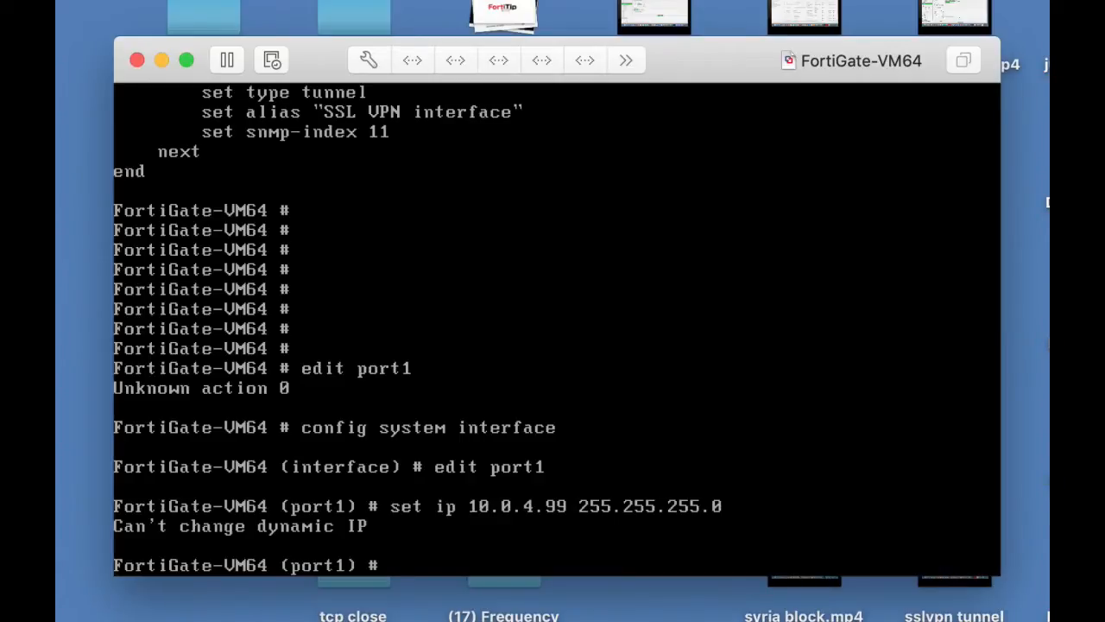
# Allow HTTP, HTTPS and ping access on port1 and save with end.
pyautogui.write('set all')
pyautogui.press('Tab')
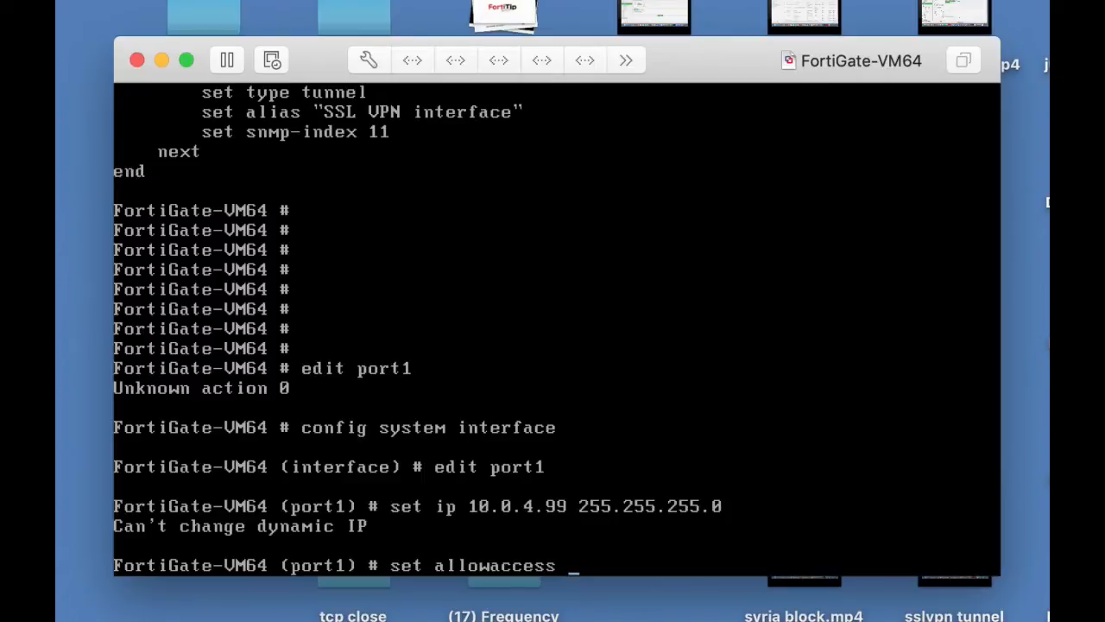
pyautogui.write('http https ping')
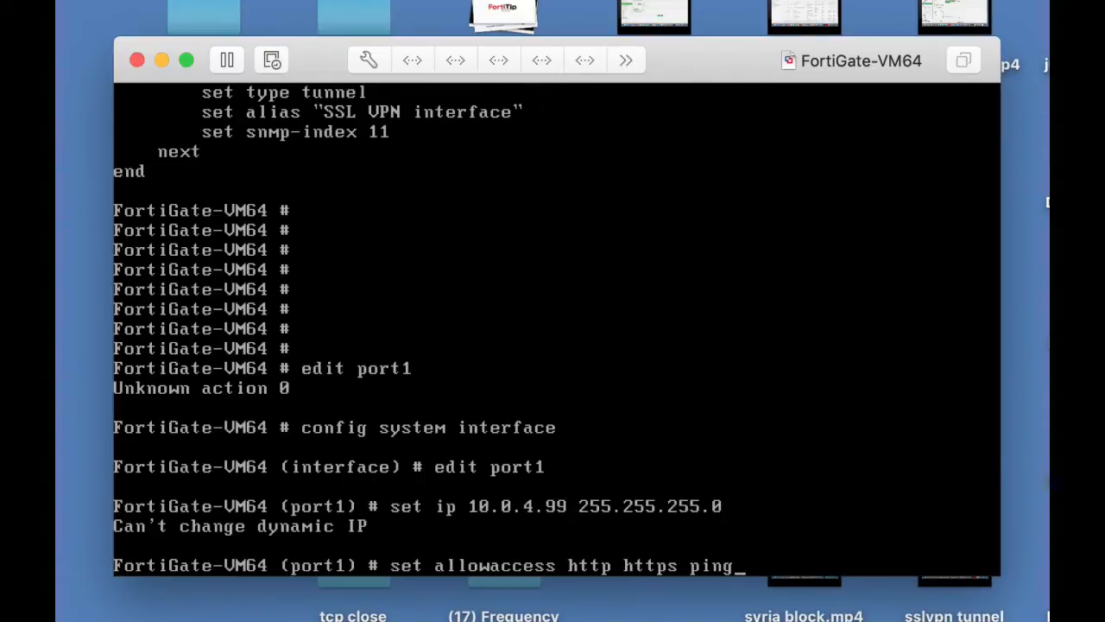
pyautogui.press('Return')
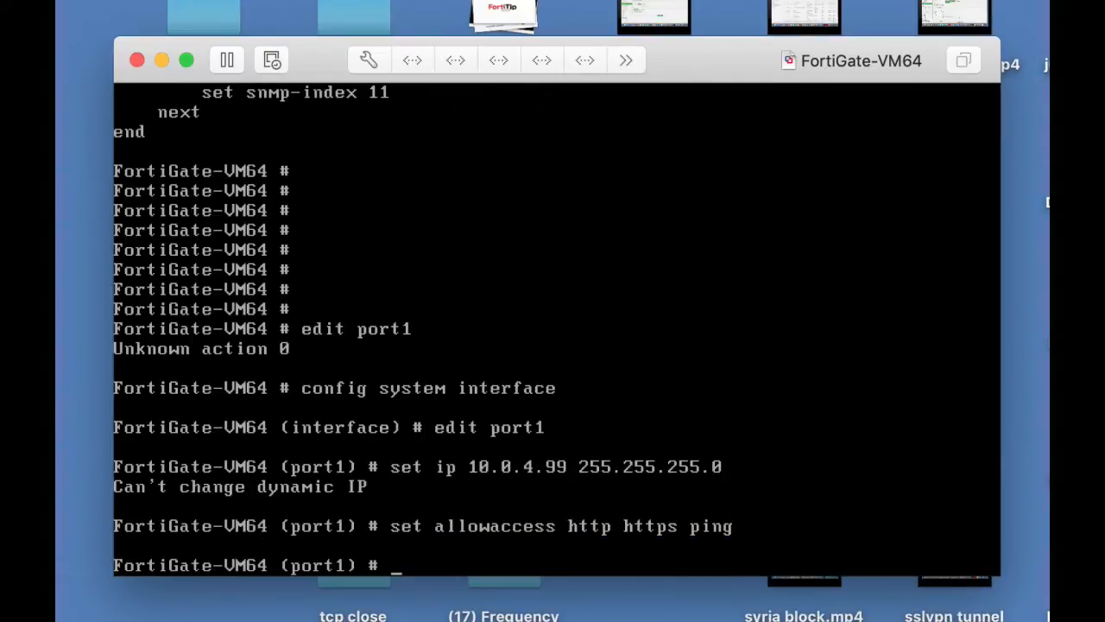
pyautogui.write('end')
pyautogui.press('Return')
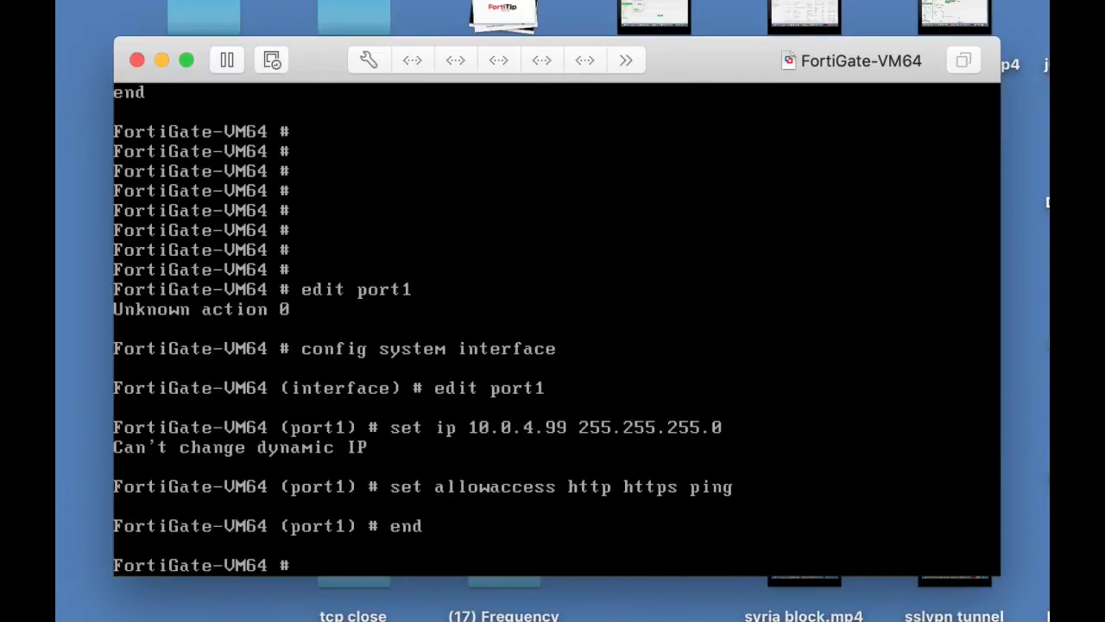
pyautogui.press('Return')
# List the full interface configuration with 'show system interface' and page through to ssl.root.
pyautogui.write('sho')
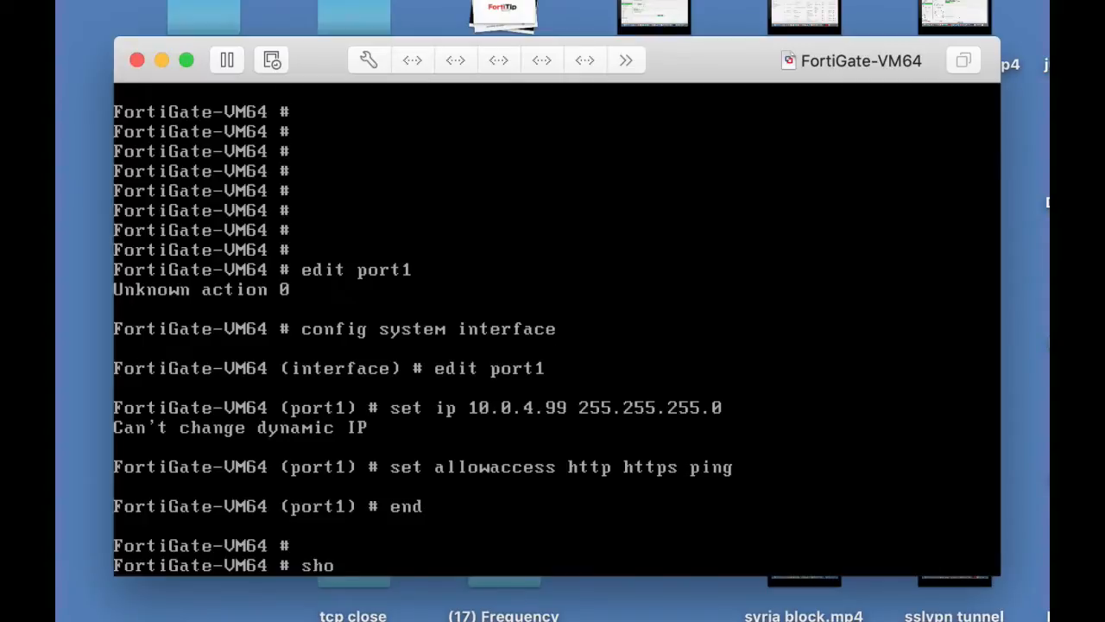
pyautogui.write('w system interface')
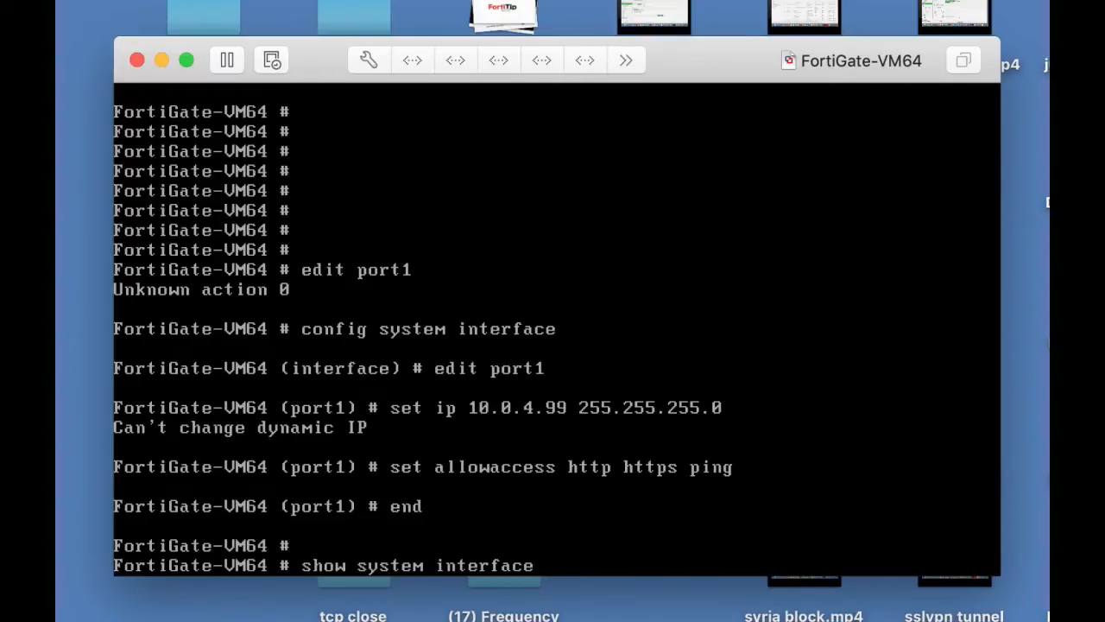
pyautogui.press('Return')
pyautogui.press('Return')
pyautogui.press('Return')
pyautogui.press('Return')
pyautogui.press('Return')
pyautogui.press('Return')
pyautogui.press('Return')
pyautogui.press('Return')
pyautogui.press('Return')
pyautogui.press('Return')
pyautogui.press('Return')
pyautogui.press('Return')
pyautogui.press('Return')
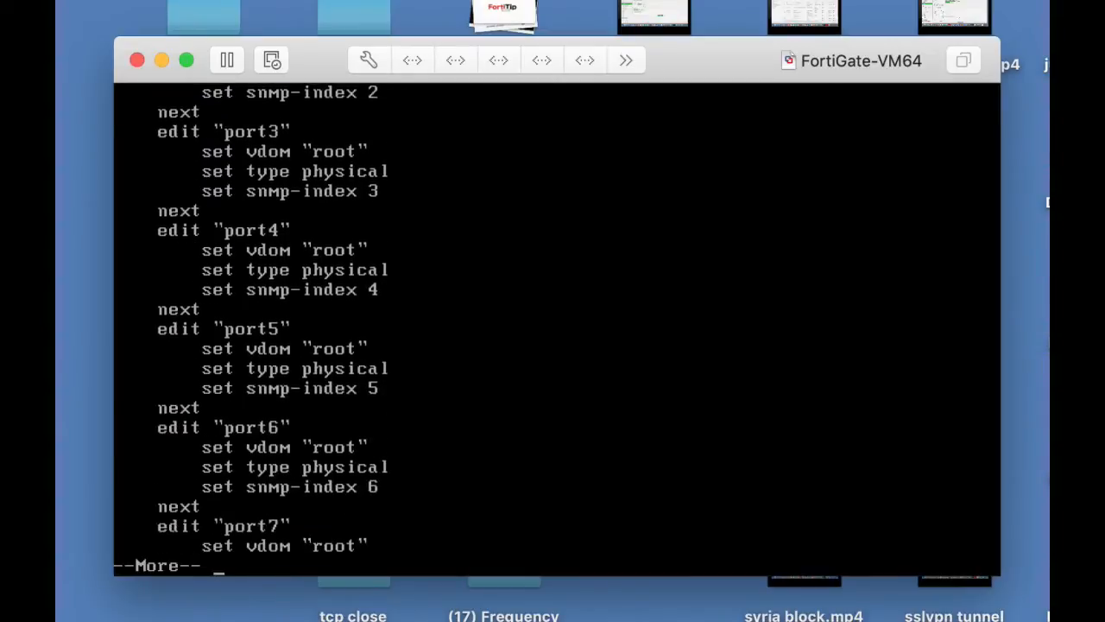
pyautogui.press('Return')
pyautogui.press('Return')
pyautogui.press('Return')
pyautogui.press('Return')
pyautogui.press('Return')
pyautogui.press('Return')
pyautogui.press('Return')
pyautogui.press('Return')
pyautogui.press('Return')
pyautogui.press('Return')
pyautogui.press('Return')
pyautogui.press('Return')
pyautogui.press('Return')
pyautogui.press('Return')
pyautogui.press('Return')
pyautogui.press('Return')
pyautogui.press('Return')
pyautogui.press('Return')
pyautogui.press('Return')
pyautogui.press('Return')
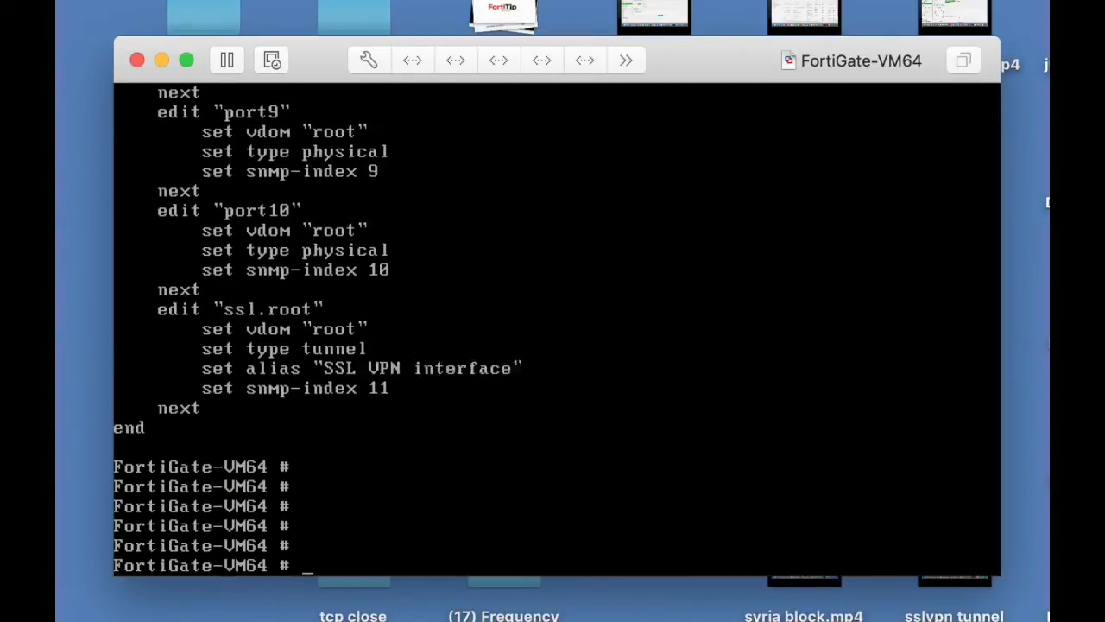
pyautogui.press('Return')
pyautogui.press('Return')
pyautogui.press('Return')
pyautogui.press('Return')
pyautogui.press('Return')
pyautogui.press('Return')
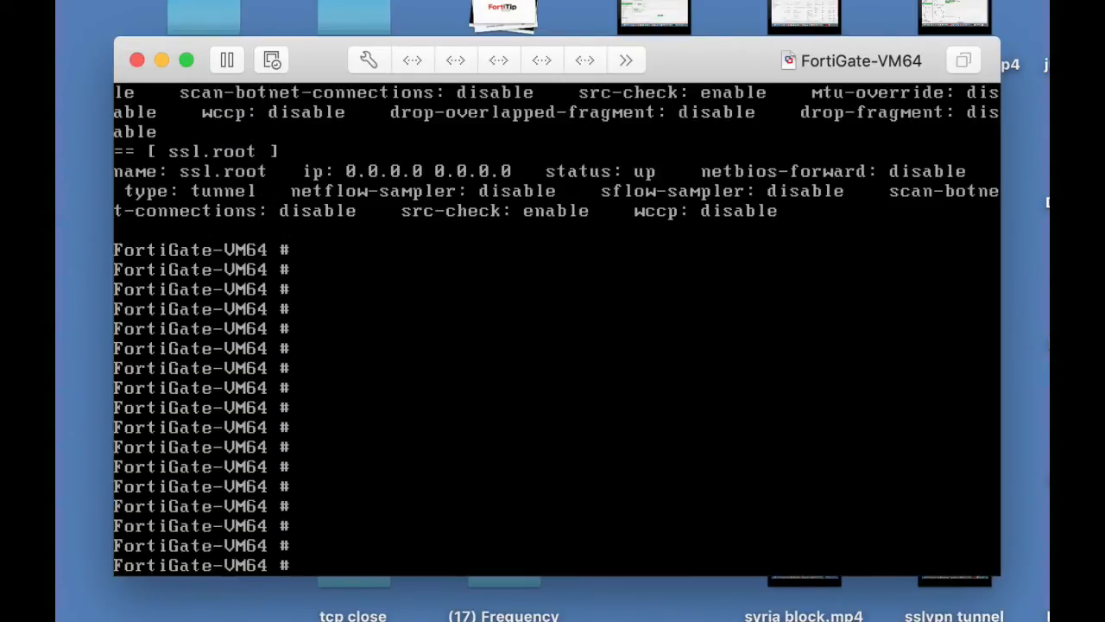
# Set port1 to static mode with IP 10.0.4.99/24 under config system interface, then save.
pyautogui.write('config system ')
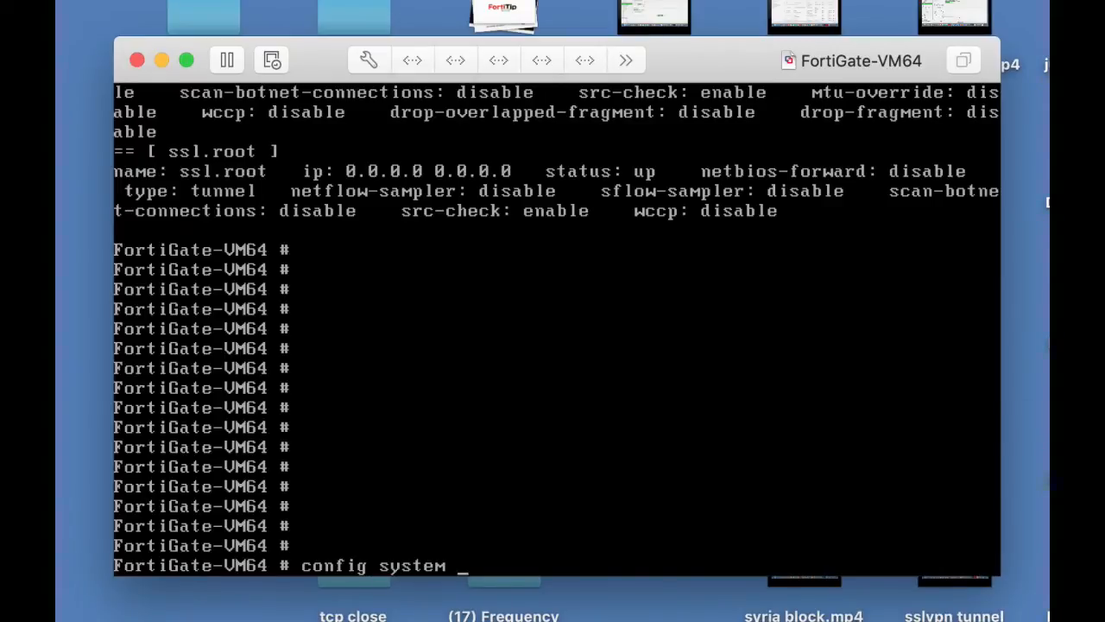
pyautogui.write('interface')
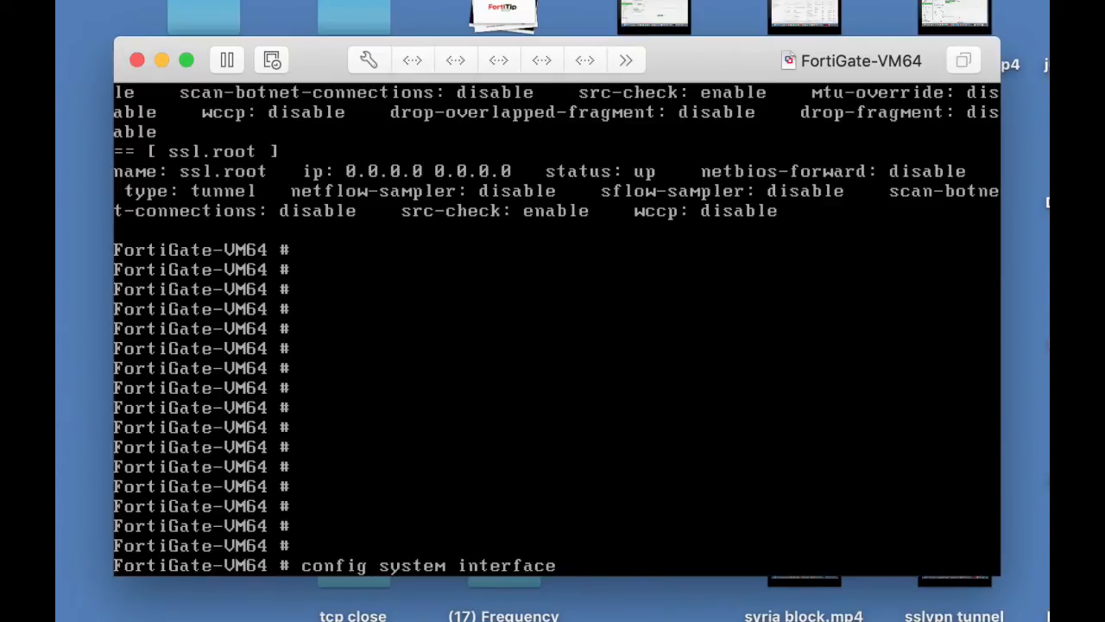
pyautogui.press('Return')
pyautogui.write('e')
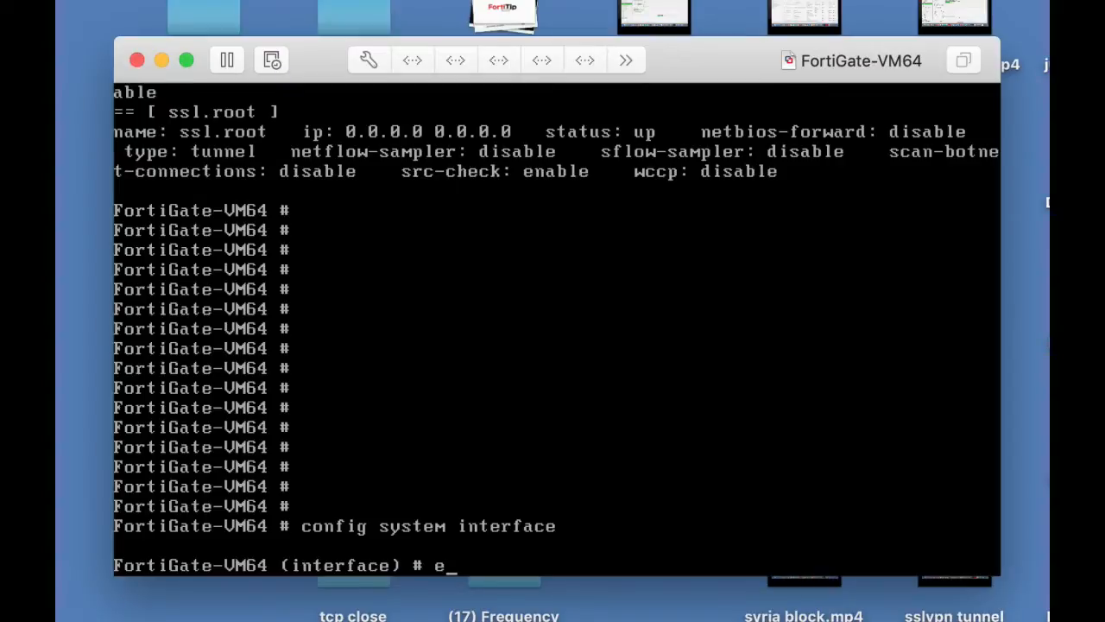
pyautogui.write('dit port1')
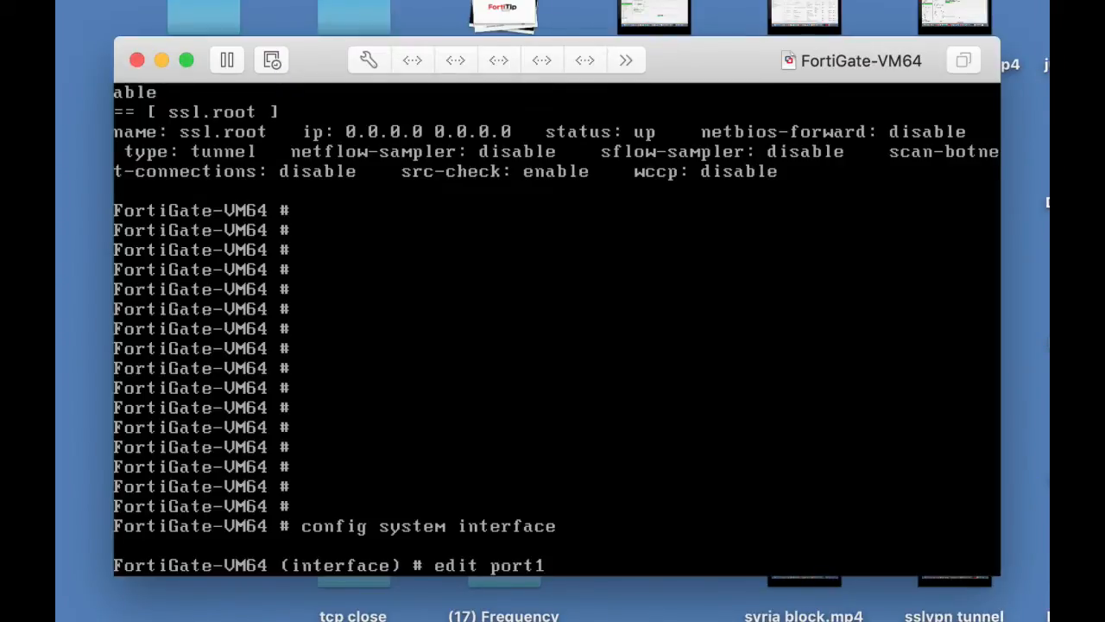
pyautogui.press('Return')
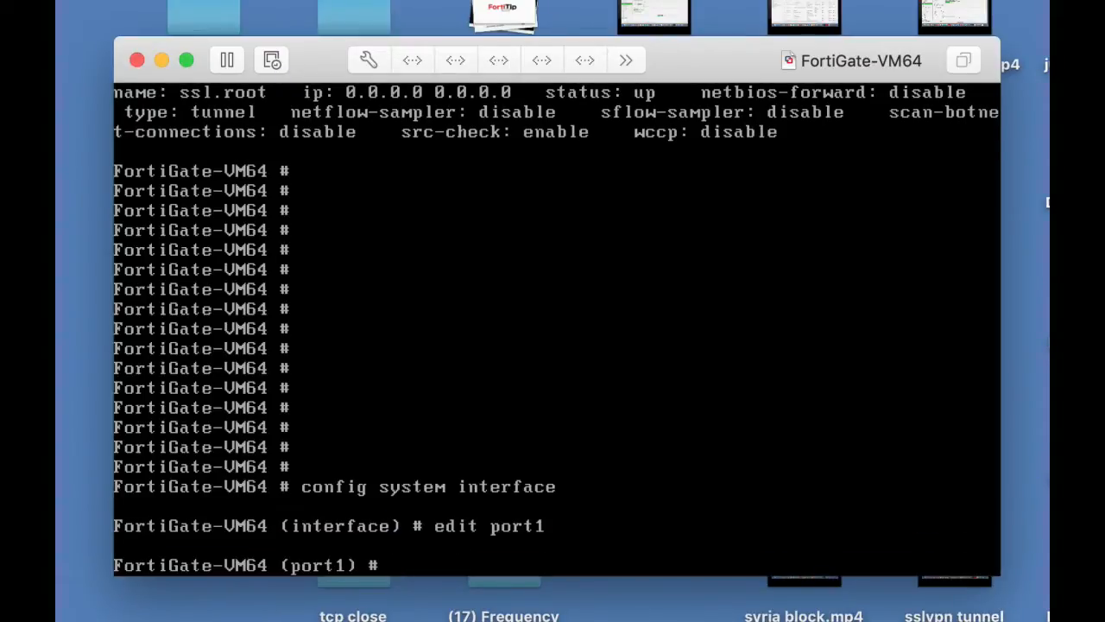
pyautogui.write('set mode')
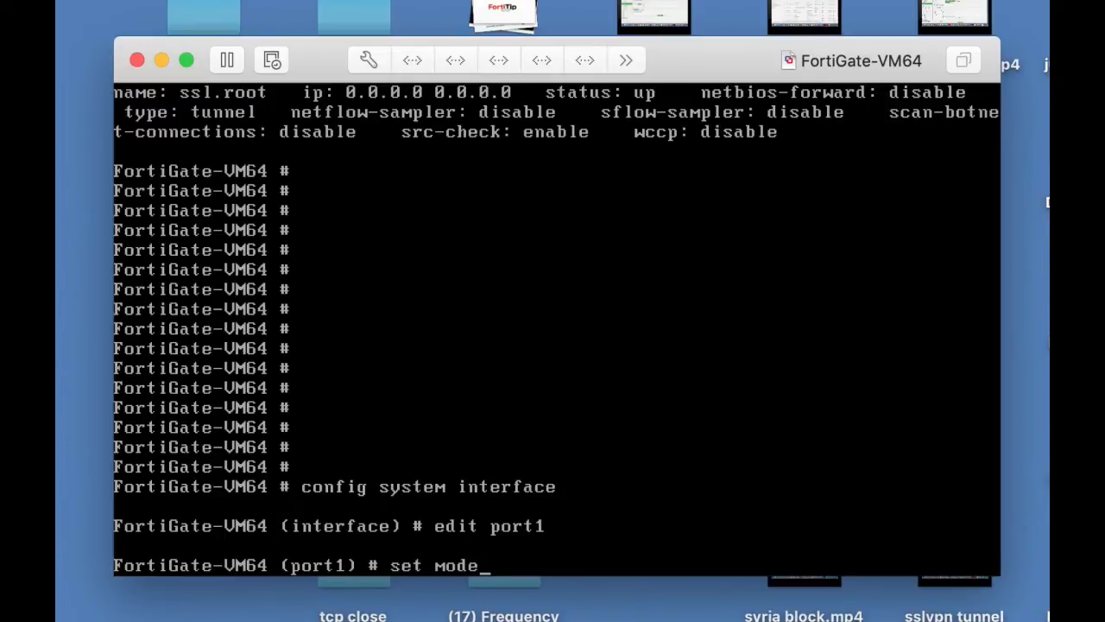
pyautogui.write(' static')
pyautogui.press('Return')
pyautogui.write('set ip ')
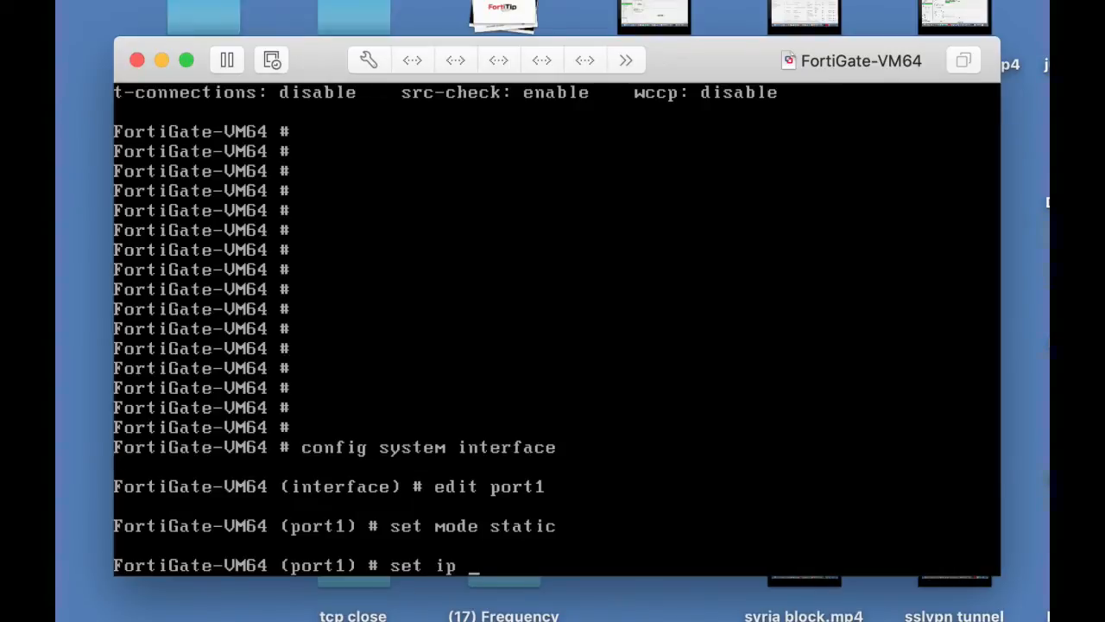
pyautogui.write('10.0.4.99/24')
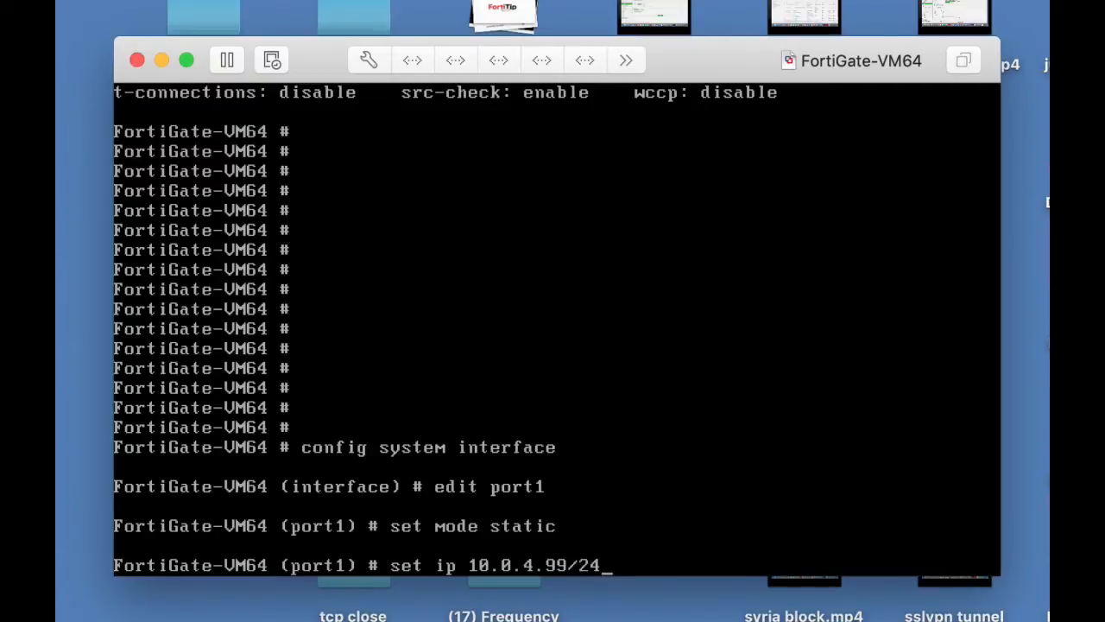
pyautogui.press('Return')
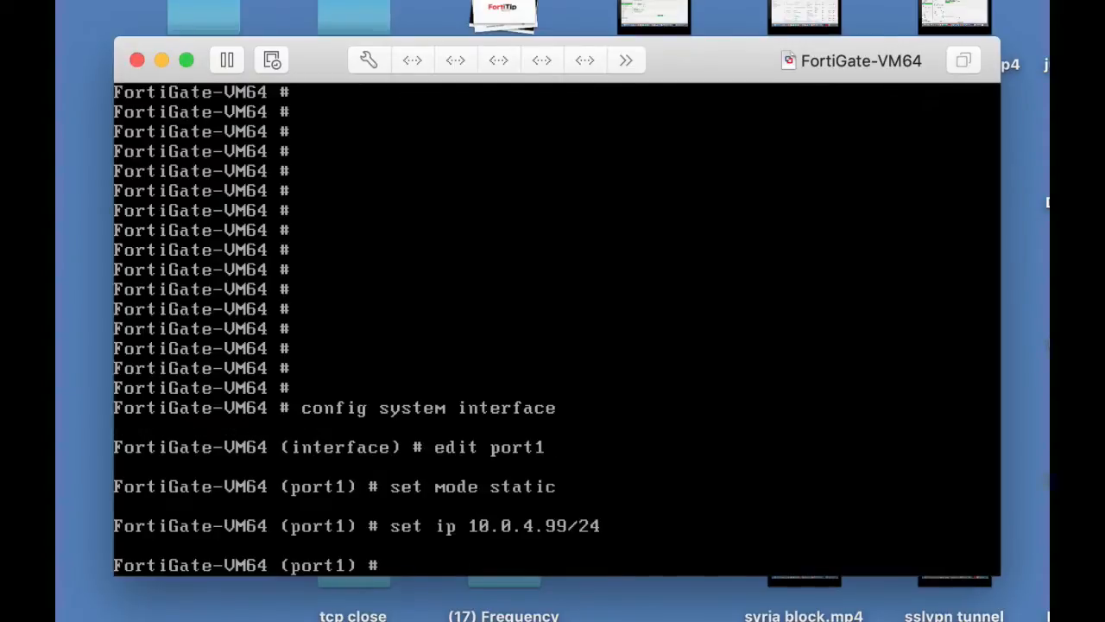
pyautogui.write('end')
pyautogui.press('Return')
pyautogui.press('Return')
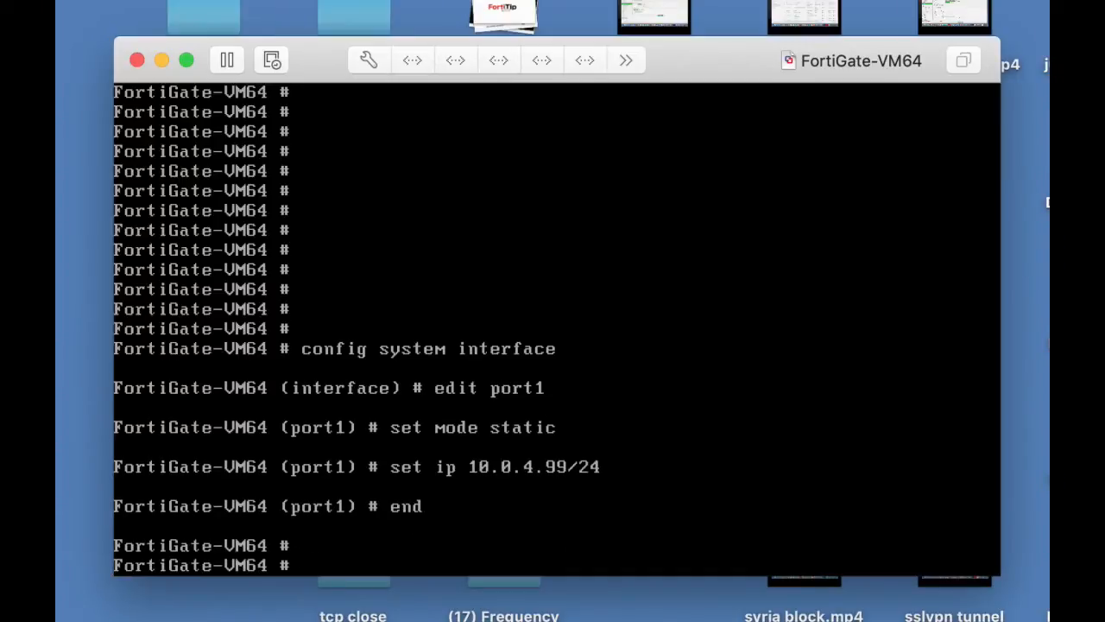
# Run 'show system interface' to confirm port1 at 10.0.4.99 255.255.255.0, then switch to Chrome.
pyautogui.write('shi')
pyautogui.press('BackSpace')
pyautogui.press('BackSpace')
pyautogui.write('how system')
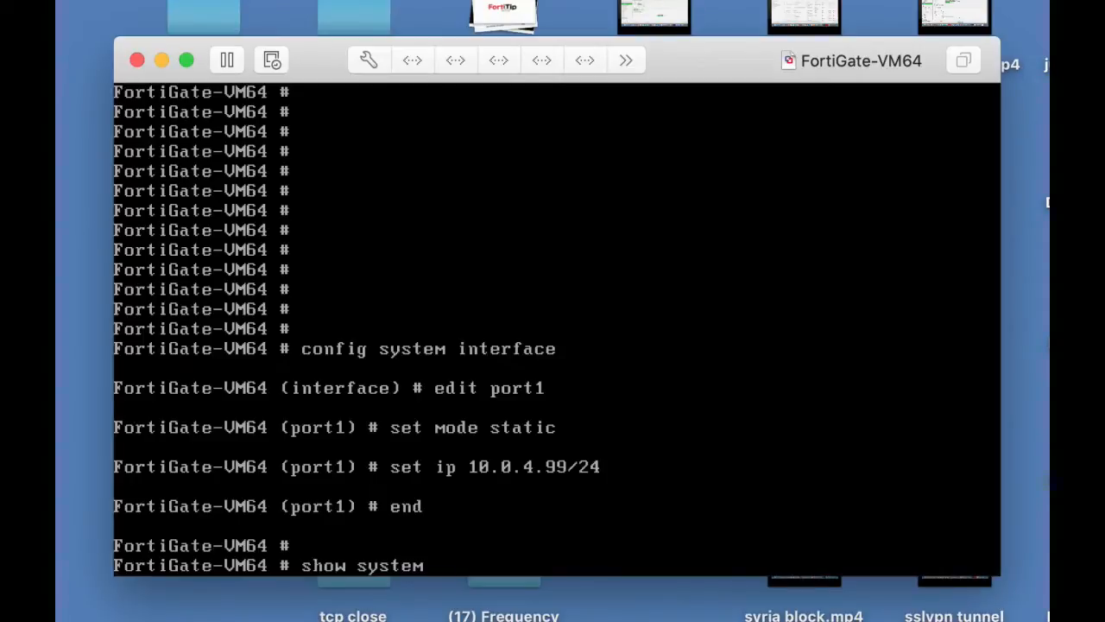
pyautogui.write(' u')
pyautogui.press('BackSpace')
pyautogui.write('interface')
pyautogui.press('Return')
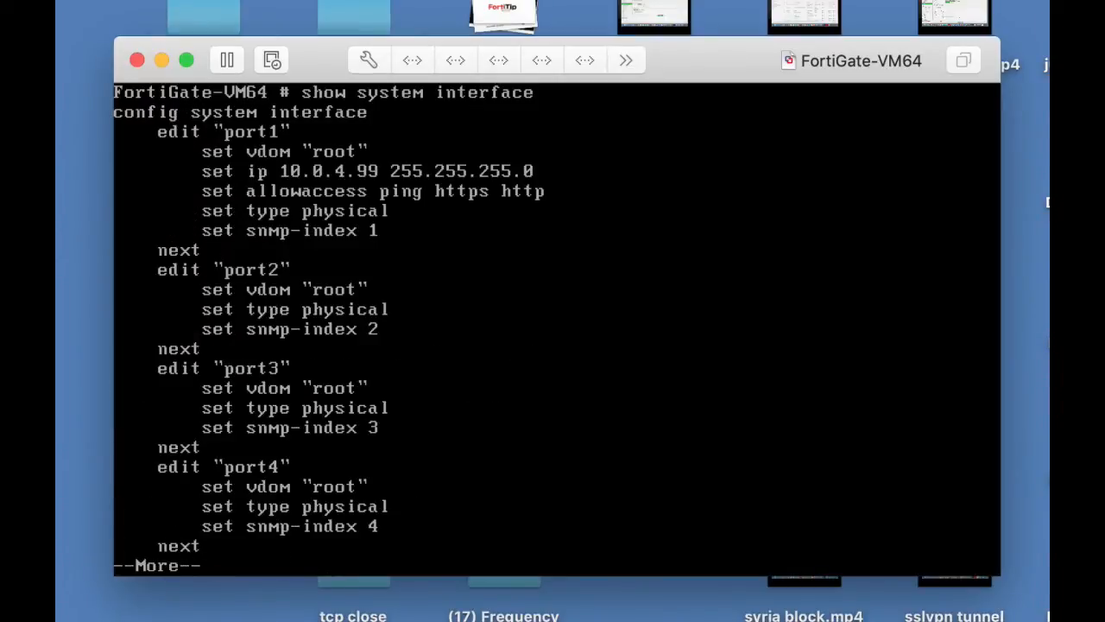
pyautogui.press('super+Tab')
pyautogui.press('super+Tab')
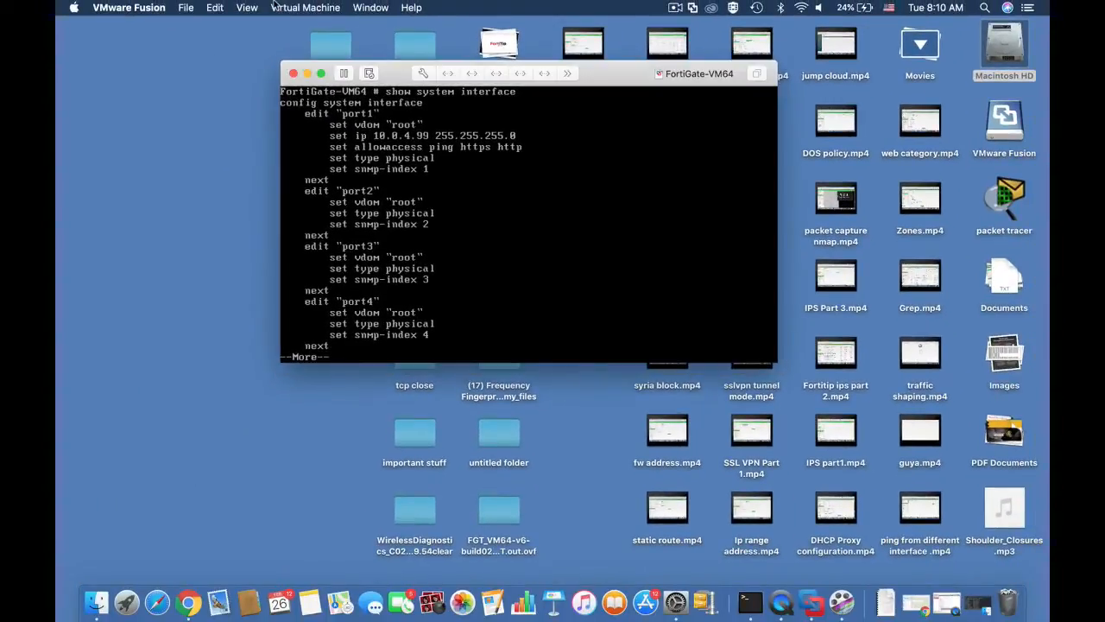
pyautogui.press('super+Tab')
# Browse to 10.0.4.99 in Chrome, log in as admin, and postpone the password change.
pyautogui.click(395, 6)
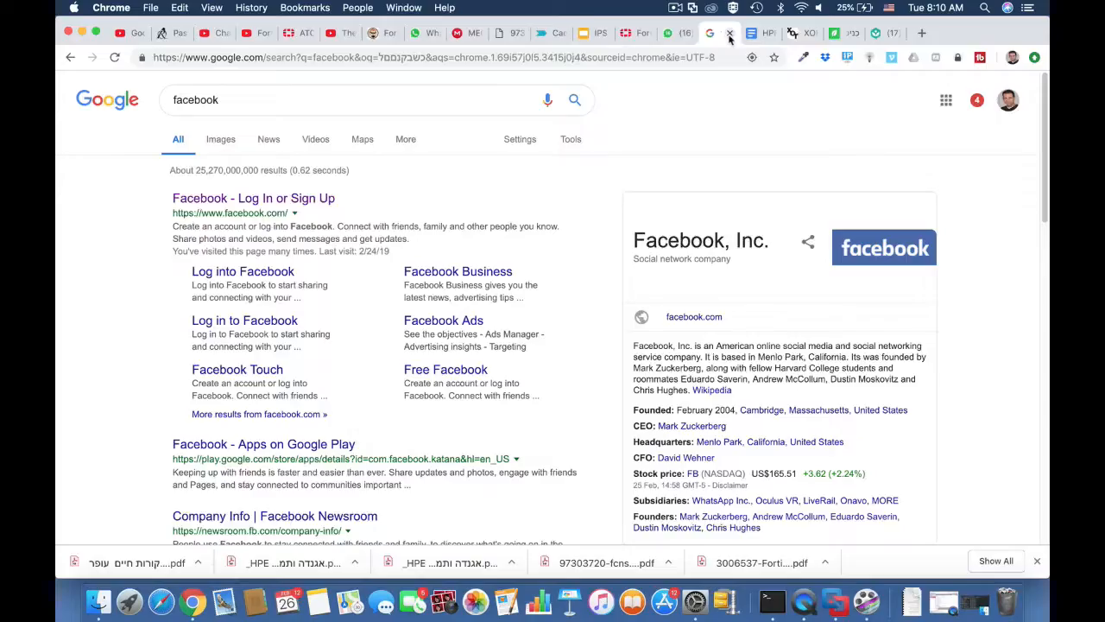
pyautogui.click(620, 60)
pyautogui.write('10.')
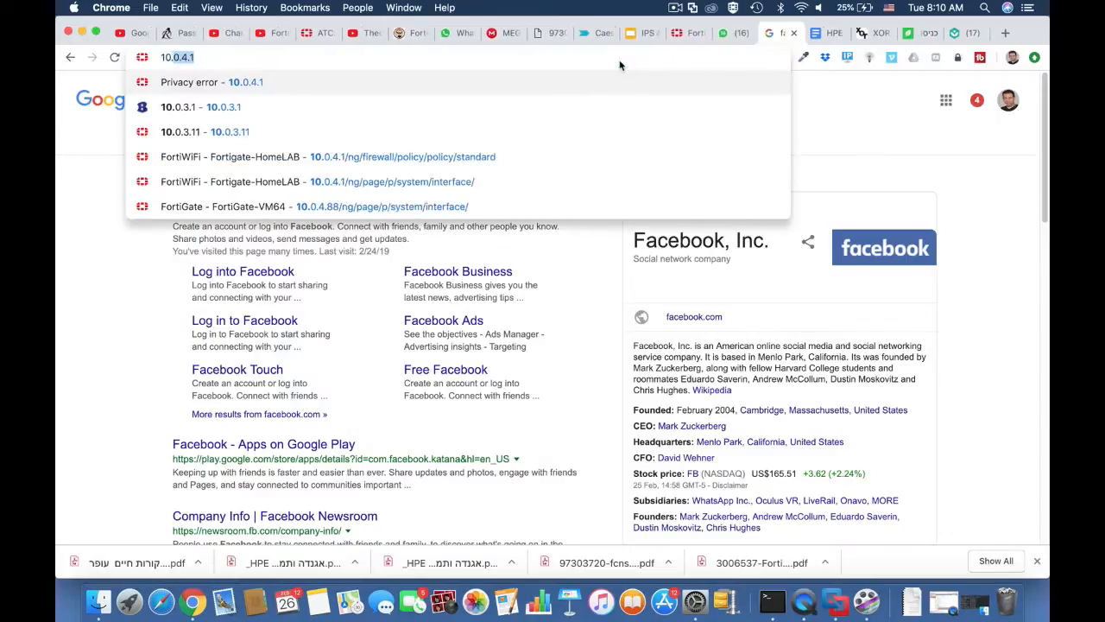
pyautogui.write('0.4.')
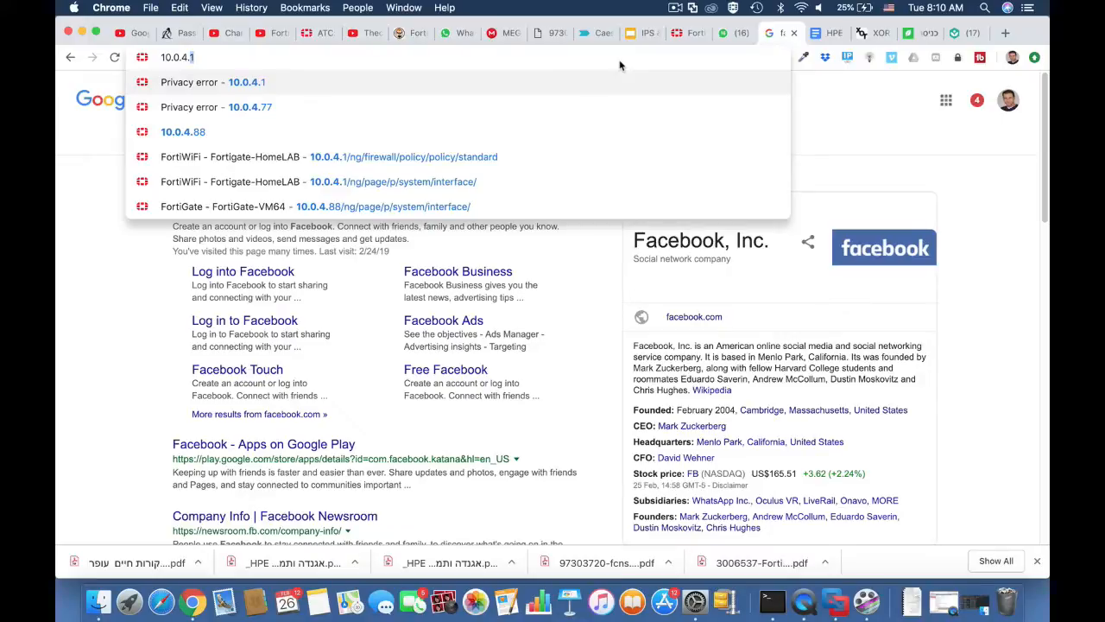
pyautogui.write('99')
pyautogui.press('Return')
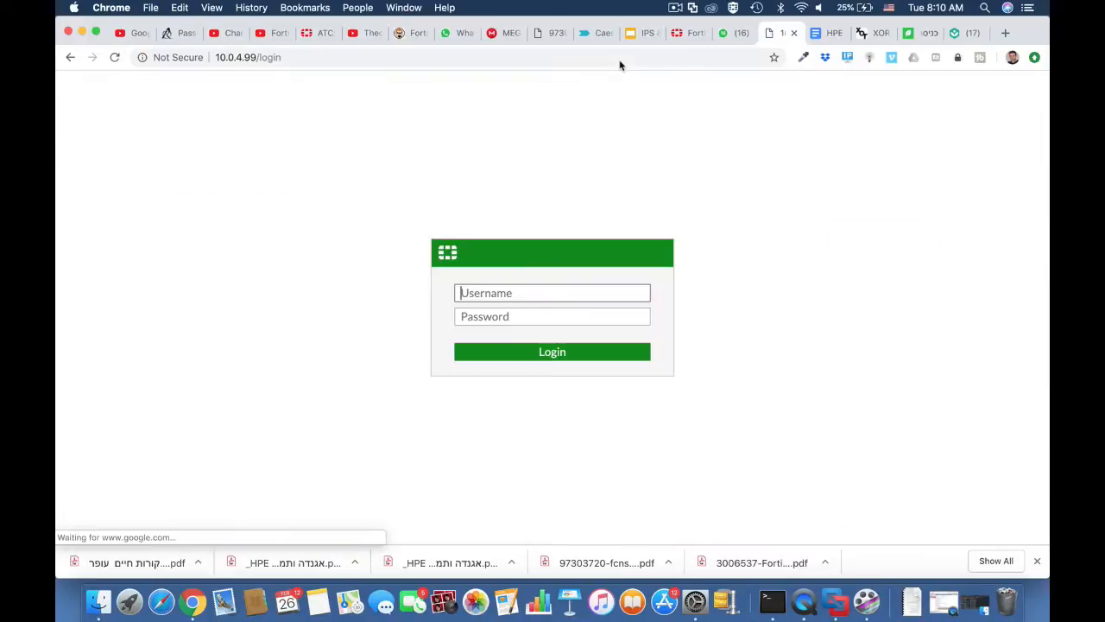
pyautogui.write('admin')
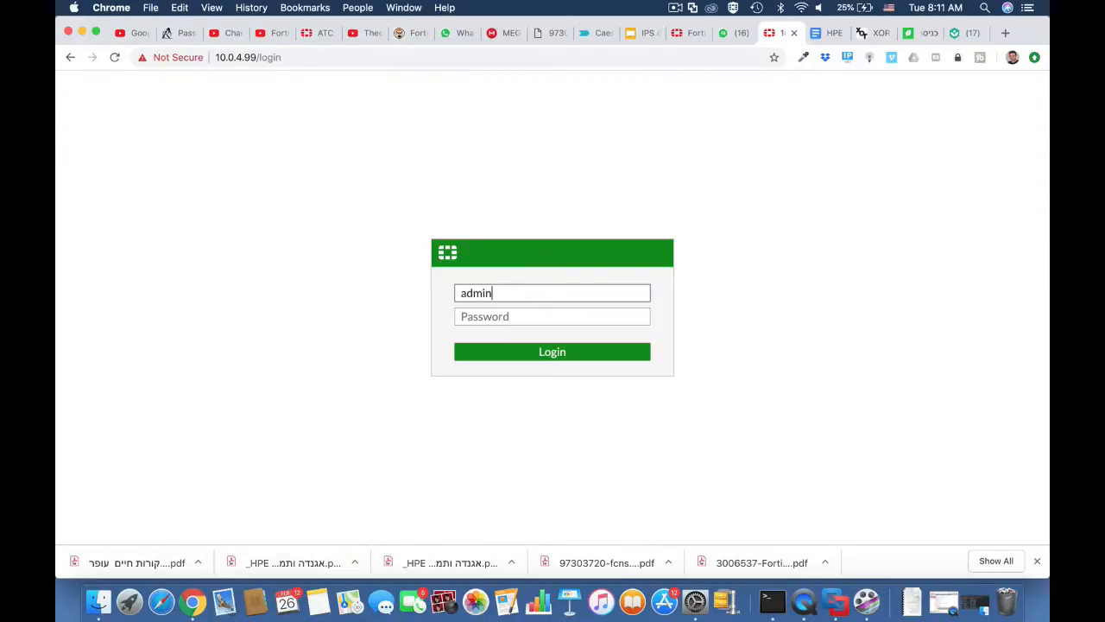
pyautogui.press('Tab')
pyautogui.press('Return')
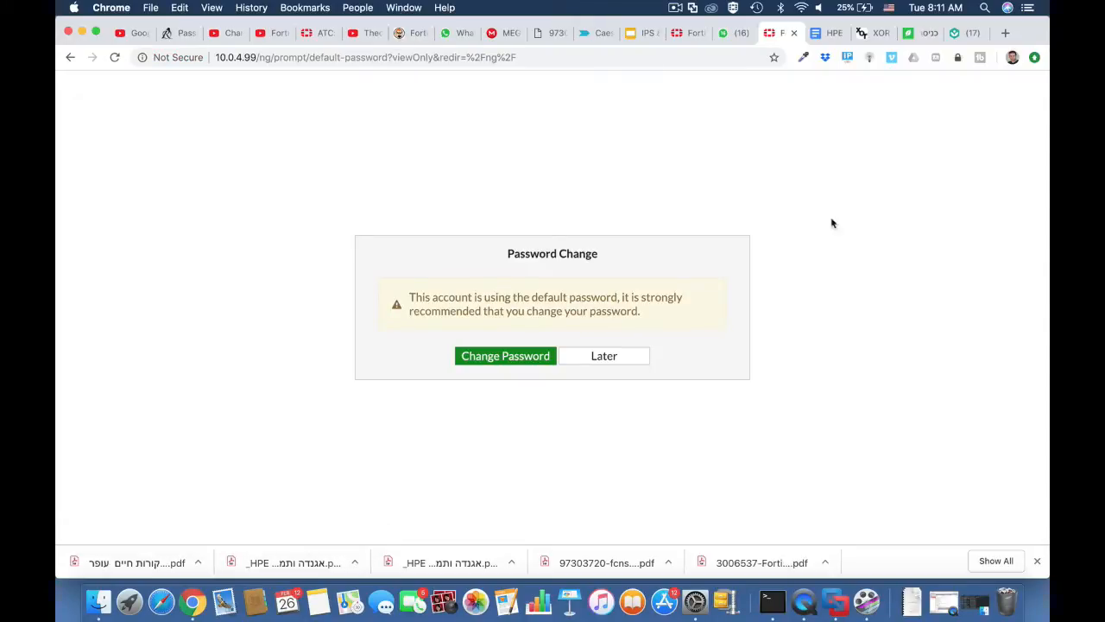
pyautogui.click(604, 358)
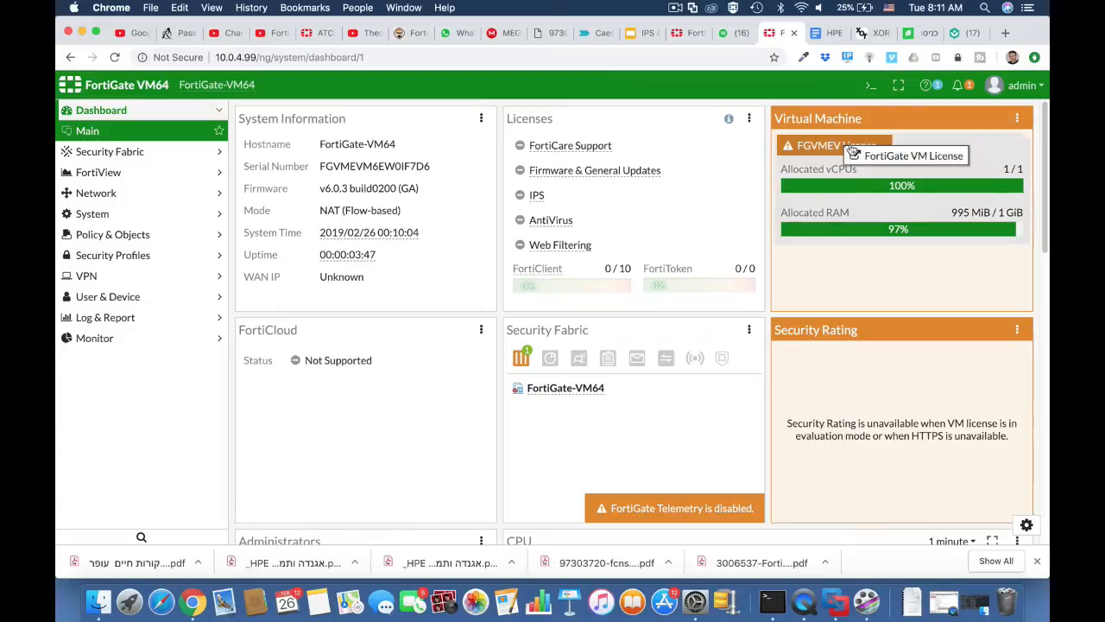
pyautogui.moveTo(838, 149)
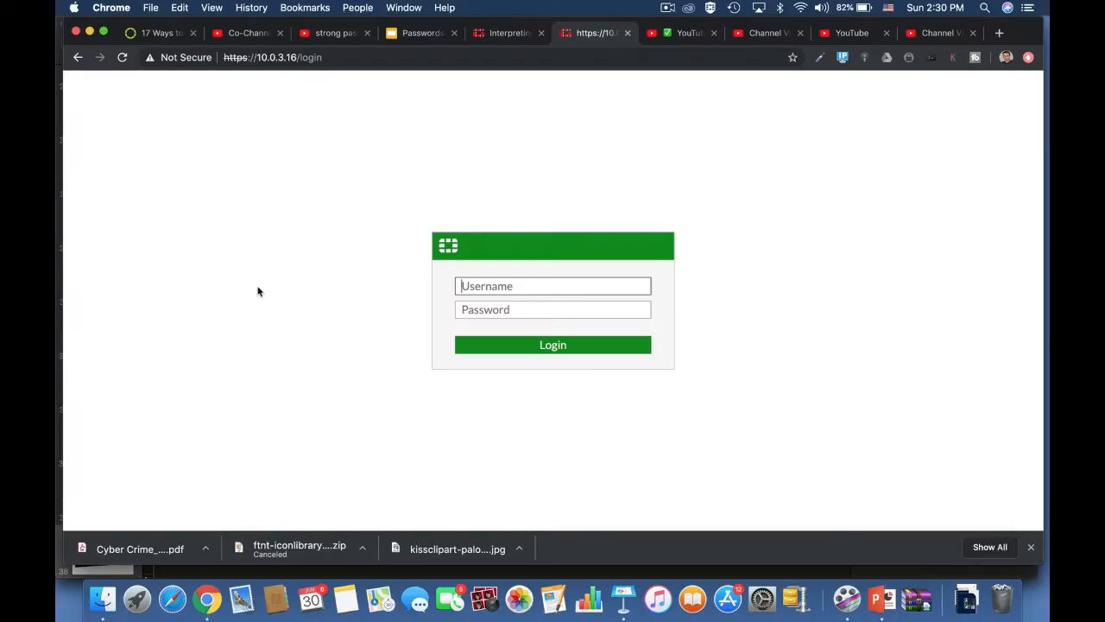
# Enter the admin username on the FortiWiFi 90D-POE login page at 10.0.3.16.
pyautogui.write('admin')
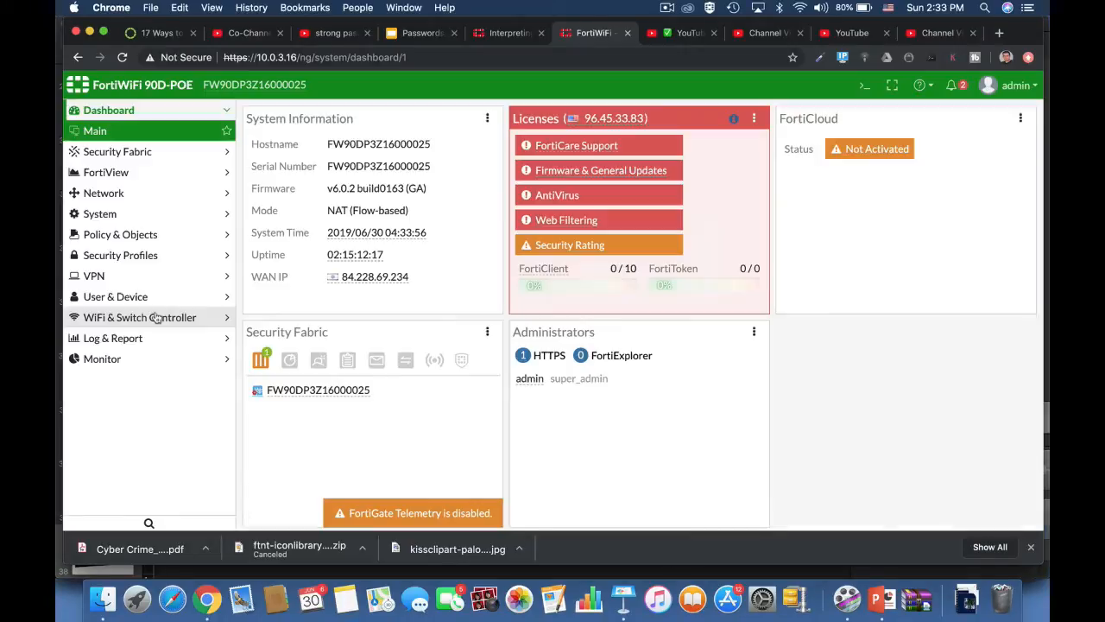
# Create a local user named testuser with a password under User Definition.
pyautogui.click(116, 275)
pyautogui.click(118, 296)
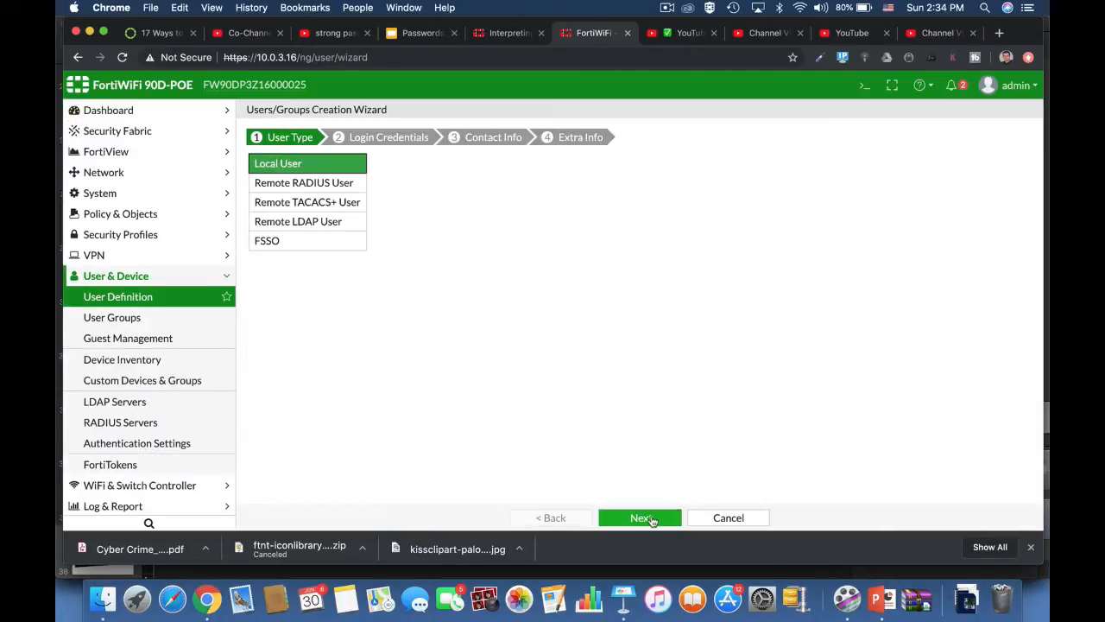
pyautogui.click(641, 517)
pyautogui.click(365, 161)
pyautogui.write('testuser')
pyautogui.click(371, 180)
pyautogui.write('********')
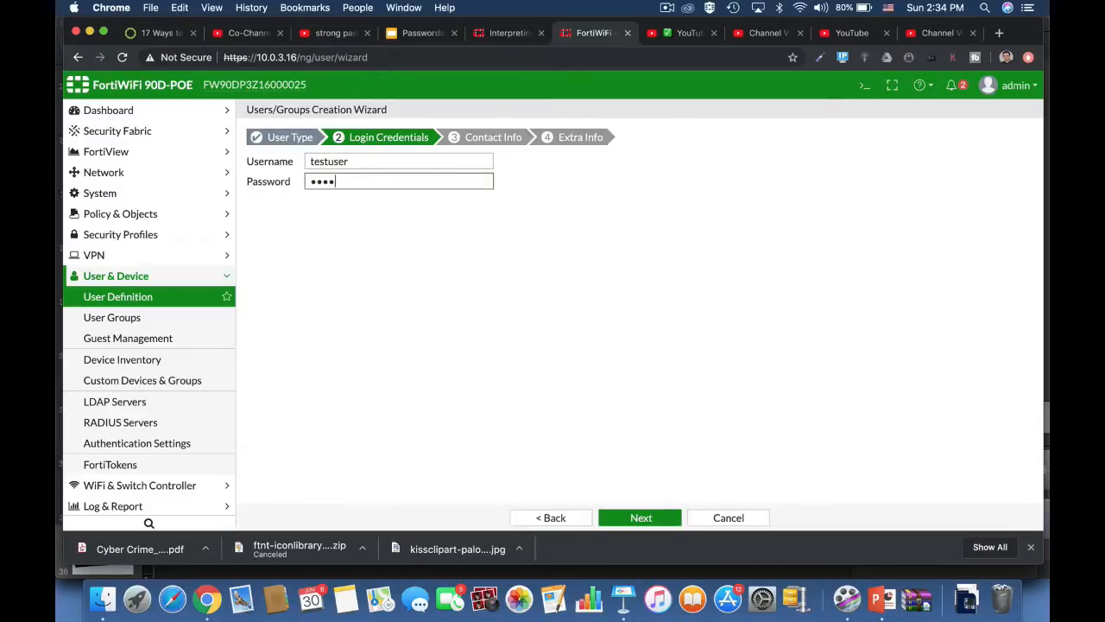
pyautogui.press('Return')
pyautogui.click(643, 518)
pyautogui.click(648, 519)
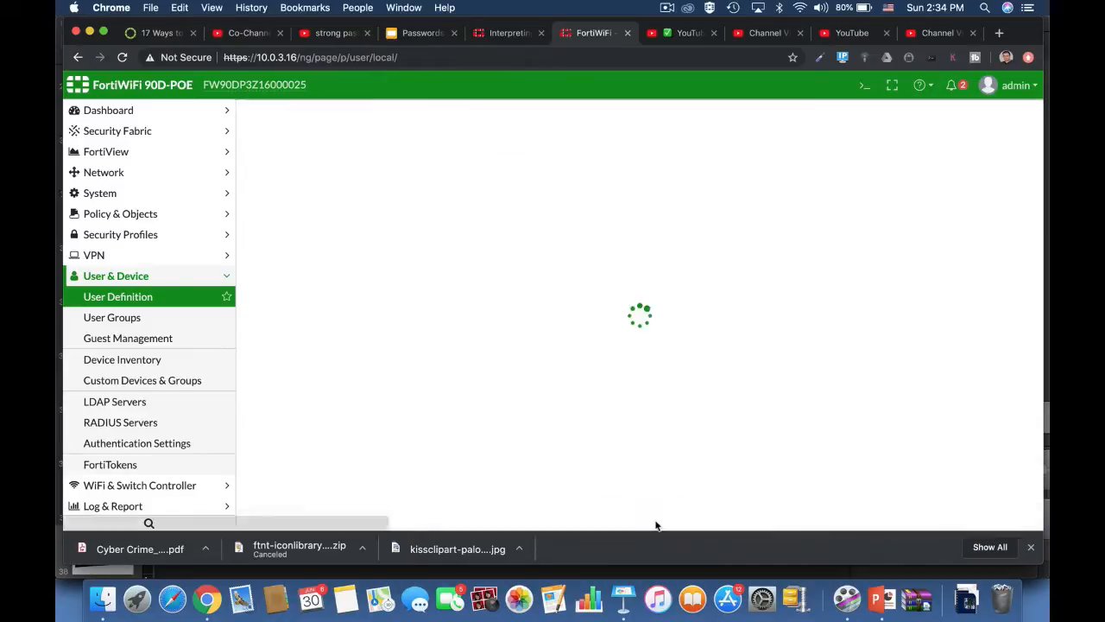
# Start a new administrator, enter a password, then cancel the form without saving.
pyautogui.click(100, 193)
pyautogui.click(130, 216)
pyautogui.click(296, 114)
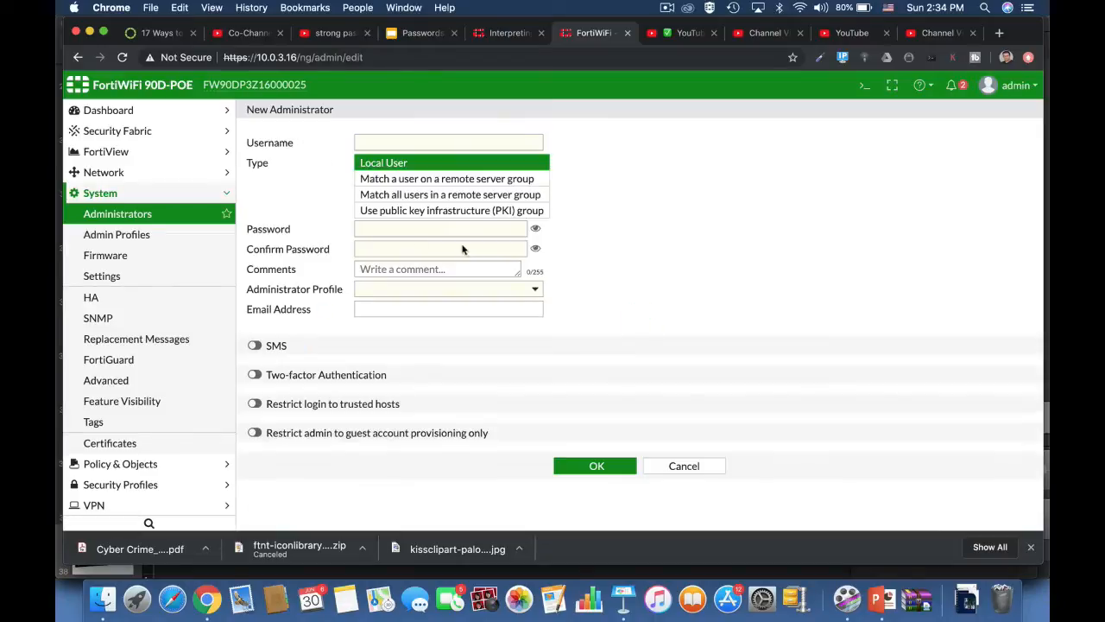
pyautogui.click(439, 227)
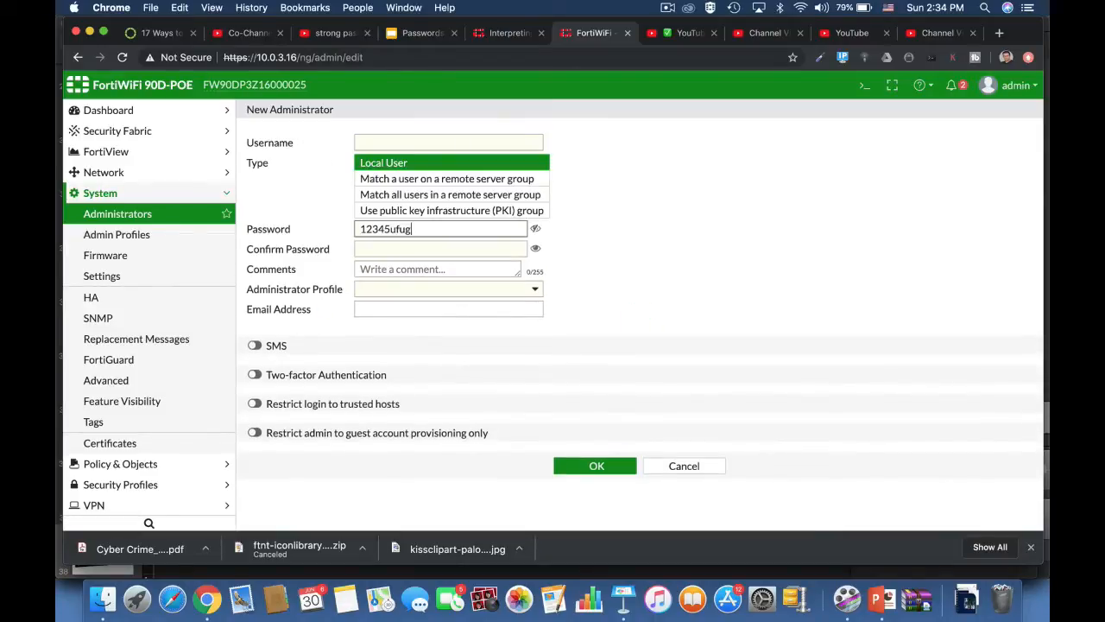
pyautogui.click(684, 477)
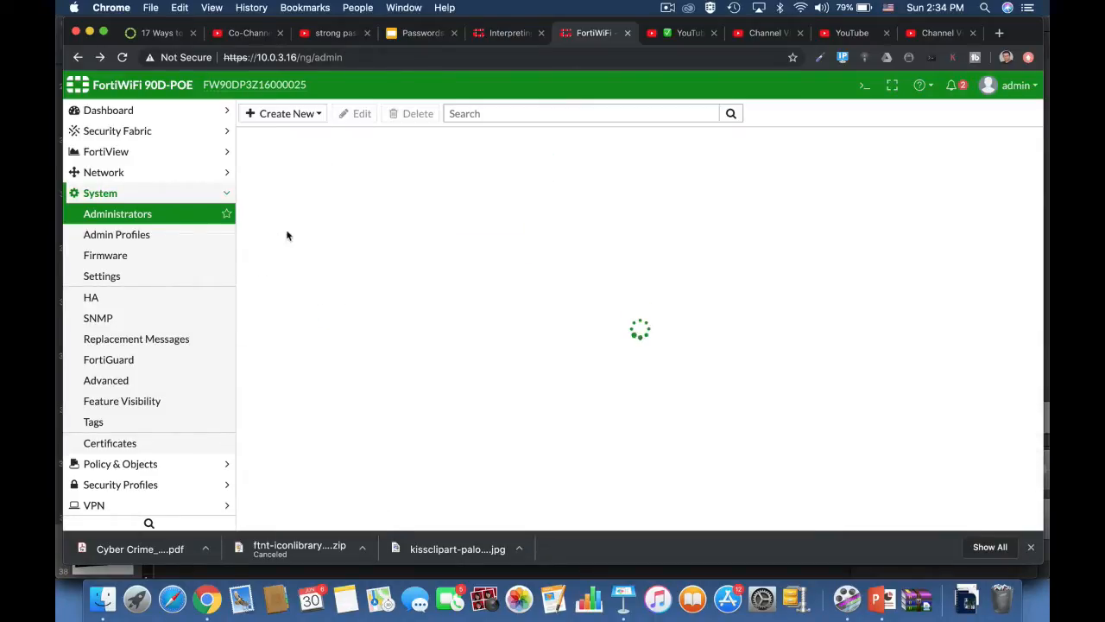
# Start an IPsec wizard tunnel named fdfdg, enter a pre-shared key, then abandon it.
pyautogui.scroll(-1, 186, 471)
pyautogui.click(187, 471)
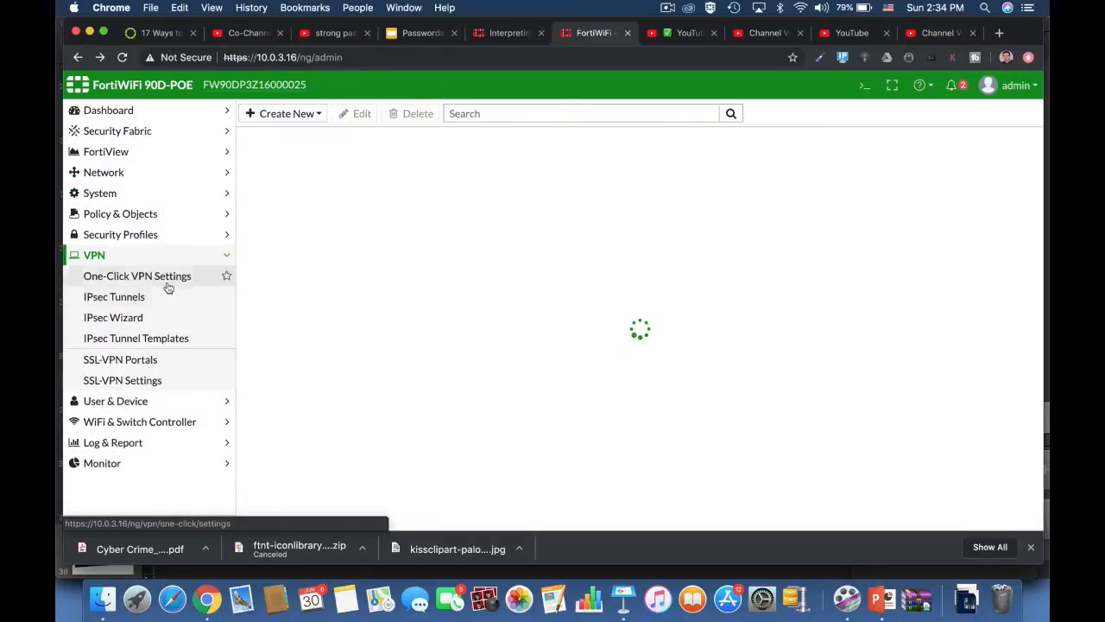
pyautogui.click(164, 296)
pyautogui.write('fdfdg')
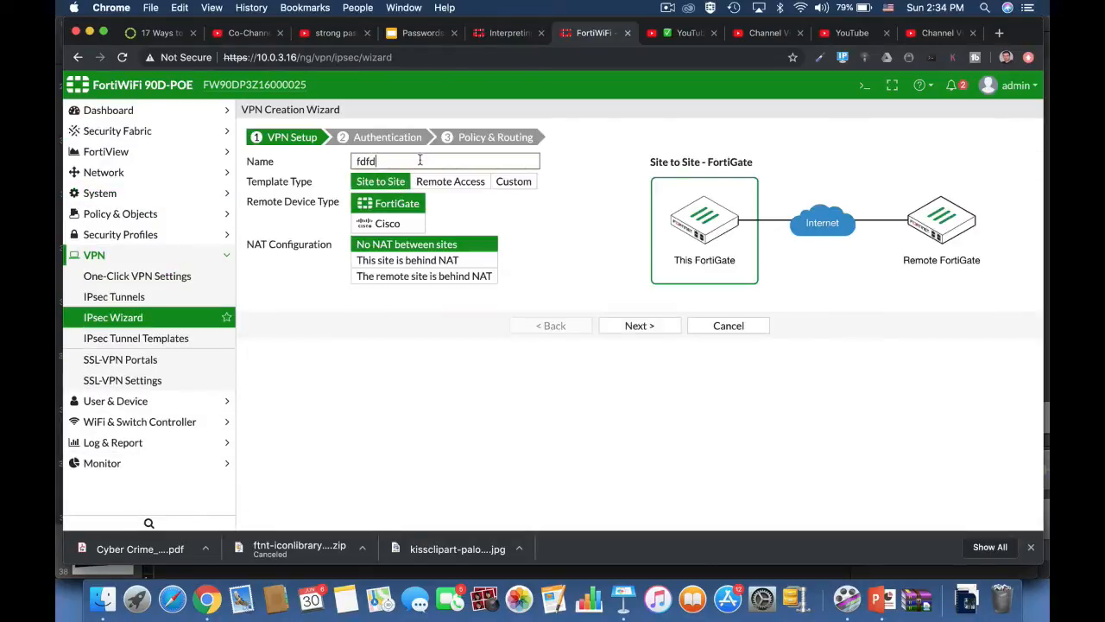
pyautogui.click(634, 323)
pyautogui.click(507, 245)
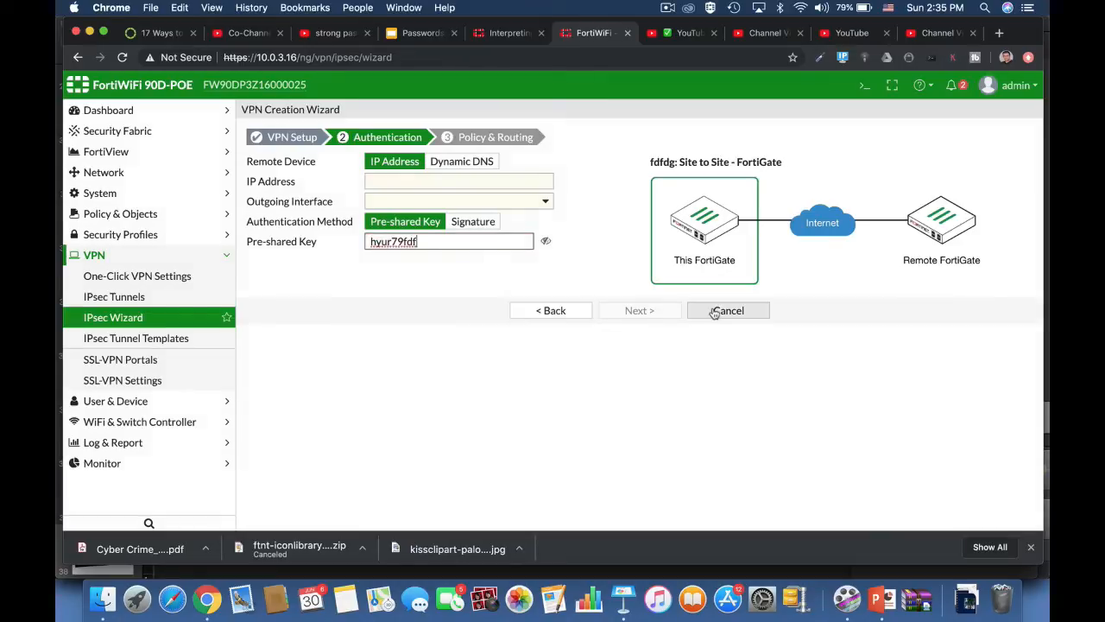
pyautogui.click(712, 311)
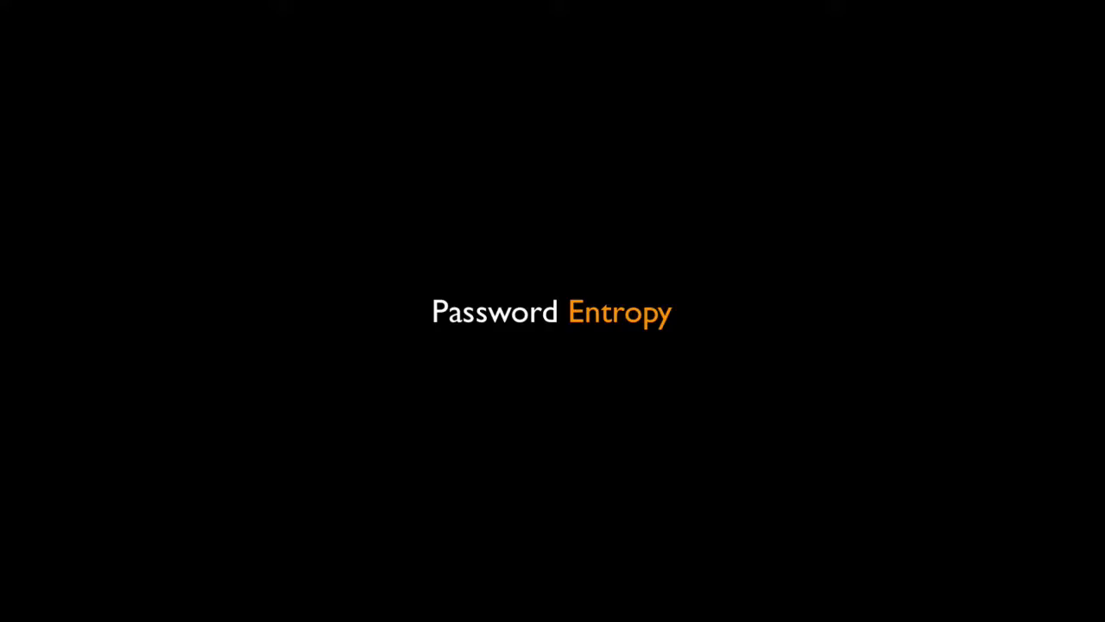
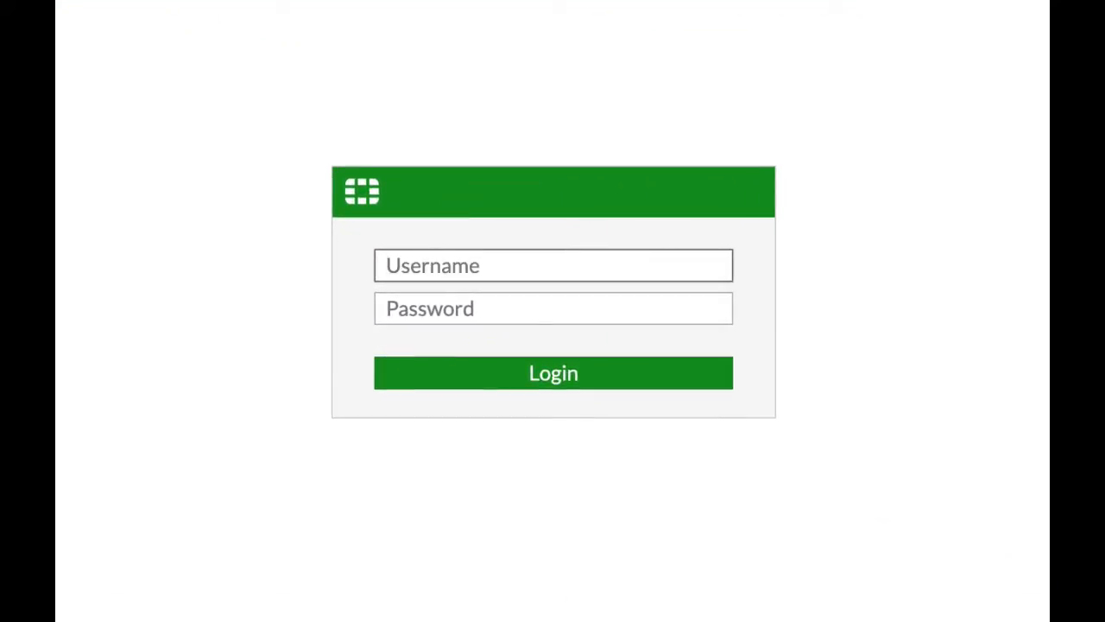
# Try sample usernames ADMIN and ADMIN1234 in the login Username box, ending with ADMINyou12&.
pyautogui.write('AD')
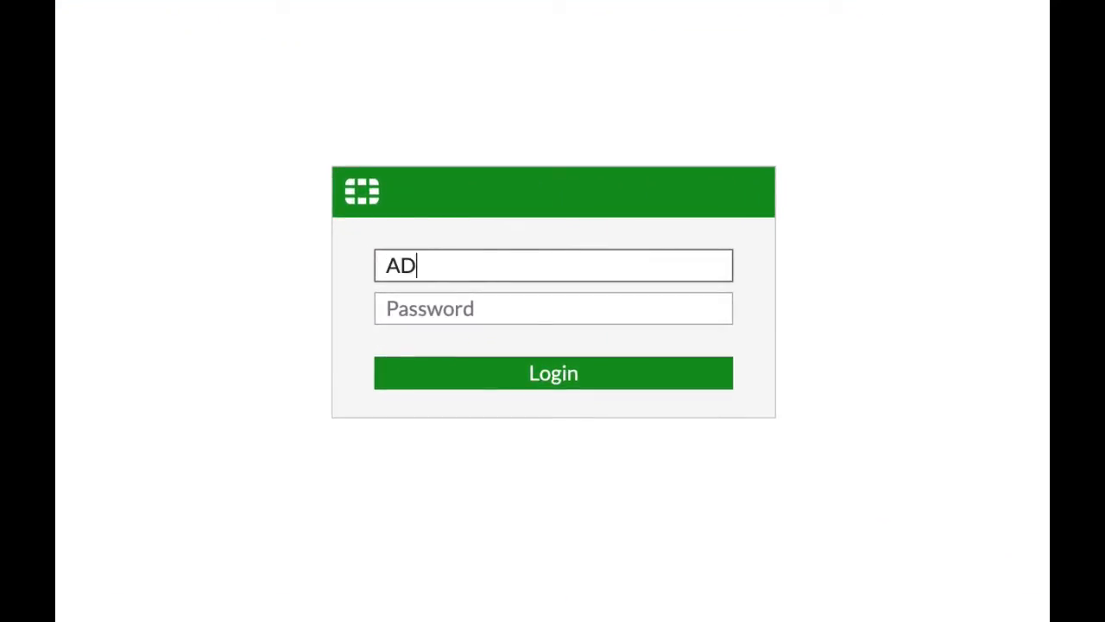
pyautogui.write('MIN')
pyautogui.press('BackSpace')
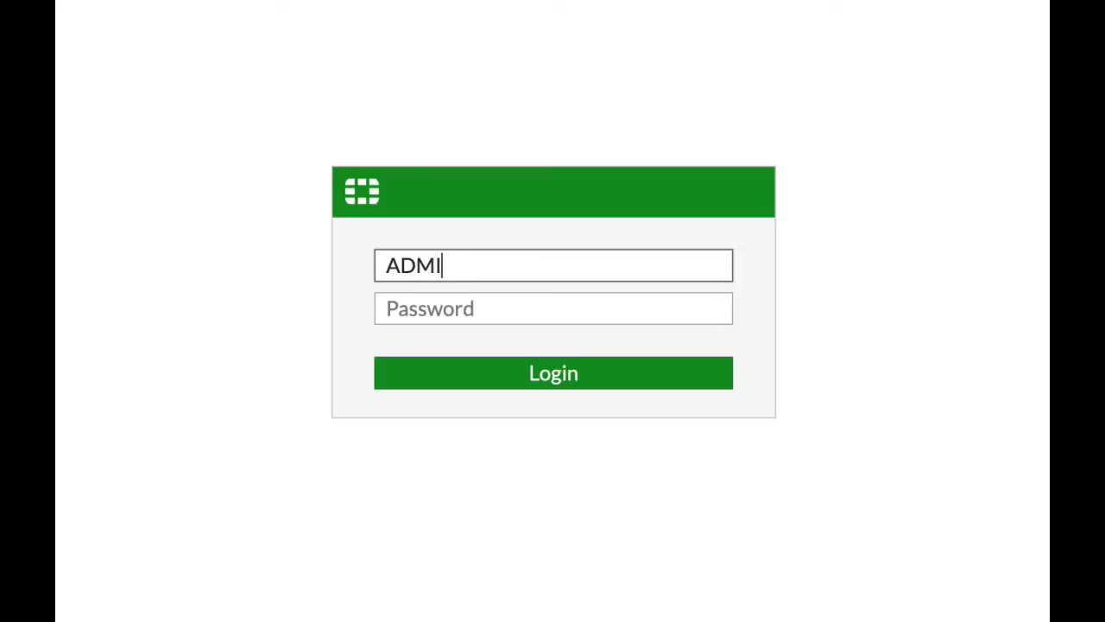
pyautogui.press('BackSpace')
pyautogui.press('BackSpace')
pyautogui.press('BackSpace')
pyautogui.press('BackSpace')
pyautogui.write('ADMIN123')
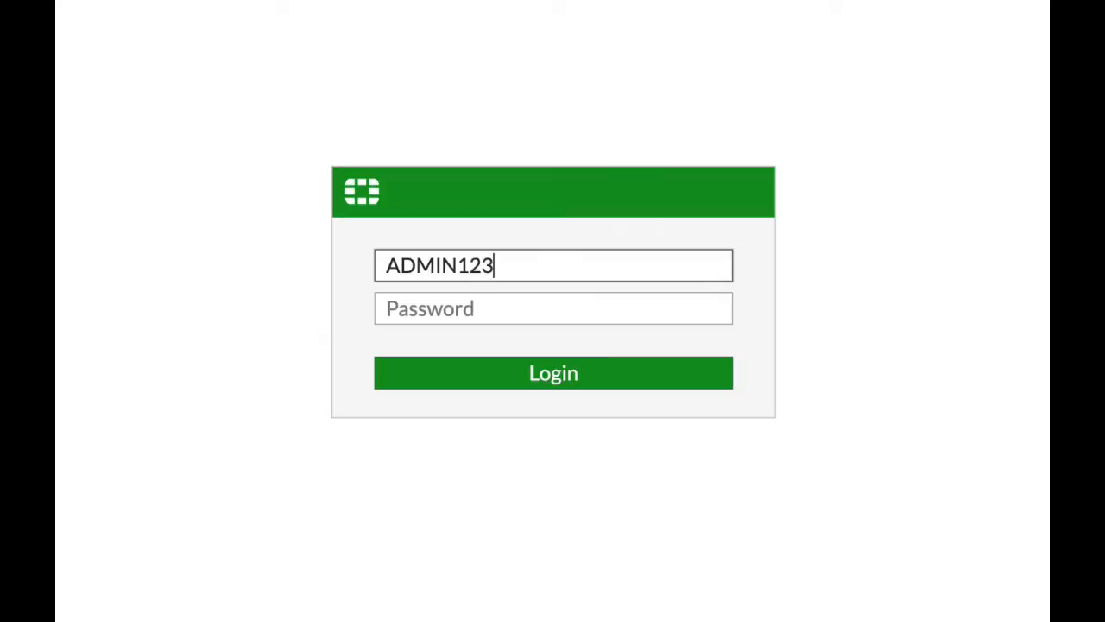
pyautogui.write('4')
pyautogui.press('BackSpace')
pyautogui.press('BackSpace')
pyautogui.press('BackSpace')
pyautogui.press('BackSpace')
pyautogui.press('BackSpace')
pyautogui.press('BackSpace')
pyautogui.press('BackSpace')
pyautogui.press('BackSpace')
pyautogui.press('BackSpace')
pyautogui.write('AD')
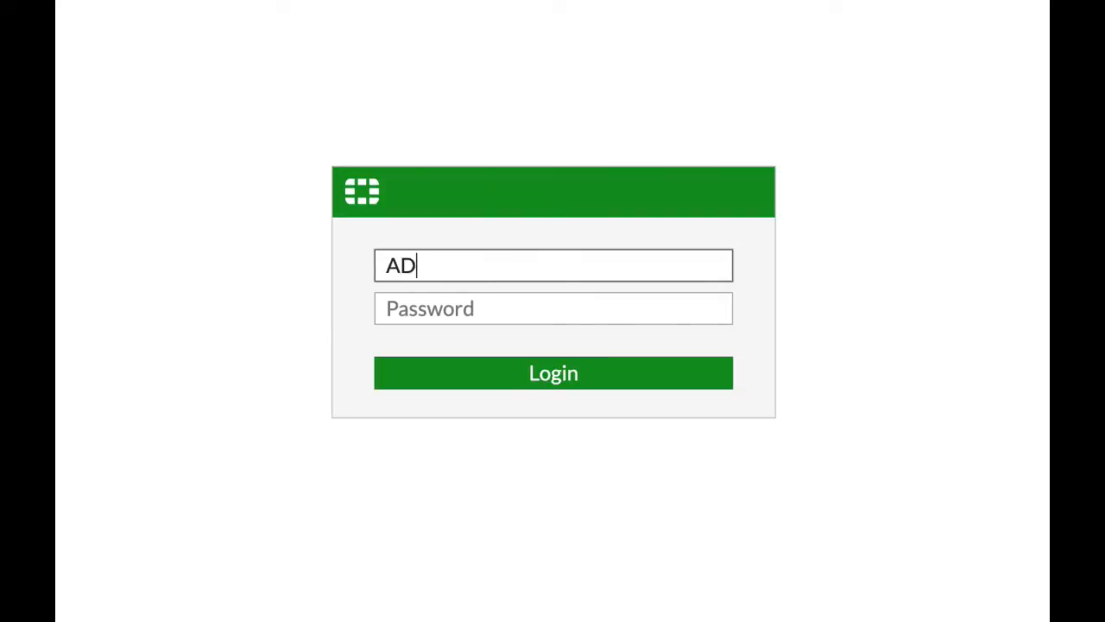
pyautogui.write('MINyo')
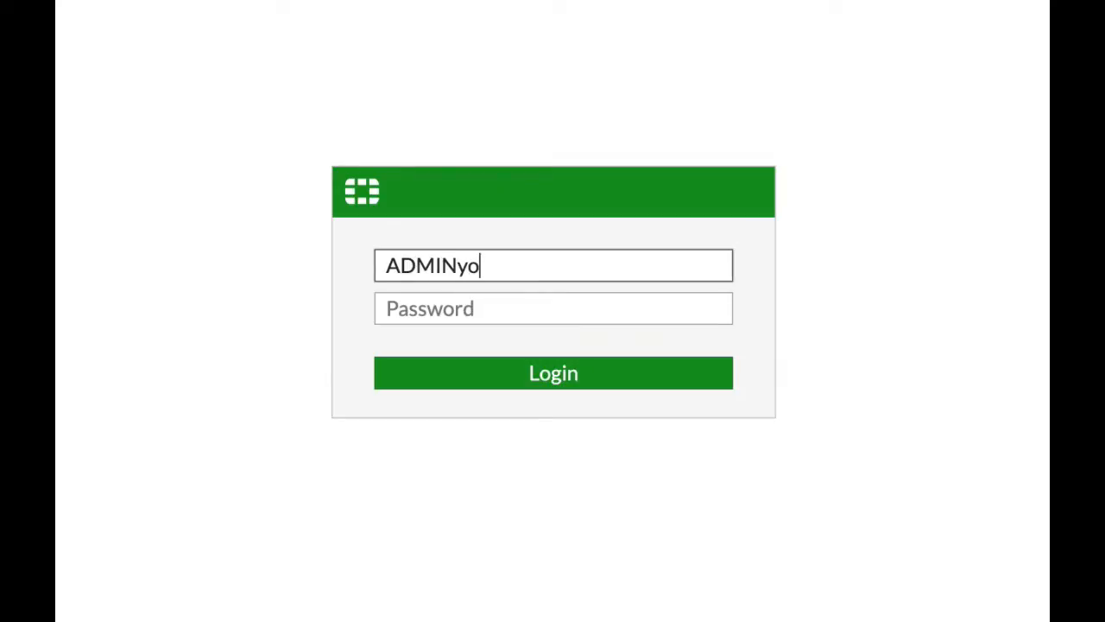
pyautogui.write('u12&')
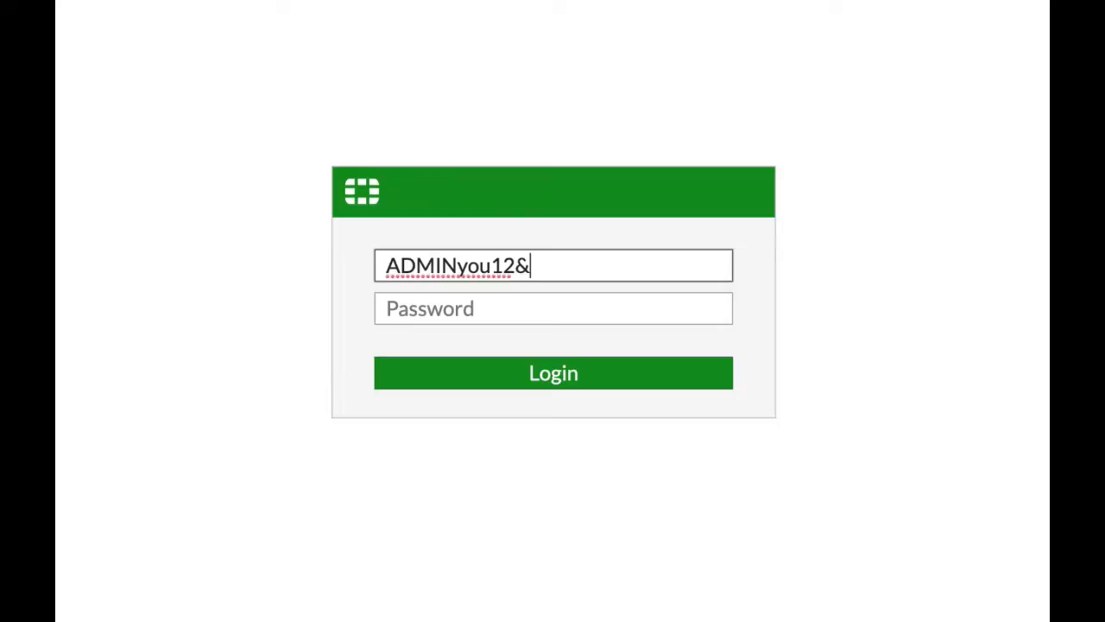
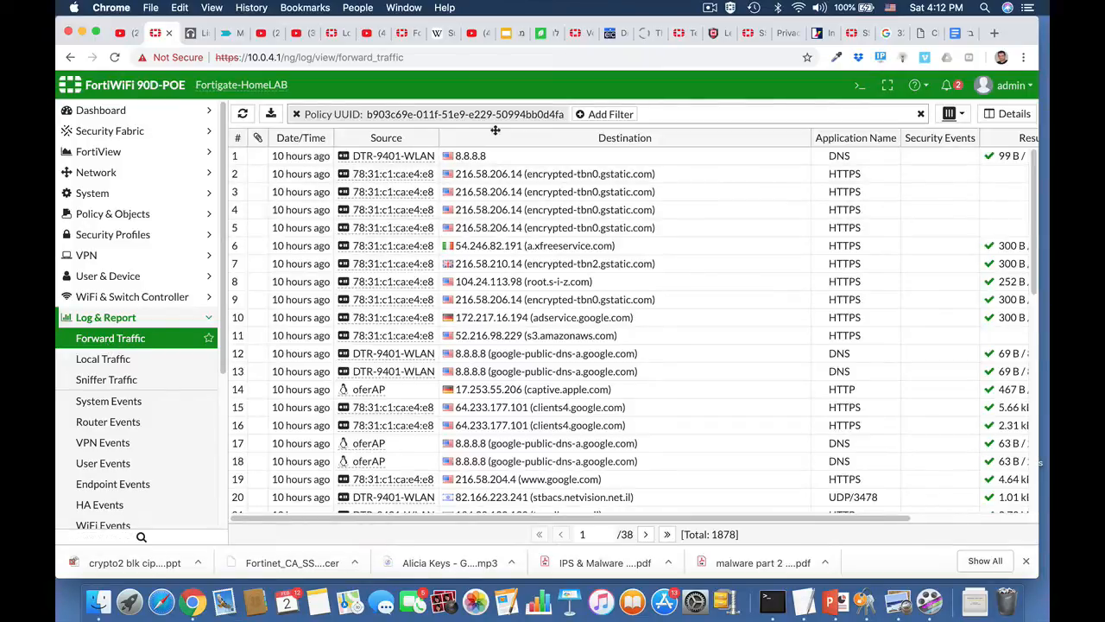
# Clear the Policy UUID filter and scan the unfiltered forward traffic log.
pyautogui.click(296, 114)
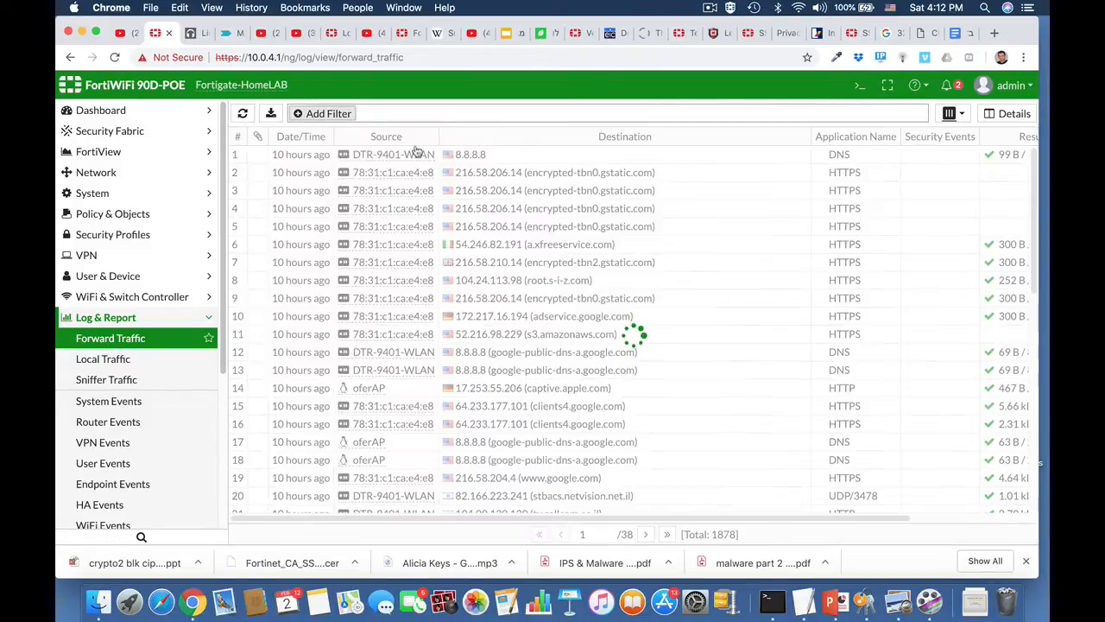
pyautogui.scroll(-3, 503, 267)
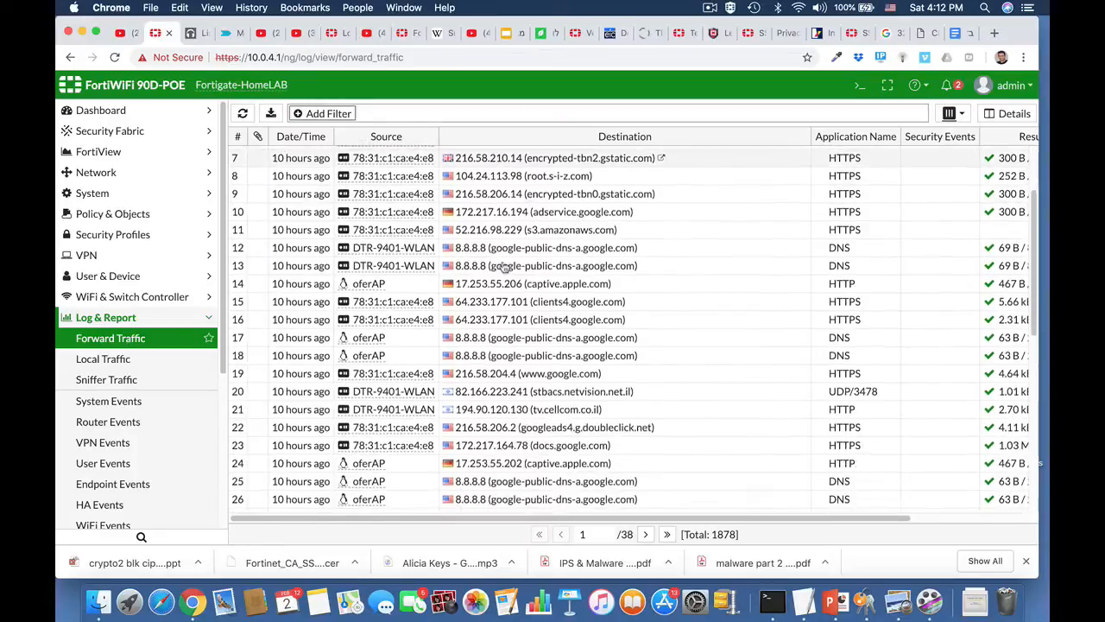
pyautogui.scroll(3, 725, 296)
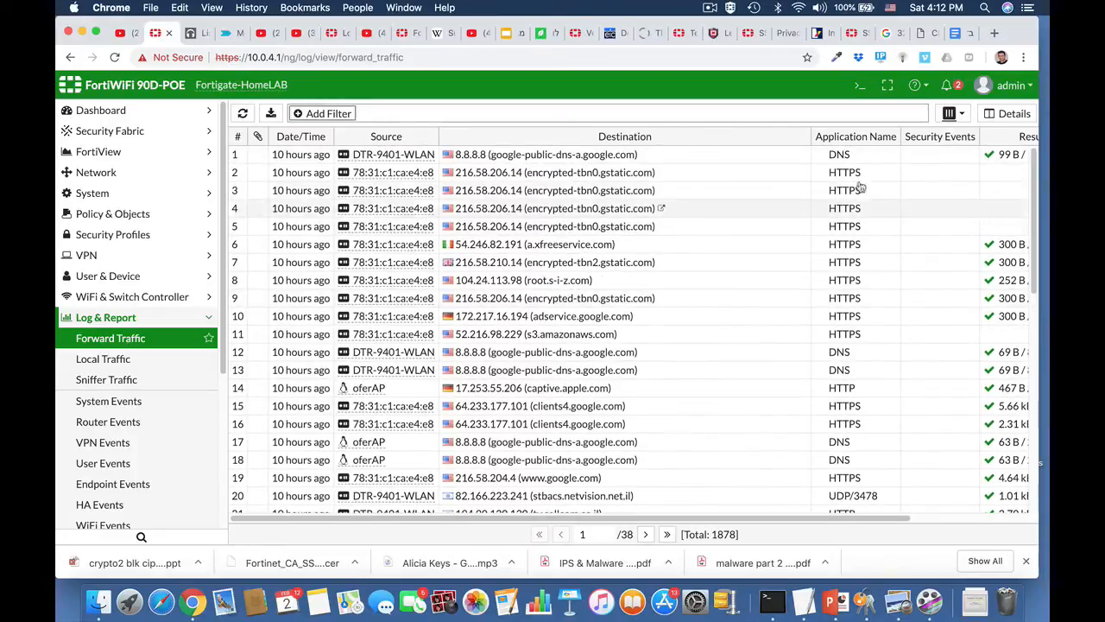
pyautogui.hscroll(3, 965, 175)
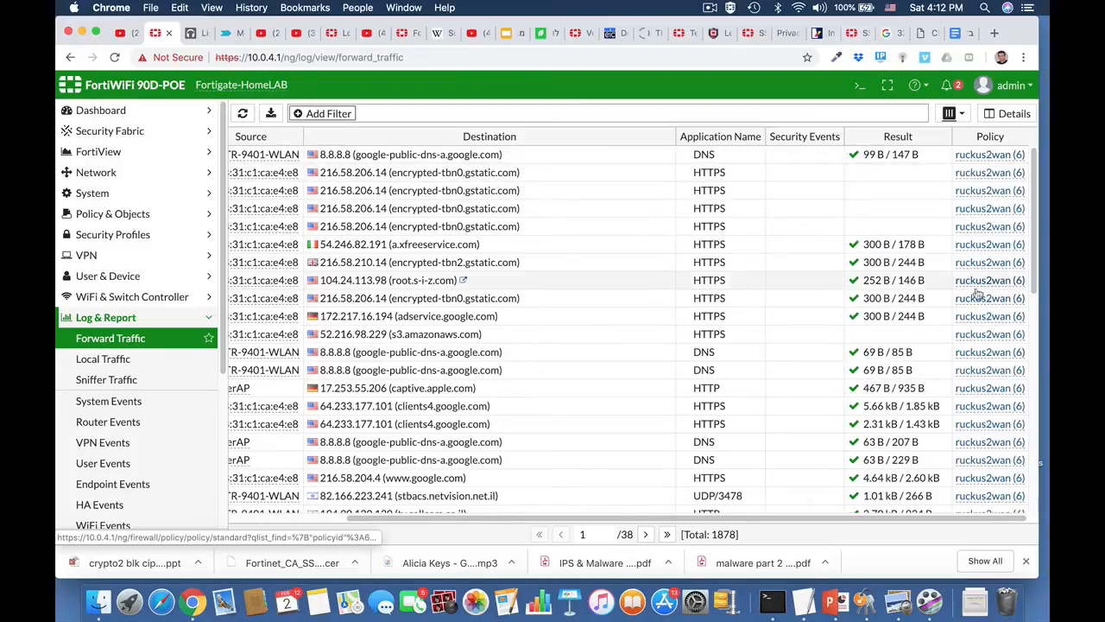
# Review the Local Traffic log entries.
pyautogui.click(103, 359)
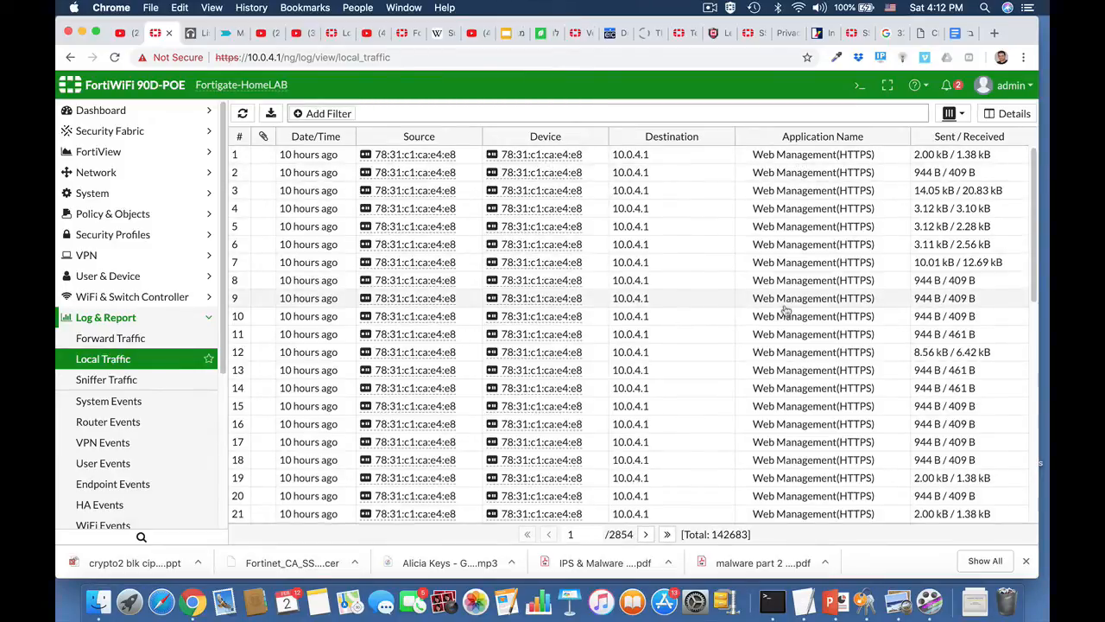
pyautogui.scroll(-5, 789, 308)
pyautogui.scroll(-4, 791, 404)
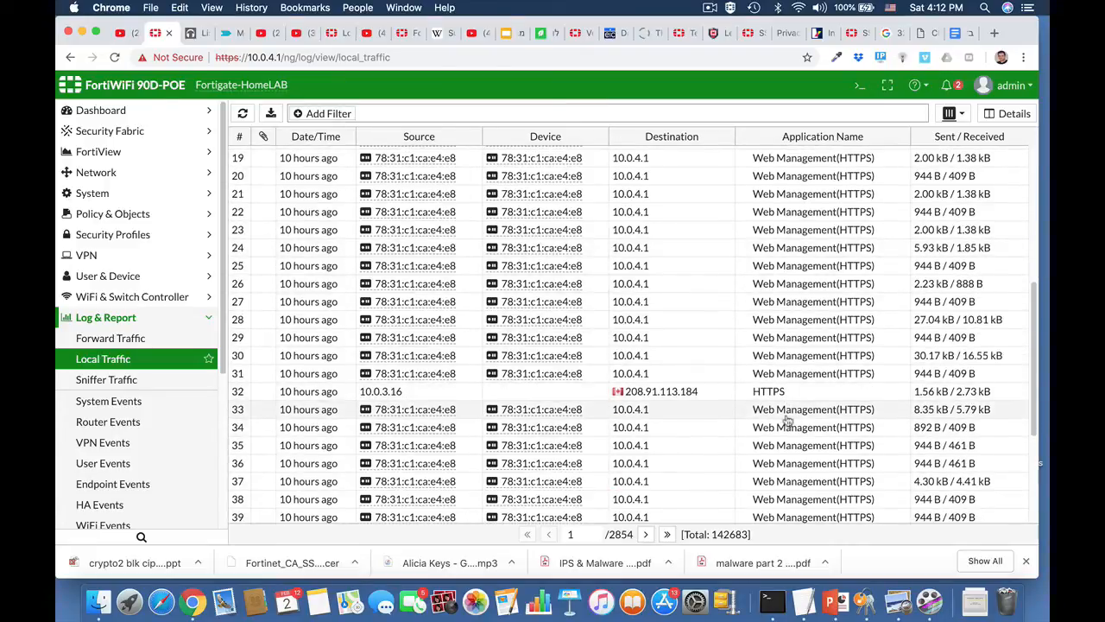
# Review the System Events log, then move on to User Events.
pyautogui.click(121, 406)
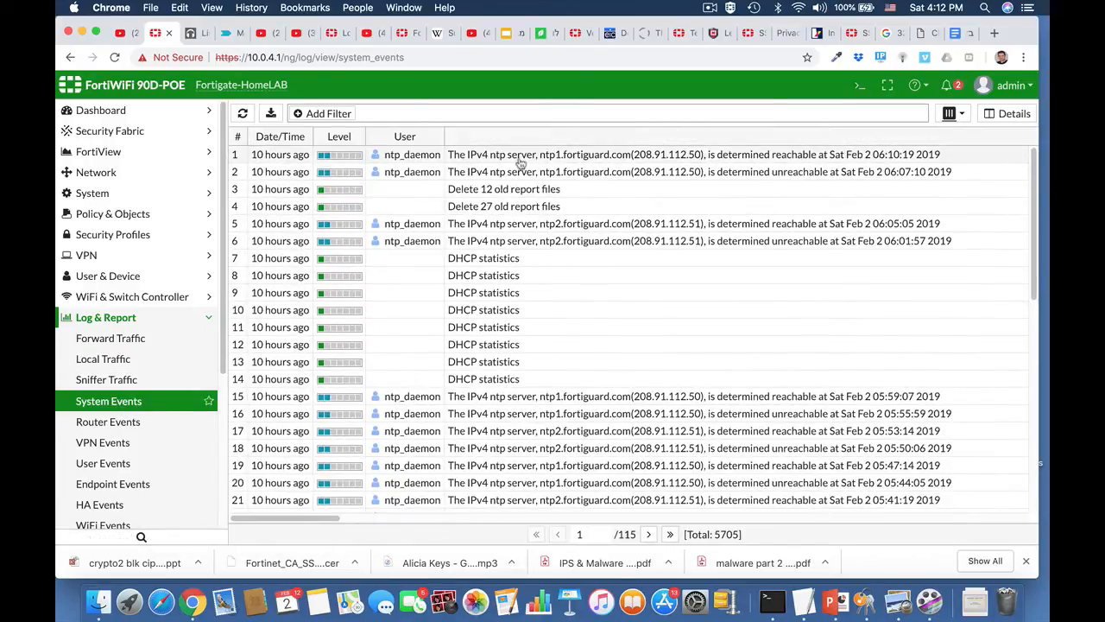
pyautogui.scroll(-5, 418, 362)
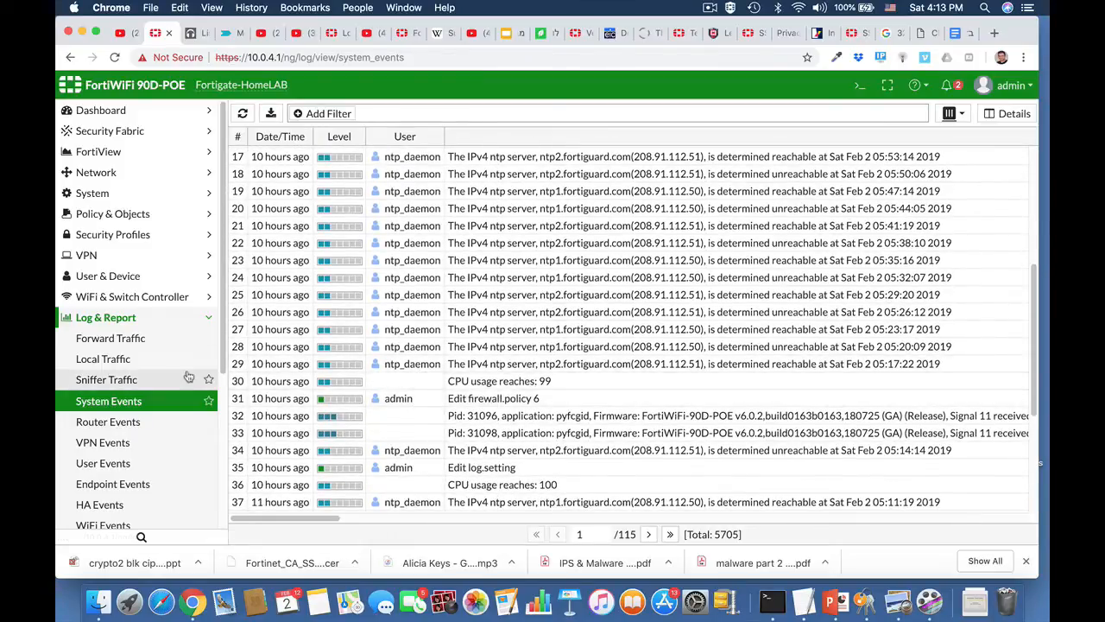
pyautogui.scroll(-1, 149, 454)
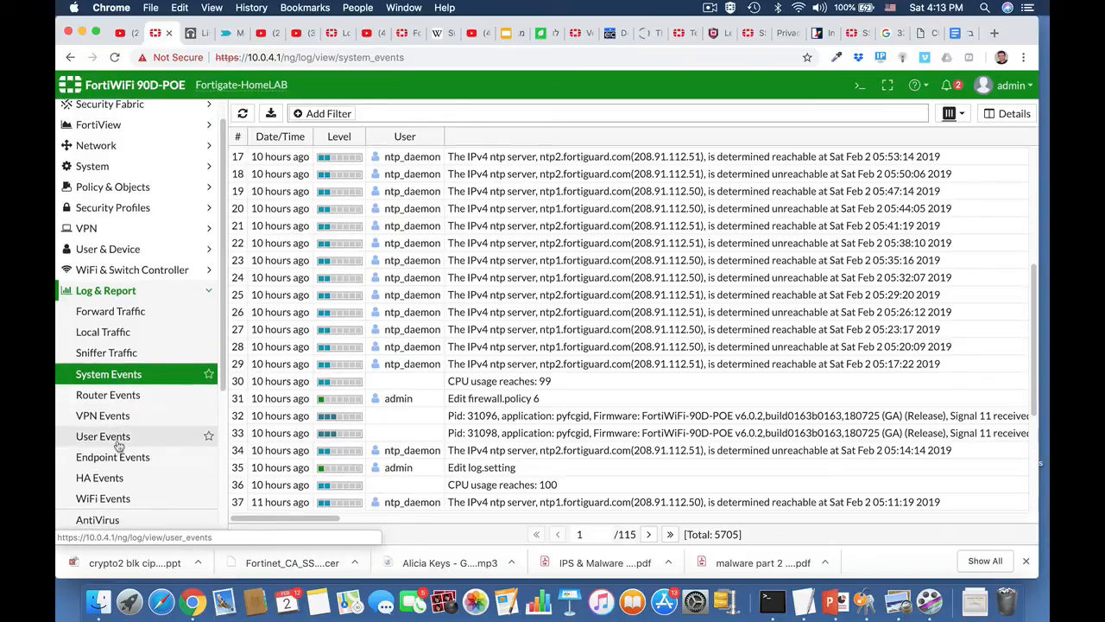
pyautogui.click(116, 437)
# In the CLI console, enter 'config log disk setting' and list it with 'show full'.
pyautogui.click(859, 86)
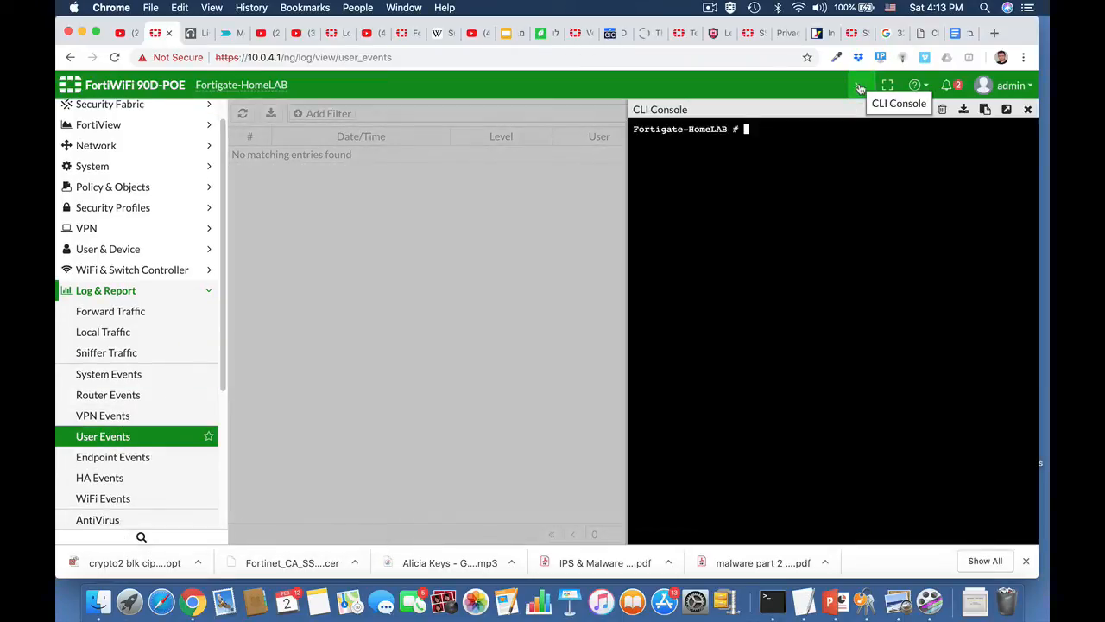
pyautogui.write('config')
pyautogui.press('Tab')
pyautogui.press('BackSpace')
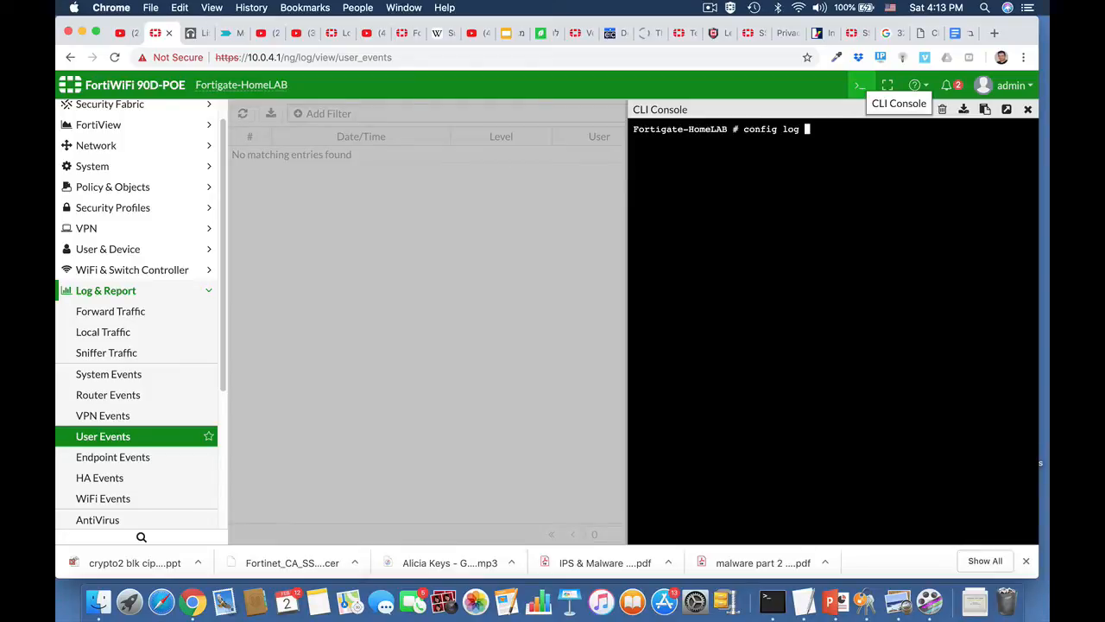
pyautogui.write('log disk setting')
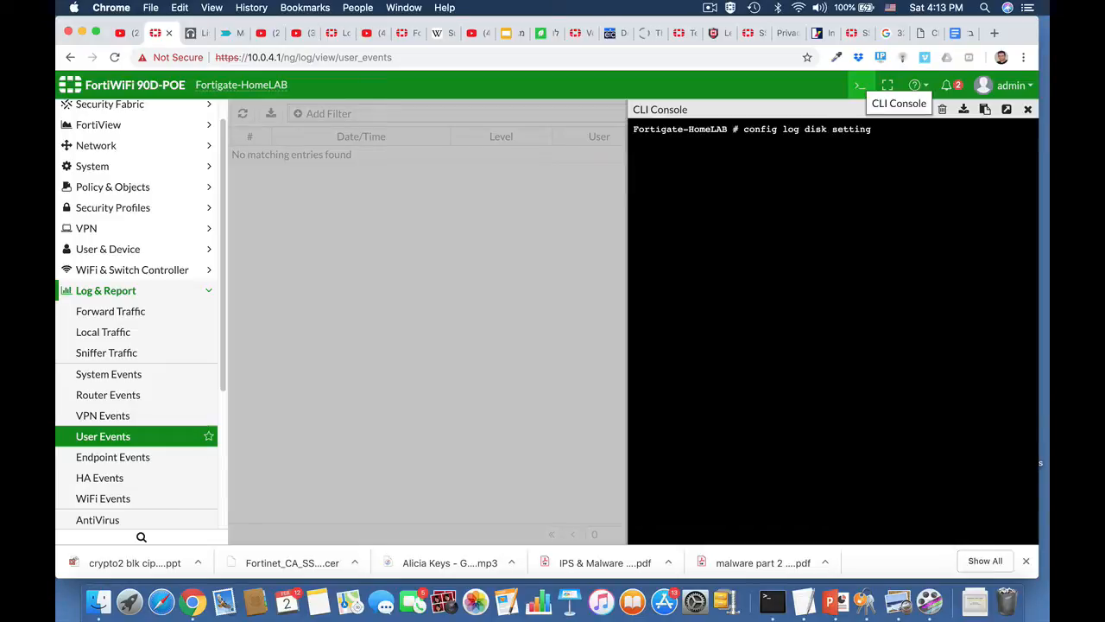
pyautogui.press('Return')
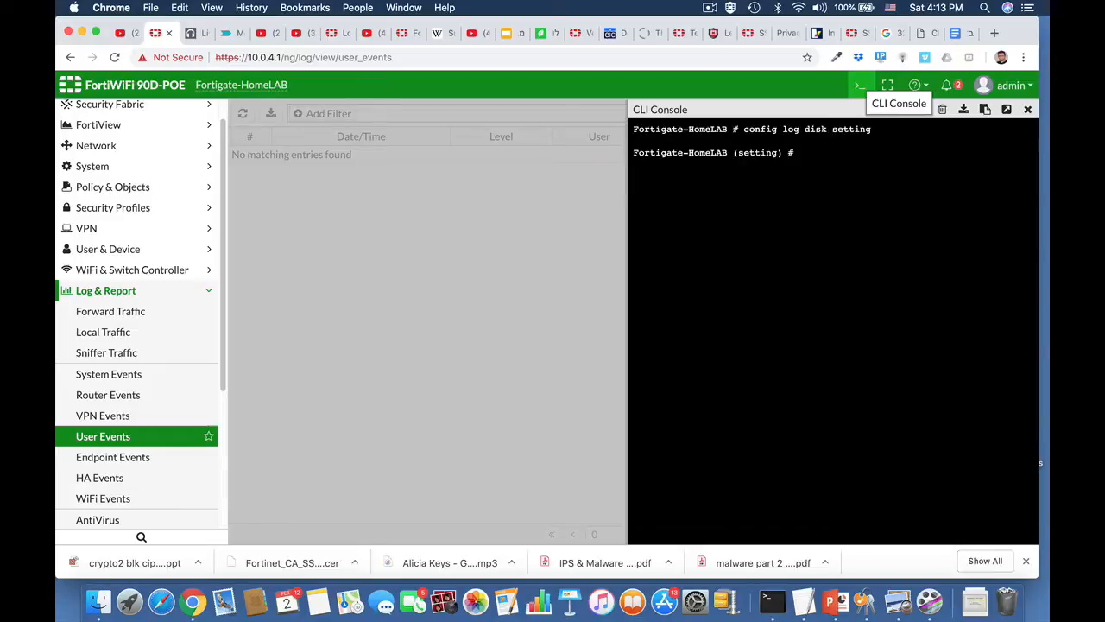
pyautogui.write('show full')
pyautogui.press('Return')
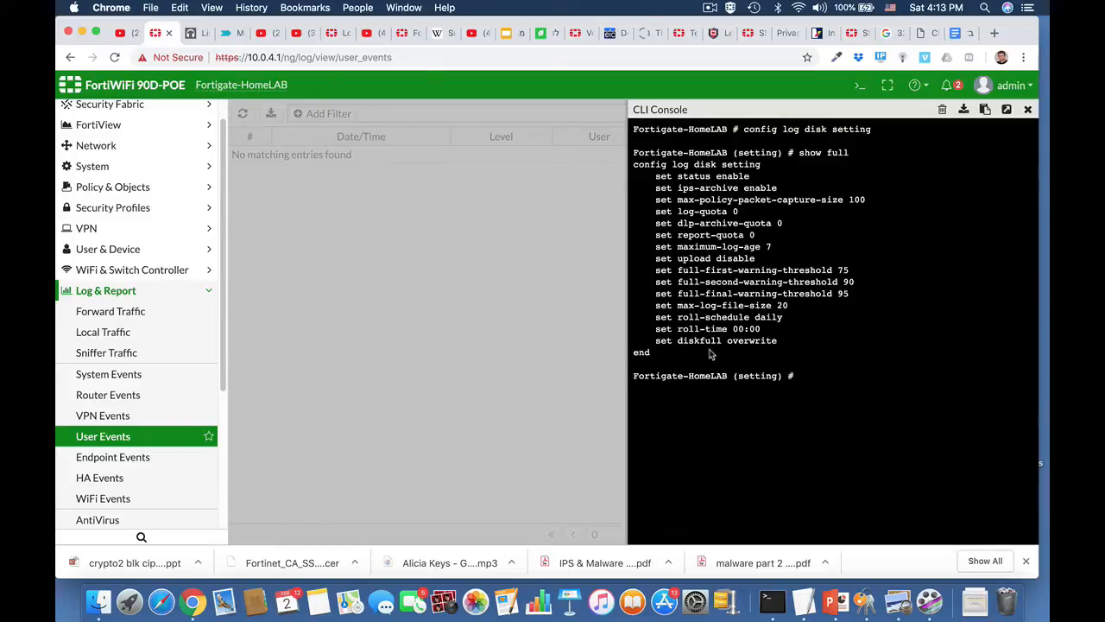
# Try a 'filter' command edited from history, then 'abort' to the top prompt.
pyautogui.press('Up')
pyautogui.press('Up')
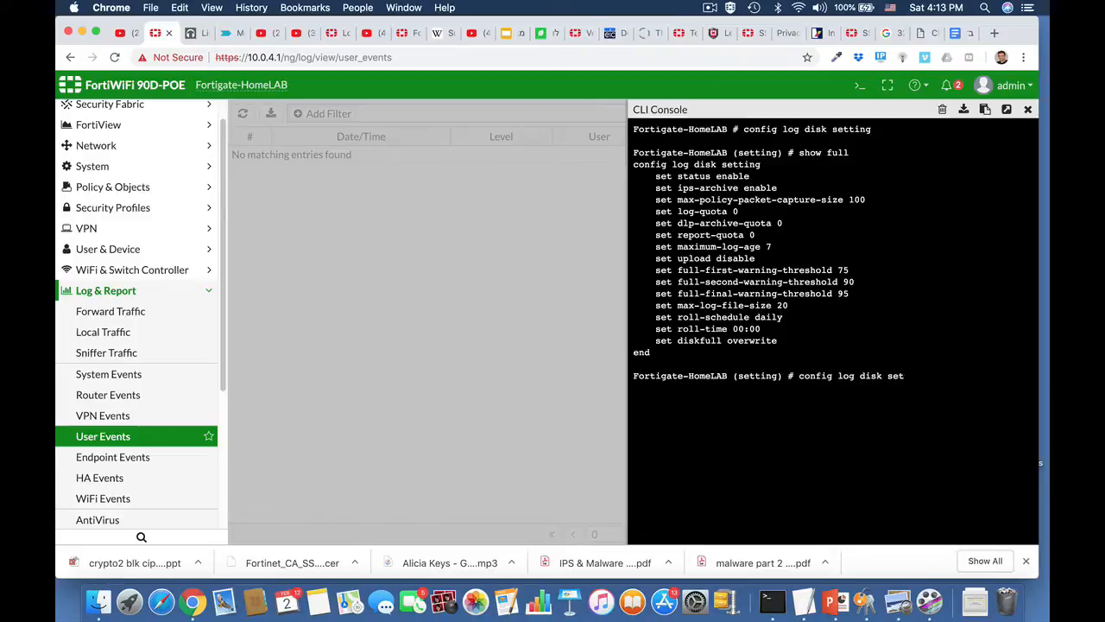
pyautogui.press('BackSpace')
pyautogui.press('BackSpace')
pyautogui.press('BackSpace')
pyautogui.write('filter')
pyautogui.press('Return')
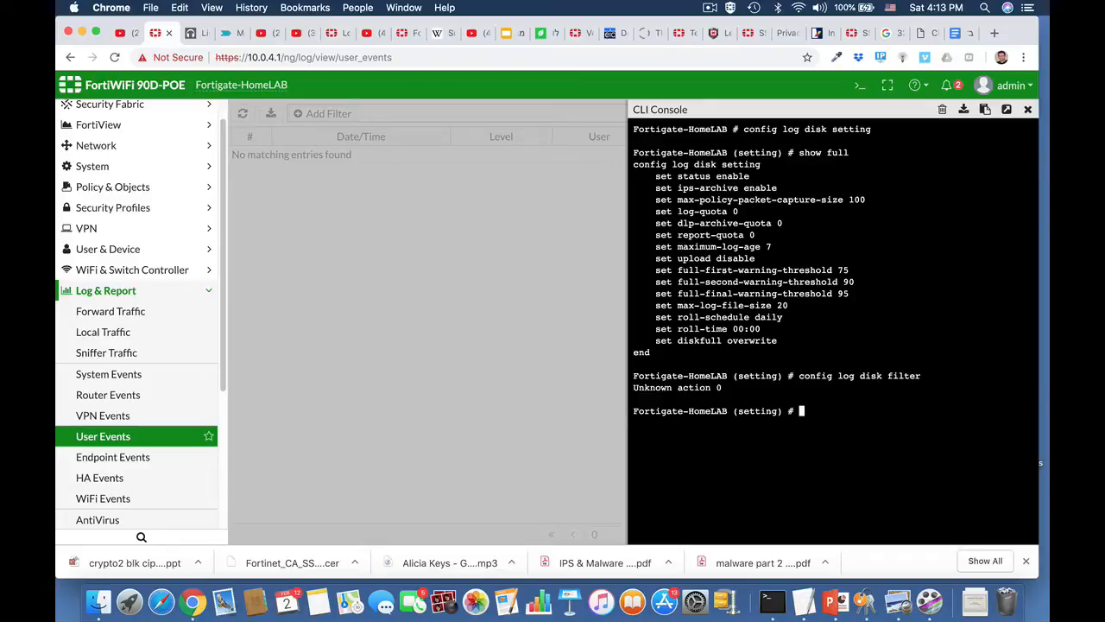
pyautogui.write('abort')
pyautogui.press('Return')
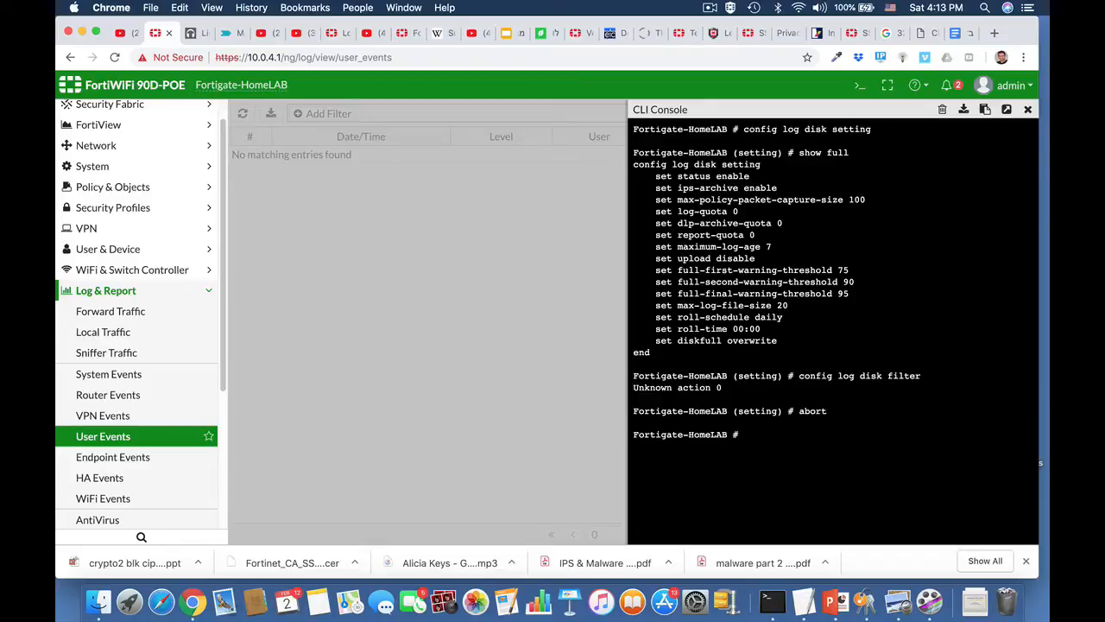
# Enter 'config log disk filter' and list its current settings with 'show full'.
pyautogui.write('config')
pyautogui.press('Tab')
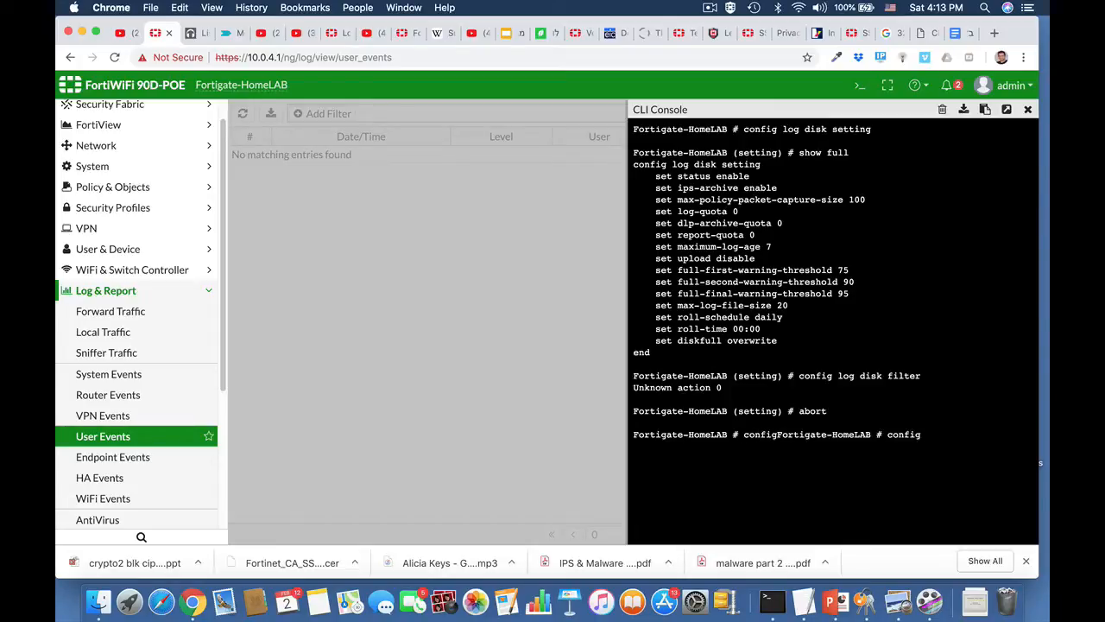
pyautogui.write('log disk filter')
pyautogui.press('Return')
pyautogui.write('s')
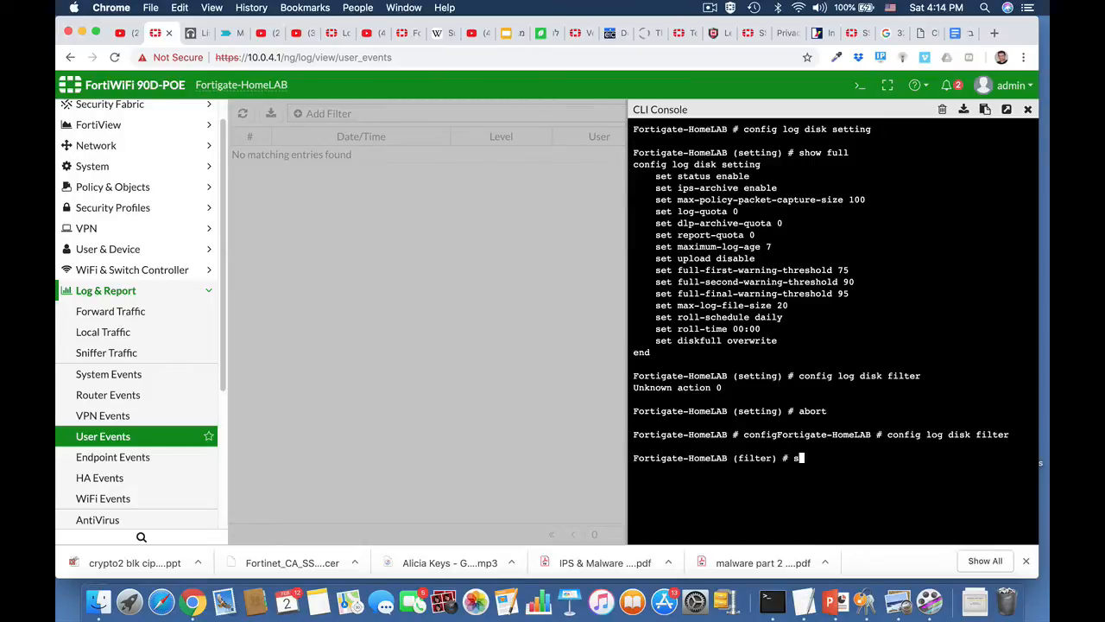
pyautogui.write('how full')
pyautogui.press('Return')
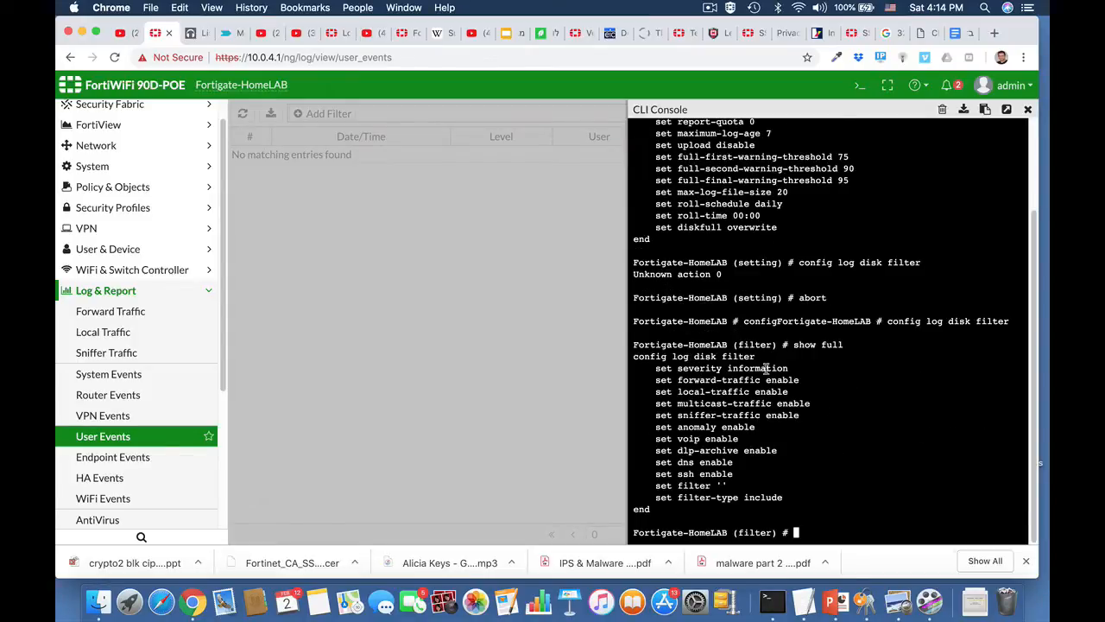
# Set the disk log filter severity to notification and save with 'end'.
pyautogui.write('set severity')
pyautogui.press('Tab')
pyautogui.press('Tab')
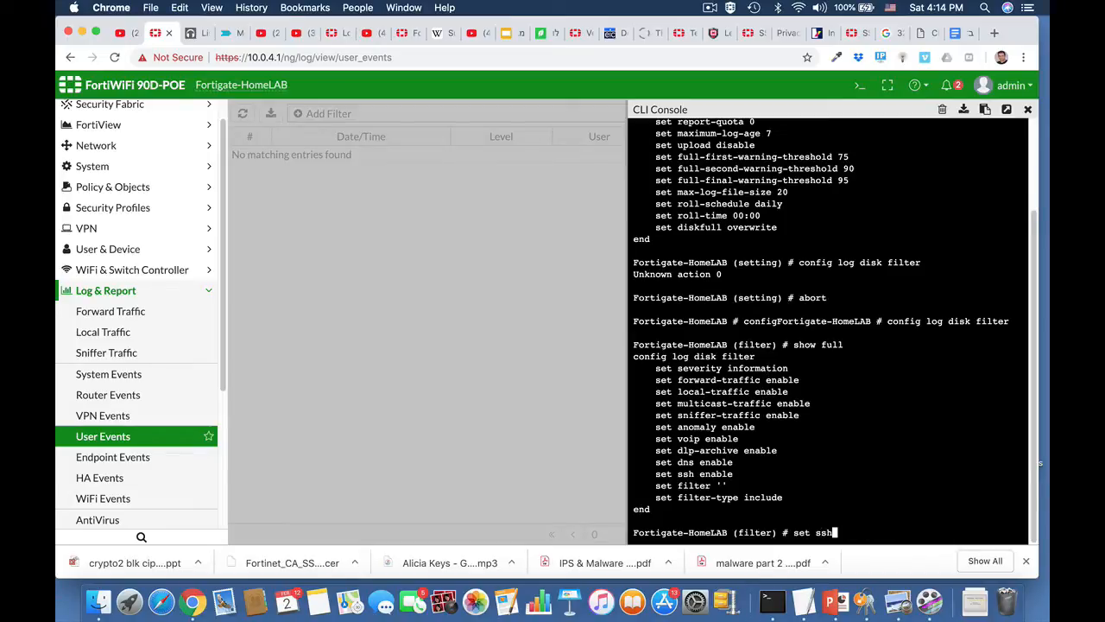
pyautogui.press('BackSpace')
pyautogui.press('BackSpace')
pyautogui.press('BackSpace')
pyautogui.write('sev')
pyautogui.press('Tab')
pyautogui.press('Tab')
pyautogui.press('Tab')
pyautogui.press('Tab')
pyautogui.press('Tab')
pyautogui.press('Tab')
pyautogui.press('Tab')
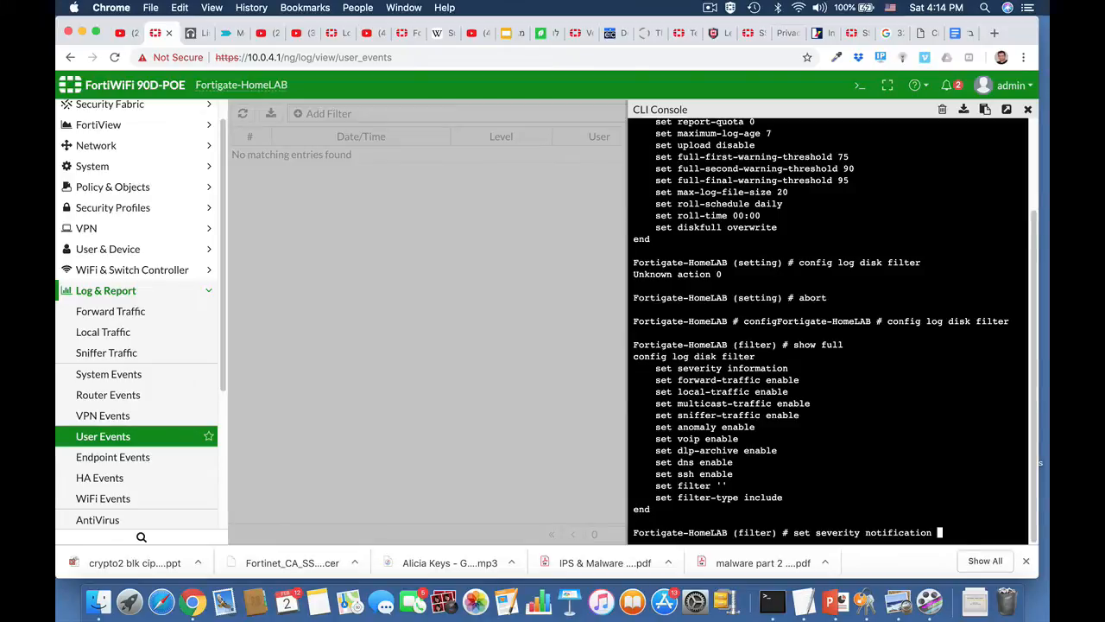
pyautogui.press('Return')
pyautogui.write('end')
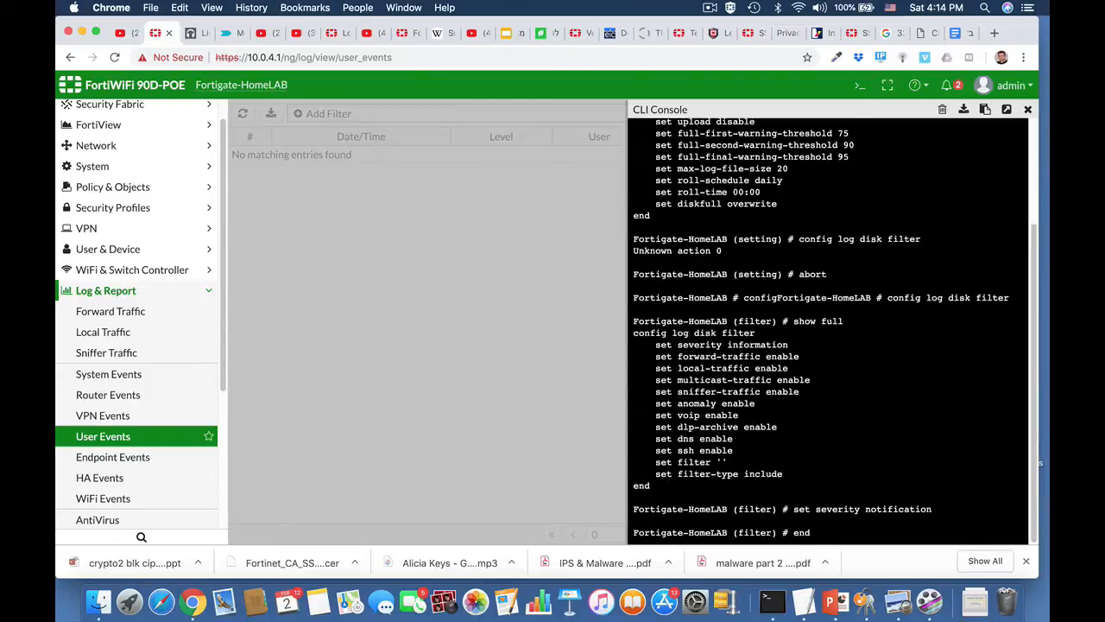
pyautogui.press('Return')
pyautogui.press('Return')
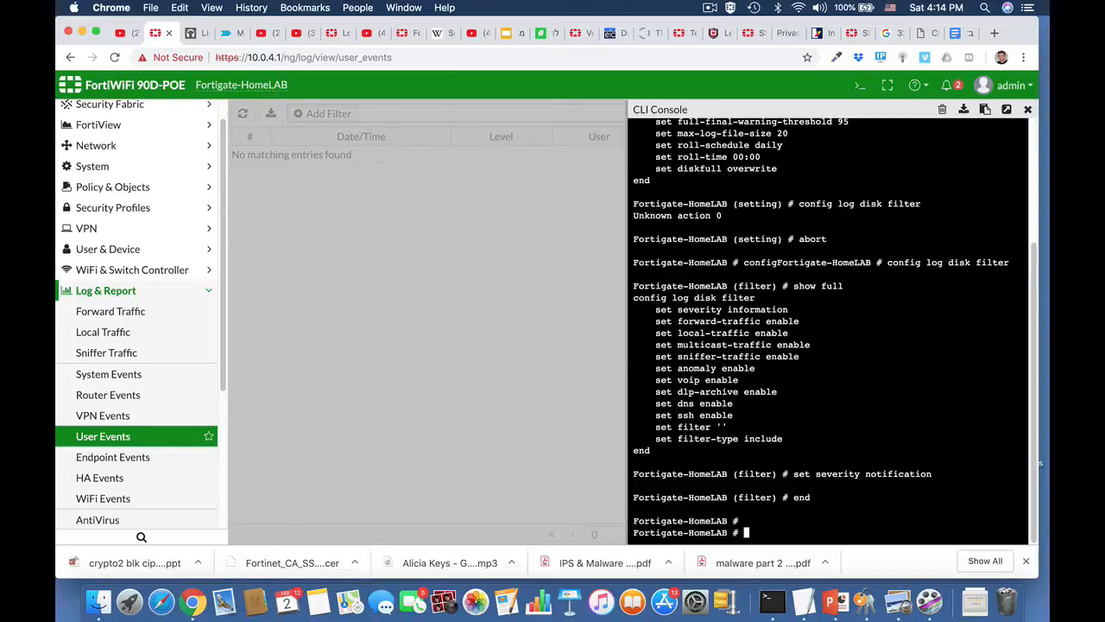
# Re-enter the disk log filter and confirm severity with 'show full-configuration'.
pyautogui.write('end')
pyautogui.press('Up')
pyautogui.press('Up')
pyautogui.press('Up')
pyautogui.press('Up')
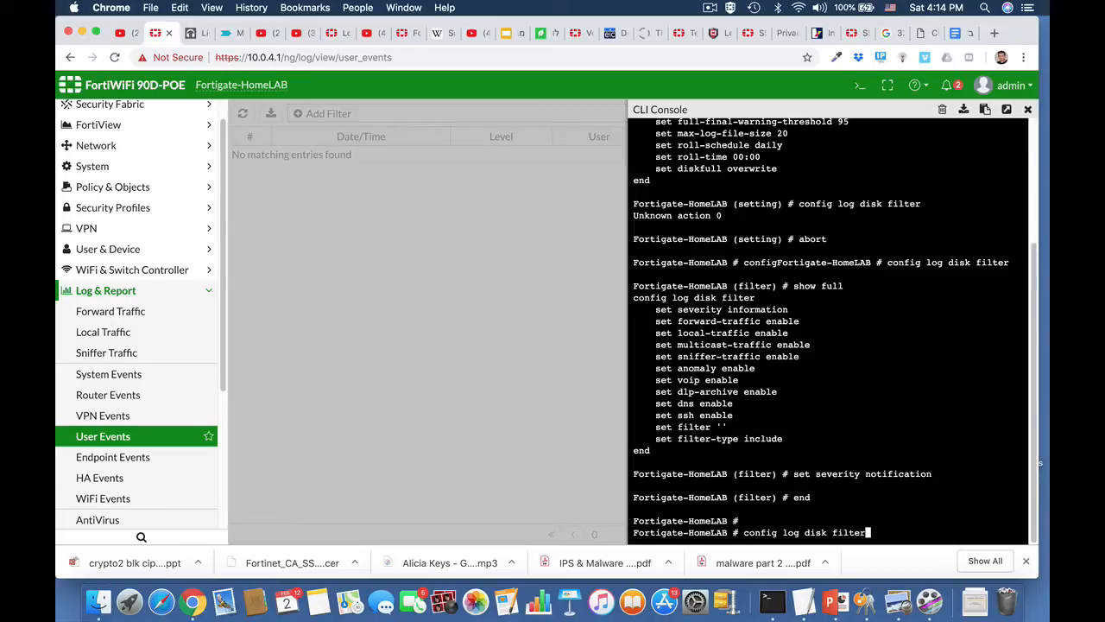
pyautogui.press('Return')
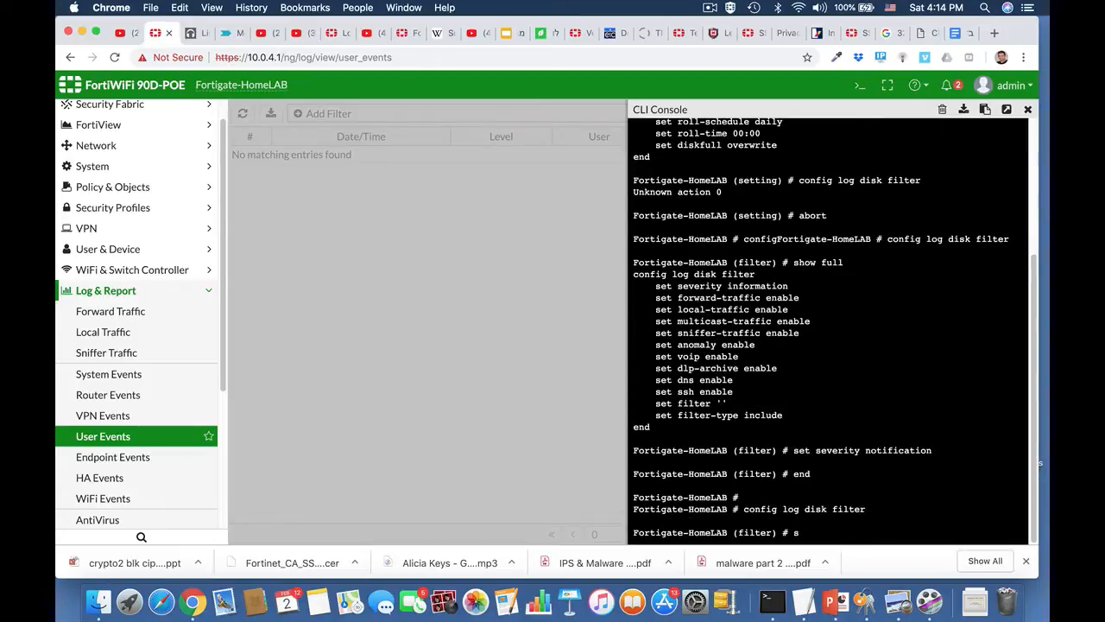
pyautogui.write('show full-configuration')
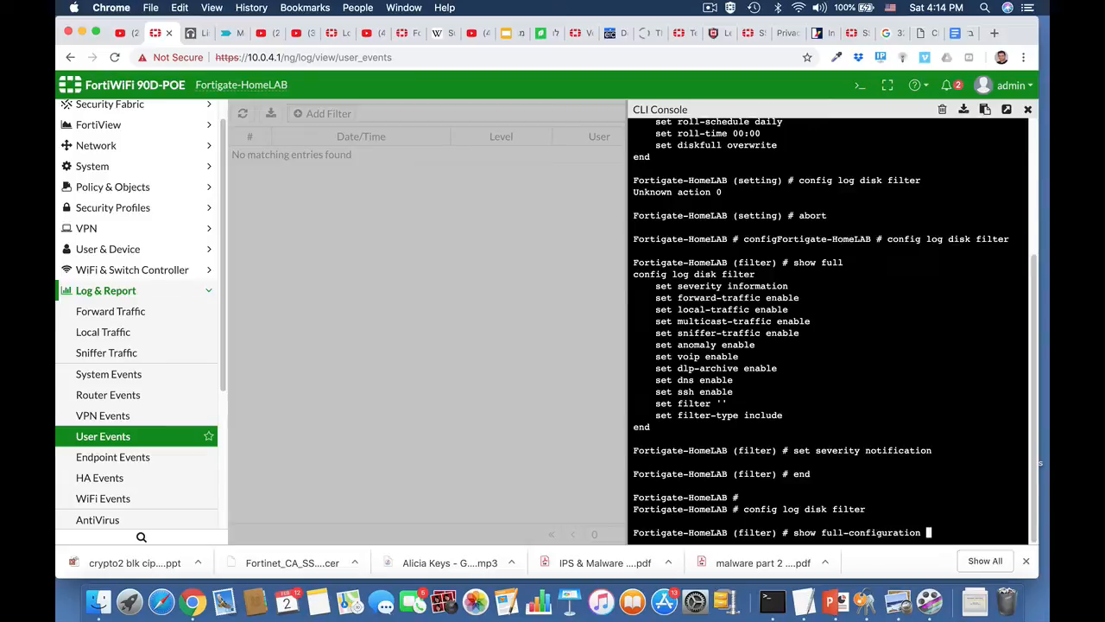
pyautogui.press('Return')
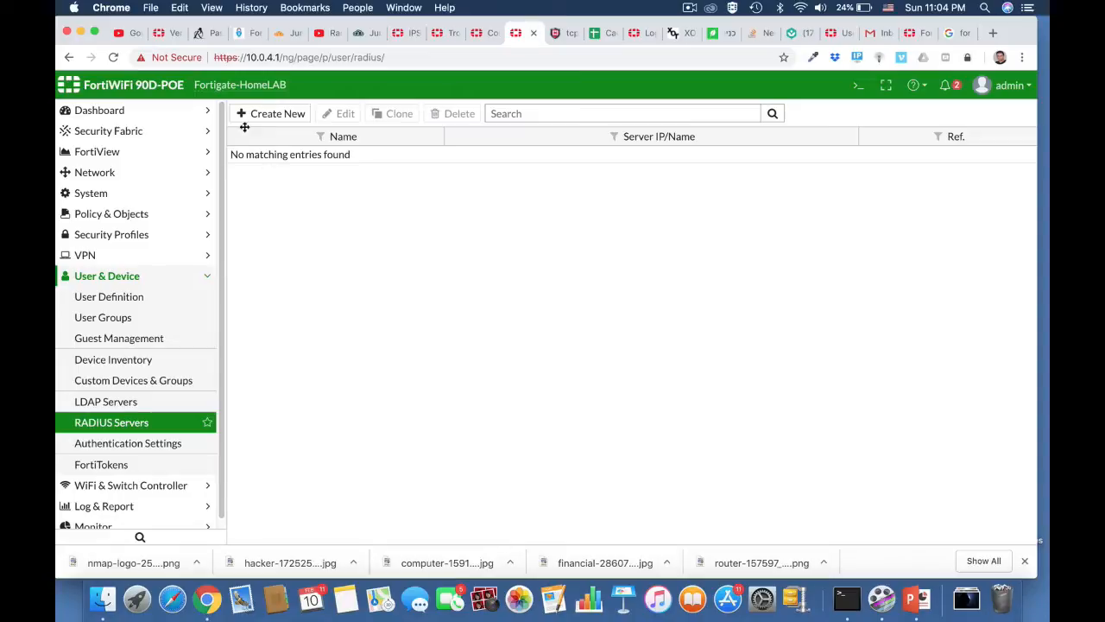
pyautogui.click(373, 32)
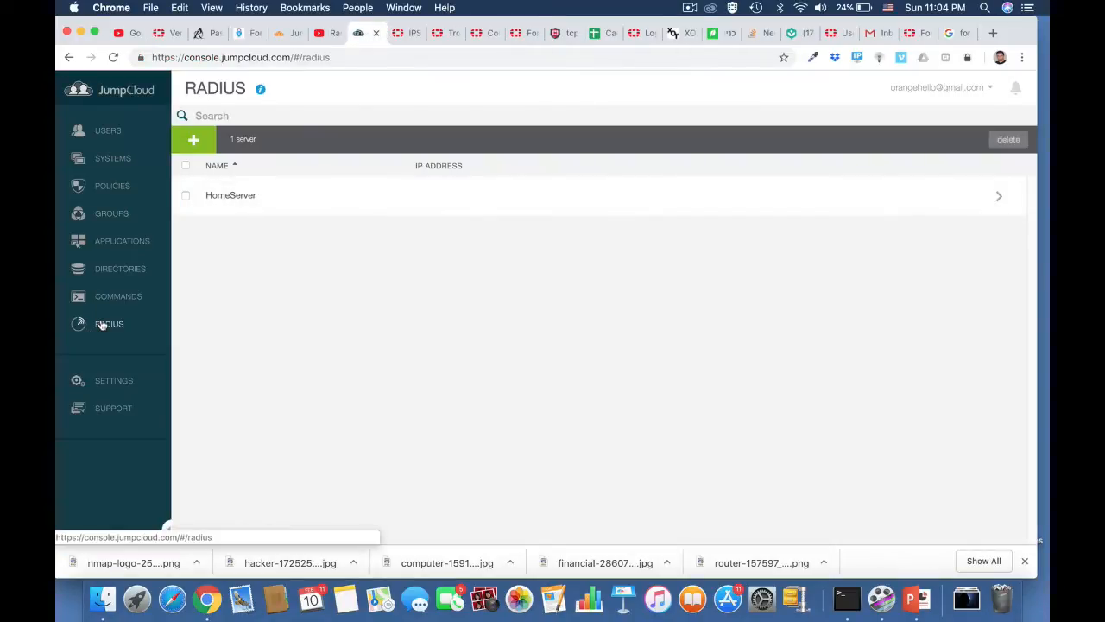
pyautogui.click(113, 136)
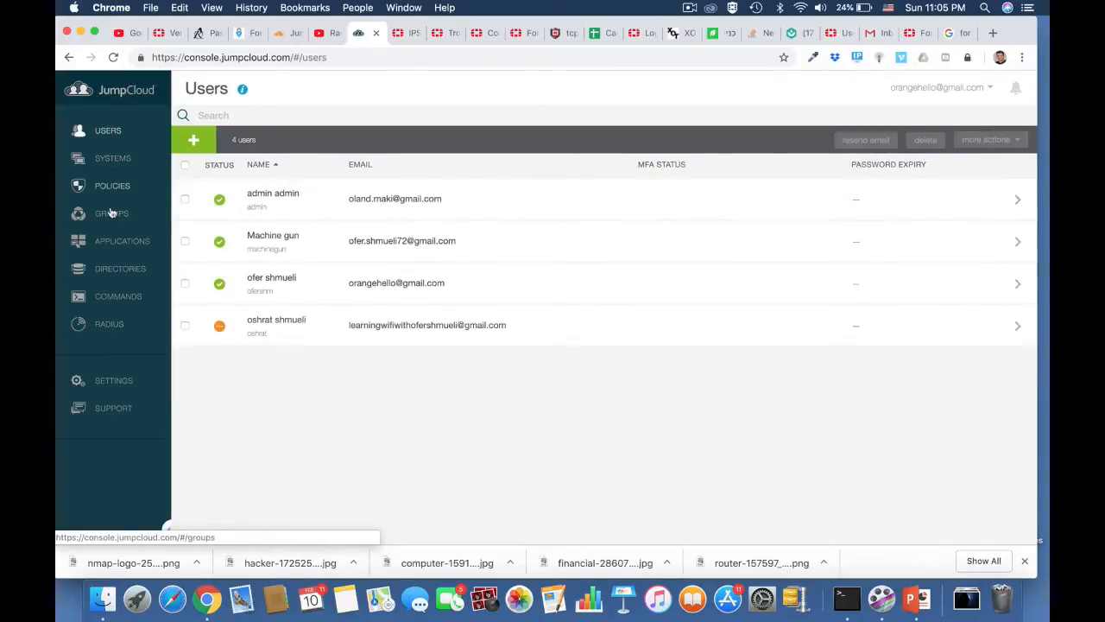
pyautogui.click(111, 213)
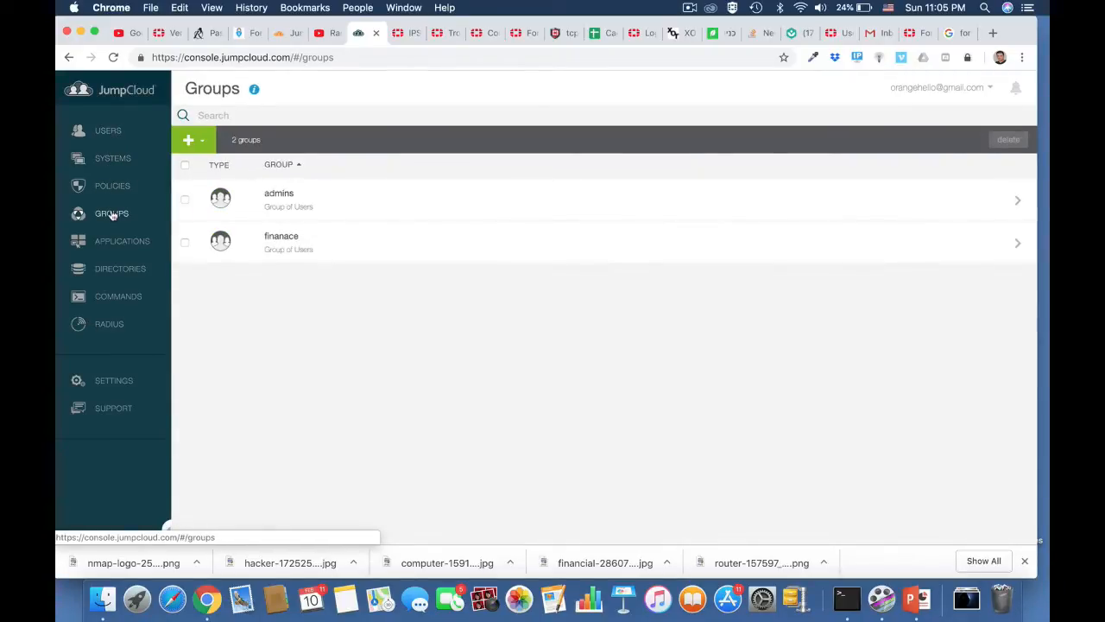
pyautogui.click(109, 323)
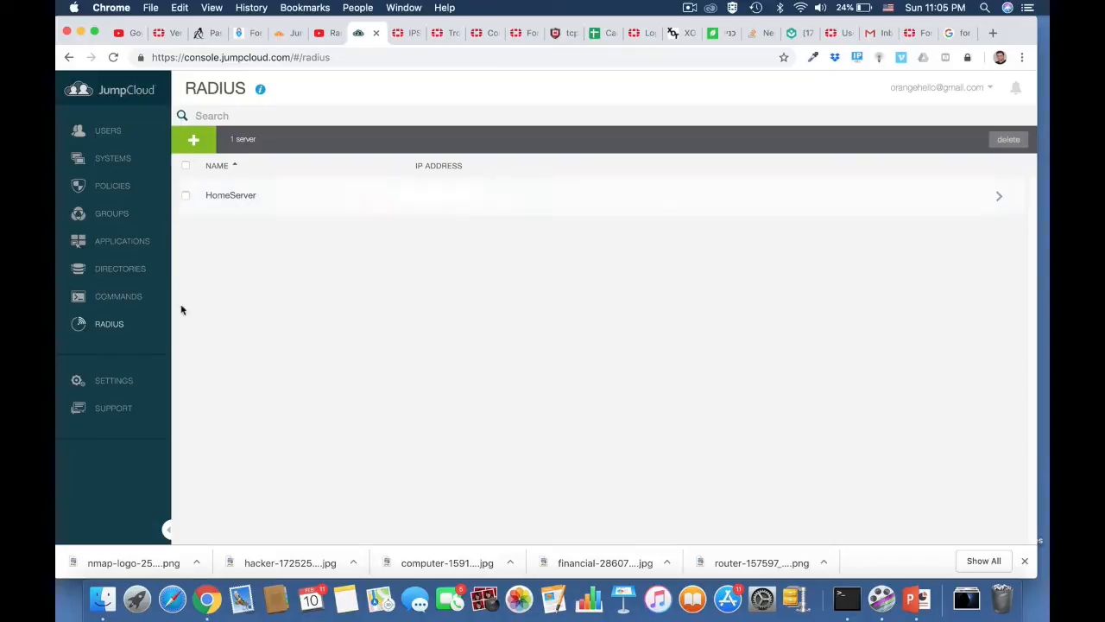
pyautogui.click(511, 33)
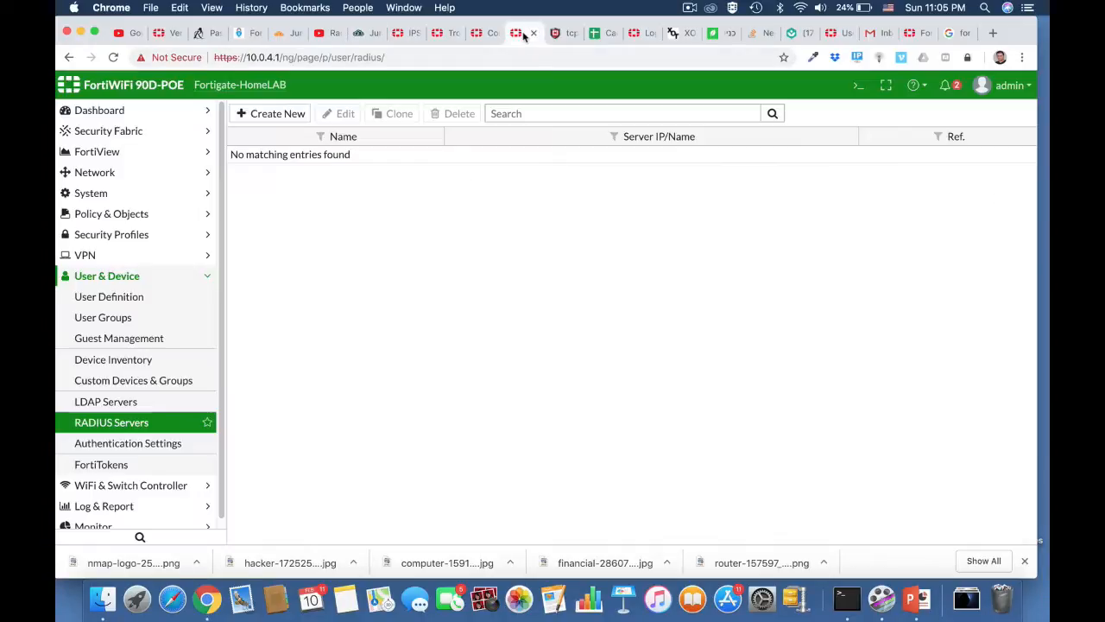
# Add RADIUS server HomeServer at 18.194.159.20 with a shared secret, test connectivity, and save.
pyautogui.click(286, 116)
pyautogui.click(420, 141)
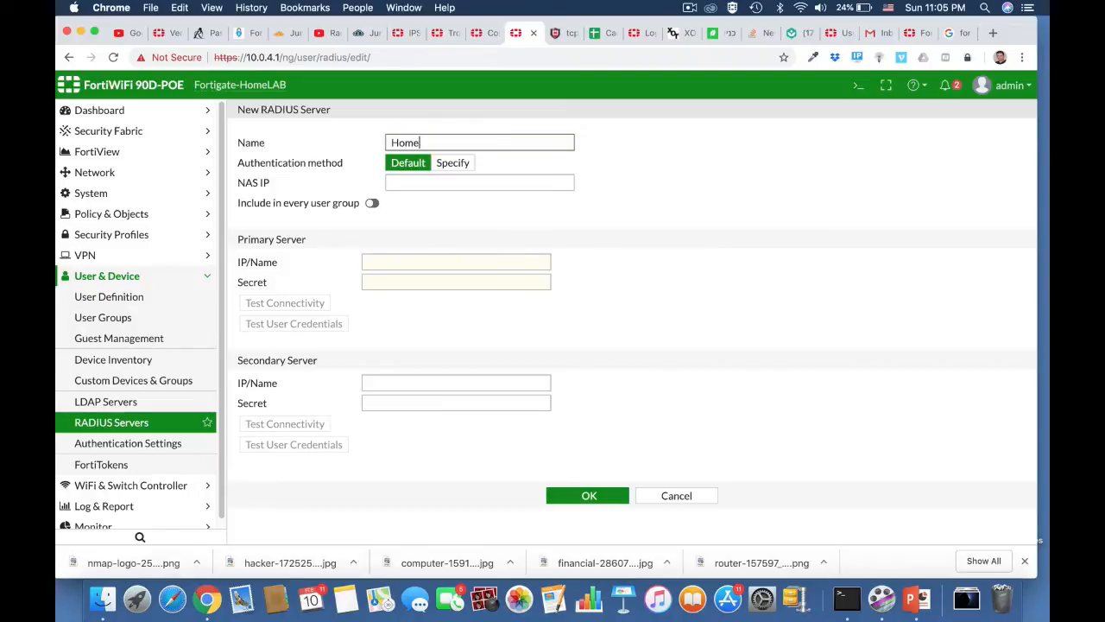
pyautogui.write('HomeServer')
pyautogui.click(385, 263)
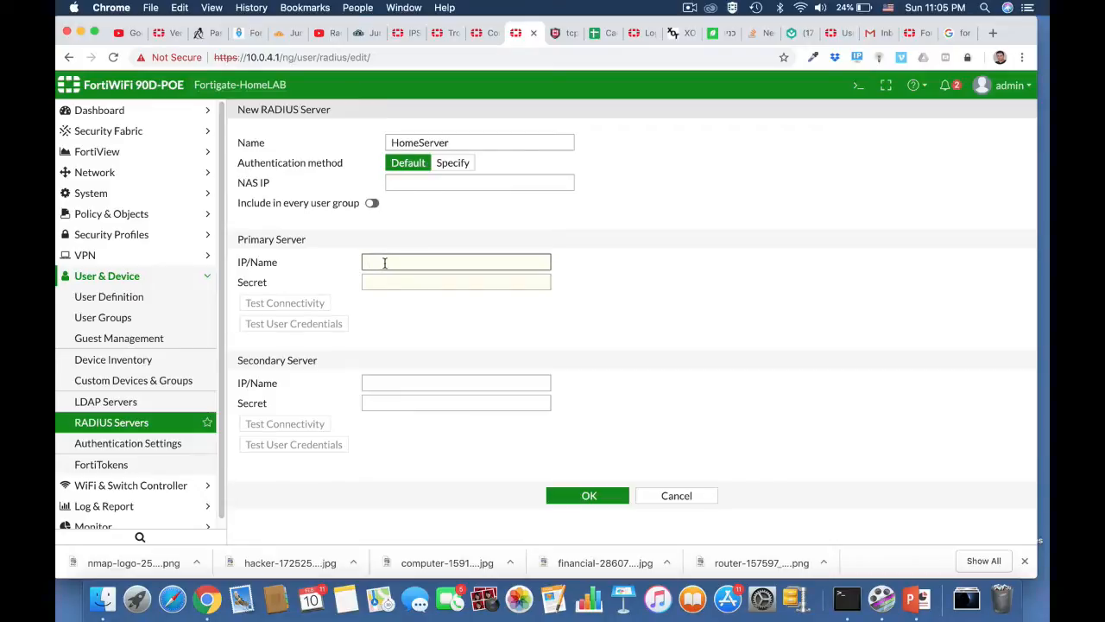
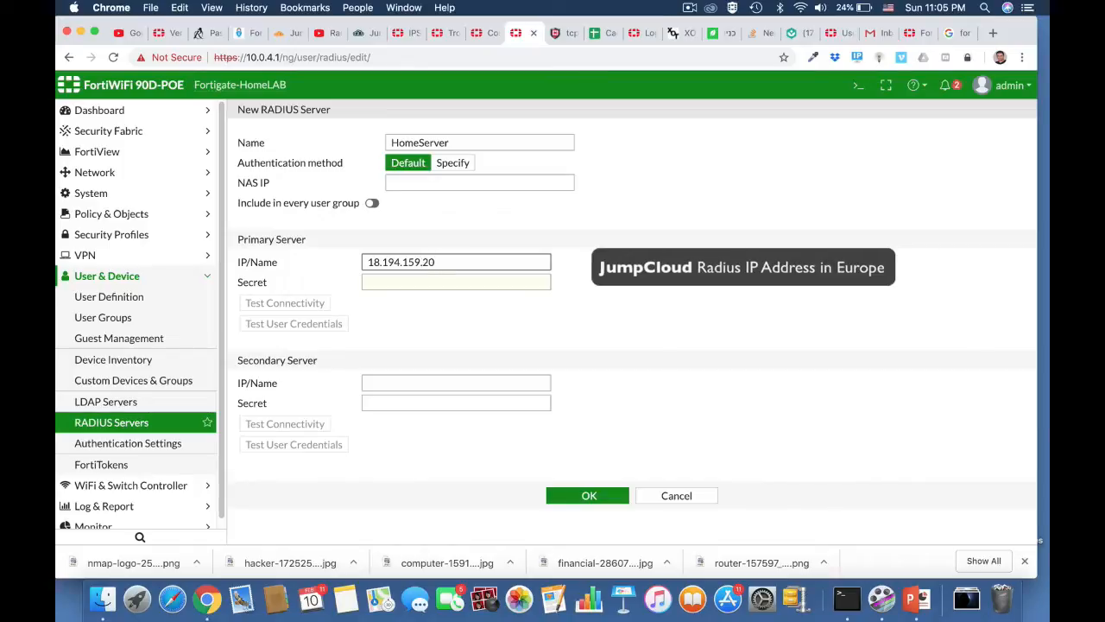
pyautogui.click(409, 281)
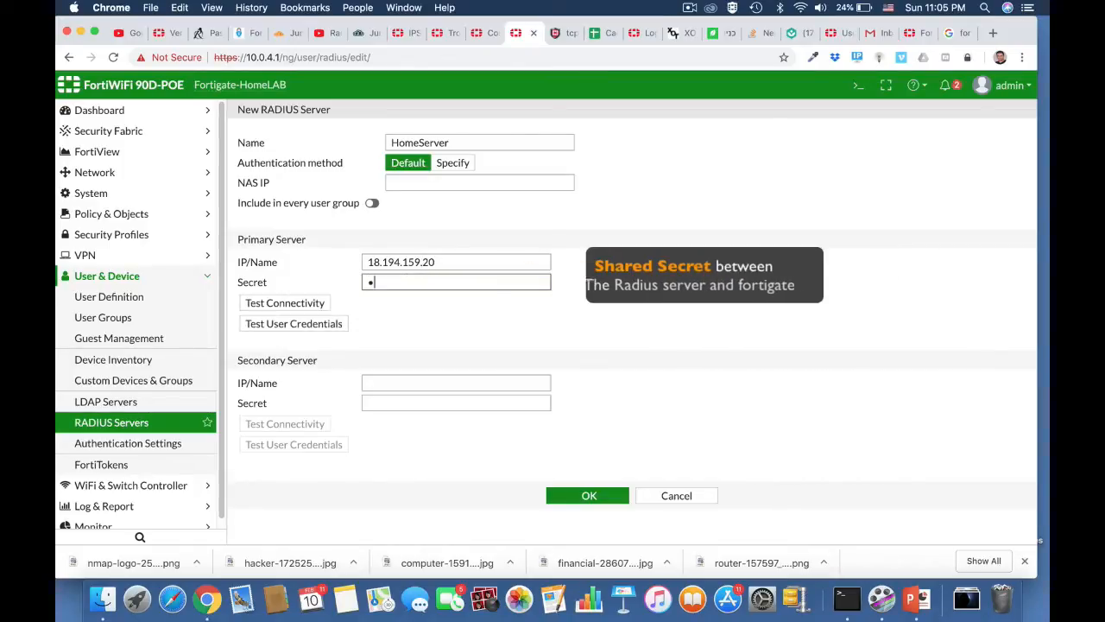
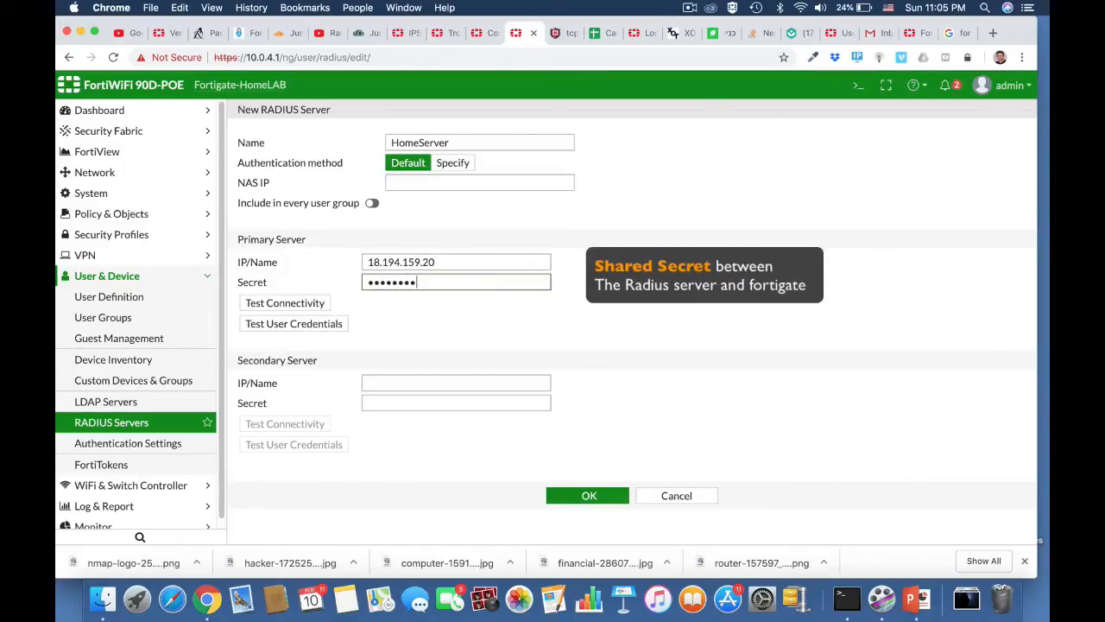
pyautogui.click(321, 302)
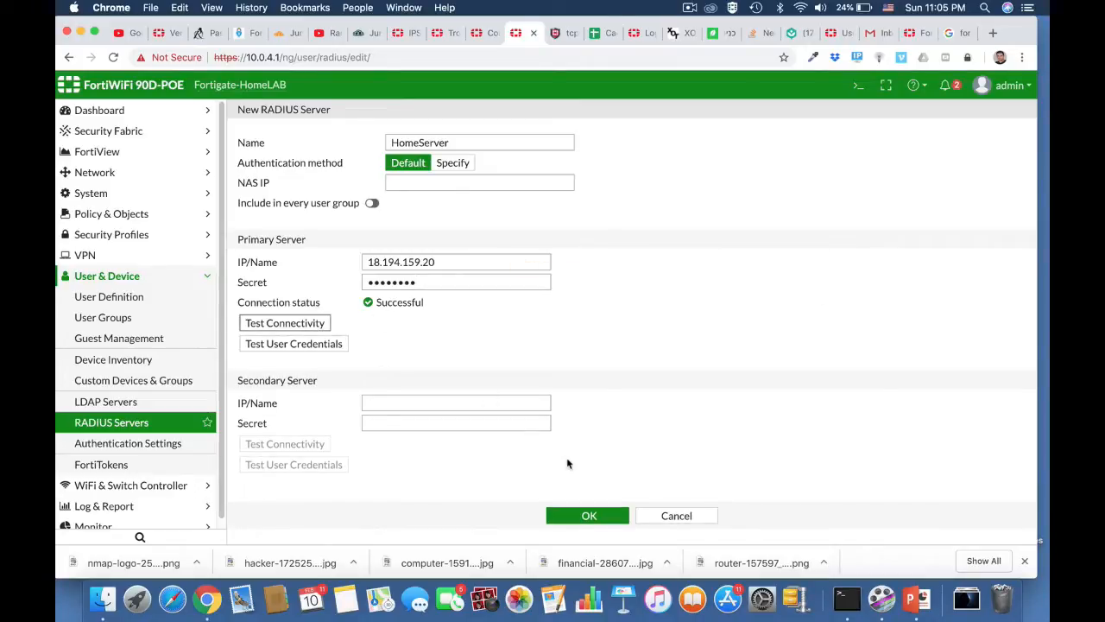
pyautogui.click(586, 516)
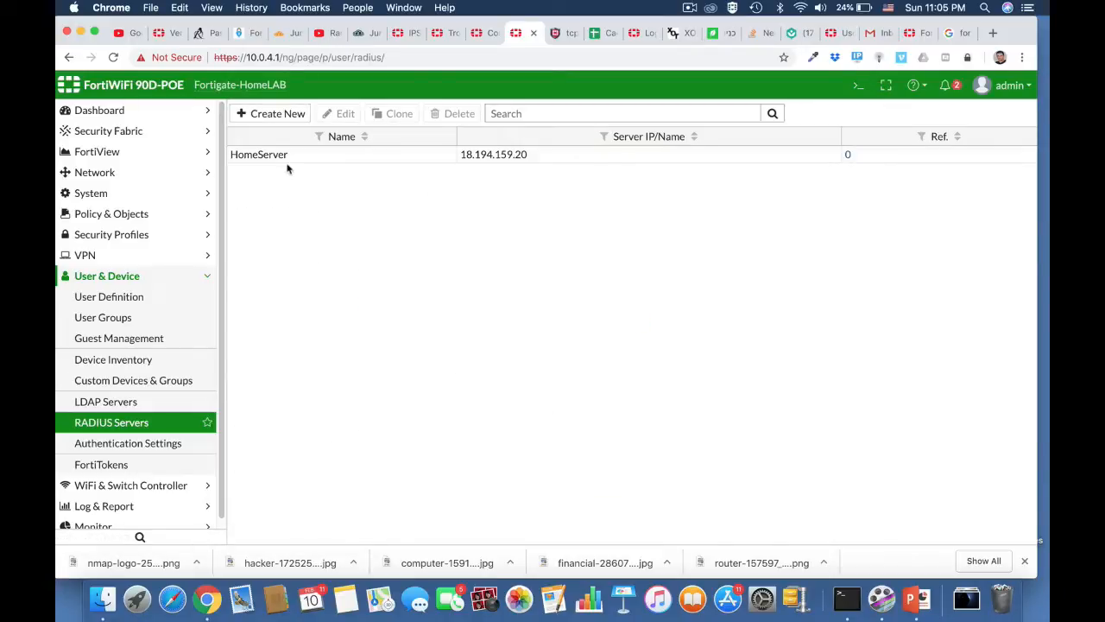
# Start a new Firewall-type user group named radius.
pyautogui.click(140, 320)
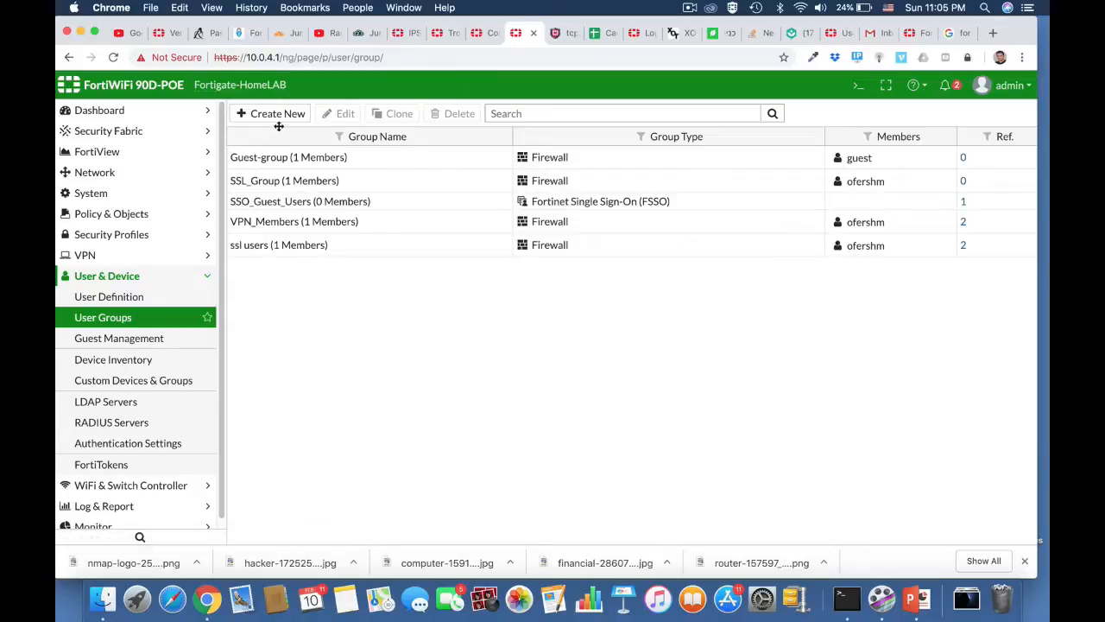
pyautogui.click(277, 114)
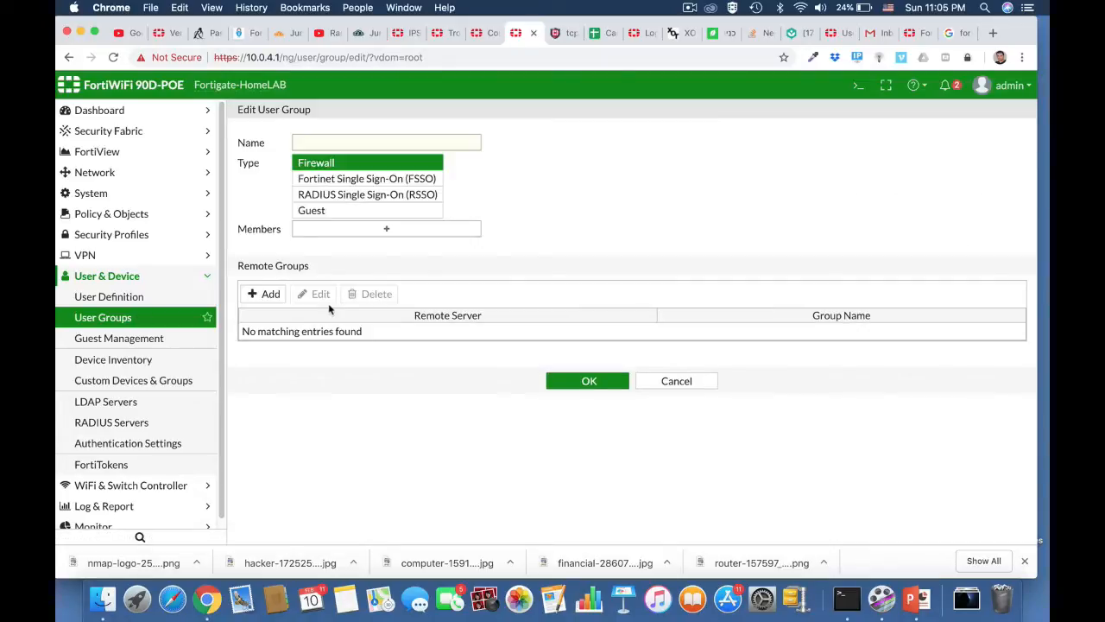
pyautogui.click(312, 144)
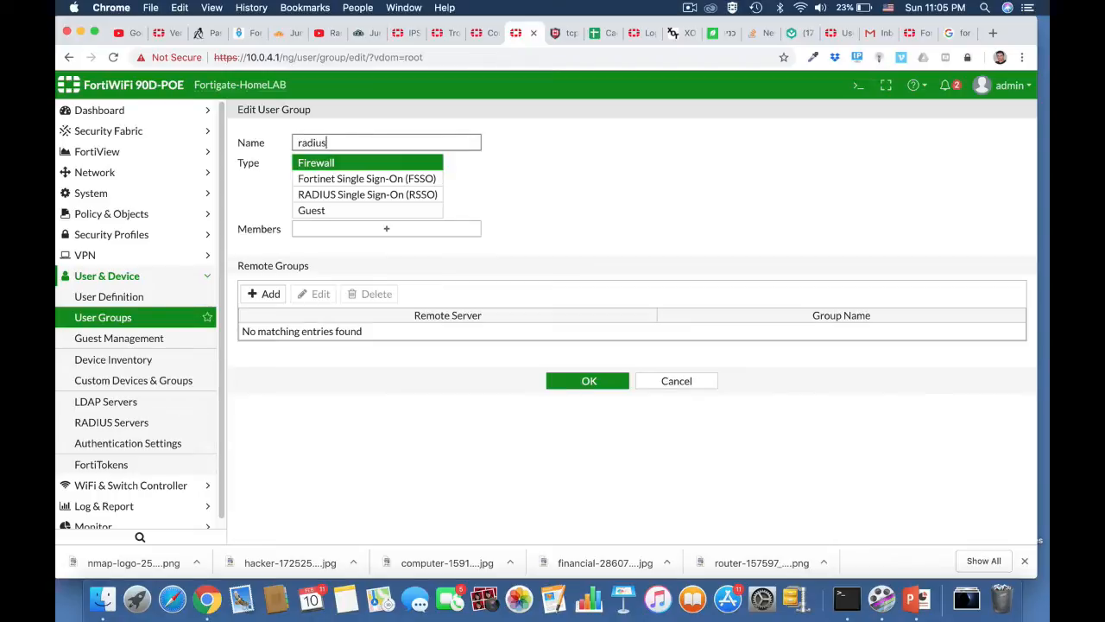
pyautogui.click(402, 164)
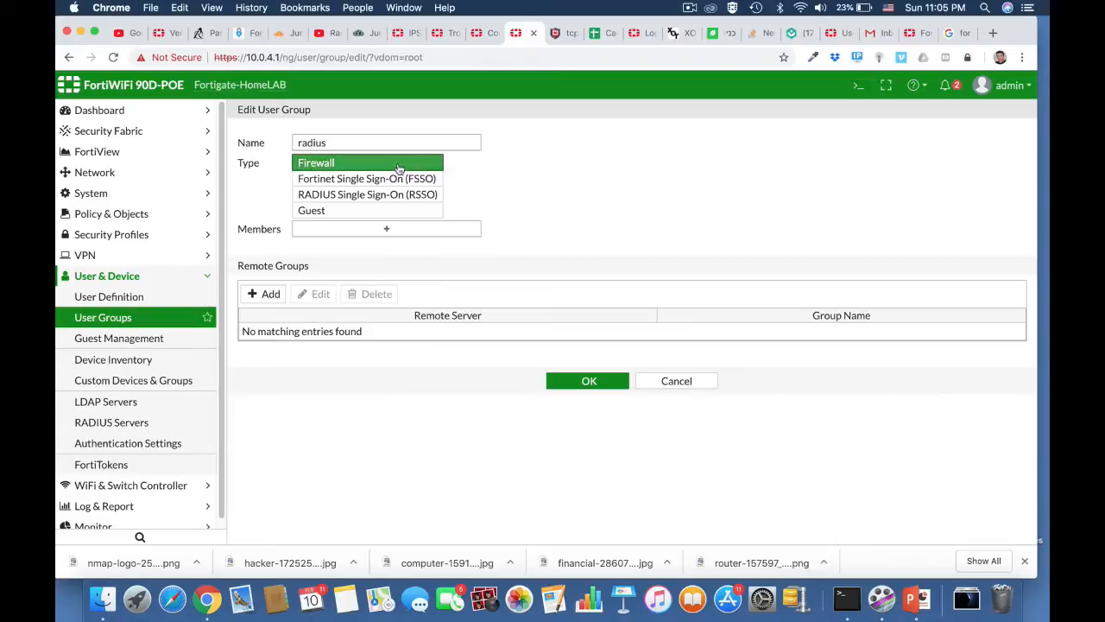
# Add HomeServer as the group's remote server matching group admins, and save.
pyautogui.click(269, 294)
pyautogui.click(520, 135)
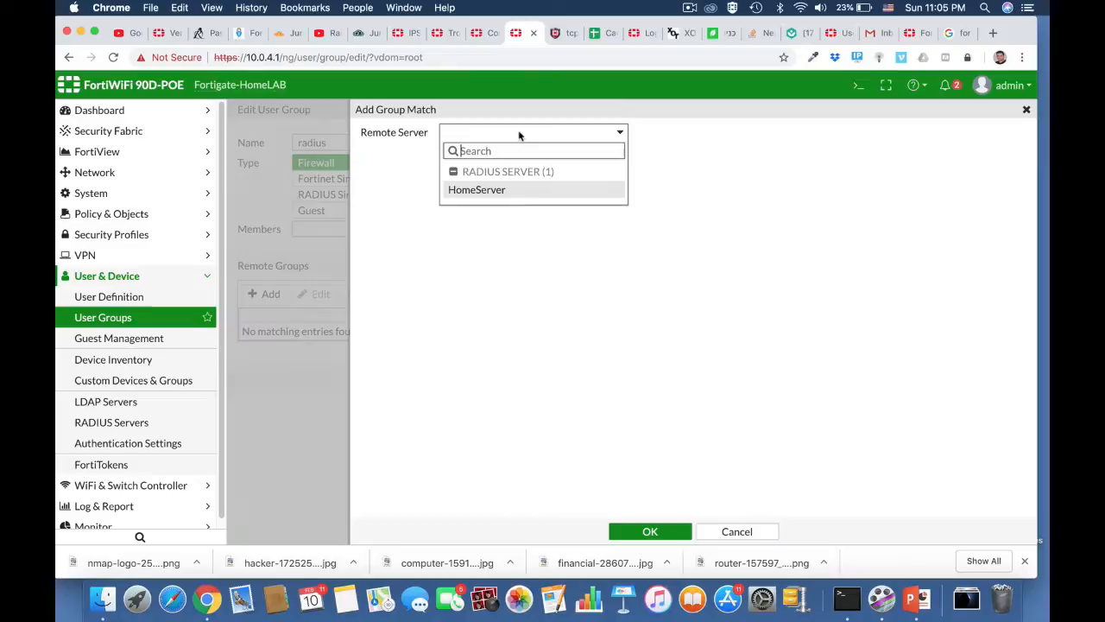
pyautogui.click(488, 190)
pyautogui.click(474, 154)
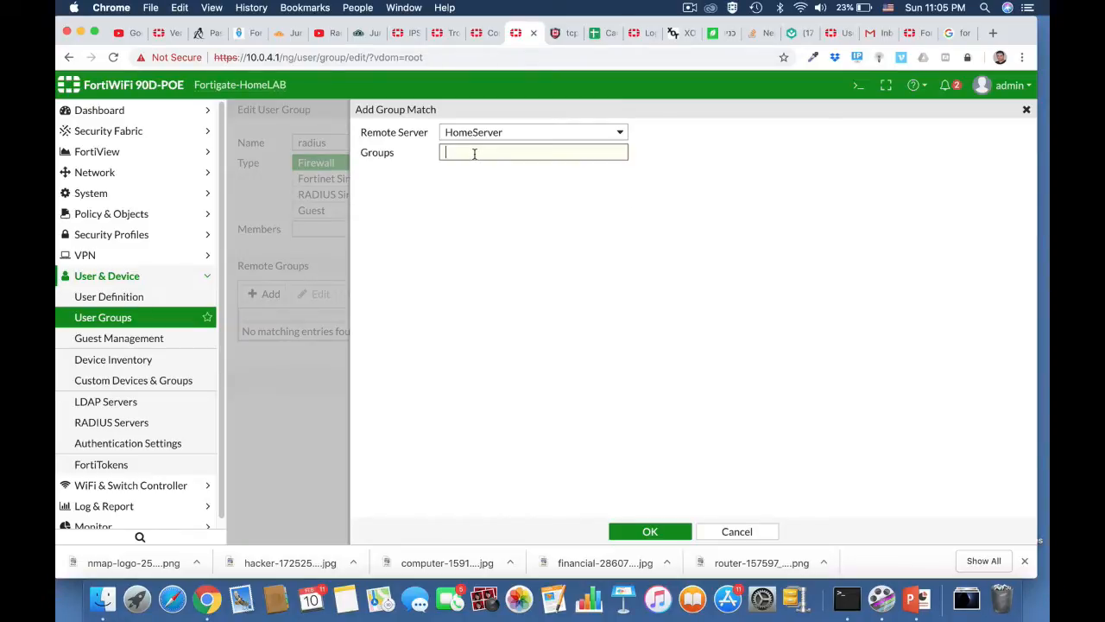
pyautogui.write('admins')
pyautogui.click(653, 532)
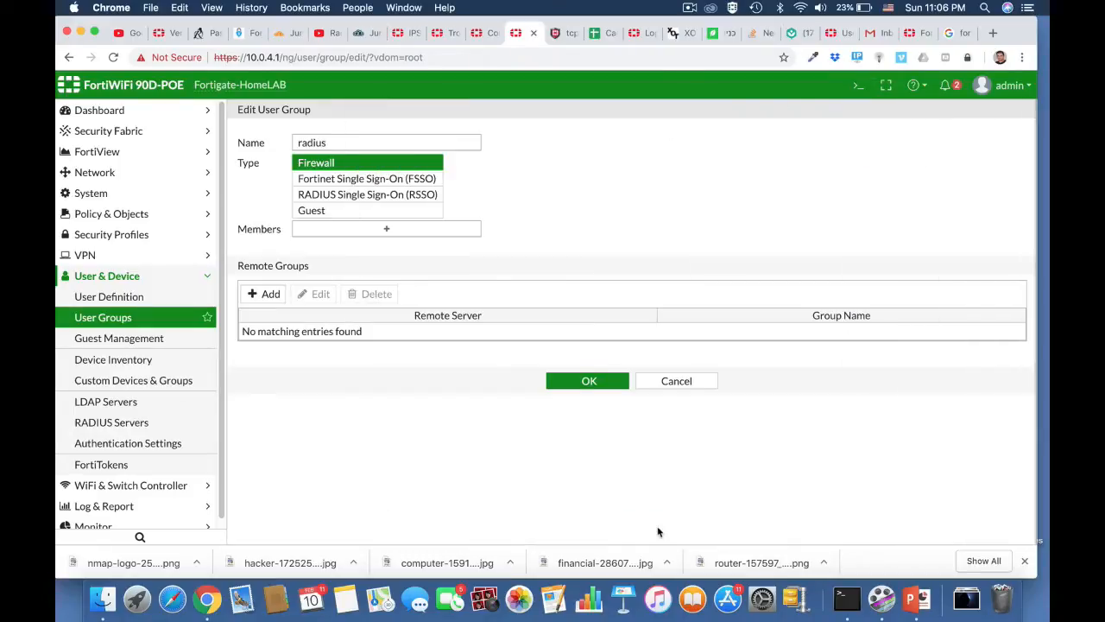
pyautogui.click(593, 387)
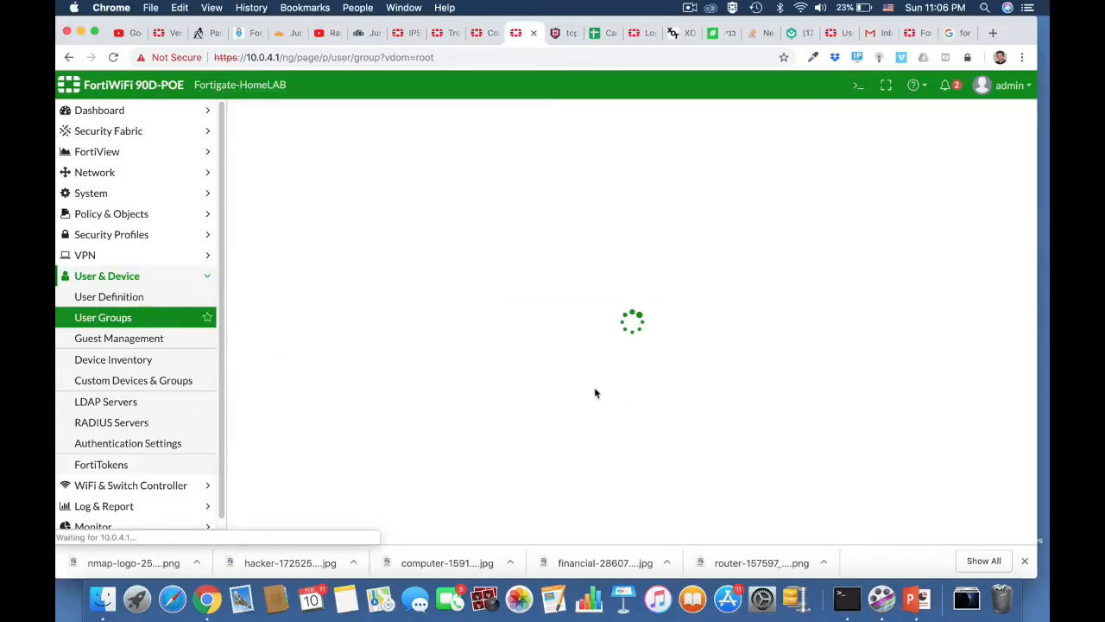
# In a full-page CLI console, run 'diagnose test authserver radius HomeServer pap' with a user's credentials.
pyautogui.click(858, 85)
pyautogui.write('diag')
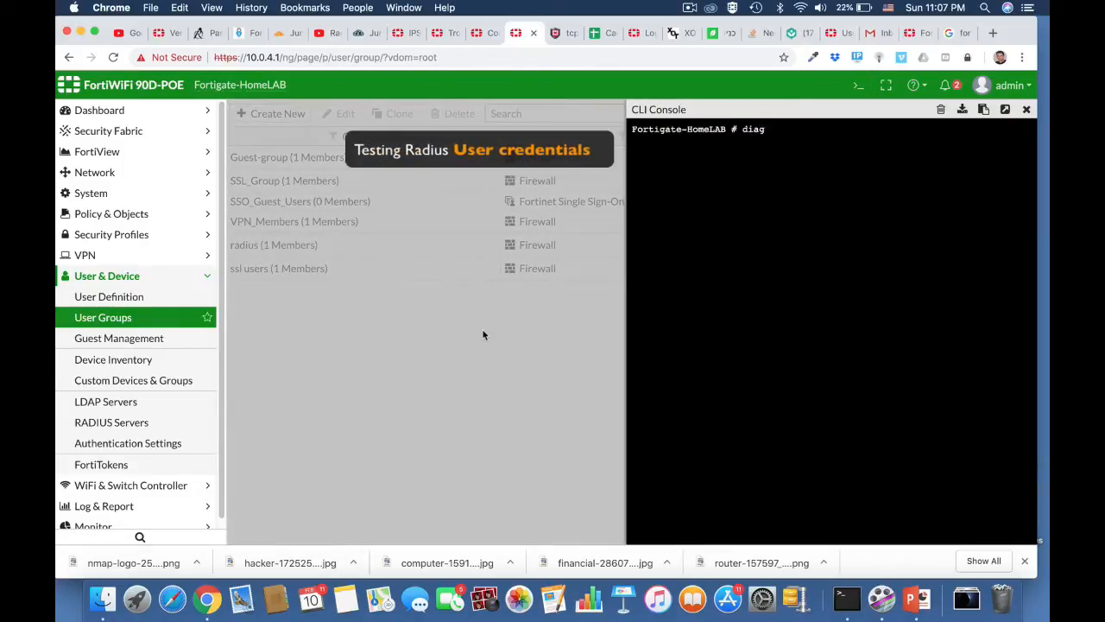
pyautogui.press('Tab')
pyautogui.write('test ')
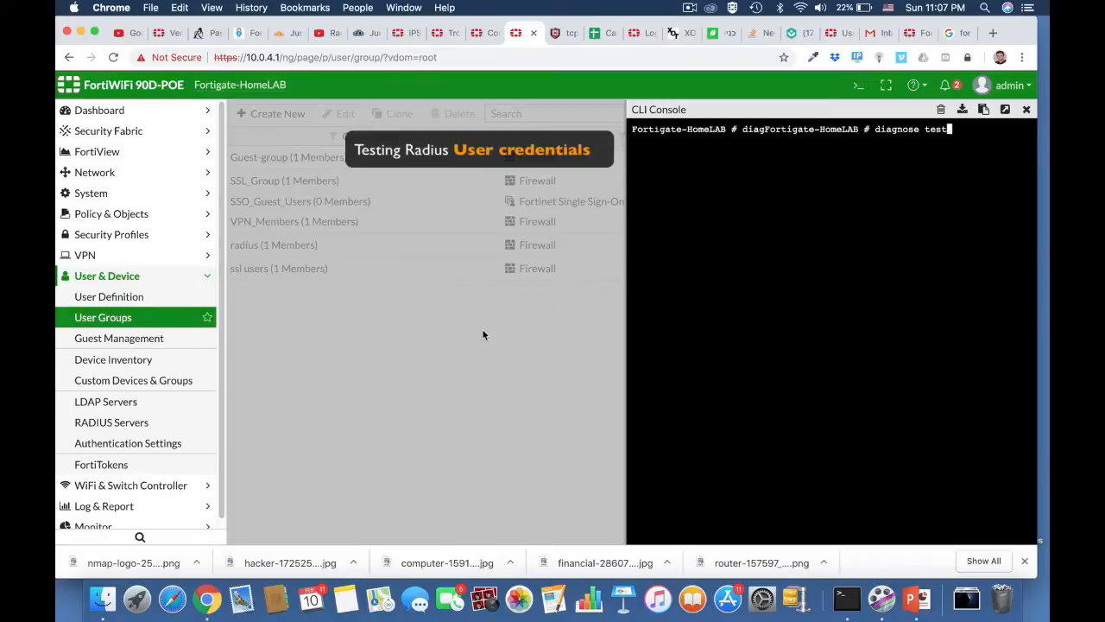
pyautogui.write('authserver')
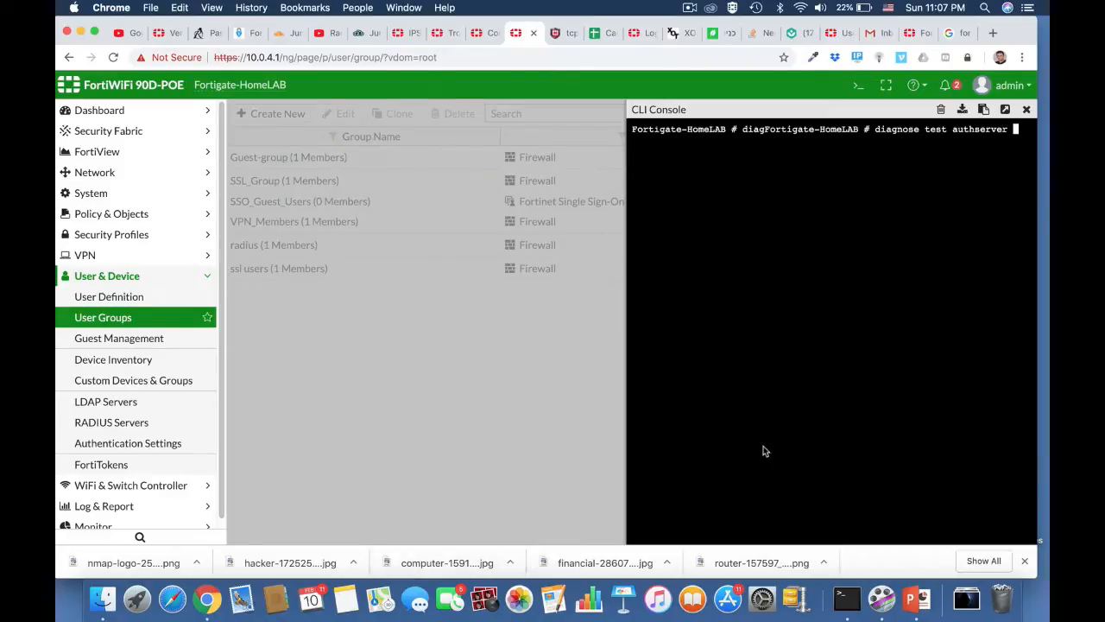
pyautogui.click(1005, 110)
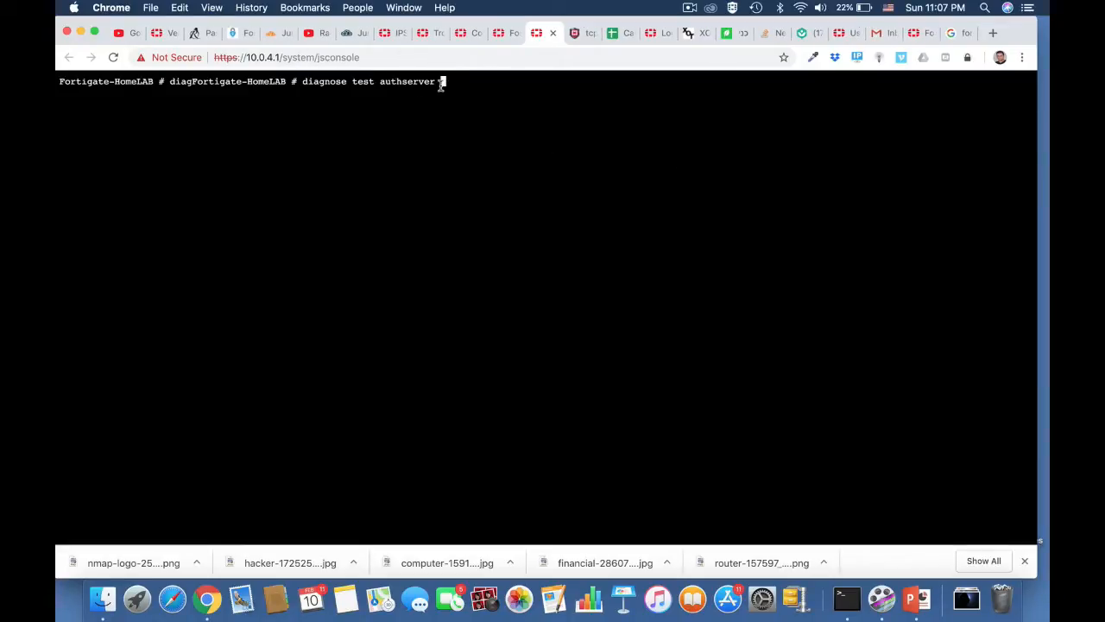
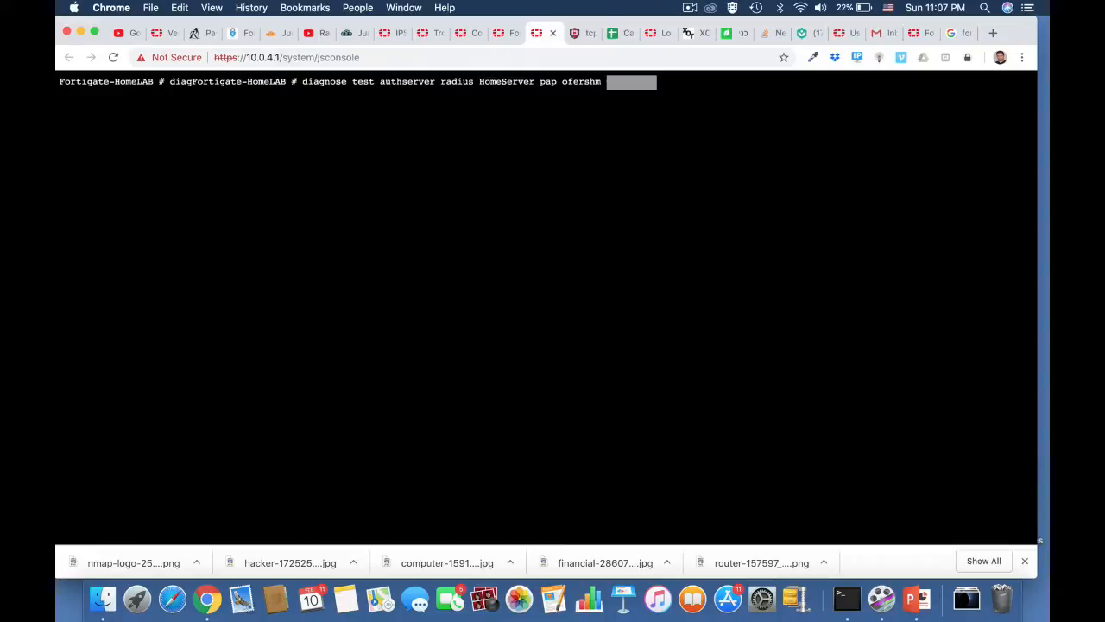
pyautogui.press('Return')
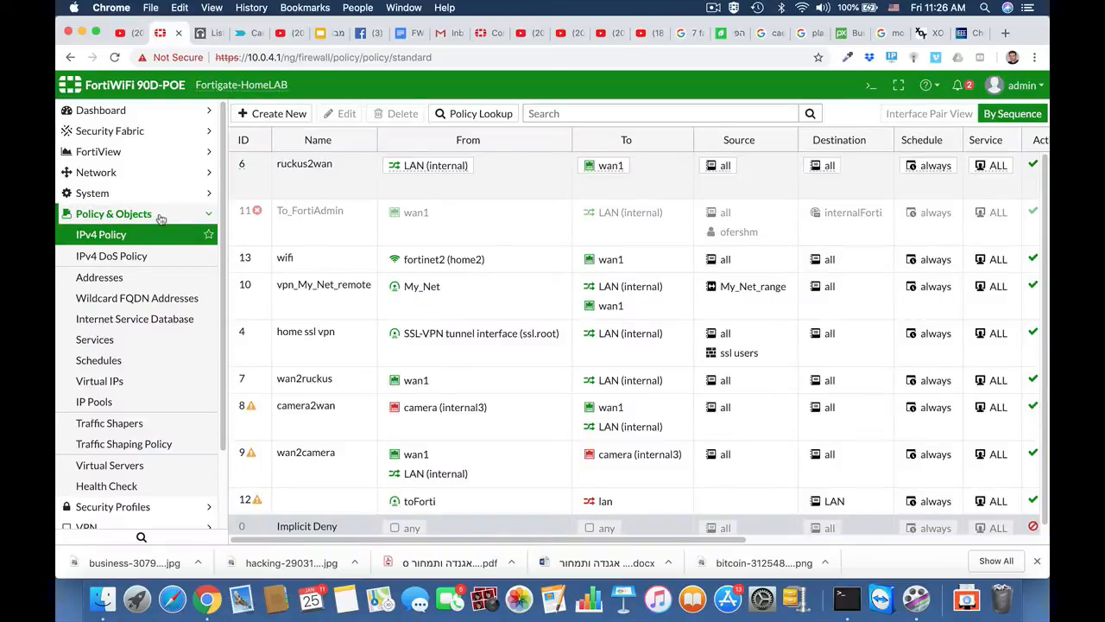
# Create the address 'finance department' with subnet 10.0.9.0/24 and save it.
pyautogui.click(97, 277)
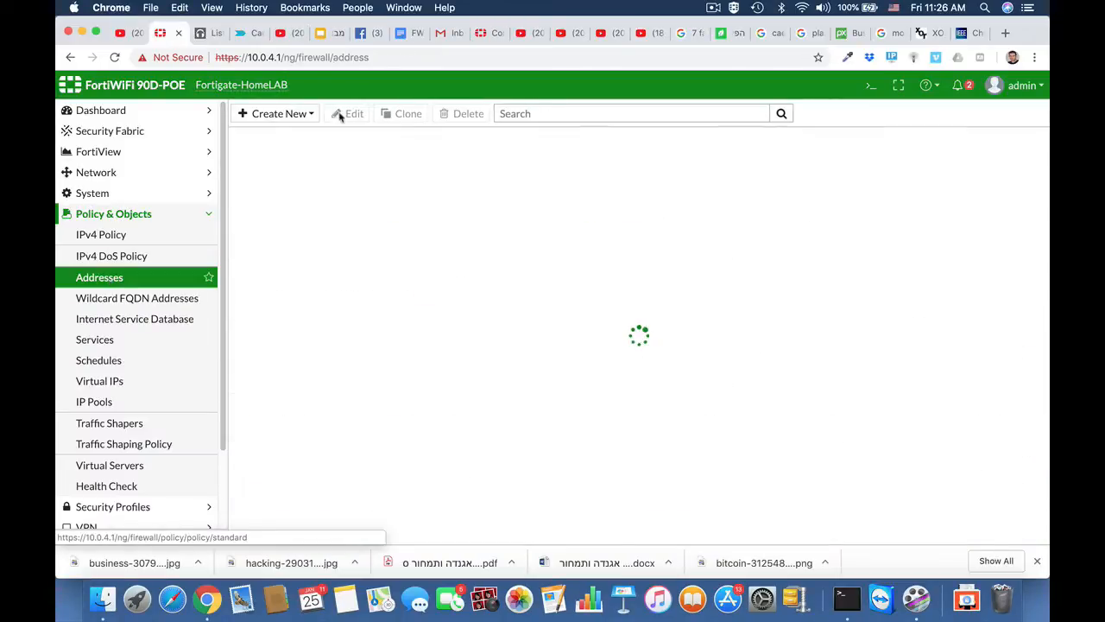
pyautogui.click(276, 113)
pyautogui.click(294, 129)
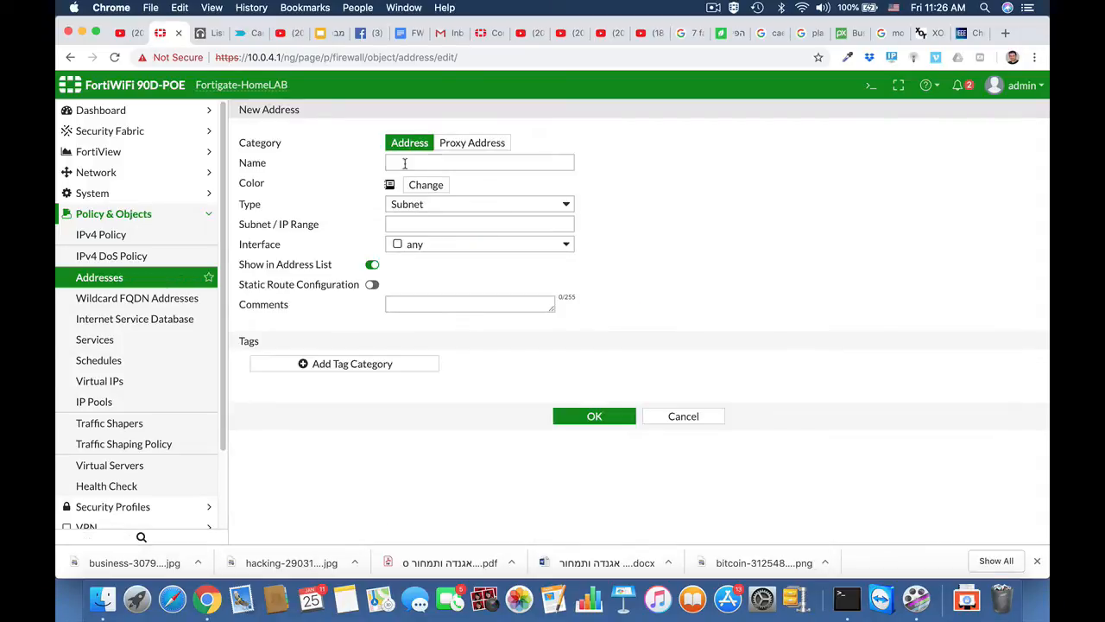
pyautogui.click(404, 164)
pyautogui.write('finan')
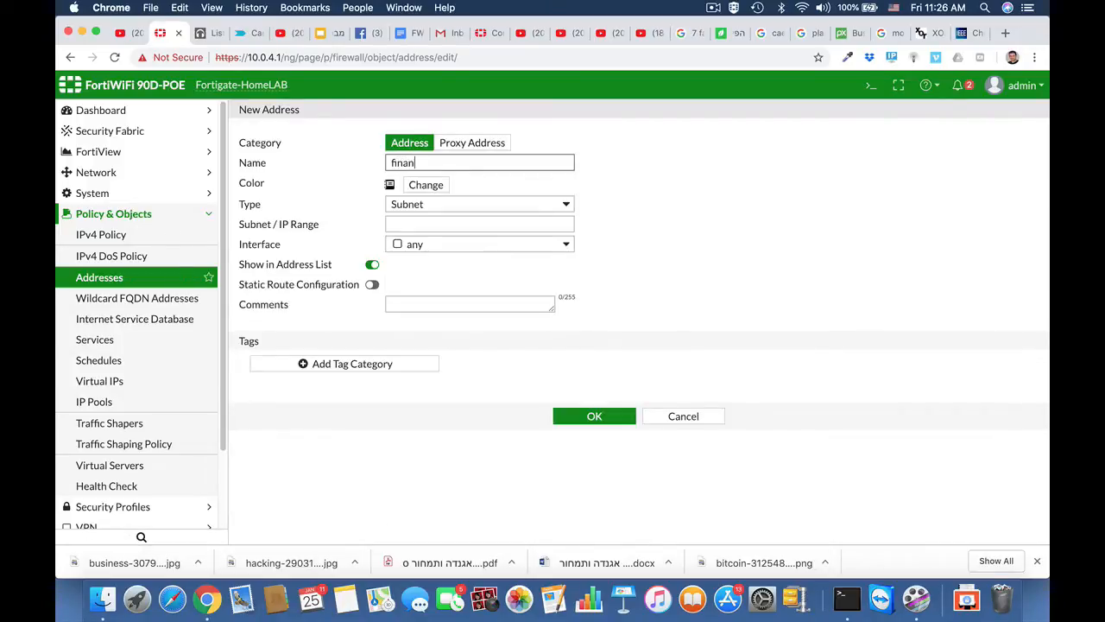
pyautogui.write('ce department')
pyautogui.click(439, 225)
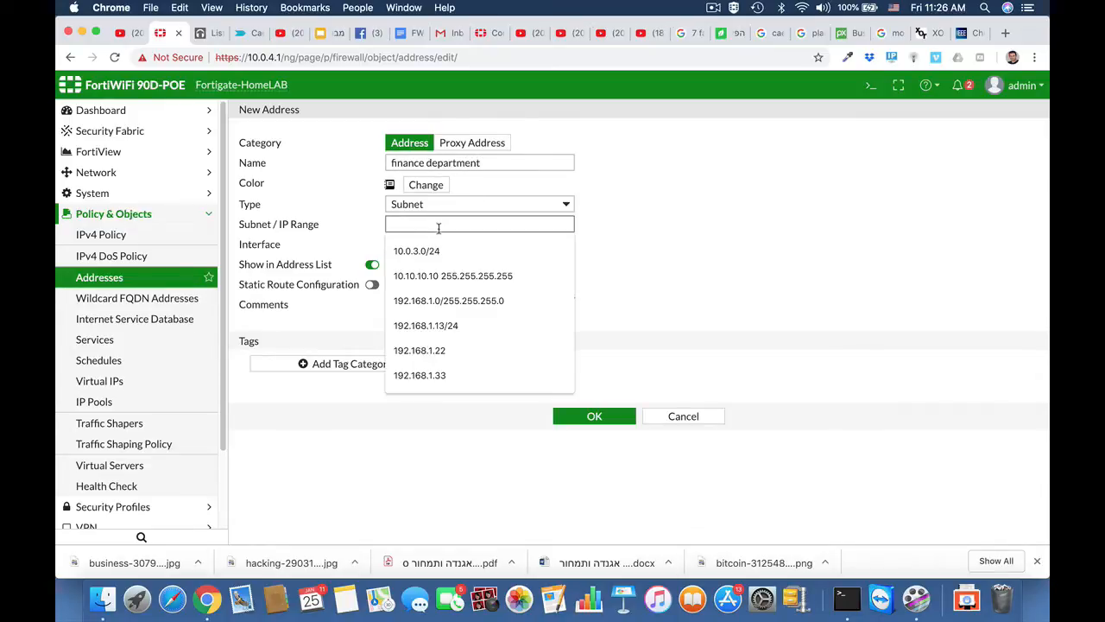
pyautogui.write('10.0')
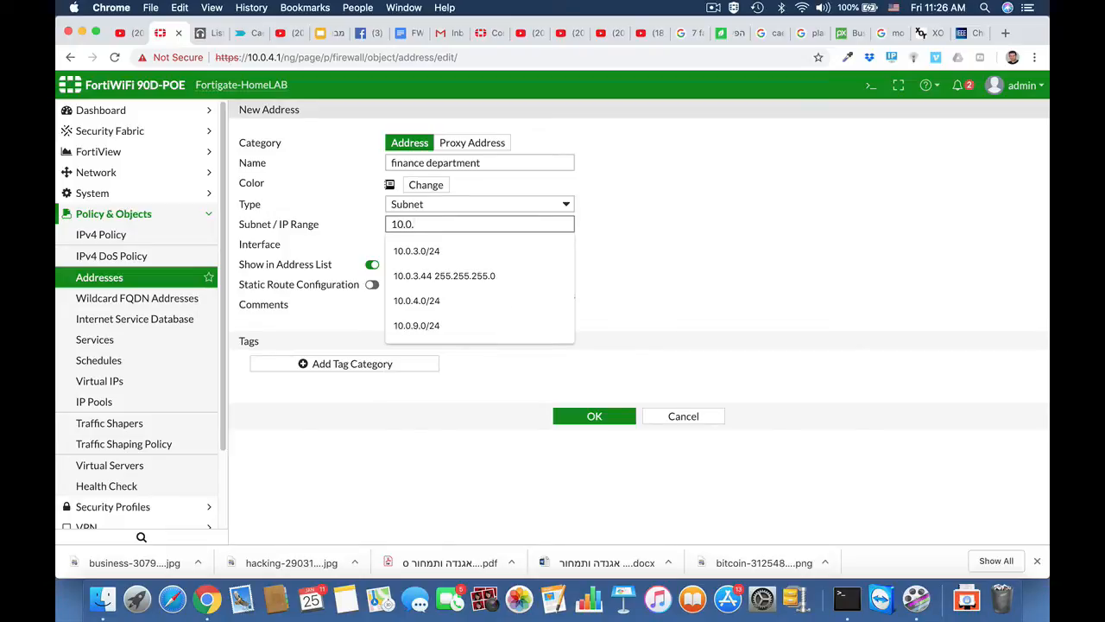
pyautogui.write('.9.')
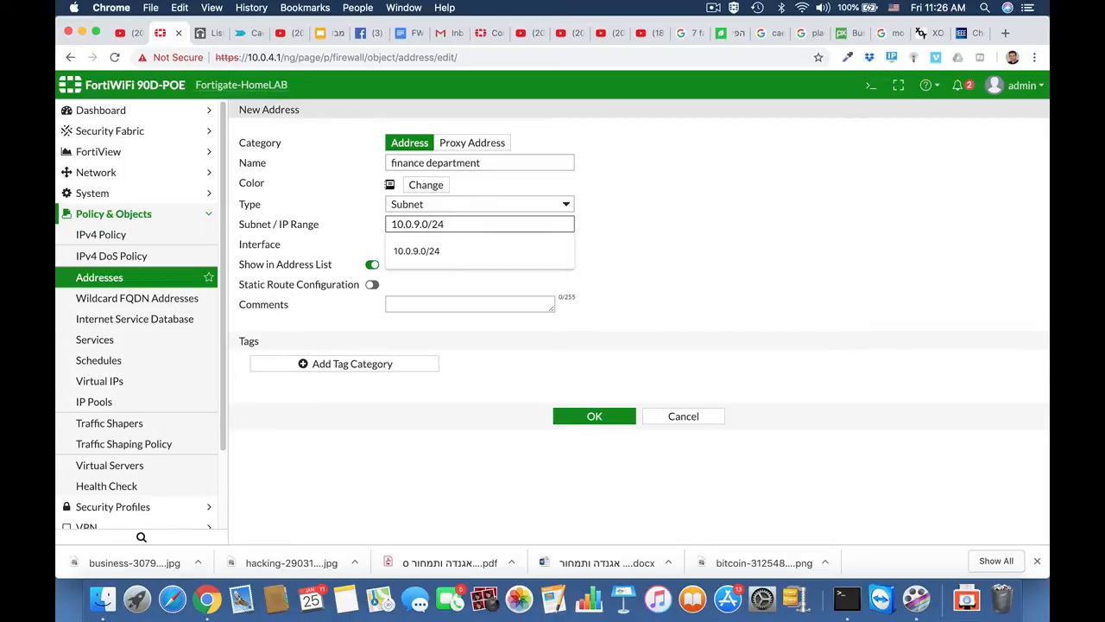
pyautogui.write('0/24')
pyautogui.click(688, 282)
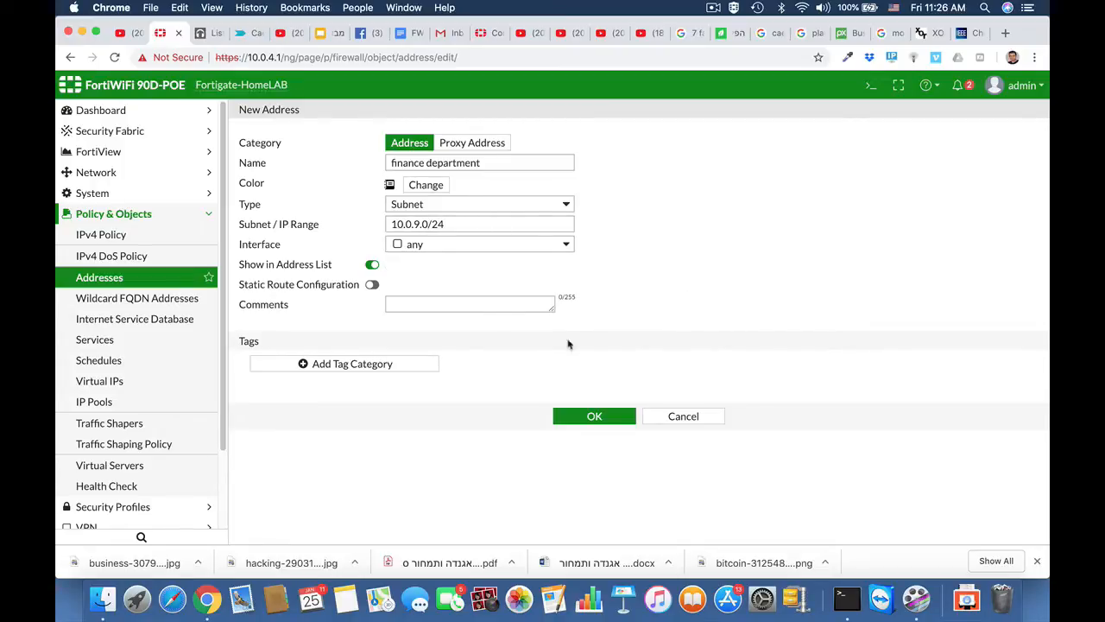
pyautogui.click(596, 417)
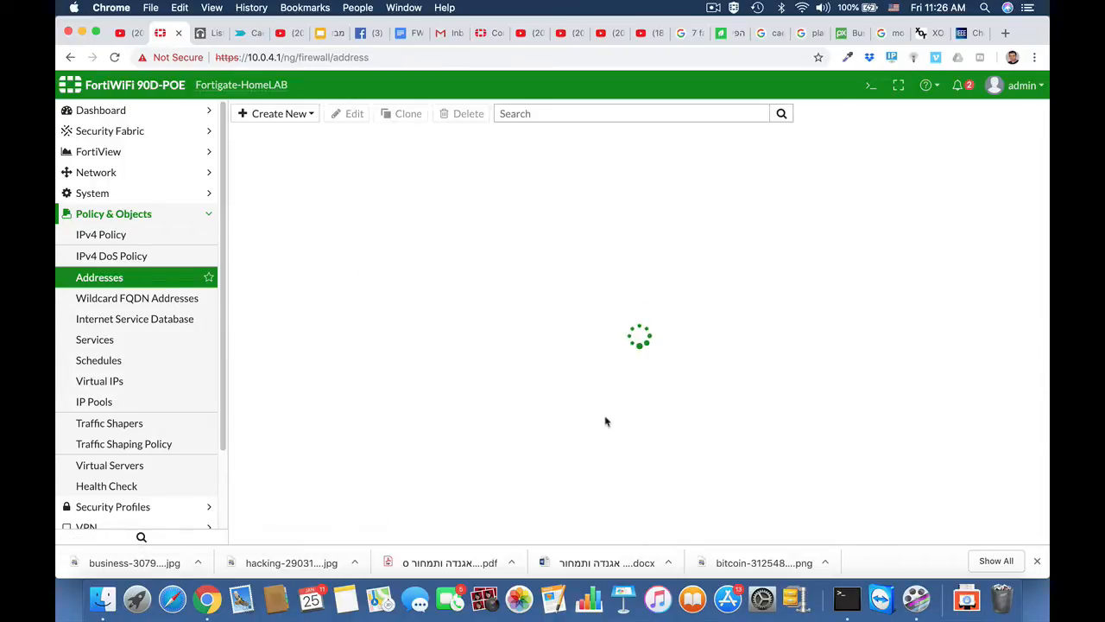
# Start a new IPv4 policy named finance with incoming interface any and outgoing wan1.
pyautogui.click(120, 240)
pyautogui.click(278, 118)
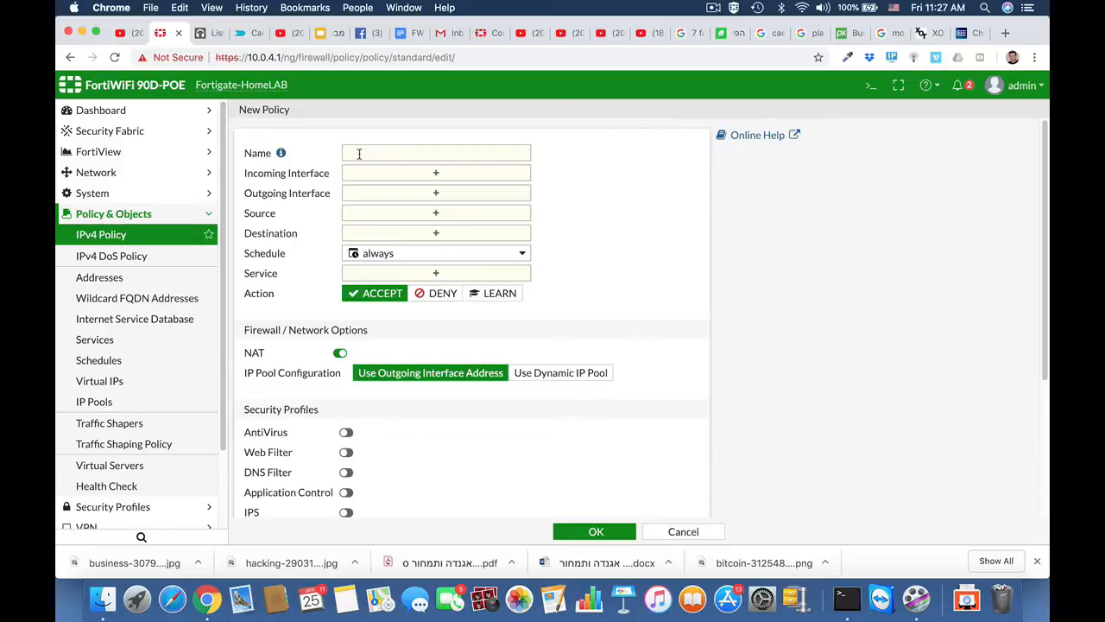
pyautogui.click(359, 154)
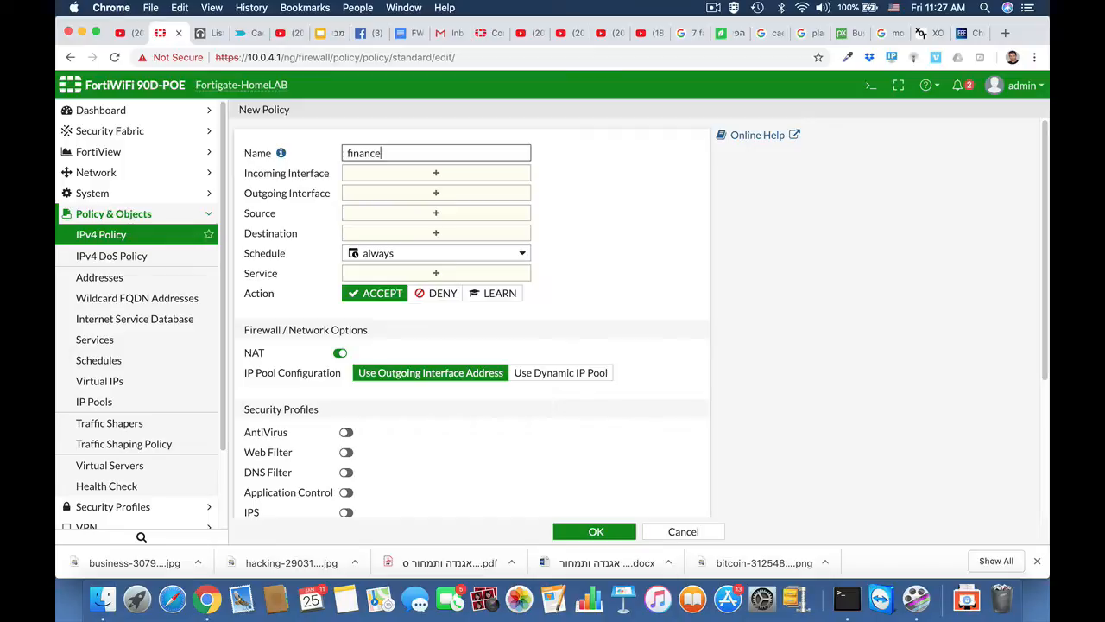
pyautogui.click(385, 172)
pyautogui.scroll(-3, 759, 388)
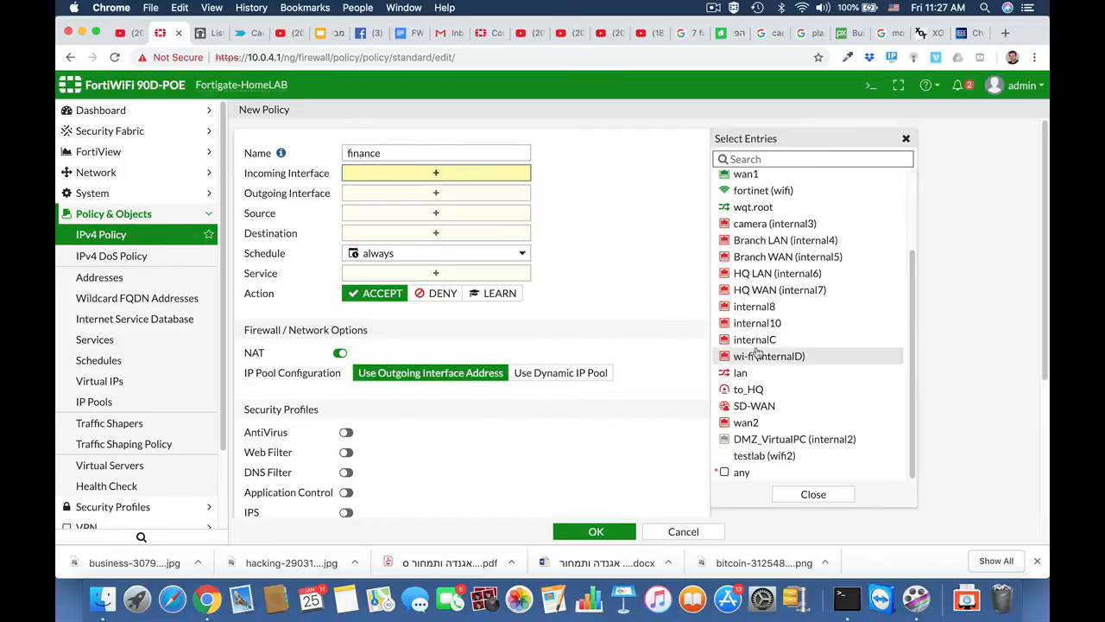
pyautogui.click(741, 472)
pyautogui.click(453, 207)
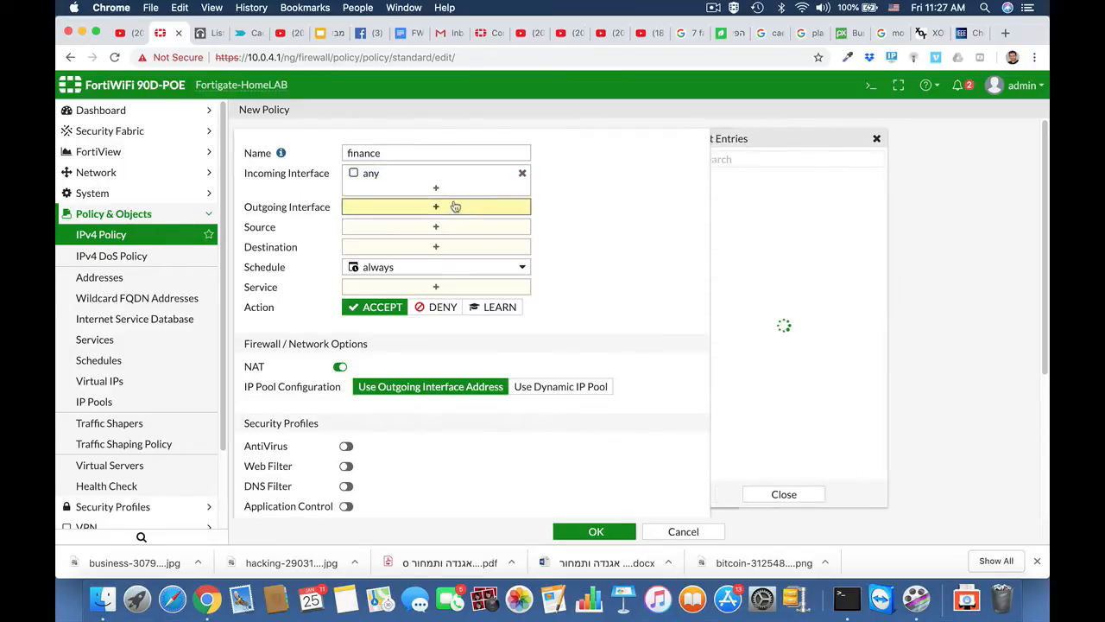
pyautogui.click(748, 277)
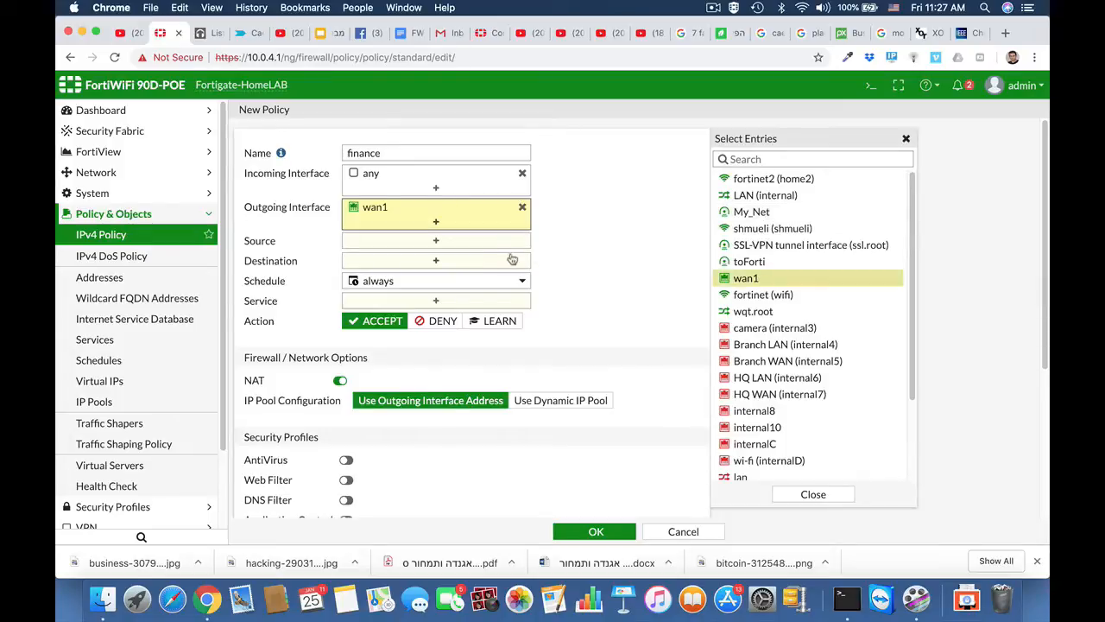
# Set the policy source to finance department and destination to all.
pyautogui.click(480, 241)
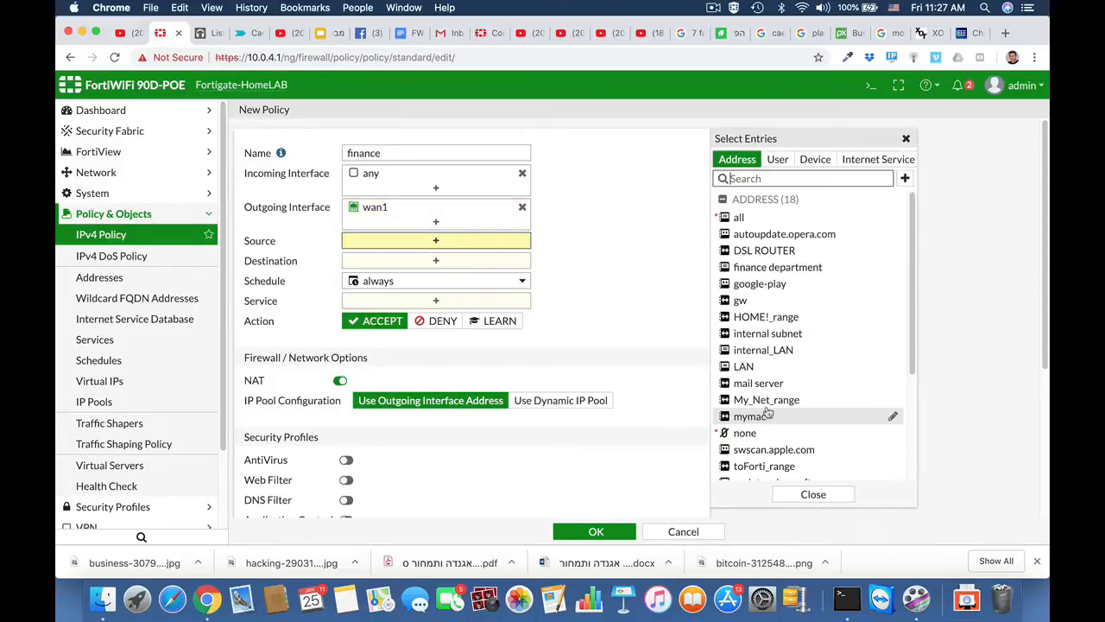
pyautogui.scroll(-5, 768, 413)
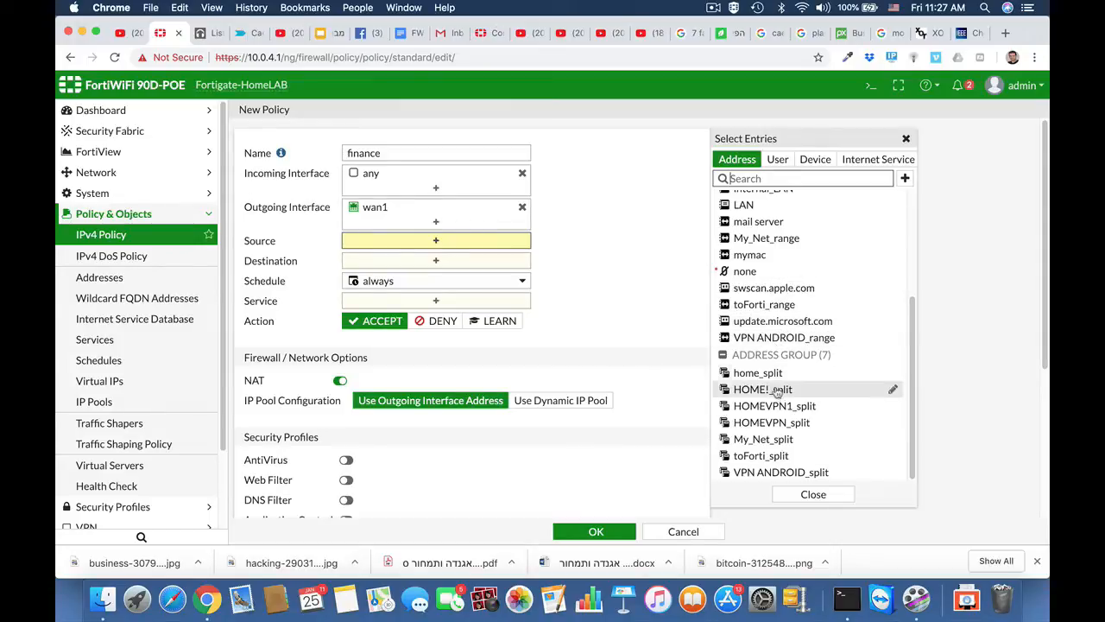
pyautogui.scroll(5, 775, 417)
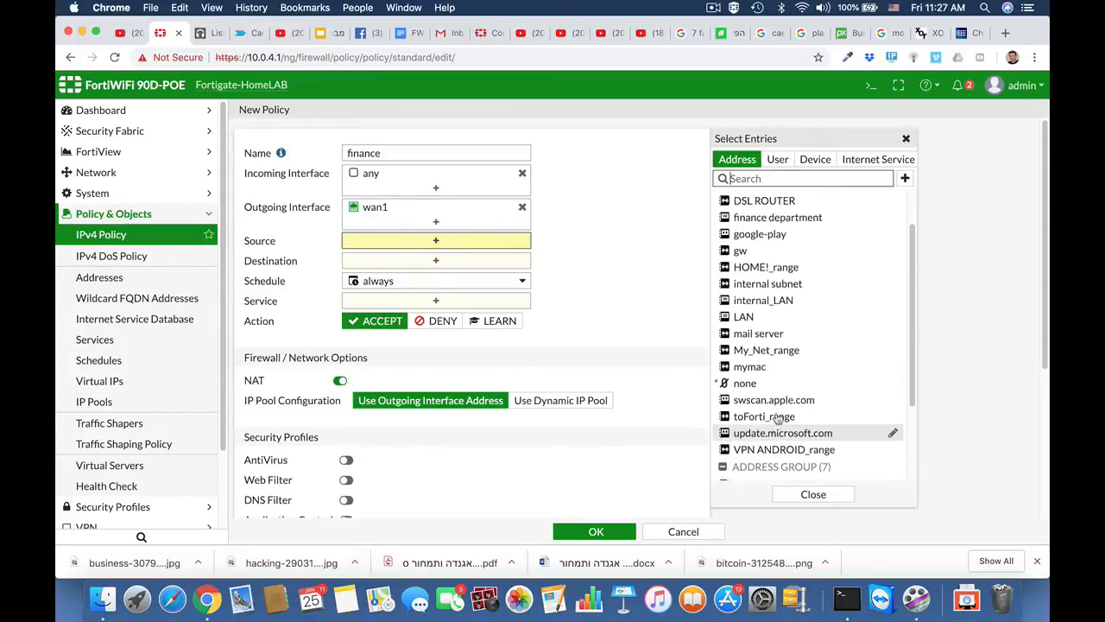
pyautogui.moveTo(763, 259)
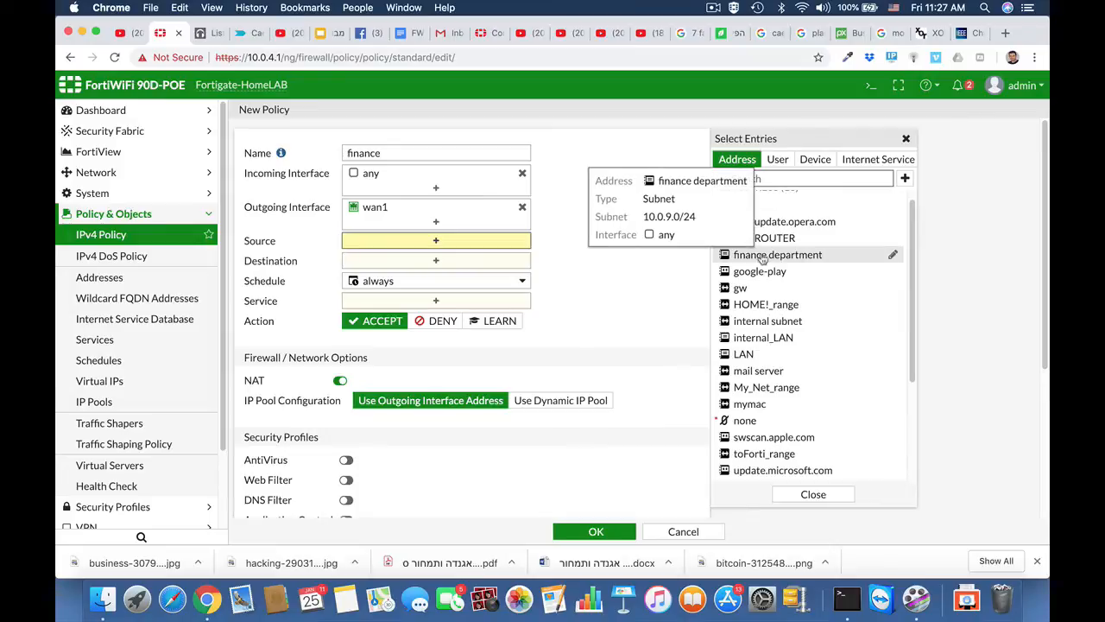
pyautogui.click(763, 255)
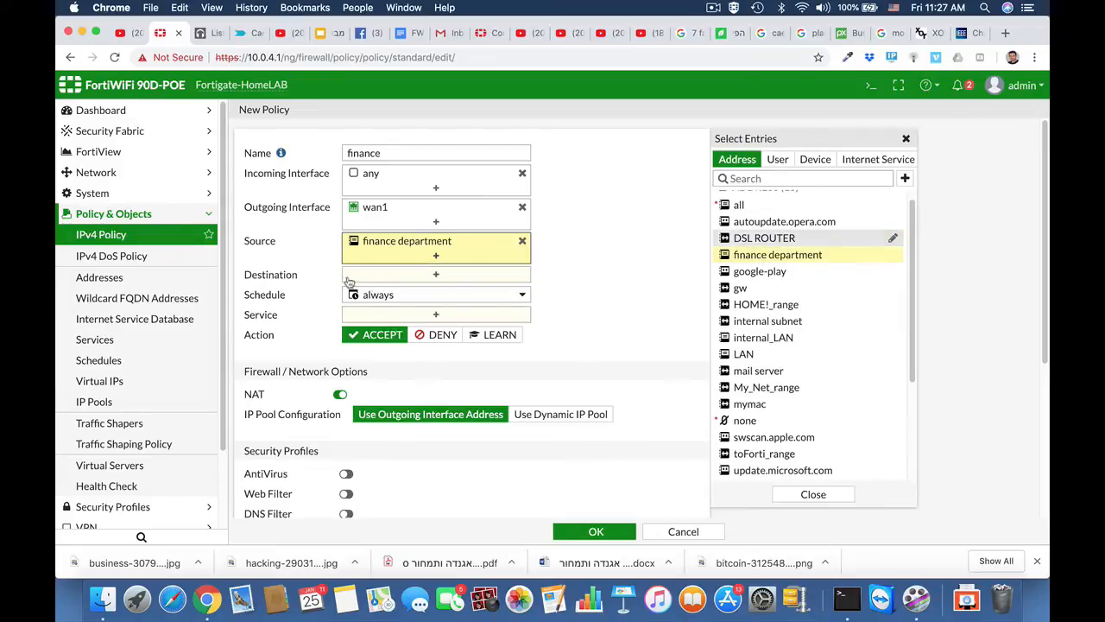
pyautogui.click(390, 277)
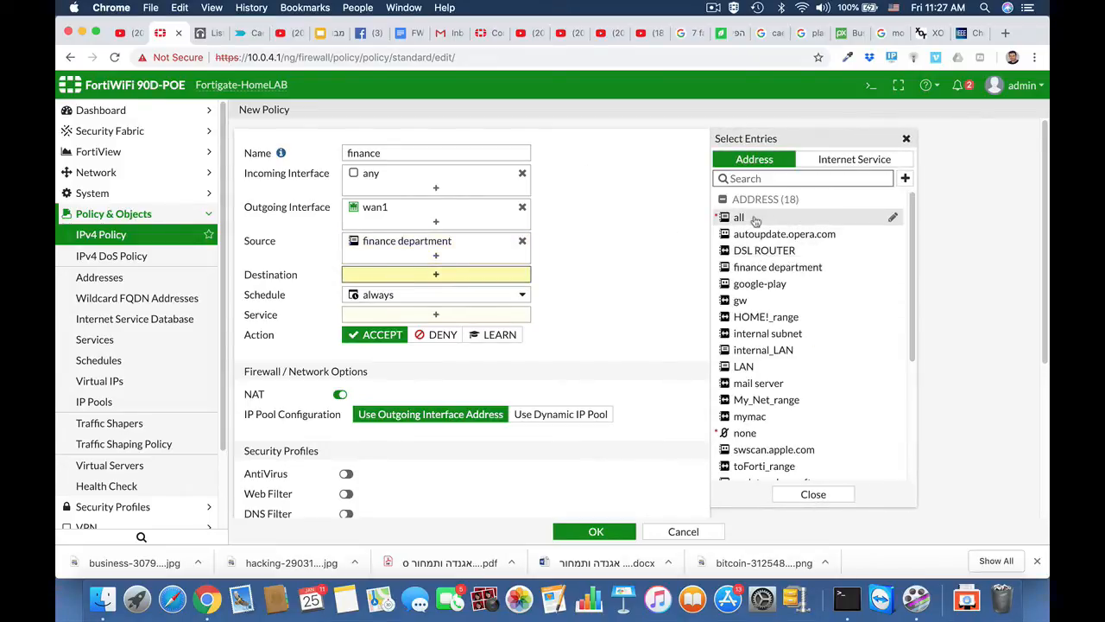
pyautogui.click(749, 218)
# Allow HTTP, HTTPS and DNS services and save the finance policy.
pyautogui.click(433, 329)
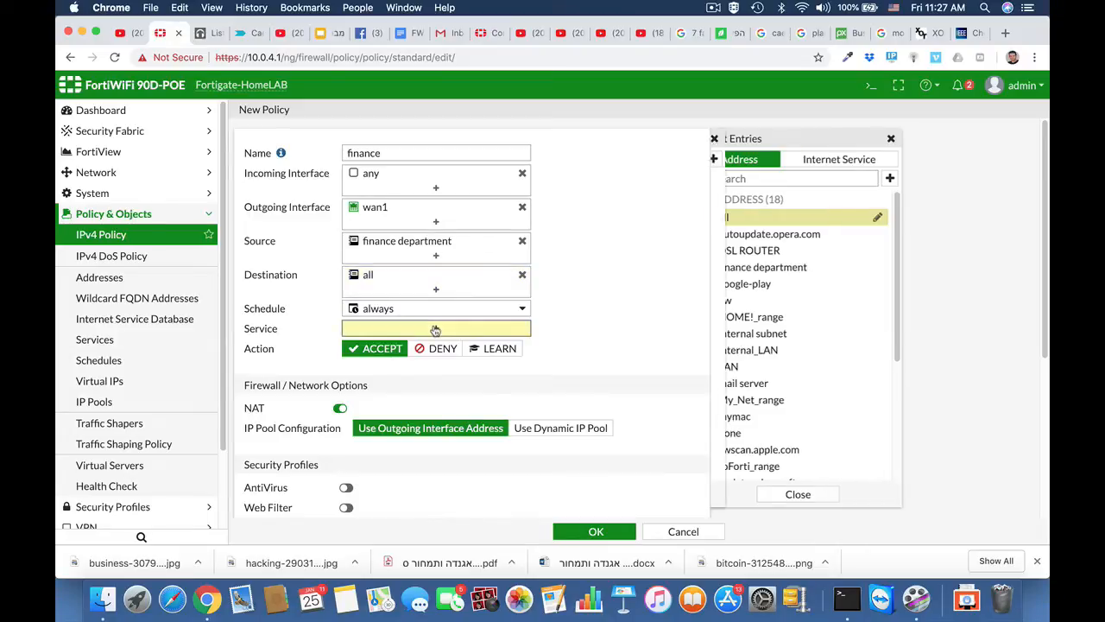
pyautogui.click(755, 159)
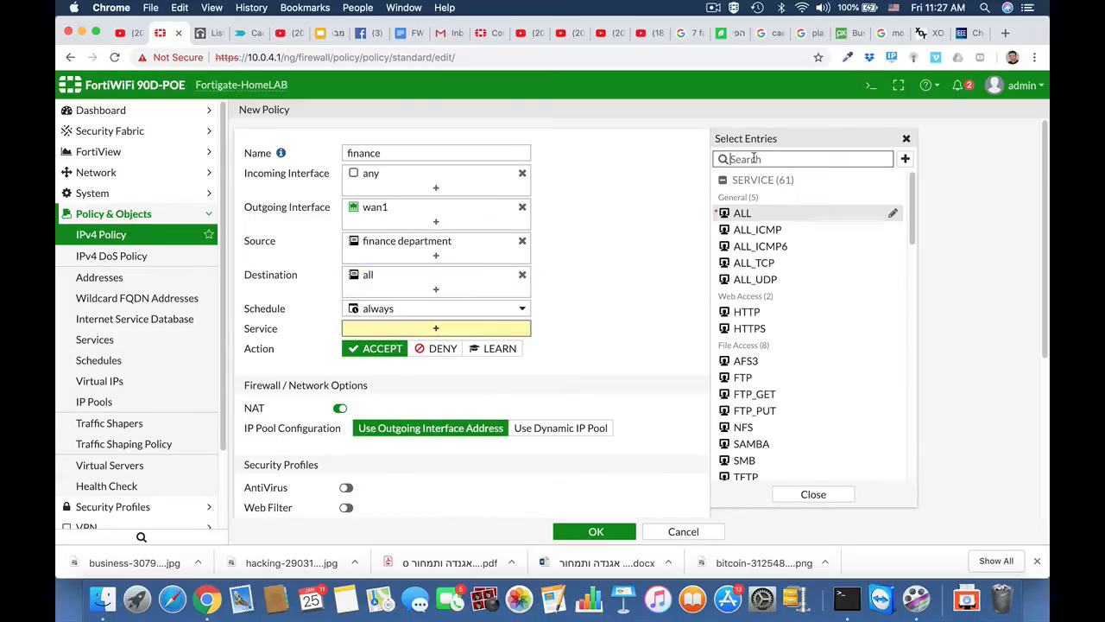
pyautogui.write('http')
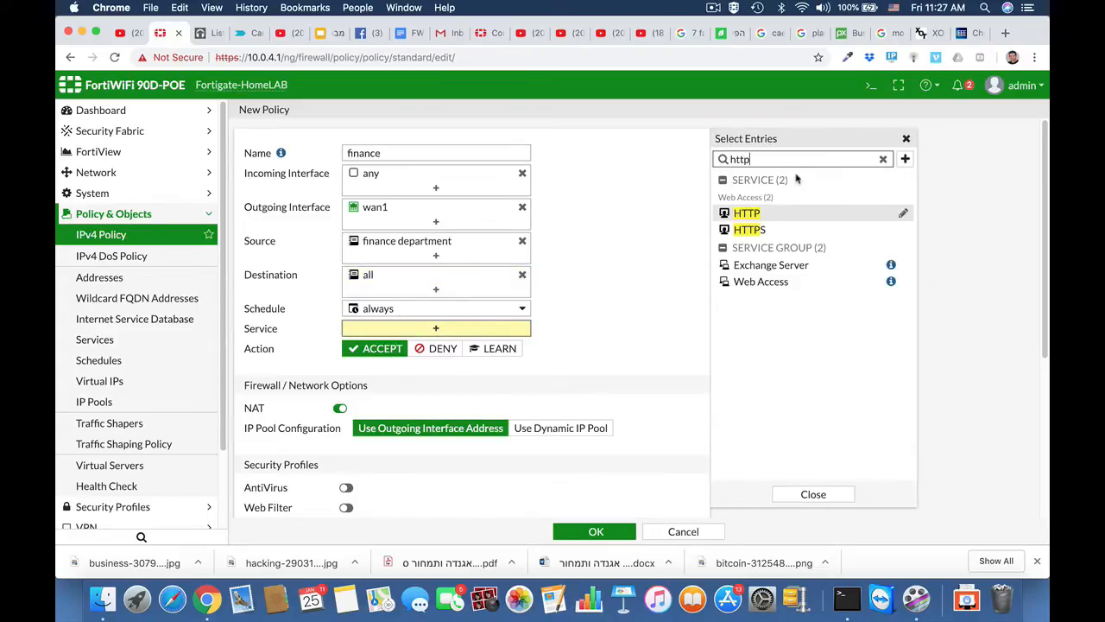
pyautogui.click(756, 218)
pyautogui.click(751, 231)
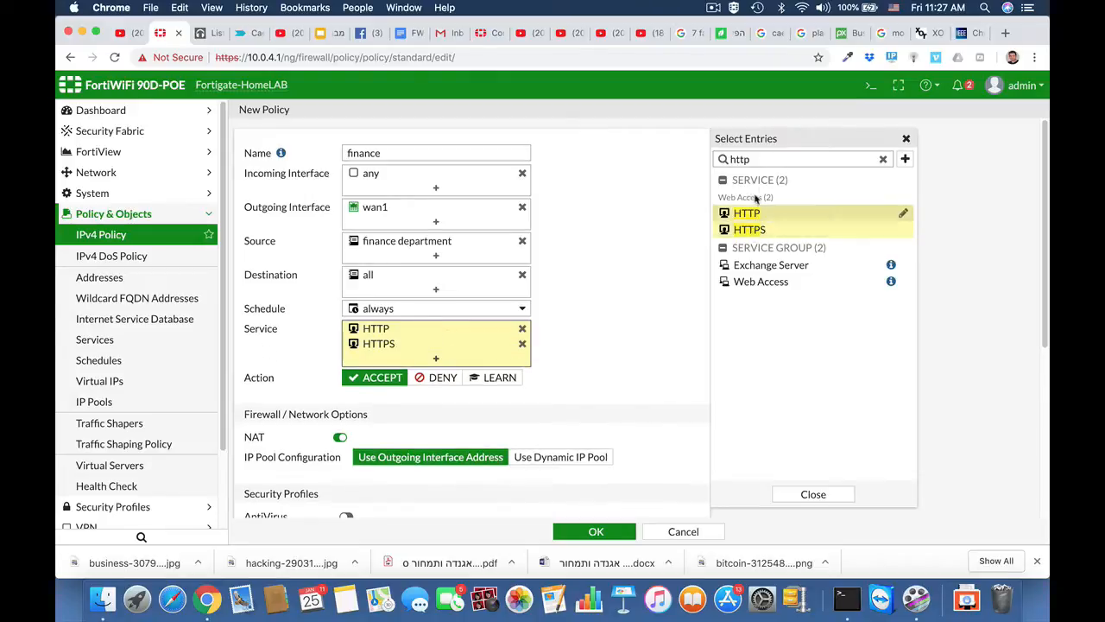
pyautogui.moveTo(760, 162); pyautogui.dragTo(685, 166)
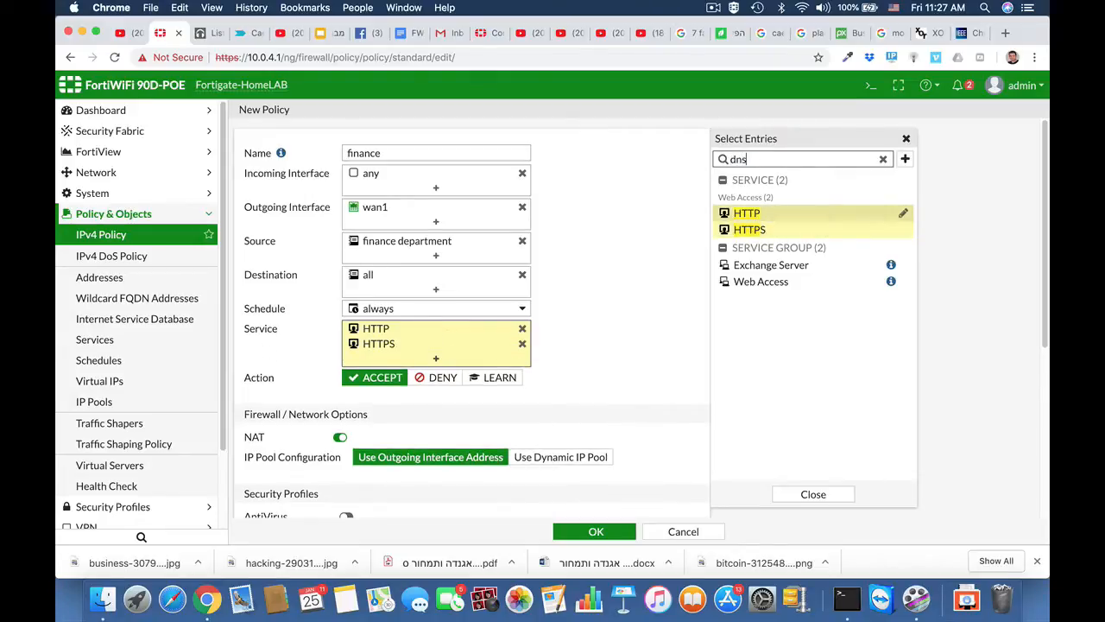
pyautogui.write('dns')
pyautogui.click(727, 213)
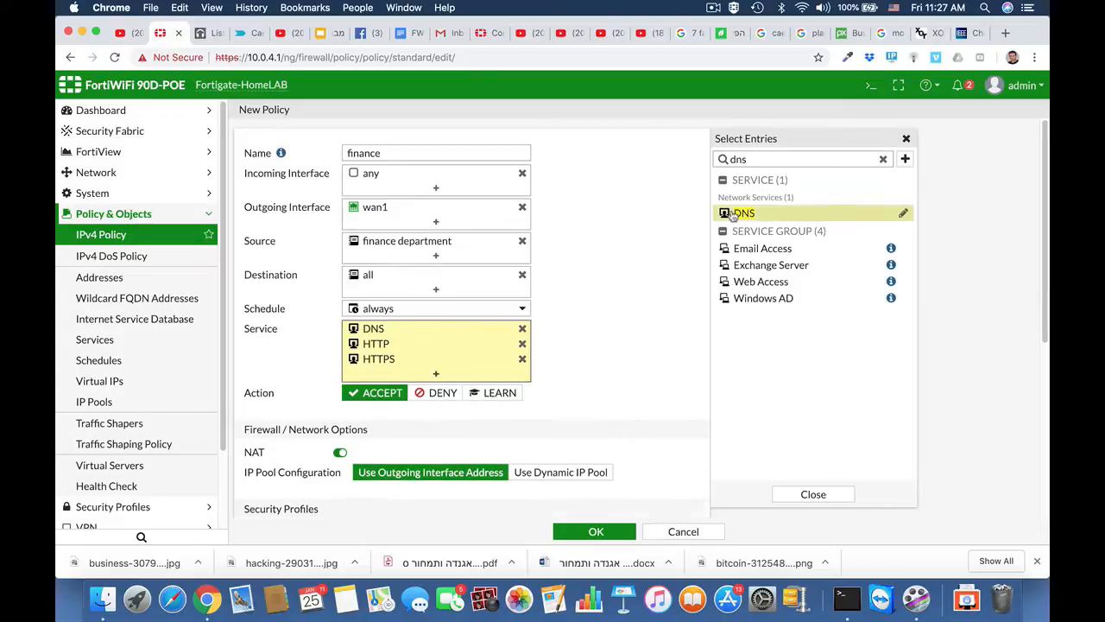
pyautogui.scroll(-5, 617, 366)
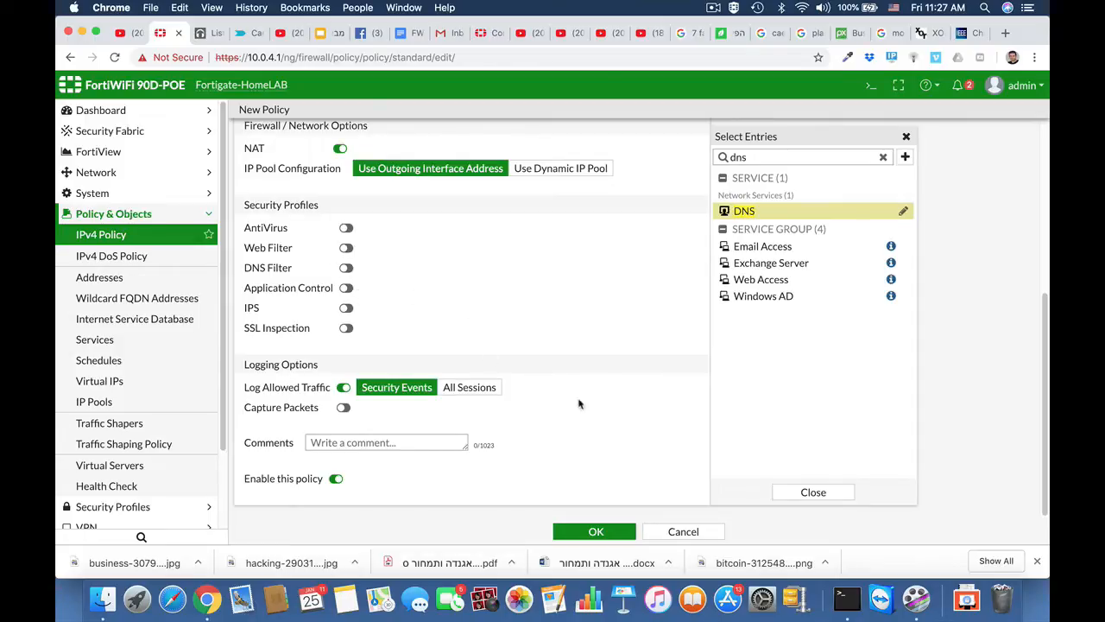
pyautogui.click(583, 534)
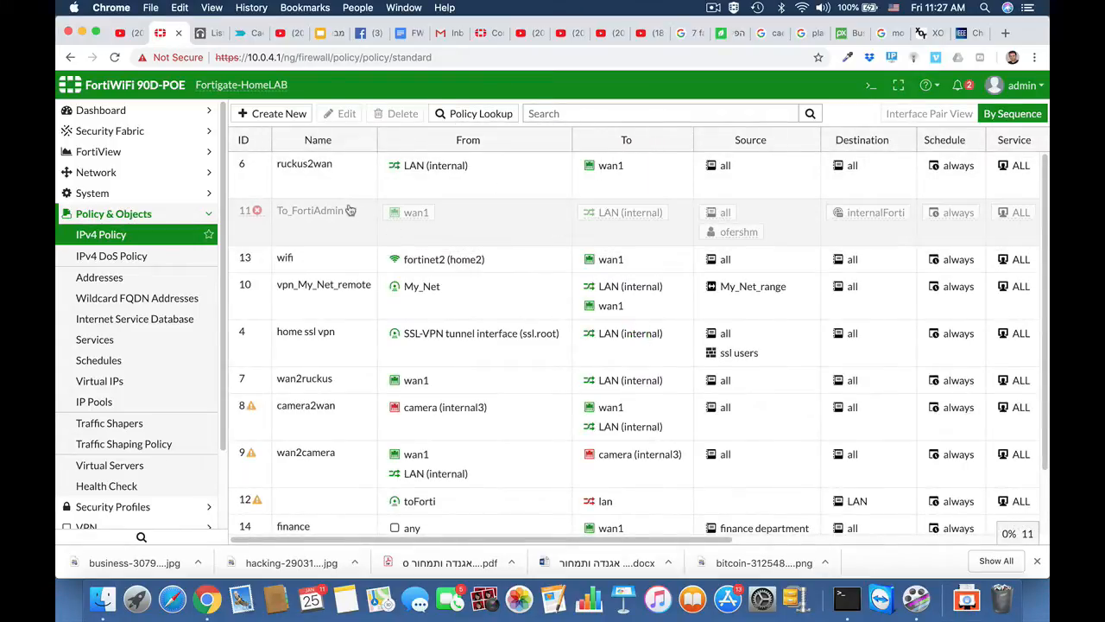
pyautogui.scroll(-2, 346, 406)
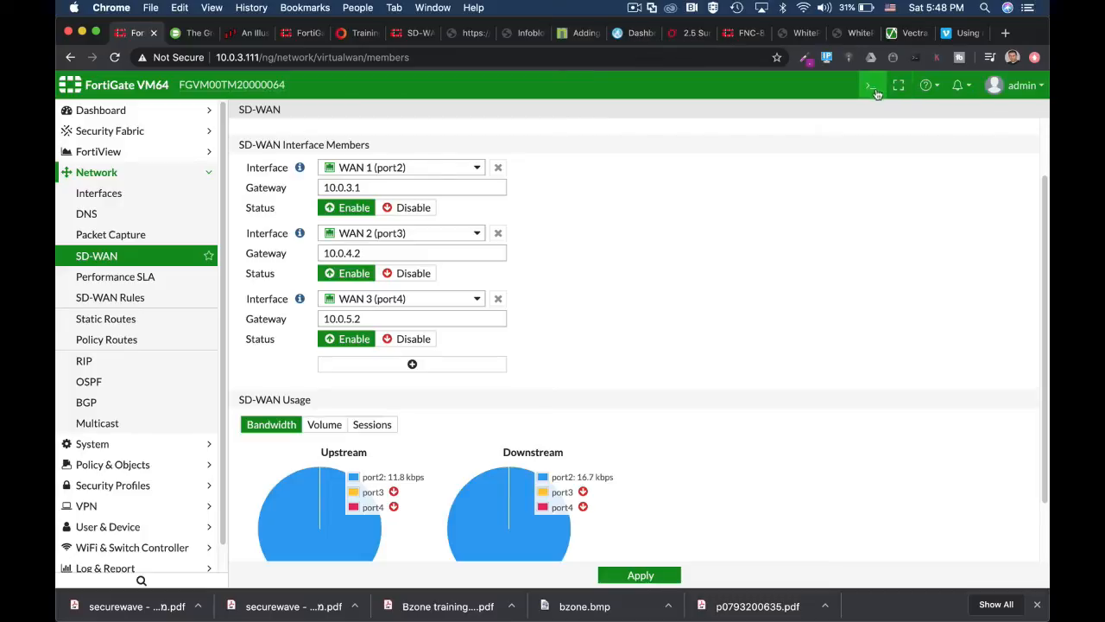
# Open the CLI console from the top toolbar.
pyautogui.click(871, 89)
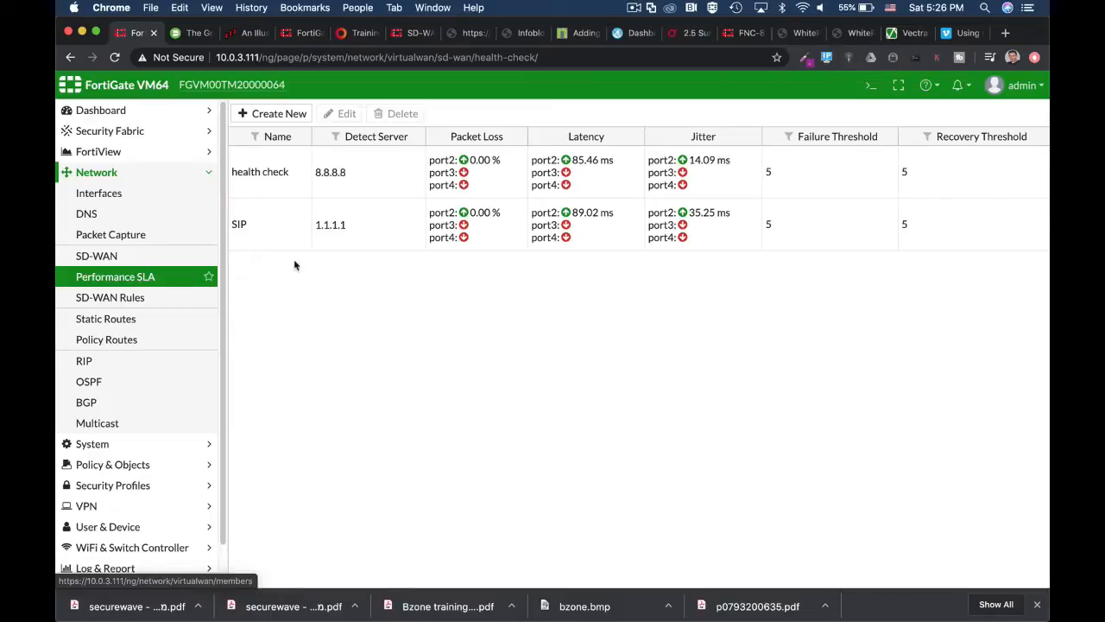
# Select the SIP health-check row and open it for editing.
pyautogui.click(278, 234)
pyautogui.click(346, 114)
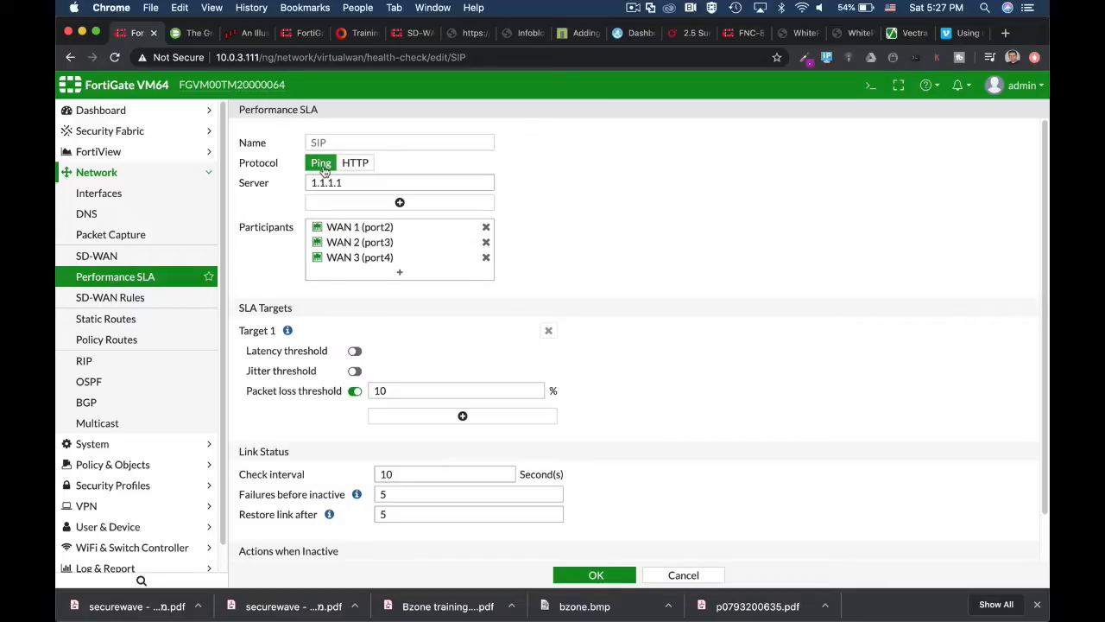
# In the CLI console, enter config system virtual-wan-link, then config health-check, and edit SIP.
pyautogui.click(869, 86)
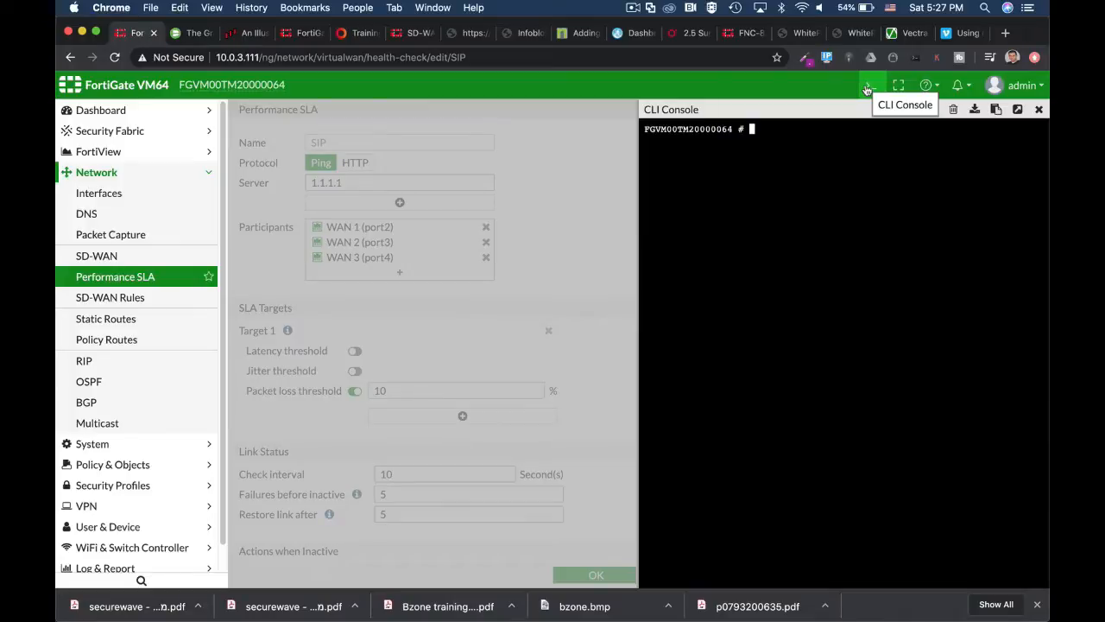
pyautogui.write('config sy')
pyautogui.press('Tab')
pyautogui.write('vi')
pyautogui.press('Tab')
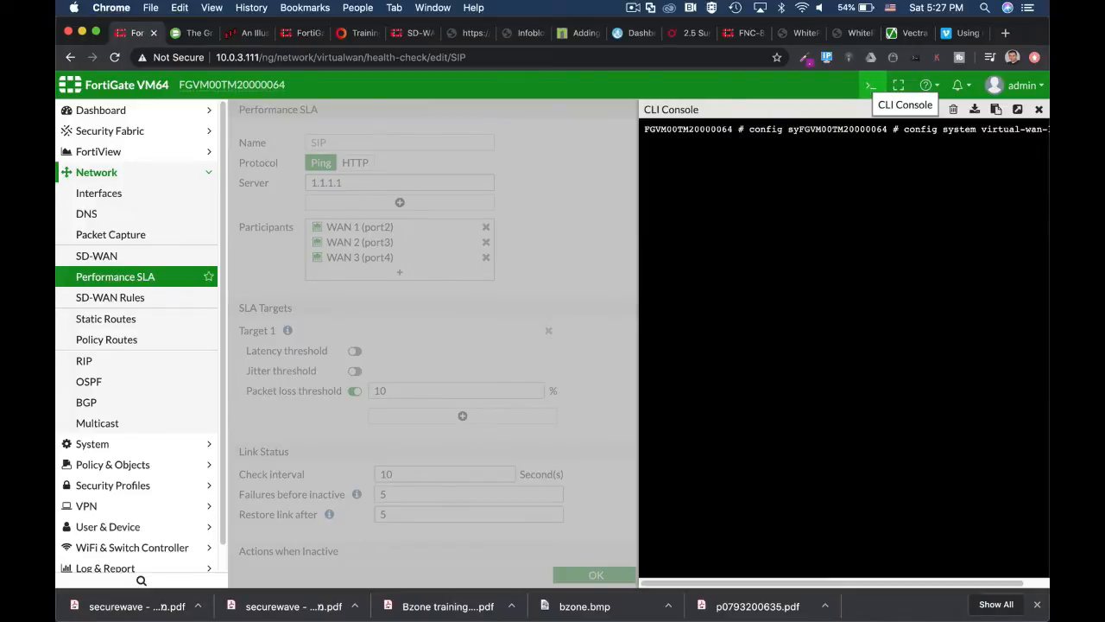
pyautogui.press('Return')
pyautogui.write('c')
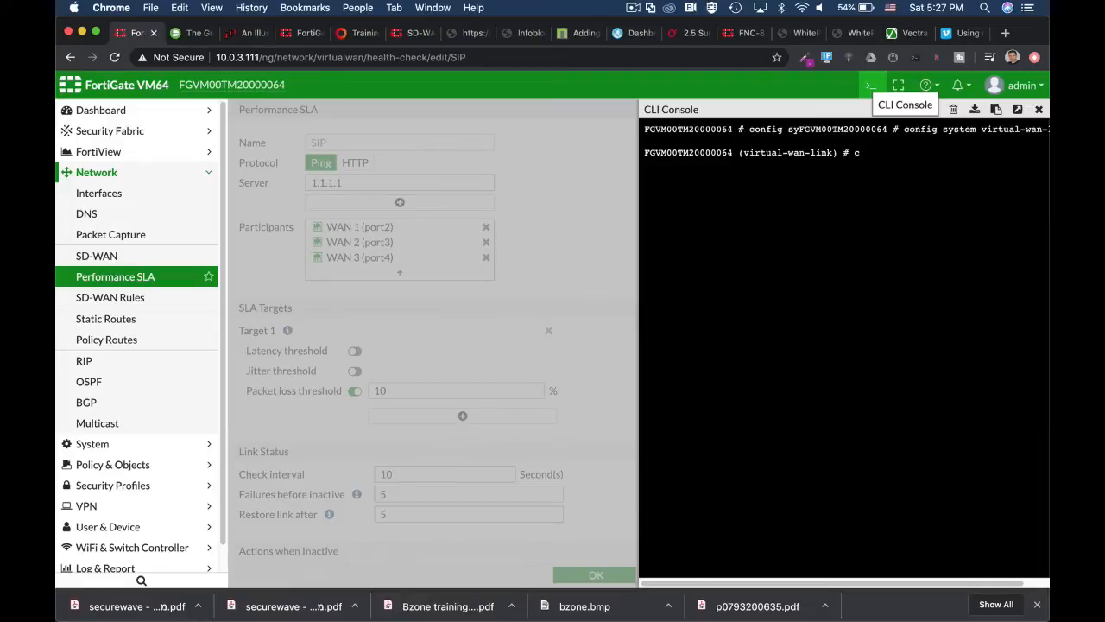
pyautogui.write('onfig health-check')
pyautogui.press('Return')
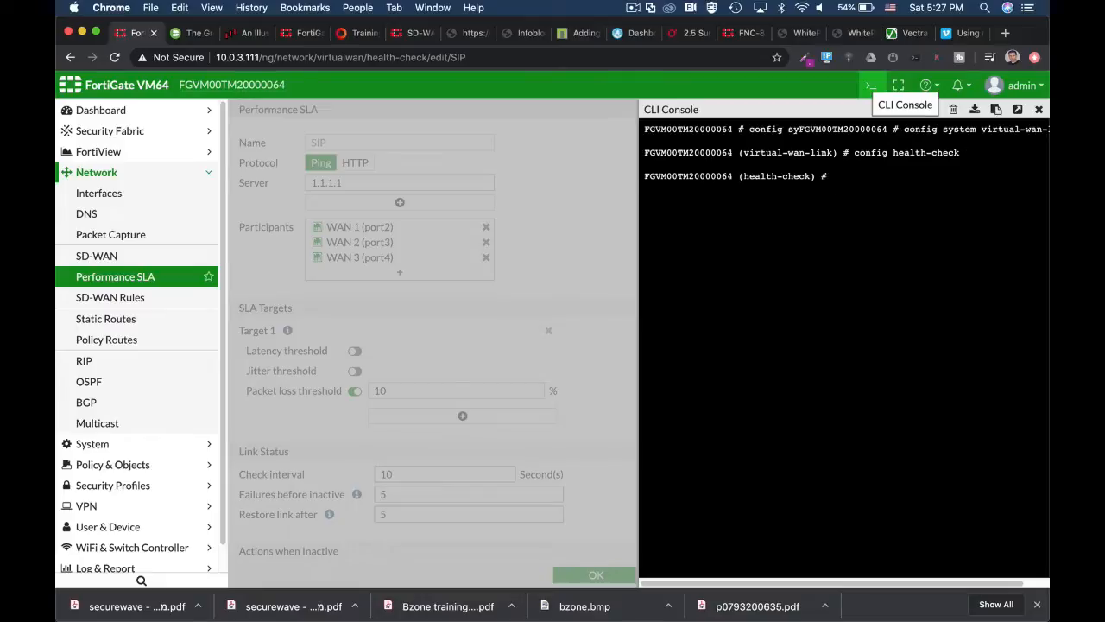
pyautogui.write('edit SIP')
pyautogui.press('Return')
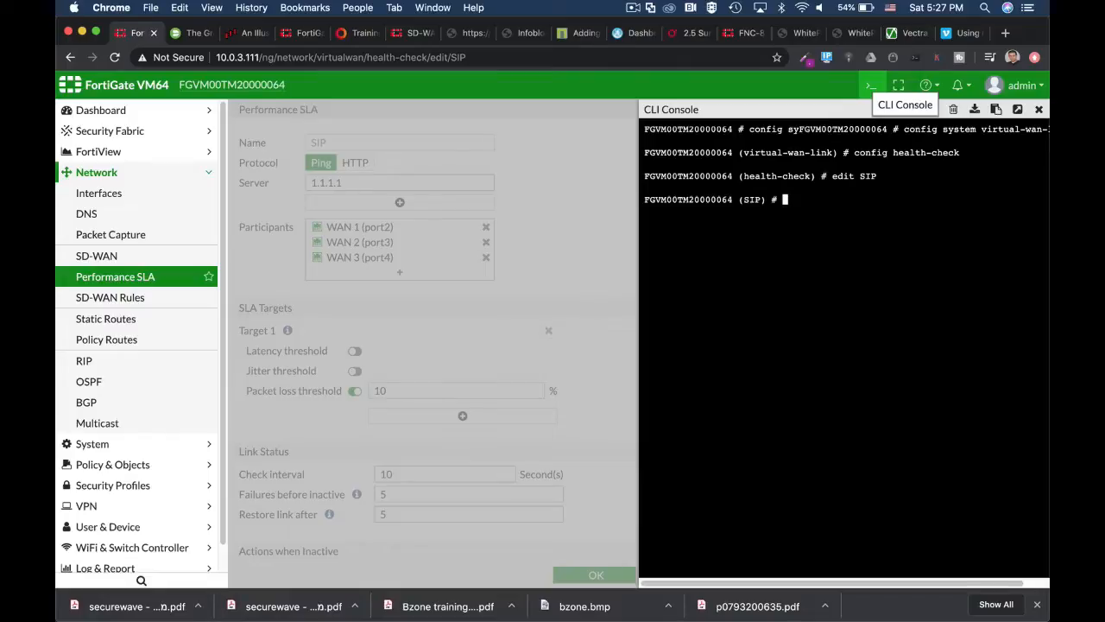
# Show SIP's full configuration, then try cycling protocol options after 'set protocol ping'.
pyautogui.write('show fu')
pyautogui.press('Tab')
pyautogui.press('Return')
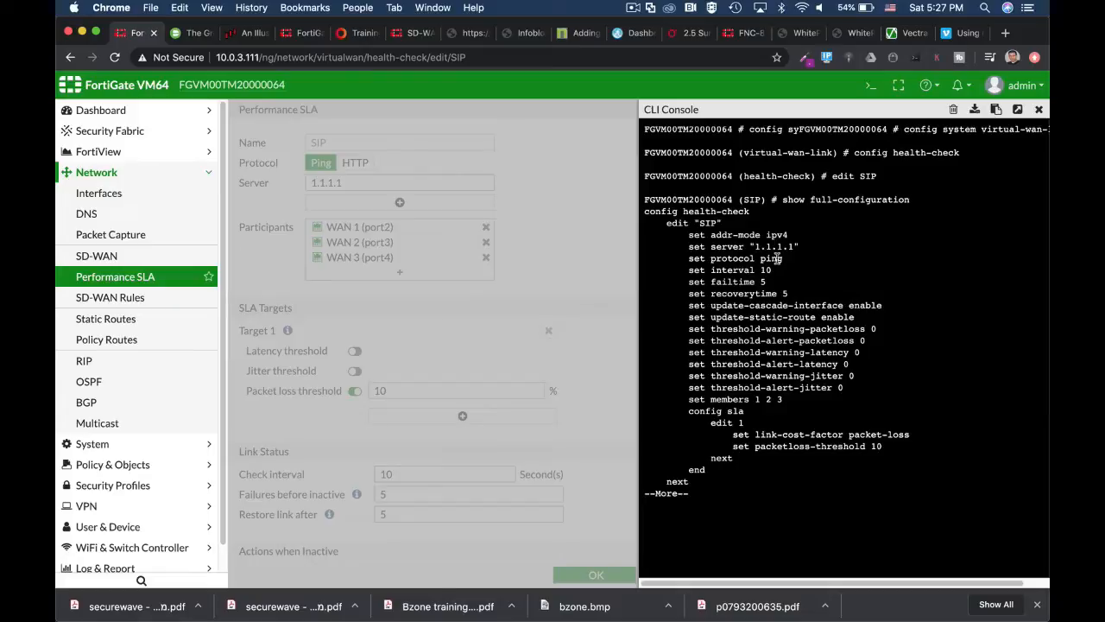
pyautogui.press('Return')
pyautogui.press('Return')
pyautogui.press('Return')
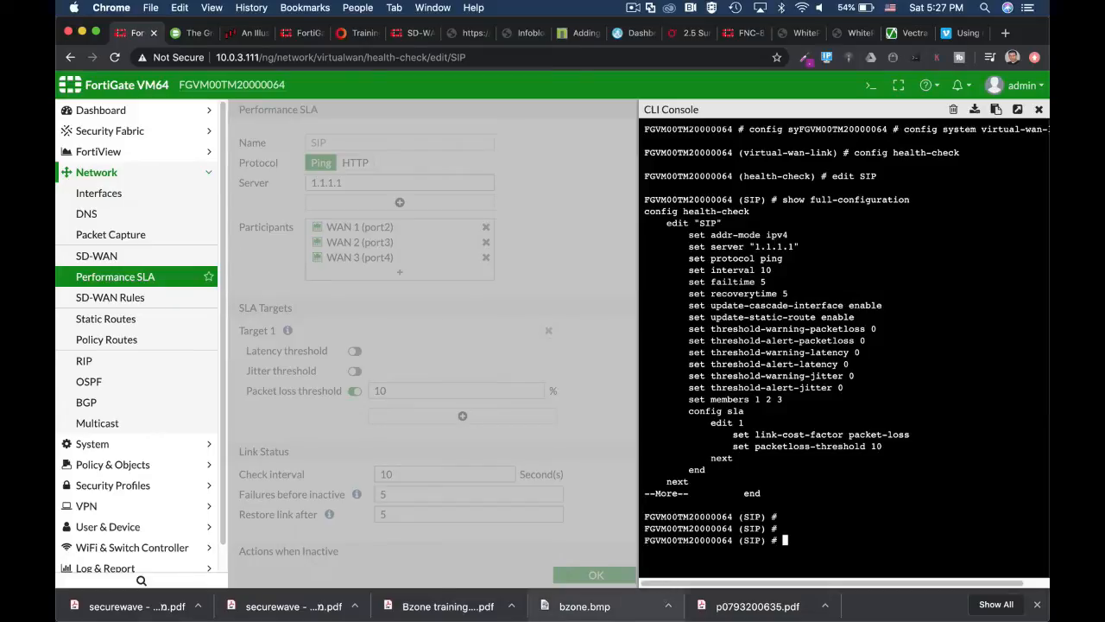
pyautogui.write('set protocol ping')
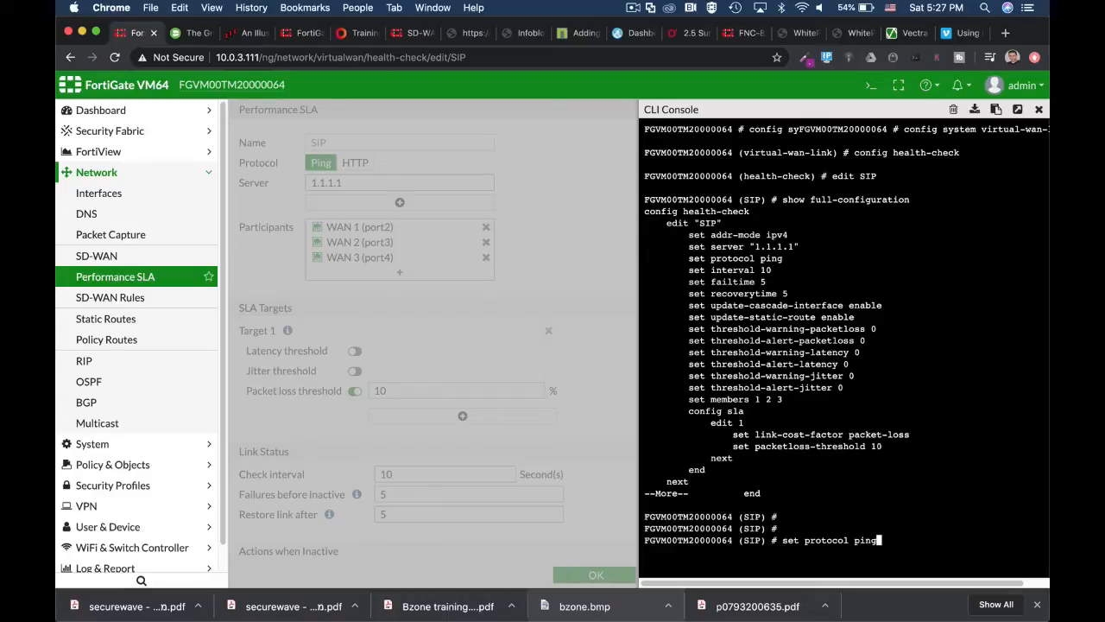
pyautogui.press('Tab')
pyautogui.press('Tab')
pyautogui.press('Tab')
pyautogui.press('Tab')
# Discard the pending protocol change with Ctrl+C and abort the SD-WAN configuration without saving.
pyautogui.hotkey('ctrl', 'c')
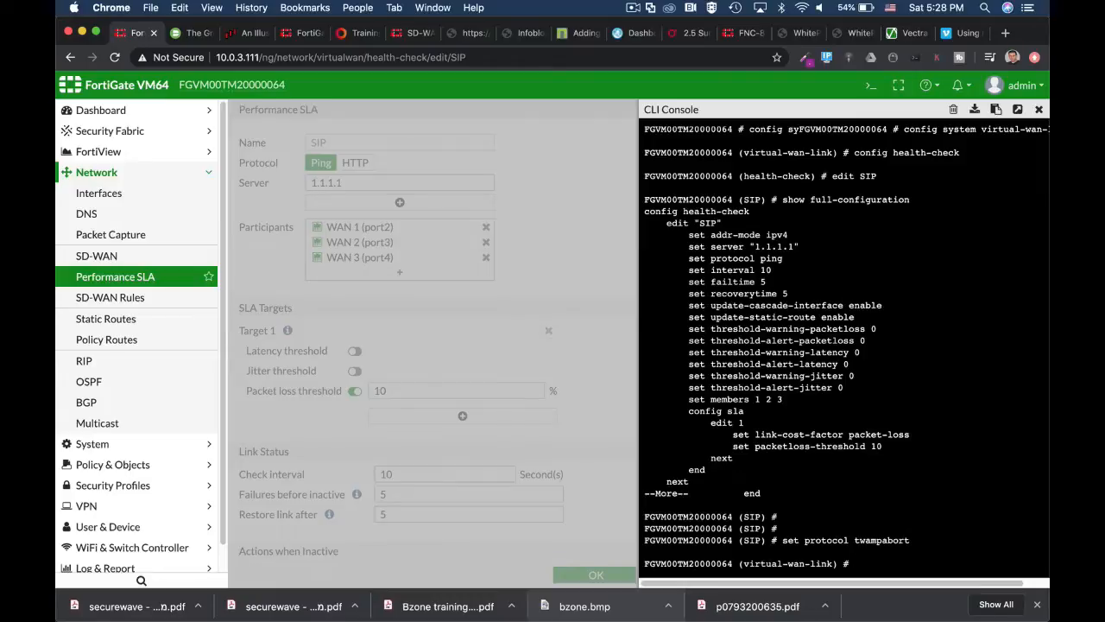
pyautogui.press('Return')
pyautogui.write('abort')
pyautogui.press('Return')
pyautogui.press('Return')
pyautogui.press('Return')
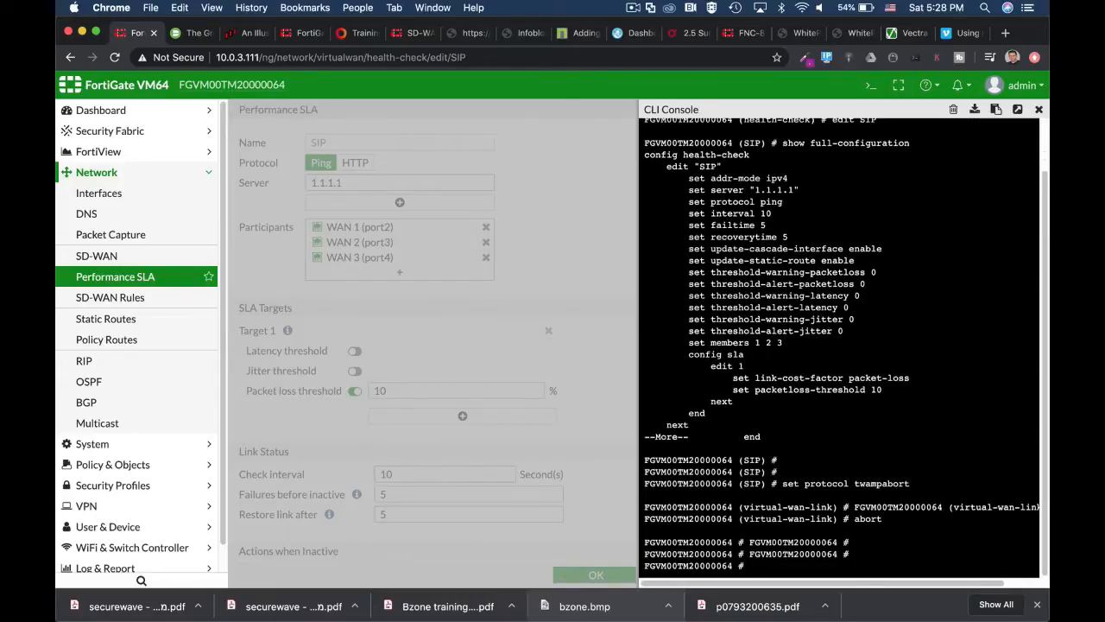
# Start typing 'diag sys virtual-wan-link health-check' and pop the console out into its own browser tab.
pyautogui.write('con')
pyautogui.press('BackSpace')
pyautogui.press('BackSpace')
pyautogui.press('BackSpace')
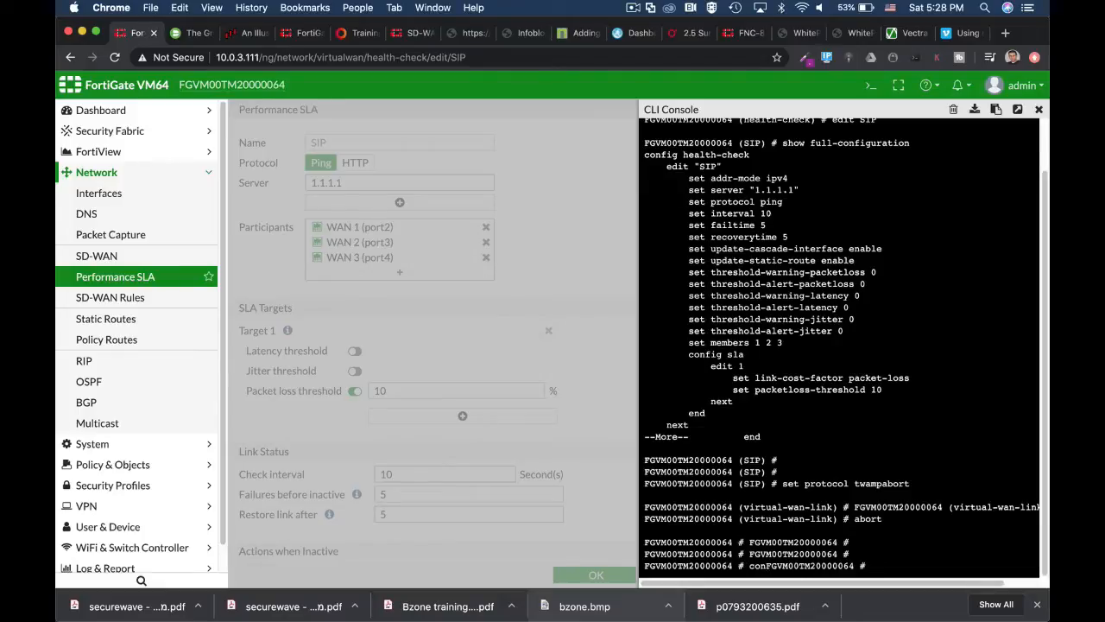
pyautogui.write('diag sys vi')
pyautogui.press('Tab')
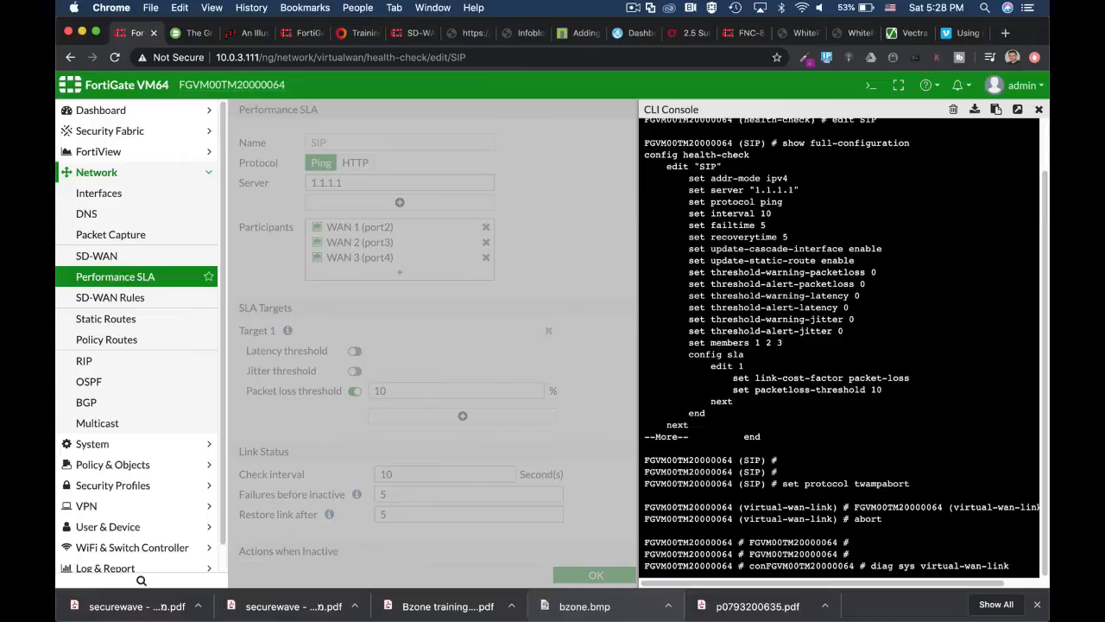
pyautogui.write('S')
pyautogui.press('BackSpace')
pyautogui.write('healt')
pyautogui.click(1018, 109)
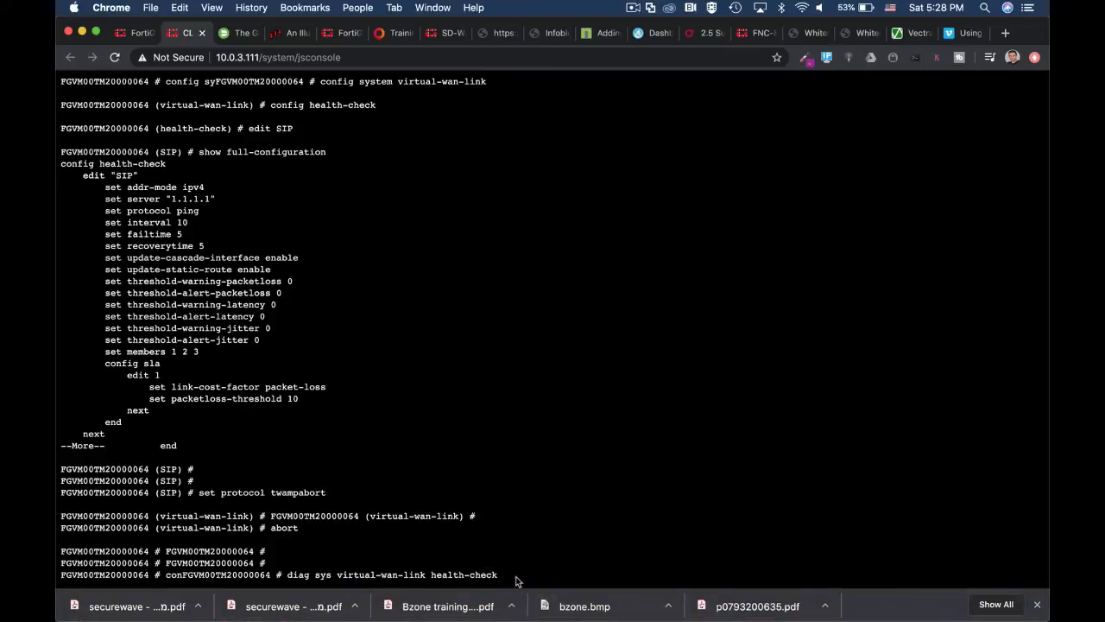
# Run 'diag sys virtual-wan-link health-check SIP' showing port2 alive, then close the console tab.
pyautogui.write('SIP')
pyautogui.press('Return')
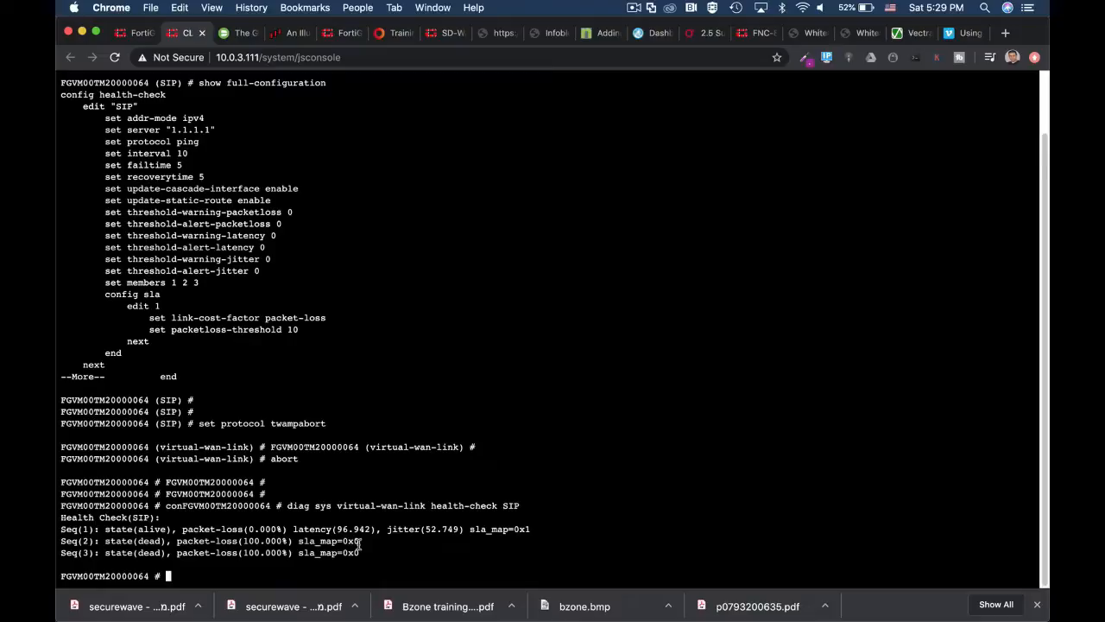
pyautogui.moveTo(301, 610)
pyautogui.click(202, 33)
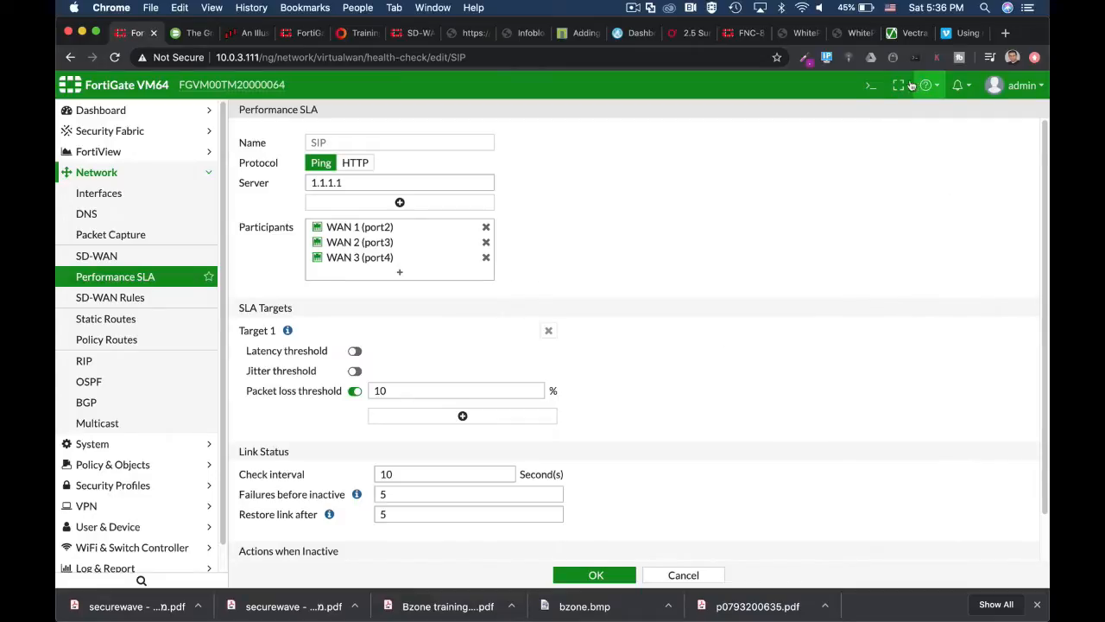
# Run 'get router info kernel | grep "proto=17"' in the console and pop it out to a full tab.
pyautogui.click(869, 85)
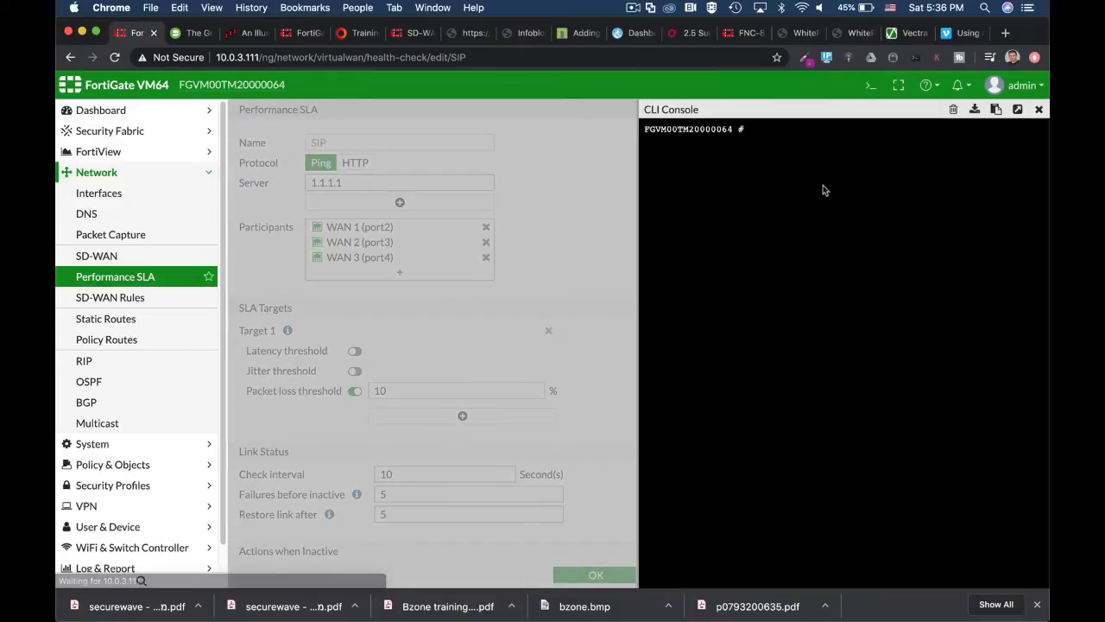
pyautogui.write('get rou')
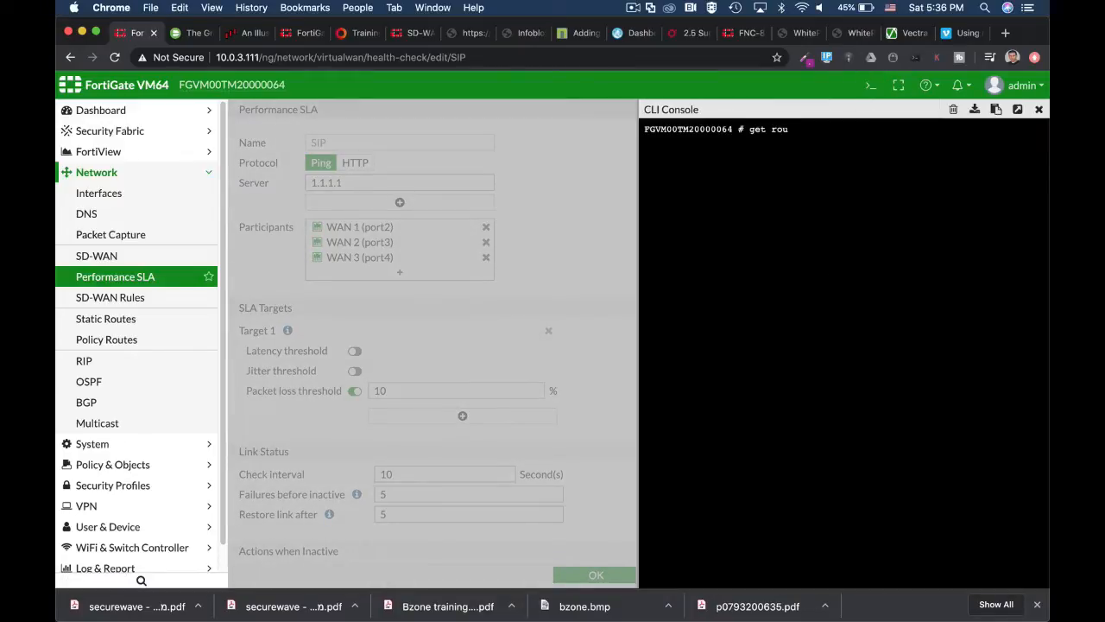
pyautogui.write('ter info kernel ')
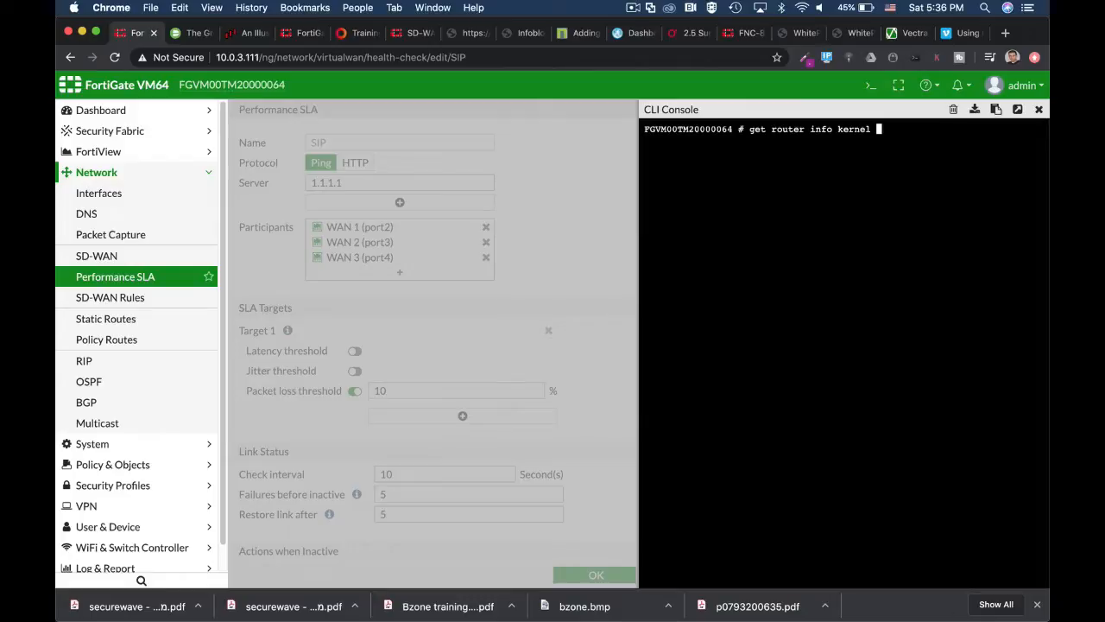
pyautogui.write('|')
pyautogui.write('grep "proto')
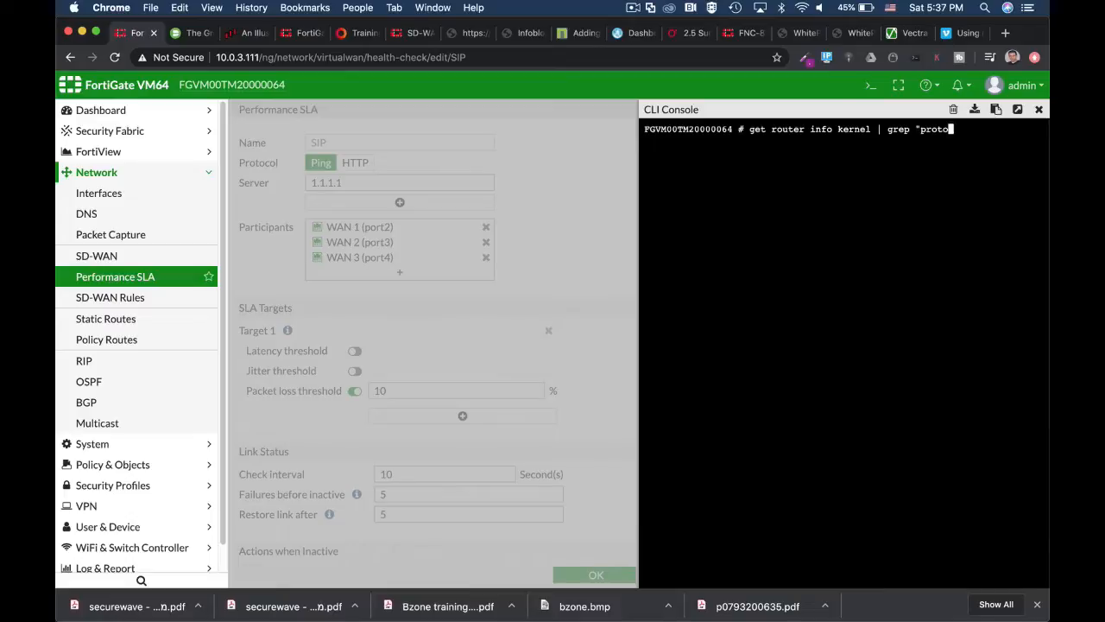
pyautogui.write('=17')
pyautogui.press('Return')
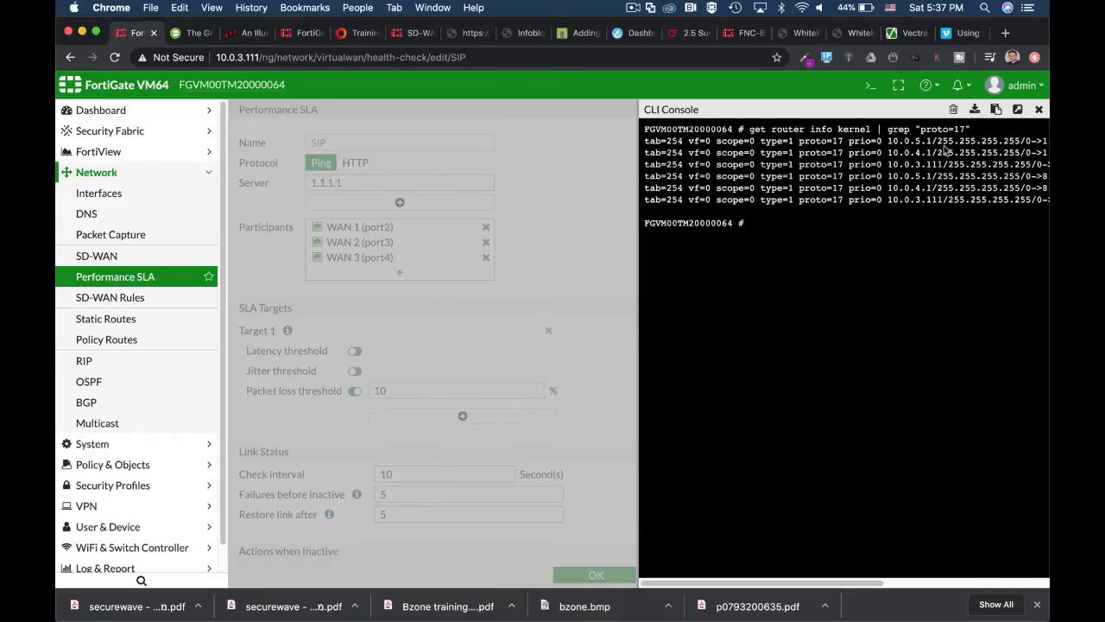
pyautogui.click(1018, 110)
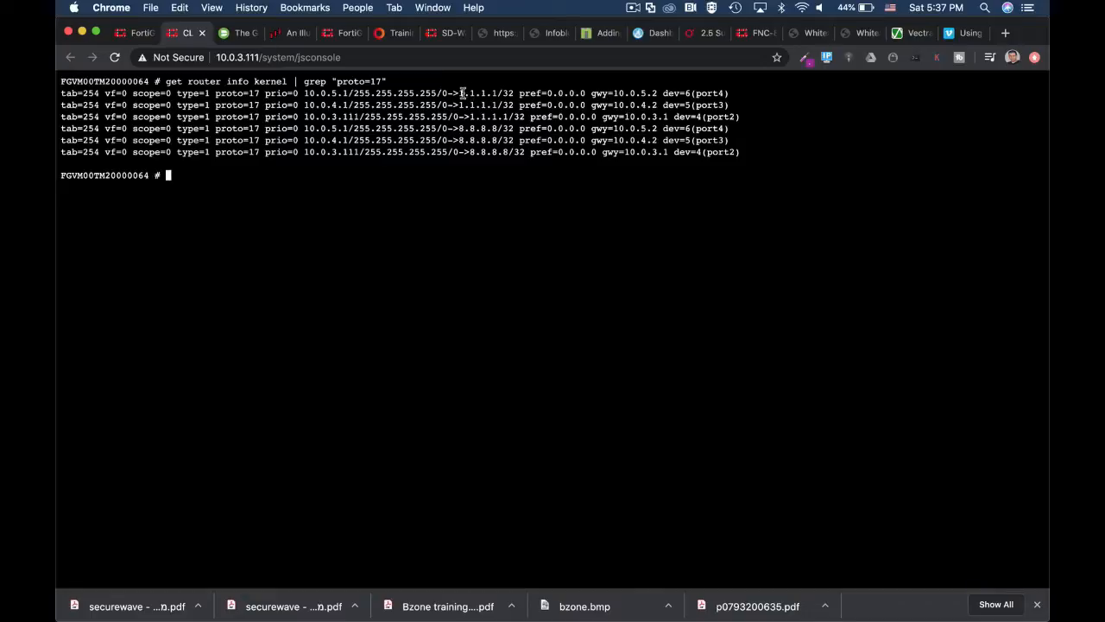
pyautogui.moveTo(460, 93); pyautogui.dragTo(500, 93)
pyautogui.click(461, 130)
pyautogui.moveTo(461, 130); pyautogui.dragTo(497, 129)
pyautogui.moveTo(460, 92); pyautogui.dragTo(497, 92)
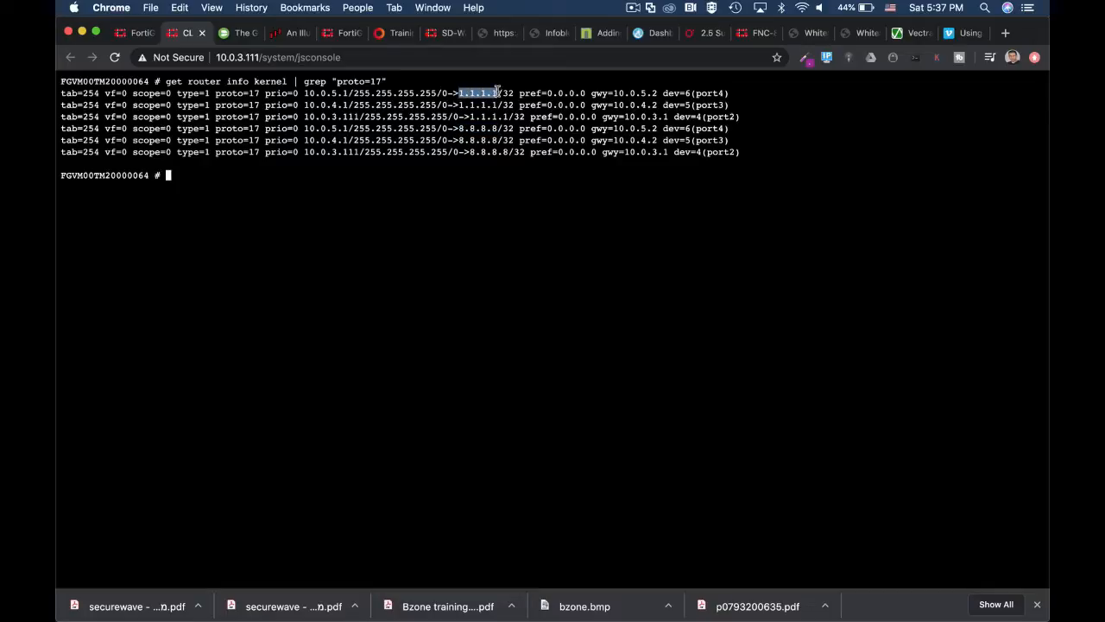
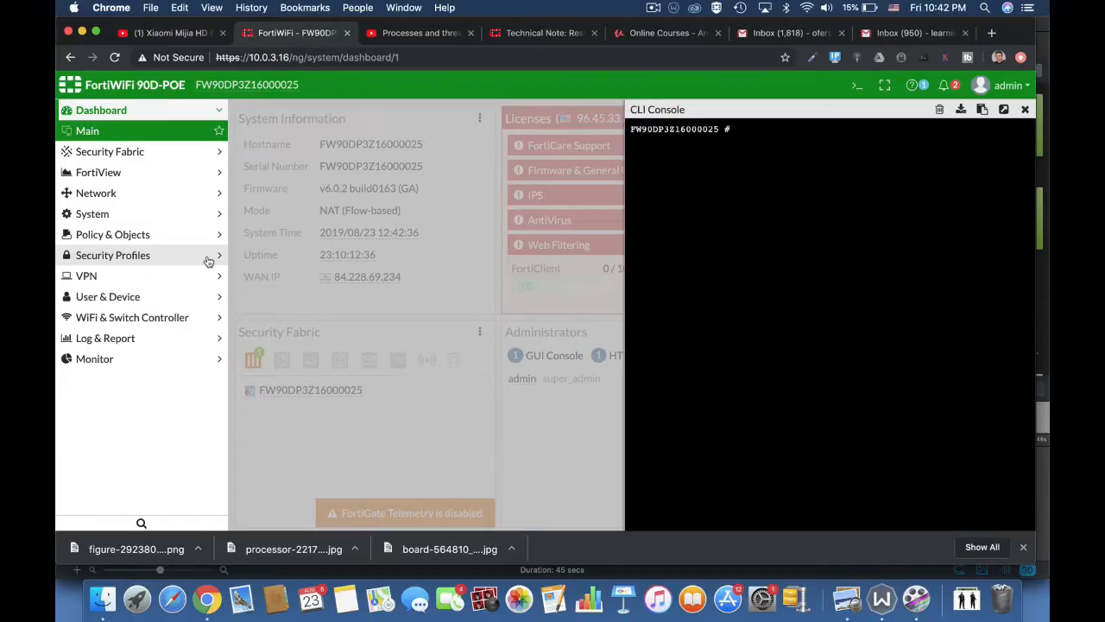
# Run 'diag sys top', sort the processes by CPU with P, then quit with q.
pyautogui.write('diag sys top')
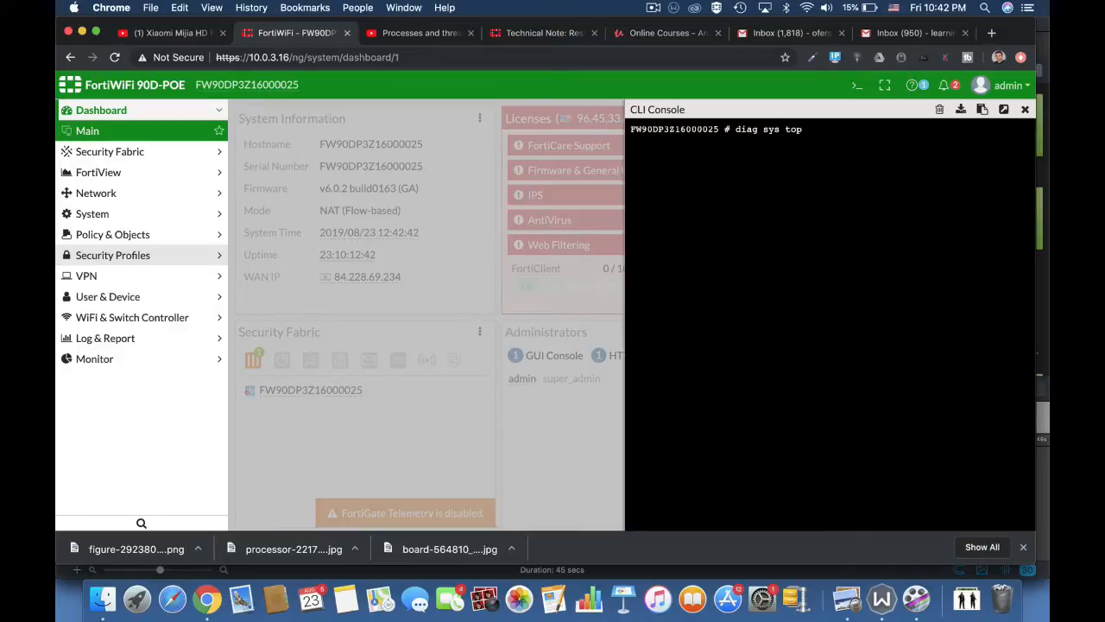
pyautogui.press('Return')
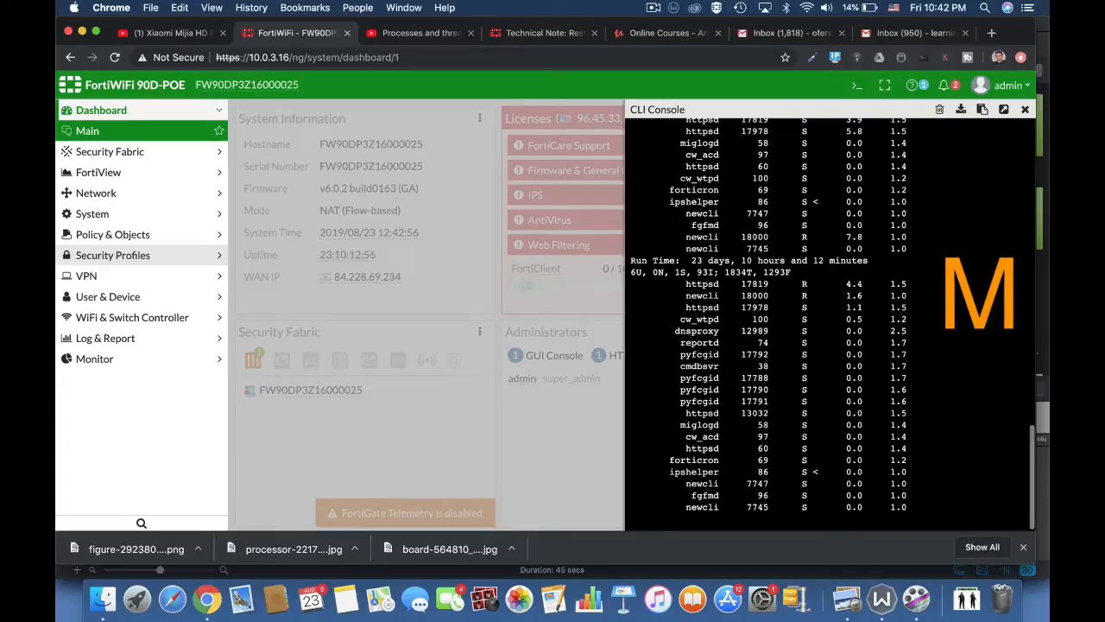
pyautogui.press('p')
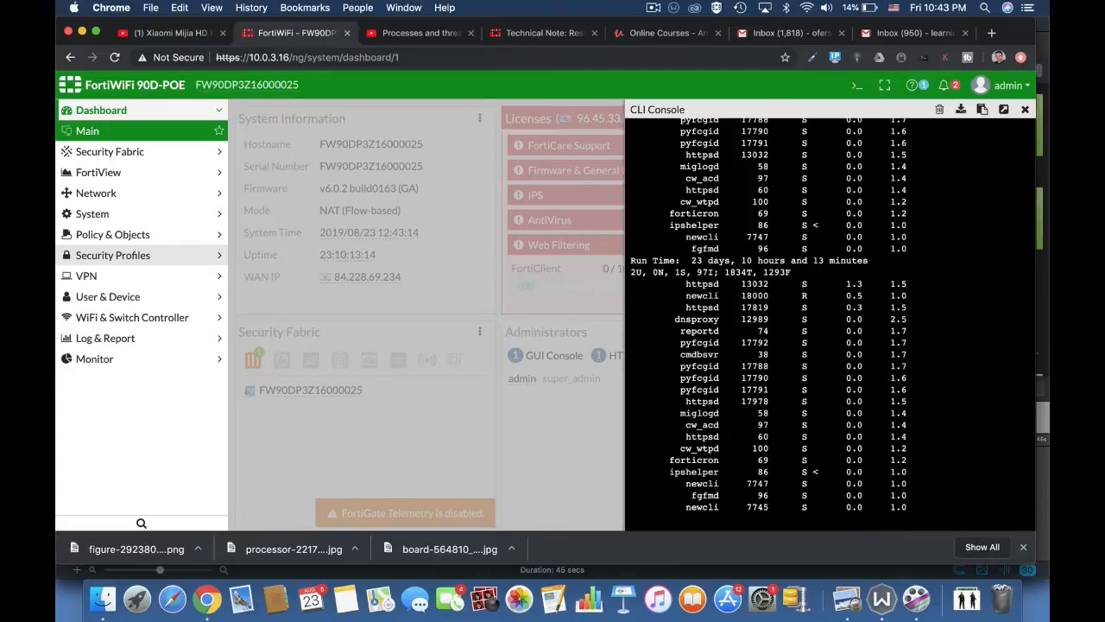
pyautogui.write('qget syst')
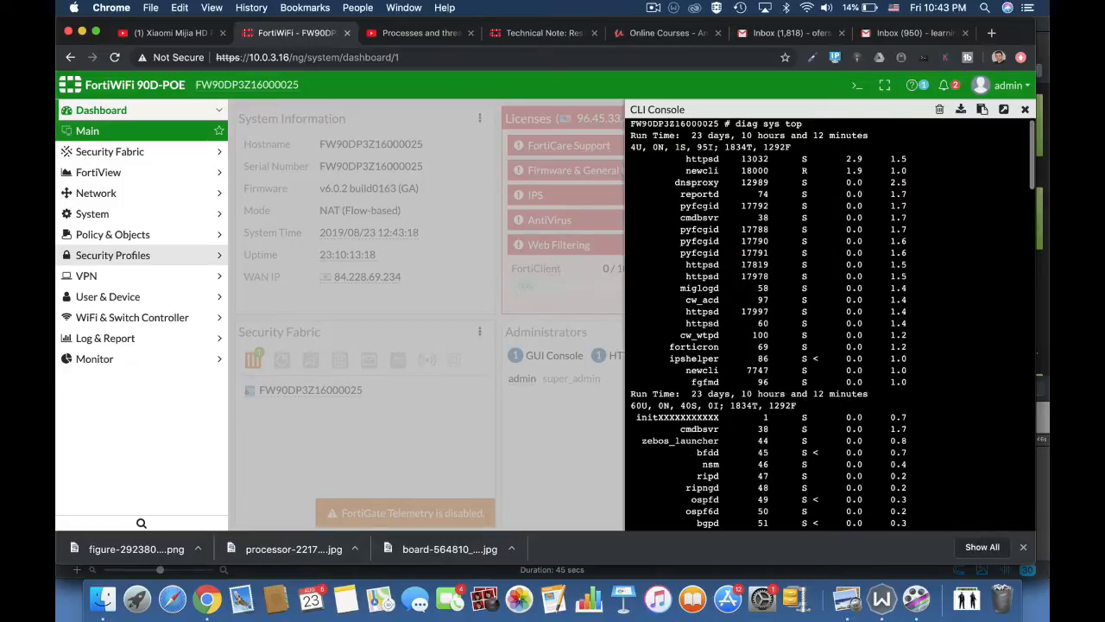
# Run the shortened 'get syst' status command, then run 'get system performance top'.
pyautogui.press('Return')
pyautogui.press('Return')
pyautogui.press('Return')
pyautogui.press('Return')
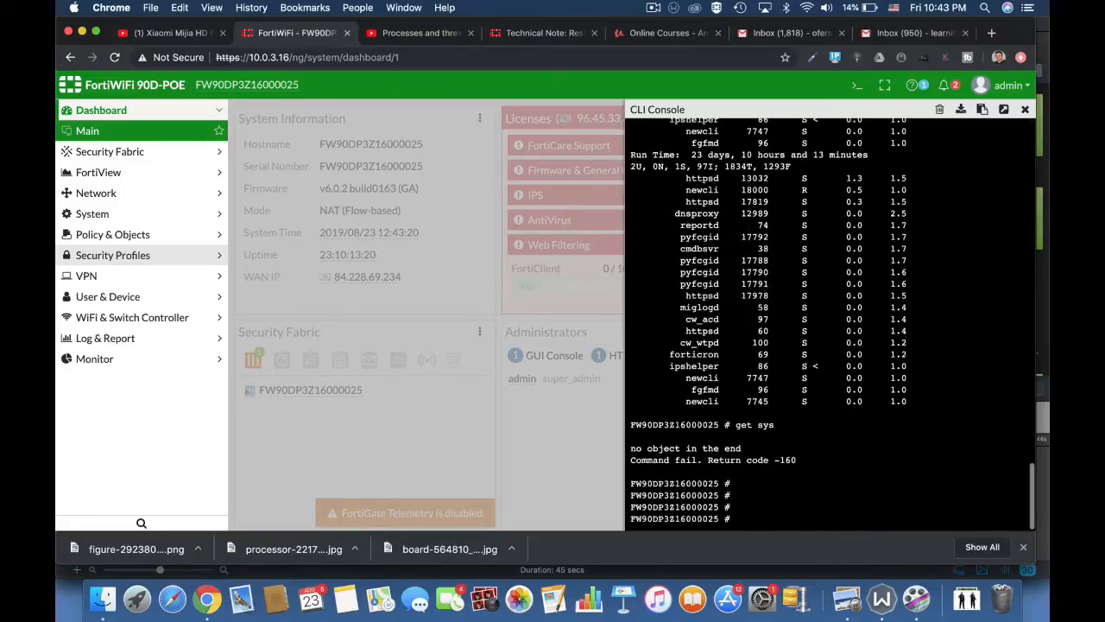
pyautogui.write('get sys')
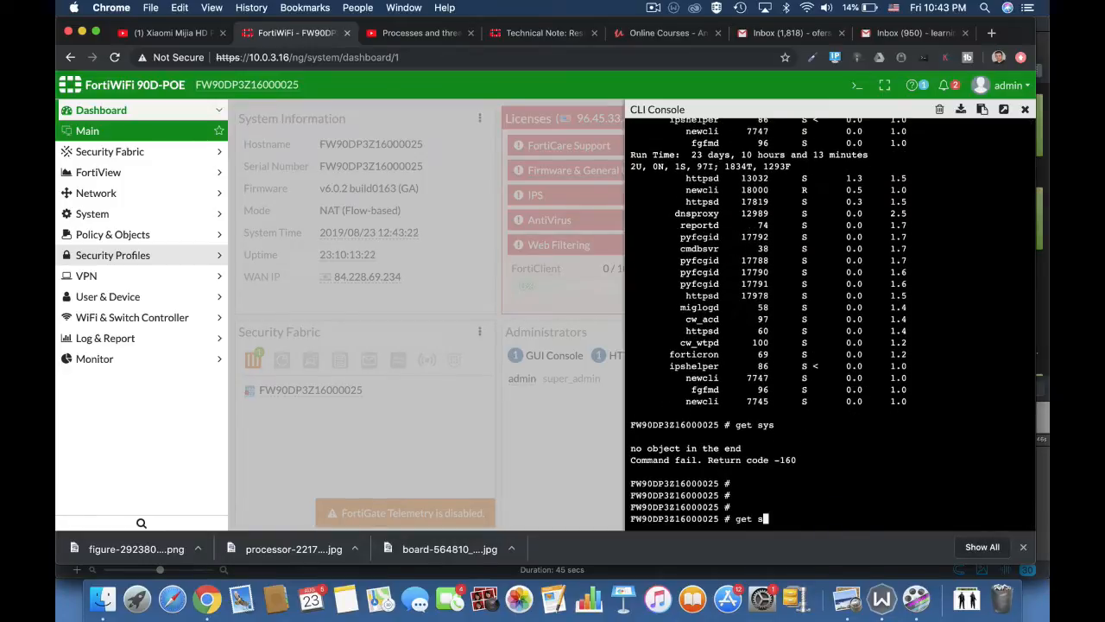
pyautogui.press('Tab')
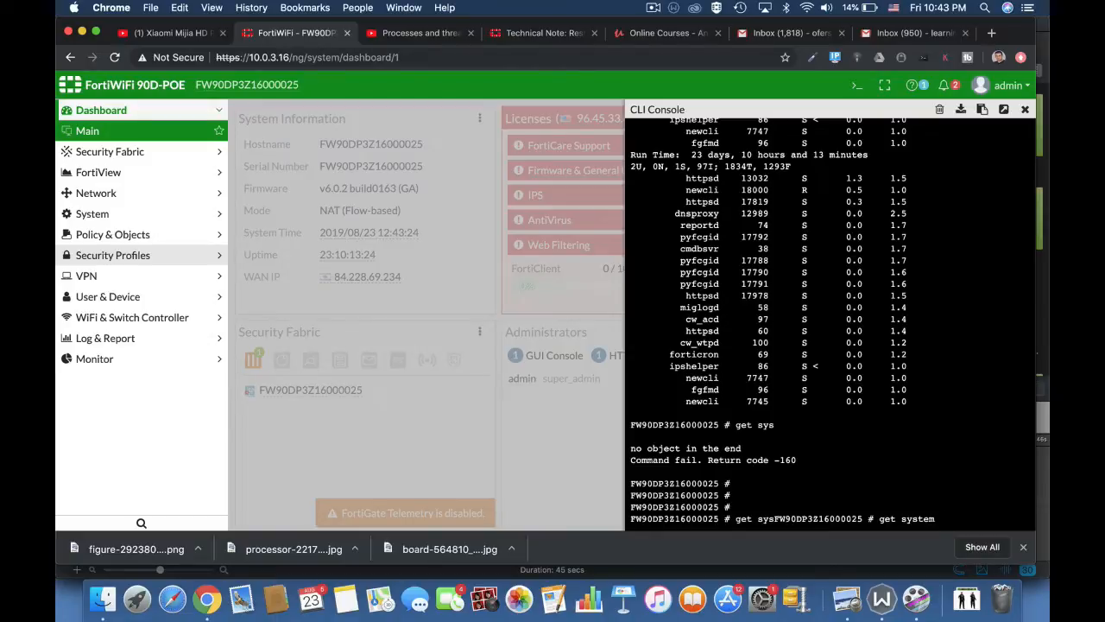
pyautogui.write('performance top')
pyautogui.press('Return')
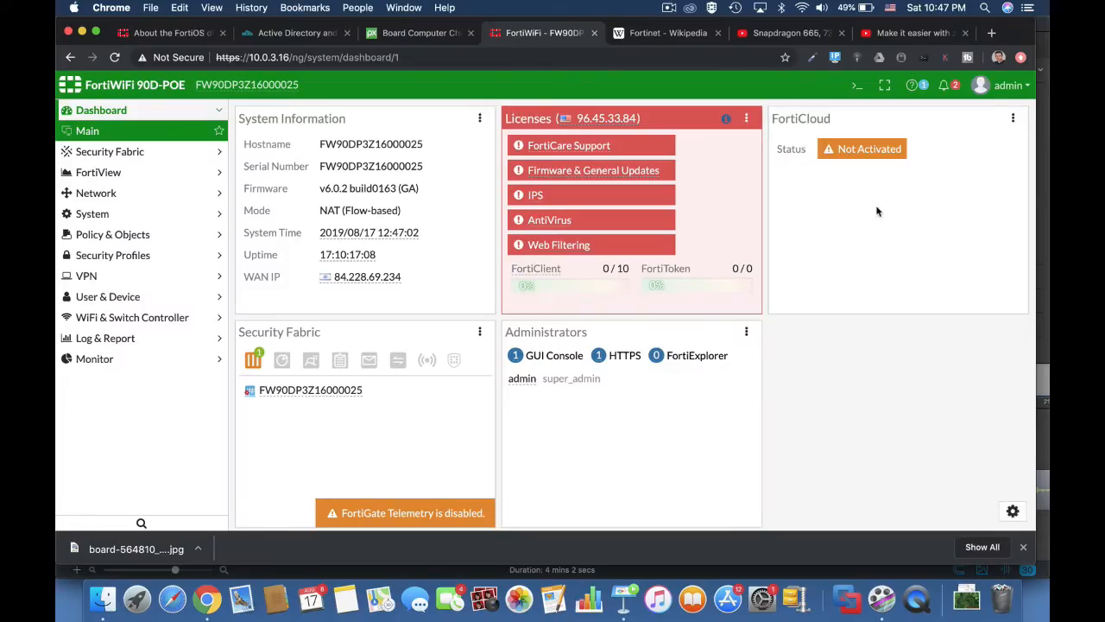
# Close the console and view the default AntiVirus, Application Control, DNS Filter and IPS profiles.
pyautogui.click(857, 86)
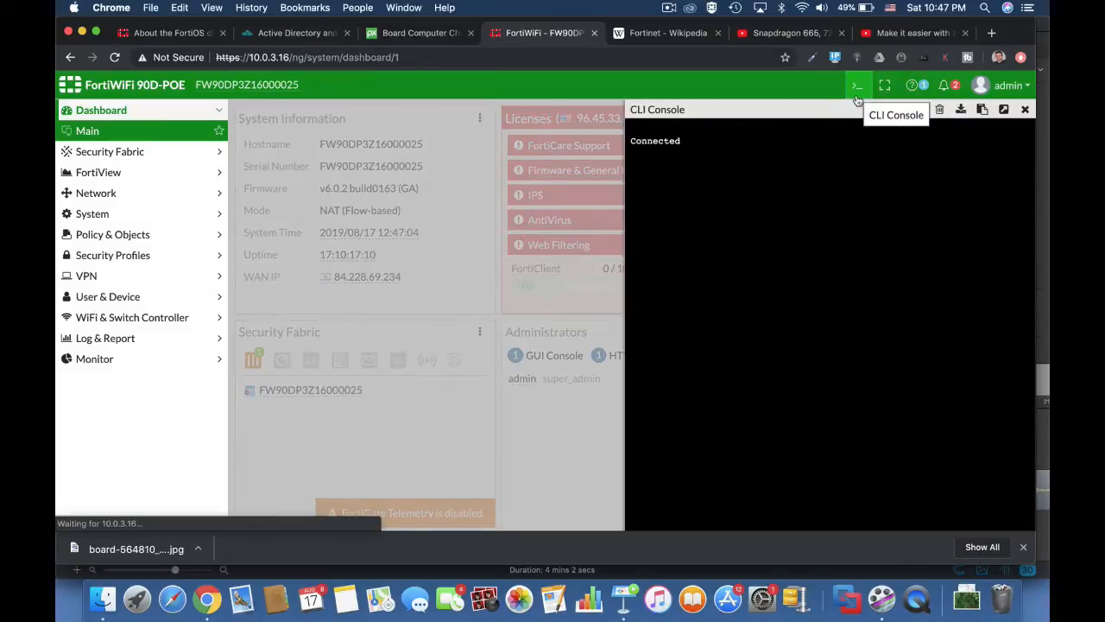
pyautogui.click(1027, 108)
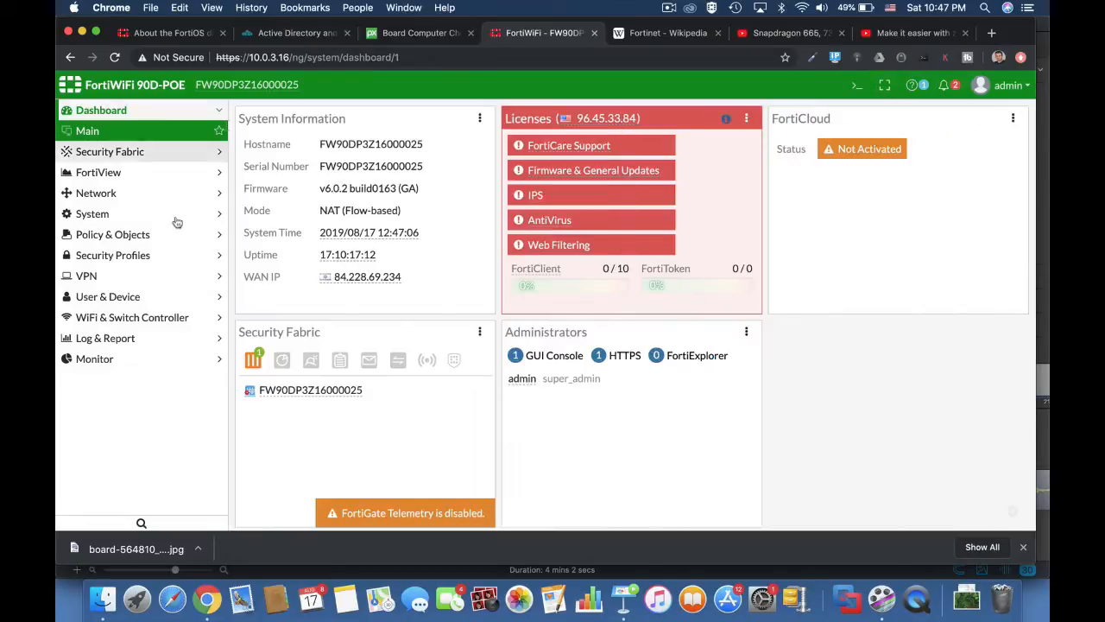
pyautogui.click(170, 255)
pyautogui.click(138, 255)
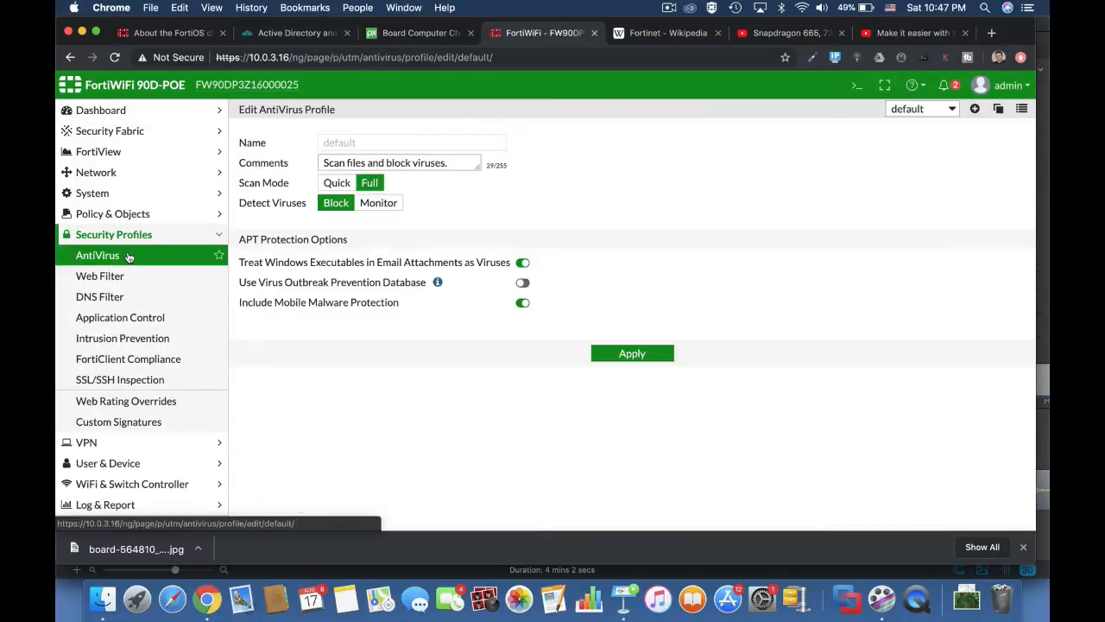
pyautogui.click(95, 317)
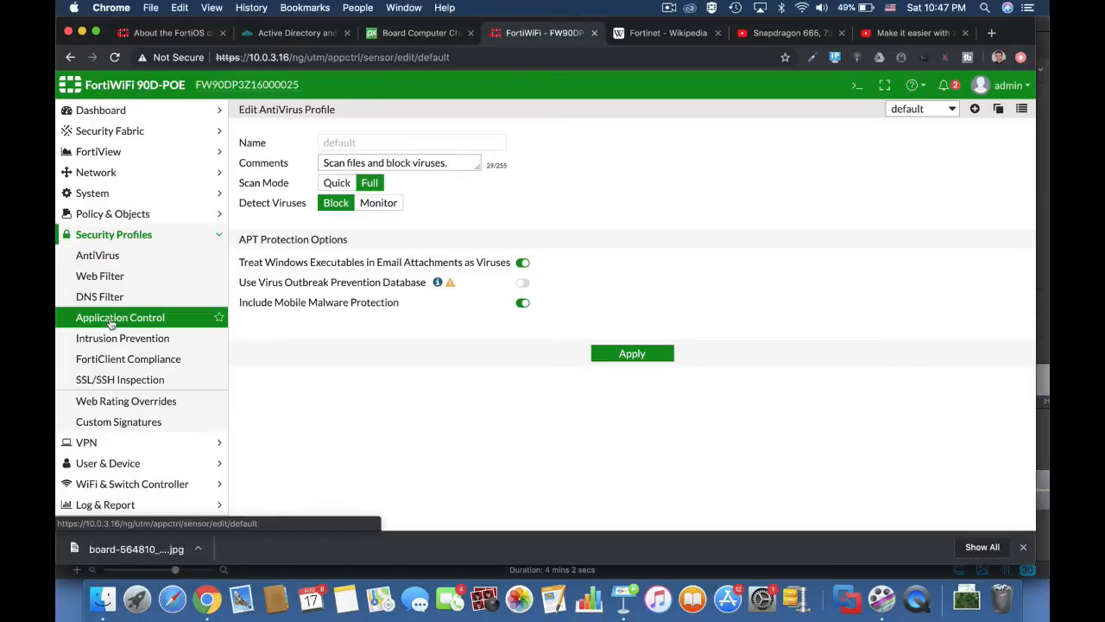
pyautogui.click(102, 297)
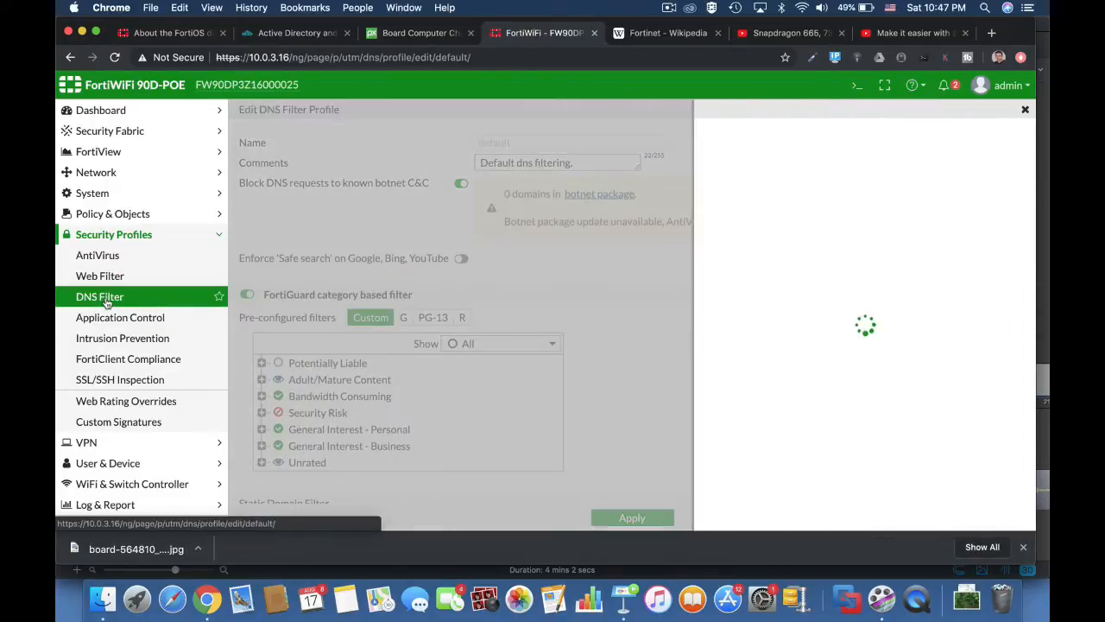
pyautogui.click(105, 339)
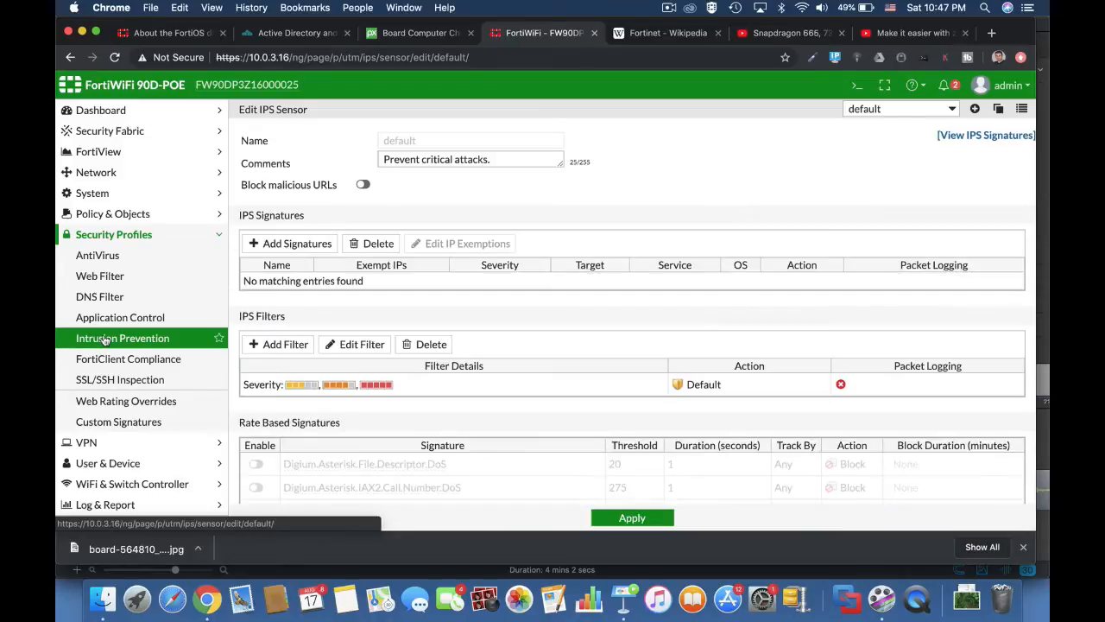
pyautogui.scroll(-5, 593, 445)
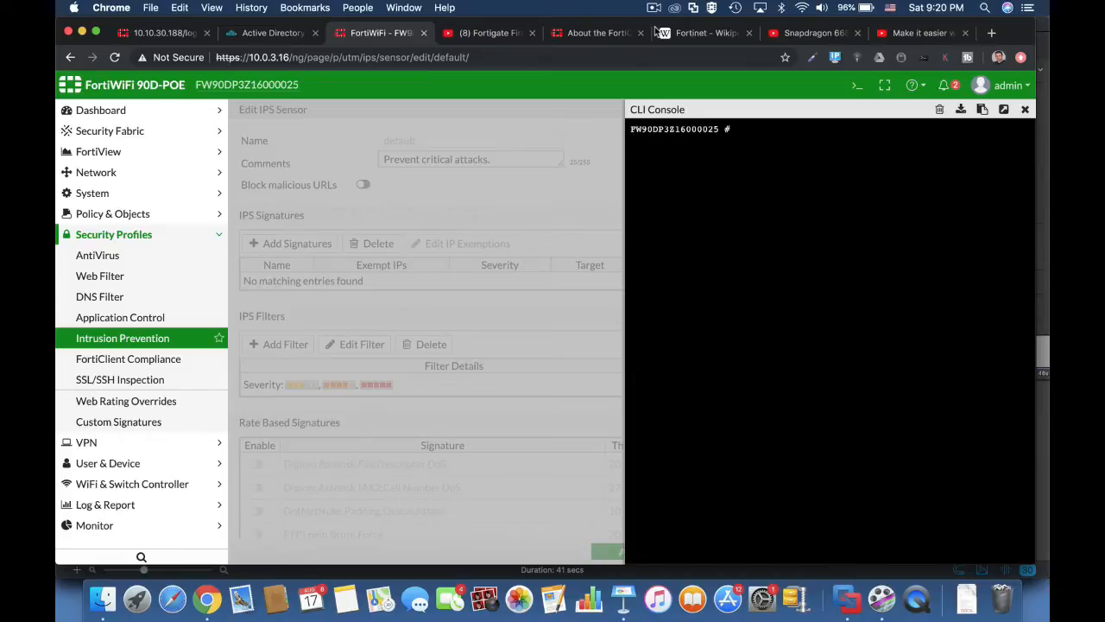
# Run 'diag sys top', quit, rerun as 'diag sys top 5 20', then stop it.
pyautogui.write('diag sys top')
pyautogui.press('Return')
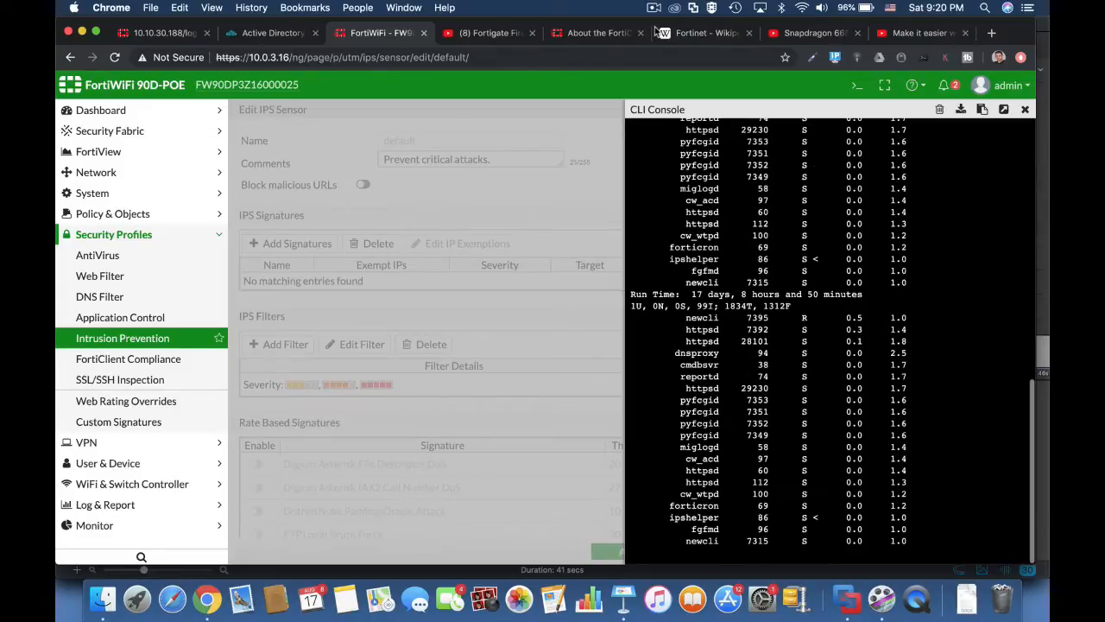
pyautogui.write('qdiag')
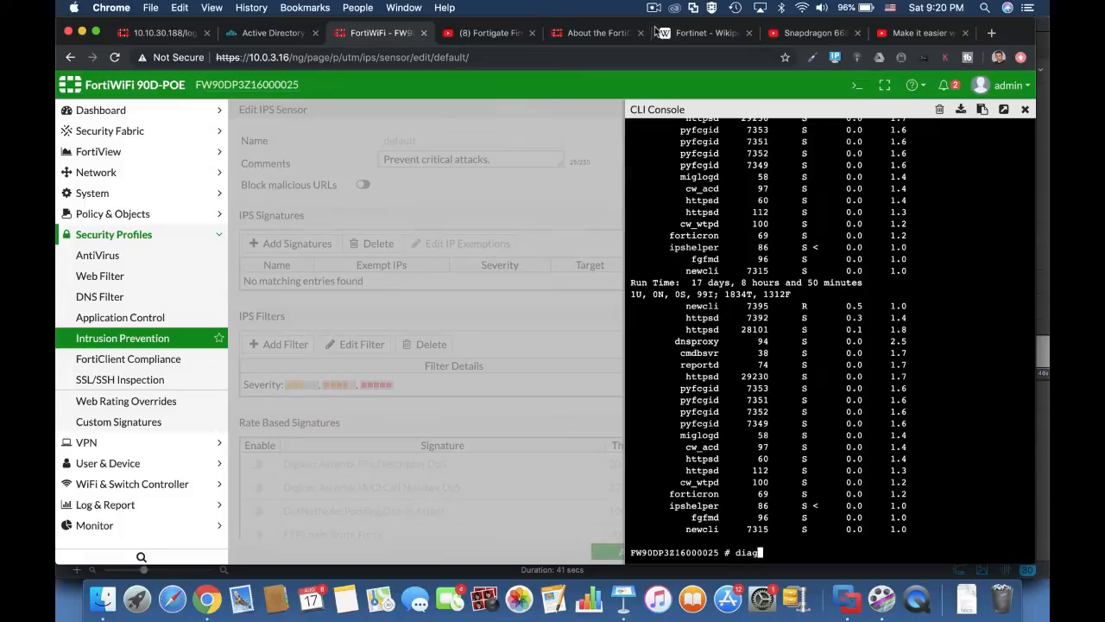
pyautogui.write(' sys top 5')
pyautogui.write('20')
pyautogui.press('Return')
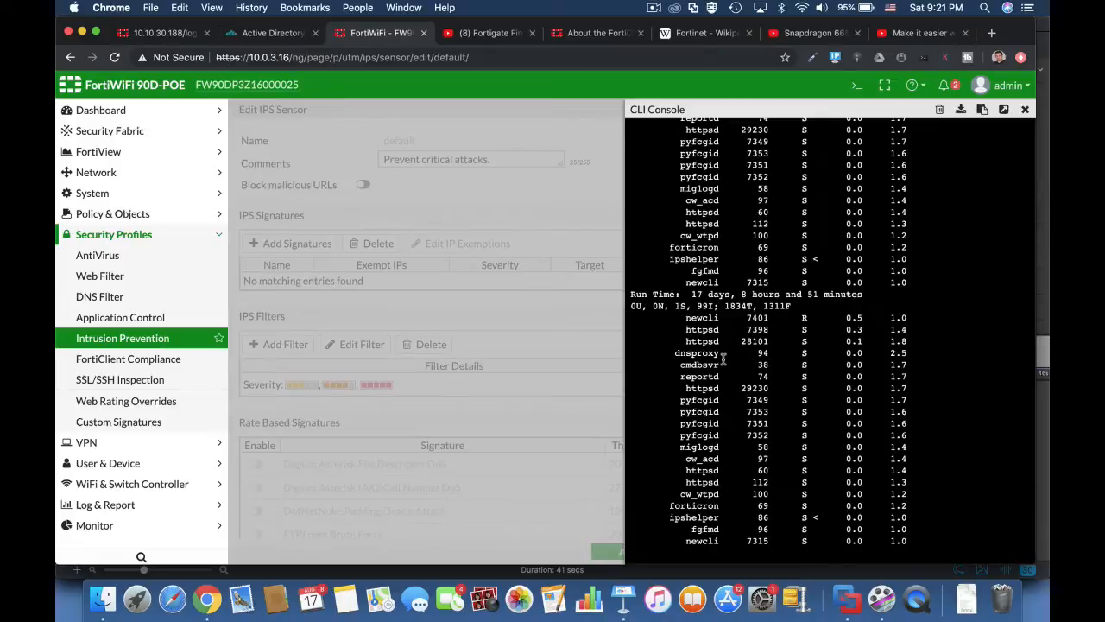
pyautogui.press('q')
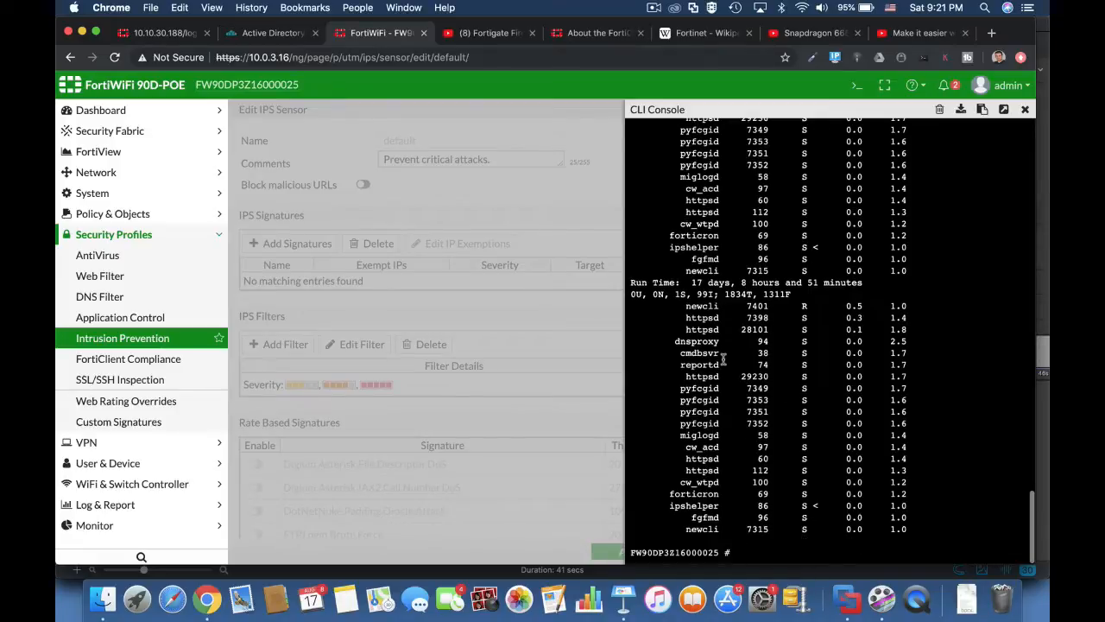
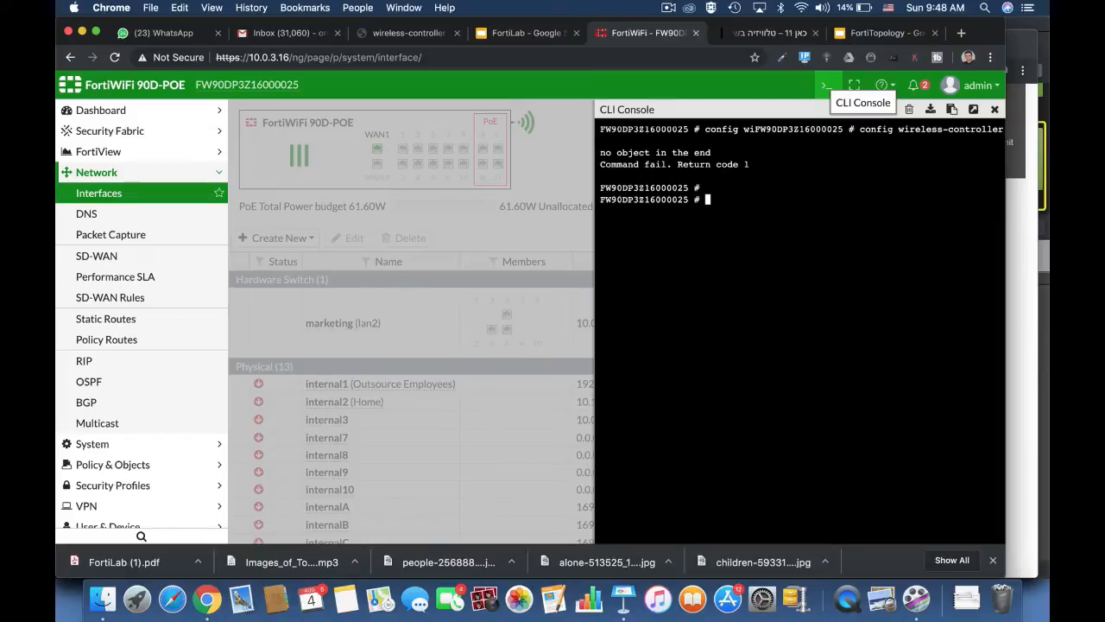
# In wireless-controller wtp-profile 11n-only, set radio-1's beacon-interval to 300.
pyautogui.write('config wi')
pyautogui.press('Tab')
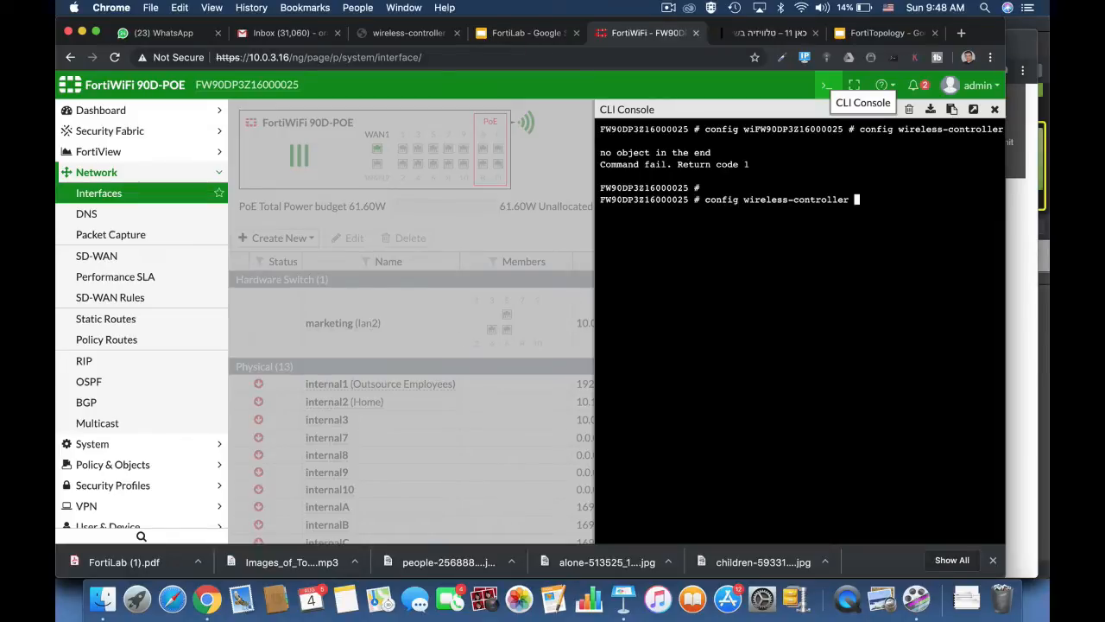
pyautogui.write('wtp-')
pyautogui.press('Tab')
pyautogui.press('Return')
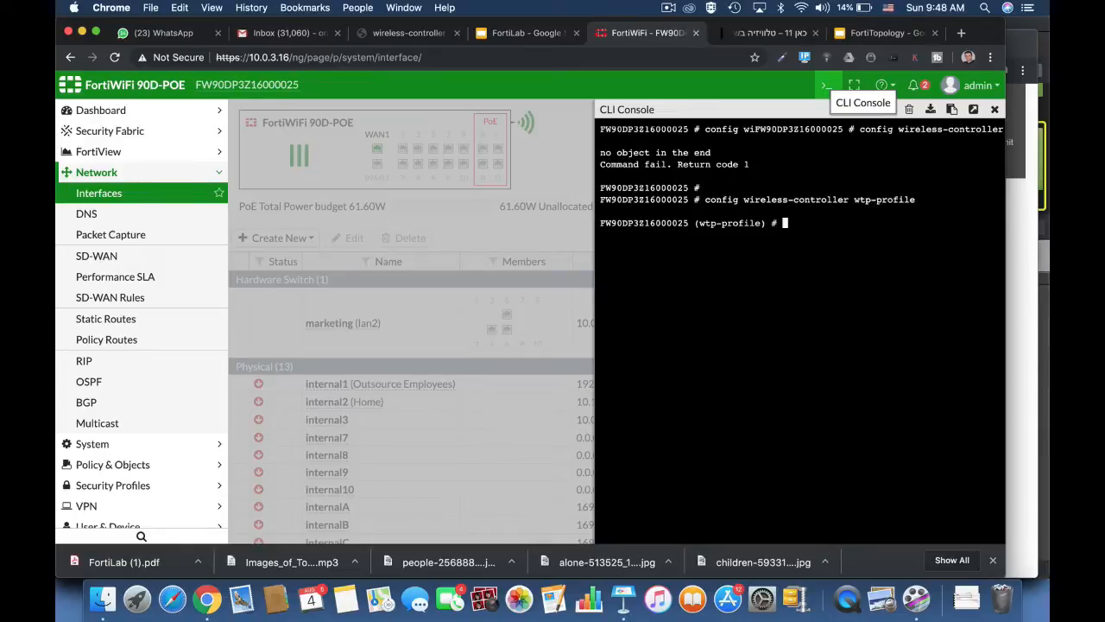
pyautogui.write('edit 11n-only')
pyautogui.press('Return')
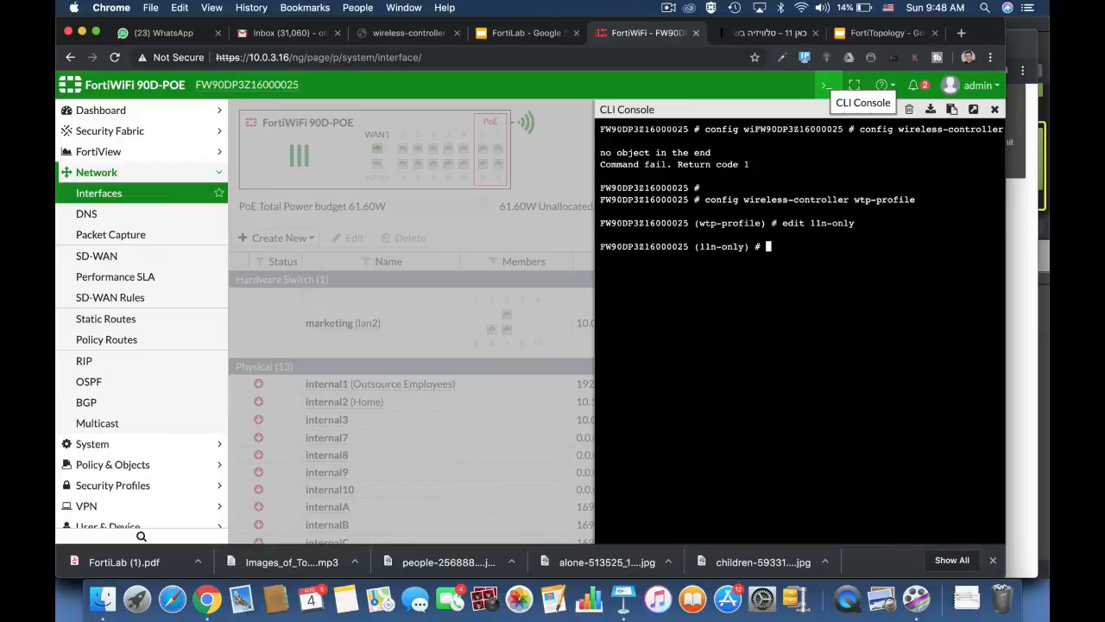
pyautogui.write('config radio-1')
pyautogui.press('Return')
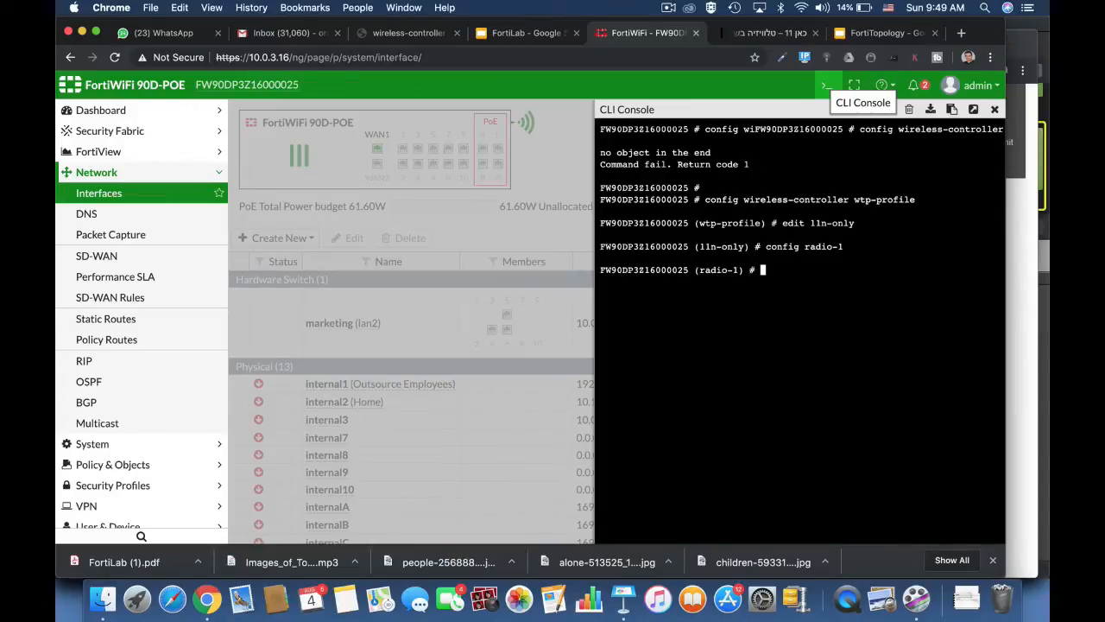
pyautogui.write('set beacon-interval')
pyautogui.write('300')
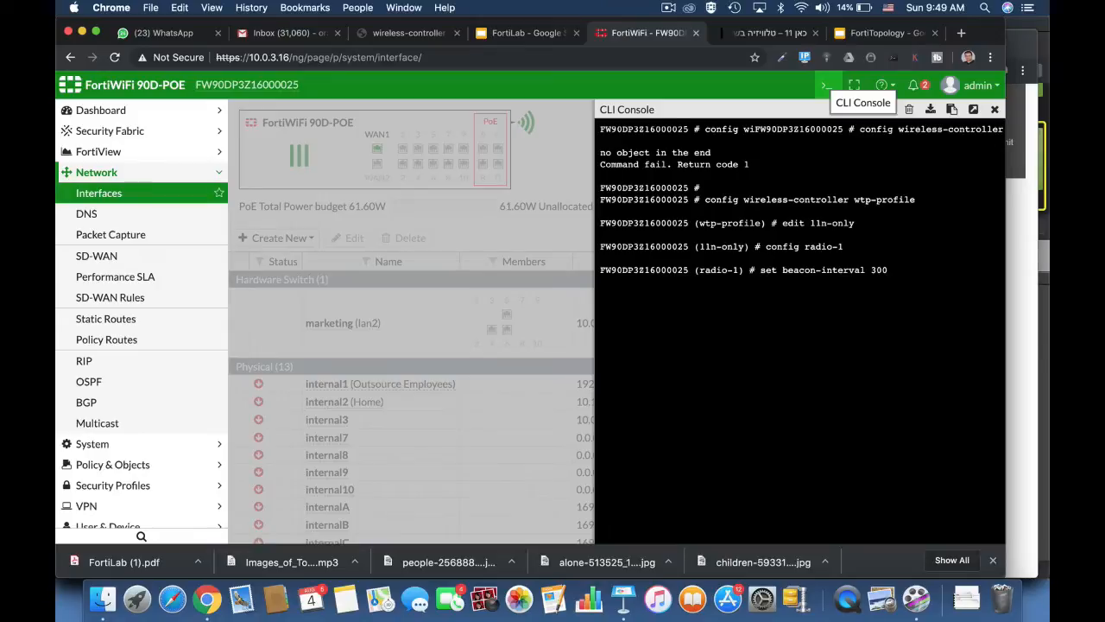
pyautogui.press('Return')
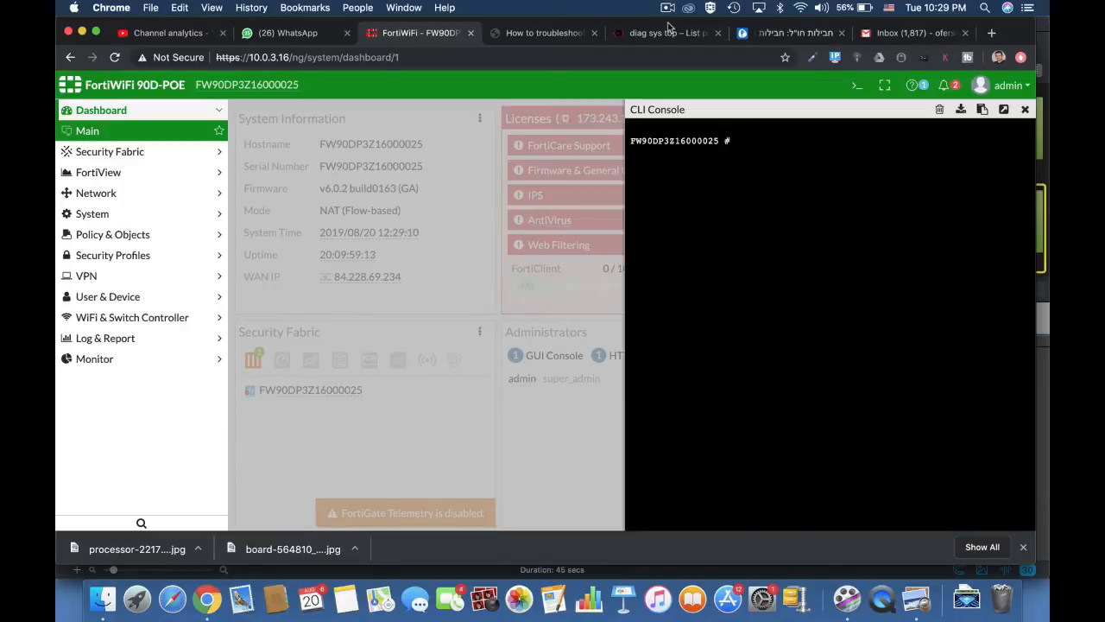
# Run 'diag sys top 20 10' for a 20-second refresh showing 10 processes.
pyautogui.write('diag sys top 20 10')
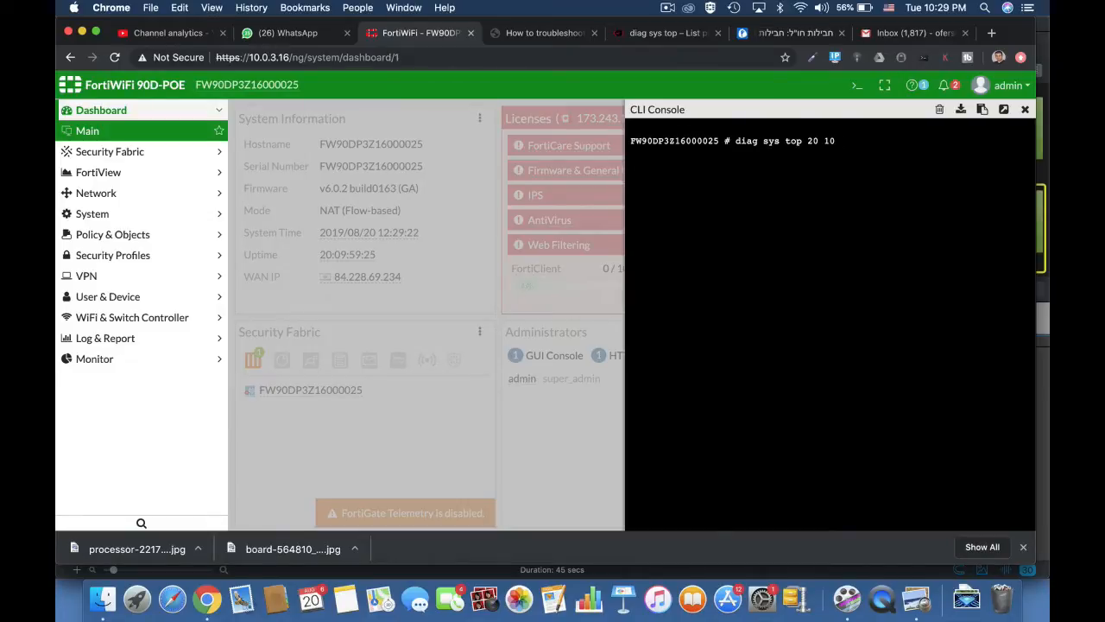
pyautogui.press('Return')
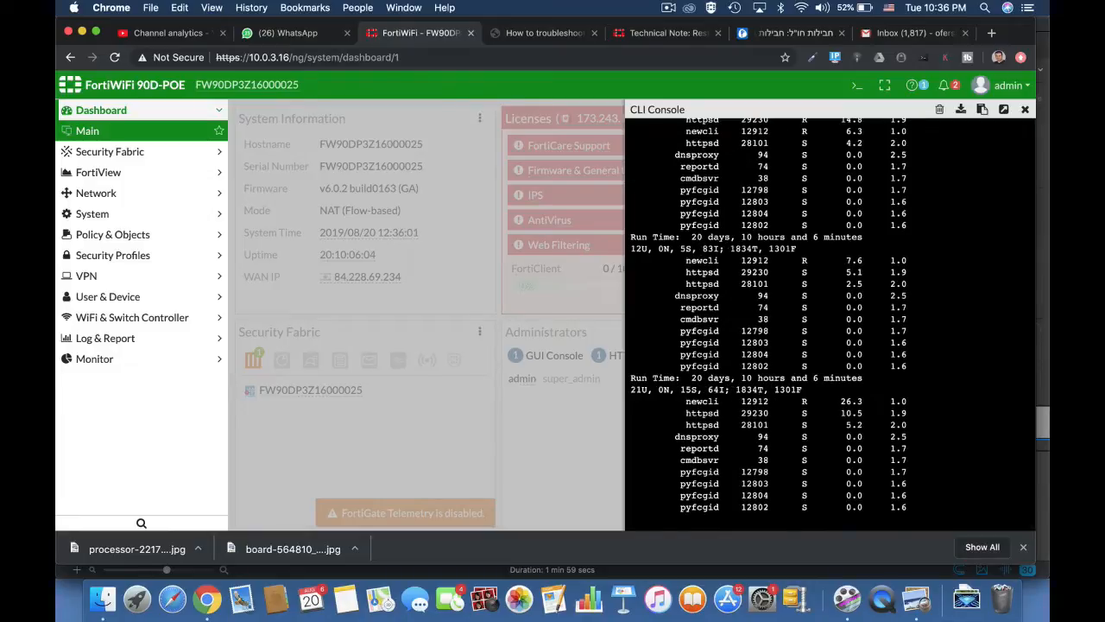
# Quit top and kill dnsproxy with 'diag sys kill 15 94'.
pyautogui.press('q')
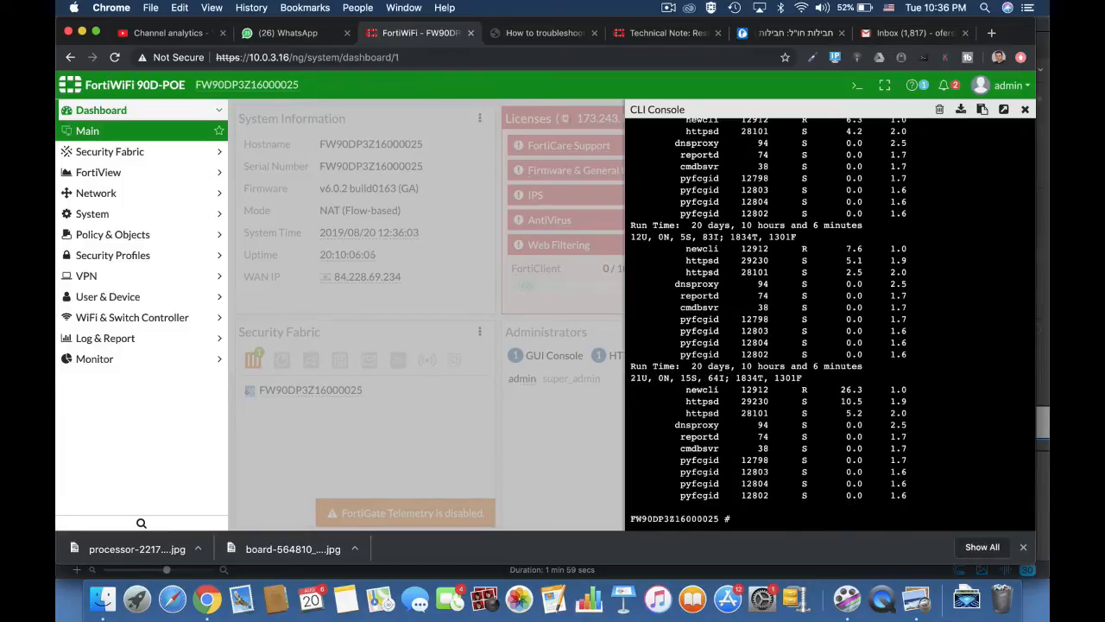
pyautogui.press('Return')
pyautogui.press('Return')
pyautogui.press('Return')
pyautogui.write('diag sy')
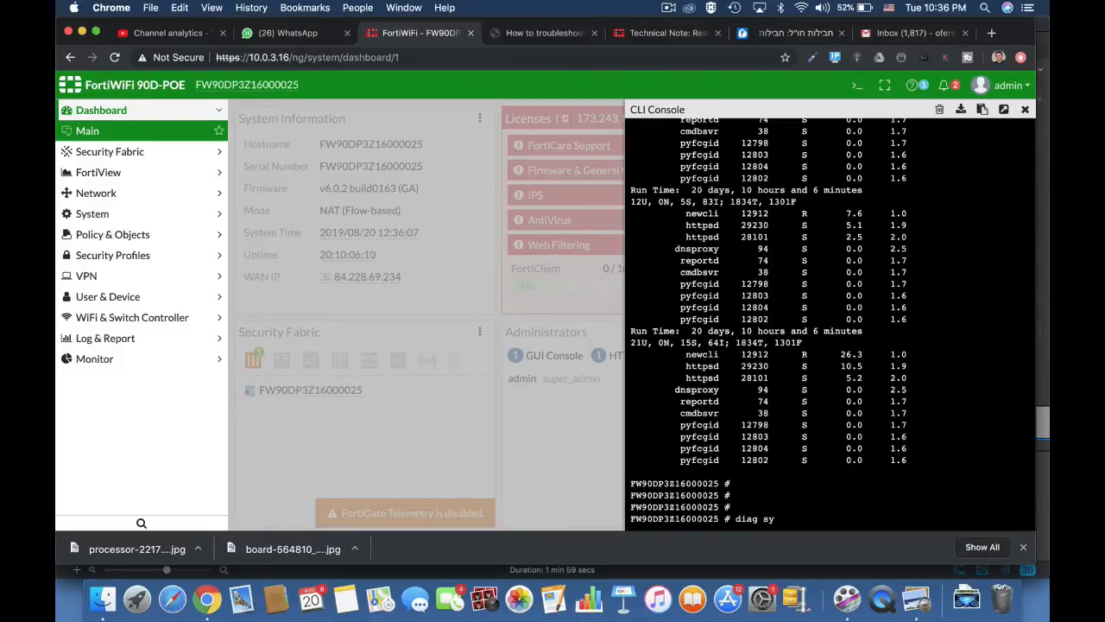
pyautogui.write('s kill')
pyautogui.write('15')
pyautogui.write('94')
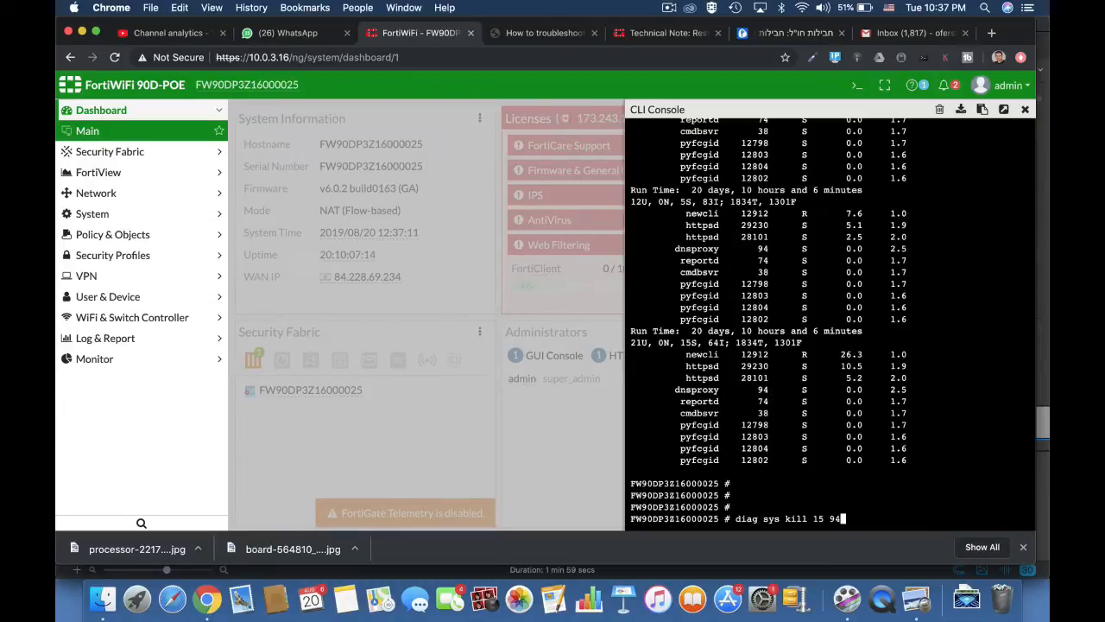
pyautogui.press('Return')
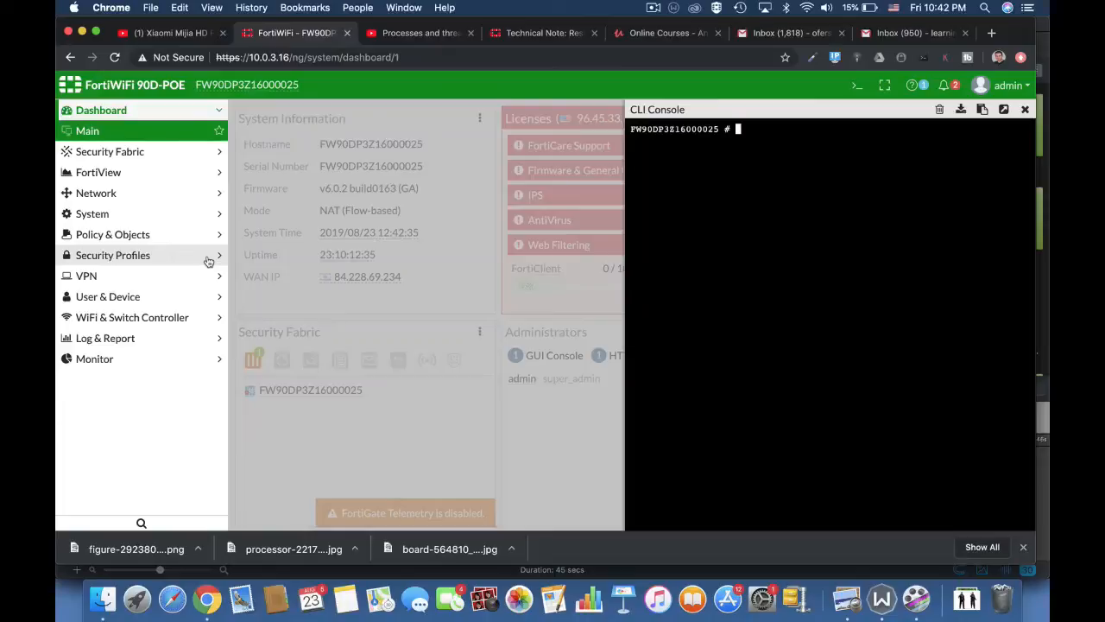
# Run 'diag sys top', re-sort the list by CPU usage, then quit.
pyautogui.write('diag sys top')
pyautogui.press('Return')
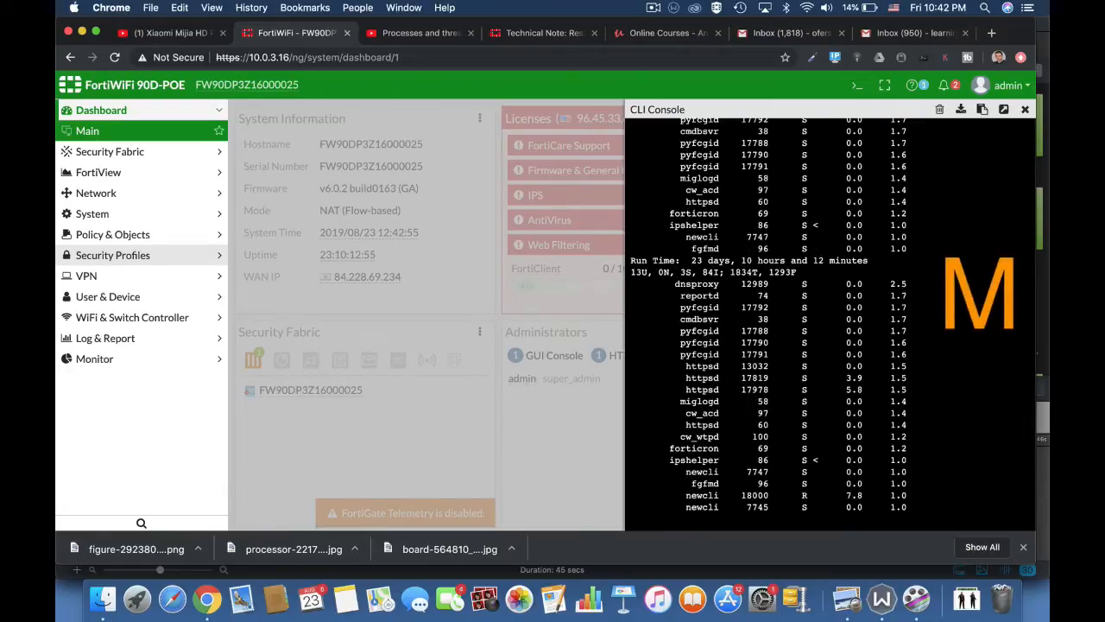
pyautogui.press('p')
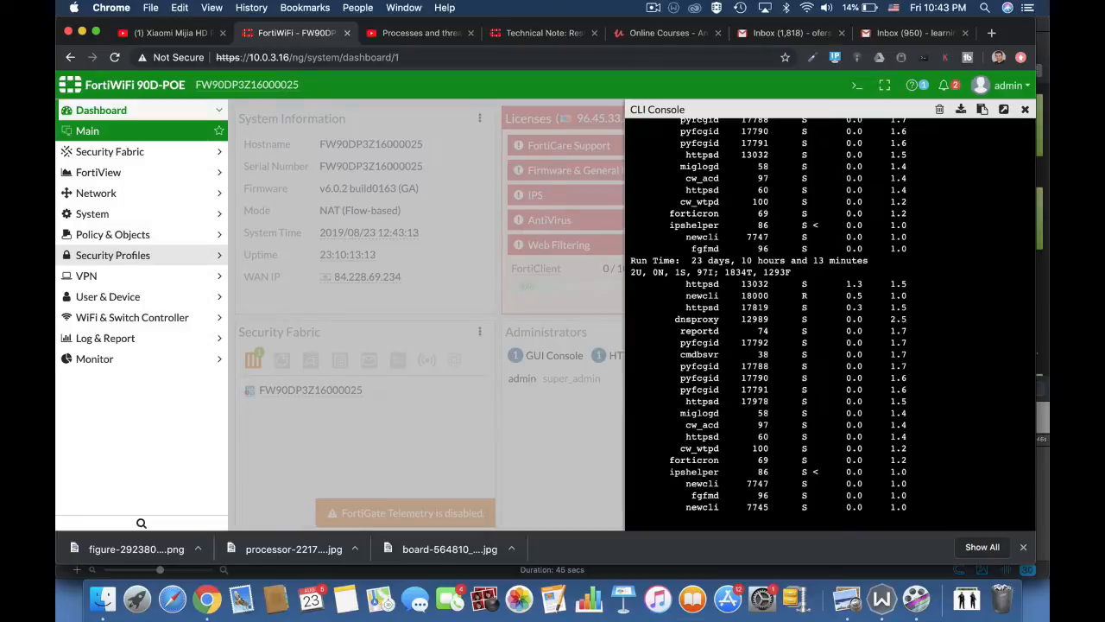
pyautogui.press('q')
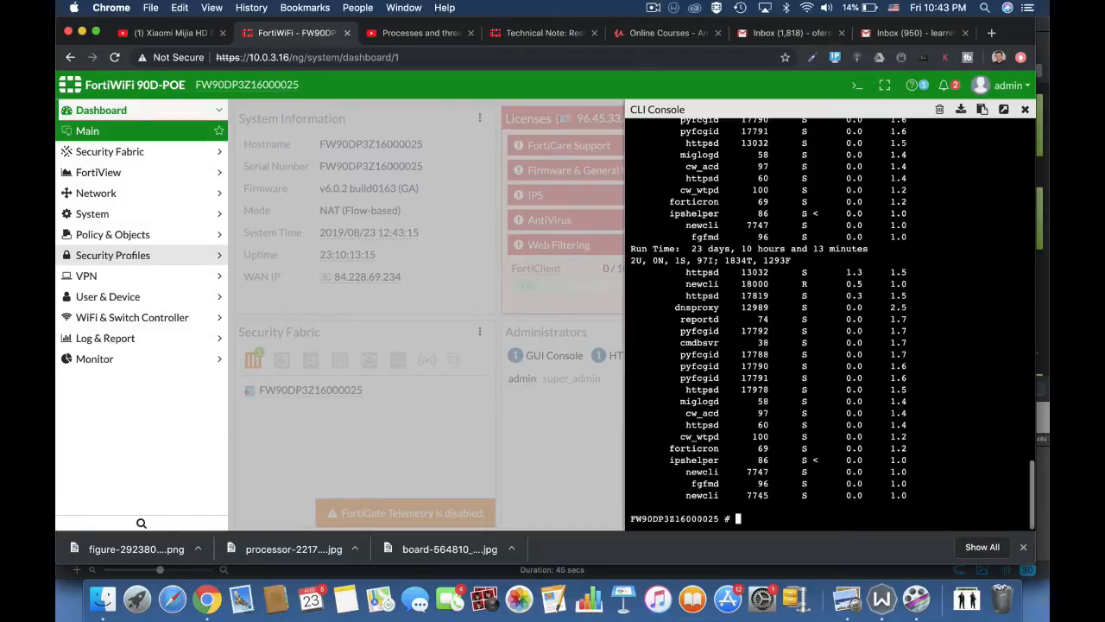
# Rerun 'diag sys top', quit it, and enter 'get sys'.
pyautogui.write('diag sys top')
pyautogui.press('Return')
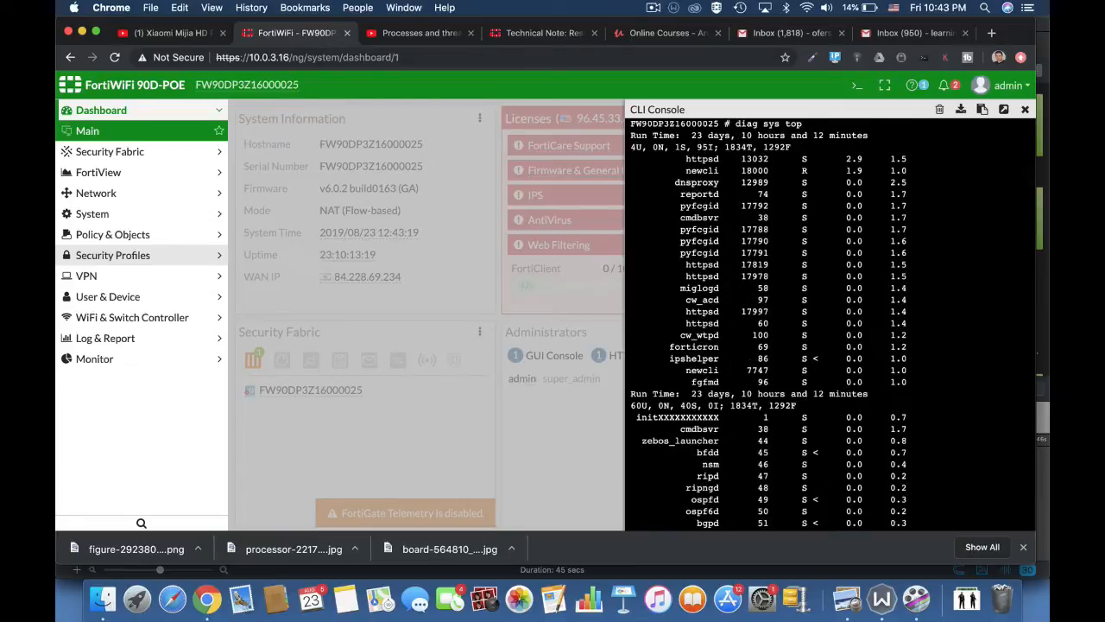
pyautogui.write('qget sys')
pyautogui.press('Return')
pyautogui.press('Return')
pyautogui.press('Return')
pyautogui.press('Return')
pyautogui.write('get sys')
# Run 'get system performance top' to display the live process list.
pyautogui.press('Tab')
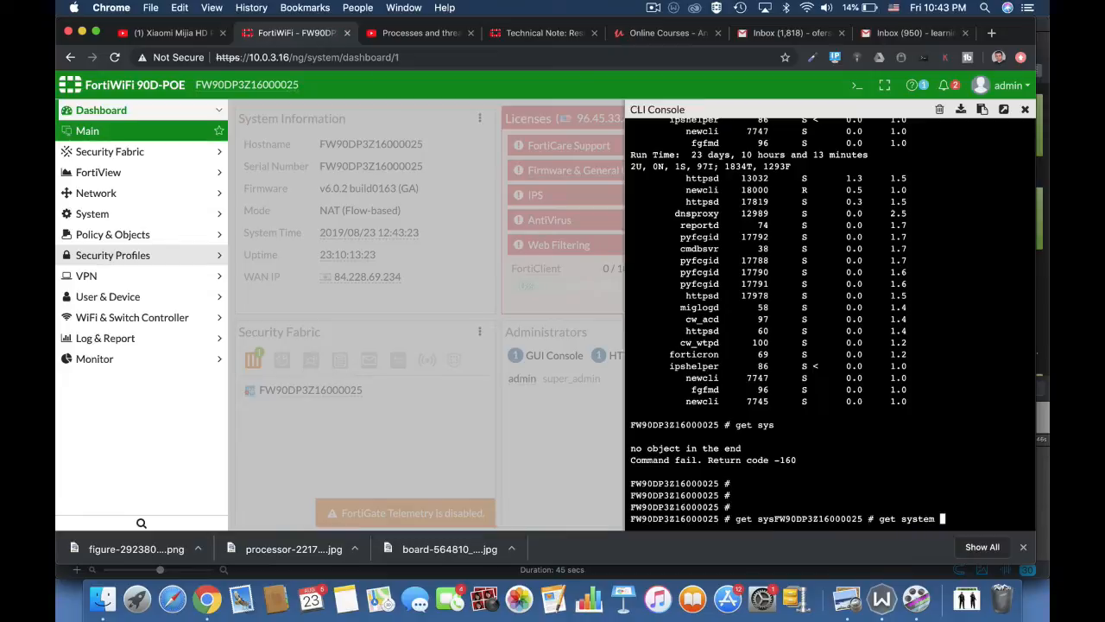
pyautogui.write('performance top')
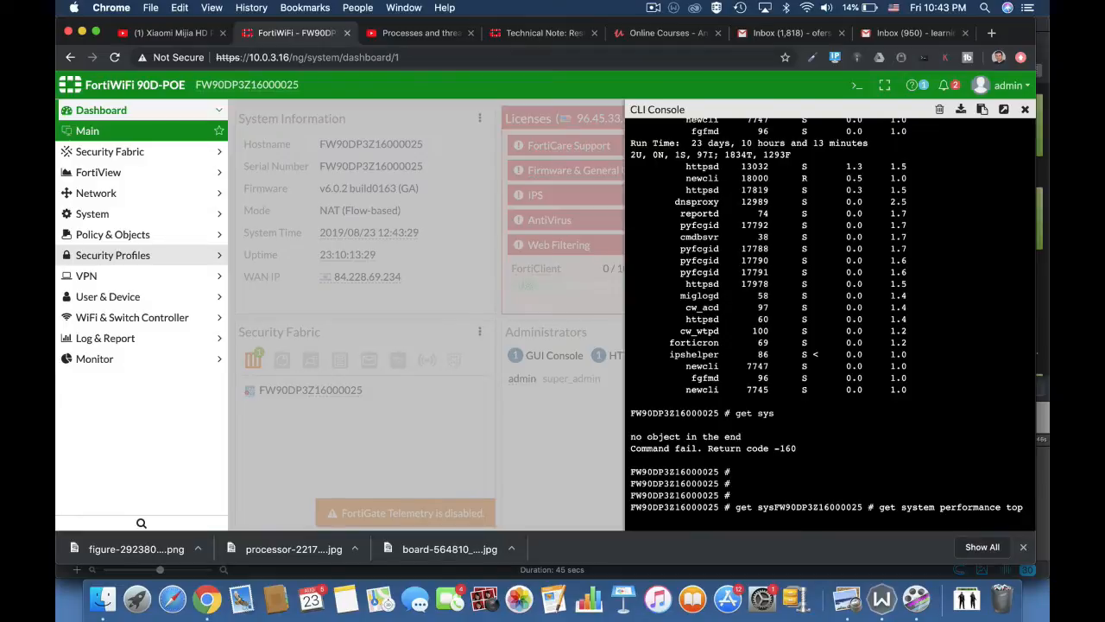
pyautogui.press('Return')
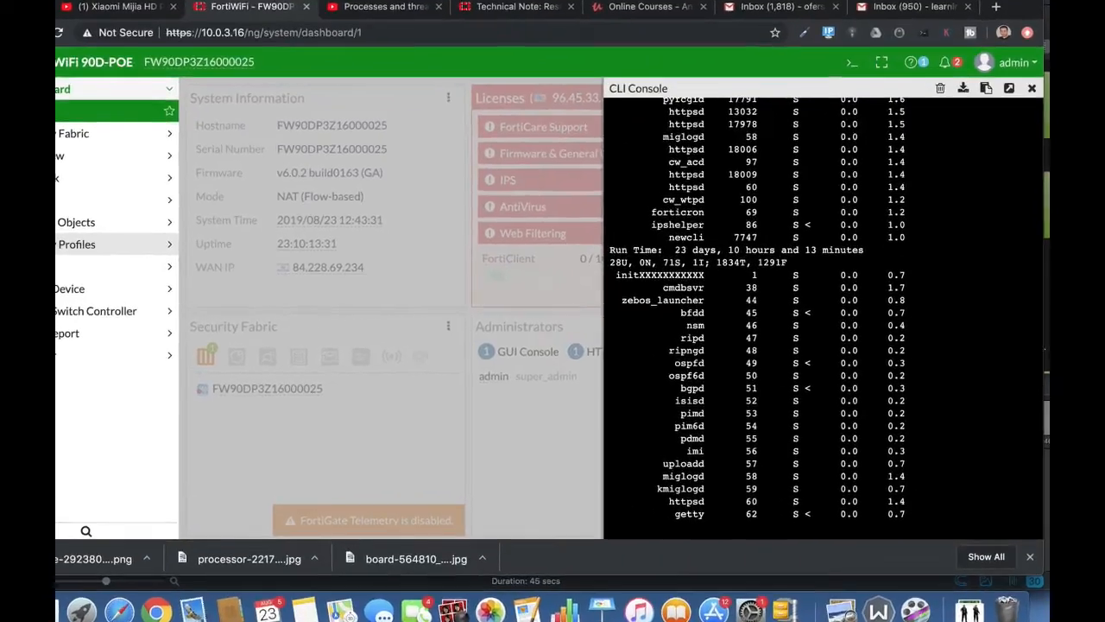
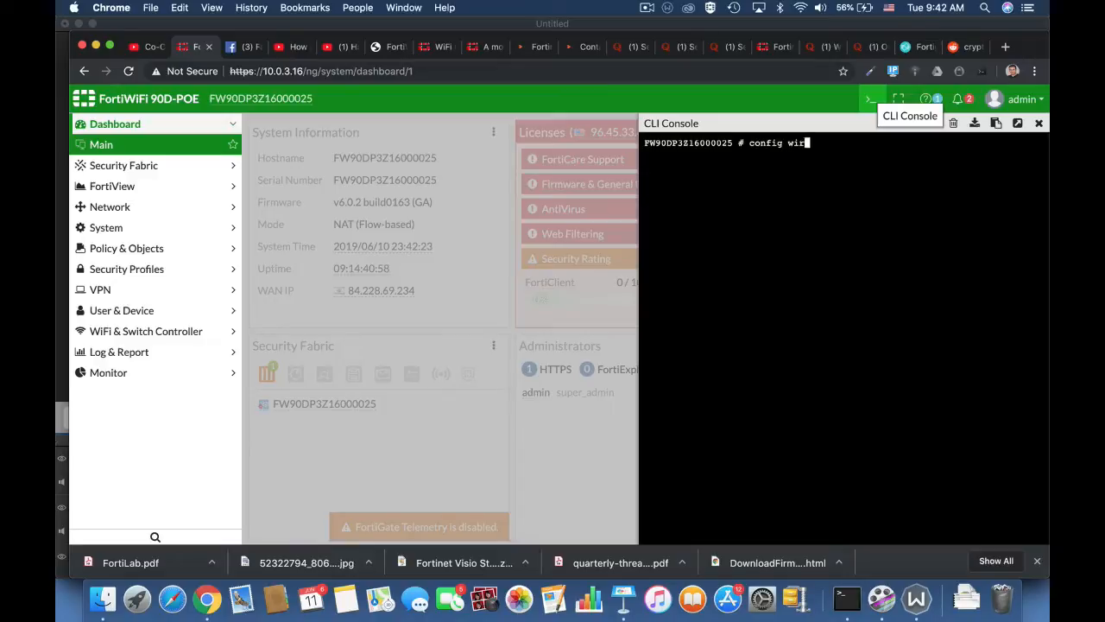
# Enter the radio-1 settings of the 11n-only wireless-controller WTP profile.
pyautogui.press('Tab')
pyautogui.write('wtp')
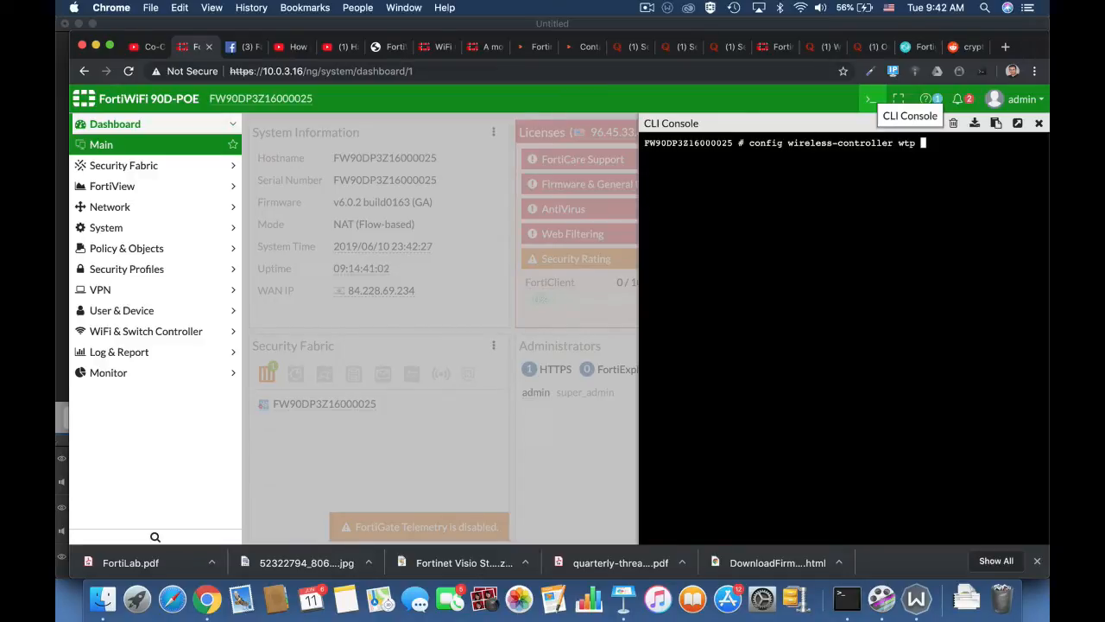
pyautogui.write('-profile')
pyautogui.press('Return')
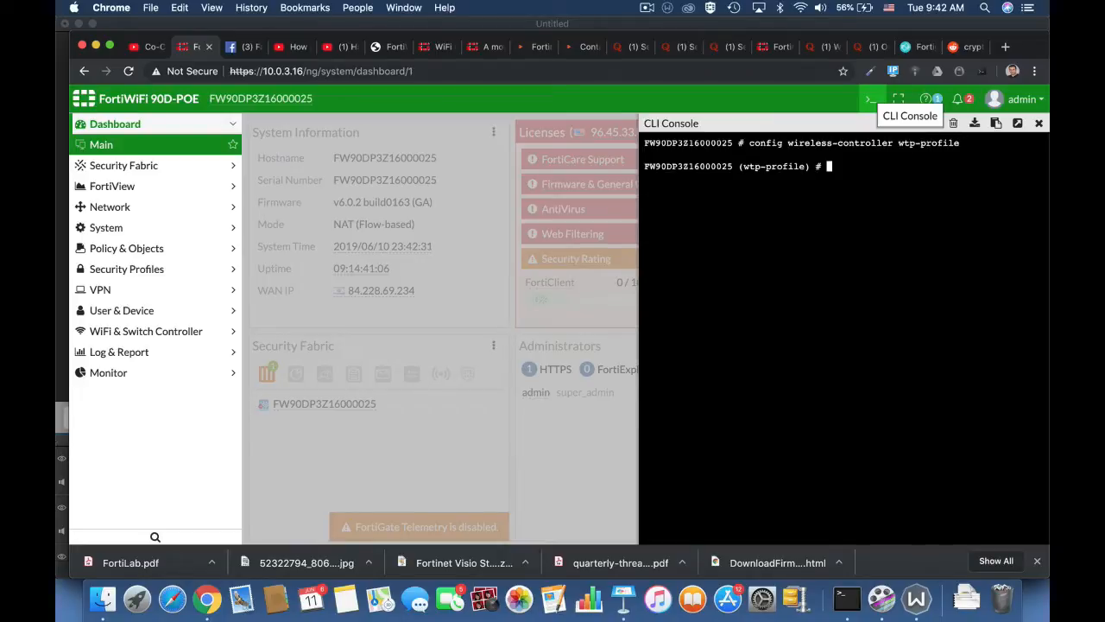
pyautogui.write('edit 11n-only')
pyautogui.press('Return')
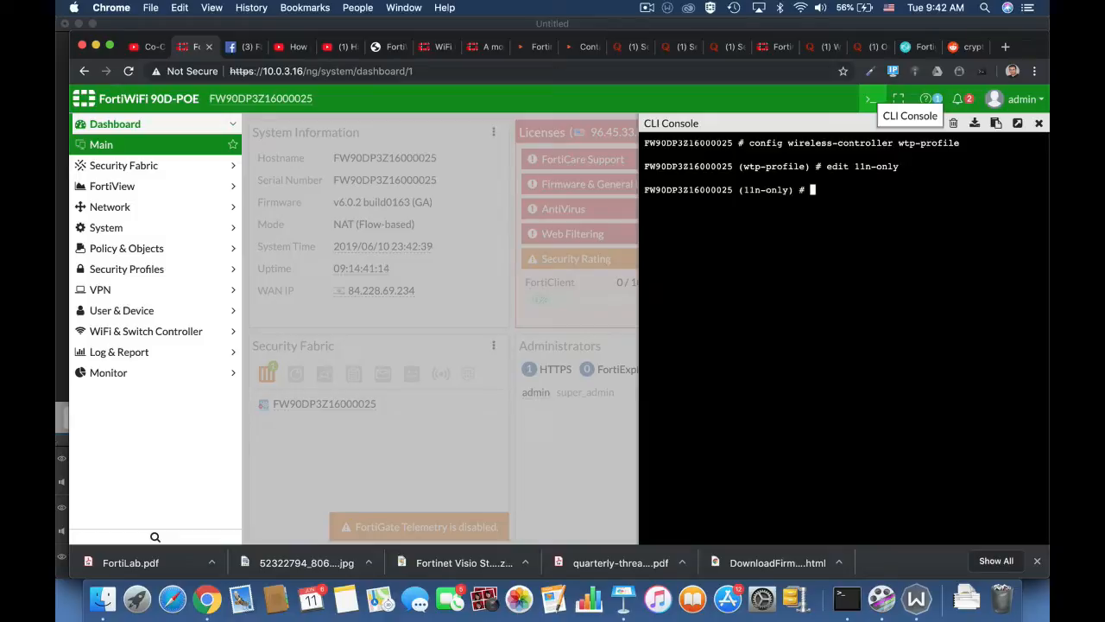
pyautogui.write('config radio-1')
pyautogui.press('Return')
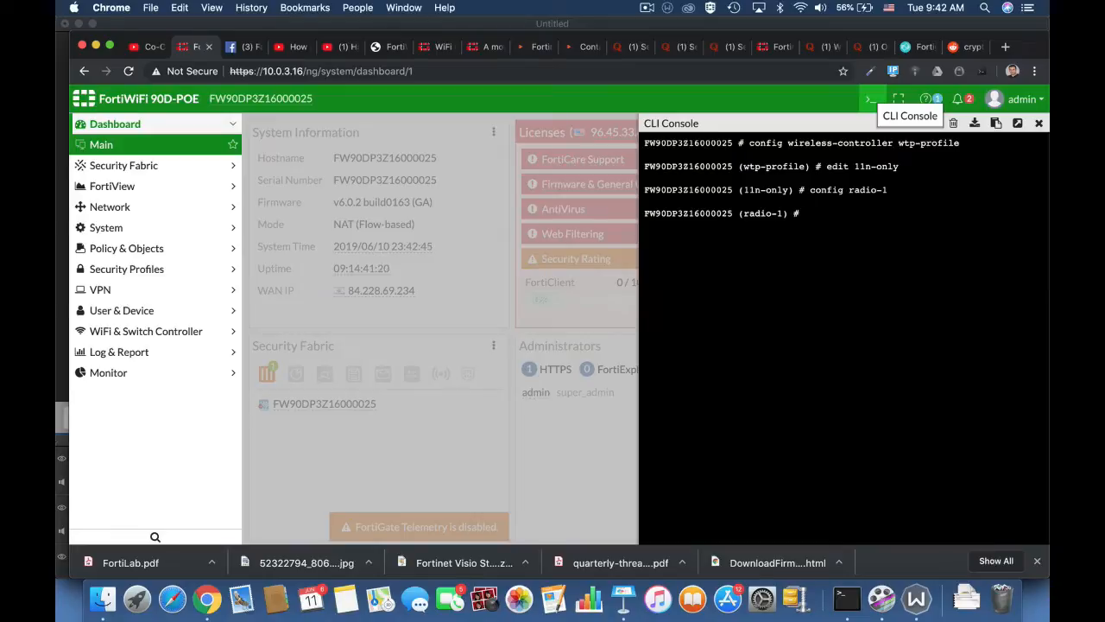
# Enable ap-handoff on radio-1, return to the profile, and begin typing set handoff-rssi.
pyautogui.write('set ap-handoff enable')
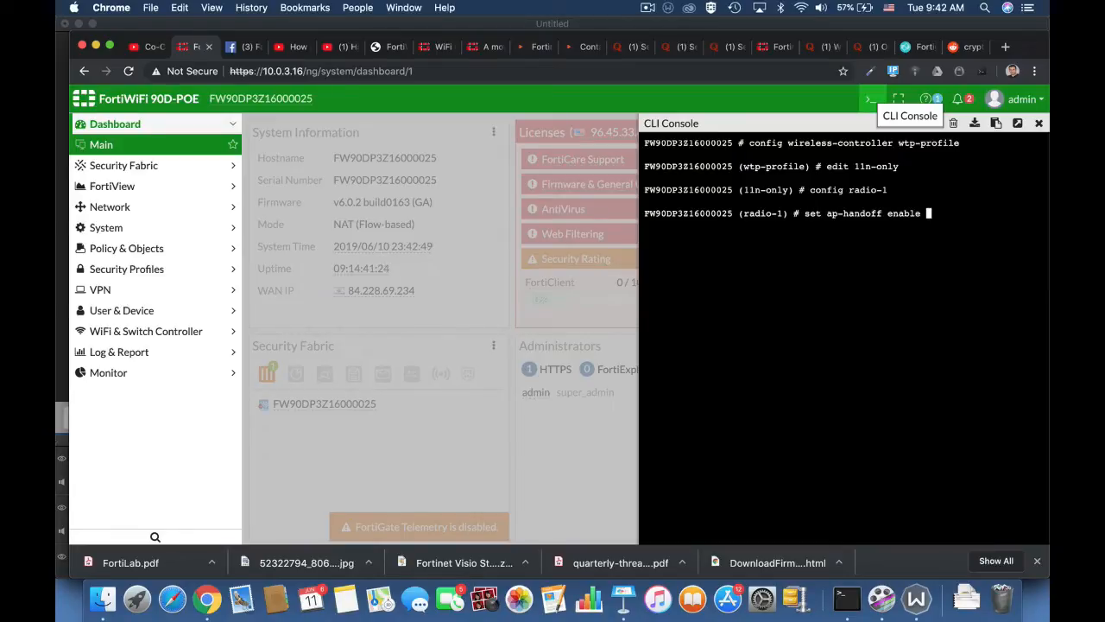
pyautogui.press('Return')
pyautogui.write('end')
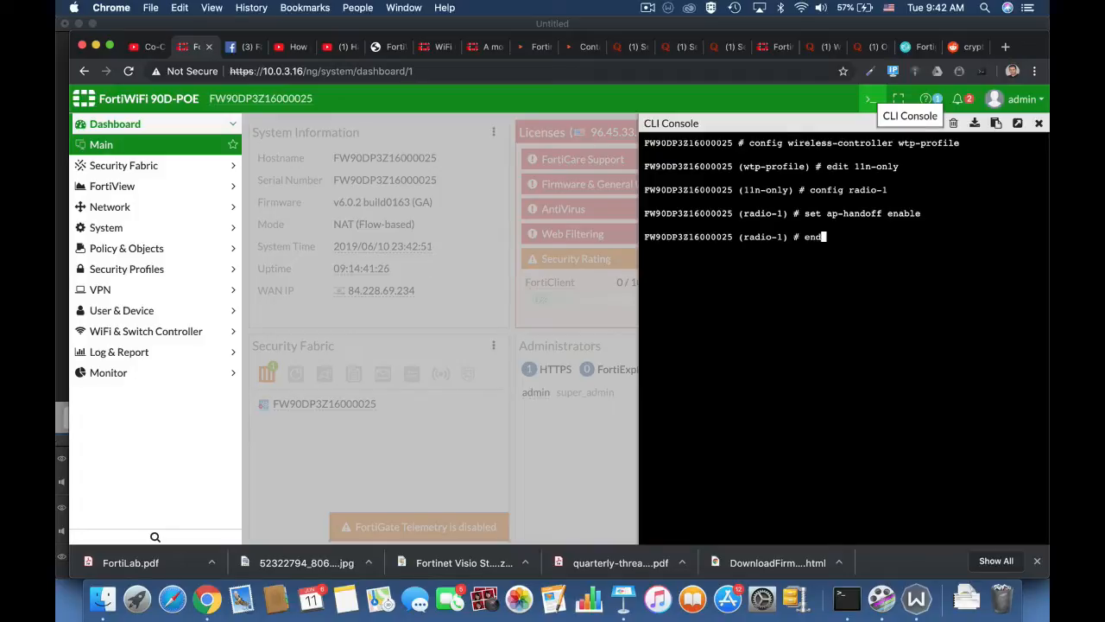
pyautogui.press('Return')
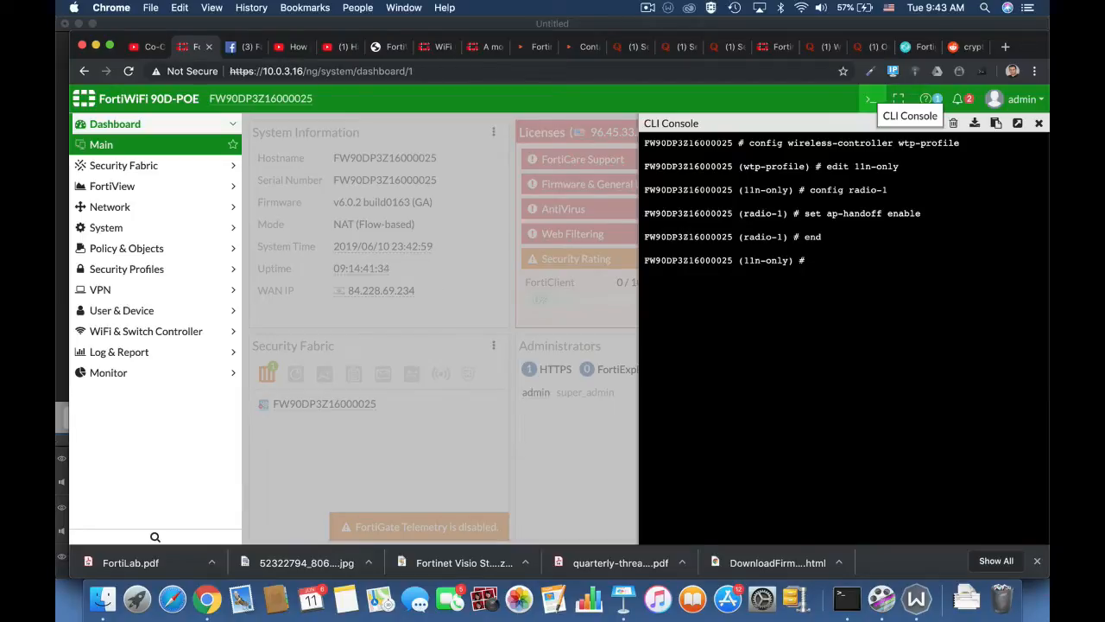
pyautogui.write('set')
pyautogui.write(' handoff-rssi')
# Set handoff-sta-thresh to 15, then enter set handoff-rssi 30 on the 11n-only profile.
pyautogui.press('BackSpace')
pyautogui.press('BackSpace')
pyautogui.press('BackSpace')
pyautogui.press('BackSpace')
pyautogui.press('BackSpace')
pyautogui.press('BackSpace')
pyautogui.press('BackSpace')
pyautogui.press('BackSpace')
pyautogui.press('BackSpace')
pyautogui.press('BackSpace')
pyautogui.press('BackSpace')
pyautogui.press('BackSpace')
pyautogui.write('handoff-sta-thresh')
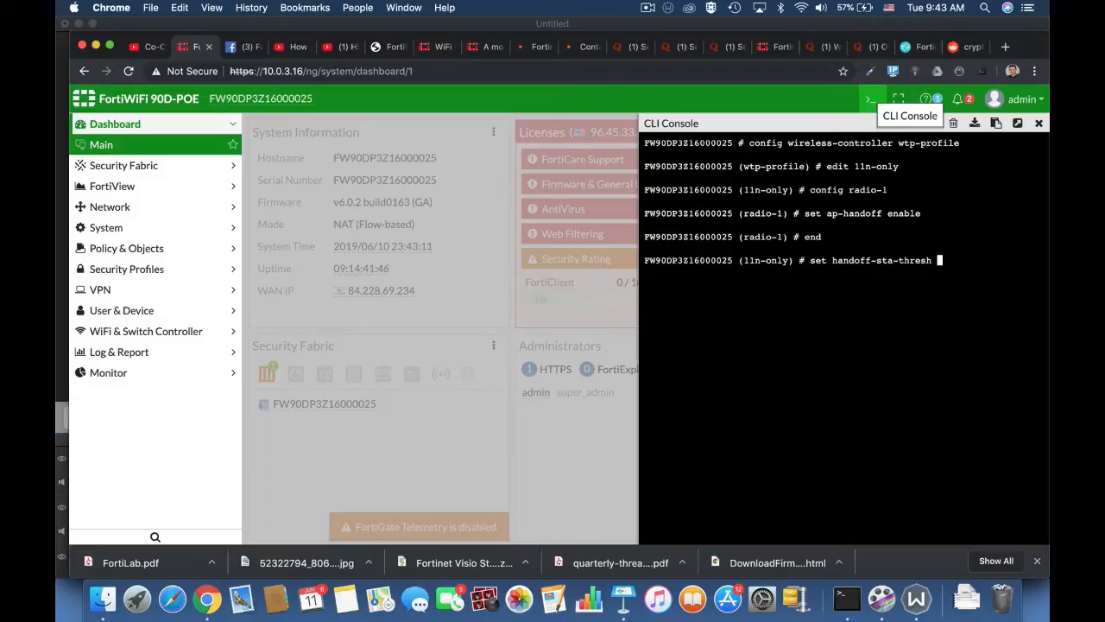
pyautogui.write(' 15')
pyautogui.press('Return')
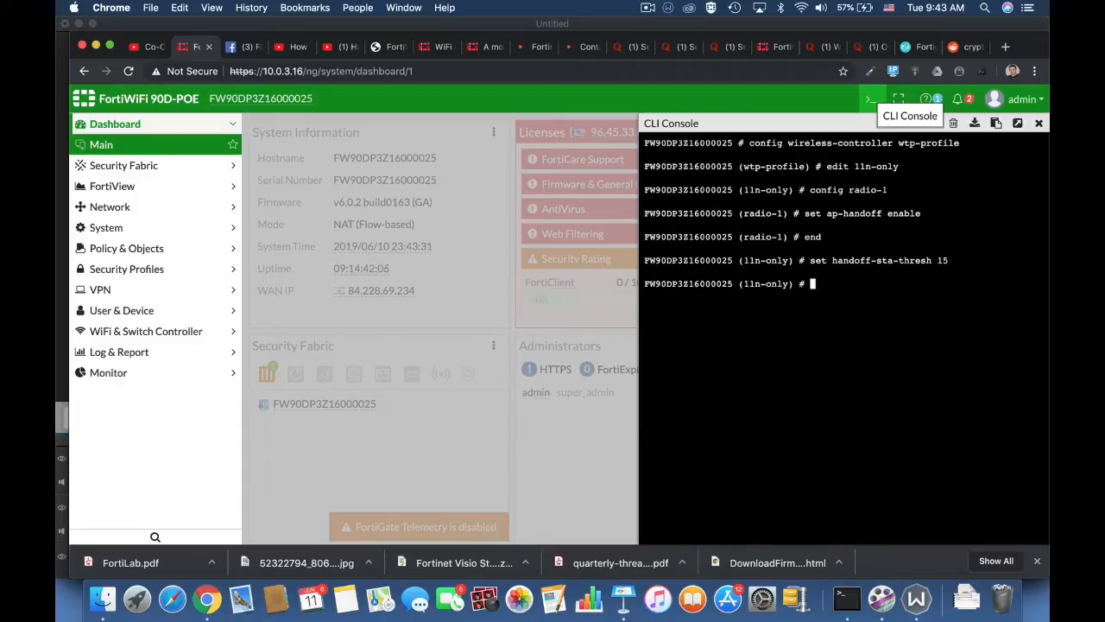
pyautogui.write('set handoff-rssi30')
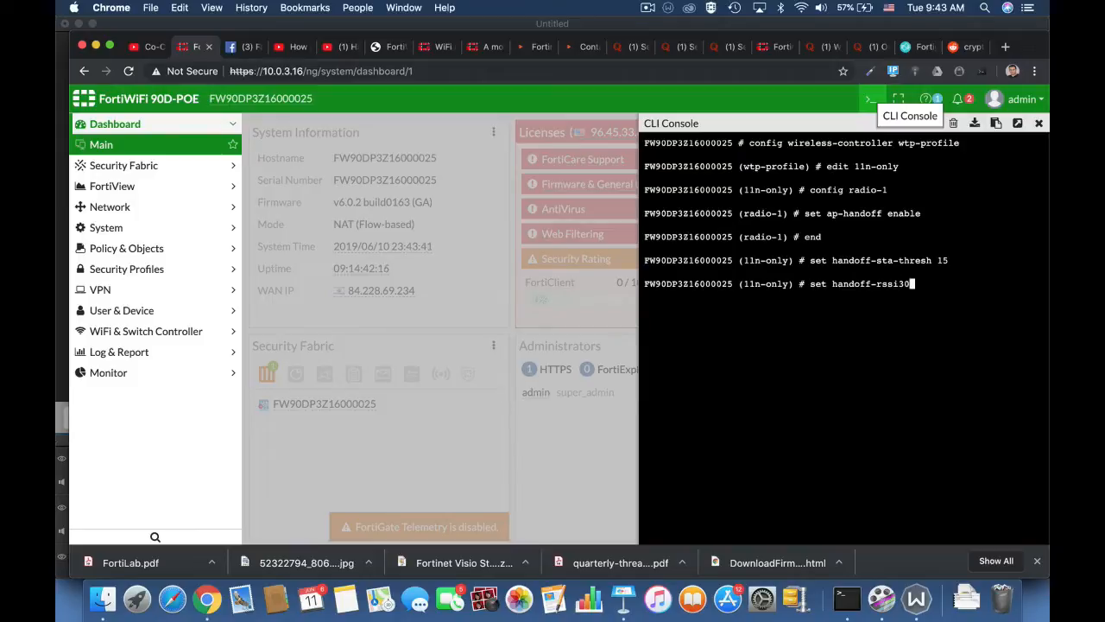
pyautogui.press('BackSpace')
pyautogui.press('BackSpace')
pyautogui.write('30')
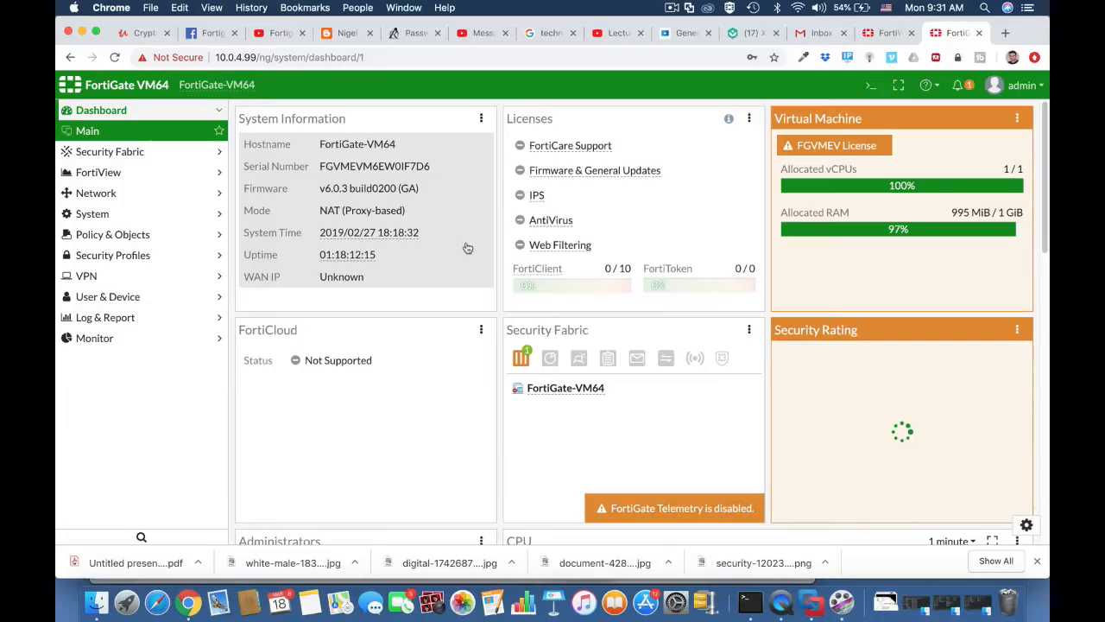
# Start a new device group under Custom Devices & Groups named 'technicians BYOD'.
pyautogui.click(116, 300)
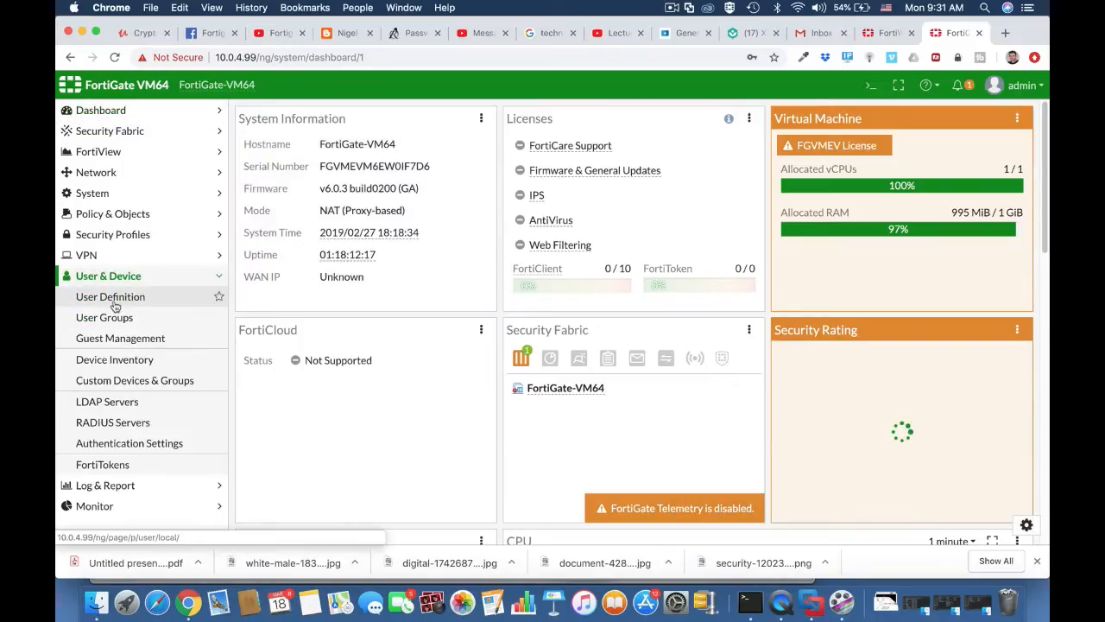
pyautogui.click(116, 382)
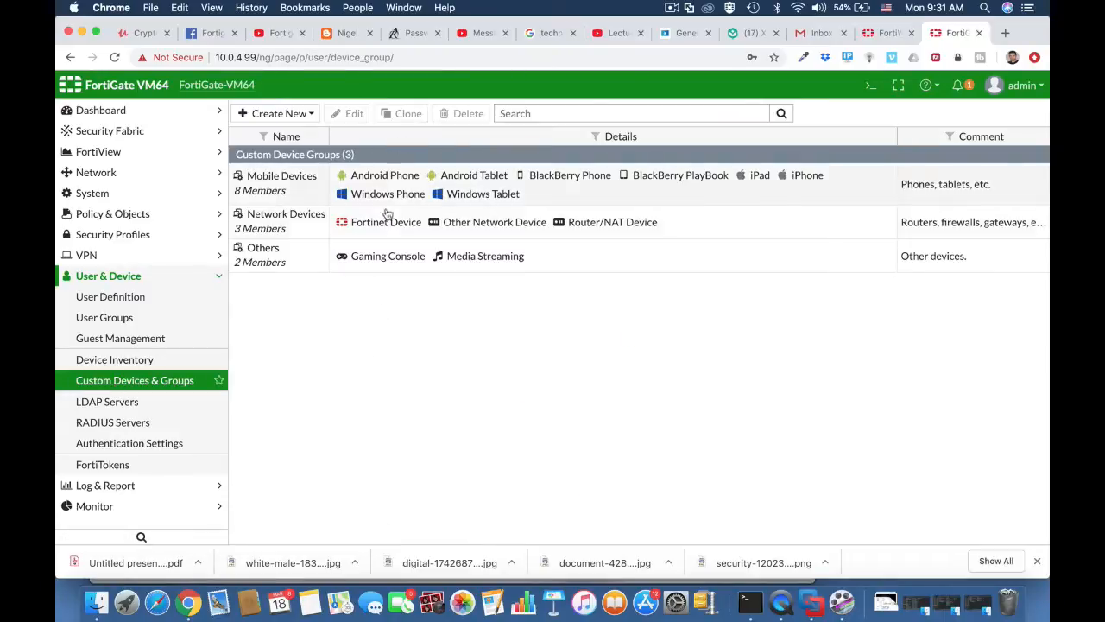
pyautogui.click(285, 114)
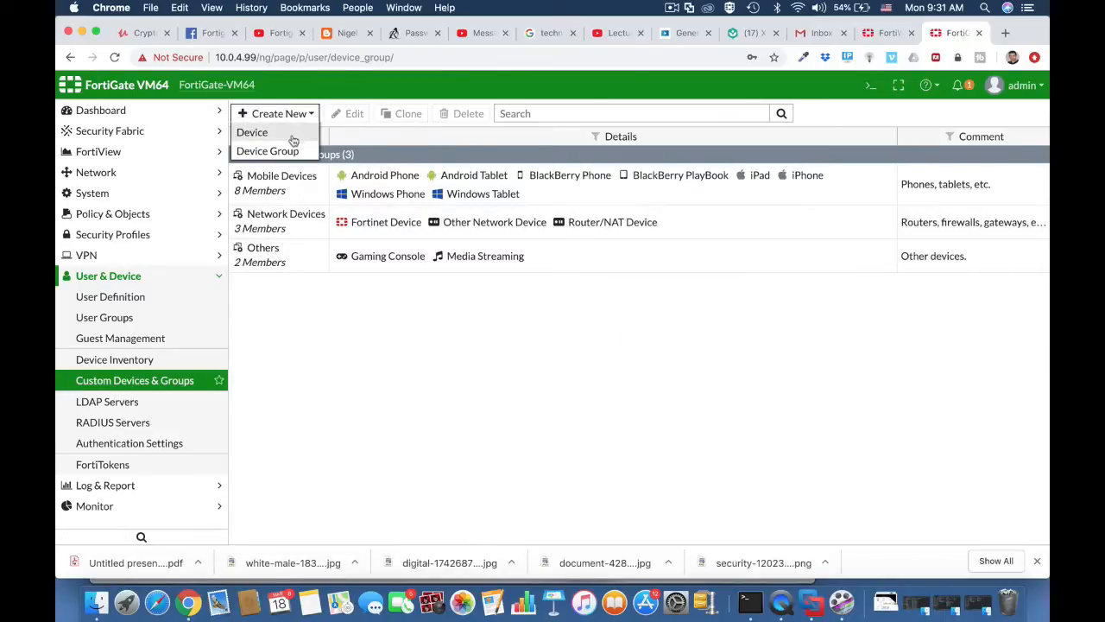
pyautogui.click(277, 151)
pyautogui.click(317, 142)
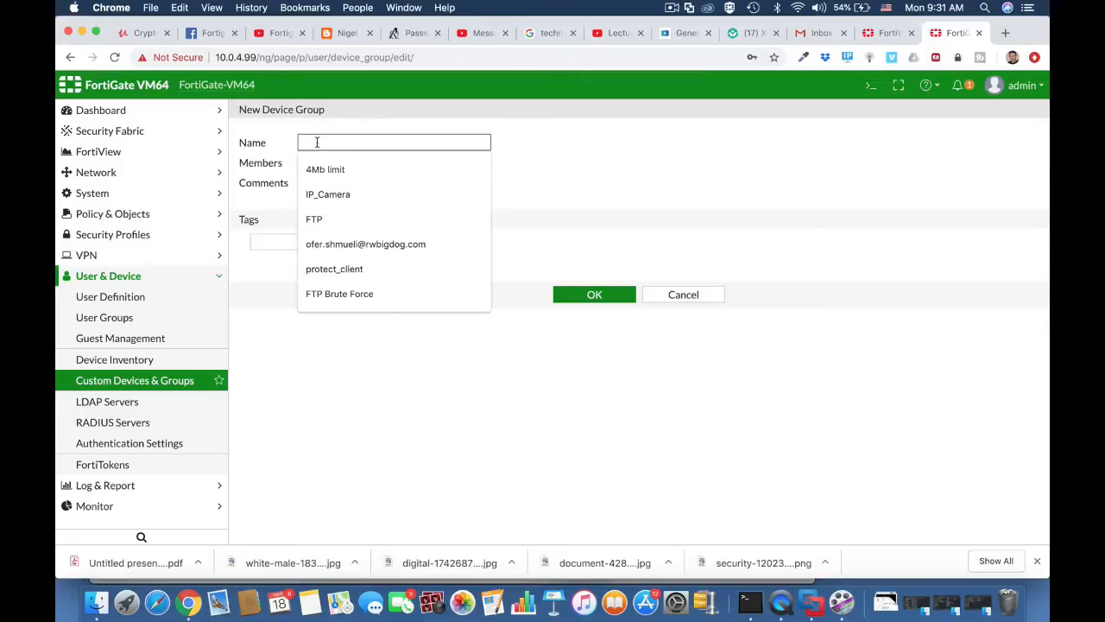
pyautogui.write('technic')
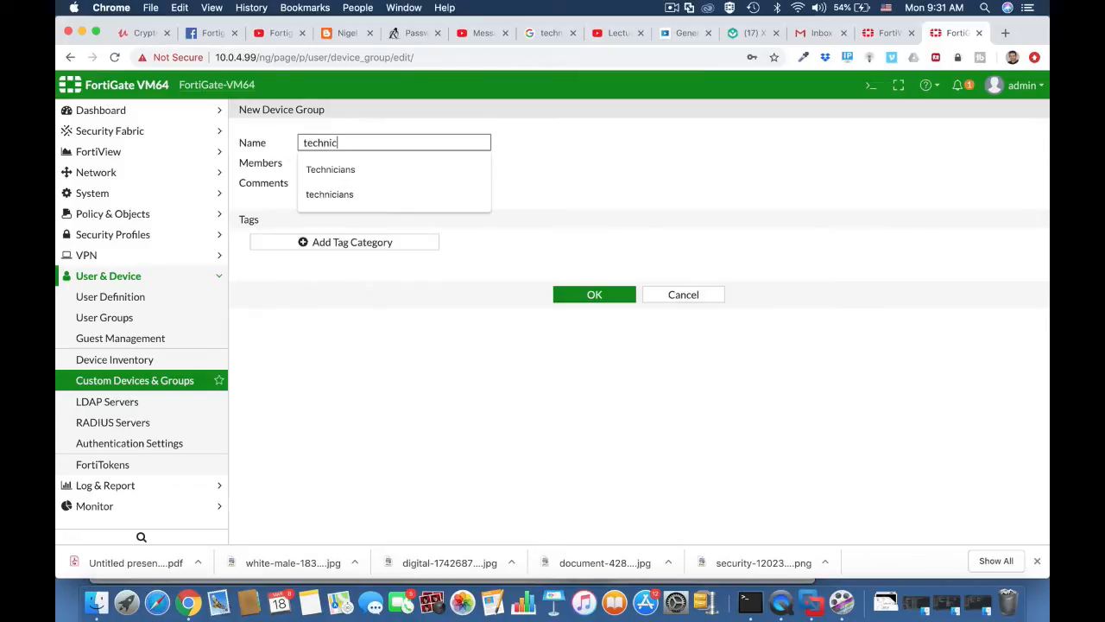
pyautogui.write('ians ')
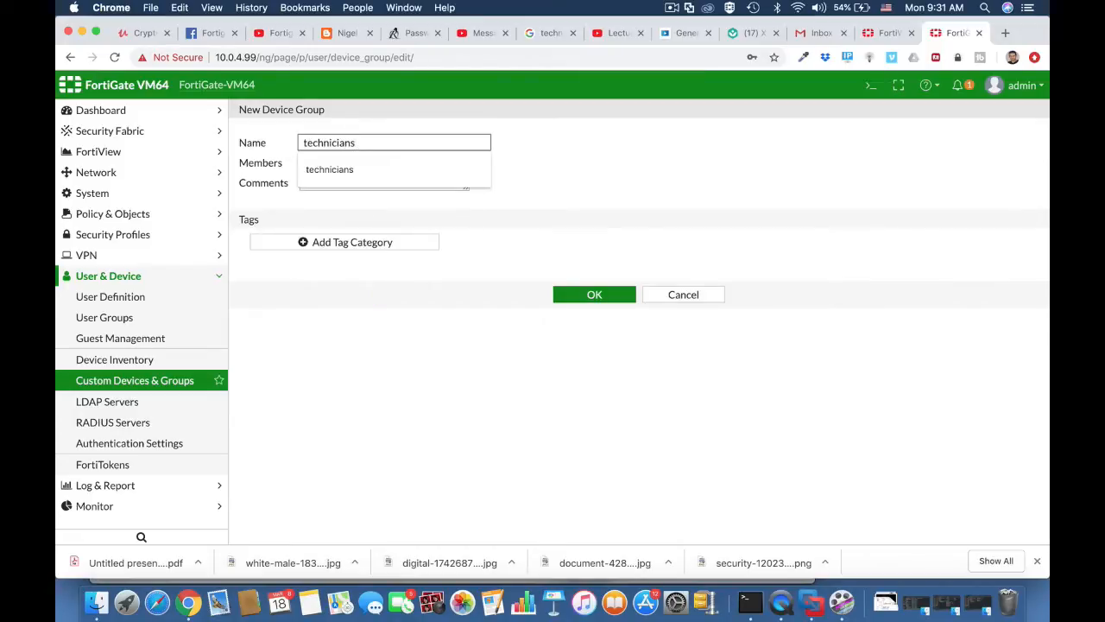
pyautogui.write('BYOD')
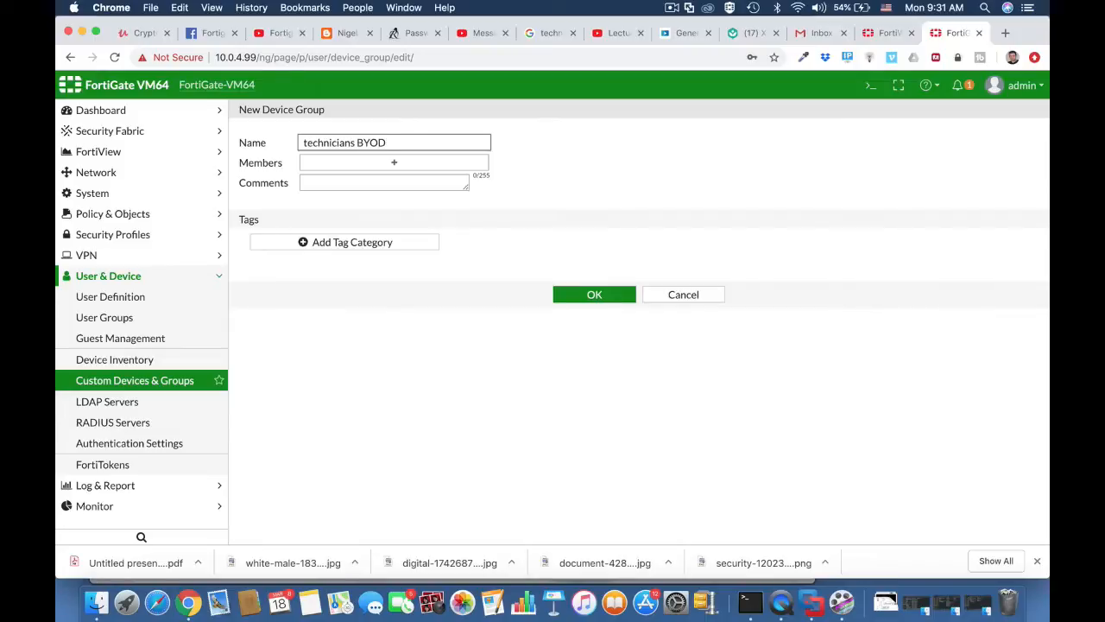
# Add Android Phone, Android Tablet and iOS Device as members and save the group.
pyautogui.click(328, 160)
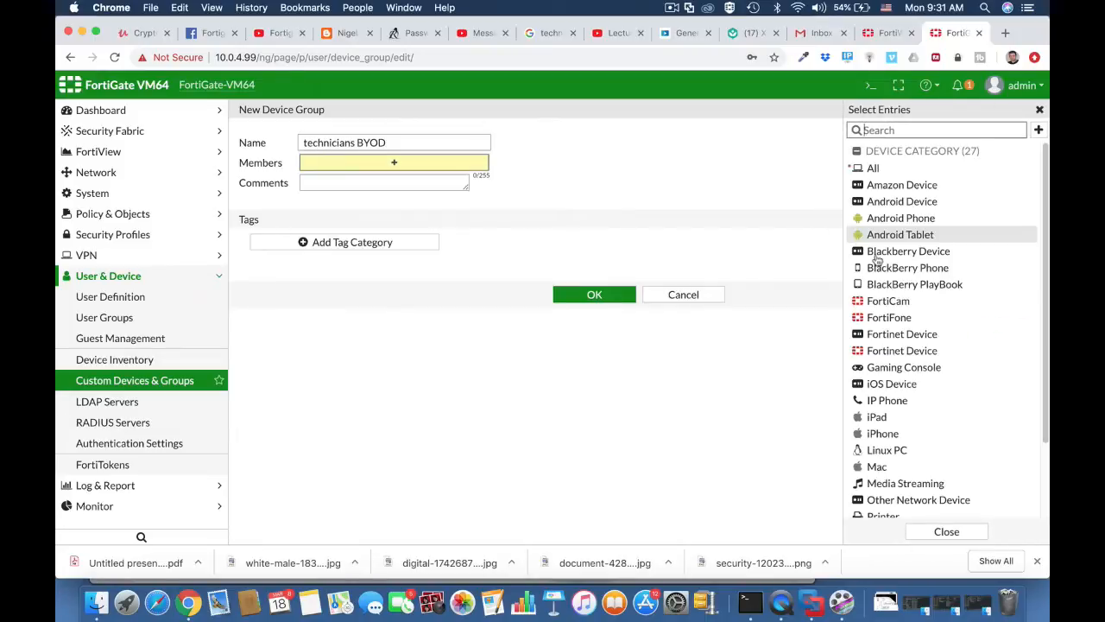
pyautogui.click(889, 387)
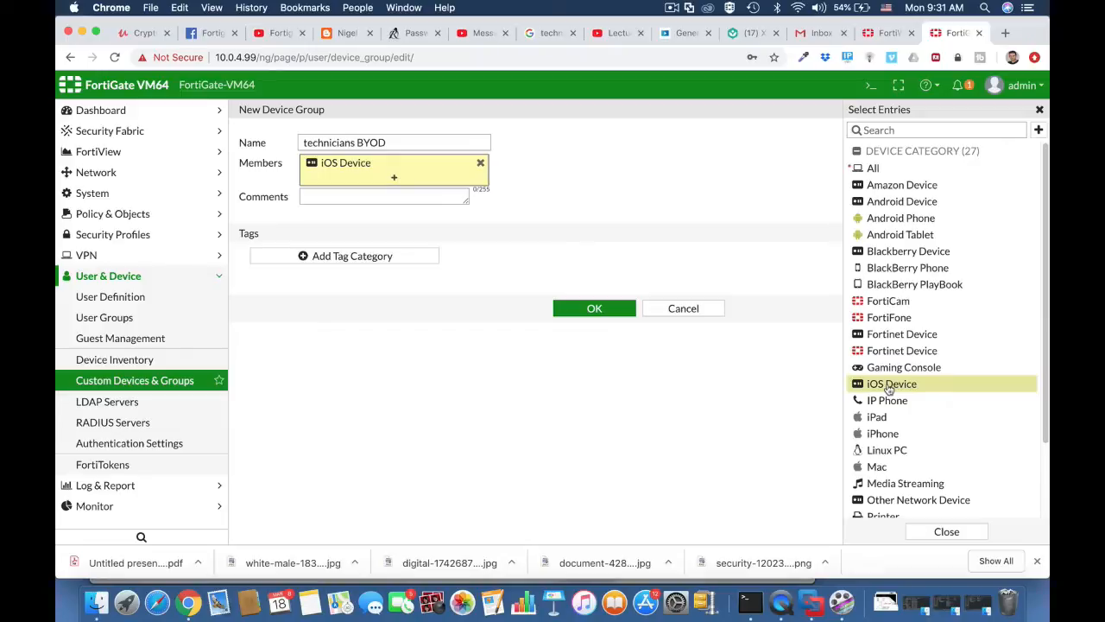
pyautogui.click(877, 203)
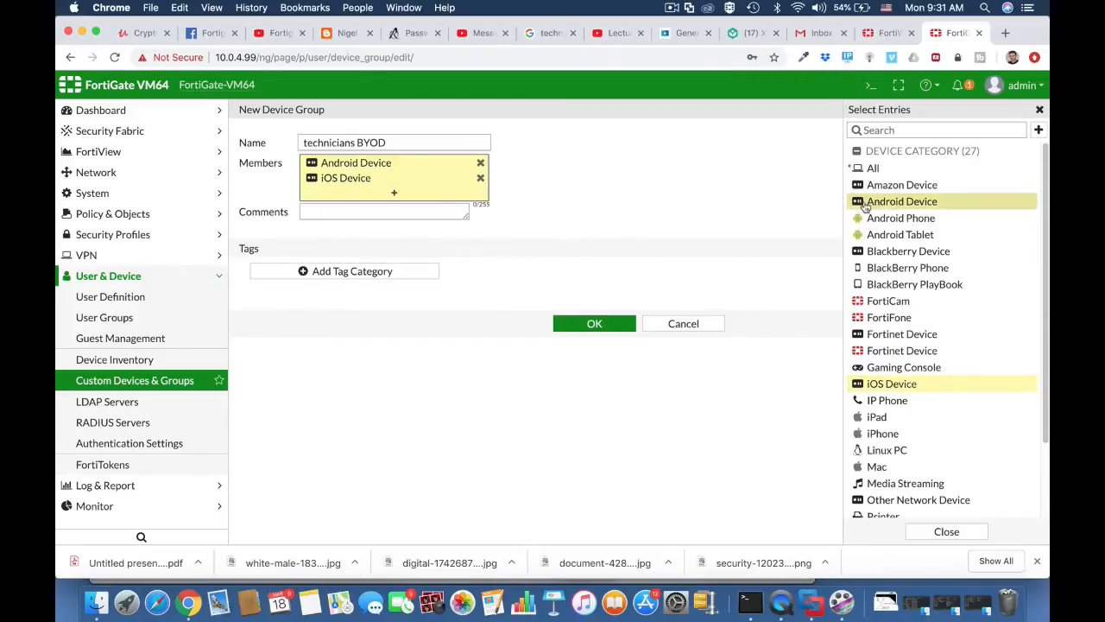
pyautogui.click(481, 163)
pyautogui.click(903, 221)
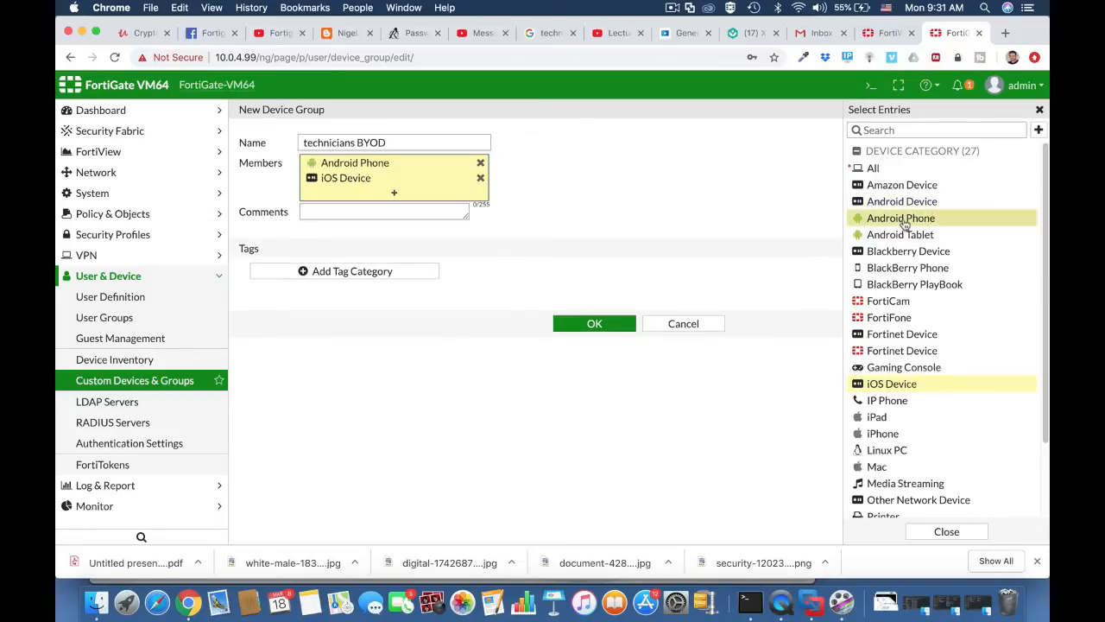
pyautogui.click(900, 236)
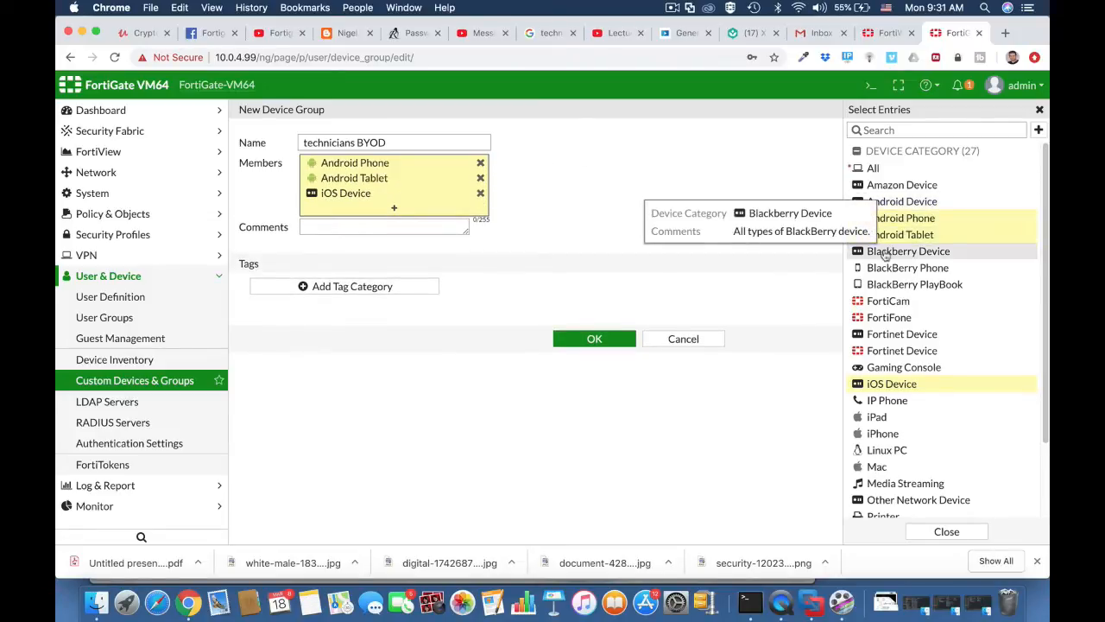
pyautogui.click(370, 228)
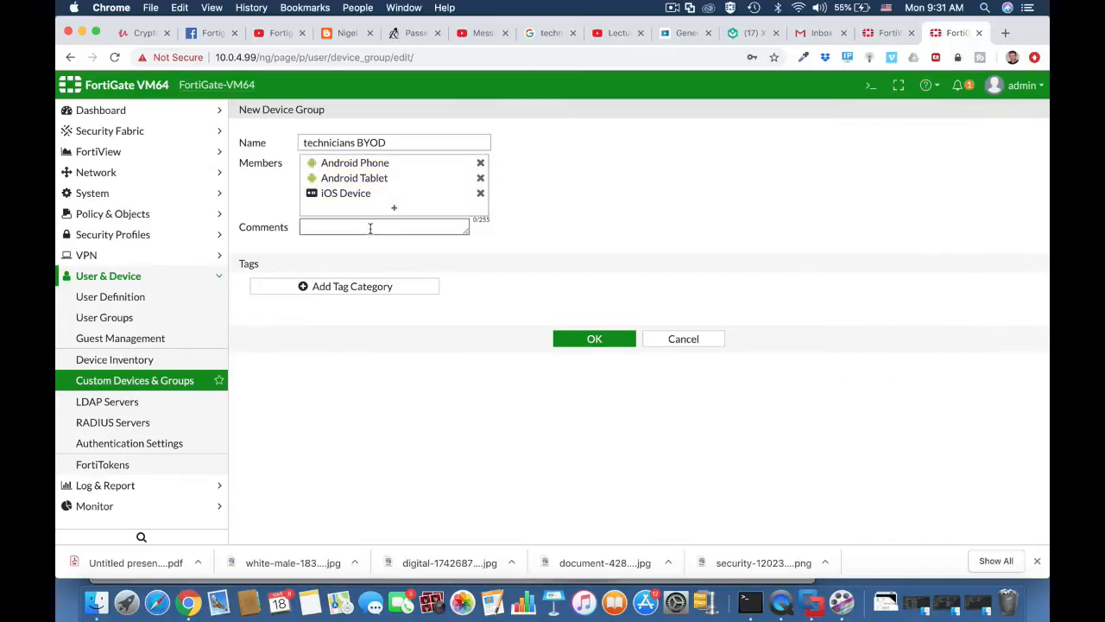
pyautogui.click(595, 340)
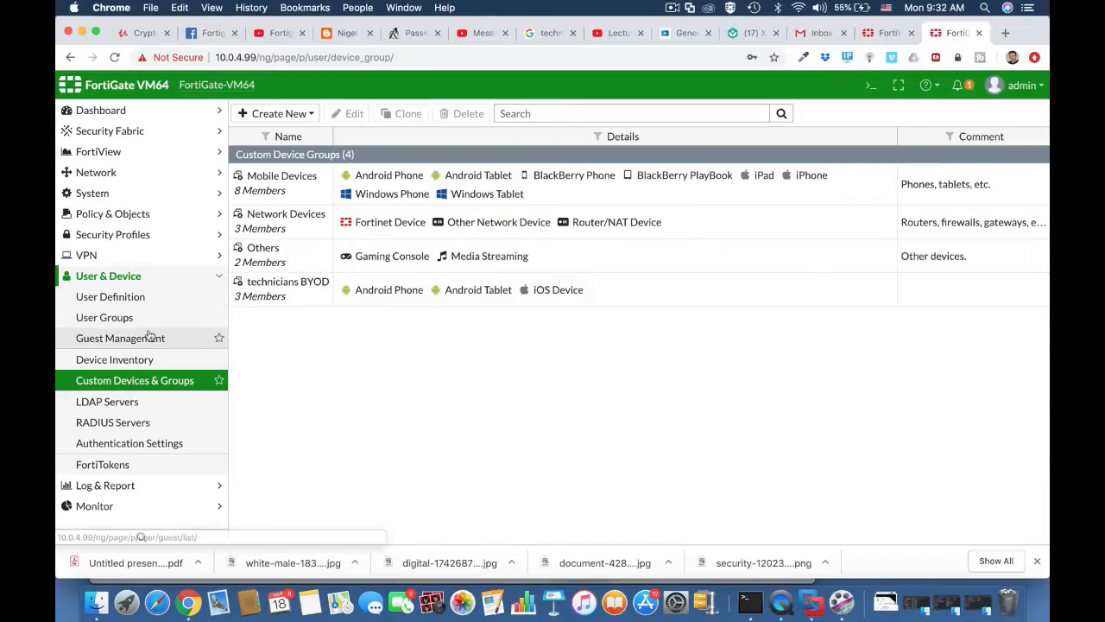
pyautogui.click(138, 300)
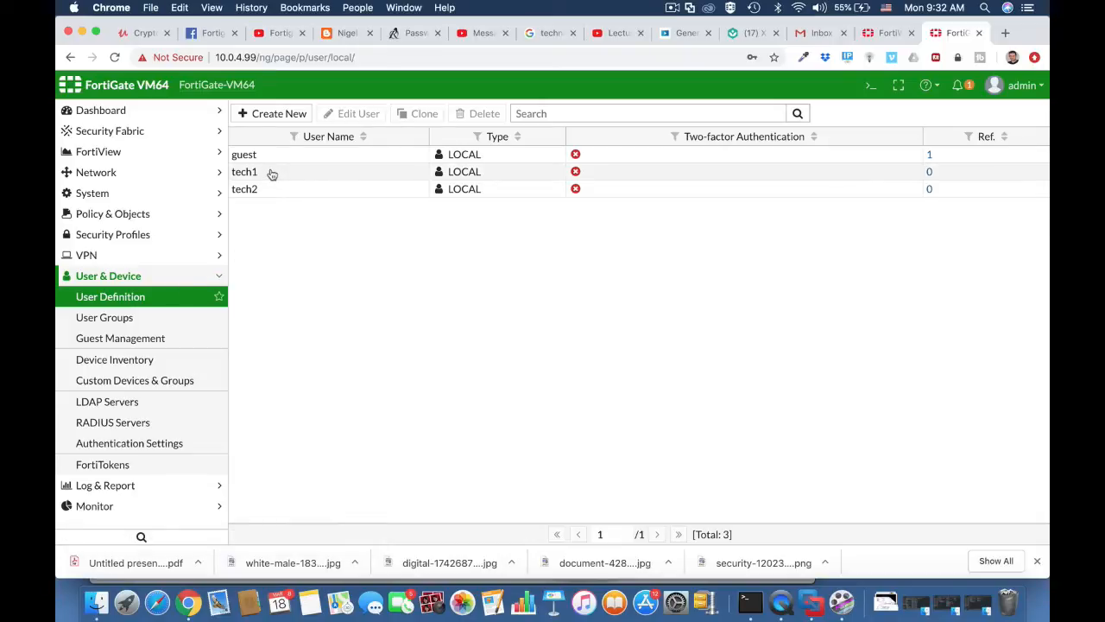
# Create Firewall user group 'technicians' with members tech1 and tech2.
pyautogui.click(148, 319)
pyautogui.click(279, 113)
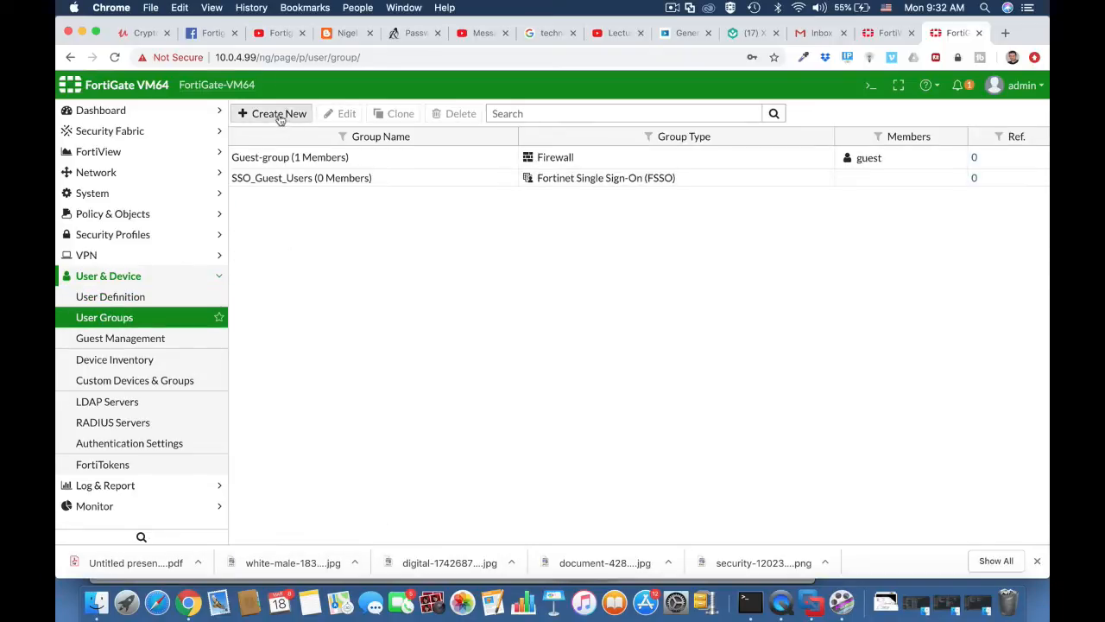
pyautogui.click(321, 143)
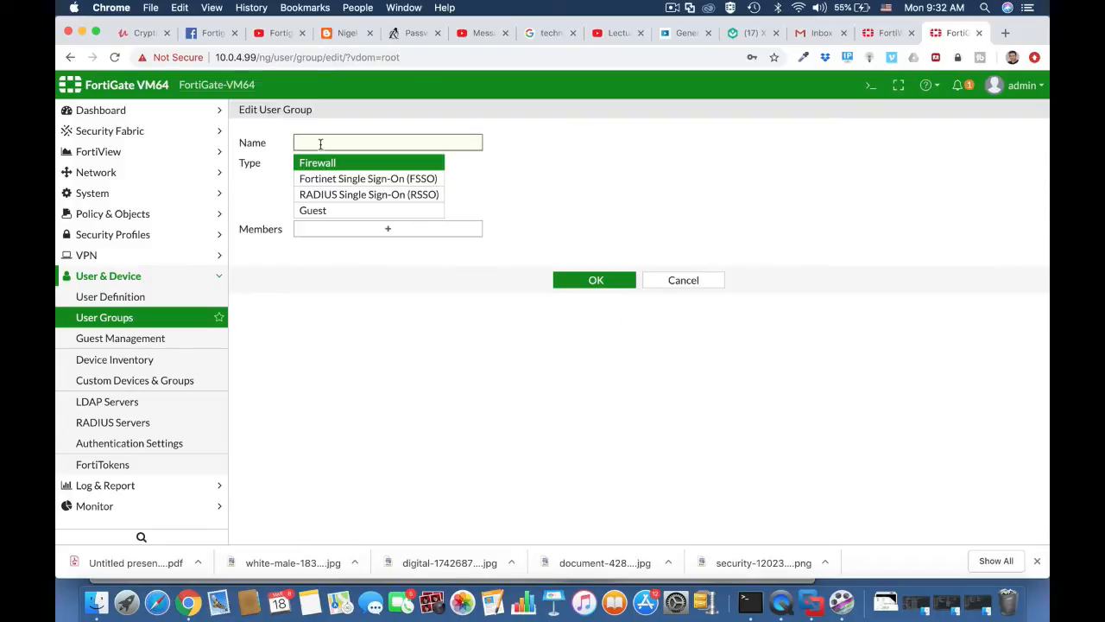
pyautogui.write('technicians')
pyautogui.click(344, 164)
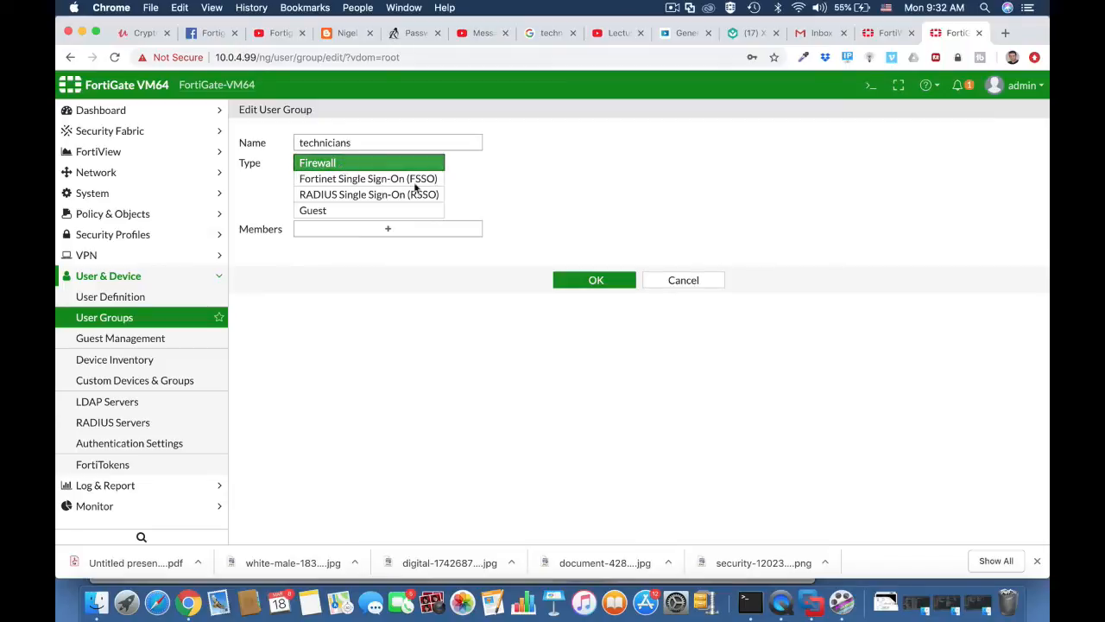
pyautogui.click(461, 234)
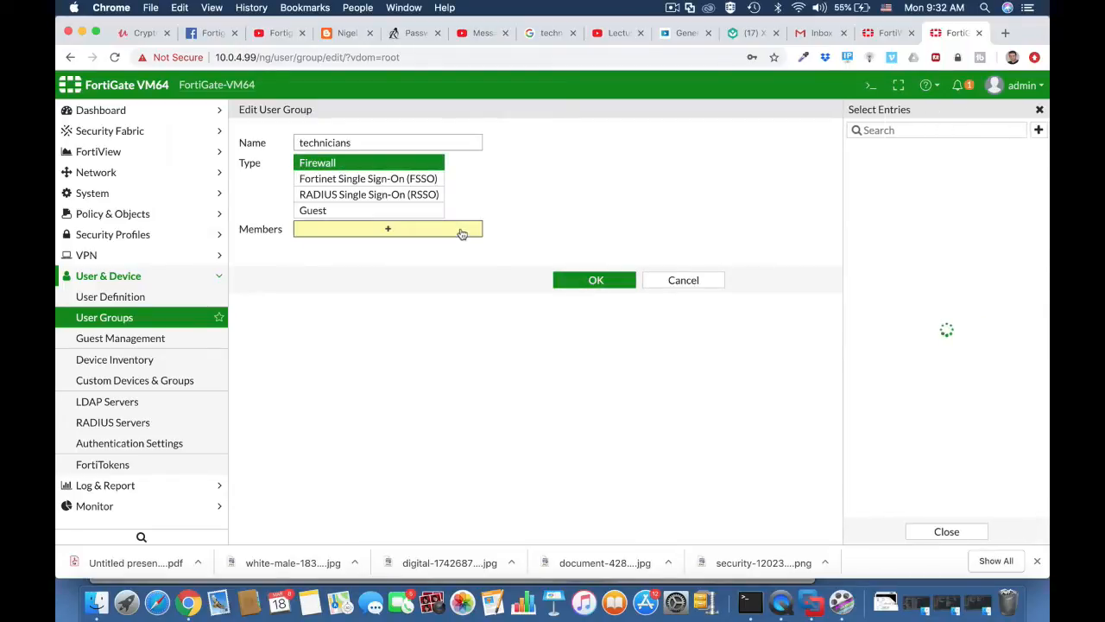
pyautogui.click(880, 204)
pyautogui.click(879, 217)
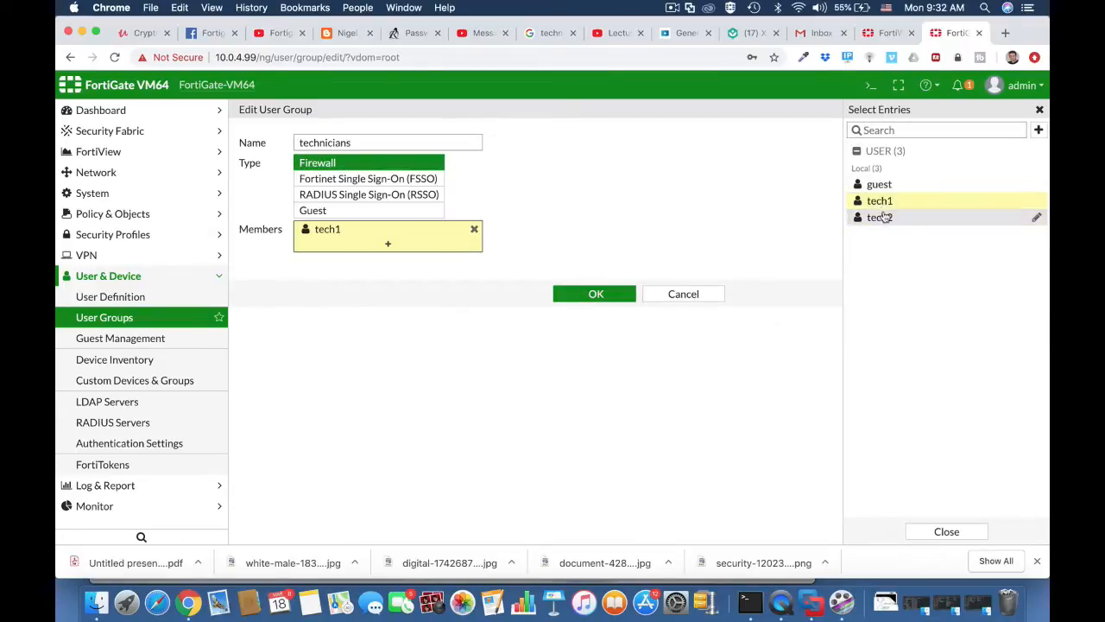
pyautogui.click(604, 308)
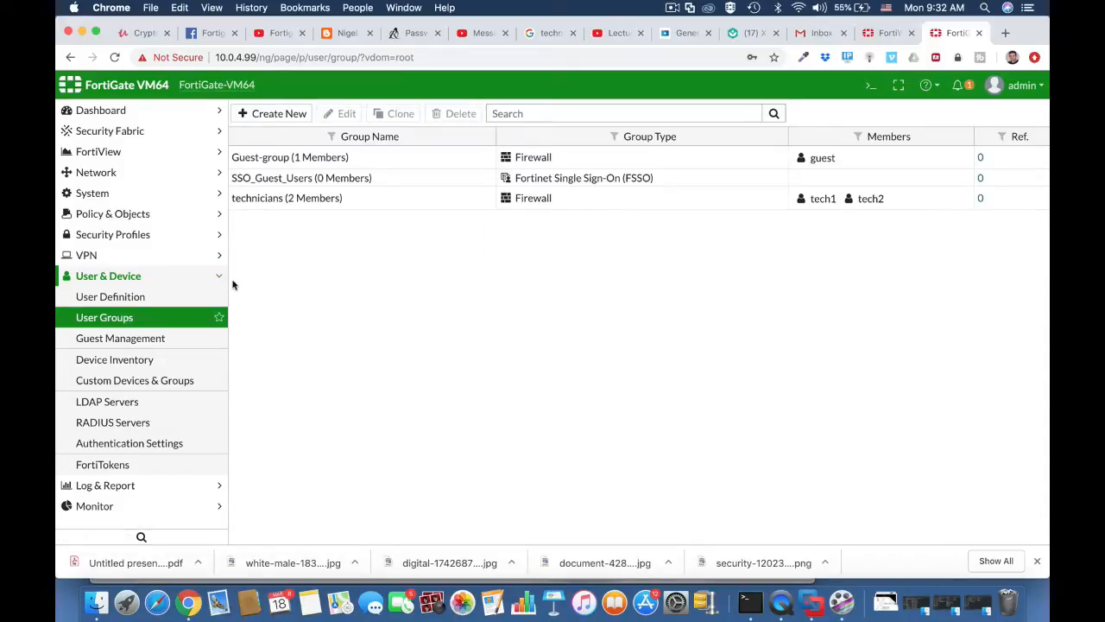
# Enable Device Detection and Active Scanning on the Vlan 10 Technicians Wi-fi interface and save.
pyautogui.click(149, 174)
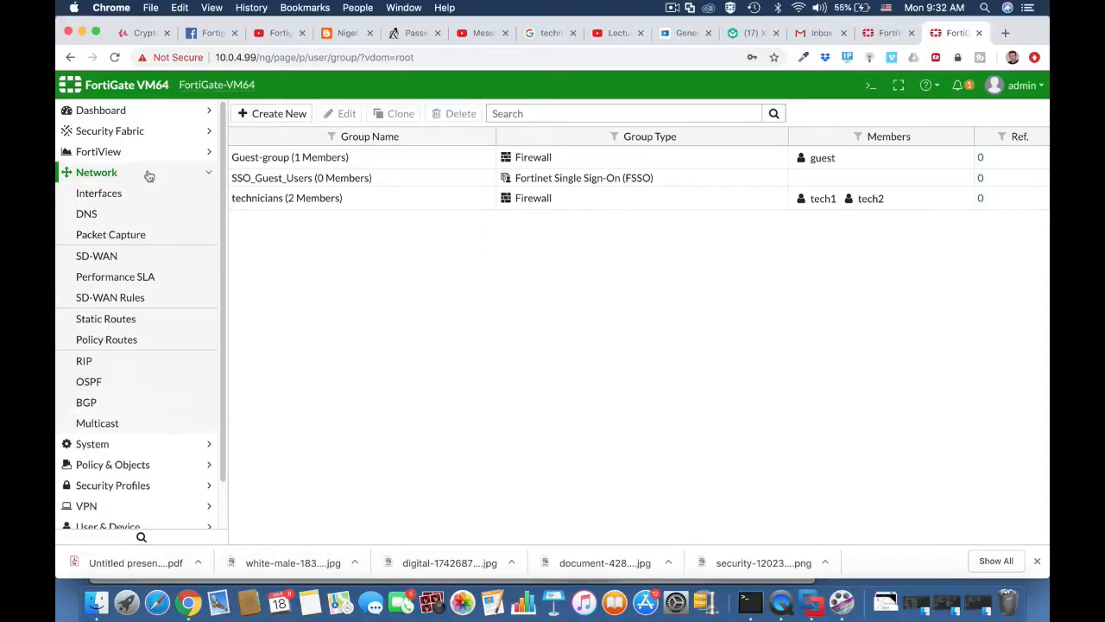
pyautogui.click(138, 200)
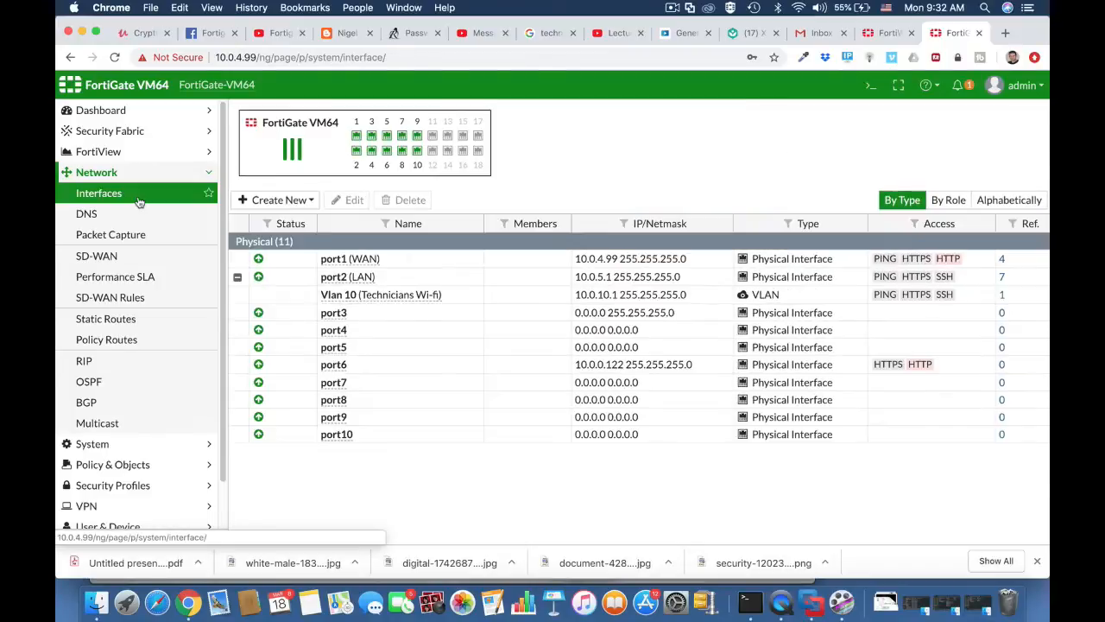
pyautogui.click(367, 296)
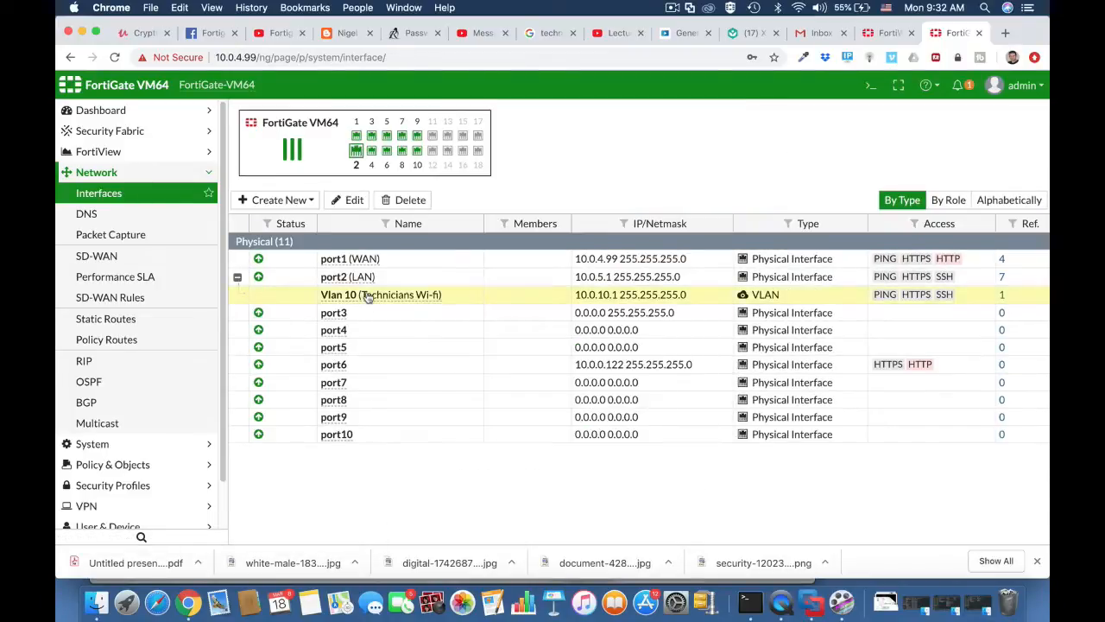
pyautogui.click(358, 202)
pyautogui.scroll(-5, 487, 344)
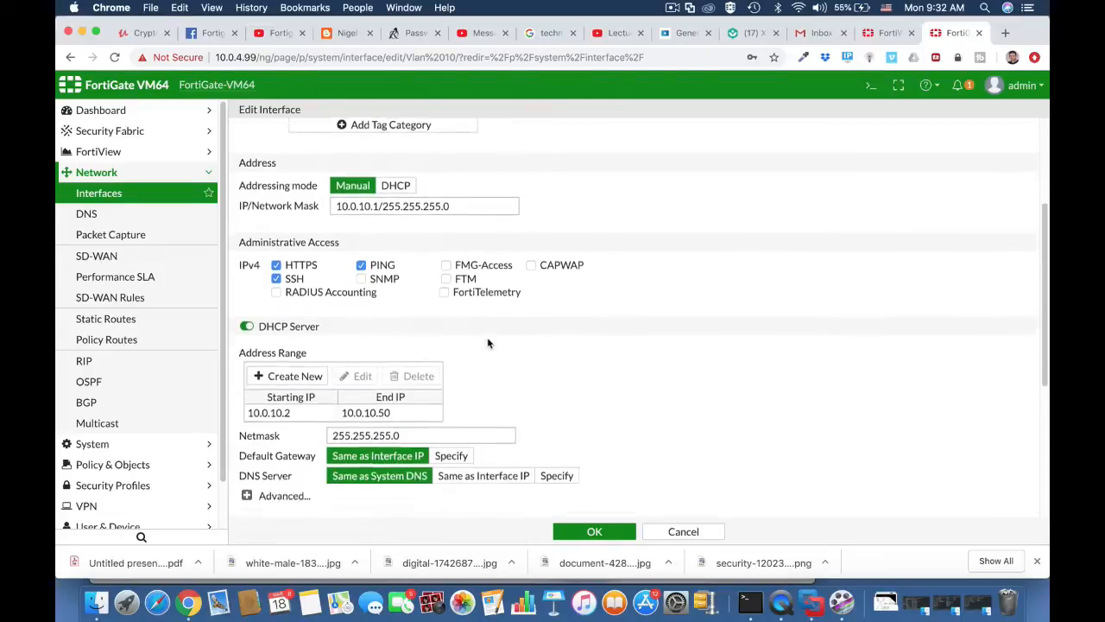
pyautogui.scroll(-3, 486, 344)
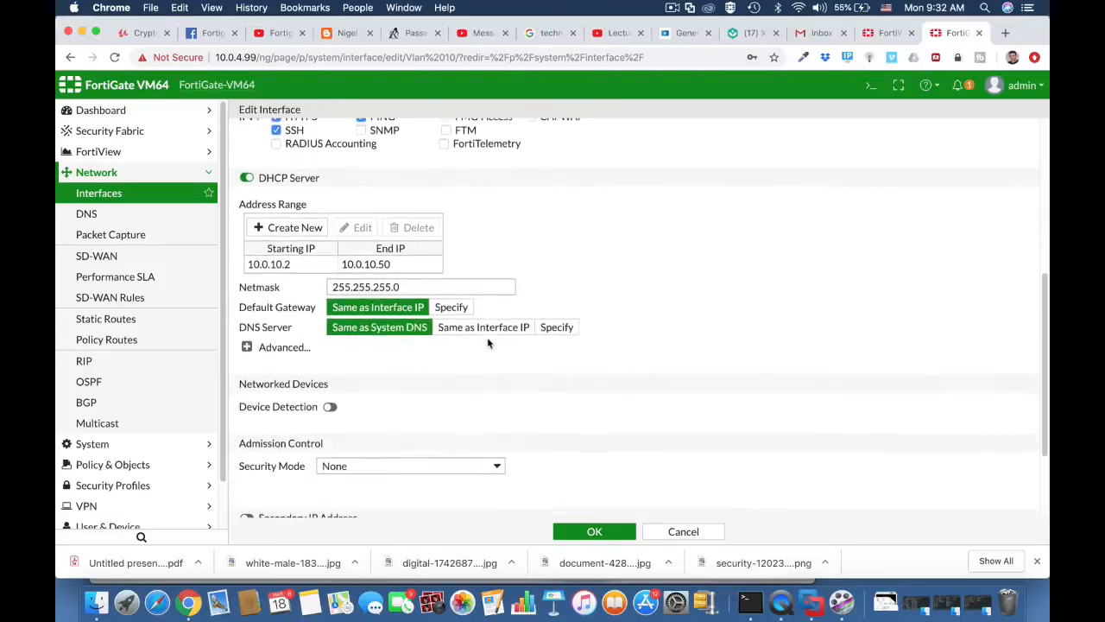
pyautogui.click(330, 406)
pyautogui.click(330, 425)
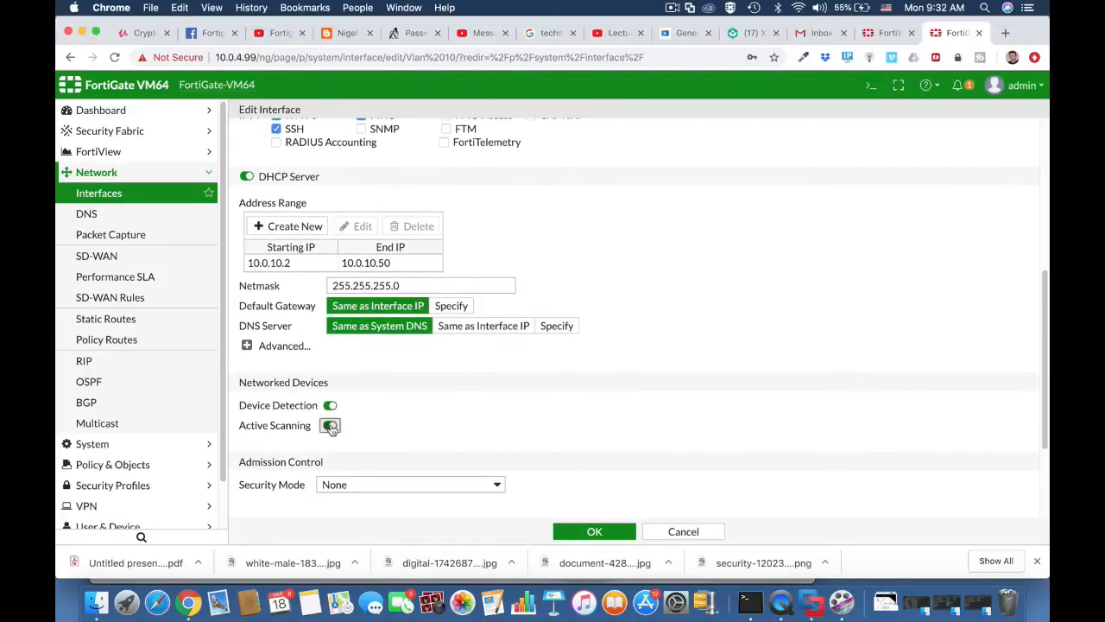
pyautogui.click(594, 533)
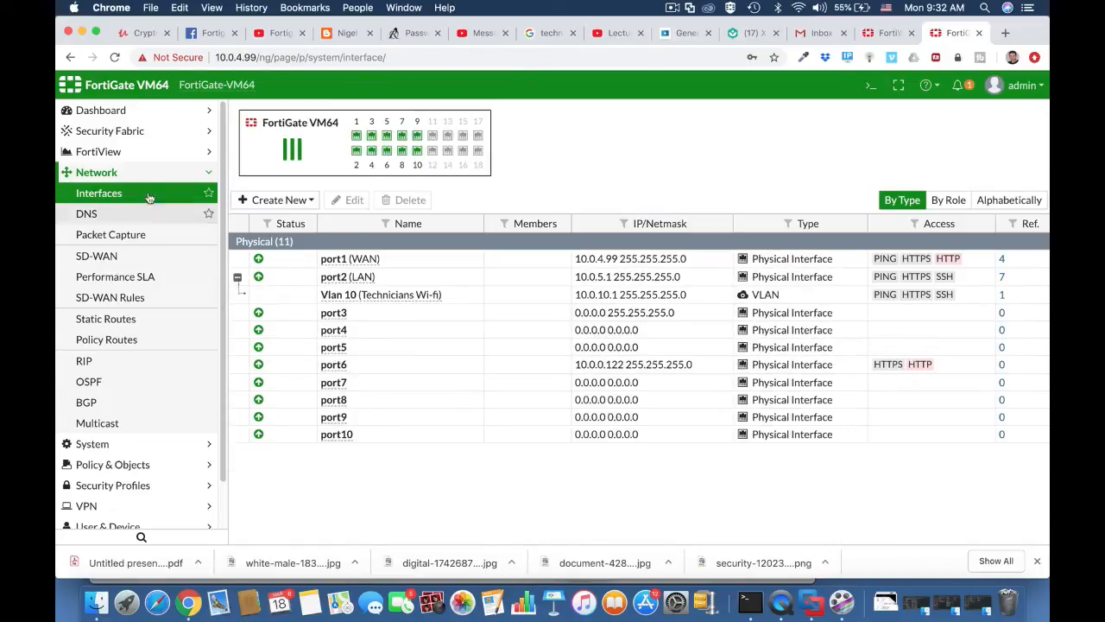
# Inspect the Technicians address object in the Policy & Objects address list.
pyautogui.click(130, 465)
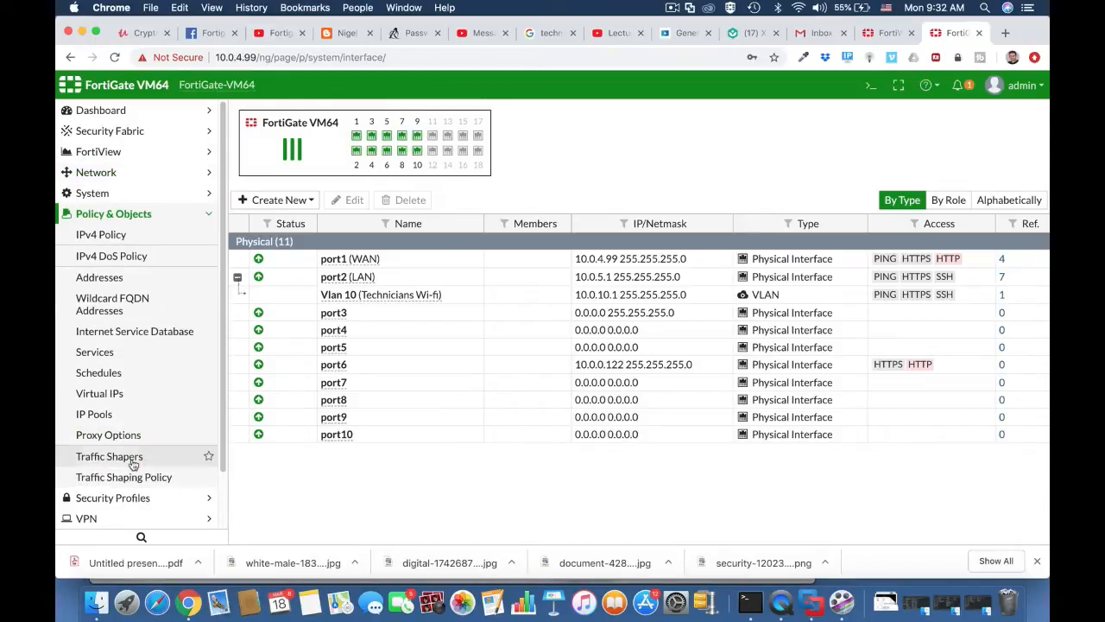
pyautogui.click(114, 235)
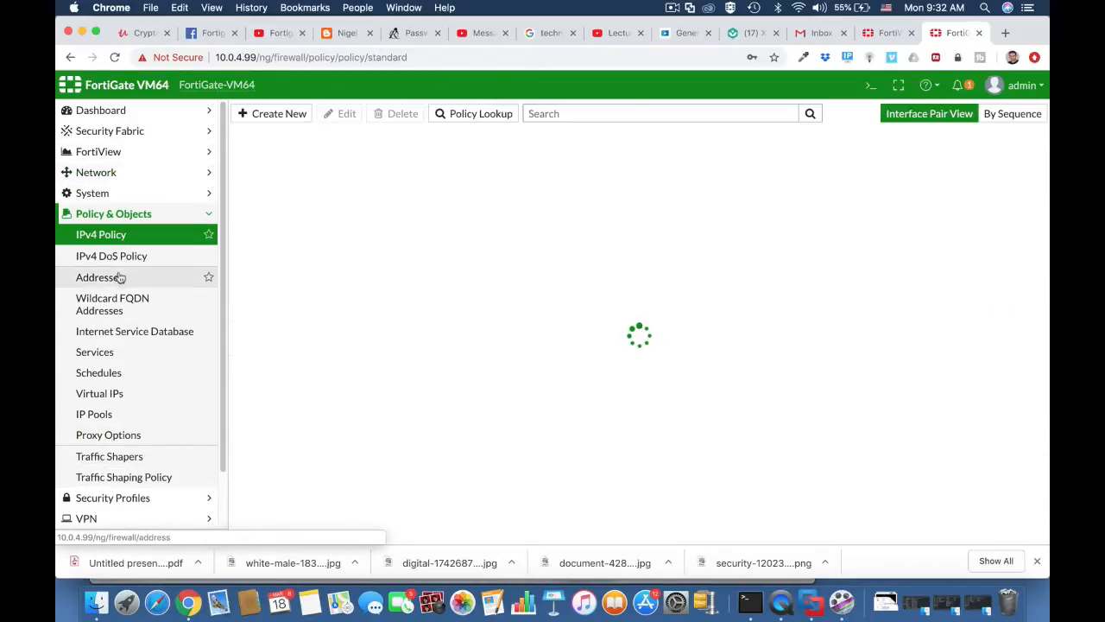
pyautogui.click(120, 278)
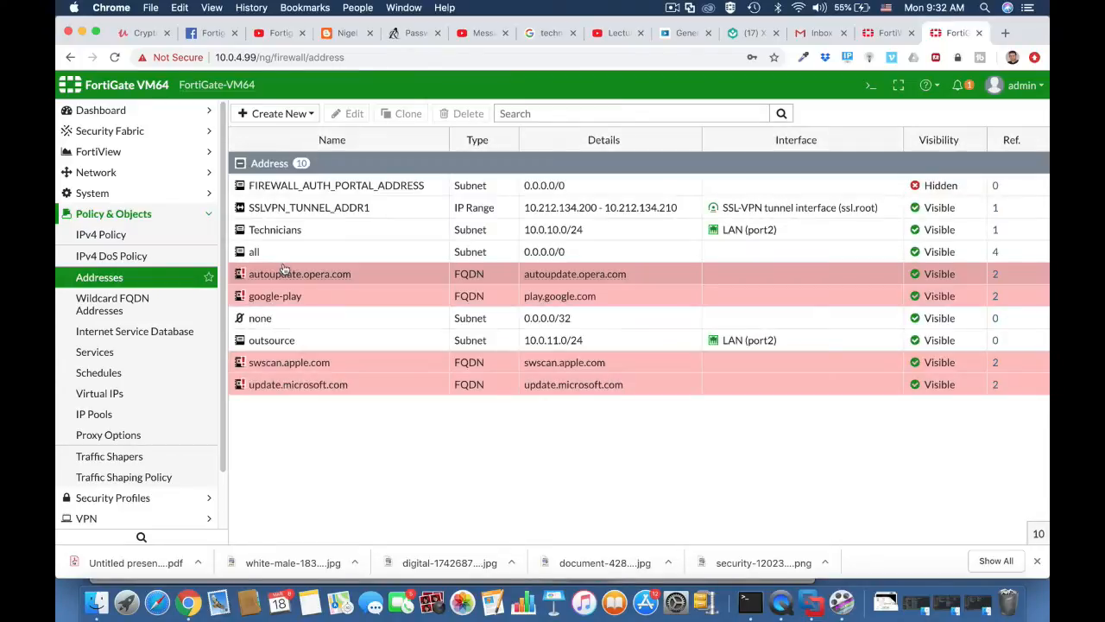
pyautogui.click(311, 235)
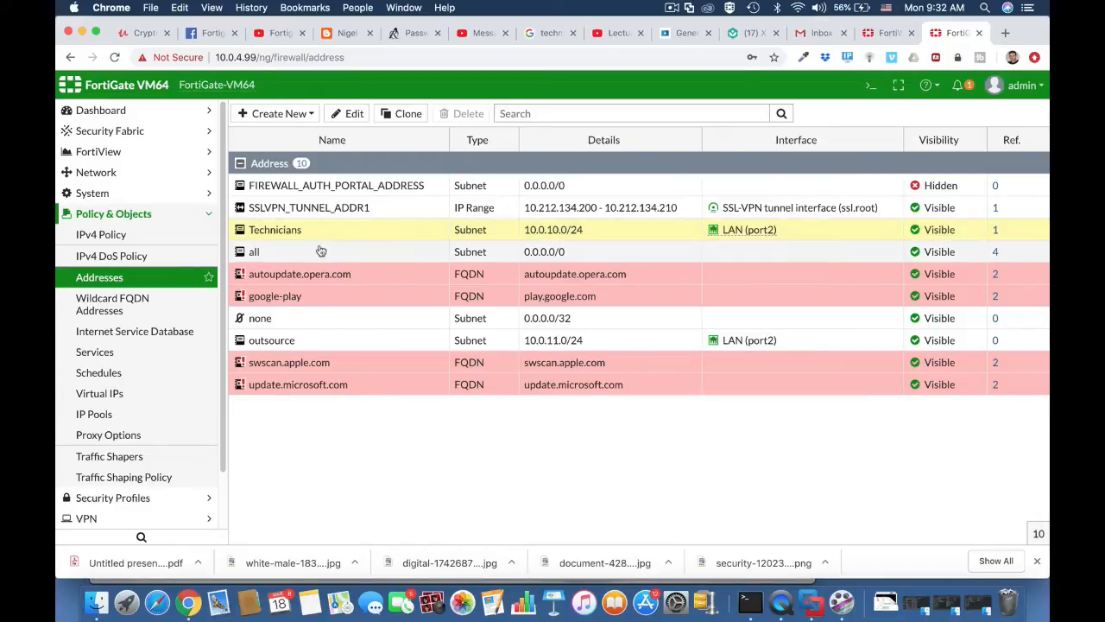
pyautogui.click(149, 239)
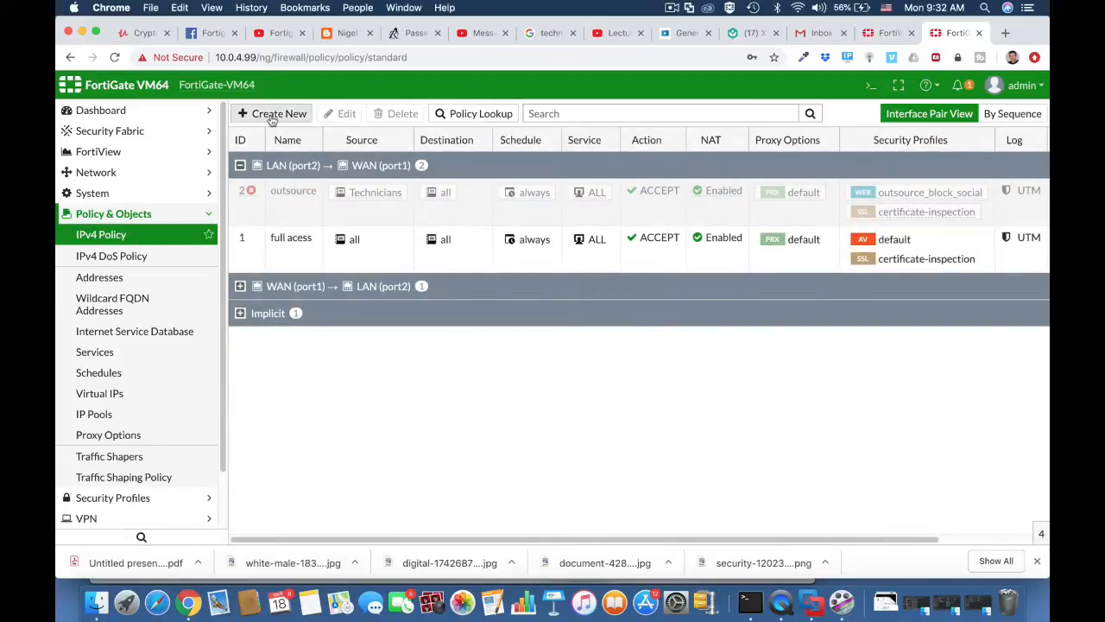
# Create IPv4 policy 'Technicians WIFI access' from Vlan 10 to WAN (port1).
pyautogui.click(272, 114)
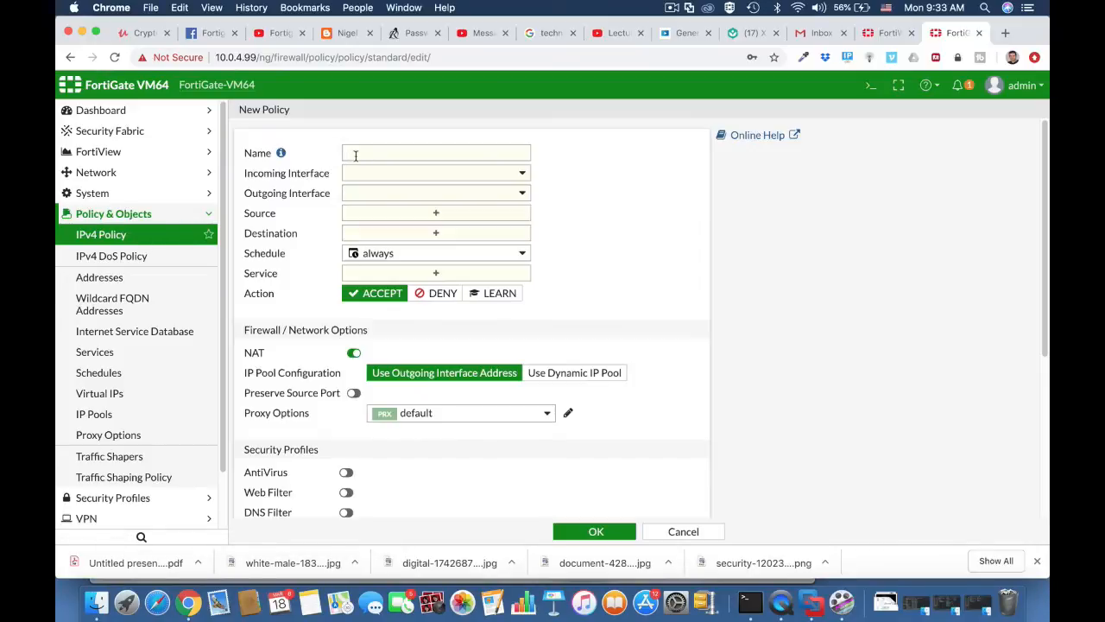
pyautogui.click(355, 155)
pyautogui.write('Te')
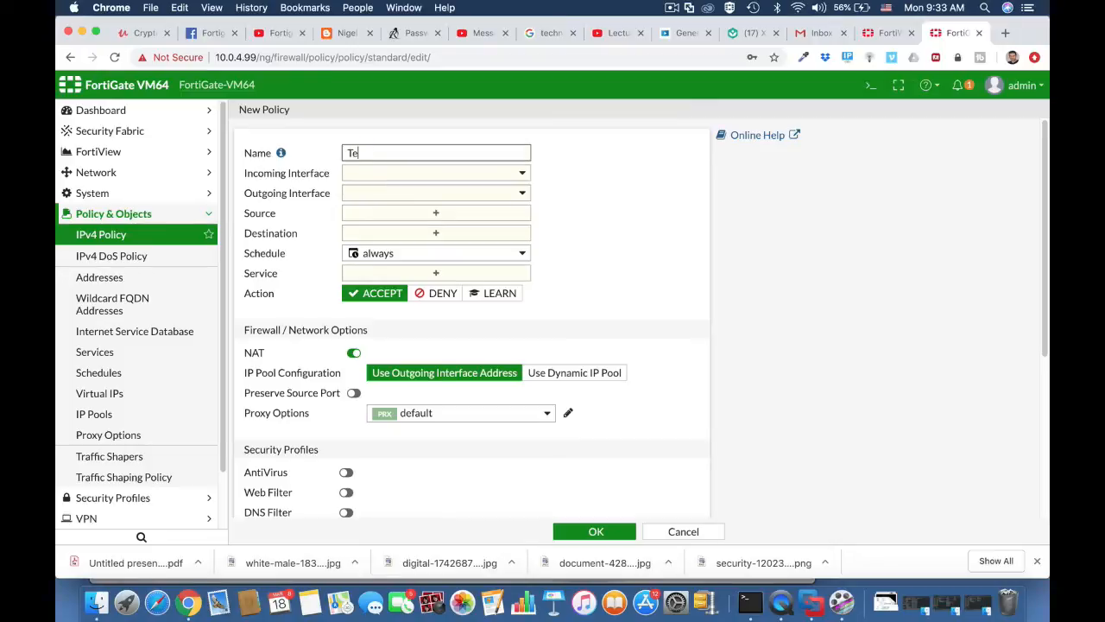
pyautogui.write('chnicians WIFI access')
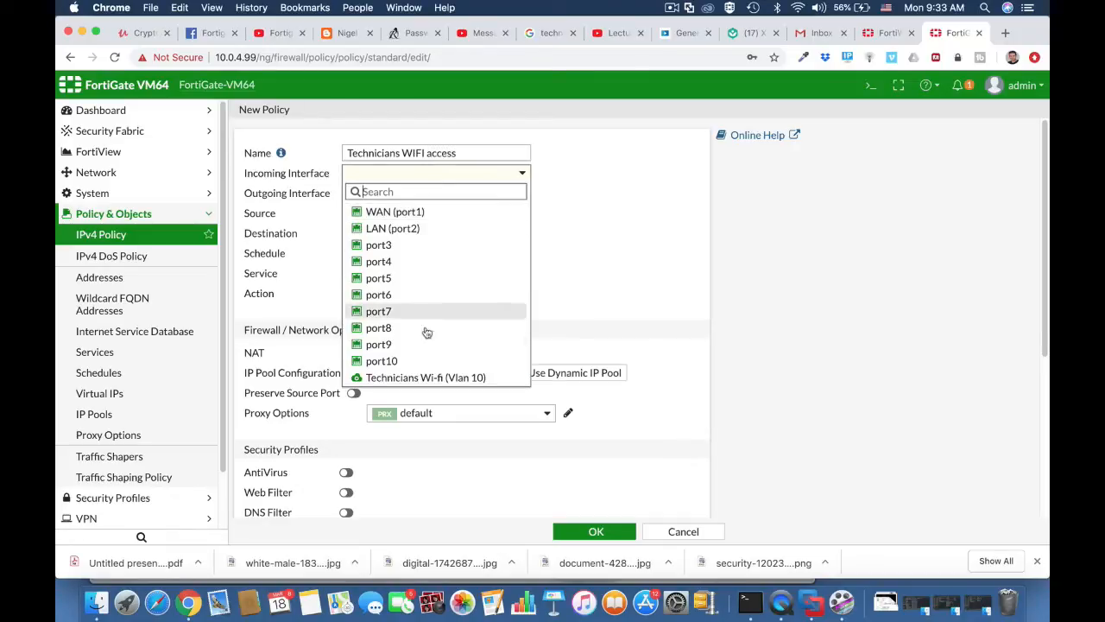
pyautogui.click(424, 379)
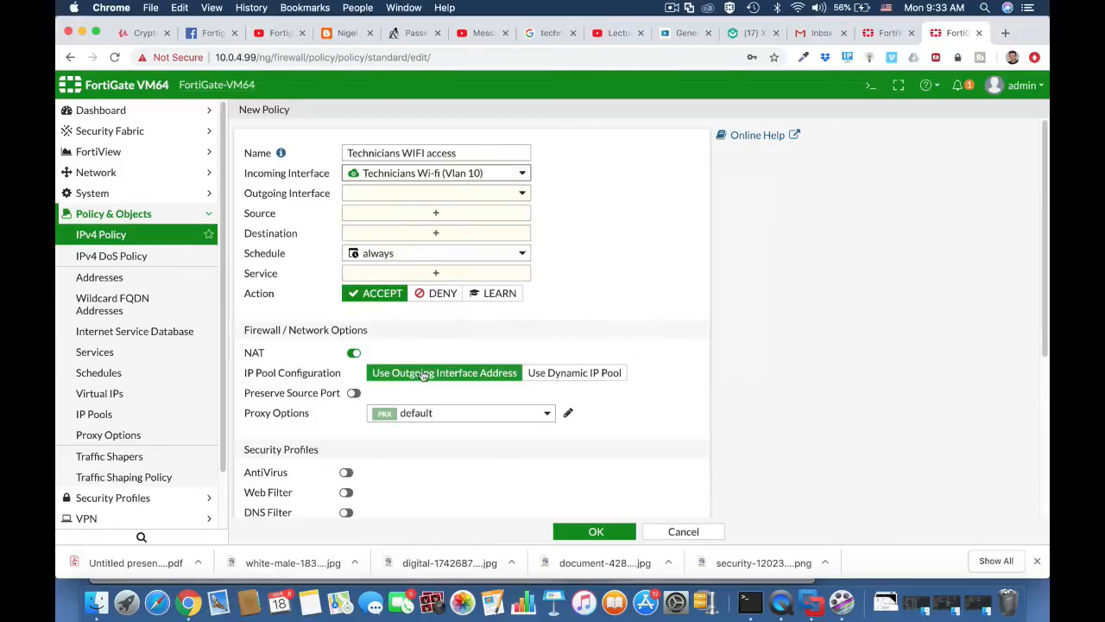
pyautogui.click(432, 195)
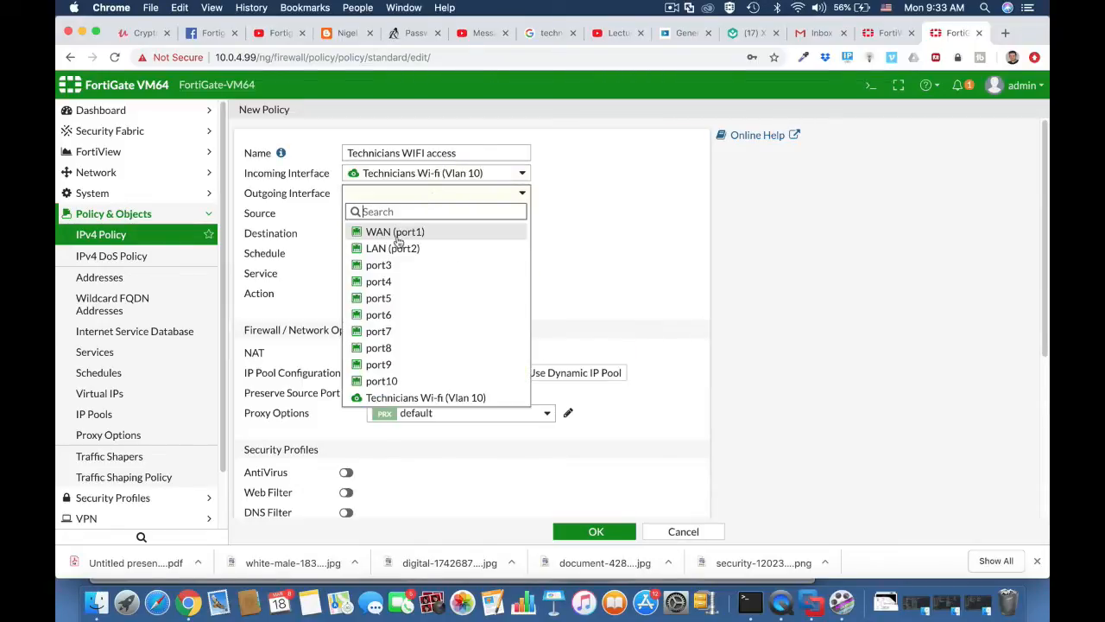
pyautogui.click(393, 233)
# Set the policy sources to all and technicians, with destination all.
pyautogui.click(411, 214)
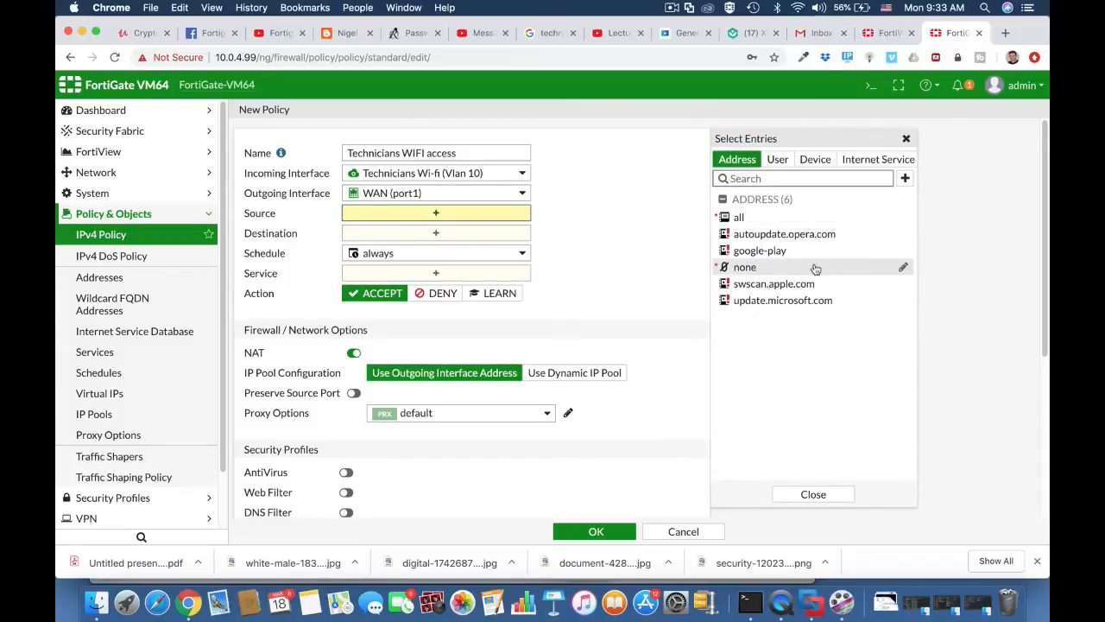
pyautogui.click(776, 160)
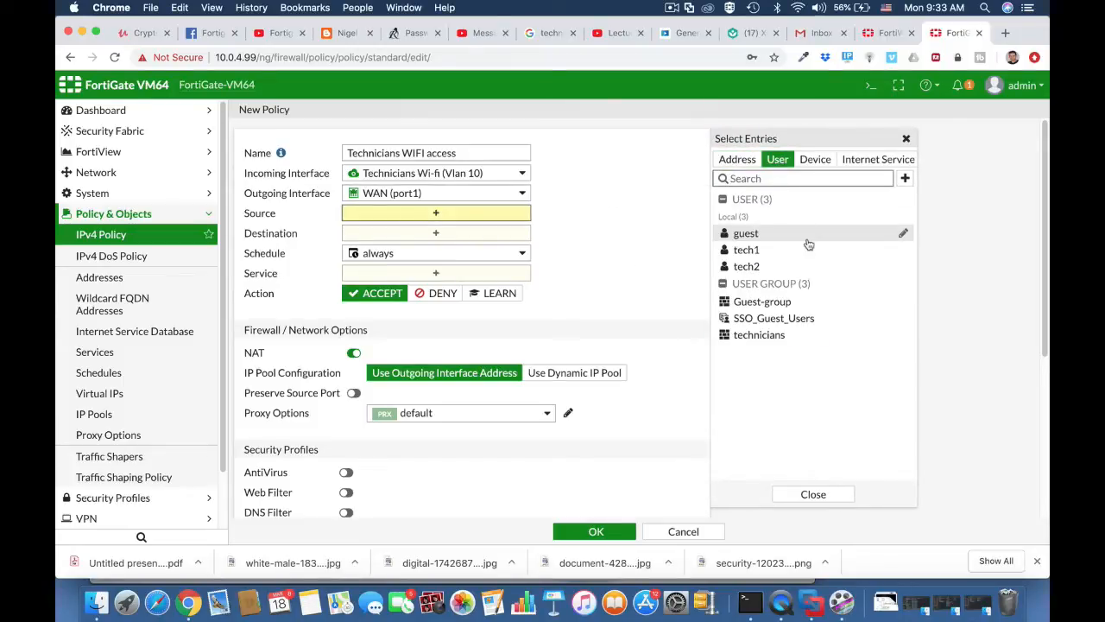
pyautogui.click(777, 339)
pyautogui.click(737, 159)
pyautogui.click(738, 219)
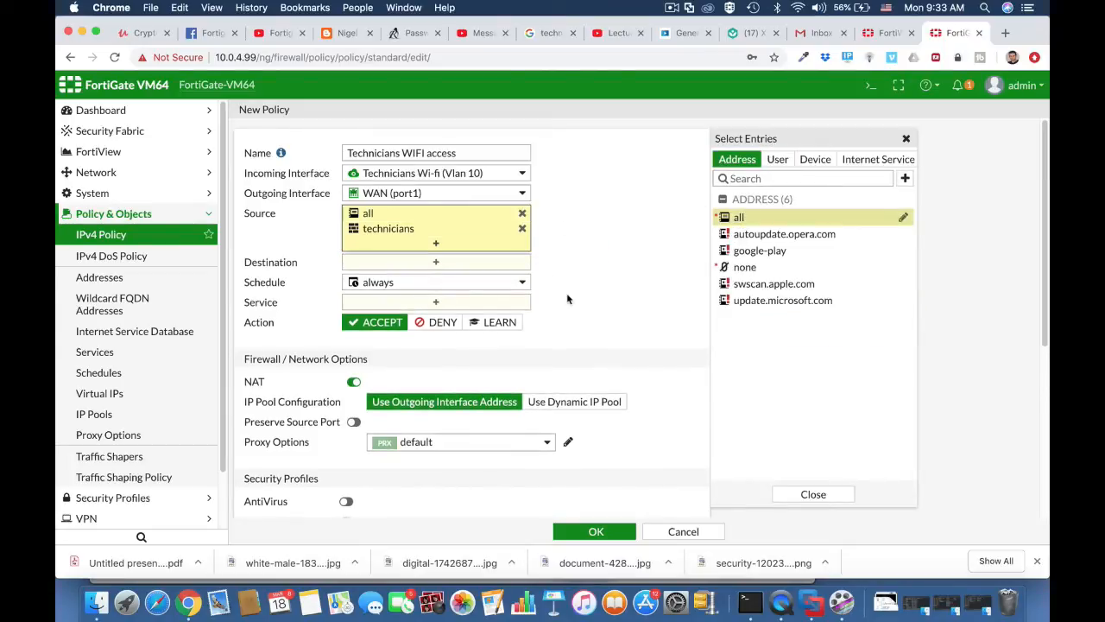
pyautogui.click(698, 276)
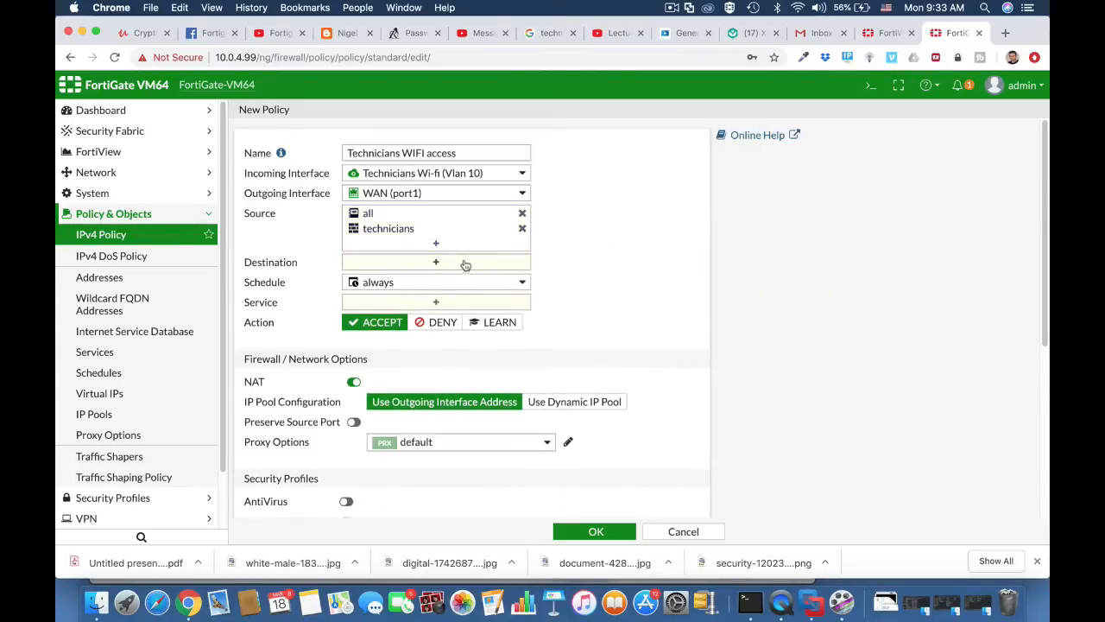
pyautogui.click(461, 261)
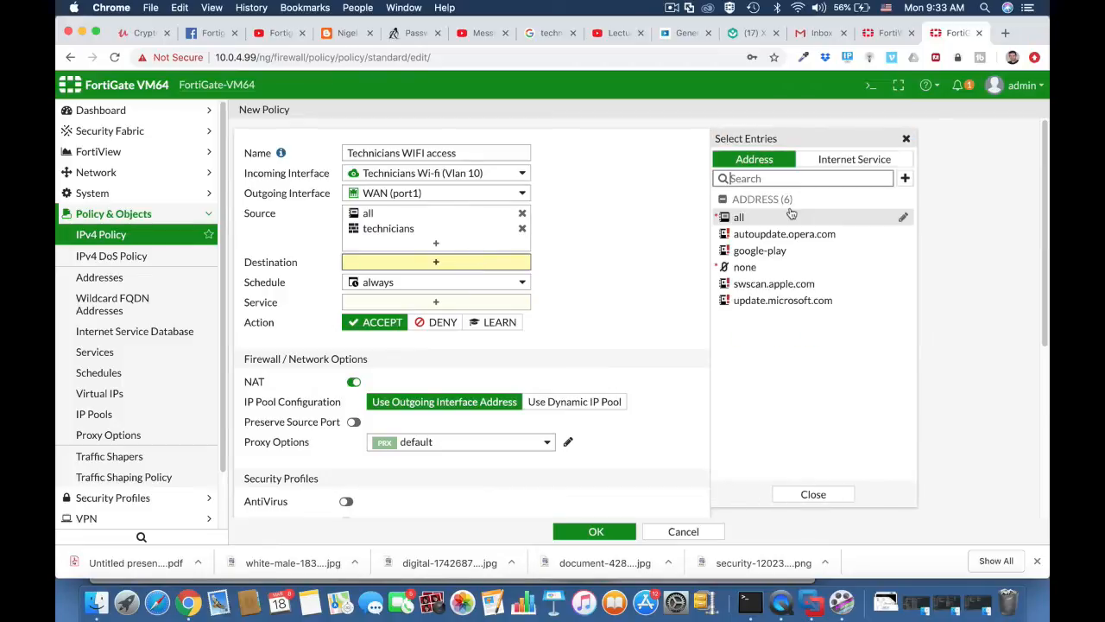
pyautogui.click(740, 218)
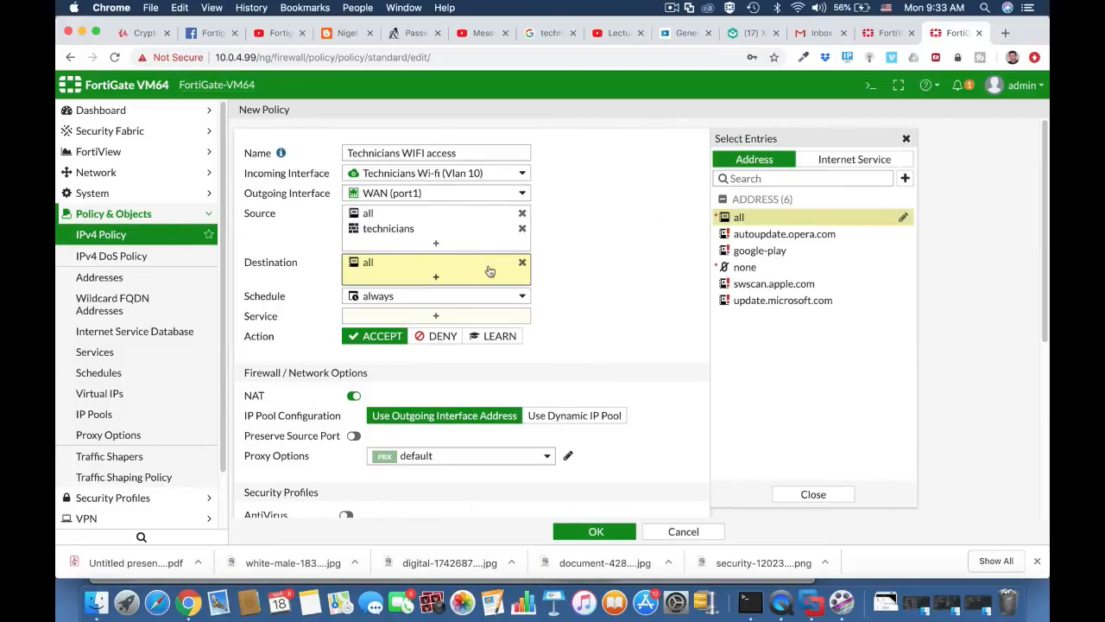
pyautogui.click(437, 317)
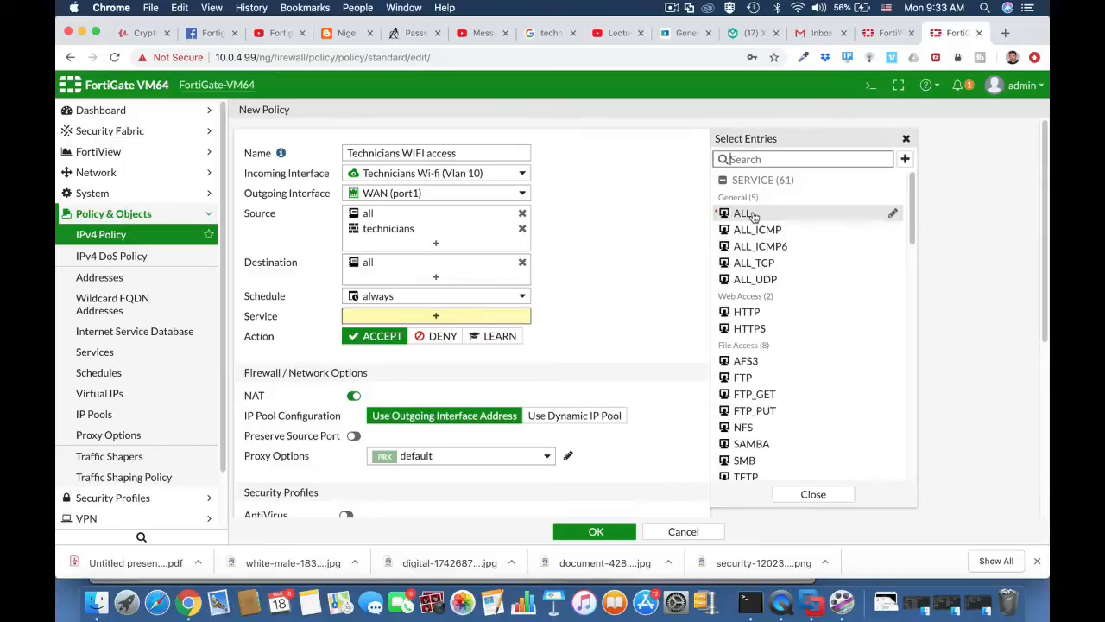
# Add HTTPS, HTTP and DNS as the policy's allowed services.
pyautogui.click(753, 329)
pyautogui.click(756, 313)
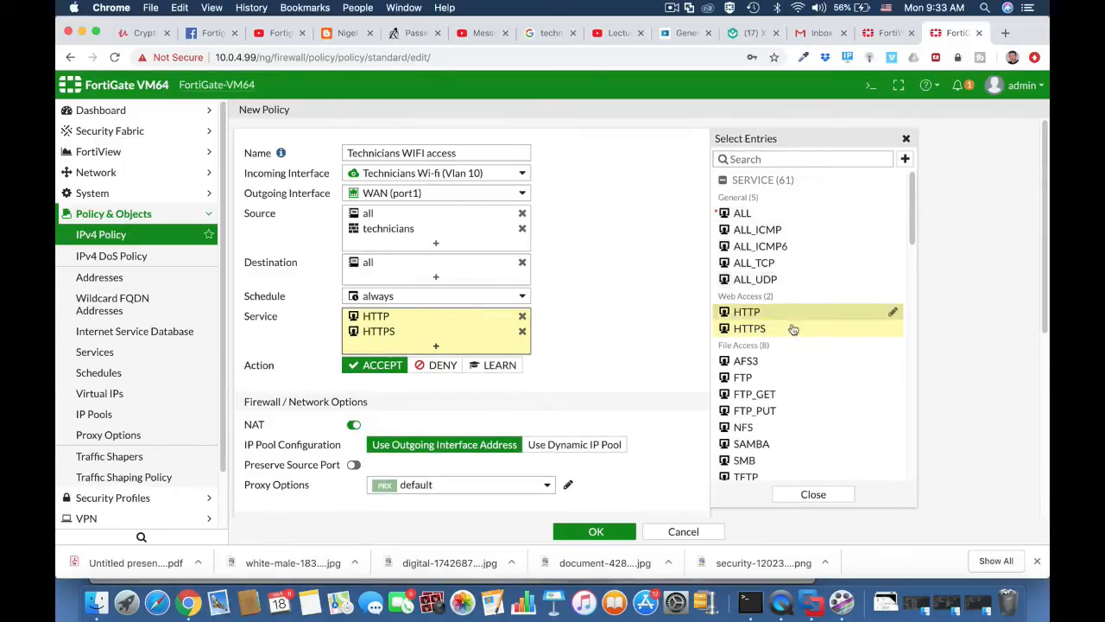
pyautogui.click(771, 159)
pyautogui.write('d')
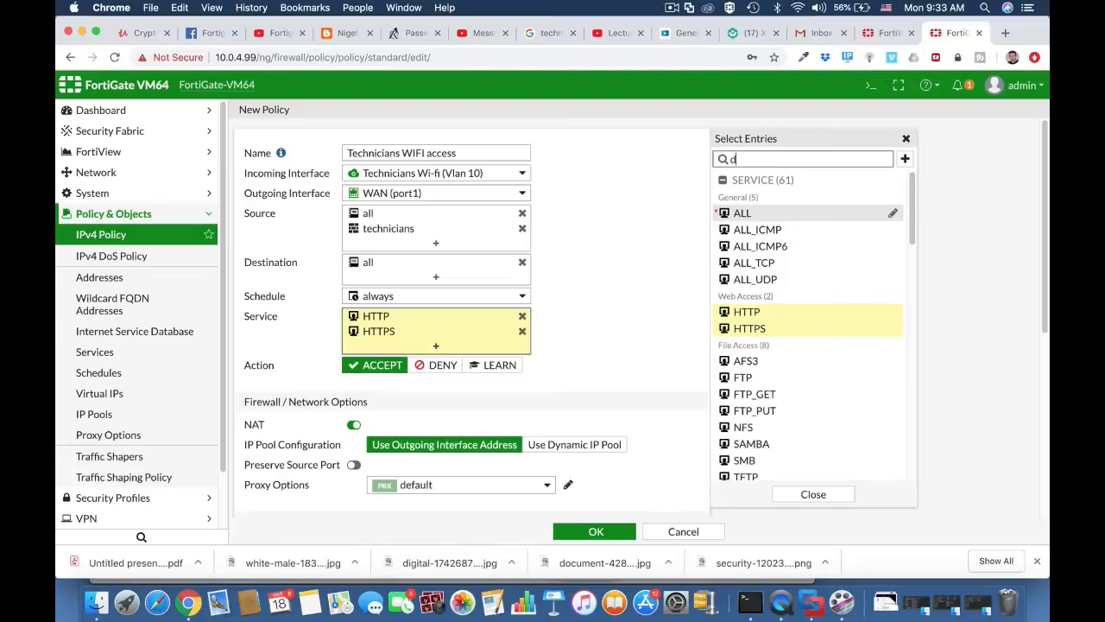
pyautogui.write('ns')
pyautogui.click(753, 214)
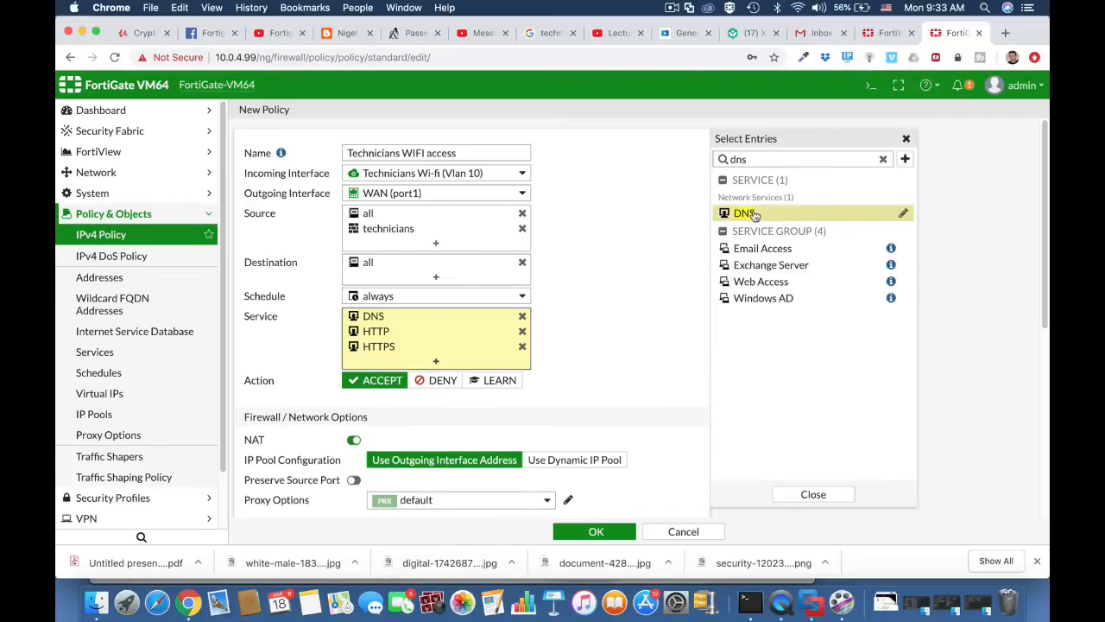
pyautogui.moveTo(755, 160); pyautogui.dragTo(723, 164)
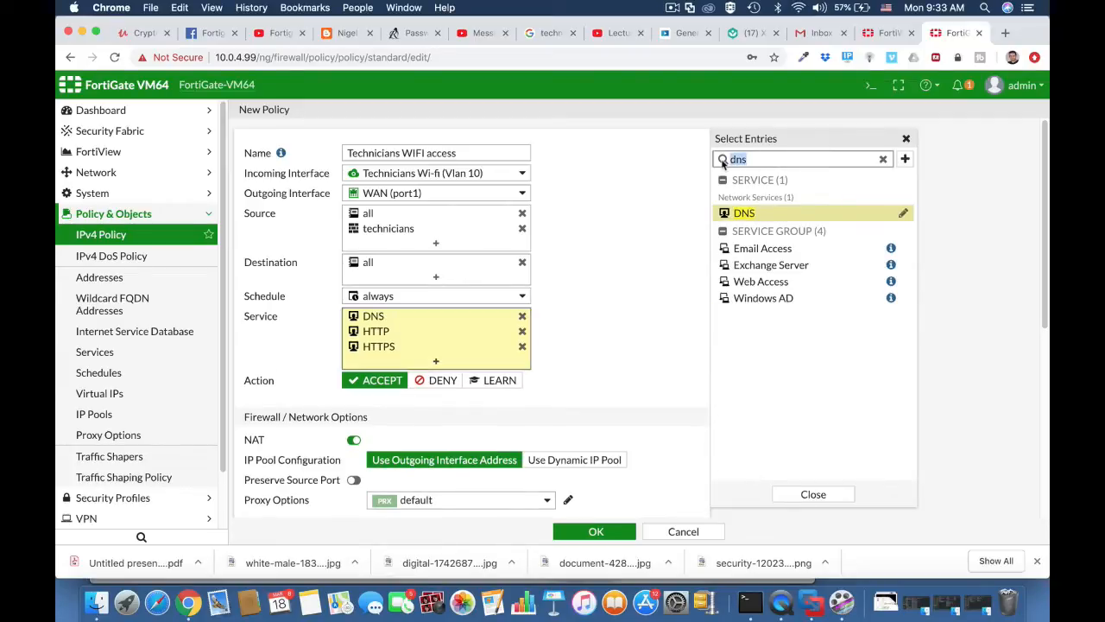
pyautogui.press('BackSpace')
pyautogui.click(616, 357)
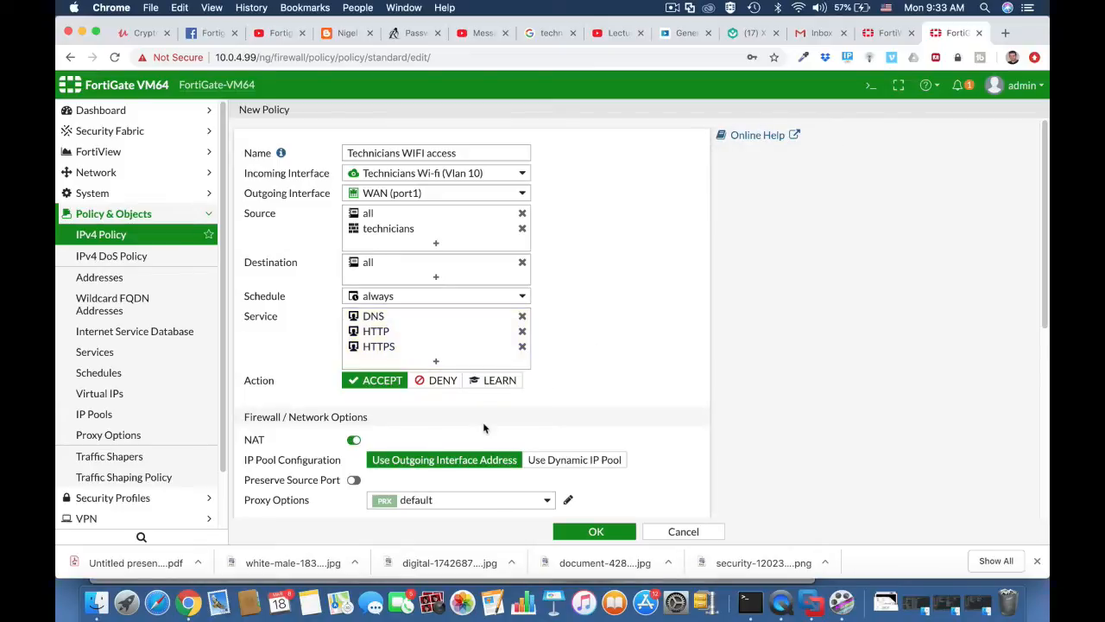
# Enable antivirus scanning on the Technicians WIFI access policy.
pyautogui.scroll(-5, 467, 442)
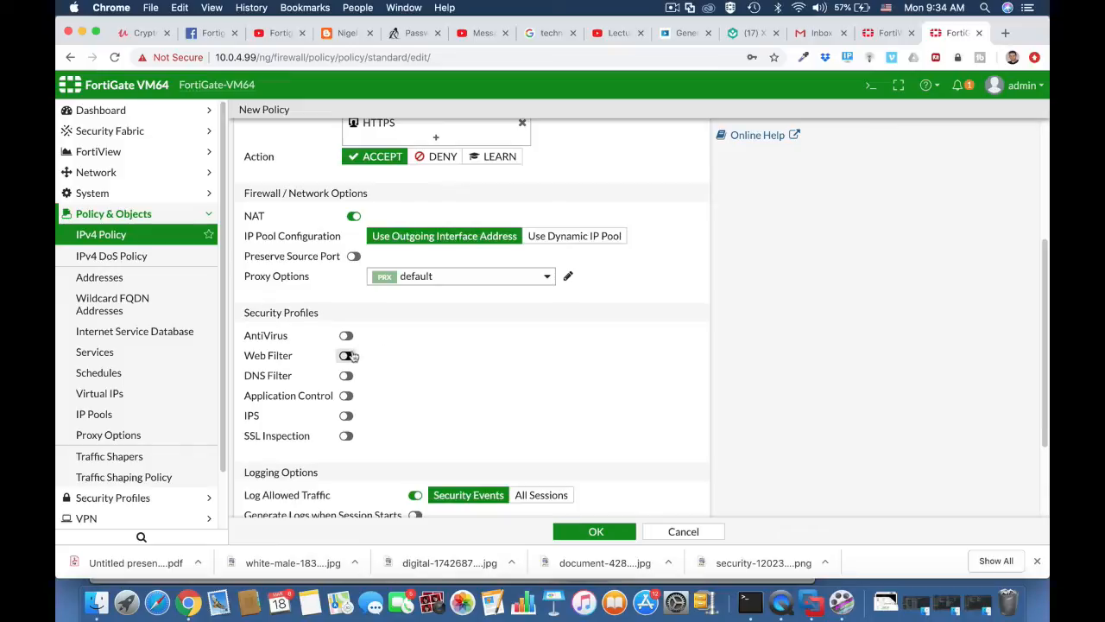
pyautogui.click(346, 337)
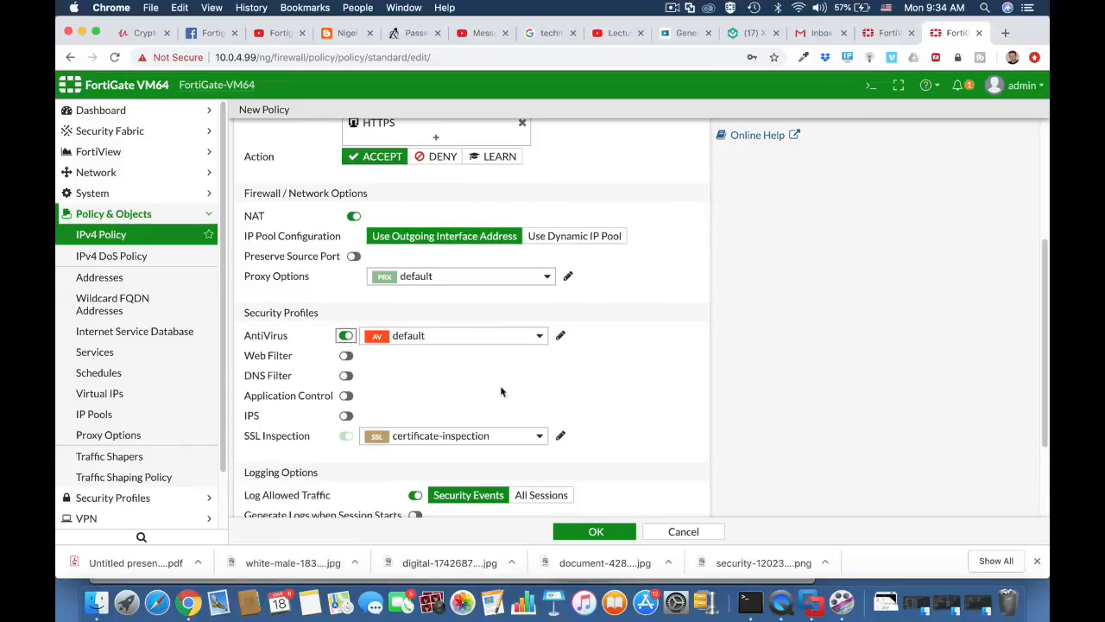
pyautogui.scroll(5, 611, 359)
# Add the technicians BYOD device group as a policy source, then expand the Technicians Wi-fi to WAN group.
pyautogui.click(457, 245)
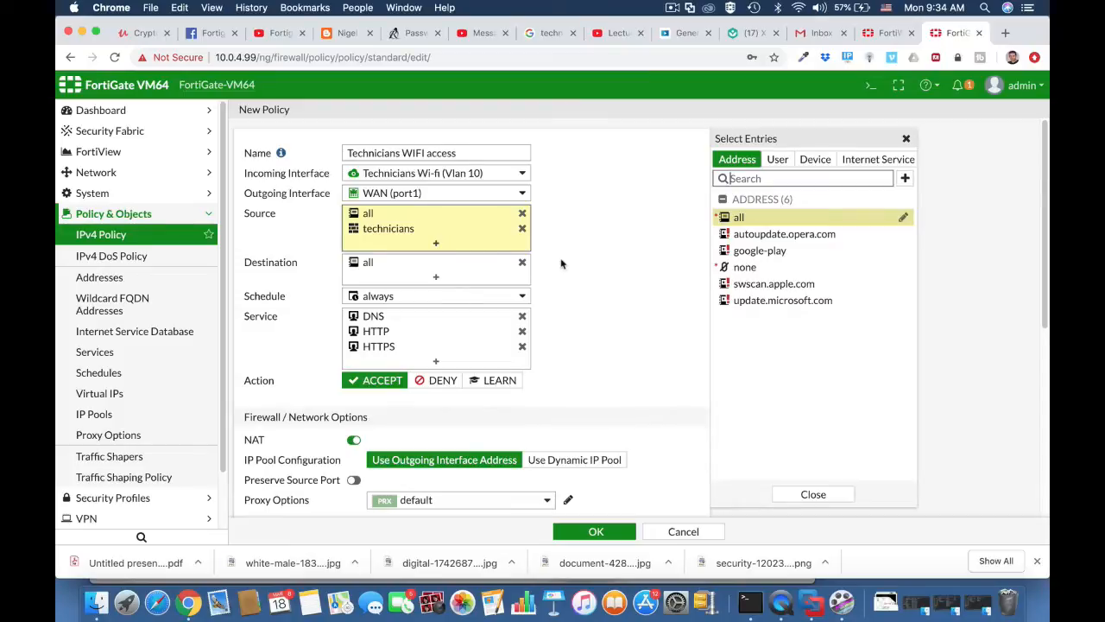
pyautogui.click(814, 162)
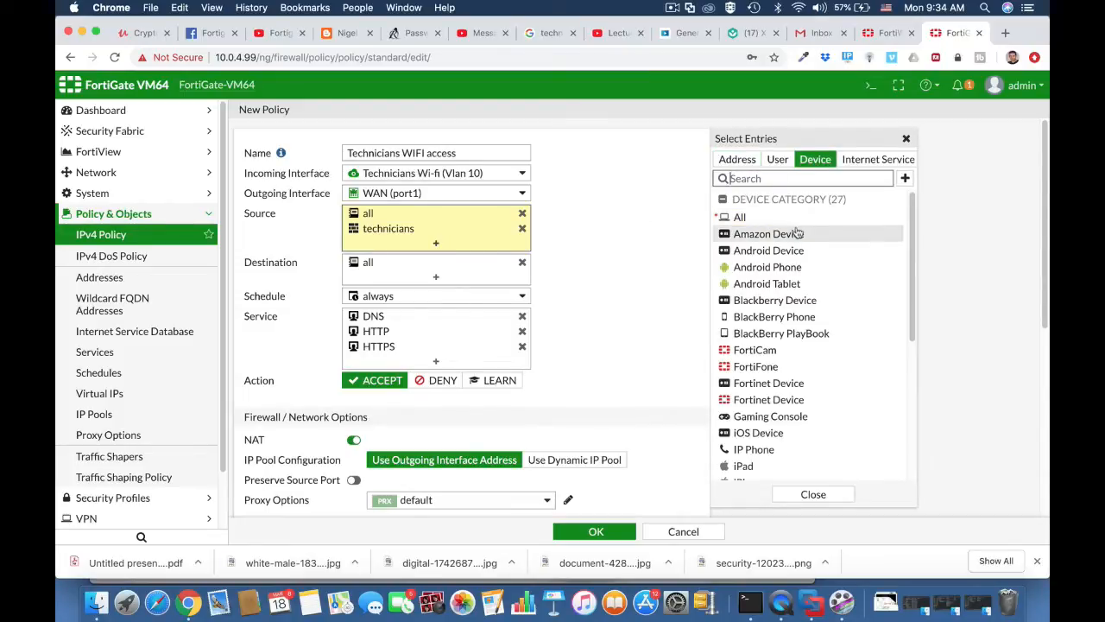
pyautogui.scroll(-5, 807, 393)
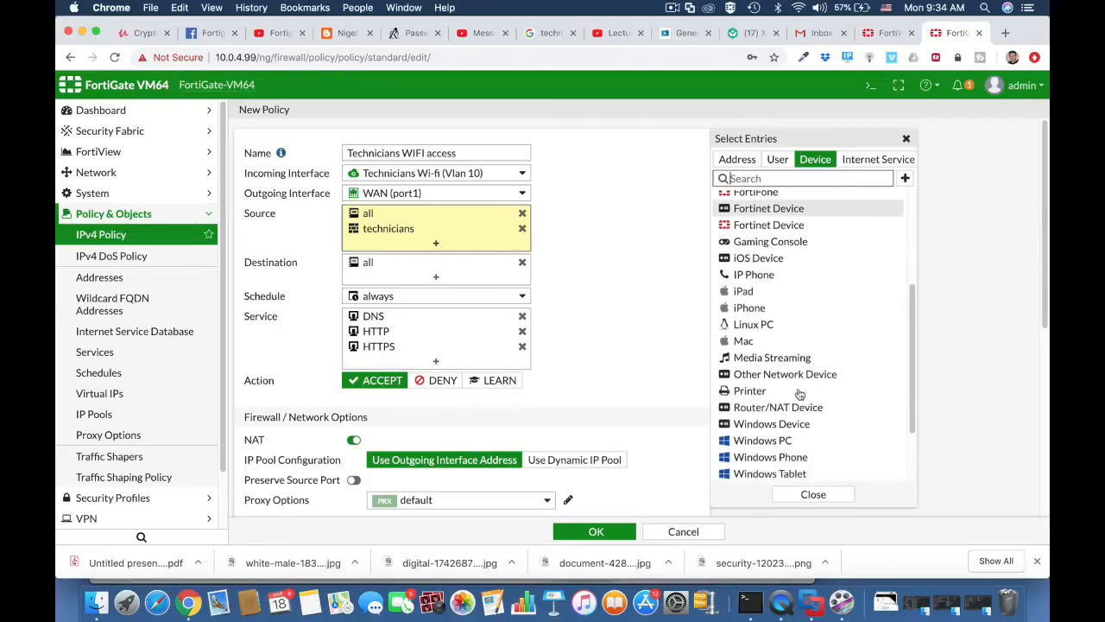
pyautogui.scroll(-3, 799, 395)
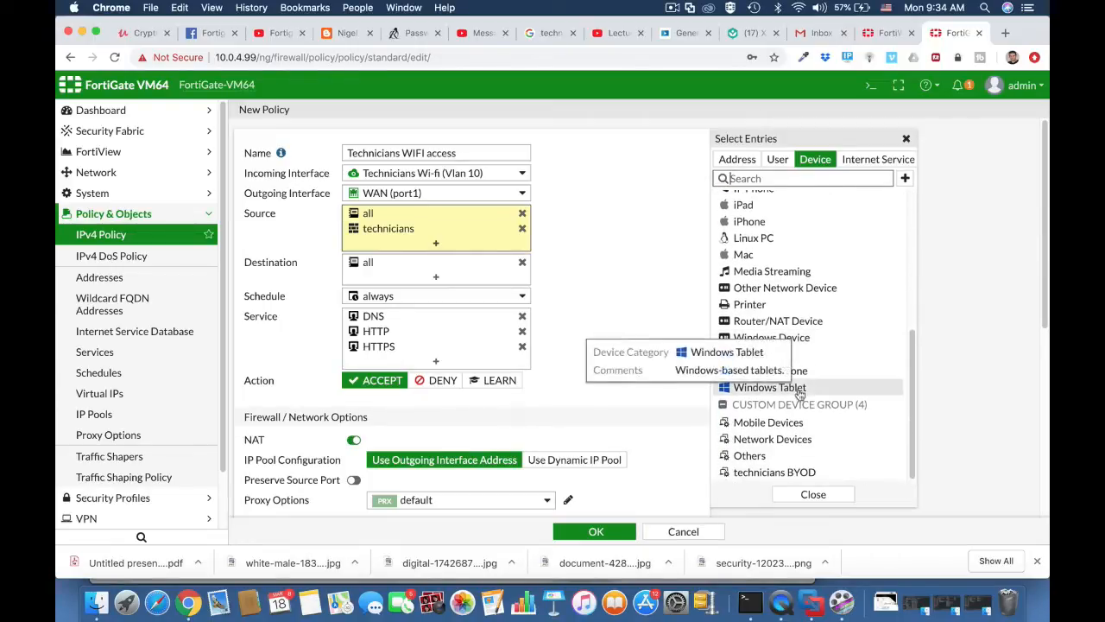
pyautogui.click(774, 472)
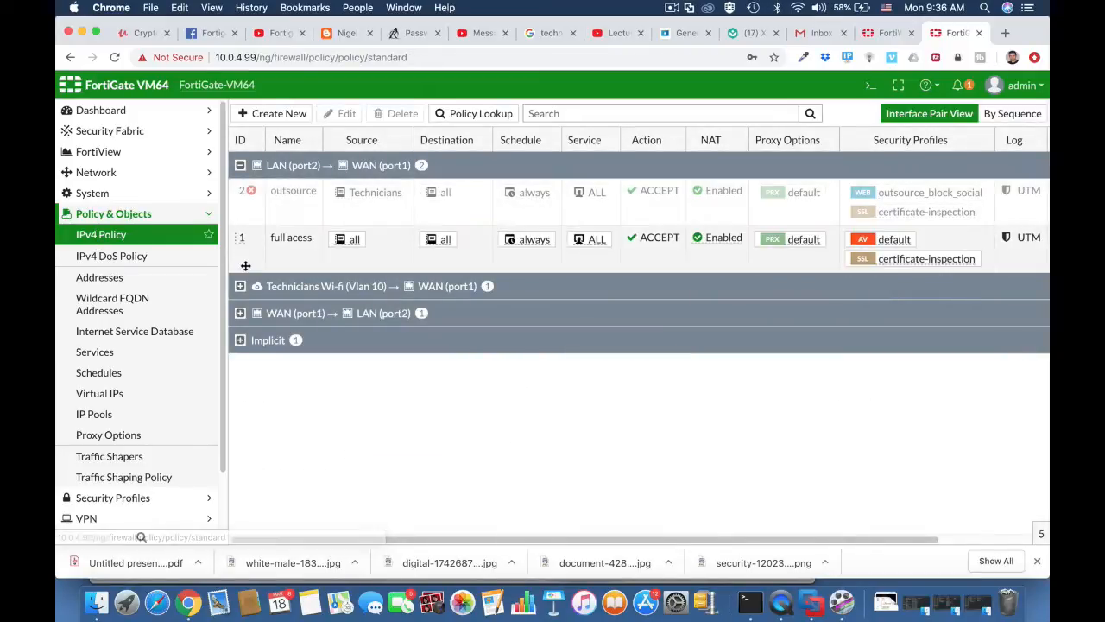
pyautogui.click(240, 289)
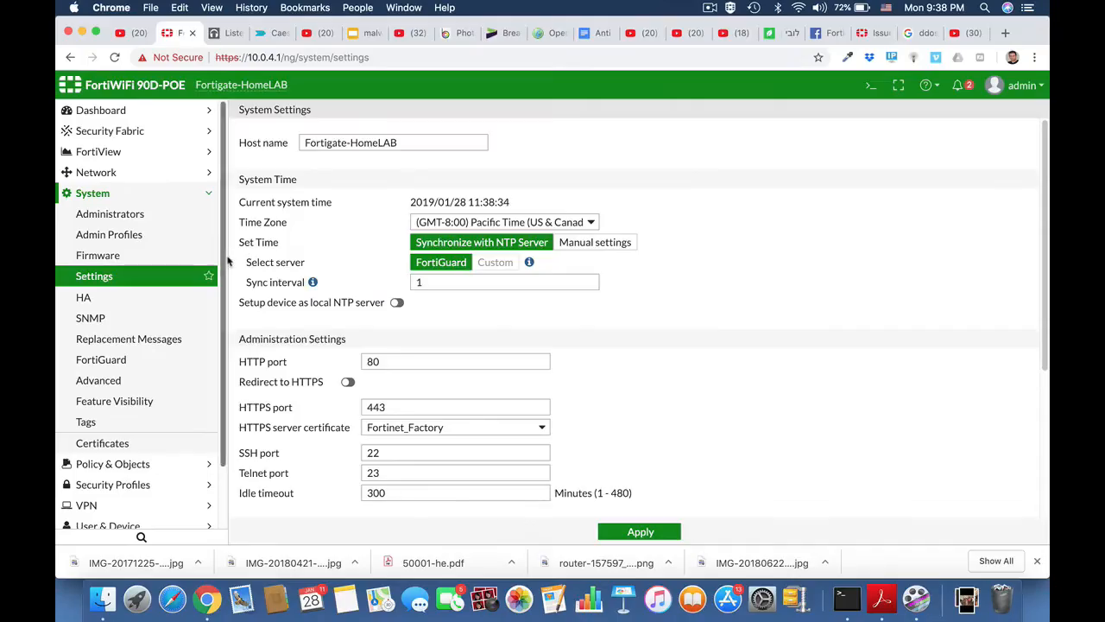
# Review the IPv4 firewall policy list on the FortiWiFi unit.
pyautogui.click(93, 194)
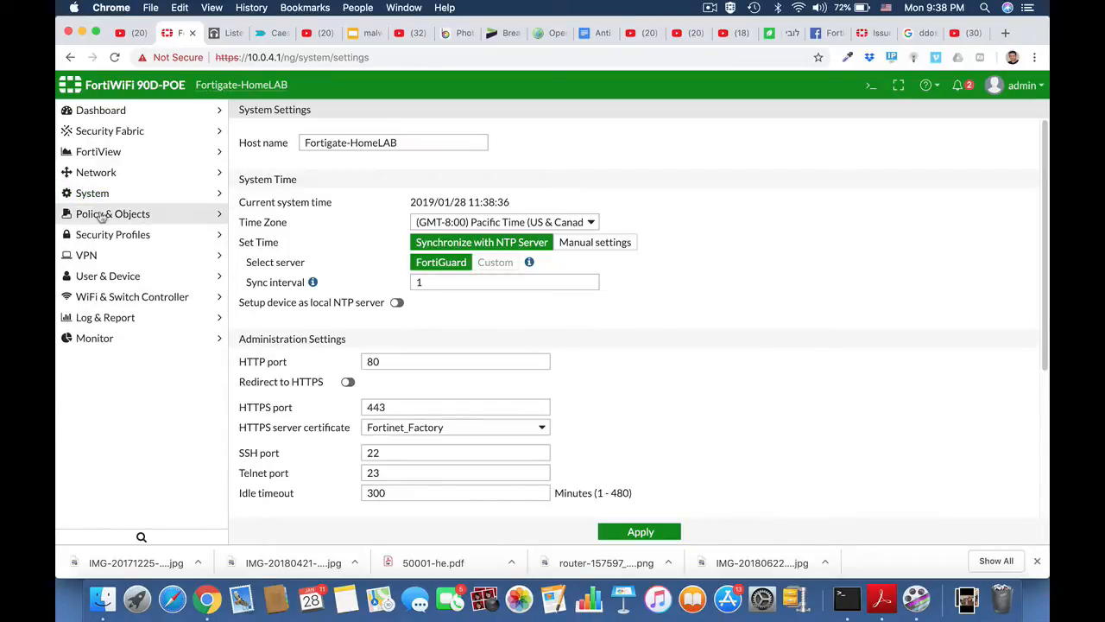
pyautogui.click(101, 215)
pyautogui.click(98, 238)
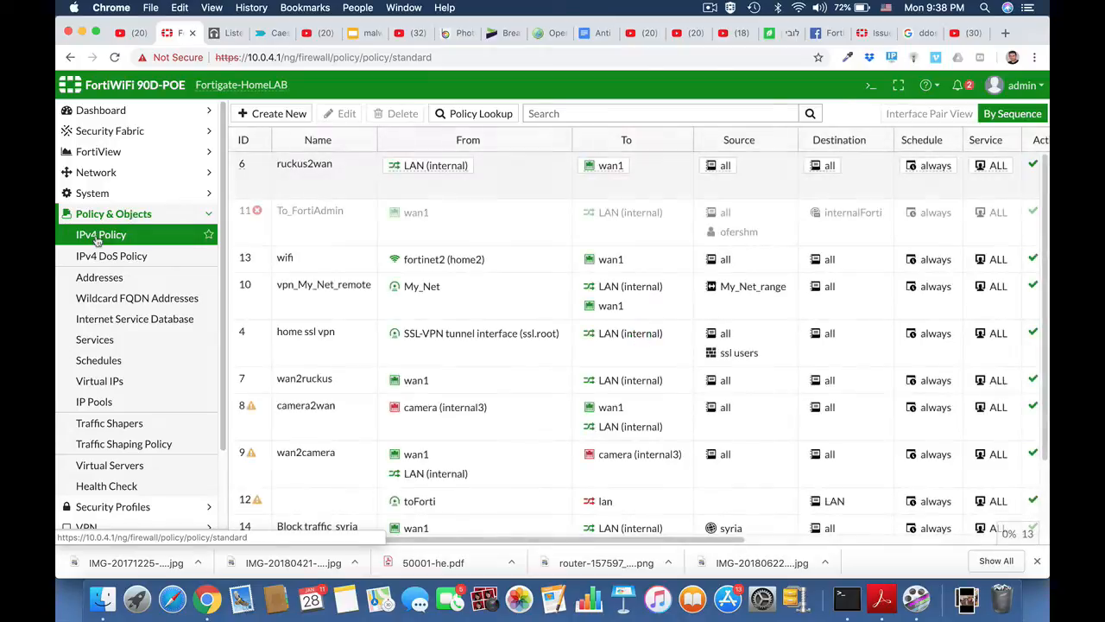
pyautogui.click(98, 214)
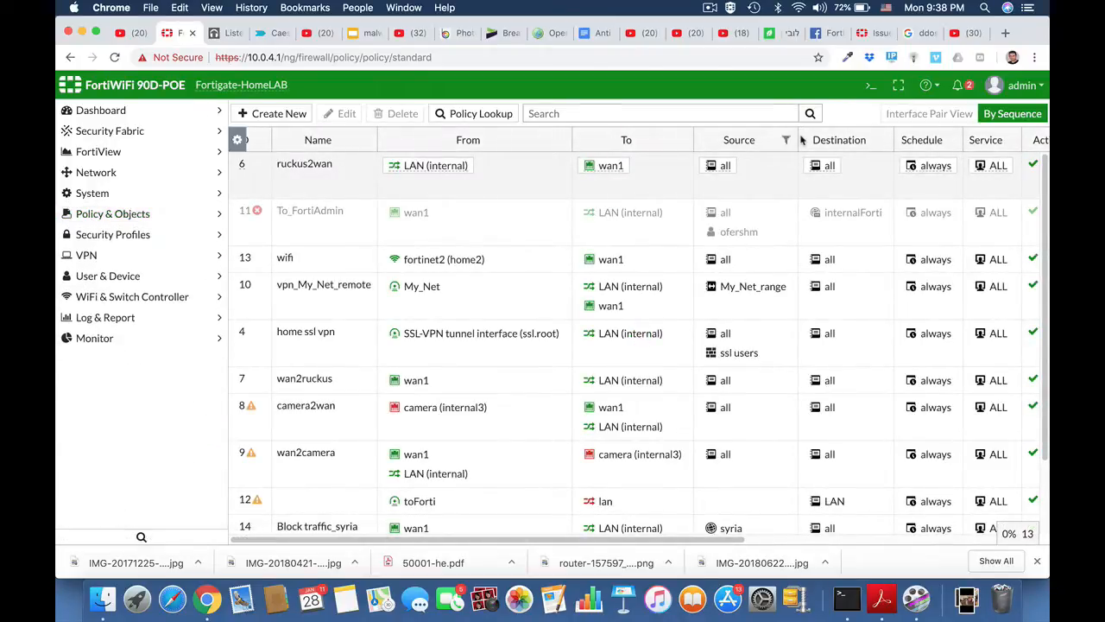
# Back up the configuration unencrypted to the local PC and show the .conf file in Finder.
pyautogui.click(1035, 89)
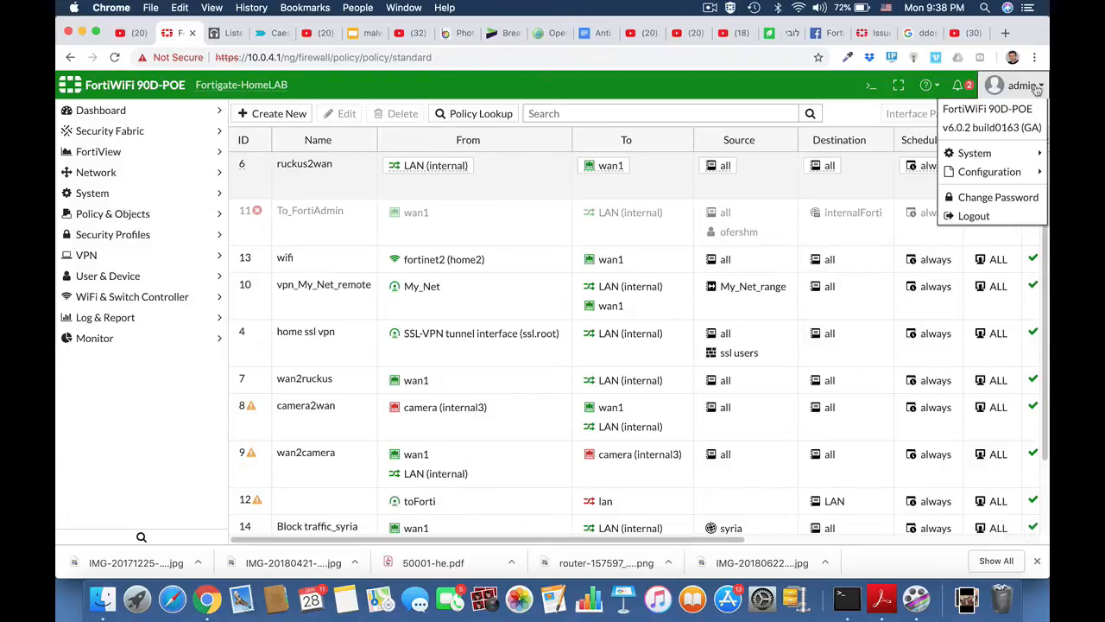
pyautogui.moveTo(995, 175)
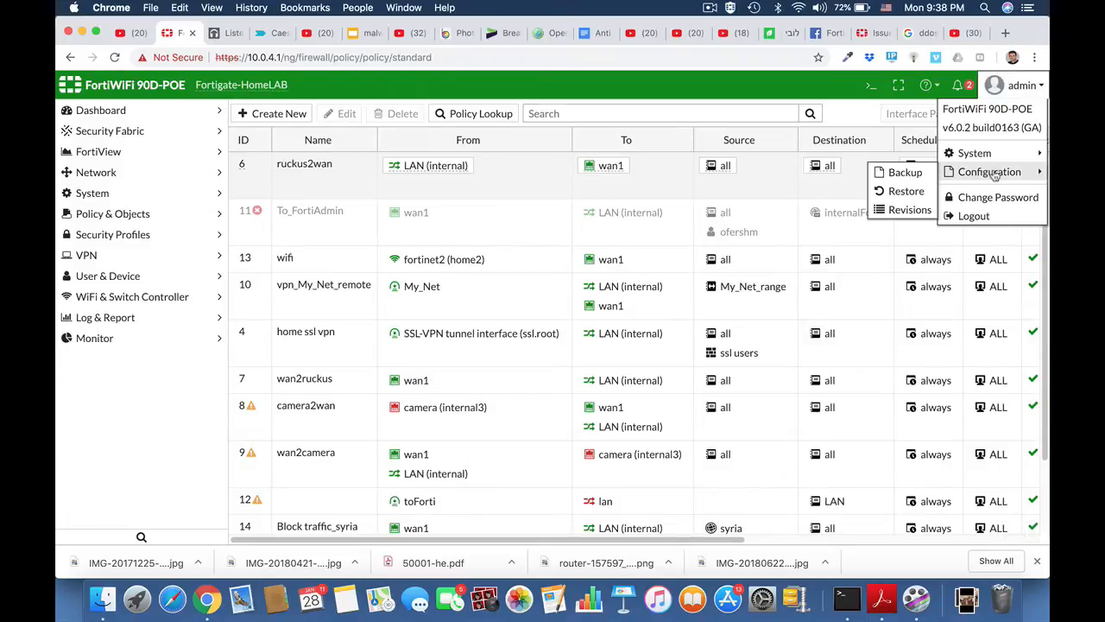
pyautogui.click(914, 179)
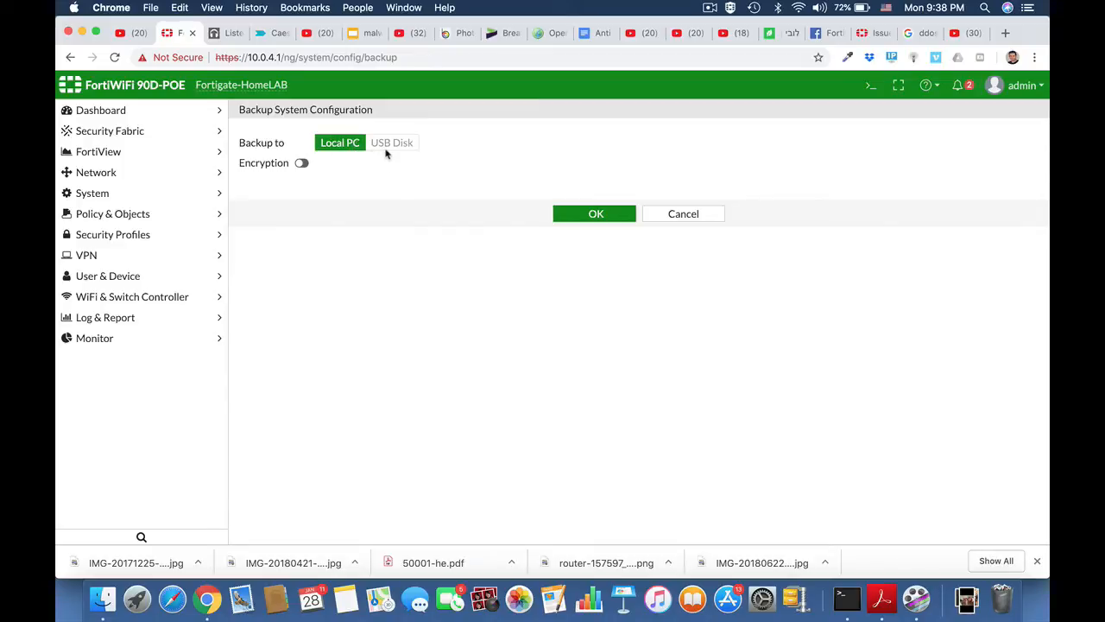
pyautogui.click(301, 164)
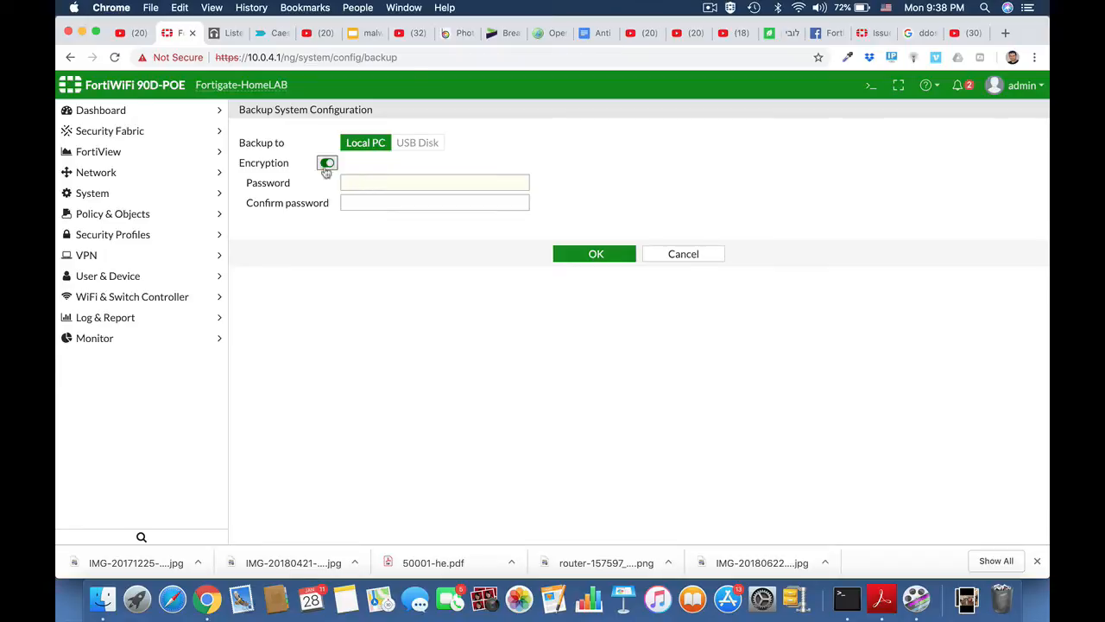
pyautogui.click(327, 164)
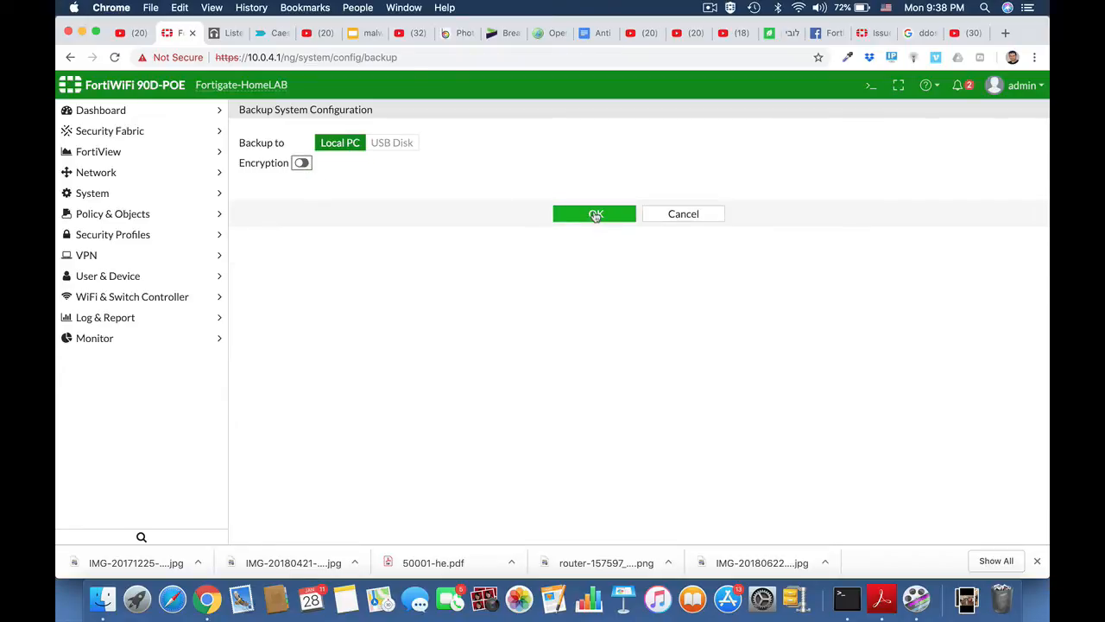
pyautogui.click(596, 215)
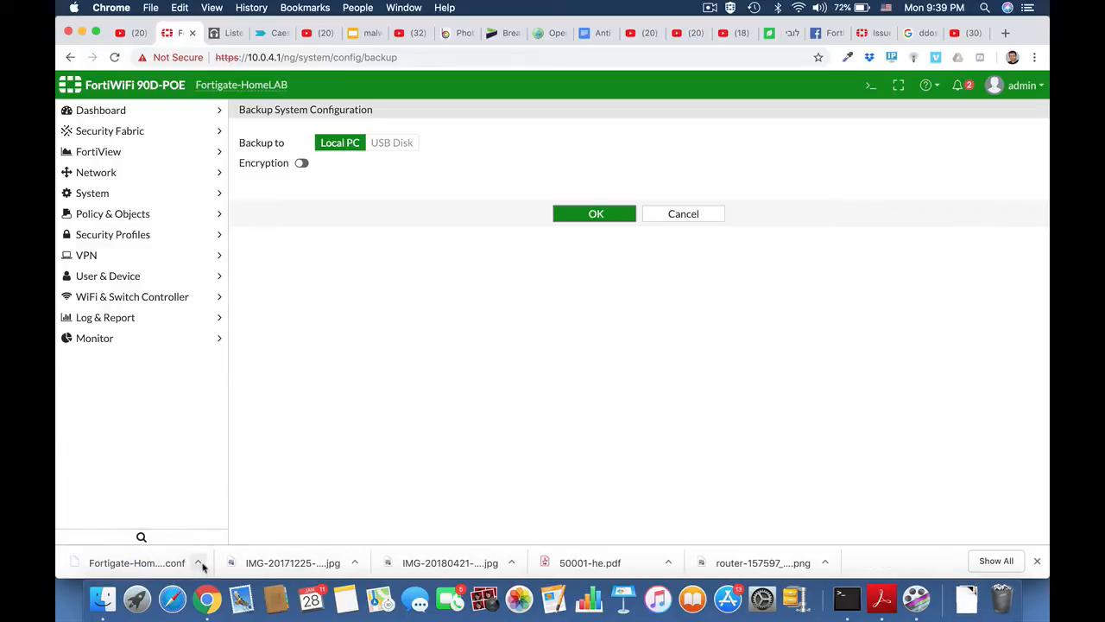
pyautogui.click(198, 562)
pyautogui.click(229, 543)
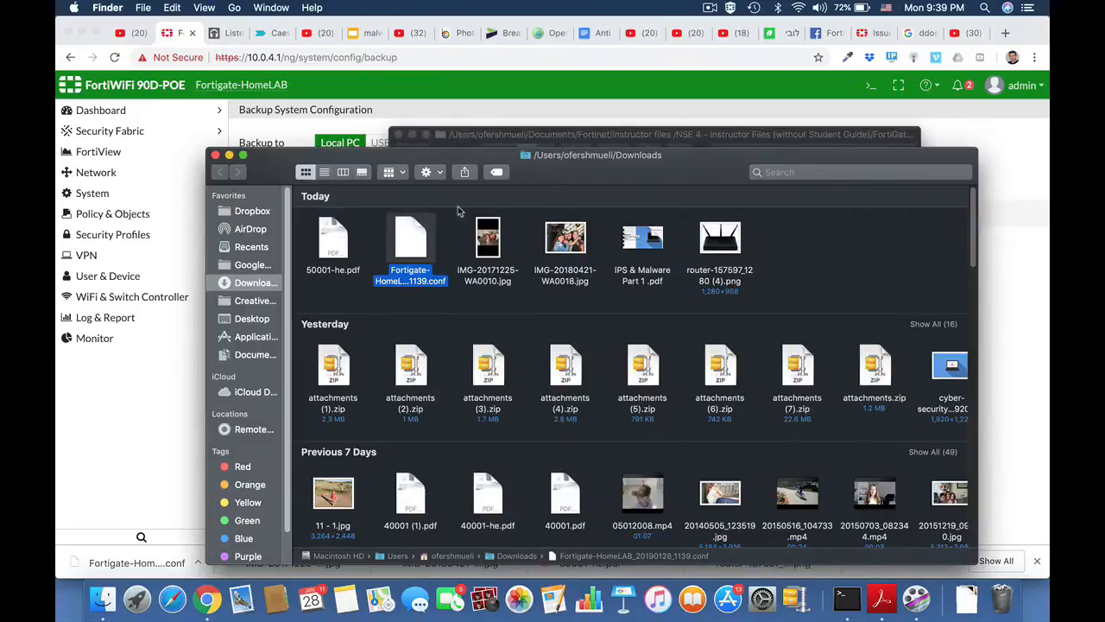
# Open Fortigate-HomeLAB_20190128_1139.conf in TextEdit full screen and search for 'pass'.
pyautogui.doubleClick(418, 245)
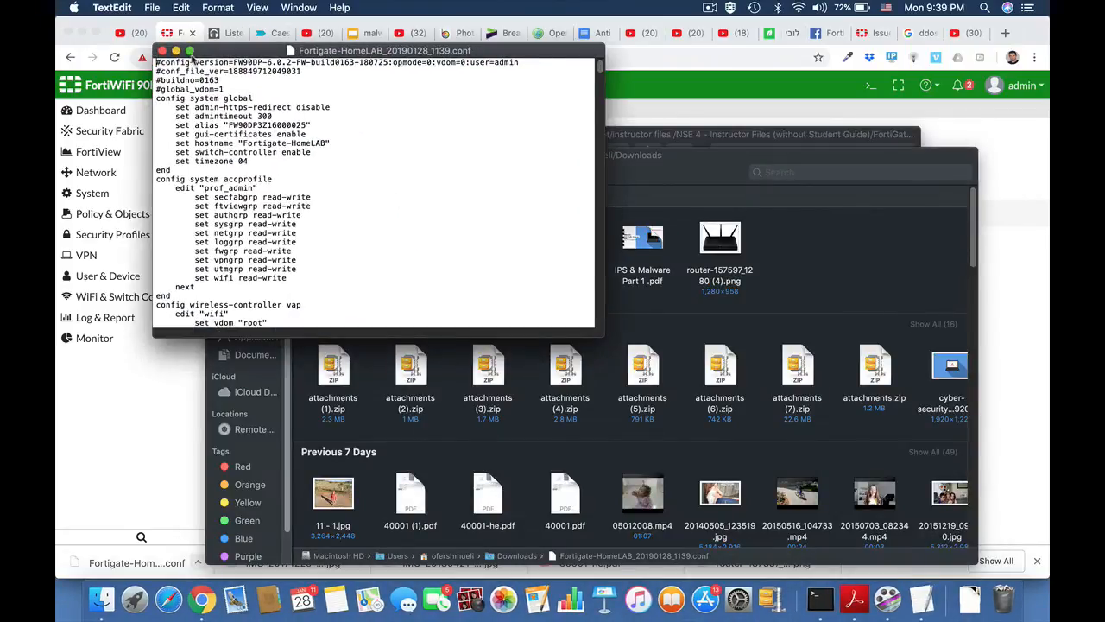
pyautogui.click(190, 52)
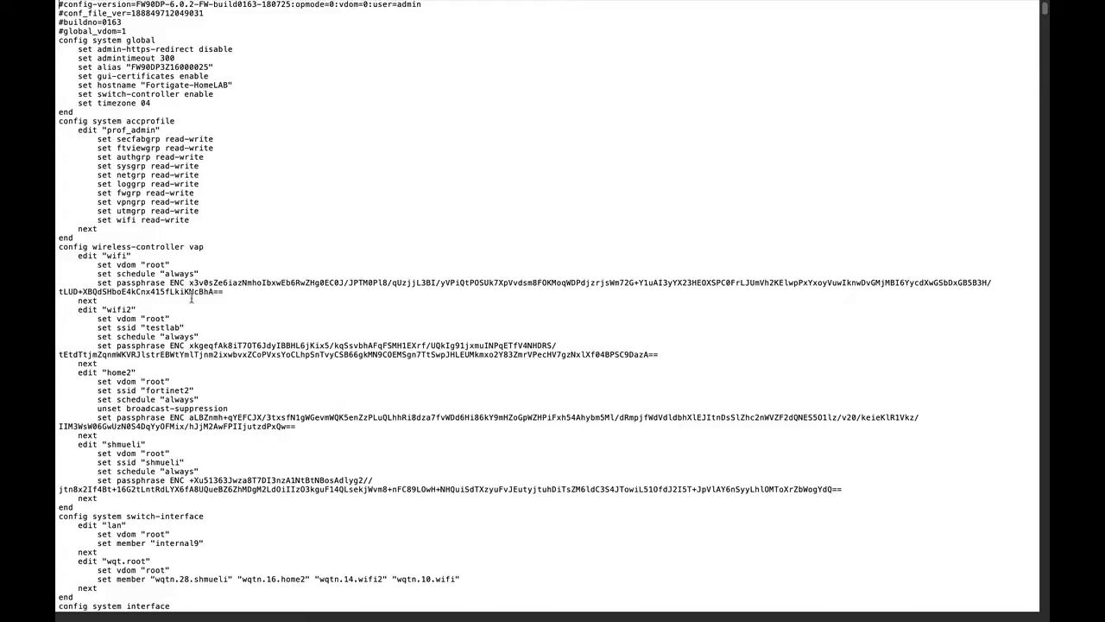
pyautogui.press('super+f')
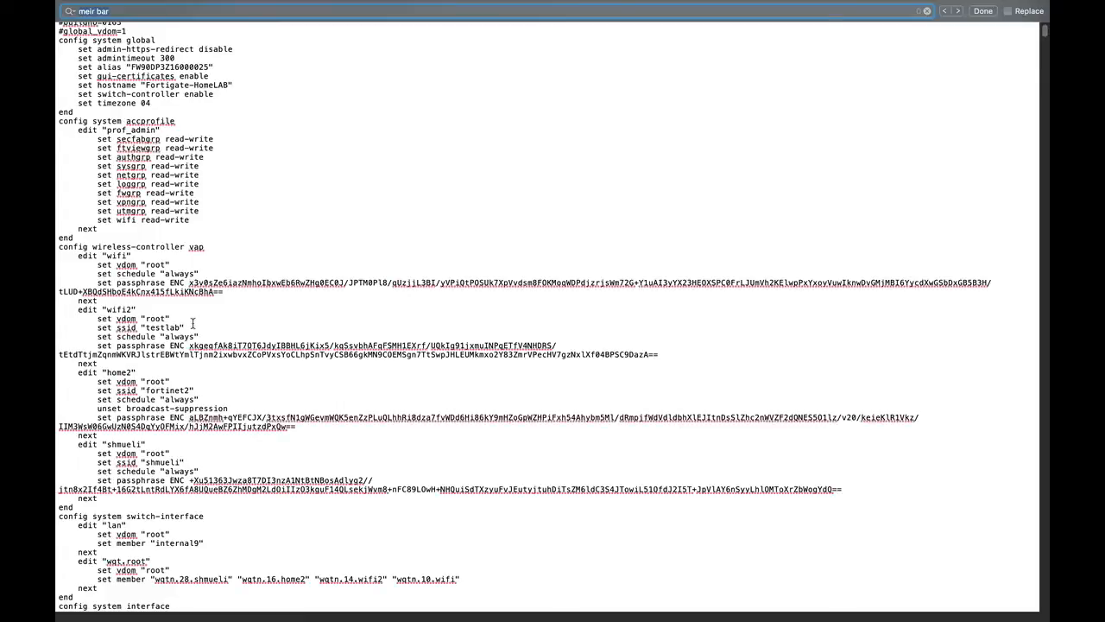
pyautogui.write('pass')
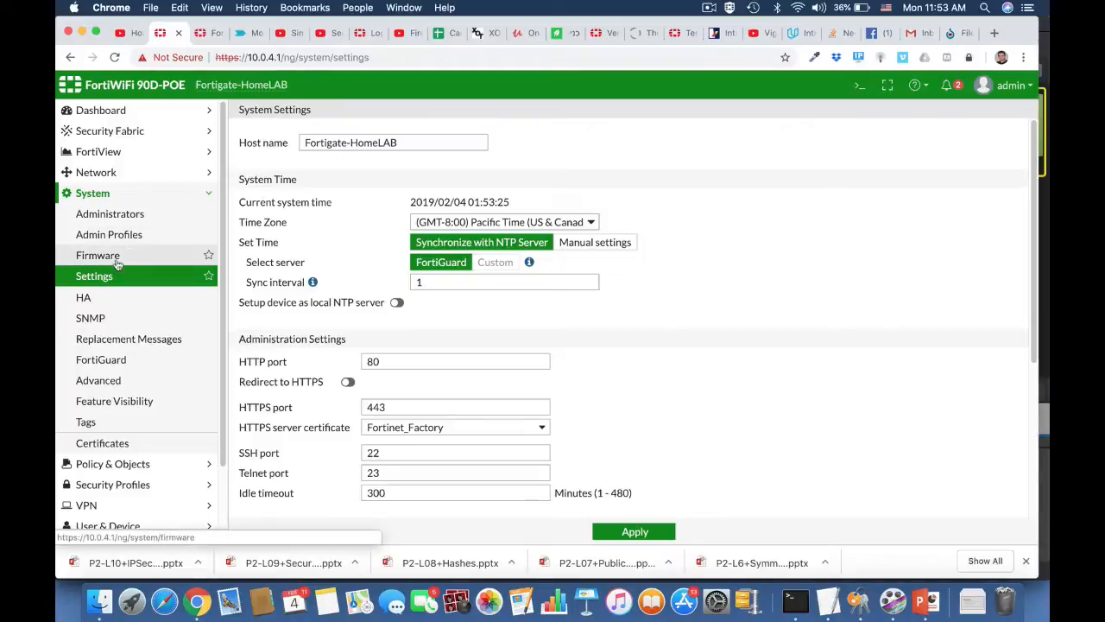
# Switch the system Inspection Mode to Proxy and apply the change.
pyautogui.click(112, 278)
pyautogui.click(112, 278)
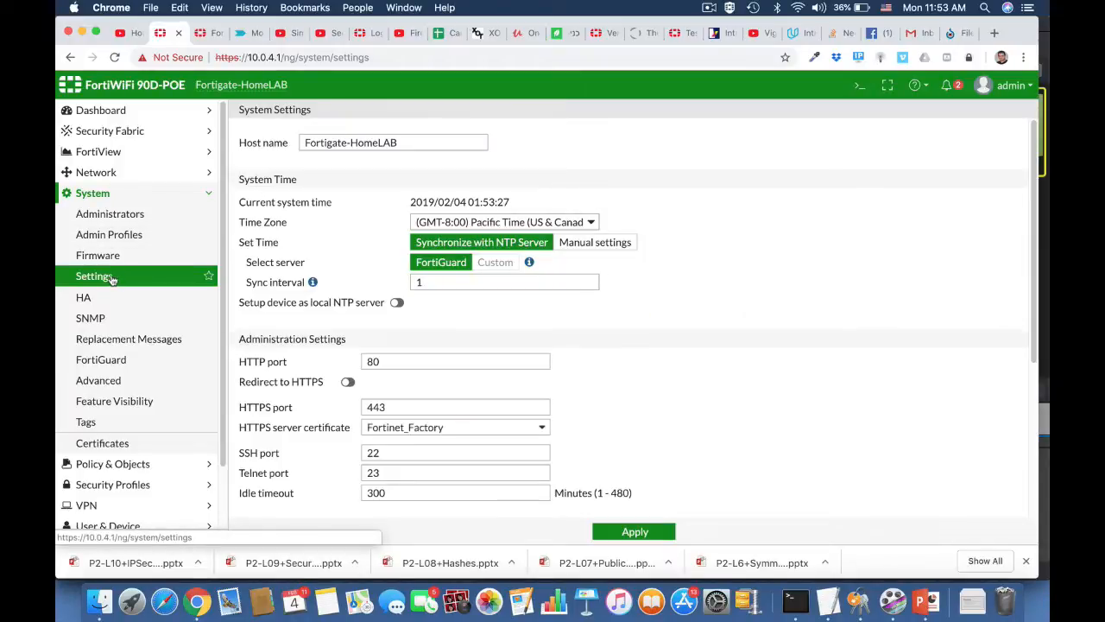
pyautogui.scroll(-5, 659, 424)
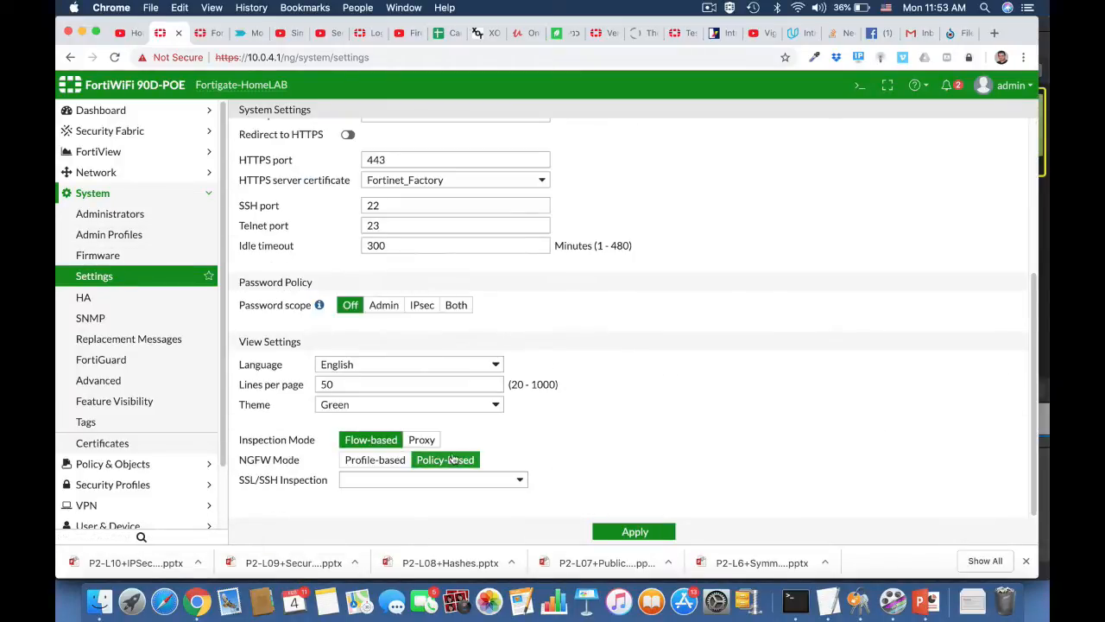
pyautogui.click(429, 442)
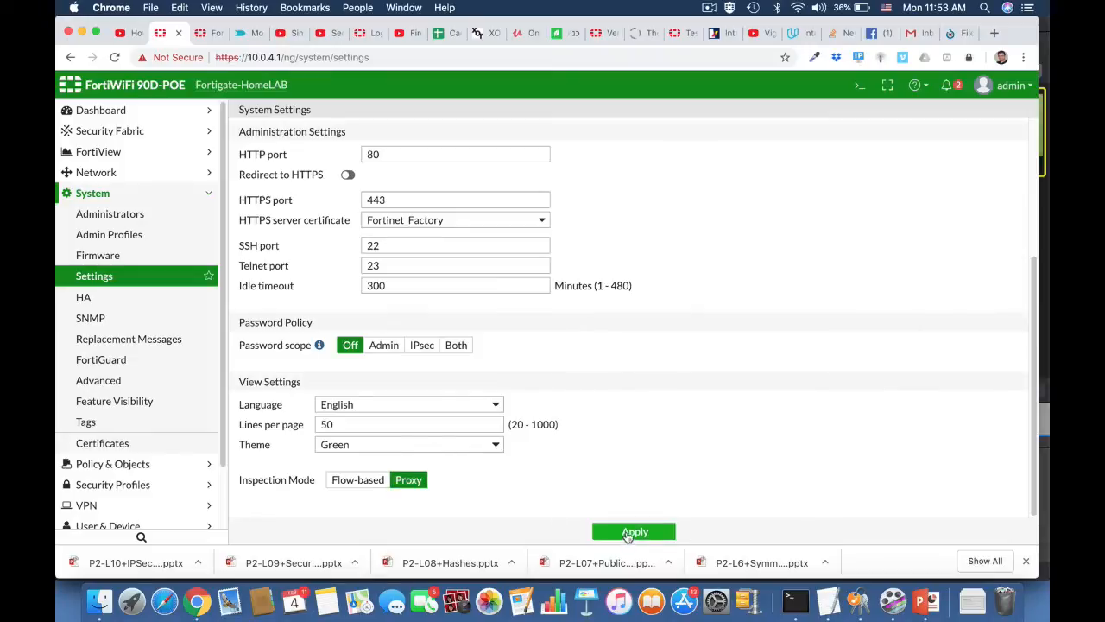
pyautogui.click(630, 533)
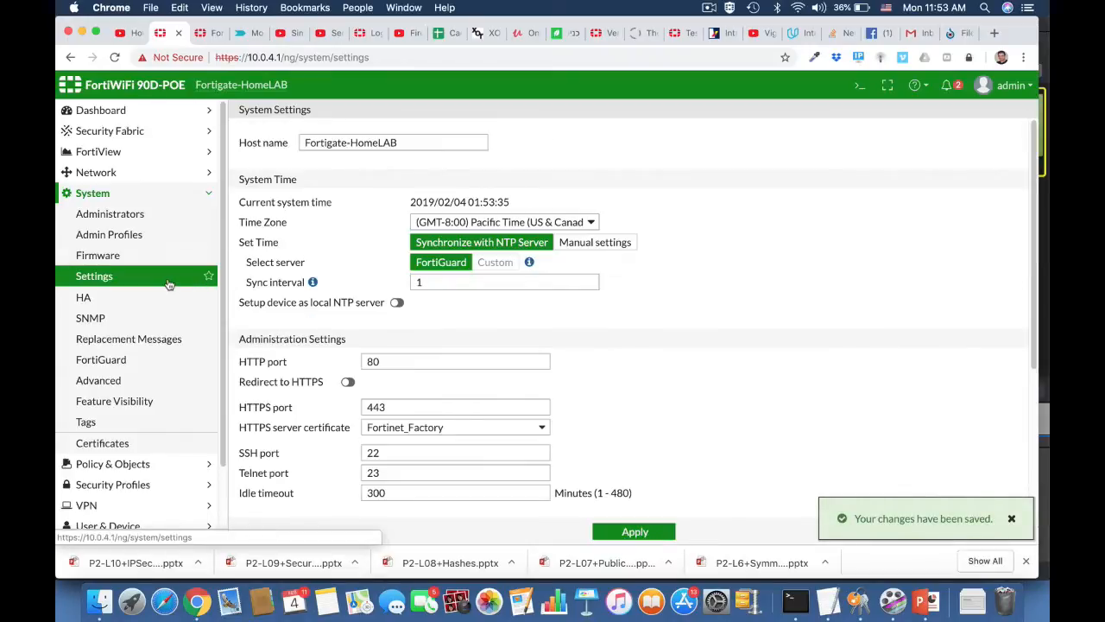
# Turn on Explicit Proxy in Feature Visibility and apply it.
pyautogui.click(142, 403)
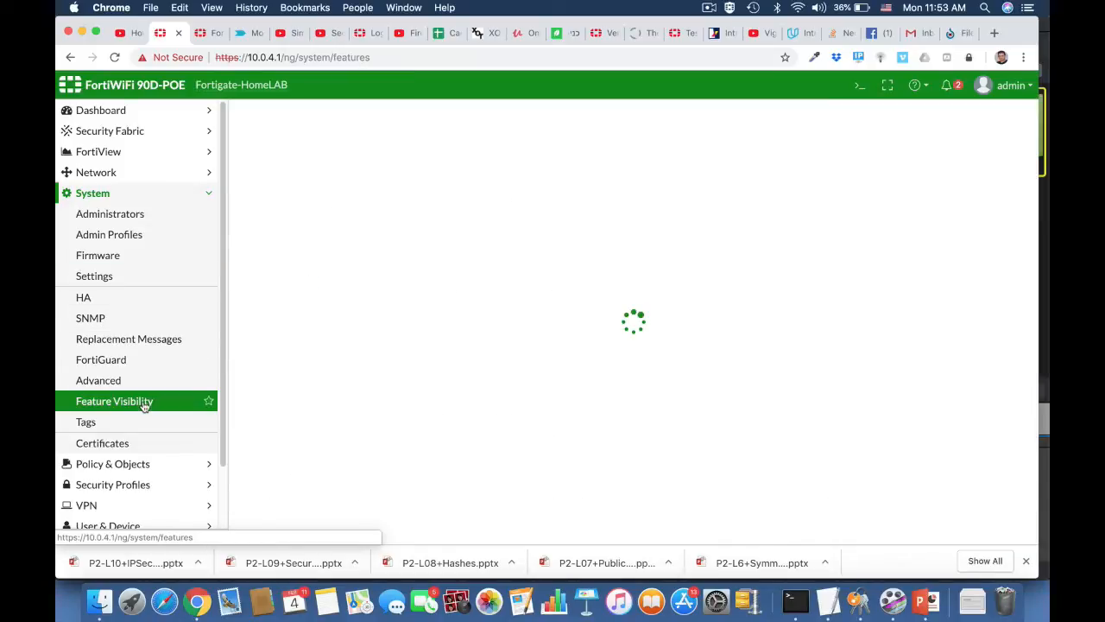
pyautogui.scroll(-5, 425, 396)
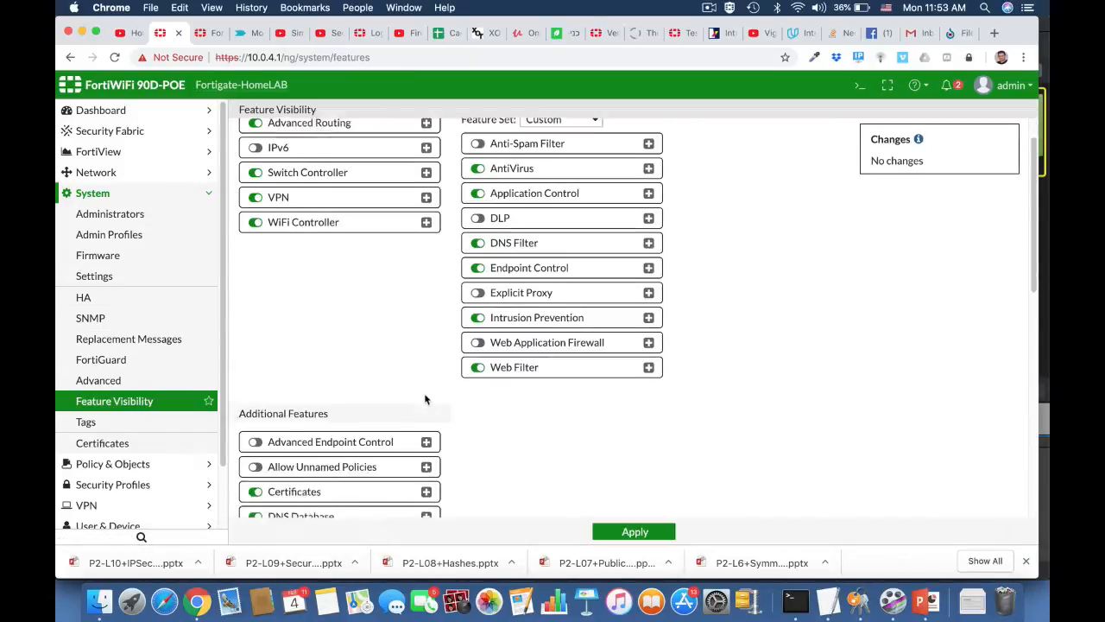
pyautogui.scroll(-1, 424, 396)
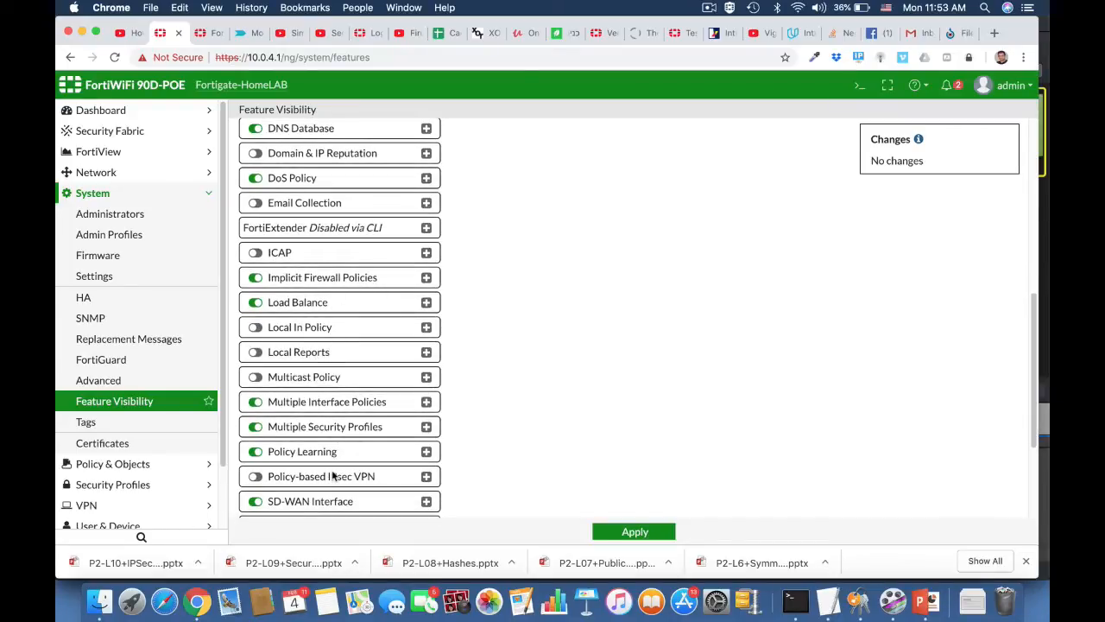
pyautogui.scroll(-3, 332, 476)
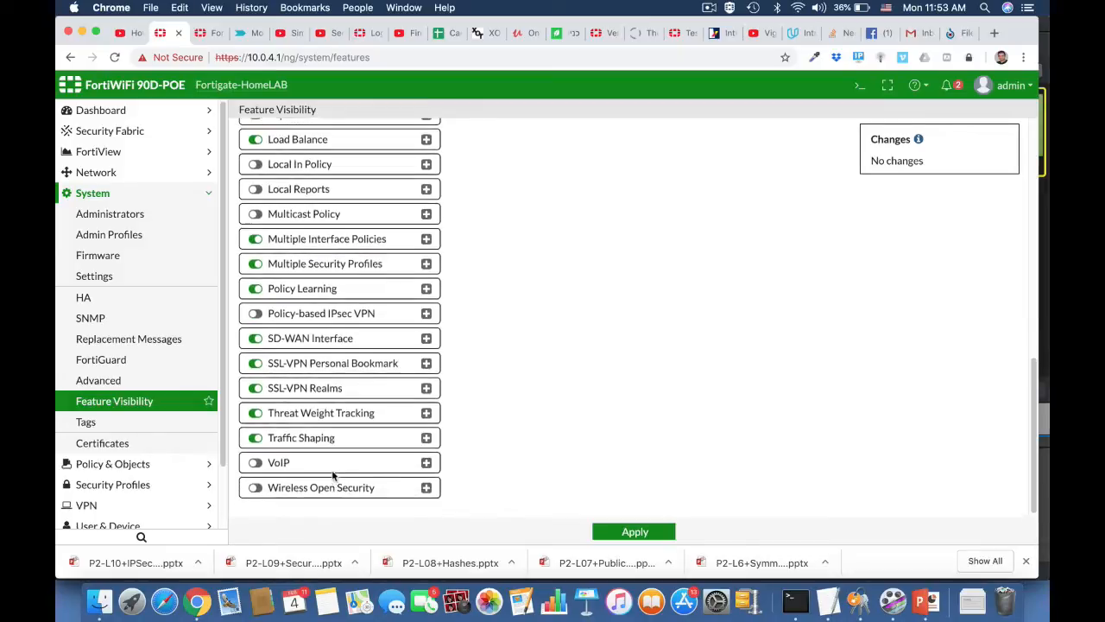
pyautogui.scroll(8, 332, 476)
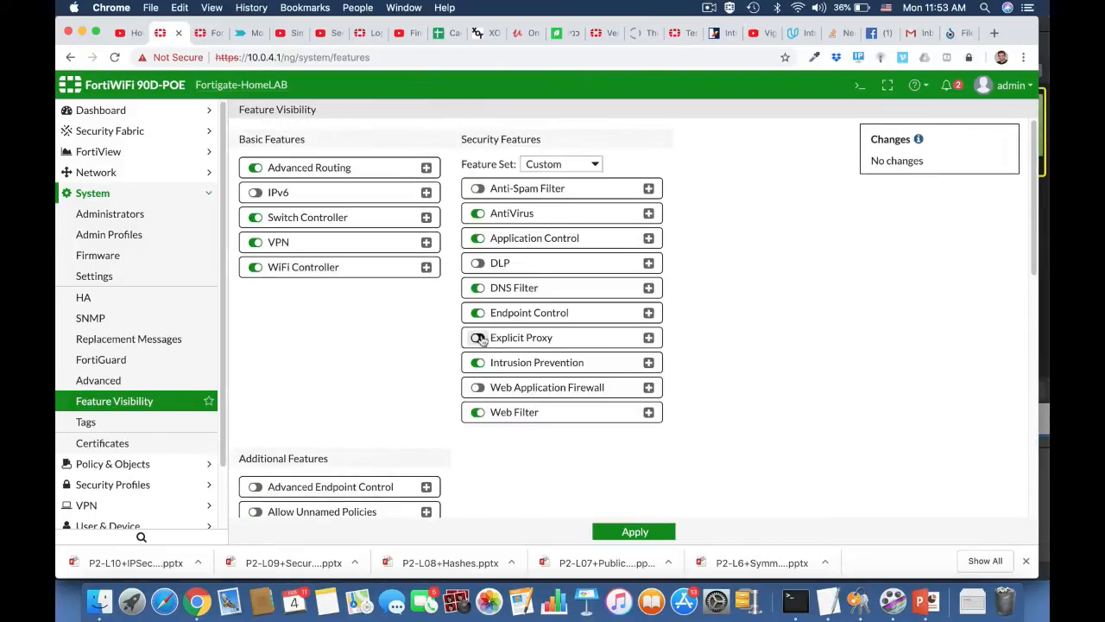
pyautogui.click(478, 338)
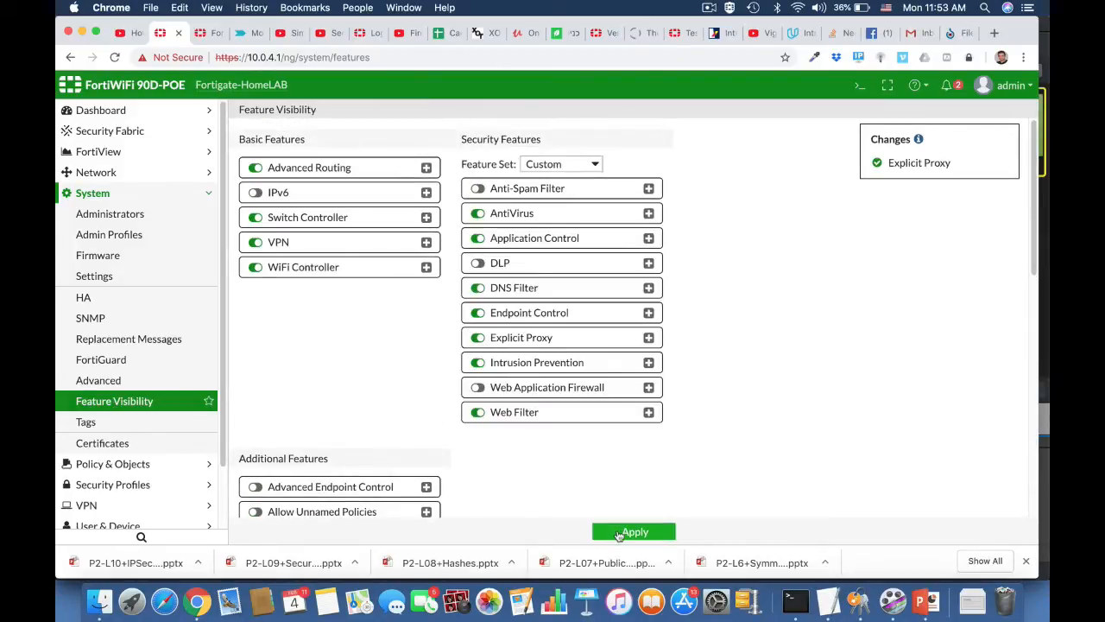
pyautogui.click(619, 533)
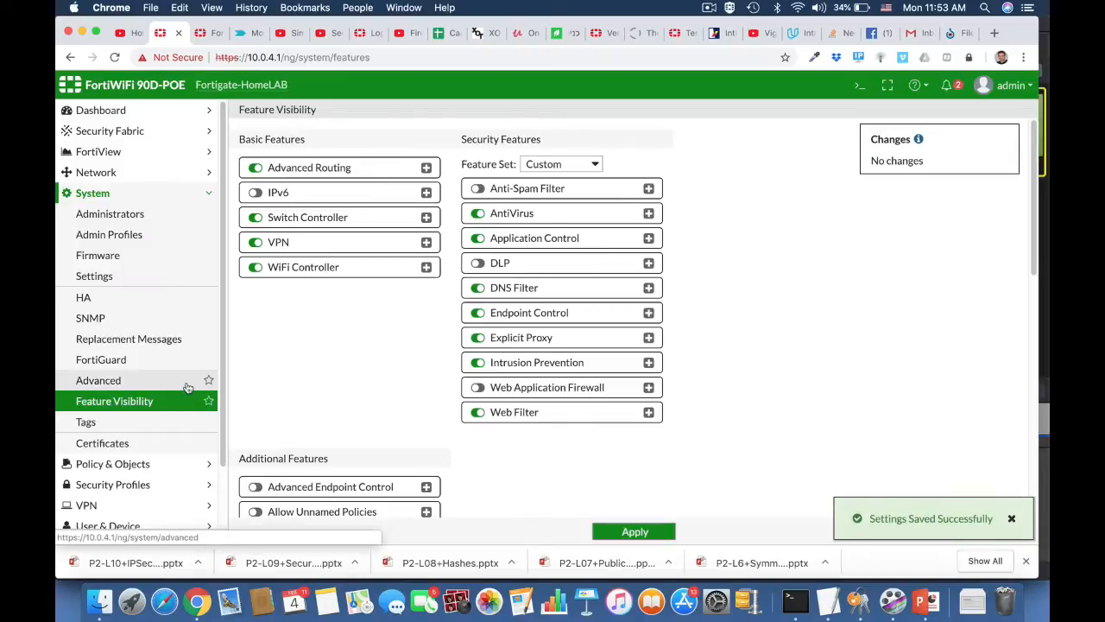
pyautogui.click(110, 176)
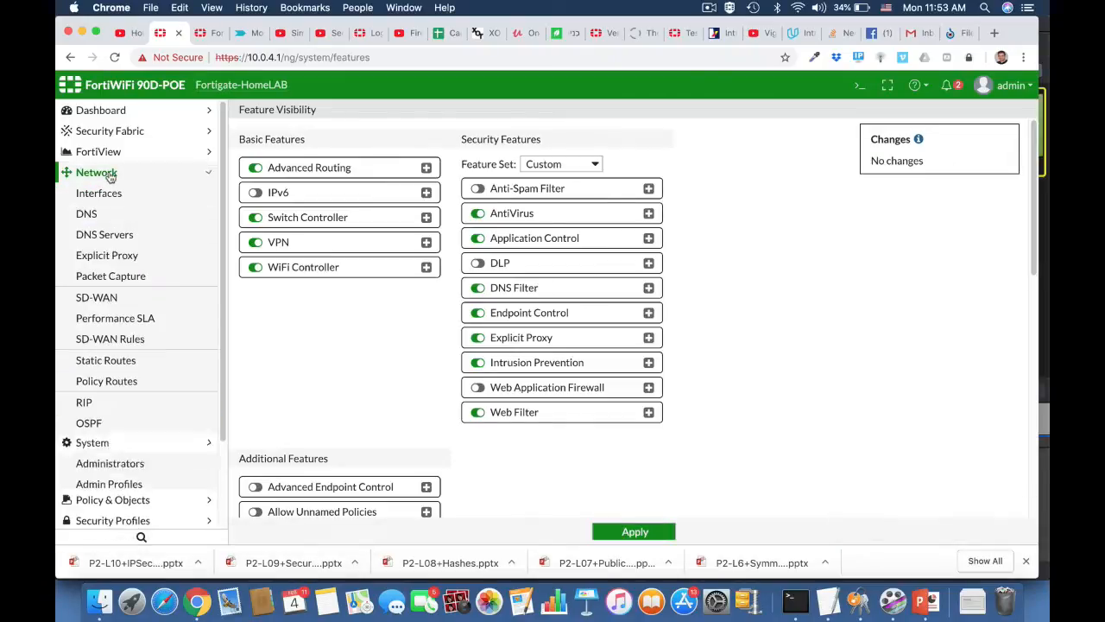
# Turn on the explicit web proxy and make it listen on LAN (internal).
pyautogui.click(130, 260)
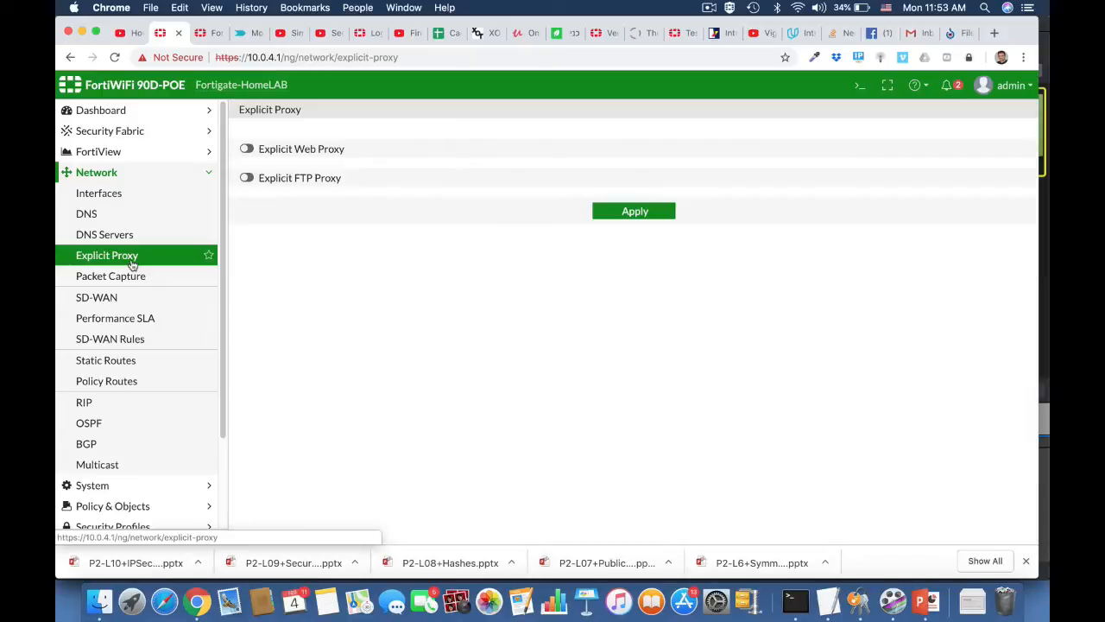
pyautogui.click(249, 149)
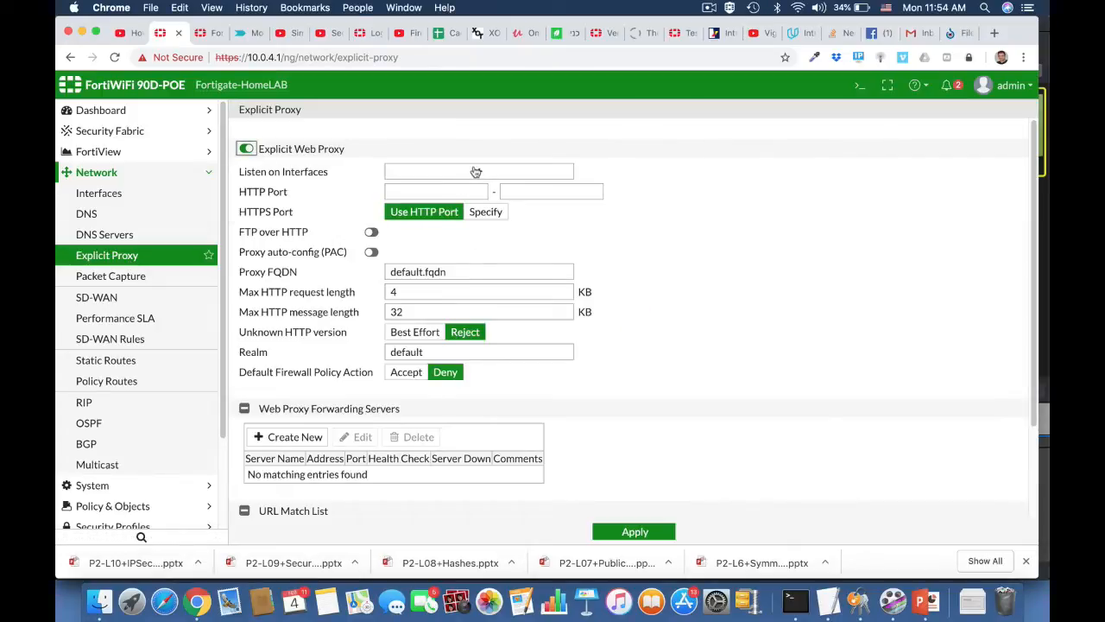
pyautogui.click(476, 172)
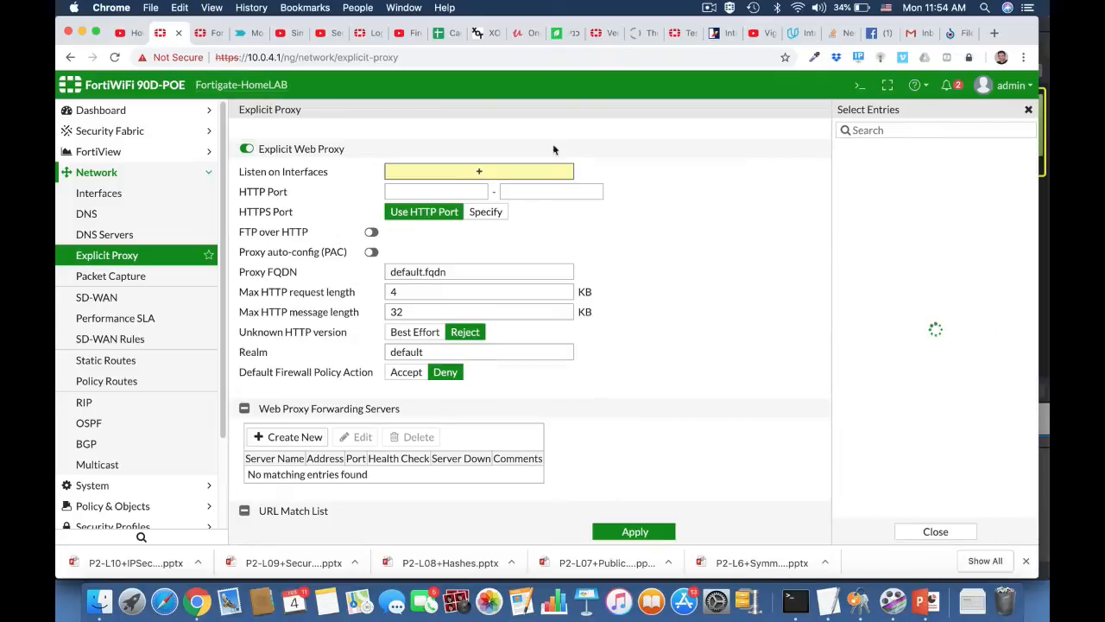
pyautogui.moveTo(838, 239)
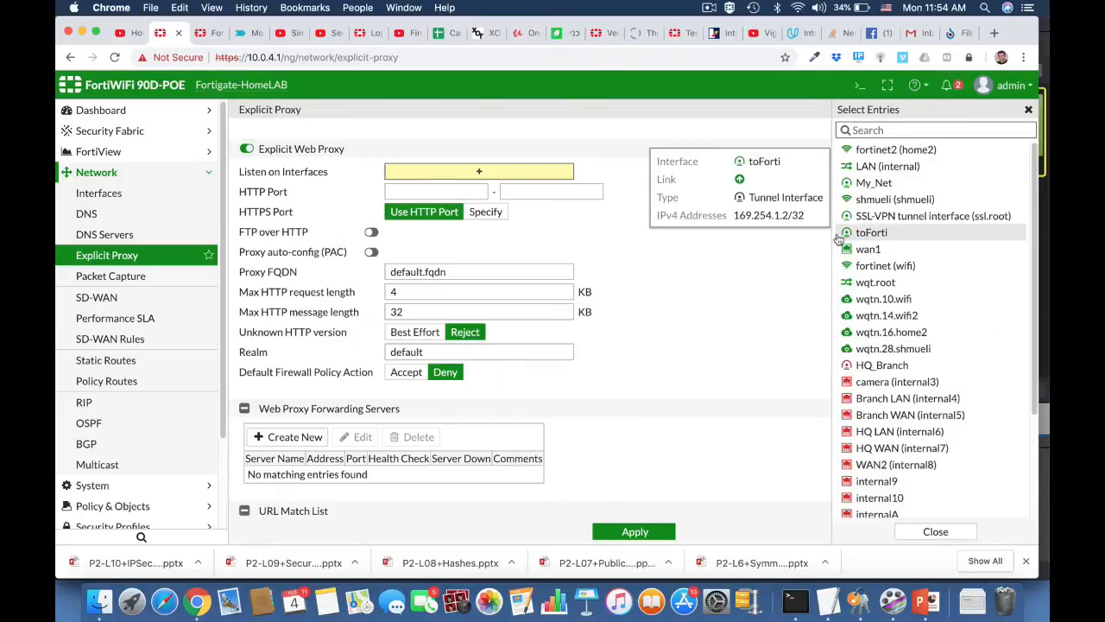
pyautogui.click(872, 166)
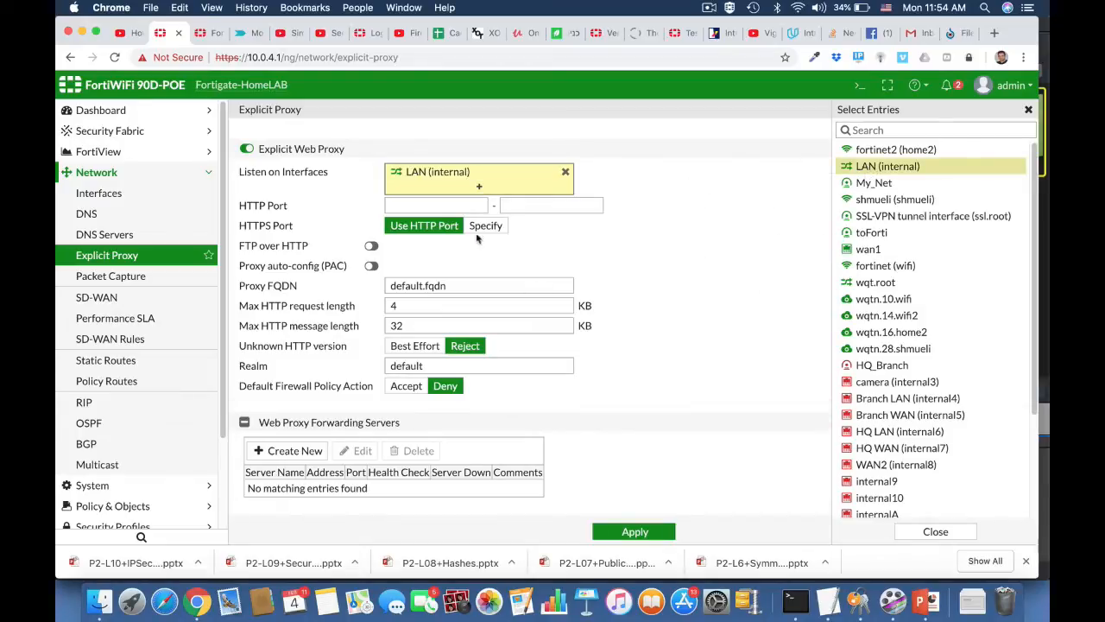
# Set the web proxy's HTTP port range to 8080–8080.
pyautogui.click(454, 205)
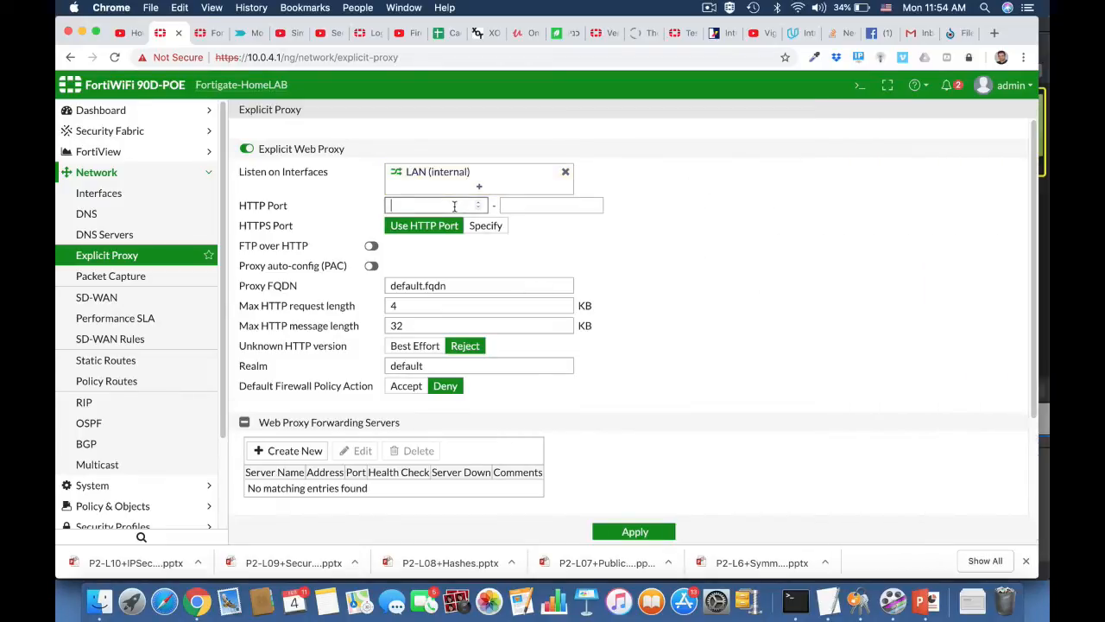
pyautogui.write('8080')
pyautogui.click(566, 204)
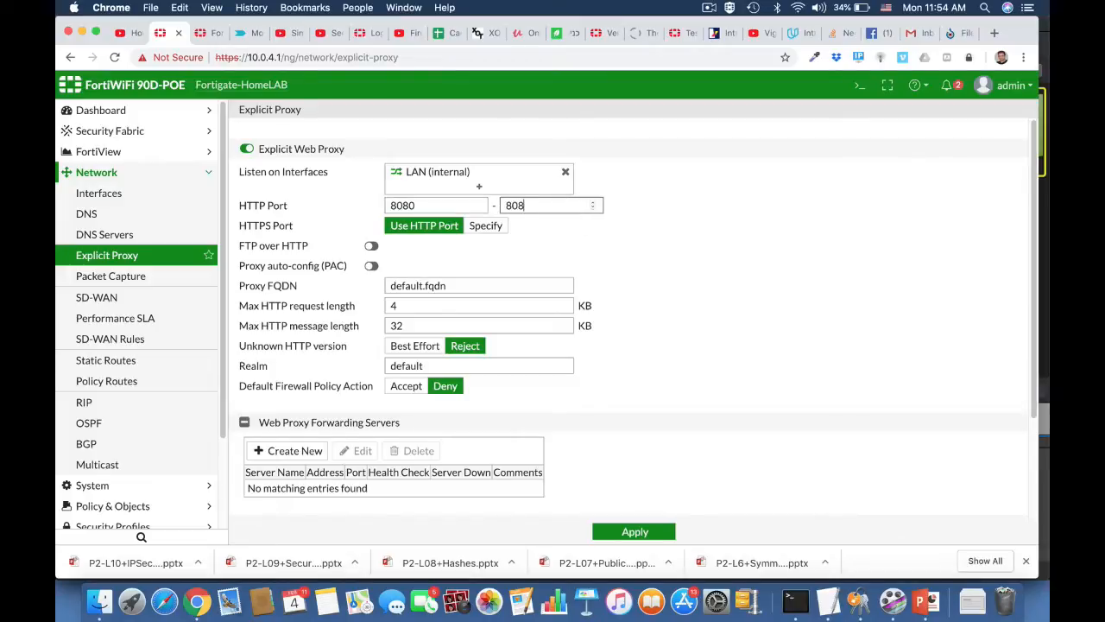
pyautogui.click(683, 289)
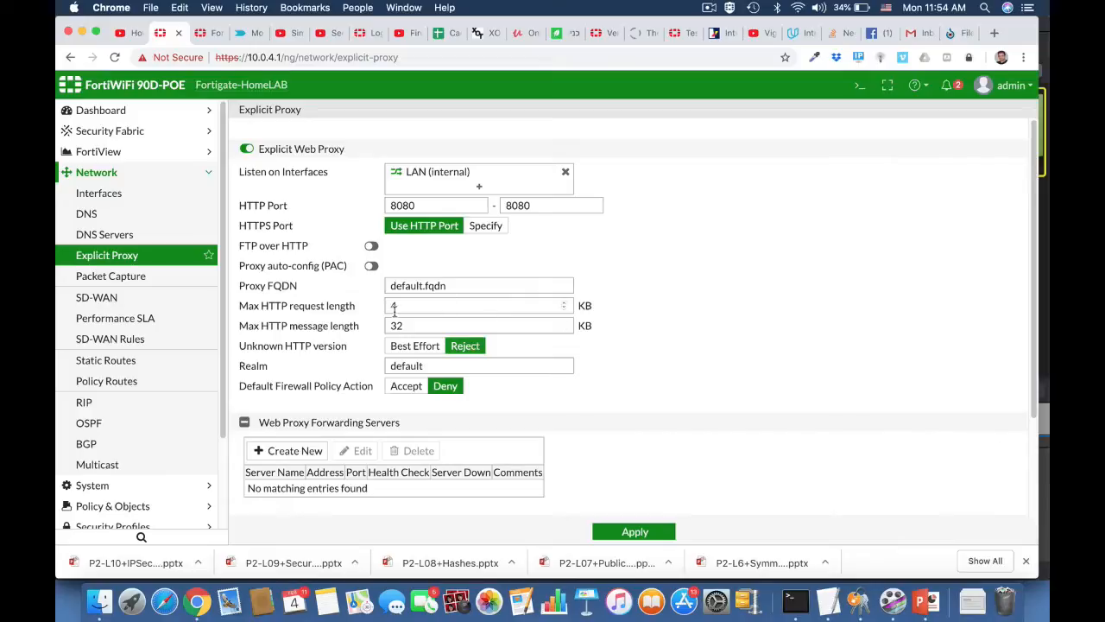
# Enable proxy auto-config with a PAC file returning PROXY 10.0.4.1:8080.
pyautogui.click(371, 266)
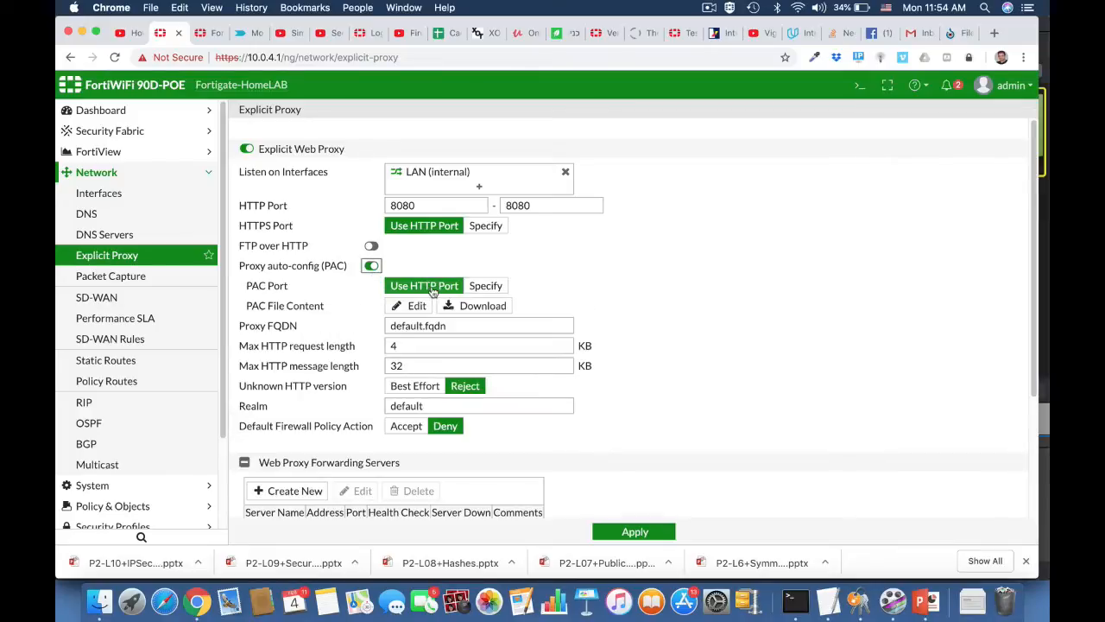
pyautogui.click(414, 306)
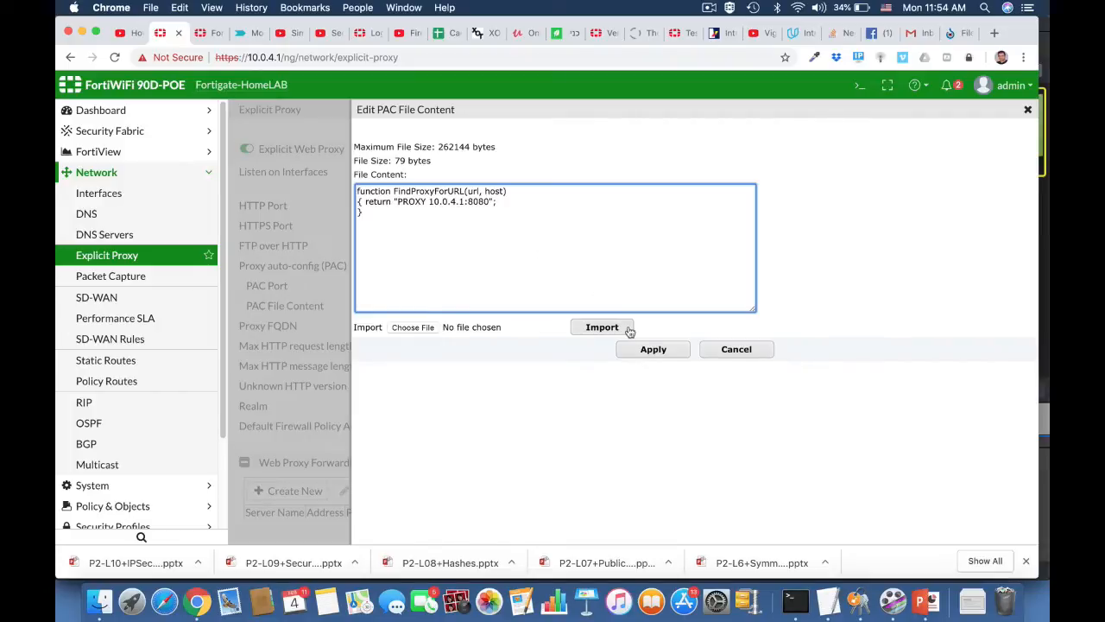
pyautogui.click(653, 350)
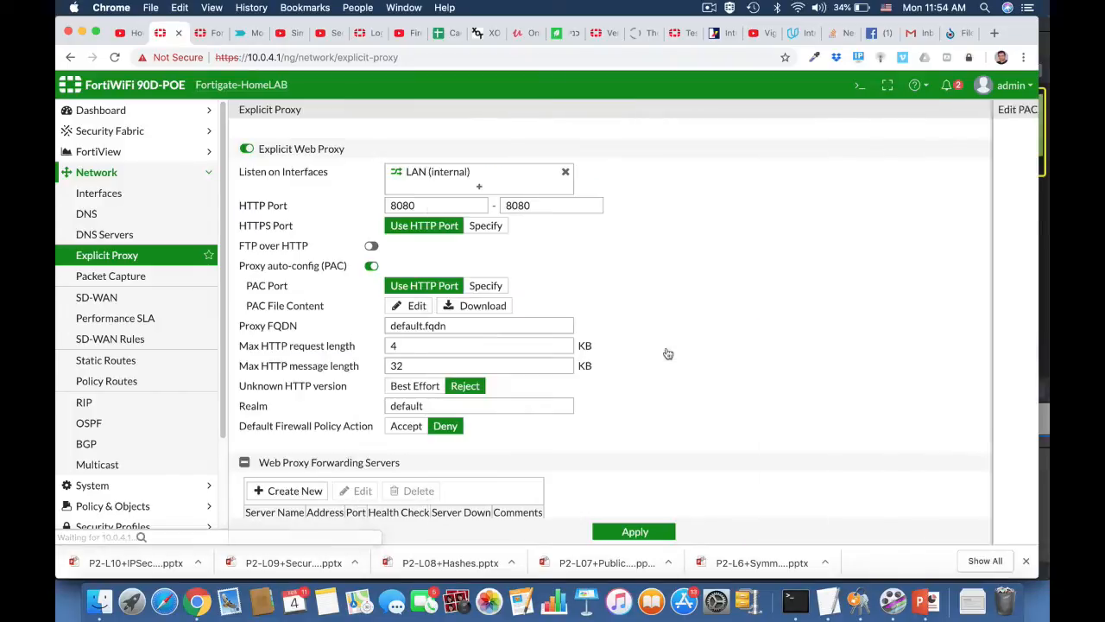
# Apply the explicit proxy settings and go to Network > Interfaces.
pyautogui.scroll(-5, 625, 395)
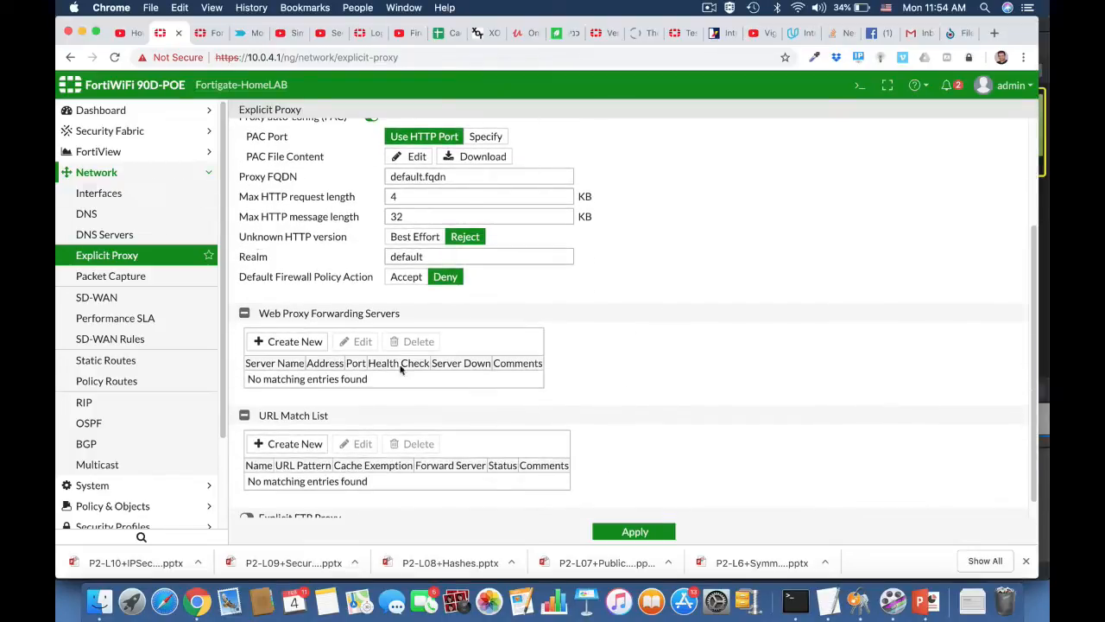
pyautogui.click(614, 534)
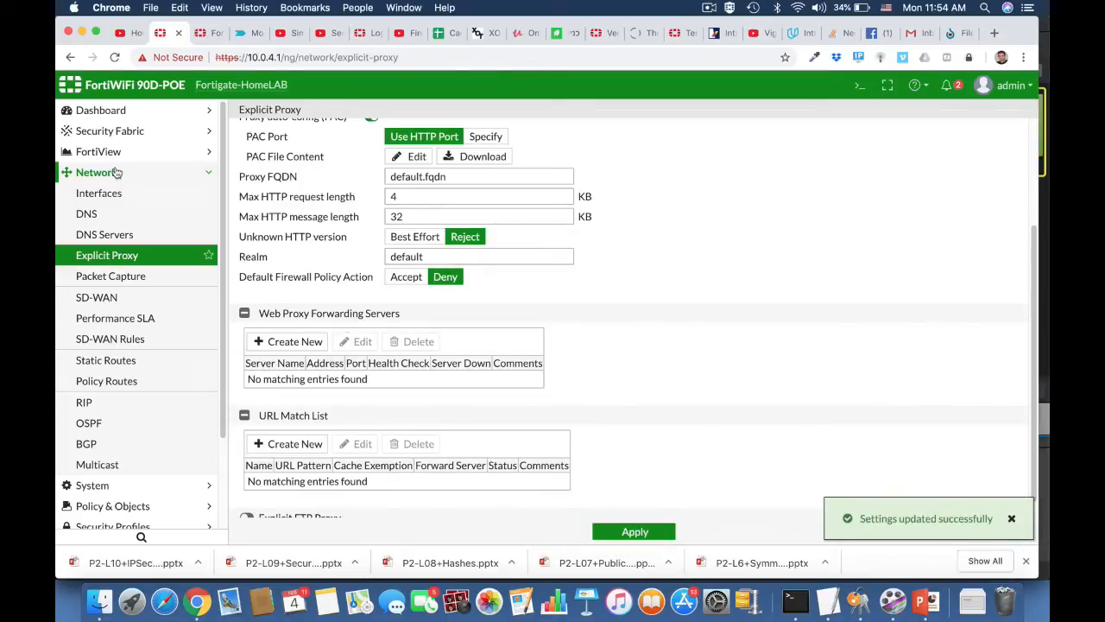
pyautogui.click(106, 194)
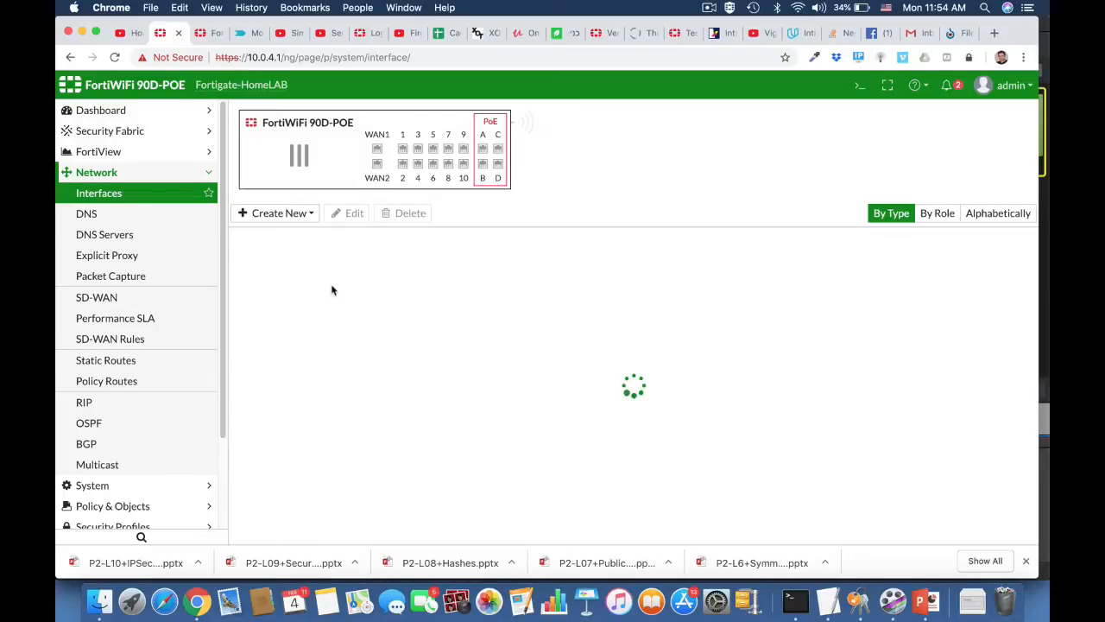
# Edit the internal (LAN) interface and expand its advanced DHCP server options.
pyautogui.click(337, 304)
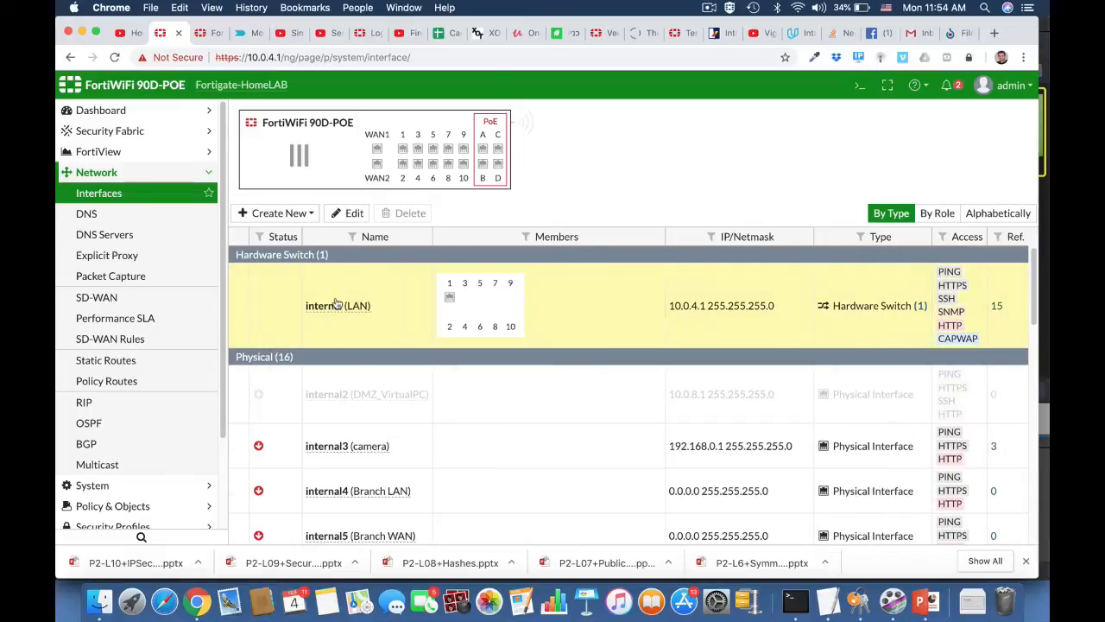
pyautogui.click(349, 214)
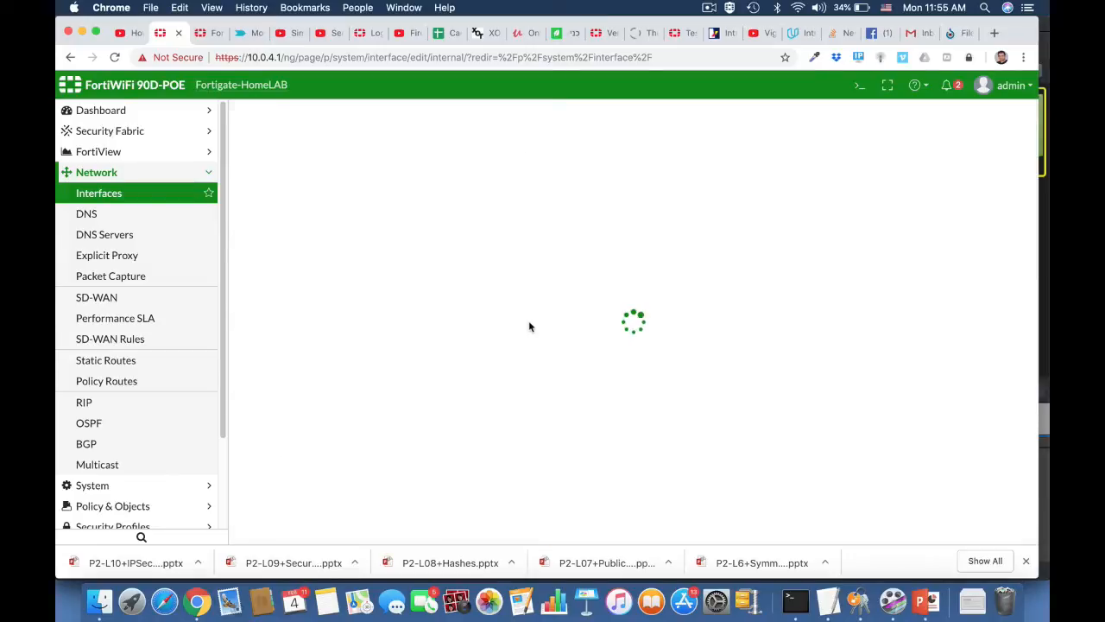
pyautogui.scroll(-3, 529, 326)
pyautogui.scroll(-6, 529, 325)
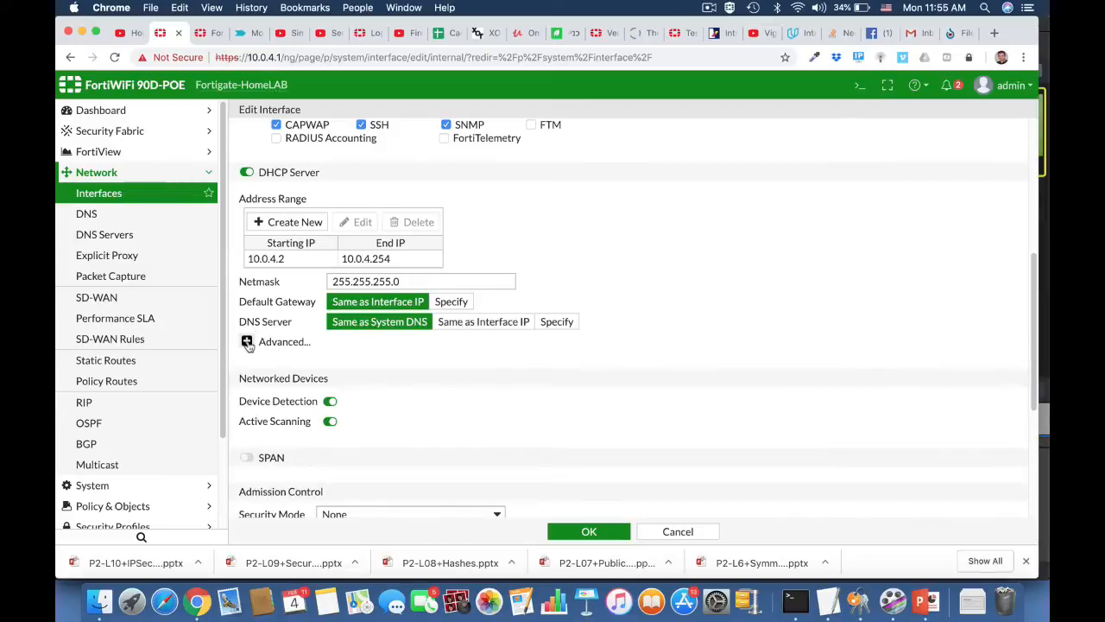
pyautogui.click(247, 341)
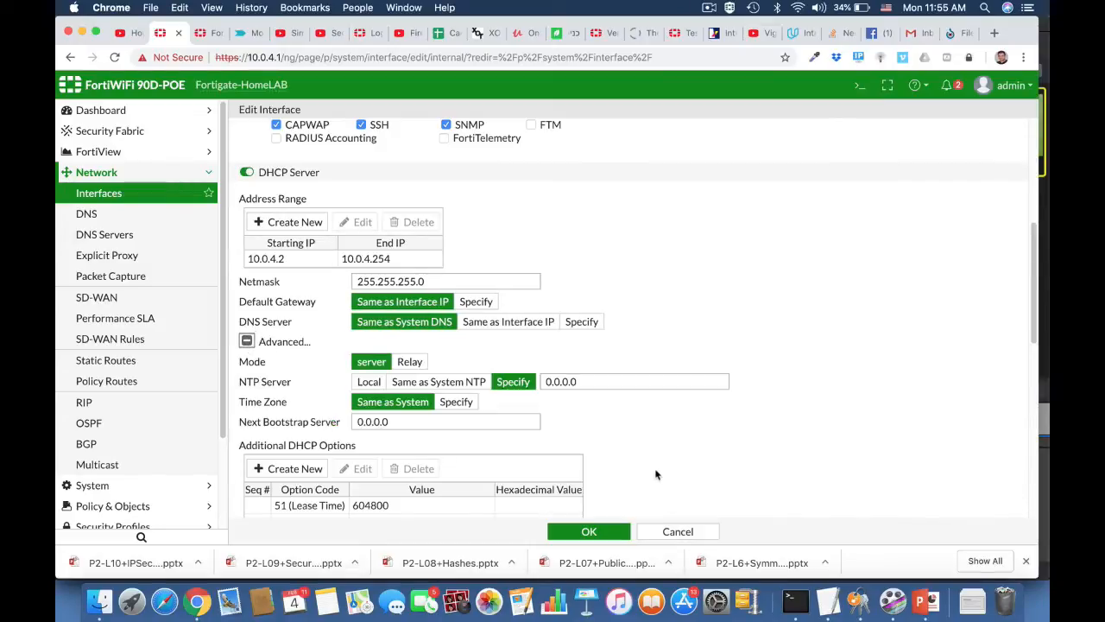
# Add a Specify (String) DHCP option with code 252 for the PAC URL.
pyautogui.scroll(-4, 653, 469)
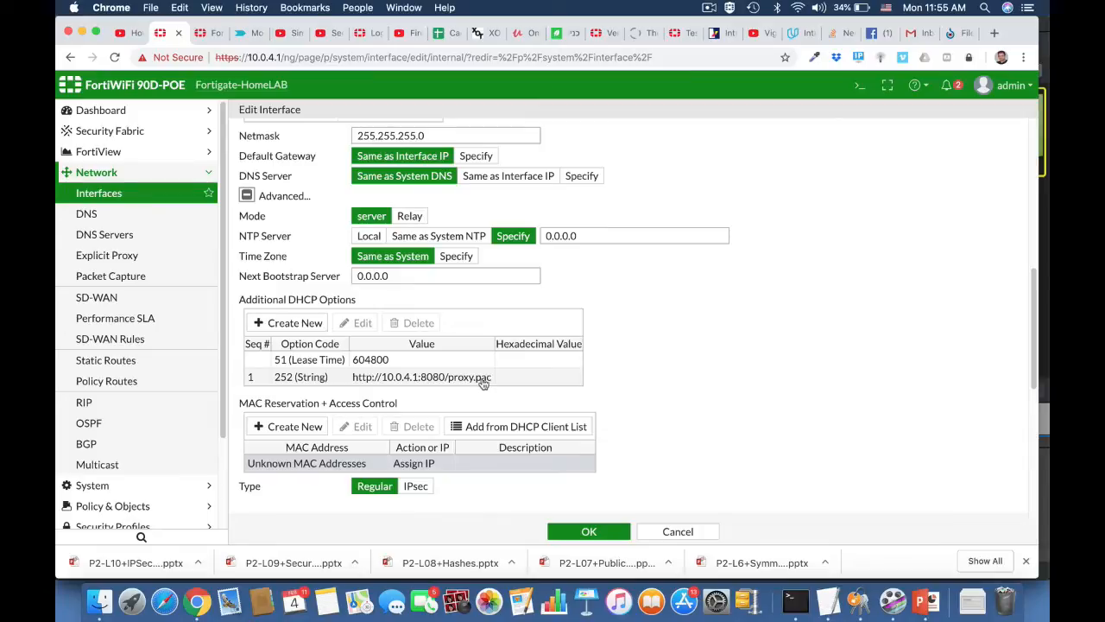
pyautogui.click(287, 323)
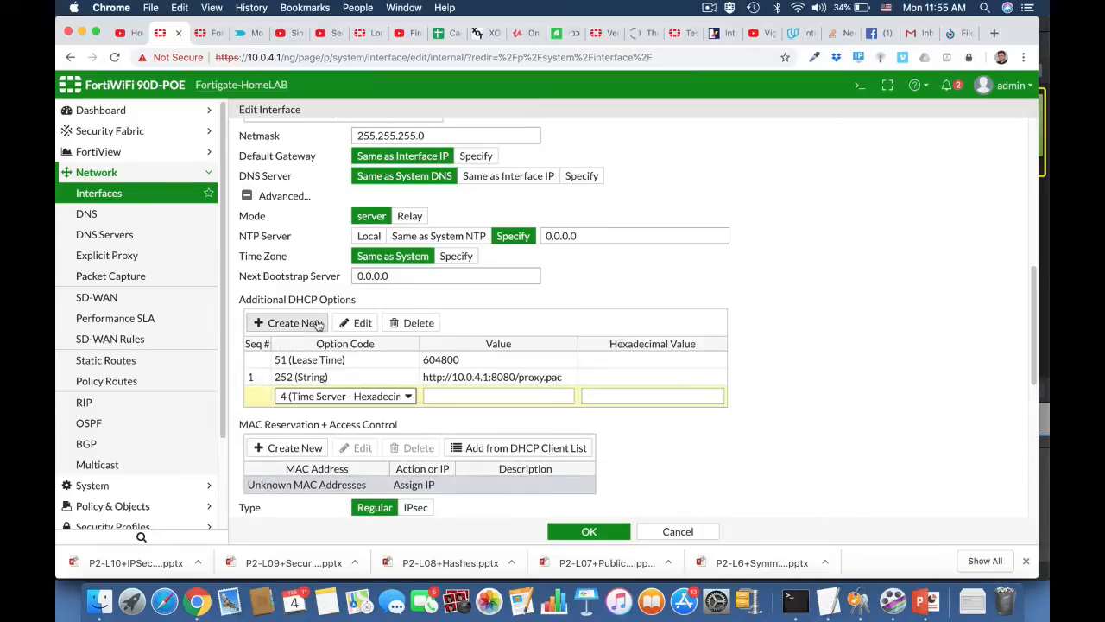
pyautogui.click(298, 390)
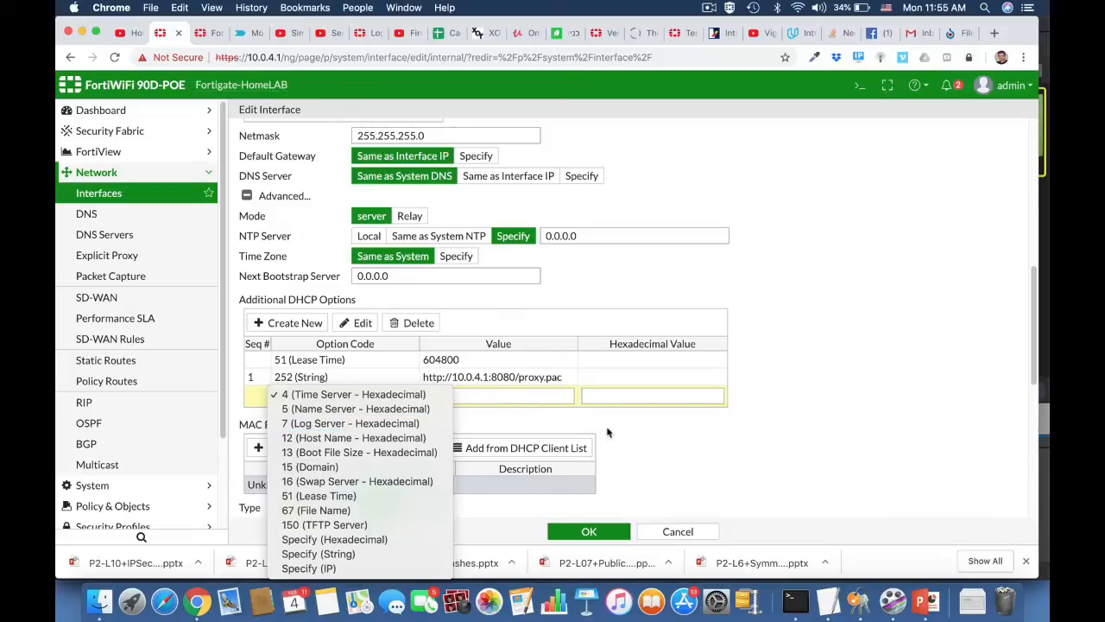
pyautogui.click(383, 553)
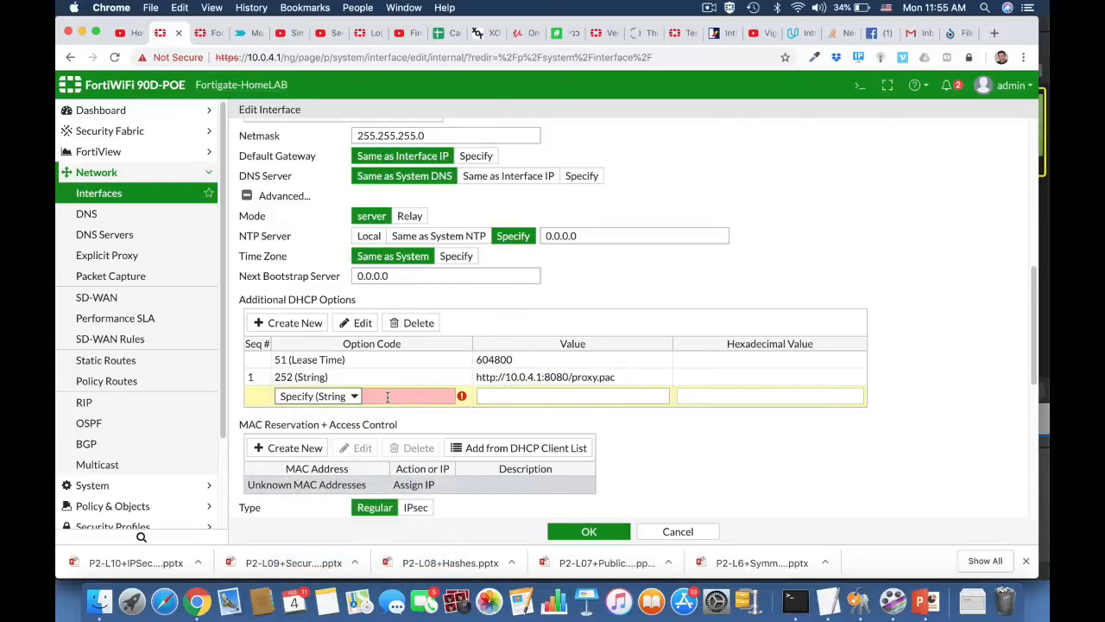
pyautogui.click(388, 396)
pyautogui.write('252')
pyautogui.click(499, 400)
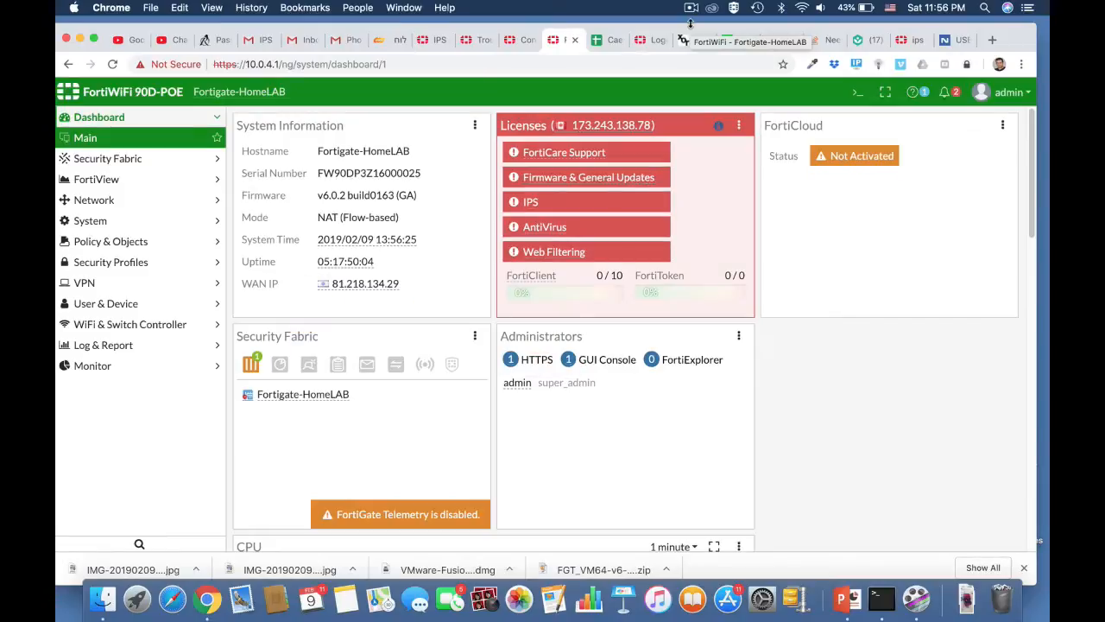
# Create a new IPv4 DoS policy with incoming interface LAN (internal).
pyautogui.click(141, 241)
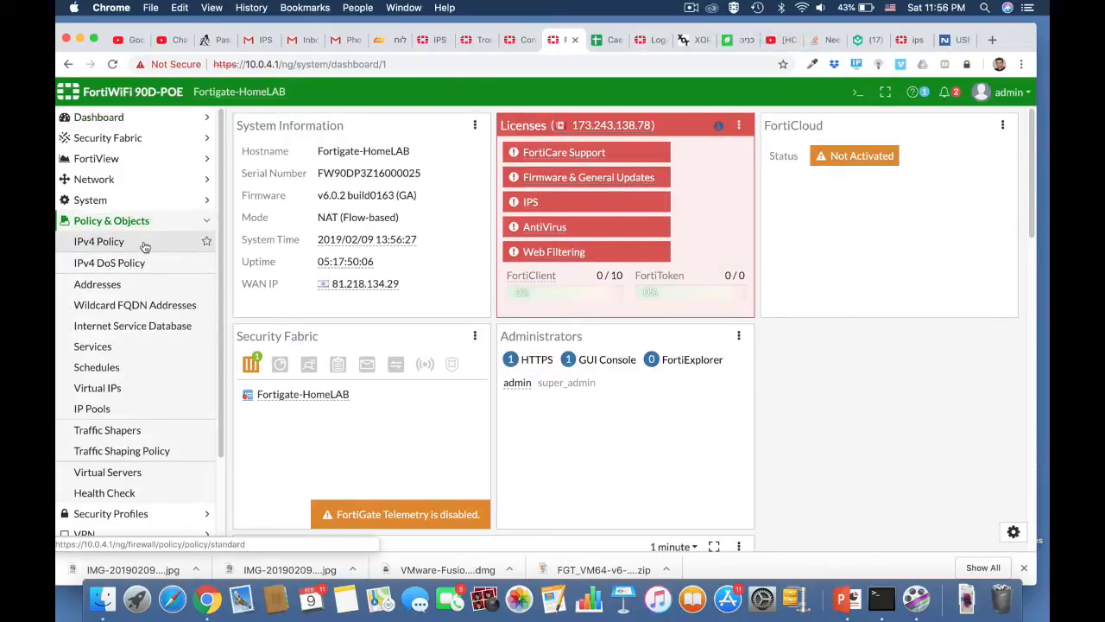
pyautogui.click(129, 262)
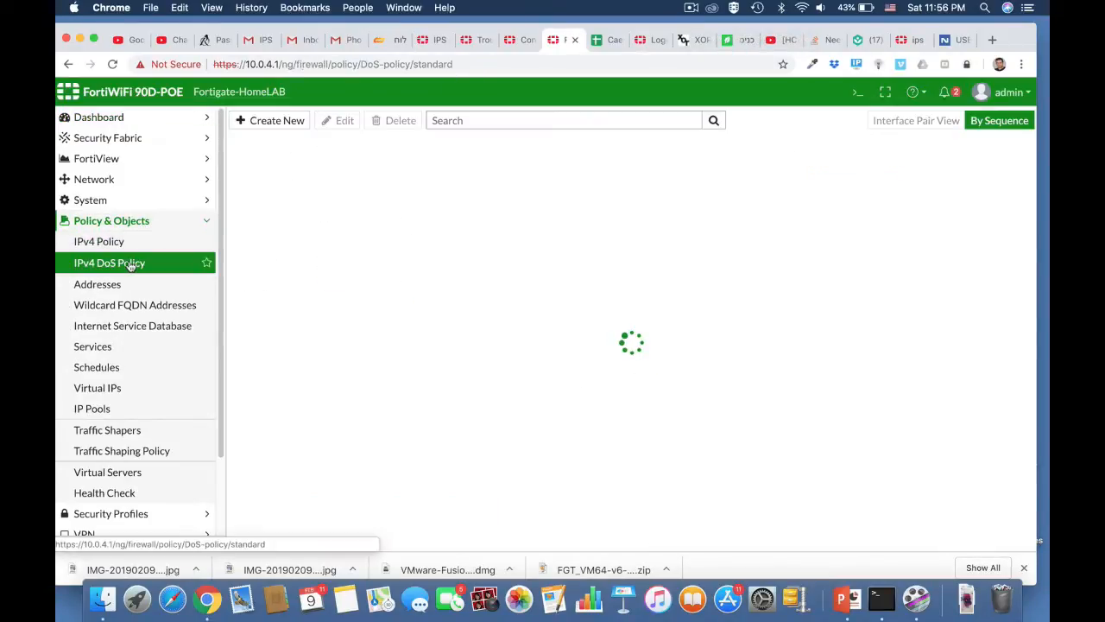
pyautogui.click(283, 120)
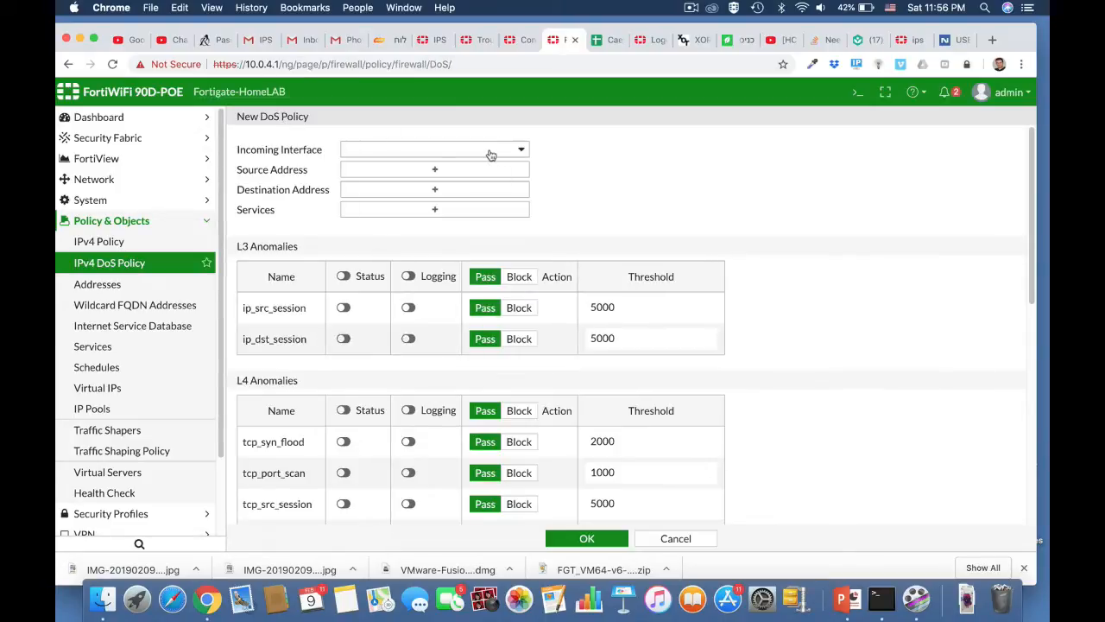
pyautogui.click(490, 155)
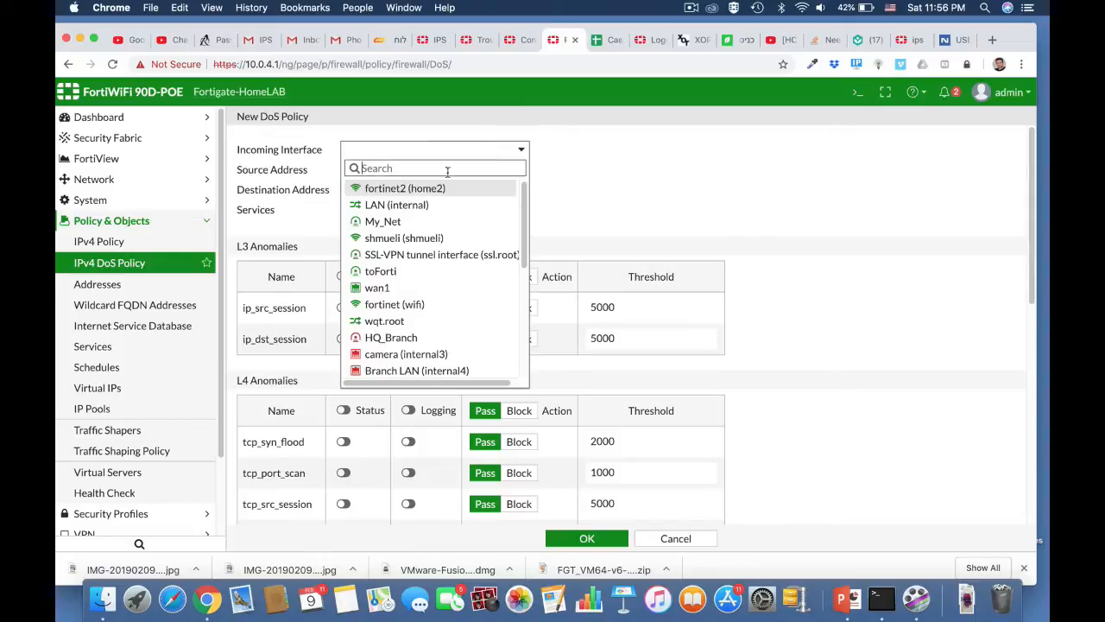
pyautogui.click(424, 207)
# Set the DoS policy's source and destination to all and services to ALL.
pyautogui.click(438, 174)
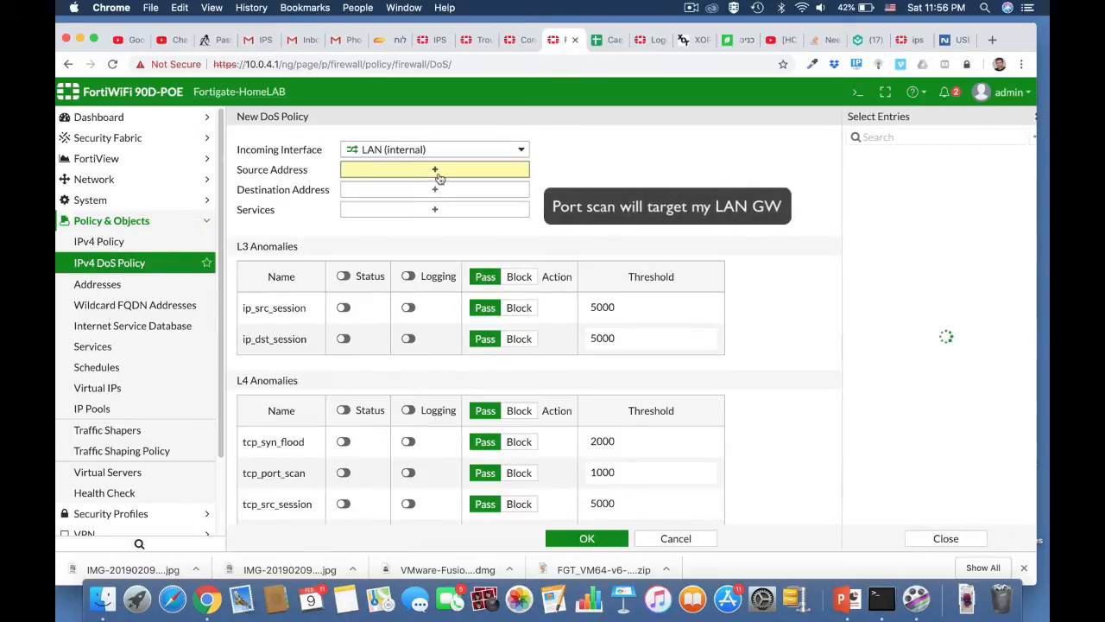
pyautogui.click(858, 177)
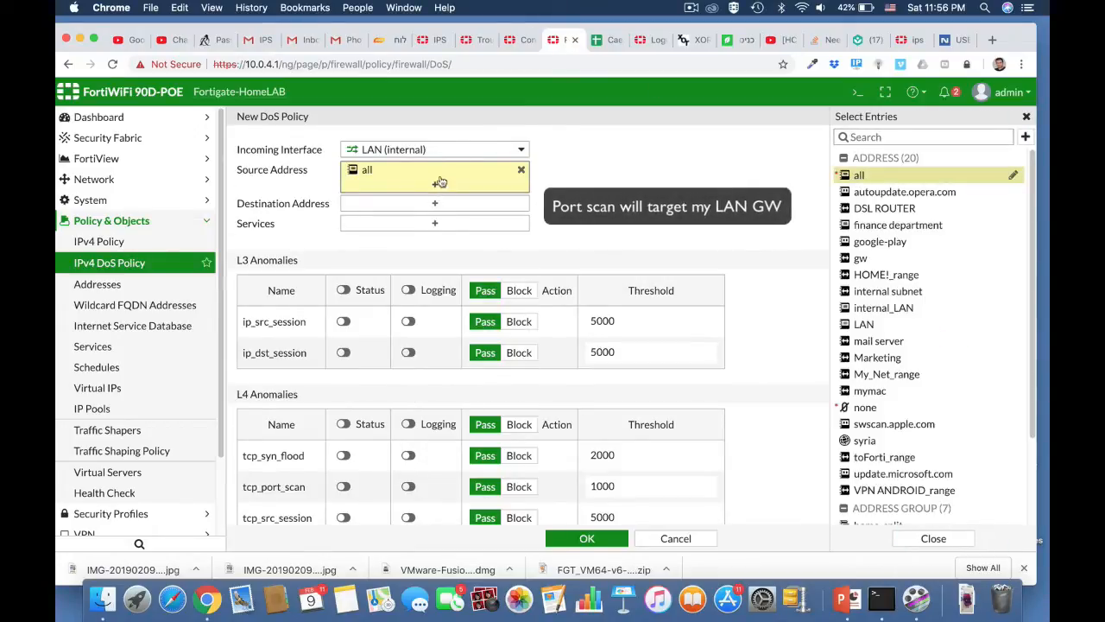
pyautogui.click(444, 203)
pyautogui.click(873, 178)
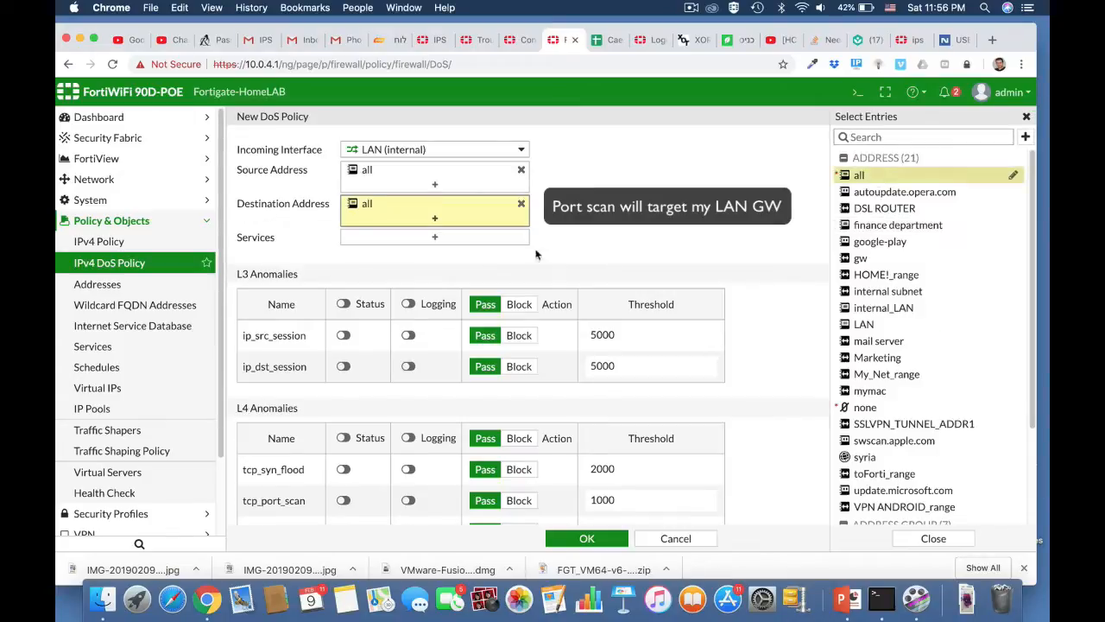
pyautogui.click(481, 243)
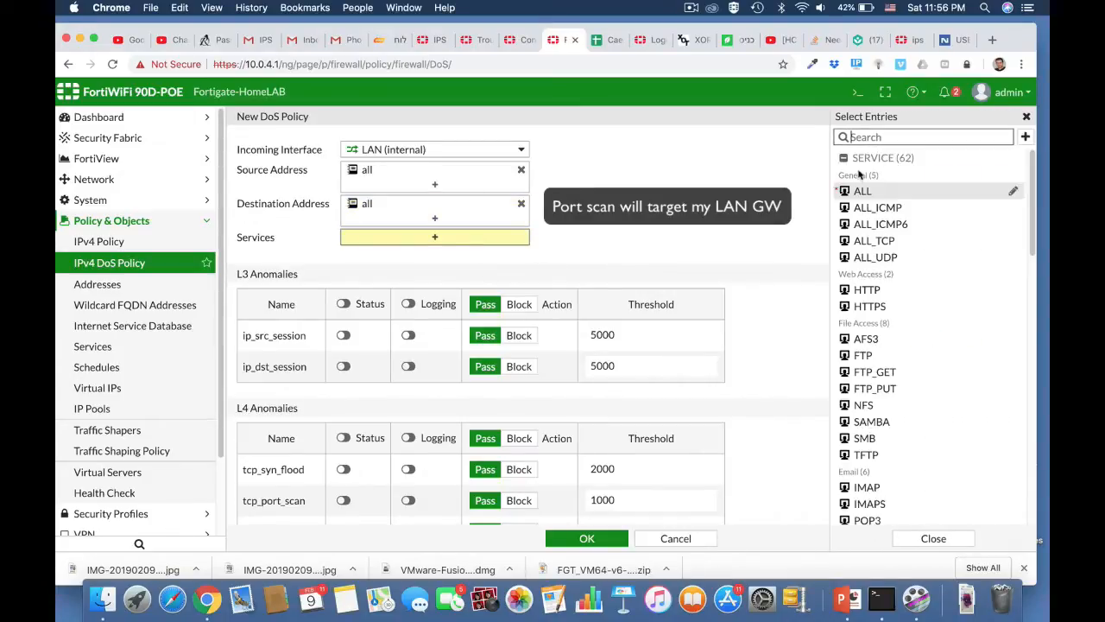
pyautogui.click(856, 190)
pyautogui.scroll(-5, 748, 323)
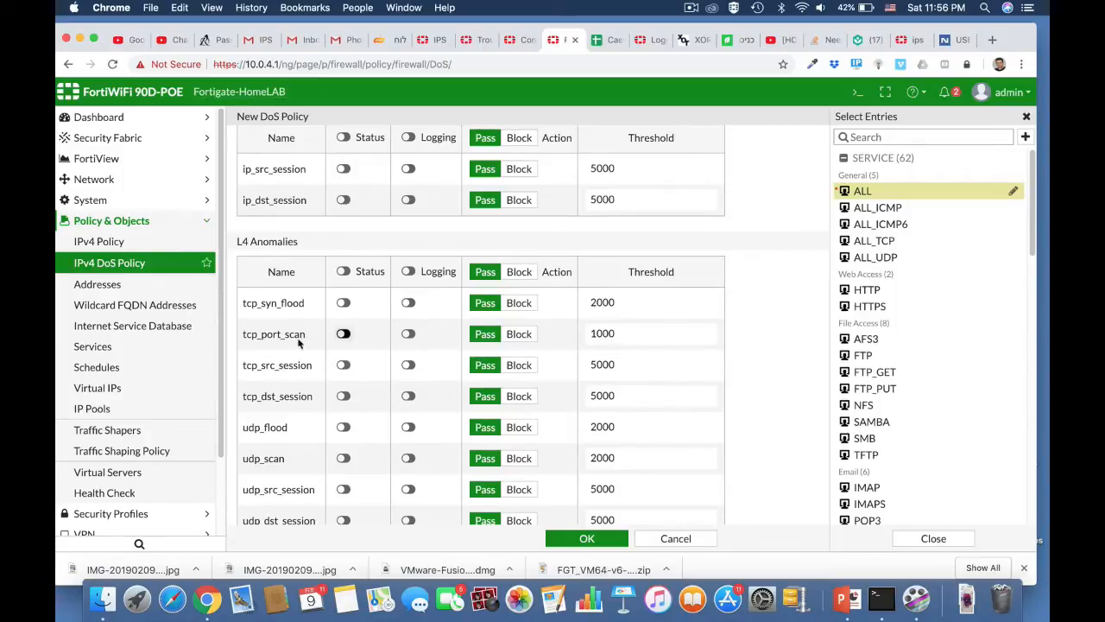
# Enable status and logging for tcp_port_scan with threshold 100.
pyautogui.click(343, 334)
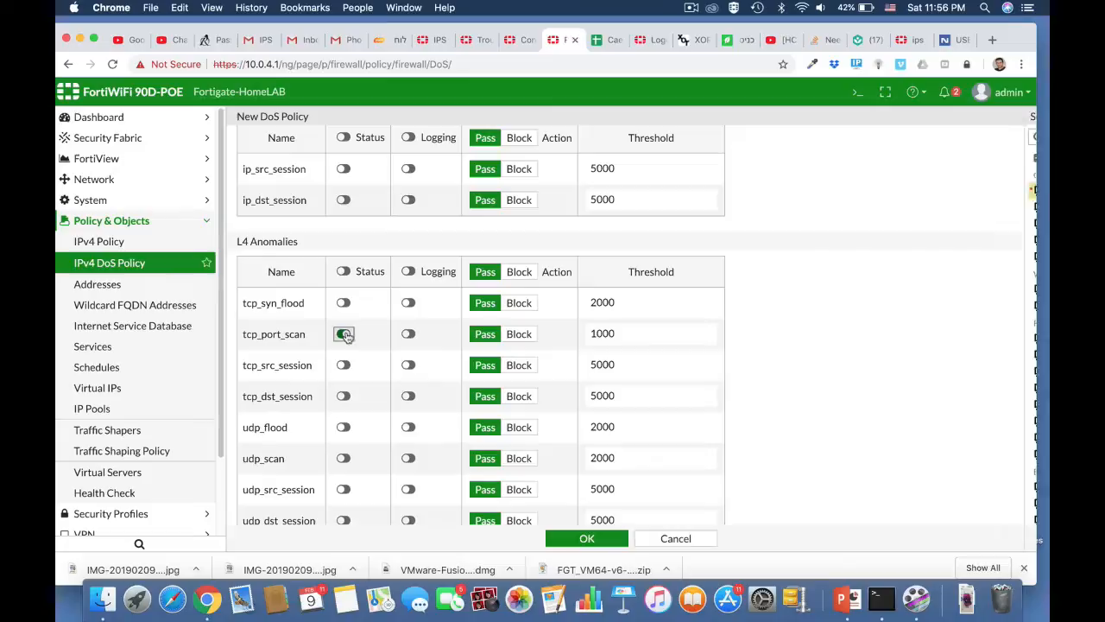
pyautogui.click(408, 335)
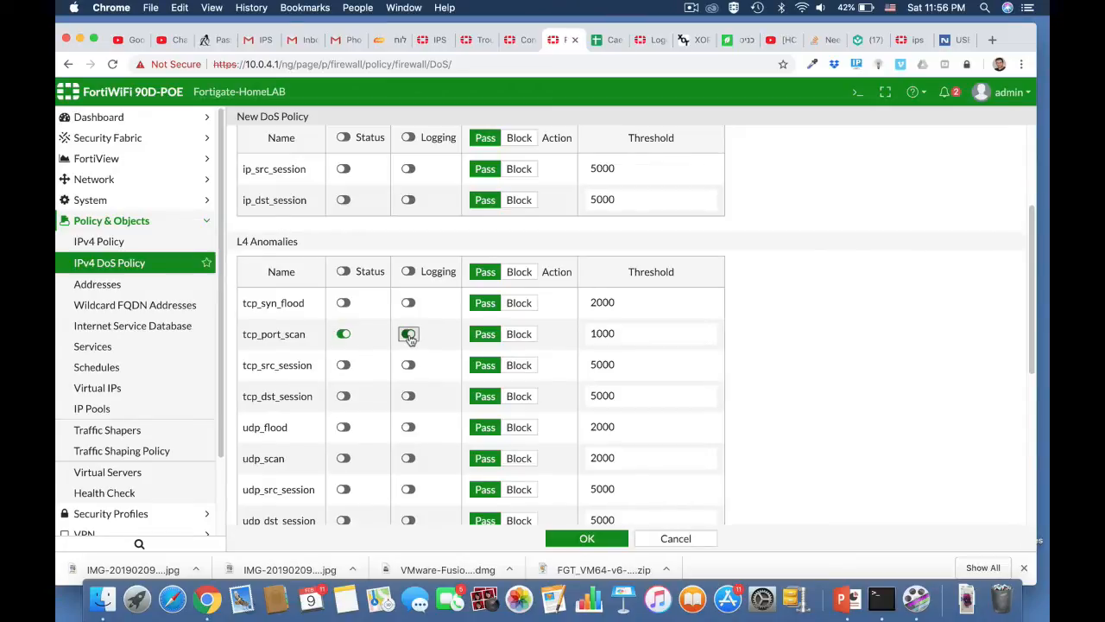
pyautogui.click(630, 334)
pyautogui.moveTo(614, 332); pyautogui.dragTo(608, 332)
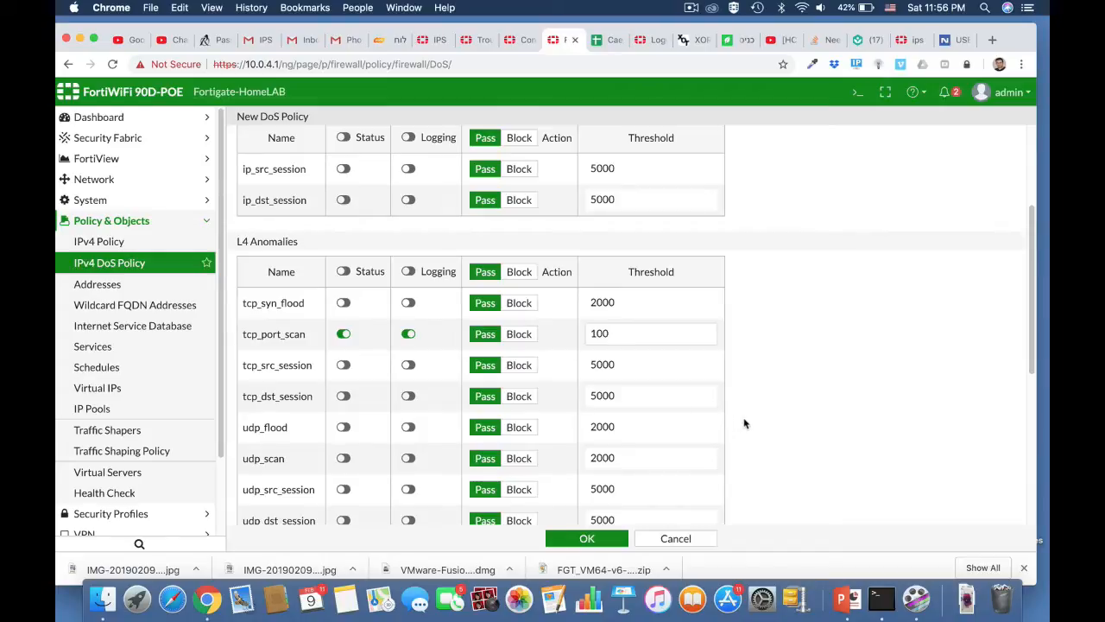
# Enable status and logging for udp_scan at threshold 1000 and save the DoS policy.
pyautogui.scroll(-3, 745, 423)
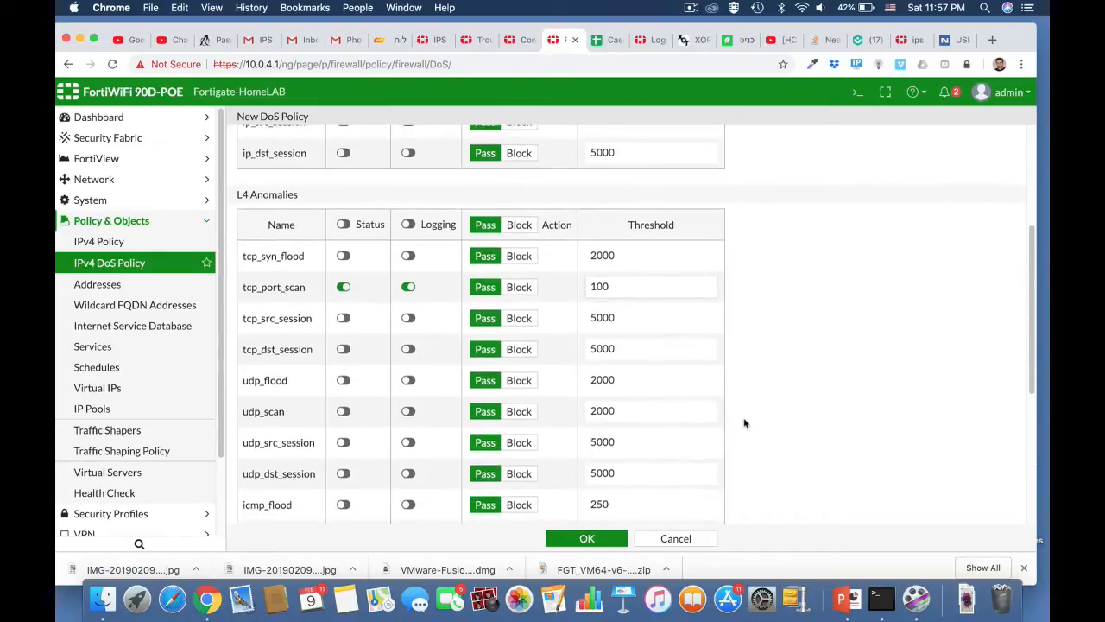
pyautogui.scroll(-5, 745, 423)
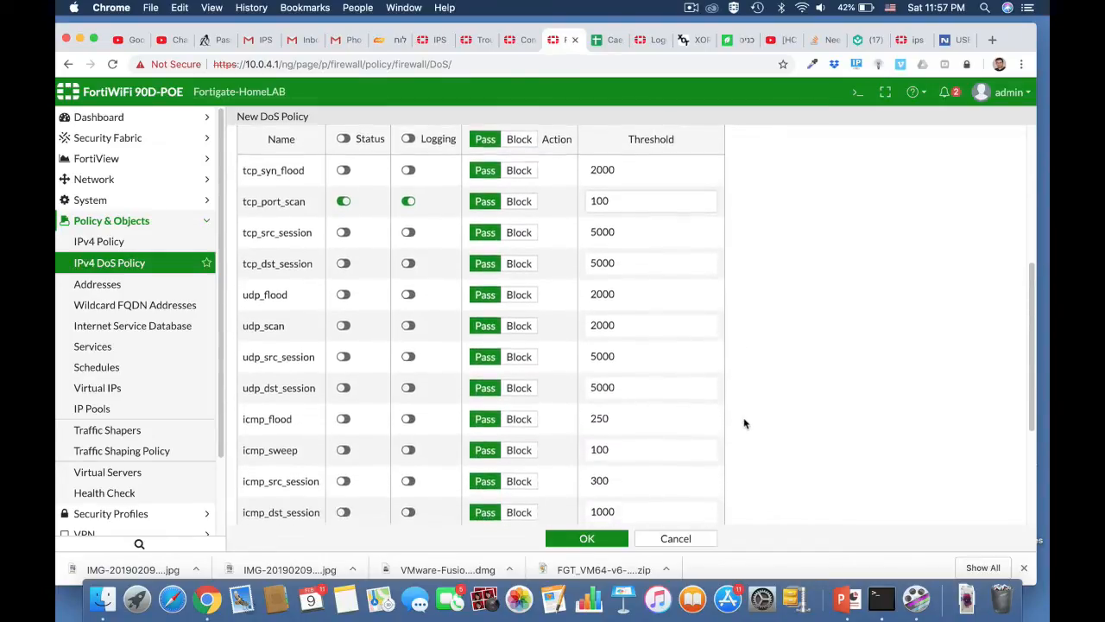
pyautogui.scroll(-1, 745, 423)
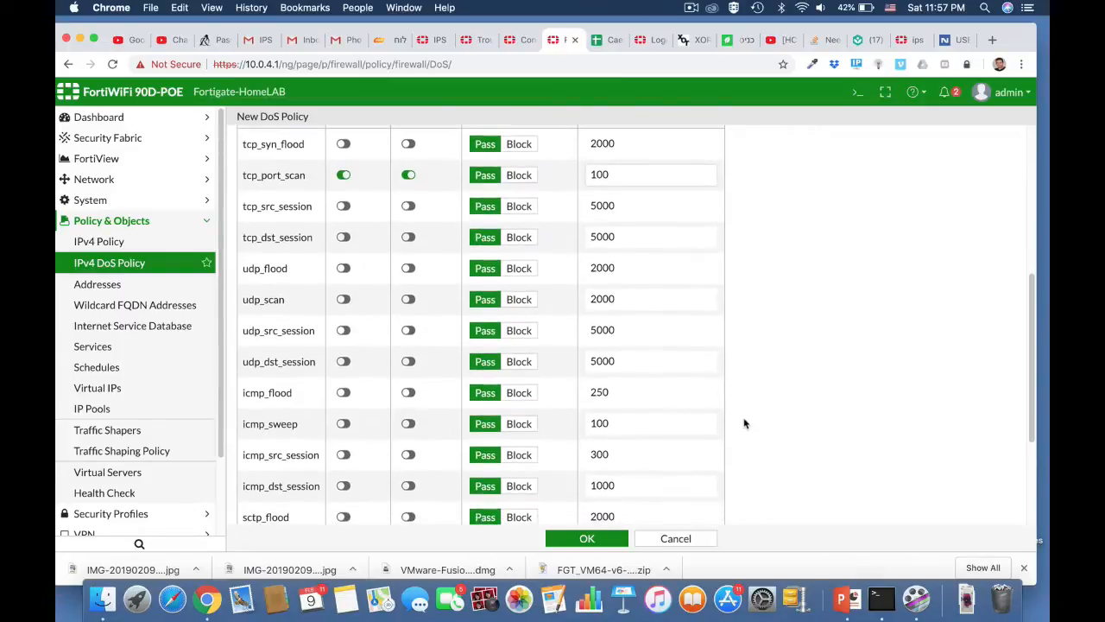
pyautogui.click(344, 300)
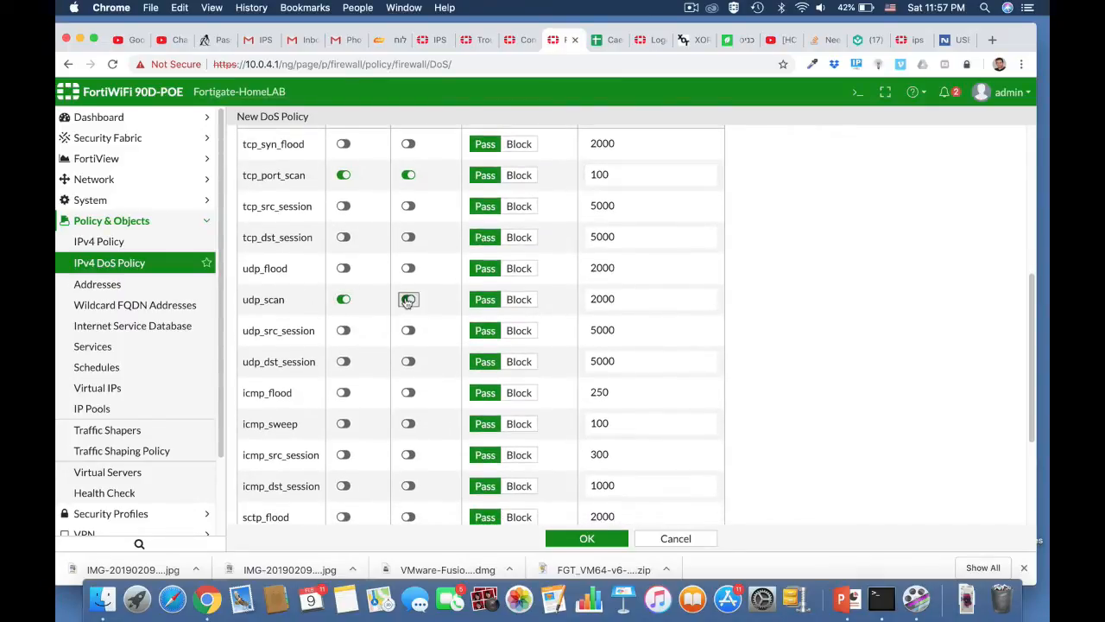
pyautogui.click(408, 299)
pyautogui.moveTo(617, 299); pyautogui.dragTo(564, 303)
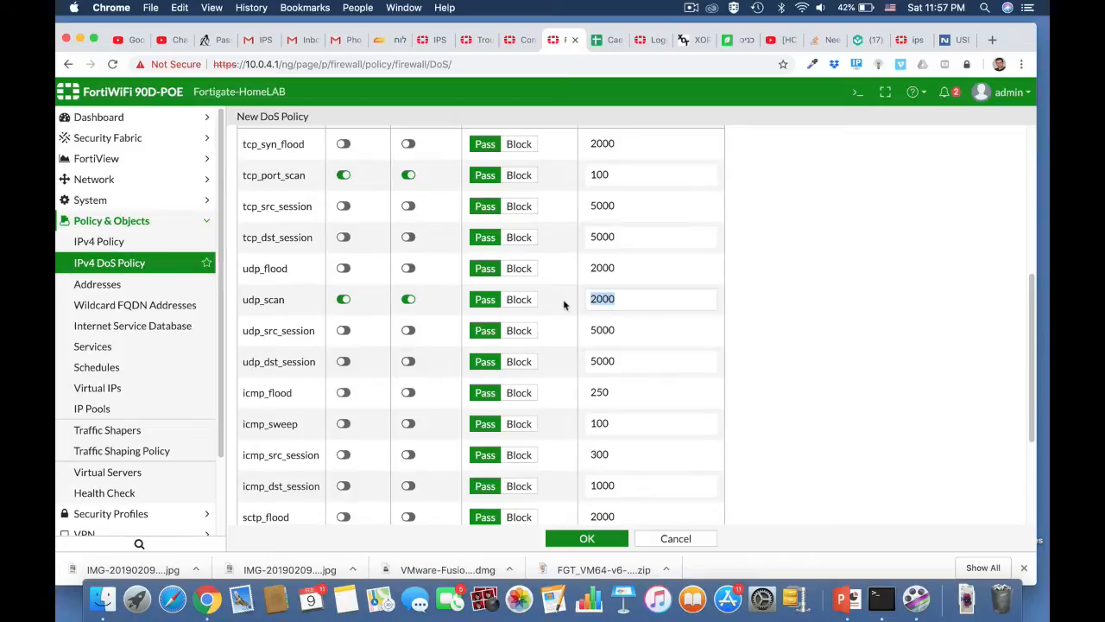
pyautogui.write('10')
pyautogui.scroll(-3, 804, 456)
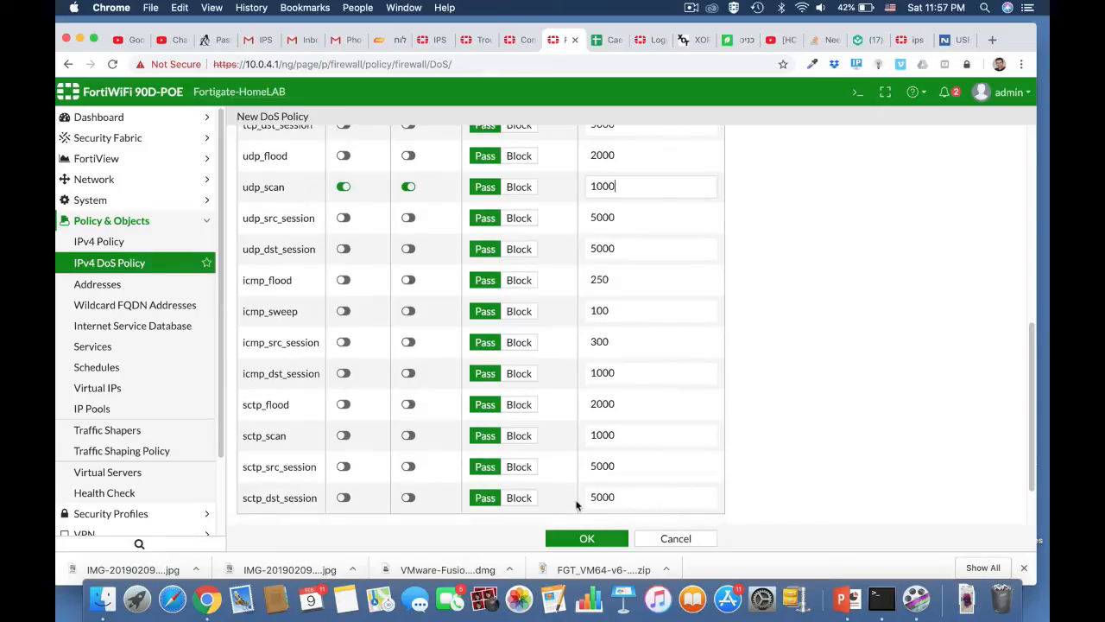
pyautogui.click(595, 538)
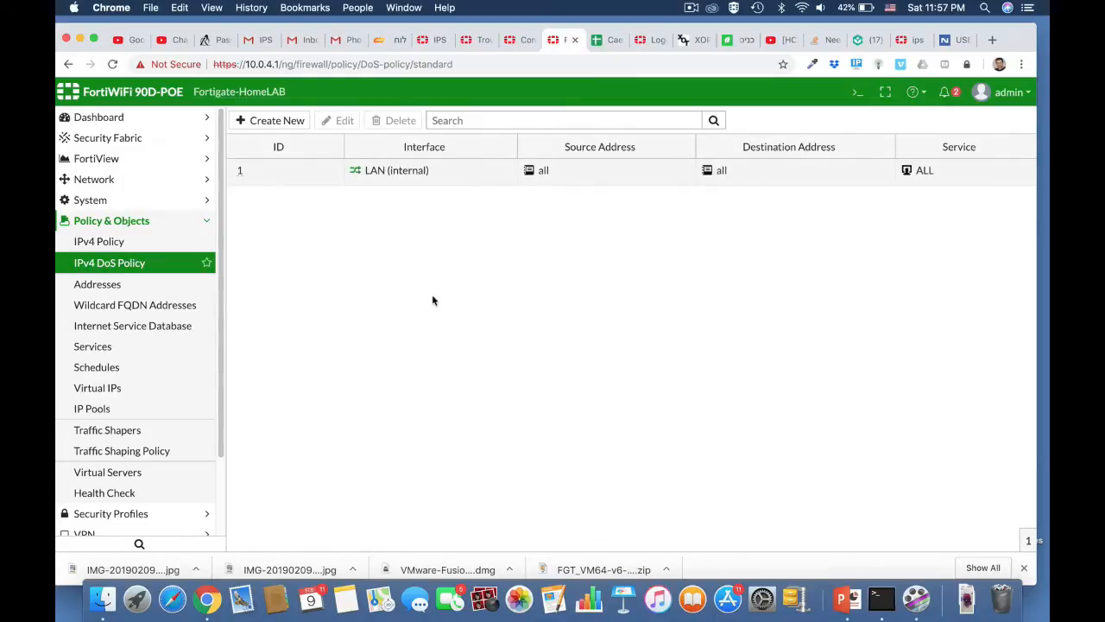
pyautogui.press('super+Tab')
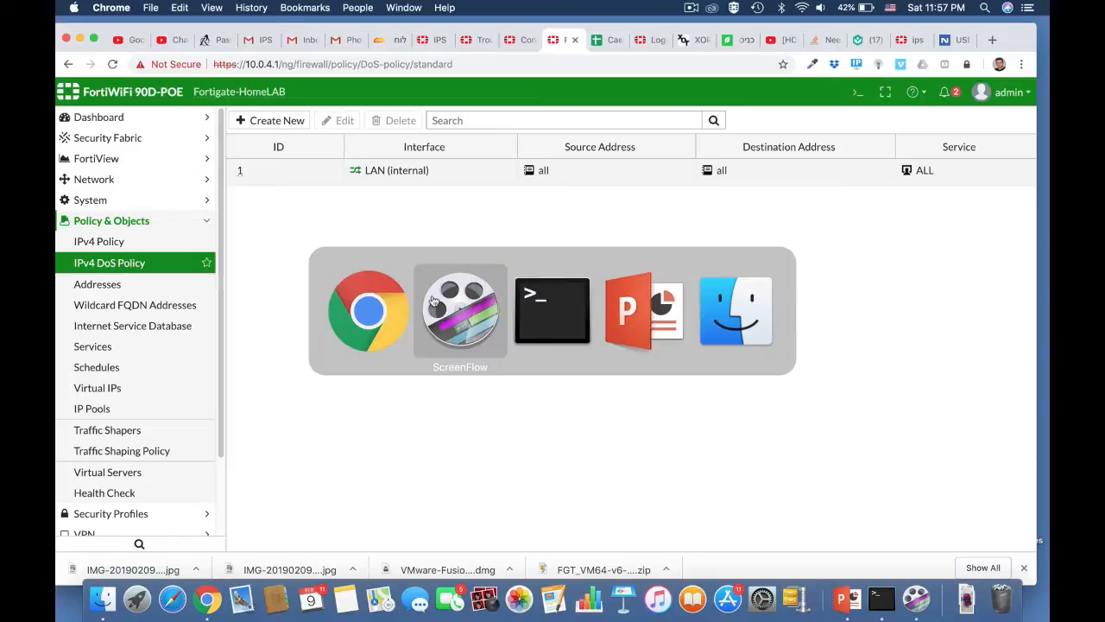
# Run nmap 10.0.4.1 in Terminal to list the FortiGate's open ports.
pyautogui.press('super+Tab')
pyautogui.write('nm')
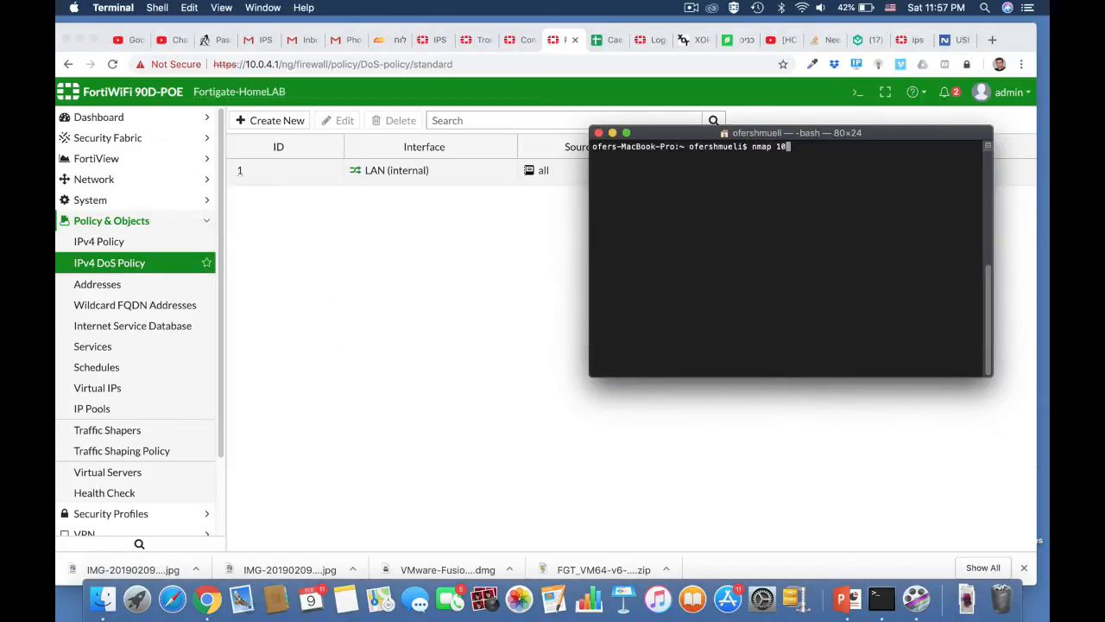
pyautogui.write('ap 10.0.4.1')
pyautogui.press('Return')
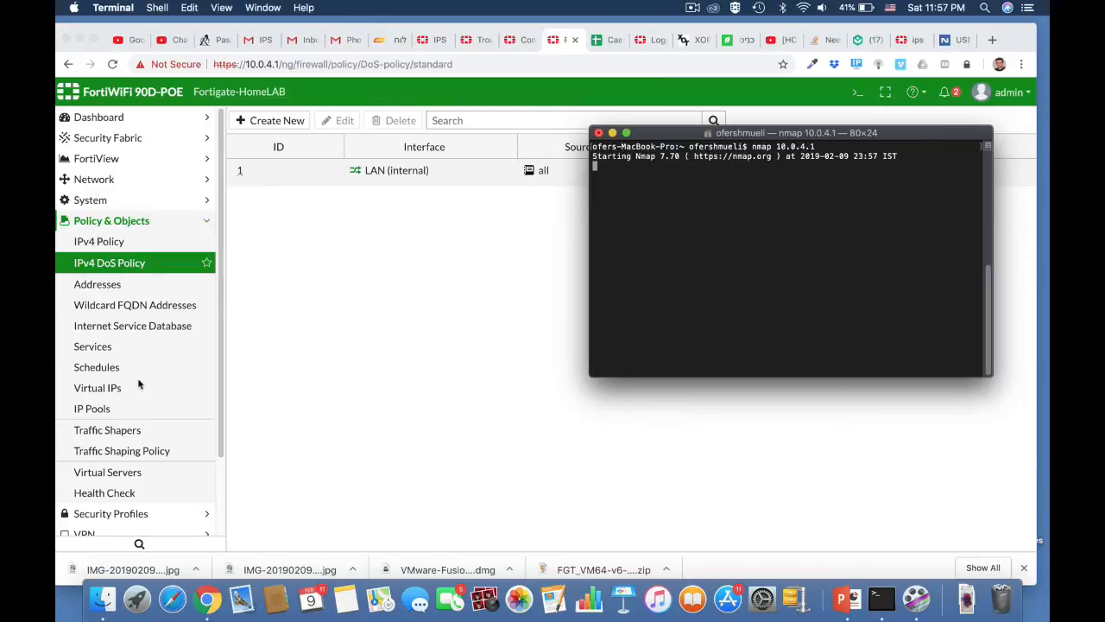
pyautogui.scroll(-3, 138, 384)
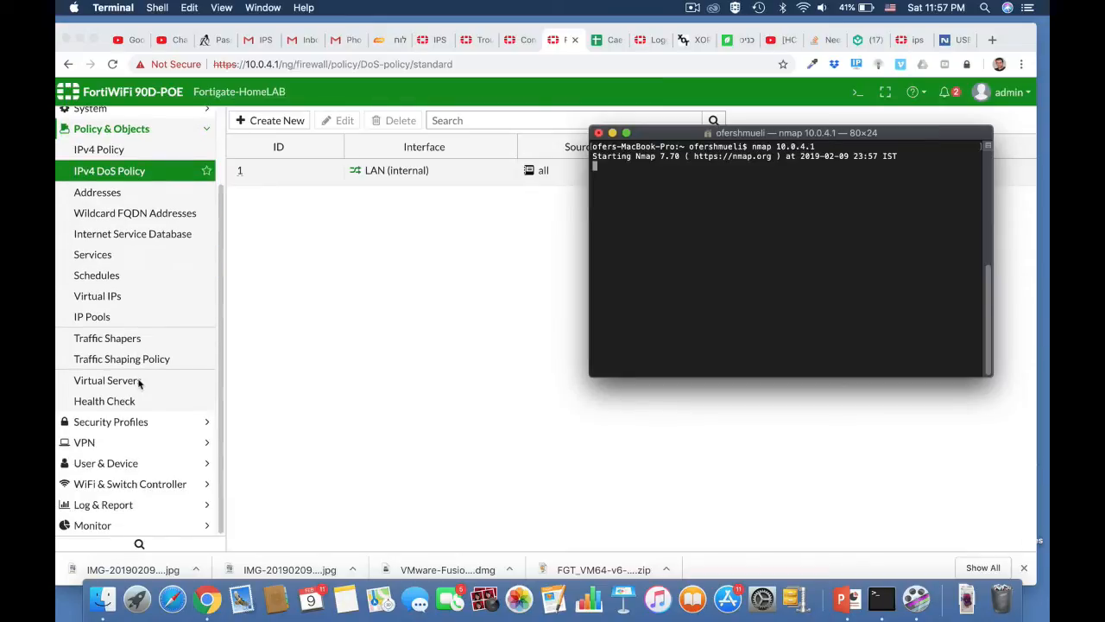
pyautogui.click(107, 510)
# Open the Anomaly log's tcp_port_scan entry from 10.0.4.6 and follow its FortiGuard reference.
pyautogui.click(107, 507)
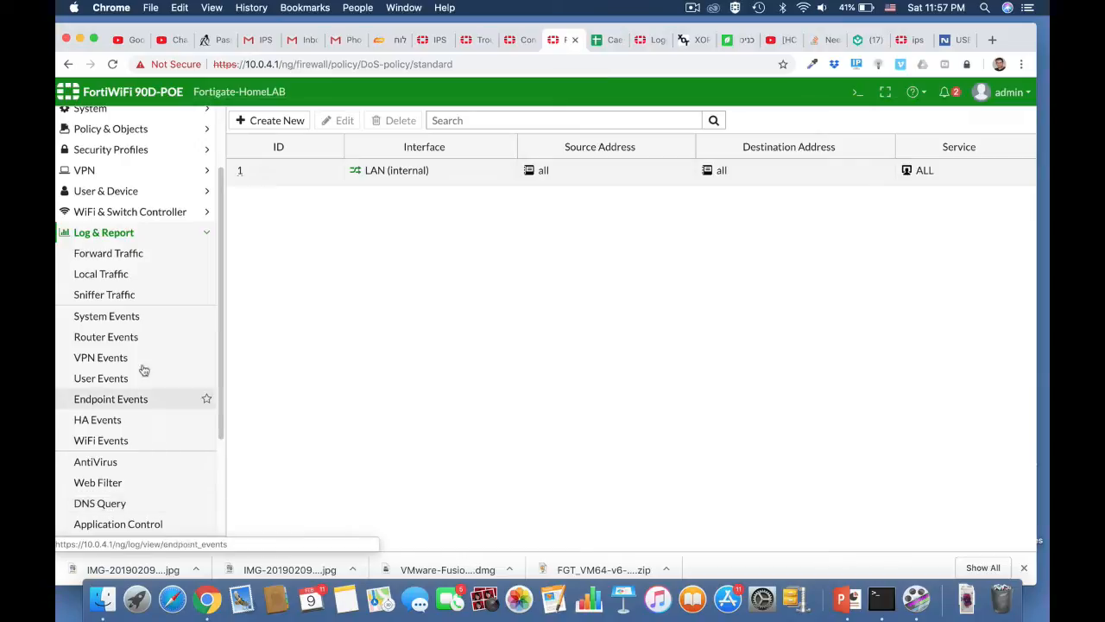
pyautogui.scroll(-1, 107, 479)
pyautogui.scroll(-4, 106, 475)
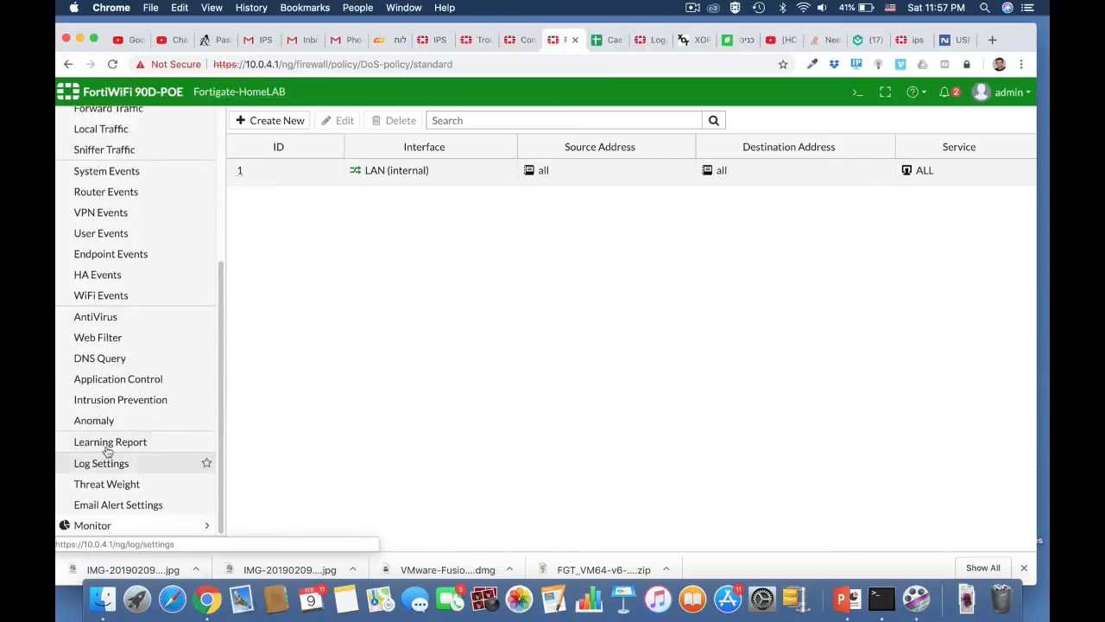
pyautogui.click(93, 420)
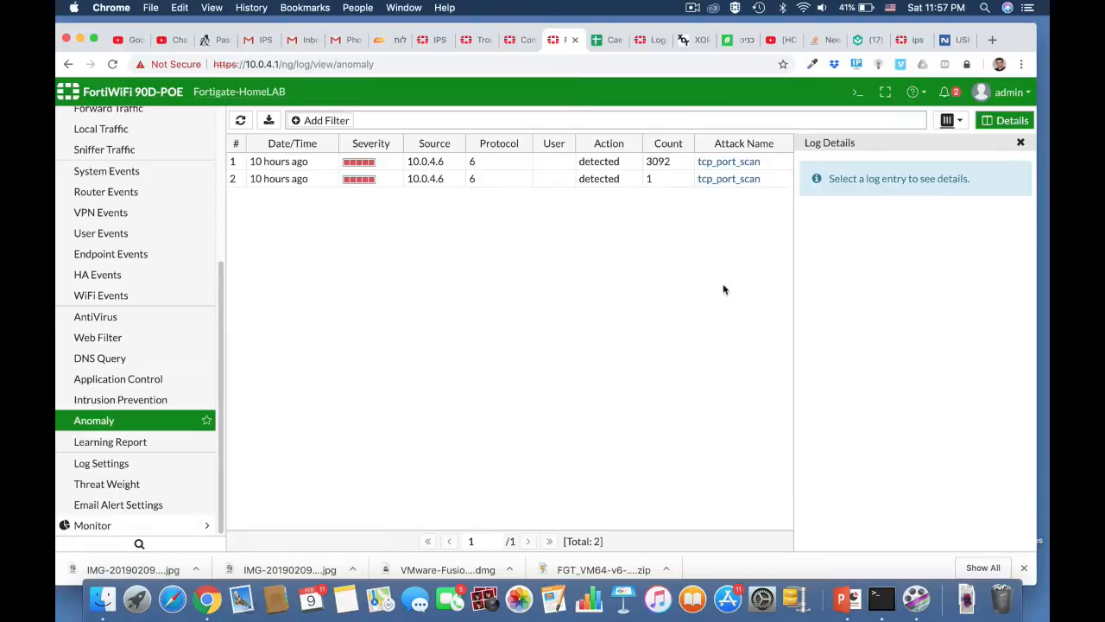
pyautogui.doubleClick(426, 179)
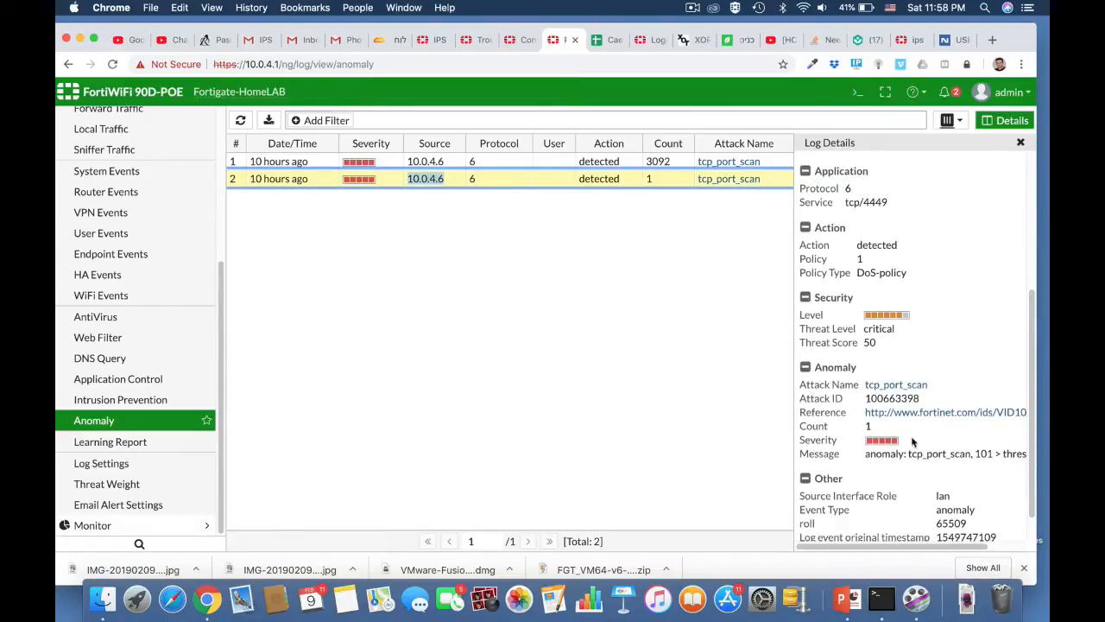
pyautogui.scroll(-2, 912, 441)
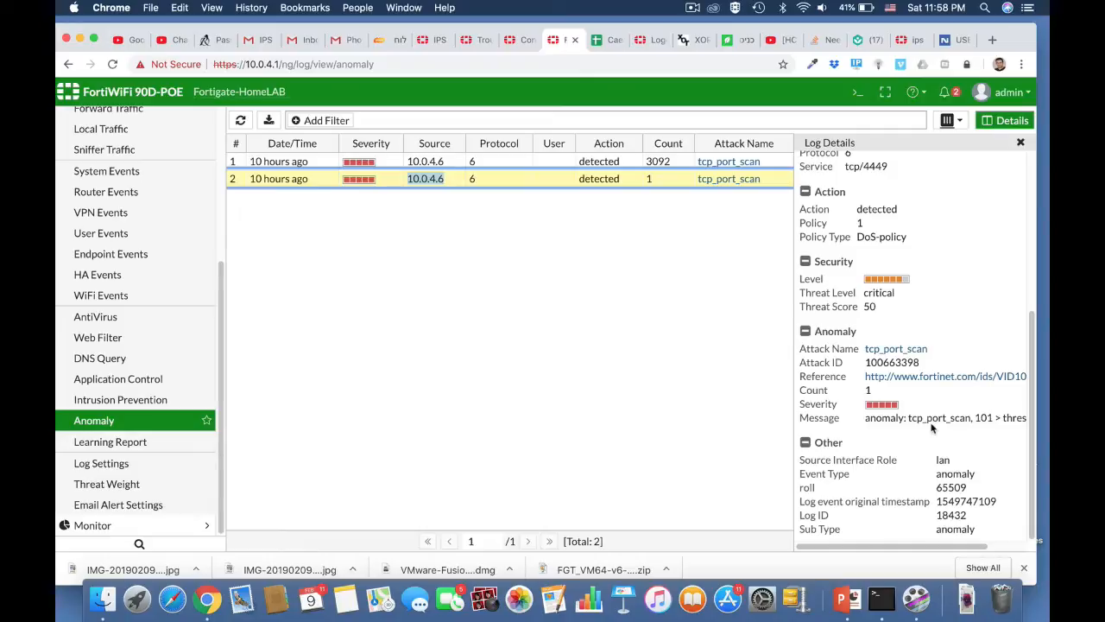
pyautogui.click(910, 377)
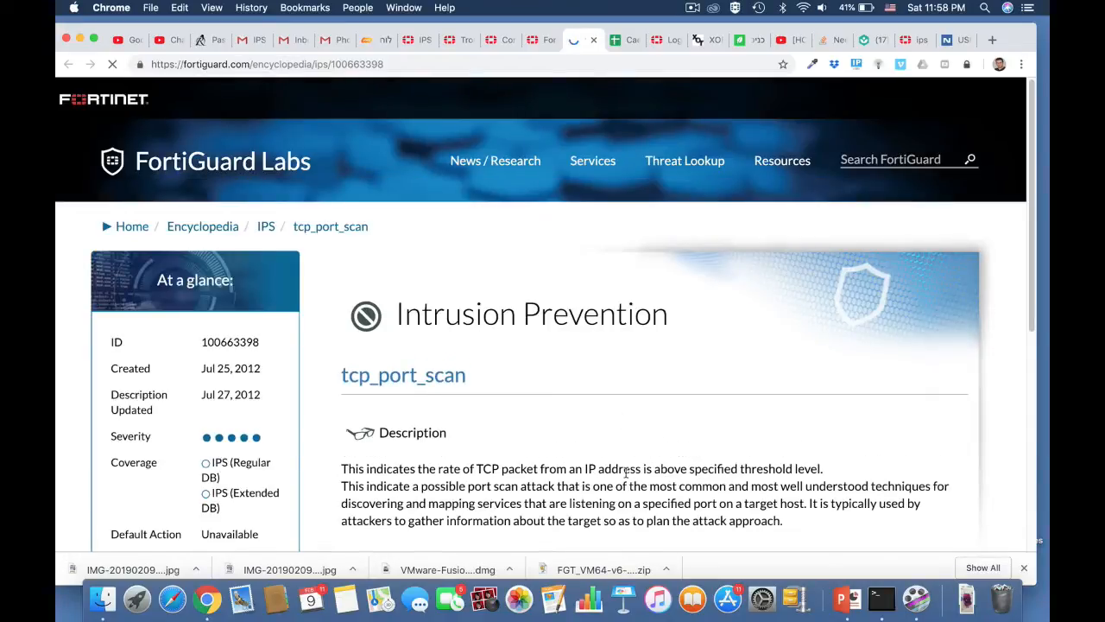
pyautogui.scroll(-3, 625, 473)
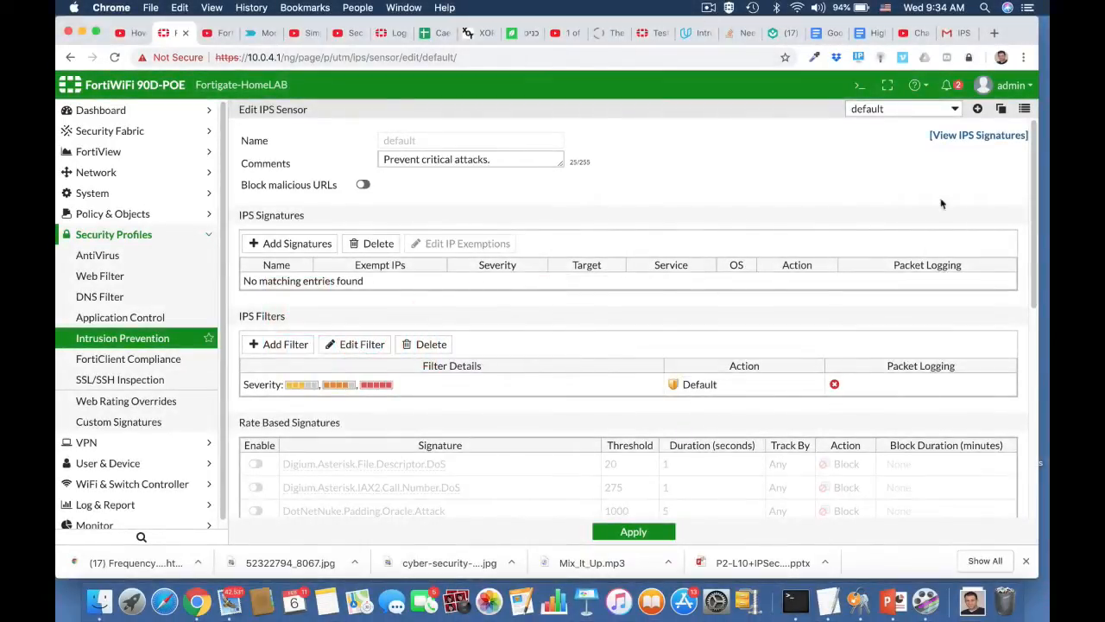
# View the IPS signature list showing 5865 Extended Package signatures.
pyautogui.click(971, 135)
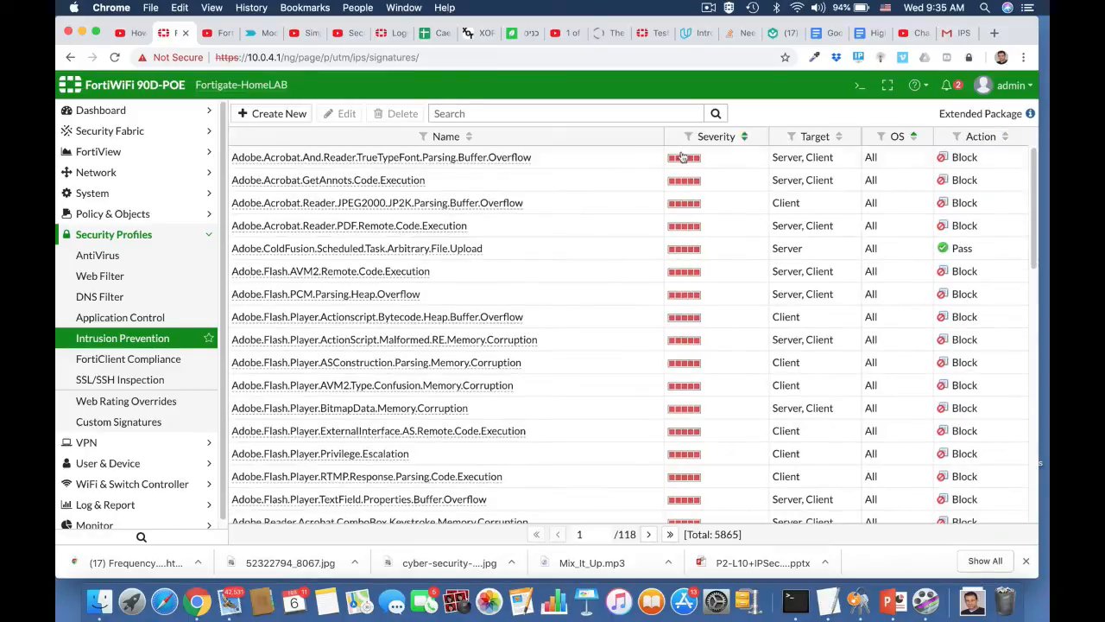
pyautogui.scroll(-10, 592, 242)
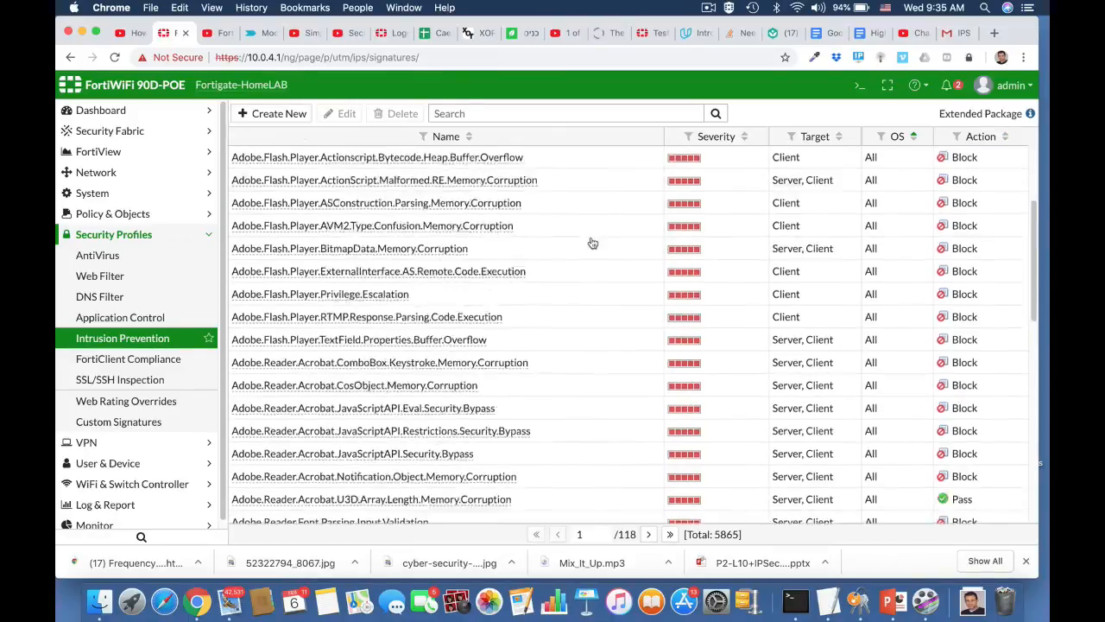
pyautogui.scroll(10, 592, 243)
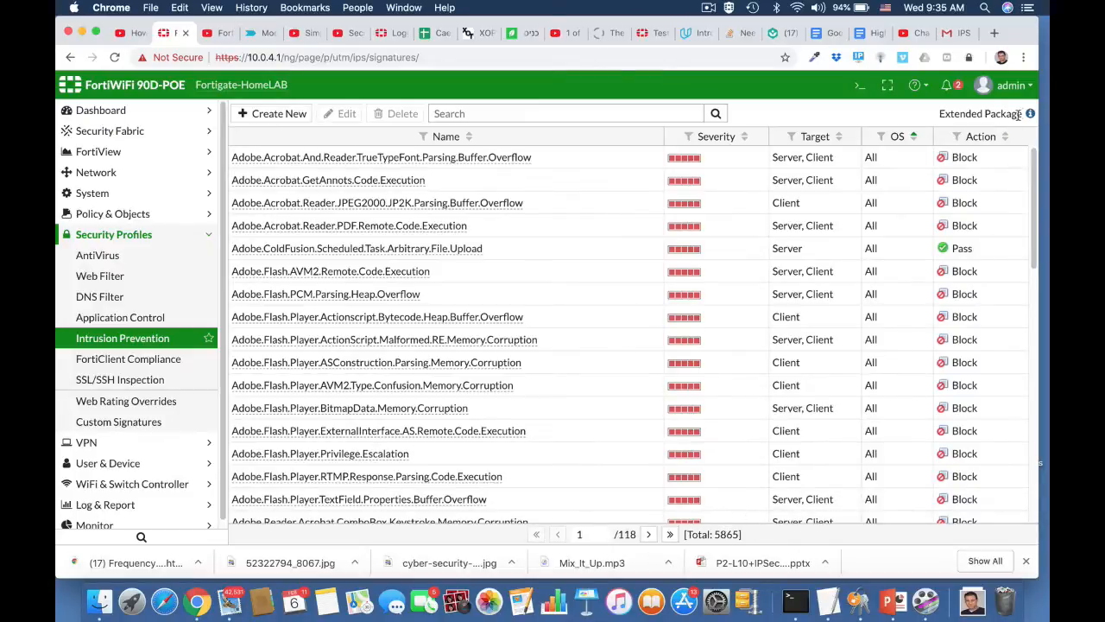
pyautogui.moveTo(1015, 131)
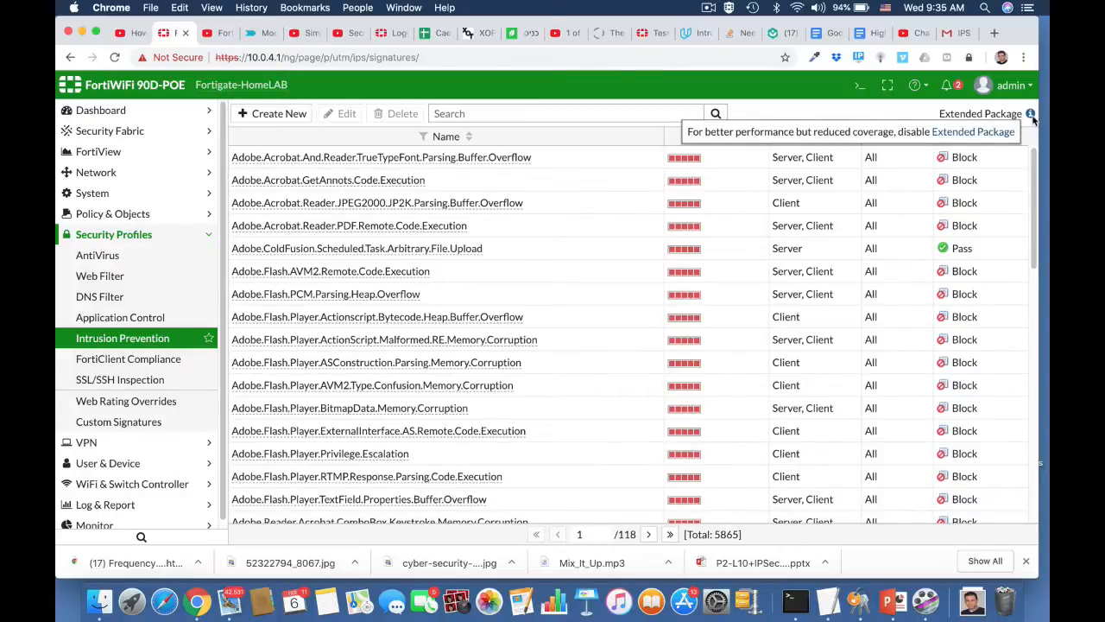
# In the CLI console, enter config ips global and show its full settings.
pyautogui.click(858, 88)
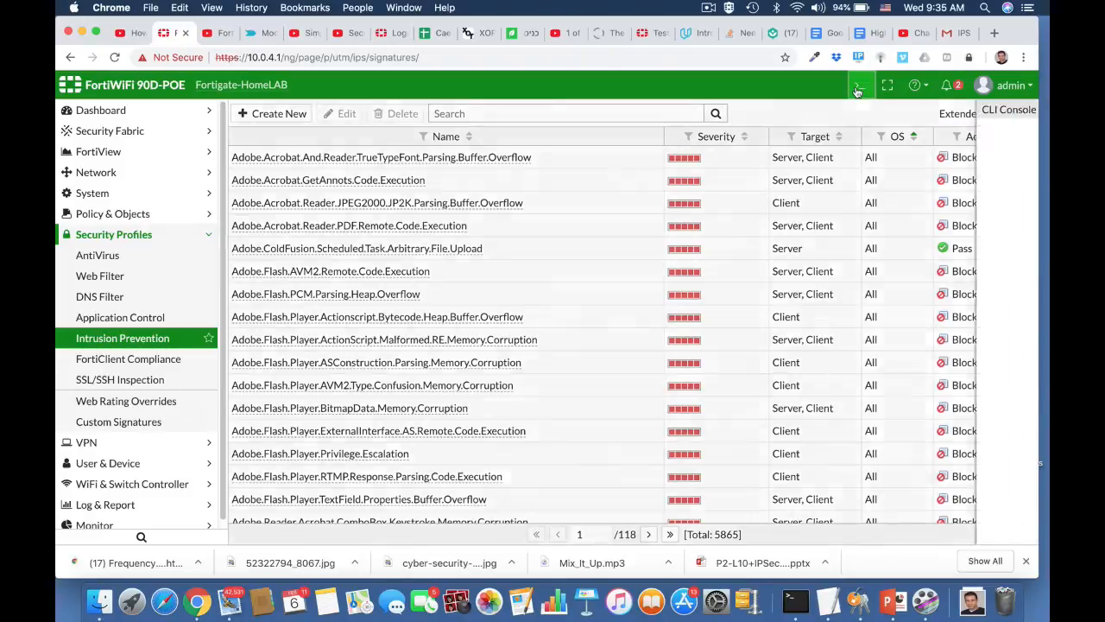
pyautogui.write('conf')
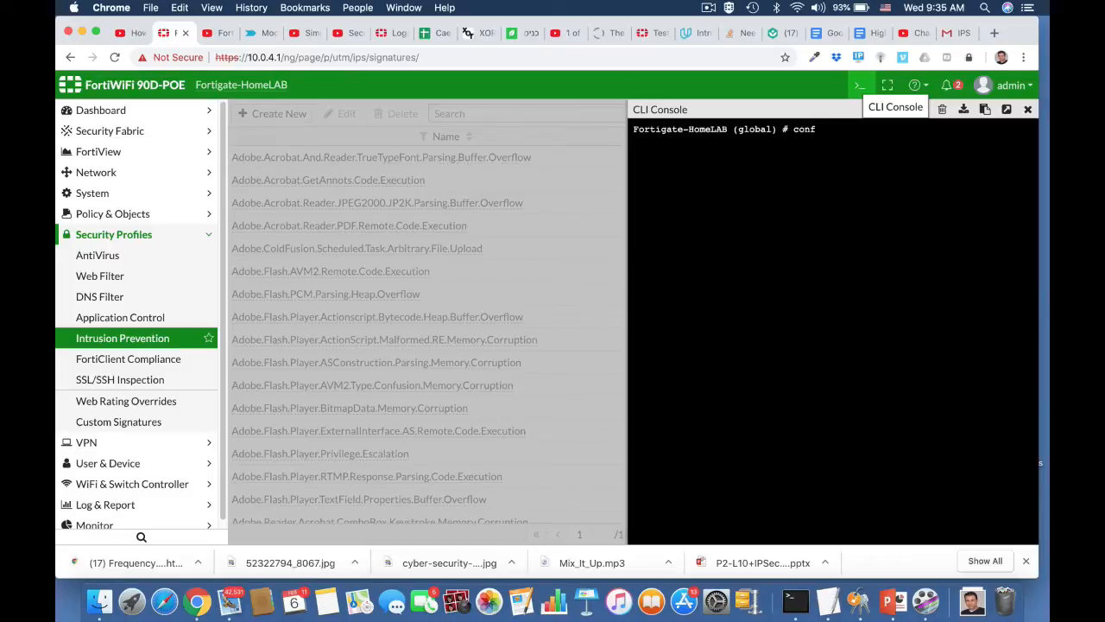
pyautogui.write('ig ip')
pyautogui.press('Return')
pyautogui.press('BackSpace')
pyautogui.press('BackSpace')
pyautogui.press('BackSpace')
pyautogui.press('BackSpace')
pyautogui.press('BackSpace')
pyautogui.press('BackSpace')
pyautogui.press('BackSpace')
pyautogui.press('BackSpace')
pyautogui.press('BackSpace')
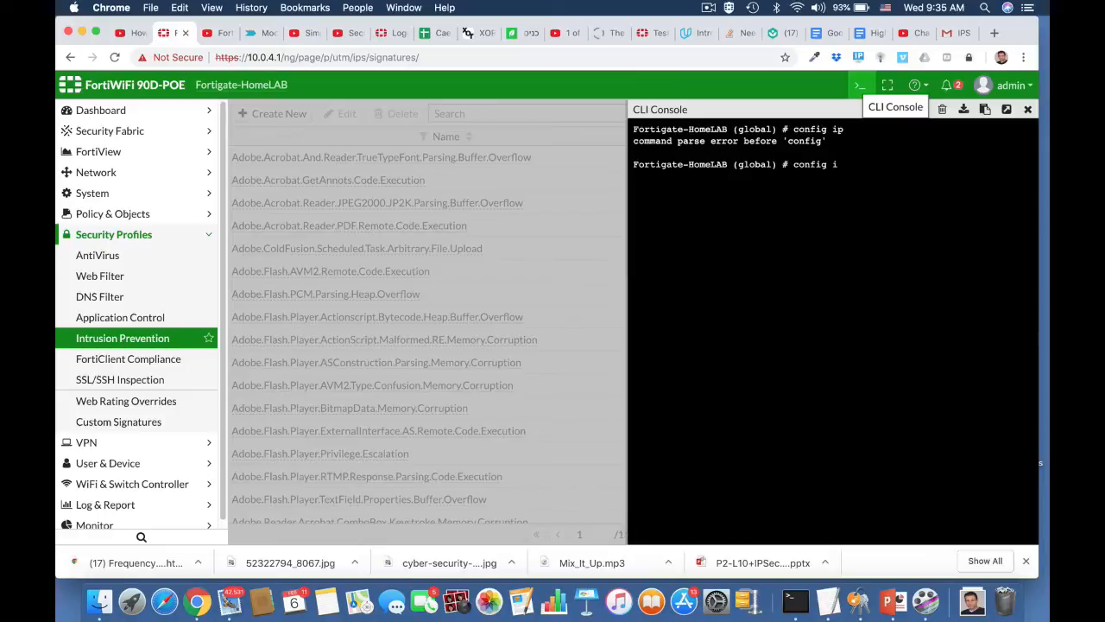
pyautogui.write('abort')
pyautogui.press('Return')
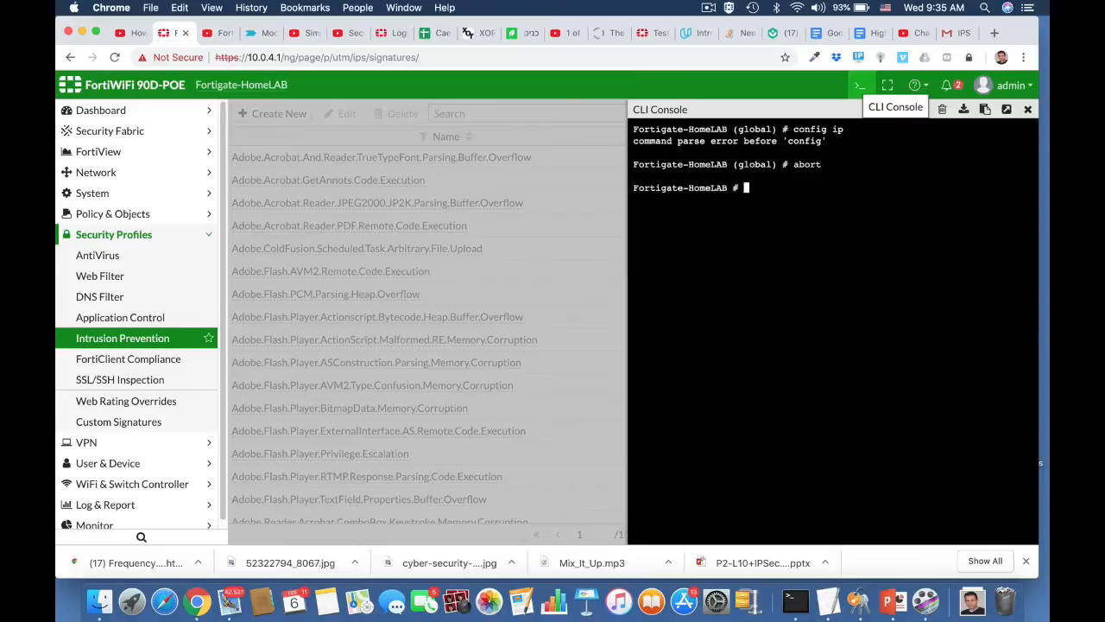
pyautogui.write('conf')
pyautogui.press('Tab')
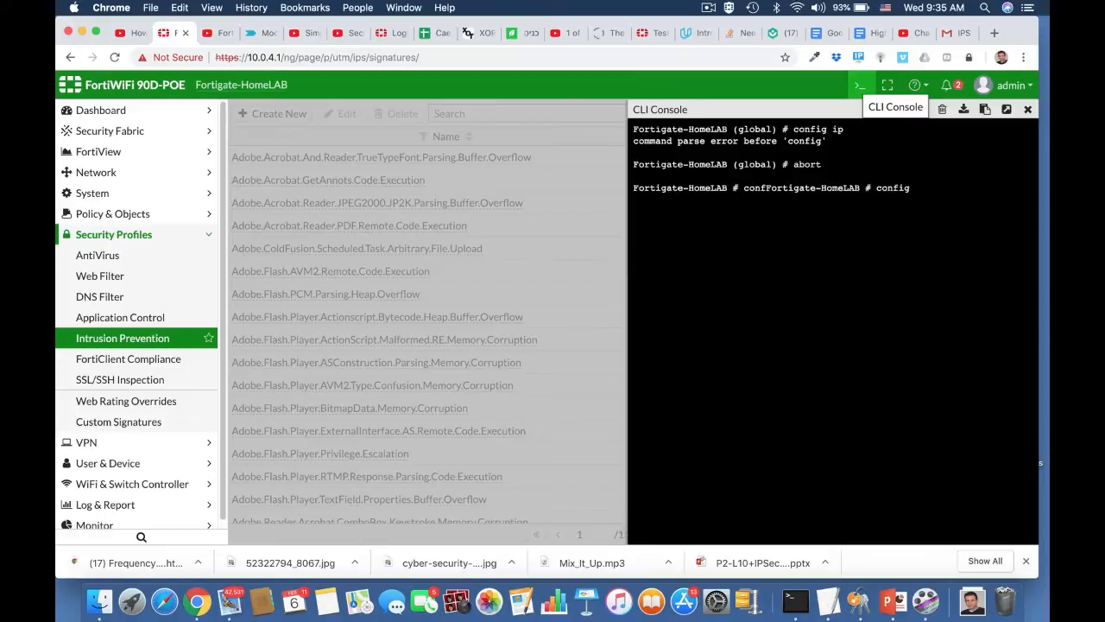
pyautogui.write('ips g')
pyautogui.press('Tab')
pyautogui.press('Return')
pyautogui.write('show full')
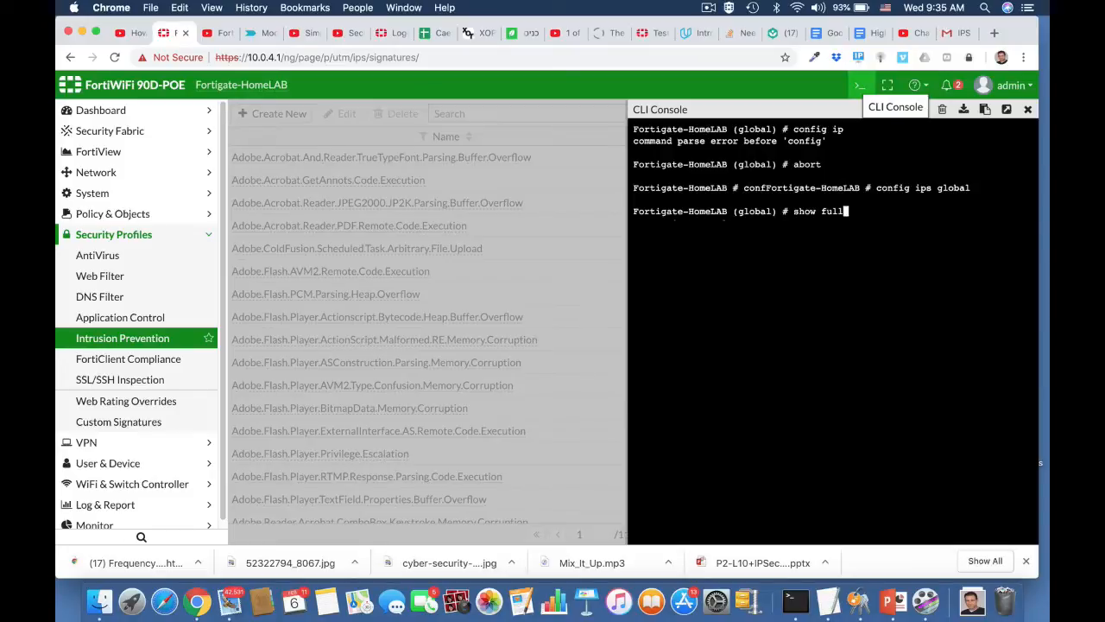
pyautogui.press('Return')
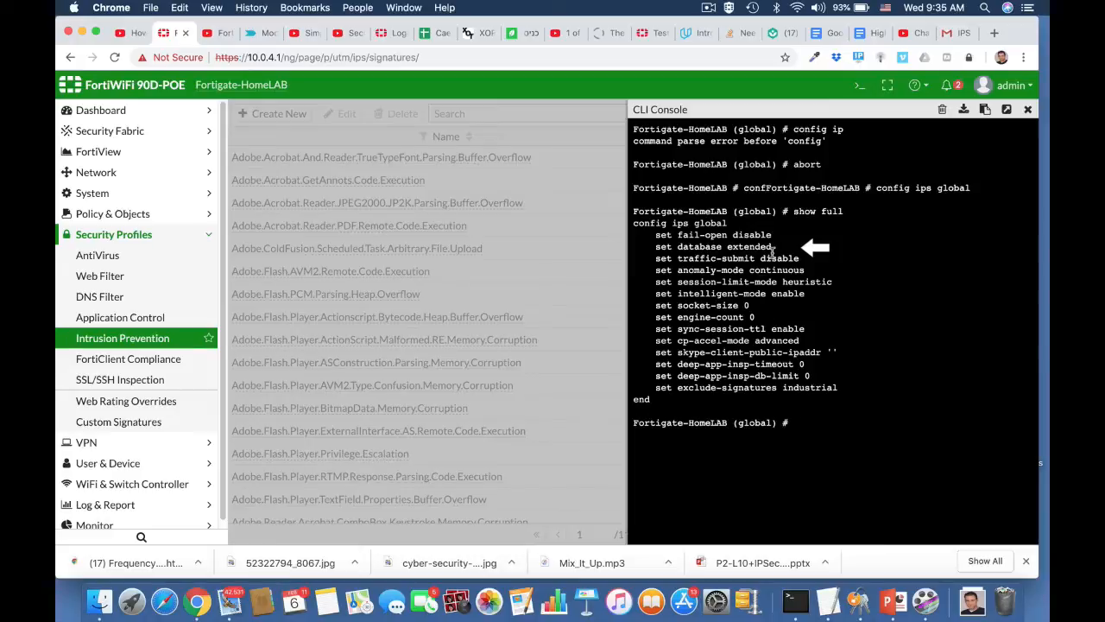
# Set the IPS database to regular, end the config, and close the console.
pyautogui.write('set database regular')
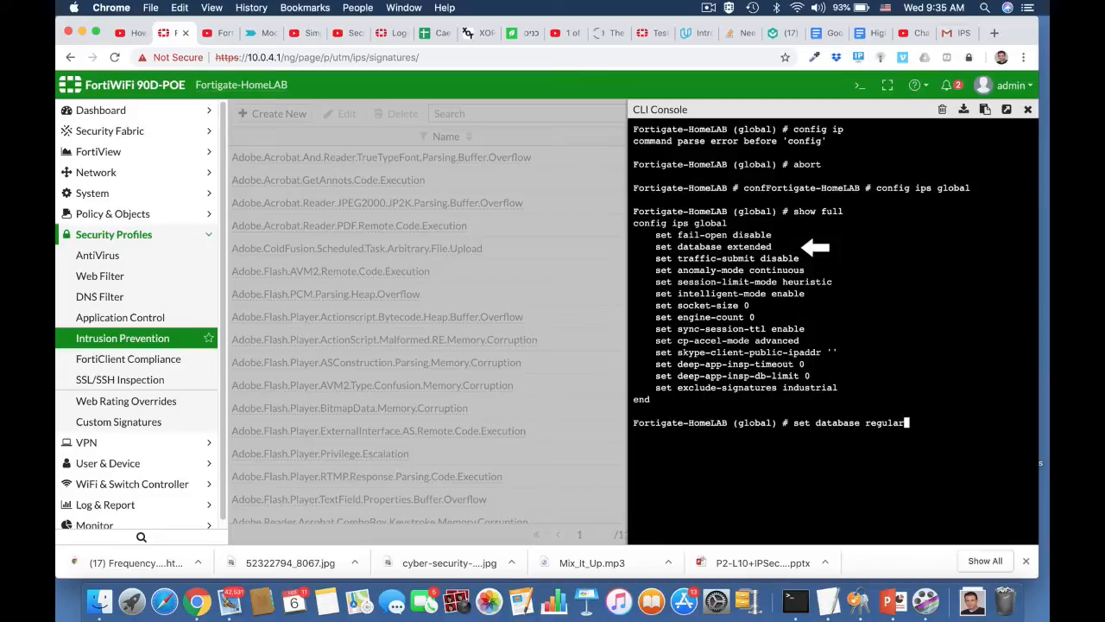
pyautogui.press('Return')
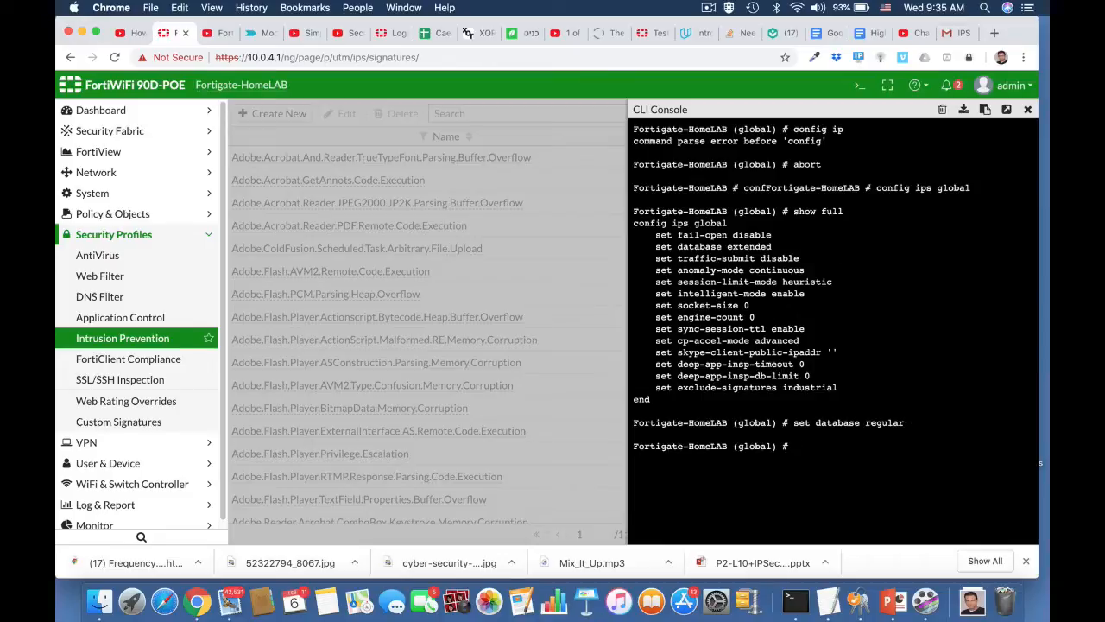
pyautogui.write('end')
pyautogui.click(1030, 114)
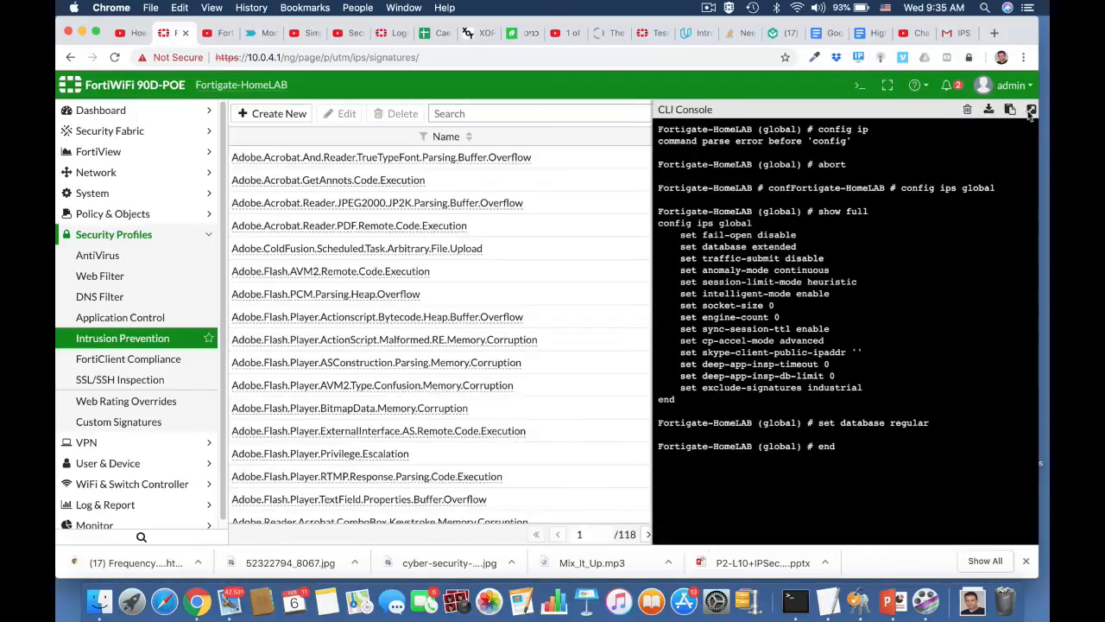
pyautogui.click(1030, 112)
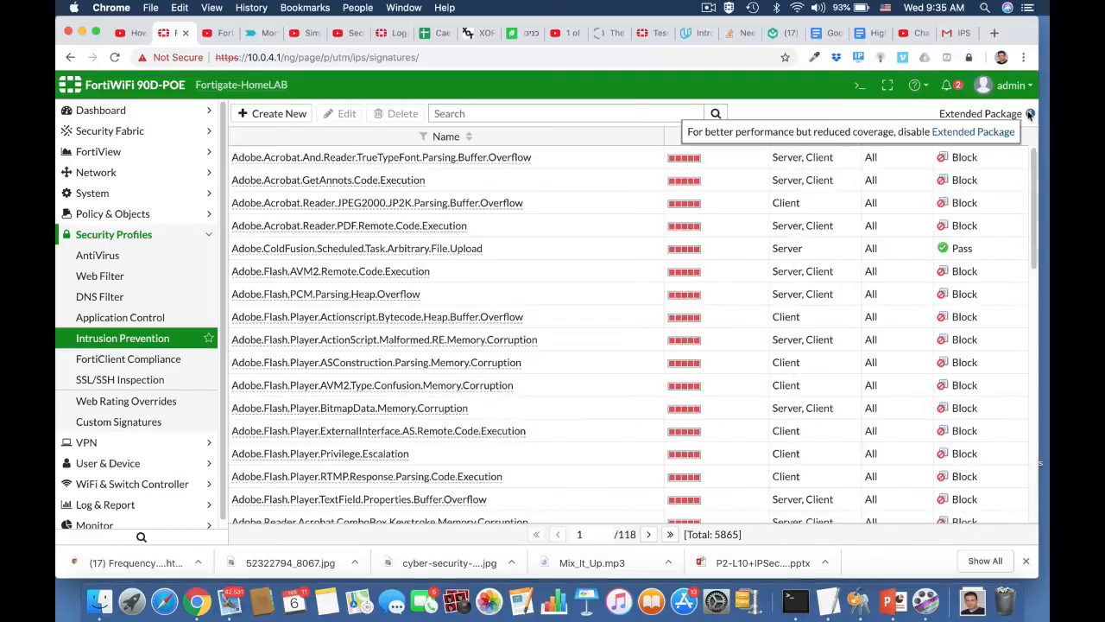
pyautogui.click(656, 56)
# Reload the IPS Signatures page and check it lists the Standard Package's 5865 signatures.
pyautogui.press('Return')
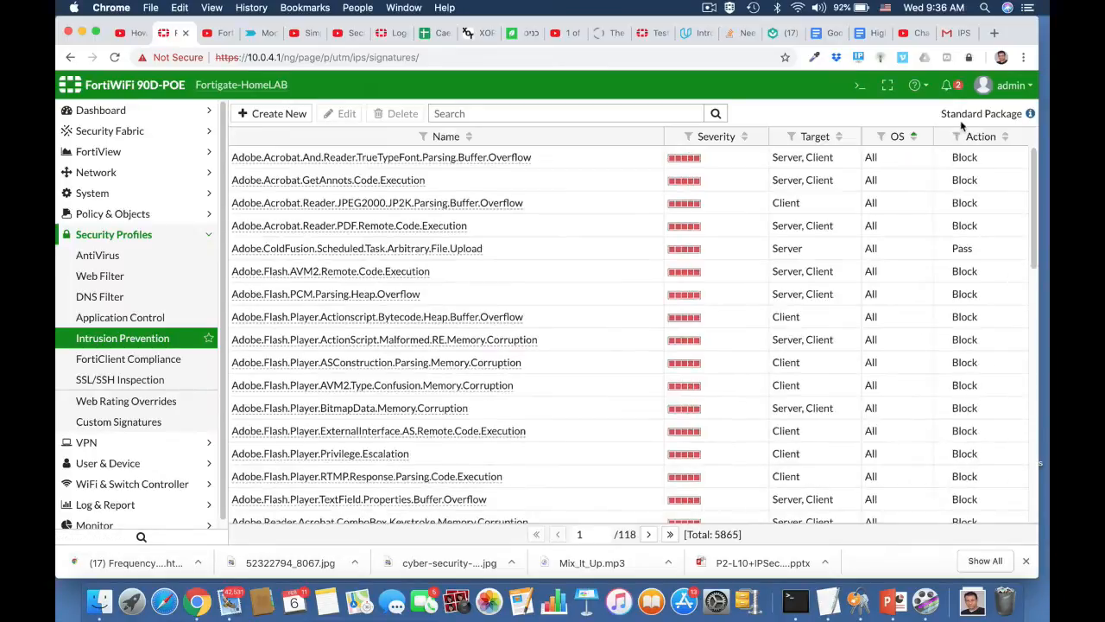
pyautogui.scroll(-5, 758, 323)
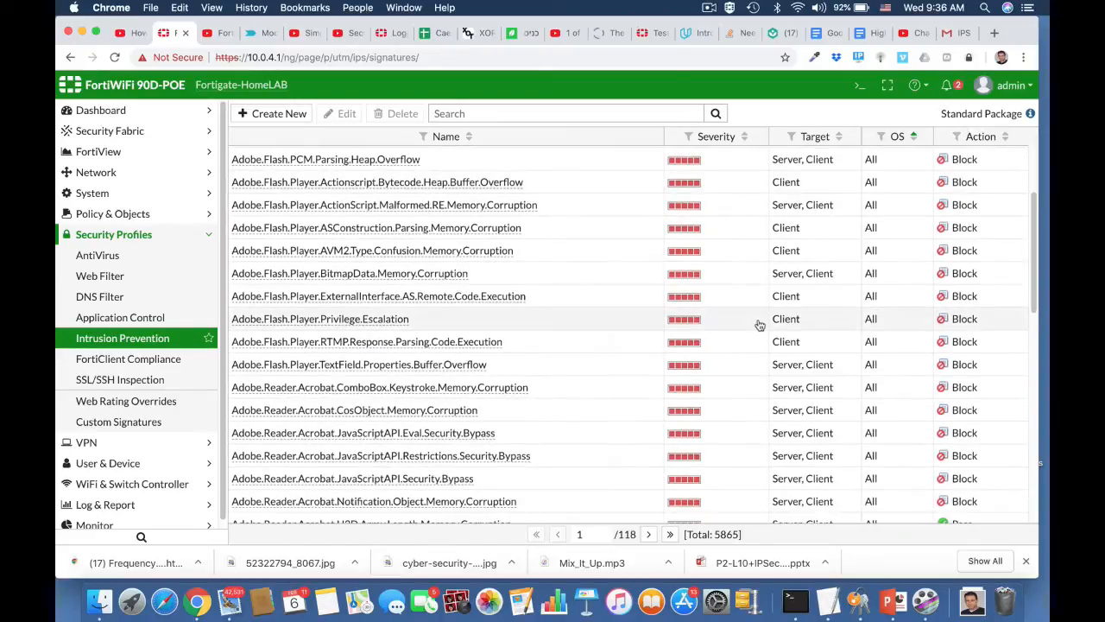
pyautogui.scroll(-2, 760, 324)
pyautogui.scroll(-2, 760, 325)
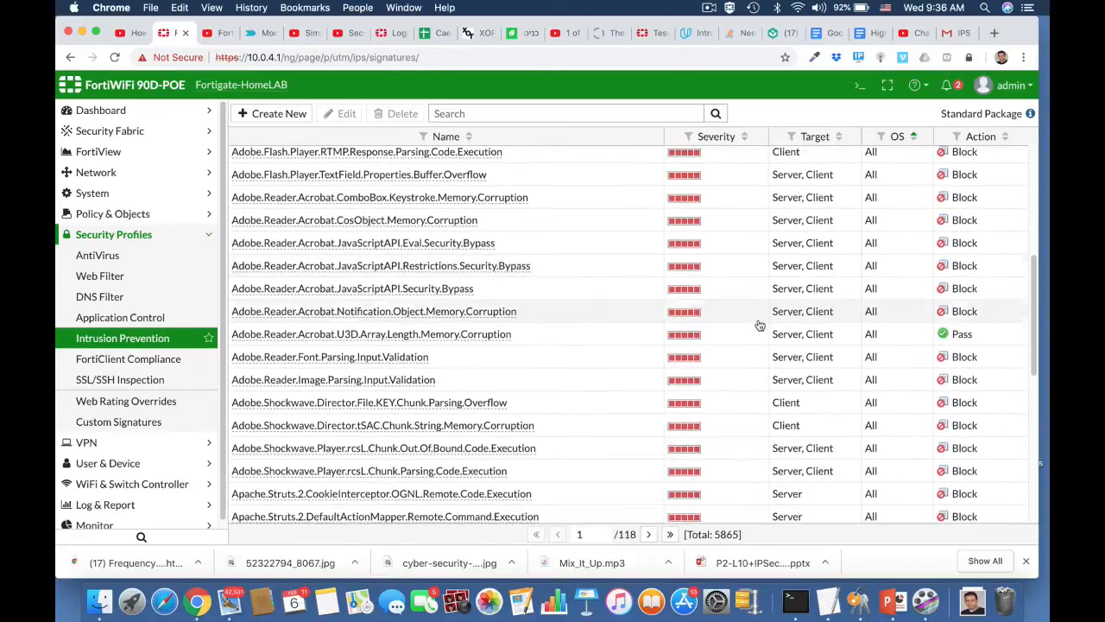
pyautogui.scroll(8, 758, 321)
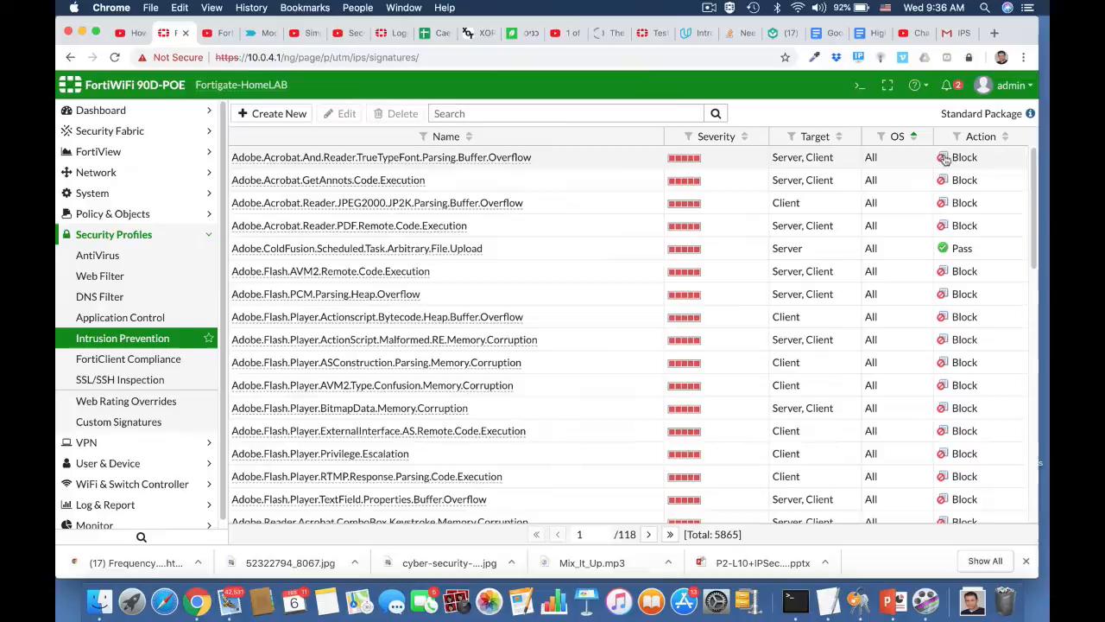
# In the CLI console, enable fail-open under 'config ips global', save, and close the console.
pyautogui.click(859, 85)
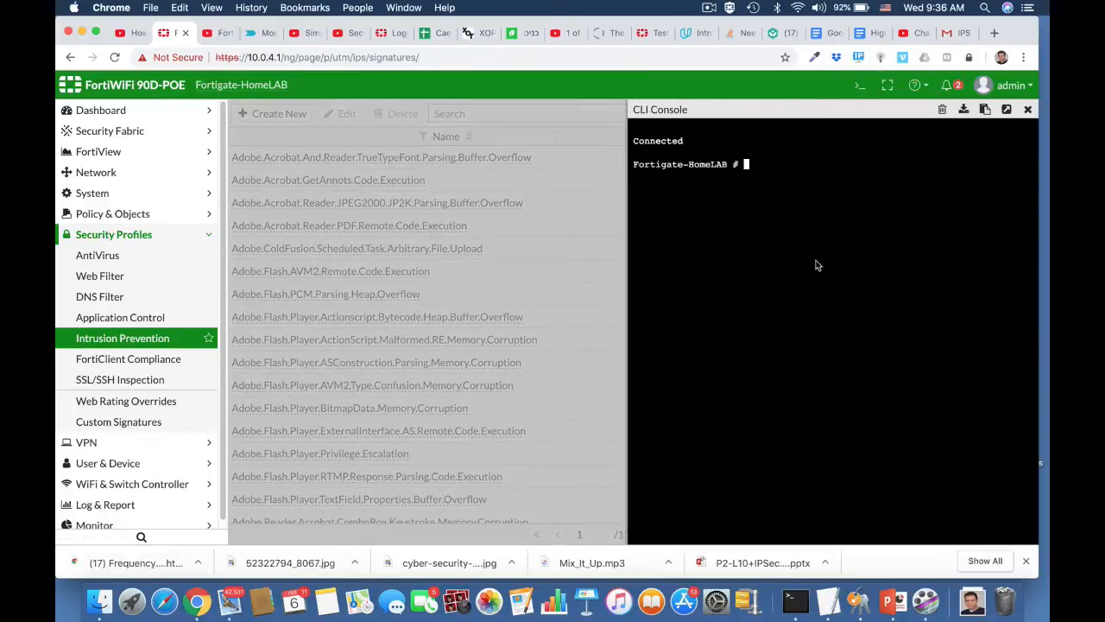
pyautogui.write('config ips global')
pyautogui.press('Return')
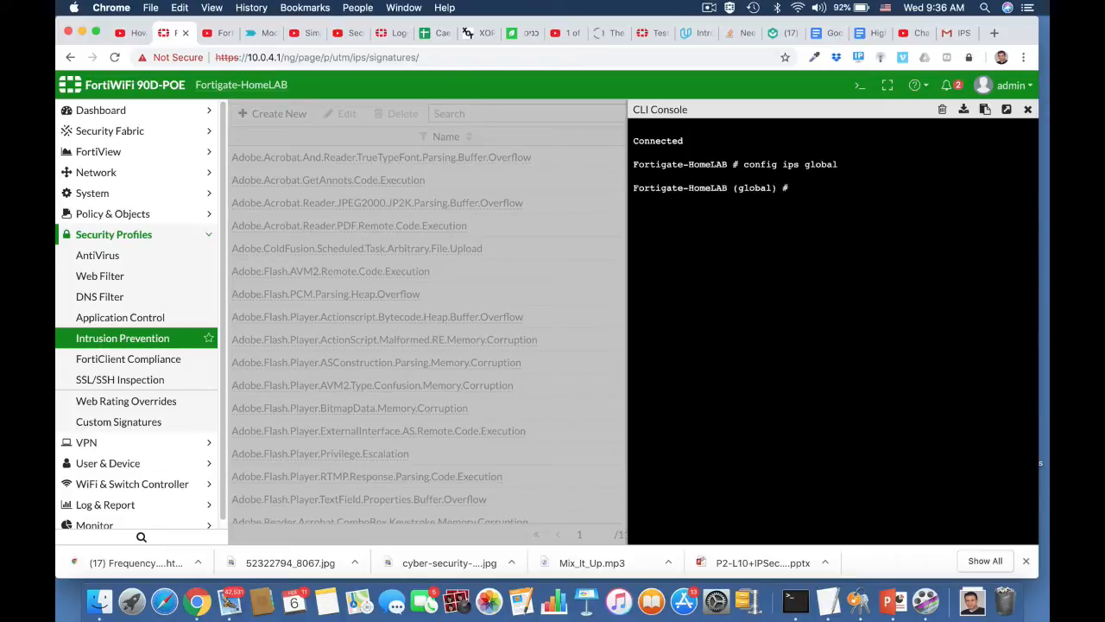
pyautogui.write('show full')
pyautogui.press('Return')
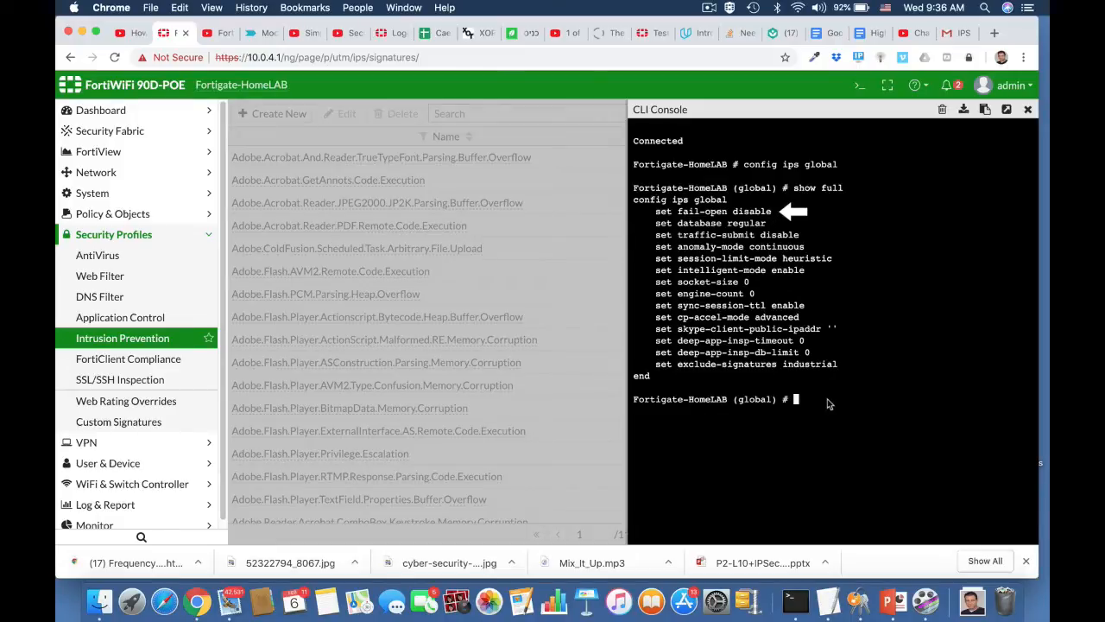
pyautogui.write('set fail-open enable')
pyautogui.press('Return')
pyautogui.write('end')
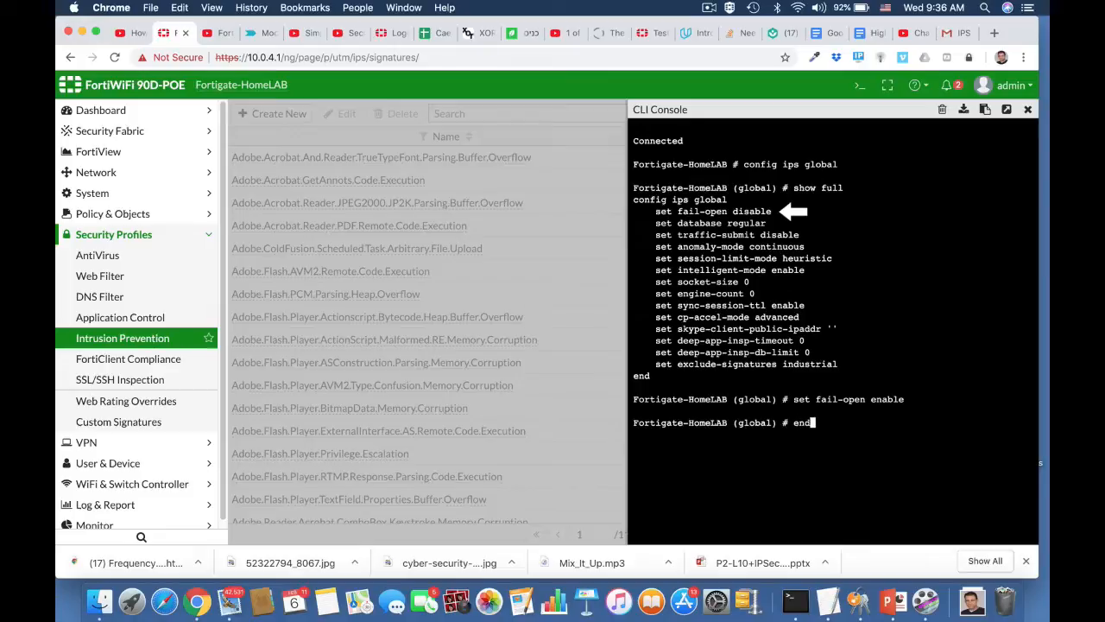
pyautogui.press('Return')
pyautogui.press('Return')
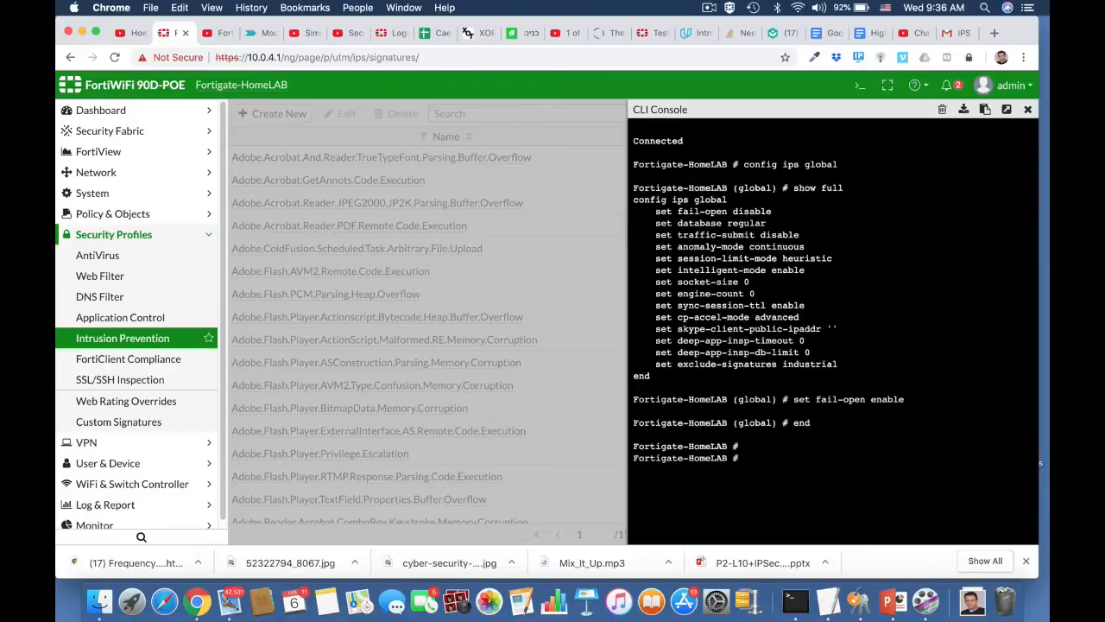
pyautogui.click(1027, 110)
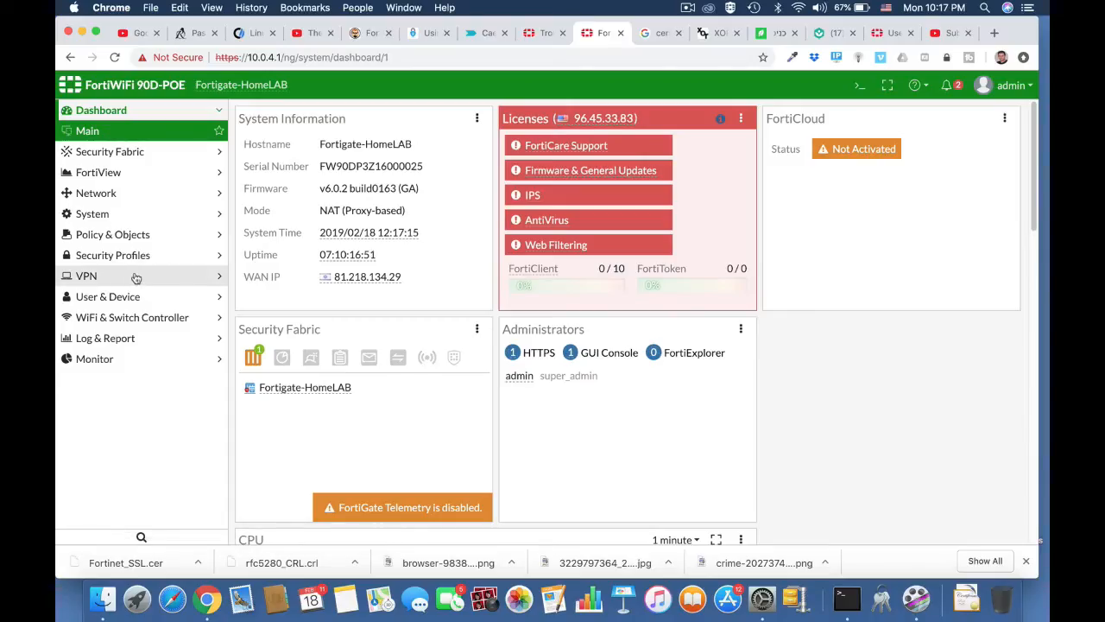
# Go to the Policy & Objects > IPv4 Policy list.
pyautogui.click(131, 236)
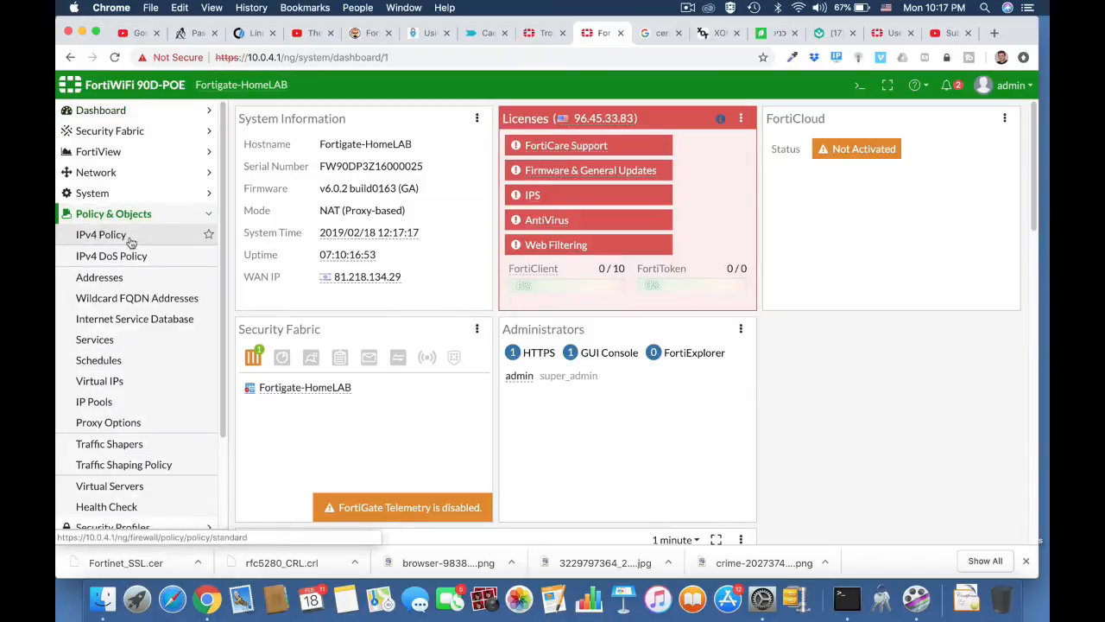
pyautogui.click(130, 241)
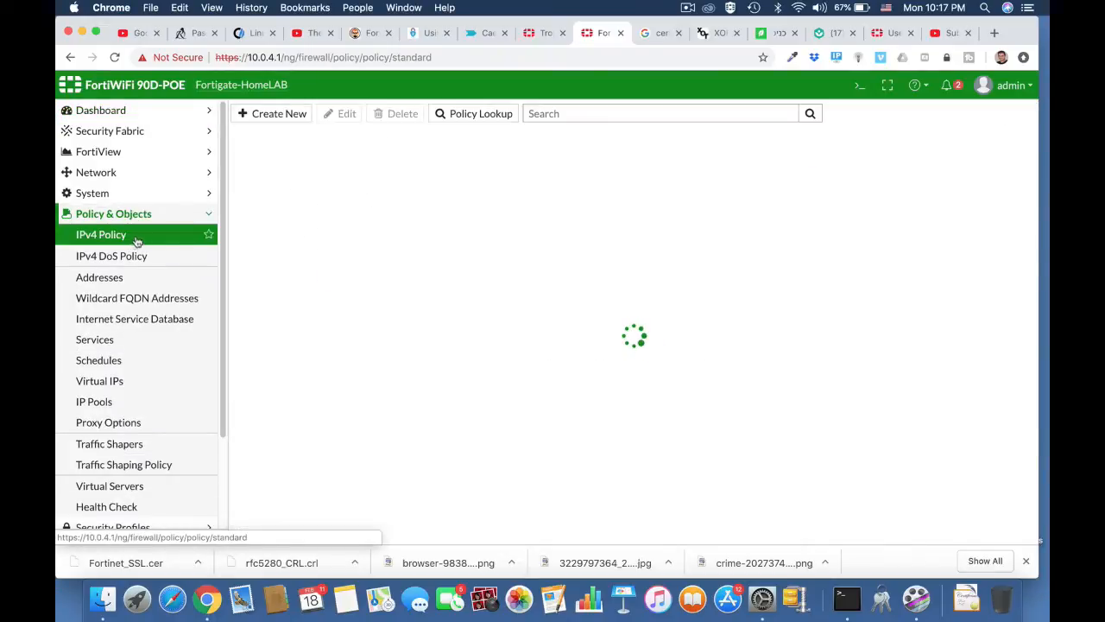
pyautogui.scroll(-2, 391, 383)
pyautogui.scroll(2, 390, 383)
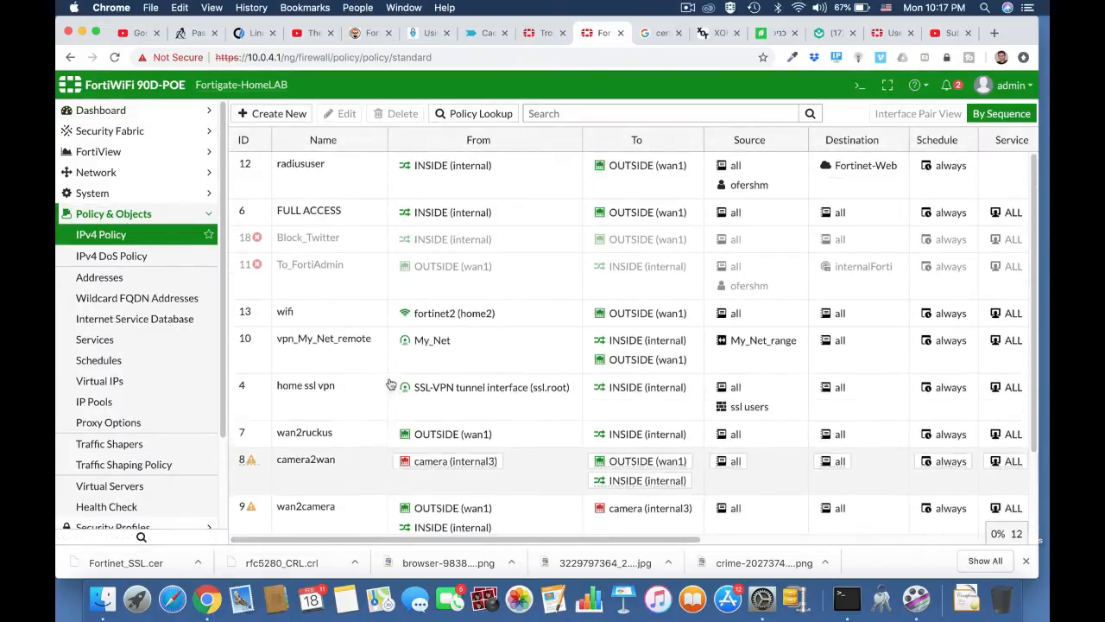
# Run 'show firewall policy | grep -f camera' in the CLI console to show camera2wan and wan2camera.
pyautogui.click(856, 90)
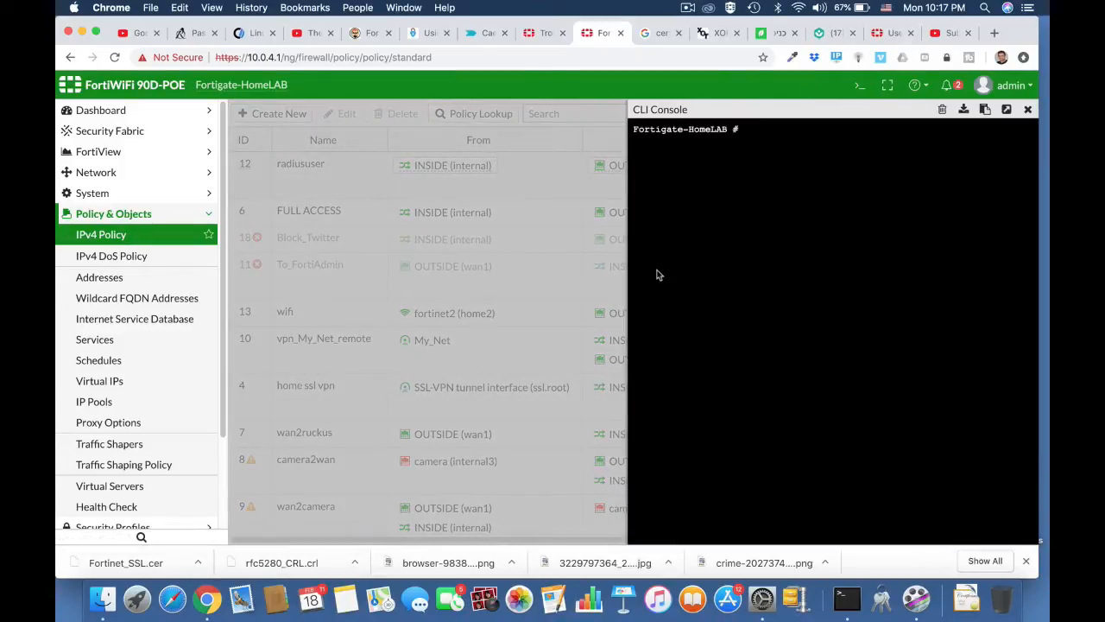
pyautogui.write('show')
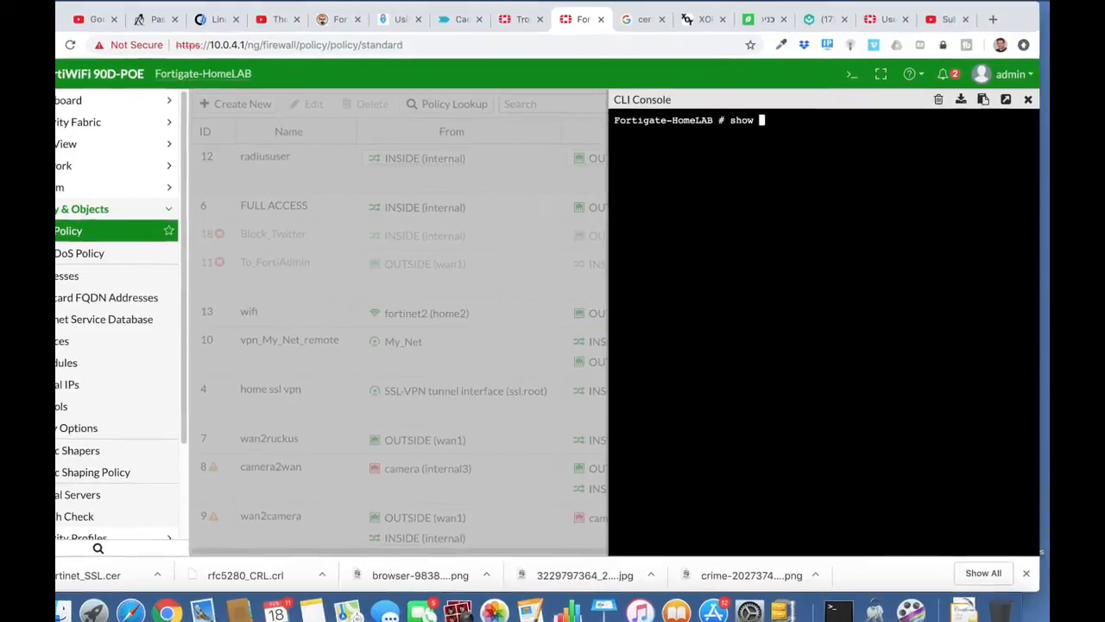
pyautogui.write(' firewall ')
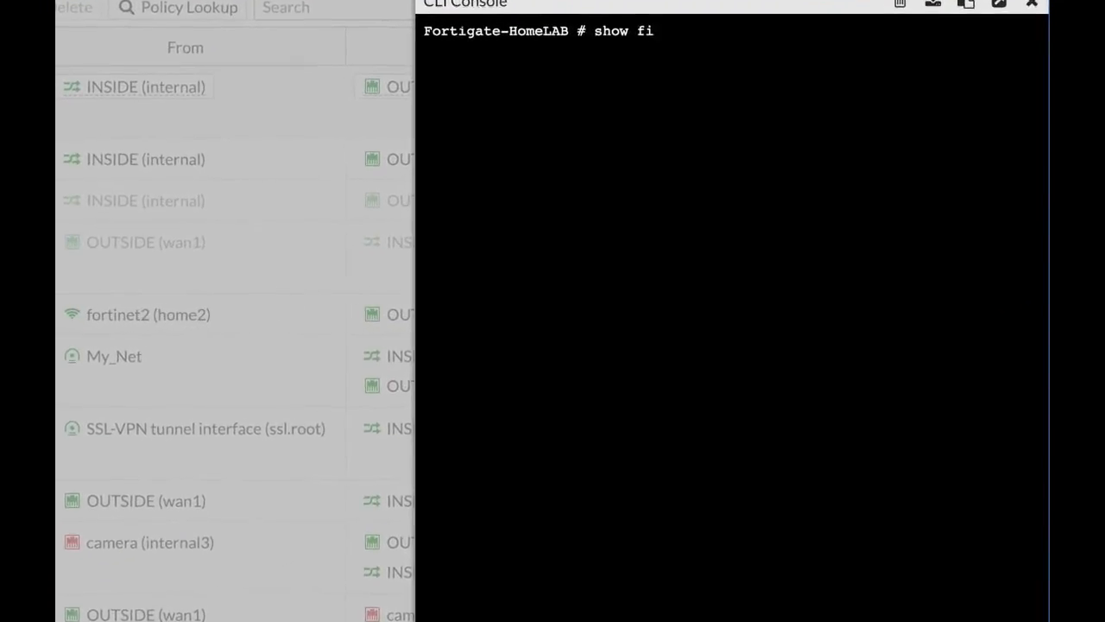
pyautogui.write('policy')
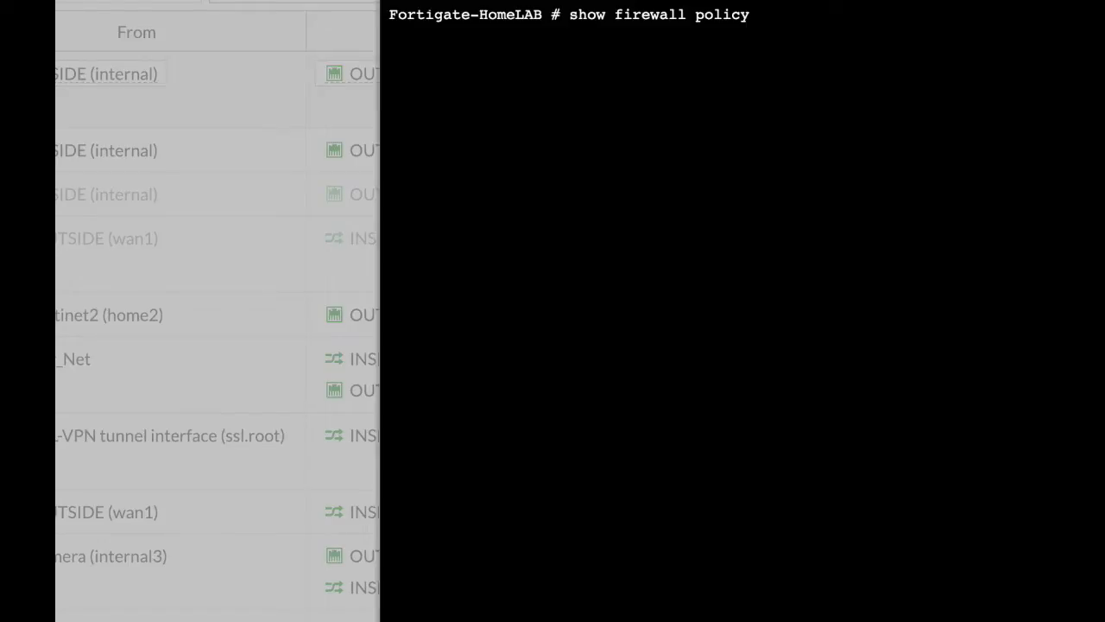
pyautogui.write(' | grep -f camera')
pyautogui.press('Return')
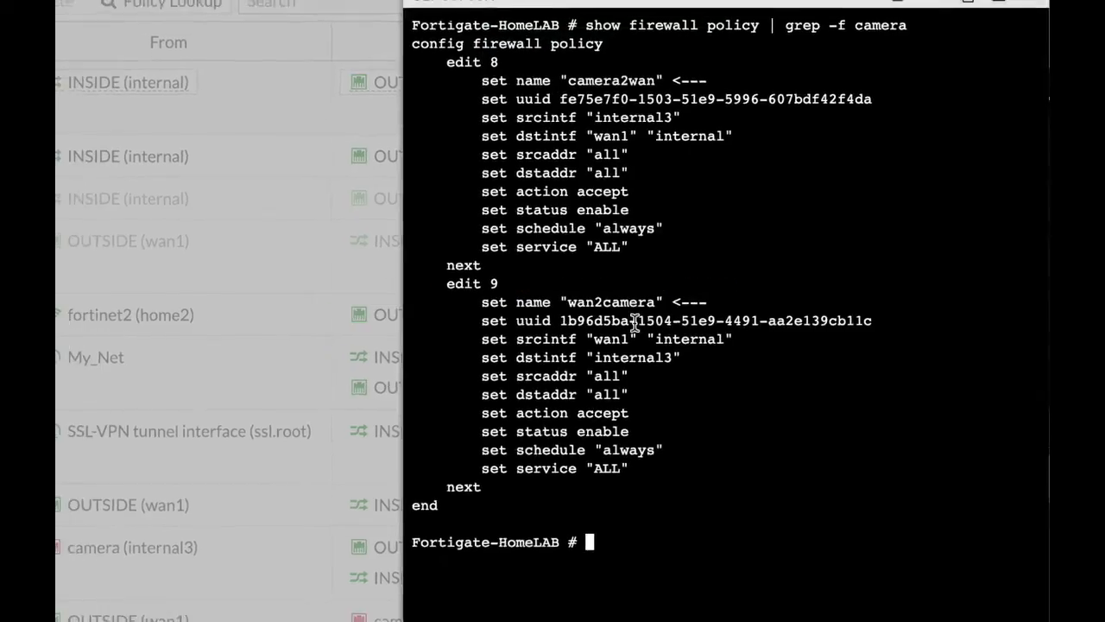
pyautogui.press('super+Tab')
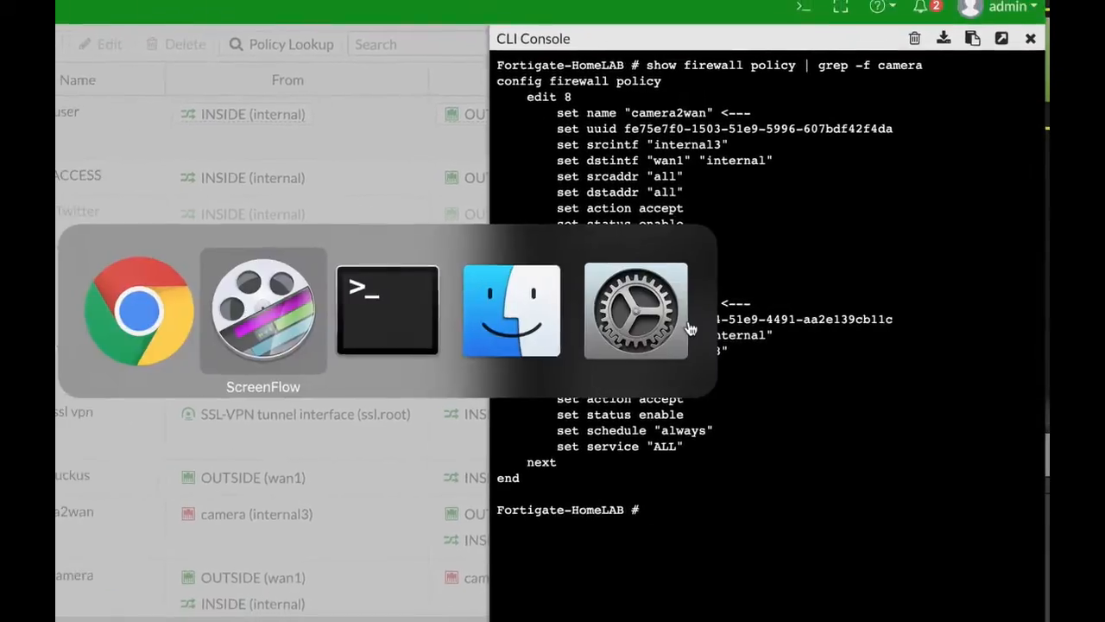
pyautogui.press('super+Tab')
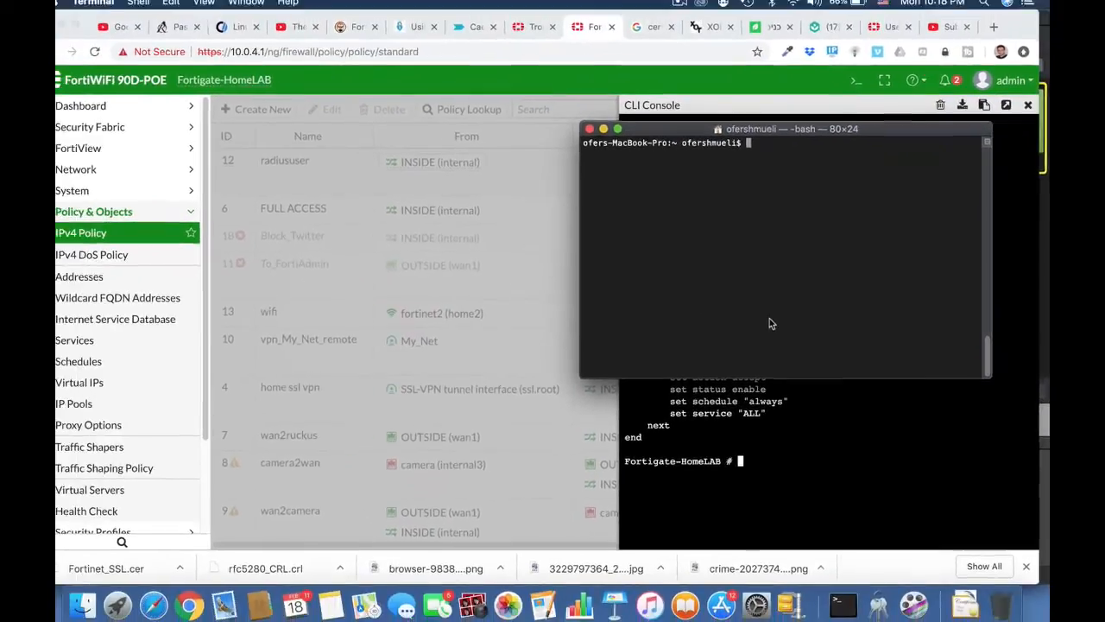
# Run 'nmap 10.0.4.0/24' and review the report of five live hosts and their open ports.
pyautogui.write('nmap 1')
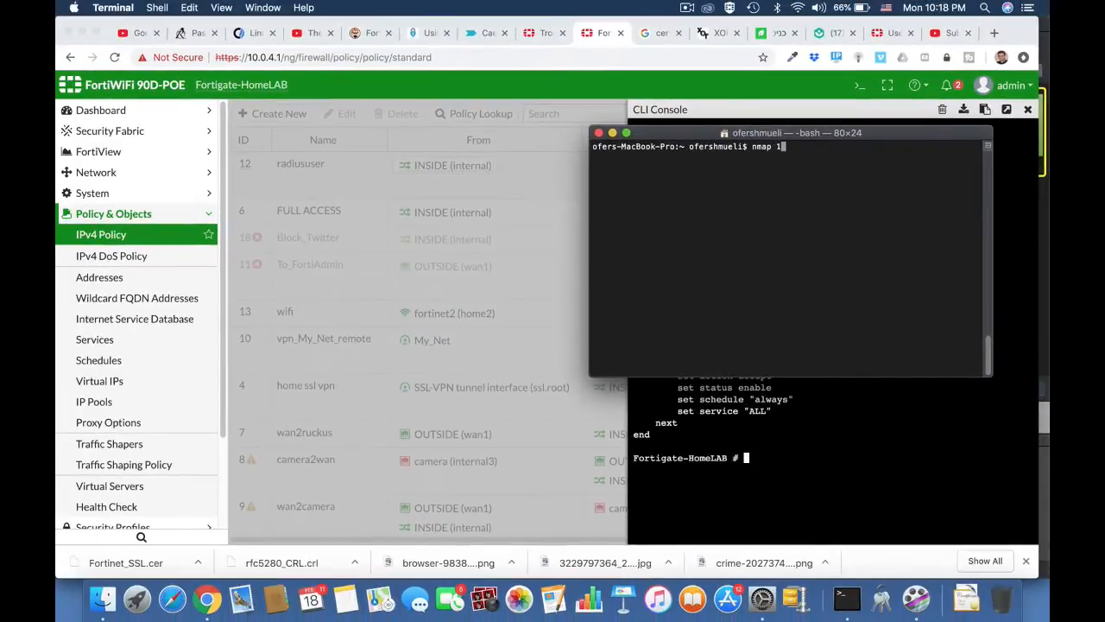
pyautogui.write('0.0.4.0/24')
pyautogui.press('Return')
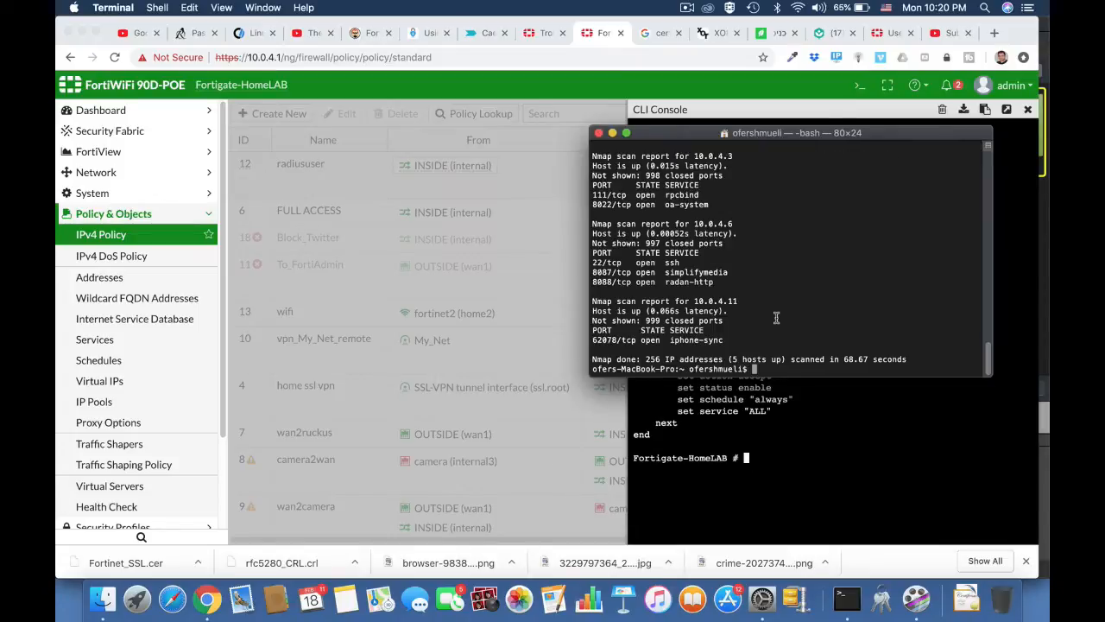
pyautogui.scroll(10, 776, 318)
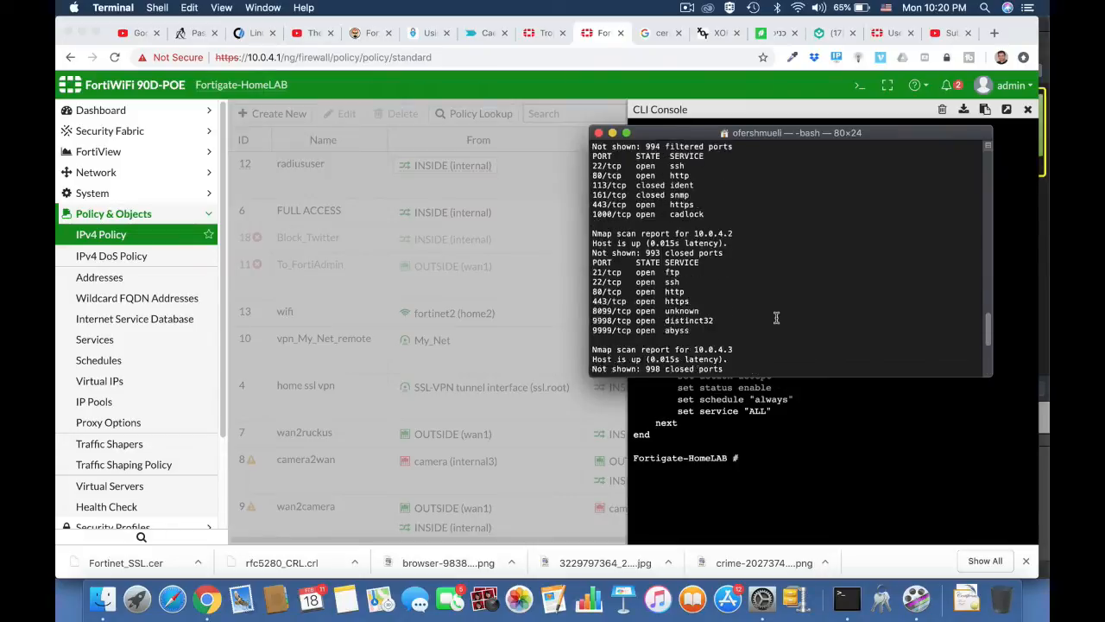
pyautogui.scroll(-5, 776, 318)
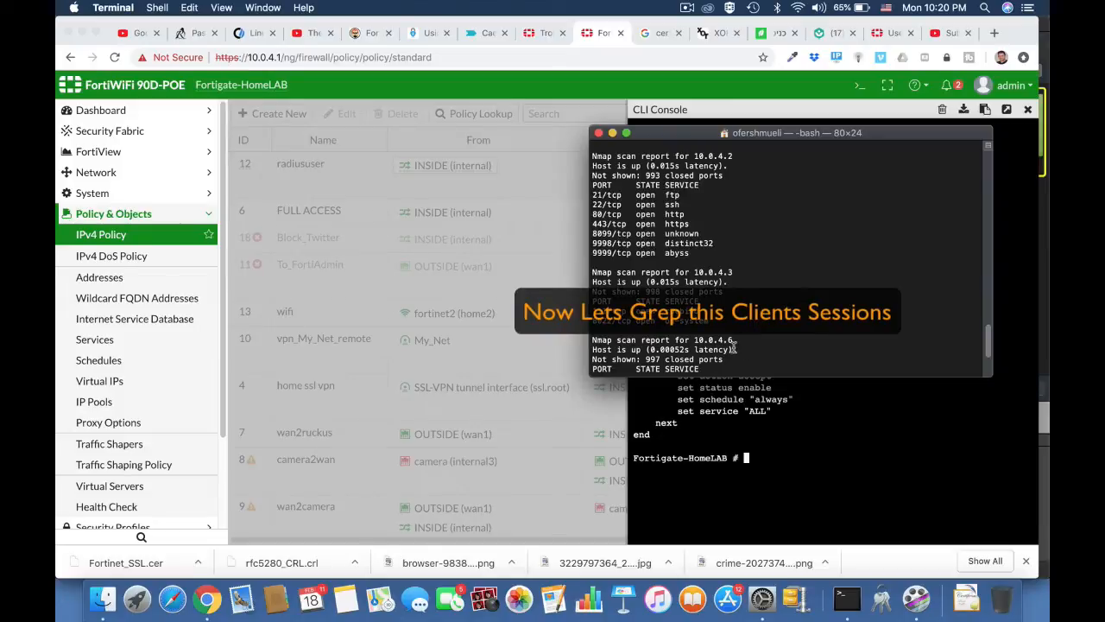
# Run 'diag sys session list | grep 10.0.4.6' to show that host's SNAT and DNS sessions.
pyautogui.click(870, 116)
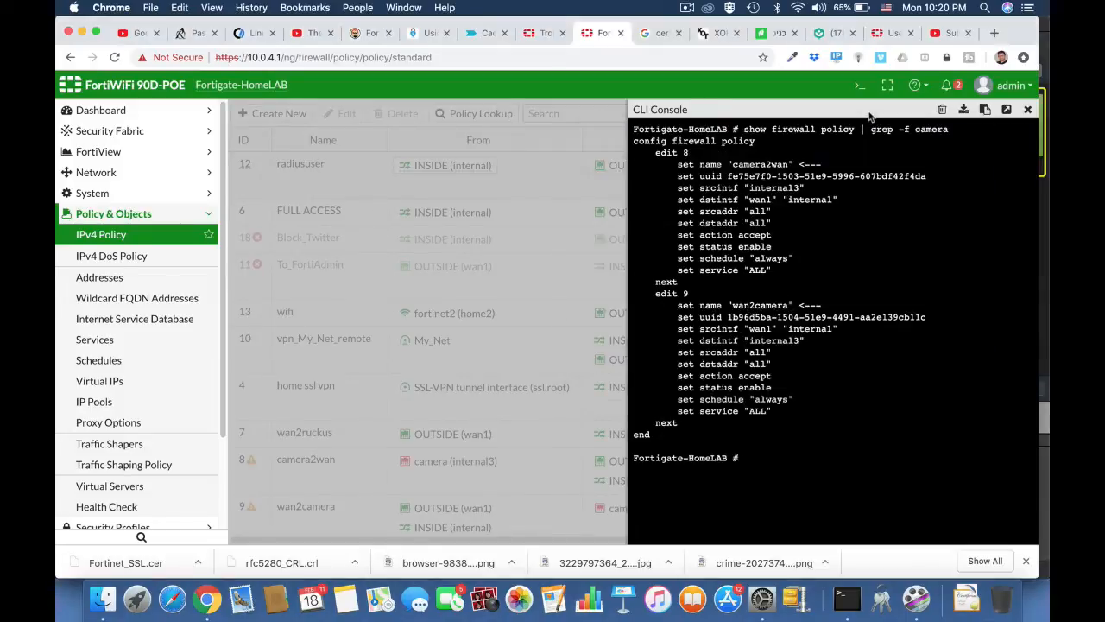
pyautogui.write('diag sys sessionlist')
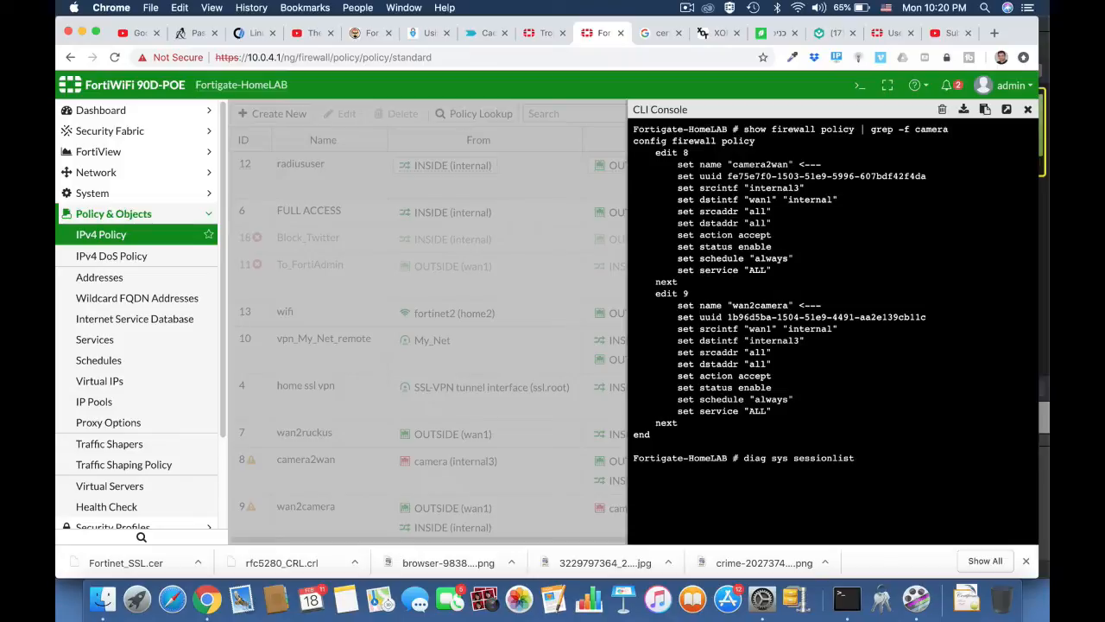
pyautogui.press('BackSpace')
pyautogui.press('BackSpace')
pyautogui.write('list "| grep 10.0.4.6')
pyautogui.press('Return')
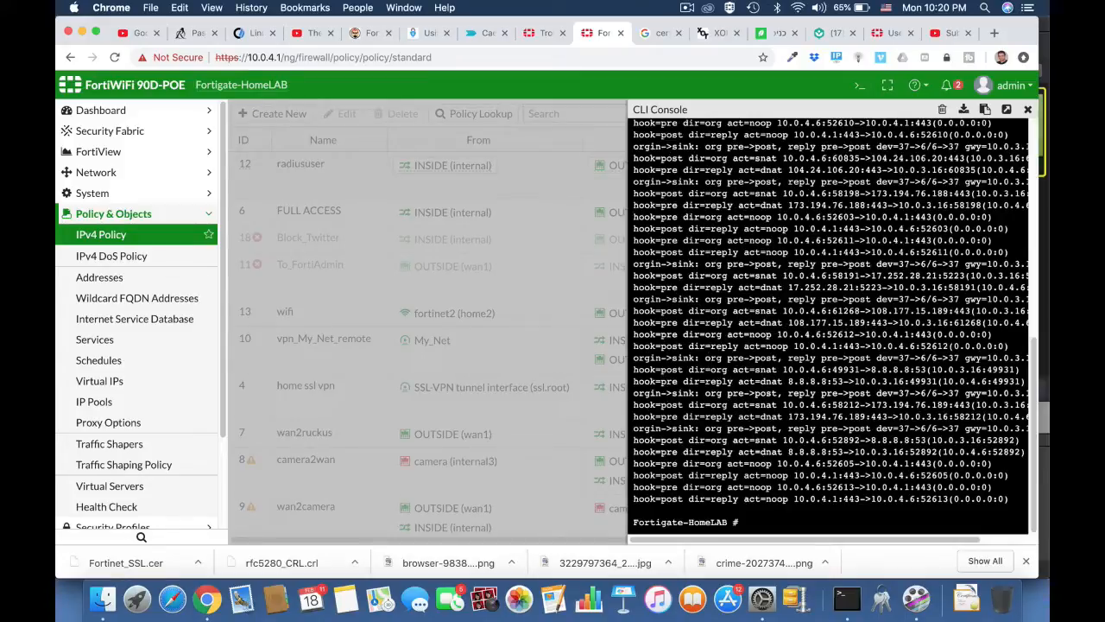
pyautogui.scroll(5, 796, 339)
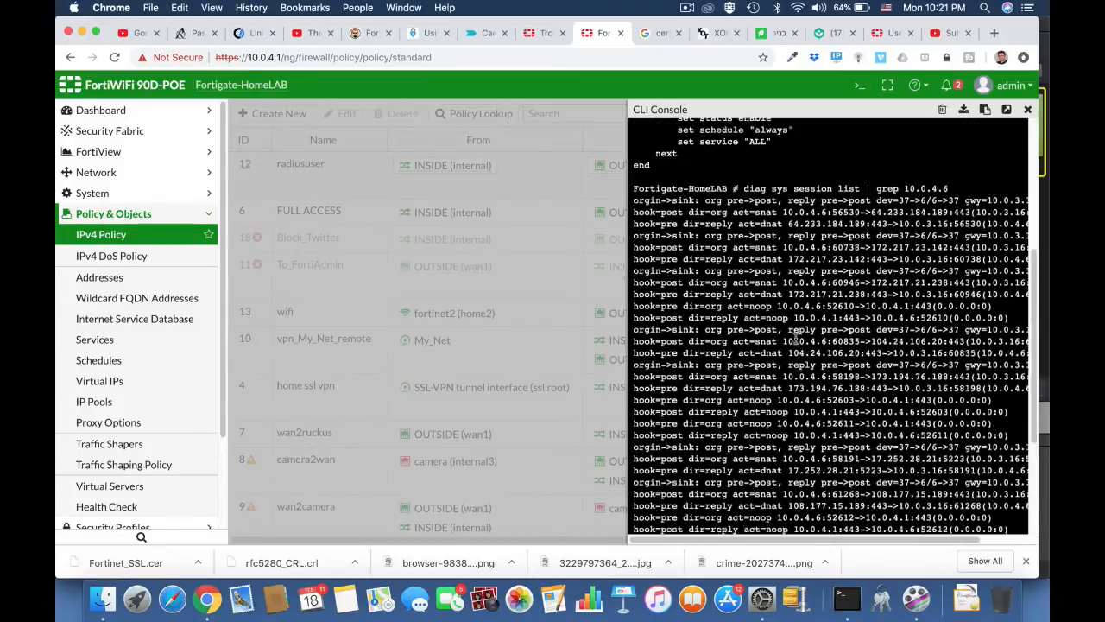
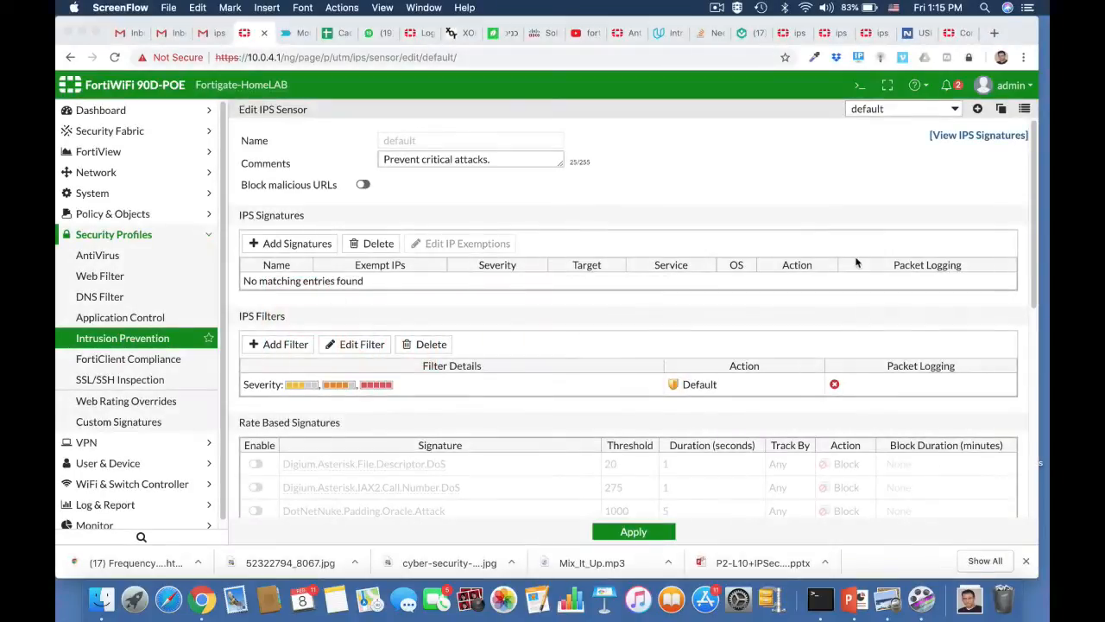
# Start a new IPS sensor, name it FTP_Brute, and move to its comment field.
pyautogui.click(979, 110)
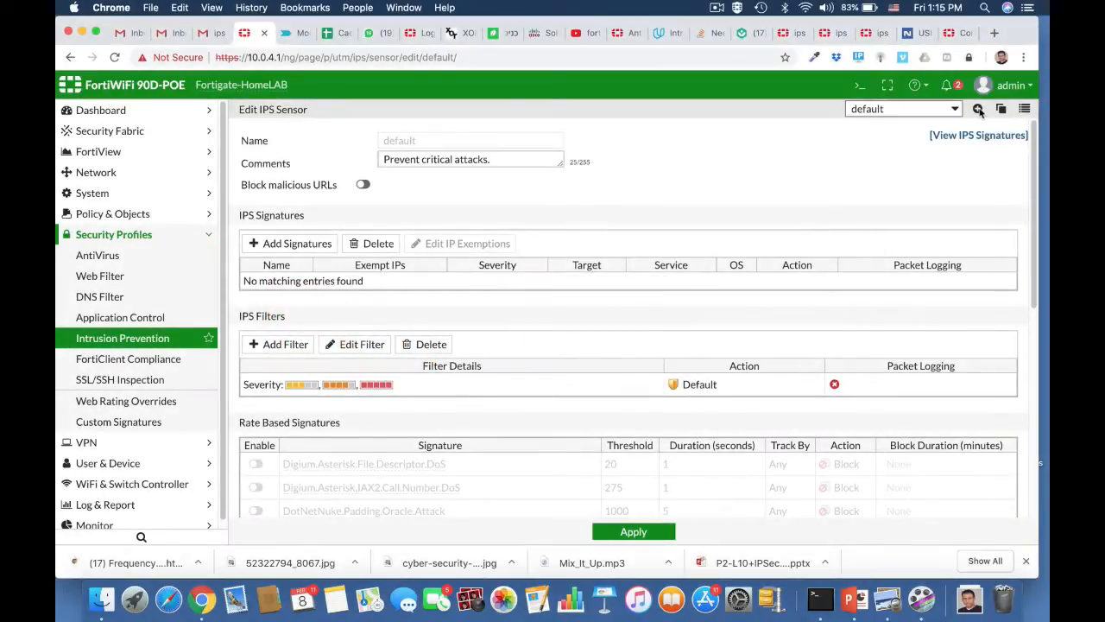
pyautogui.click(979, 111)
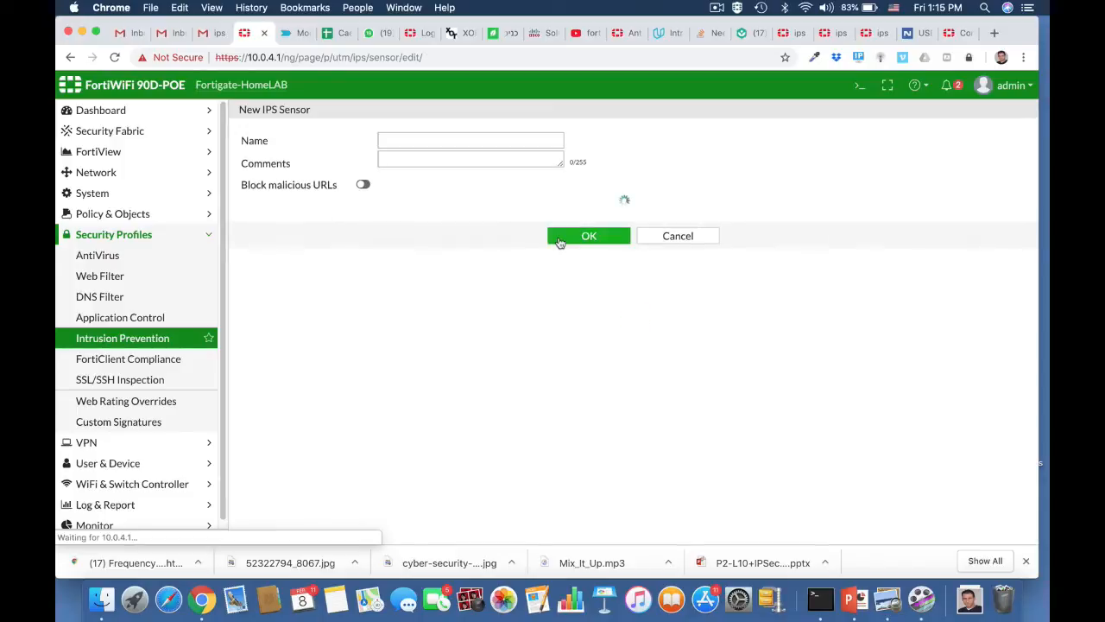
pyautogui.click(416, 142)
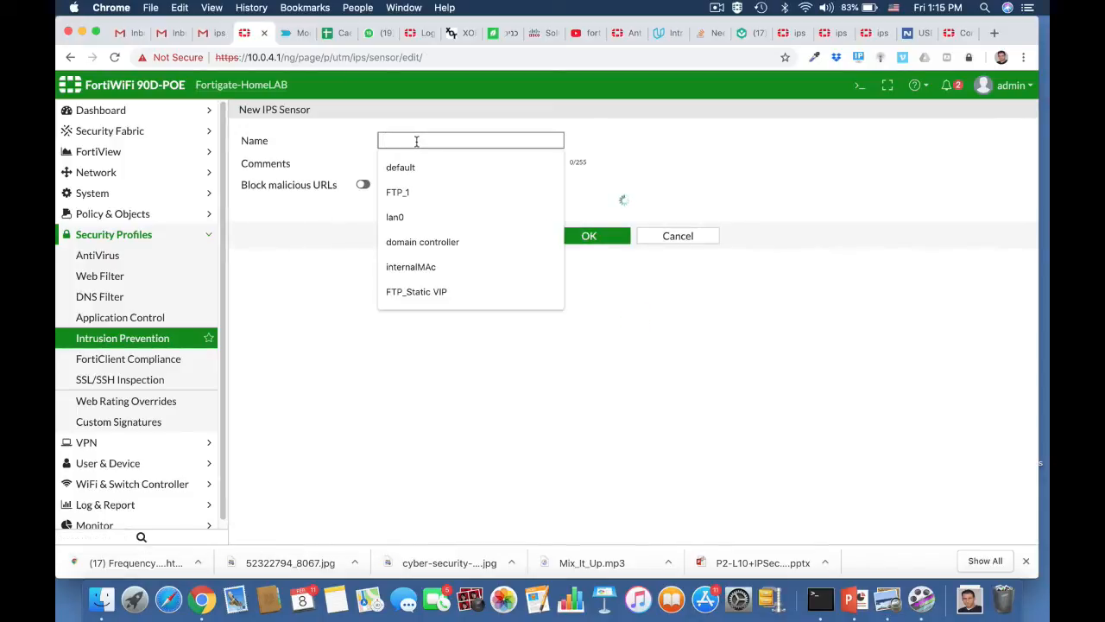
pyautogui.write('FTP')
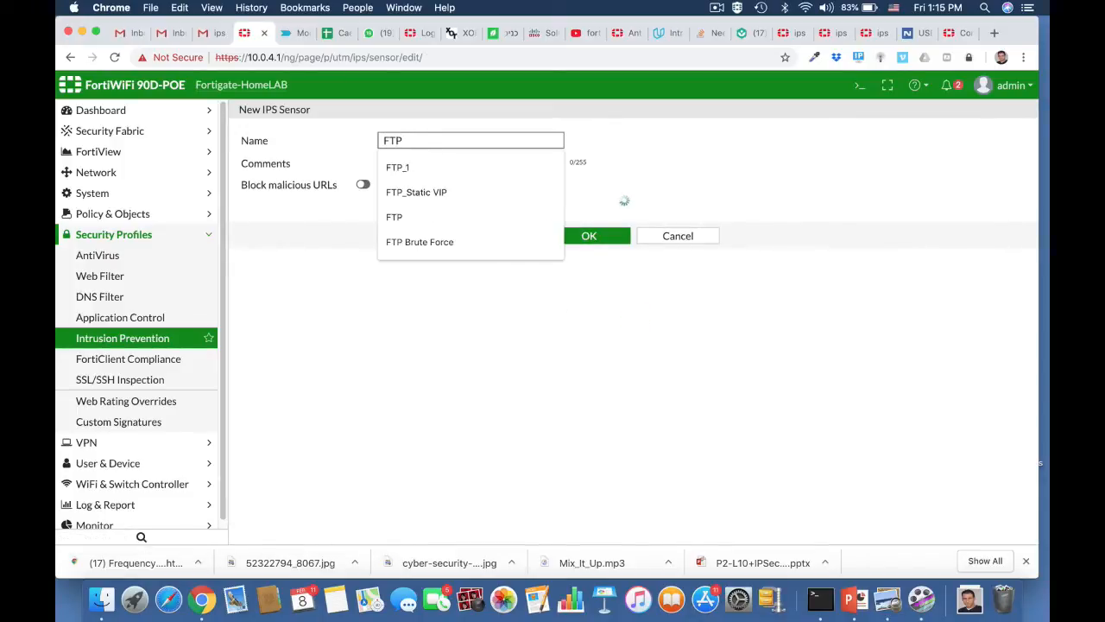
pyautogui.write('_')
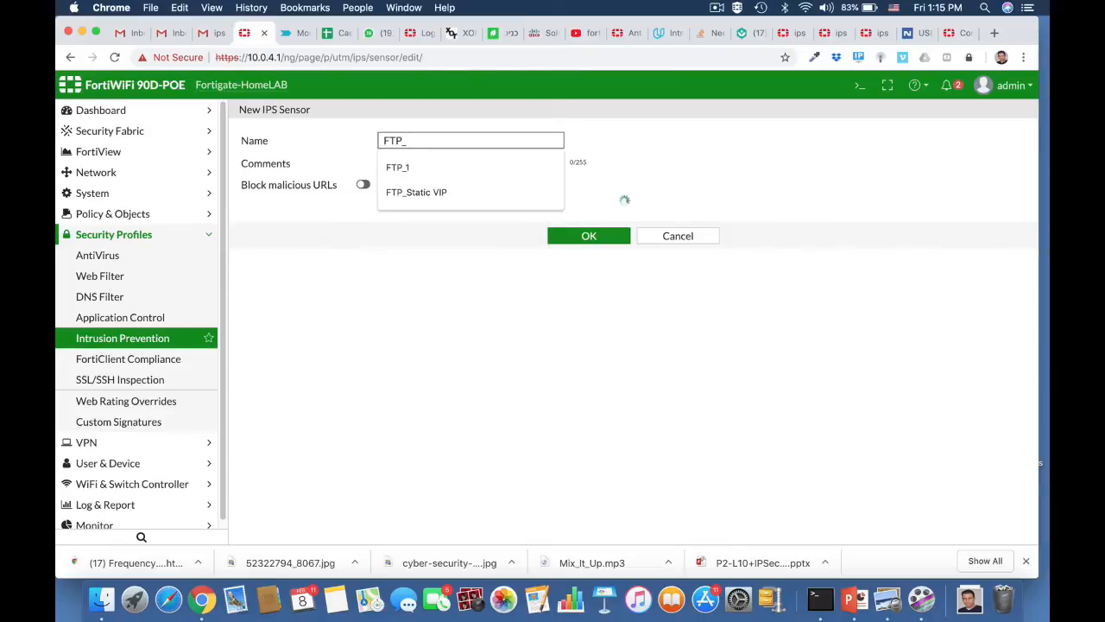
pyautogui.write('Brute')
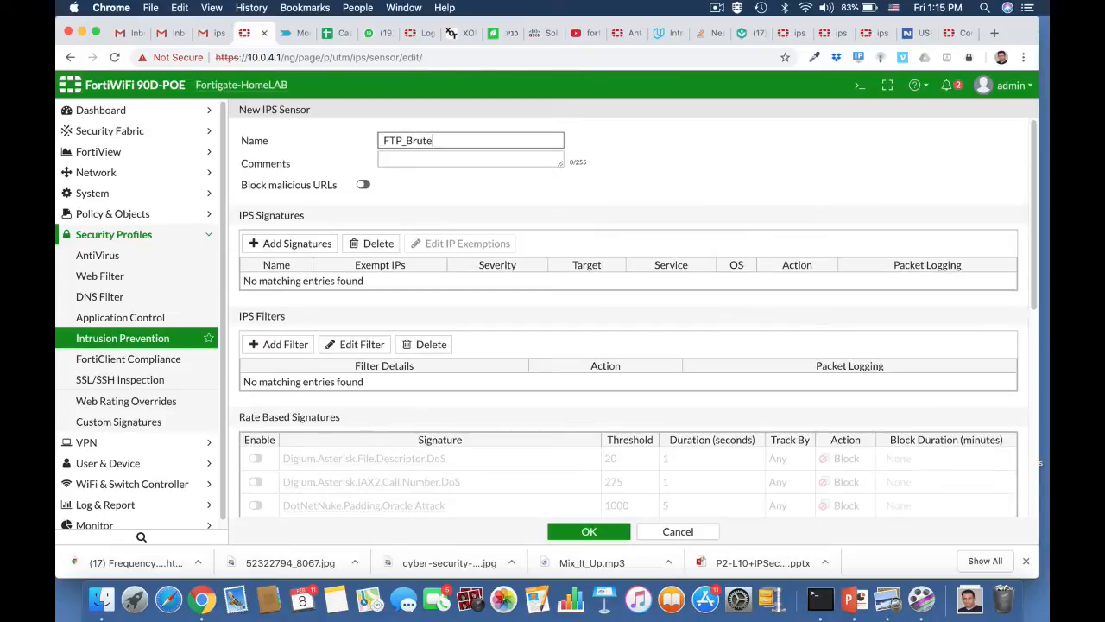
pyautogui.click(439, 161)
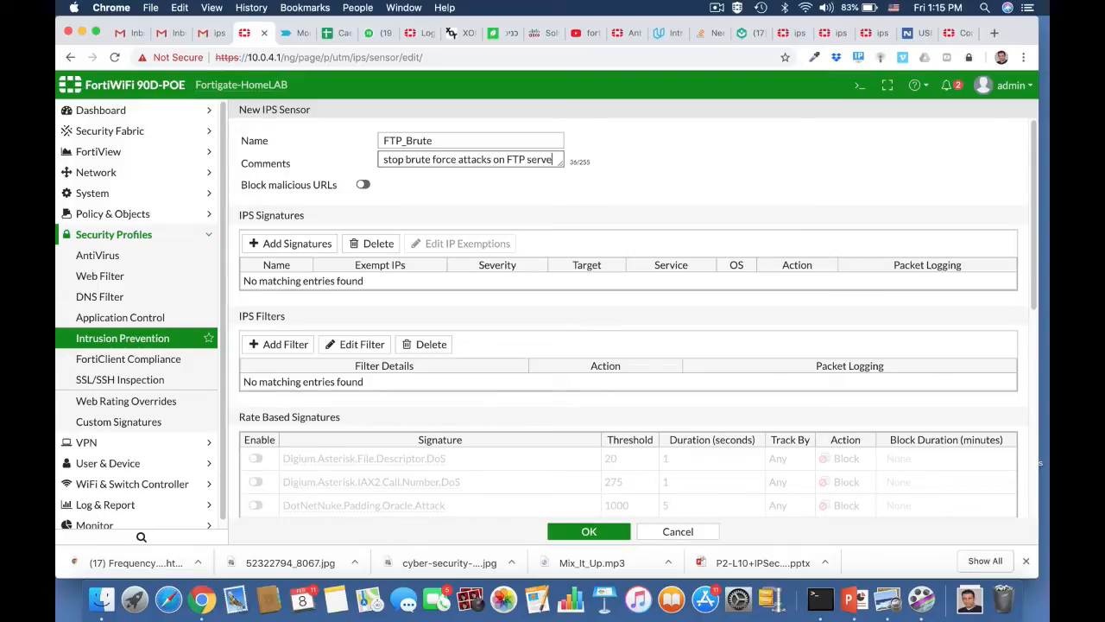
# Enable FTP.Login.Brute.Force with threshold 100 and duration 5, then save the FTP_Brute sensor.
pyautogui.scroll(-5, 493, 389)
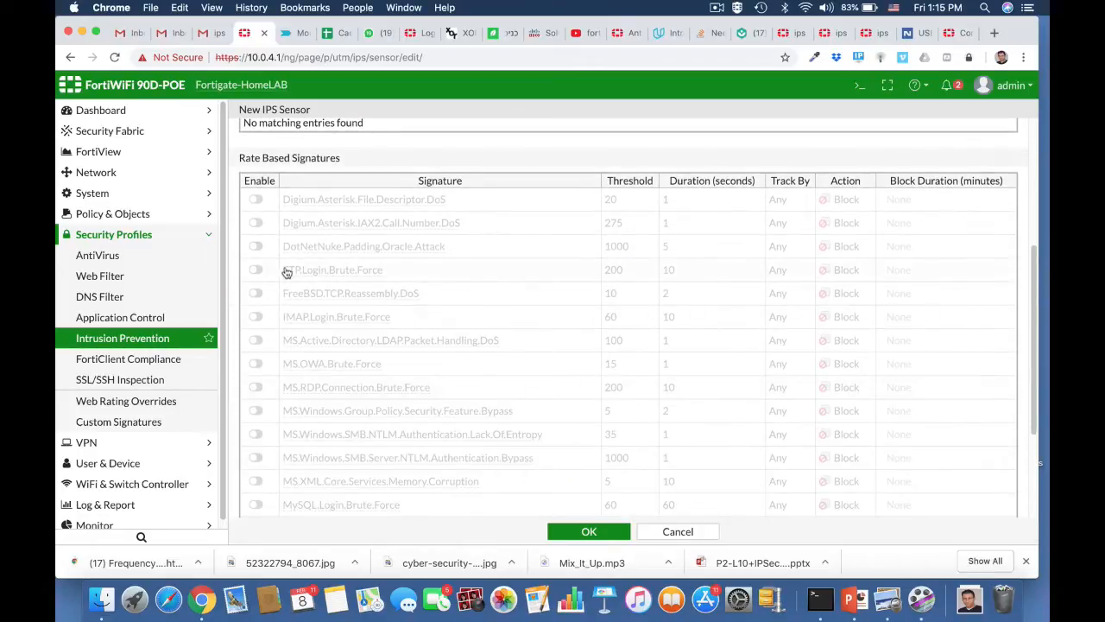
pyautogui.click(257, 270)
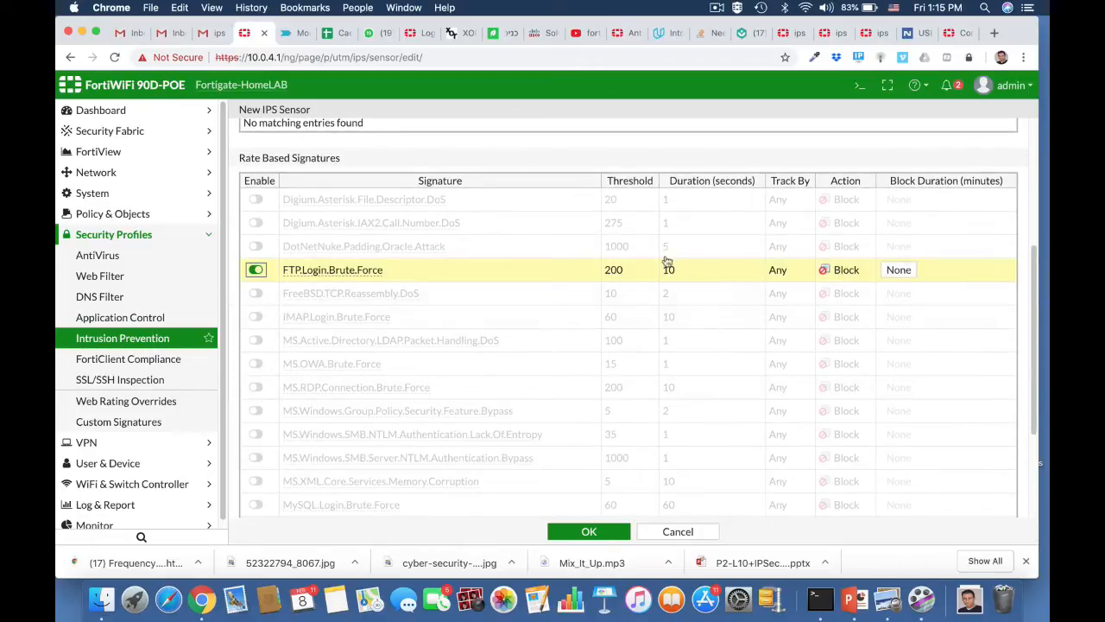
pyautogui.click(622, 271)
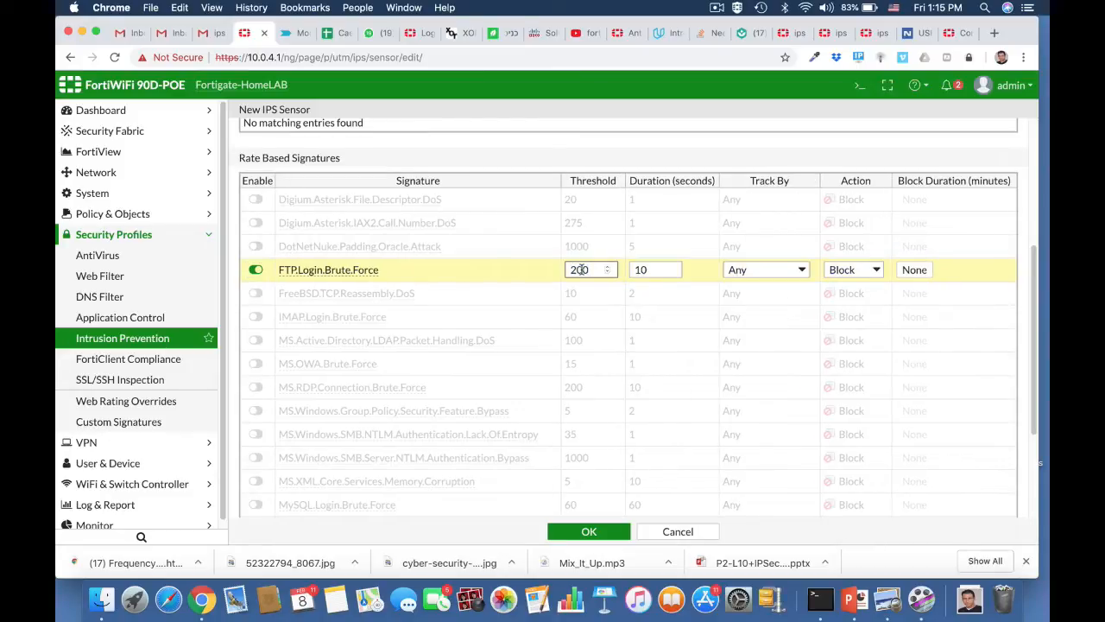
pyautogui.moveTo(576, 271); pyautogui.dragTo(566, 270)
pyautogui.write('1')
pyautogui.click(645, 271)
pyautogui.moveTo(645, 270); pyautogui.dragTo(640, 271)
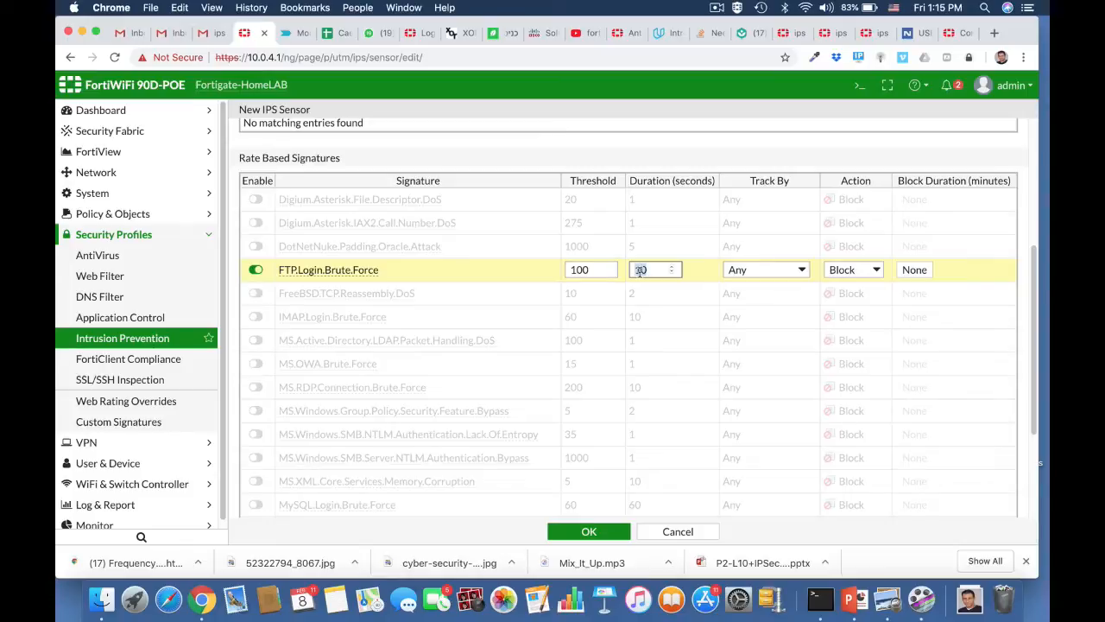
pyautogui.write('5')
pyautogui.click(586, 533)
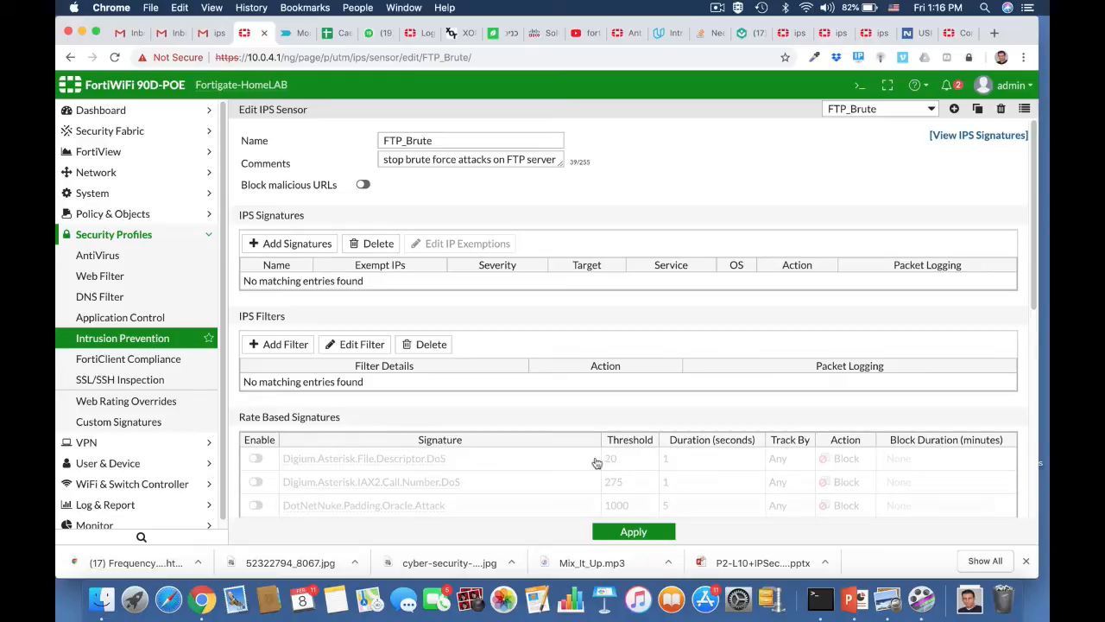
pyautogui.scroll(-5, 563, 370)
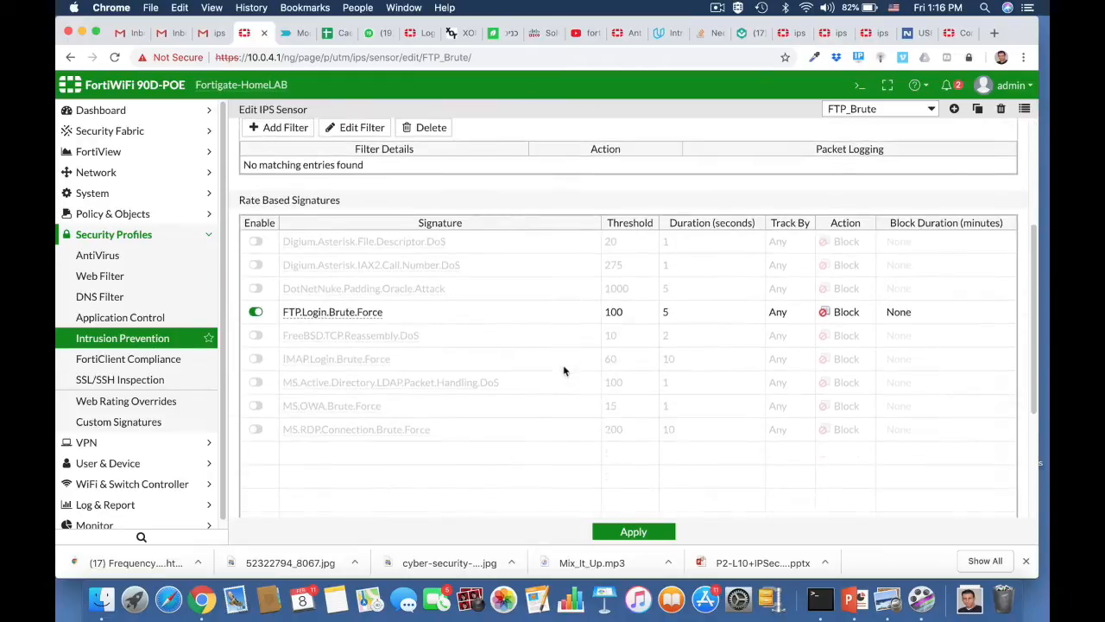
pyautogui.scroll(5, 564, 371)
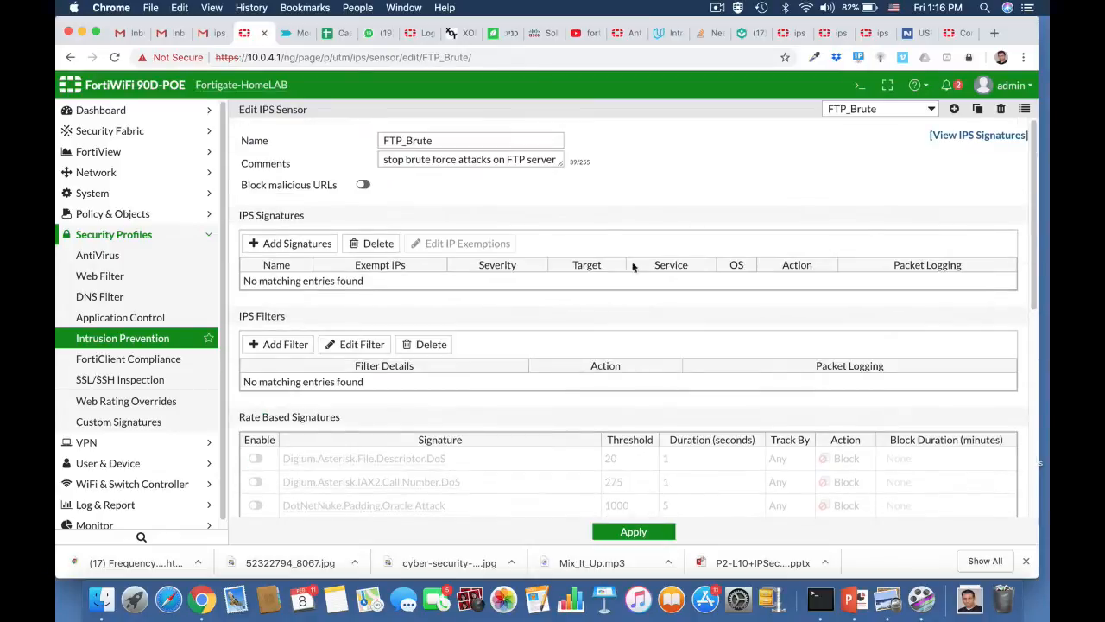
# Run 'config ips sensor', 'edit FTP_Brute' and 'show full' in the CLI console.
pyautogui.click(859, 84)
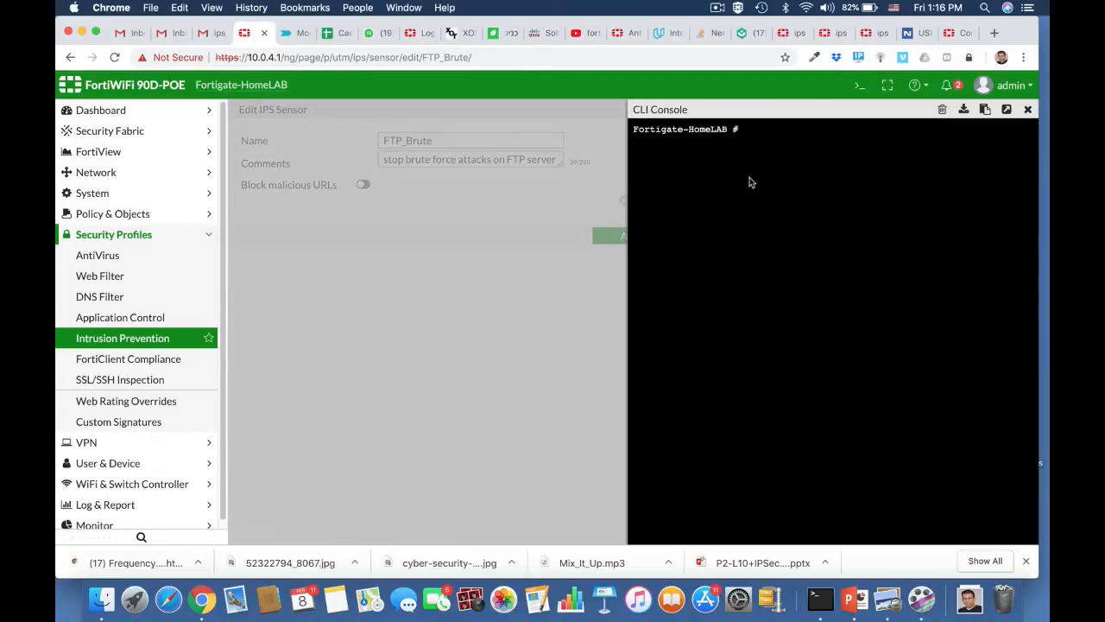
pyautogui.write('confi')
pyautogui.press('Tab')
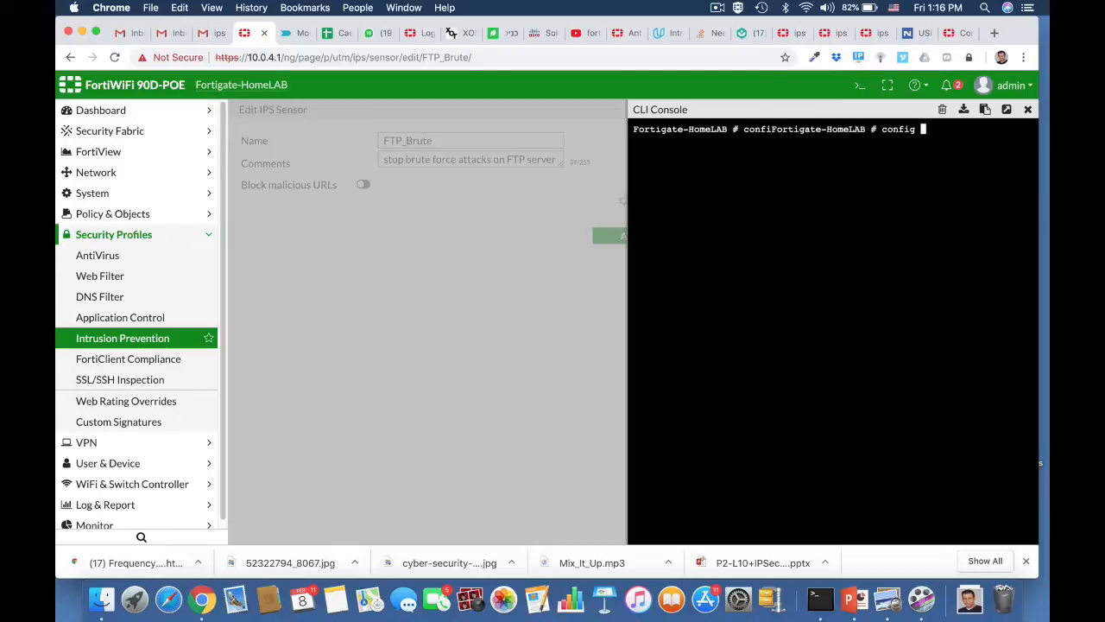
pyautogui.write('ips sensor')
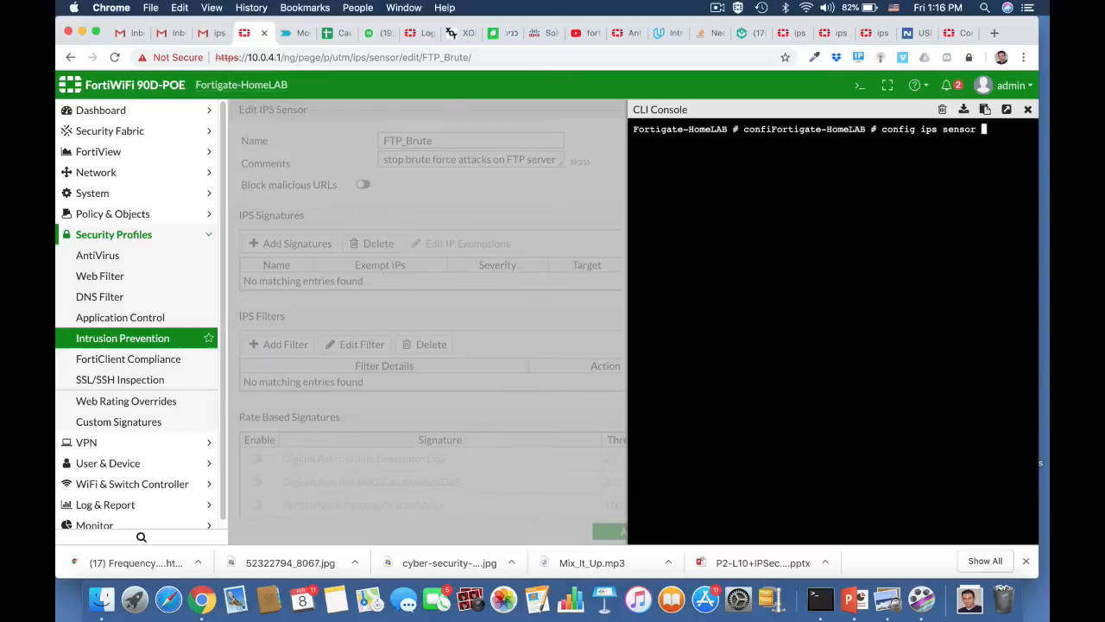
pyautogui.press('Return')
pyautogui.write('e')
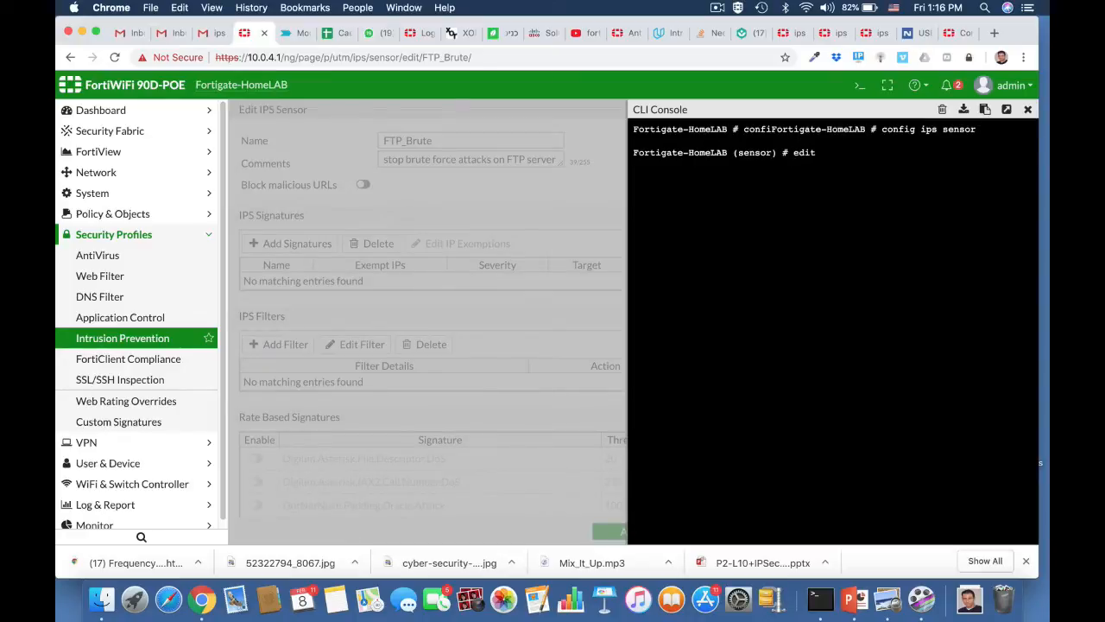
pyautogui.write('dit')
pyautogui.press('Tab')
pyautogui.press('Return')
pyautogui.write('sh')
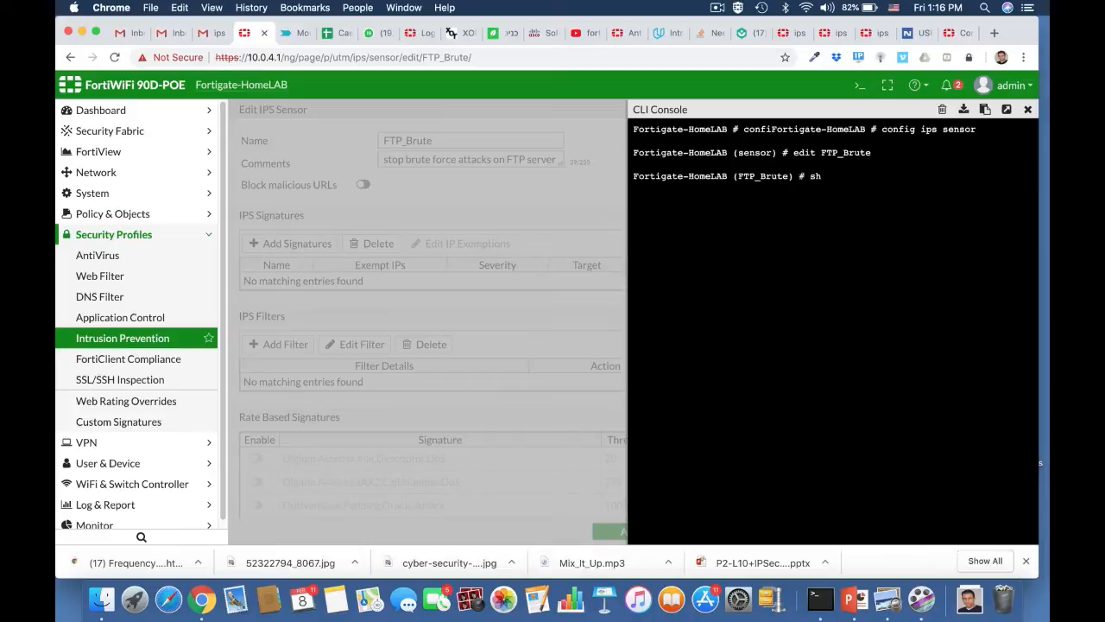
pyautogui.write('ow full')
pyautogui.press('Return')
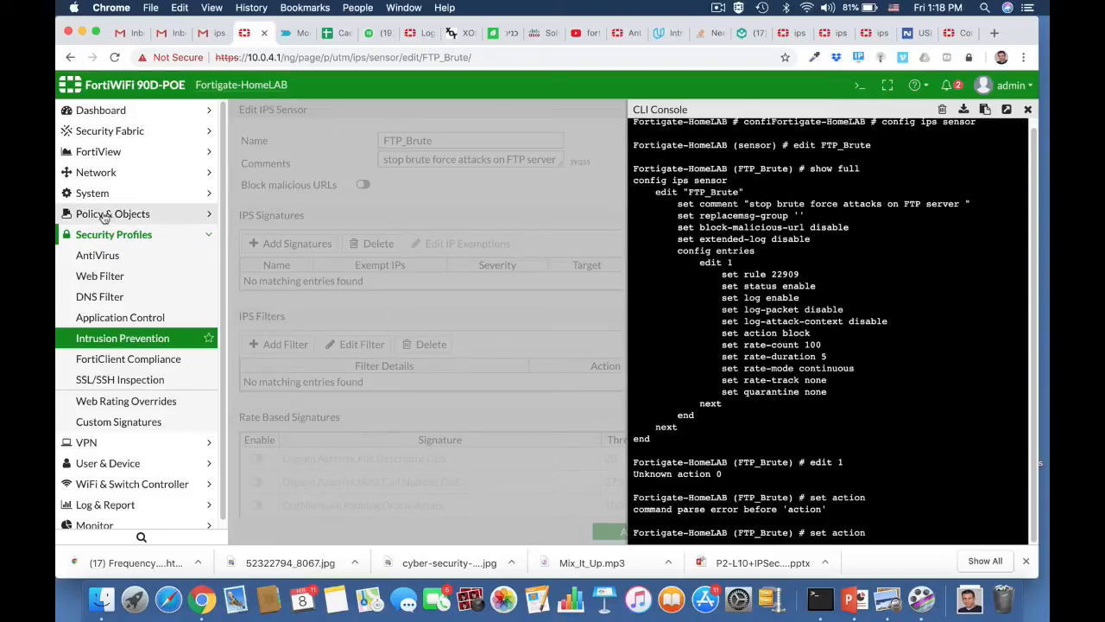
pyautogui.click(102, 215)
# Turn on IPS with the FTP_Brute profile in the ruckus2wan policy and save it.
pyautogui.click(101, 234)
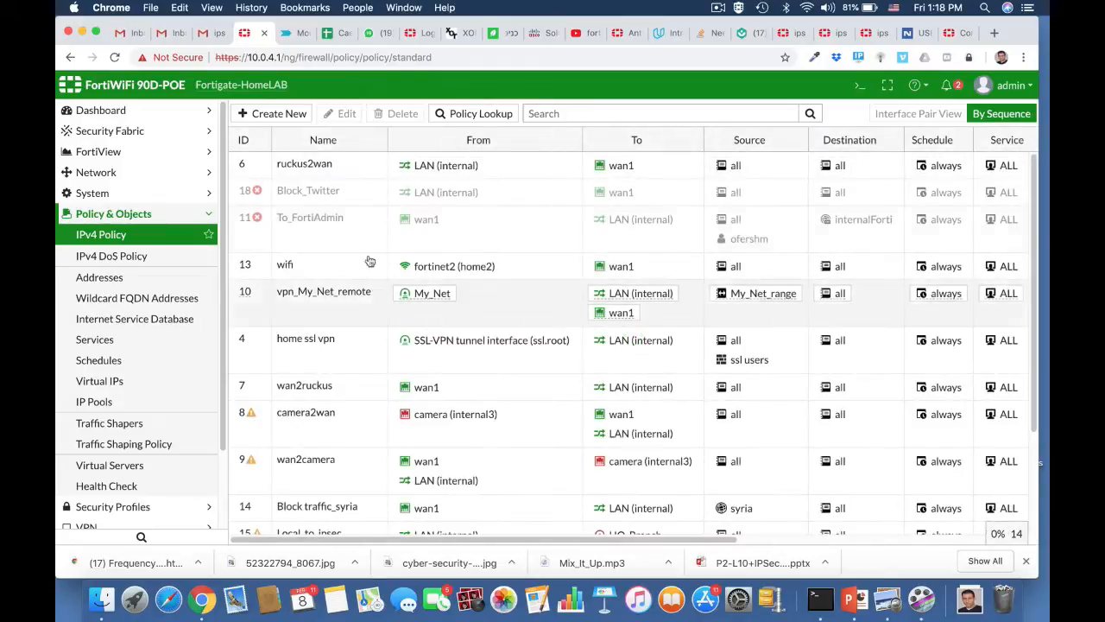
pyautogui.click(325, 168)
pyautogui.click(345, 114)
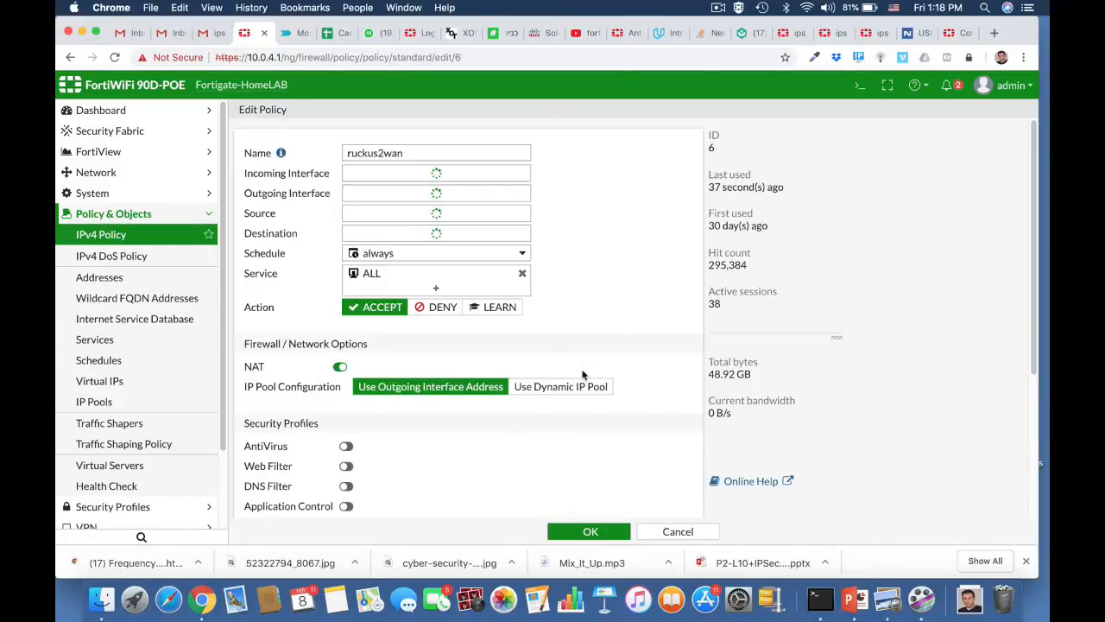
pyautogui.scroll(-5, 582, 375)
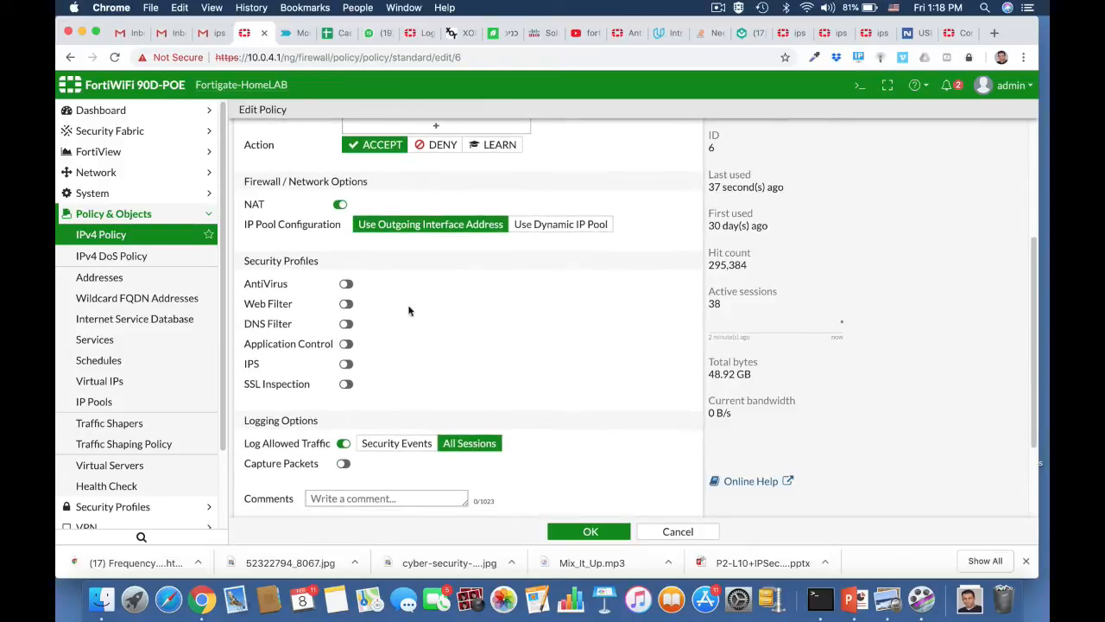
pyautogui.click(347, 363)
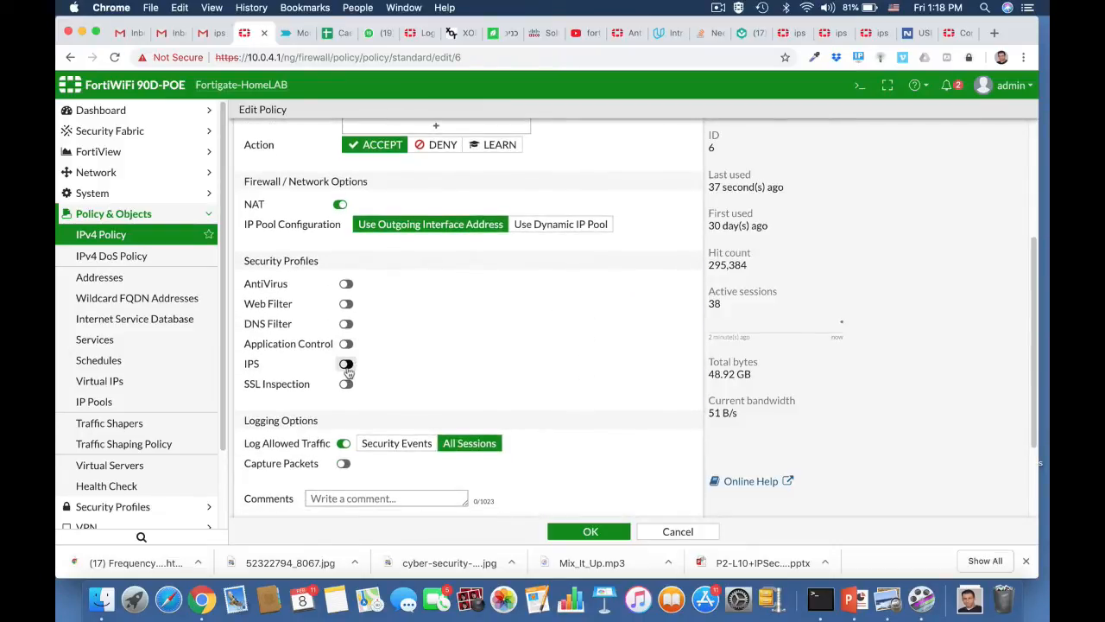
pyautogui.click(512, 364)
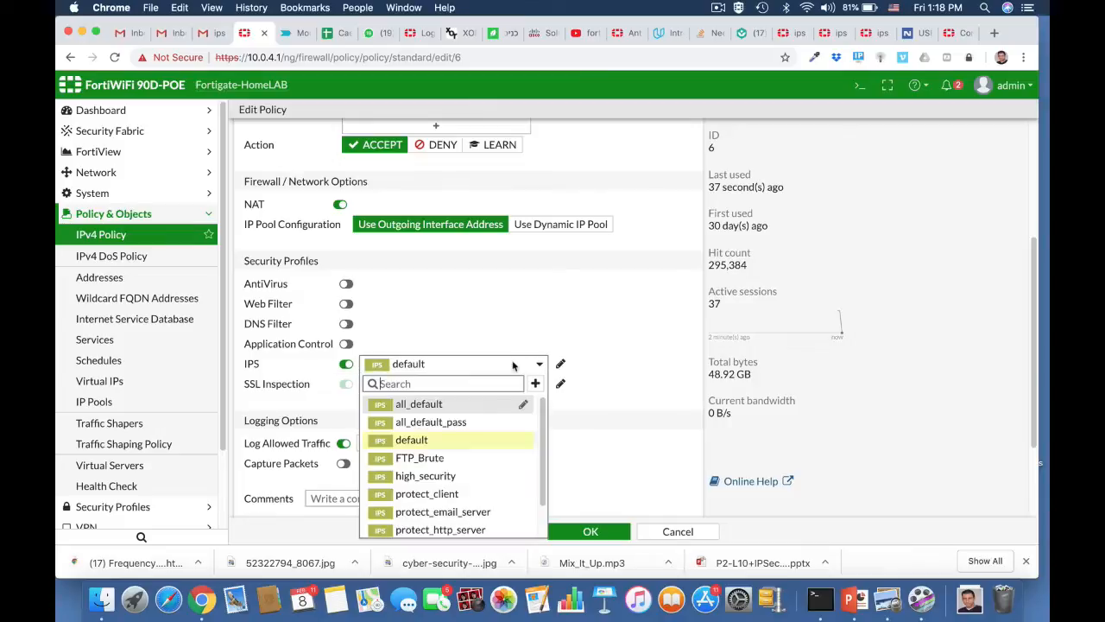
pyautogui.click(447, 457)
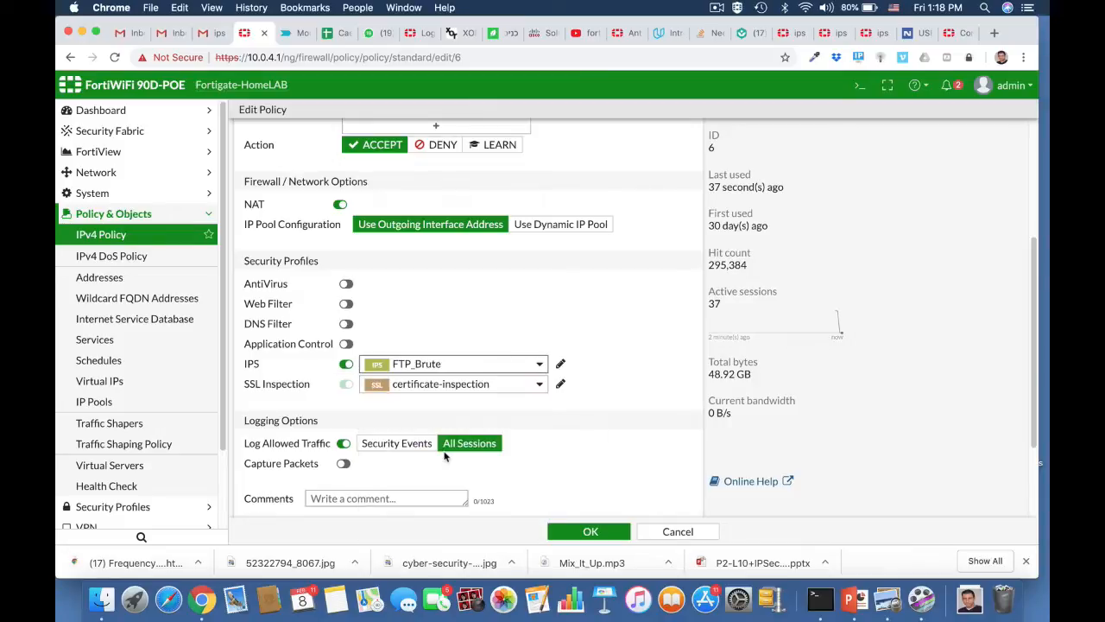
pyautogui.click(585, 533)
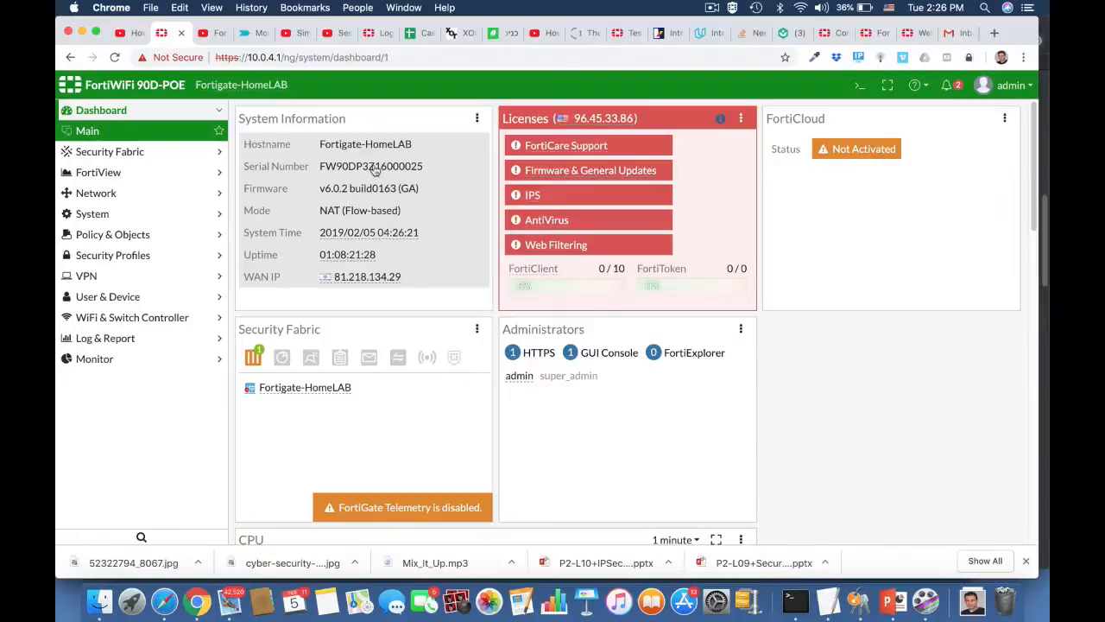
# Go to Security Profiles > Intrusion Prevention and start a new IPS sensor.
pyautogui.click(124, 254)
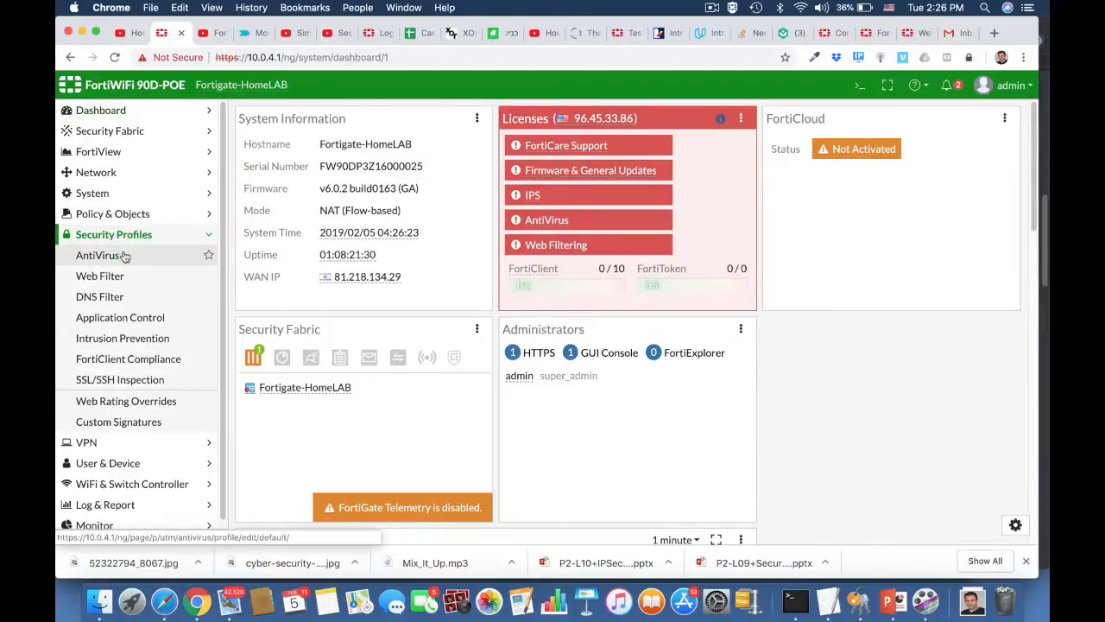
pyautogui.click(112, 339)
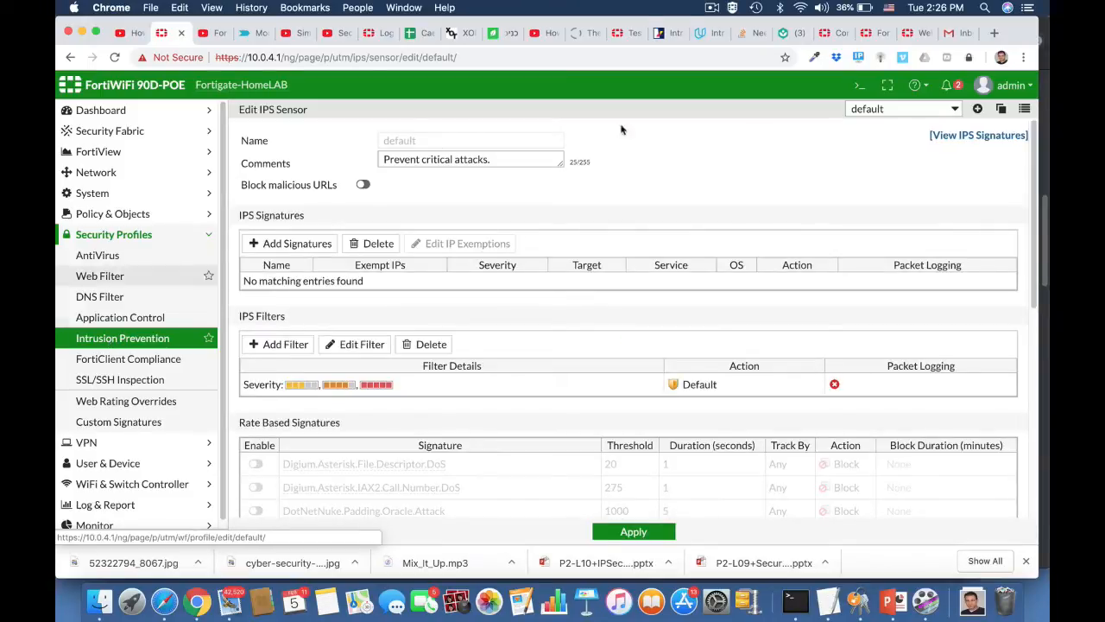
pyautogui.click(978, 110)
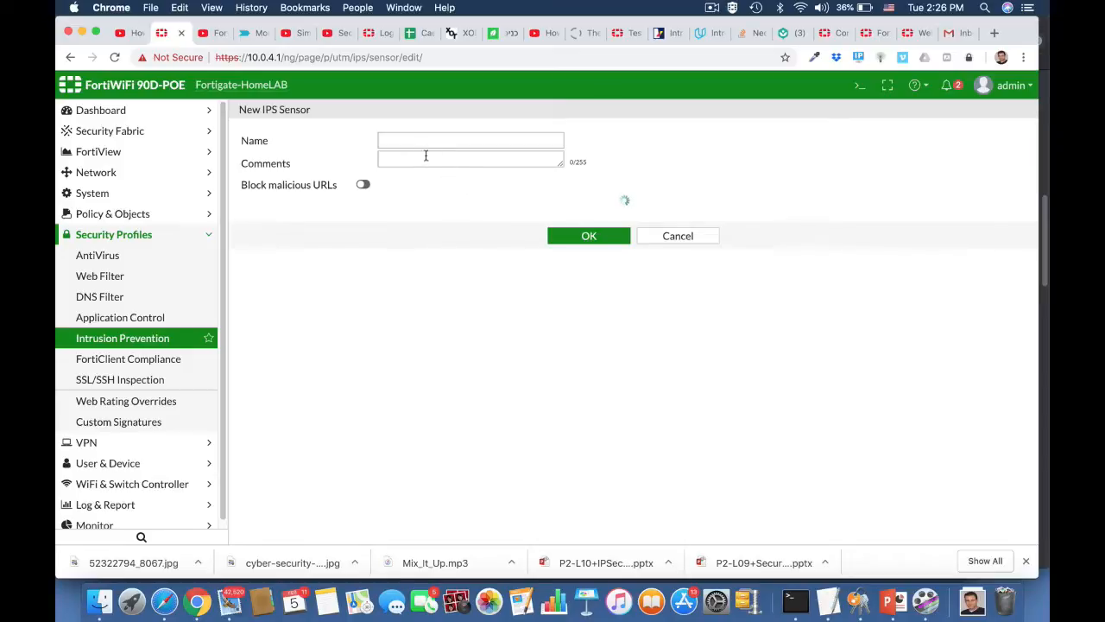
# Name the sensor 'windows Machine' with the comment 'Block windows threats'.
pyautogui.click(407, 140)
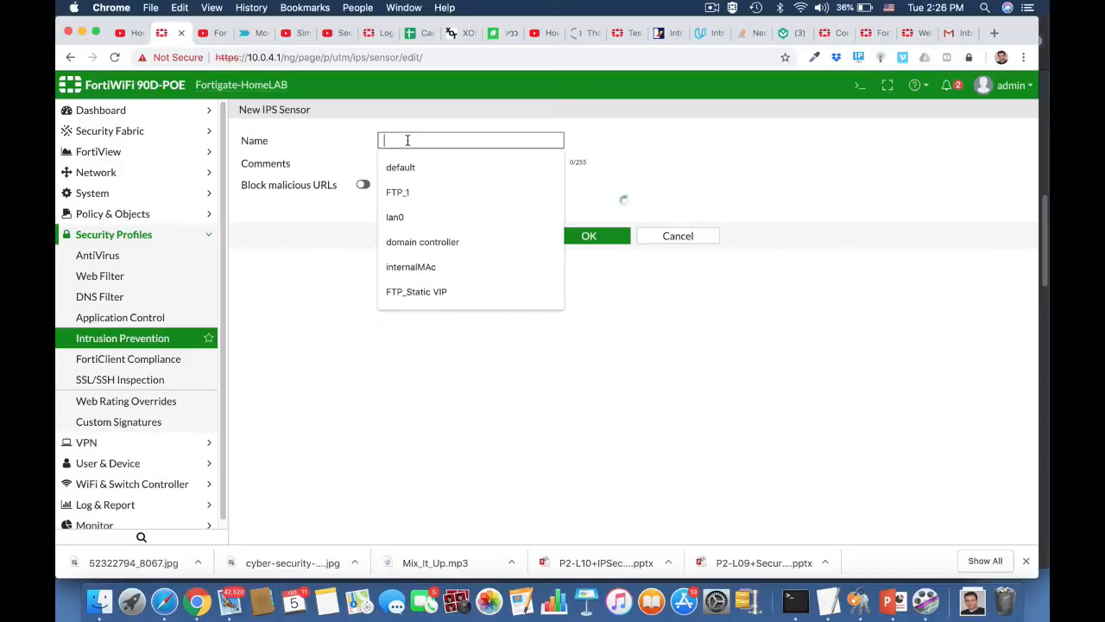
pyautogui.write('windows')
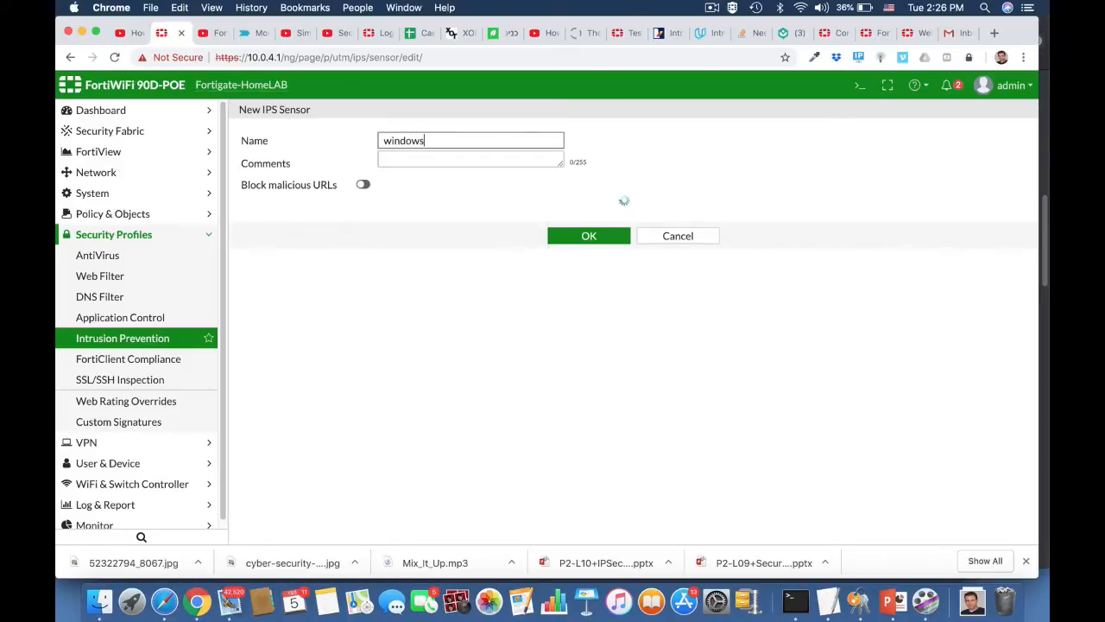
pyautogui.write(' Machine')
pyautogui.click(422, 162)
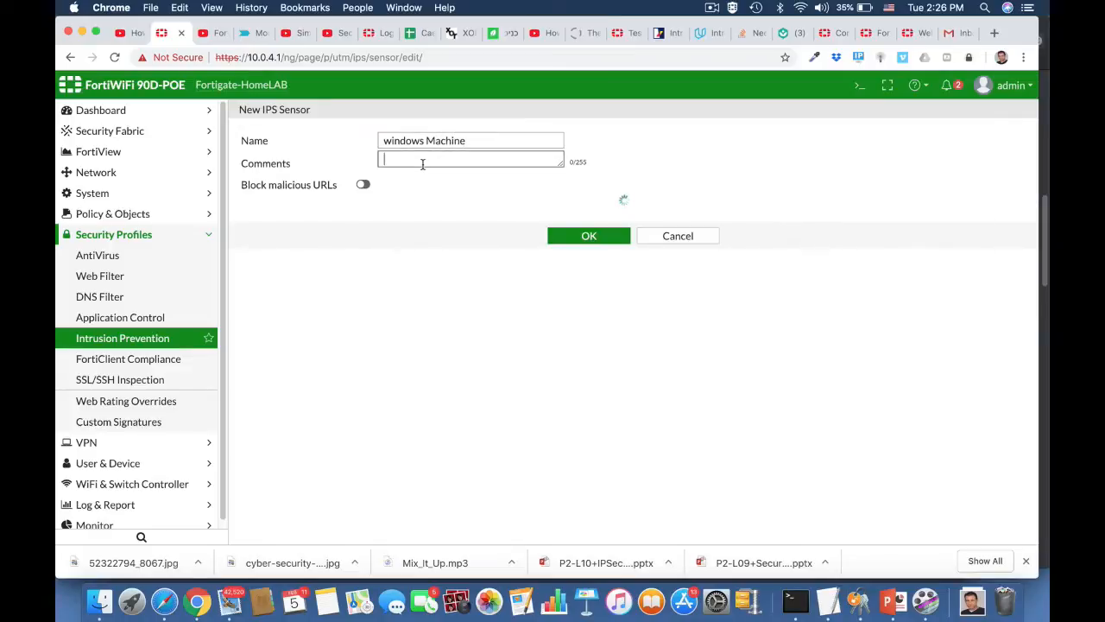
pyautogui.write('Bloc')
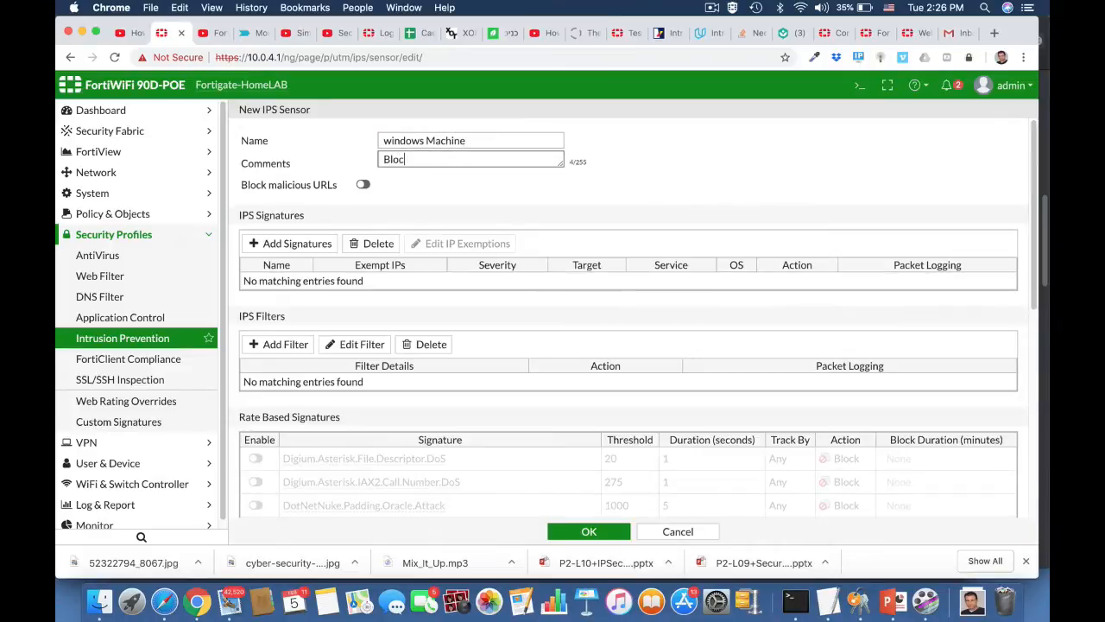
pyautogui.write('k windows')
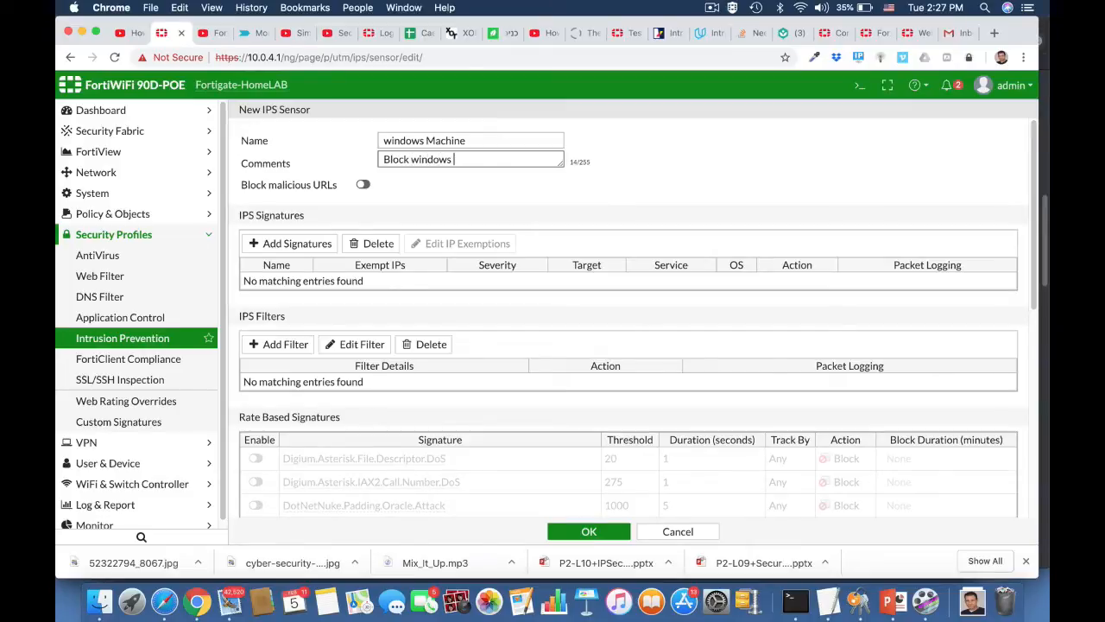
pyautogui.write(' threats')
# Add an IPS filter restricting signatures to the Windows operating system.
pyautogui.click(288, 344)
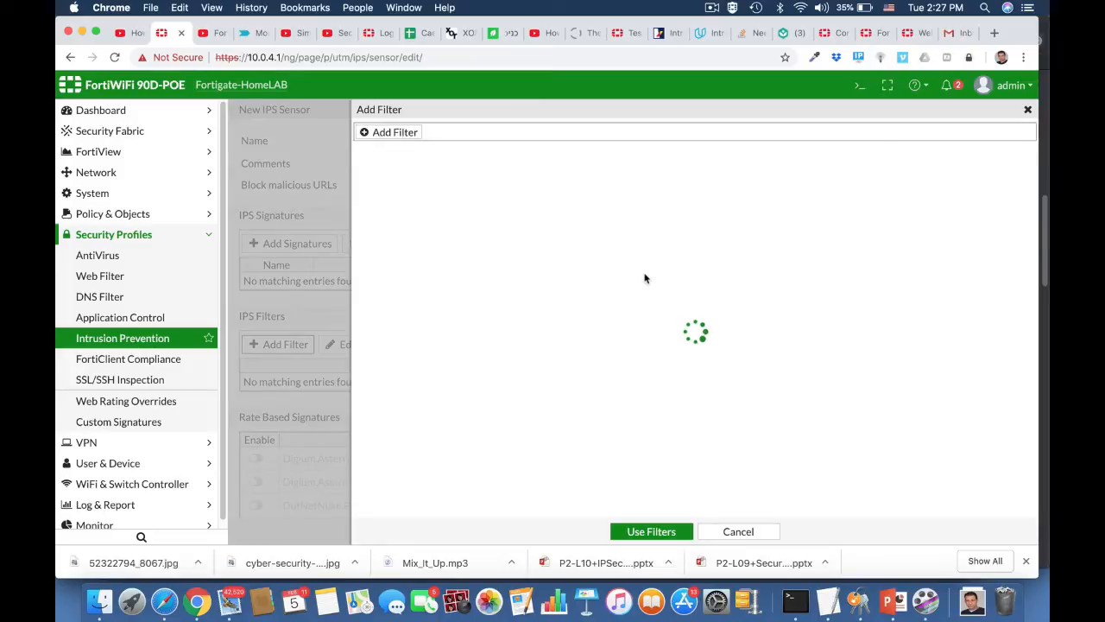
pyautogui.click(408, 136)
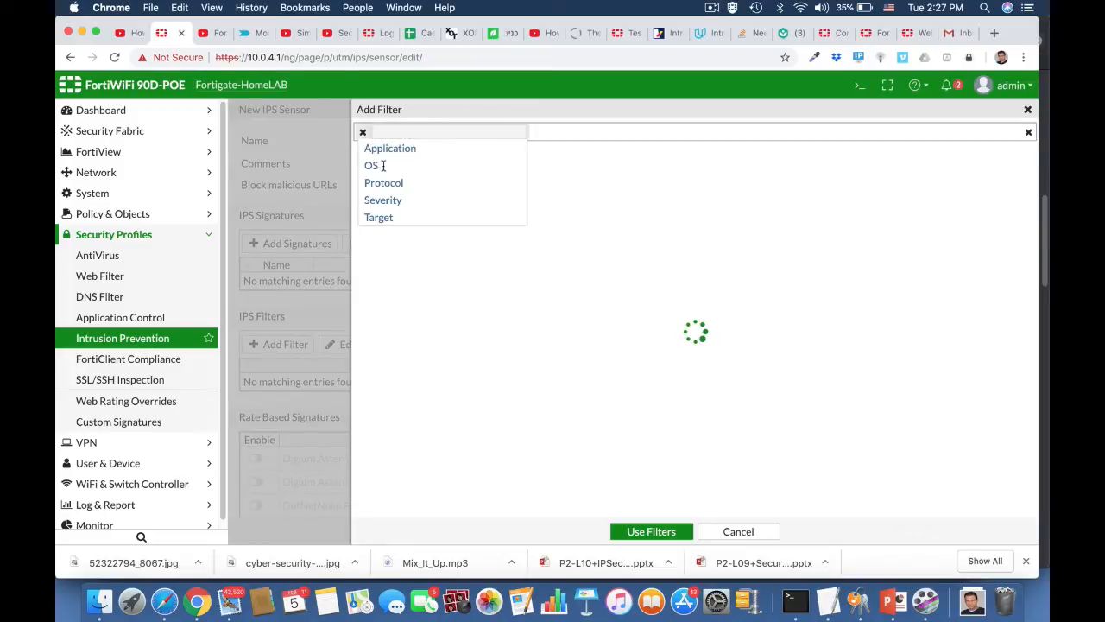
pyautogui.click(372, 165)
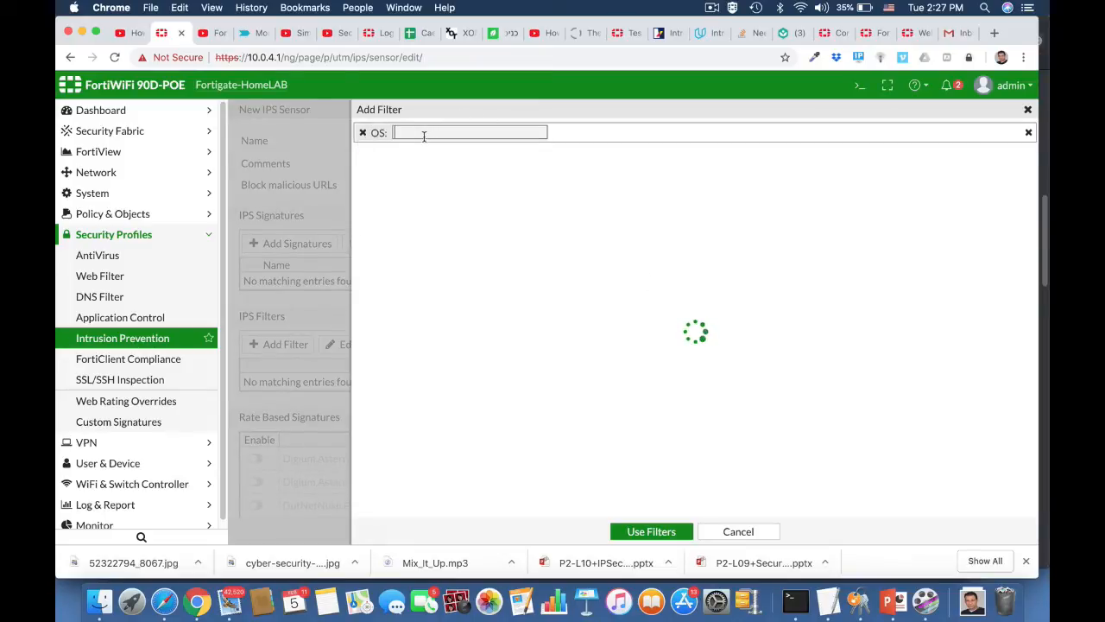
pyautogui.write('wind')
pyautogui.click(420, 151)
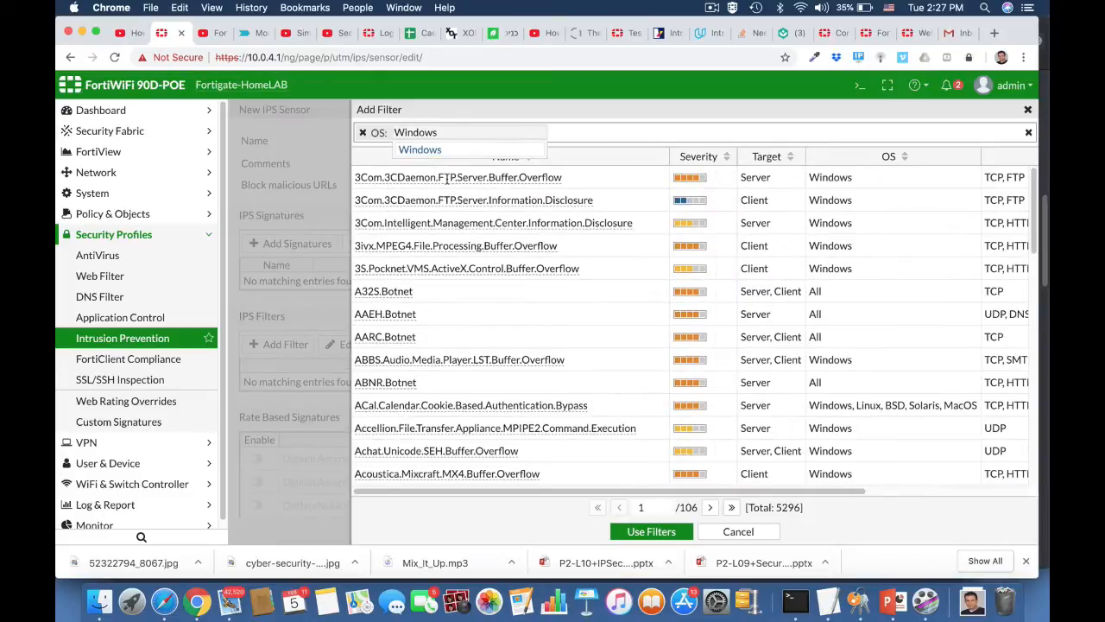
# Add High and Critical severity criteria to the filter.
pyautogui.click(553, 135)
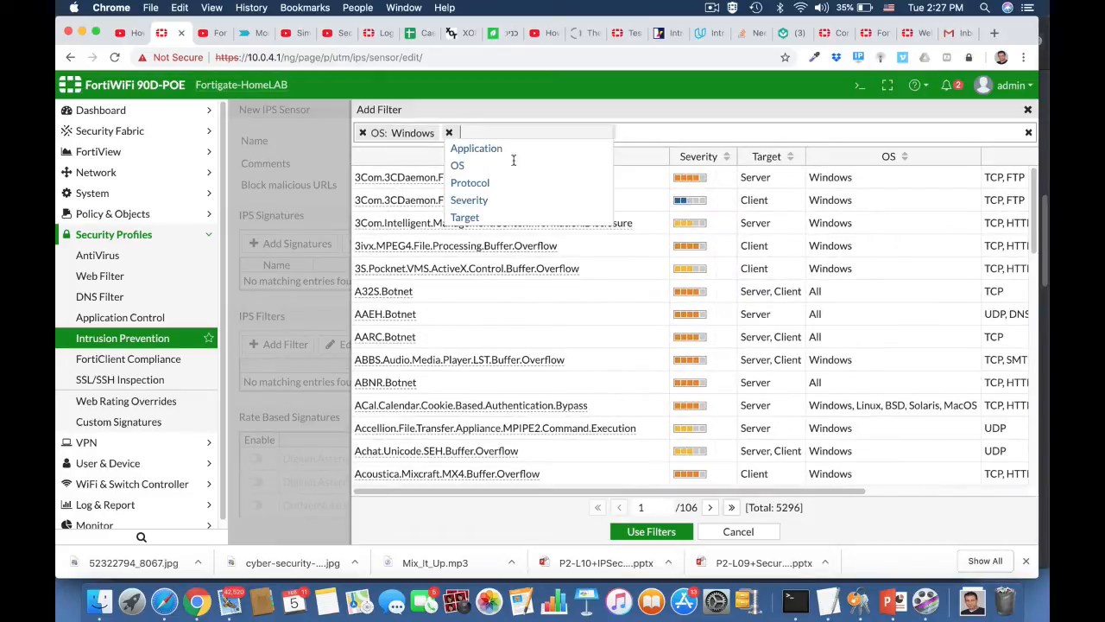
pyautogui.click(473, 200)
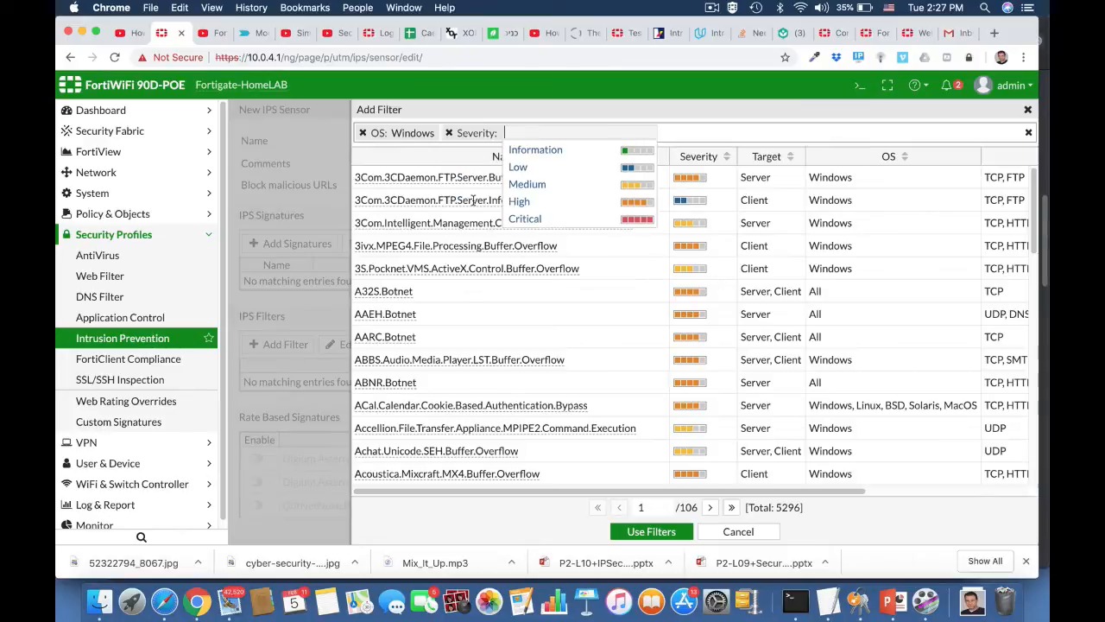
pyautogui.click(521, 201)
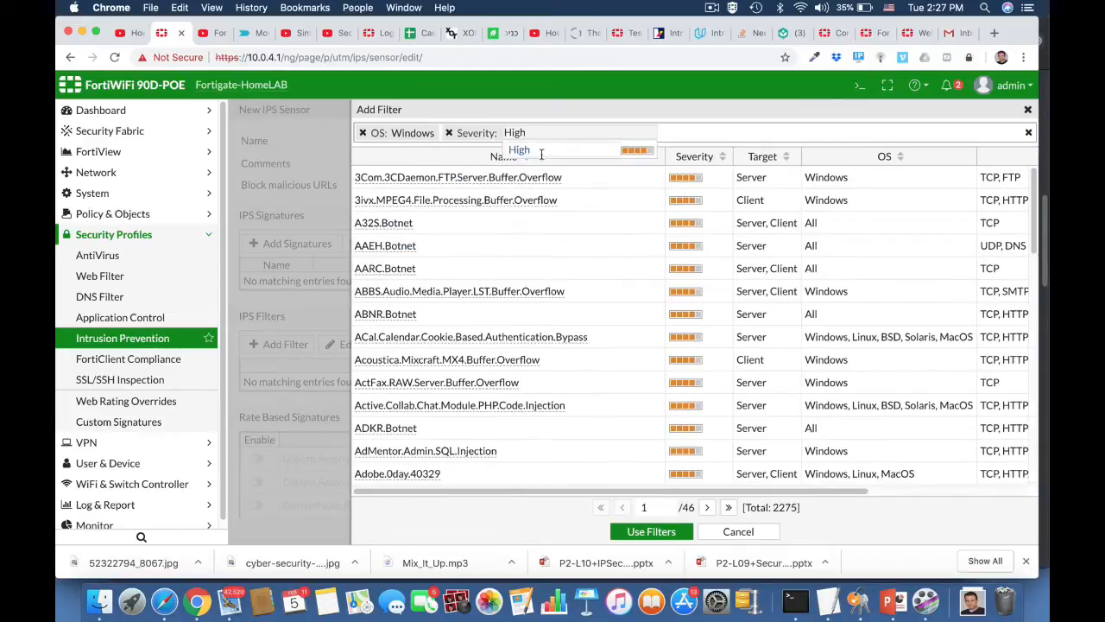
pyautogui.click(667, 133)
pyautogui.click(561, 201)
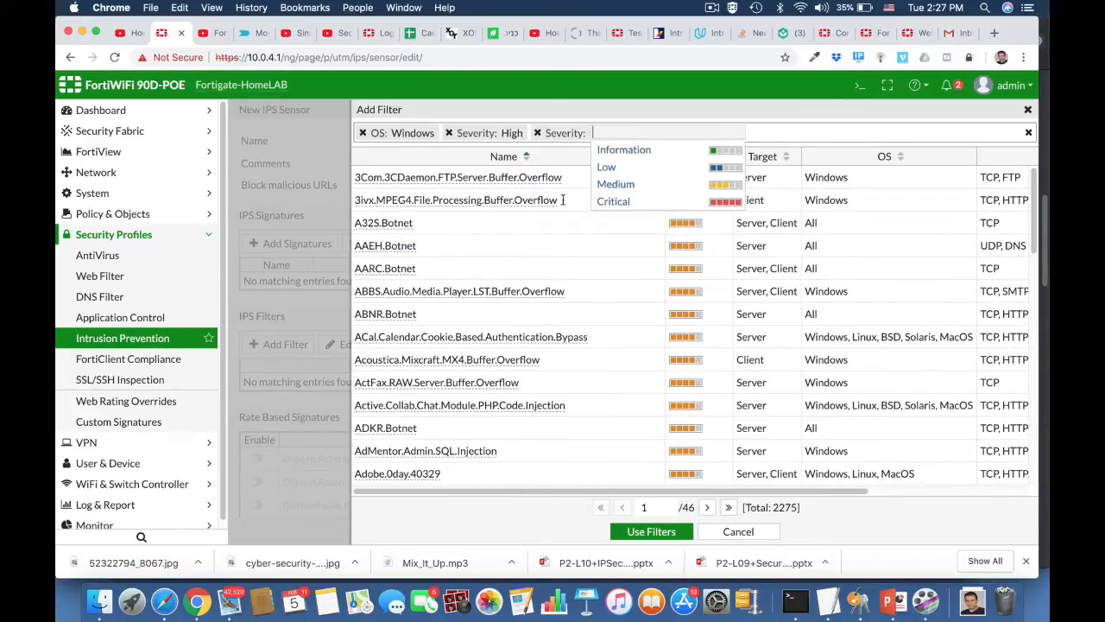
pyautogui.click(614, 202)
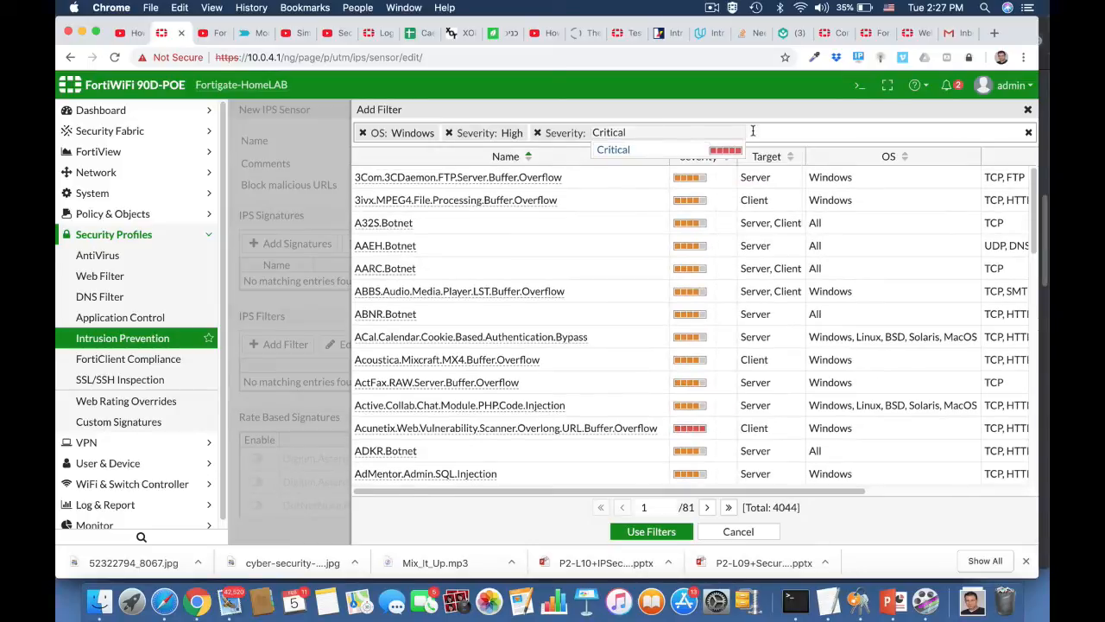
# Limit the filter to client targets, apply it, and save the windows Machine sensor.
pyautogui.click(753, 132)
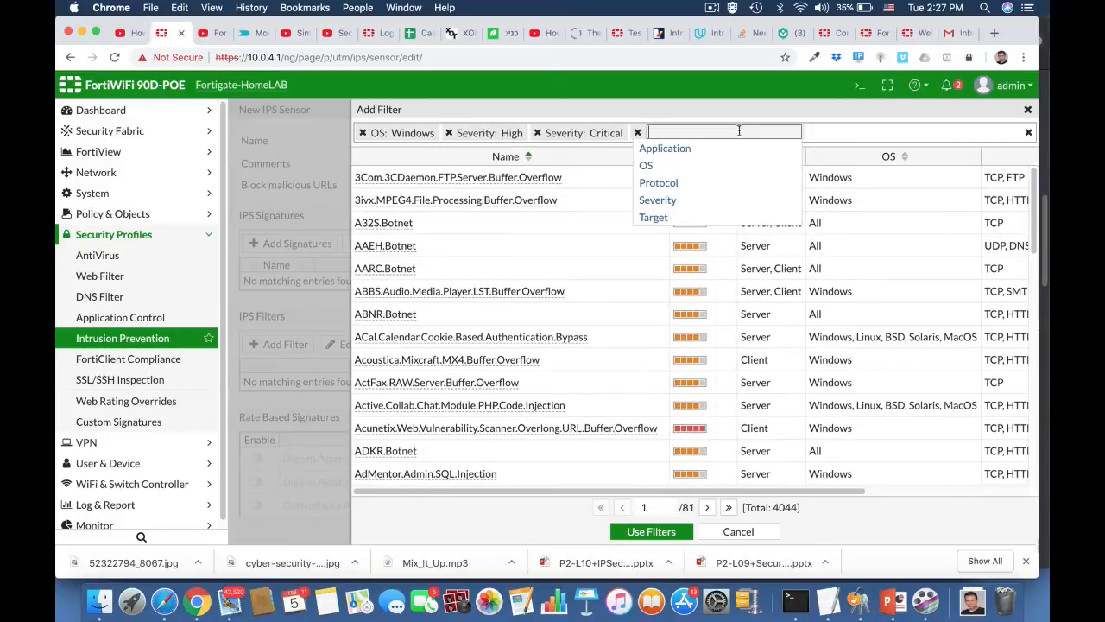
pyautogui.click(649, 218)
pyautogui.click(703, 154)
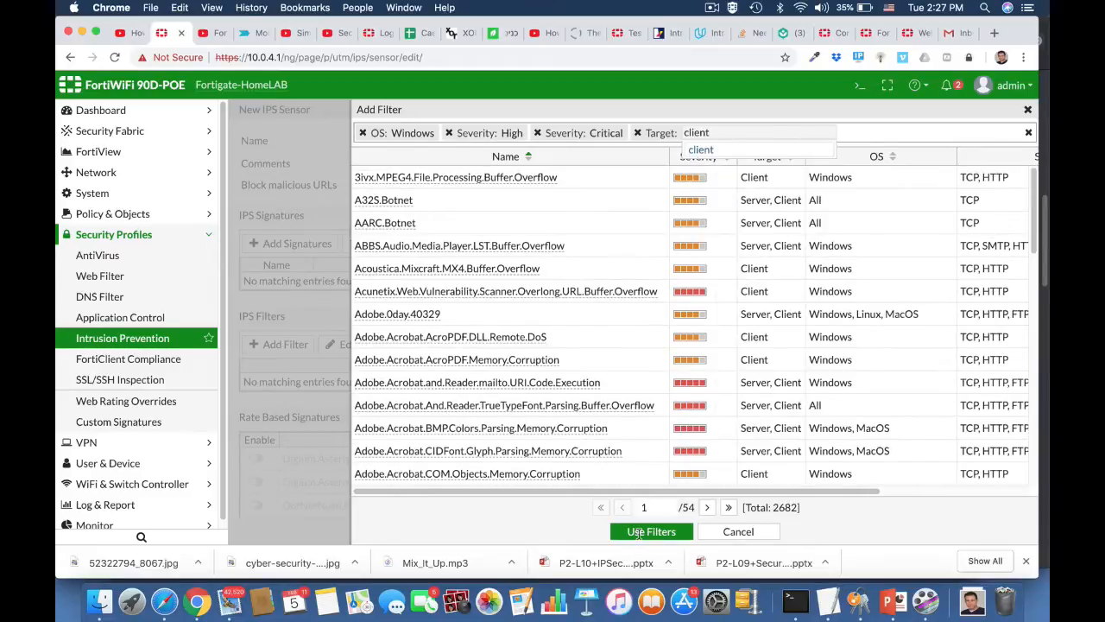
pyautogui.click(638, 533)
pyautogui.click(640, 533)
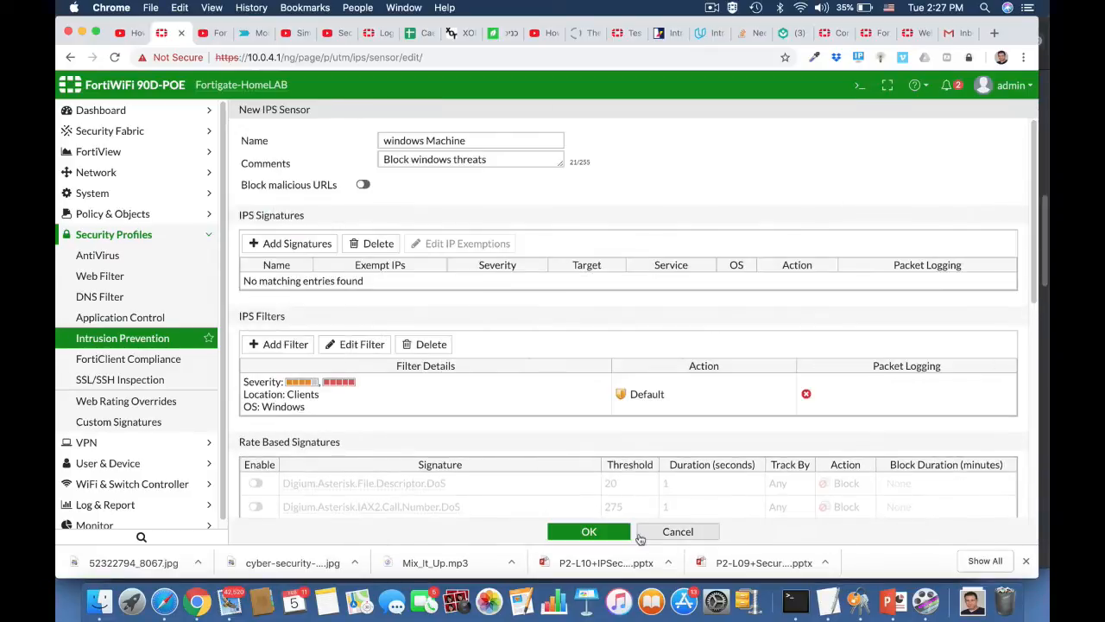
pyautogui.scroll(-10, 463, 410)
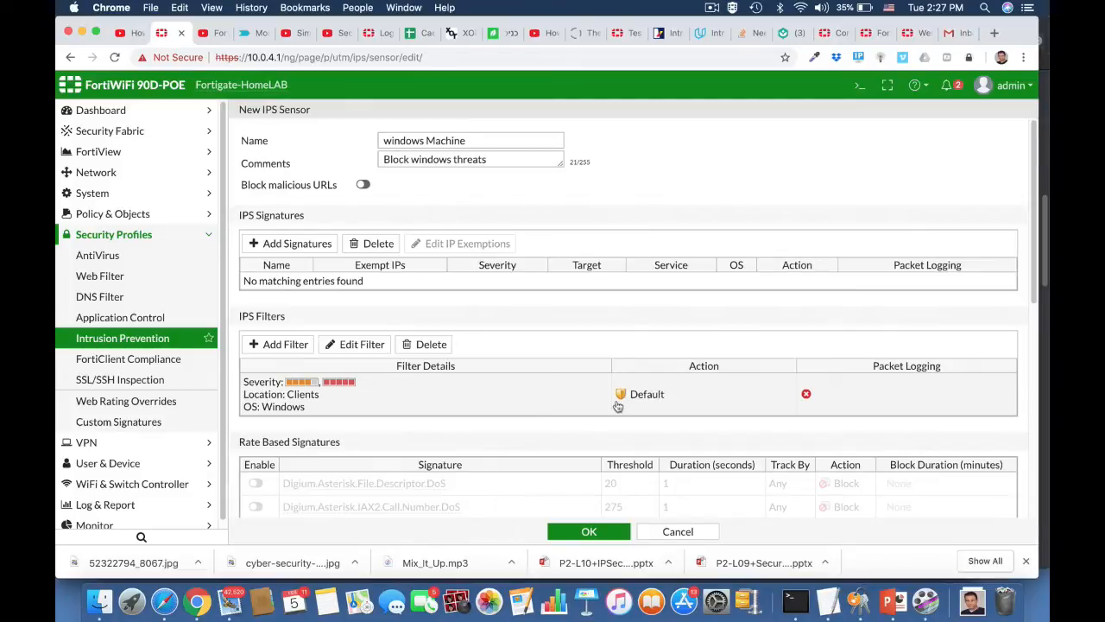
pyautogui.click(589, 531)
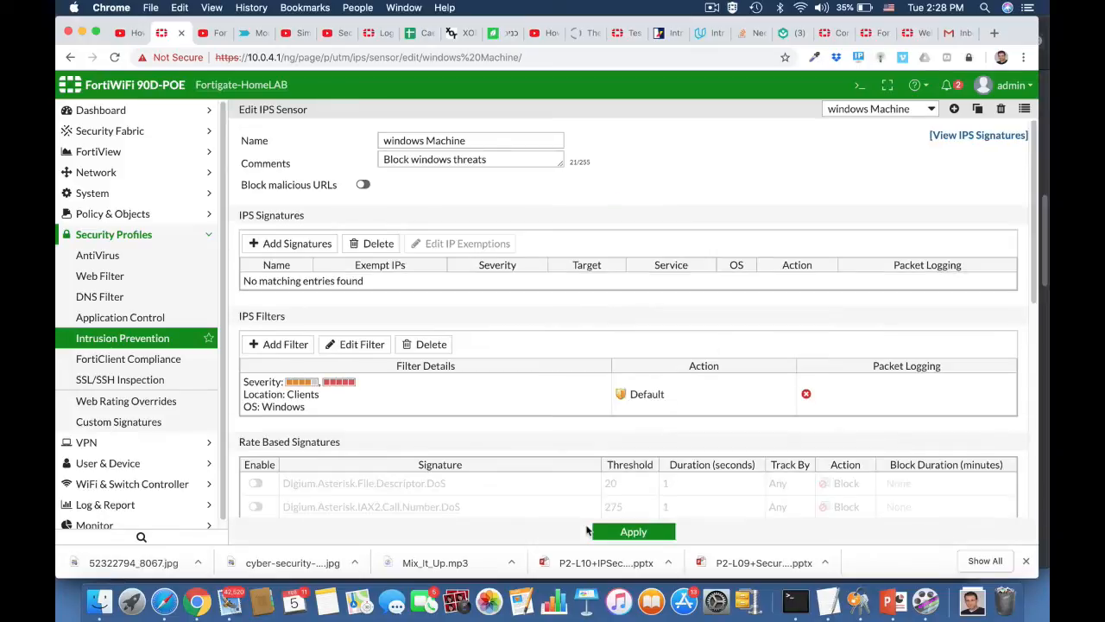
# Assign the windows Machine IPS profile to the ruckus2wan policy and save it.
pyautogui.click(113, 216)
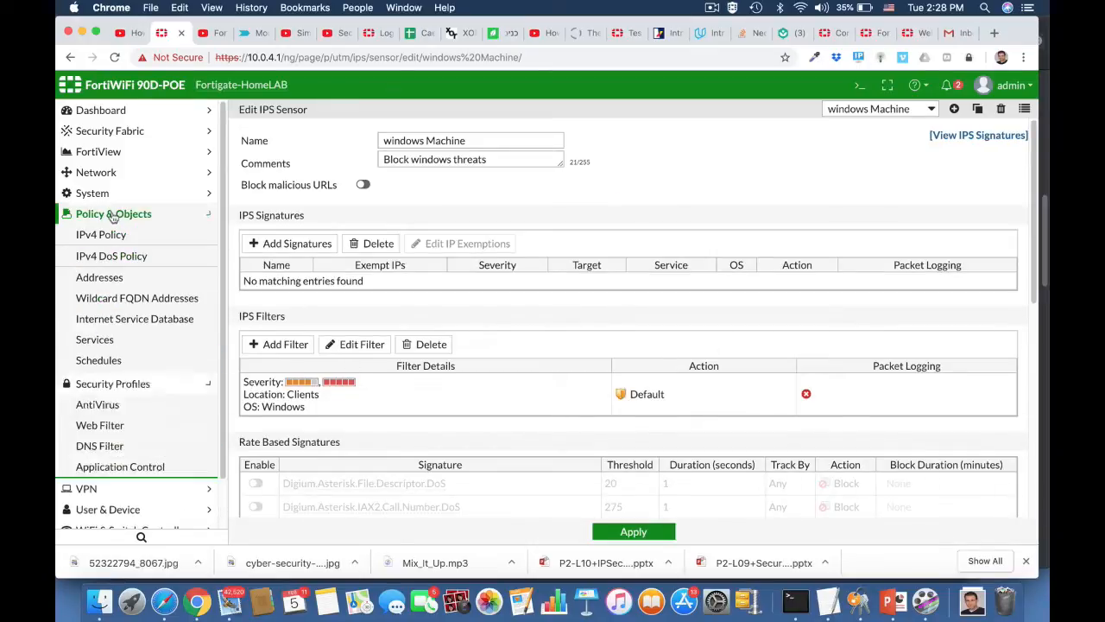
pyautogui.click(101, 239)
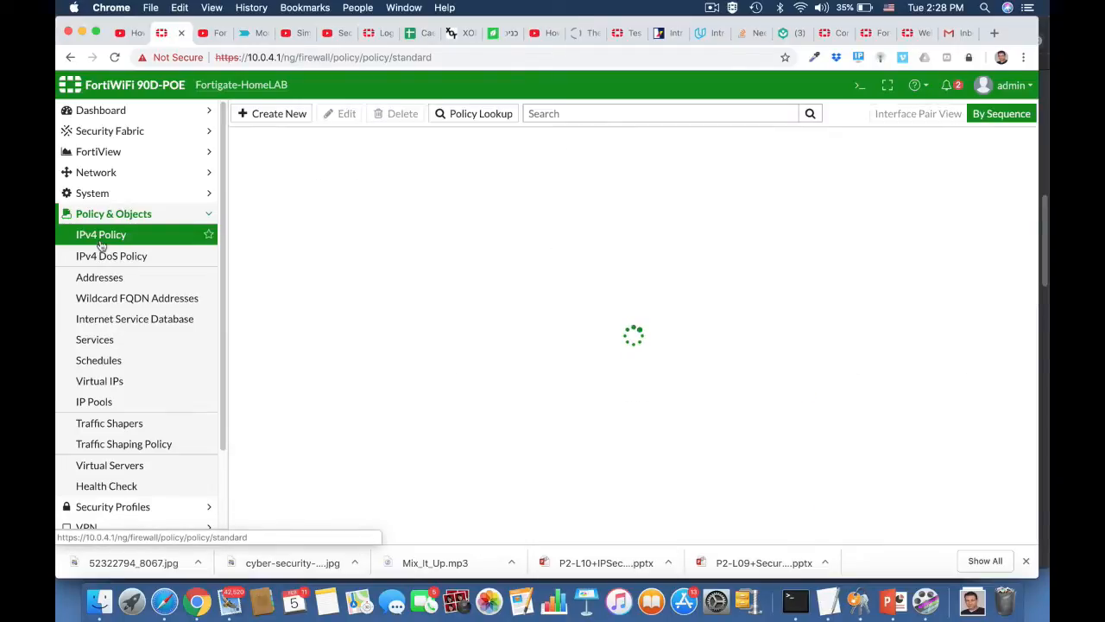
pyautogui.click(284, 177)
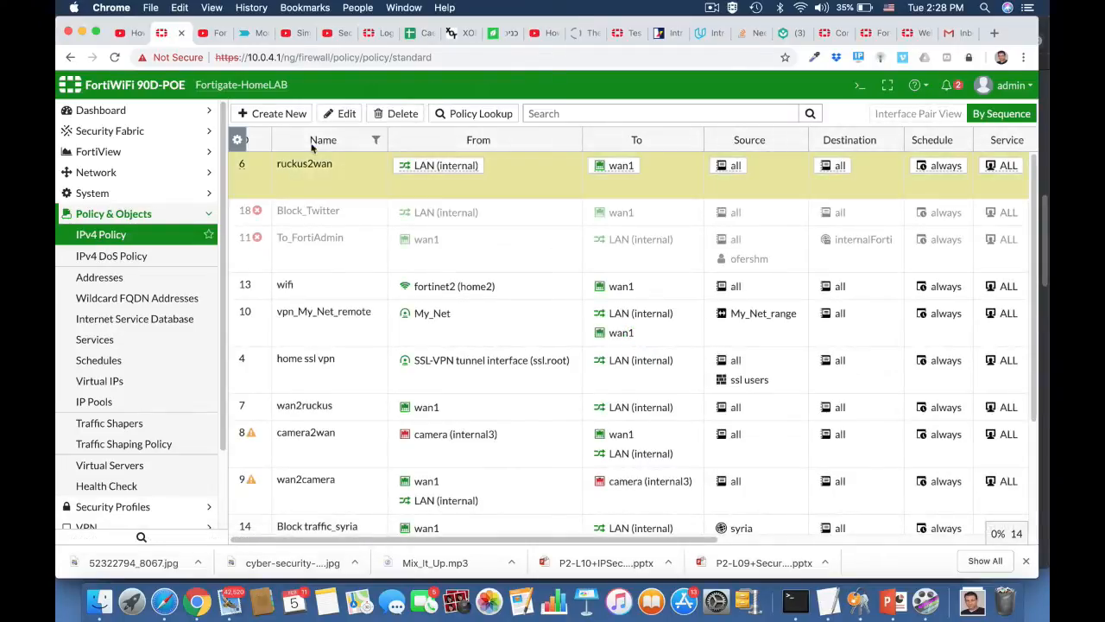
pyautogui.click(336, 113)
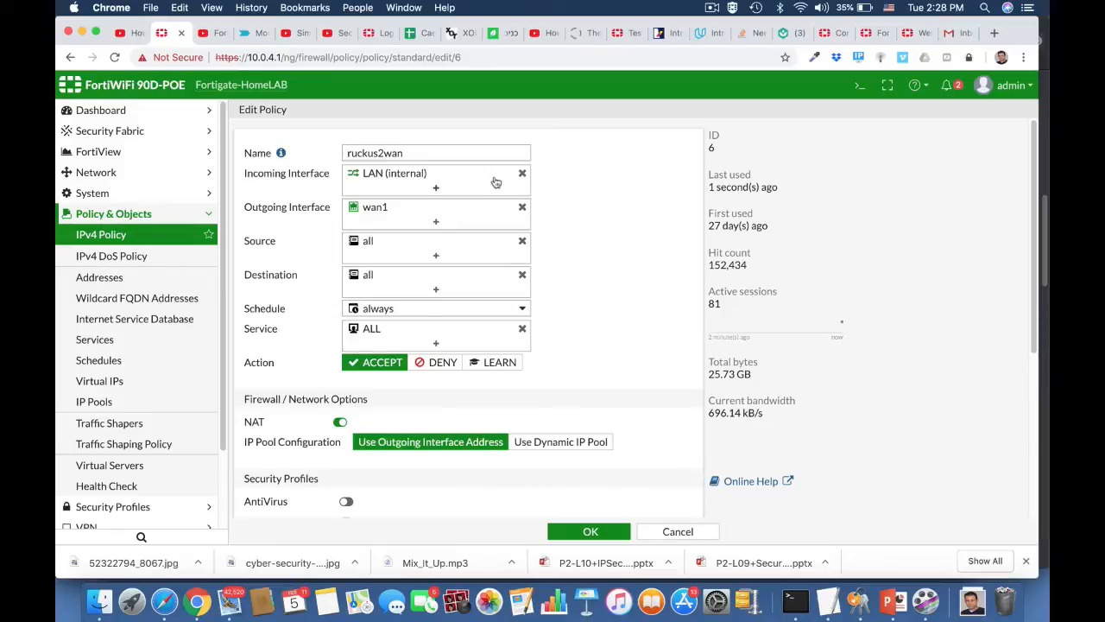
pyautogui.moveTo(495, 182)
pyautogui.scroll(-5, 592, 346)
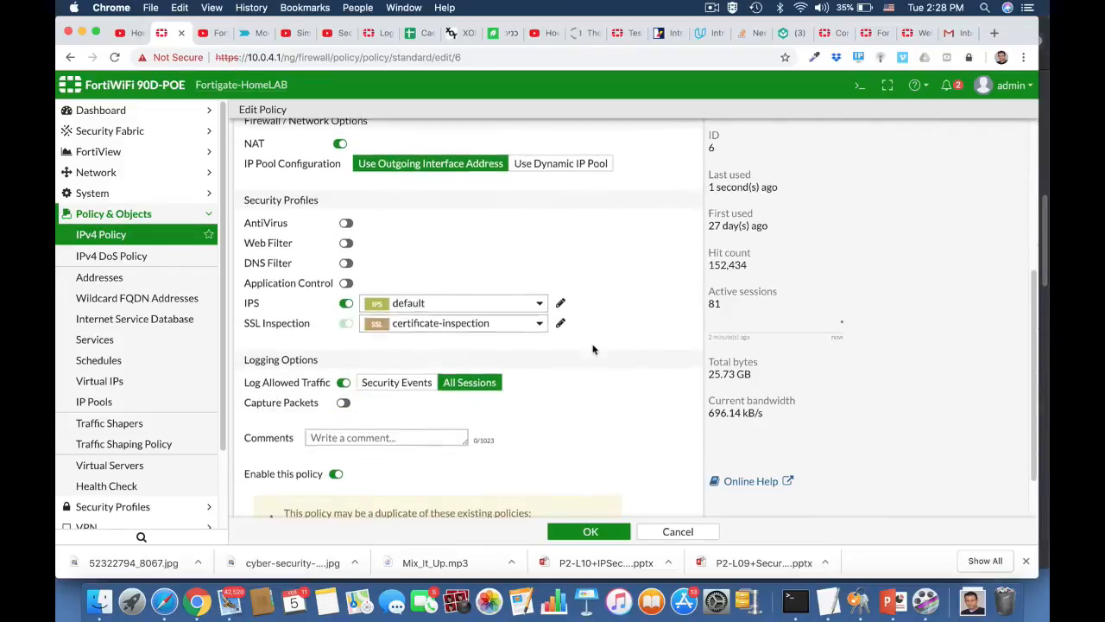
pyautogui.click(423, 304)
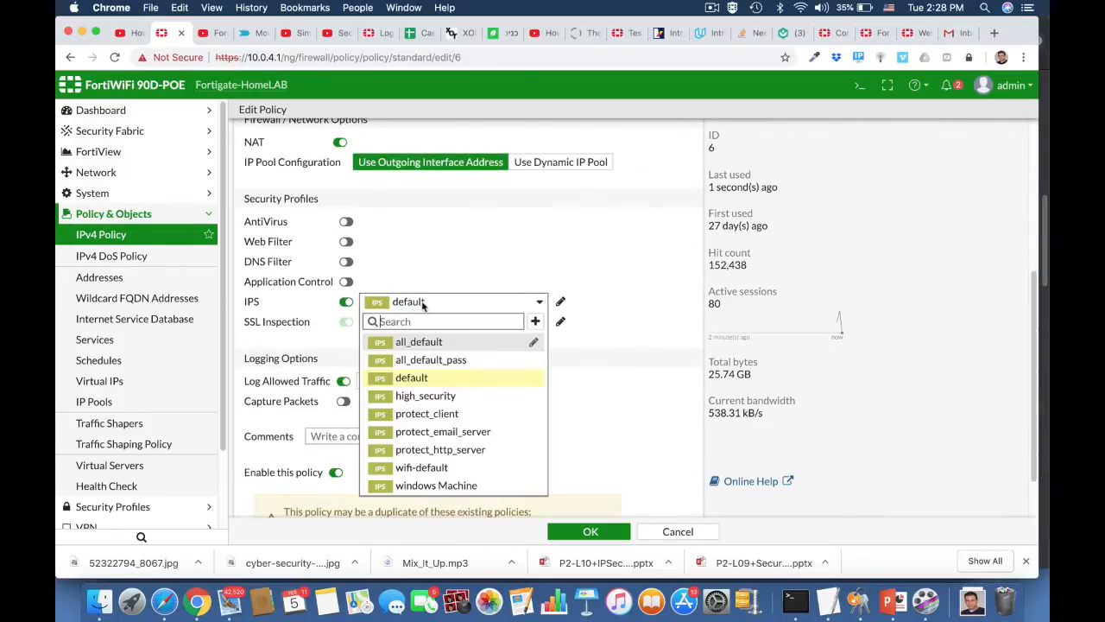
pyautogui.click(438, 486)
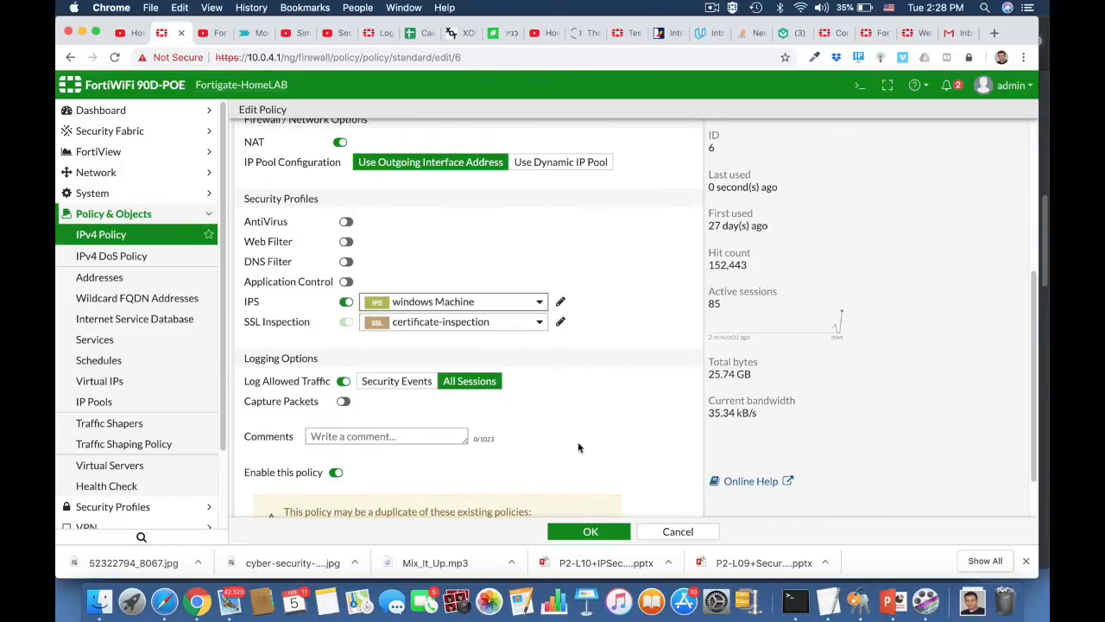
pyautogui.scroll(-2, 579, 447)
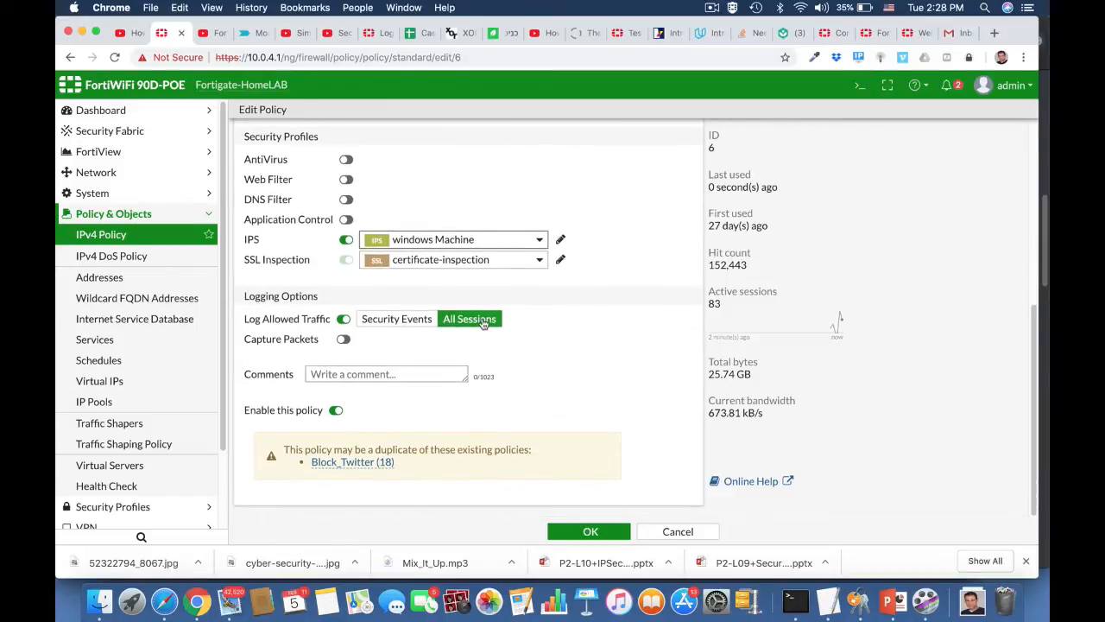
pyautogui.click(589, 531)
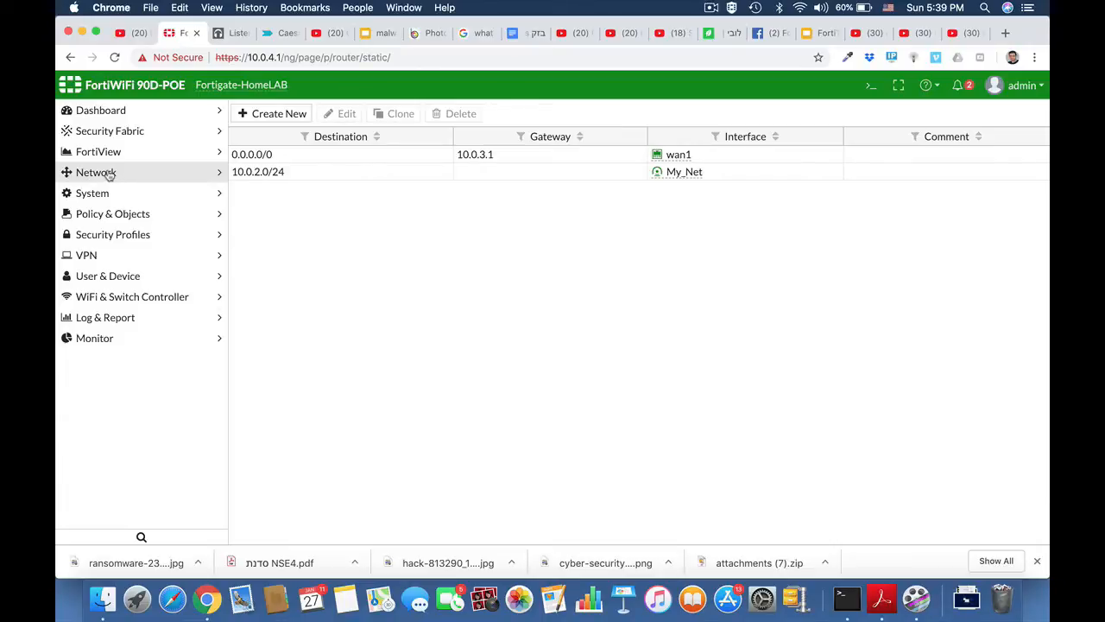
# Create a static route with destination 10.10.10.0/24 on interface HQ_Branch.
pyautogui.click(108, 173)
pyautogui.click(107, 340)
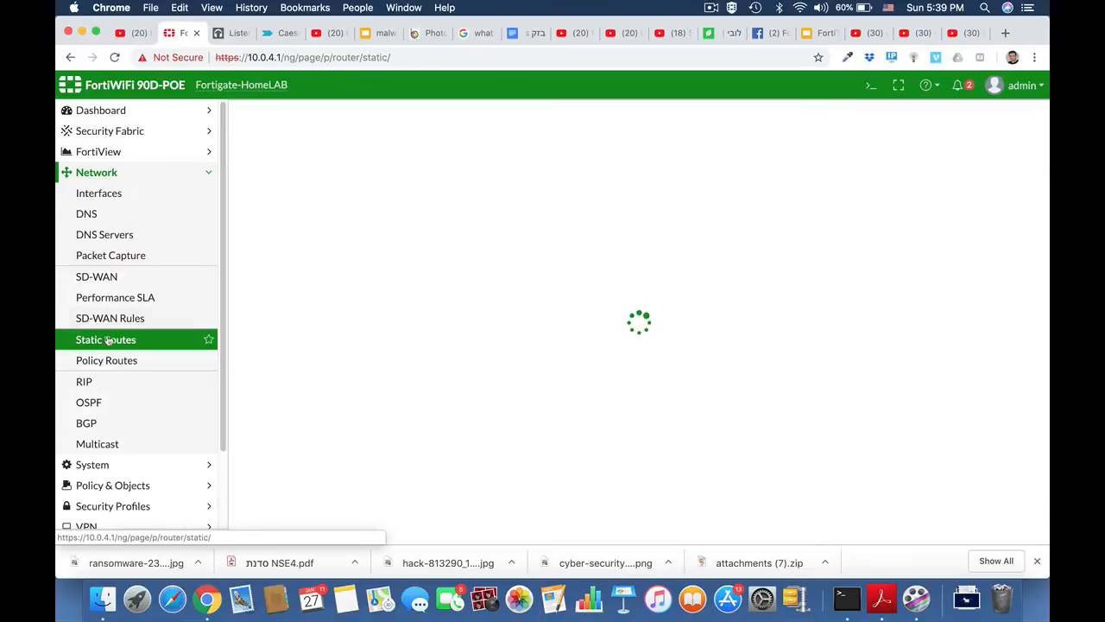
pyautogui.click(273, 115)
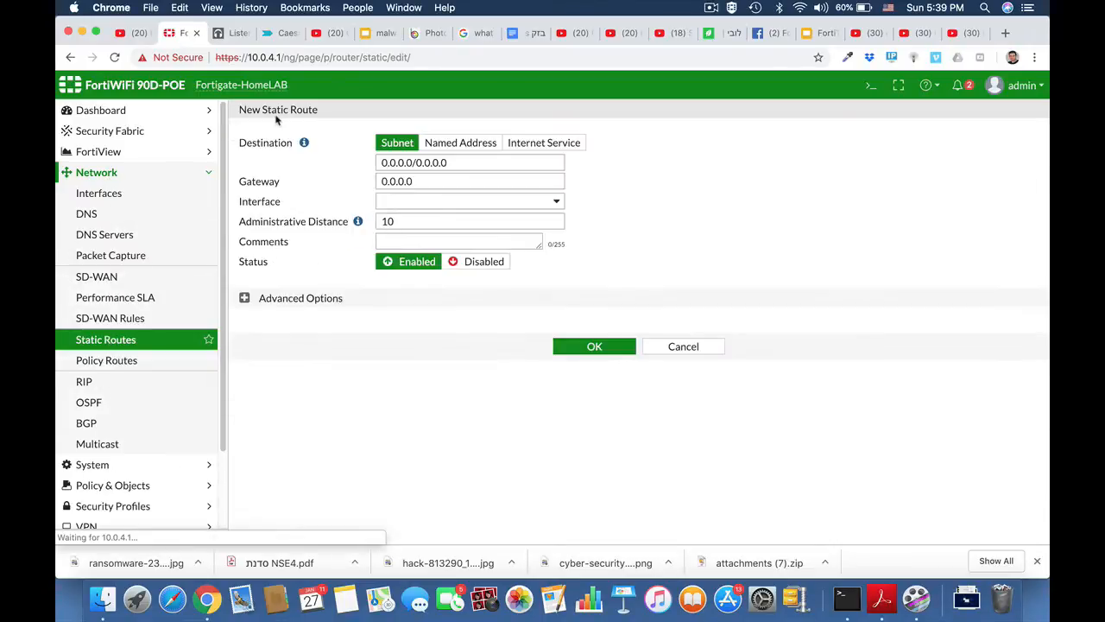
pyautogui.click(449, 162)
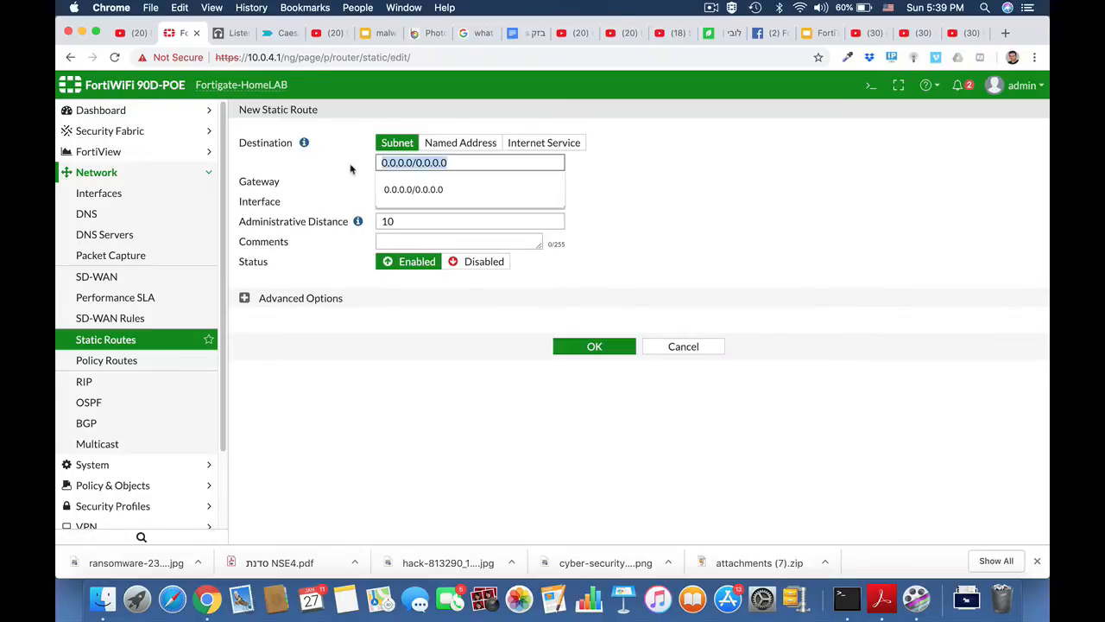
pyautogui.write('10.10.10.0')
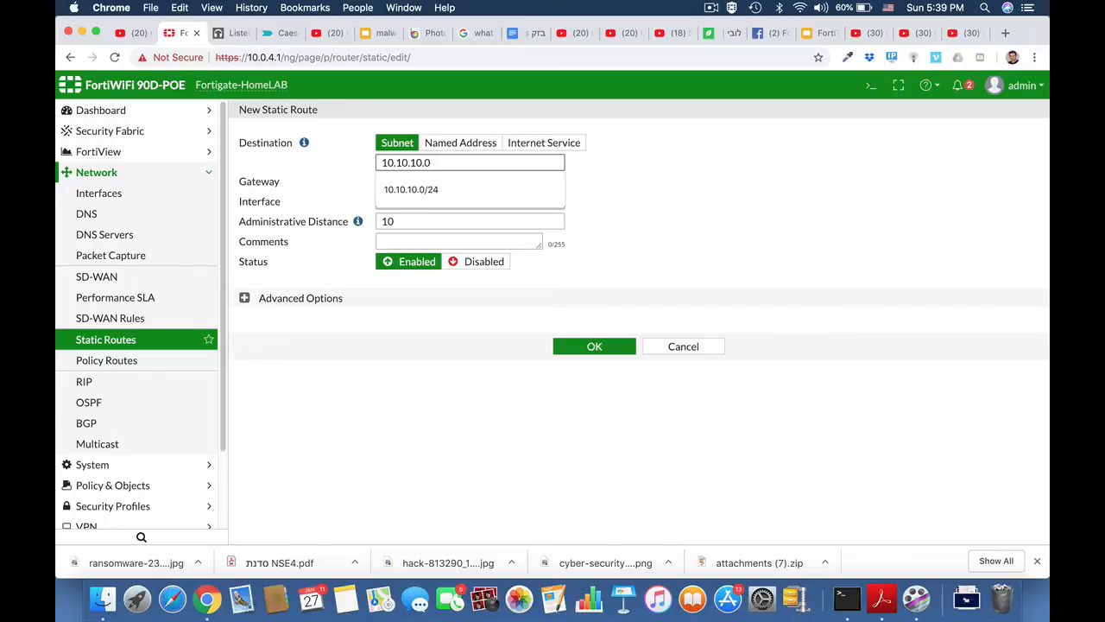
pyautogui.write('/24')
pyautogui.click(595, 187)
pyautogui.click(497, 204)
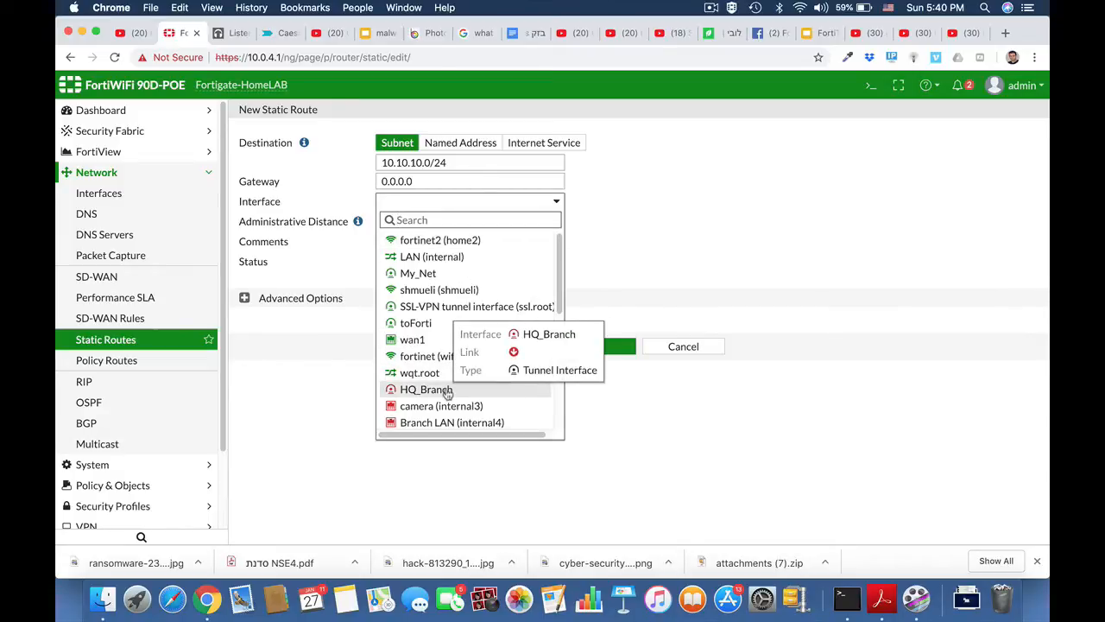
pyautogui.click(447, 391)
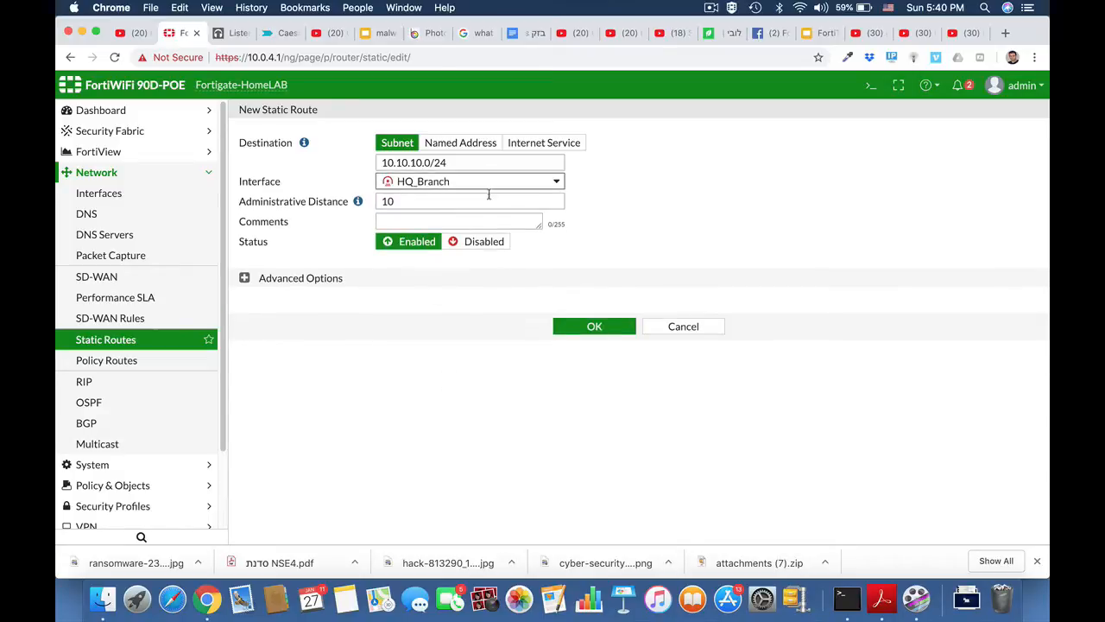
pyautogui.click(594, 327)
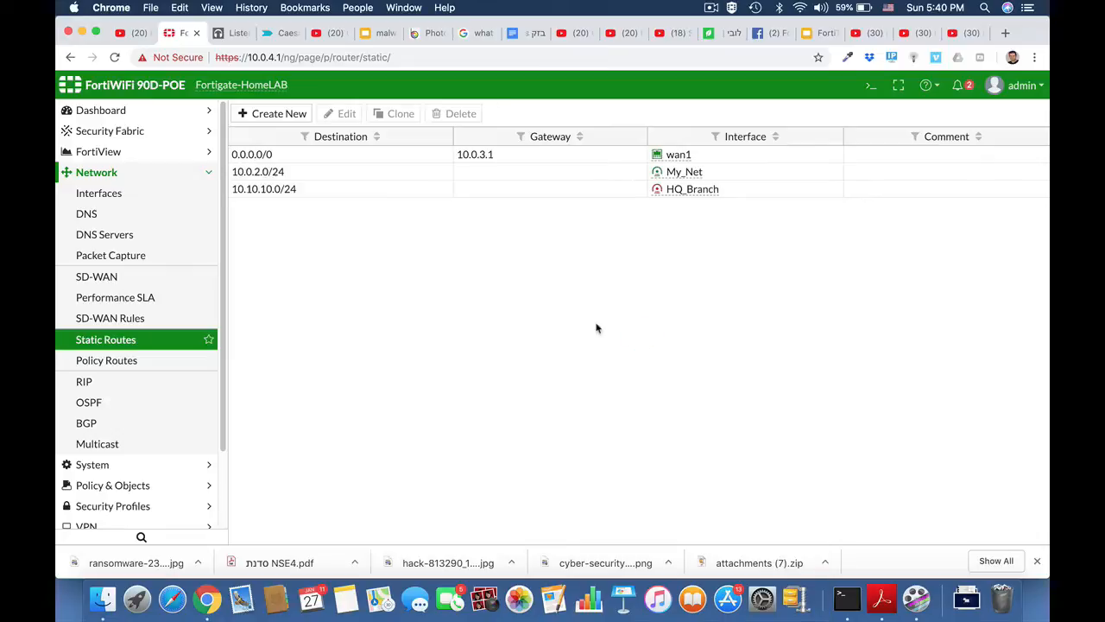
pyautogui.click(108, 173)
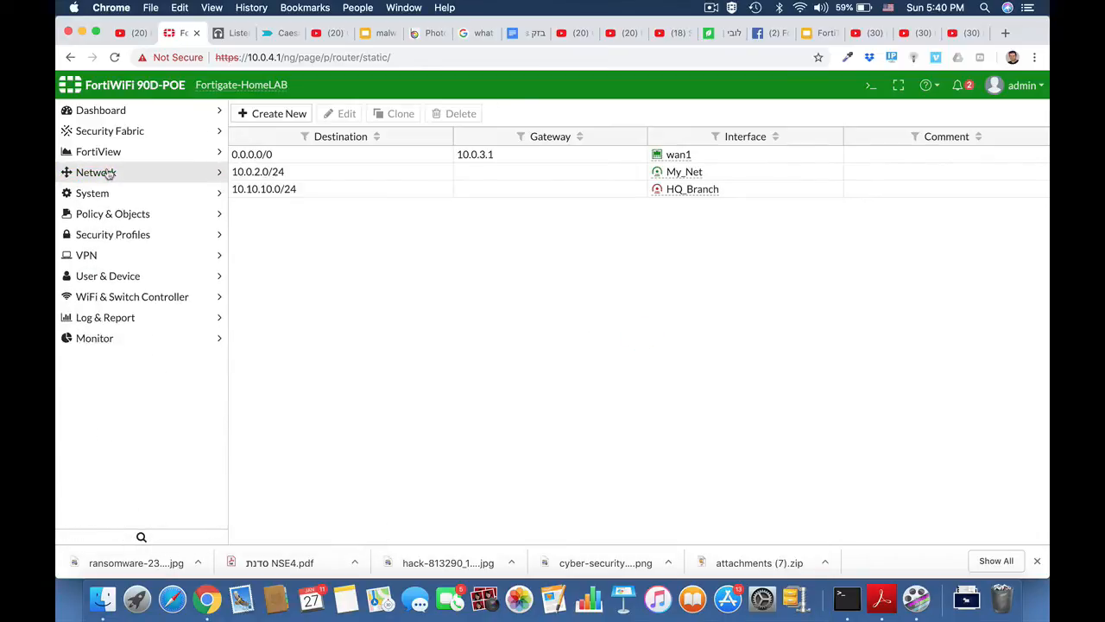
# Start a new IPv4 policy named Local_to_ipsec from LAN (internal) to HQ_Branch.
pyautogui.click(125, 216)
pyautogui.click(114, 235)
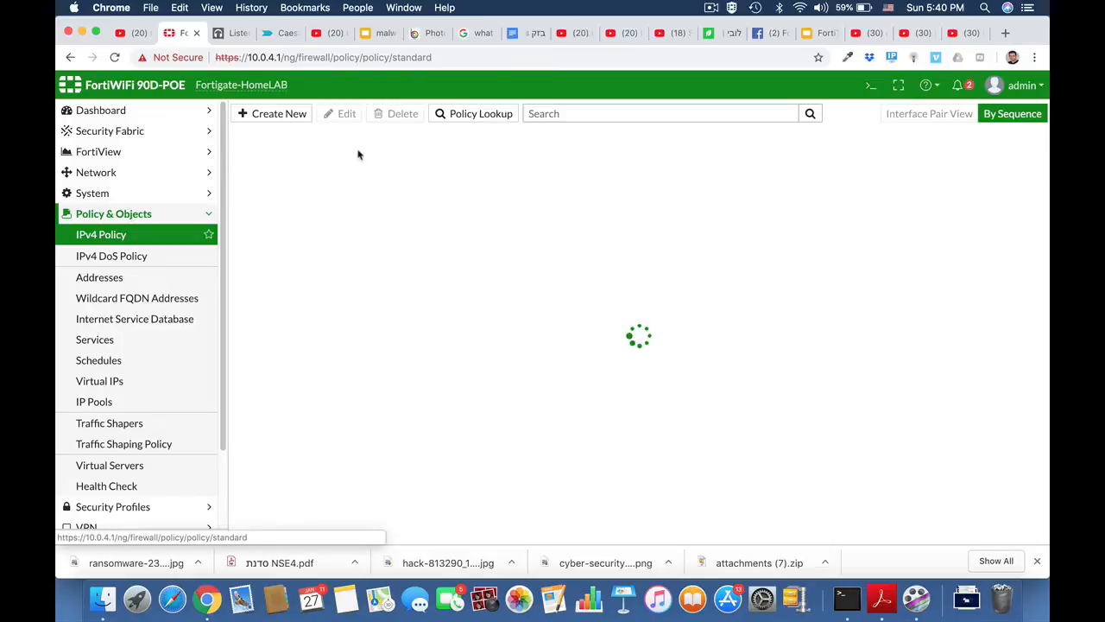
pyautogui.click(295, 116)
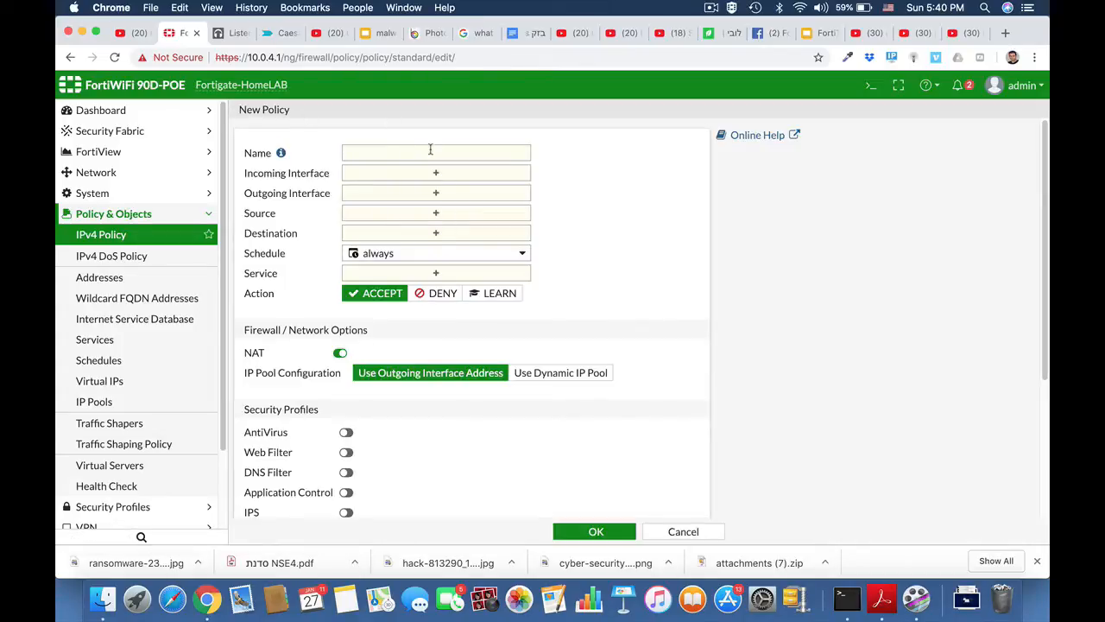
pyautogui.click(426, 153)
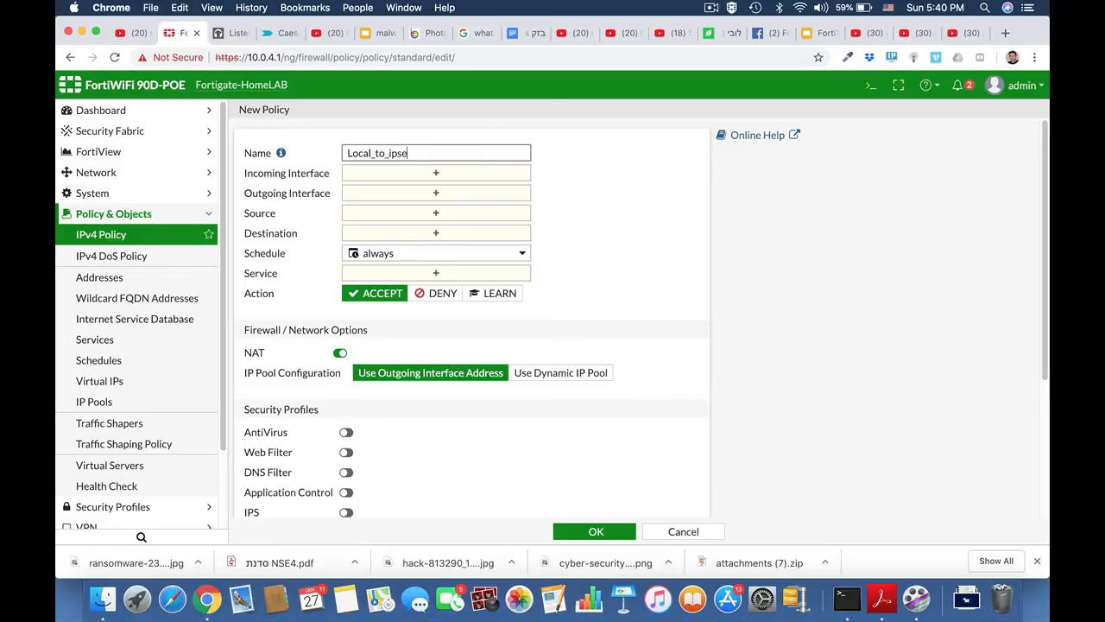
pyautogui.click(484, 176)
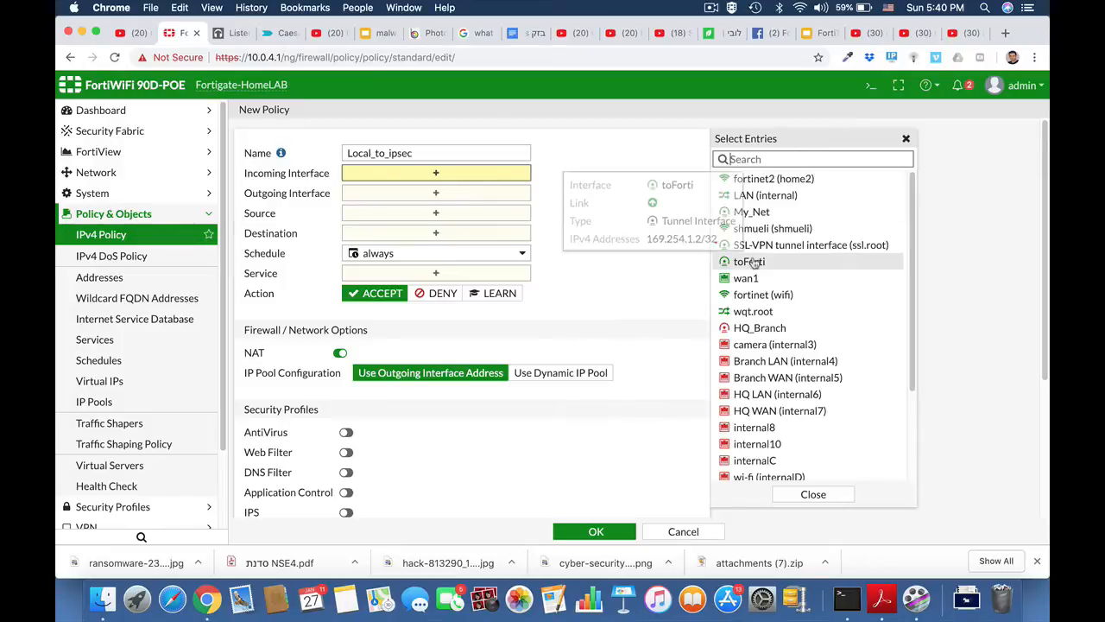
pyautogui.click(740, 197)
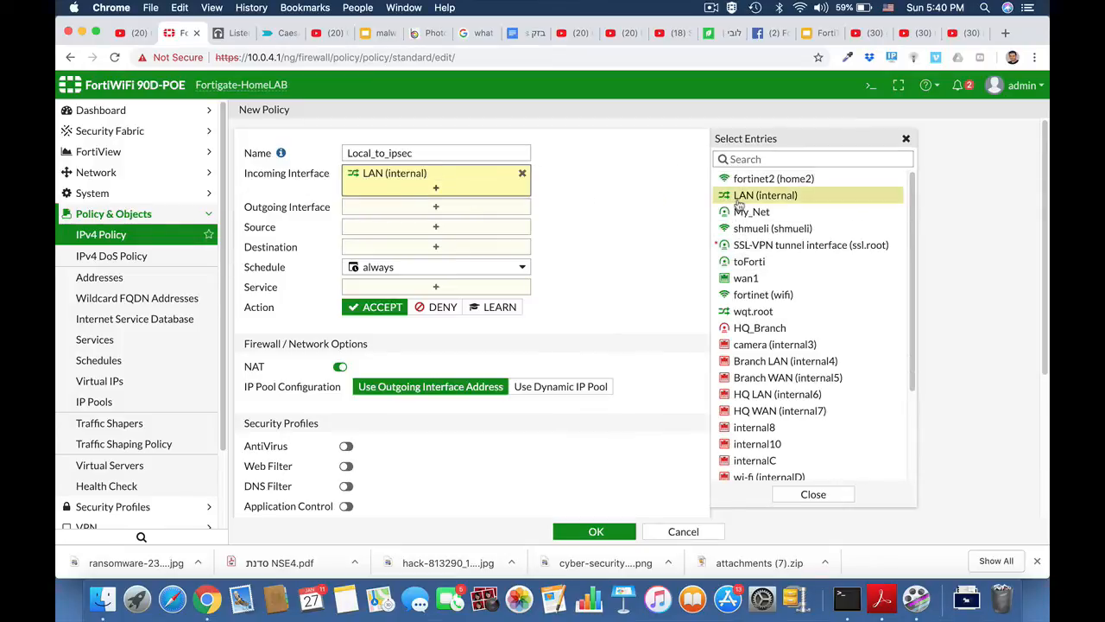
pyautogui.click(466, 208)
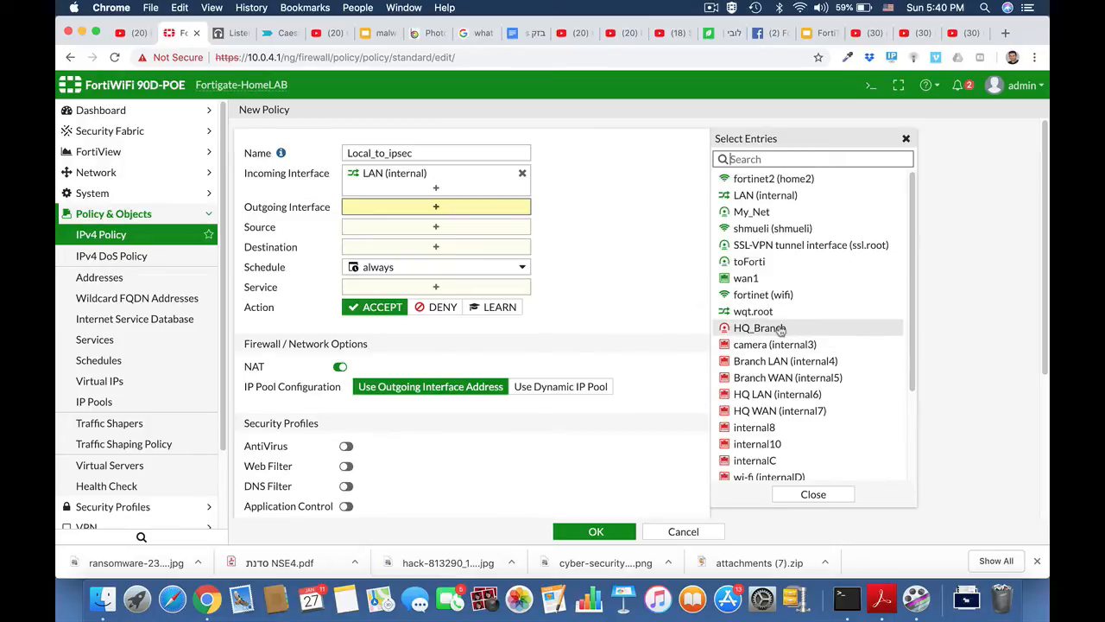
pyautogui.click(785, 328)
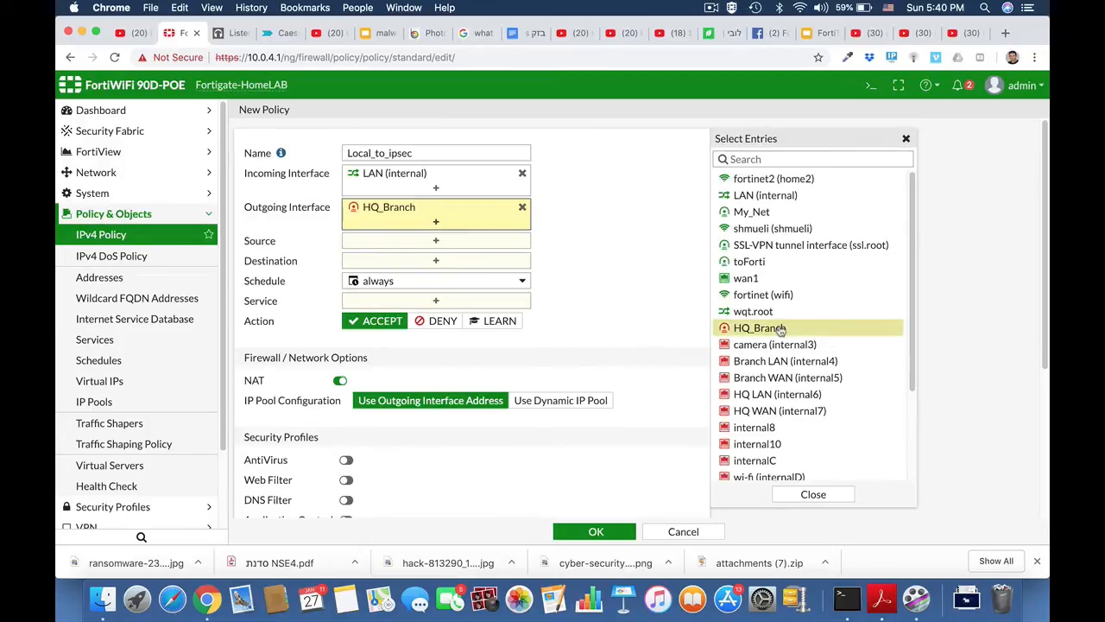
# Set source and destination to all and service to ALL, then save the policy.
pyautogui.click(439, 242)
pyautogui.click(751, 219)
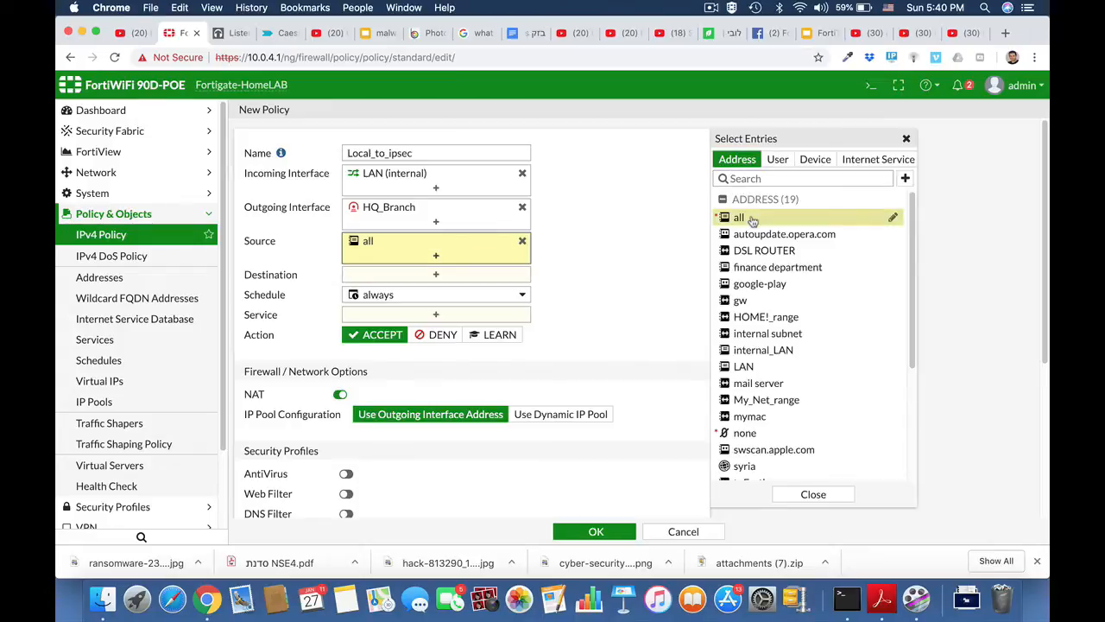
pyautogui.click(488, 276)
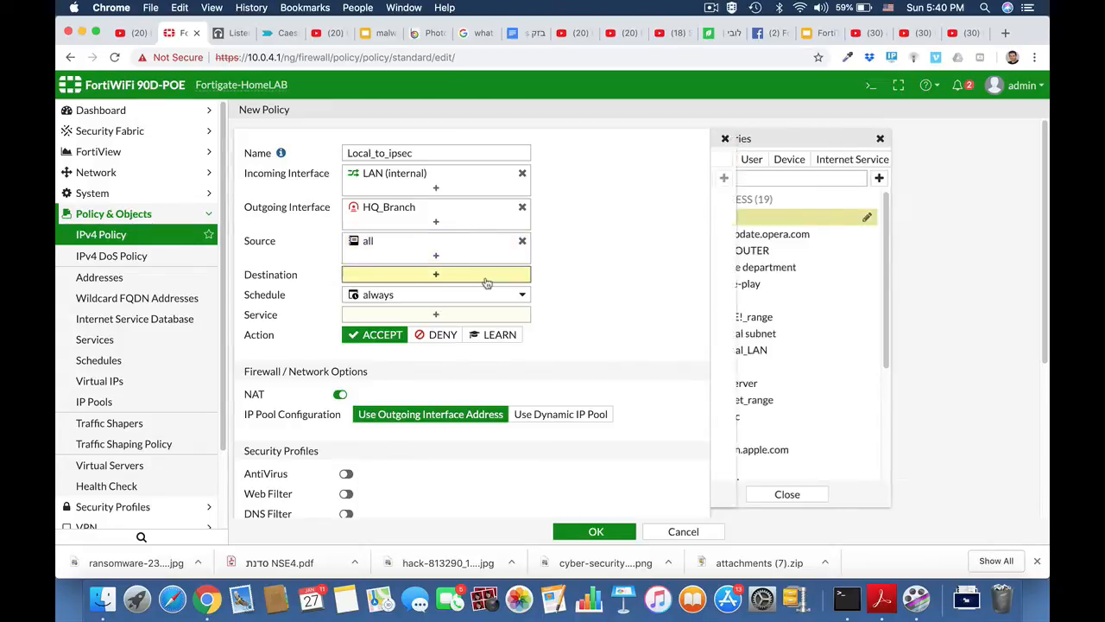
pyautogui.click(740, 219)
pyautogui.click(458, 332)
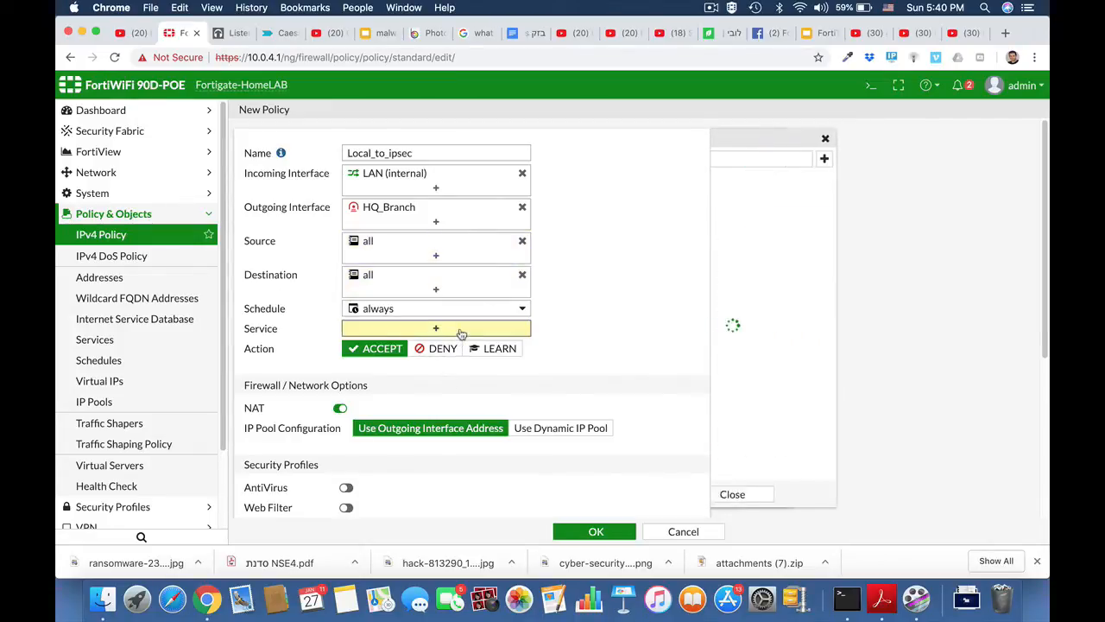
pyautogui.click(741, 213)
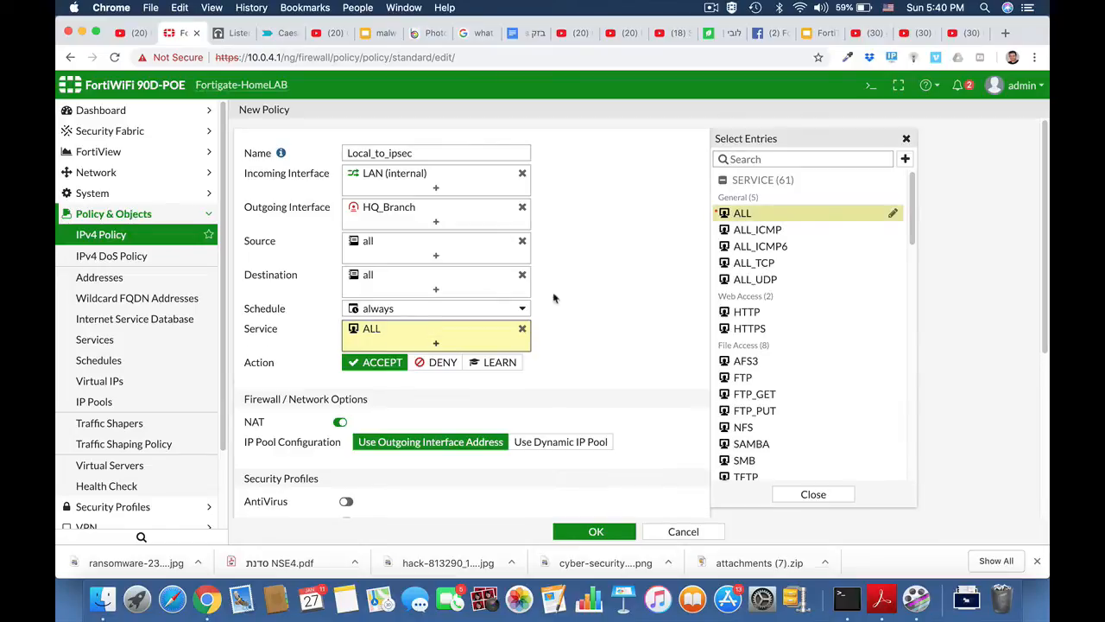
pyautogui.click(596, 532)
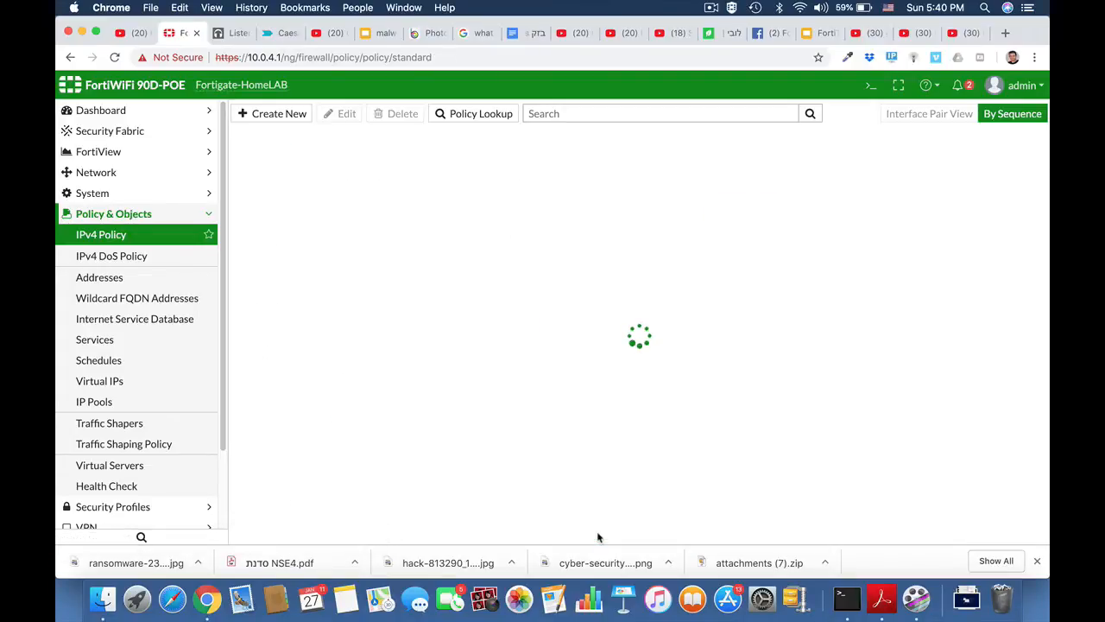
# Start a second policy named Ipsec_local from HQ_Branch to LAN (internal).
pyautogui.click(274, 114)
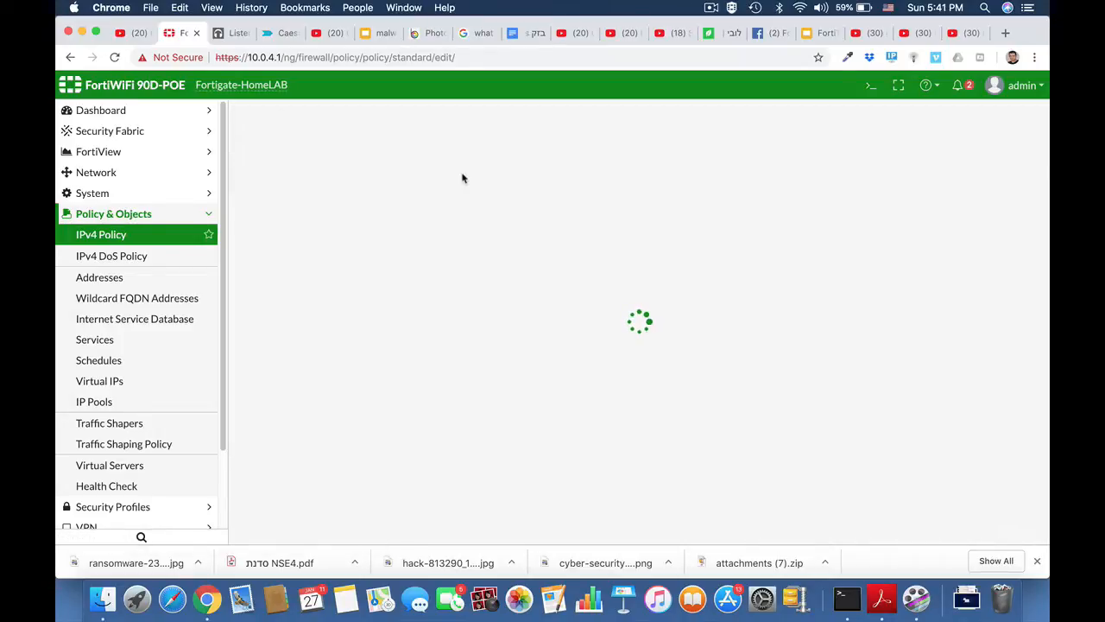
pyautogui.click(427, 153)
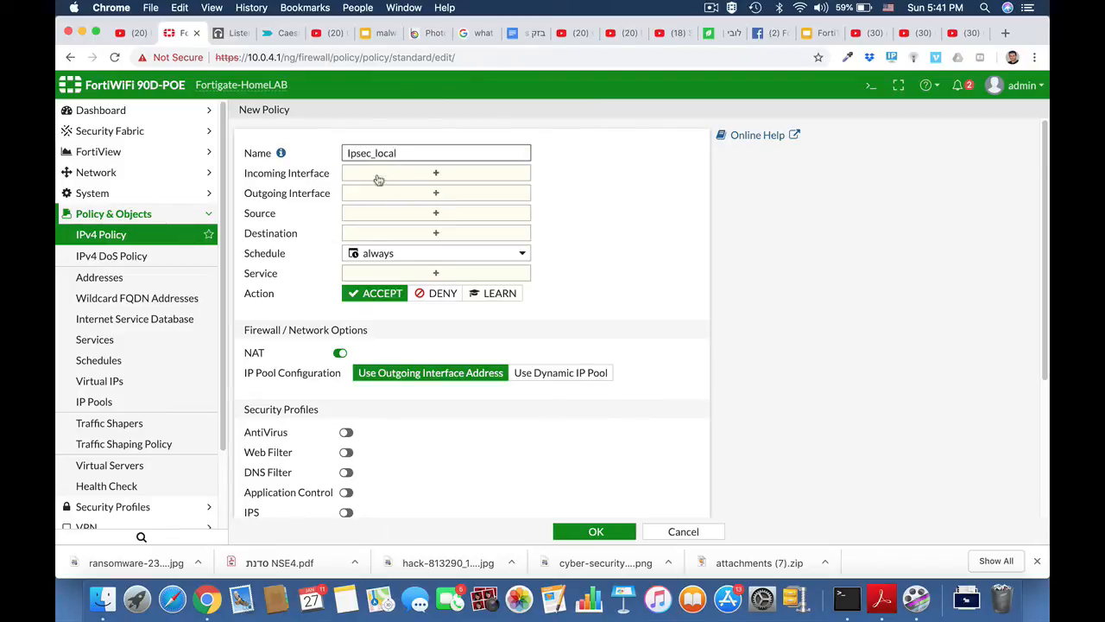
pyautogui.click(435, 173)
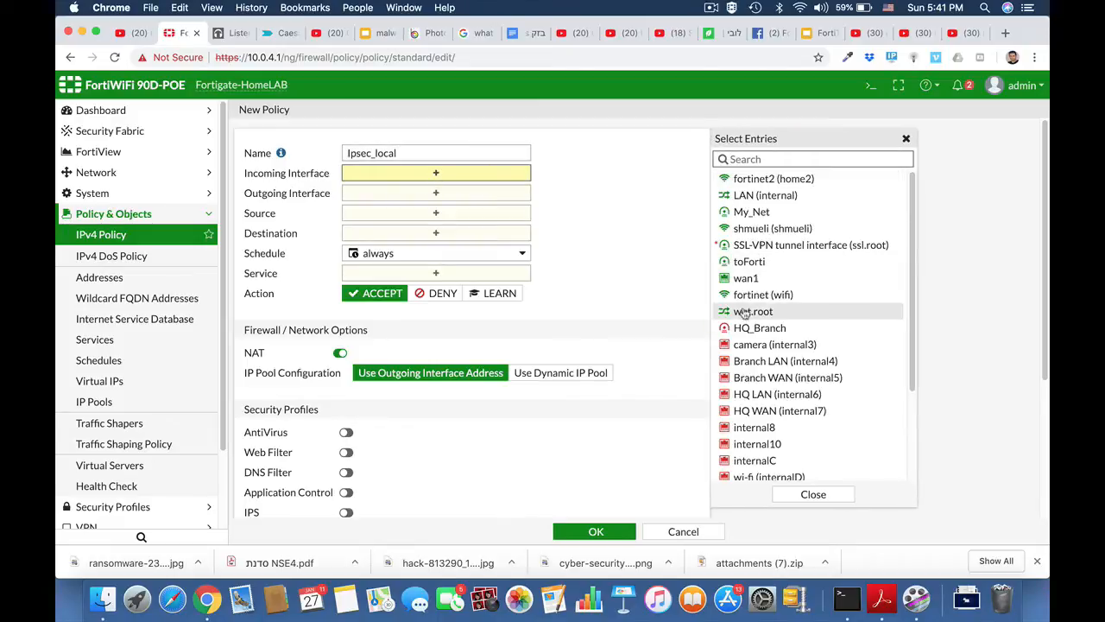
pyautogui.click(753, 327)
pyautogui.click(507, 211)
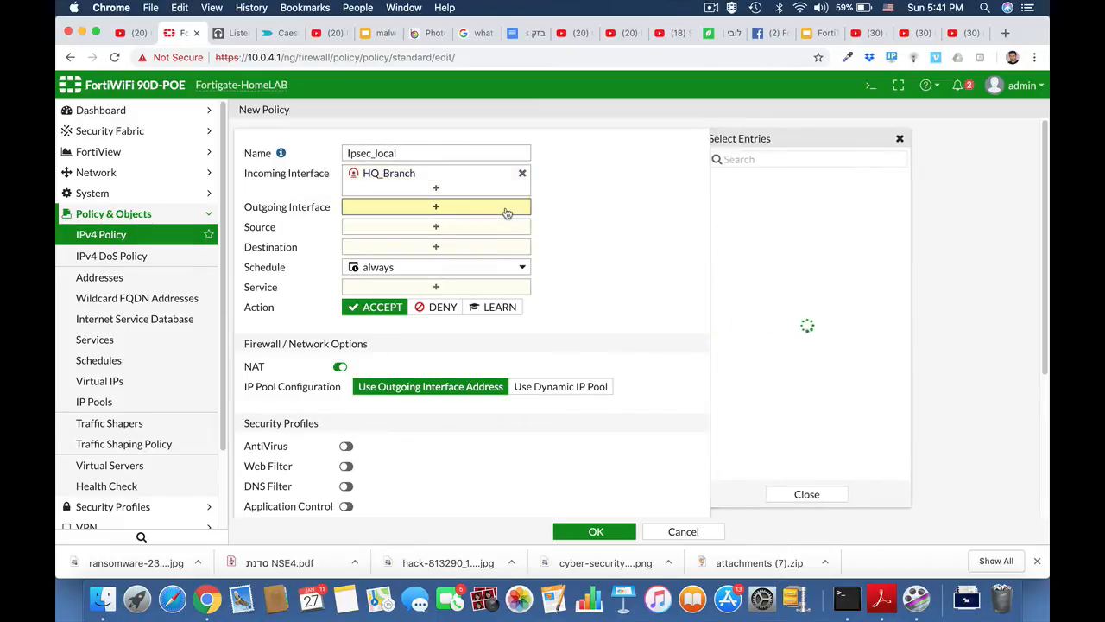
pyautogui.click(766, 196)
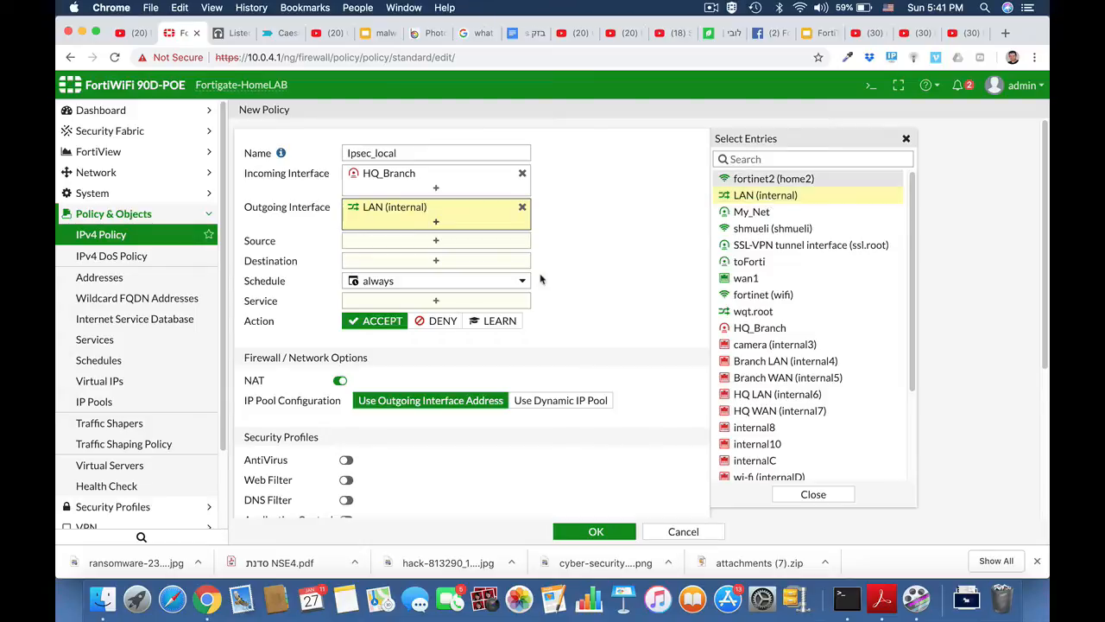
# Set source and destination to all and service to ALL, then save Ipsec_local.
pyautogui.click(466, 245)
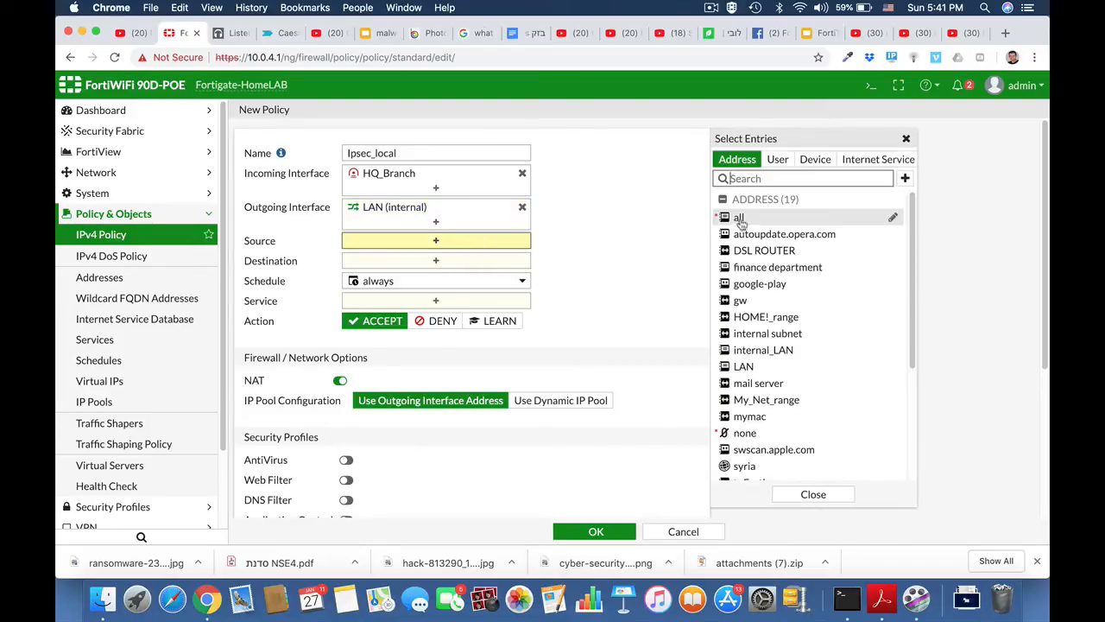
pyautogui.click(734, 218)
pyautogui.click(524, 279)
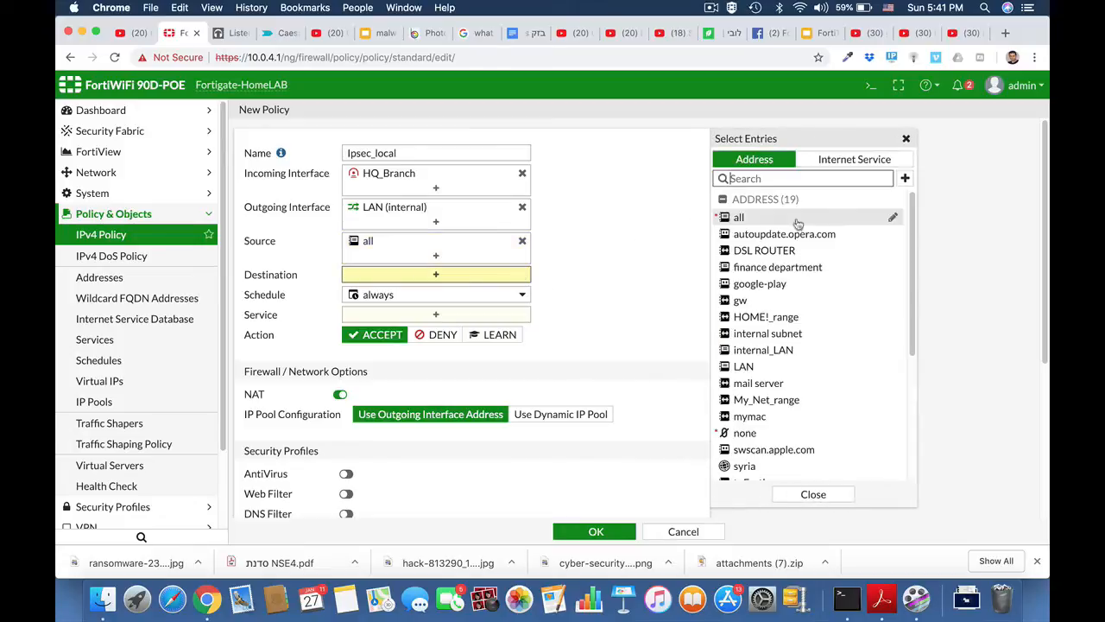
pyautogui.click(741, 218)
pyautogui.click(481, 331)
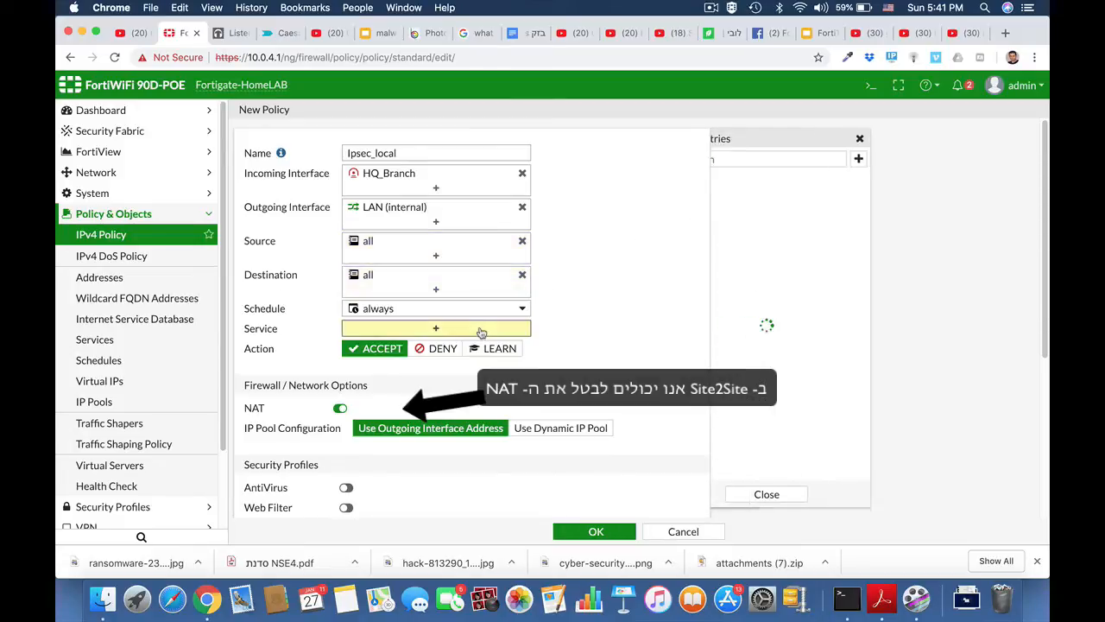
pyautogui.click(739, 213)
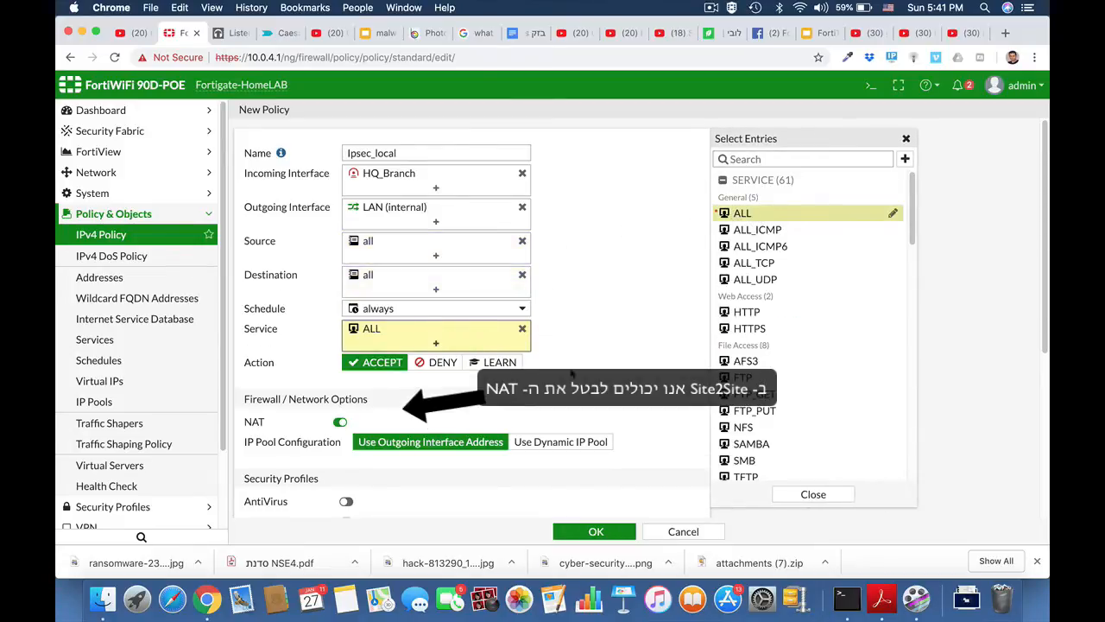
pyautogui.click(596, 531)
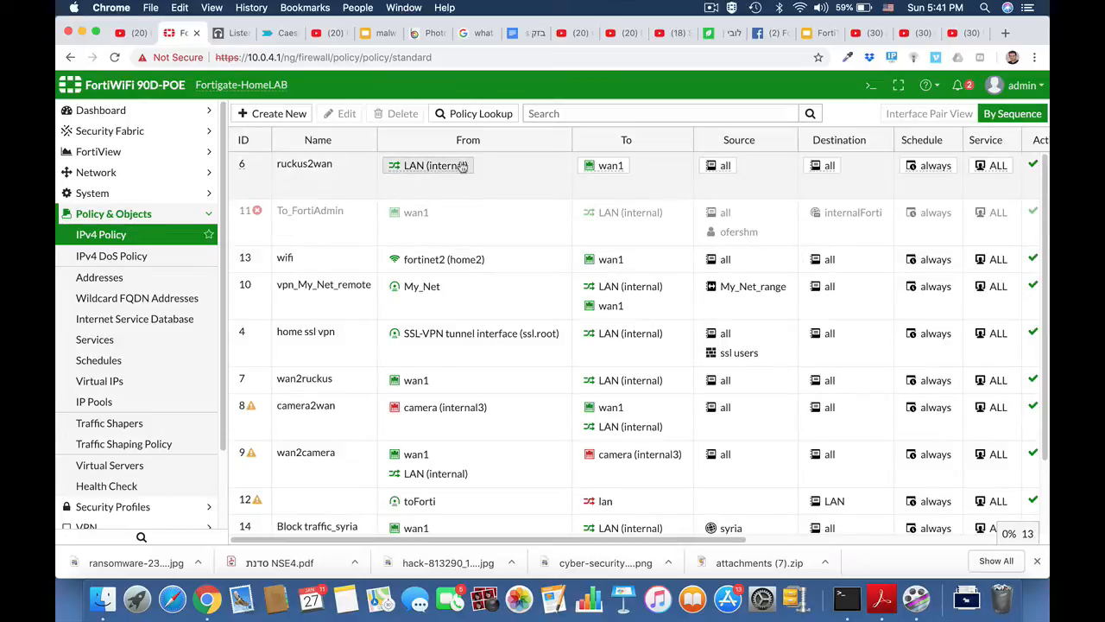
# Disable NAT on the Local_to_ipsec policy and save it.
pyautogui.moveTo(449, 161)
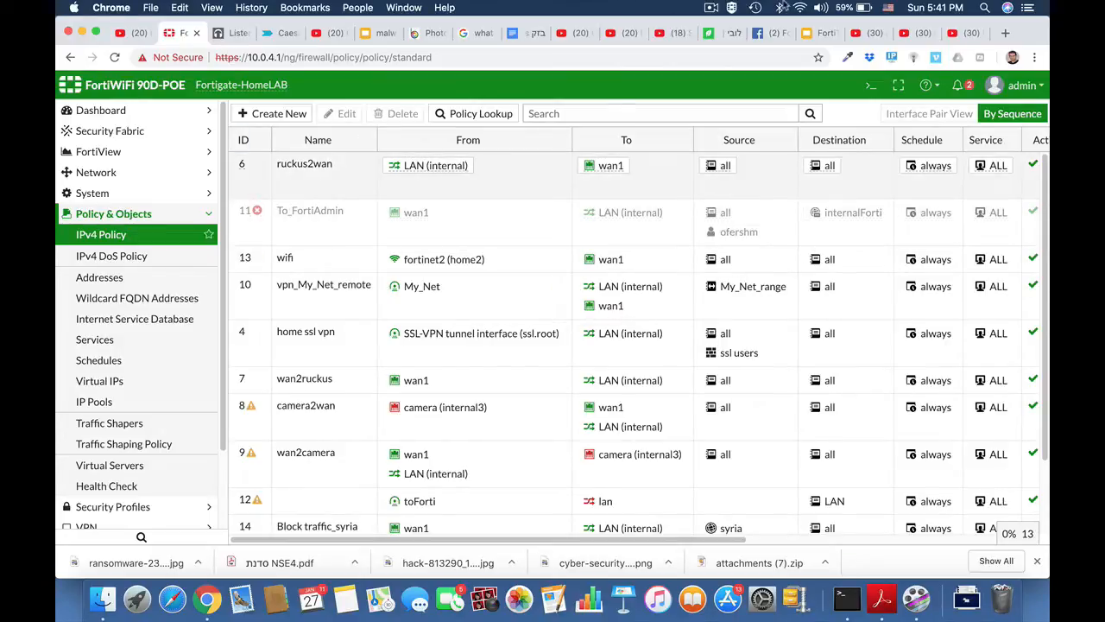
pyautogui.click(710, 8)
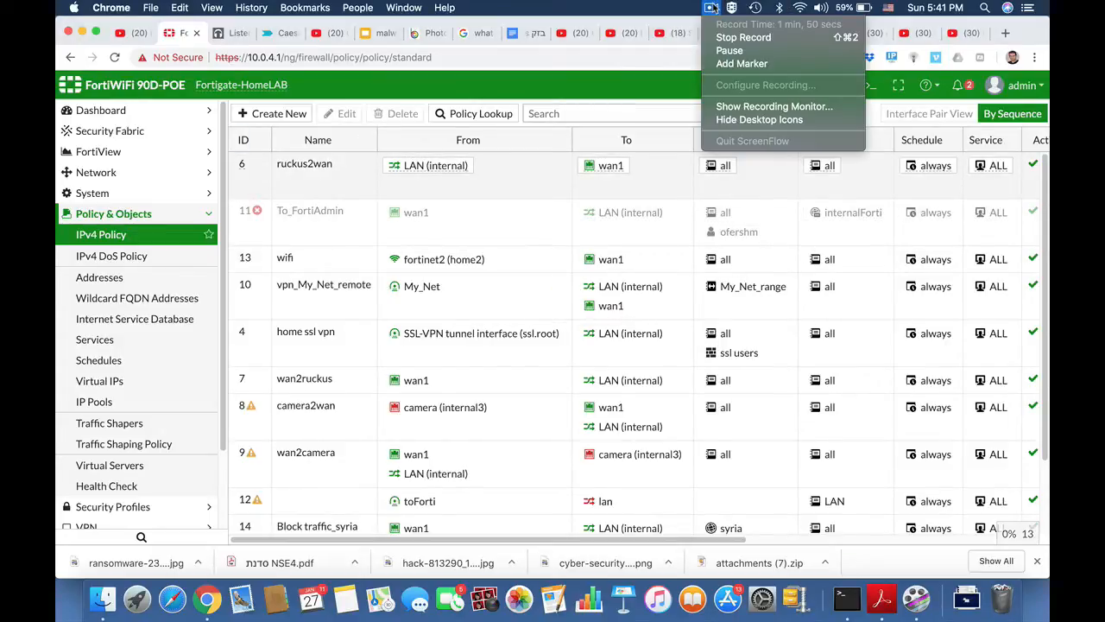
pyautogui.click(712, 9)
pyautogui.scroll(-3, 419, 383)
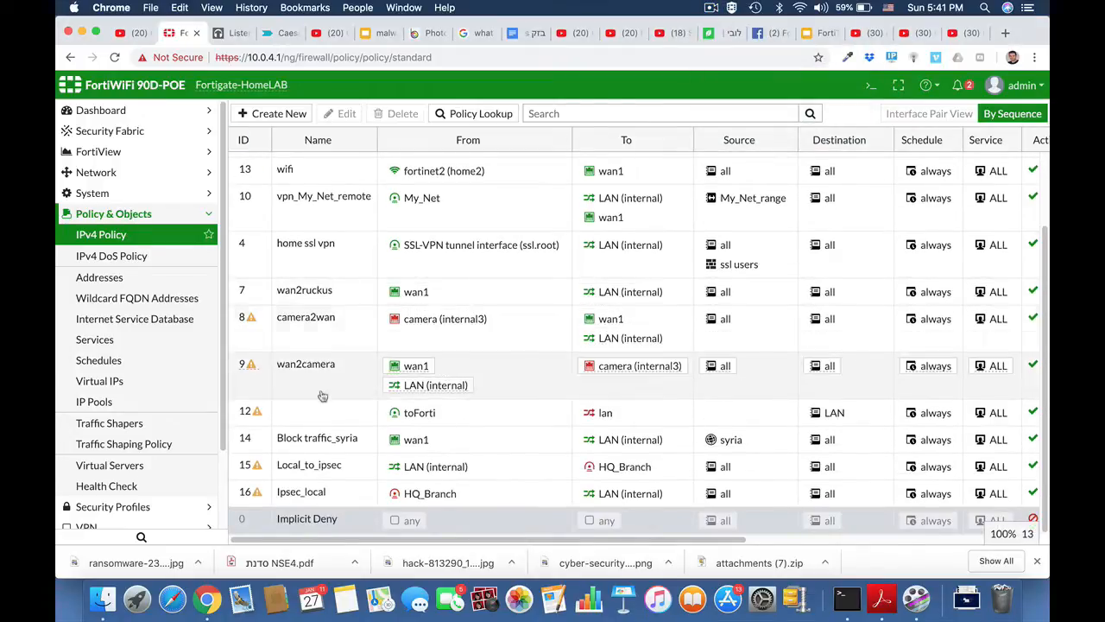
pyautogui.click(321, 471)
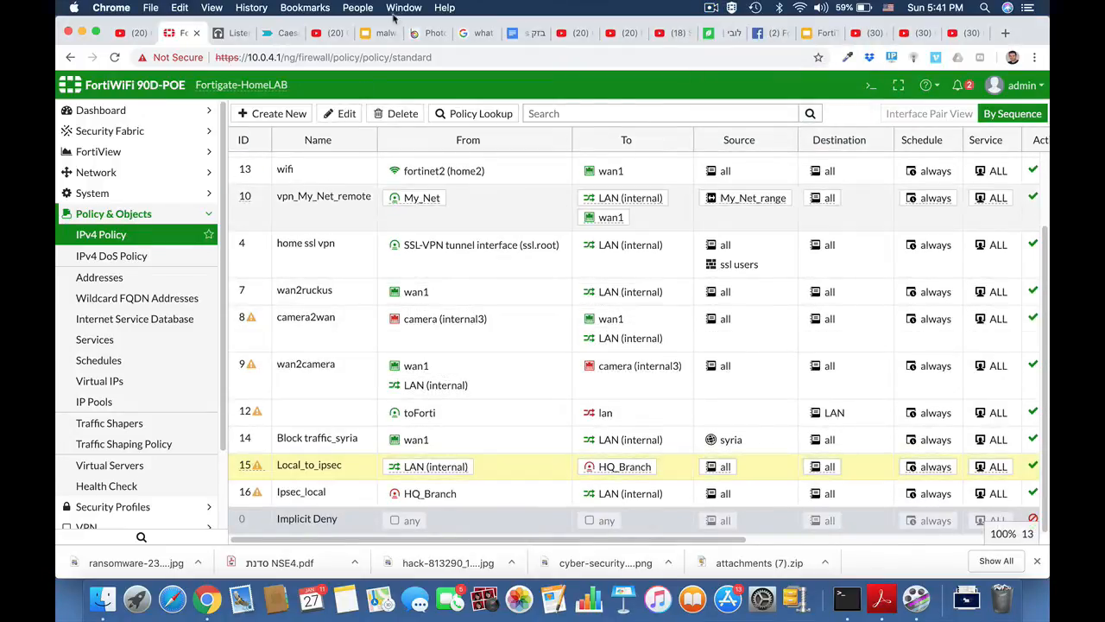
pyautogui.click(346, 113)
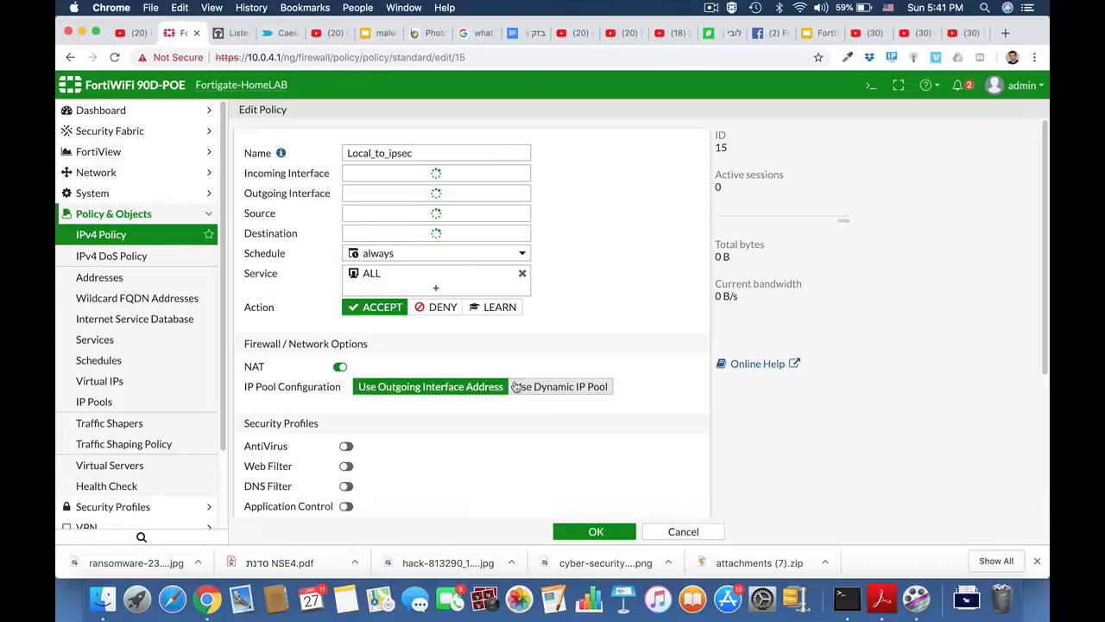
pyautogui.scroll(-5, 514, 386)
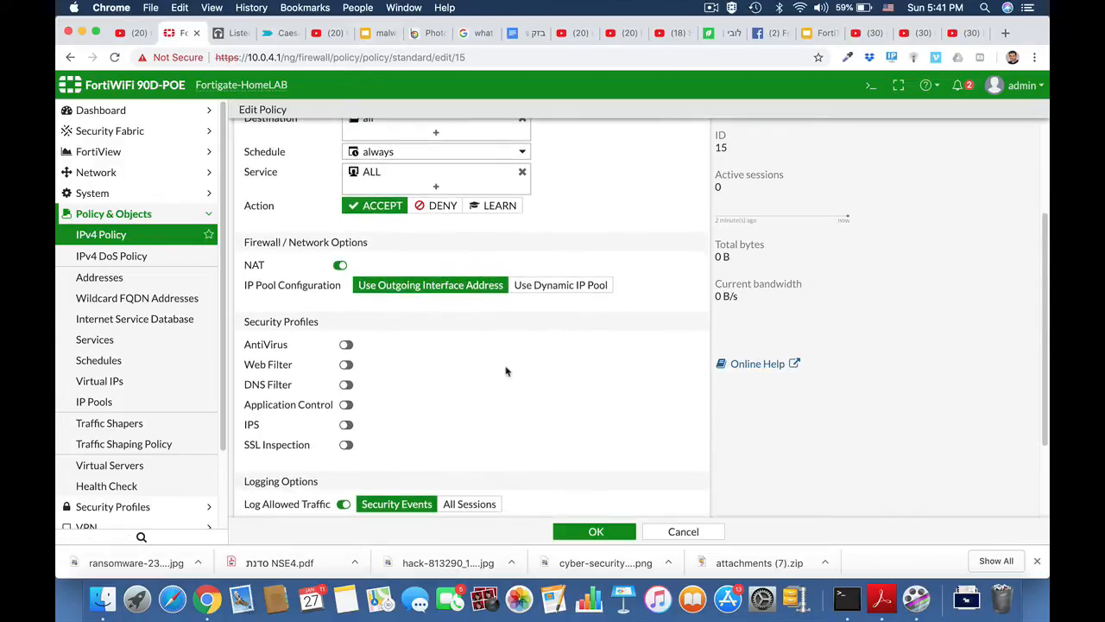
pyautogui.click(340, 266)
pyautogui.click(597, 530)
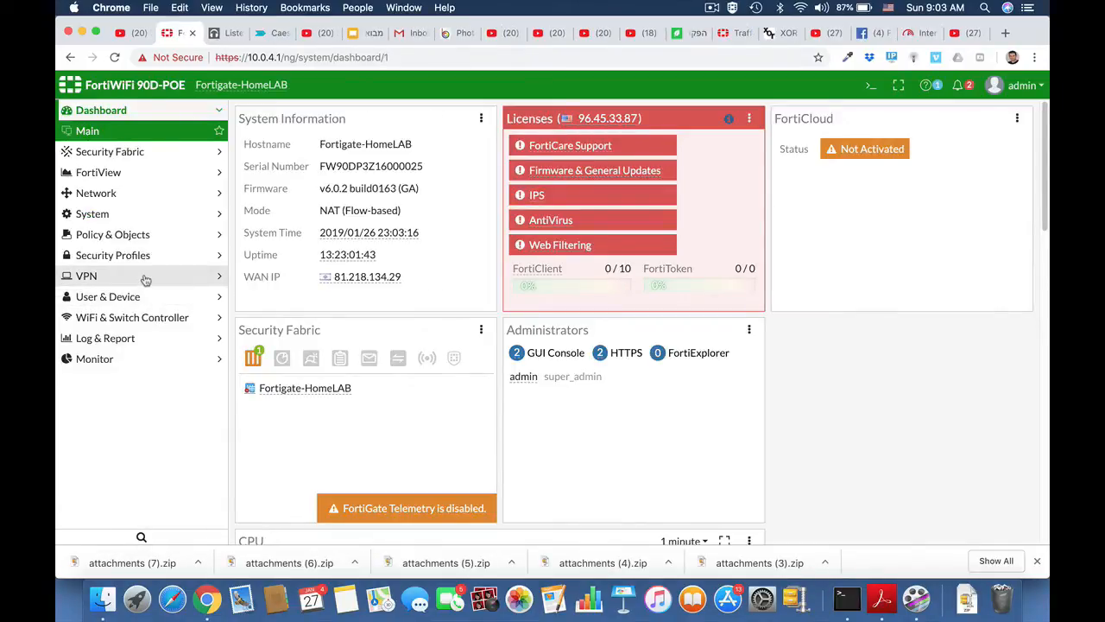
# Create a new custom-template IPsec tunnel named HQ_Branch and continue to its full settings.
pyautogui.click(145, 277)
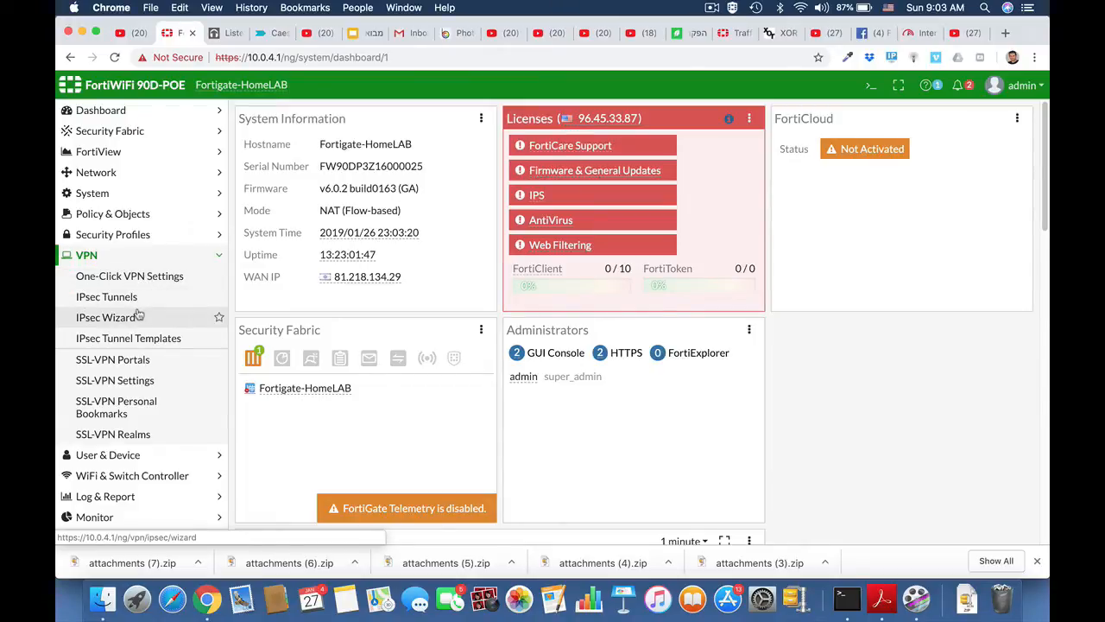
pyautogui.click(126, 296)
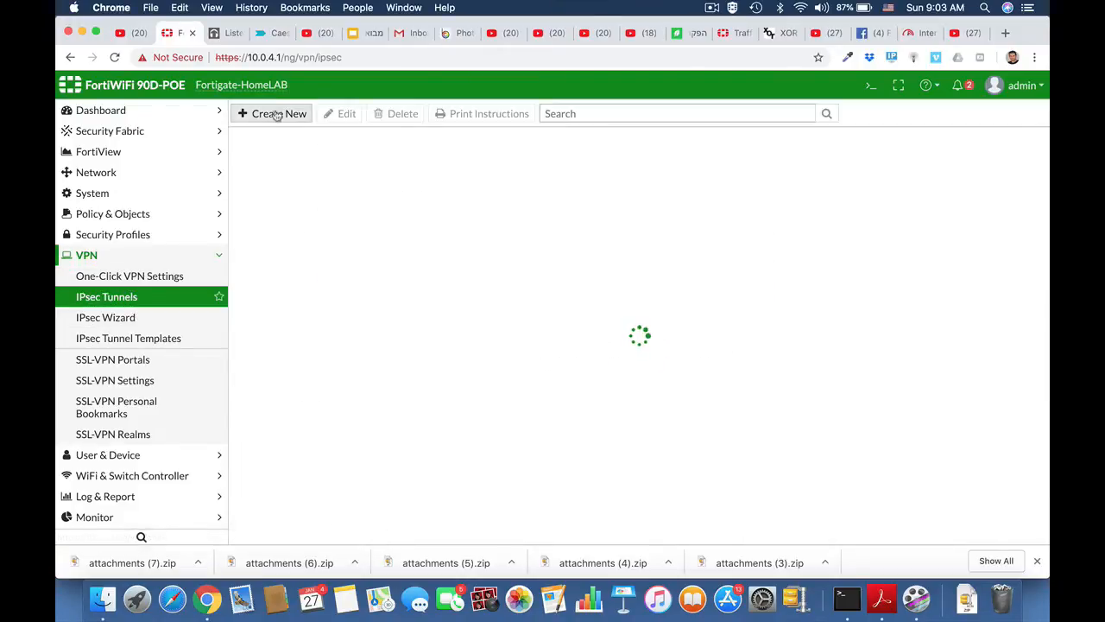
pyautogui.click(276, 115)
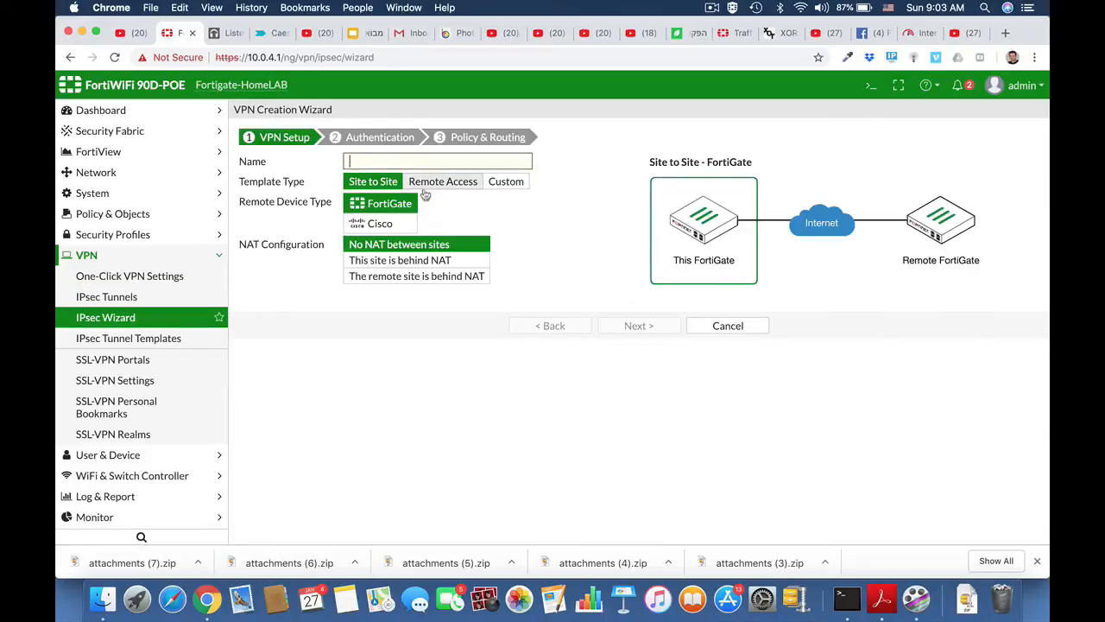
pyautogui.click(508, 182)
pyautogui.click(363, 162)
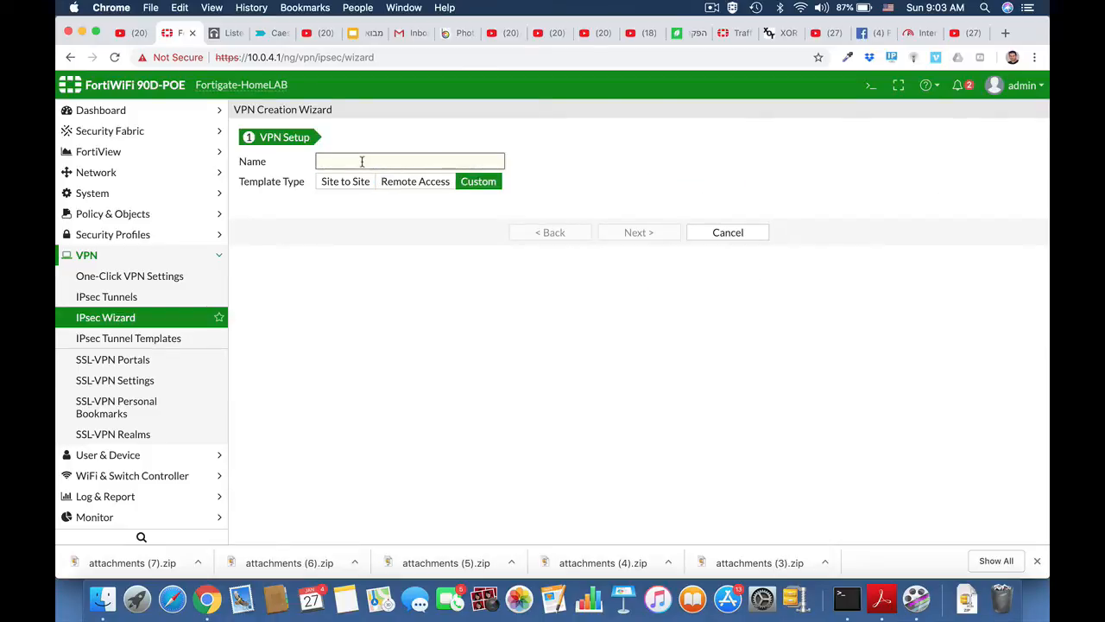
pyautogui.write('HQ_Branch')
pyautogui.click(647, 241)
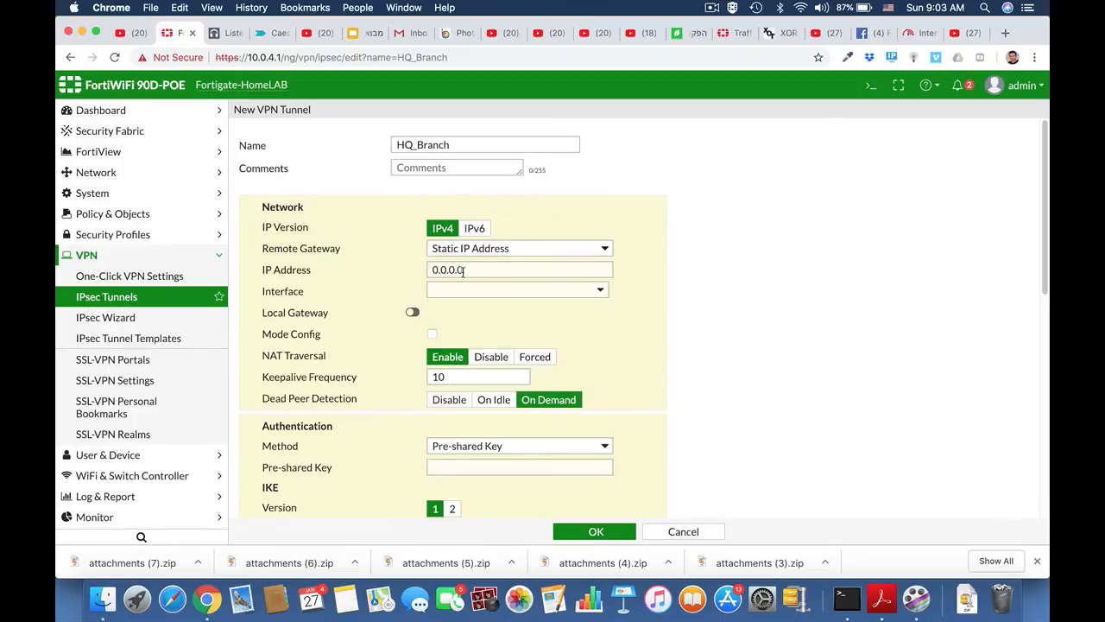
# Point the tunnel at remote gateway IP 2.2.2.2 using interface wan1.
pyautogui.moveTo(466, 270); pyautogui.dragTo(454, 273)
pyautogui.moveTo(424, 275); pyautogui.dragTo(430, 271)
pyautogui.write('2.')
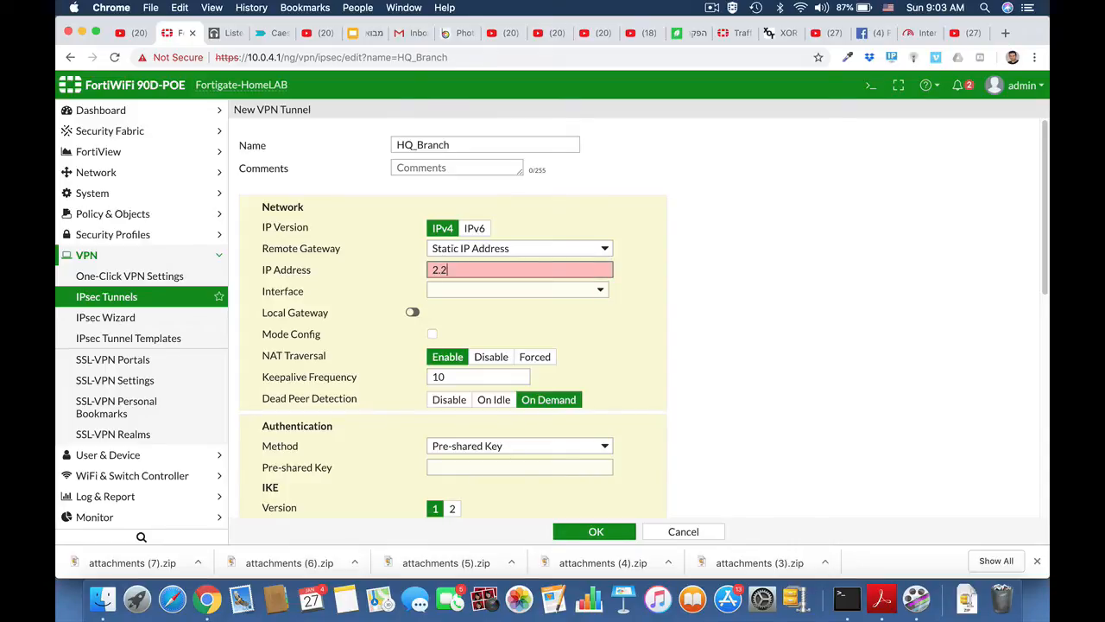
pyautogui.write('2.2.2')
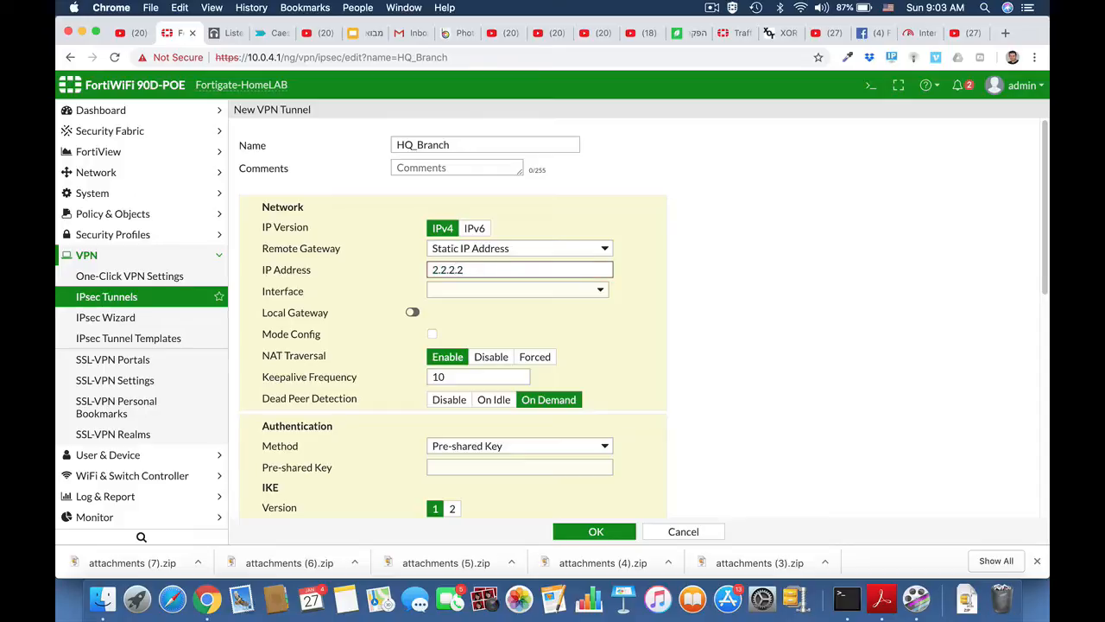
pyautogui.click(501, 291)
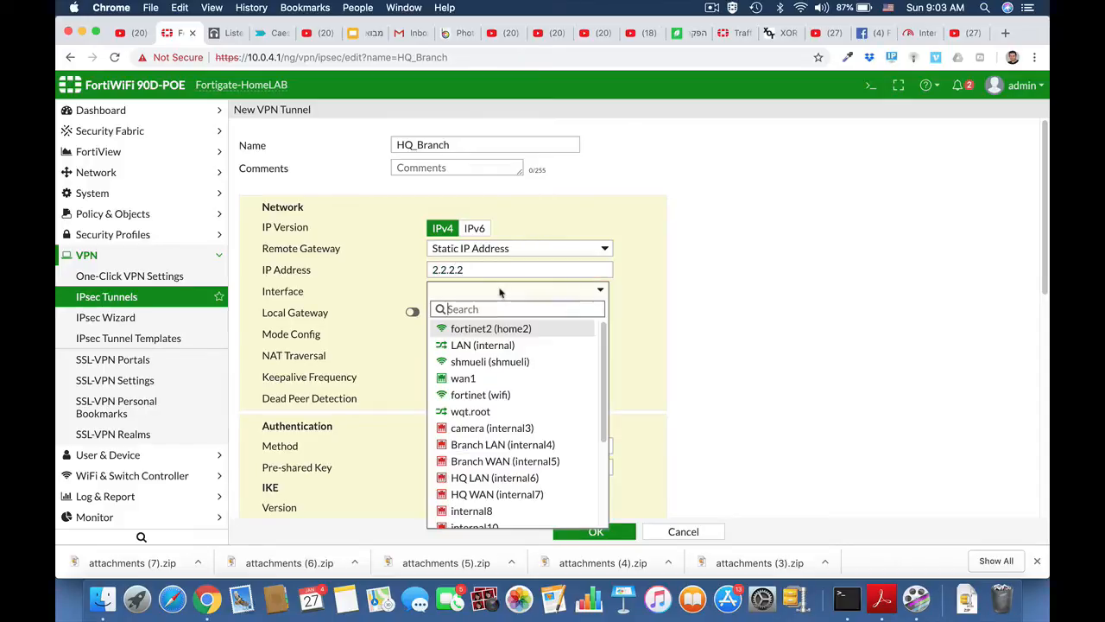
pyautogui.click(484, 380)
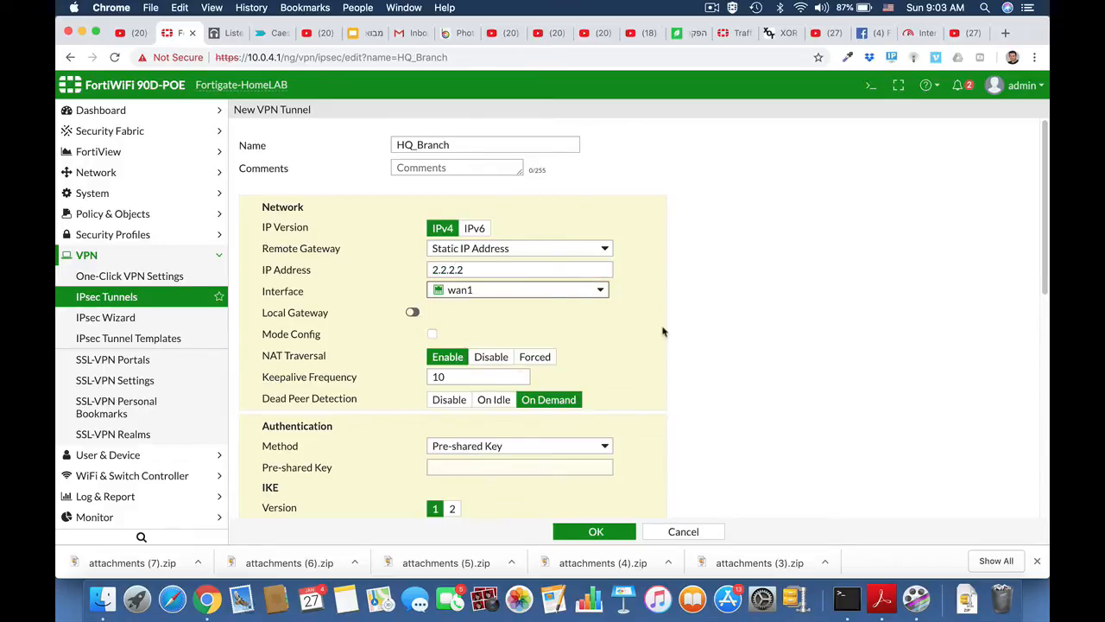
# Start entering the tunnel's pre-shared key.
pyautogui.scroll(-4, 663, 331)
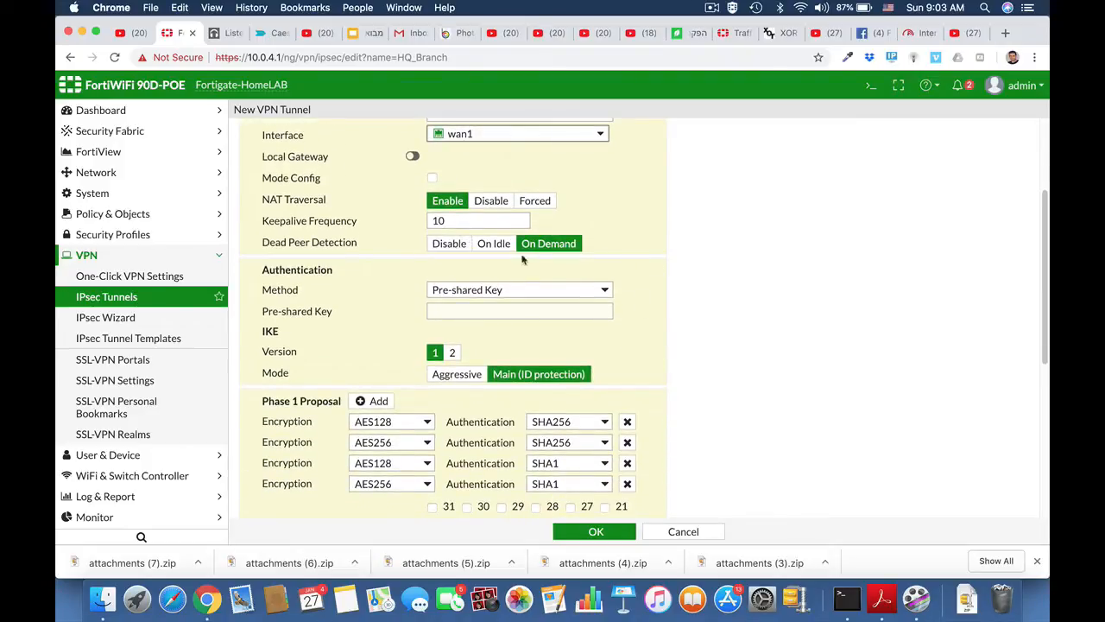
pyautogui.click(468, 312)
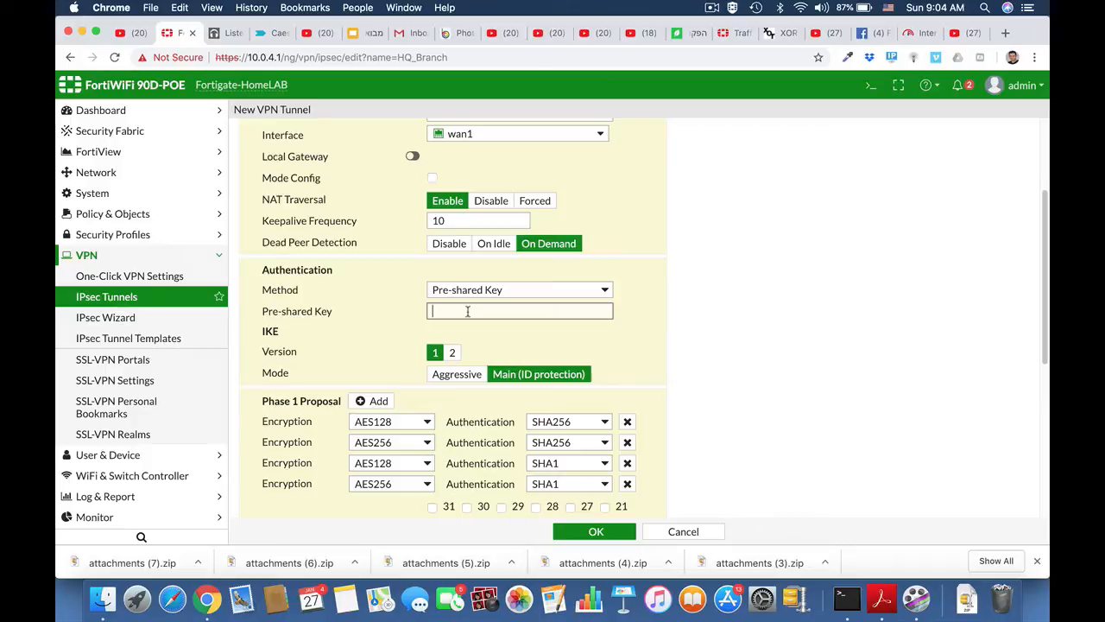
pyautogui.write('a')
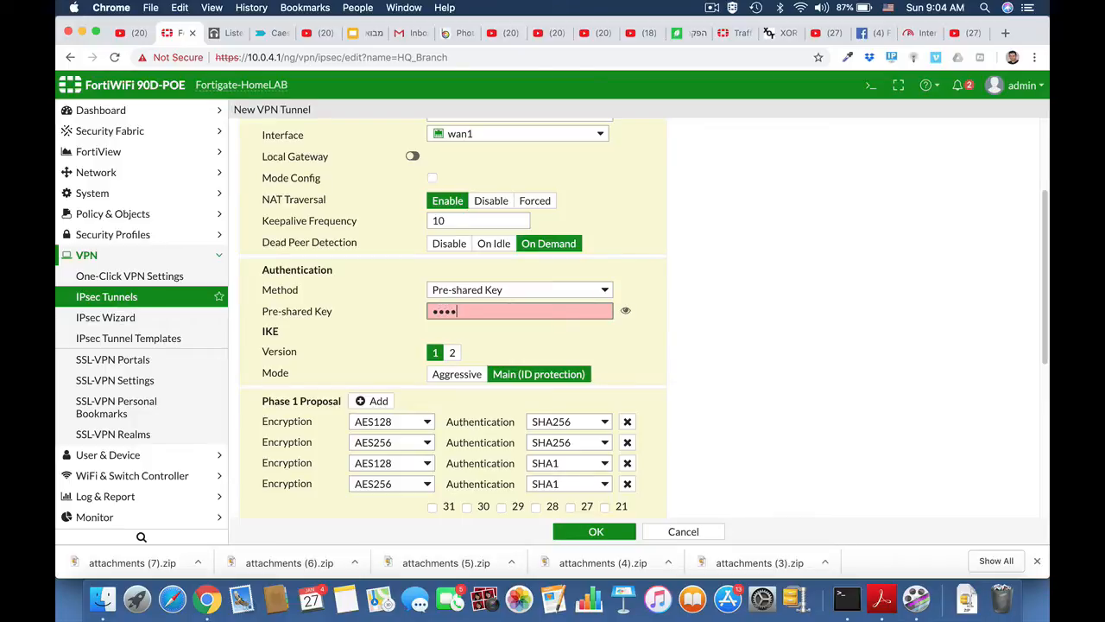
pyautogui.write('a')
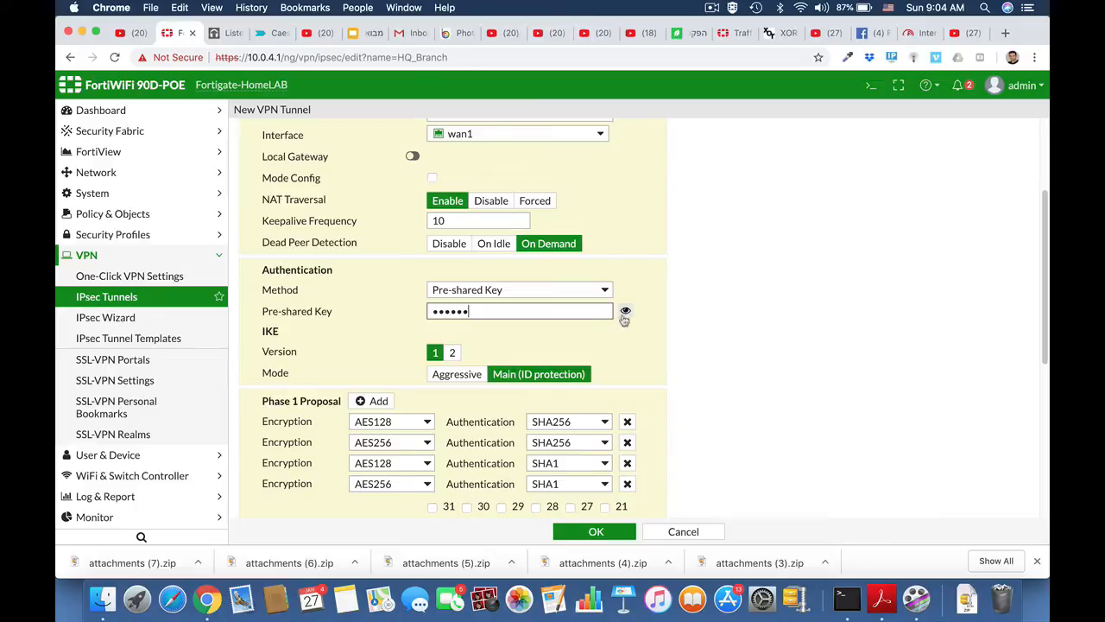
# Delete the AES256/SHA256, AES128/SHA1 and AES256/SHA1 Phase 1 proposals, leaving AES192 with SHA256.
pyautogui.scroll(-3, 668, 384)
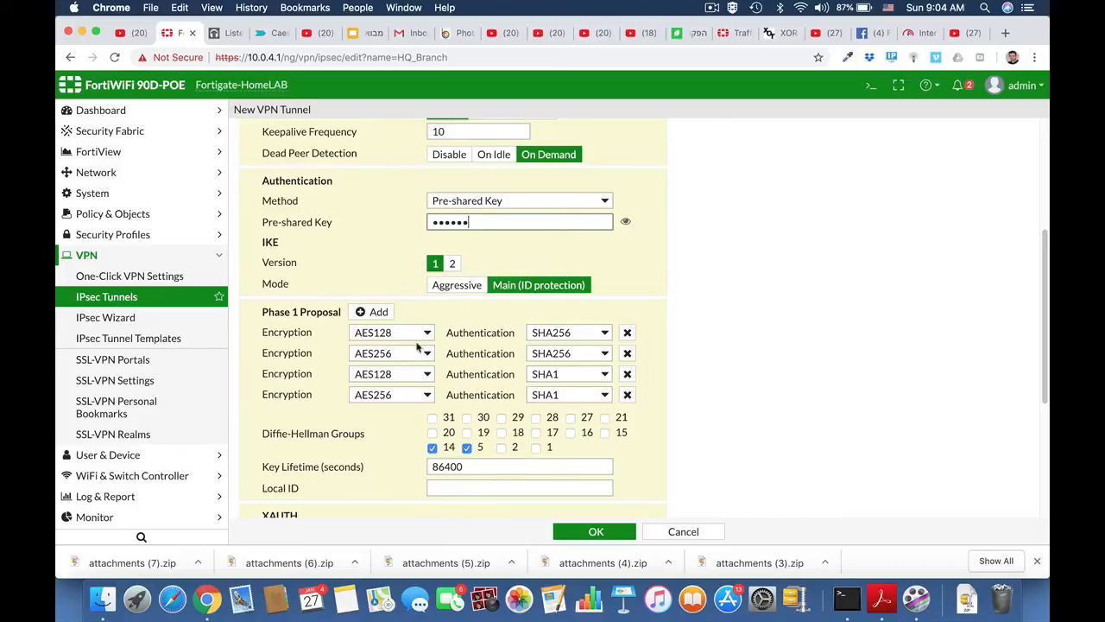
pyautogui.click(628, 354)
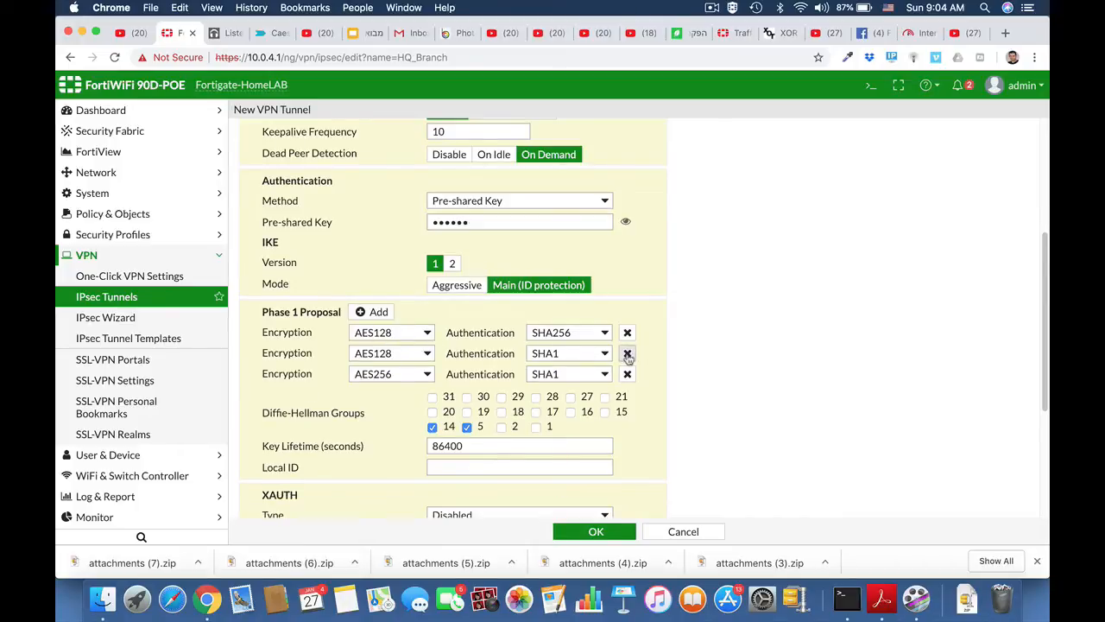
pyautogui.click(628, 354)
pyautogui.click(627, 353)
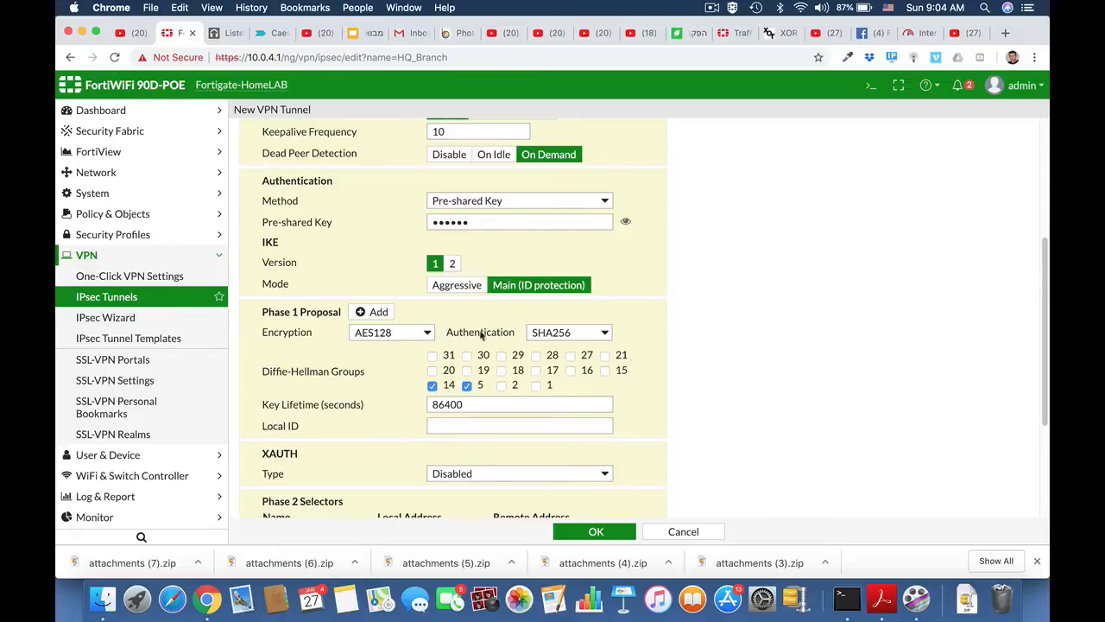
pyautogui.click(420, 336)
pyautogui.click(406, 347)
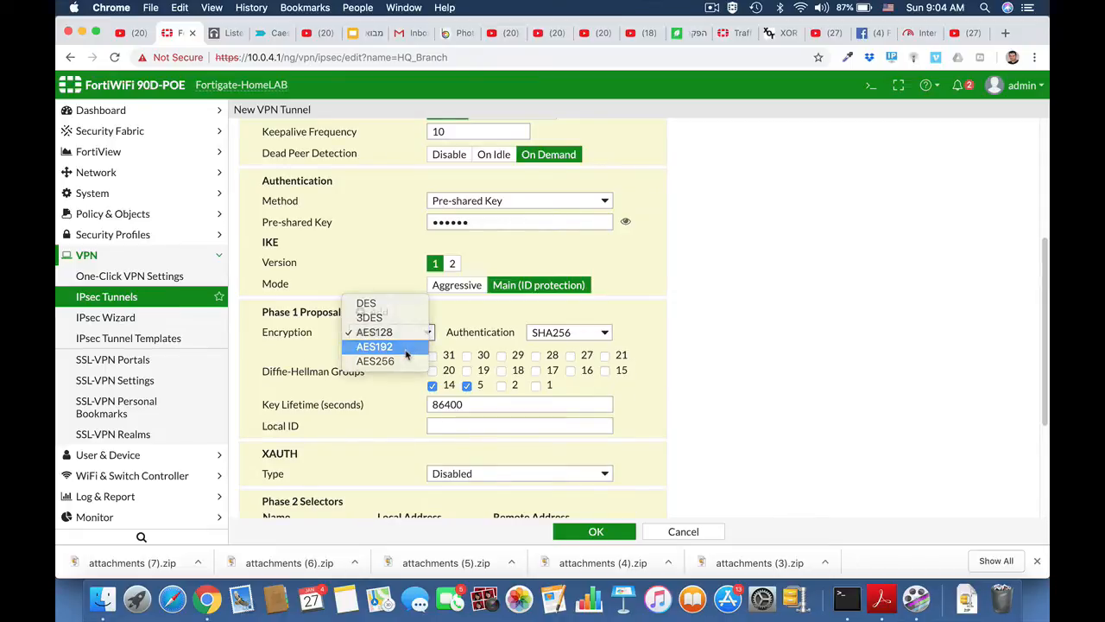
pyautogui.click(606, 335)
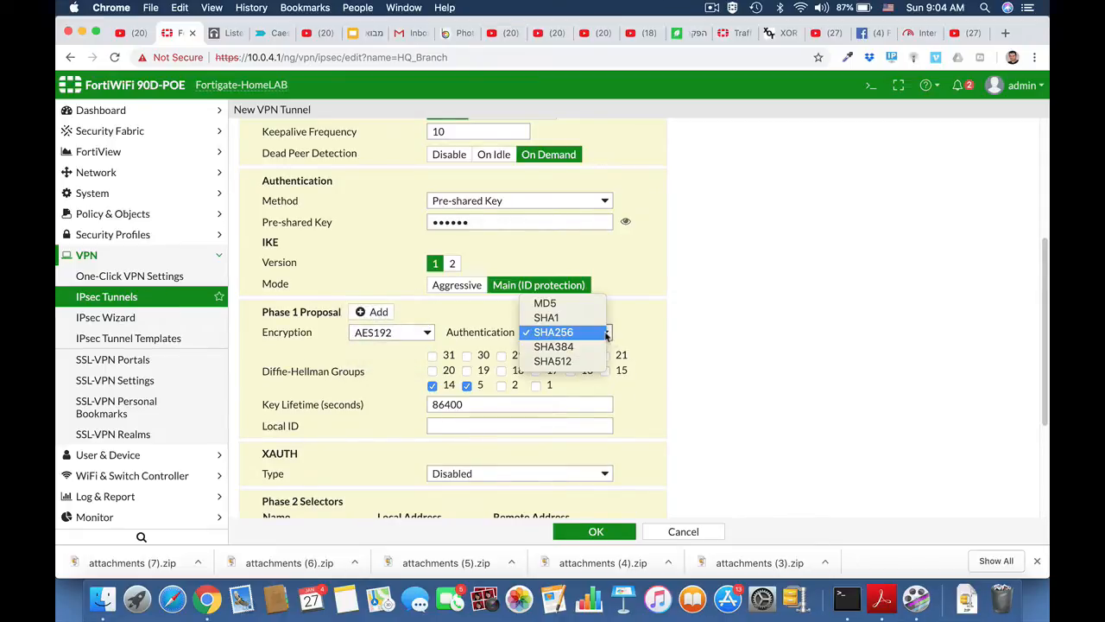
pyautogui.click(606, 335)
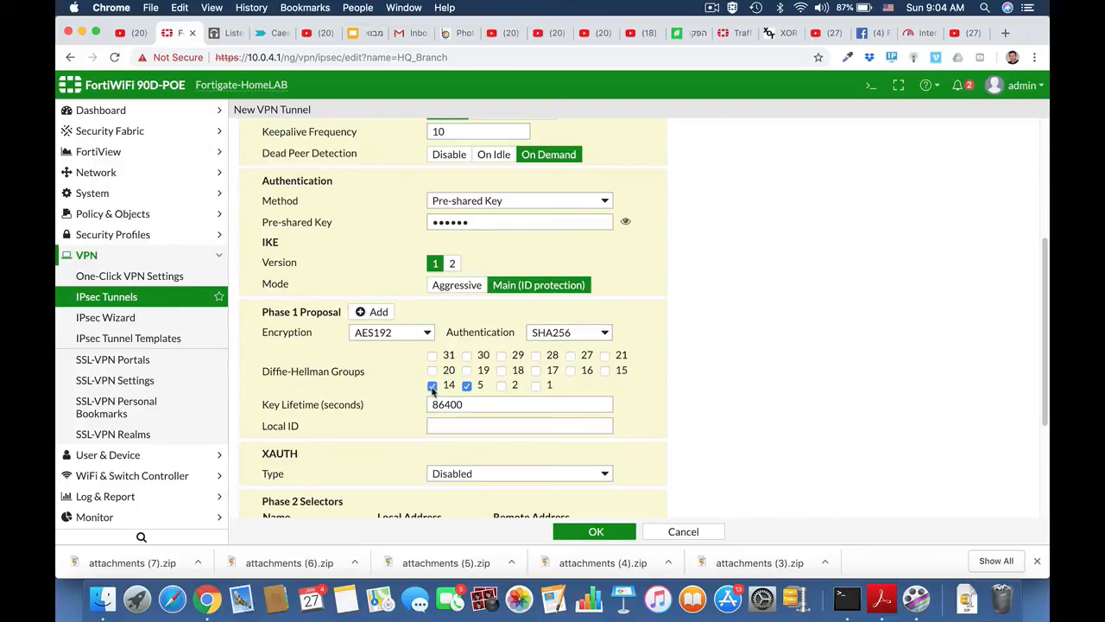
pyautogui.scroll(-3, 693, 405)
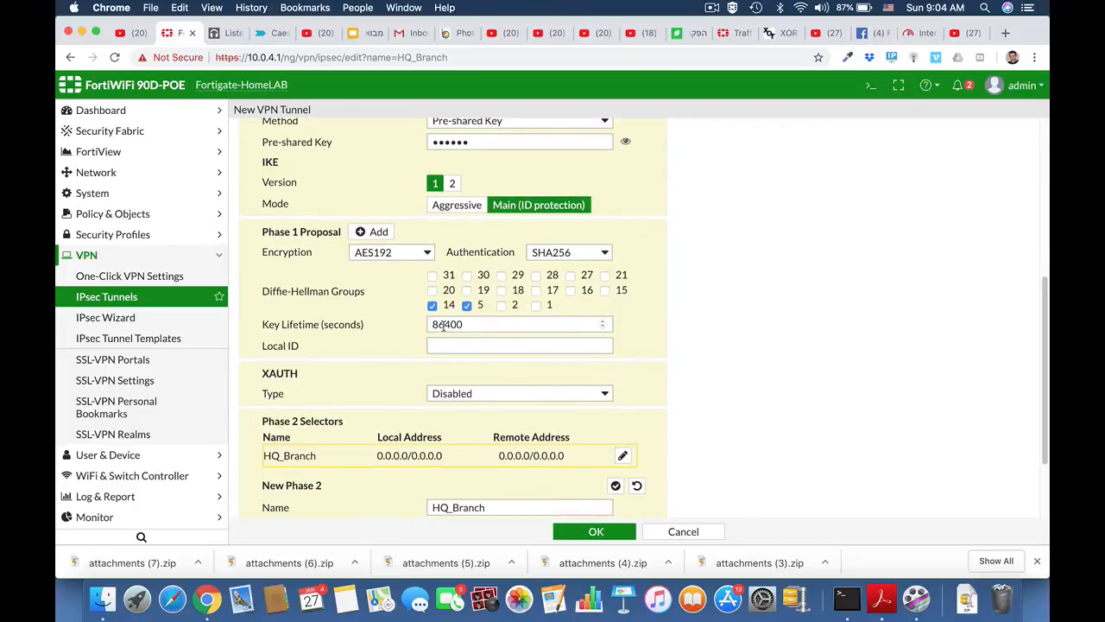
# Set Phase 2 local address 192.168.1.0/24 and remote address 10.10.10.0/24, then expand Advanced settings.
pyautogui.scroll(-3, 467, 407)
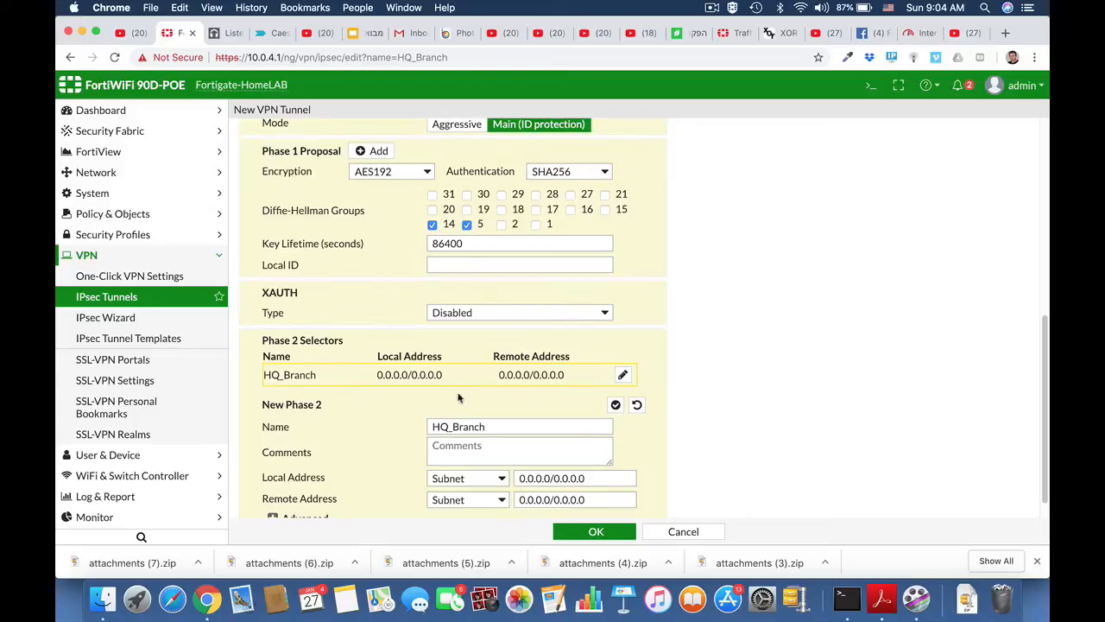
pyautogui.scroll(-1, 587, 444)
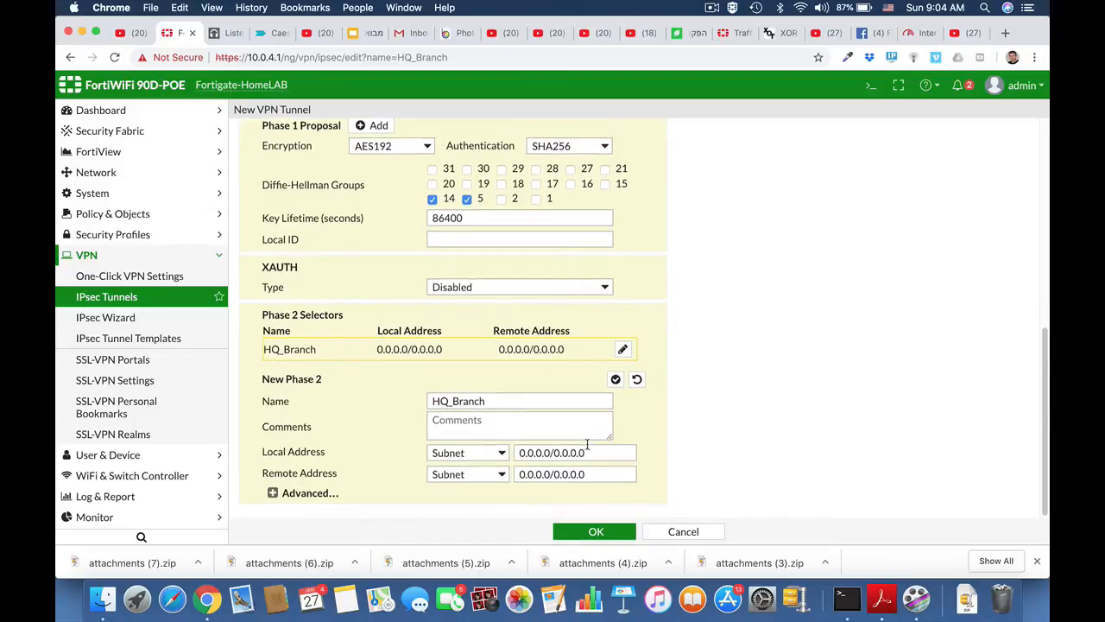
pyautogui.click(534, 452)
pyautogui.moveTo(586, 452); pyautogui.dragTo(510, 454)
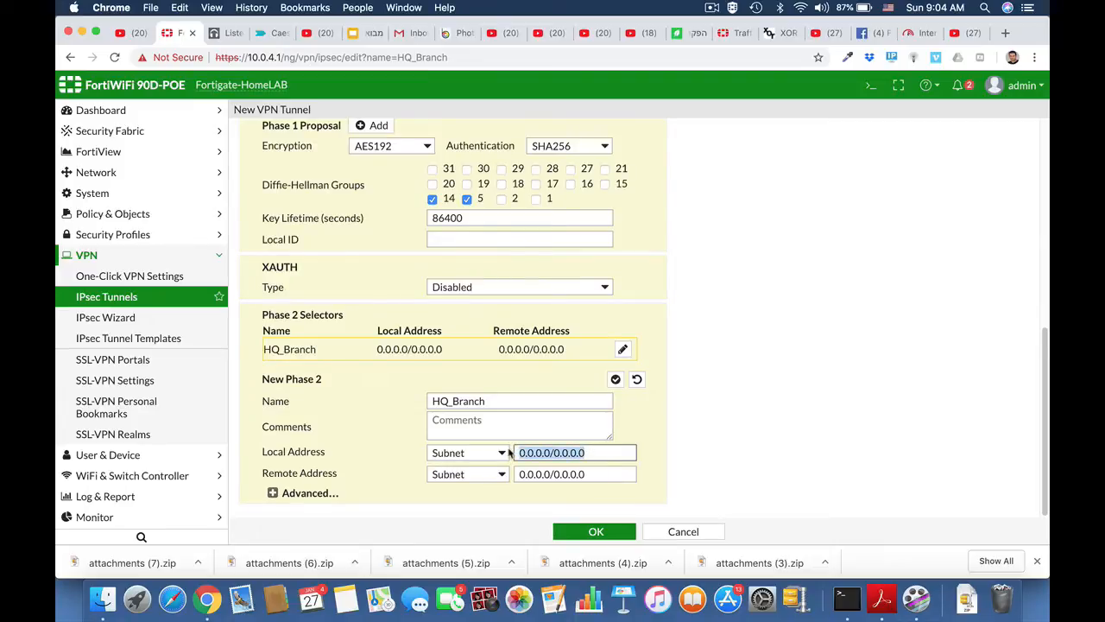
pyautogui.write('192.168')
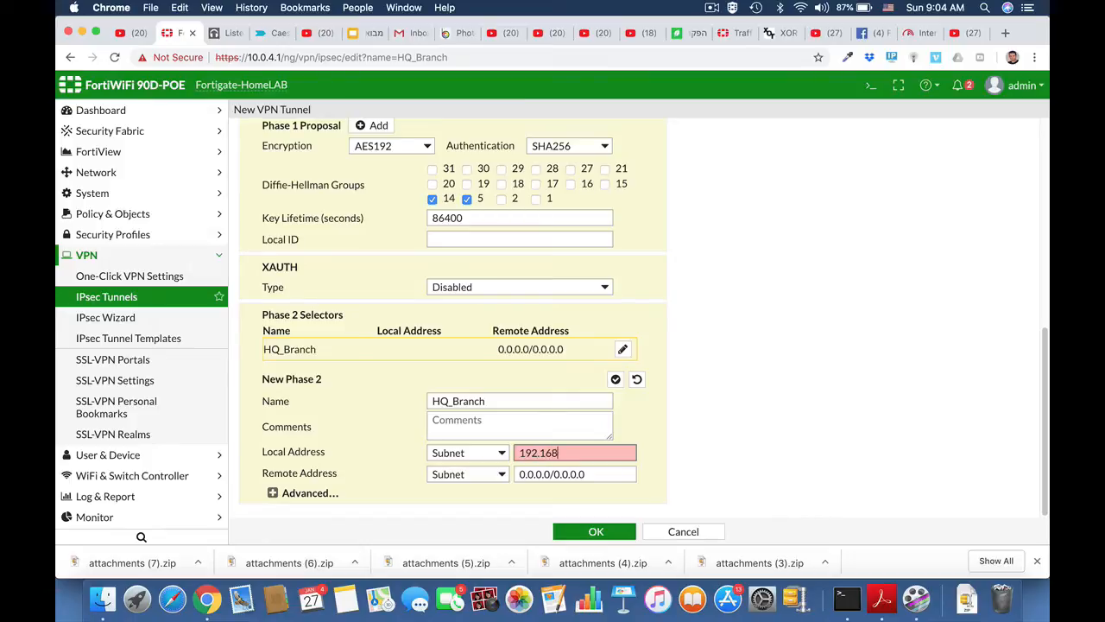
pyautogui.write('.1.0/24')
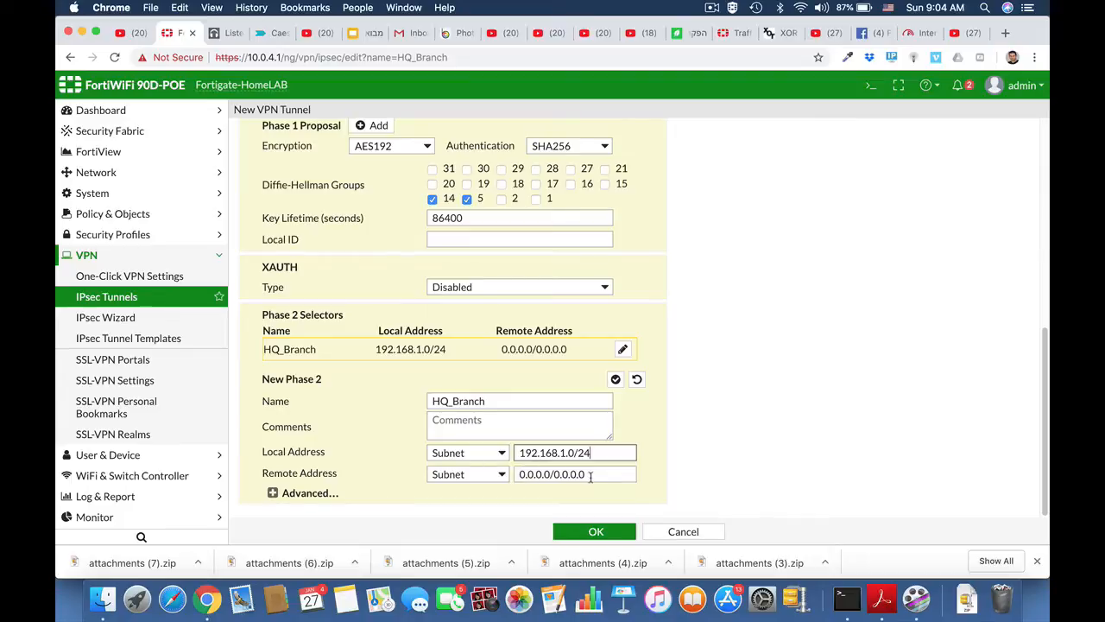
pyautogui.moveTo(592, 474); pyautogui.dragTo(507, 476)
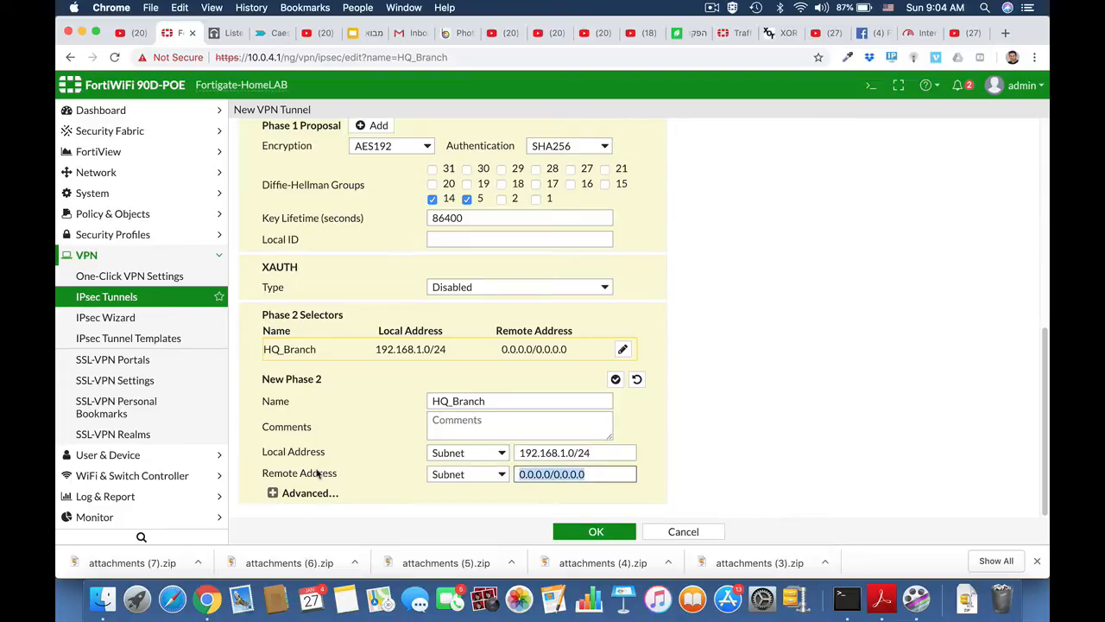
pyautogui.write('10.10.10.')
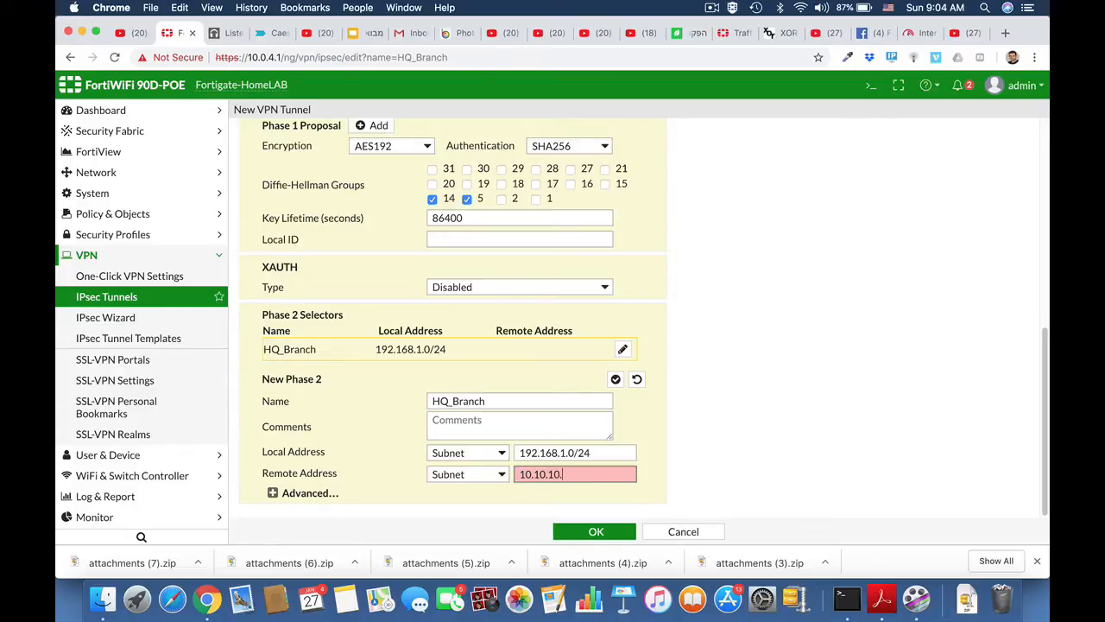
pyautogui.write('0/24')
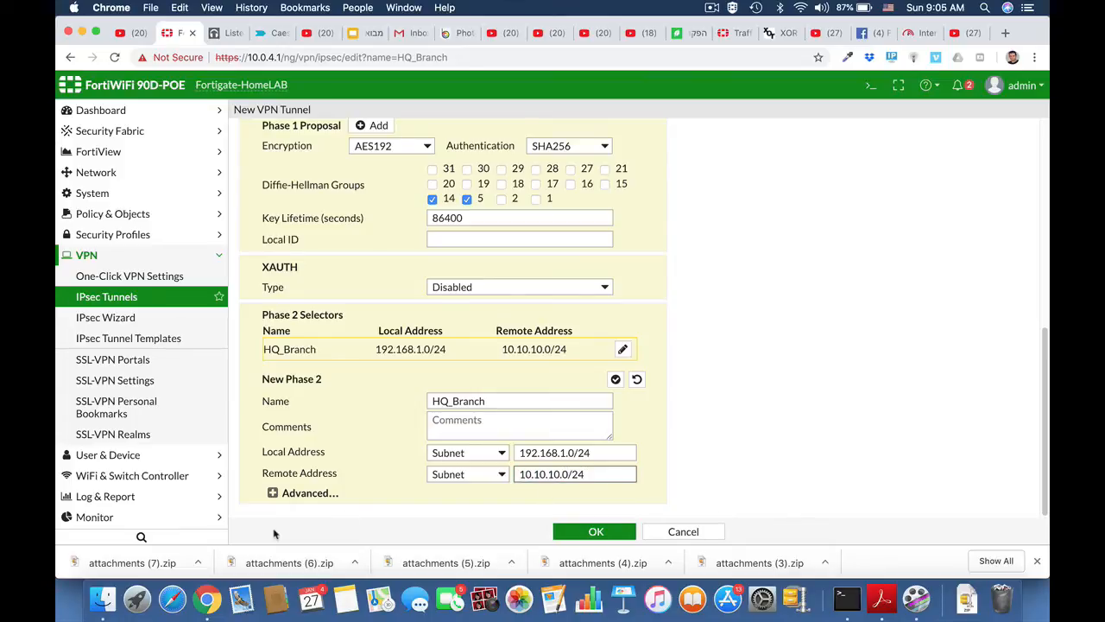
pyautogui.click(272, 492)
# Remove the extra Phase 2 proposal rows and set the remaining one to AES192 with SHA256.
pyautogui.scroll(-5, 665, 478)
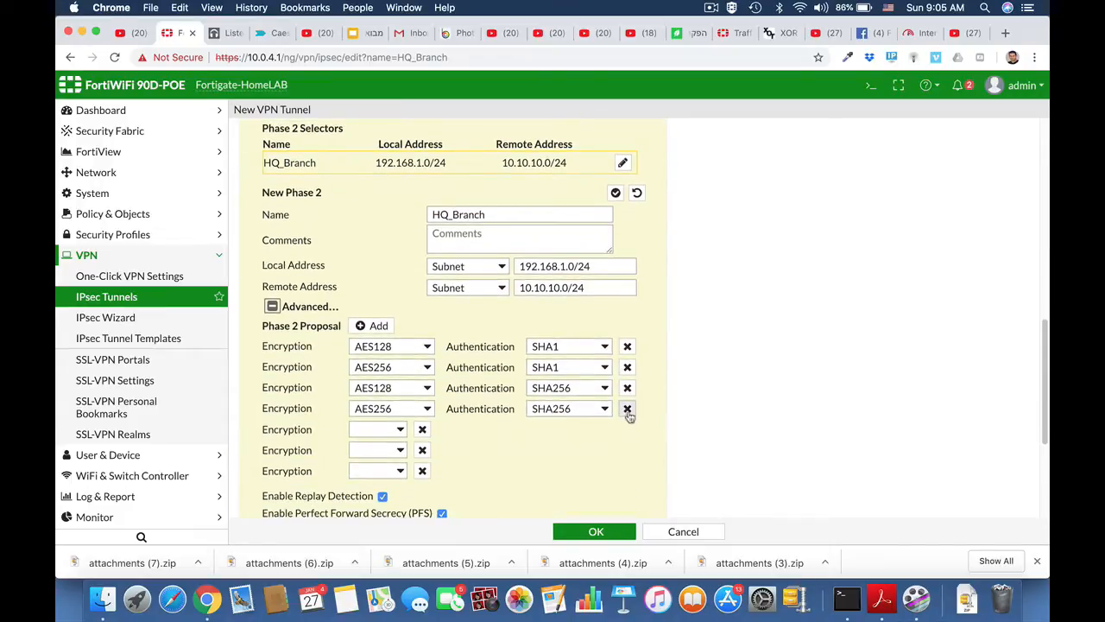
pyautogui.click(626, 408)
pyautogui.click(627, 387)
pyautogui.click(628, 367)
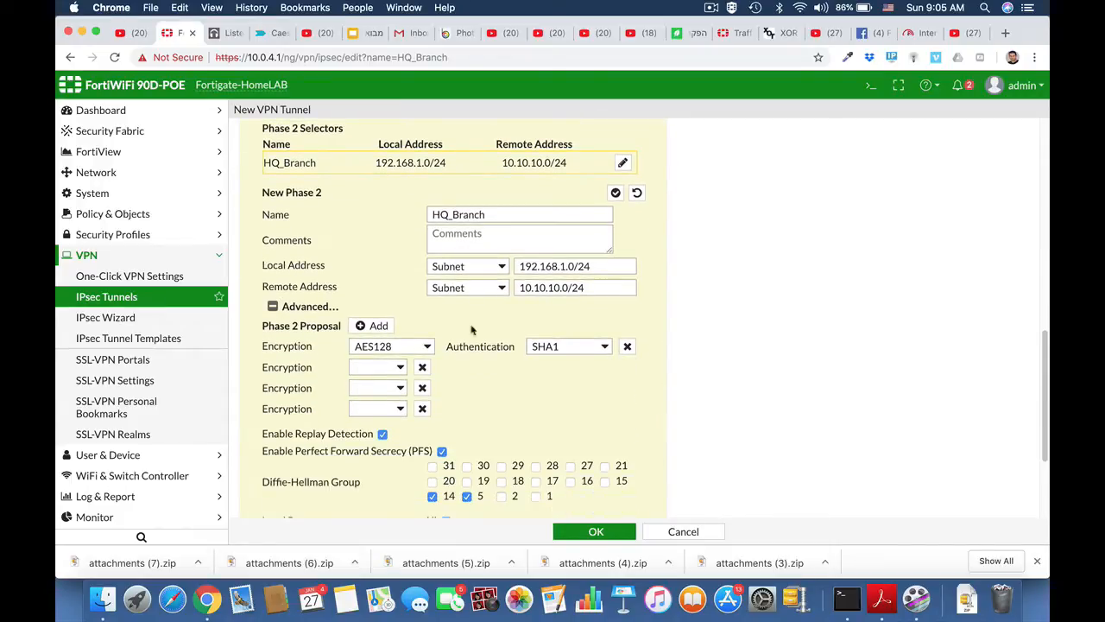
pyautogui.click(427, 346)
pyautogui.click(420, 360)
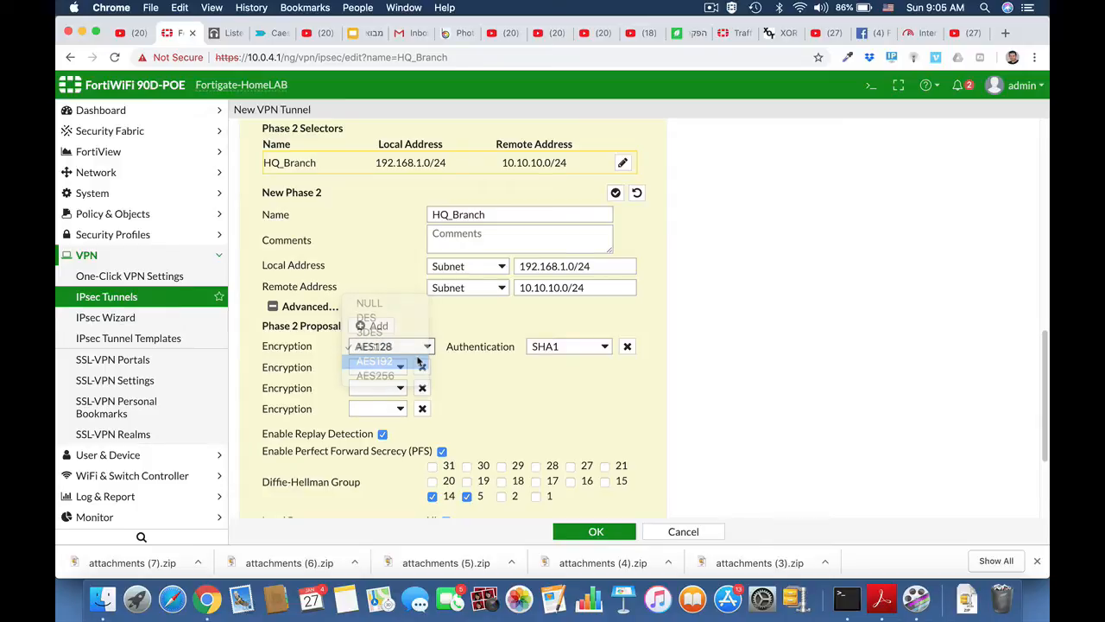
pyautogui.click(604, 346)
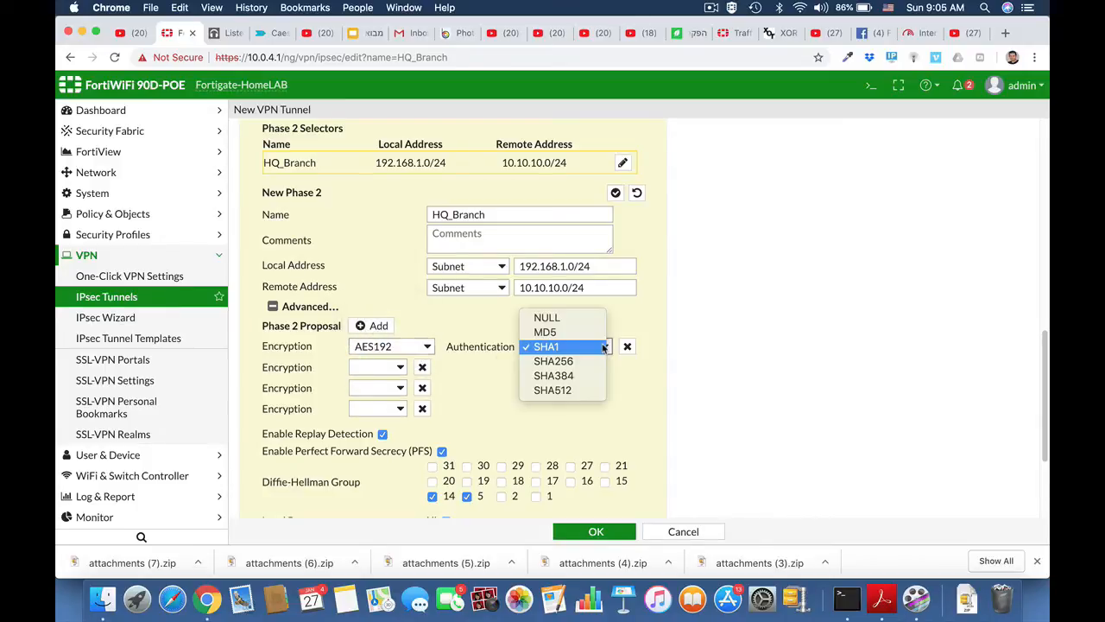
pyautogui.click(588, 361)
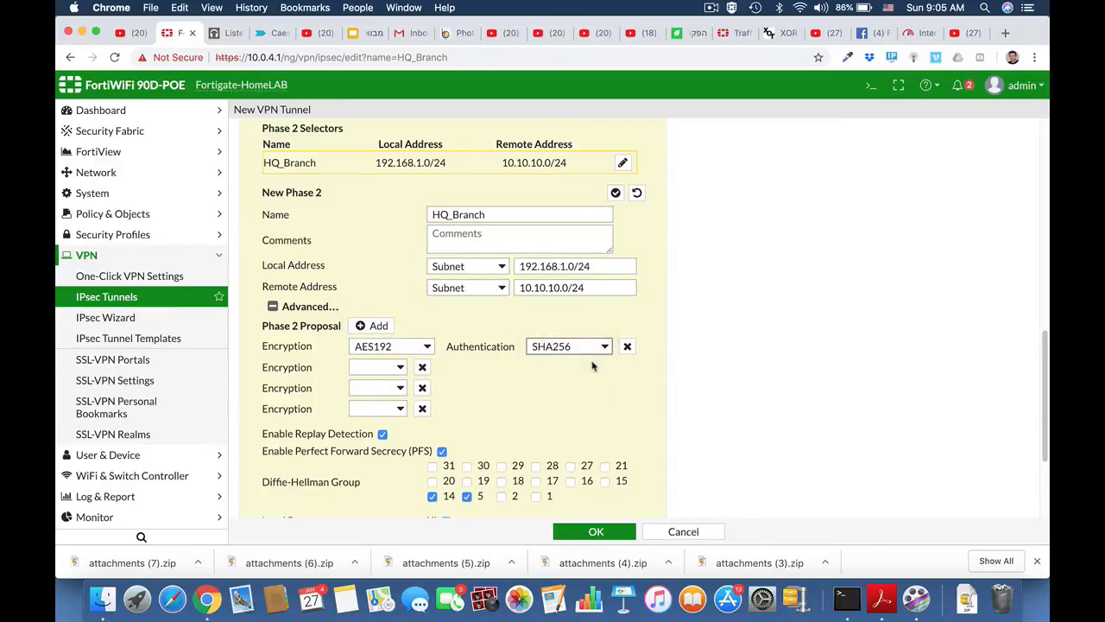
pyautogui.click(422, 367)
pyautogui.click(422, 368)
pyautogui.click(423, 368)
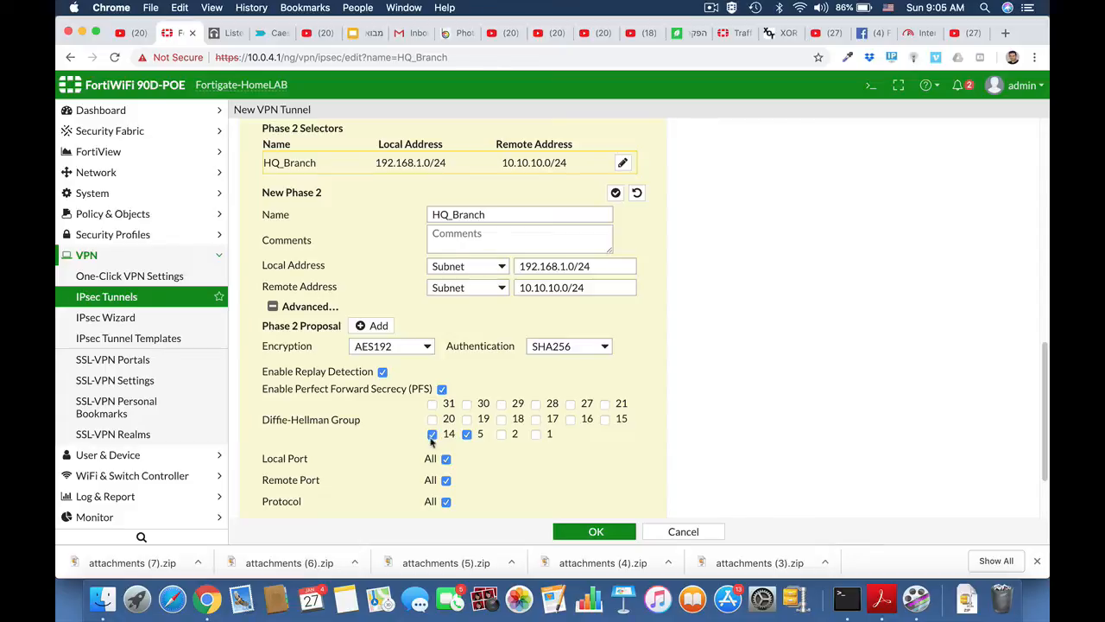
pyautogui.scroll(-3, 533, 451)
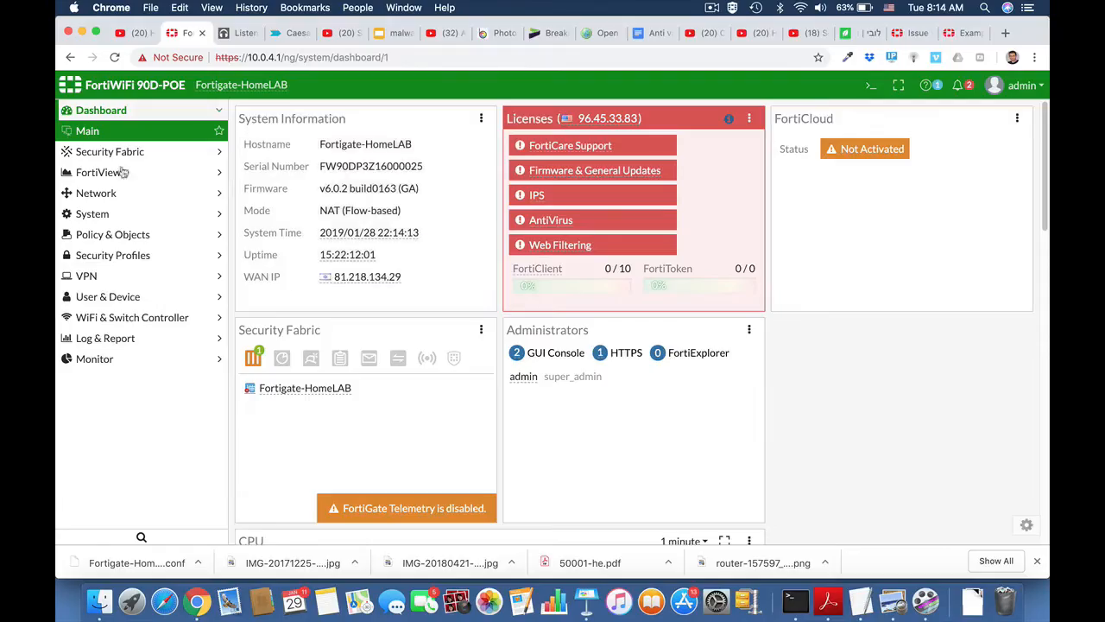
# Create an address named Marketing of type IP Range 10.0.4.15-10.0.4.19.
pyautogui.click(90, 236)
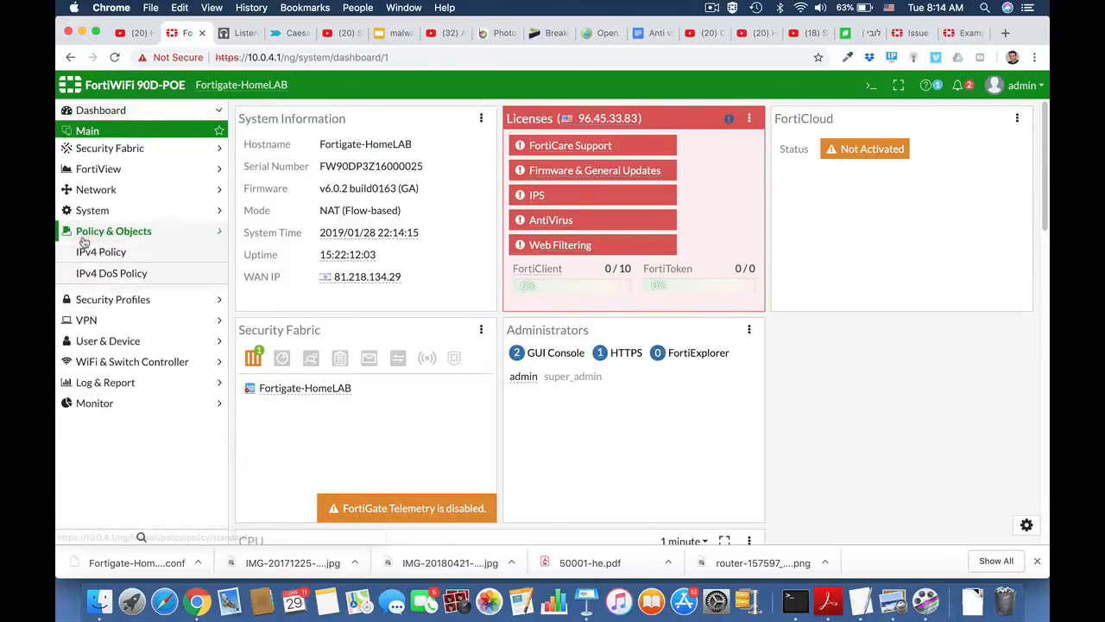
pyautogui.click(90, 283)
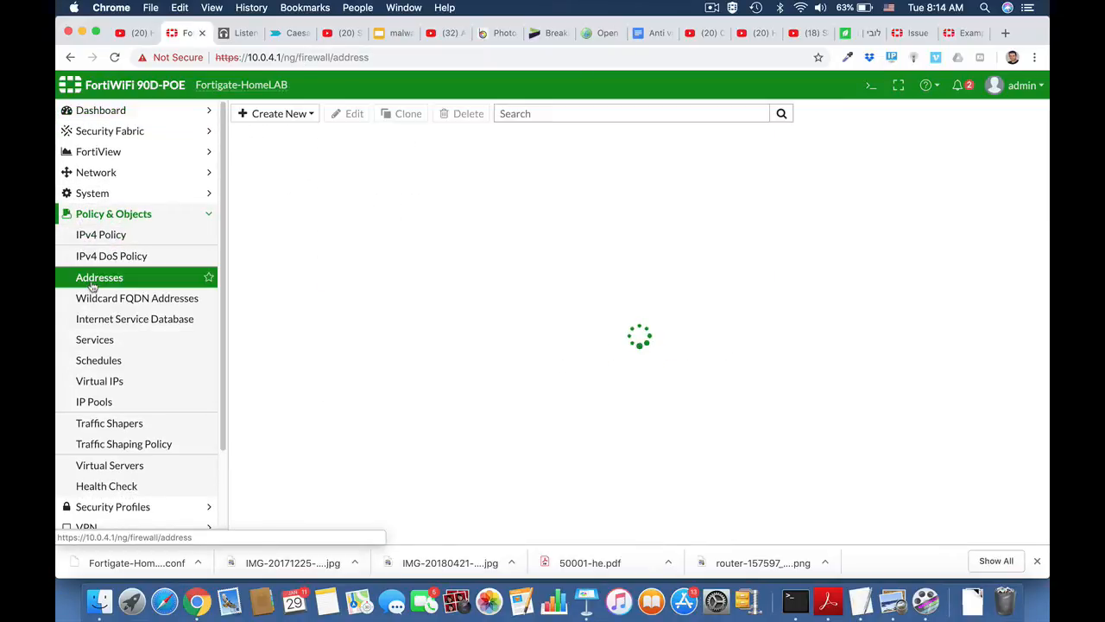
pyautogui.click(296, 119)
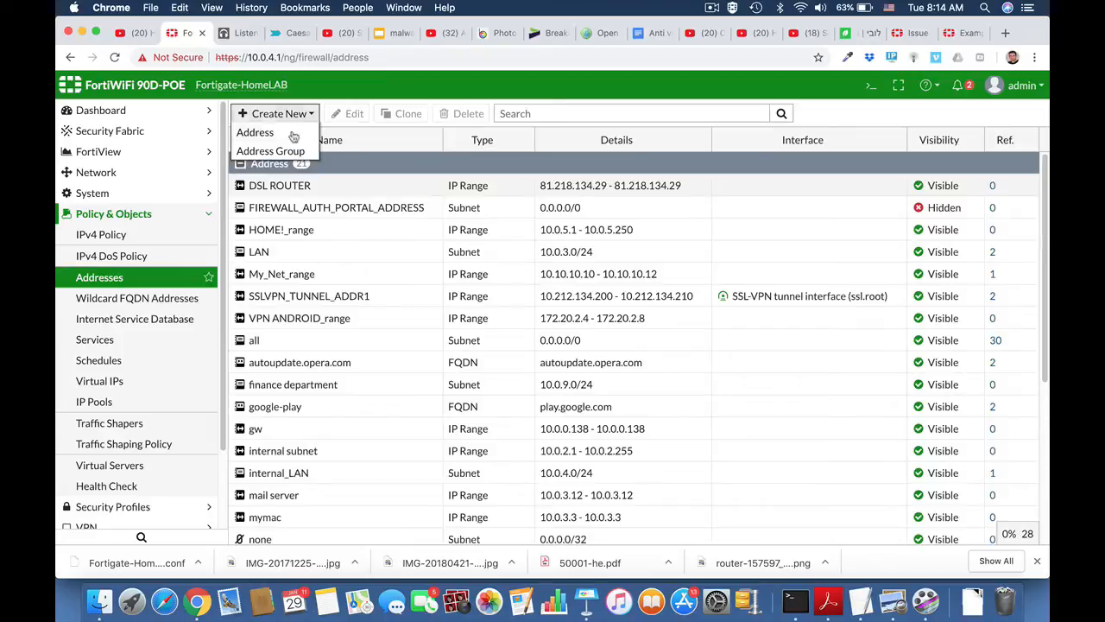
pyautogui.click(291, 132)
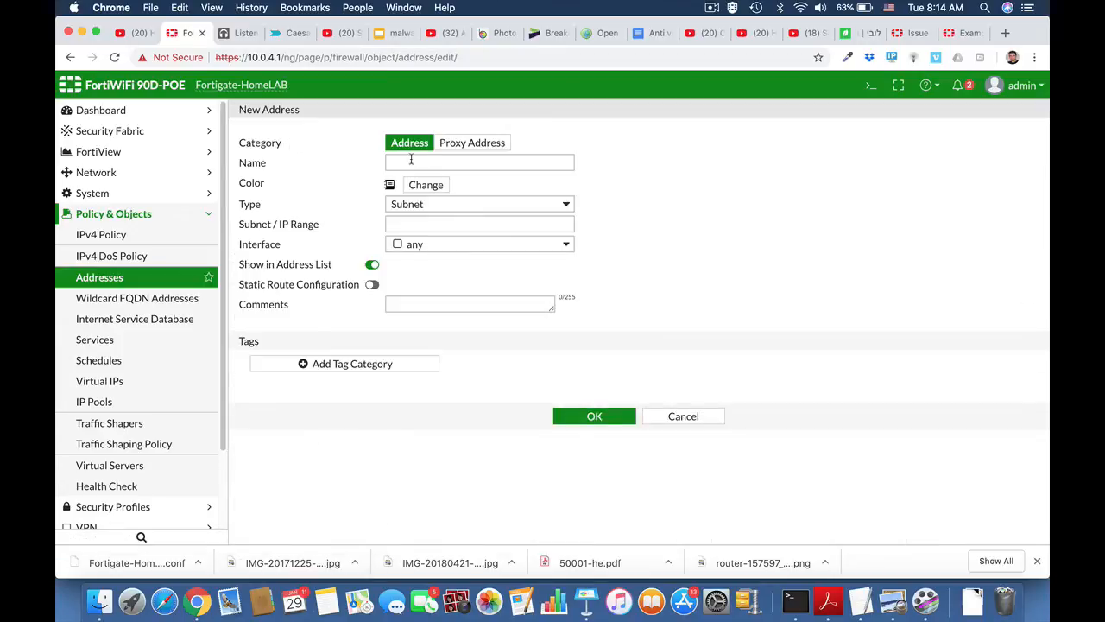
pyautogui.click(410, 162)
pyautogui.write('Marketing')
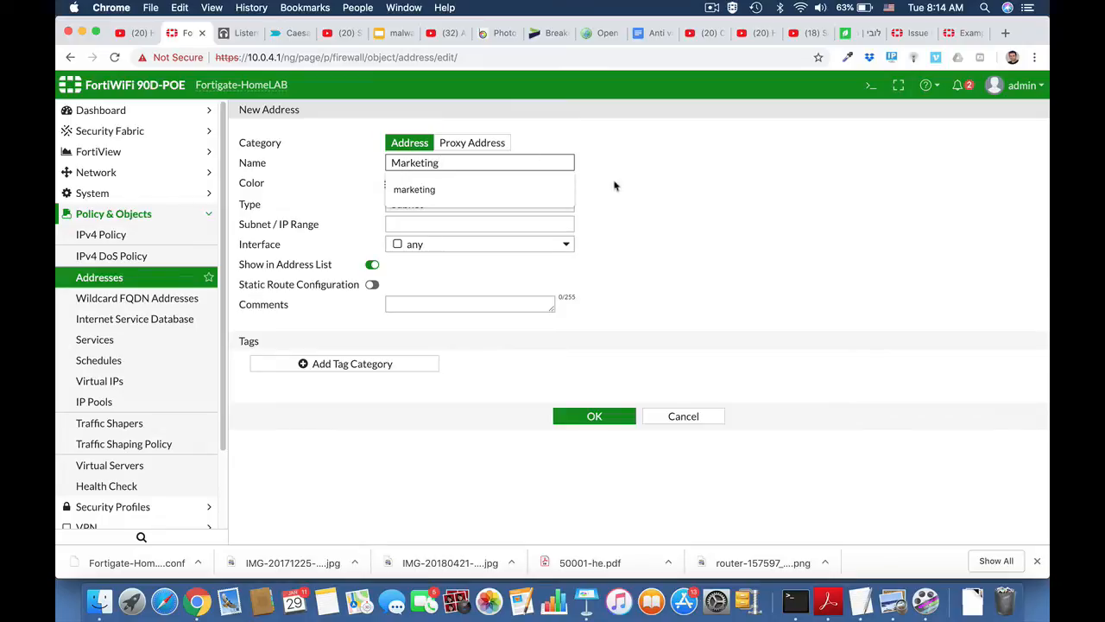
pyautogui.click(642, 200)
pyautogui.click(511, 203)
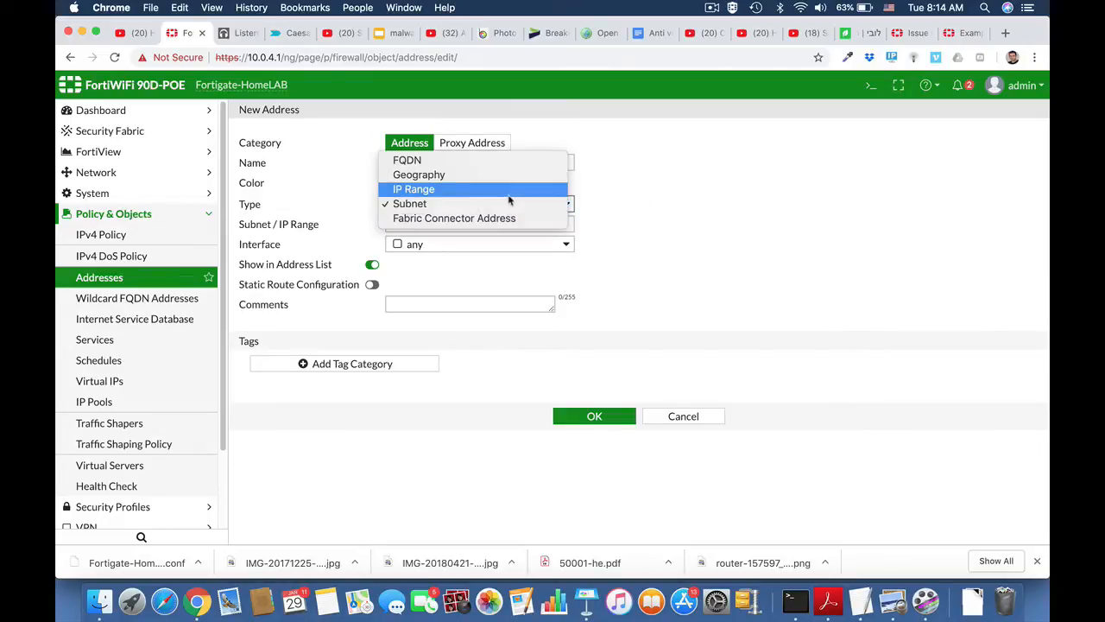
pyautogui.click(509, 192)
pyautogui.click(443, 223)
pyautogui.write('1')
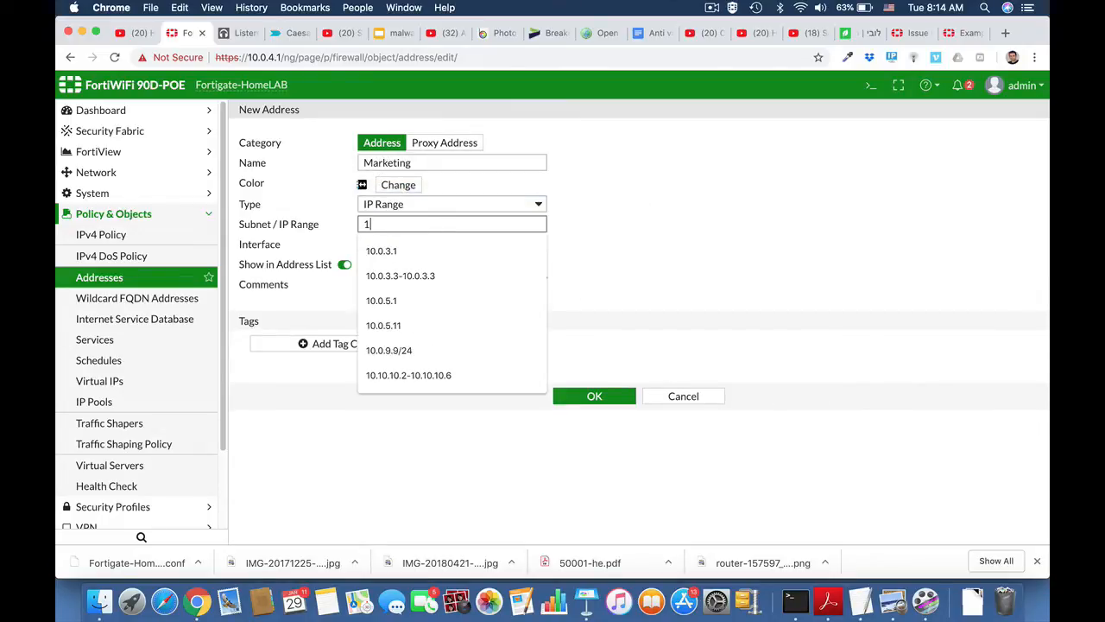
pyautogui.write('0.0.')
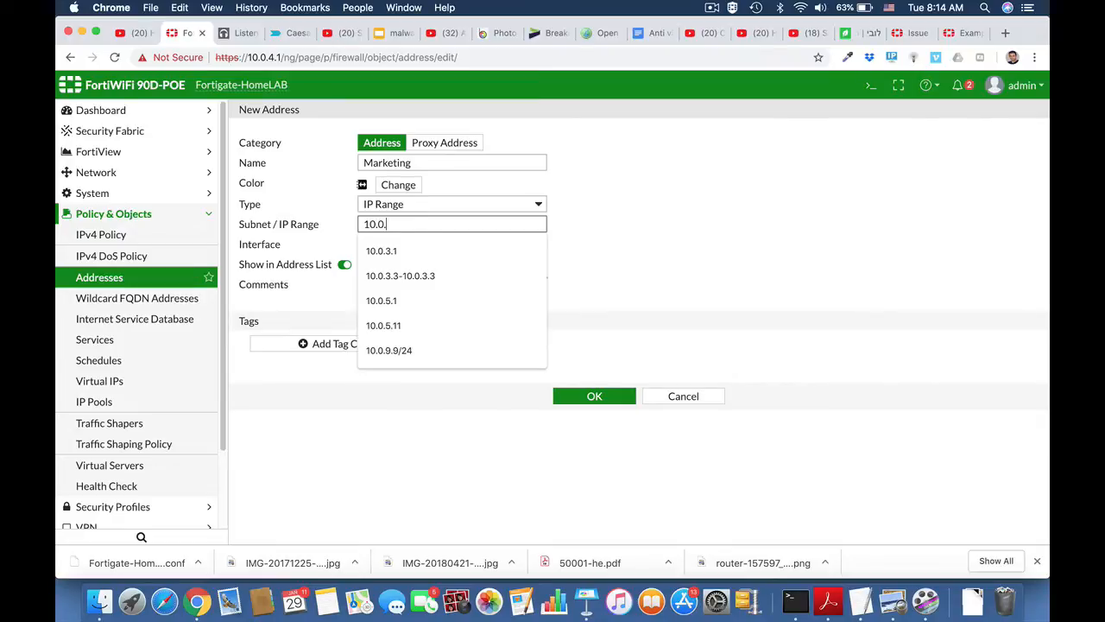
pyautogui.write('4.15-10.0.4.19')
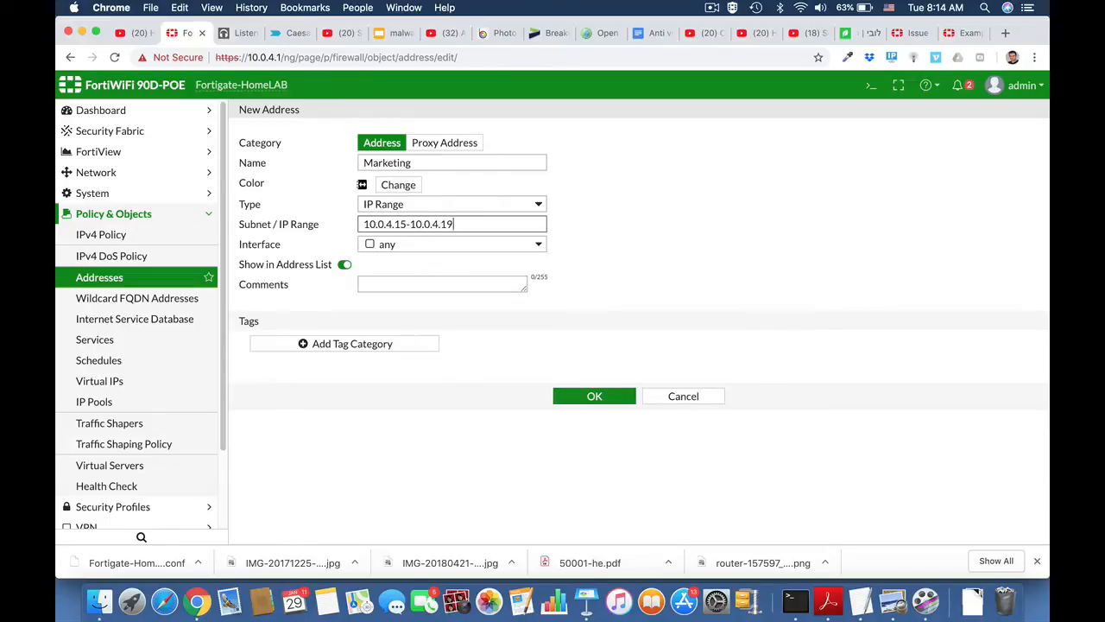
pyautogui.click(610, 264)
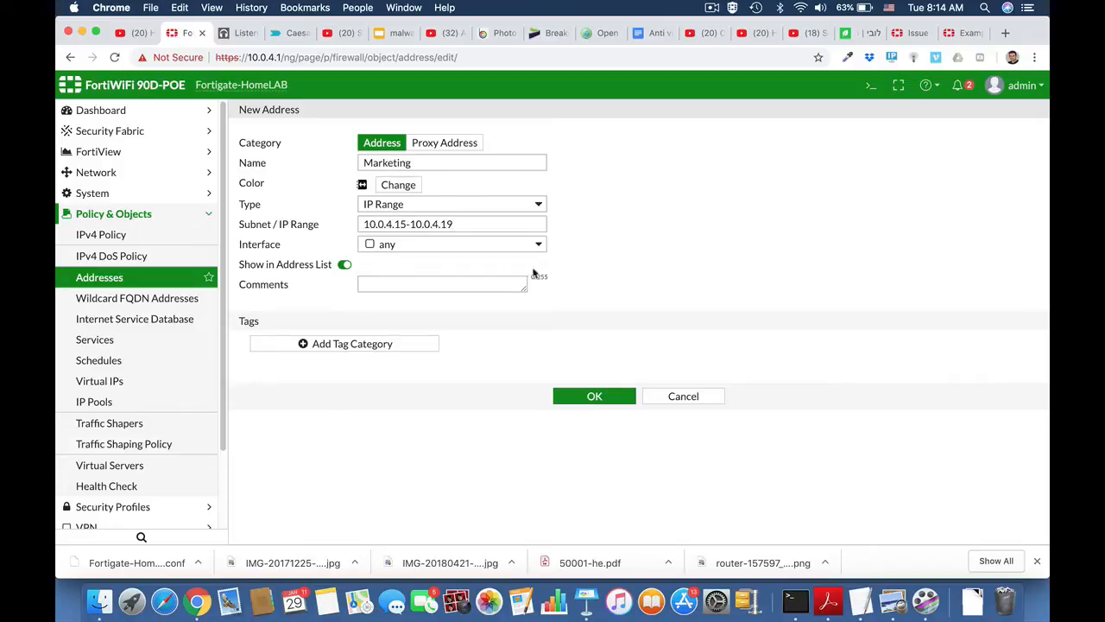
pyautogui.click(598, 399)
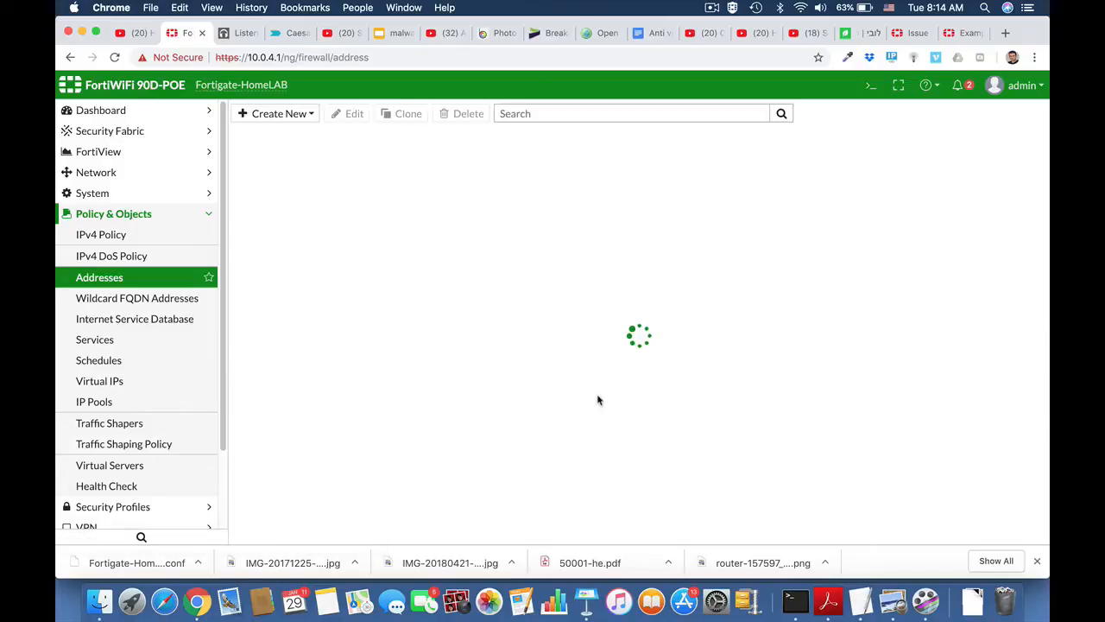
# Go to the IPv4 Policy list under Policy & Objects.
pyautogui.click(141, 215)
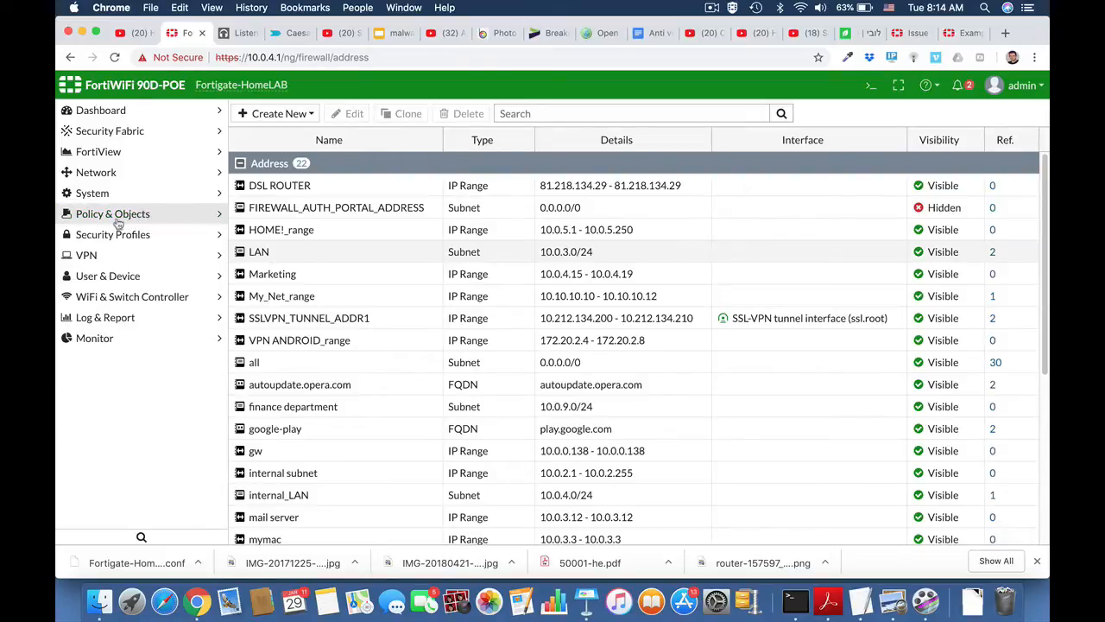
pyautogui.click(117, 219)
pyautogui.click(114, 233)
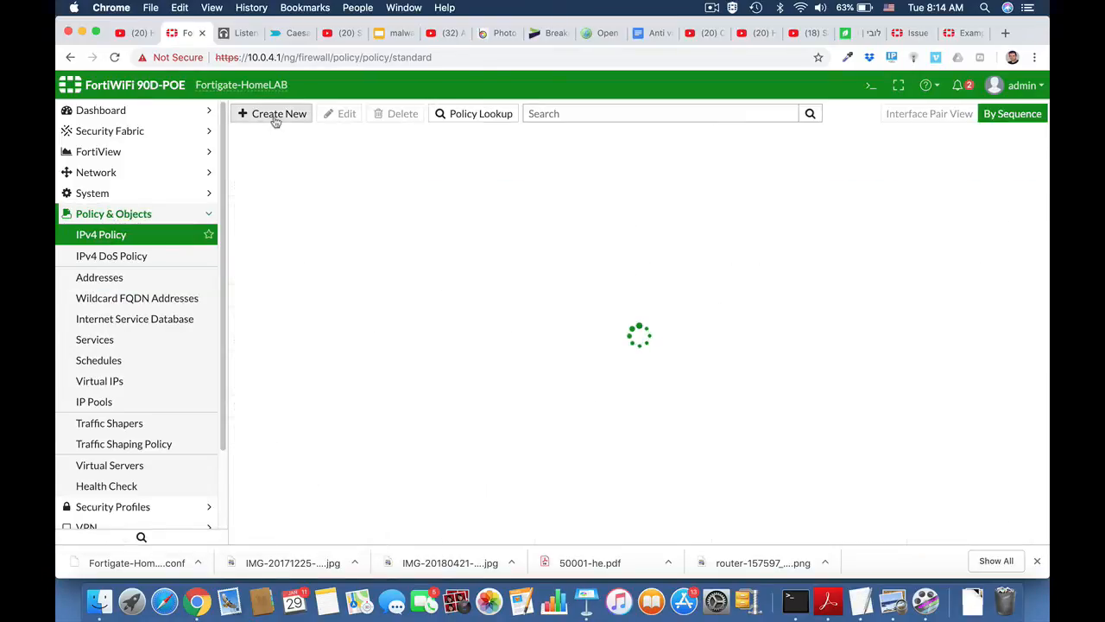
# Start a new policy named Marketing_FTP_Access with incoming LAN and outgoing wan1.
pyautogui.click(273, 117)
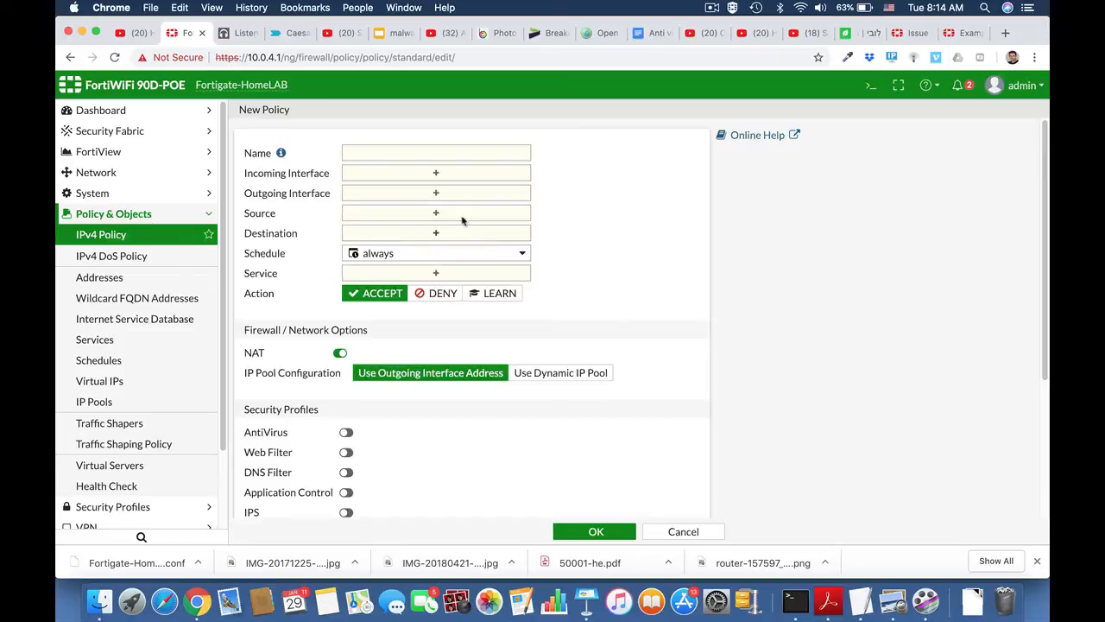
pyautogui.click(394, 151)
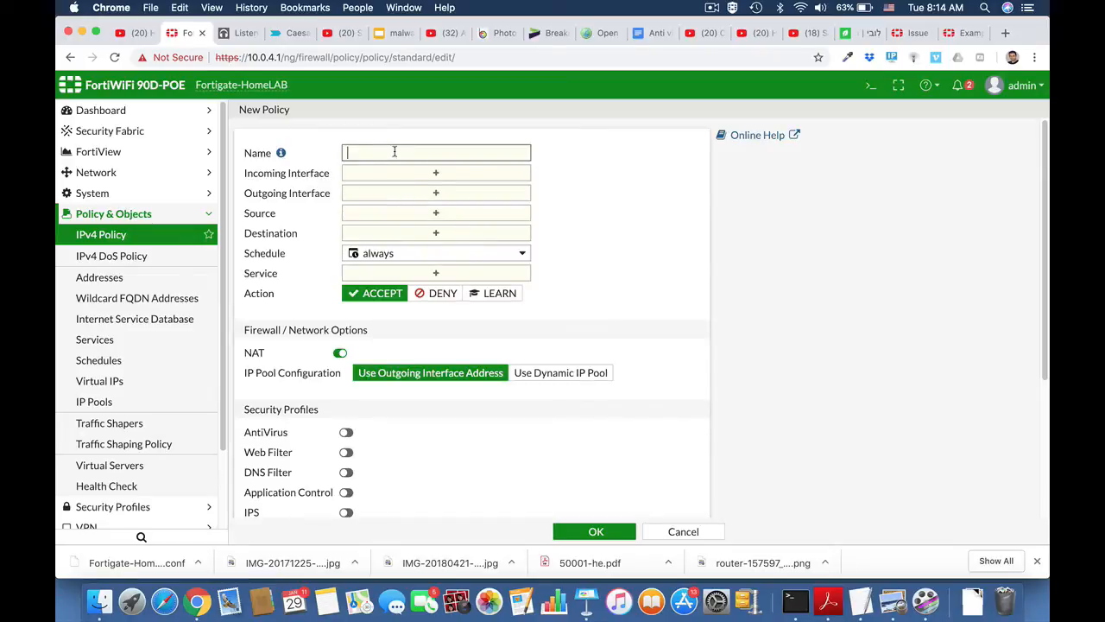
pyautogui.write('Marketing_FTP_Access')
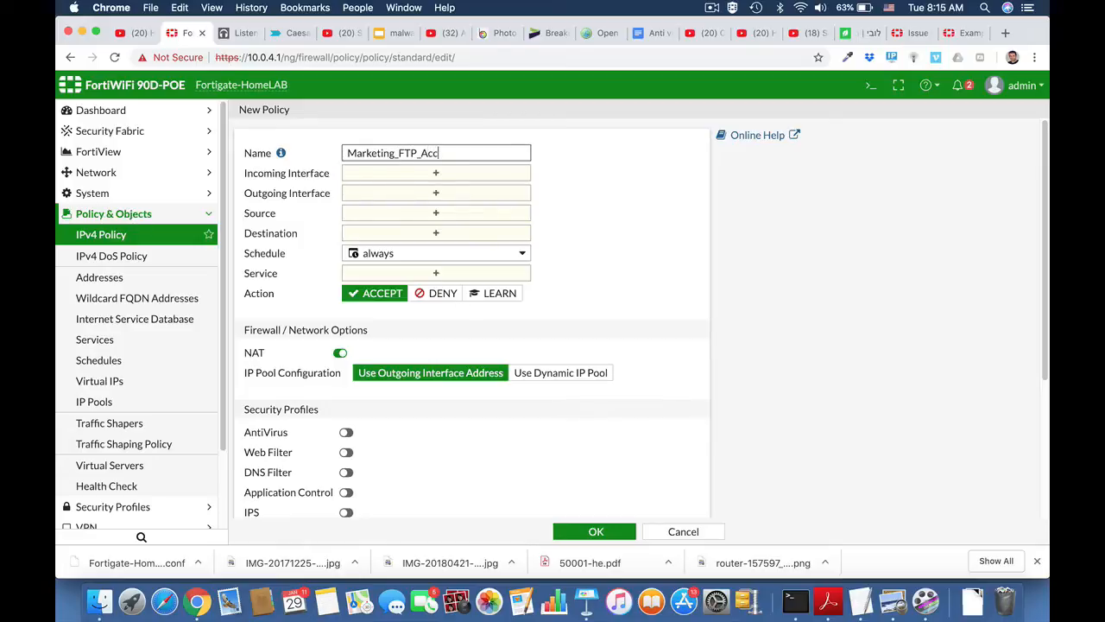
pyautogui.click(494, 175)
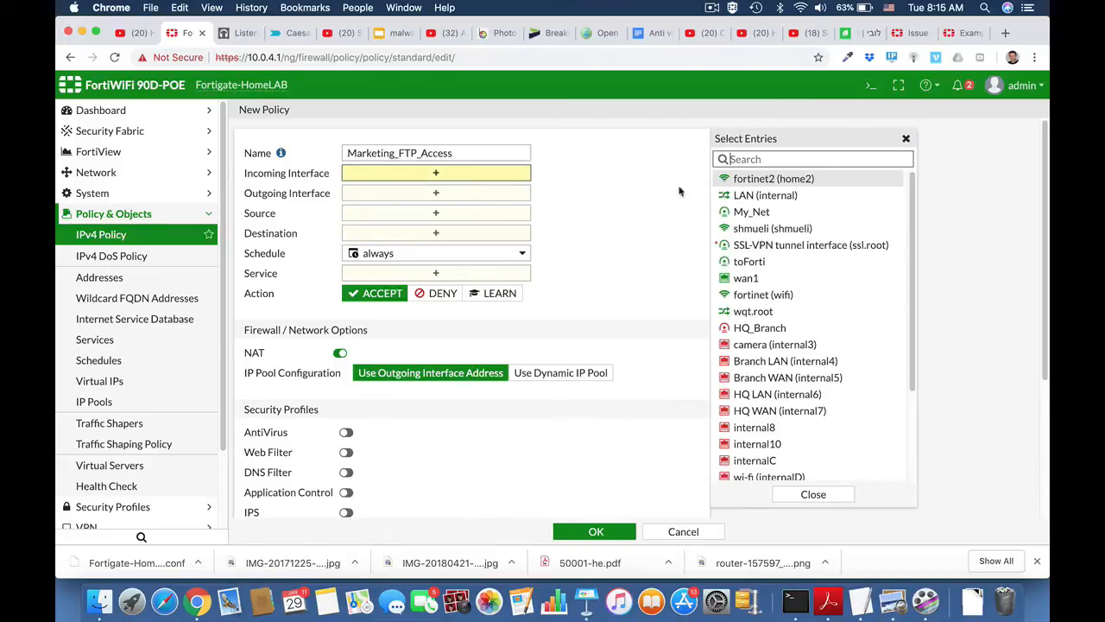
pyautogui.click(740, 196)
pyautogui.click(455, 209)
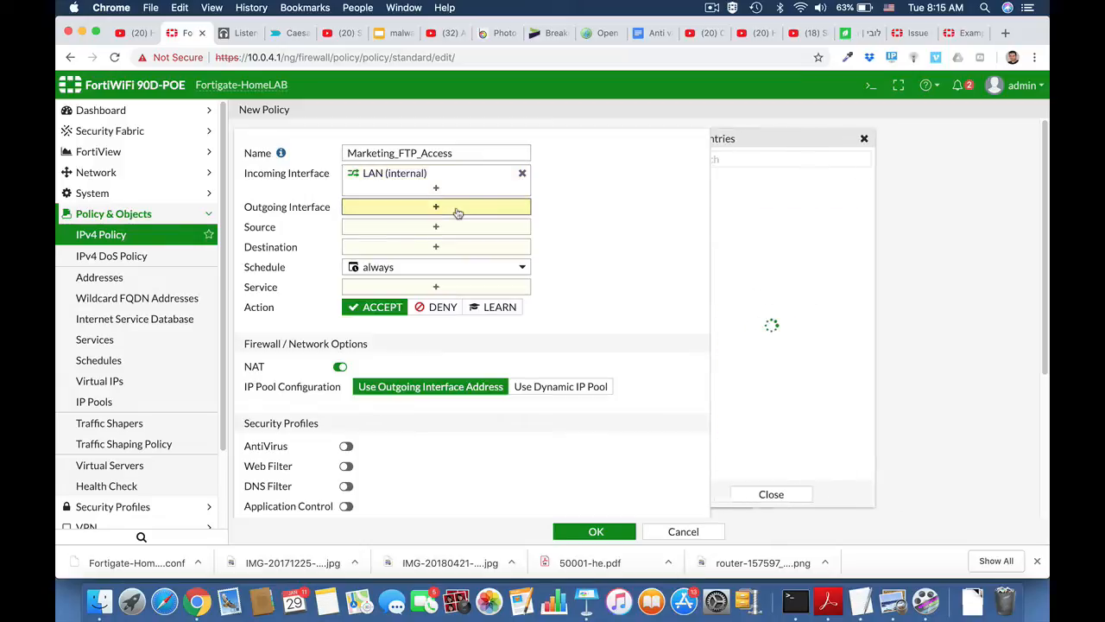
pyautogui.click(775, 281)
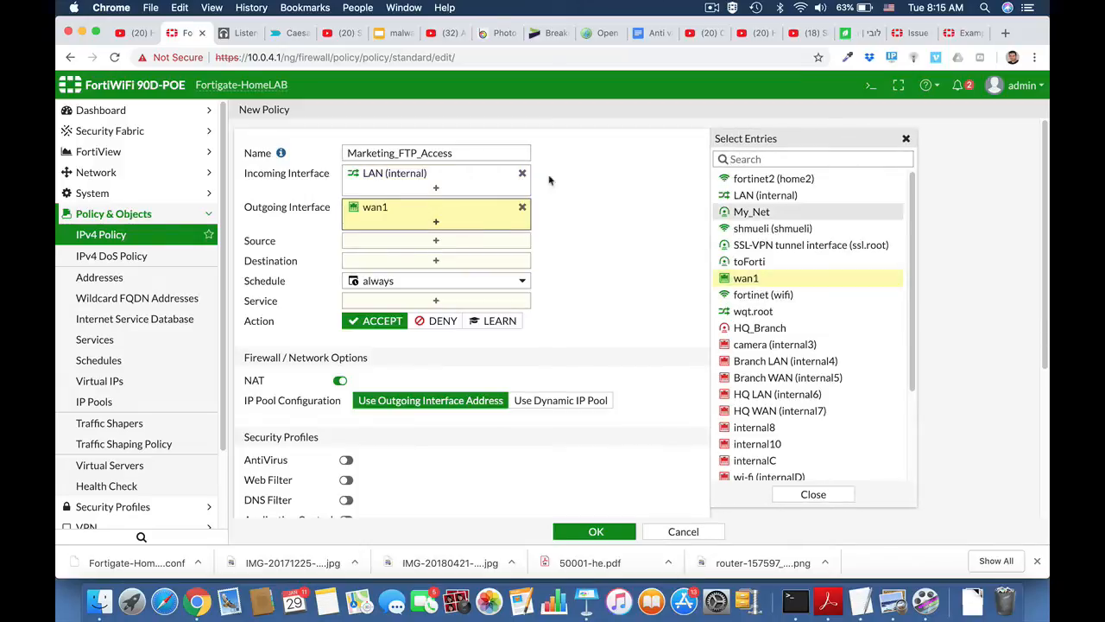
# Set the policy source to Marketing and destination to all.
pyautogui.click(468, 244)
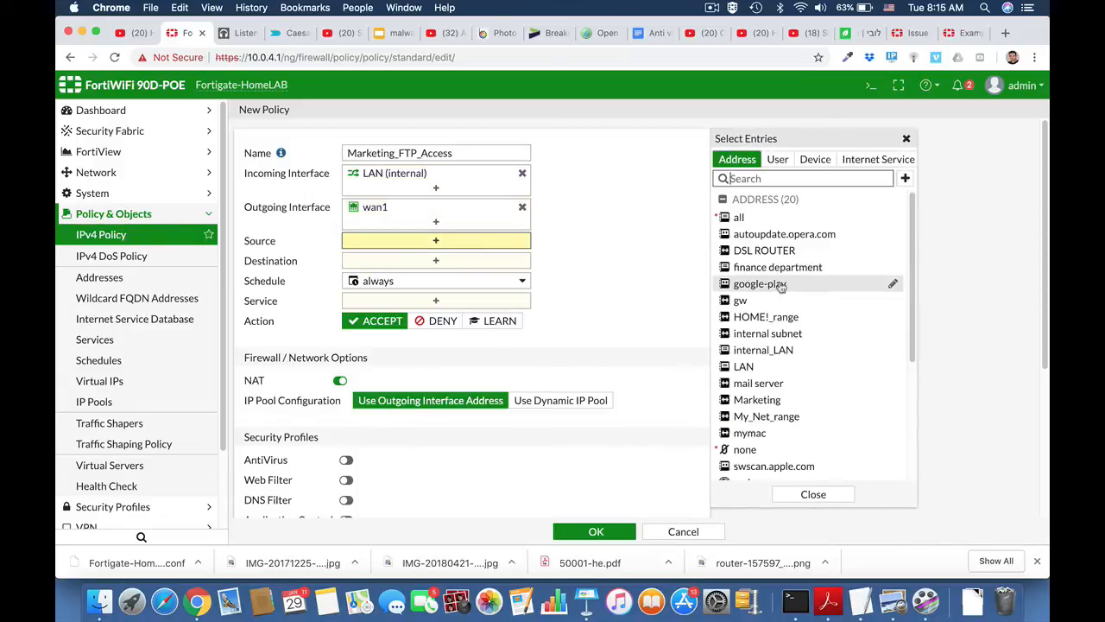
pyautogui.scroll(-2, 774, 376)
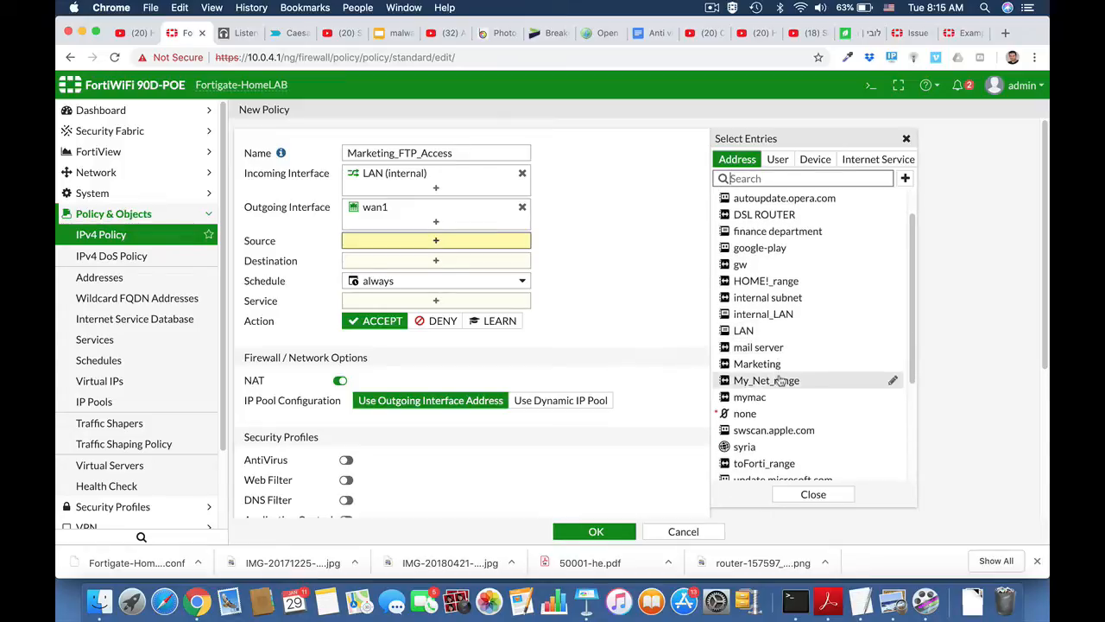
pyautogui.click(768, 366)
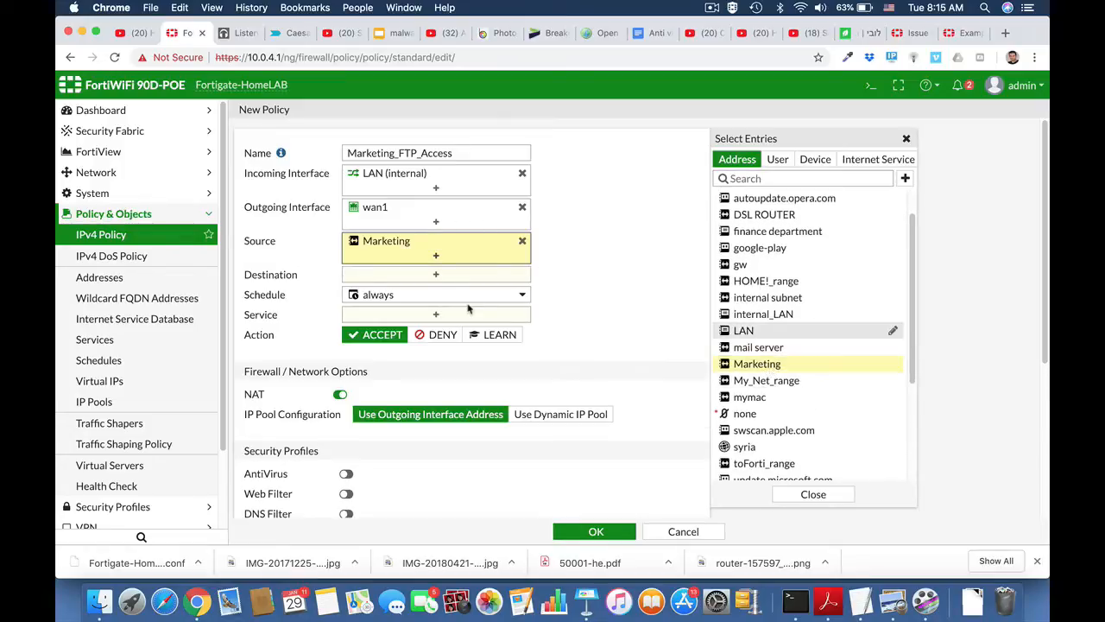
pyautogui.click(457, 276)
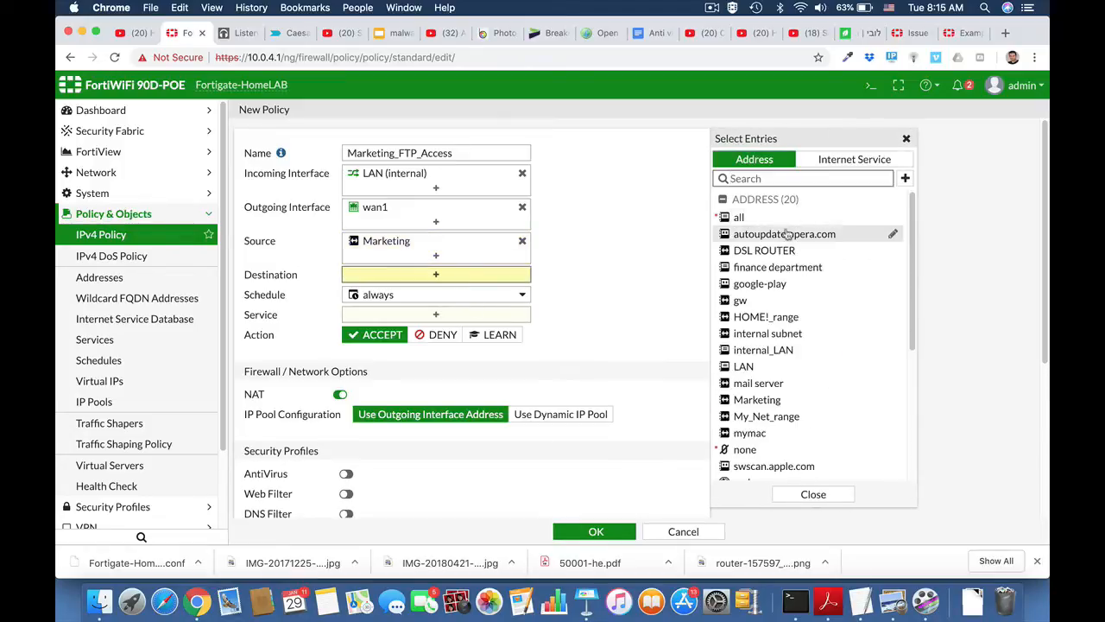
pyautogui.click(744, 218)
# Allow services FTP, FTP_GET and FTP_PUT and save the policy.
pyautogui.click(439, 327)
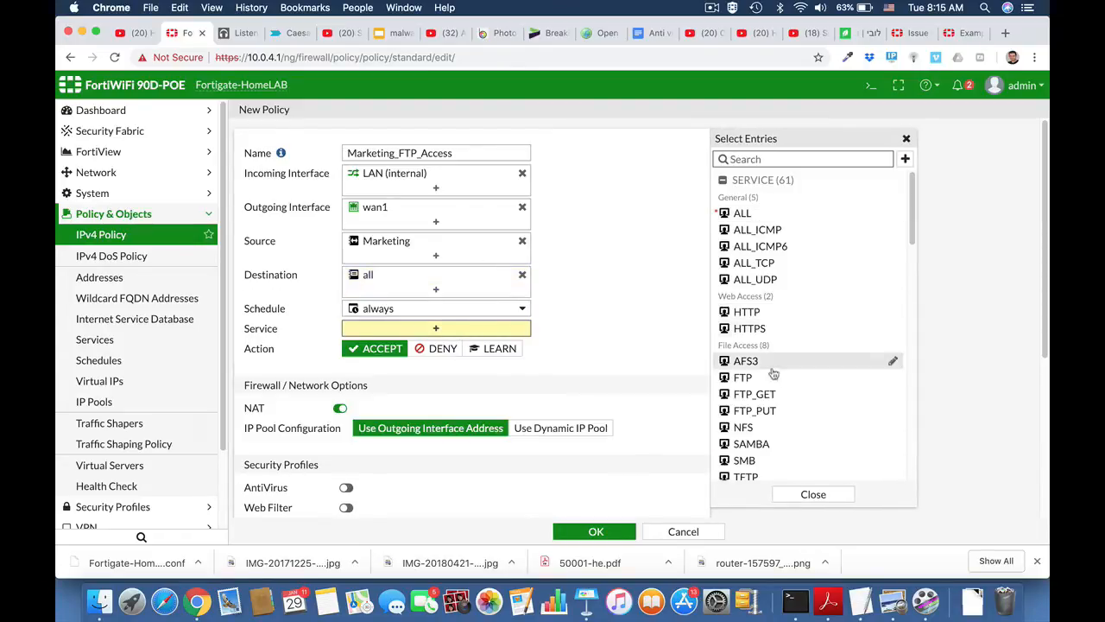
pyautogui.click(768, 378)
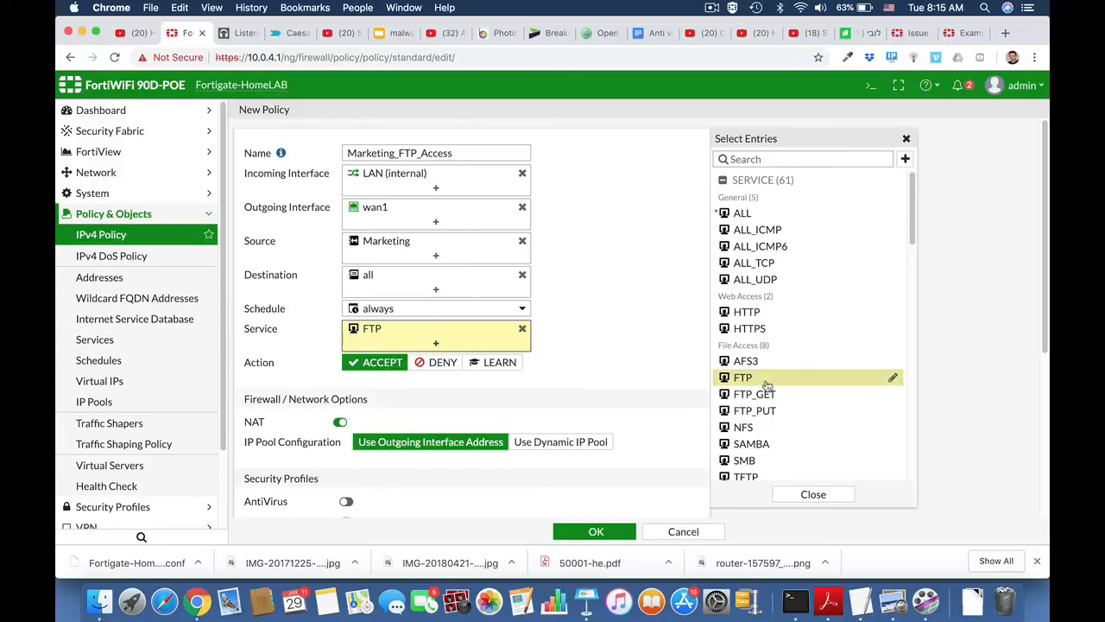
pyautogui.click(766, 393)
pyautogui.click(766, 411)
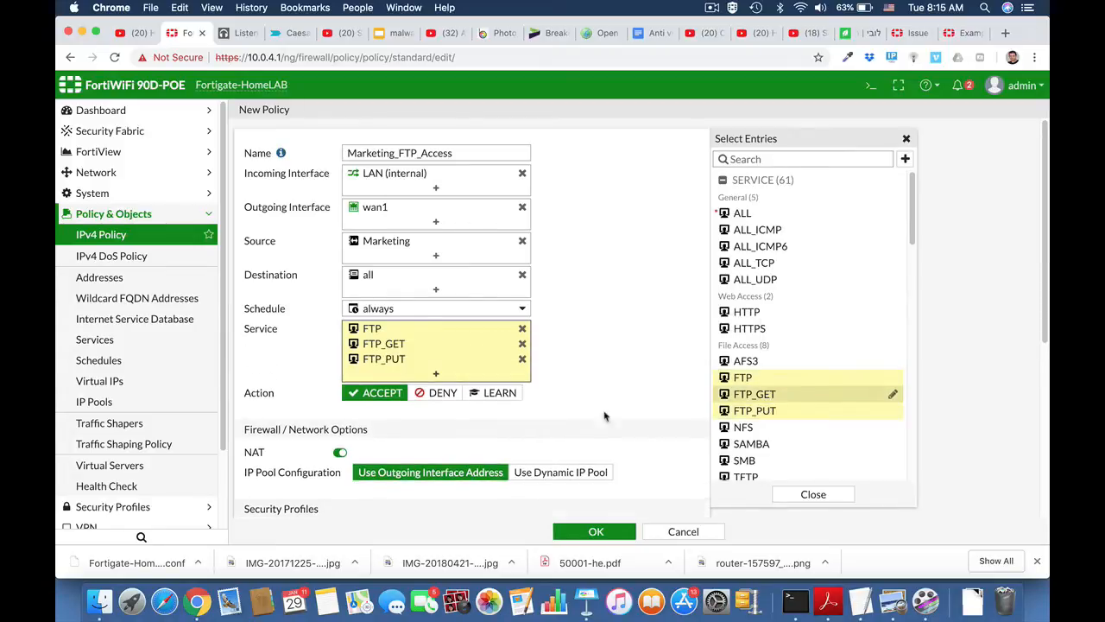
pyautogui.scroll(-3, 643, 395)
pyautogui.scroll(-3, 643, 395)
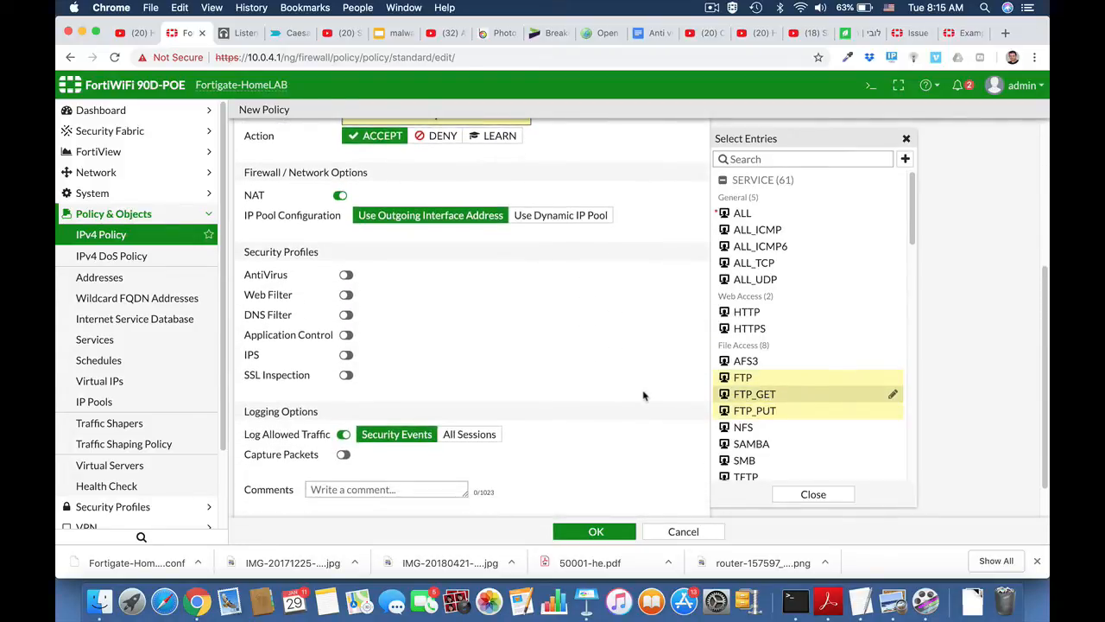
pyautogui.click(597, 532)
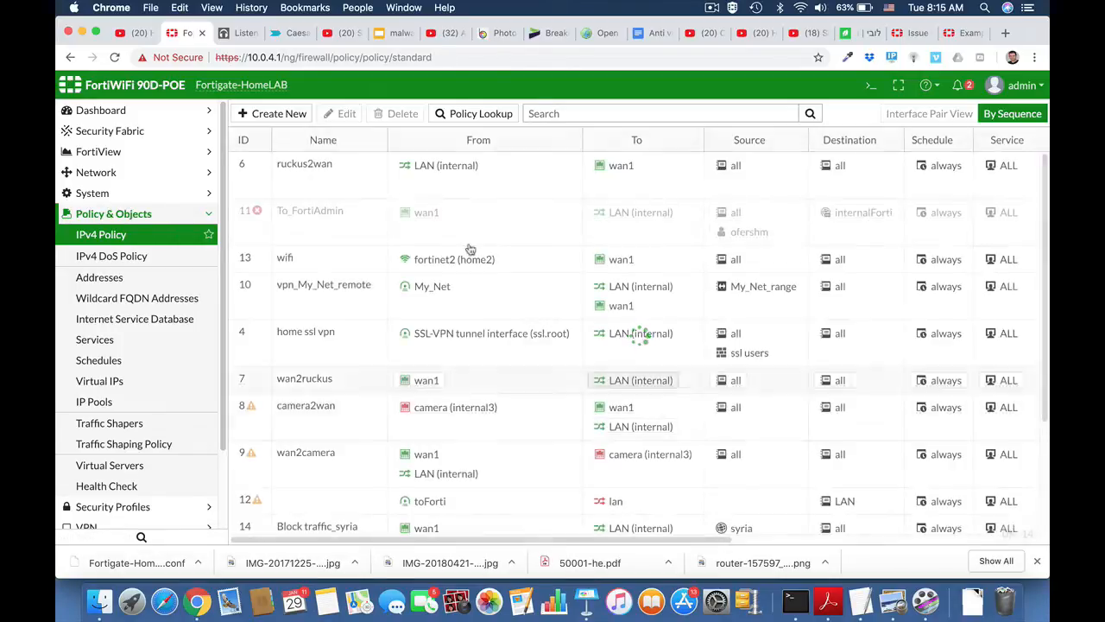
pyautogui.click(151, 214)
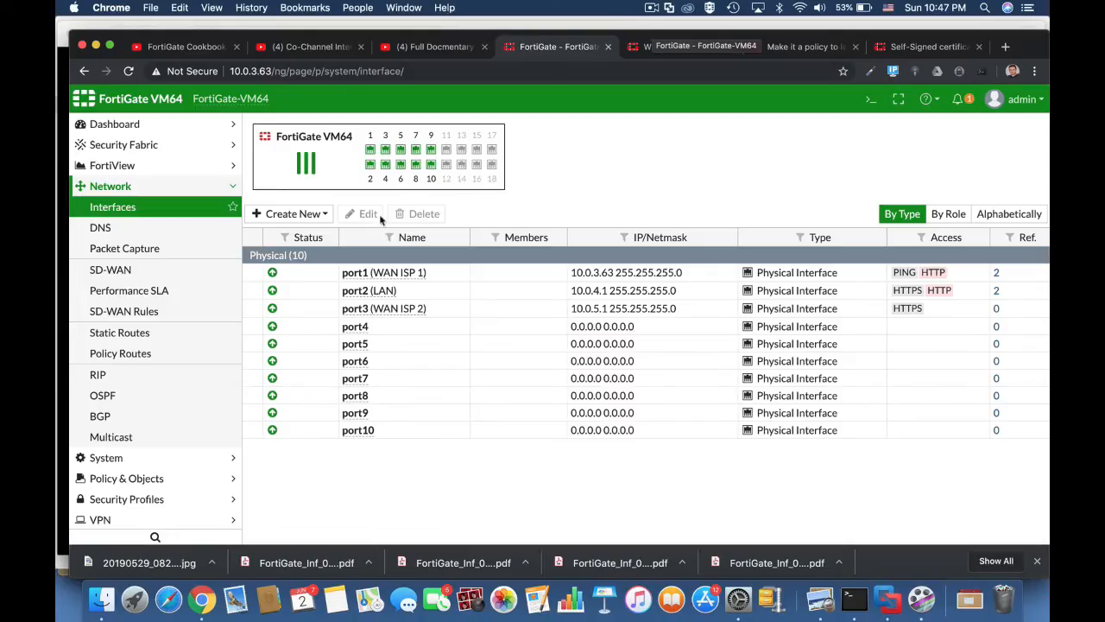
# Check the port2 and port1 interfaces, then open the Full Access IPv4 policy for editing.
pyautogui.click(347, 294)
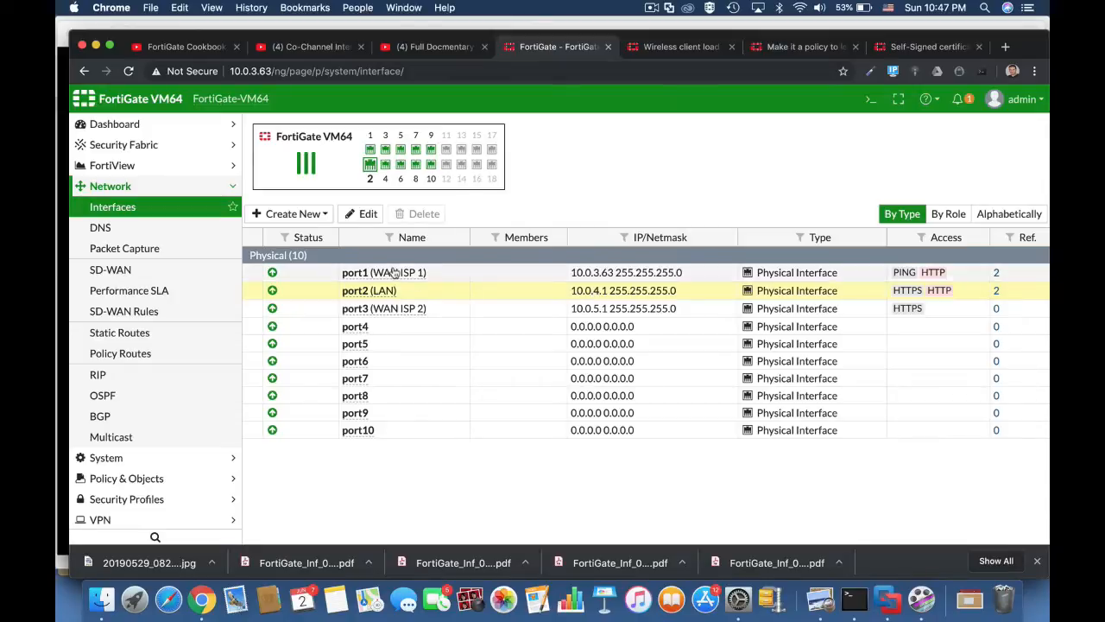
pyautogui.click(629, 273)
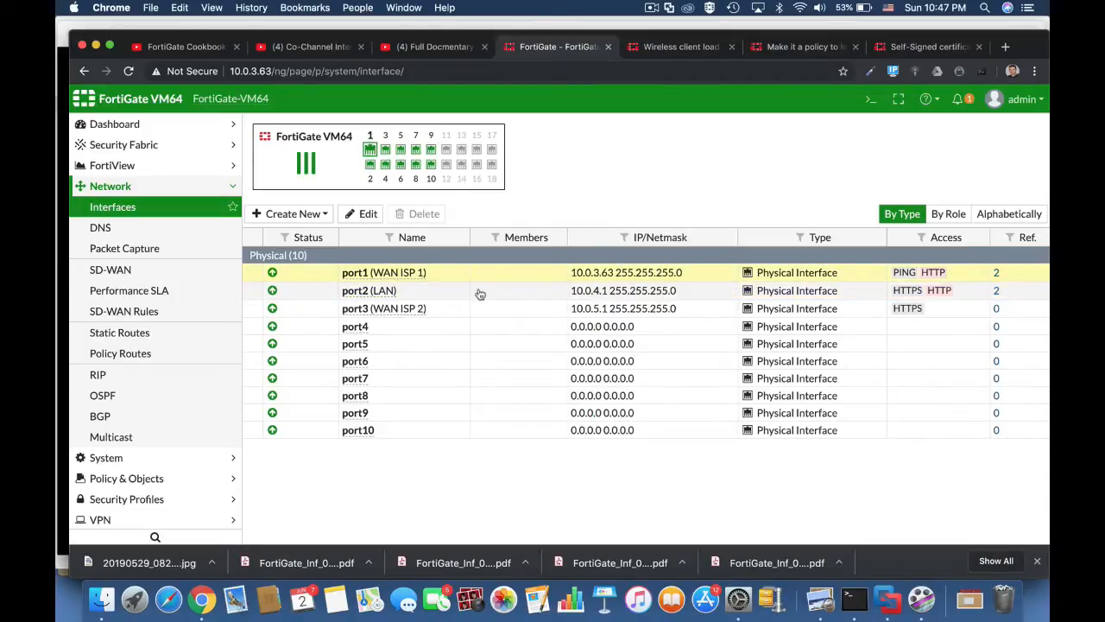
pyautogui.click(157, 478)
pyautogui.click(121, 248)
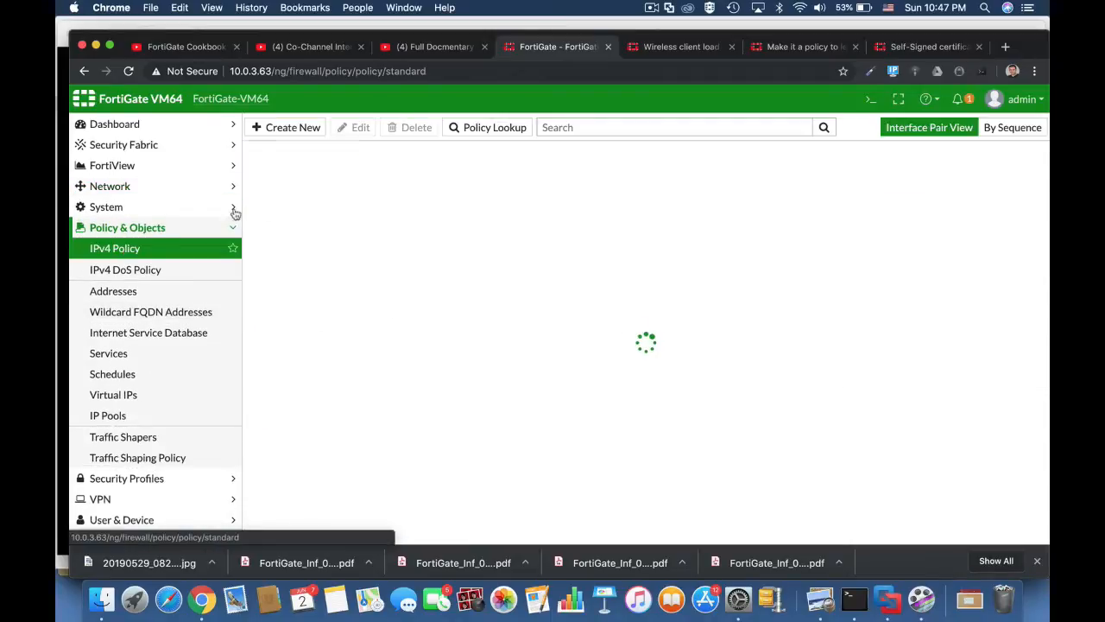
pyautogui.click(325, 204)
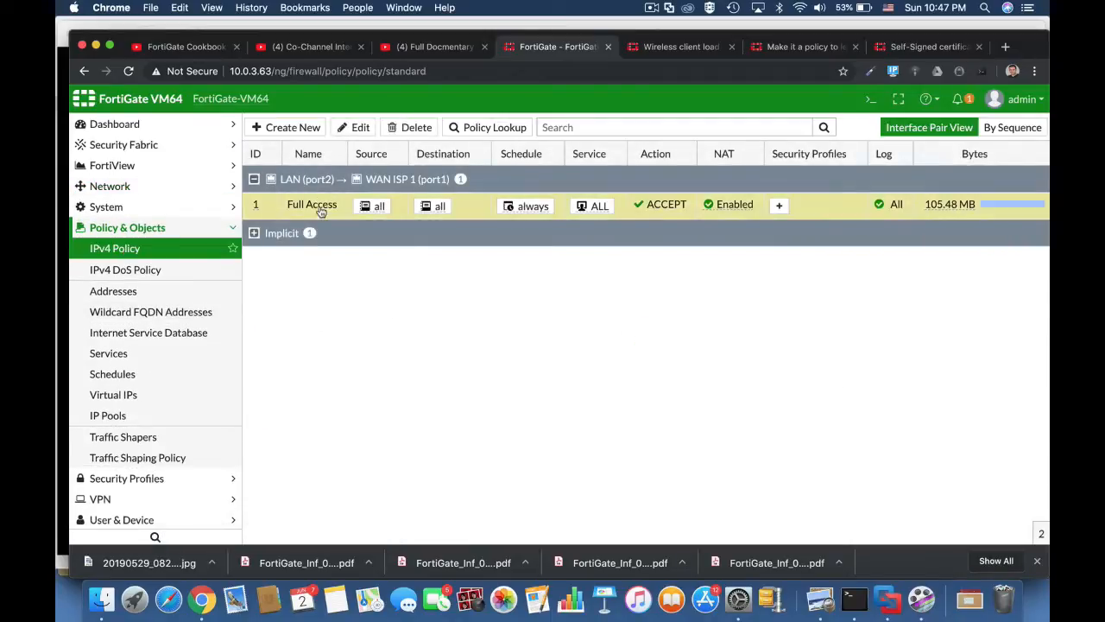
pyautogui.click(358, 127)
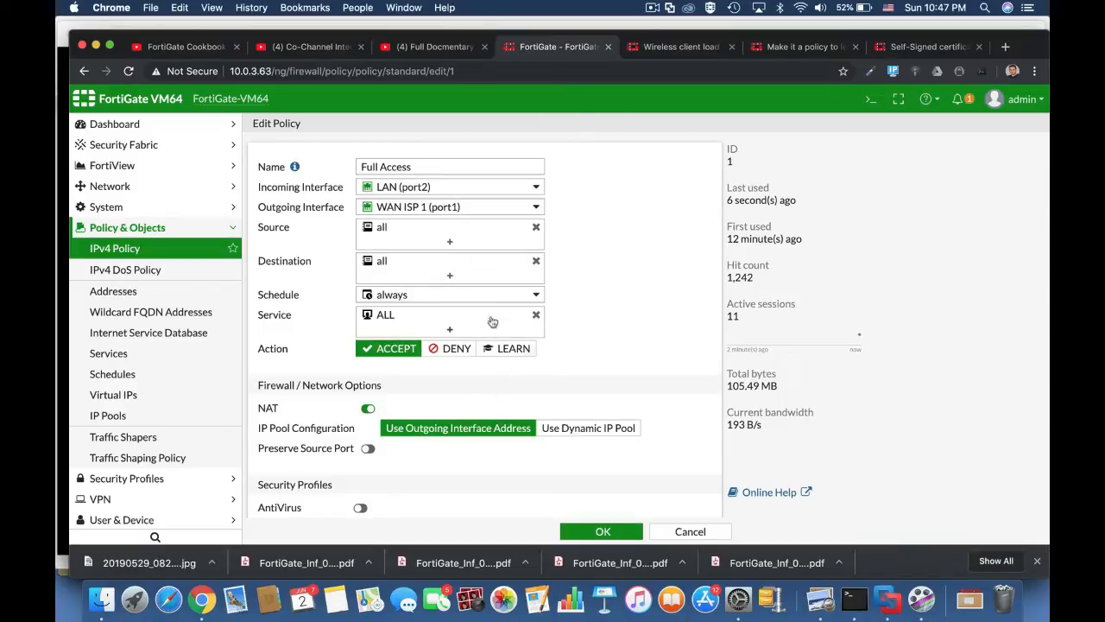
pyautogui.moveTo(423, 192)
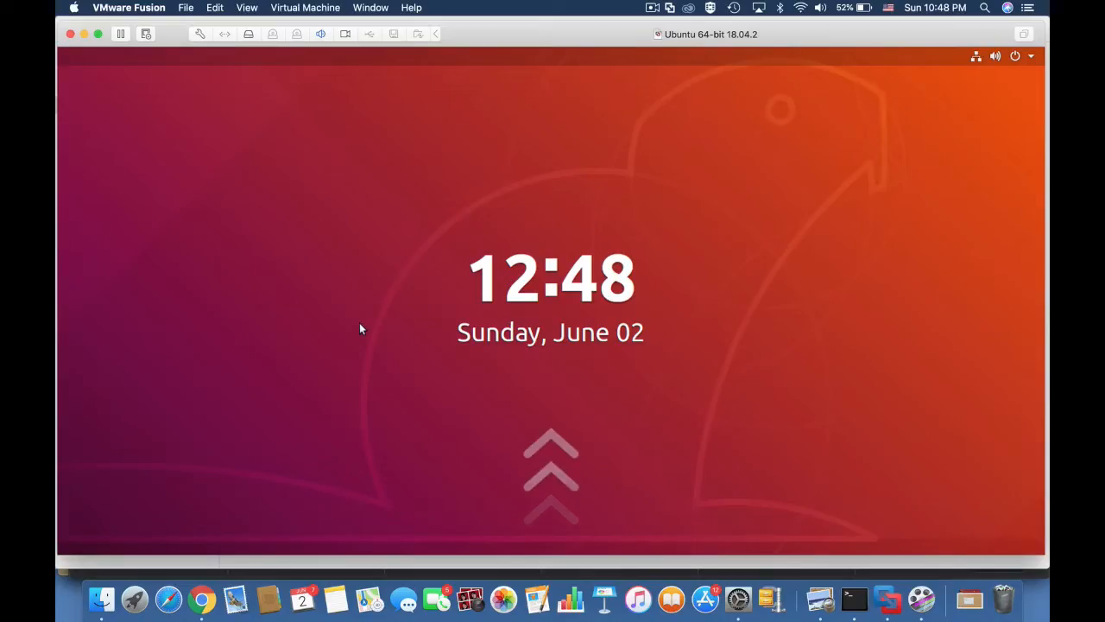
# Unlock the Ubuntu session with the account password.
pyautogui.click(385, 349)
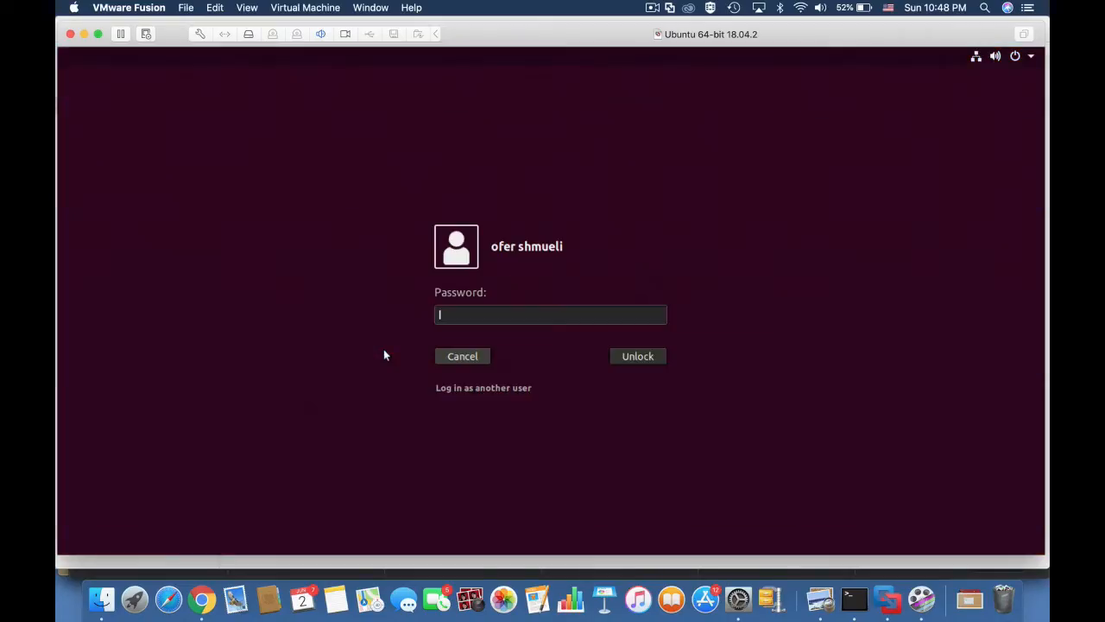
pyautogui.write('****')
pyautogui.press('Return')
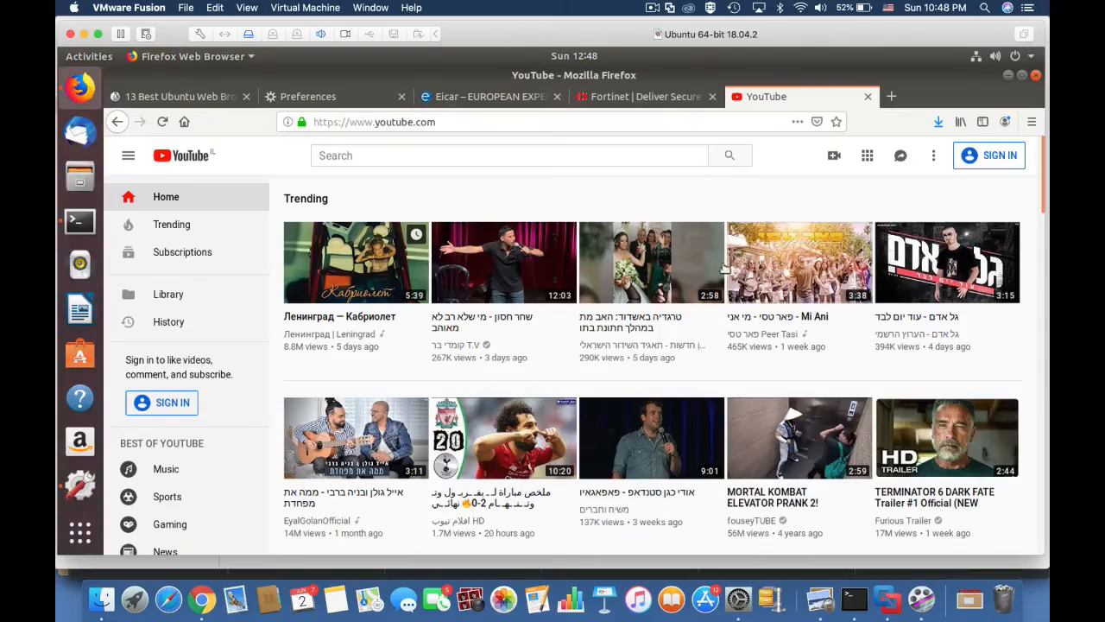
# Open the wired connection's IPv4 settings and check the 10.0.4.1 gateway value.
pyautogui.click(1032, 56)
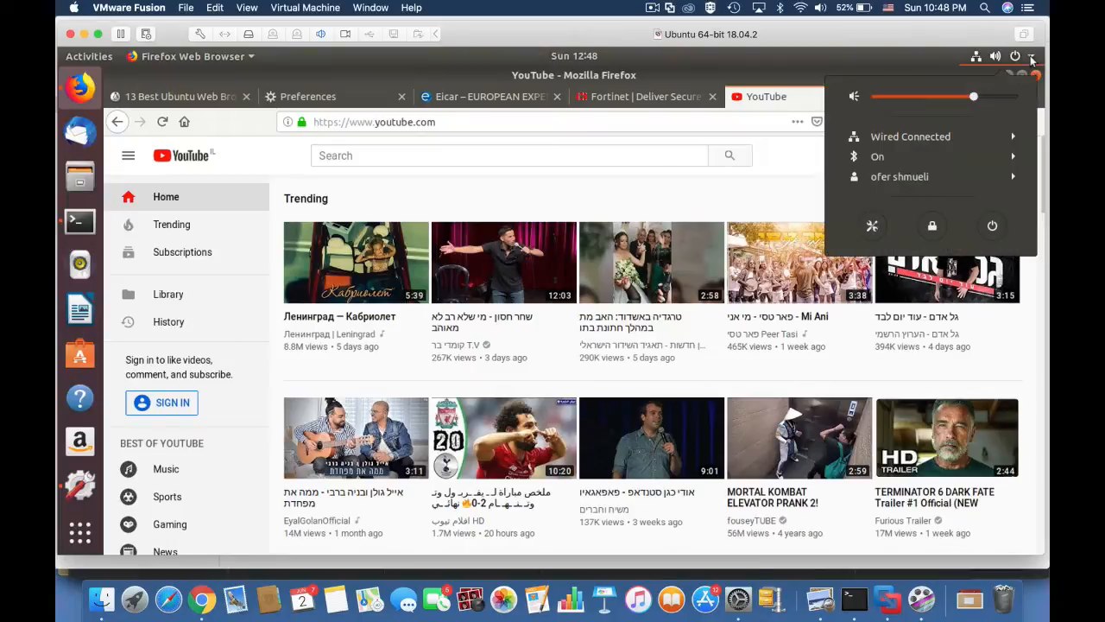
pyautogui.click(948, 135)
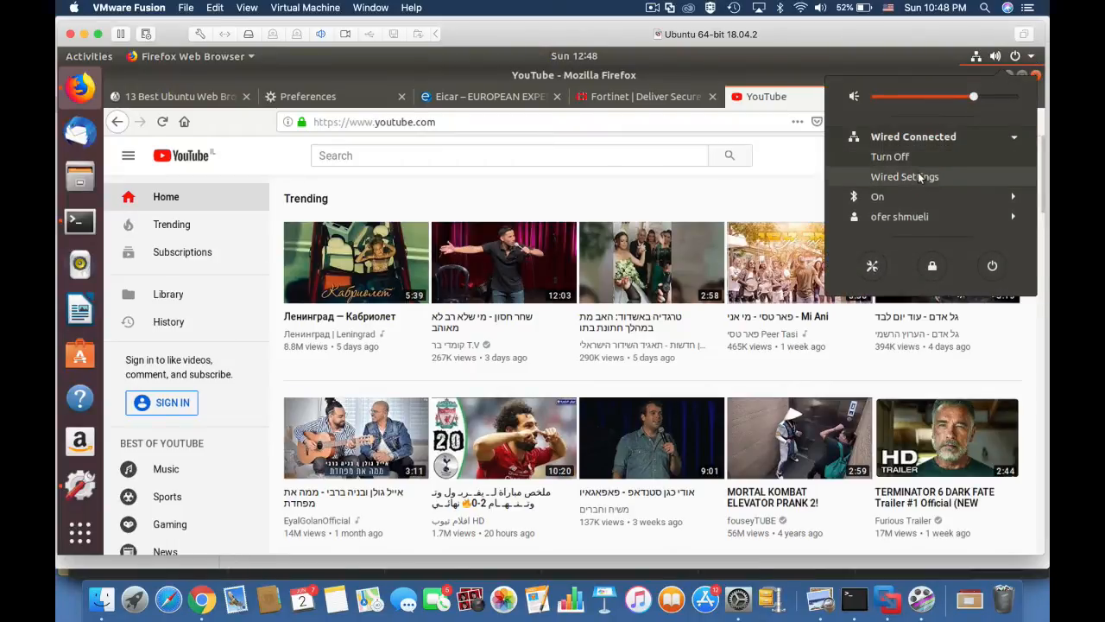
pyautogui.click(918, 177)
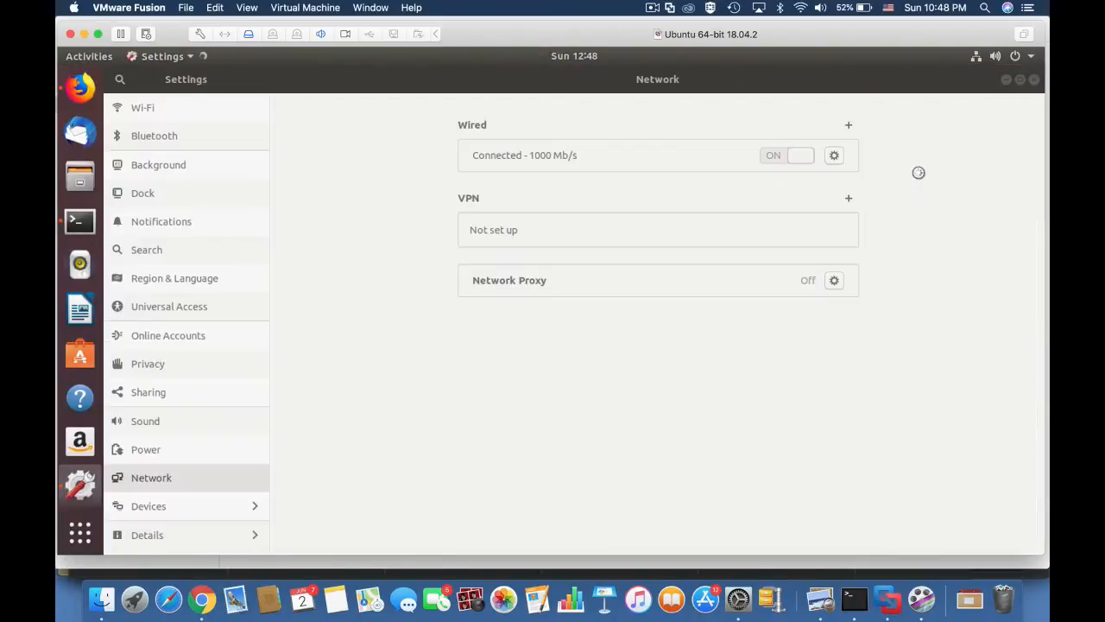
pyautogui.click(834, 156)
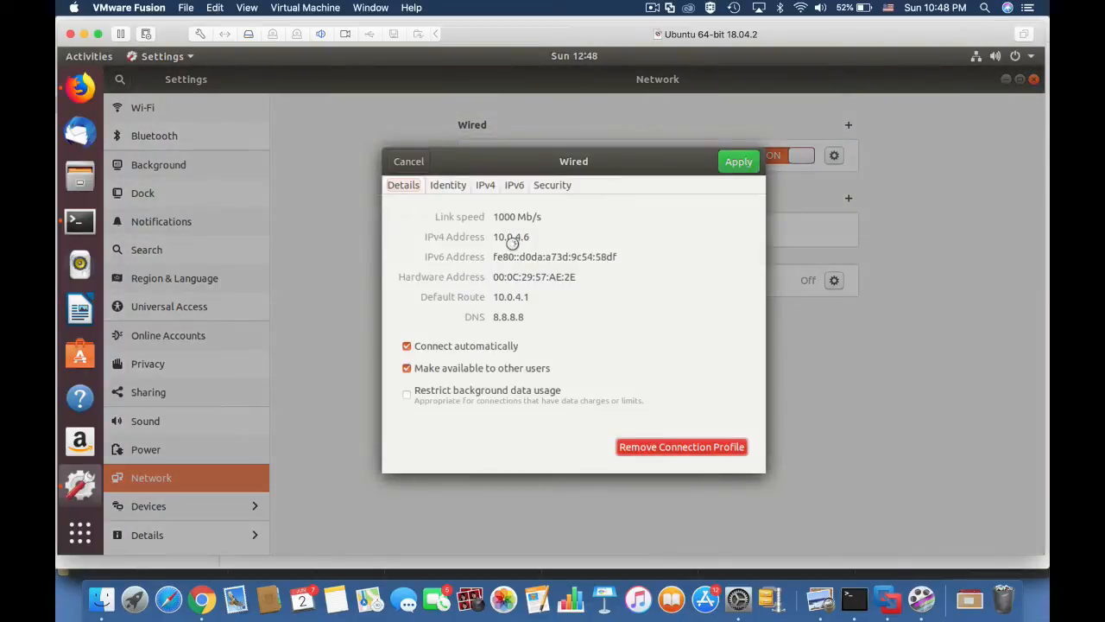
pyautogui.click(487, 187)
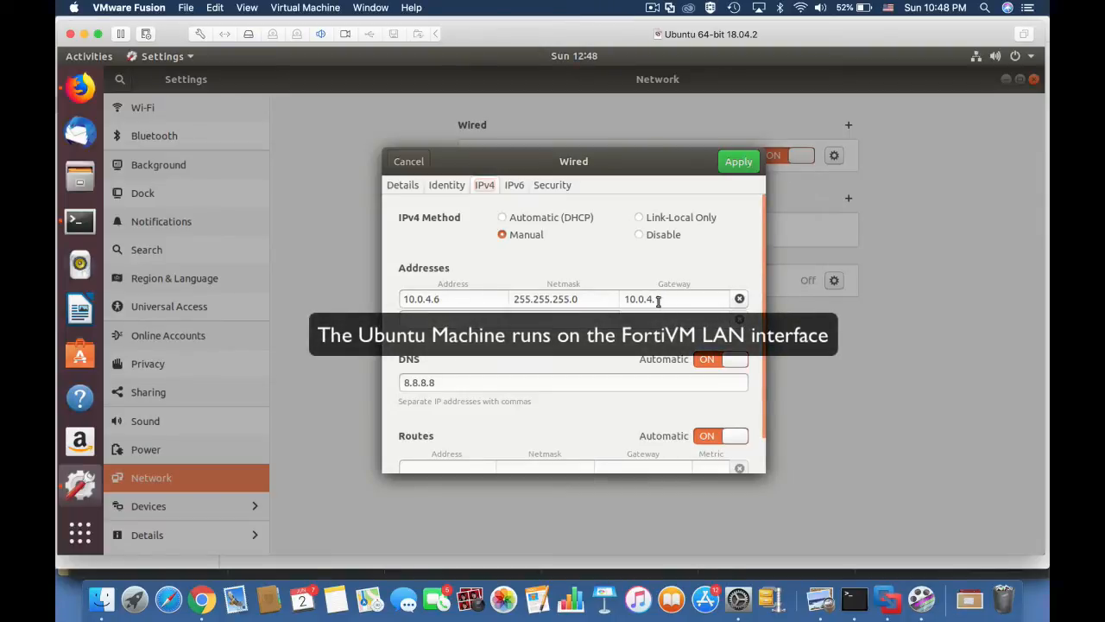
pyautogui.moveTo(660, 298); pyautogui.dragTo(625, 300)
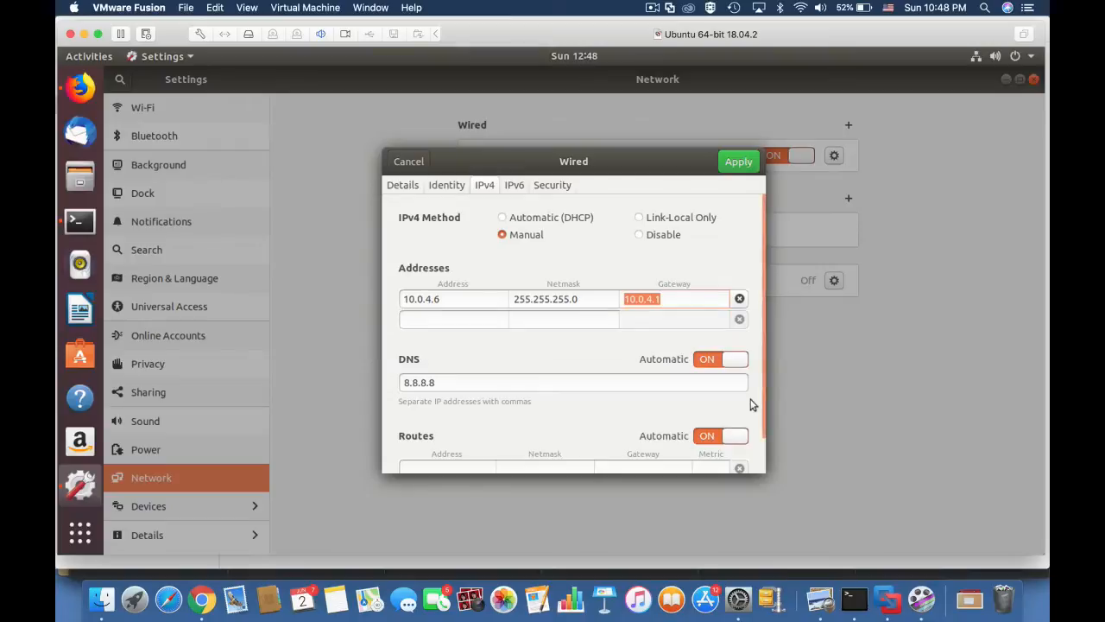
pyautogui.press('super+Tab')
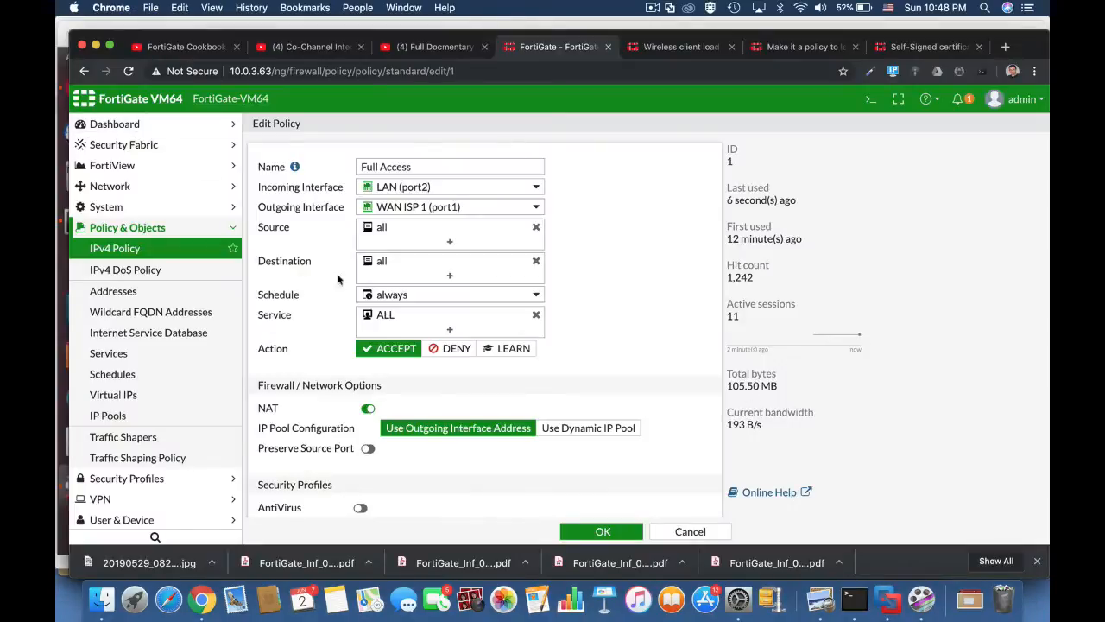
# Change the Full Access policy action to LEARN and save it.
pyautogui.moveTo(426, 189)
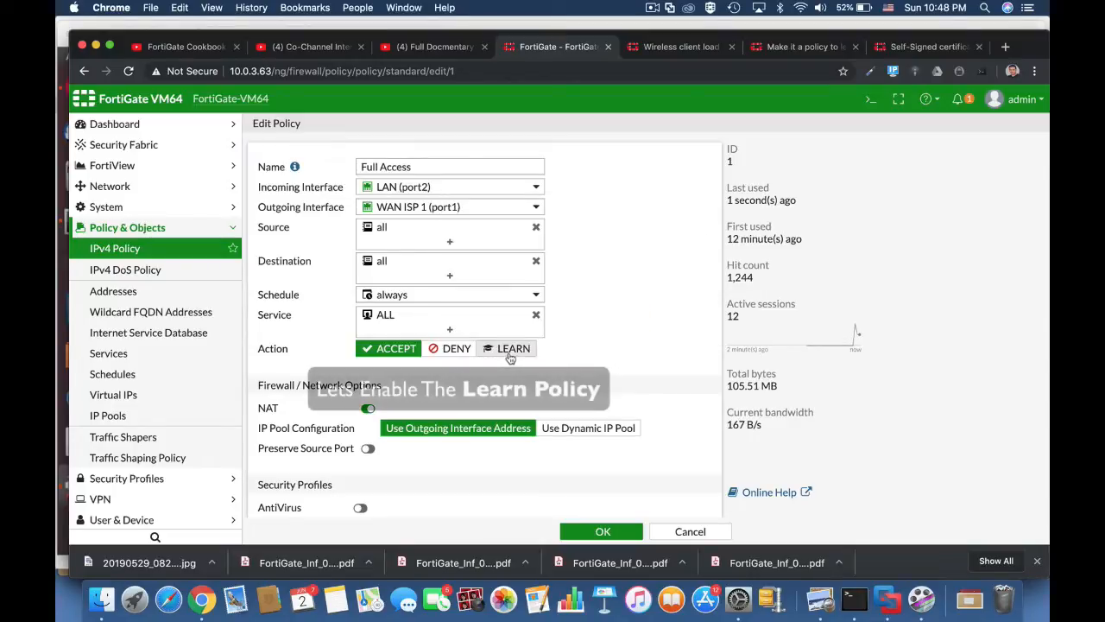
pyautogui.click(508, 348)
pyautogui.click(601, 531)
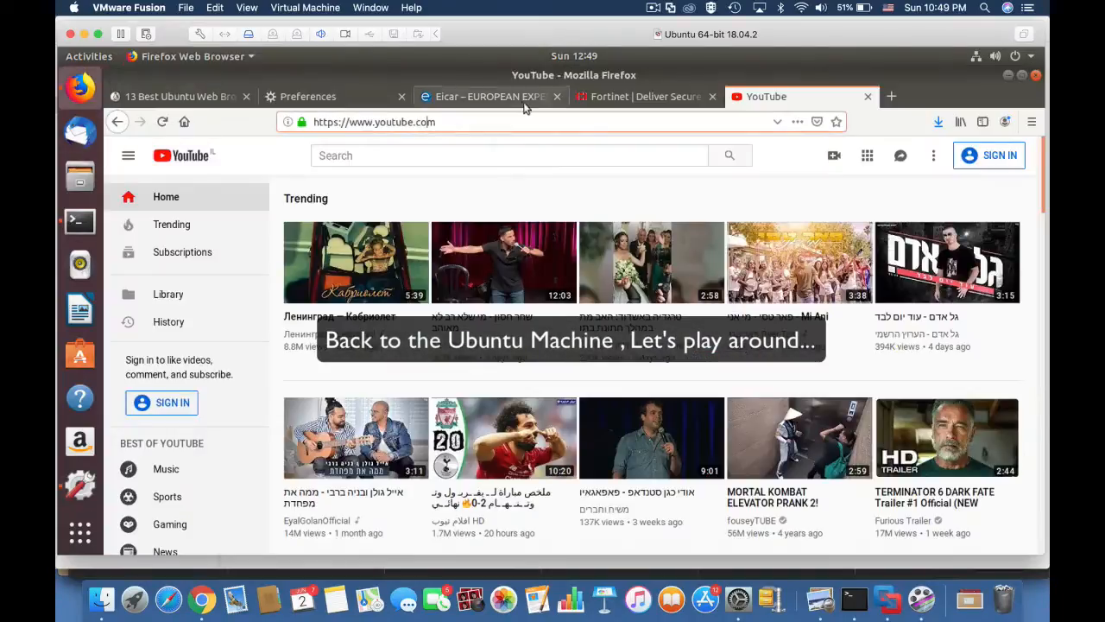
# Switch between the Eicar and Fortinet tabs, then load the androidpolice site.
pyautogui.click(523, 102)
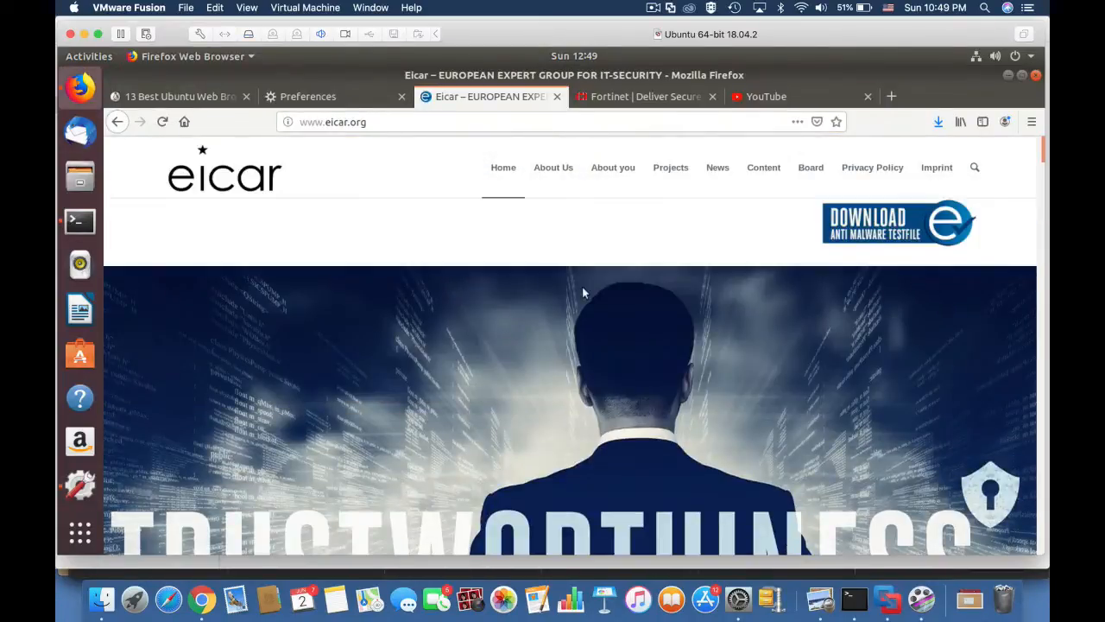
pyautogui.click(625, 106)
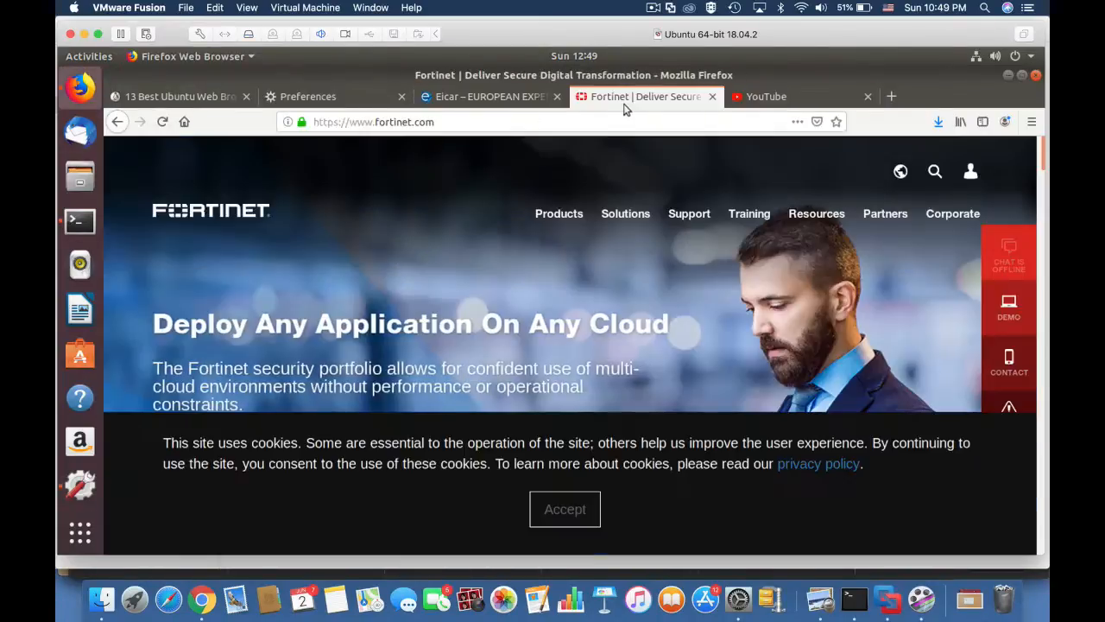
pyautogui.click(781, 101)
pyautogui.click(648, 99)
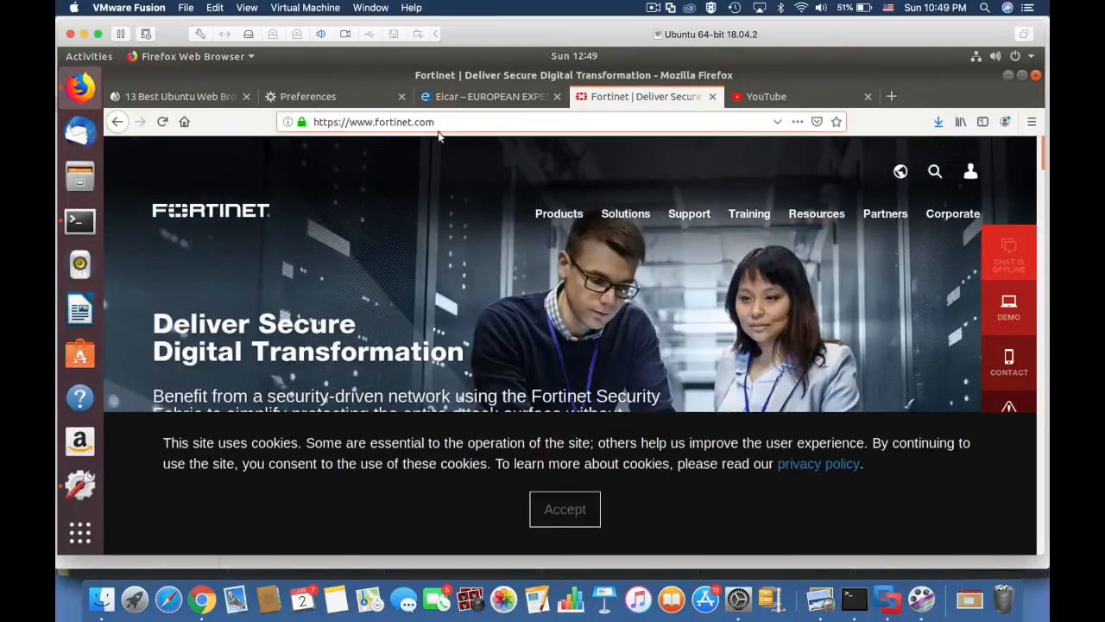
pyautogui.click(291, 126)
pyautogui.write('androidpolice')
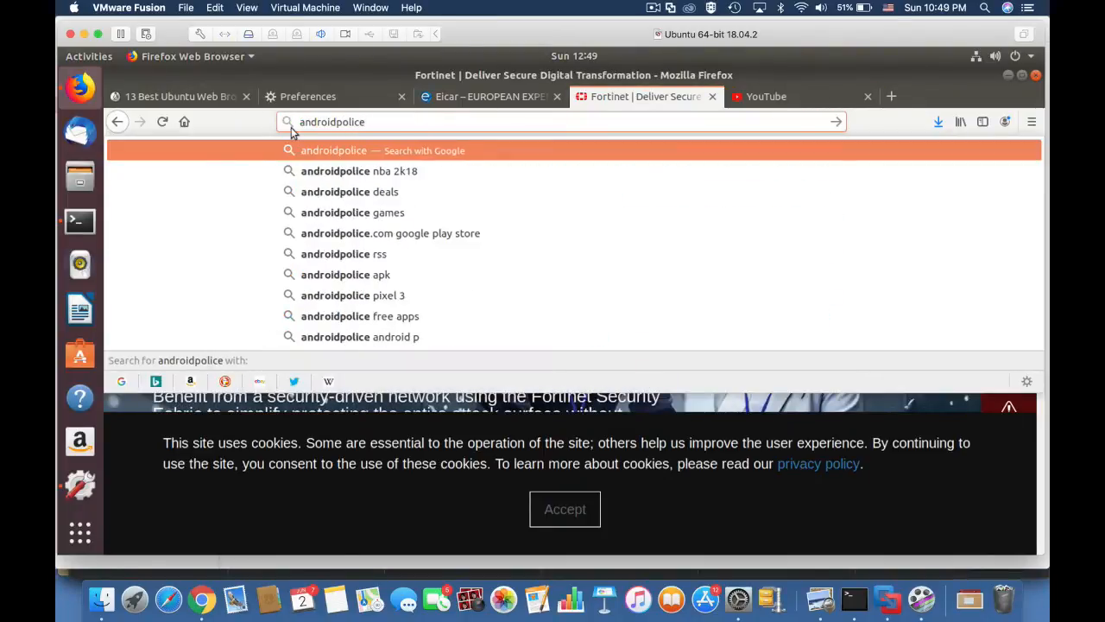
pyautogui.press('Return')
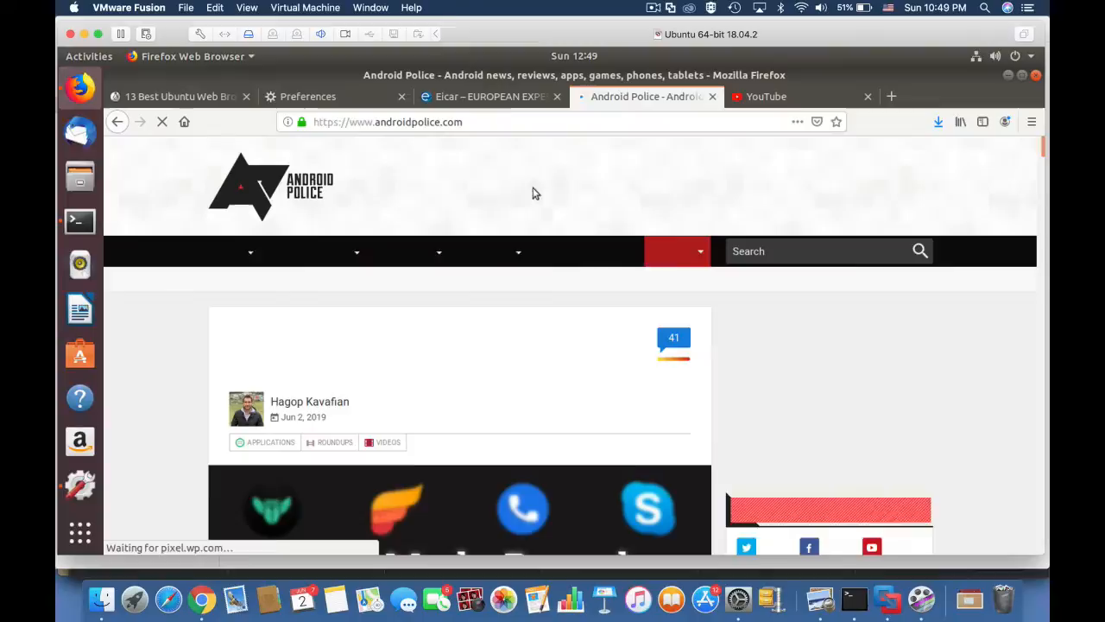
# From the Eicar site, save the eicar.com.txt anti-malware test file.
pyautogui.click(457, 97)
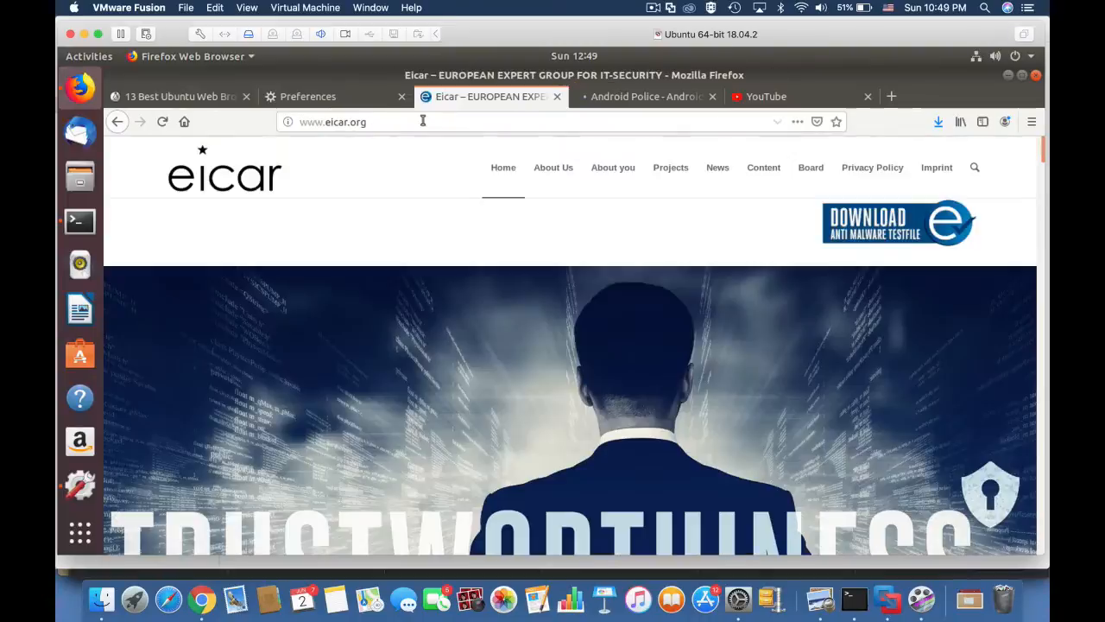
pyautogui.click(869, 238)
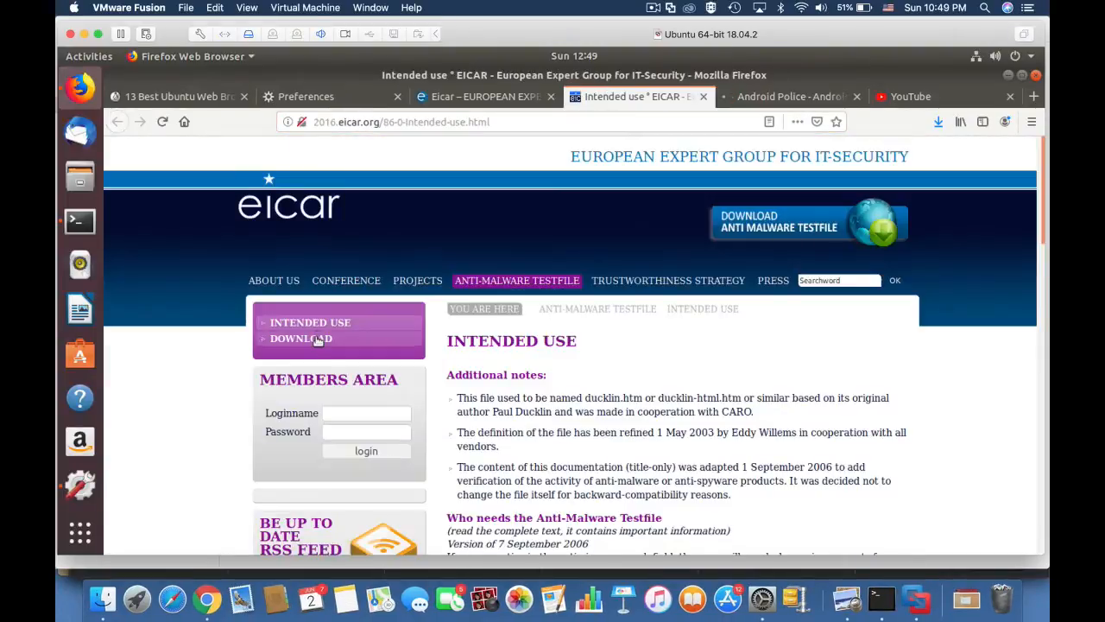
pyautogui.click(301, 339)
pyautogui.scroll(-10, 618, 424)
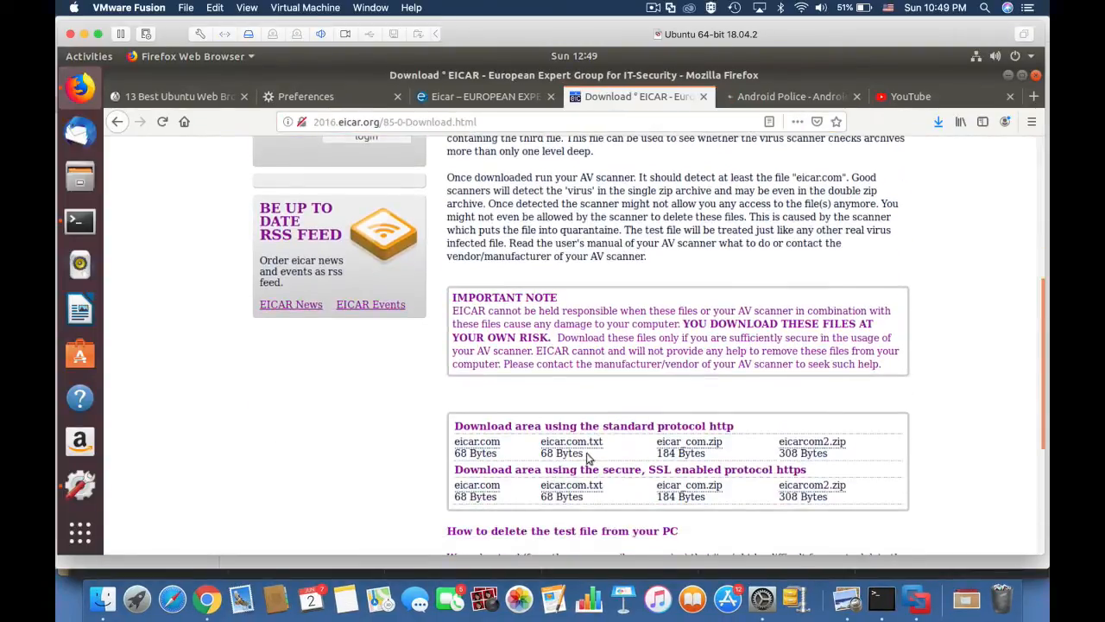
pyautogui.click(586, 447)
pyautogui.click(294, 299)
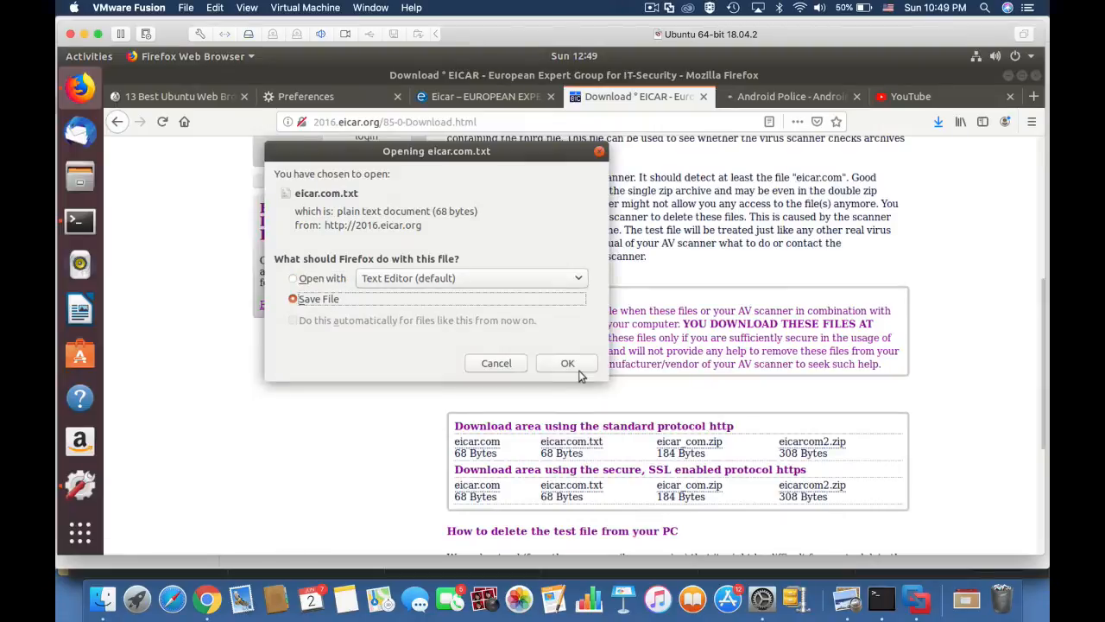
pyautogui.click(567, 362)
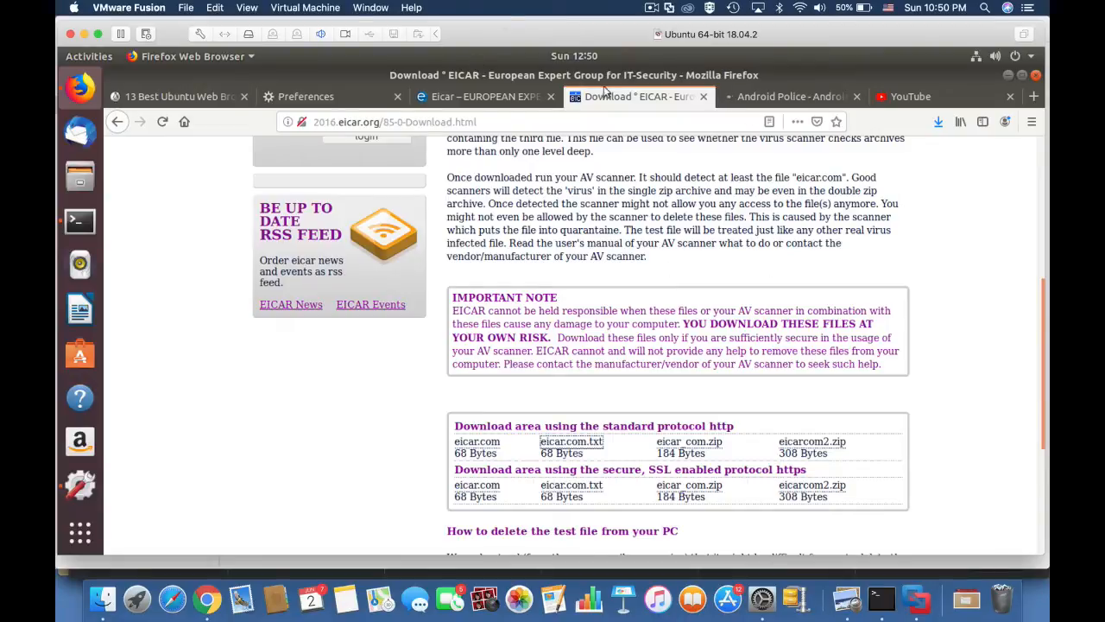
# In a new tab, open the 13 Best Ubuntu Web Browsers article, then load facebook.com.
pyautogui.click(1034, 96)
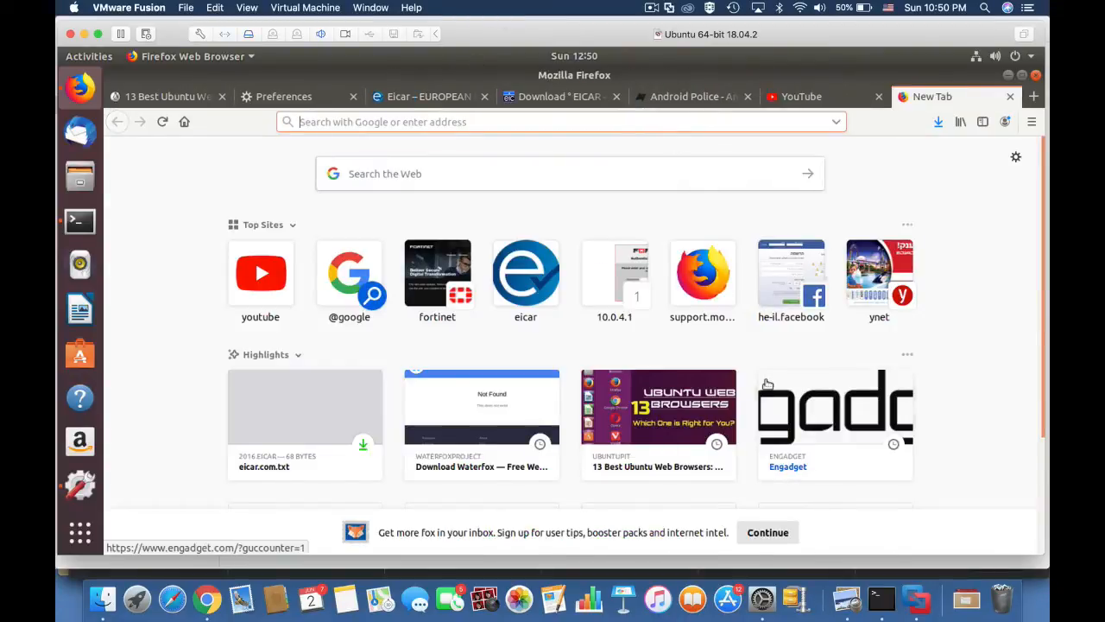
pyautogui.click(658, 407)
pyautogui.click(391, 122)
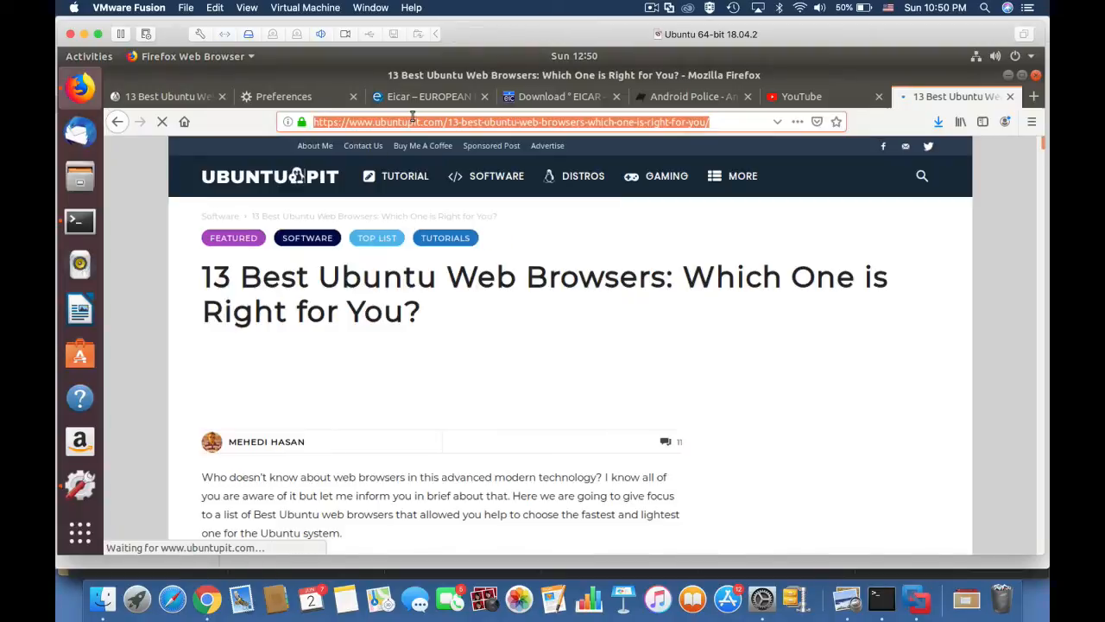
pyautogui.write('facebook.com')
pyautogui.press('Return')
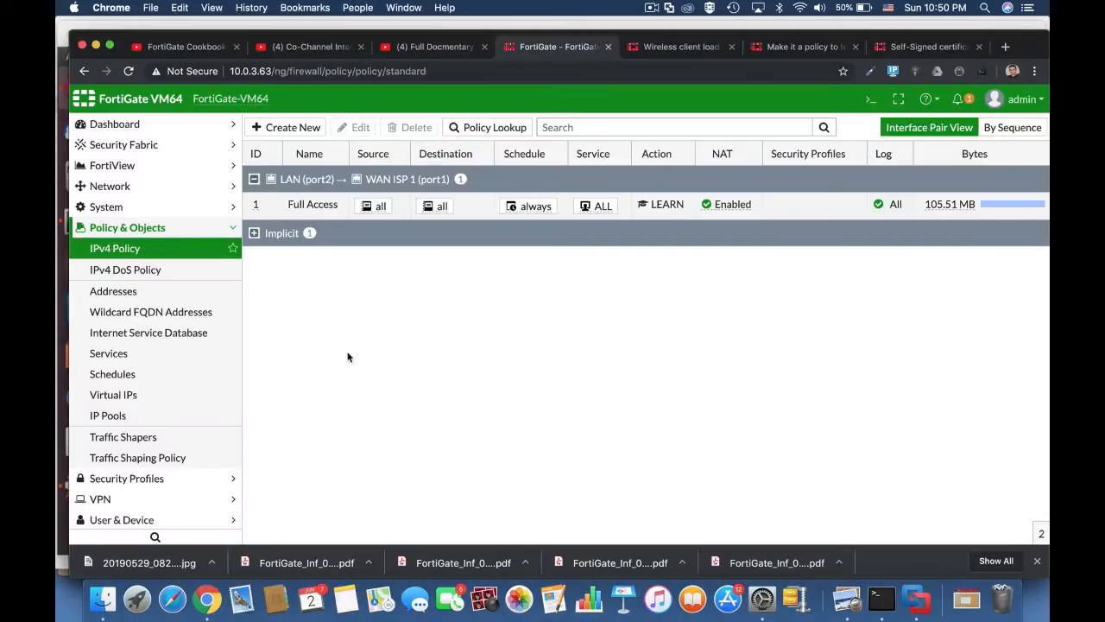
# Open the Learning Report under Log & Report in the sidebar.
pyautogui.scroll(-2, 114, 499)
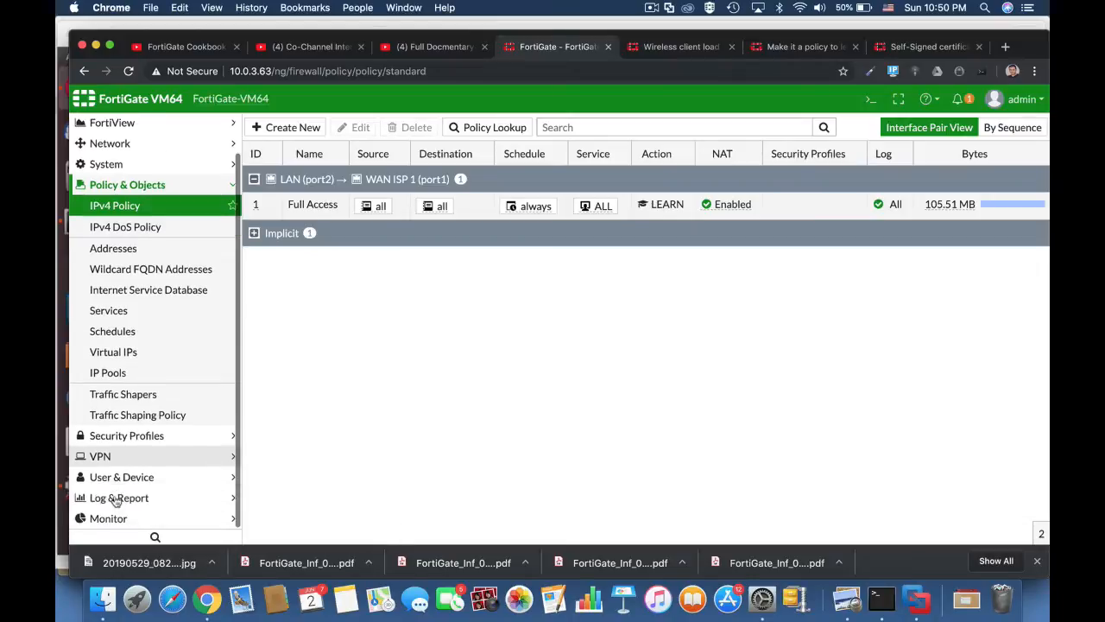
pyautogui.click(113, 498)
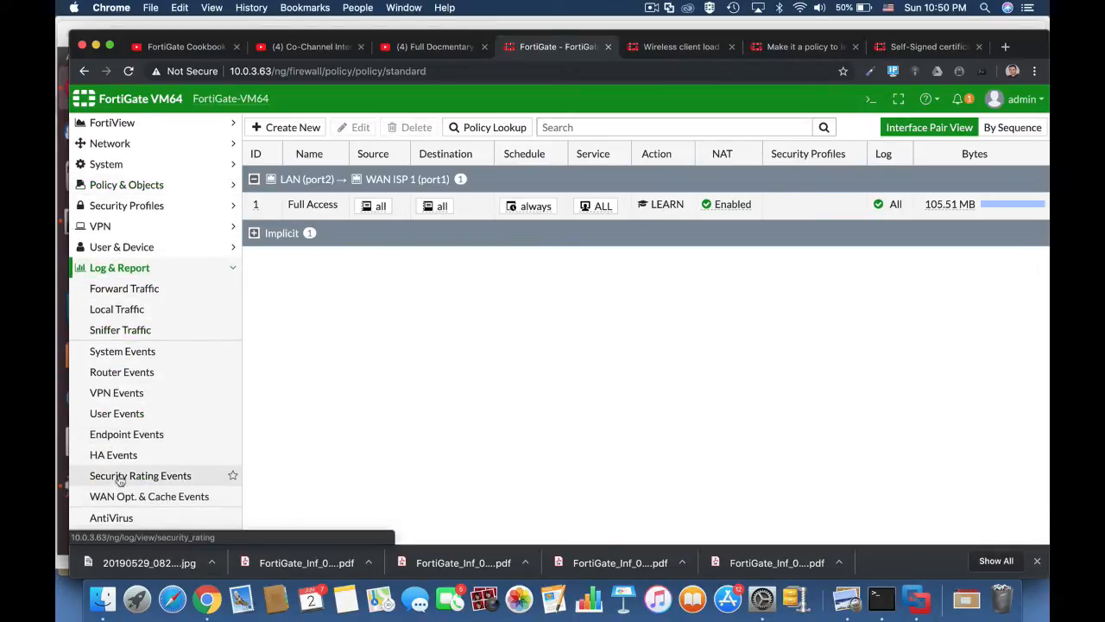
pyautogui.scroll(-3, 174, 388)
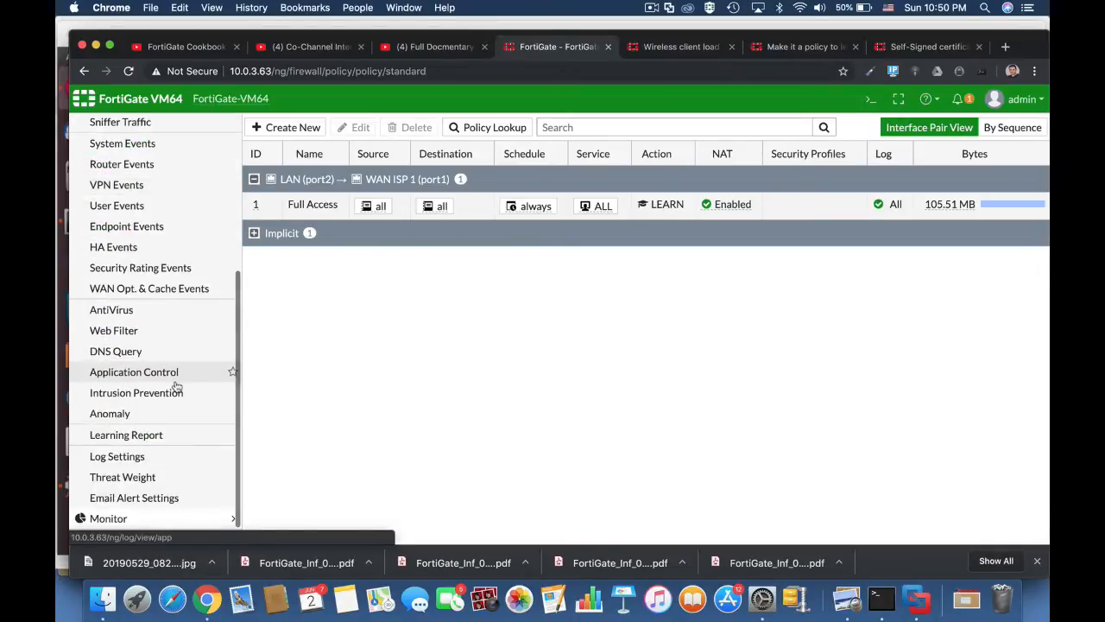
pyautogui.click(142, 436)
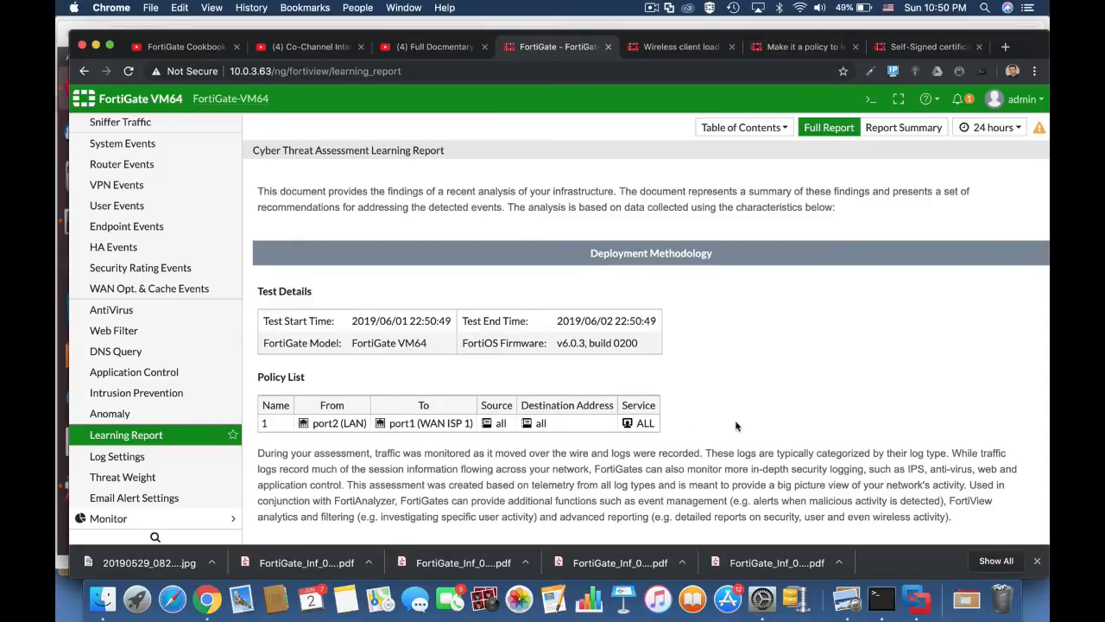
# Scroll through the report to review the EICAR threat and at-risk host 10.0.4.6.
pyautogui.scroll(-5, 737, 424)
pyautogui.scroll(-4, 735, 419)
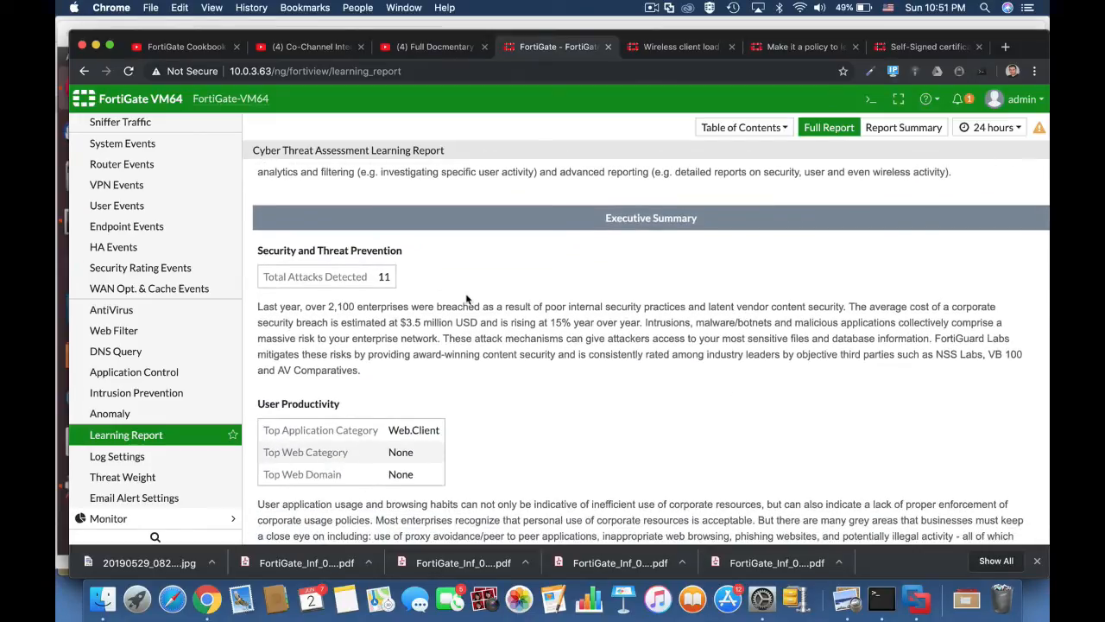
pyautogui.scroll(-1, 485, 307)
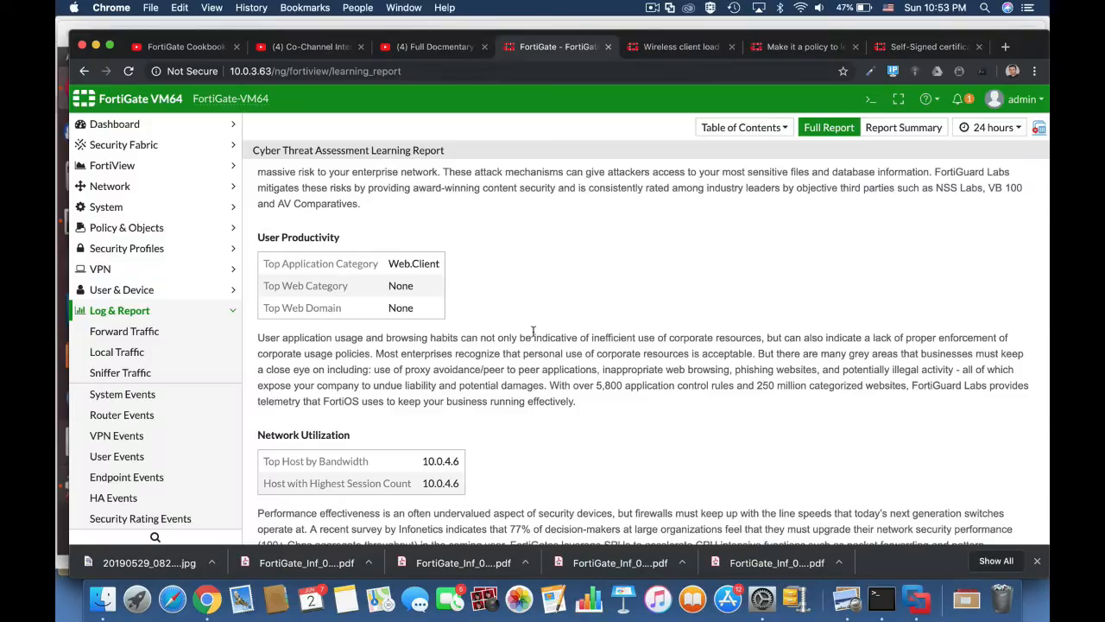
pyautogui.scroll(-10, 533, 330)
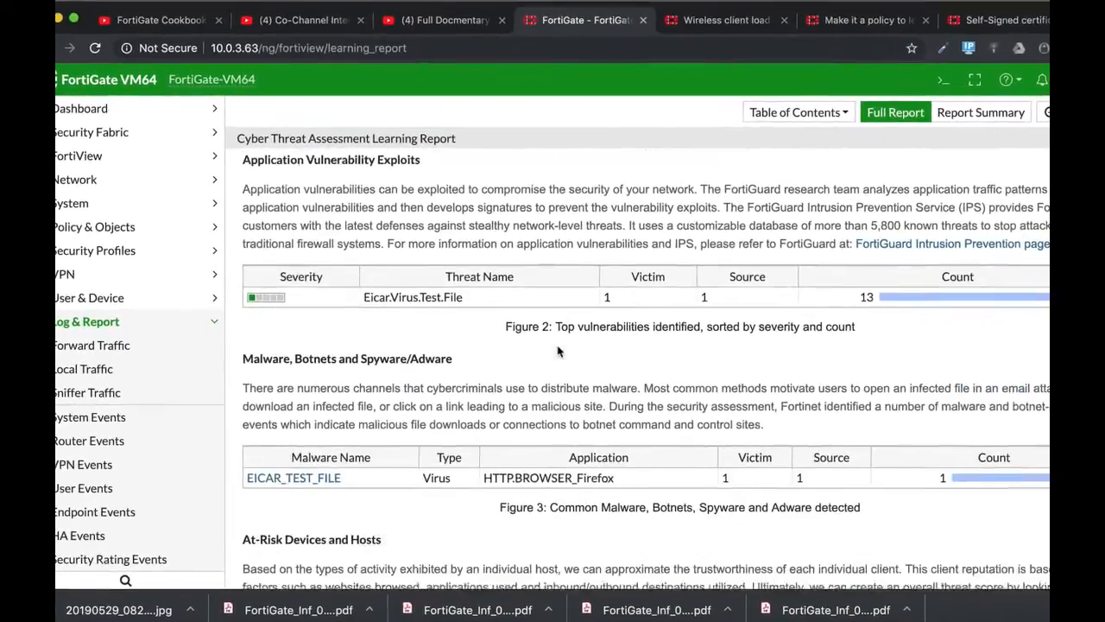
pyautogui.scroll(-1, 558, 351)
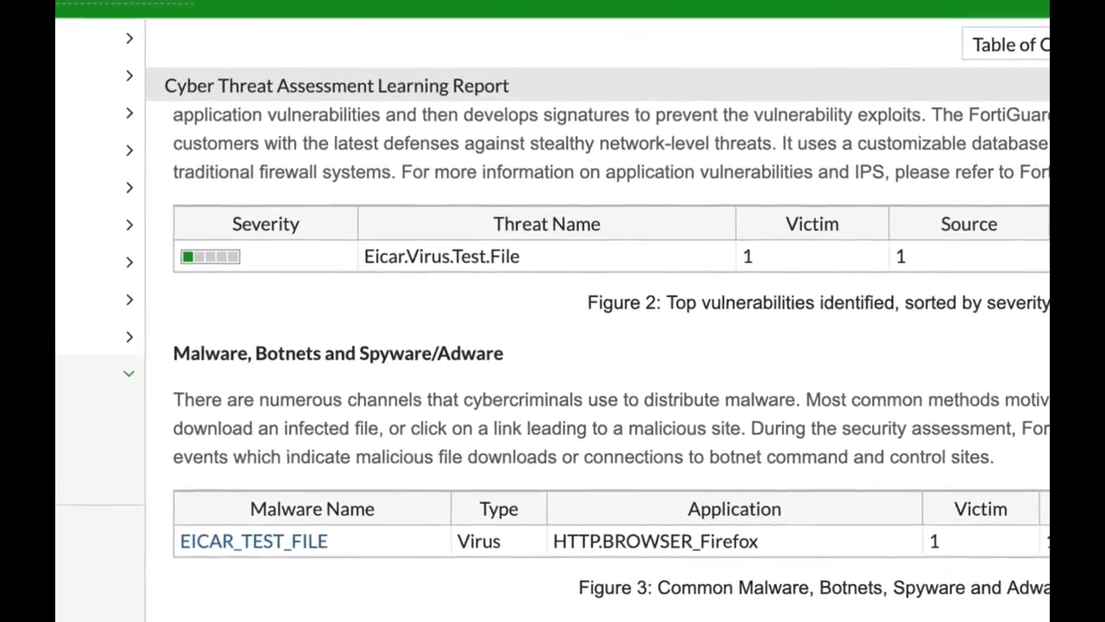
pyautogui.scroll(-3, 609, 363)
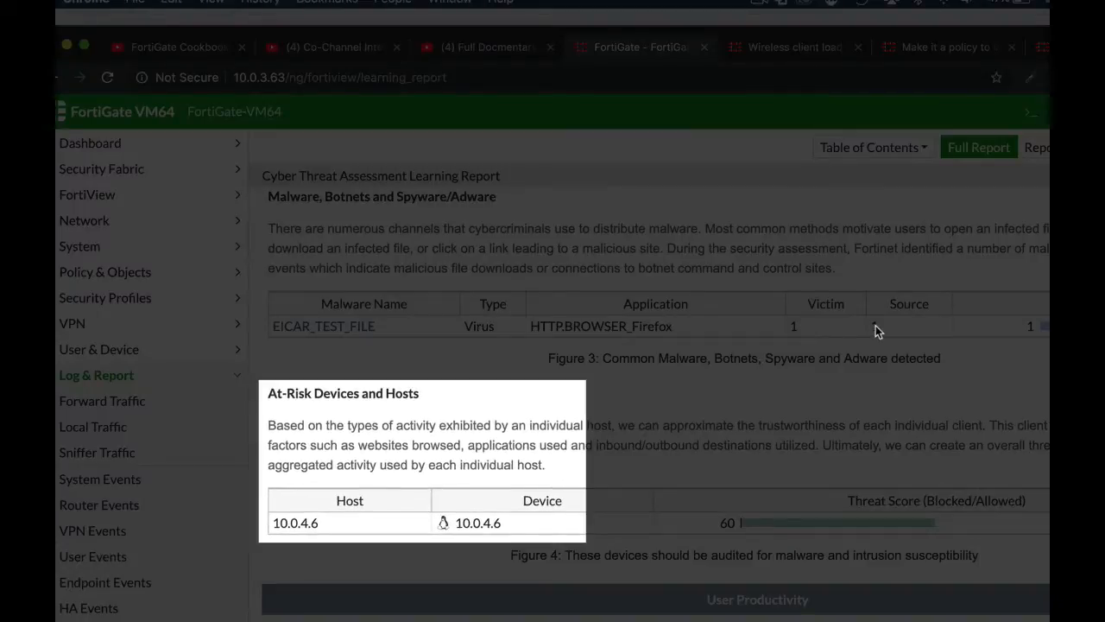
pyautogui.scroll(-4, 656, 397)
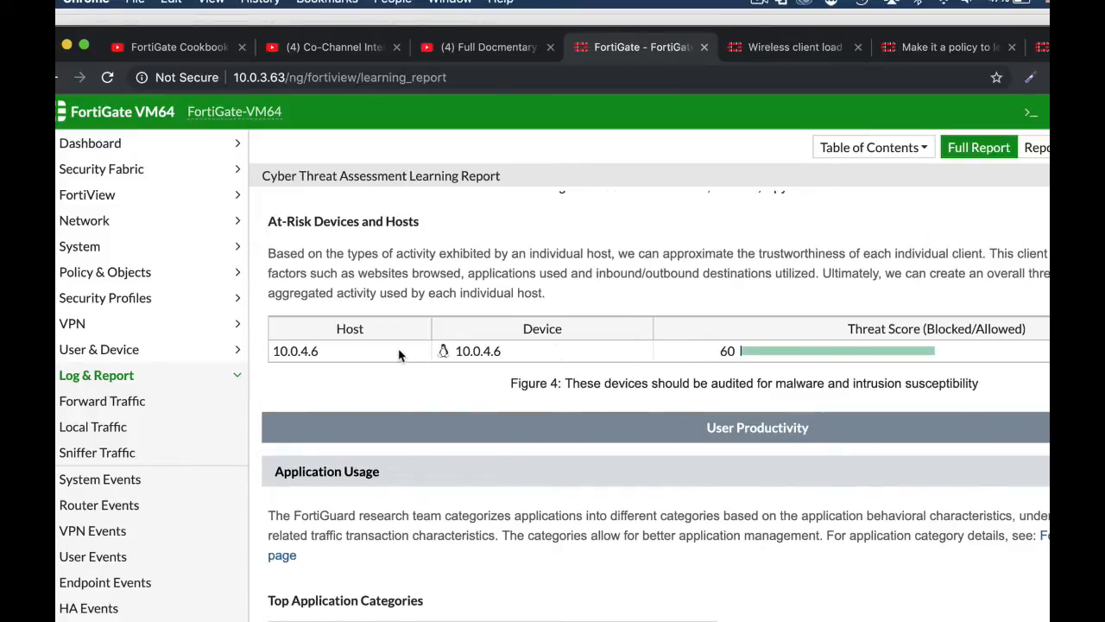
pyautogui.moveTo(794, 352)
pyautogui.scroll(-2, 793, 353)
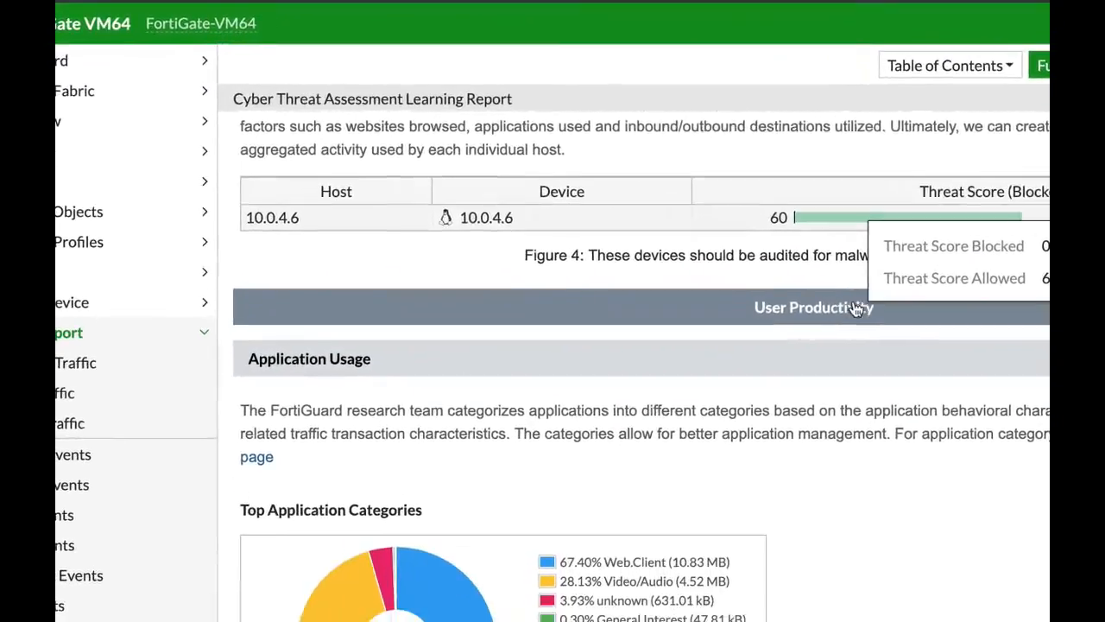
pyautogui.scroll(-4, 855, 309)
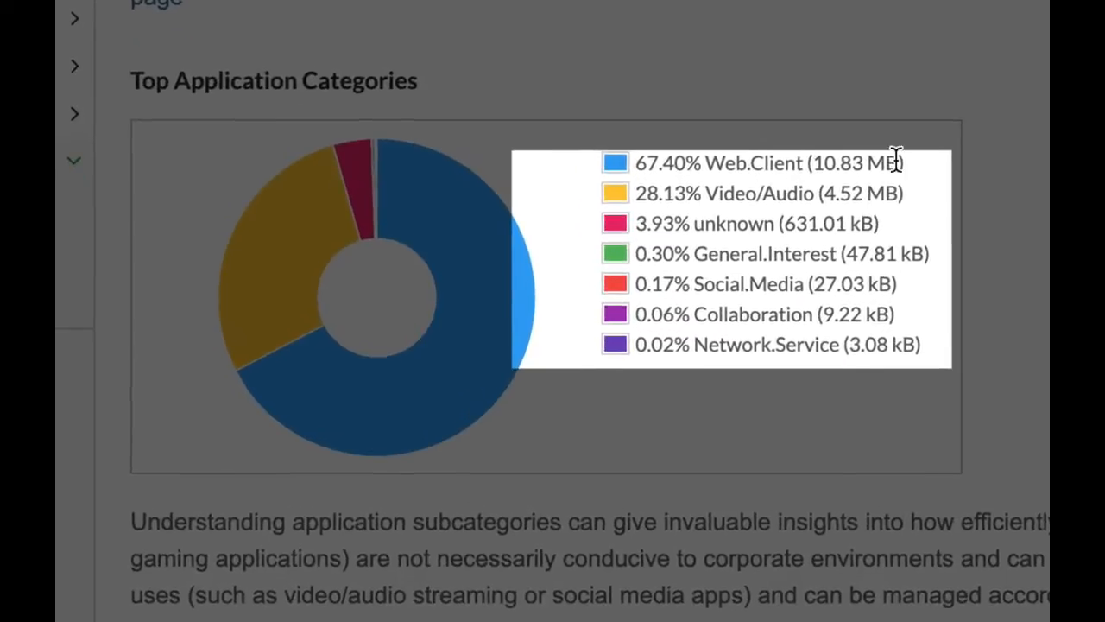
pyautogui.scroll(-6, 961, 208)
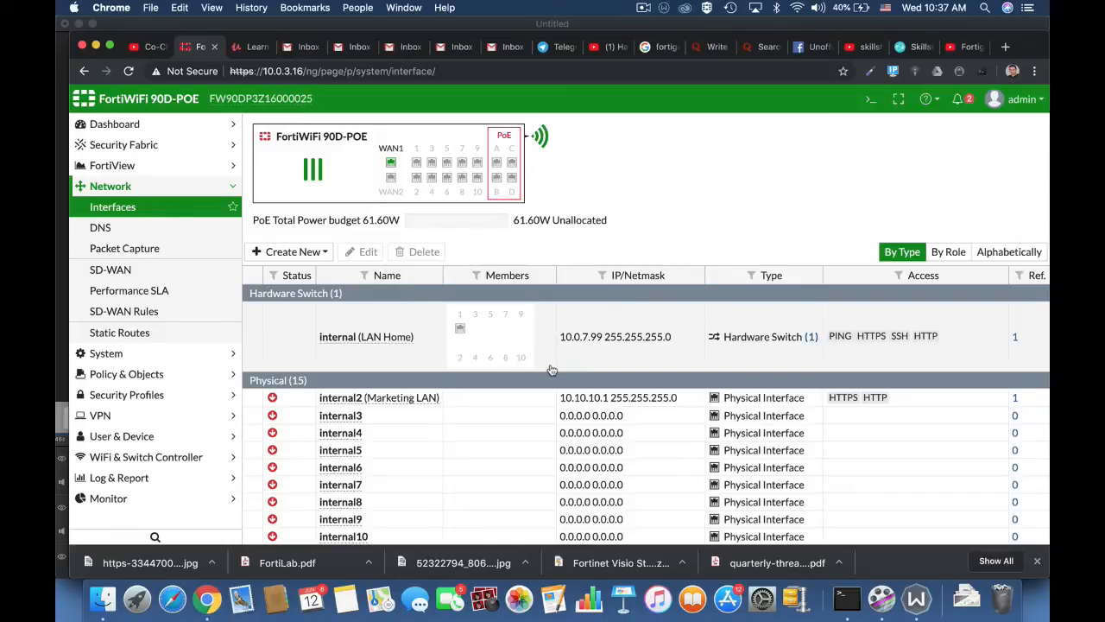
# Create a new policy from the Policy & Objects > IPv4 Policy list.
pyautogui.click(194, 375)
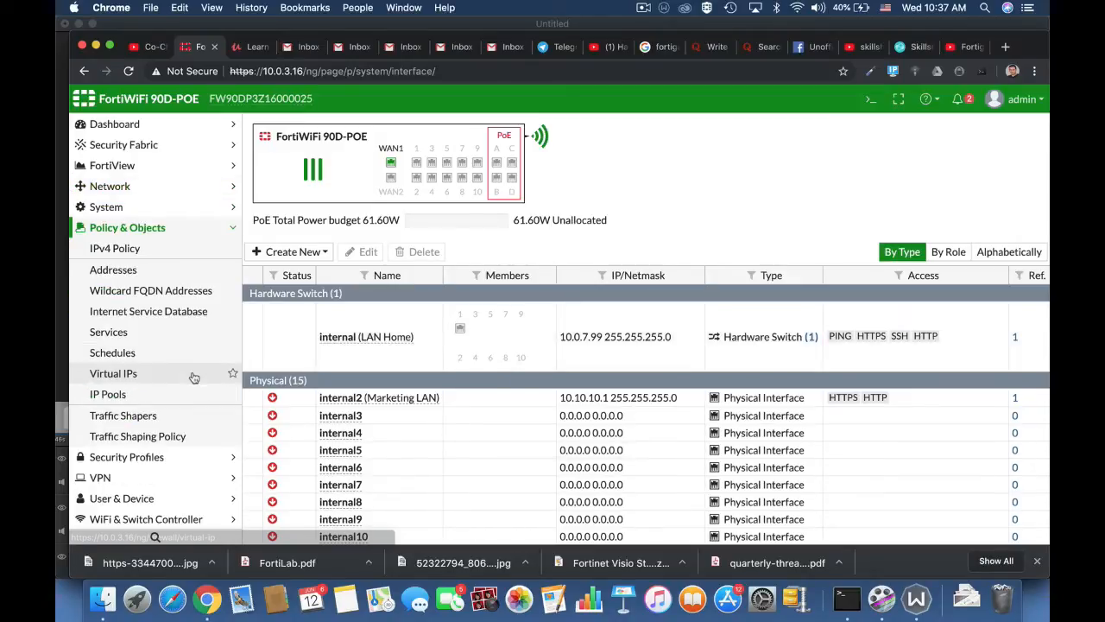
pyautogui.click(122, 247)
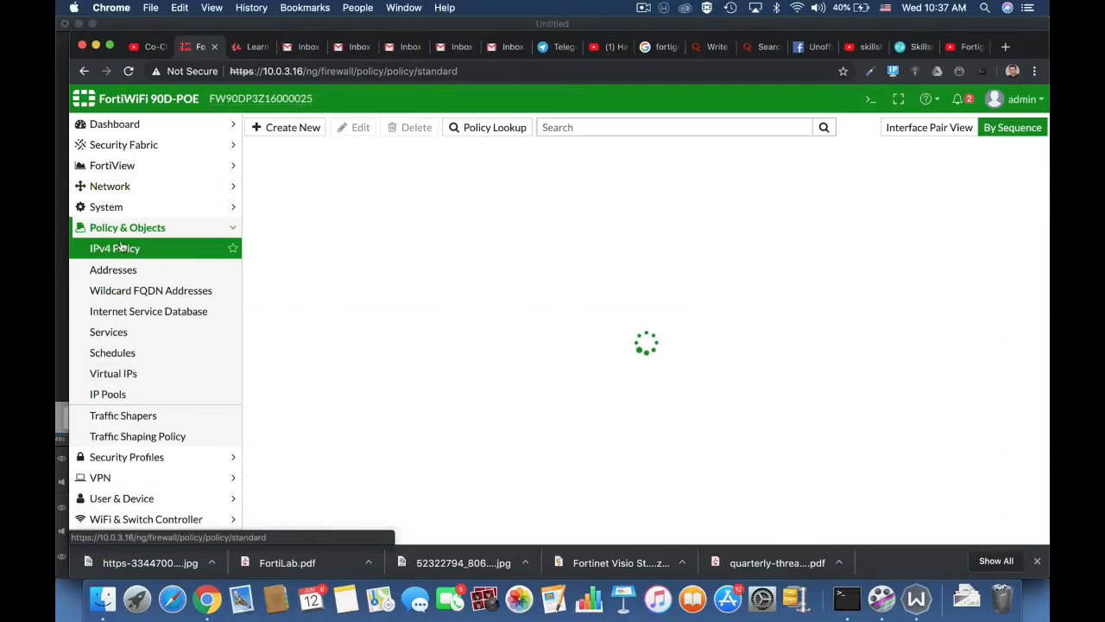
pyautogui.click(289, 130)
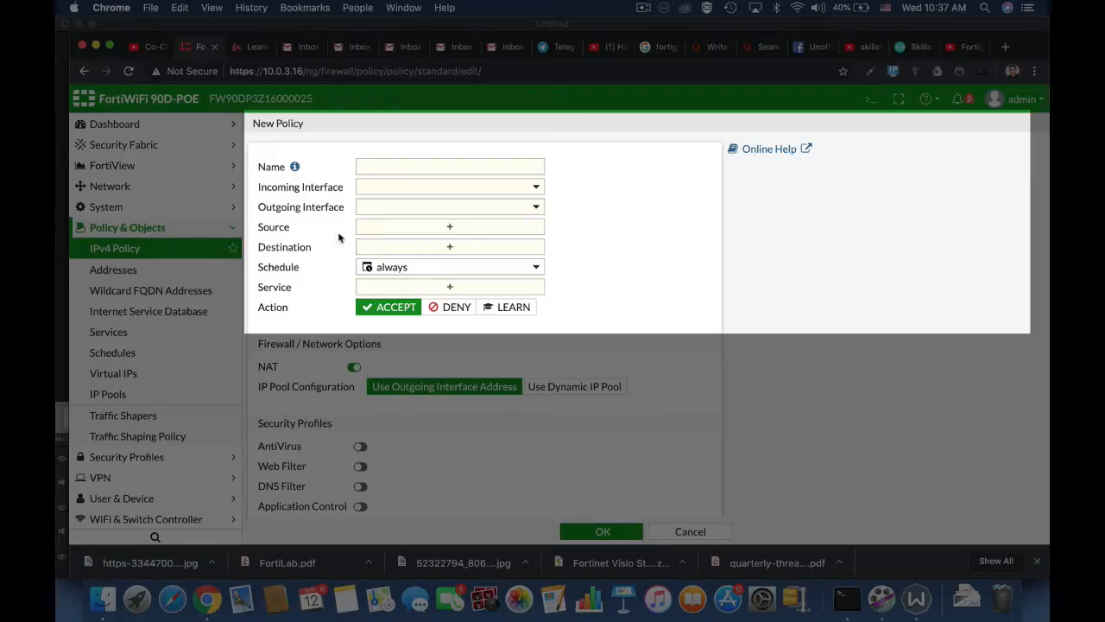
# Name the policy Full_Access, with incoming interface lan and outgoing interface WAN (wan1).
pyautogui.click(421, 170)
pyautogui.write('Fu')
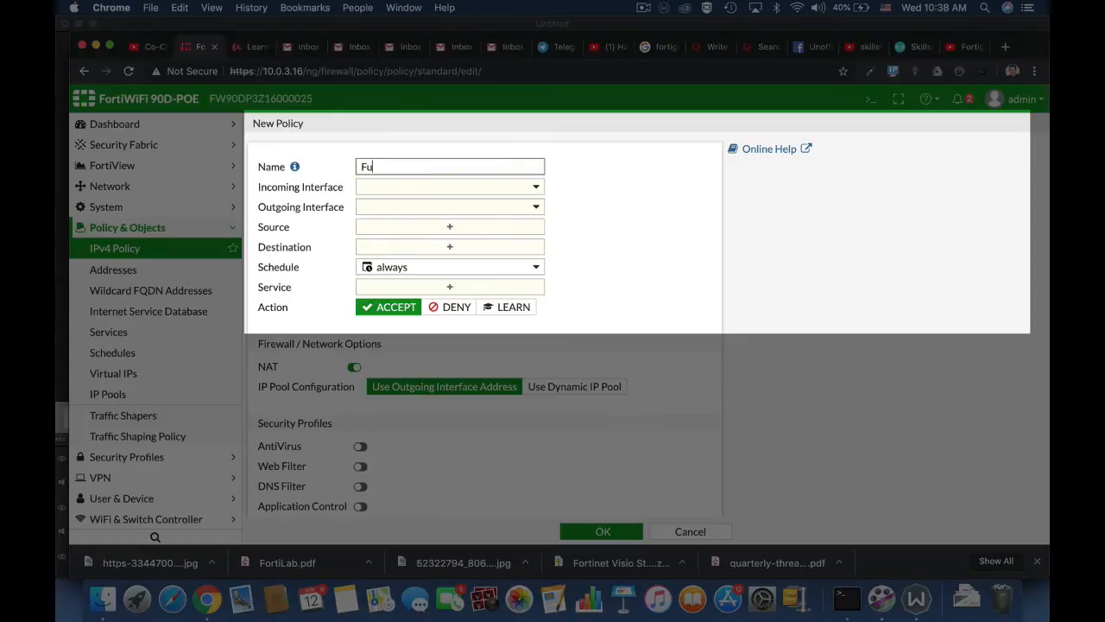
pyautogui.write('ll Access')
pyautogui.click(463, 188)
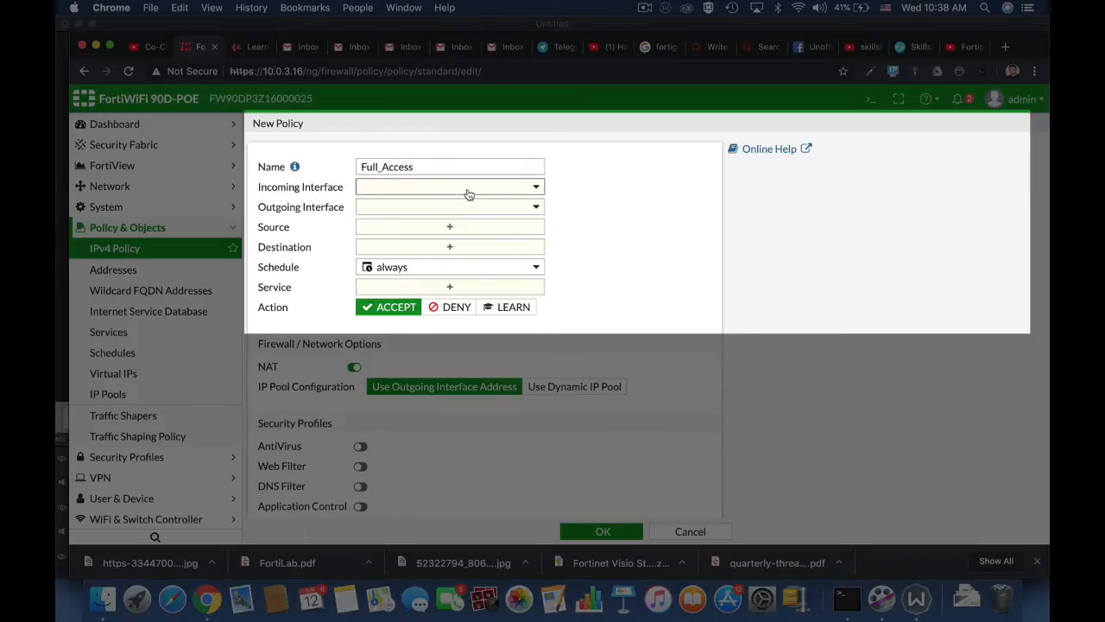
pyautogui.moveTo(401, 230)
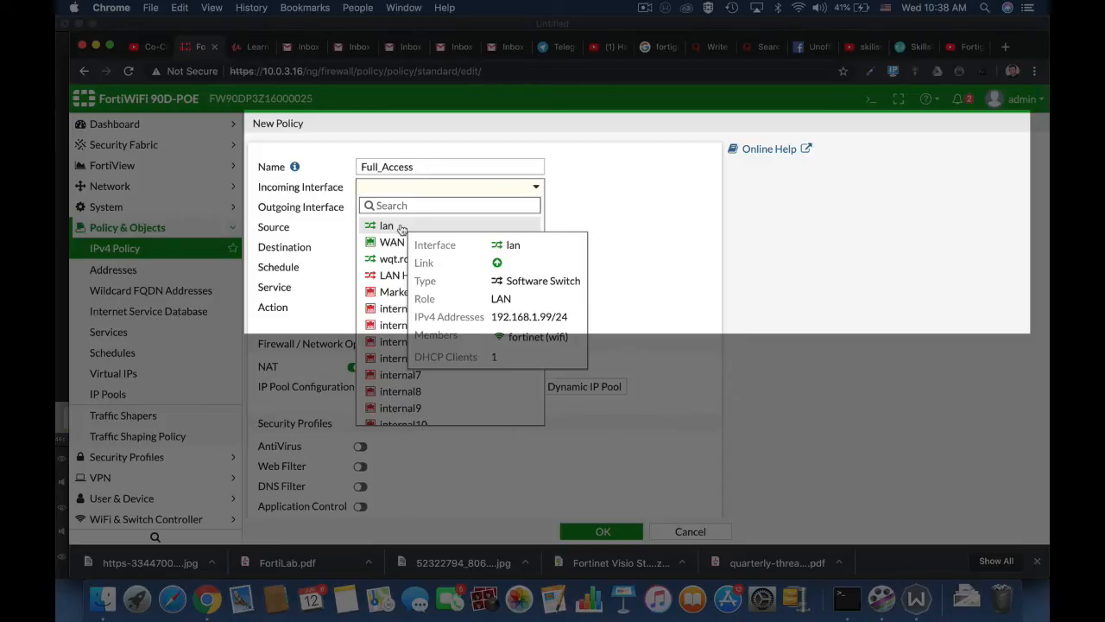
pyautogui.click(386, 225)
pyautogui.click(417, 212)
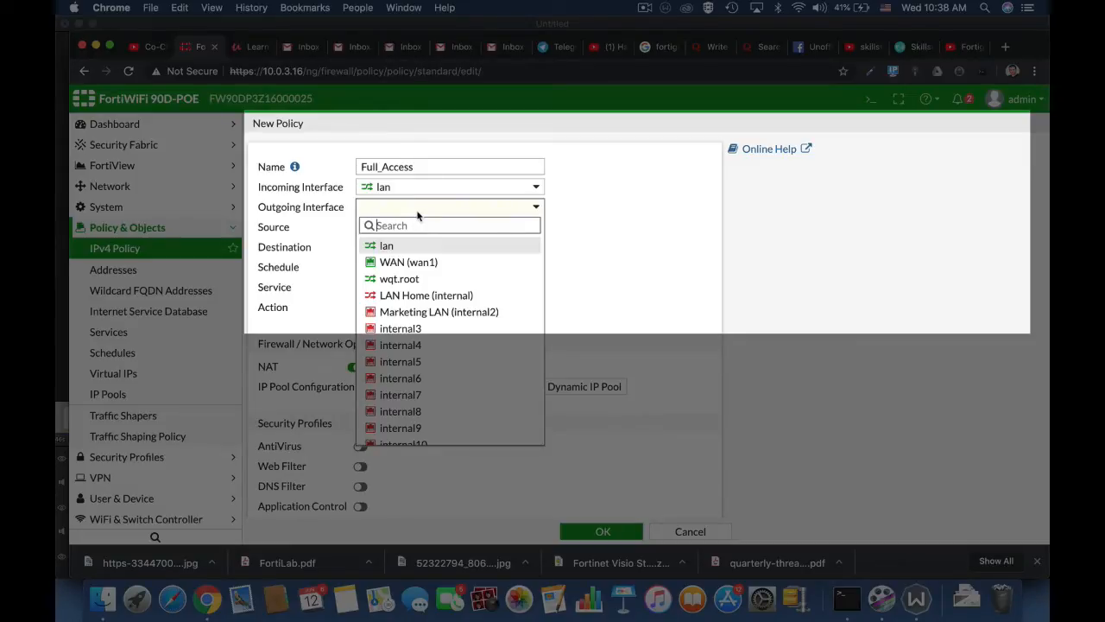
pyautogui.click(406, 264)
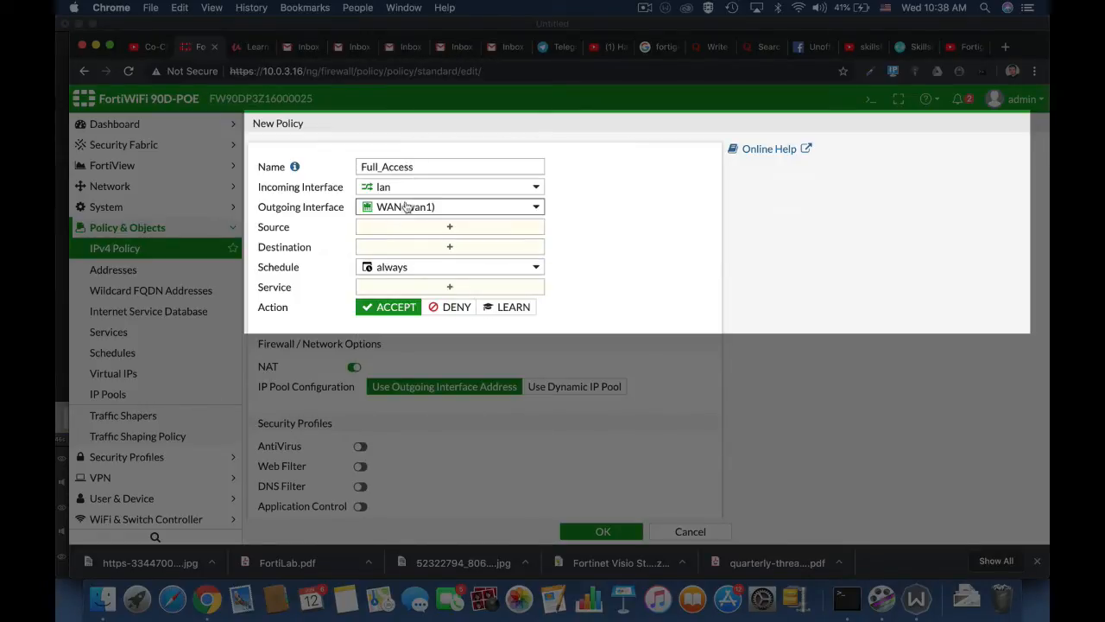
pyautogui.moveTo(413, 207)
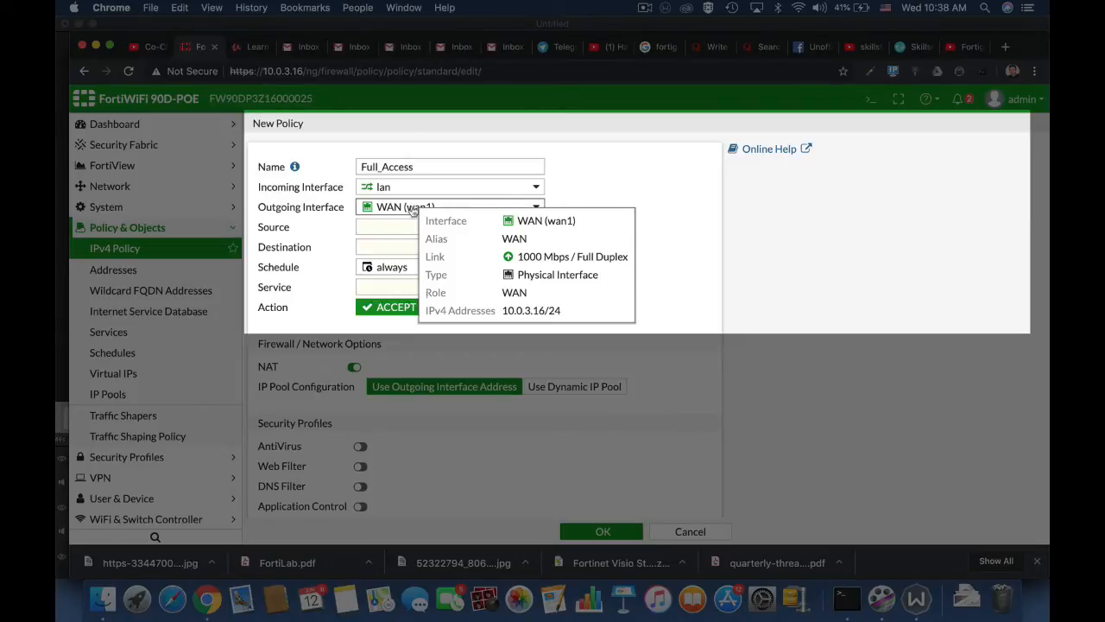
# Set the policy's source address to all and browse the available user sources.
pyautogui.click(396, 233)
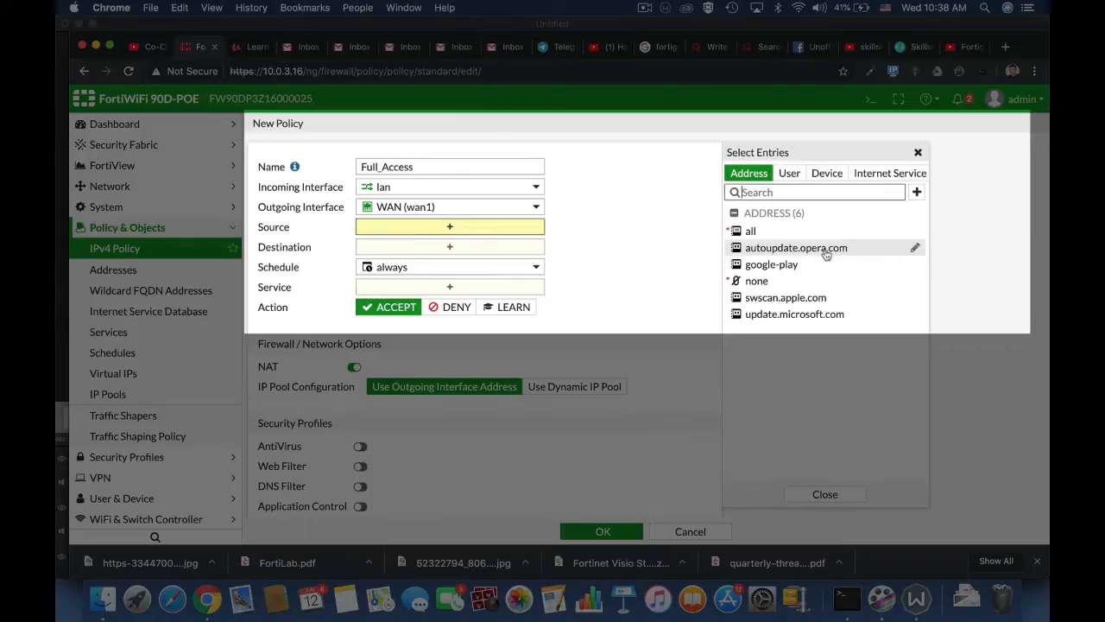
pyautogui.click(754, 232)
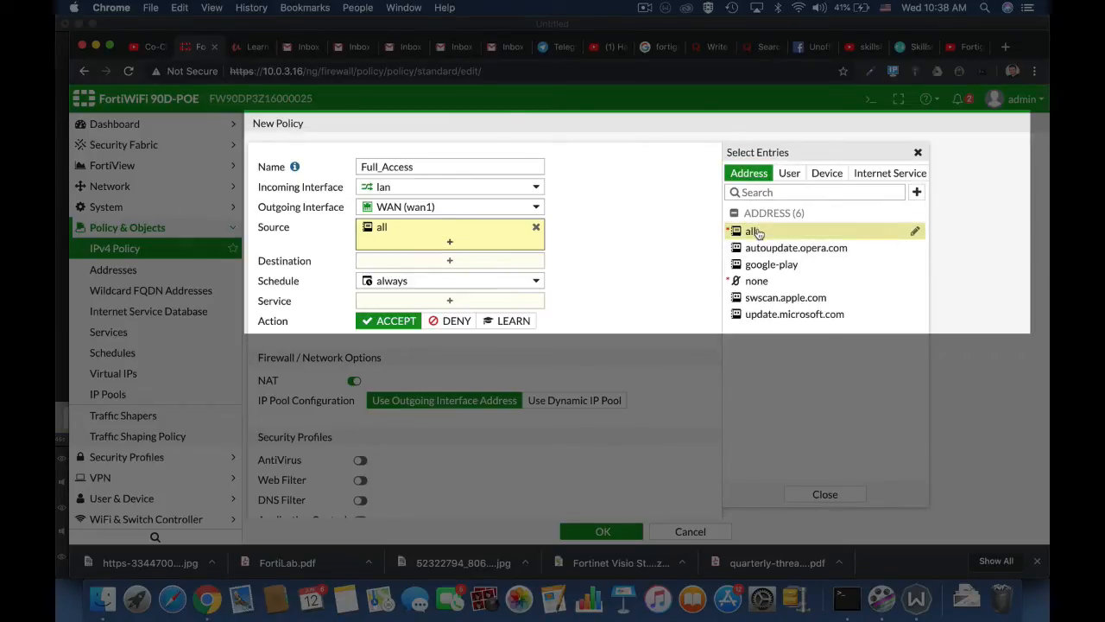
pyautogui.click(789, 175)
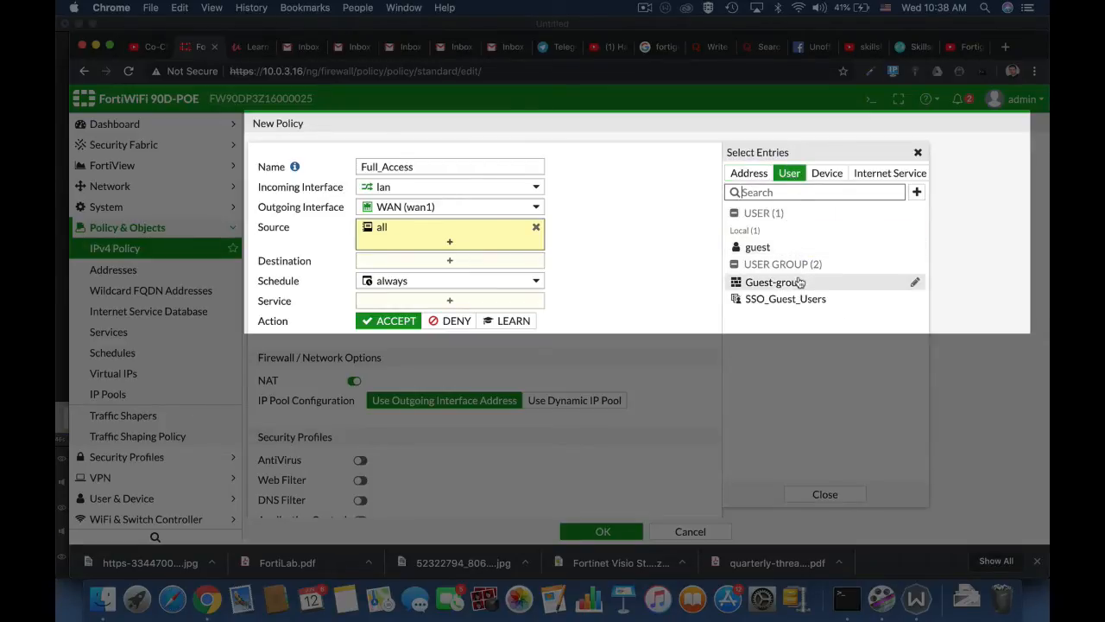
pyautogui.moveTo(800, 283)
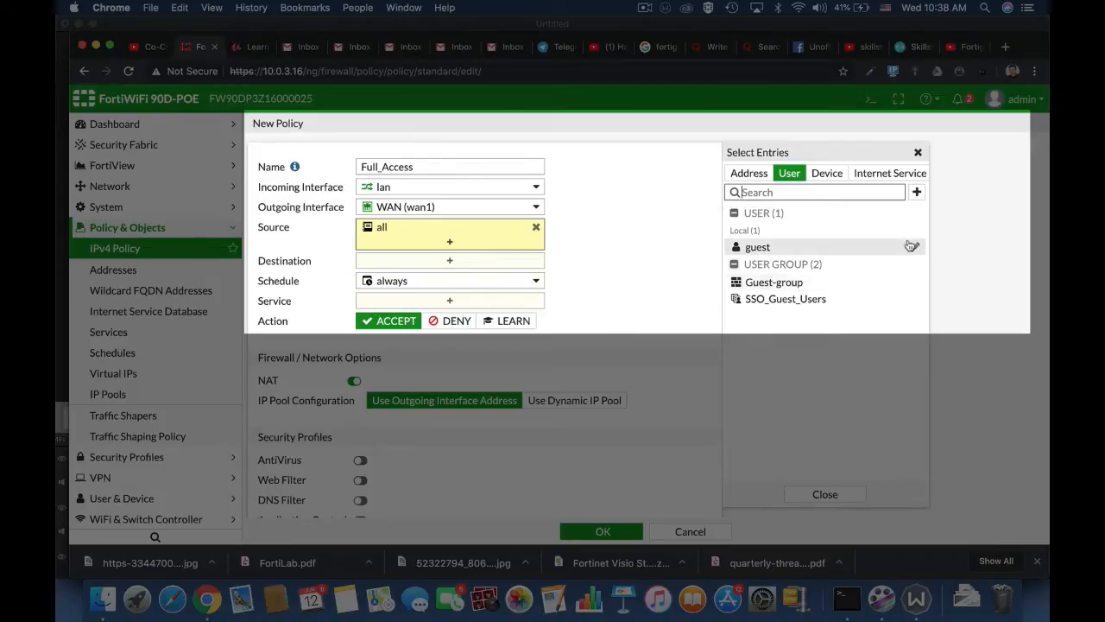
pyautogui.click(917, 192)
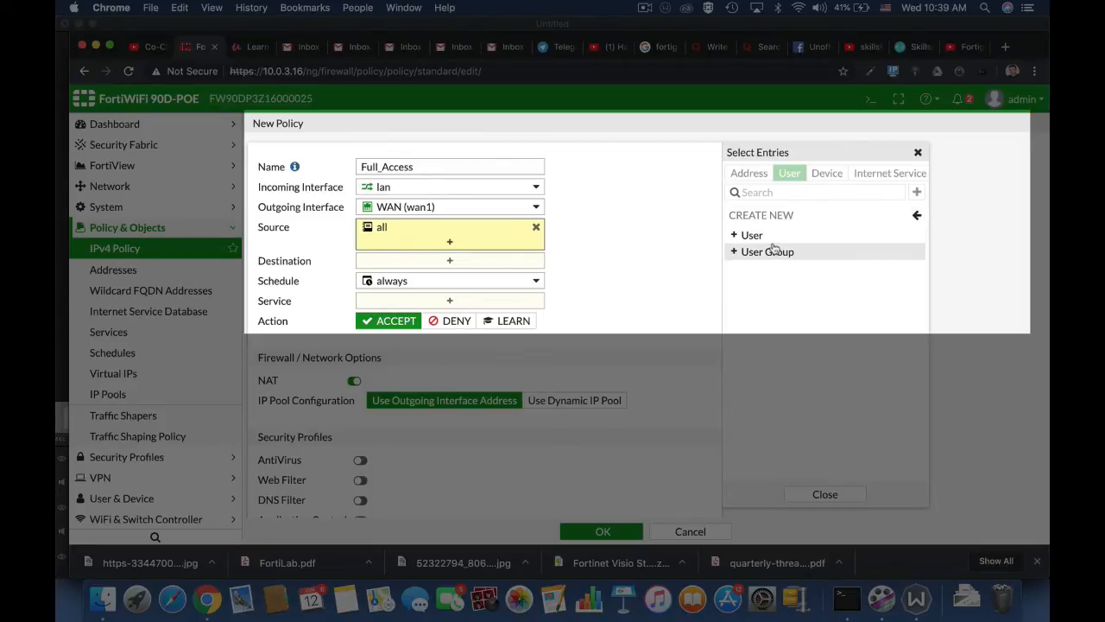
pyautogui.click(915, 216)
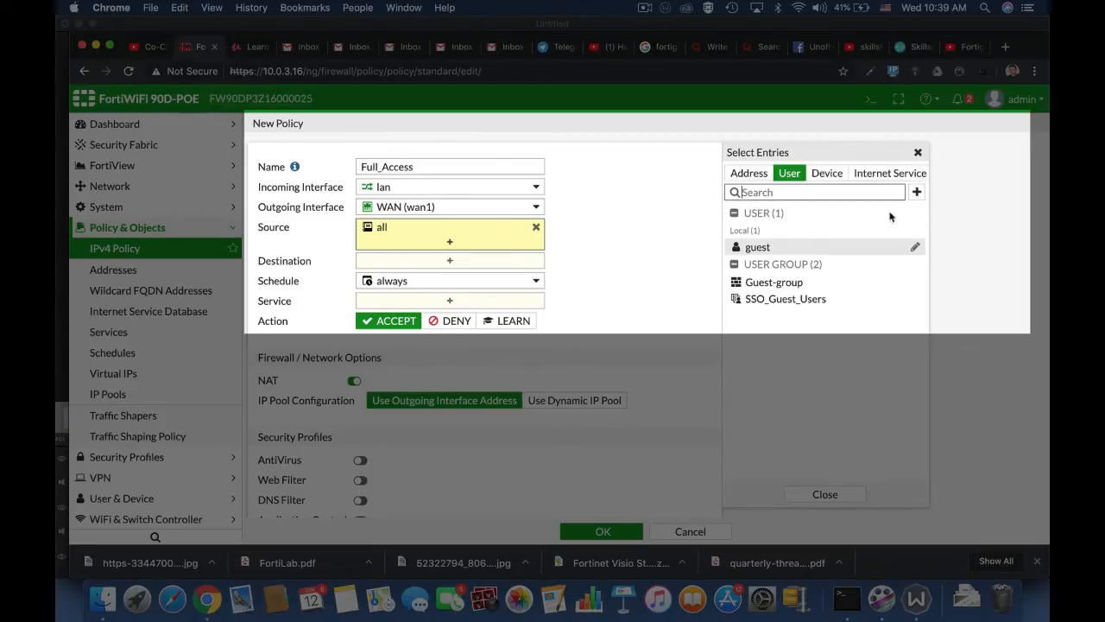
# Search device categories for Linux, add Linux PC as a source, then remove it.
pyautogui.click(825, 173)
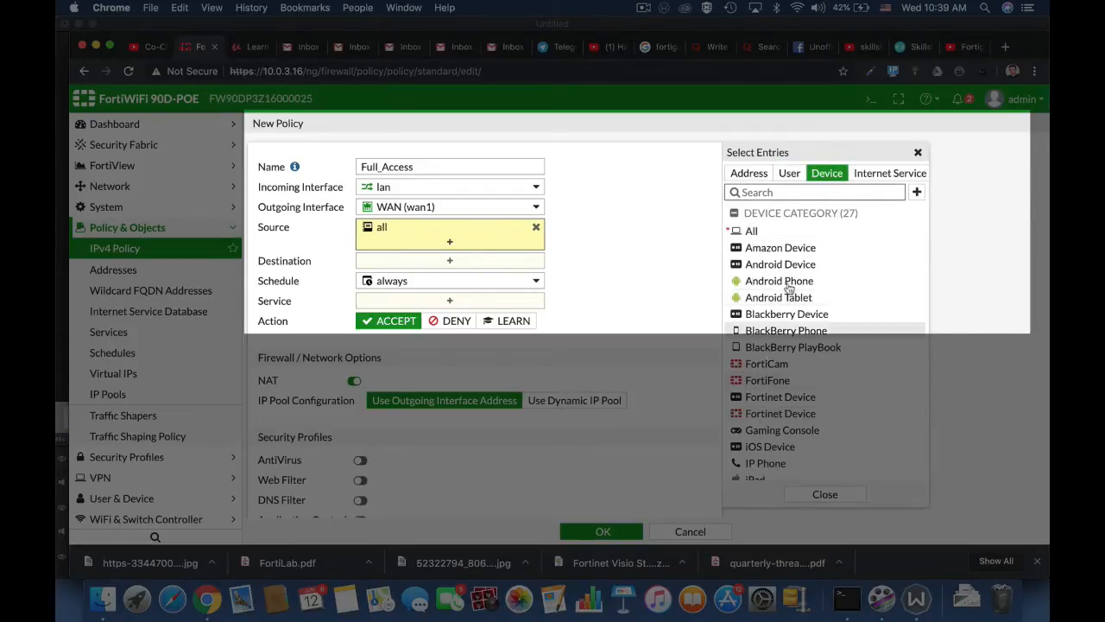
pyautogui.click(756, 191)
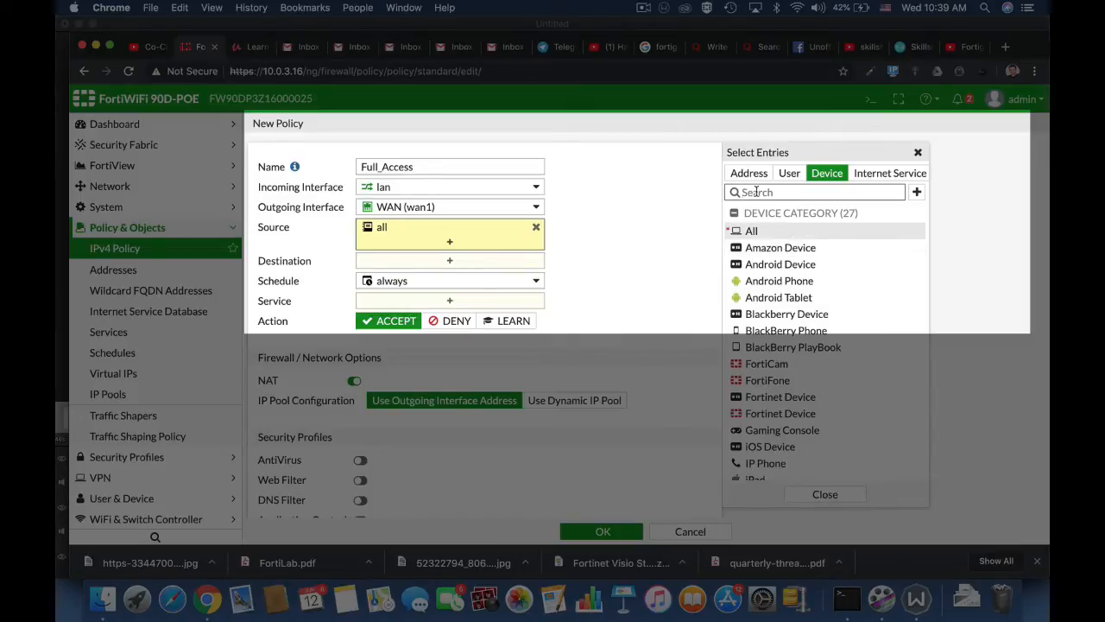
pyautogui.write('Linux')
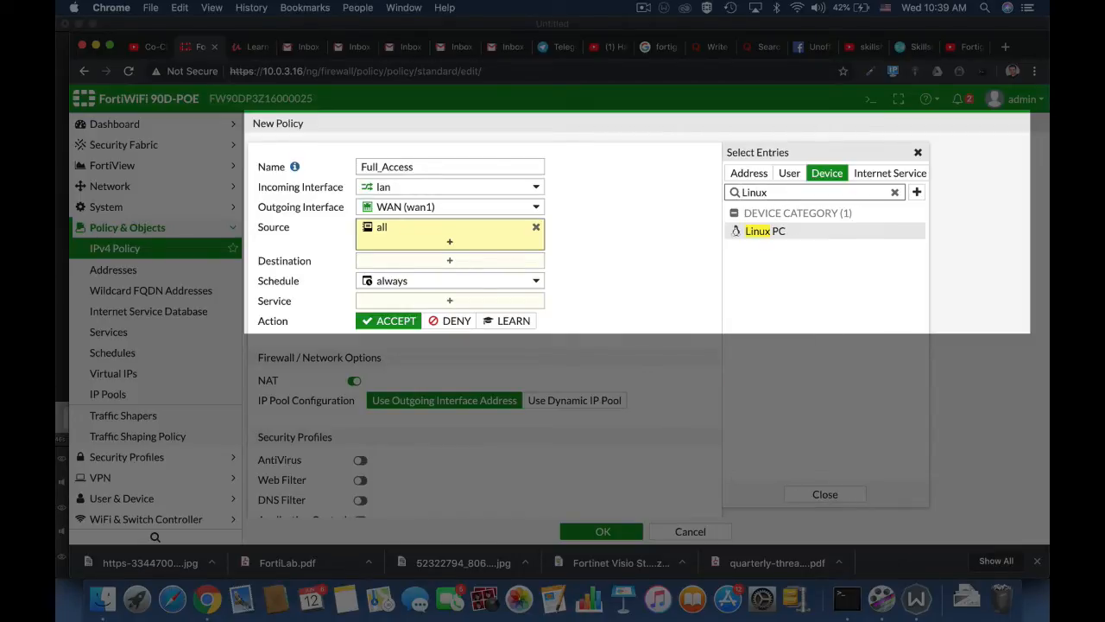
pyautogui.click(744, 231)
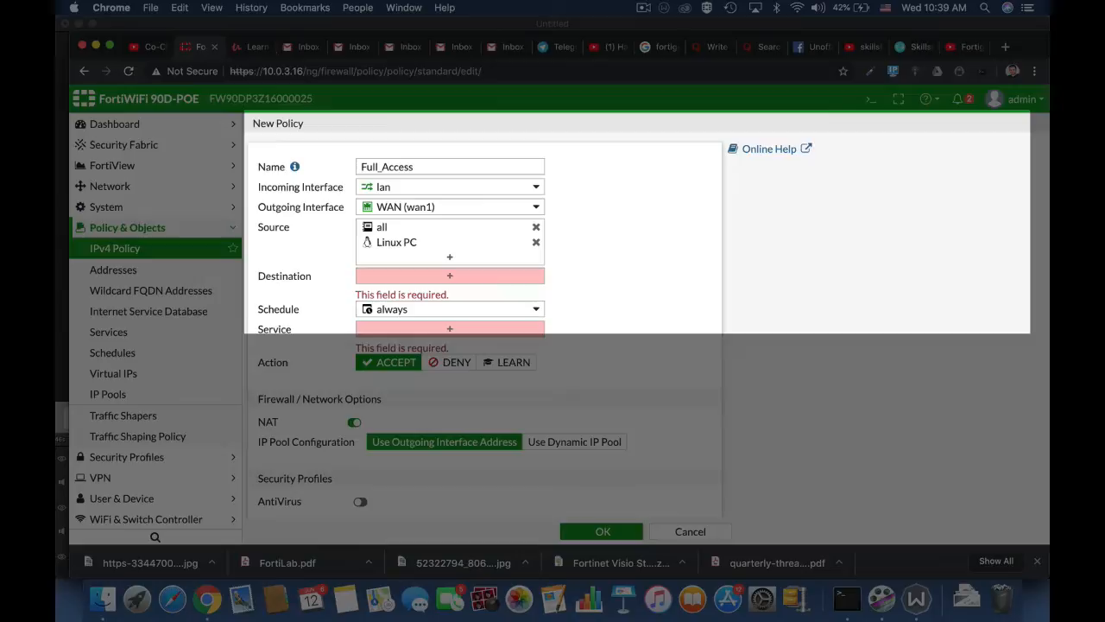
pyautogui.click(535, 243)
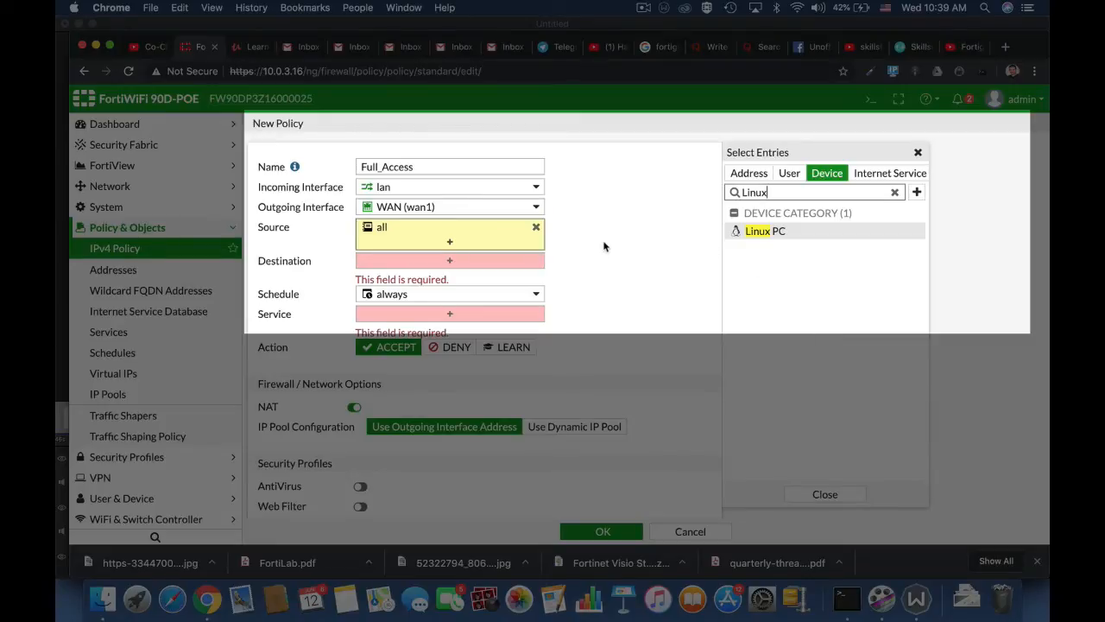
pyautogui.click(447, 261)
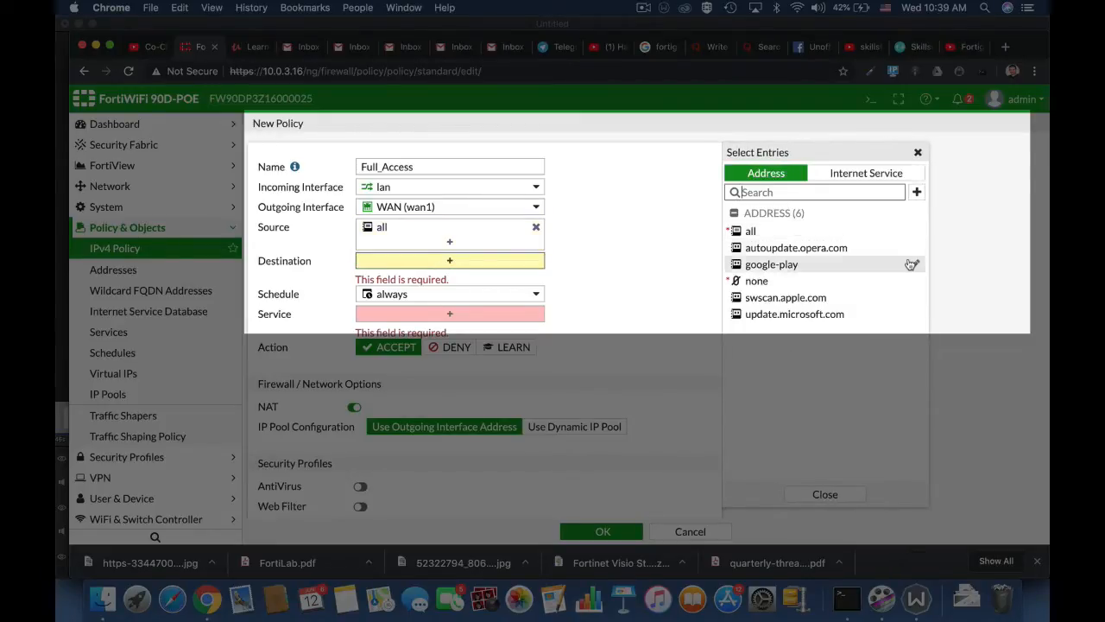
# Set the destination address to all and keep the schedule at always.
pyautogui.click(765, 231)
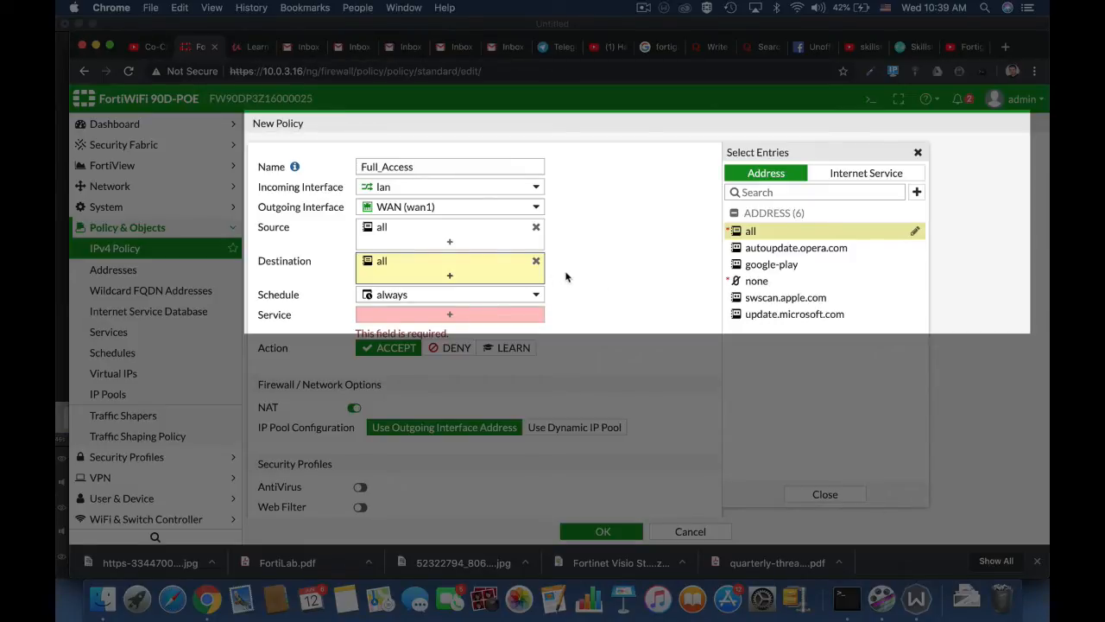
pyautogui.click(522, 294)
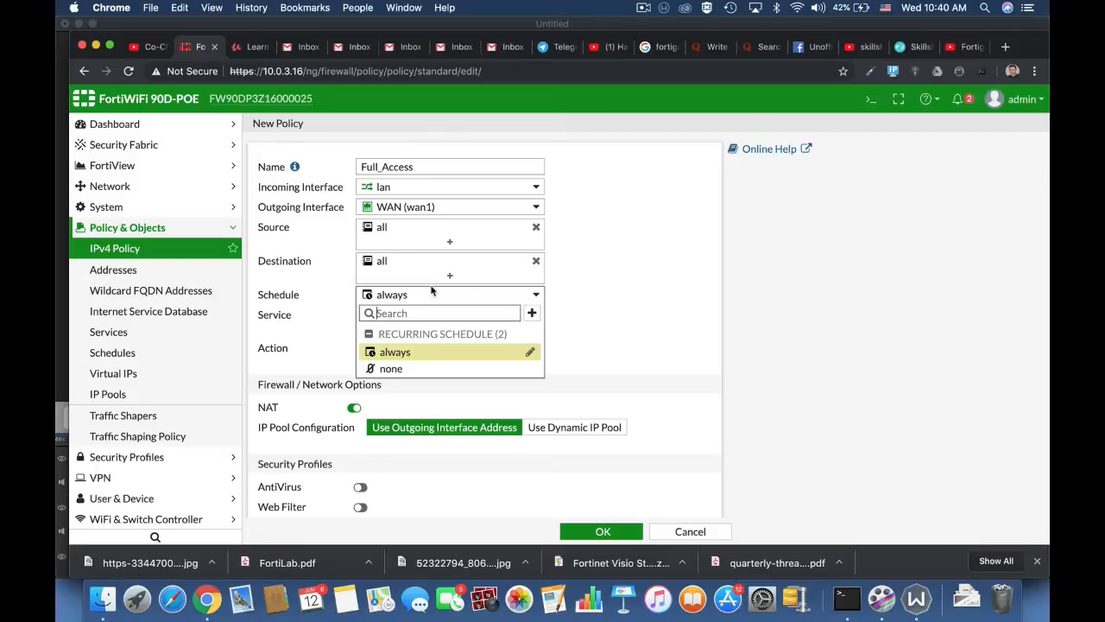
pyautogui.click(626, 321)
pyautogui.click(450, 317)
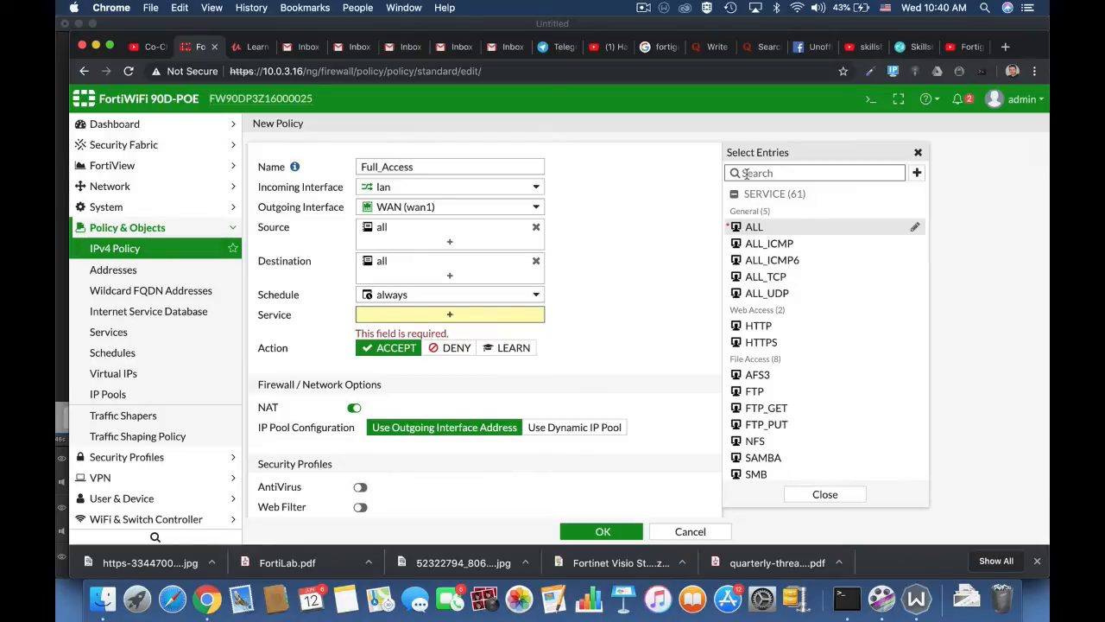
# Search the services for http and ftp, then choose ALL as the policy's service.
pyautogui.write('http')
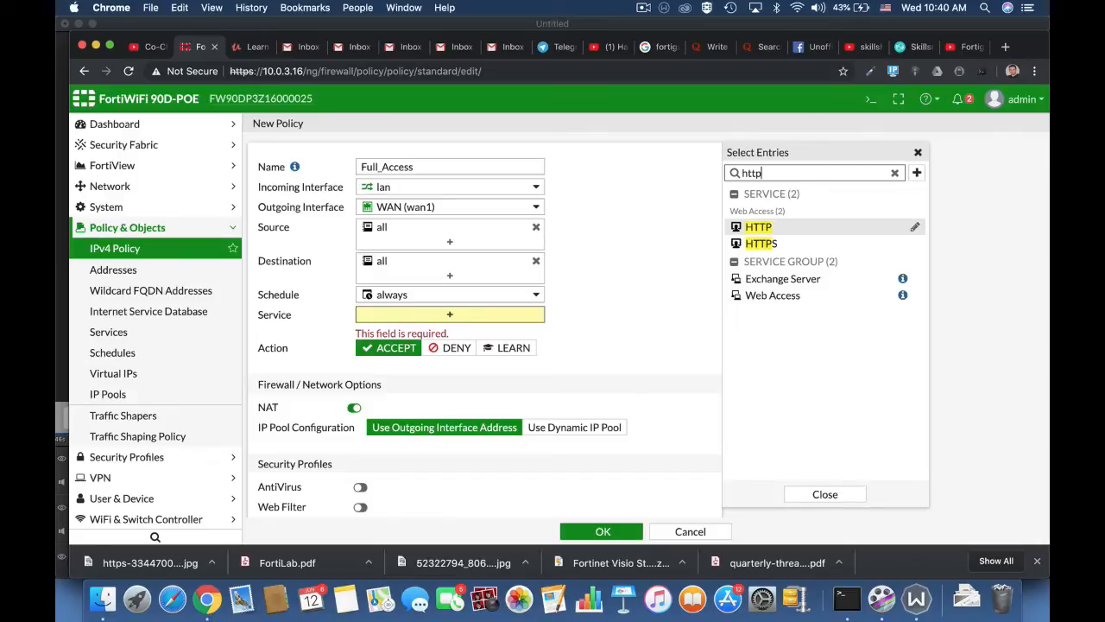
pyautogui.press('BackSpace')
pyautogui.press('BackSpace')
pyautogui.press('BackSpace')
pyautogui.press('BackSpace')
pyautogui.write('f')
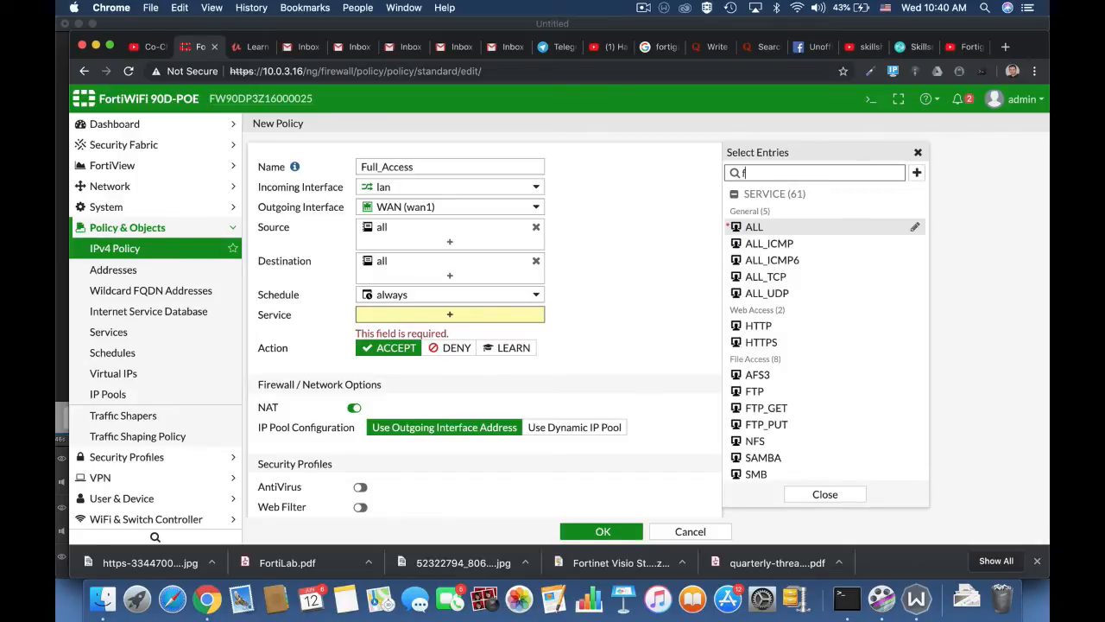
pyautogui.write('tp')
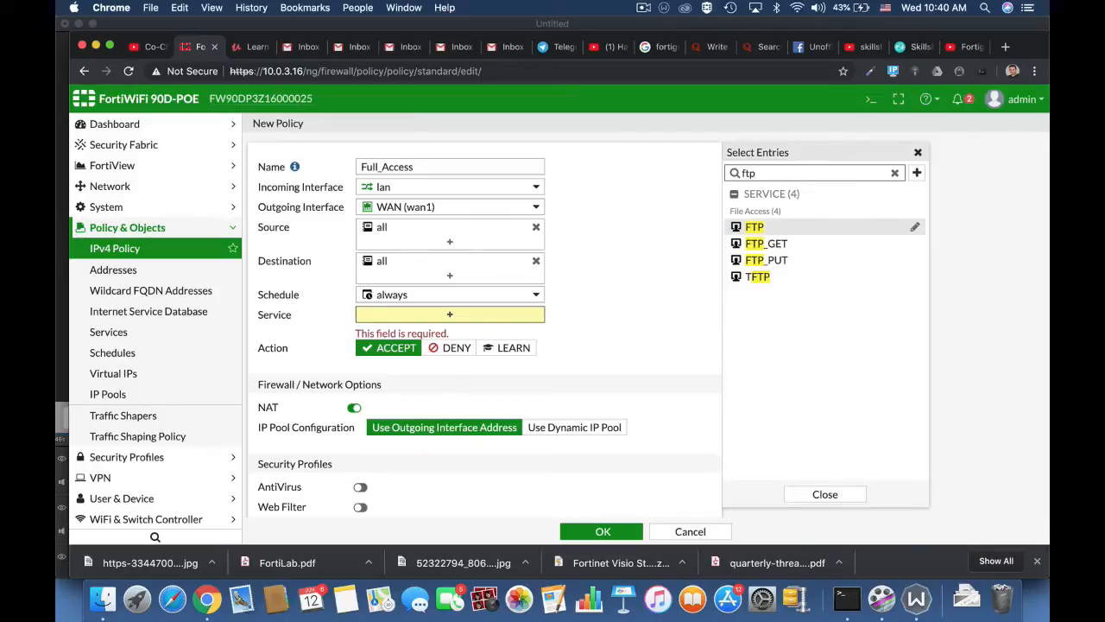
pyautogui.press('BackSpace')
pyautogui.press('BackSpace')
pyautogui.press('BackSpace')
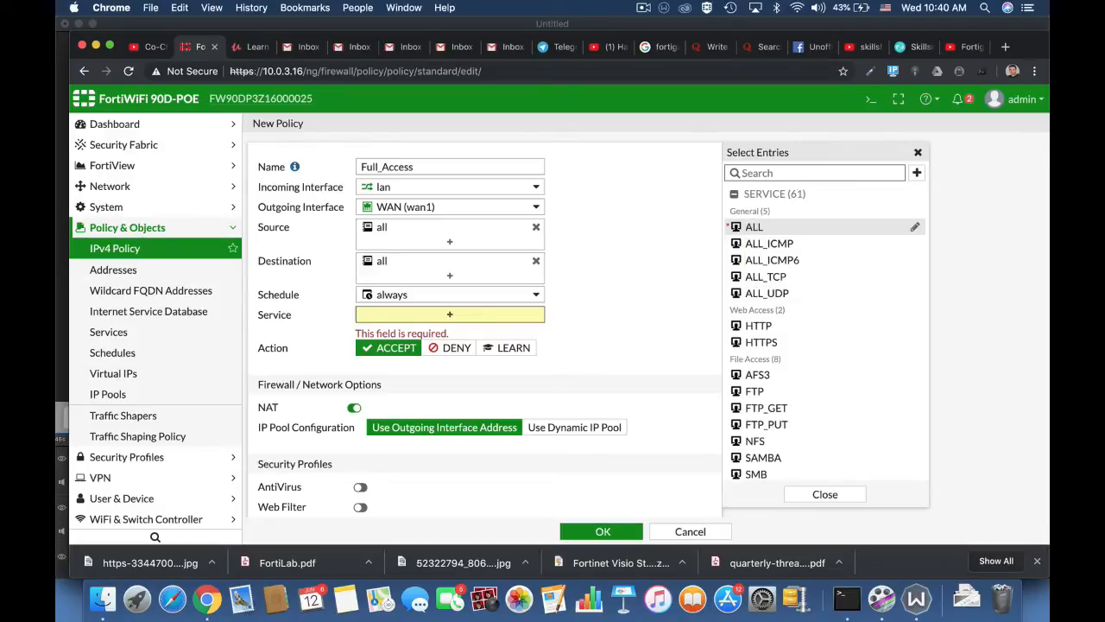
pyautogui.click(751, 228)
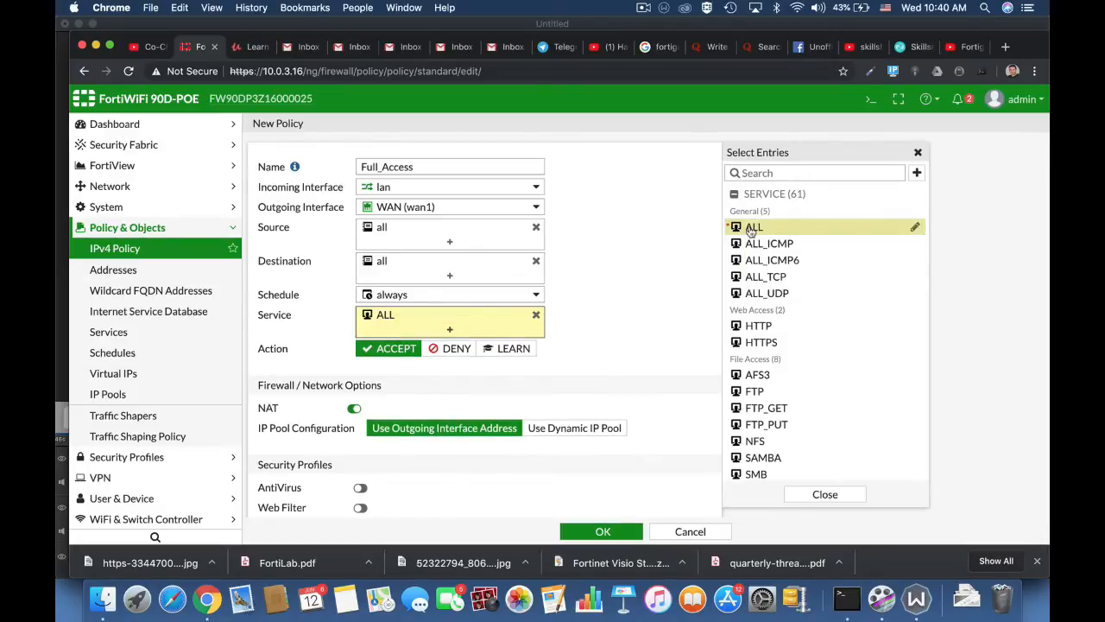
pyautogui.click(627, 327)
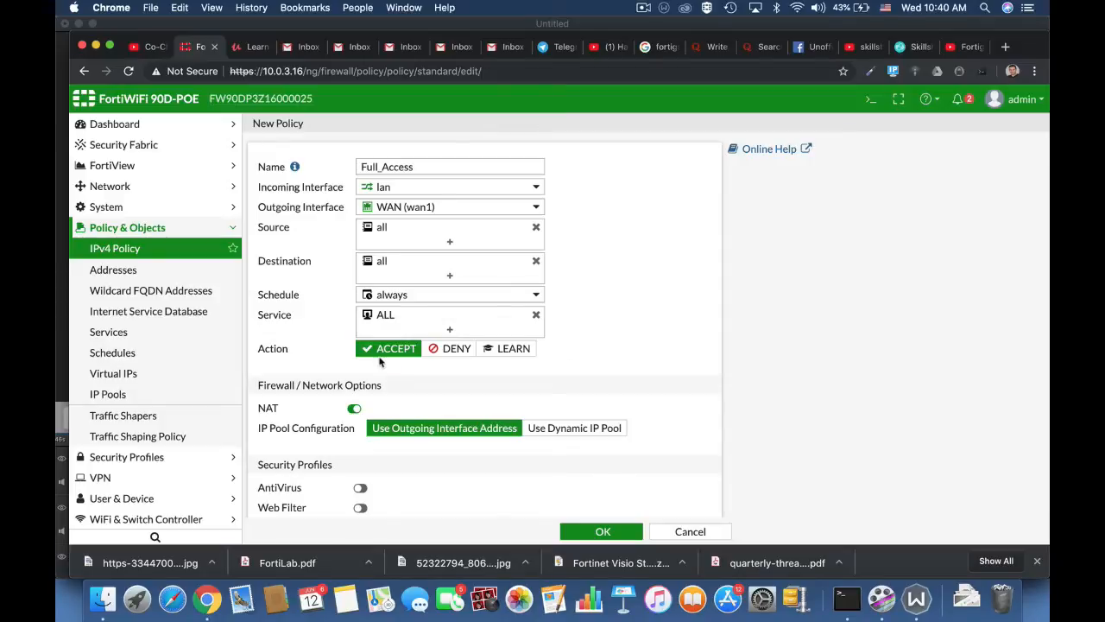
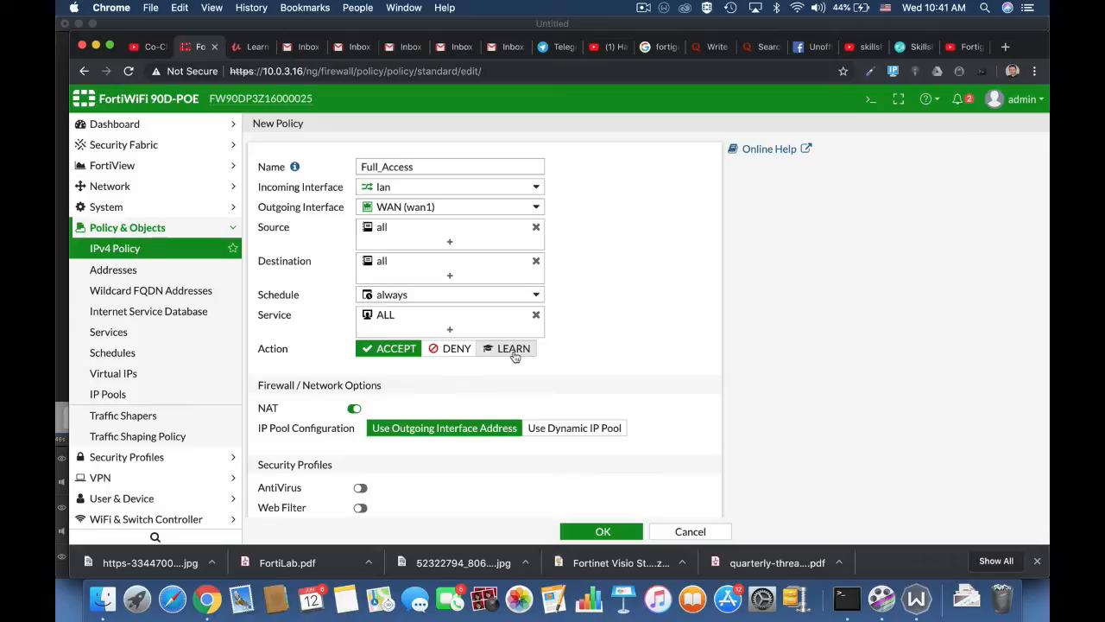
# Keep NAT enabled on Full_Access and leave allowed-traffic logging at Security Events.
pyautogui.scroll(-4, 637, 376)
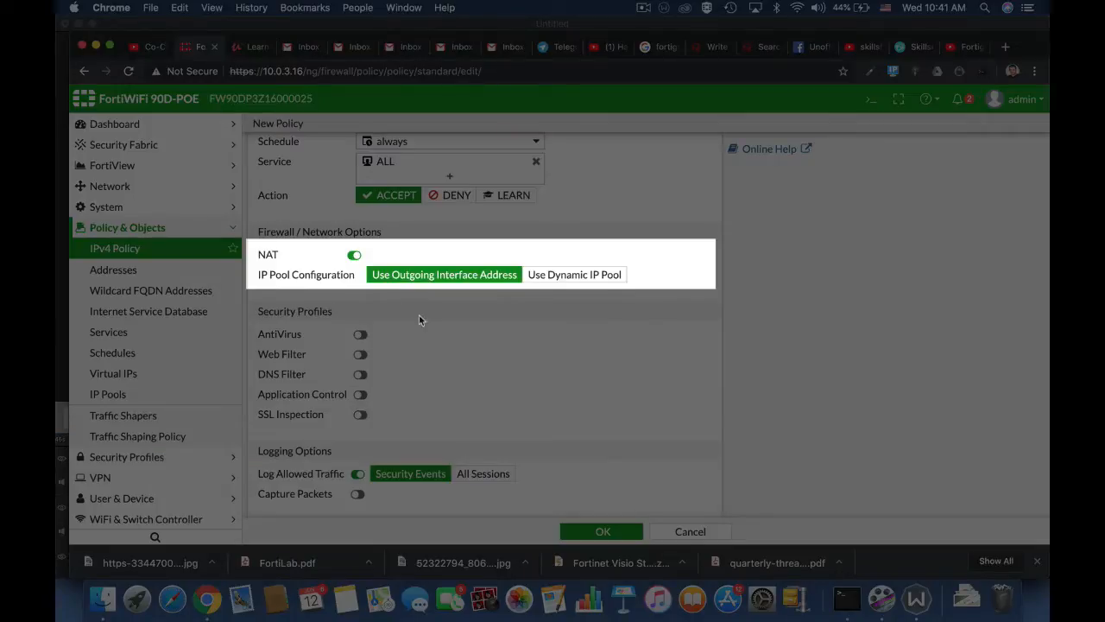
pyautogui.click(354, 255)
pyautogui.click(296, 256)
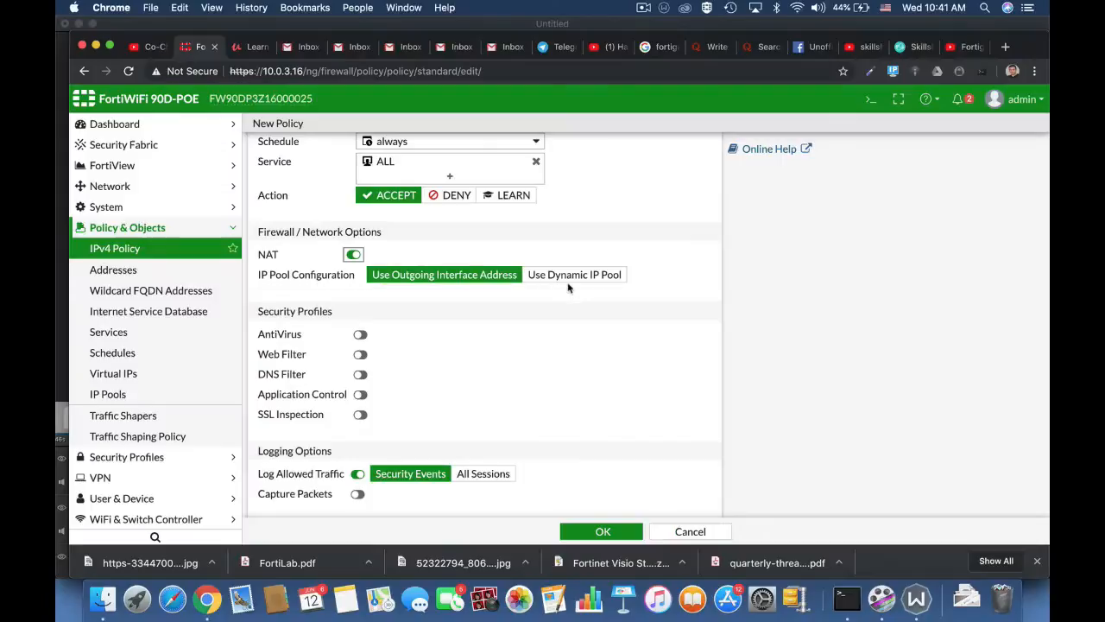
pyautogui.scroll(-3, 569, 288)
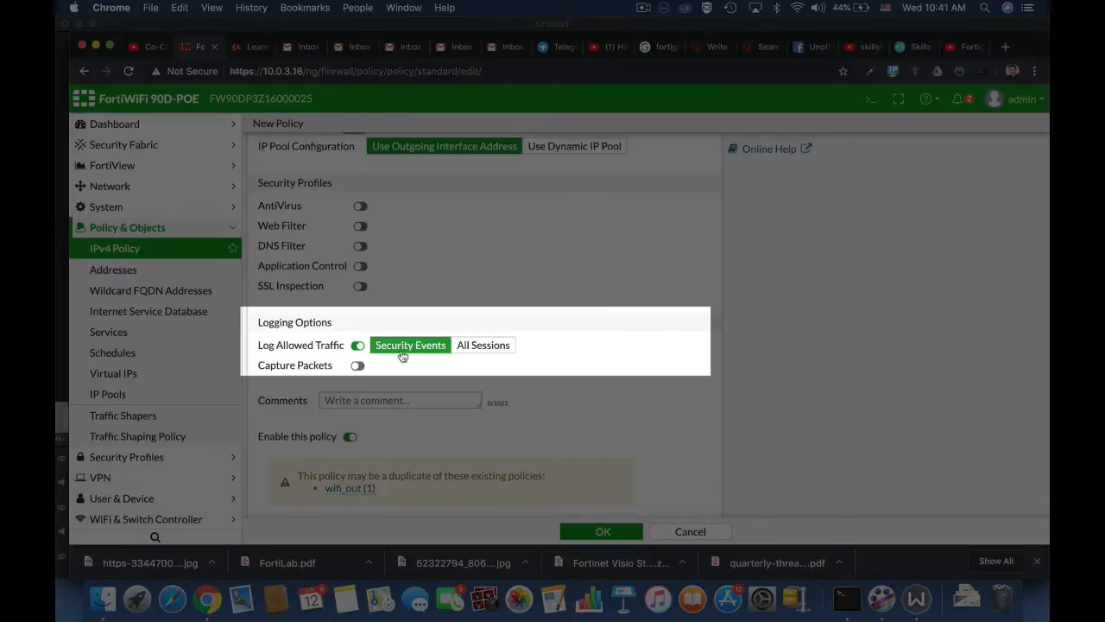
pyautogui.click(473, 349)
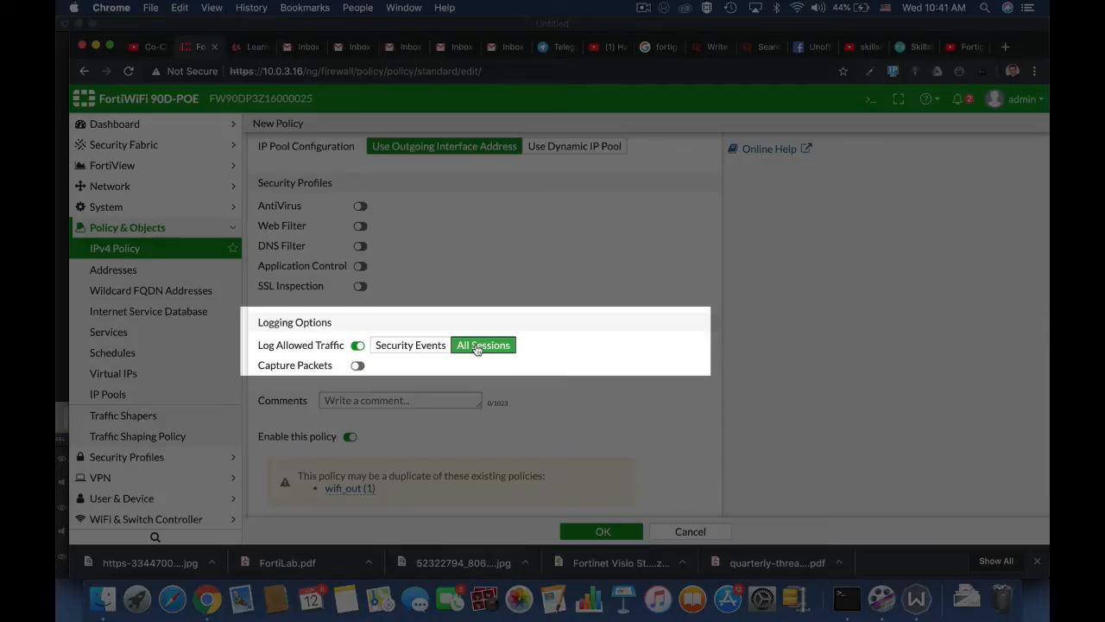
pyautogui.click(412, 347)
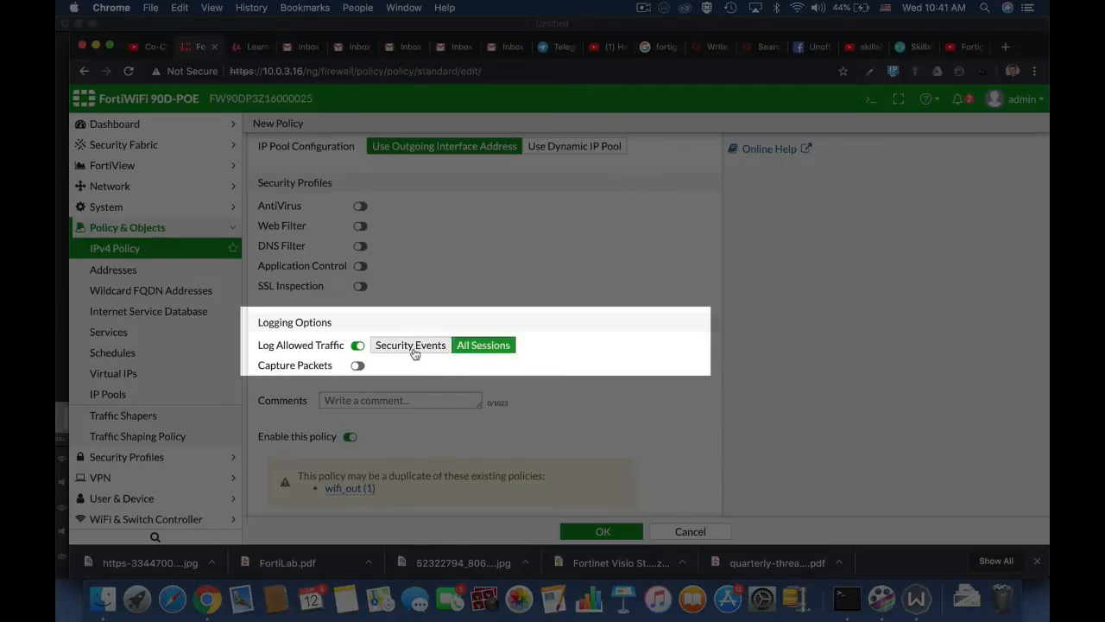
pyautogui.scroll(-1, 635, 457)
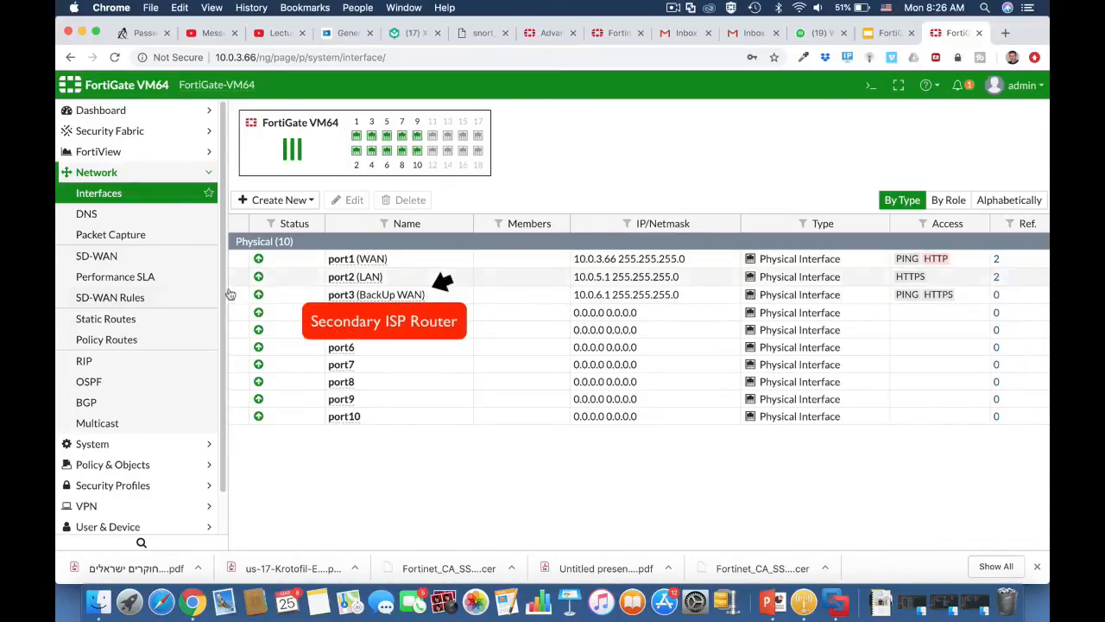
# Review the existing primary default static route and save it unchanged.
pyautogui.click(177, 319)
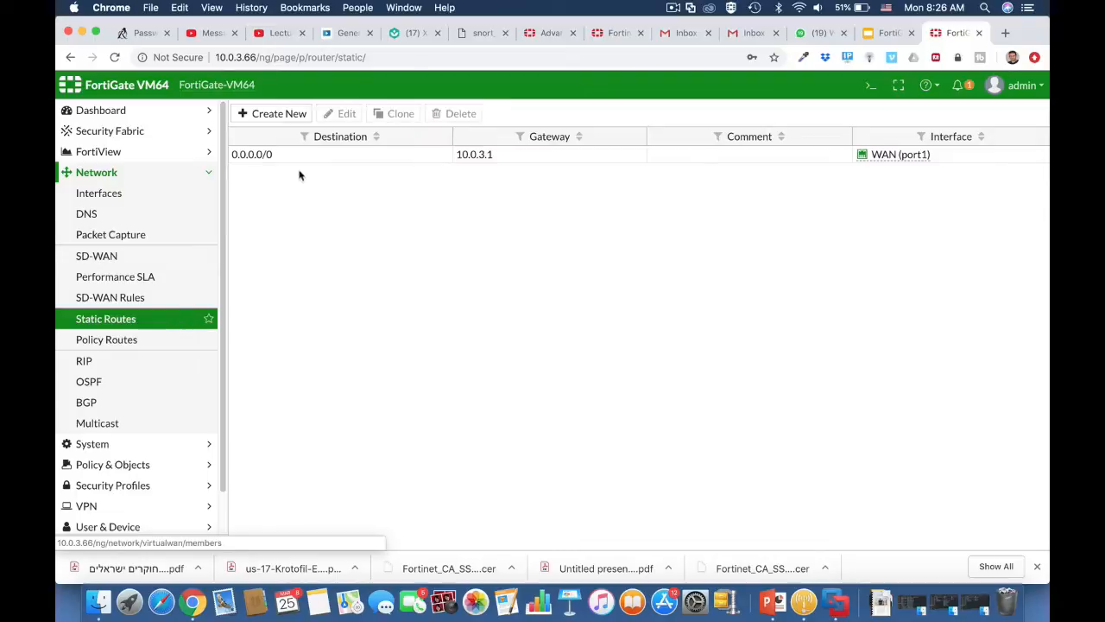
pyautogui.click(308, 159)
pyautogui.click(345, 114)
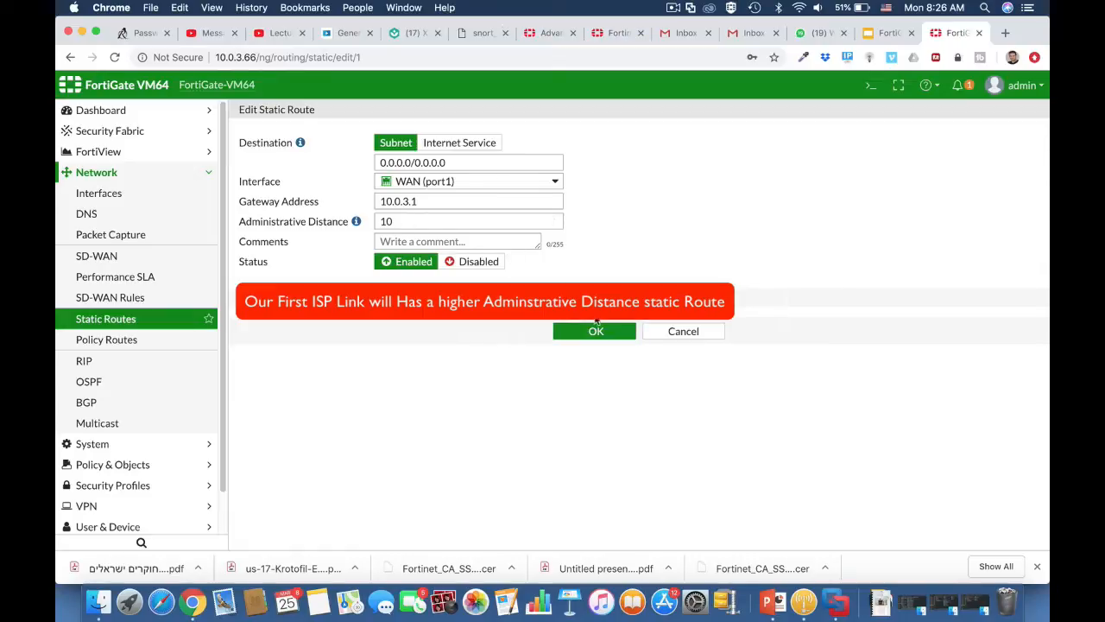
pyautogui.click(637, 333)
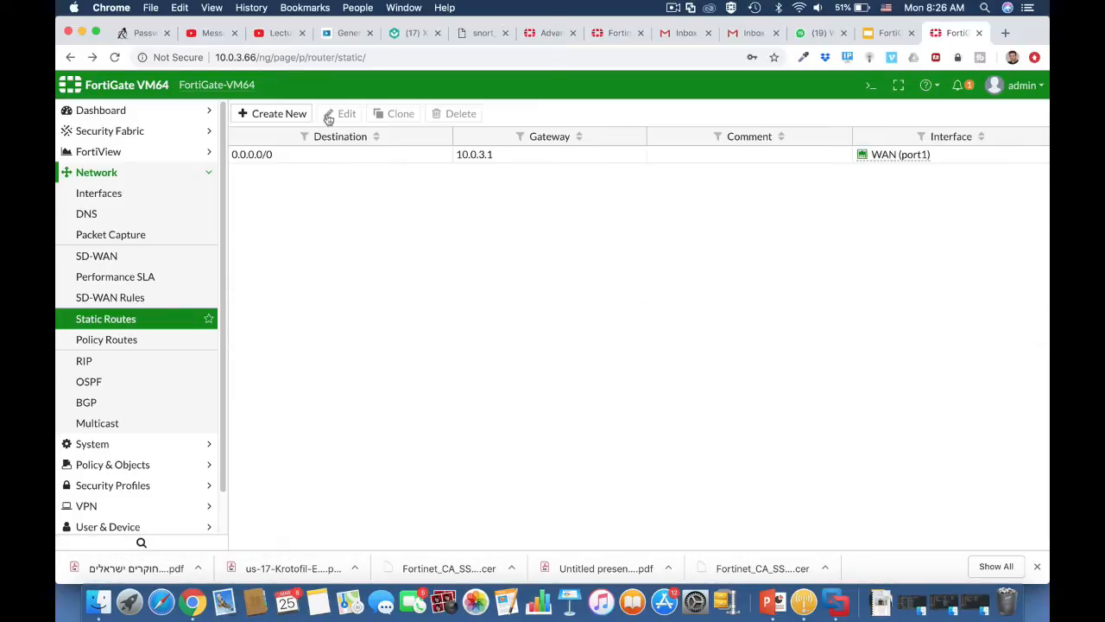
# Add a static route via BackUp WAN (port3), gateway 10.0.6.254, administrative distance 20.
pyautogui.click(290, 116)
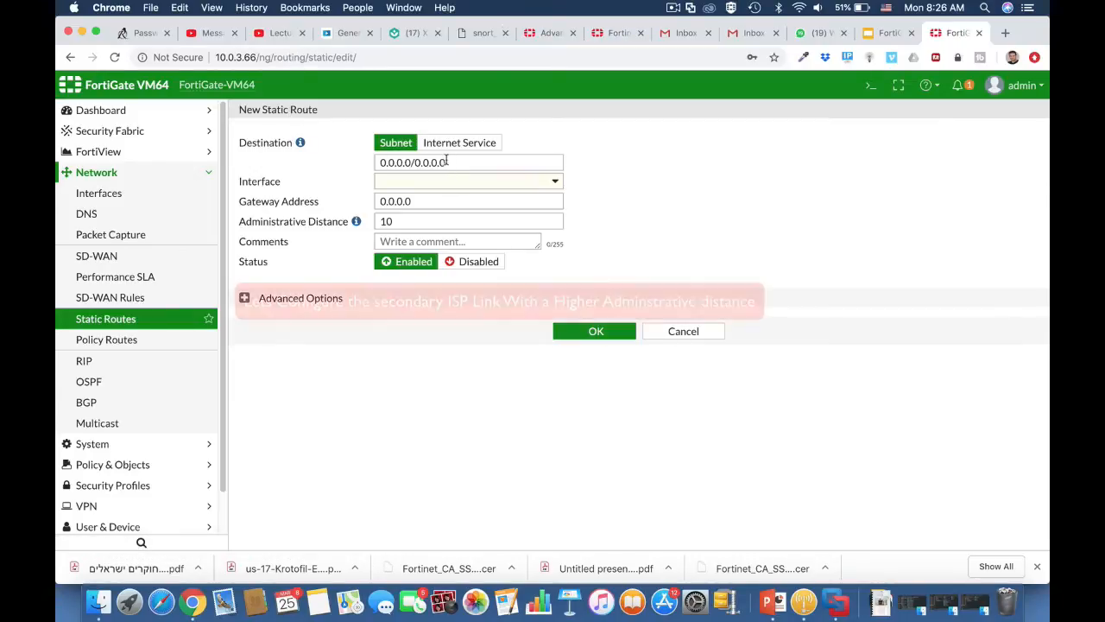
pyautogui.click(437, 184)
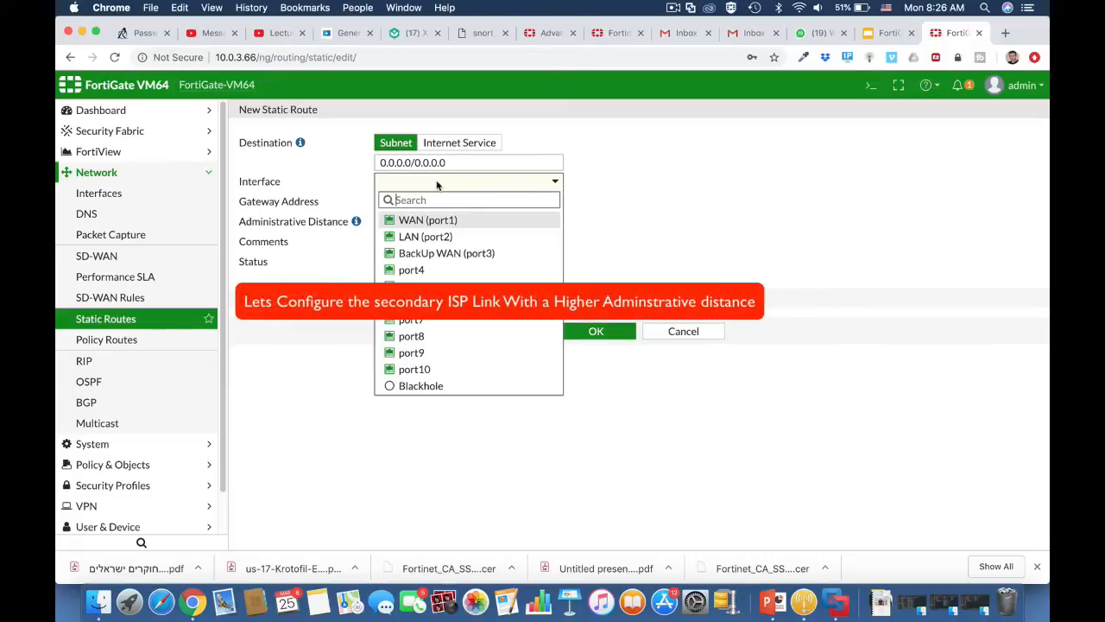
pyautogui.click(440, 253)
pyautogui.doubleClick(393, 224)
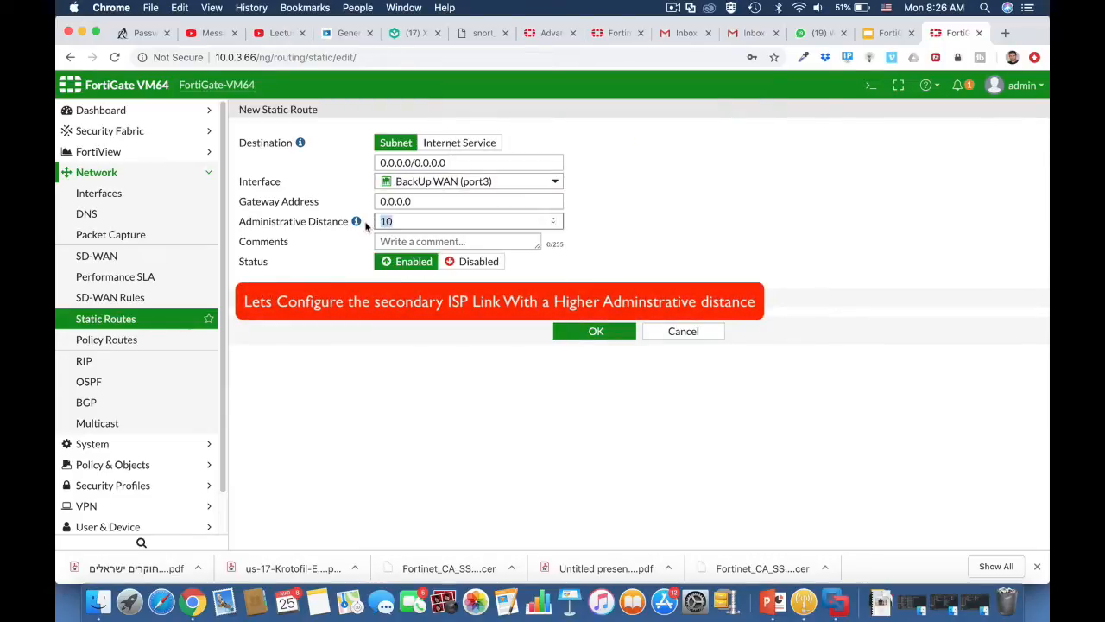
pyautogui.write('20')
pyautogui.moveTo(420, 204); pyautogui.dragTo(373, 205)
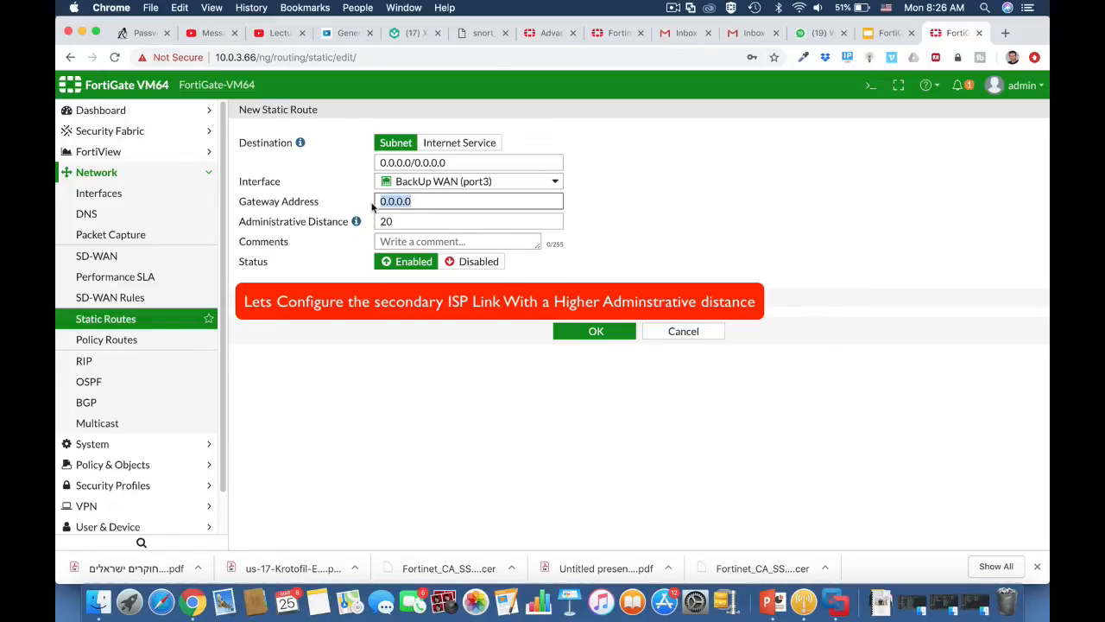
pyautogui.write('10')
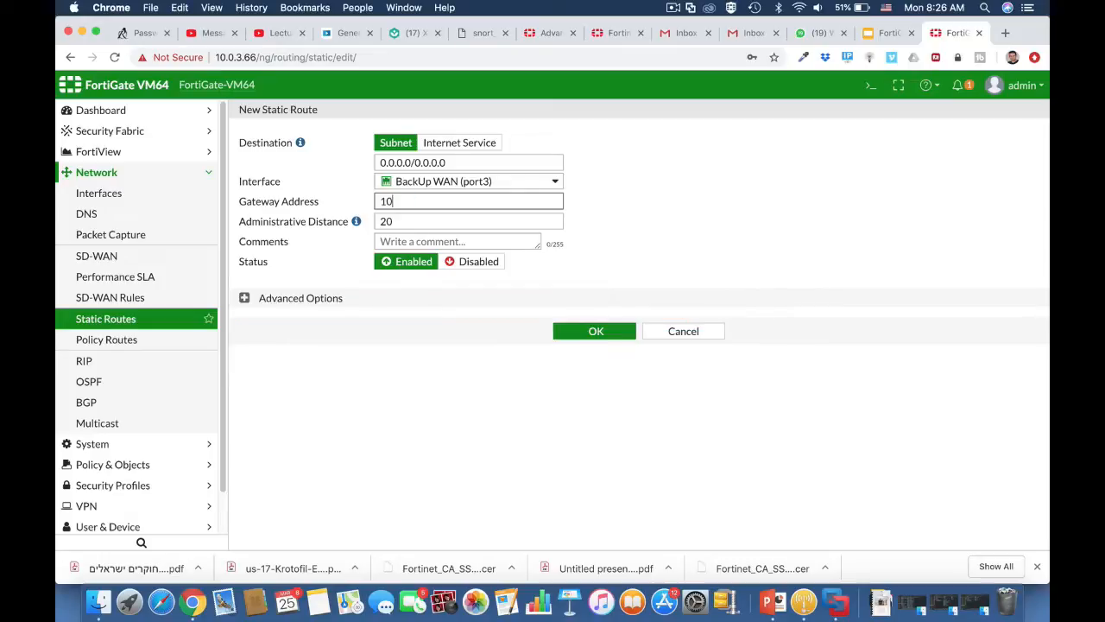
pyautogui.write('.0.6.254')
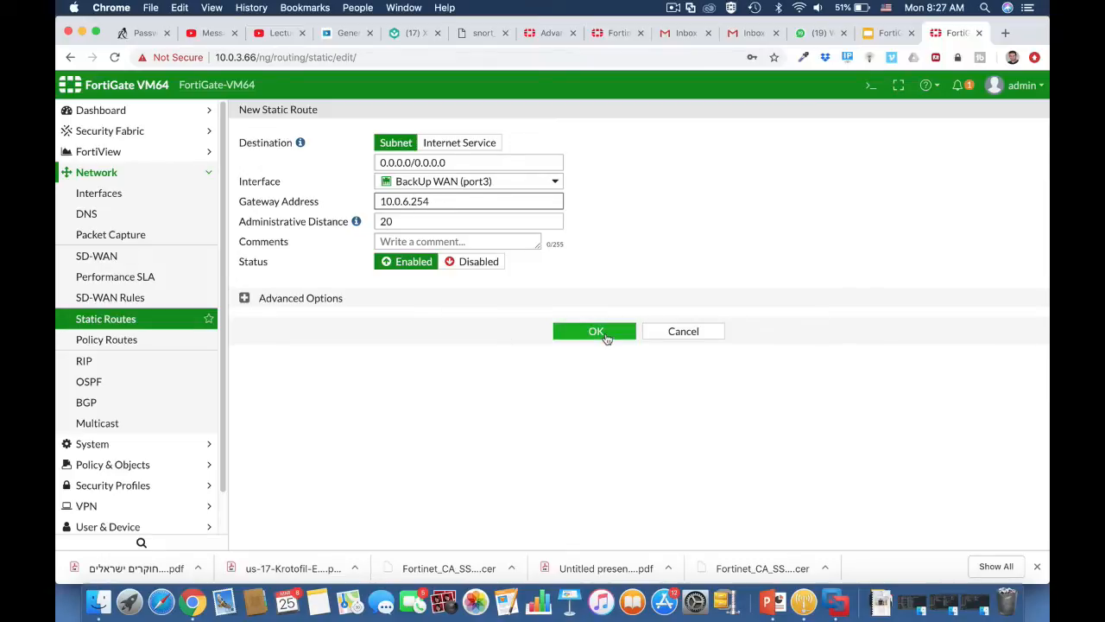
pyautogui.click(604, 335)
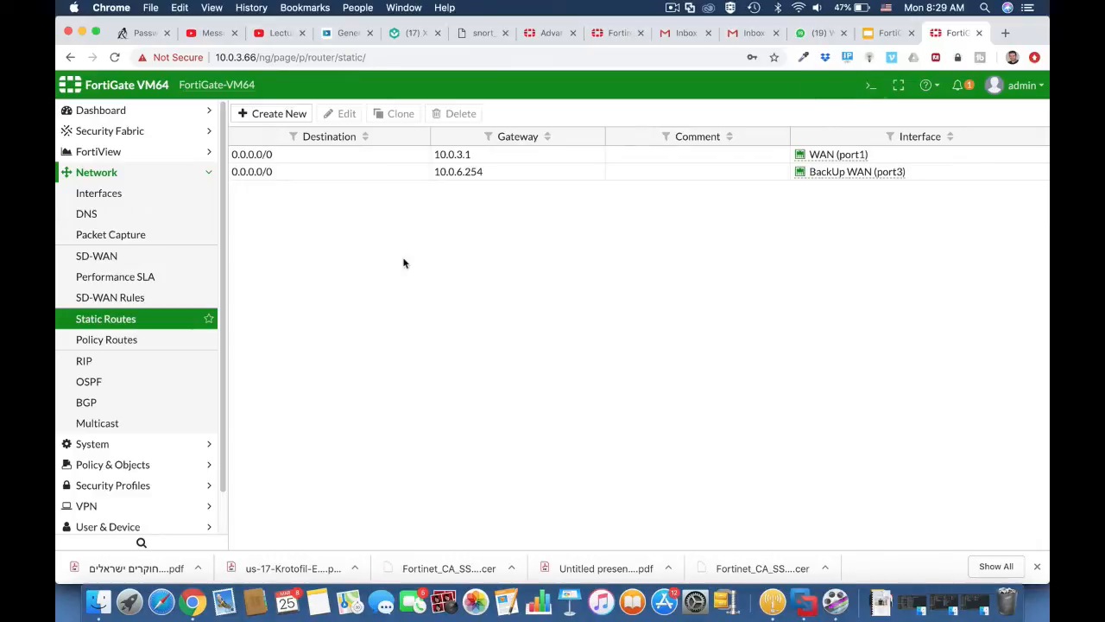
pyautogui.click(868, 86)
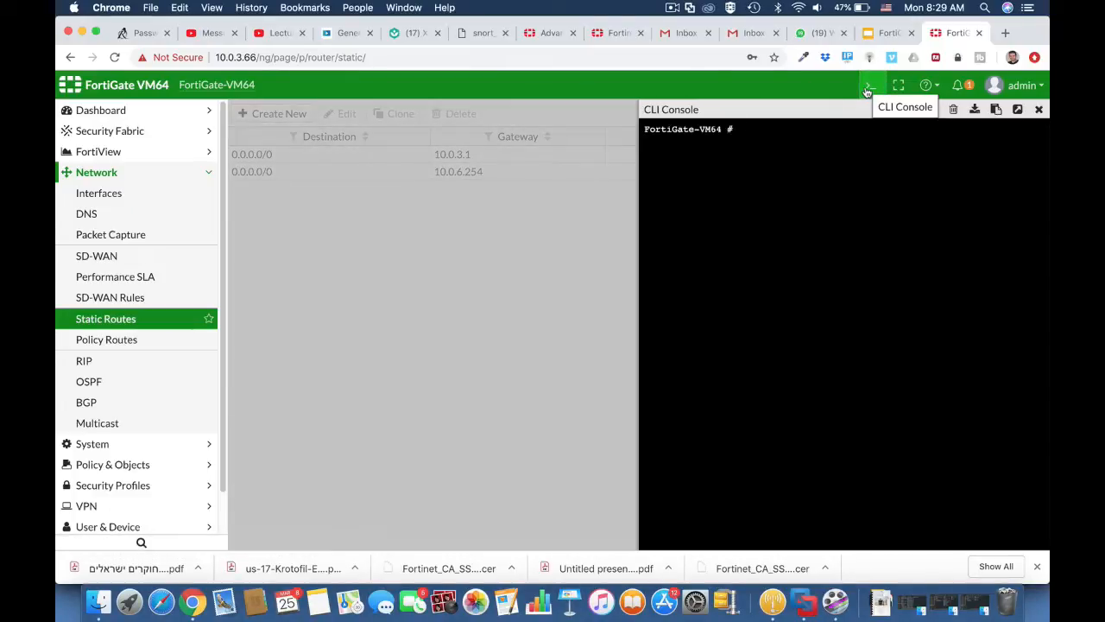
pyautogui.write('get router info')
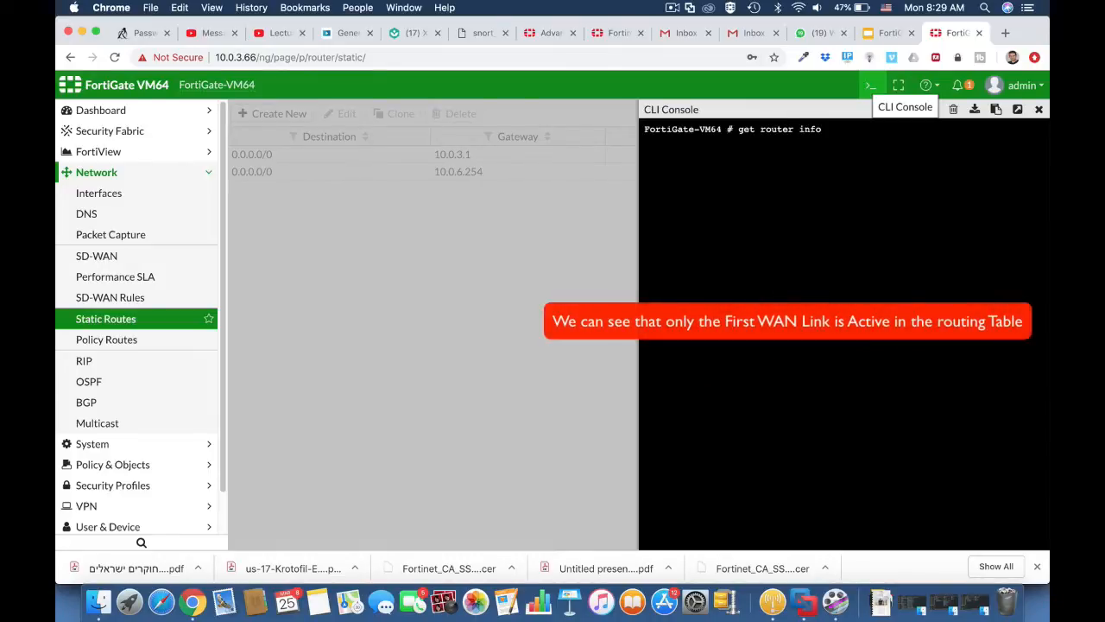
pyautogui.write(' routing-table all')
pyautogui.press('Return')
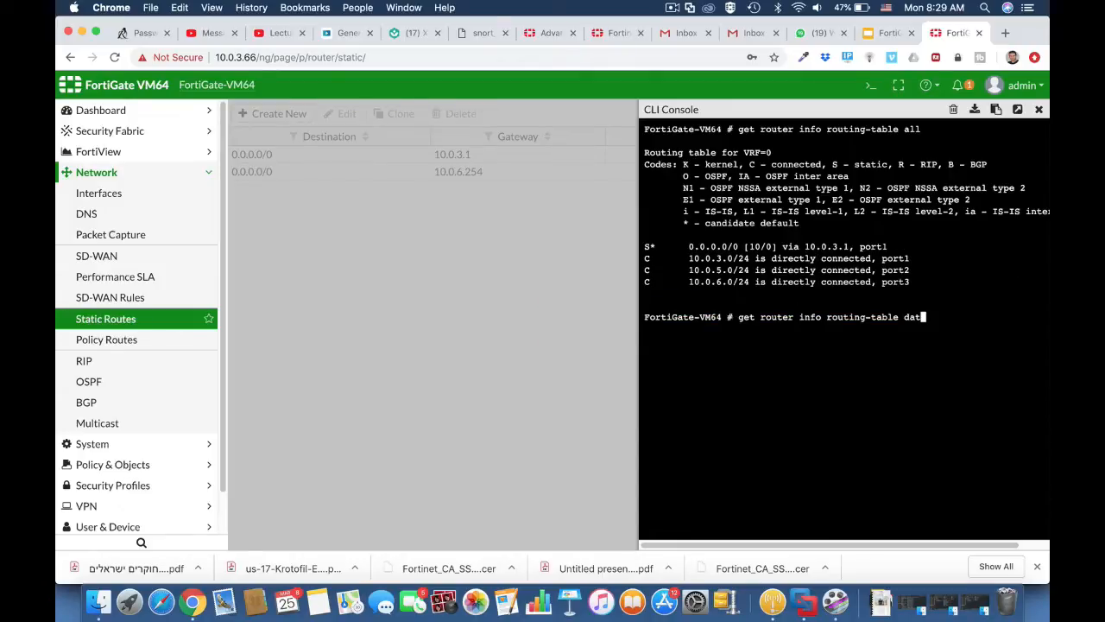
pyautogui.write('abase')
pyautogui.press('Return')
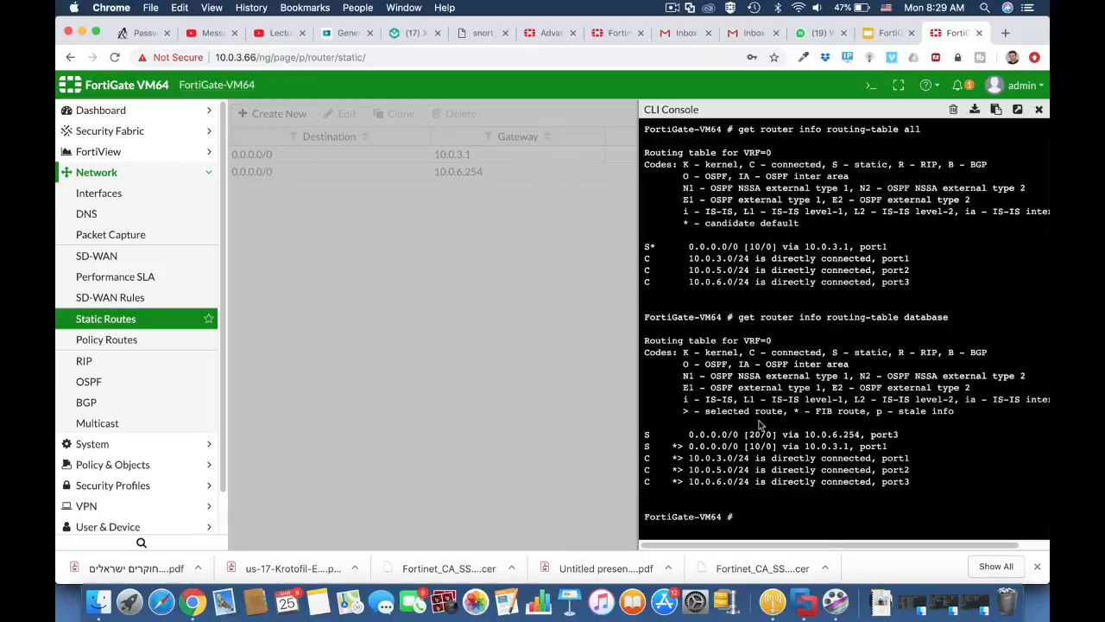
pyautogui.click(1041, 113)
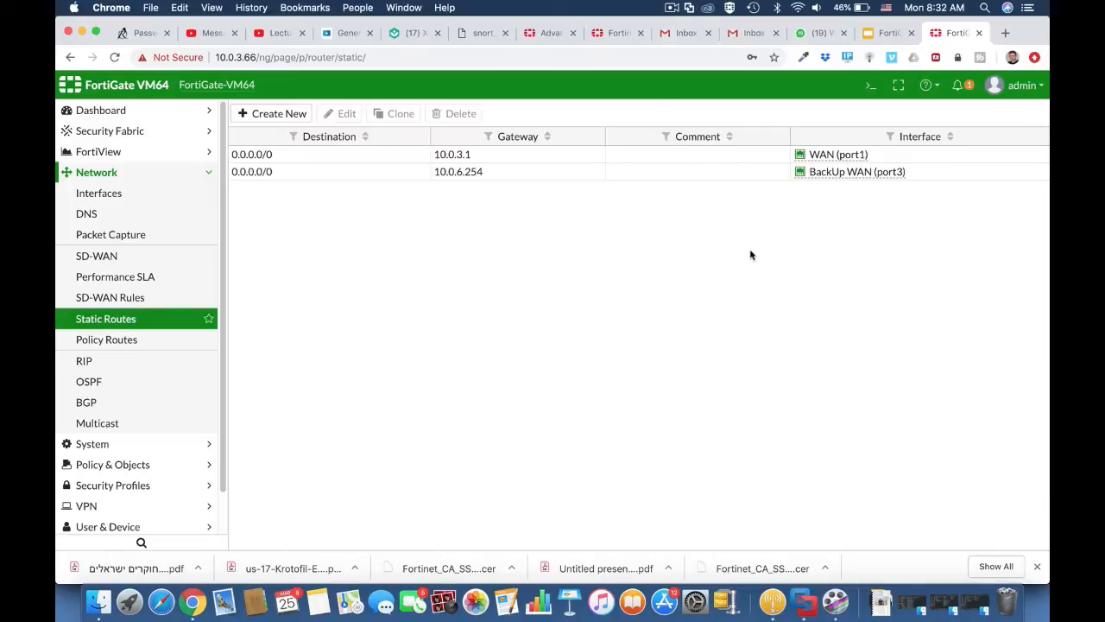
# In the CLI console, create link-monitor entry testlink with source interface port3.
pyautogui.click(870, 85)
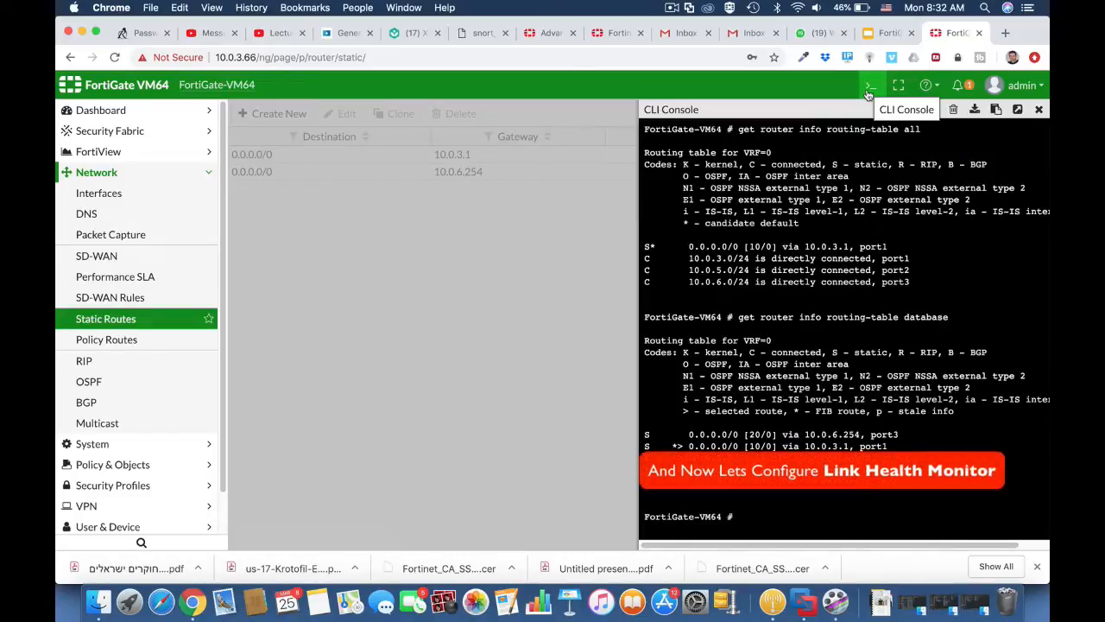
pyautogui.write('config system')
pyautogui.write('link-monitor')
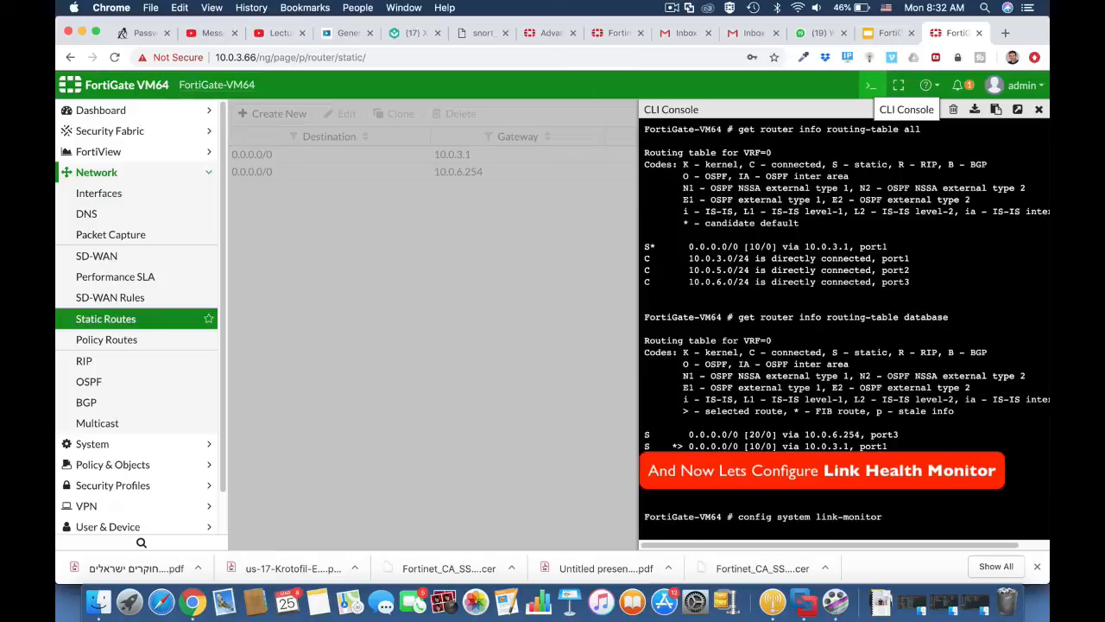
pyautogui.press('Return')
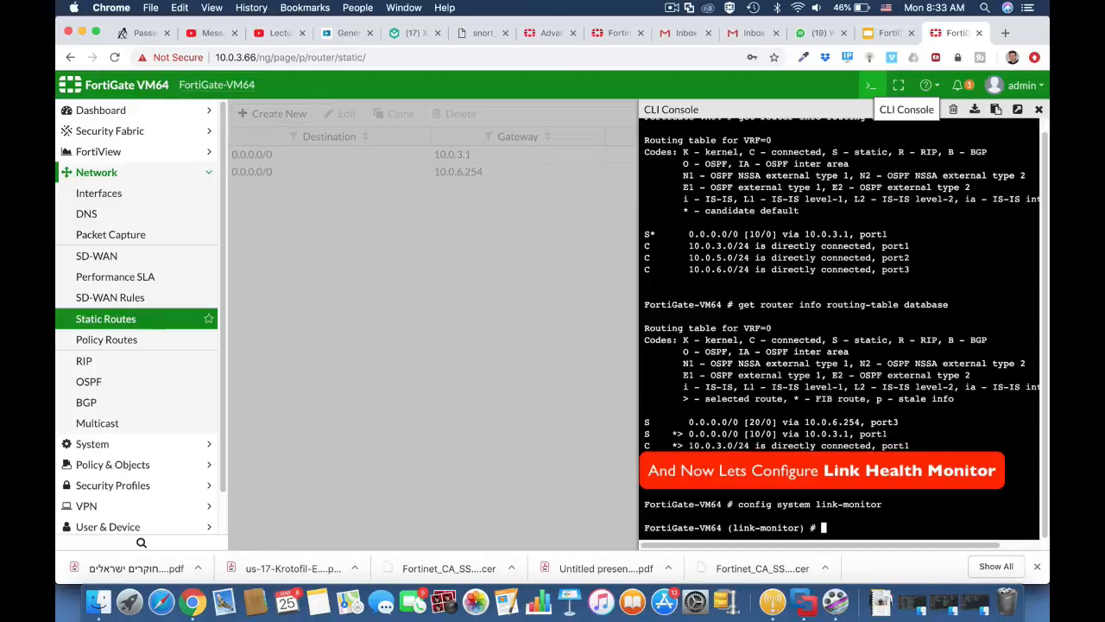
pyautogui.write('edit ')
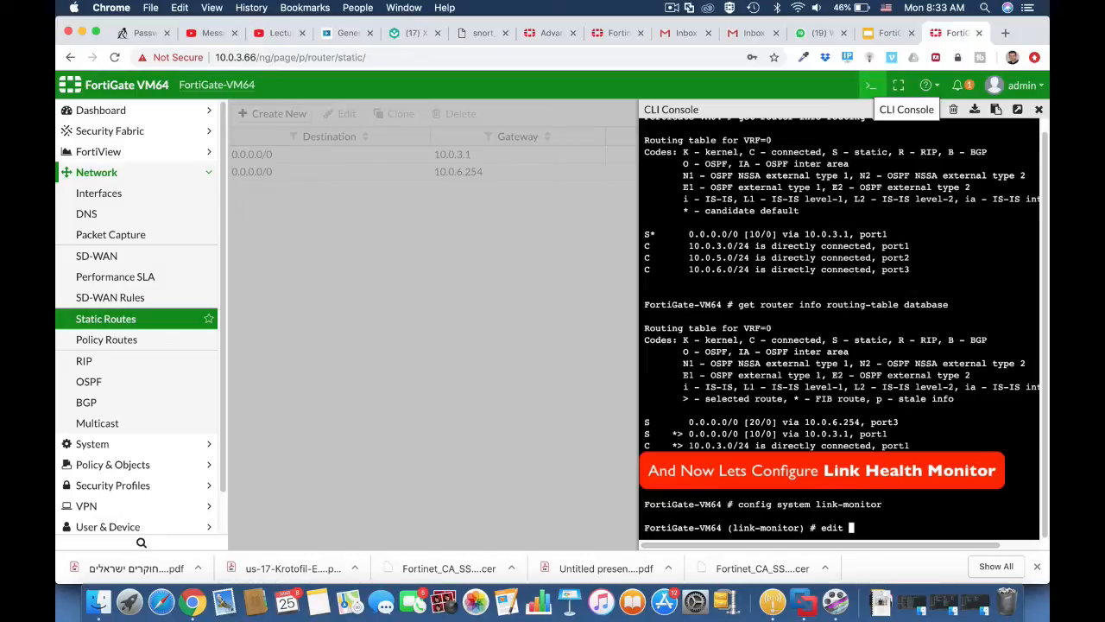
pyautogui.write('test')
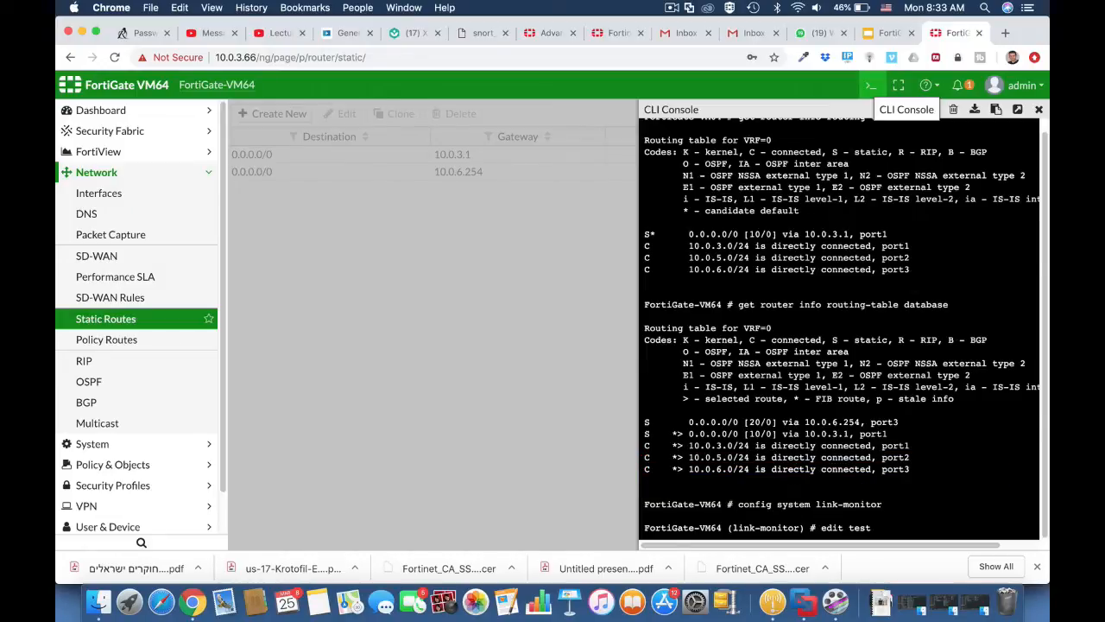
pyautogui.write('link')
pyautogui.press('Return')
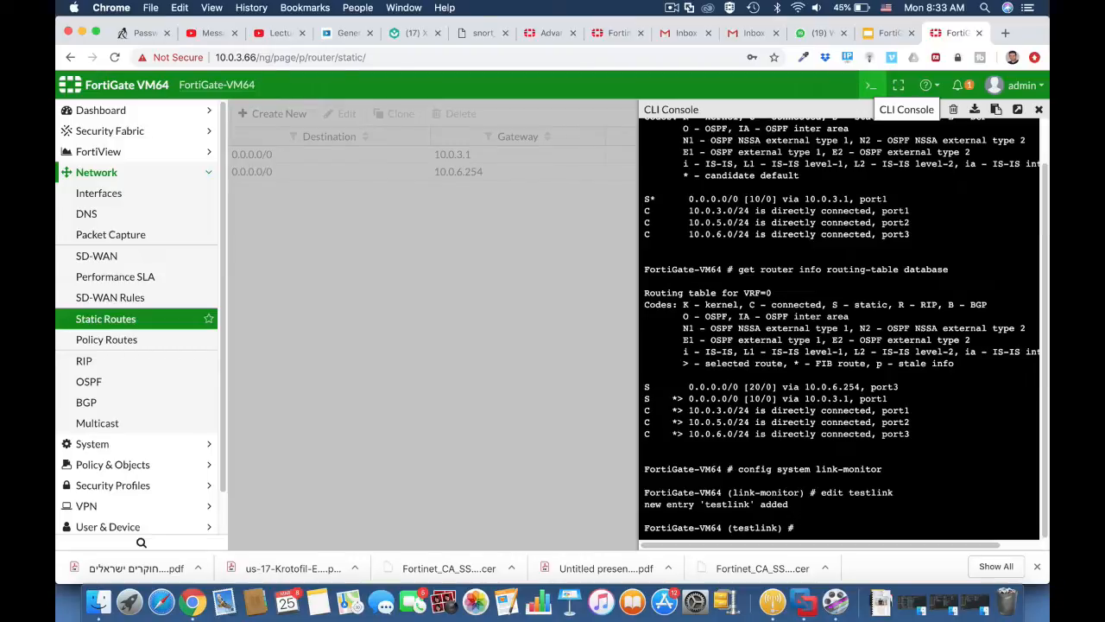
pyautogui.write('set srcintf port')
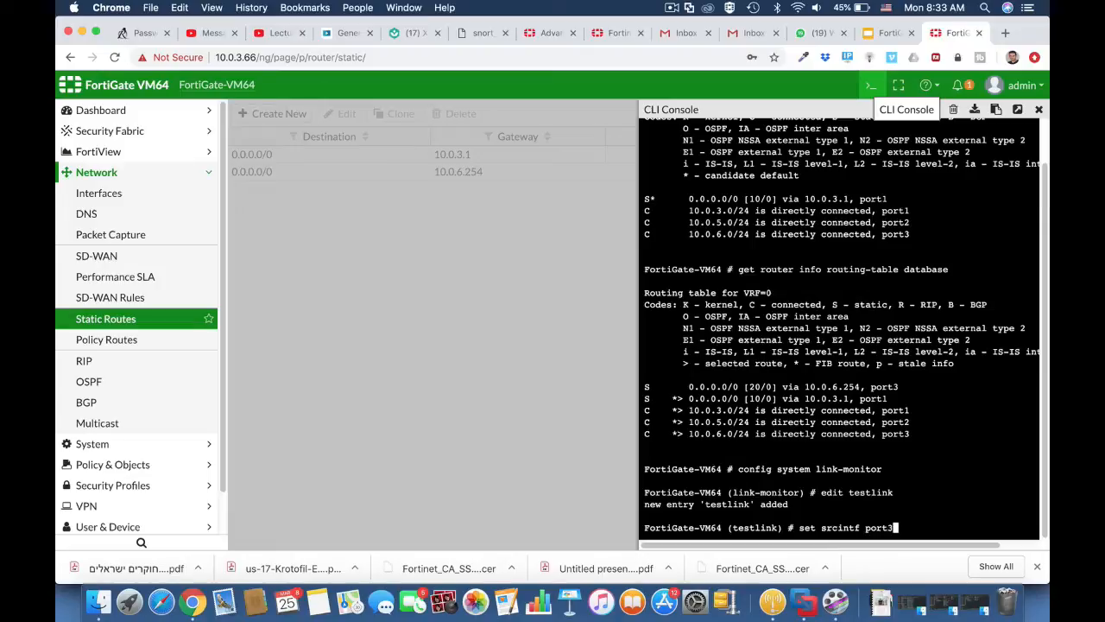
pyautogui.write('3')
pyautogui.press('Return')
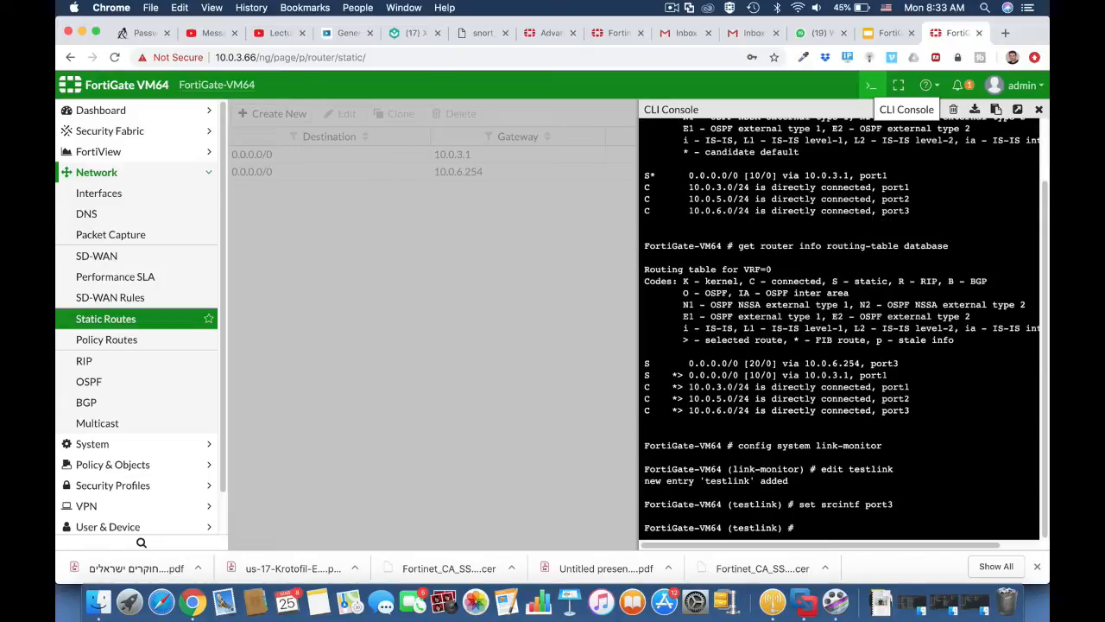
# Set testlink's server to 8.8.8.8, gateway-ip to 10.0.3.1 and protocol to ping.
pyautogui.write('set server')
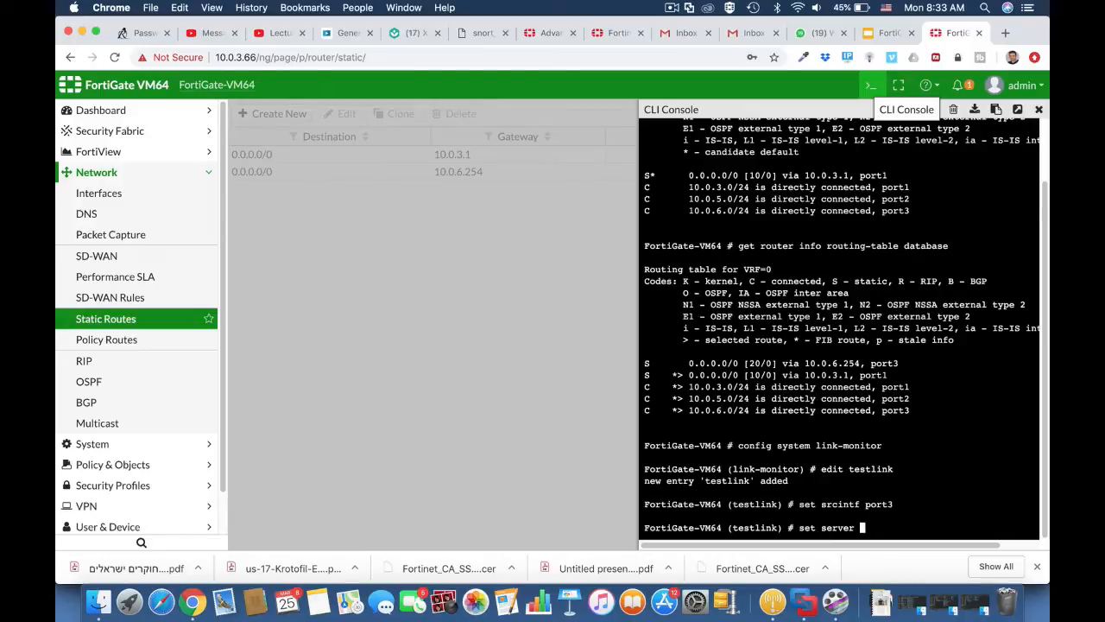
pyautogui.write(' 8.8.8.8')
pyautogui.press('Return')
pyautogui.write('set ')
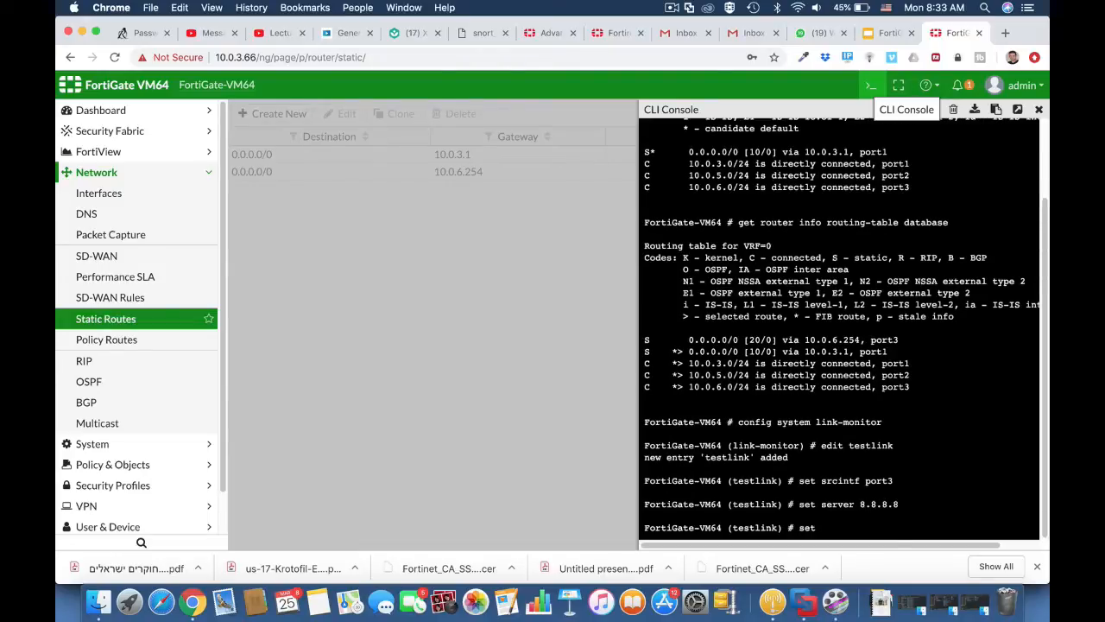
pyautogui.write('gateway-ip 10.0.3.1')
pyautogui.press('Return')
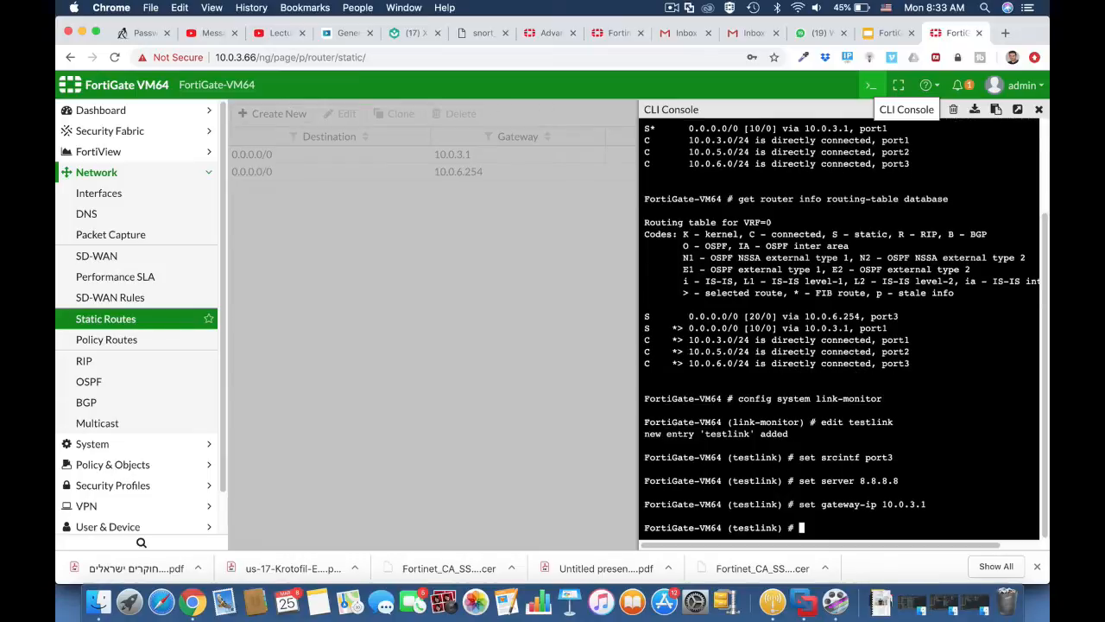
pyautogui.write('set protocol ping')
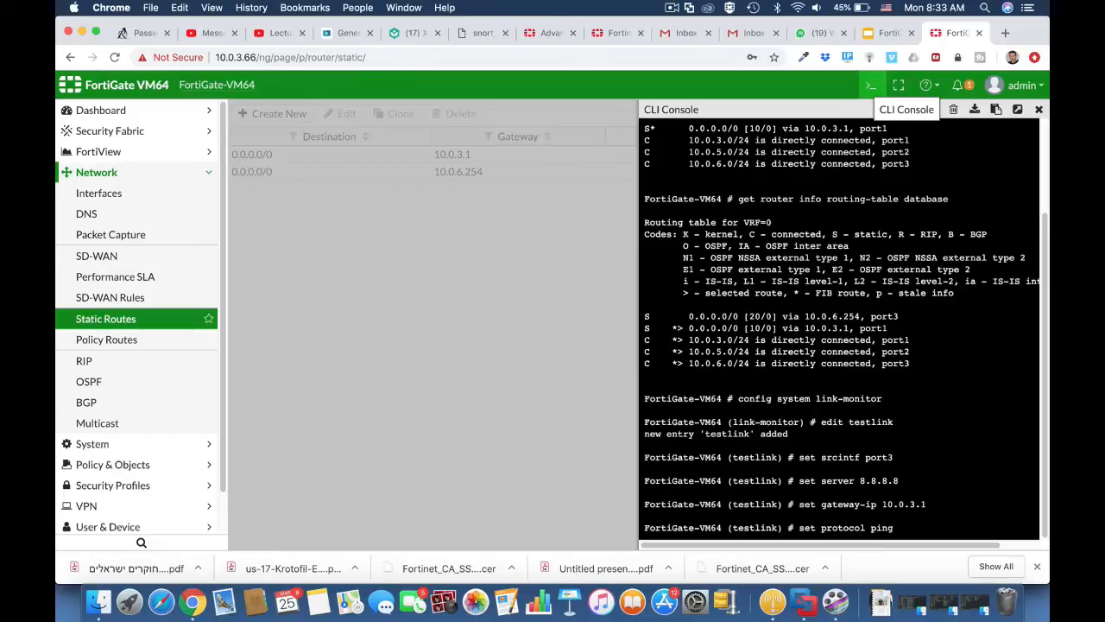
pyautogui.press('Return')
# Enable update-static-route on the testlink monitor.
pyautogui.write('s')
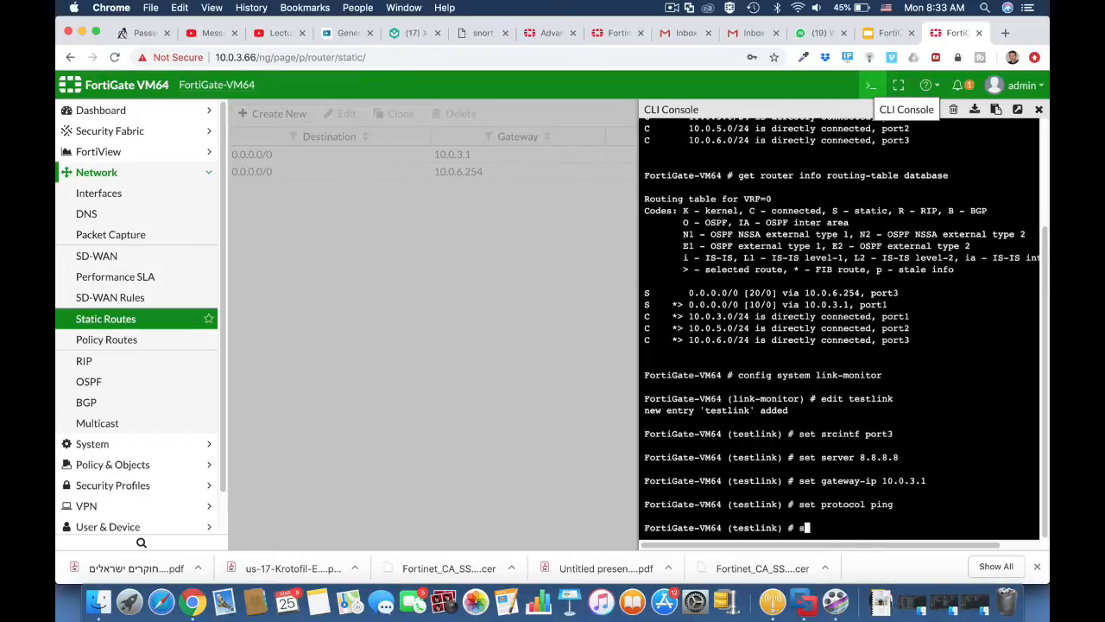
pyautogui.write('et u')
pyautogui.press('Tab')
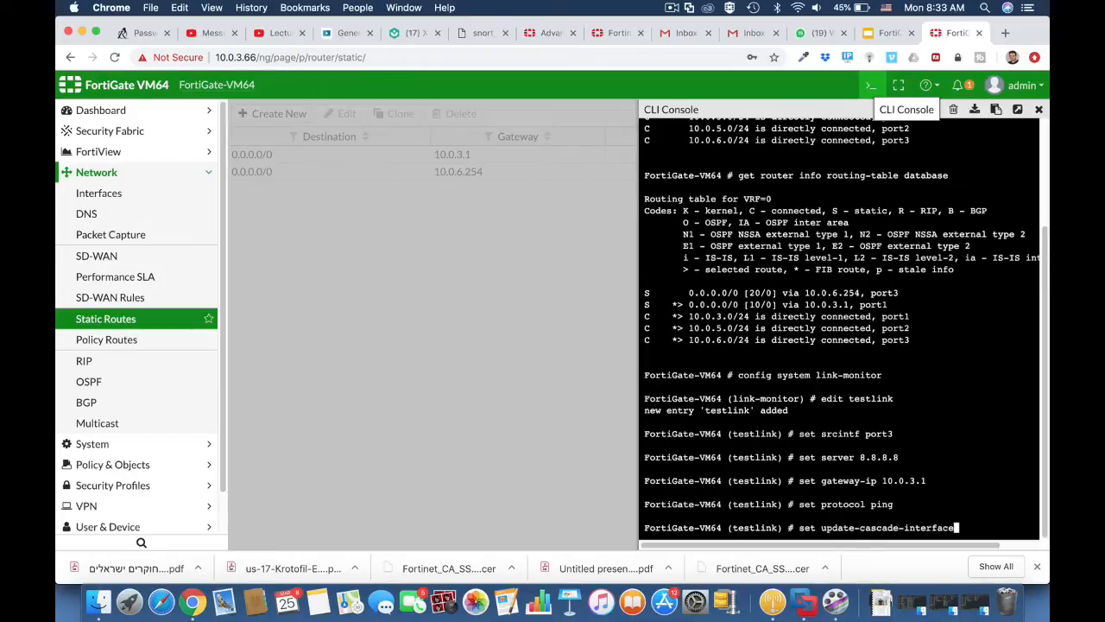
pyautogui.press('Tab')
pyautogui.write('en')
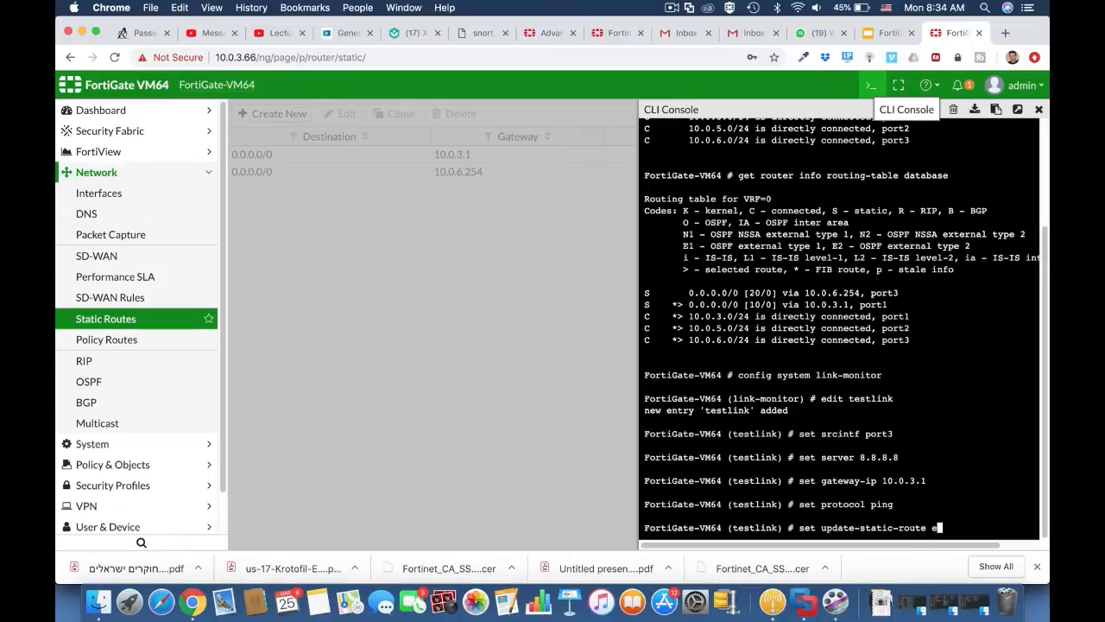
pyautogui.press('Tab')
pyautogui.press('Return')
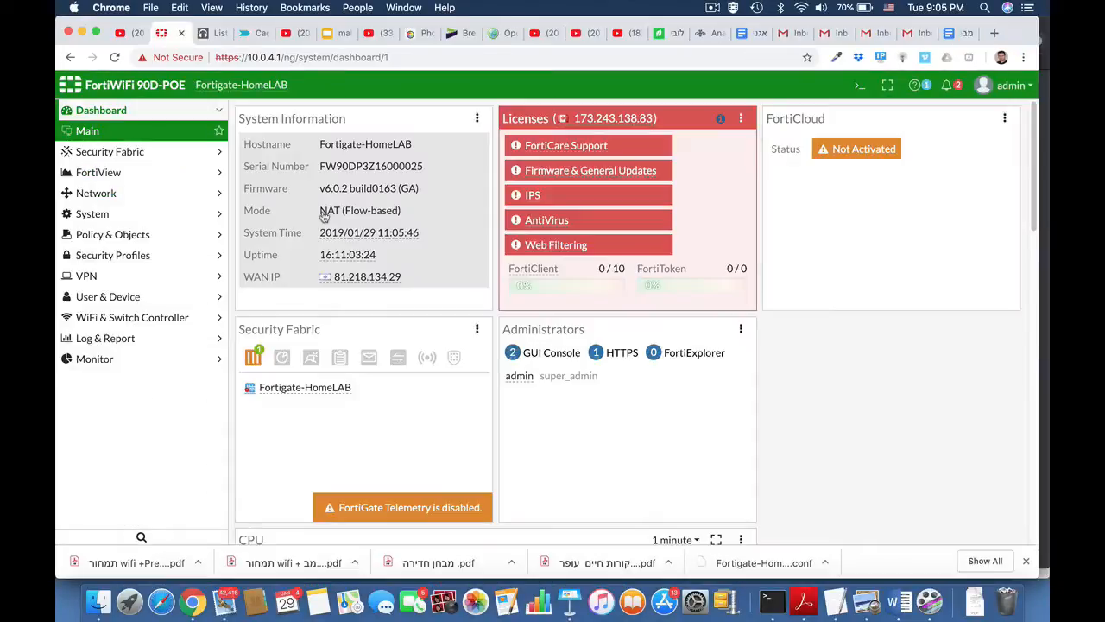
# Create user group SSL_Group with the local user as its only member and save it.
pyautogui.click(116, 297)
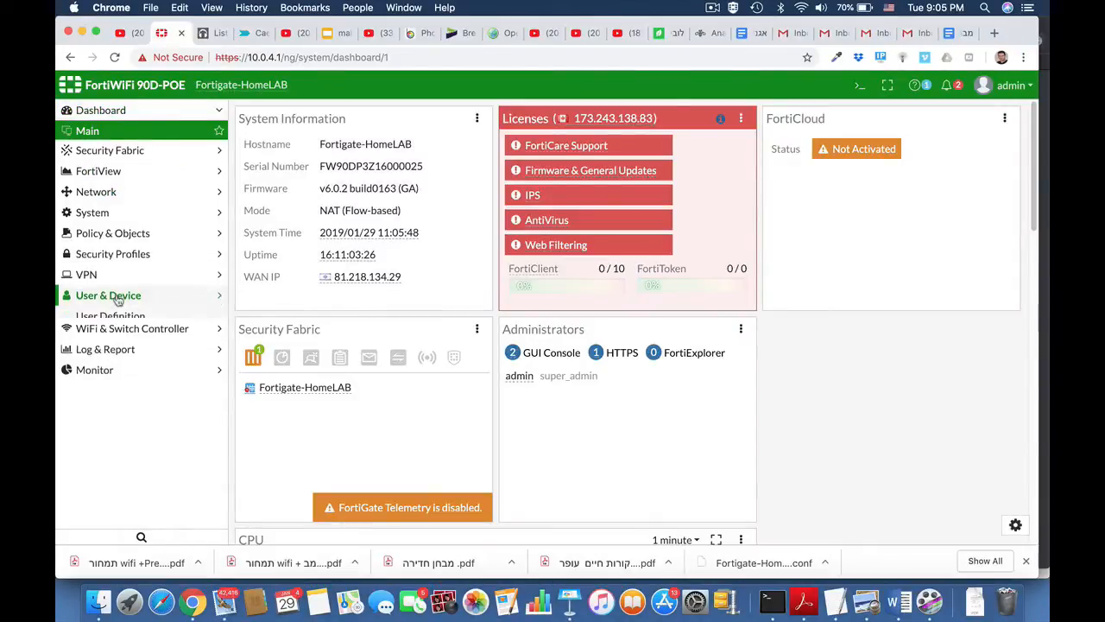
pyautogui.click(117, 317)
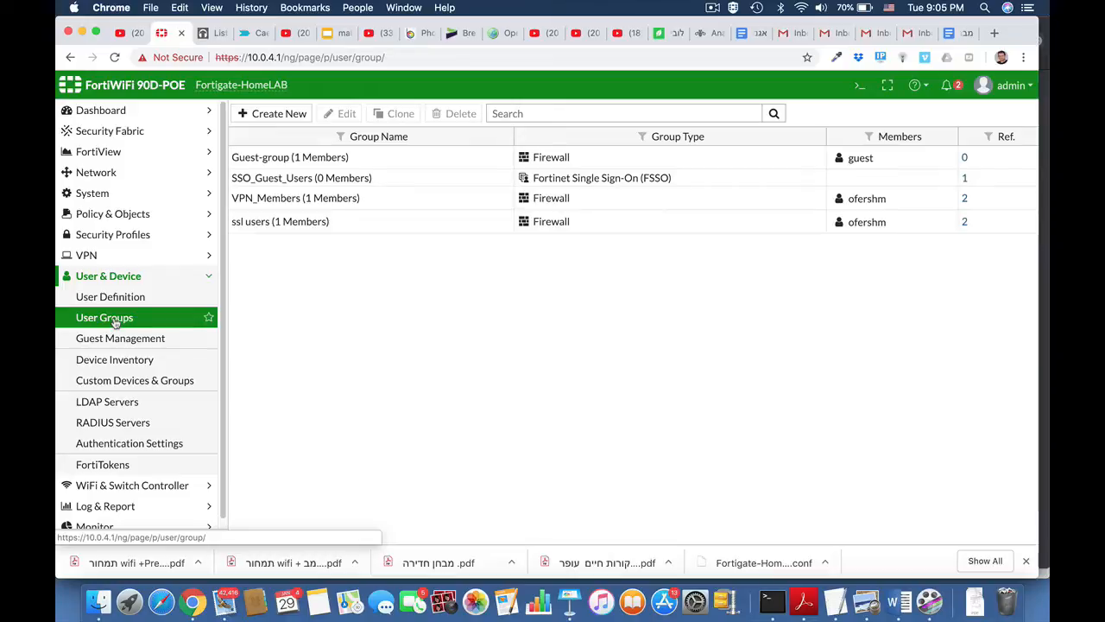
pyautogui.click(290, 113)
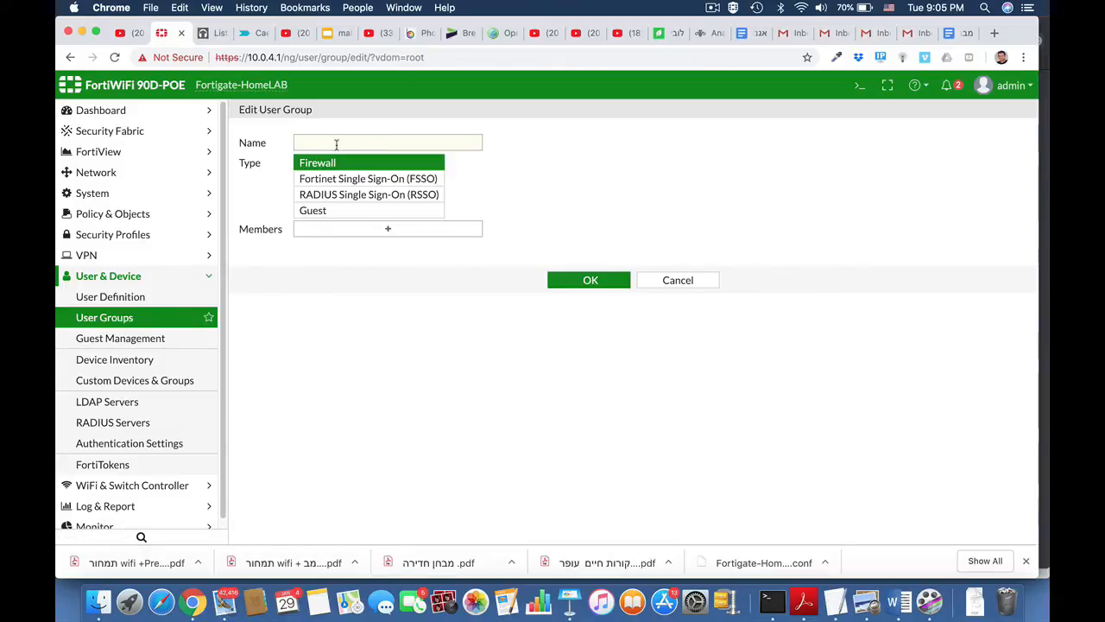
pyautogui.click(336, 144)
pyautogui.write('ss')
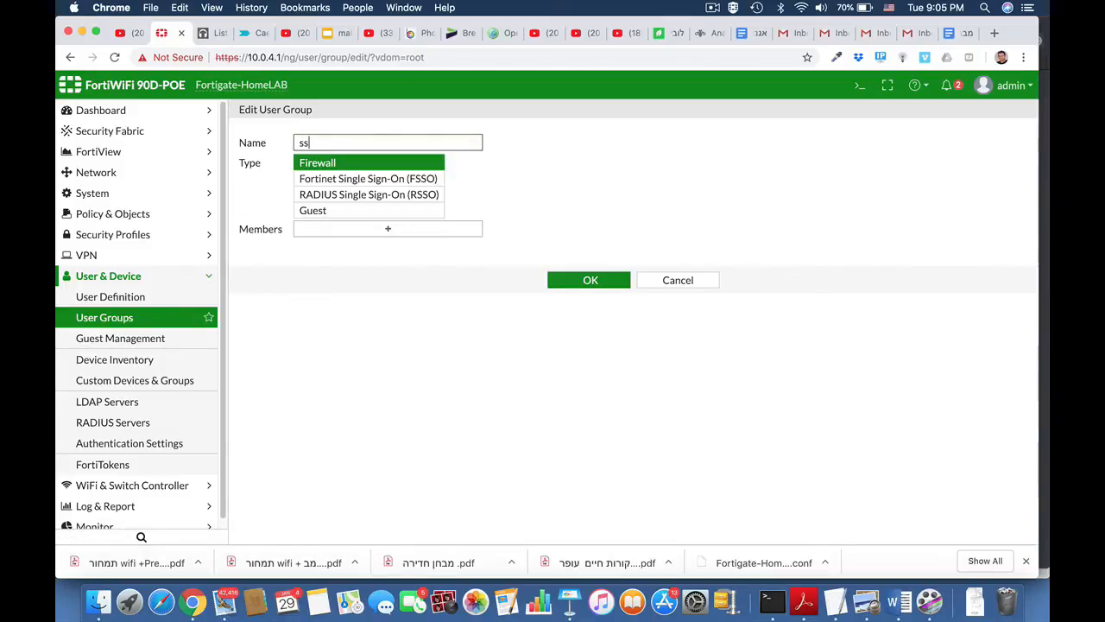
pyautogui.press('BackSpace')
pyautogui.press('BackSpace')
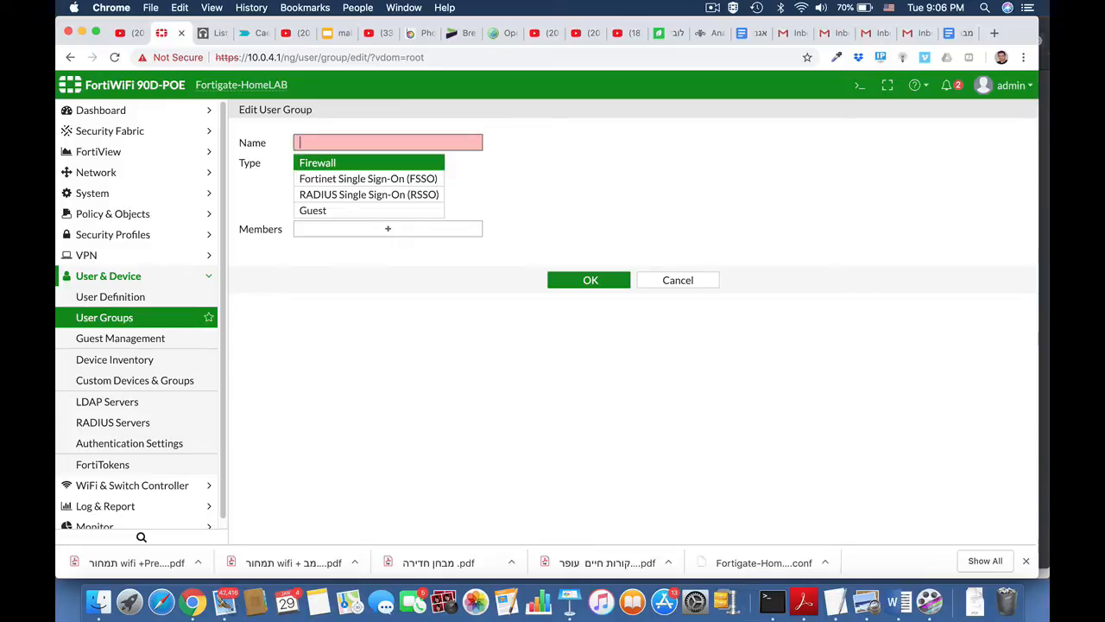
pyautogui.write('SSL')
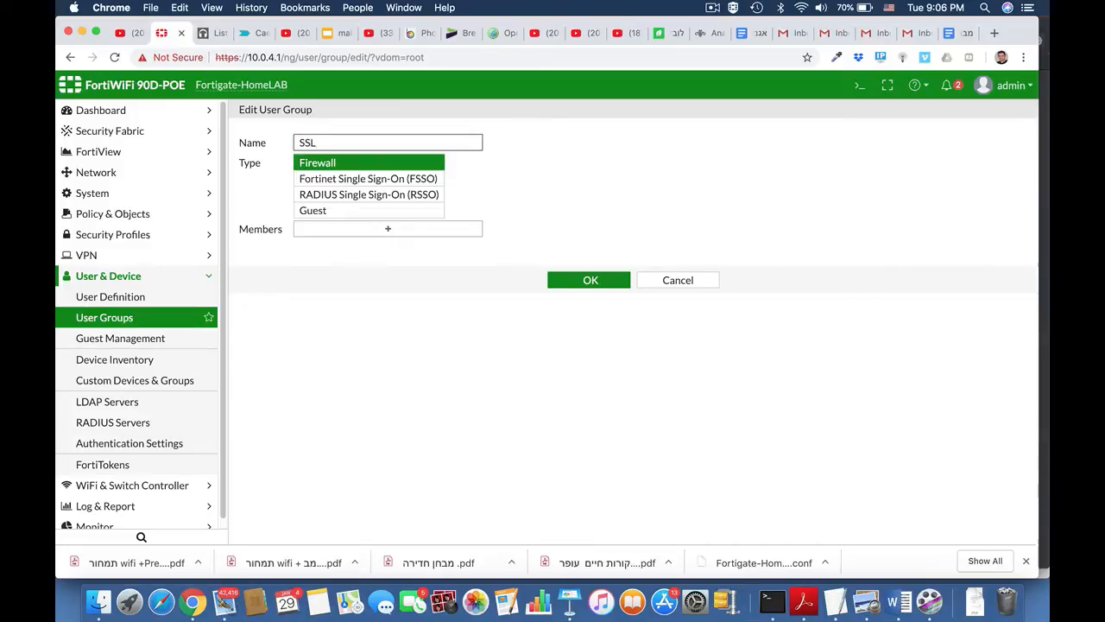
pyautogui.write('_Group')
pyautogui.click(403, 235)
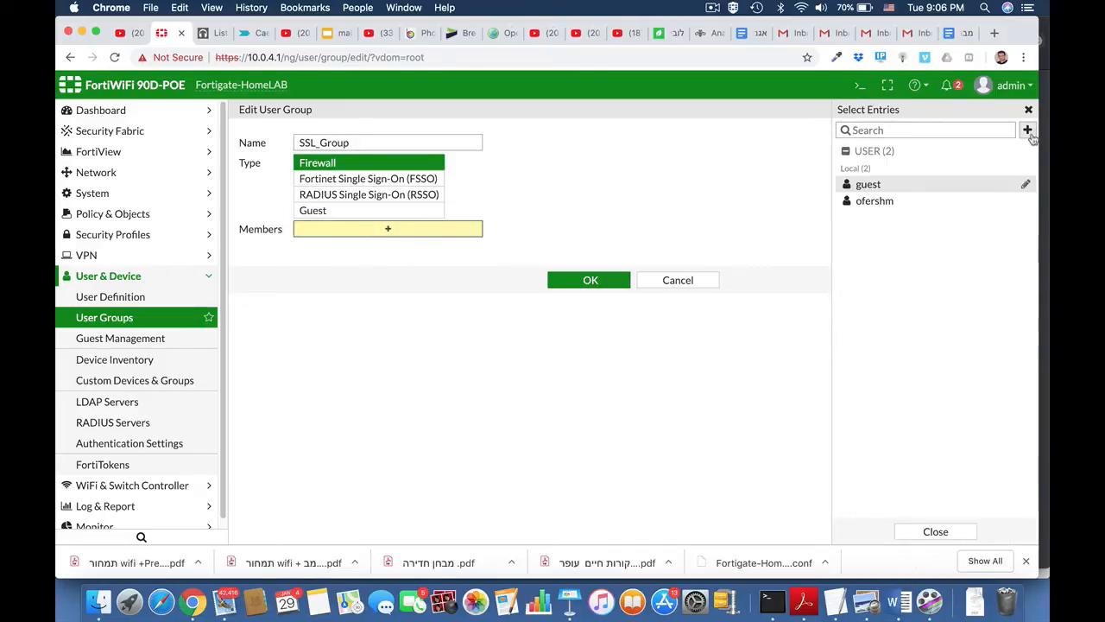
pyautogui.click(910, 202)
pyautogui.click(597, 295)
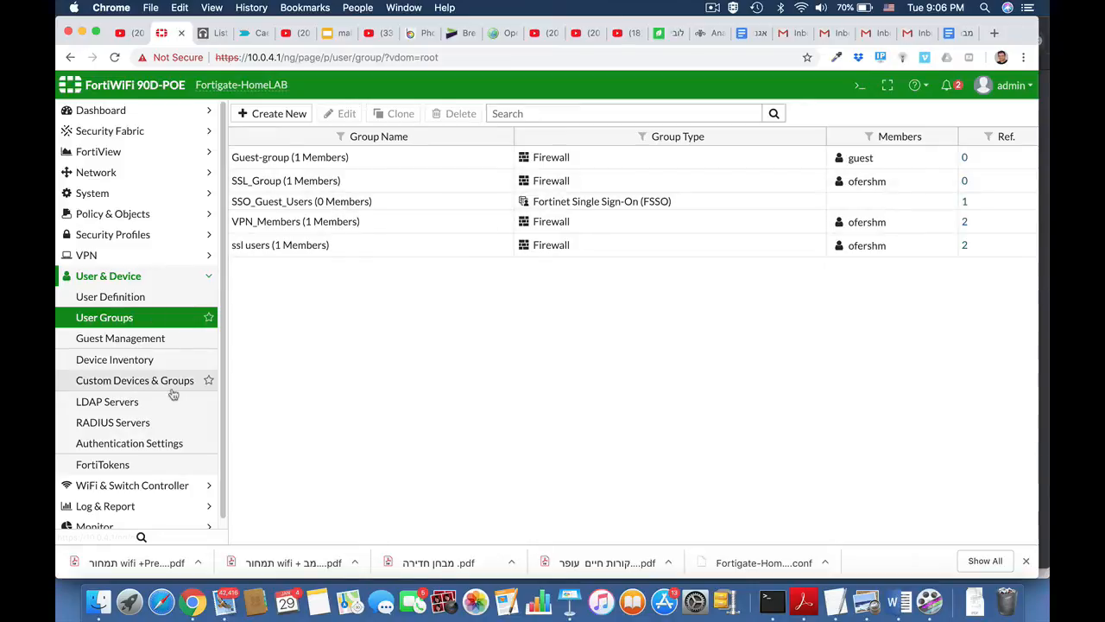
# Open SSL-VPN Settings and keep Fortinet_Factory as the server certificate.
pyautogui.click(126, 276)
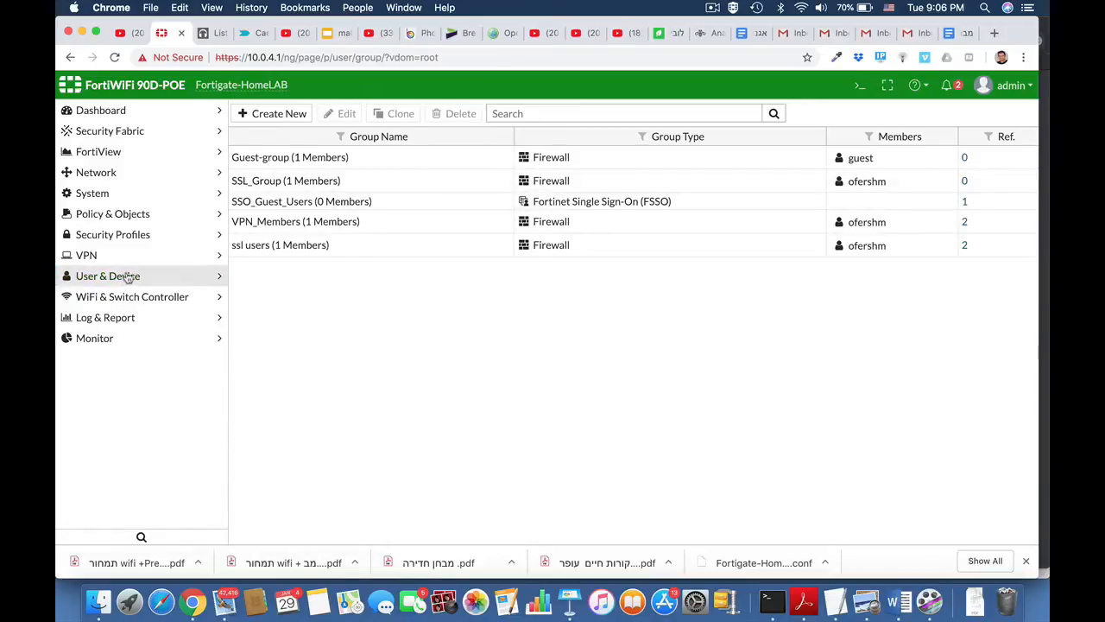
pyautogui.click(110, 256)
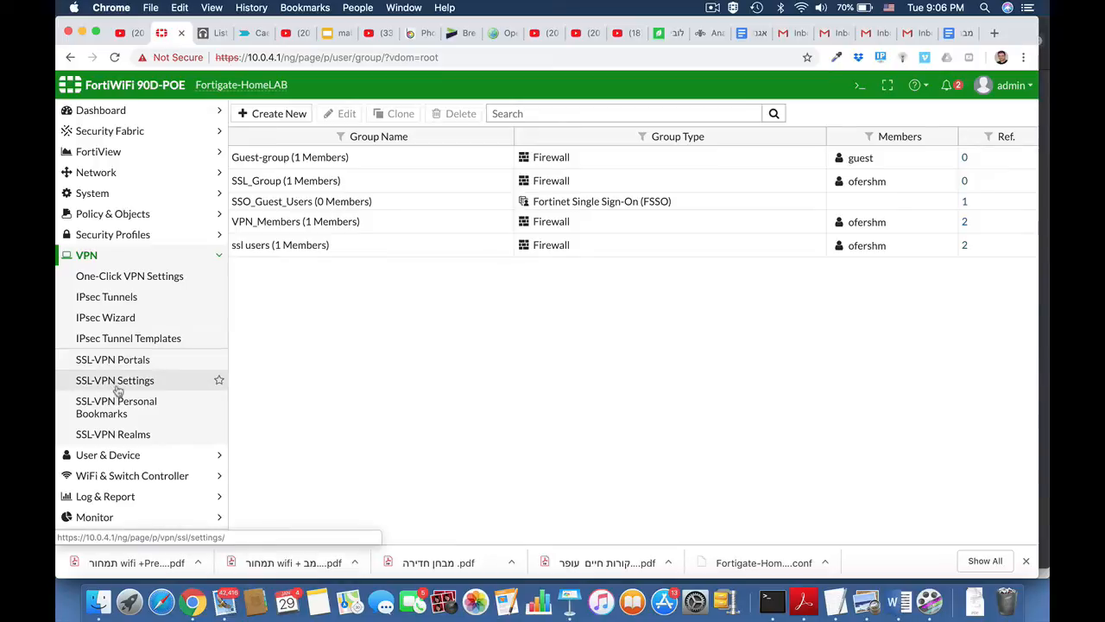
pyautogui.click(116, 383)
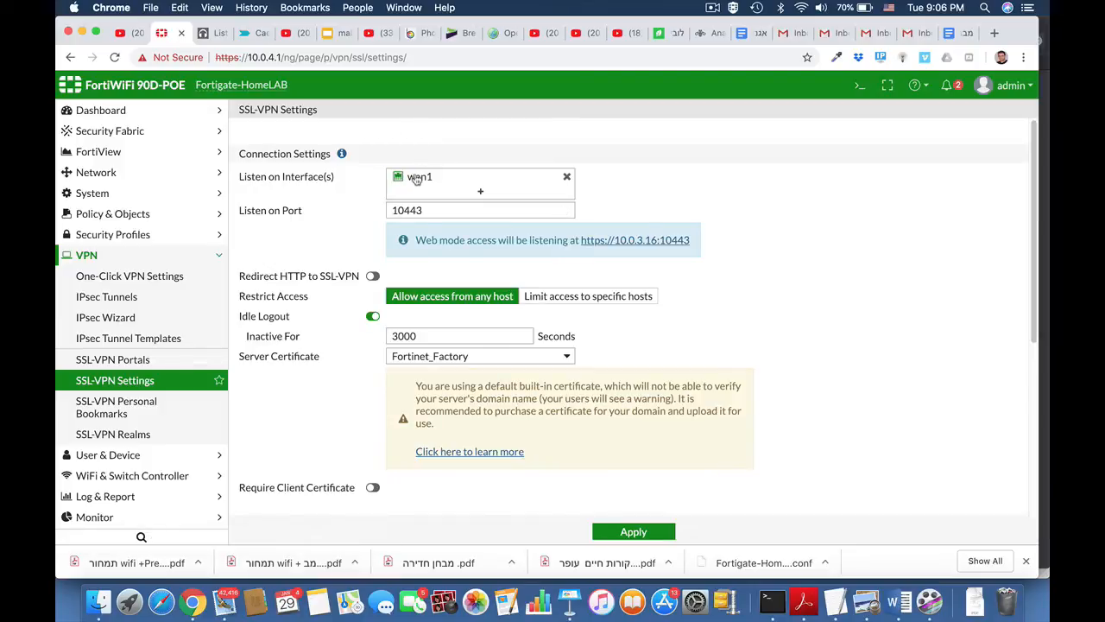
pyautogui.moveTo(418, 177)
pyautogui.scroll(-4, 724, 312)
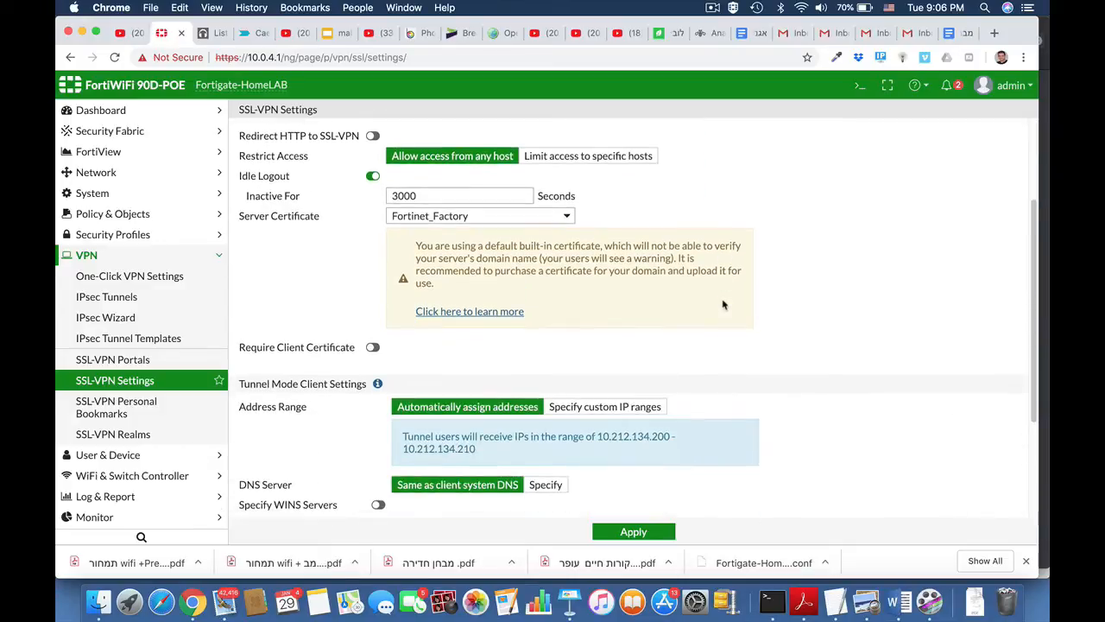
pyautogui.click(560, 218)
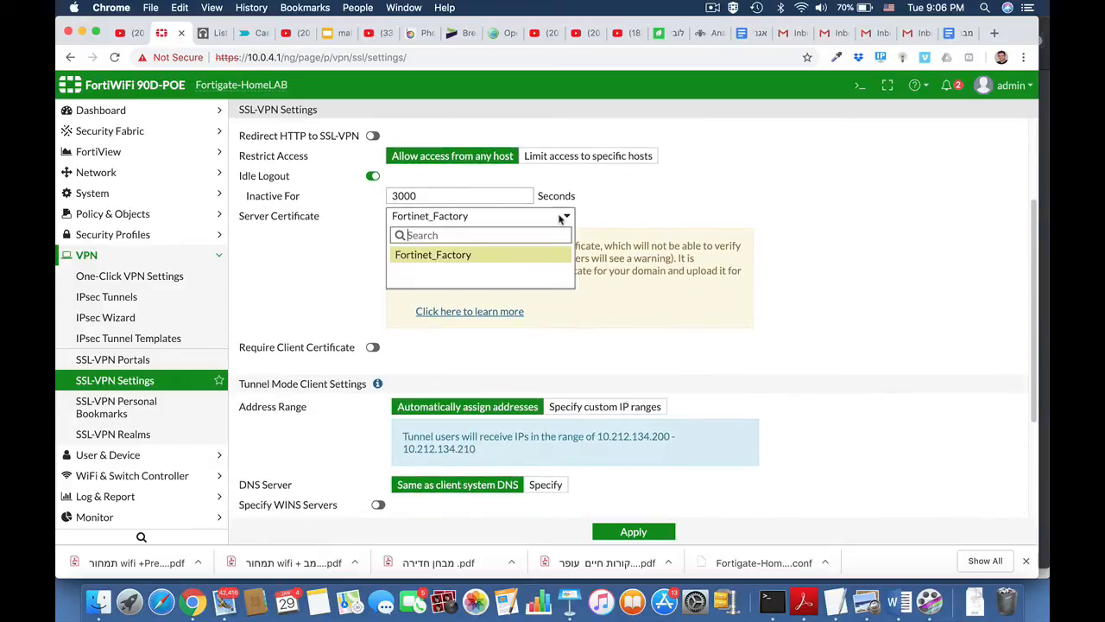
pyautogui.click(816, 245)
pyautogui.scroll(-3, 799, 376)
pyautogui.scroll(-1, 799, 377)
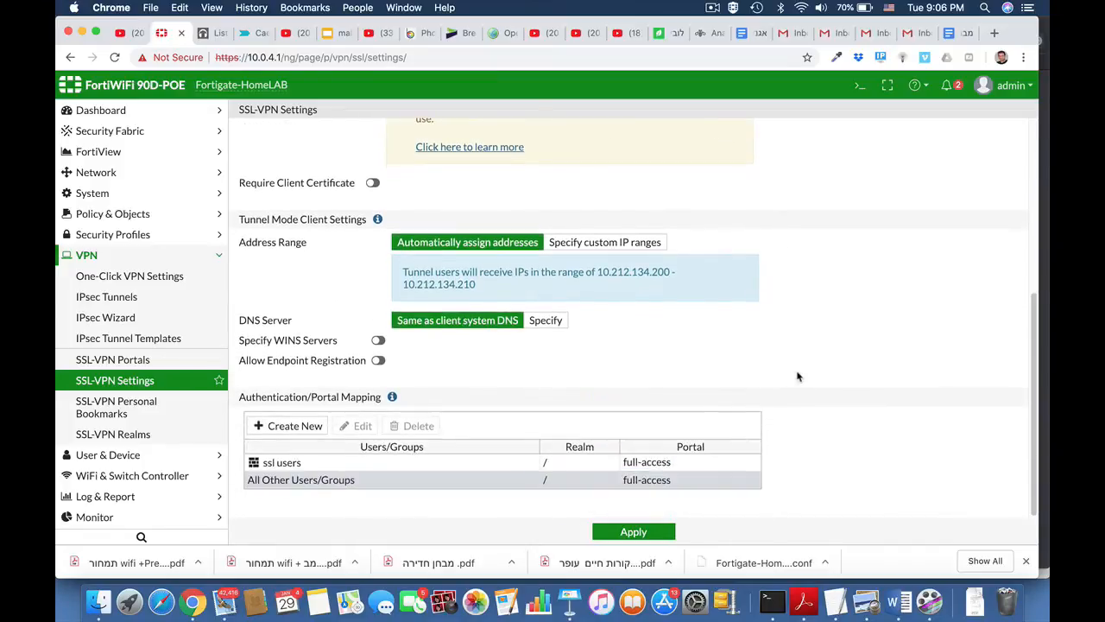
# Add an authentication/portal mapping of SSL_Group to web-access, then go to SSL-VPN Portals.
pyautogui.click(304, 425)
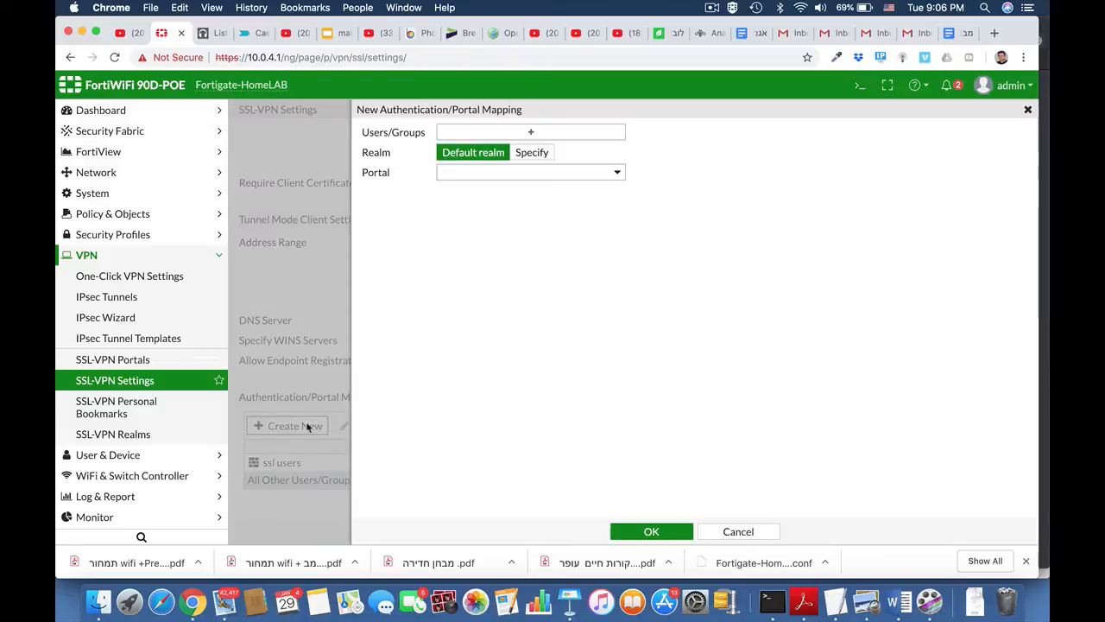
pyautogui.click(547, 131)
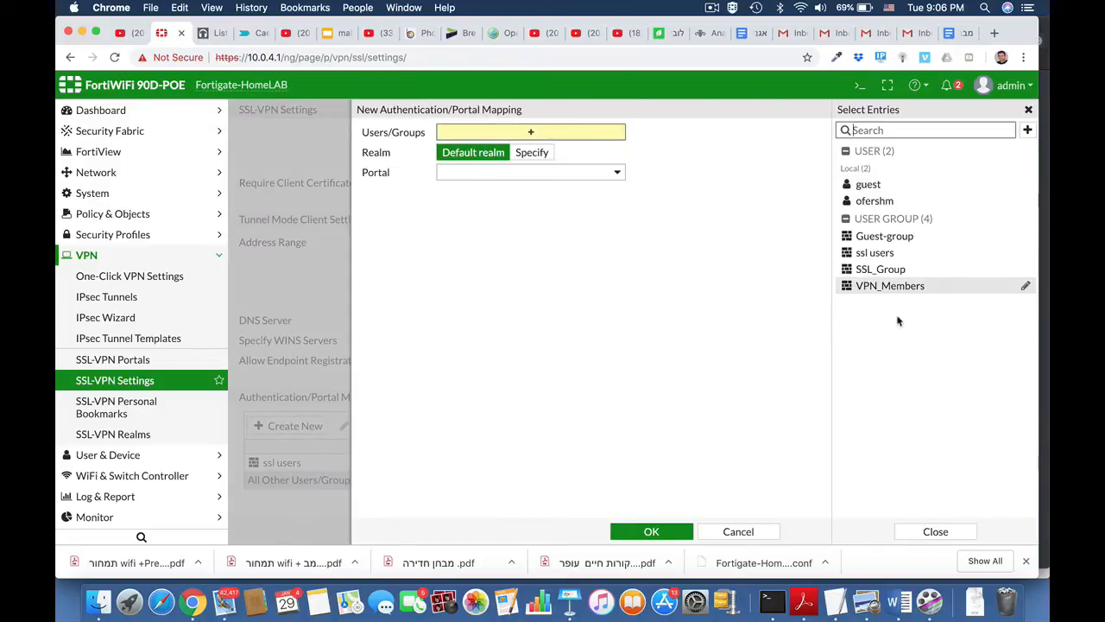
pyautogui.click(887, 270)
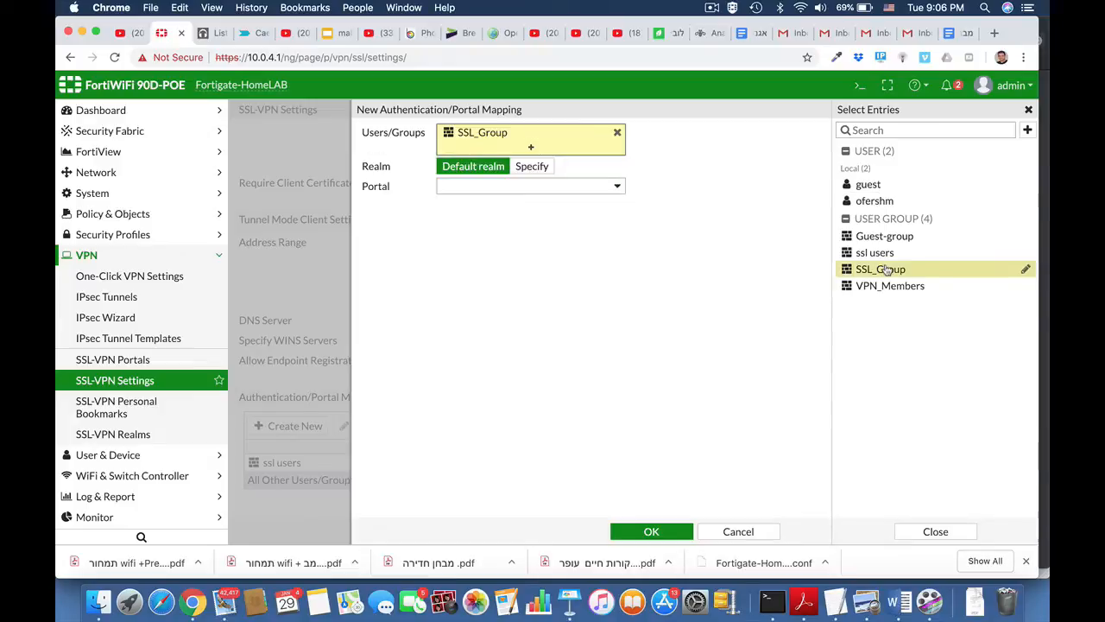
pyautogui.click(568, 185)
pyautogui.click(494, 259)
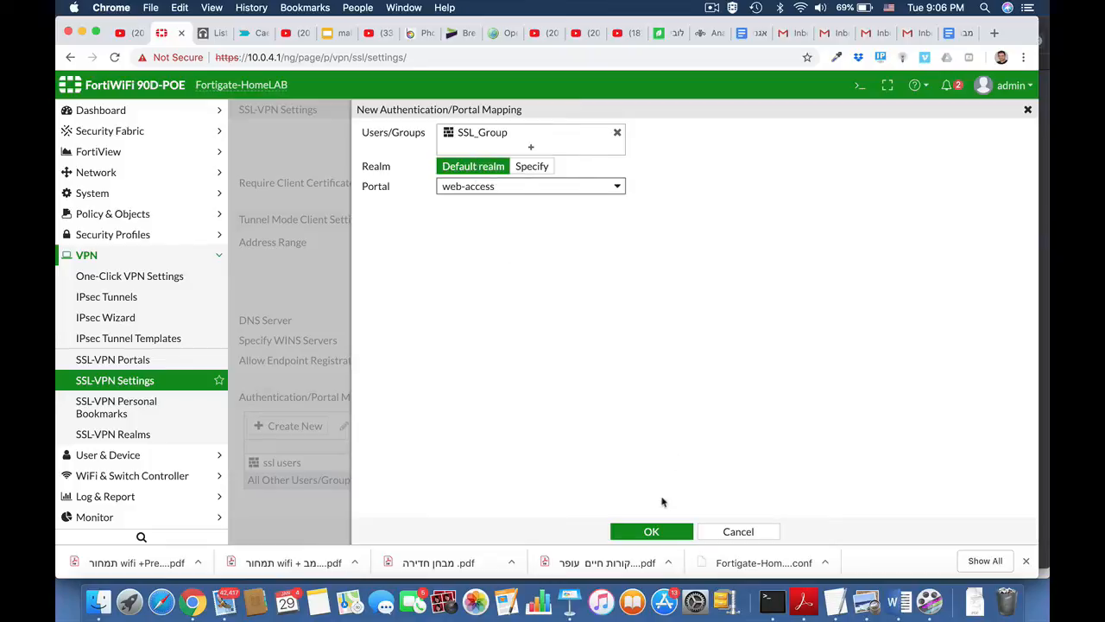
pyautogui.click(652, 531)
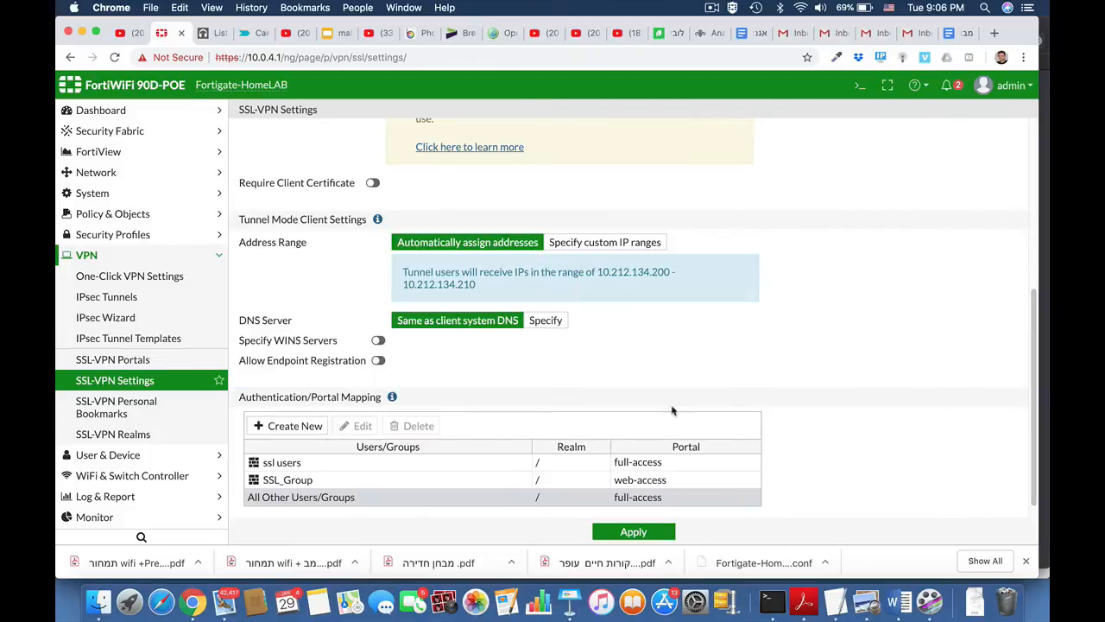
pyautogui.scroll(-1, 796, 454)
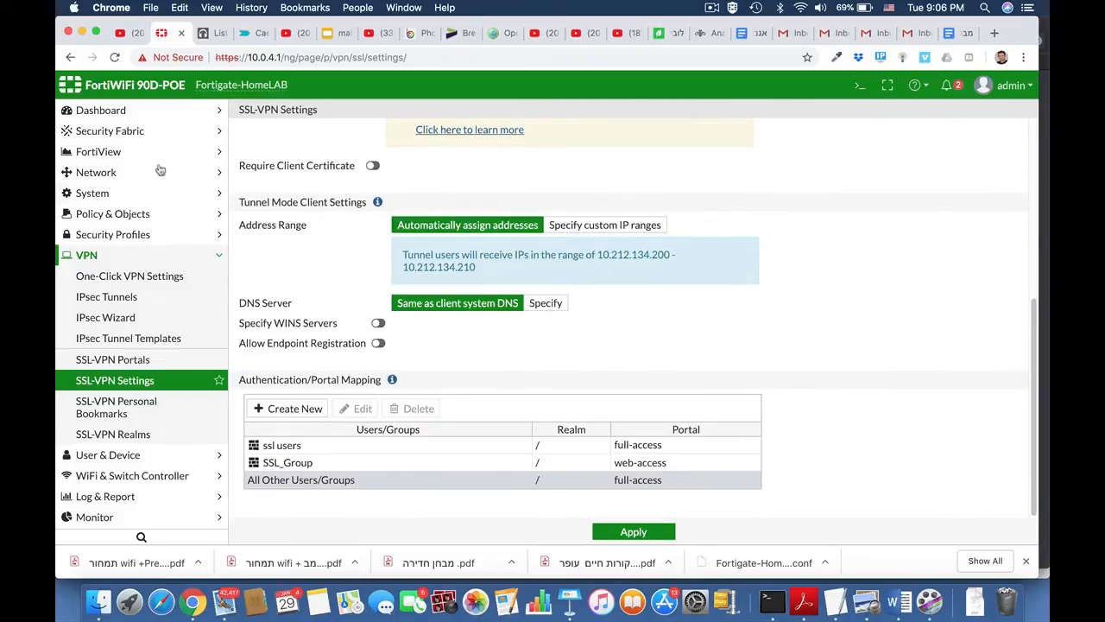
pyautogui.click(121, 365)
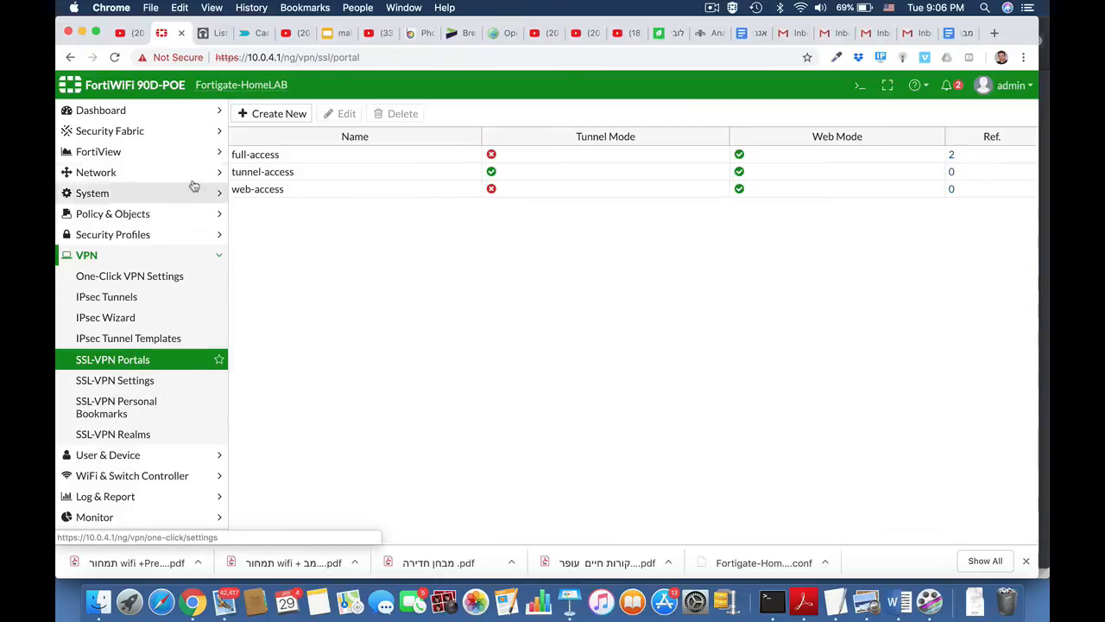
# Open the web-access portal for editing and discard a started new bookmark.
pyautogui.click(304, 188)
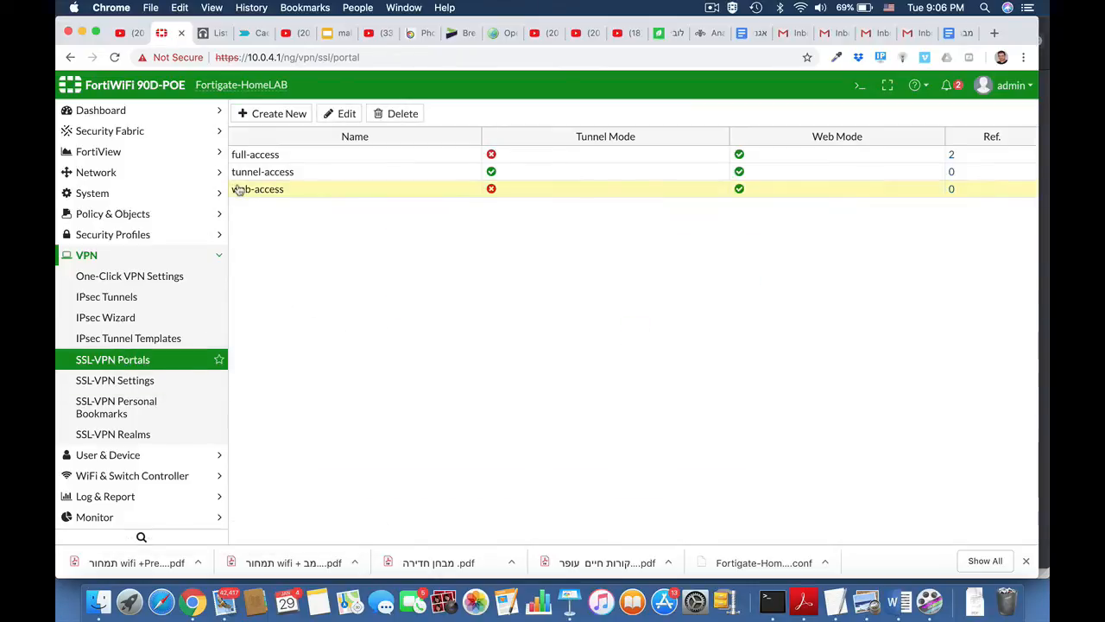
pyautogui.click(347, 113)
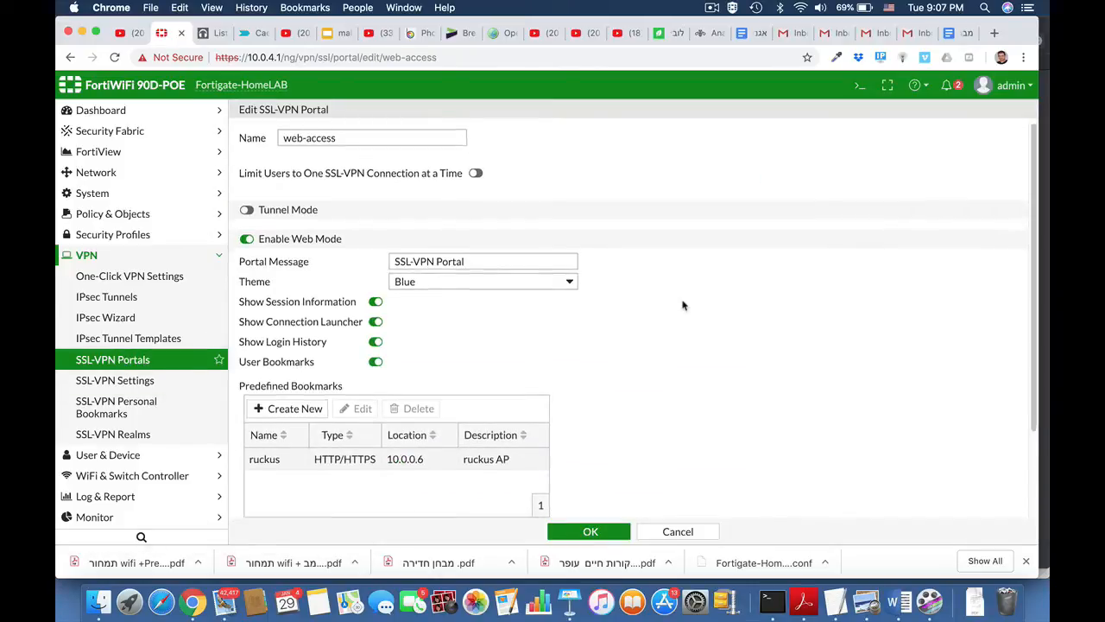
pyautogui.scroll(-3, 682, 303)
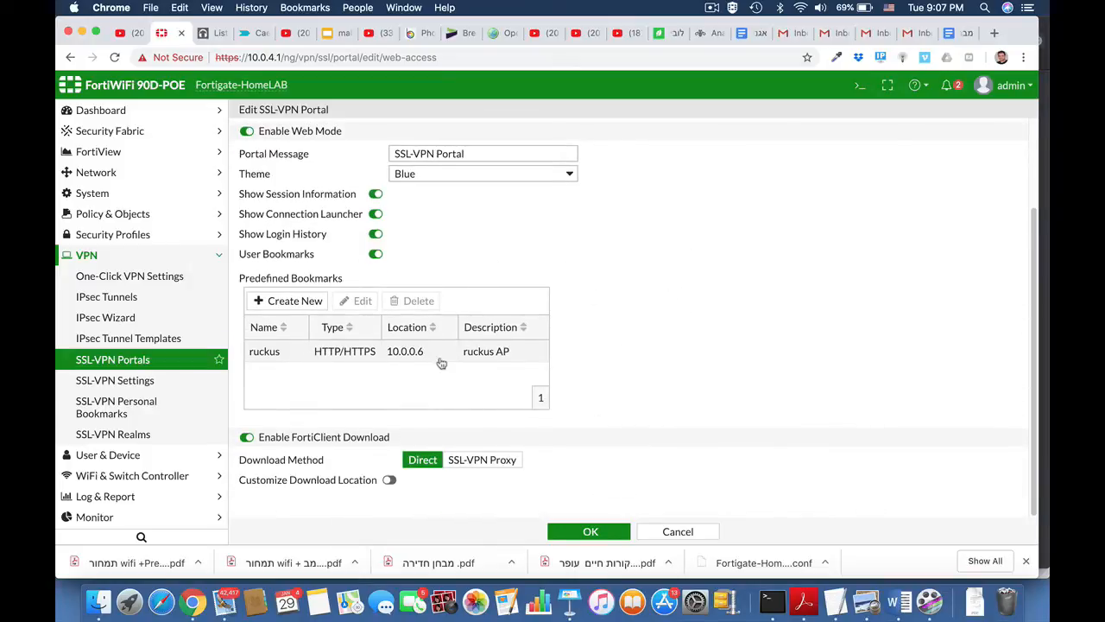
pyautogui.click(302, 303)
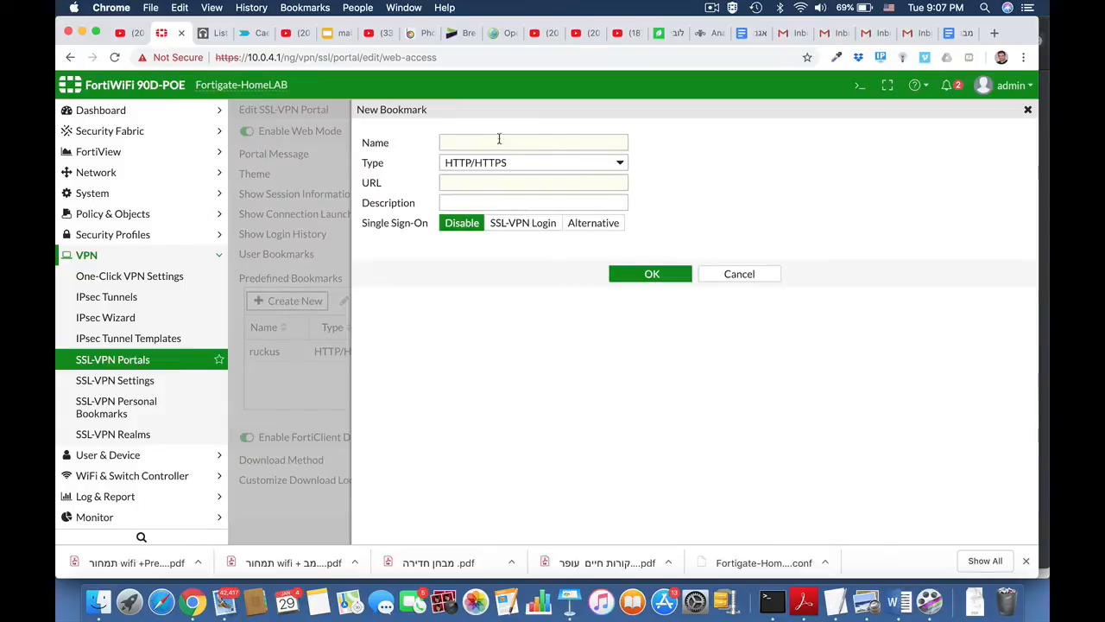
pyautogui.click(532, 164)
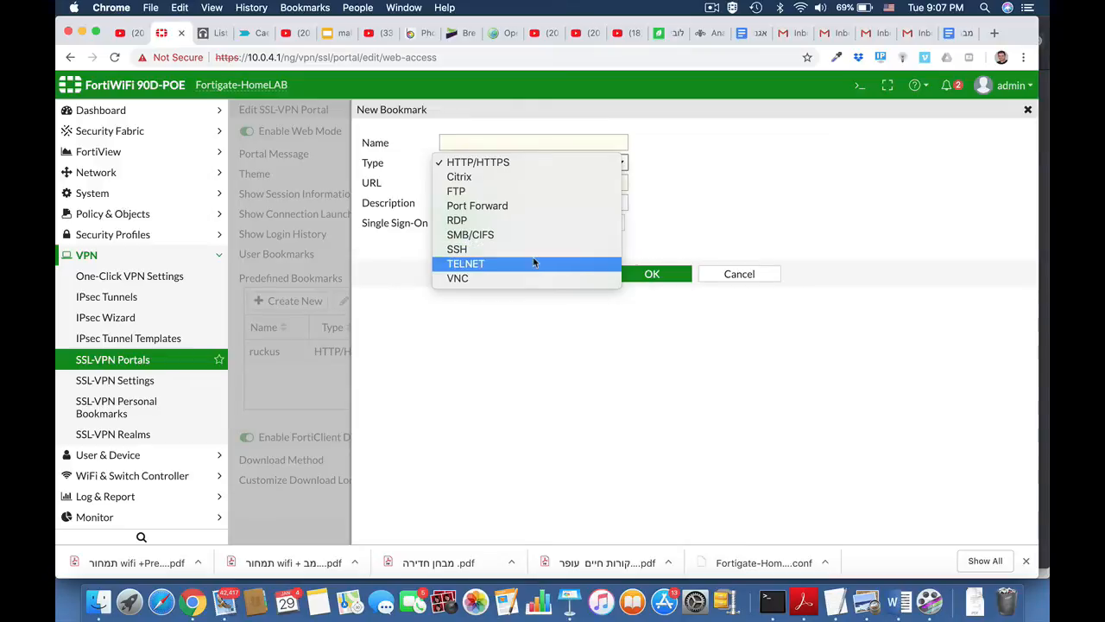
pyautogui.click(688, 192)
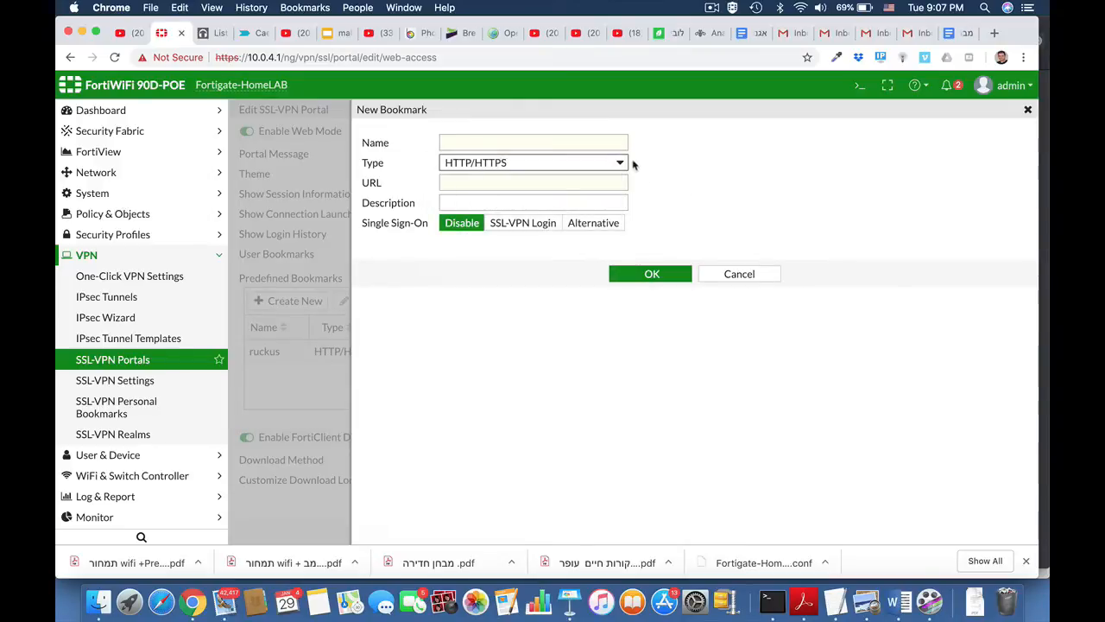
pyautogui.click(731, 276)
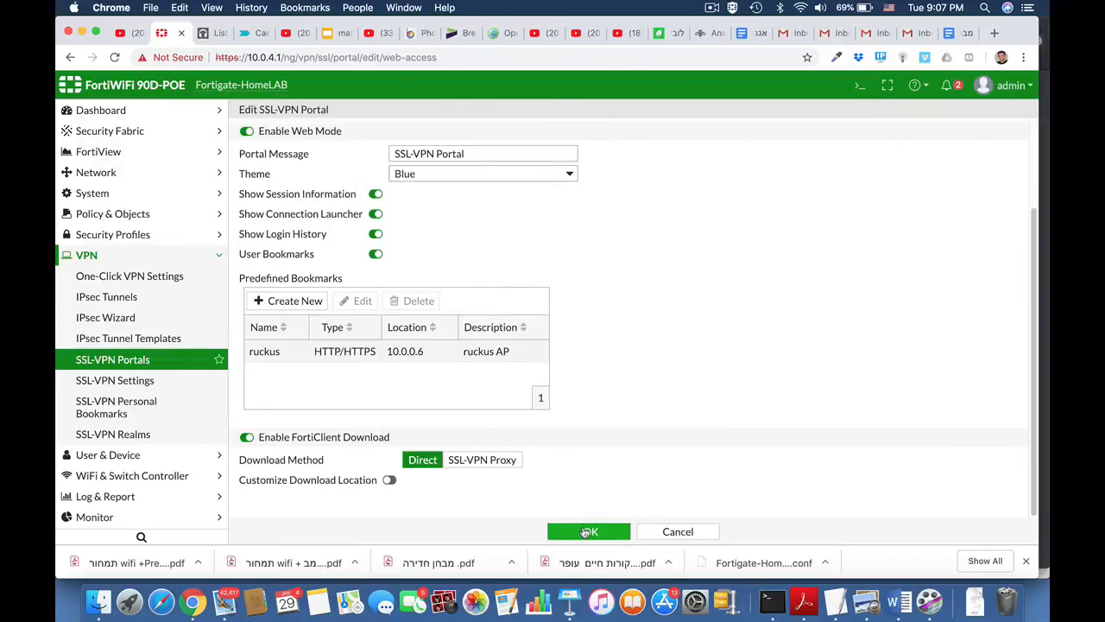
# Set the portal message to Marketing Portal, choose the Red theme, and save.
pyautogui.moveTo(476, 153); pyautogui.dragTo(373, 159)
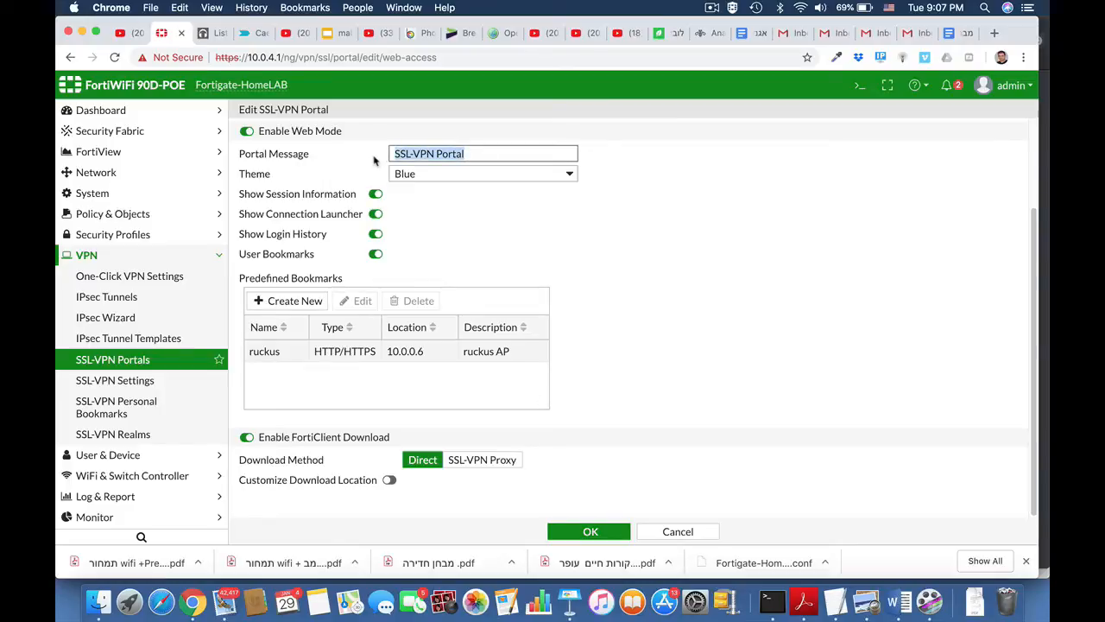
pyautogui.write('Marketing')
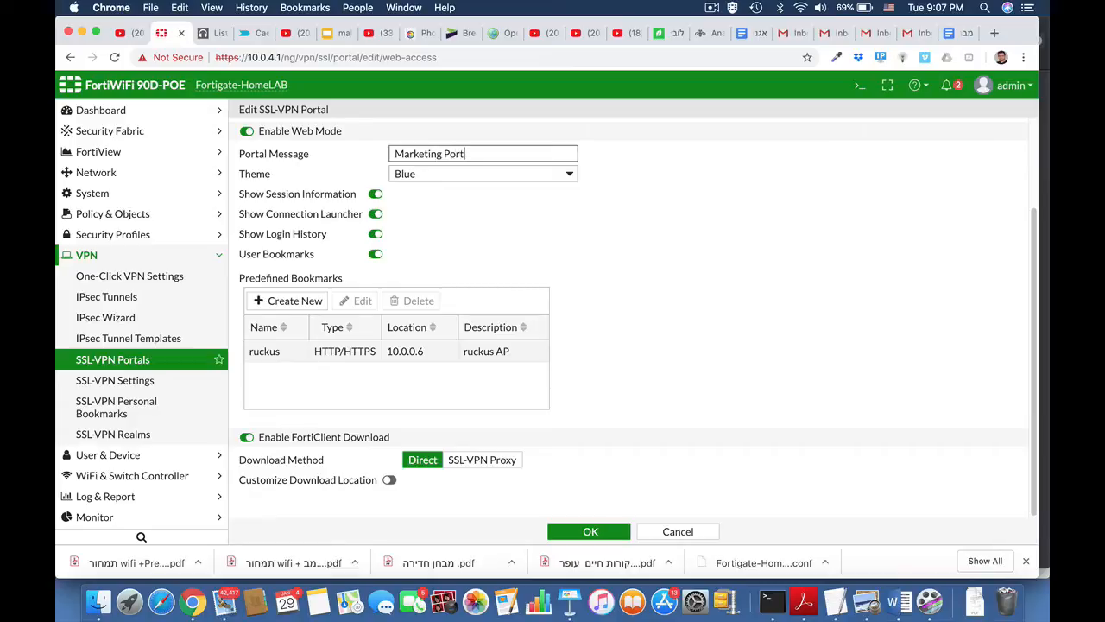
pyautogui.click(457, 177)
pyautogui.click(442, 190)
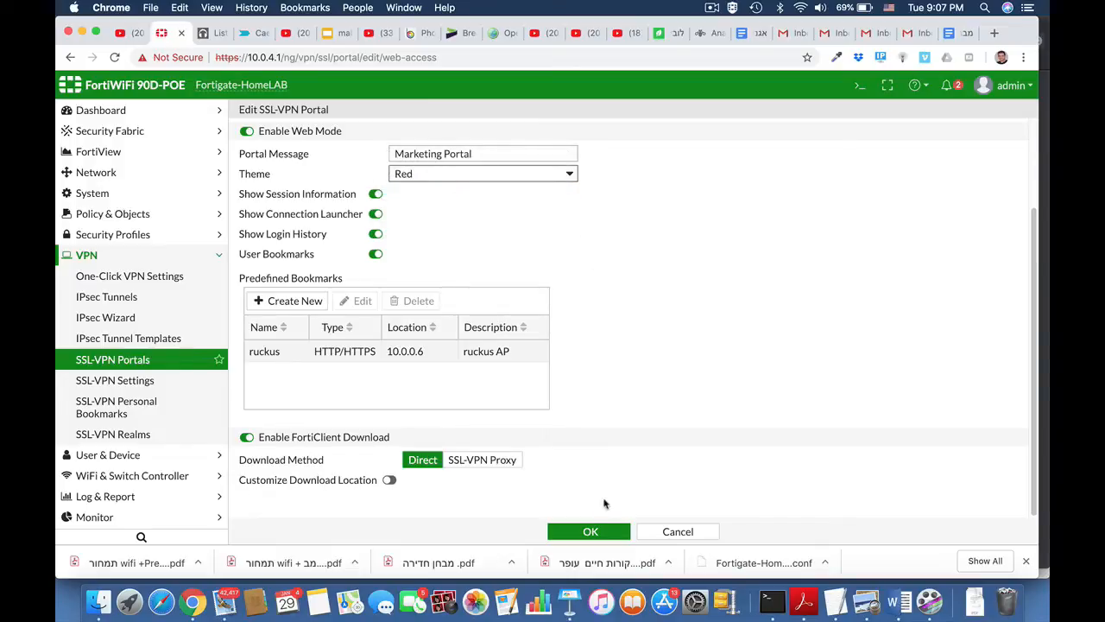
pyautogui.click(590, 531)
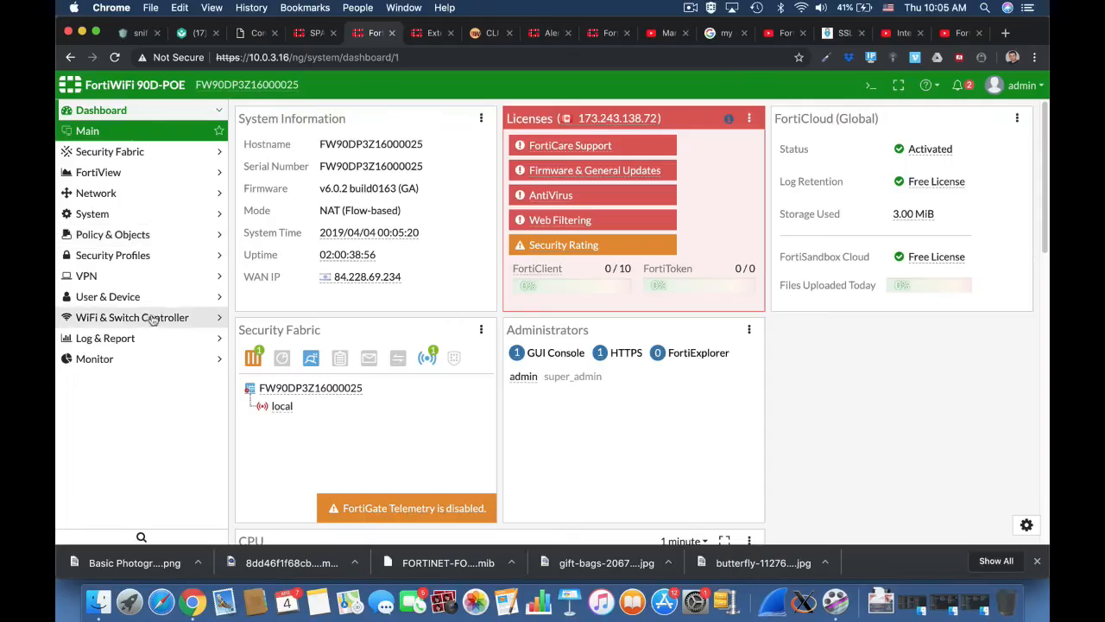
# Start a new user group named 'ssl users'.
pyautogui.click(140, 296)
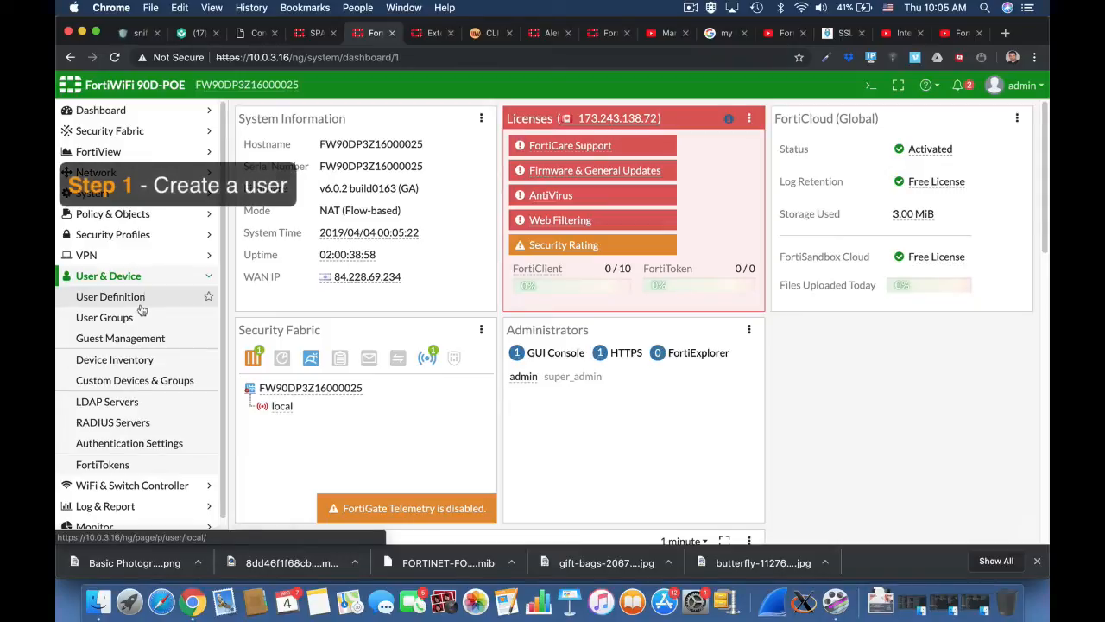
pyautogui.click(135, 317)
pyautogui.click(293, 115)
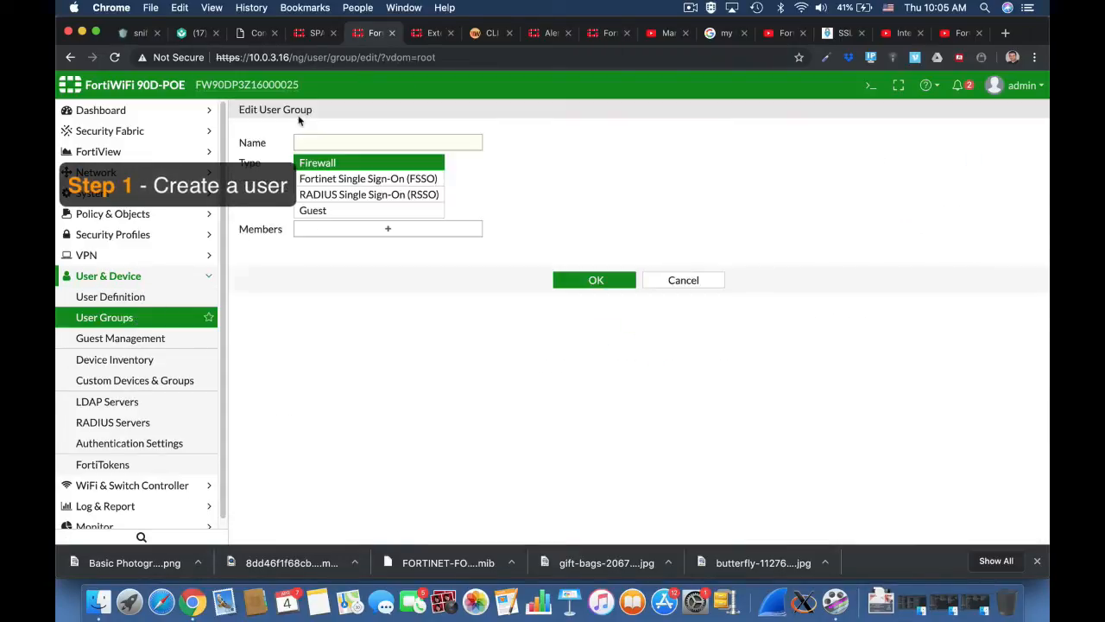
pyautogui.click(338, 142)
pyautogui.write('ss')
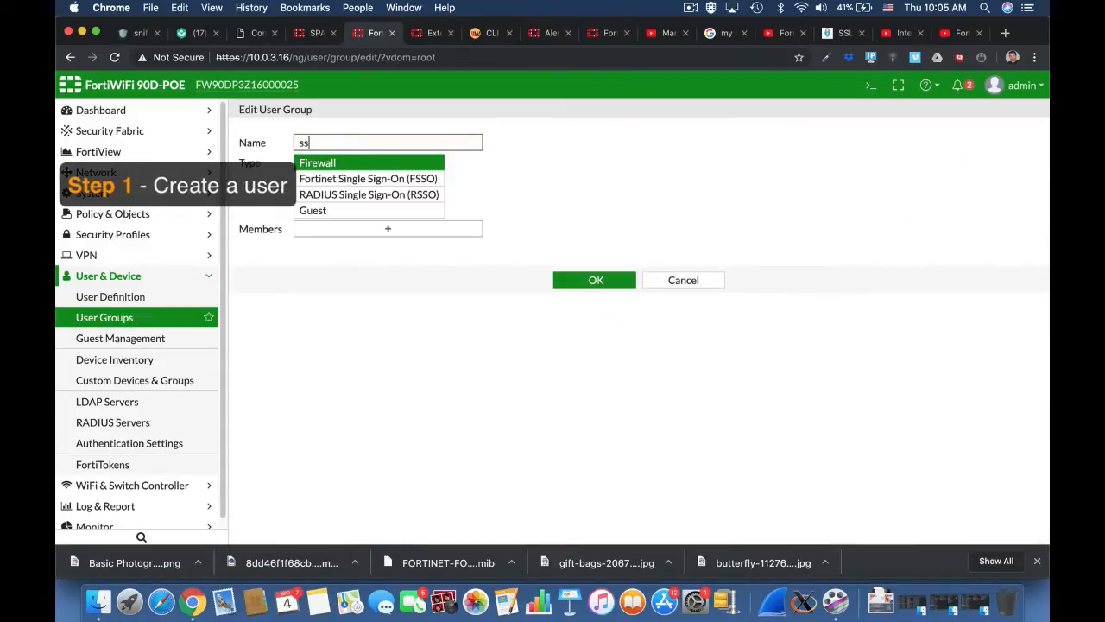
pyautogui.write('l users')
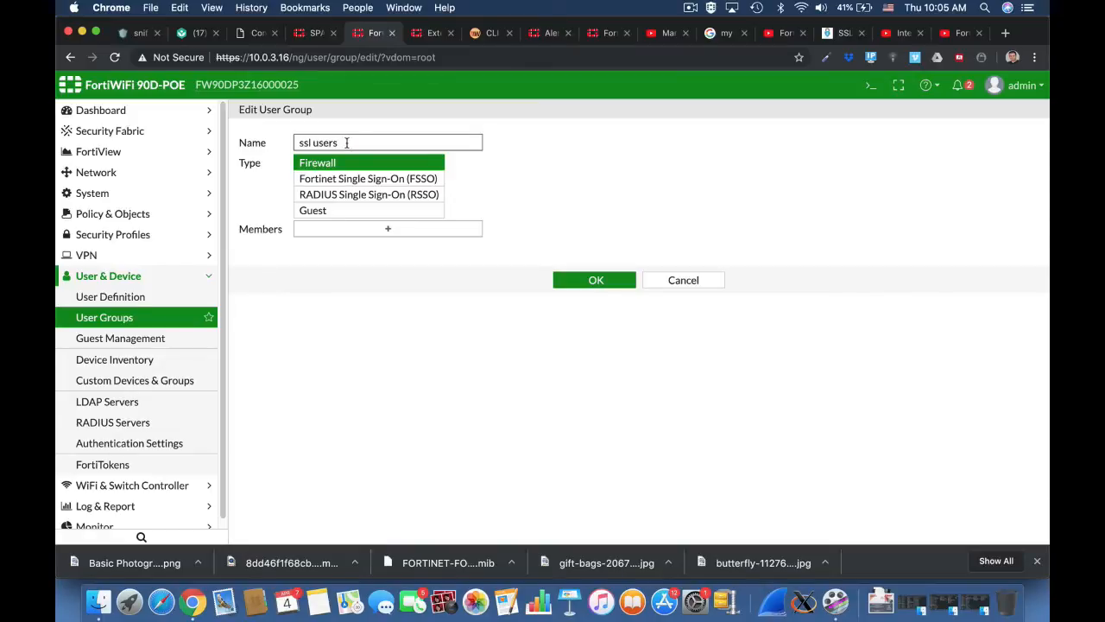
# Create a new local user through the wizard, add it as the group's member, and save.
pyautogui.click(410, 232)
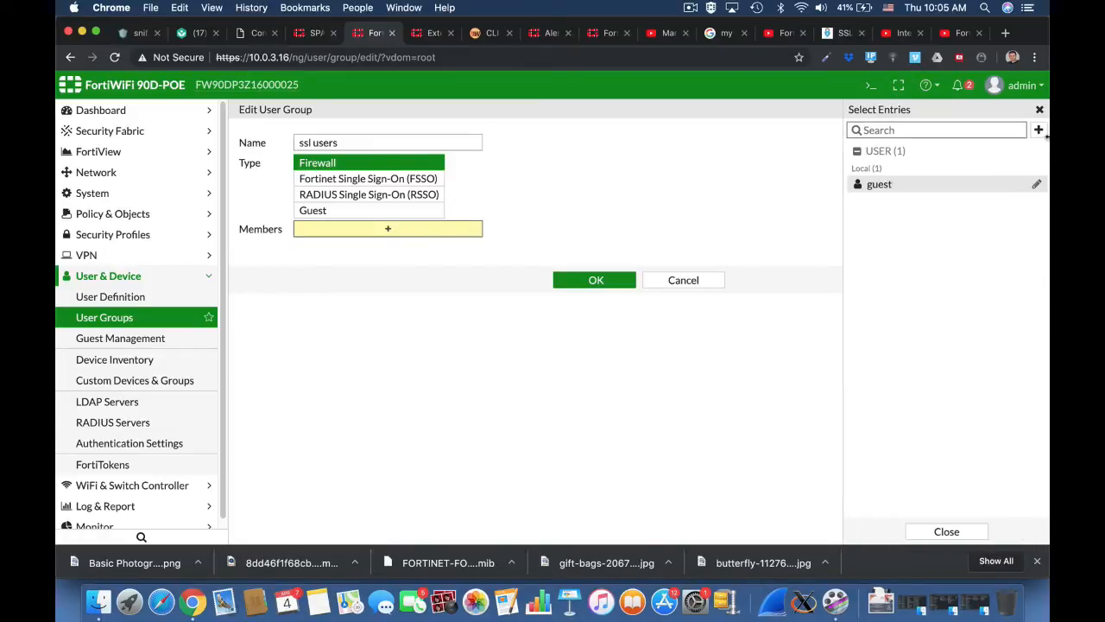
pyautogui.click(1039, 130)
pyautogui.click(942, 189)
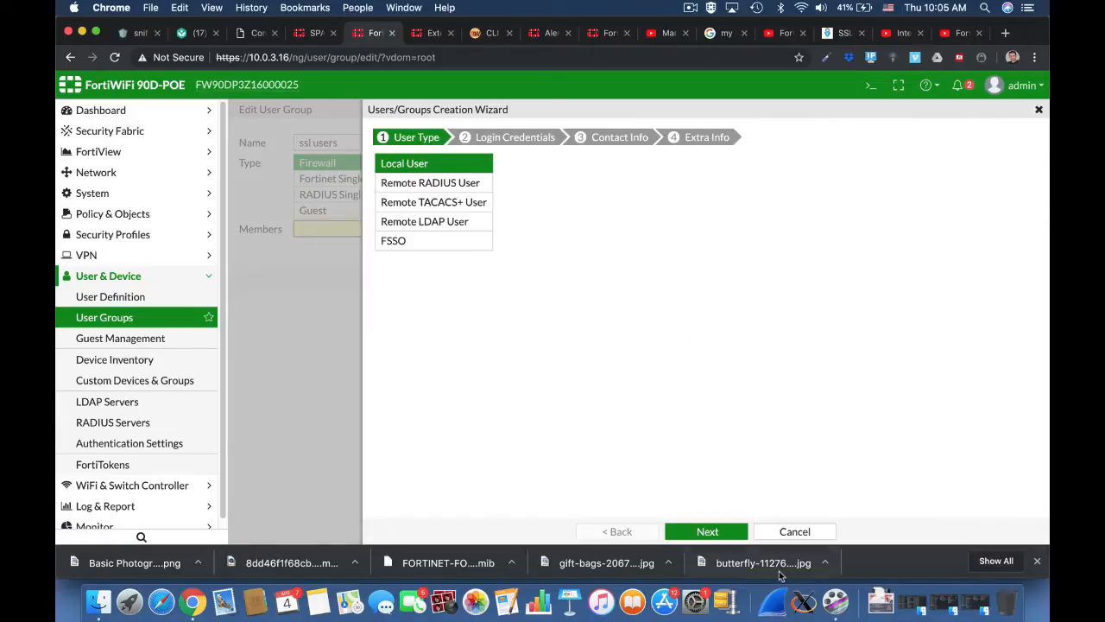
pyautogui.click(707, 531)
pyautogui.click(468, 161)
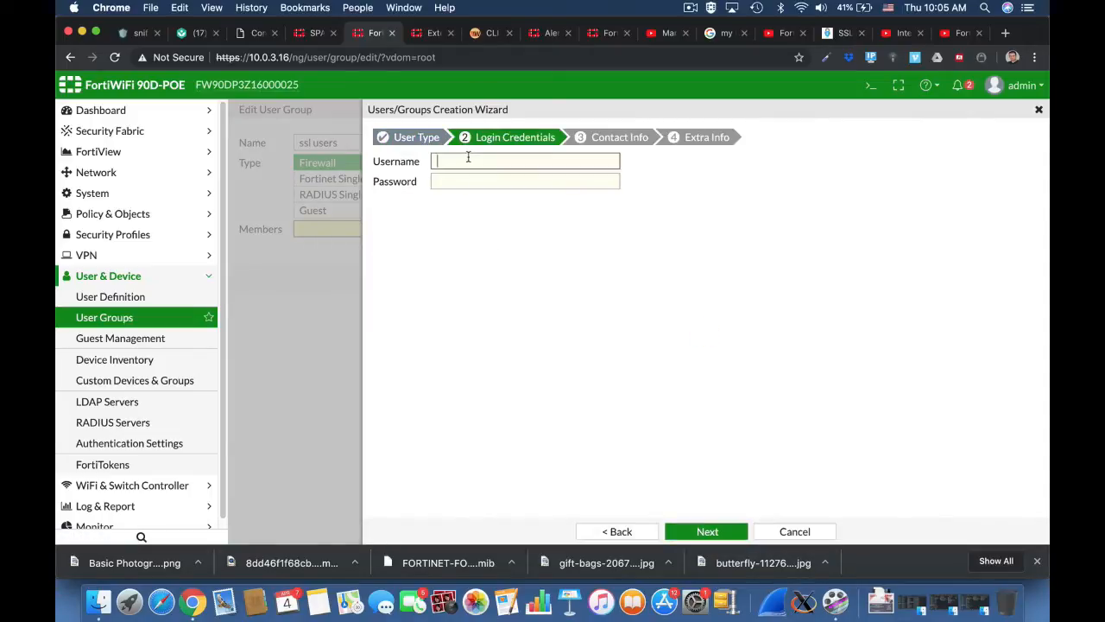
pyautogui.press('Tab')
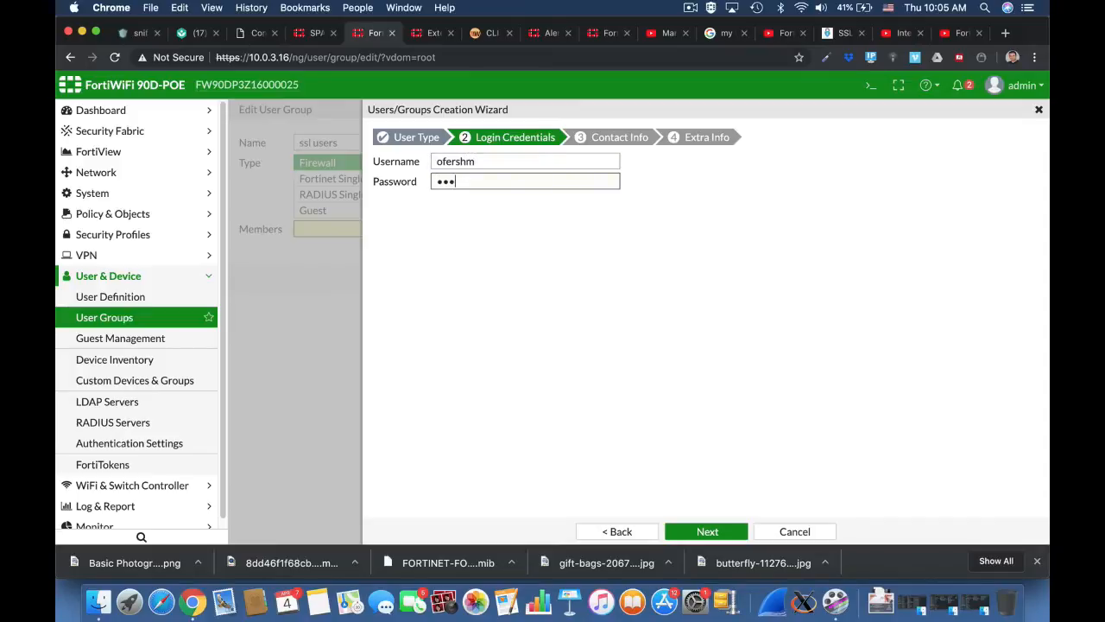
pyautogui.click(707, 531)
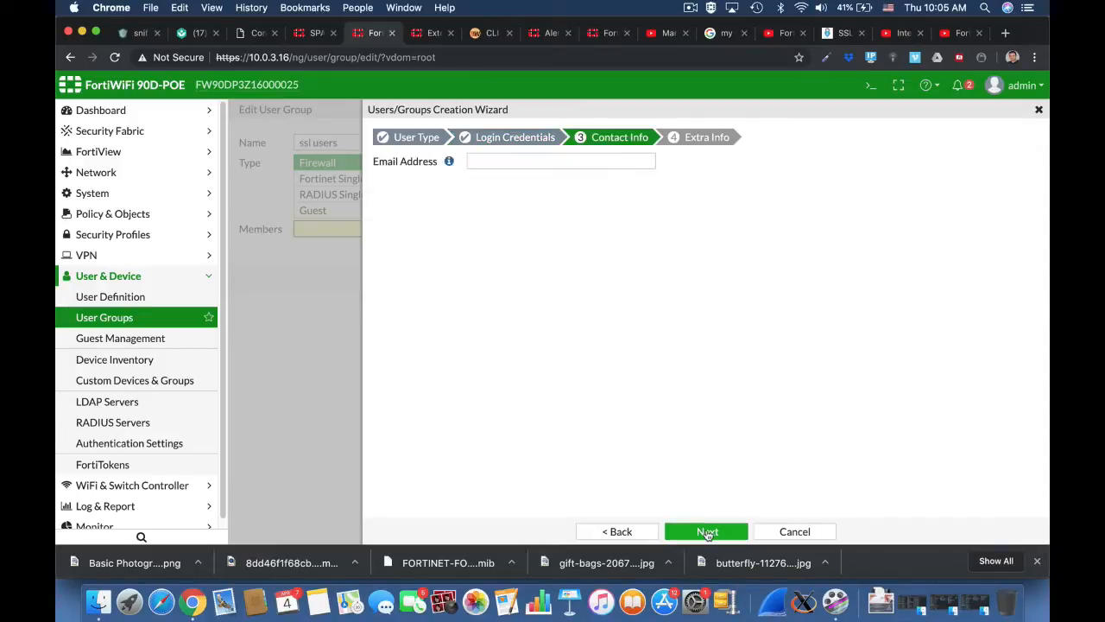
pyautogui.click(707, 530)
pyautogui.click(707, 531)
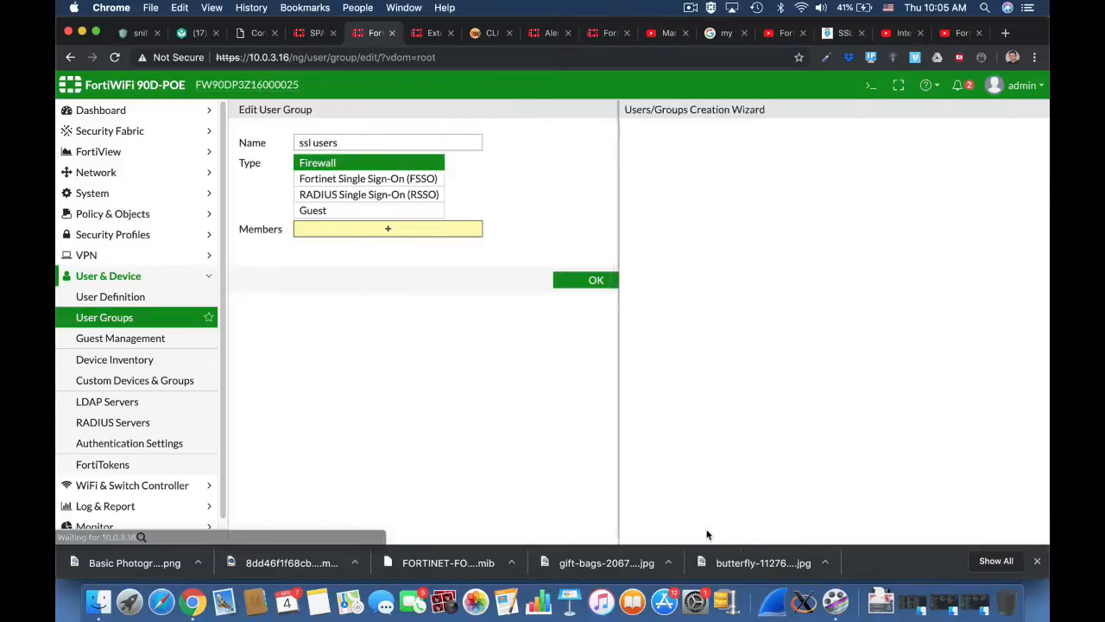
pyautogui.click(588, 300)
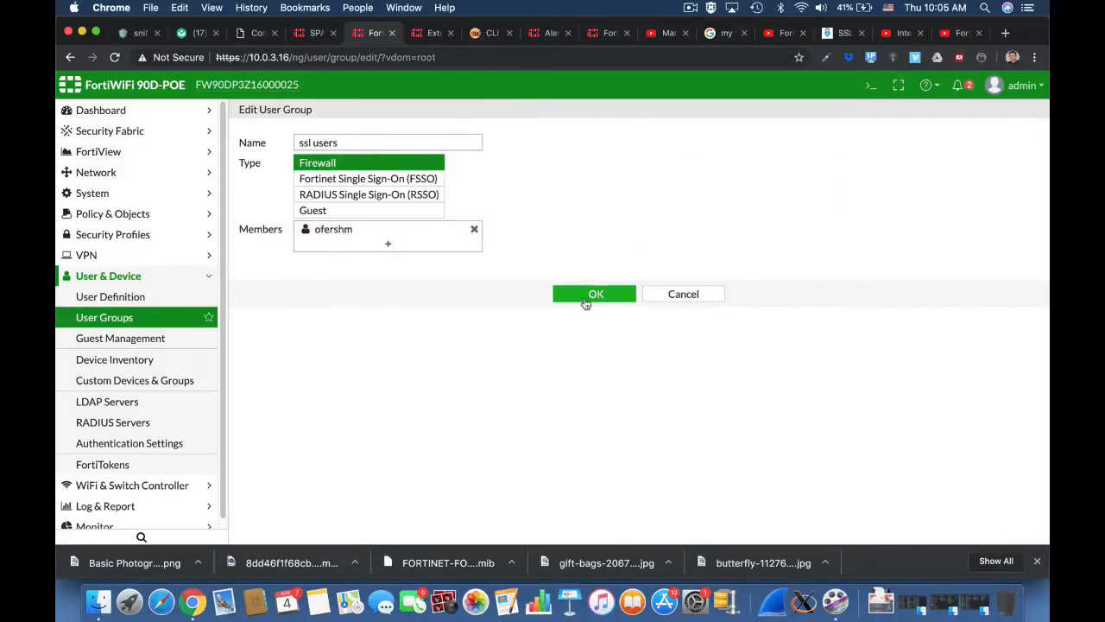
pyautogui.click(594, 294)
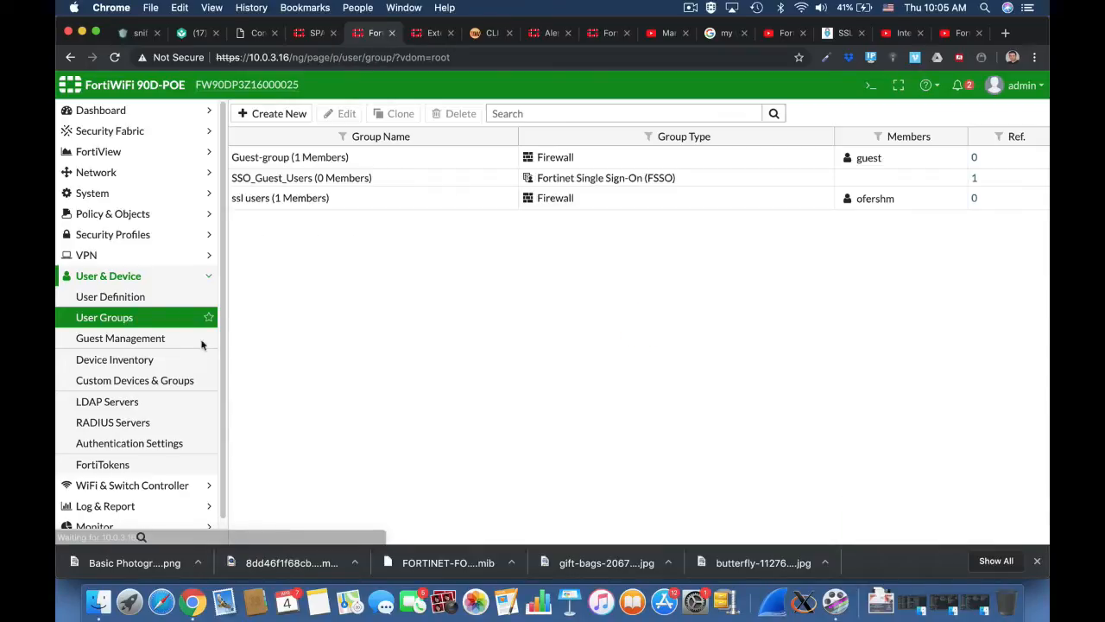
# Enable tunnel mode on full-access without split tunneling, using the SSLVPN_TUNNEL_ADDR1 source pool.
pyautogui.click(111, 258)
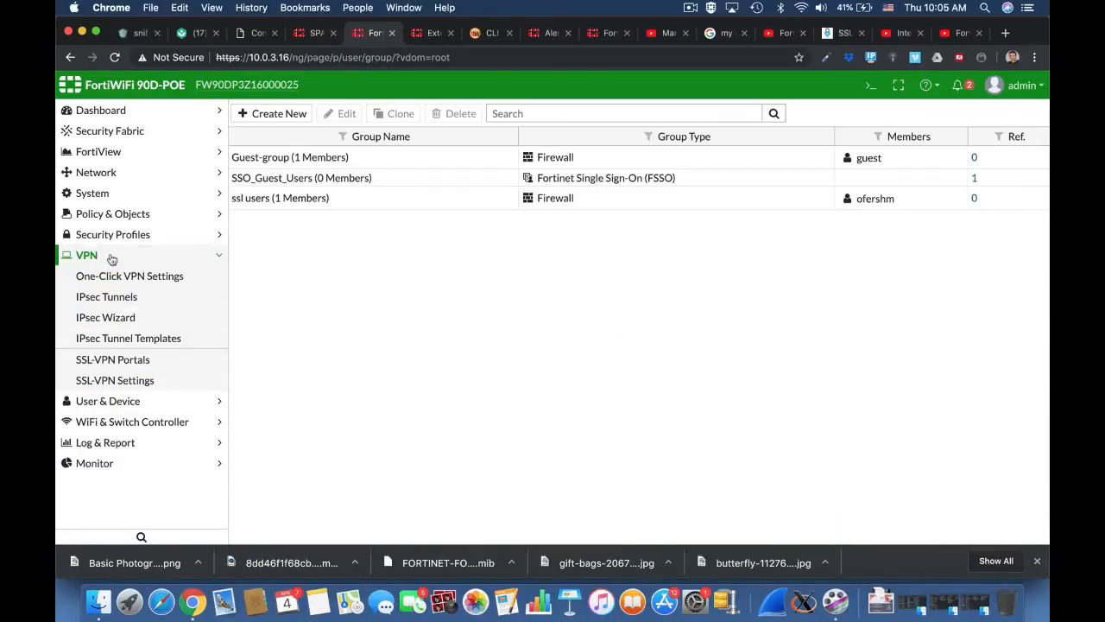
pyautogui.click(134, 364)
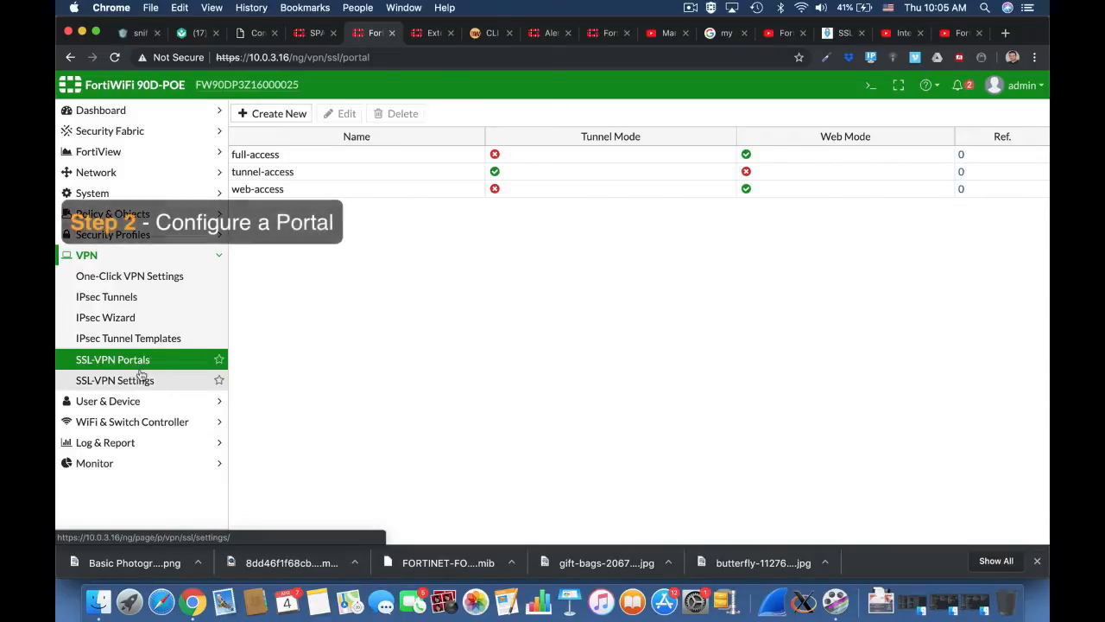
pyautogui.click(288, 152)
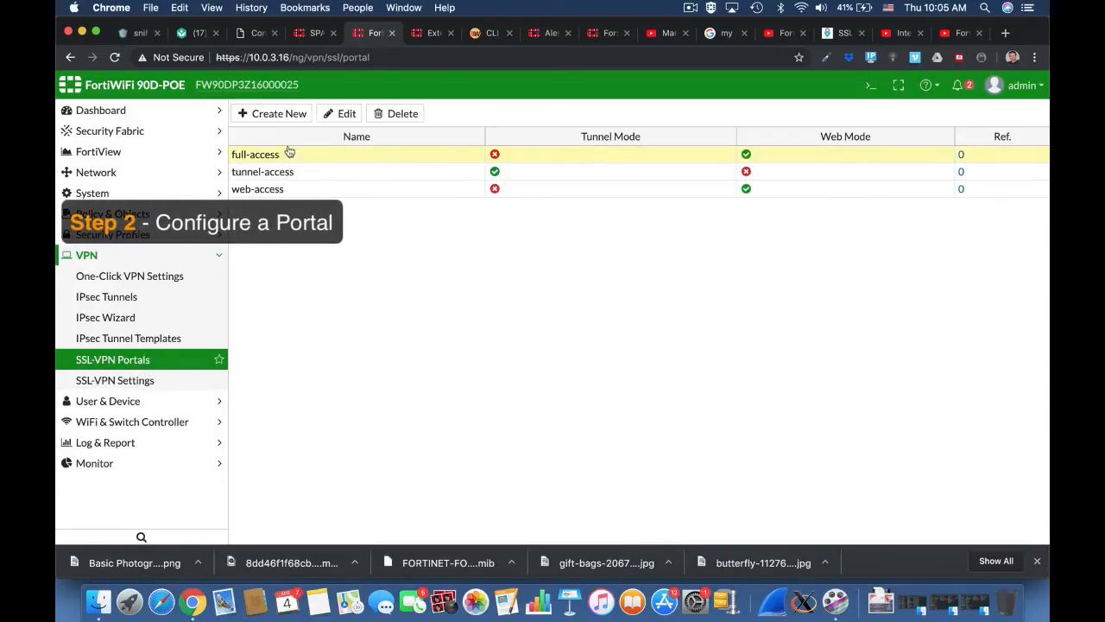
pyautogui.click(346, 114)
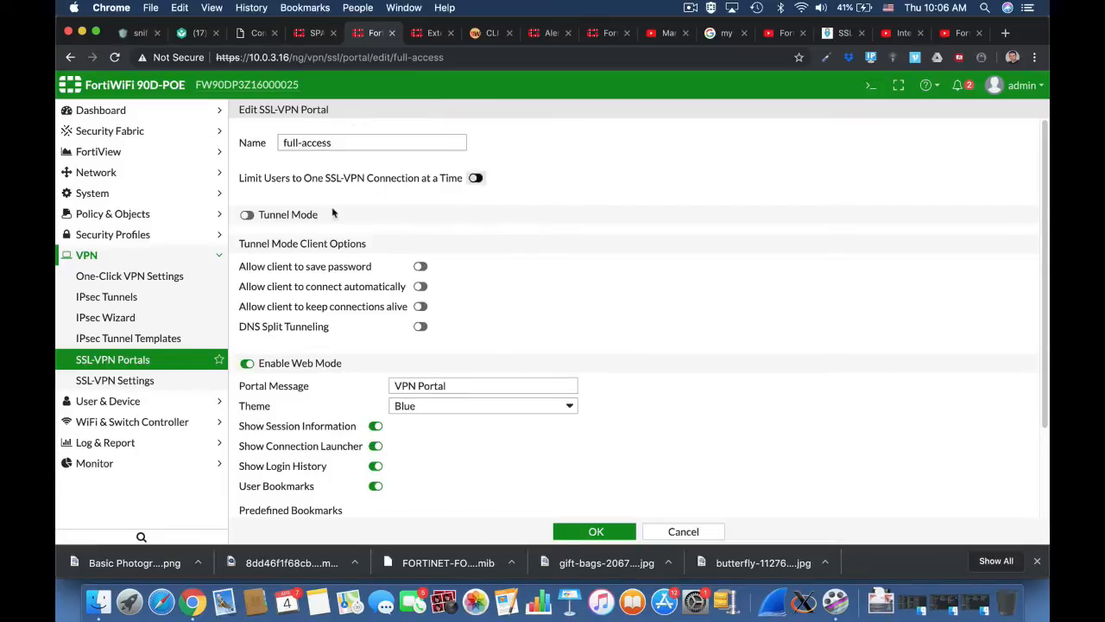
pyautogui.click(290, 215)
pyautogui.click(367, 238)
pyautogui.click(474, 256)
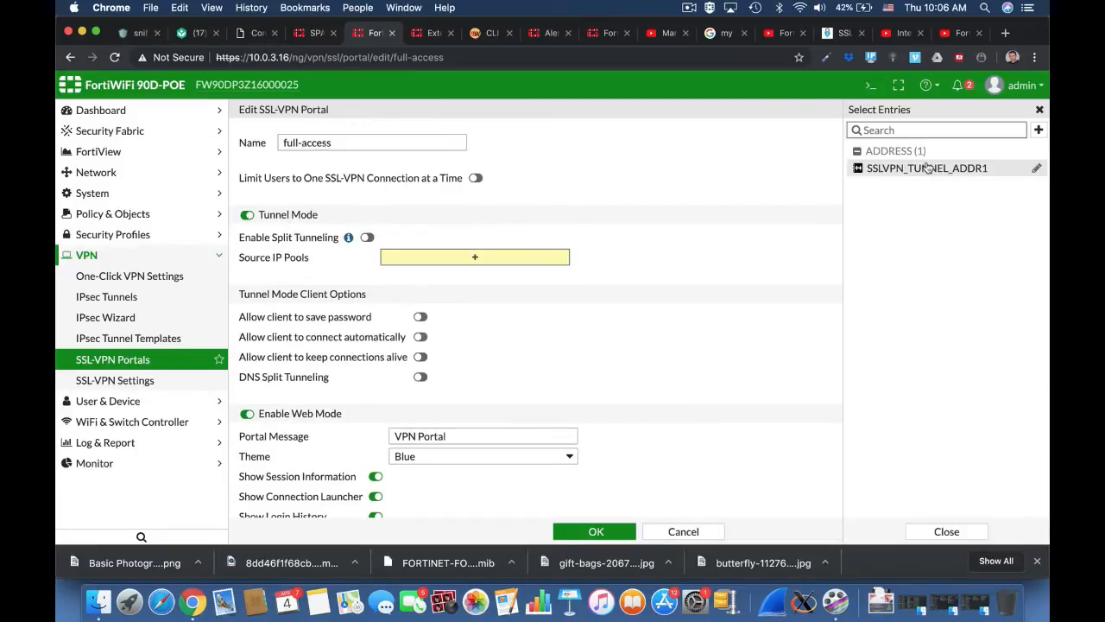
pyautogui.click(926, 168)
# Enable save-password, auto-connect and keep-alive, set message 'Home Portal' and the Red theme.
pyautogui.scroll(-5, 691, 298)
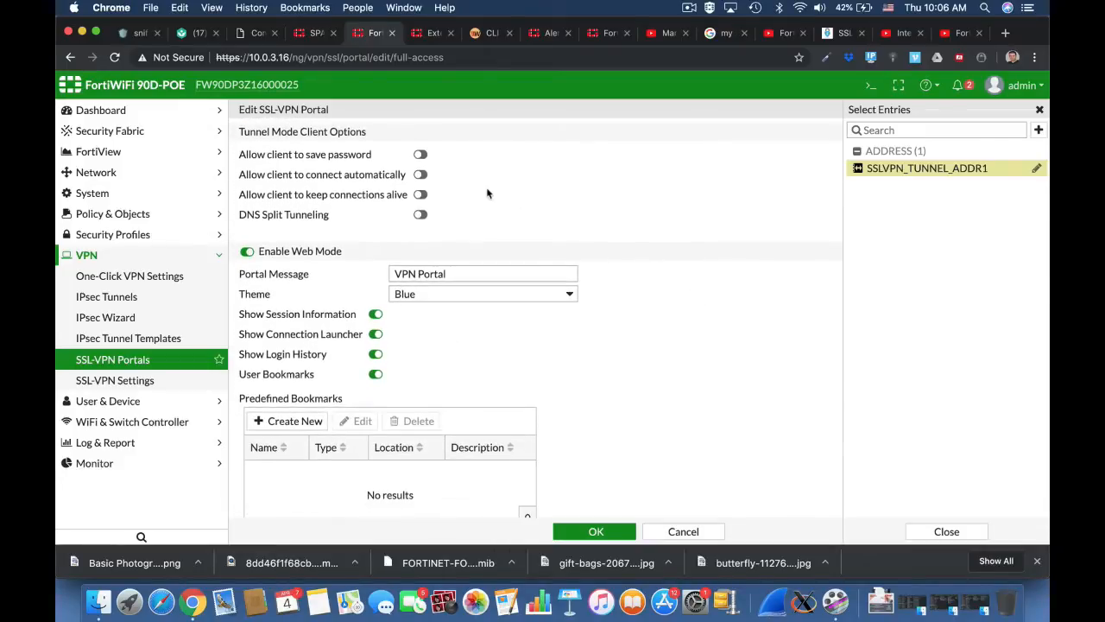
pyautogui.click(419, 154)
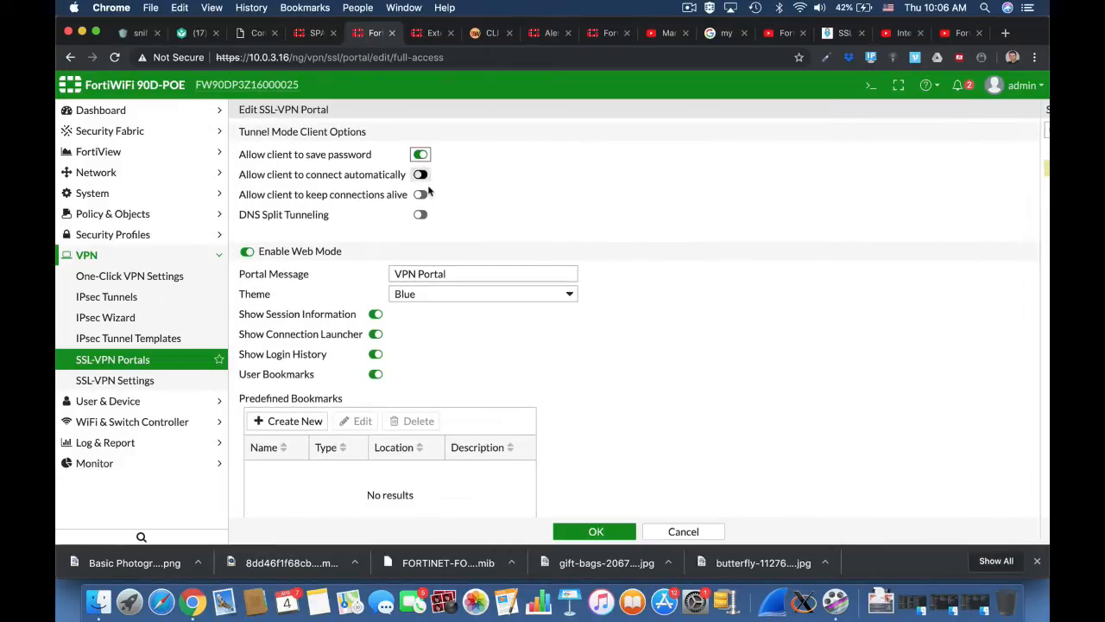
pyautogui.click(421, 175)
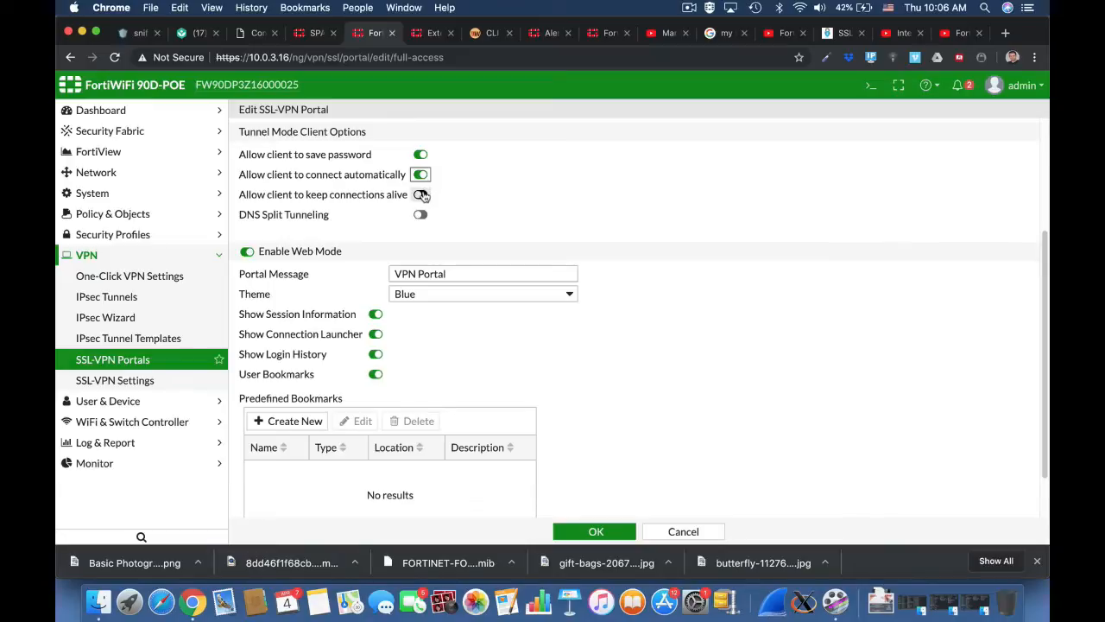
pyautogui.click(421, 195)
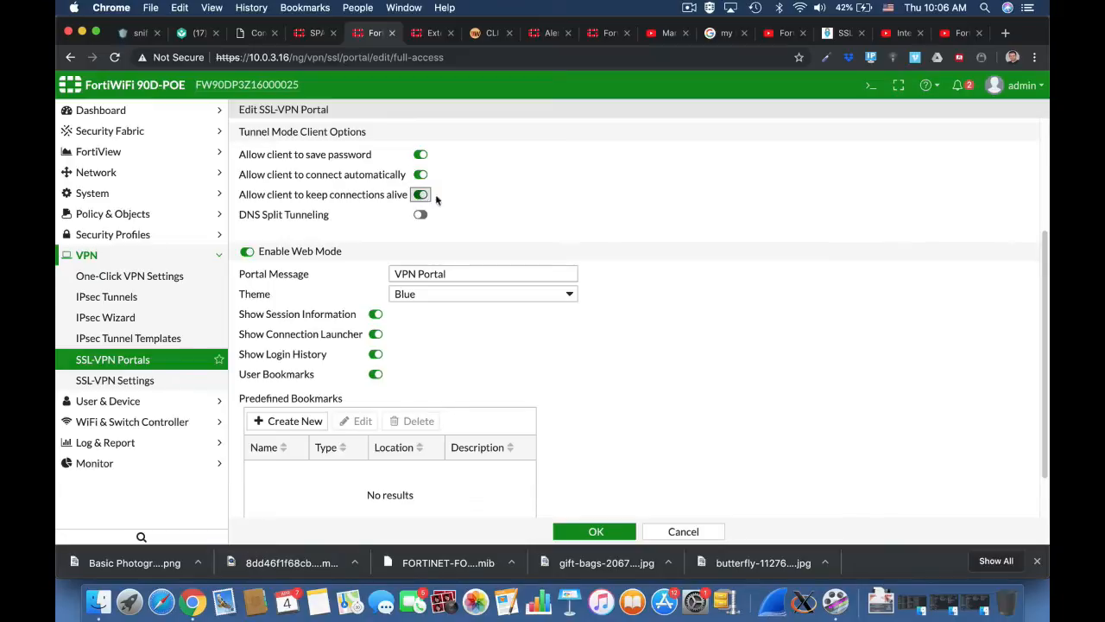
pyautogui.click(394, 275)
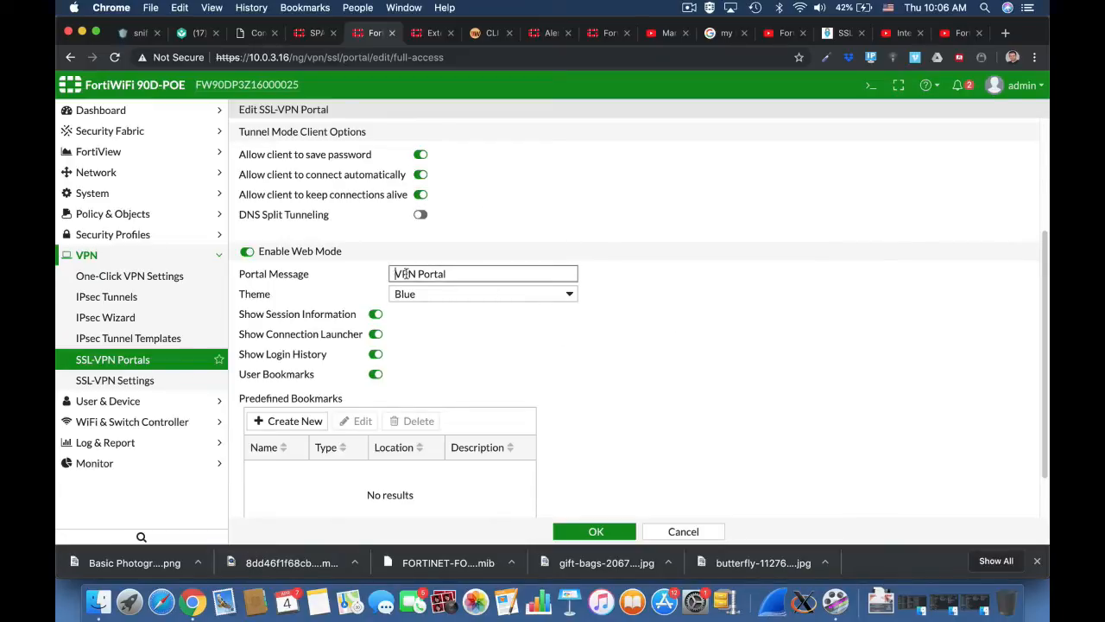
pyautogui.doubleClick(406, 273)
pyautogui.write('Home')
pyautogui.click(421, 292)
pyautogui.click(418, 307)
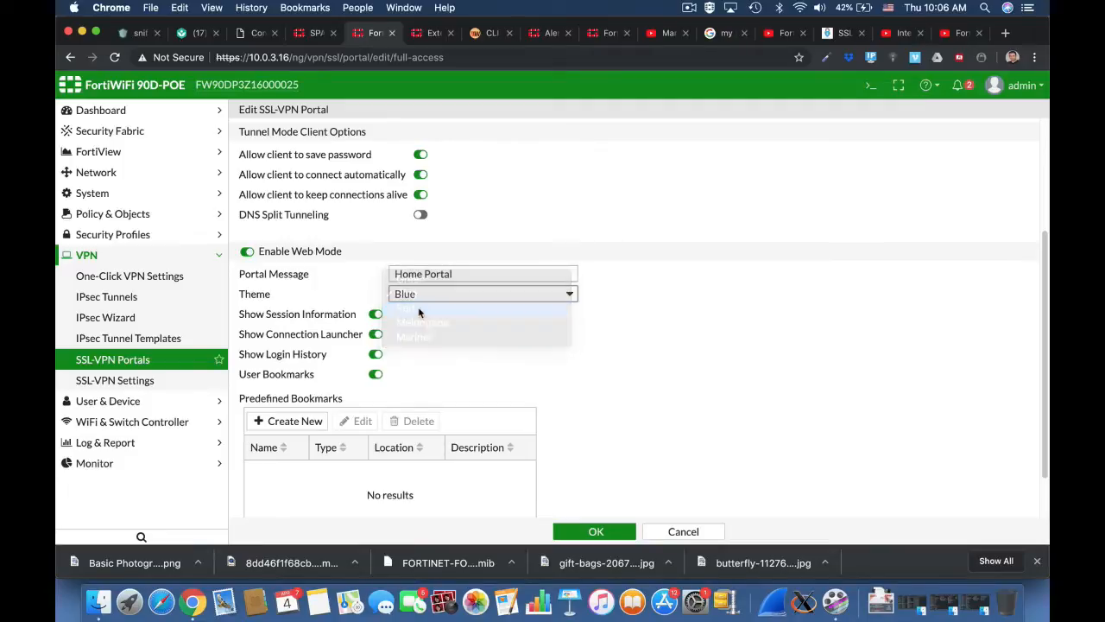
# Add an SSH bookmark named SSH_Forti pointing to host 10.0.3.16.
pyautogui.click(290, 421)
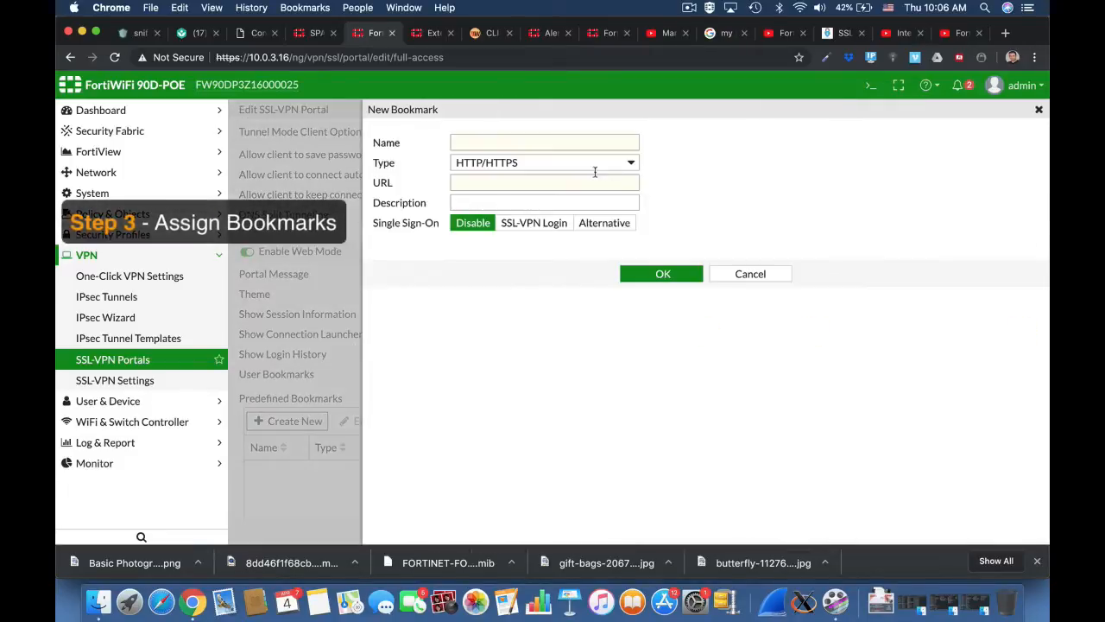
pyautogui.click(485, 145)
pyautogui.write('SSH_Forti')
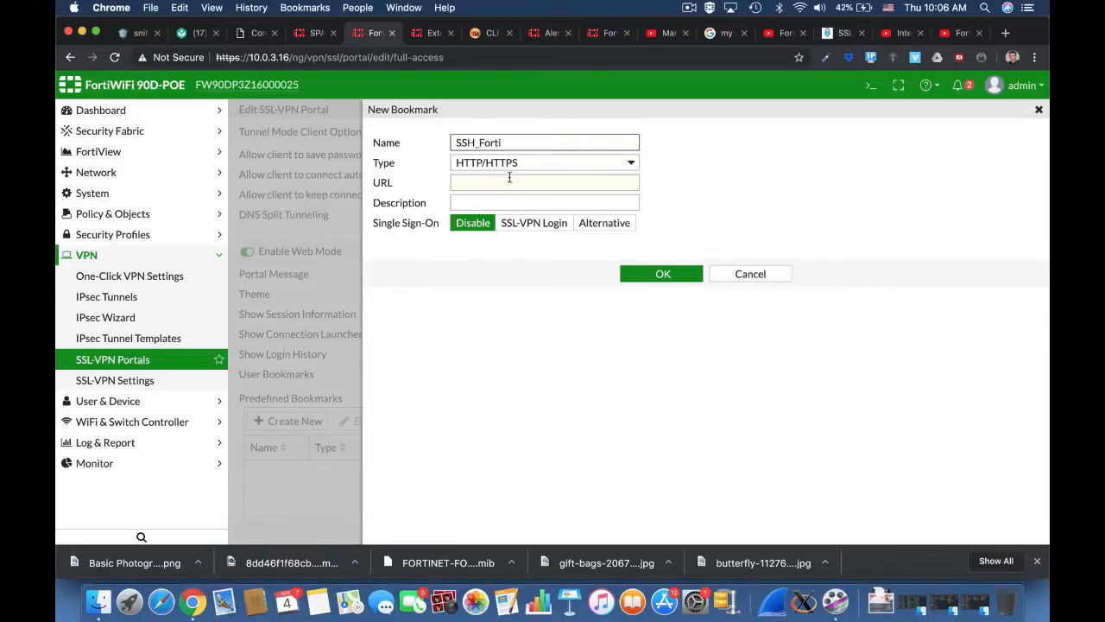
pyautogui.click(508, 178)
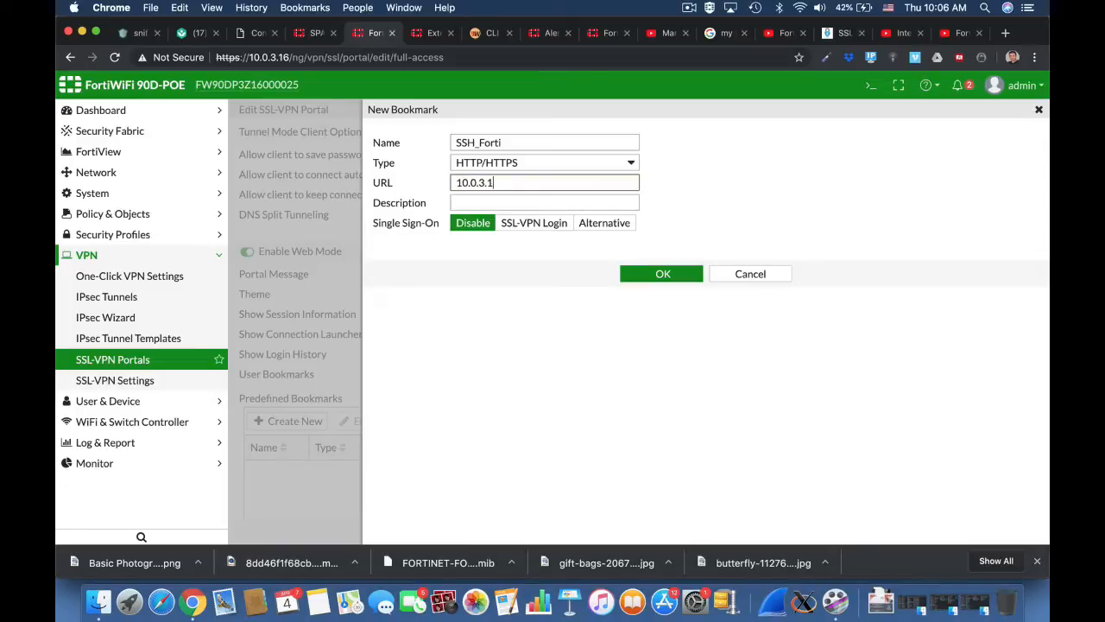
pyautogui.click(509, 172)
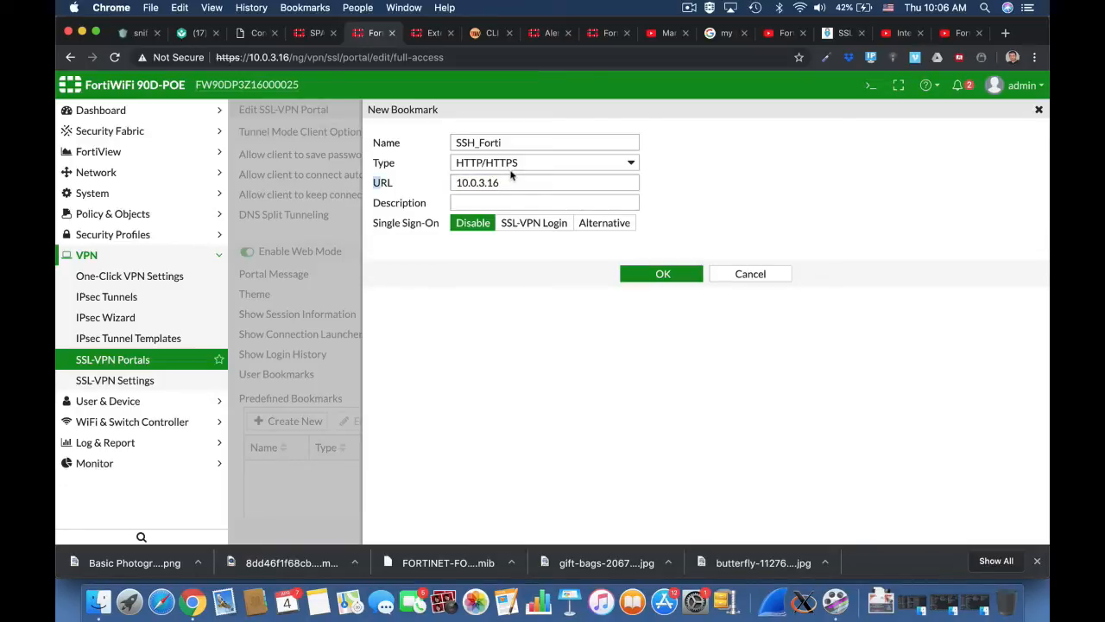
pyautogui.click(510, 171)
pyautogui.click(496, 250)
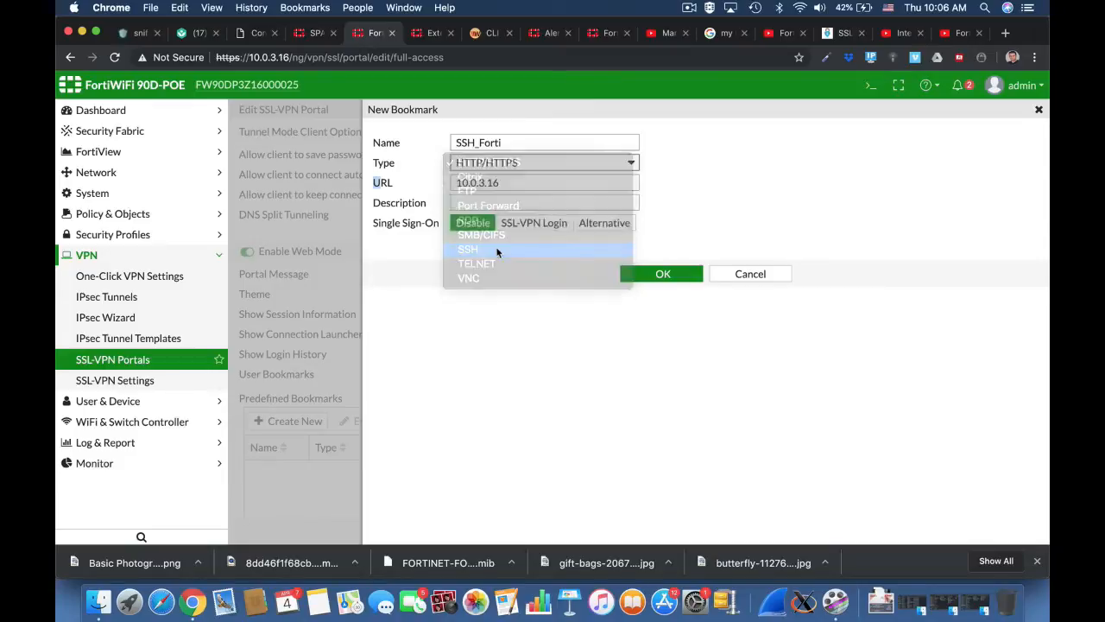
pyautogui.click(541, 185)
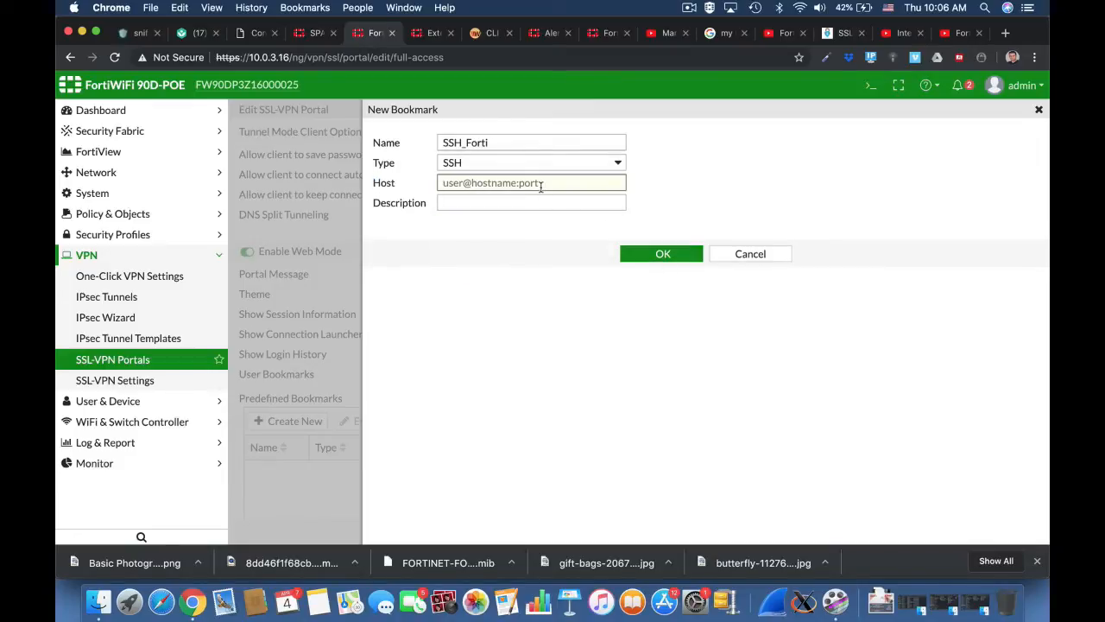
pyautogui.write('10.0.3.16')
pyautogui.click(661, 254)
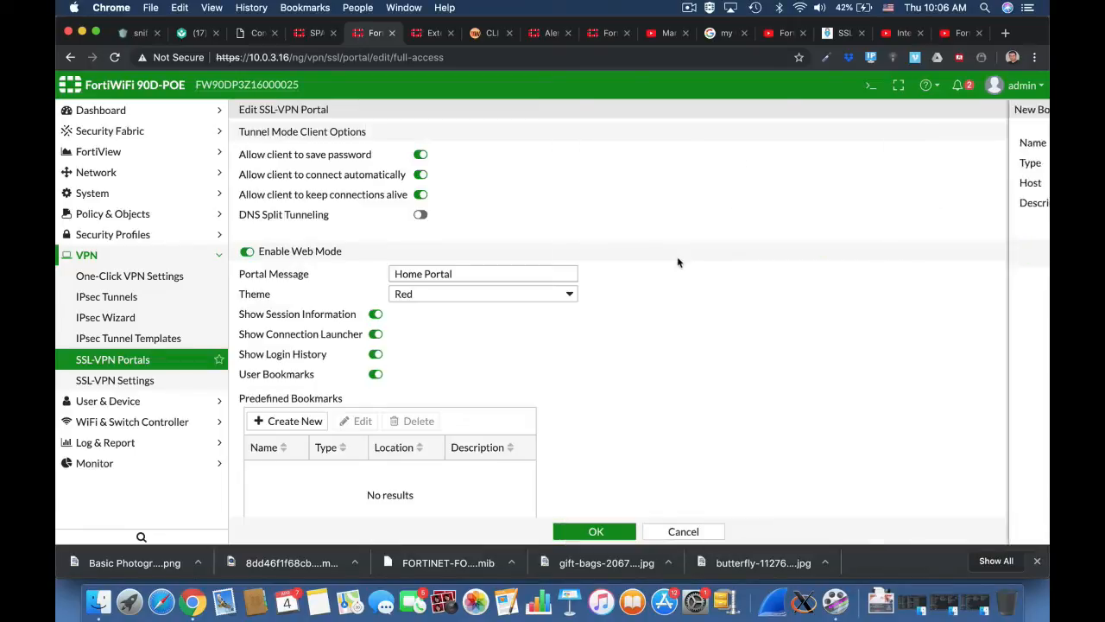
# Enable FortiClient download and save the full-access portal.
pyautogui.scroll(-2, 682, 470)
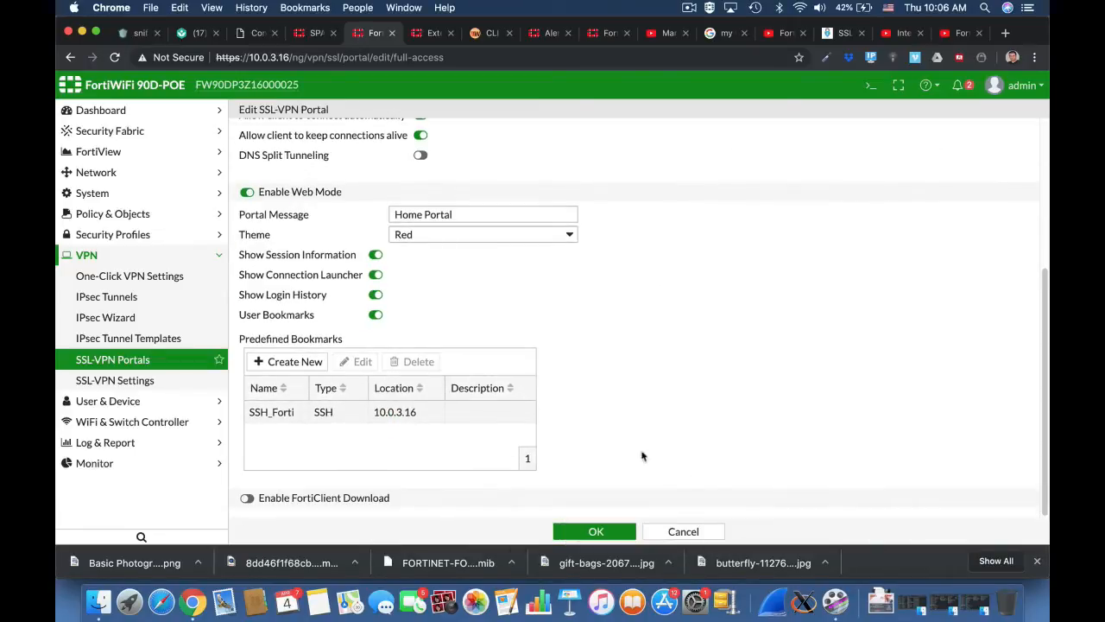
pyautogui.click(271, 498)
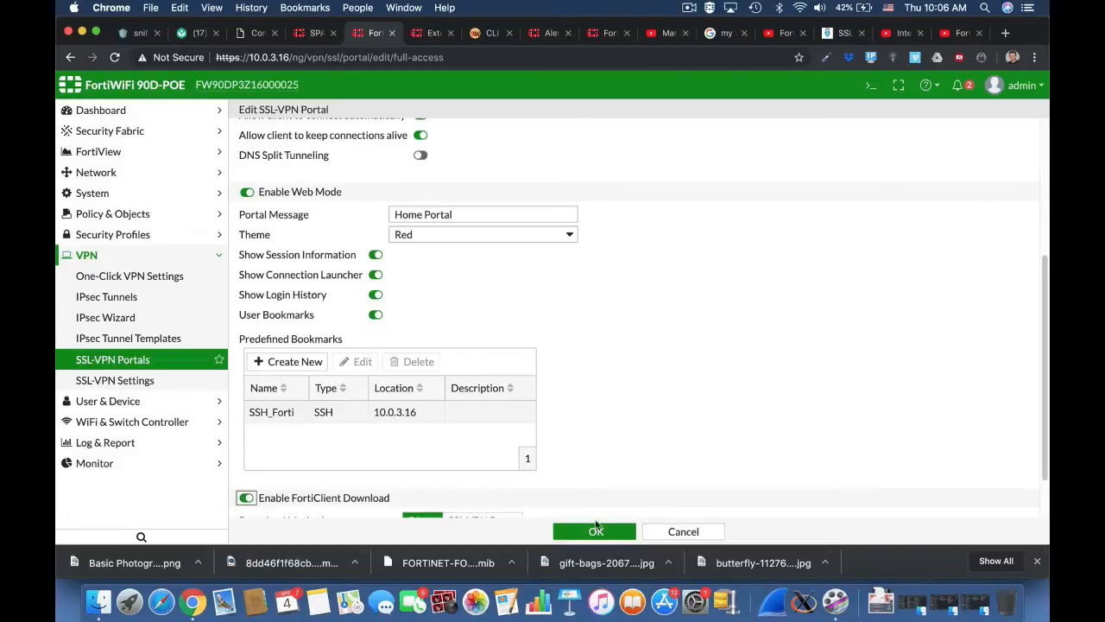
pyautogui.scroll(-2, 655, 455)
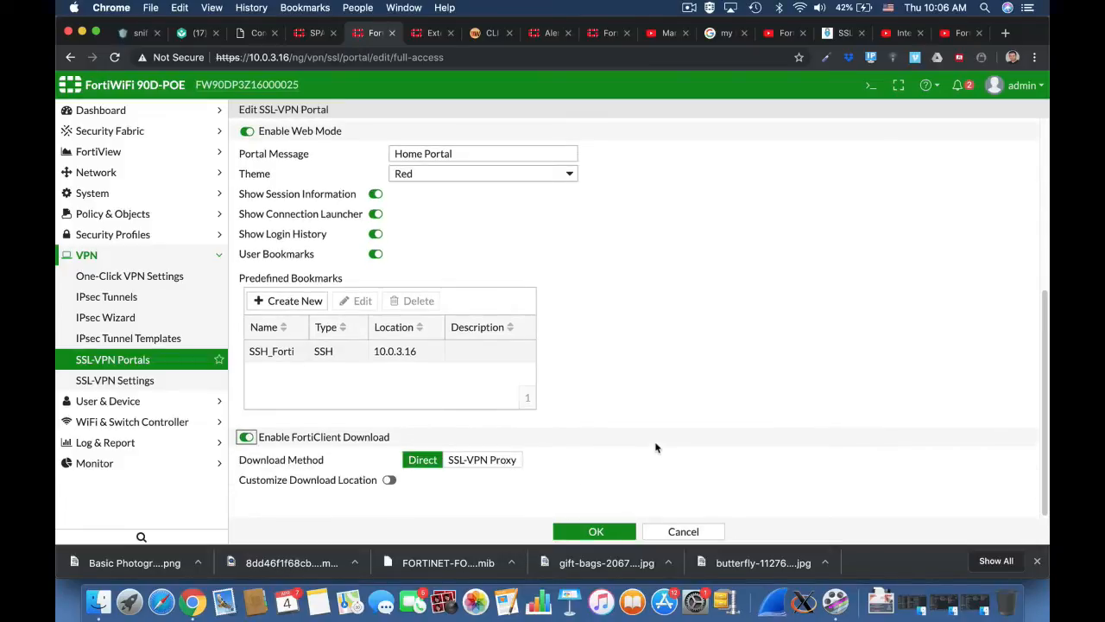
pyautogui.click(595, 532)
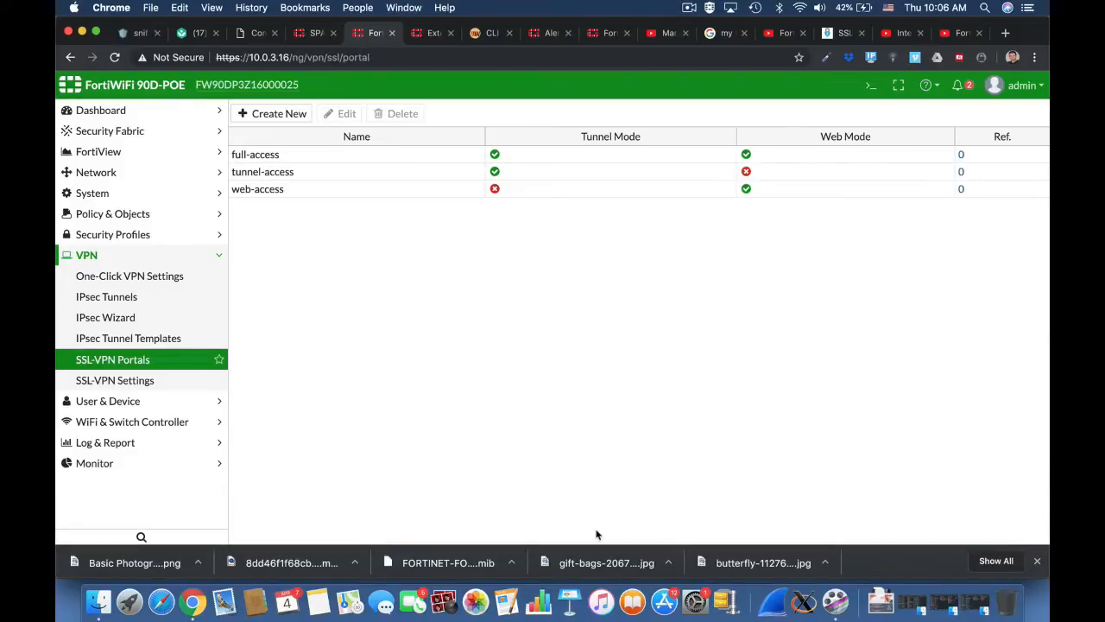
# Make SSL-VPN listen on wan1 port 10443 for any host, with tunnel range SSLVPN_TUNNEL_ADDR1.
pyautogui.click(174, 384)
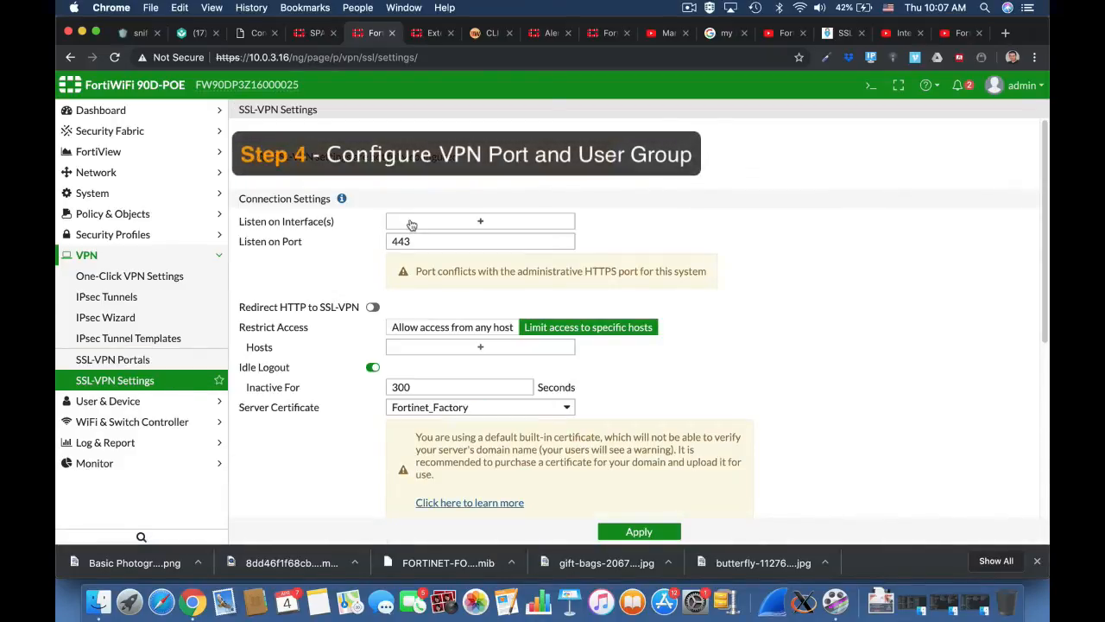
pyautogui.click(480, 221)
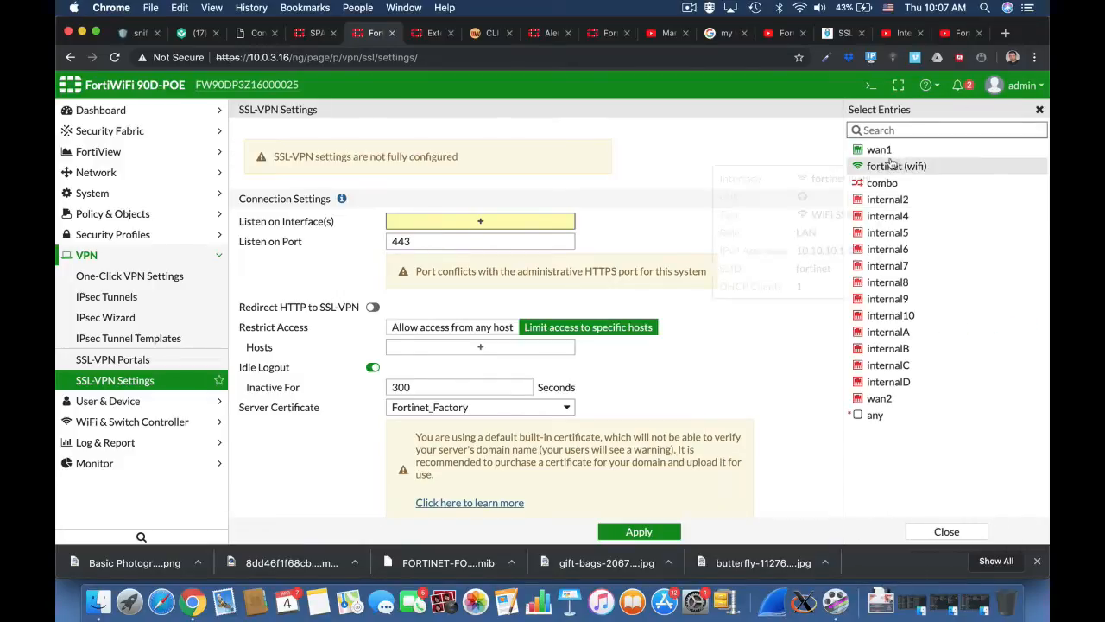
pyautogui.click(881, 150)
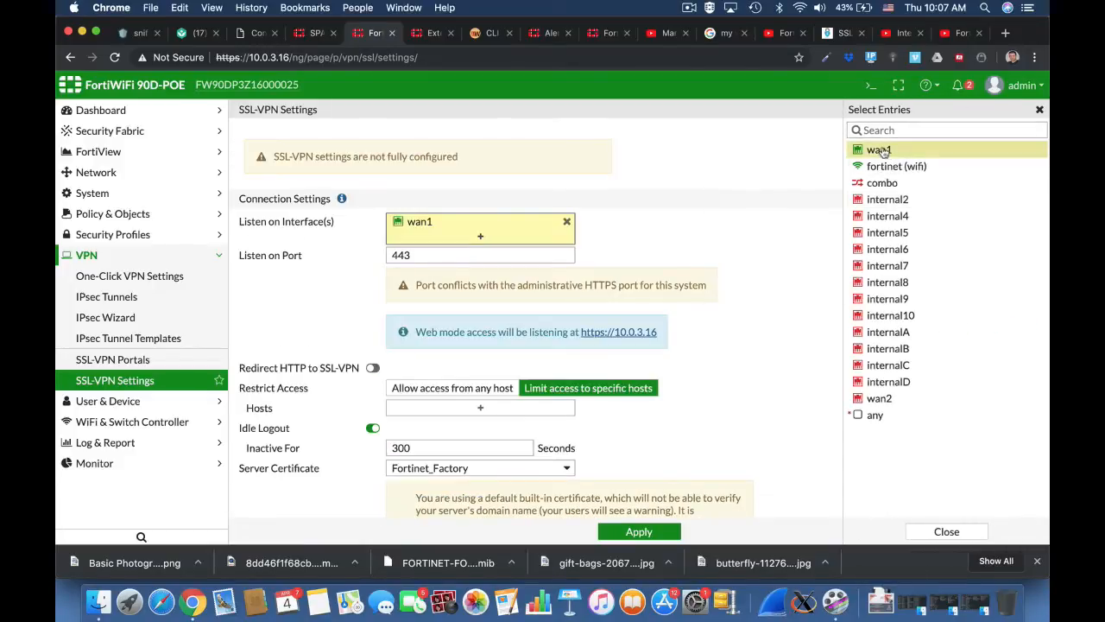
pyautogui.click(393, 255)
pyautogui.write('10')
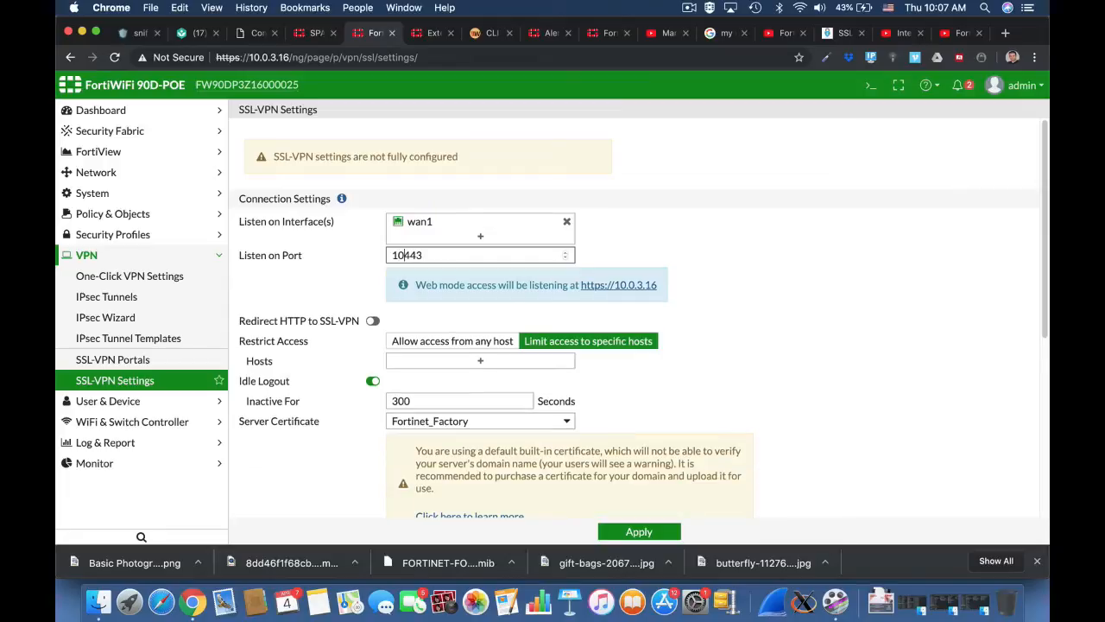
pyautogui.click(755, 352)
pyautogui.scroll(-3, 769, 392)
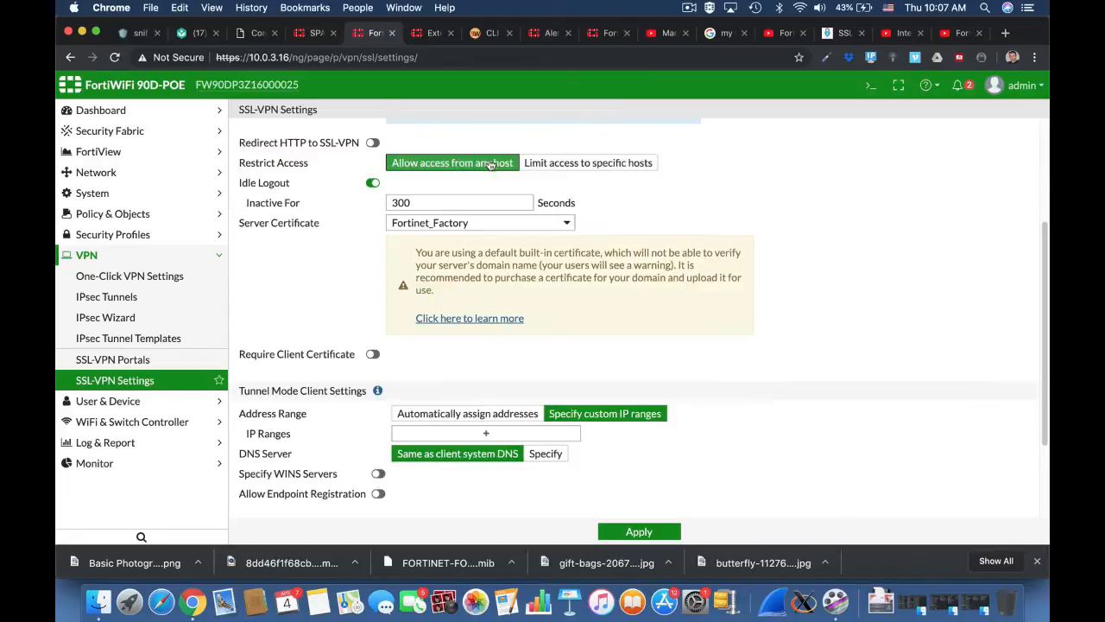
pyautogui.scroll(-2, 789, 320)
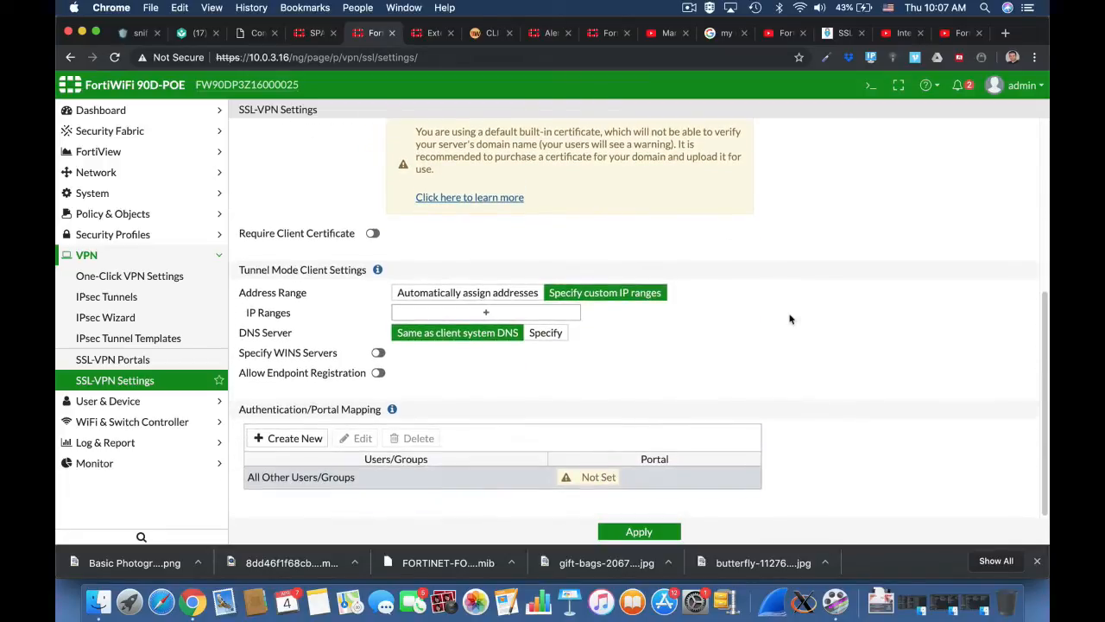
pyautogui.click(508, 312)
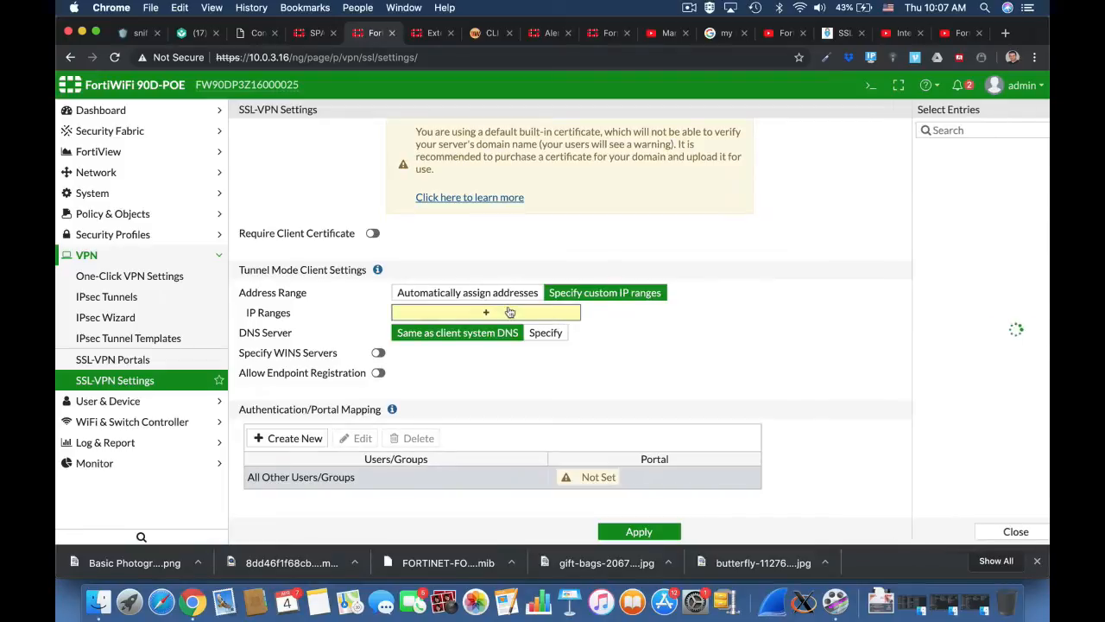
pyautogui.click(926, 150)
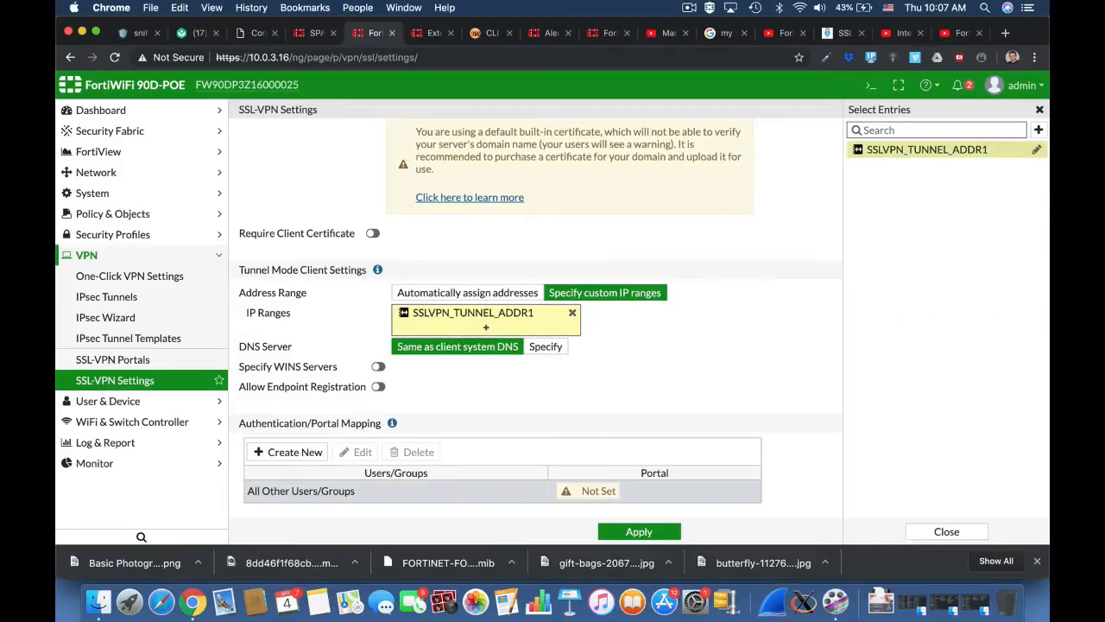
pyautogui.click(774, 383)
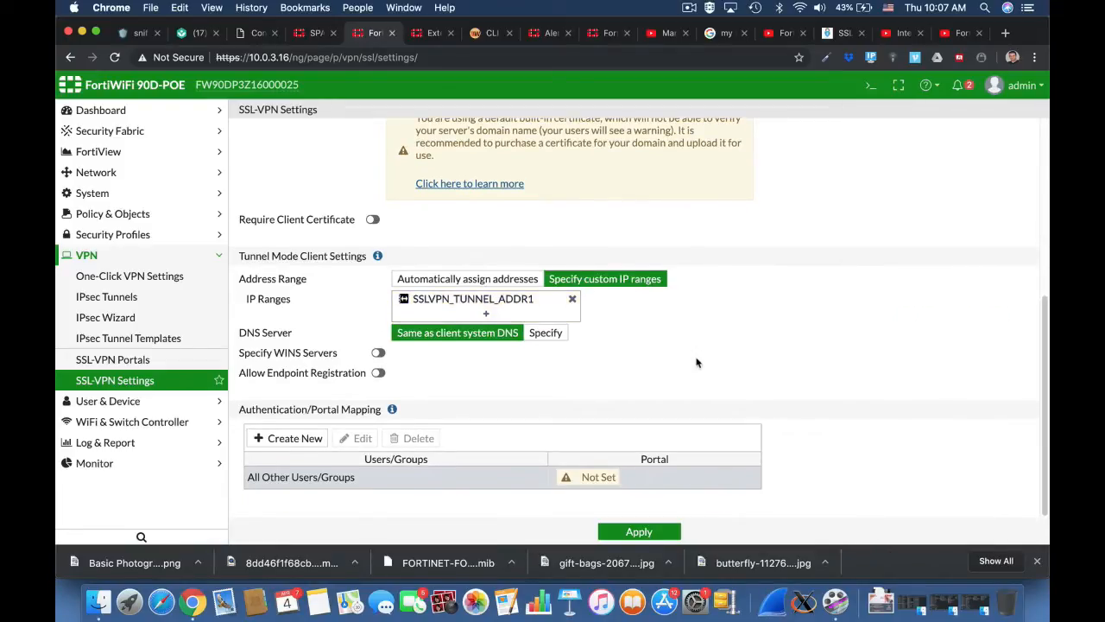
# Map ssl users to full-access and all other users to web-access, then apply the settings.
pyautogui.click(293, 439)
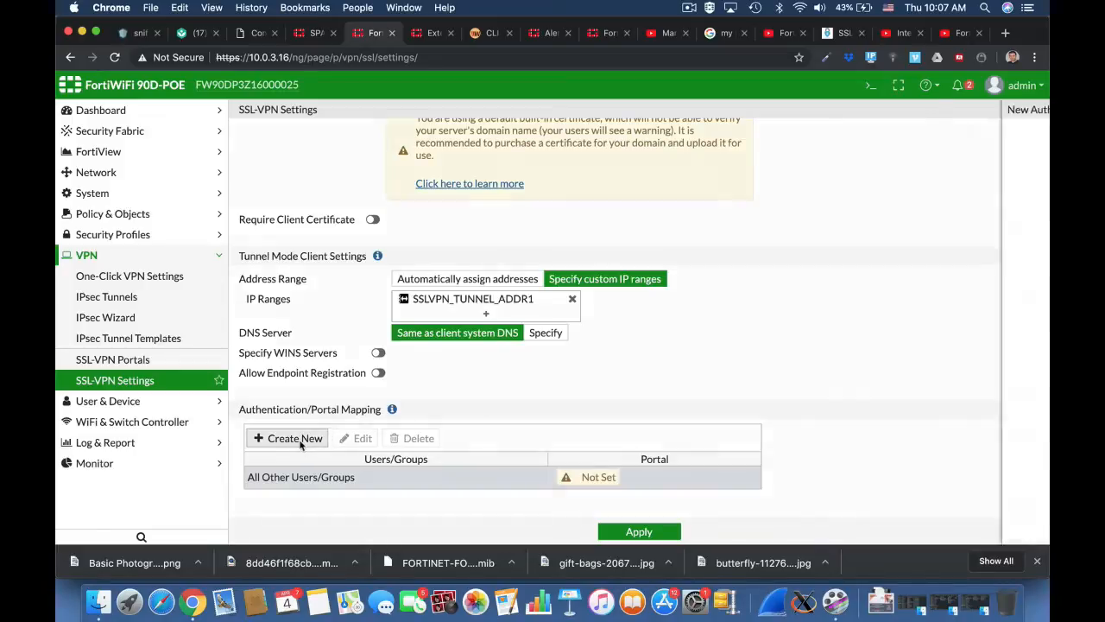
pyautogui.click(530, 133)
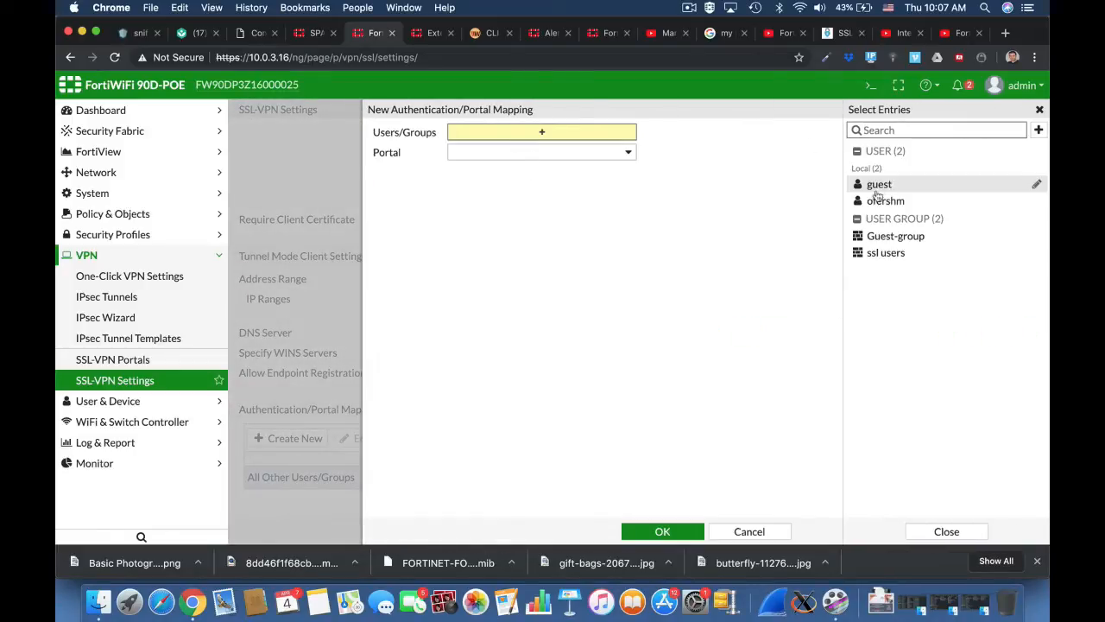
pyautogui.click(877, 252)
pyautogui.click(623, 170)
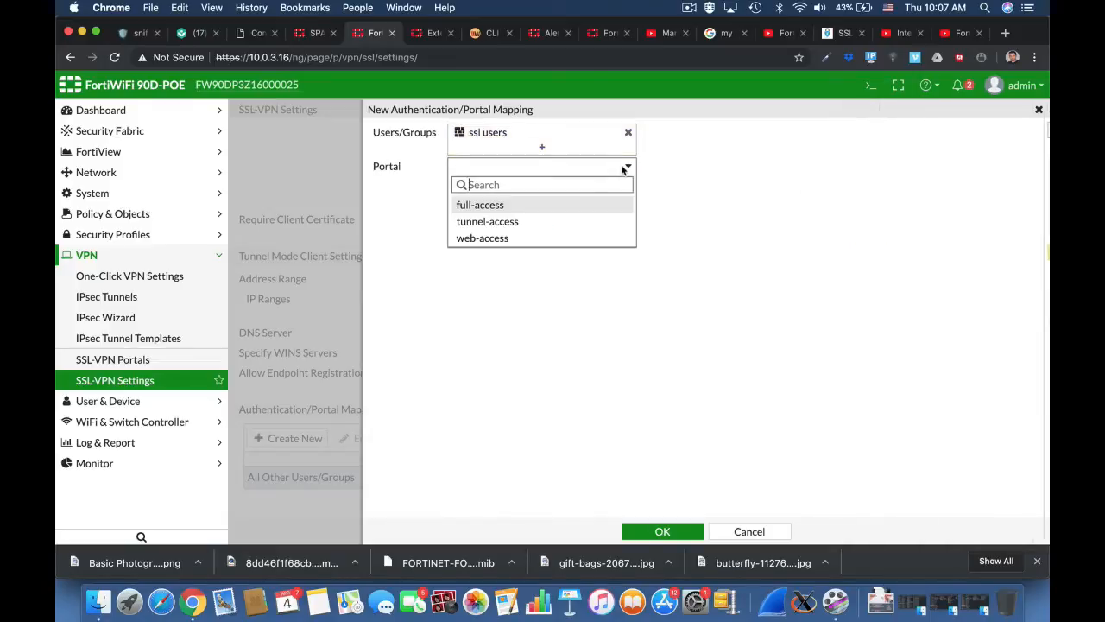
pyautogui.click(534, 207)
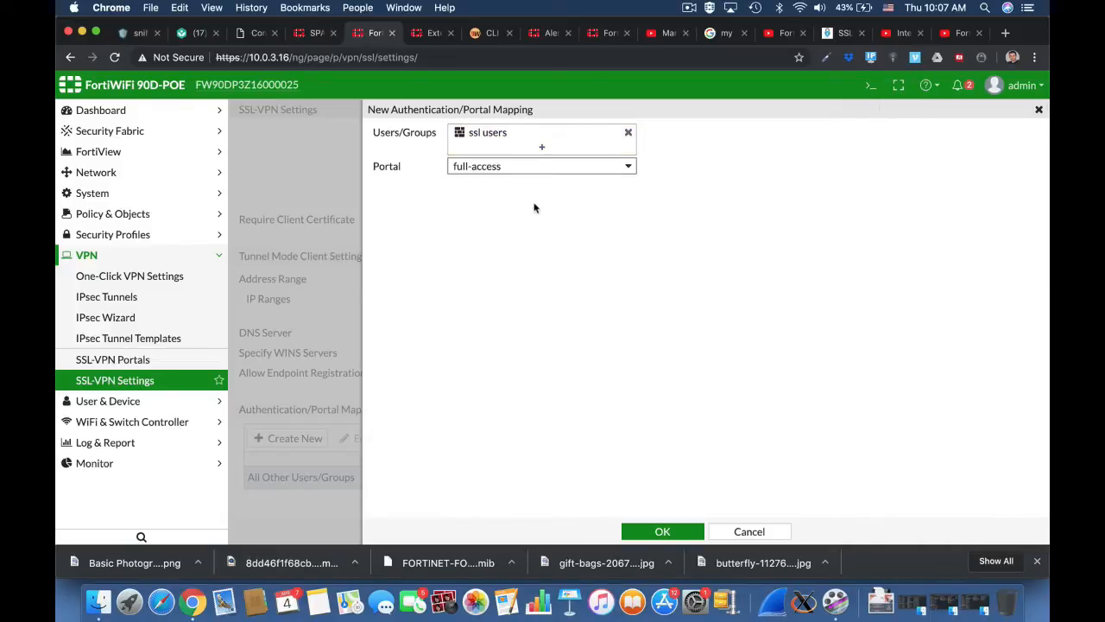
pyautogui.click(662, 531)
pyautogui.click(588, 495)
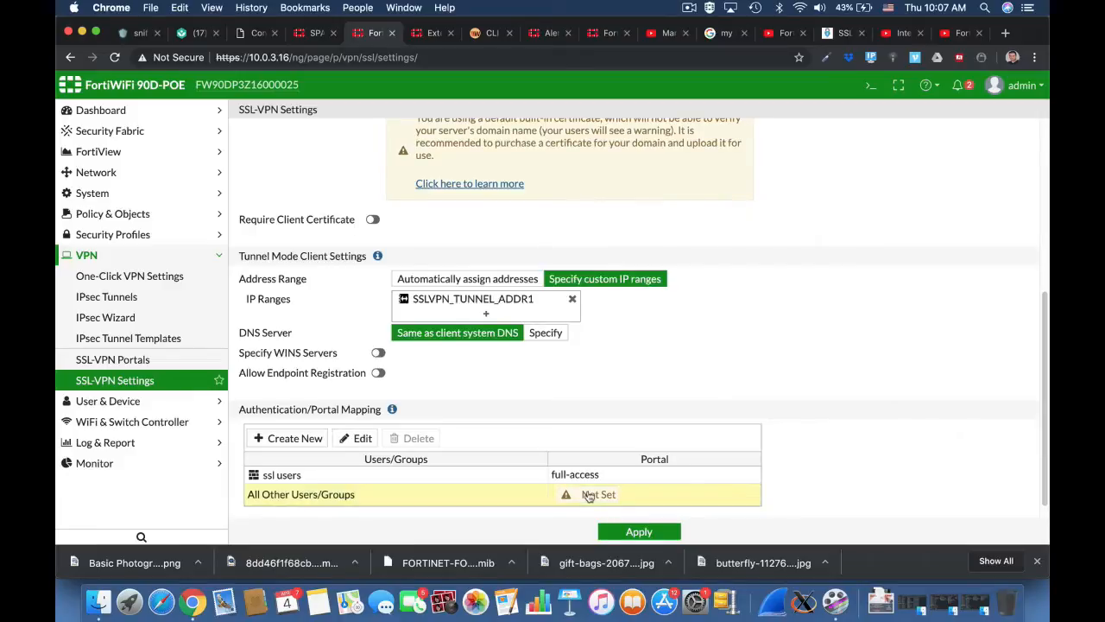
pyautogui.doubleClick(588, 496)
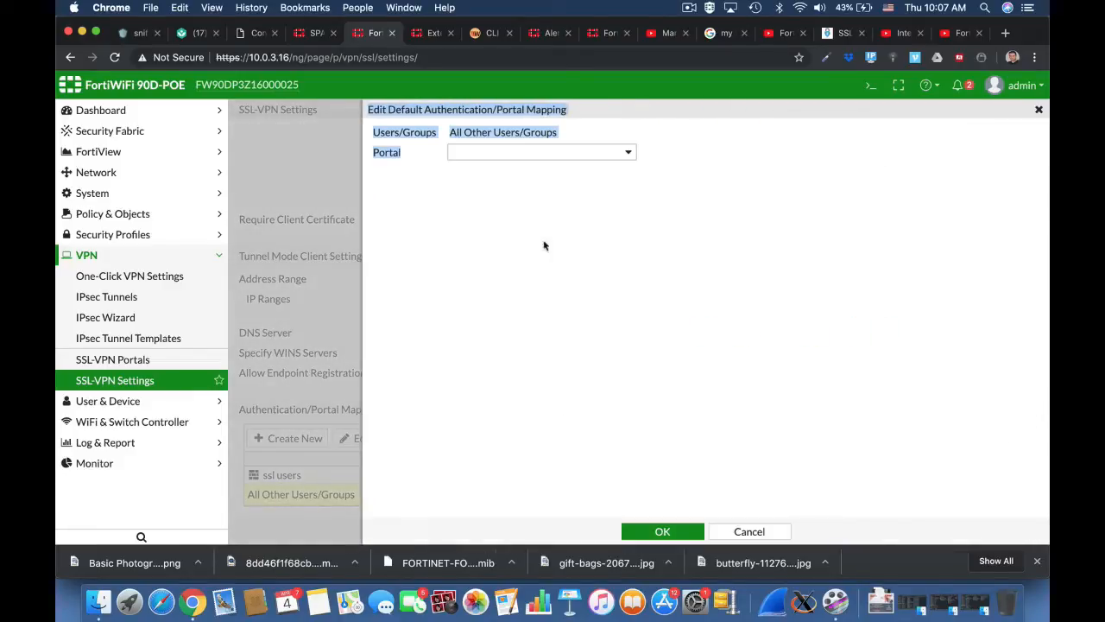
pyautogui.click(513, 154)
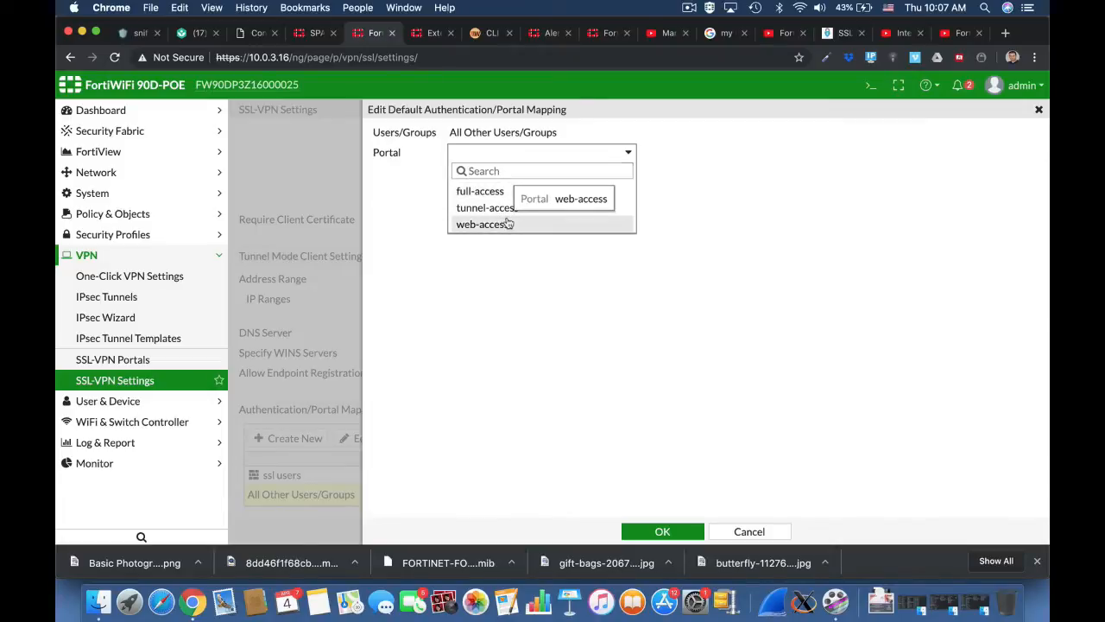
pyautogui.click(508, 223)
pyautogui.click(654, 528)
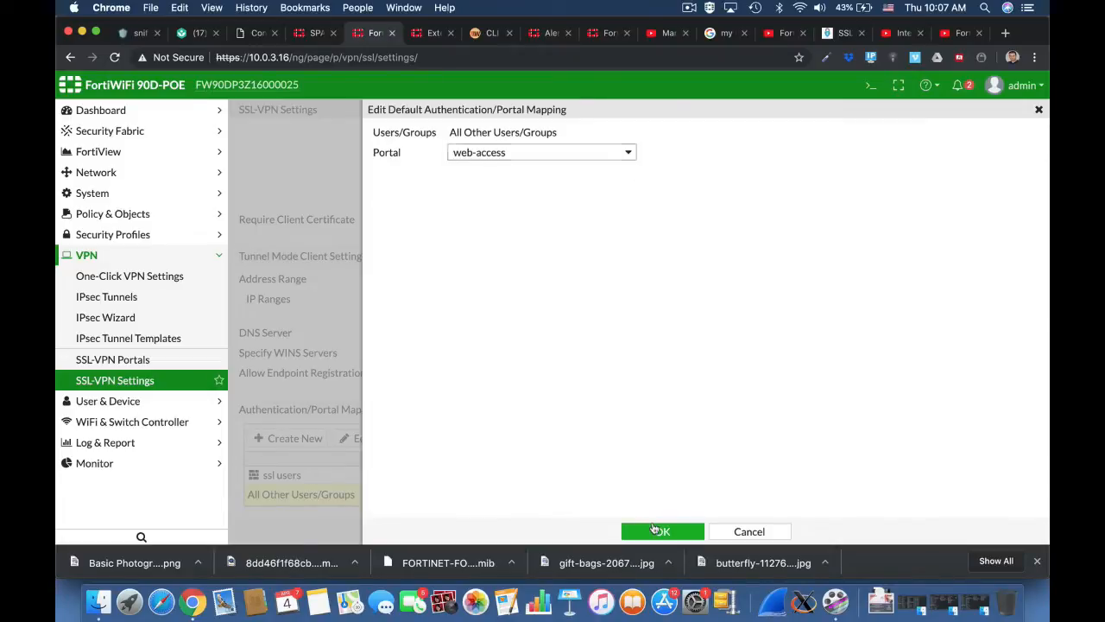
pyautogui.click(664, 529)
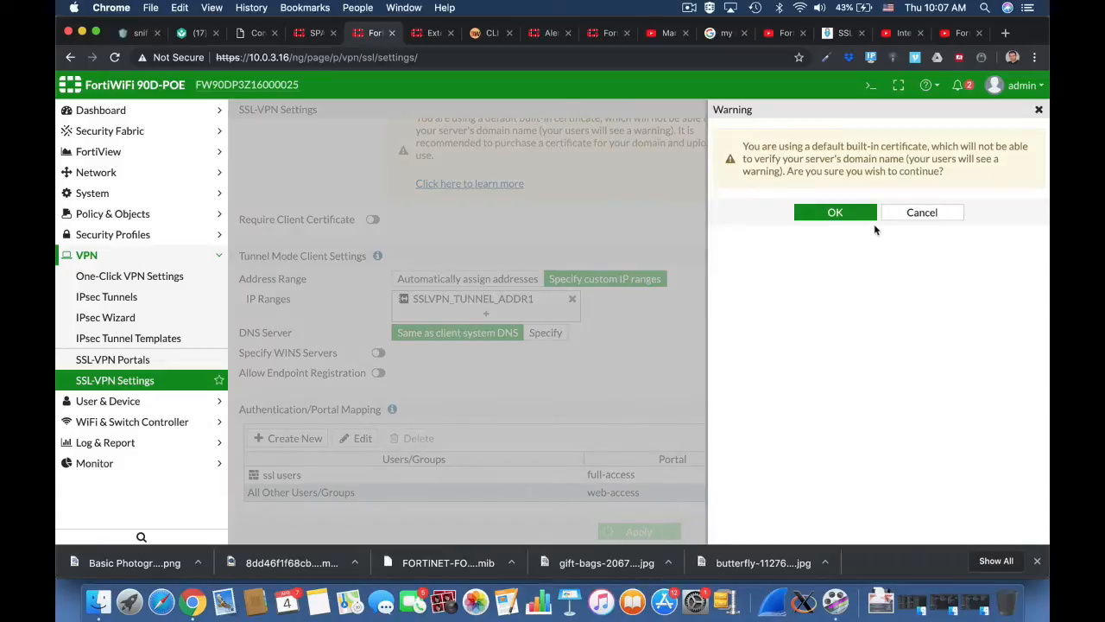
pyautogui.click(836, 214)
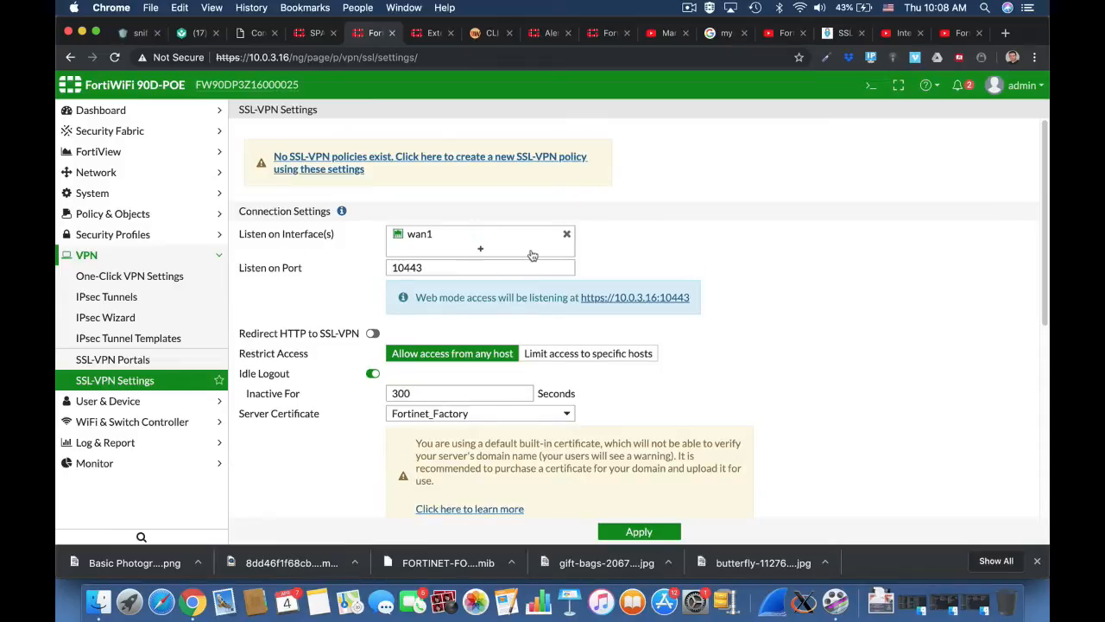
# Start a new IPv4 policy named SSL-VPN from the SSL-VPN tunnel interface to wan1.
pyautogui.click(183, 213)
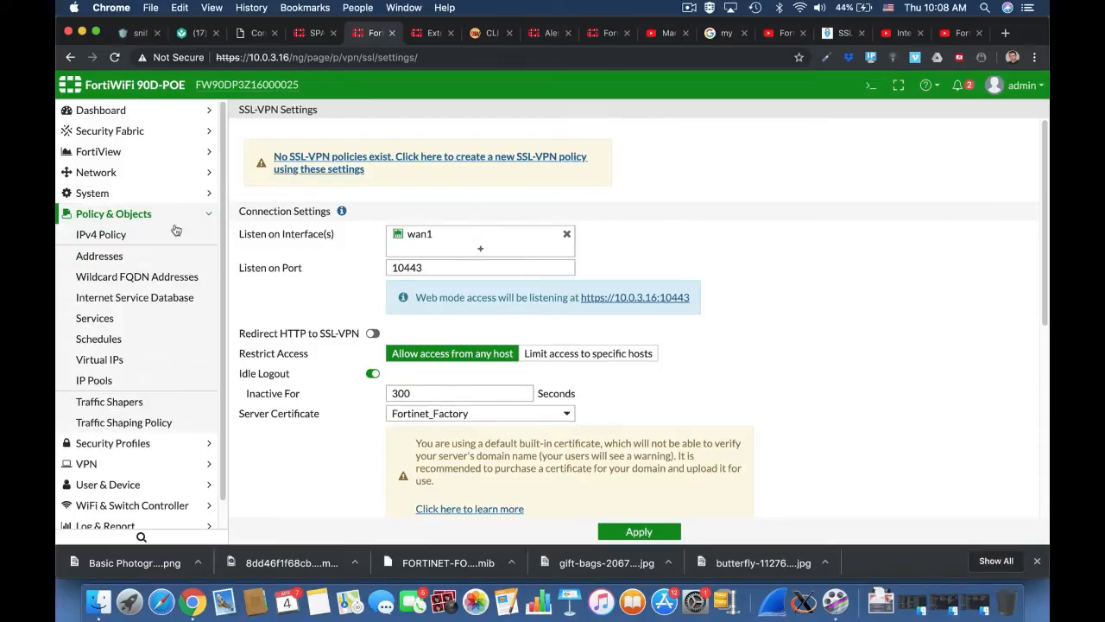
pyautogui.click(177, 231)
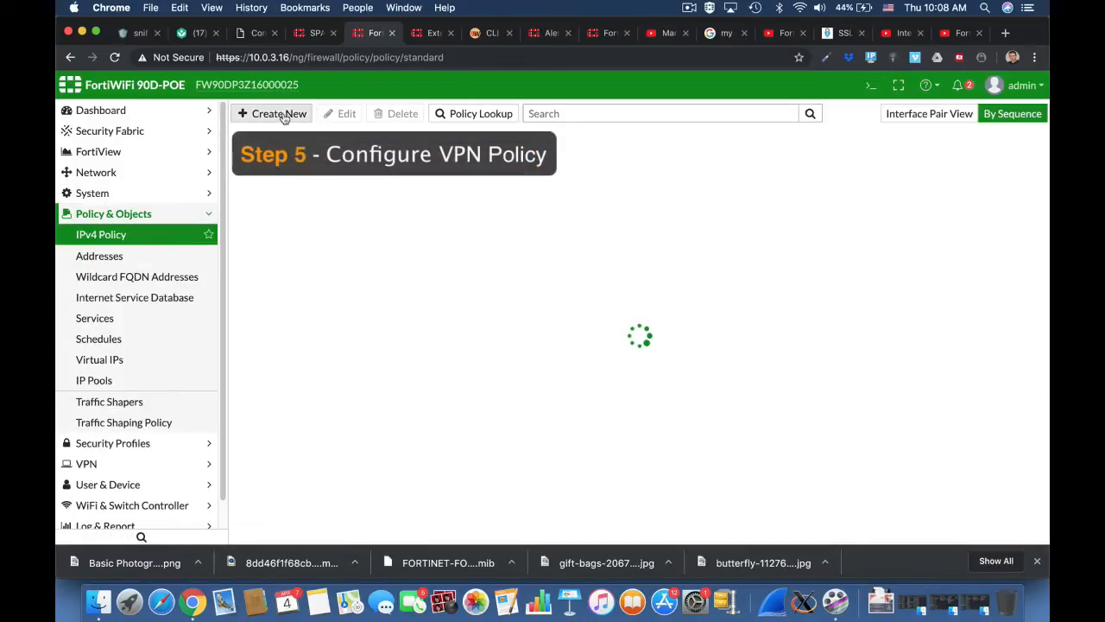
pyautogui.click(284, 115)
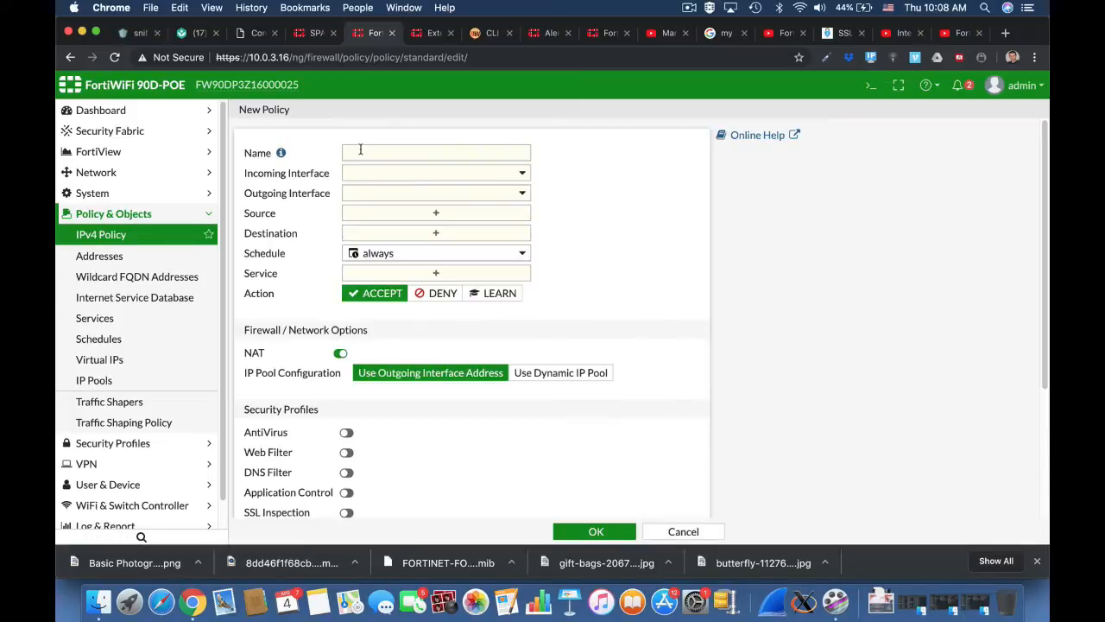
pyautogui.click(360, 152)
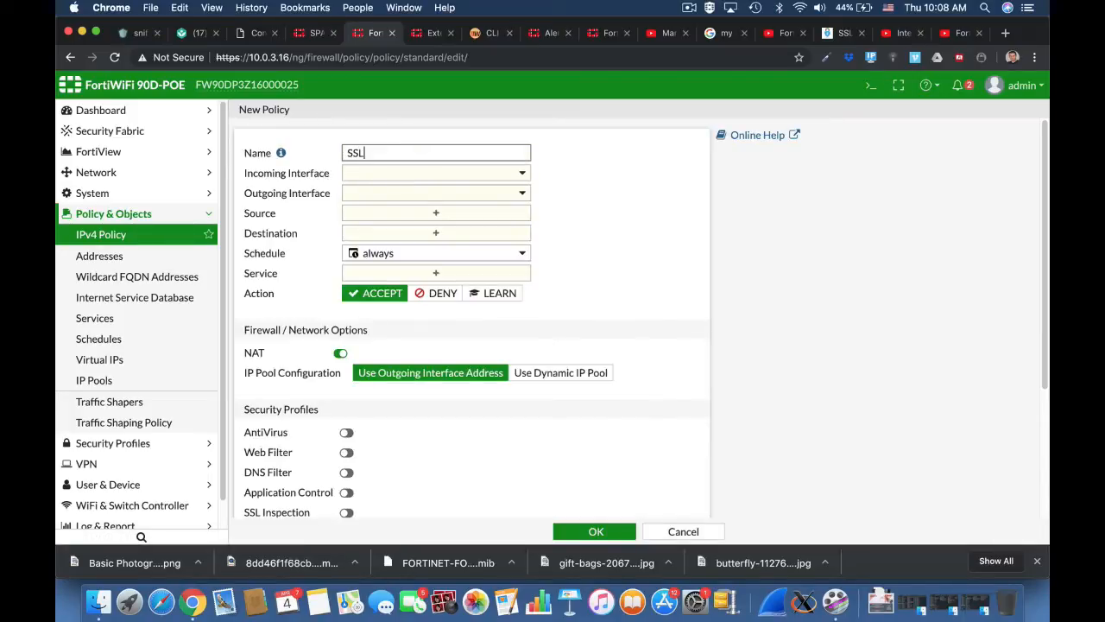
pyautogui.write('SSL-VPN')
pyautogui.click(378, 172)
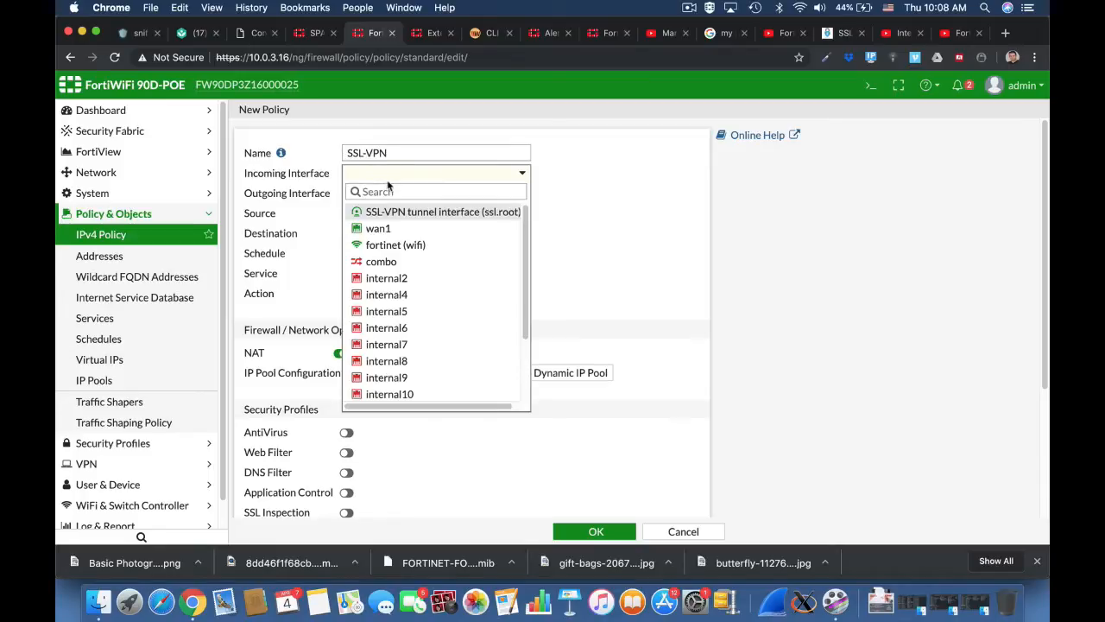
pyautogui.click(389, 214)
pyautogui.click(392, 193)
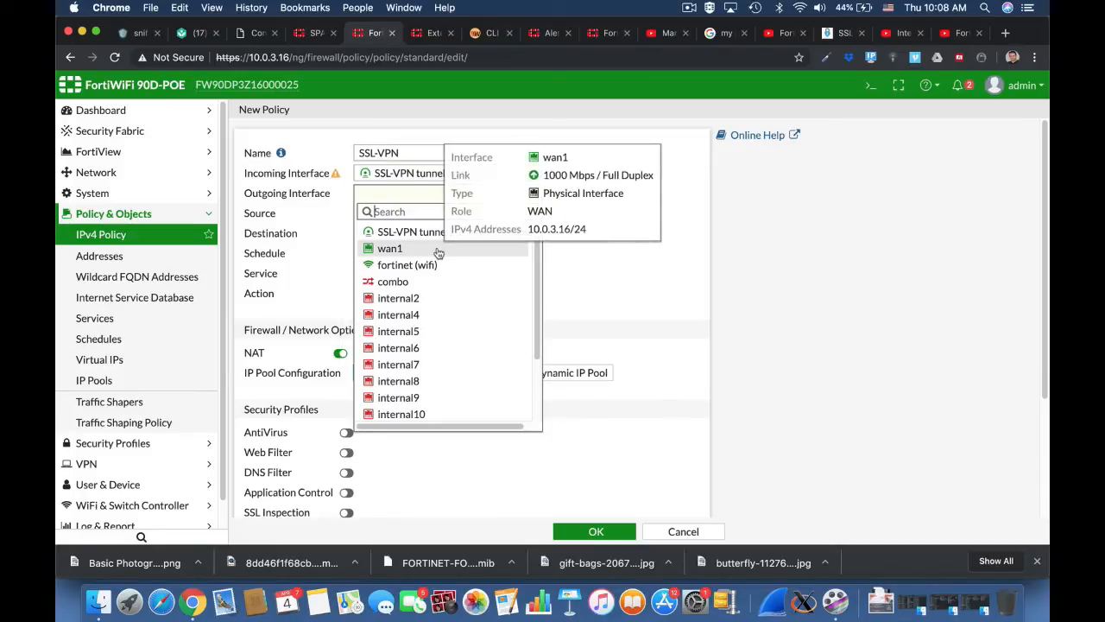
pyautogui.click(436, 248)
# Set the policy source to all plus ssl users, destination all, service ALL, and save.
pyautogui.click(457, 214)
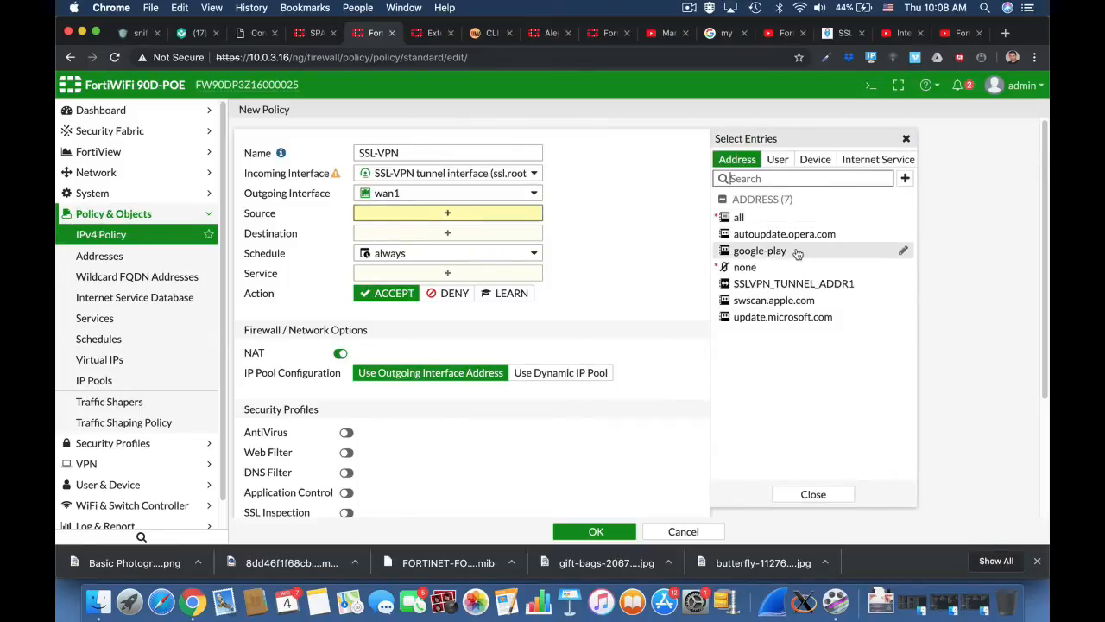
pyautogui.click(741, 216)
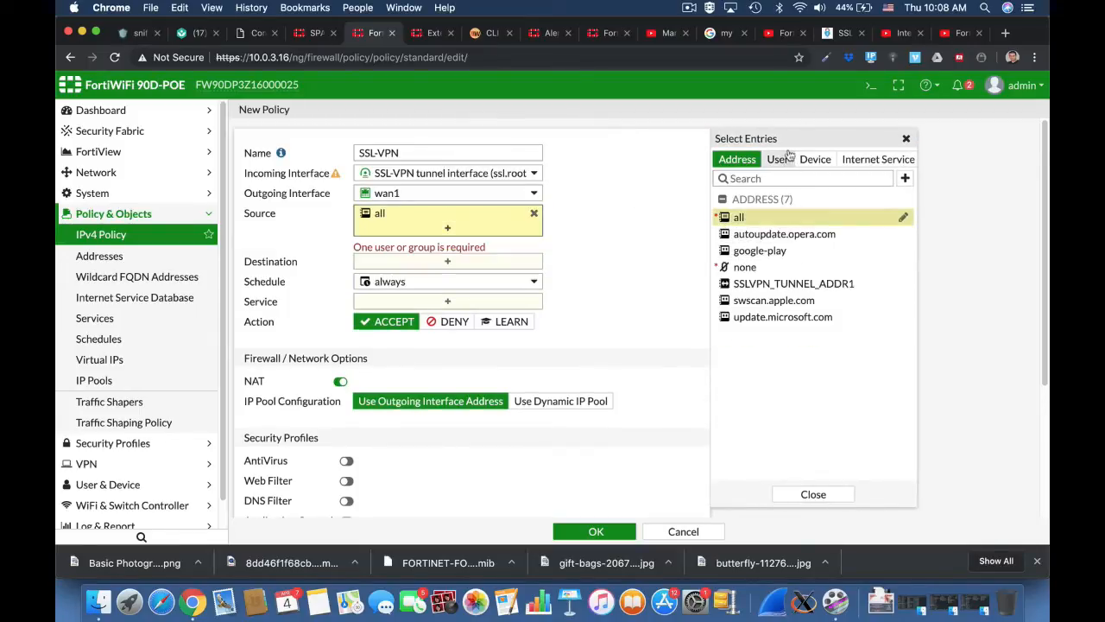
pyautogui.click(780, 159)
pyautogui.click(756, 302)
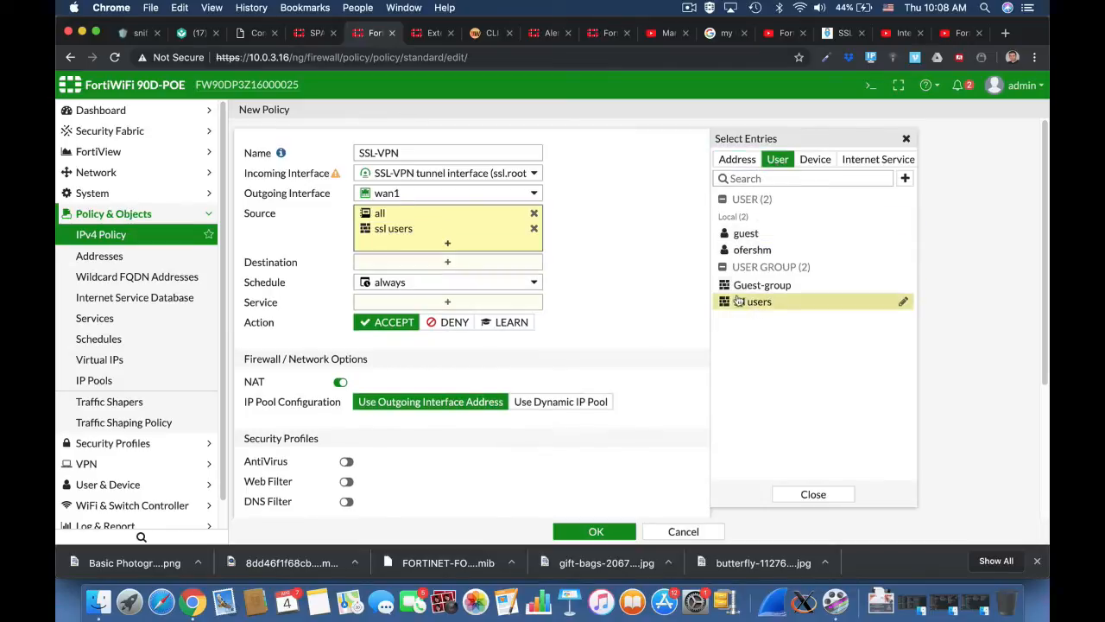
pyautogui.click(439, 262)
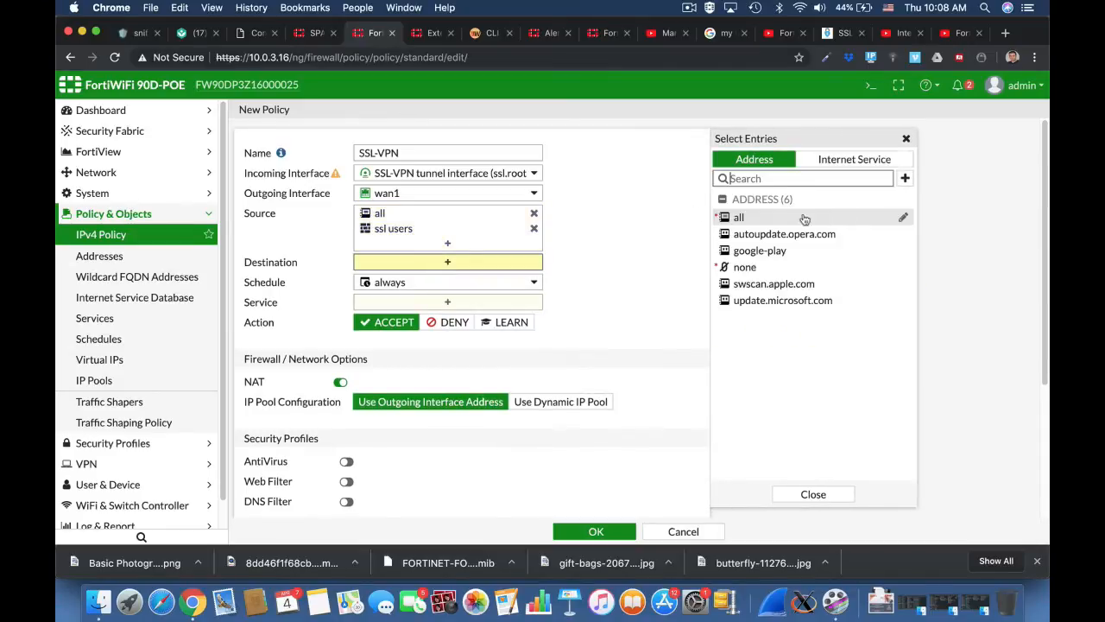
pyautogui.click(764, 218)
pyautogui.click(447, 316)
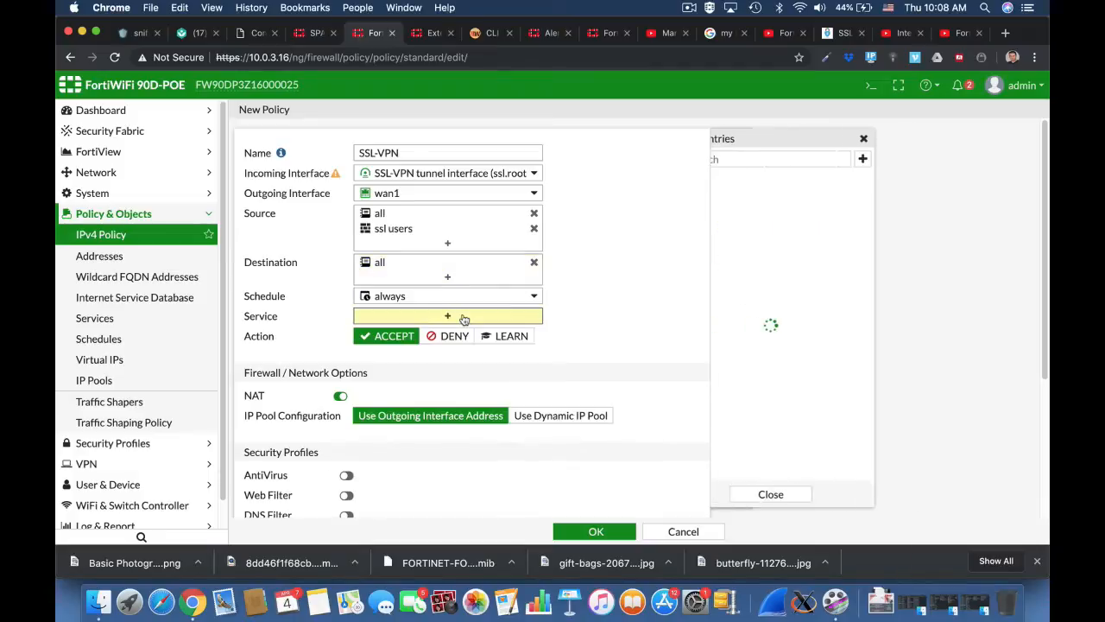
pyautogui.click(771, 215)
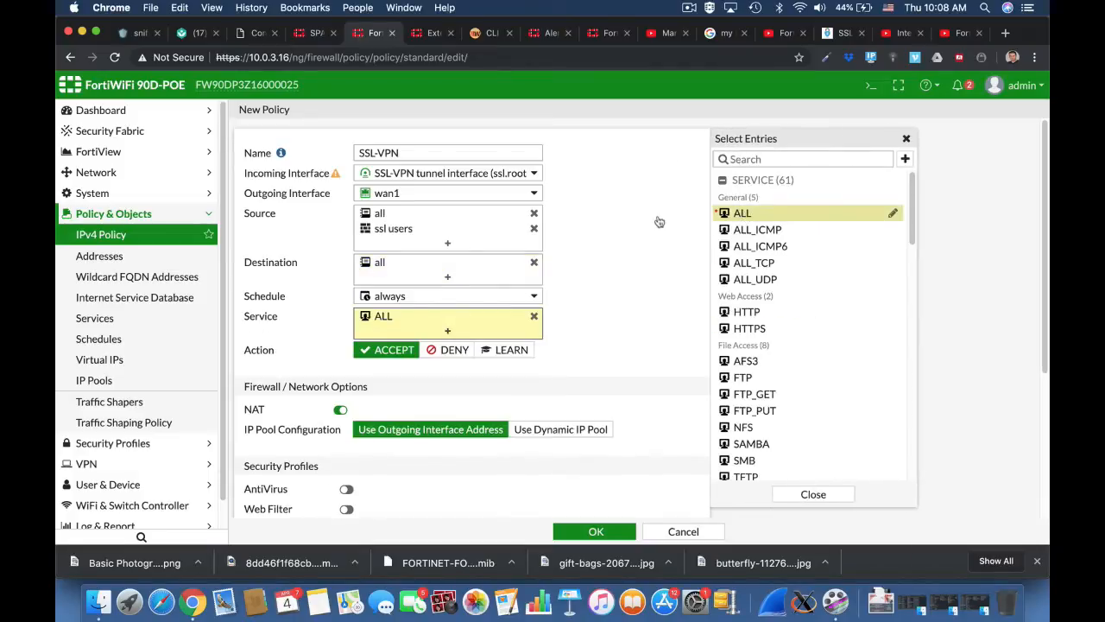
pyautogui.scroll(-5, 601, 361)
pyautogui.click(594, 531)
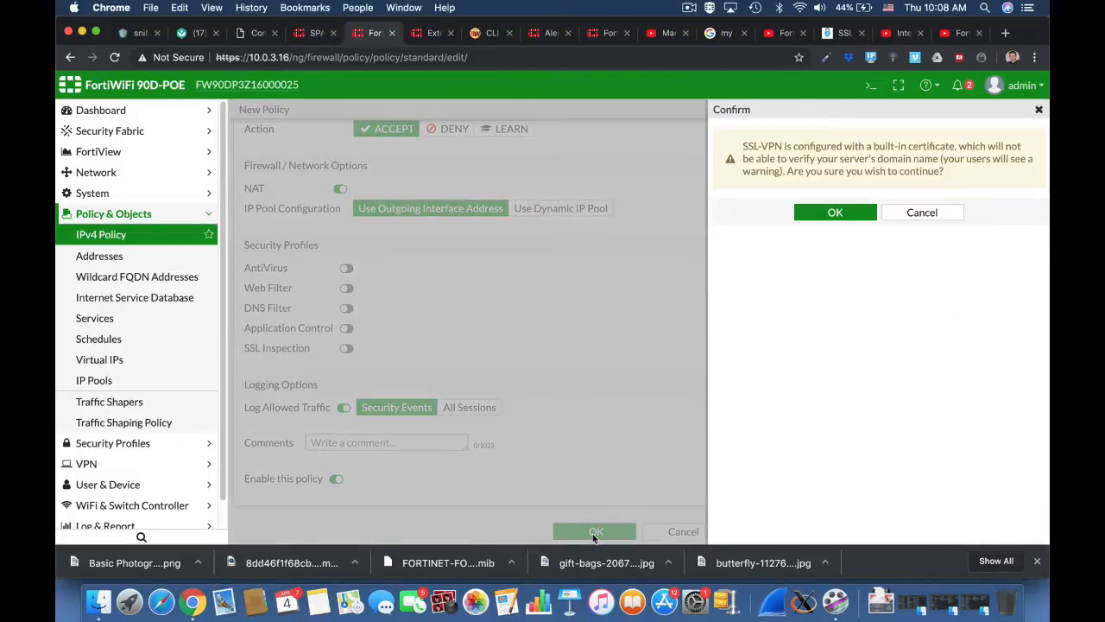
# Accept the certificate warning and log in to the web portal with the VPN user's name and password.
pyautogui.click(845, 212)
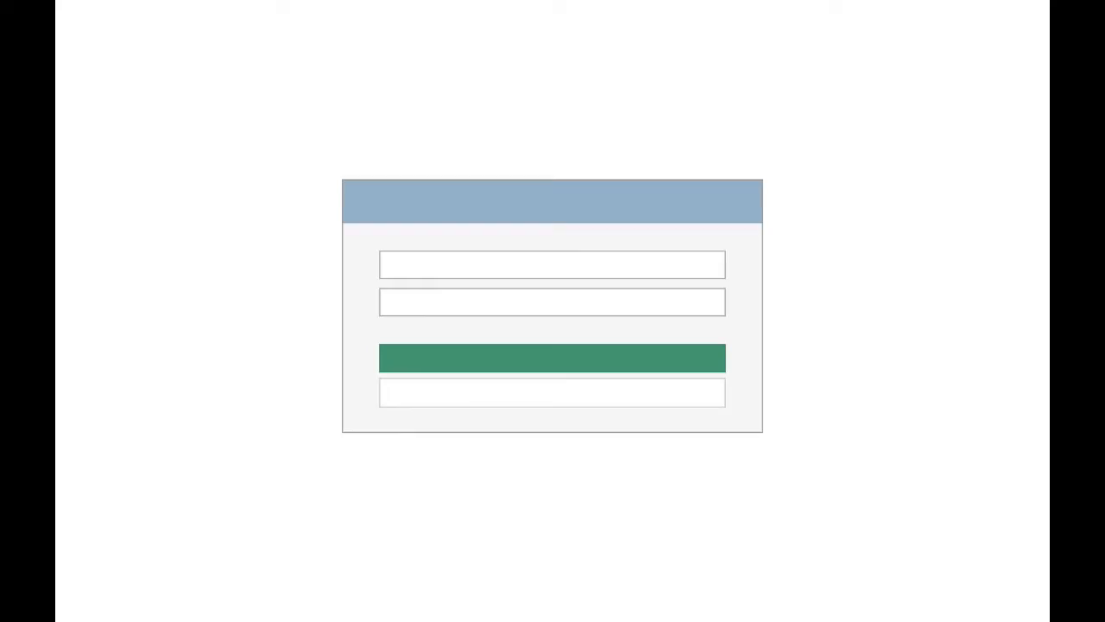
pyautogui.click(435, 268)
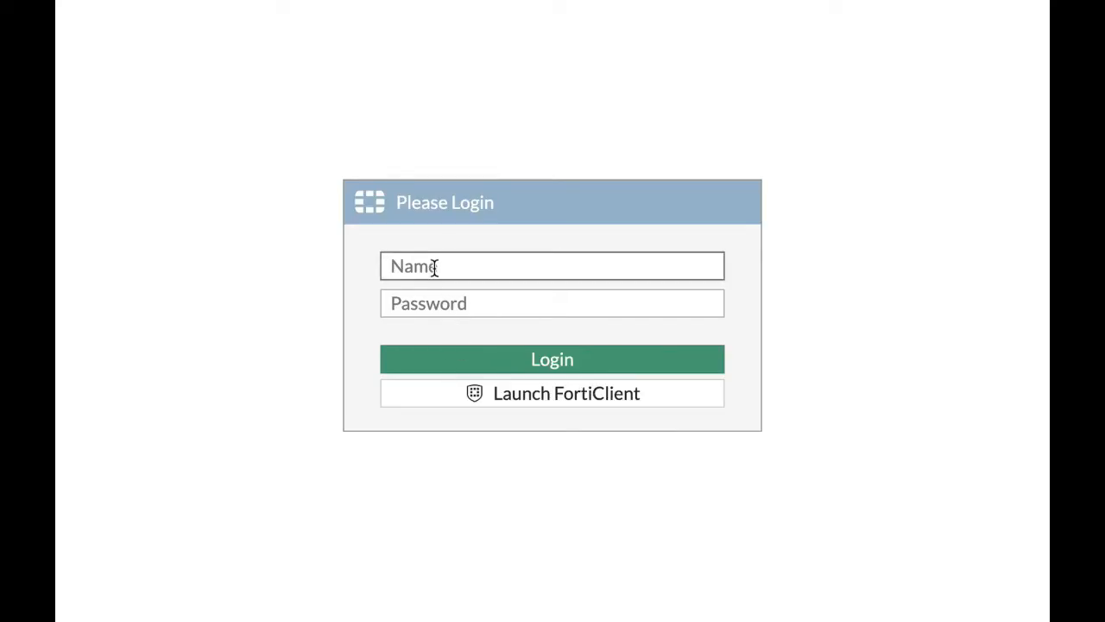
pyautogui.write('ofer')
pyautogui.press('Tab')
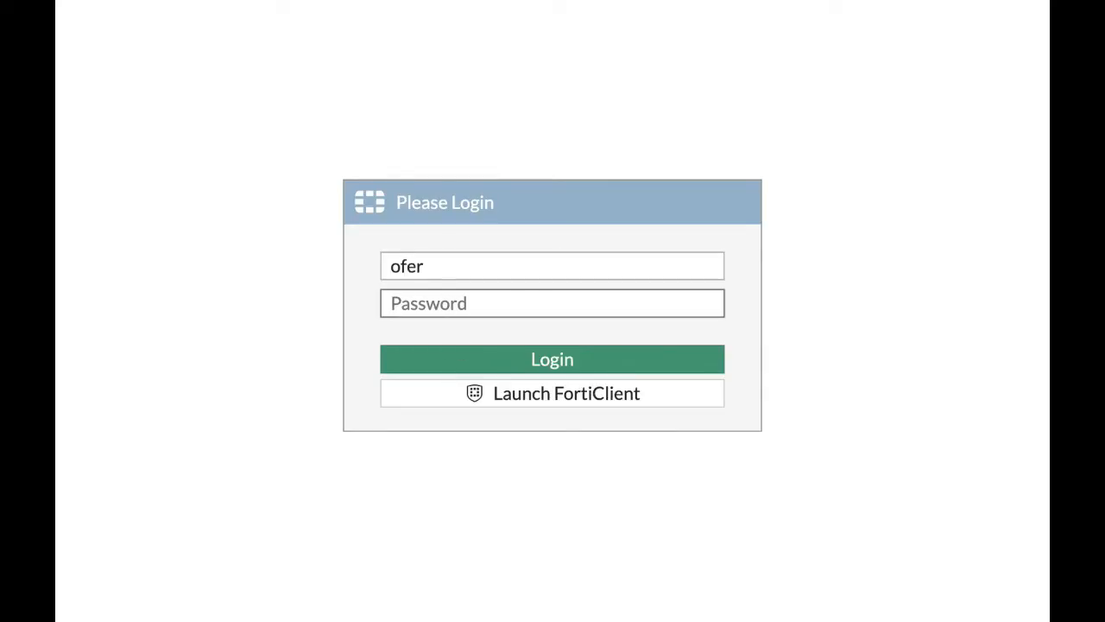
pyautogui.click(433, 266)
pyautogui.write('shm')
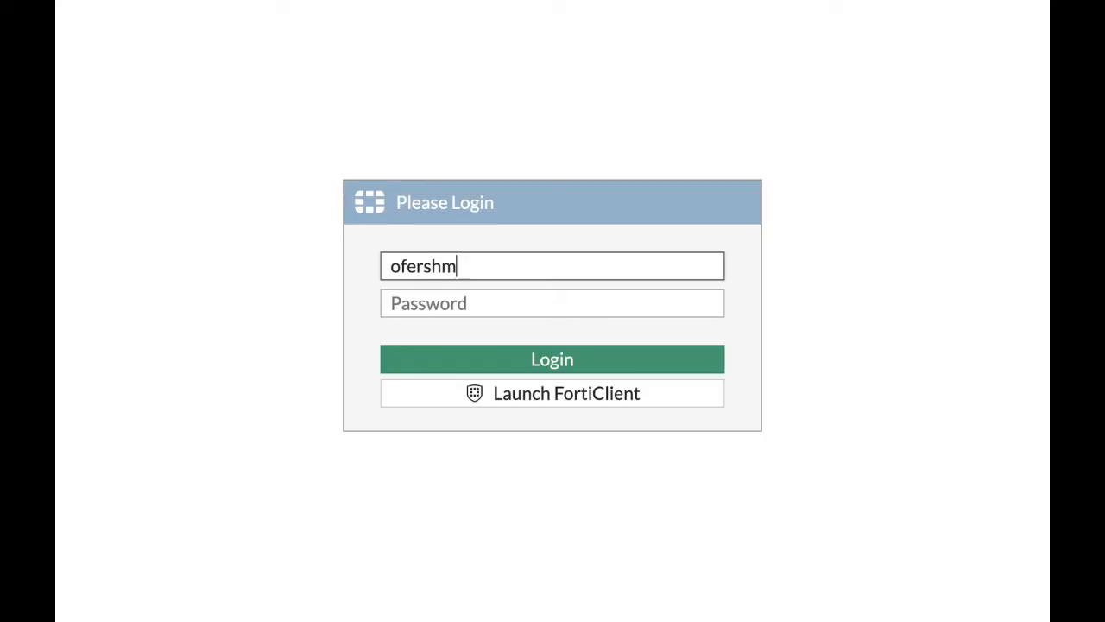
pyautogui.press('Tab')
pyautogui.write('•')
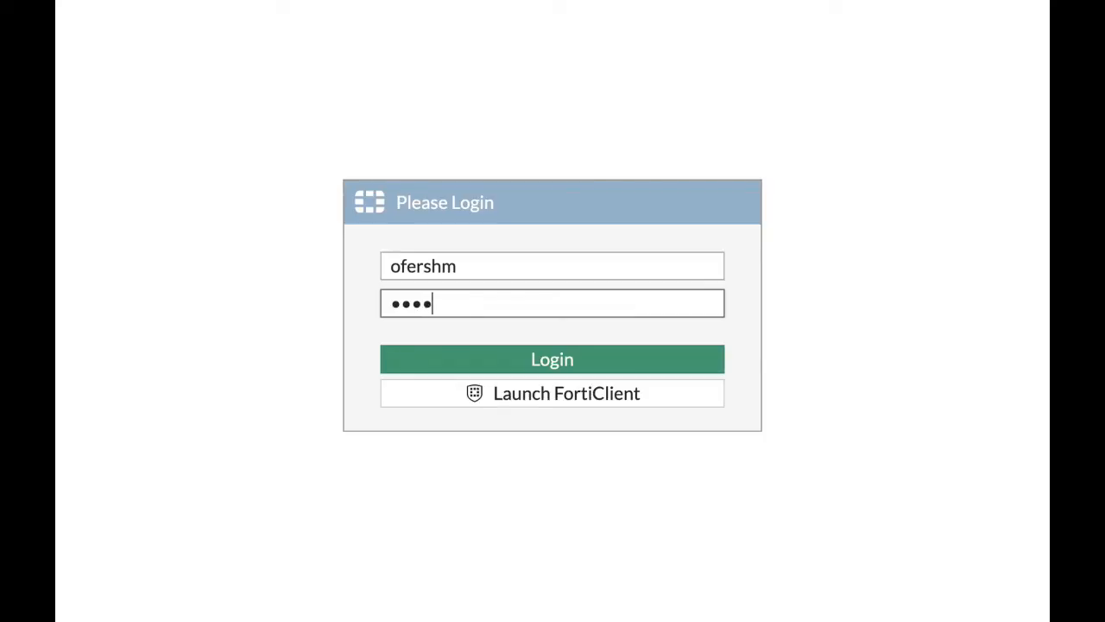
pyautogui.write('••••')
pyautogui.click(543, 363)
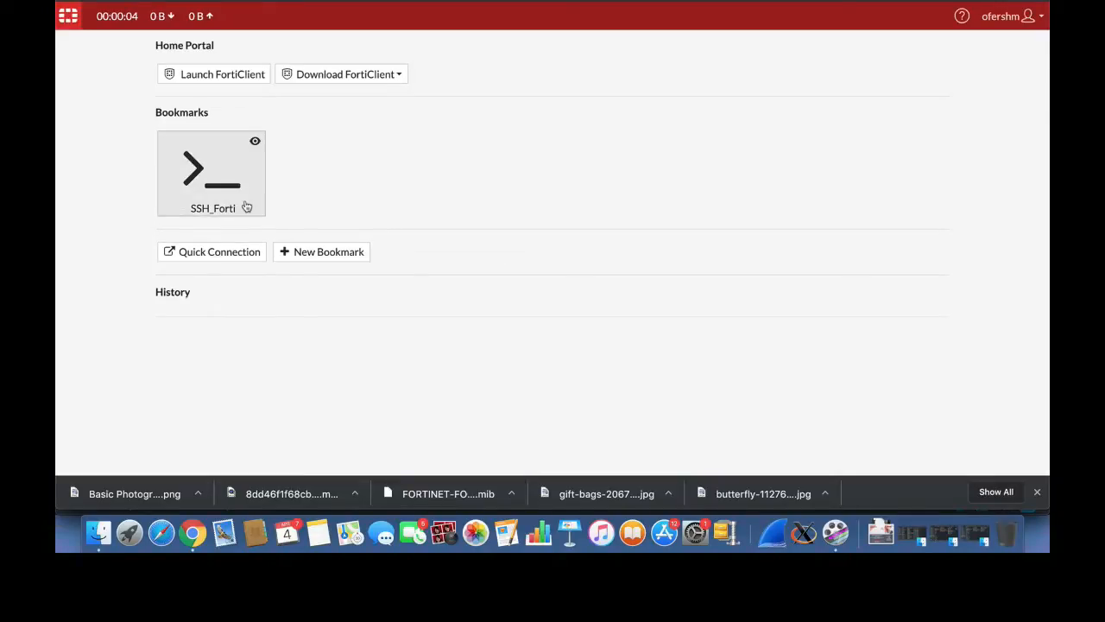
# Connect through the SSH_Forti bookmark and page through the 'show system interface' output.
pyautogui.click(246, 207)
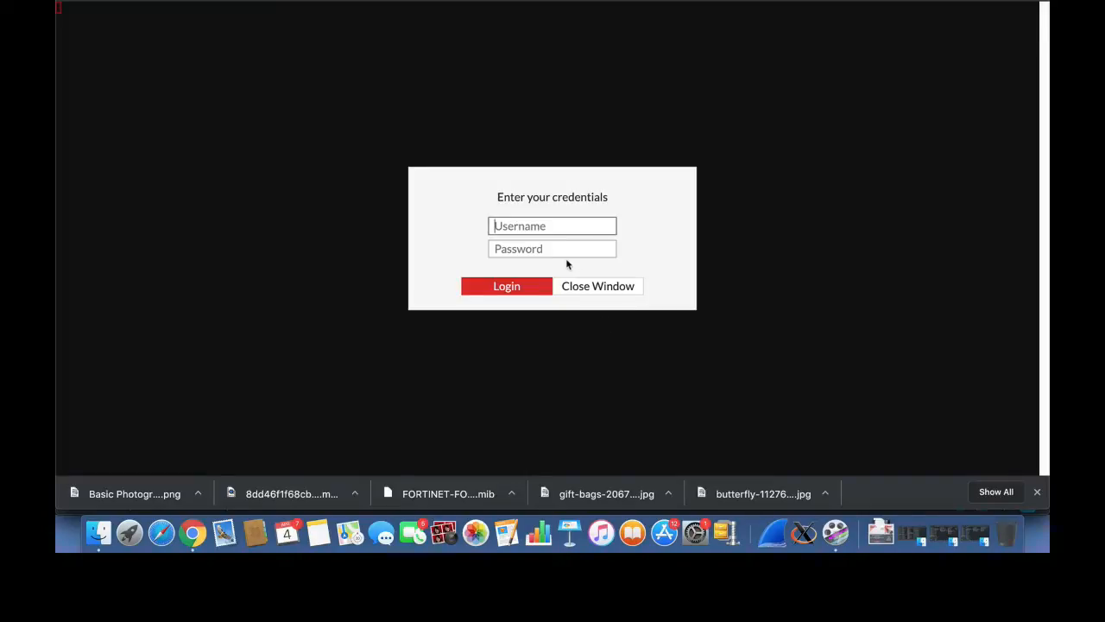
pyautogui.write('admin')
pyautogui.press('Return')
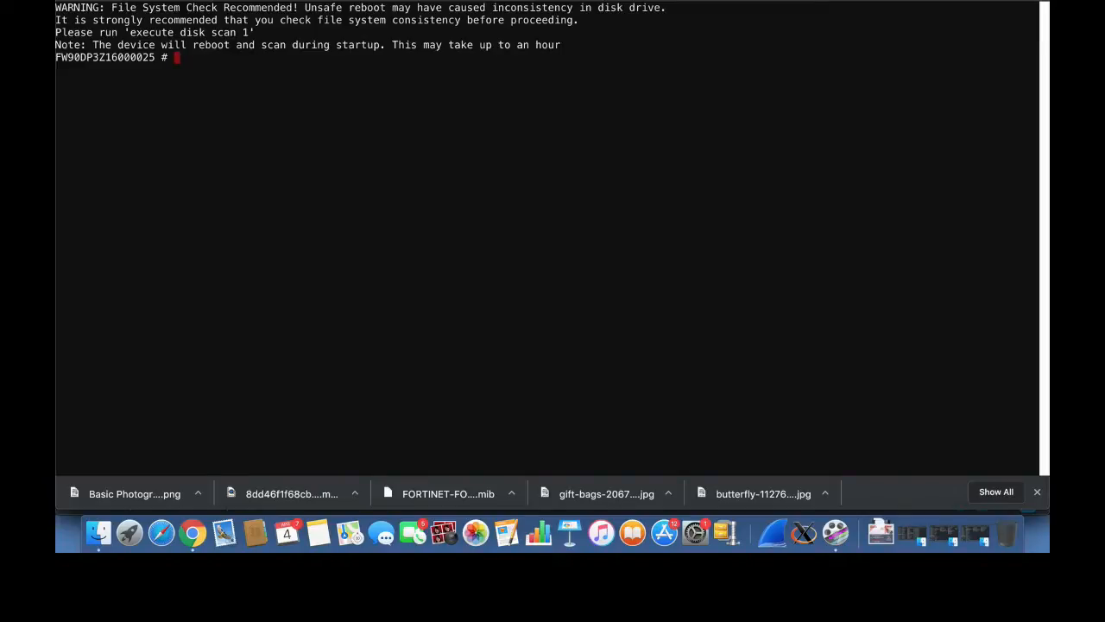
pyautogui.press('Return')
pyautogui.press('Return')
pyautogui.press('Return')
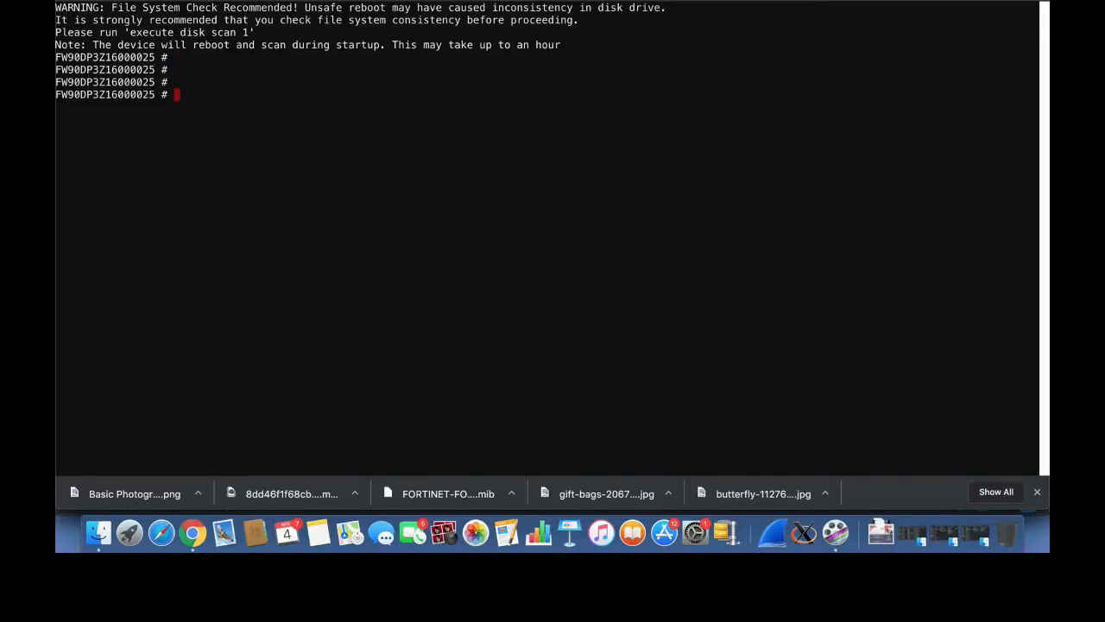
pyautogui.write('show system interface')
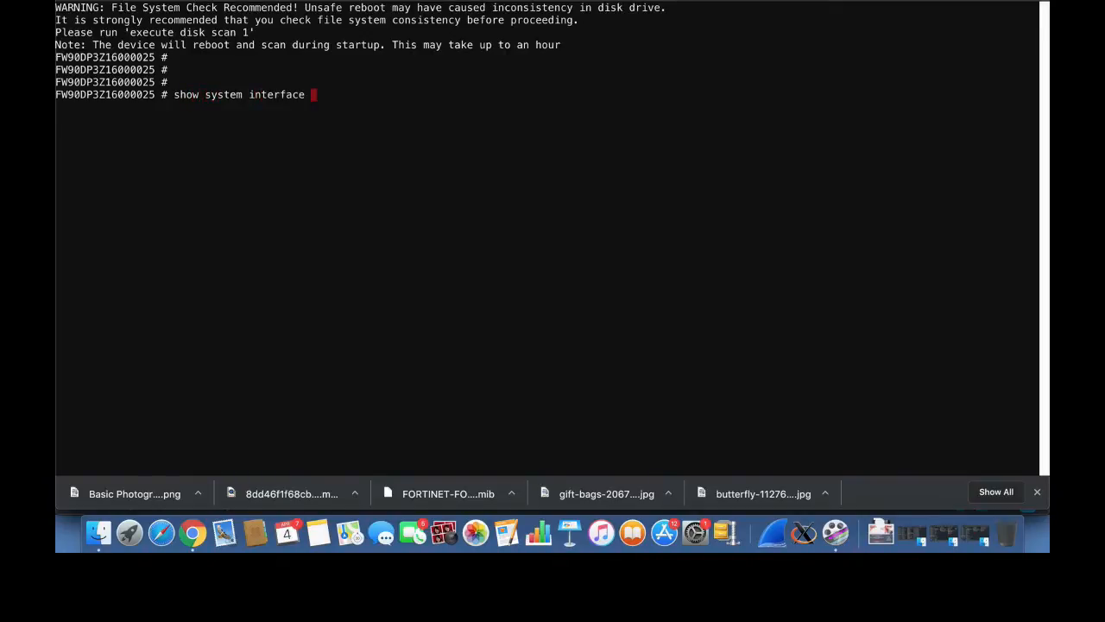
pyautogui.press('Return')
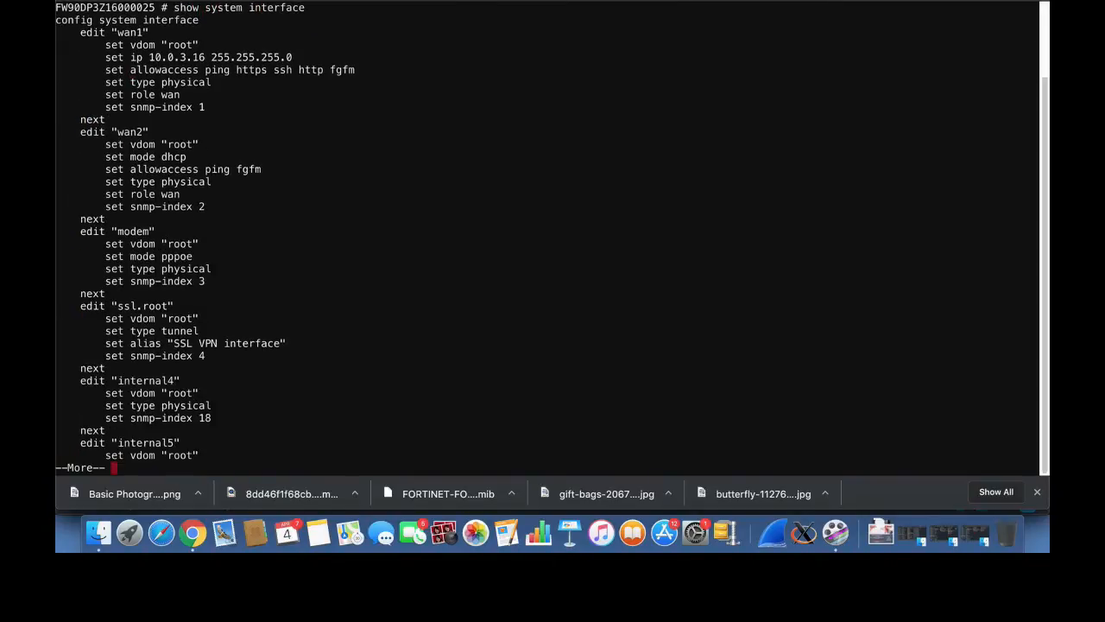
pyautogui.press('Return')
pyautogui.press('Return')
pyautogui.press('Return')
pyautogui.press('Return')
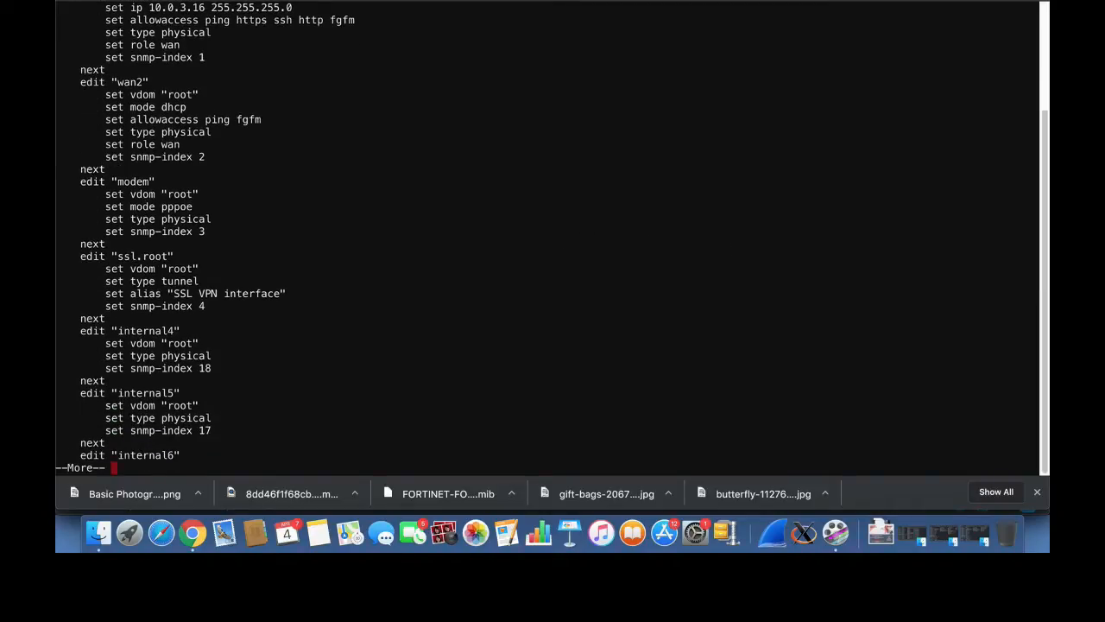
pyautogui.click(689, 0)
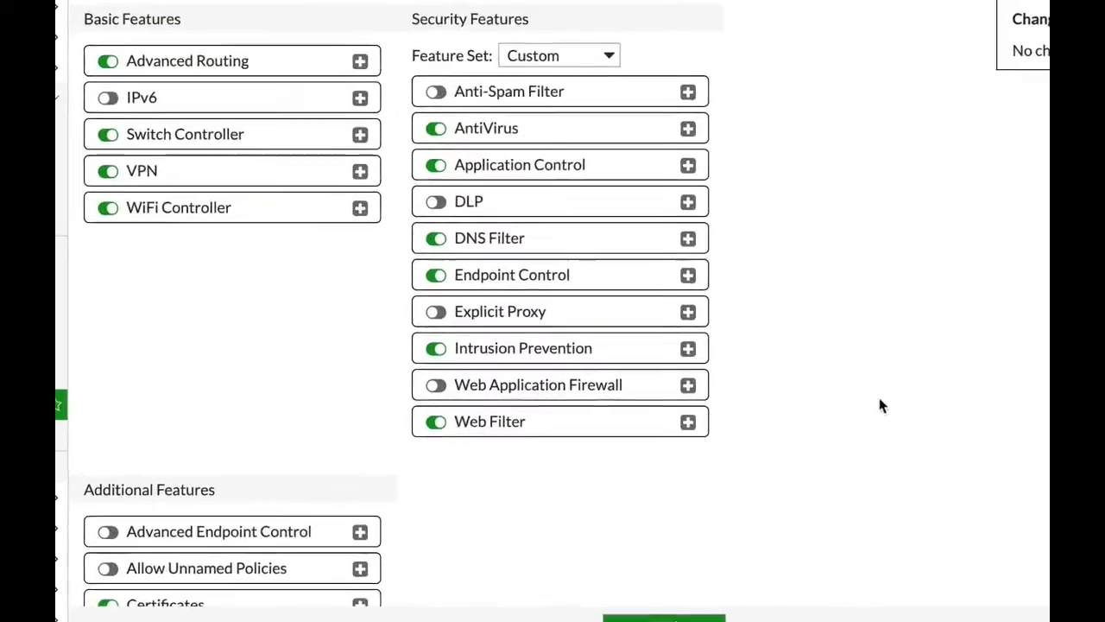
# Turn on Web Application Firewall in Feature Visibility and open its default profile.
pyautogui.click(298, 379)
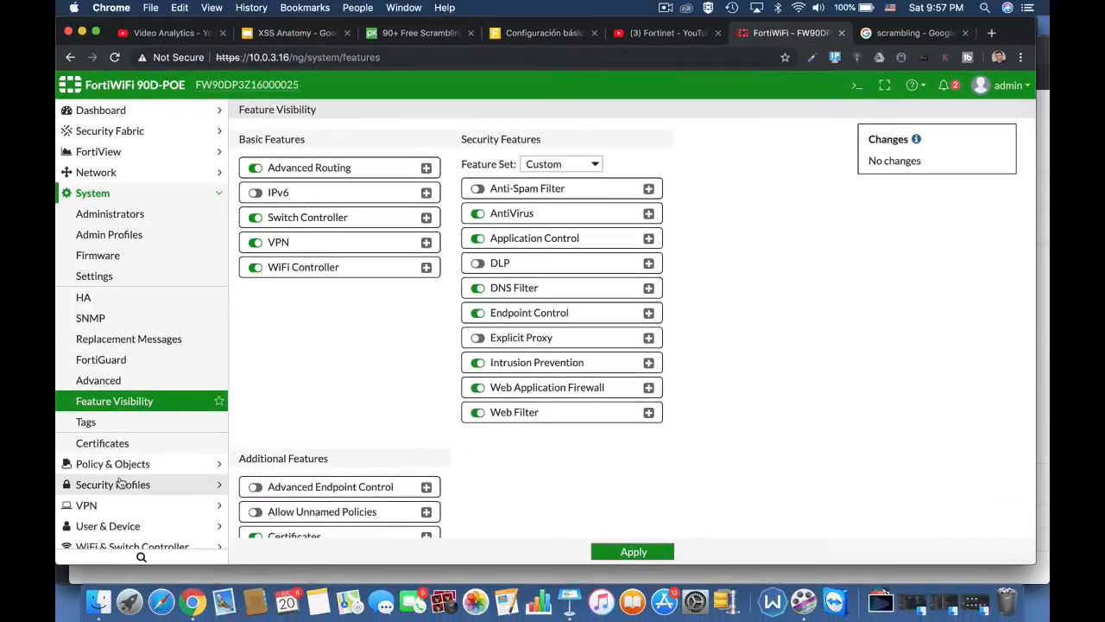
pyautogui.click(119, 485)
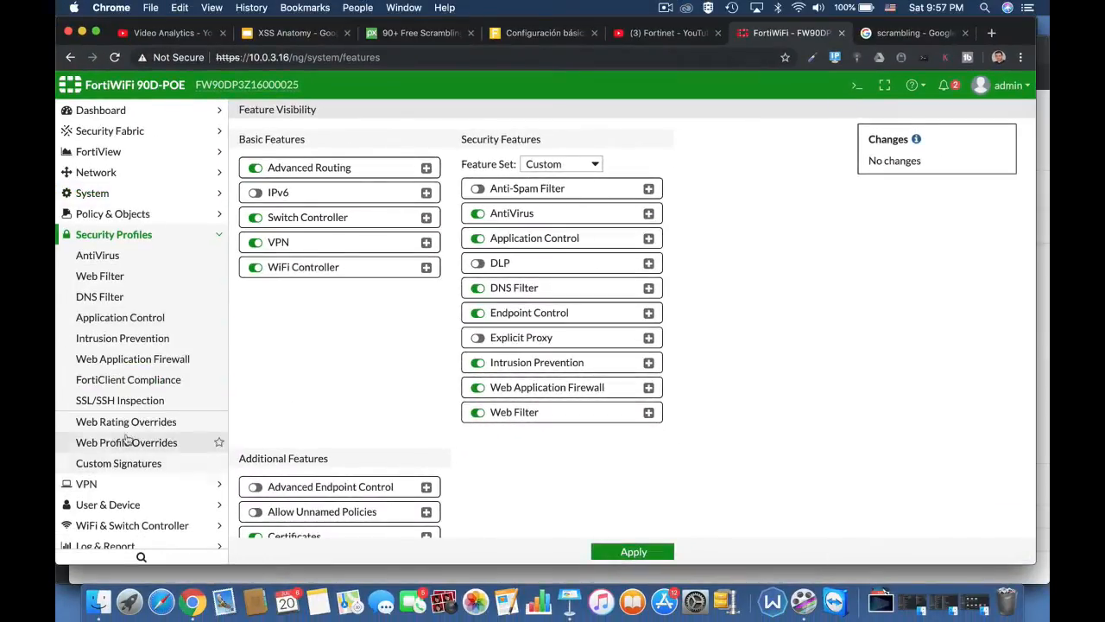
pyautogui.click(145, 360)
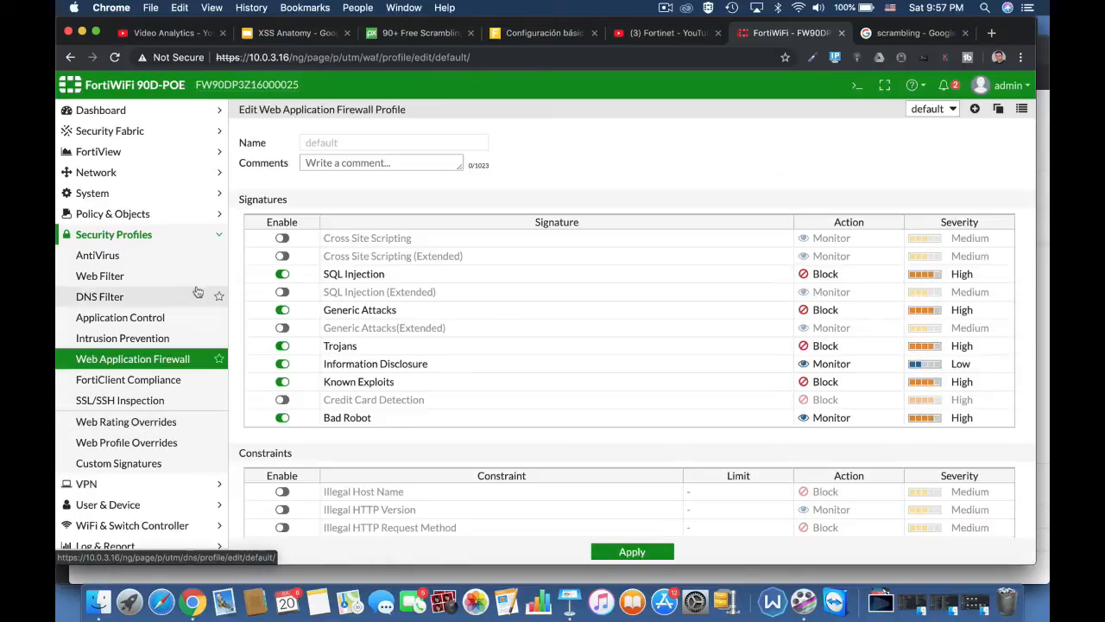
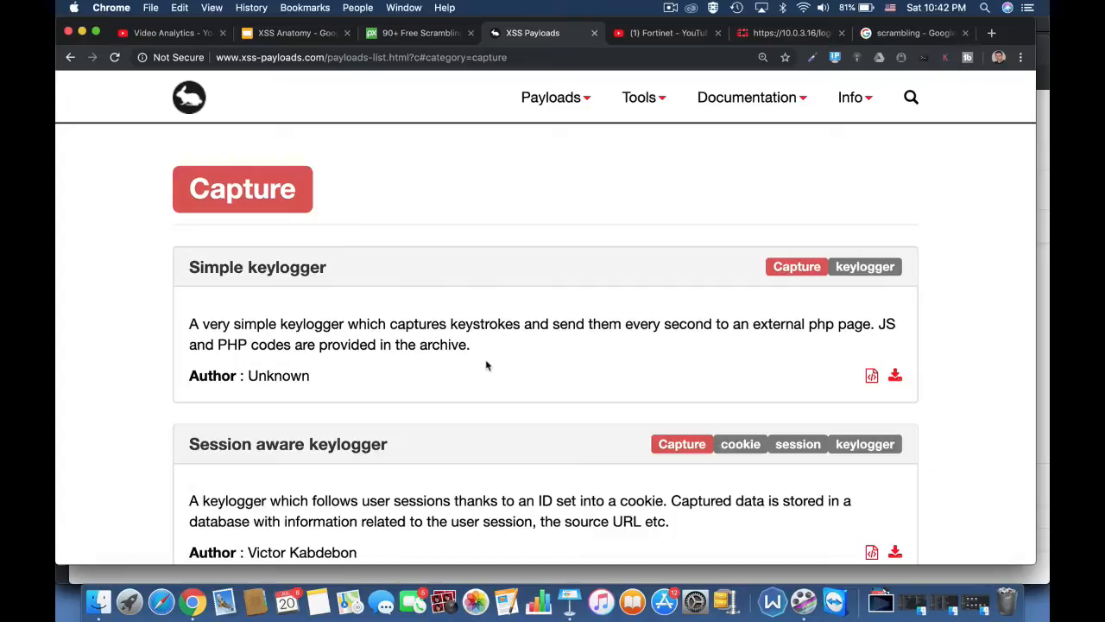
# Scroll the Capture list past the keyloggers and HTML5 Screenshots to Webcam snapshot and Get local storage.
pyautogui.scroll(-5, 486, 383)
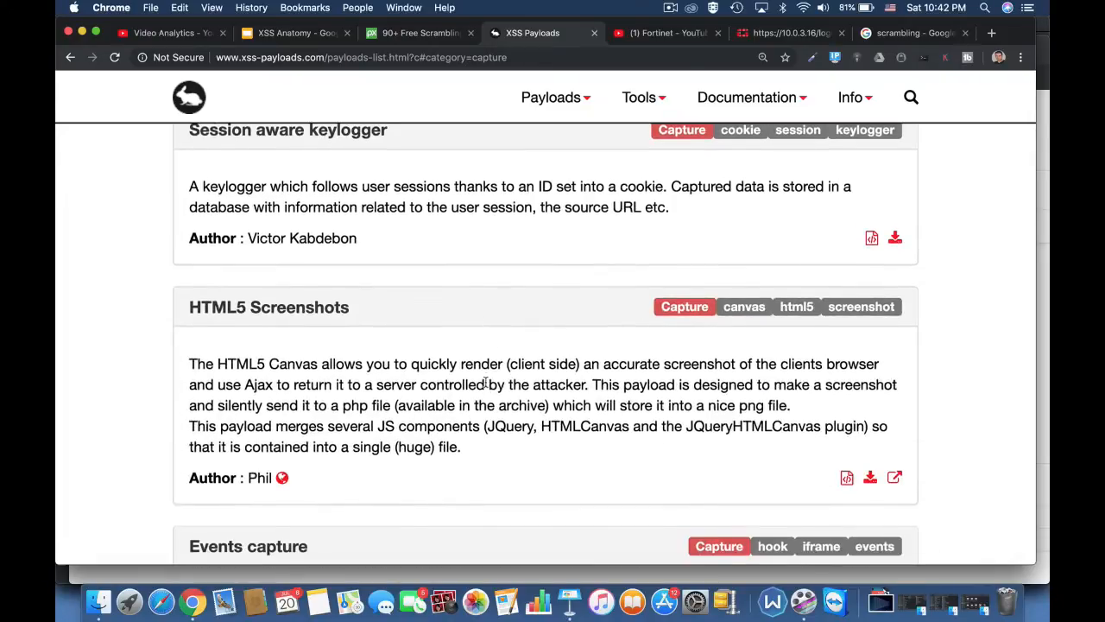
pyautogui.scroll(-2, 486, 382)
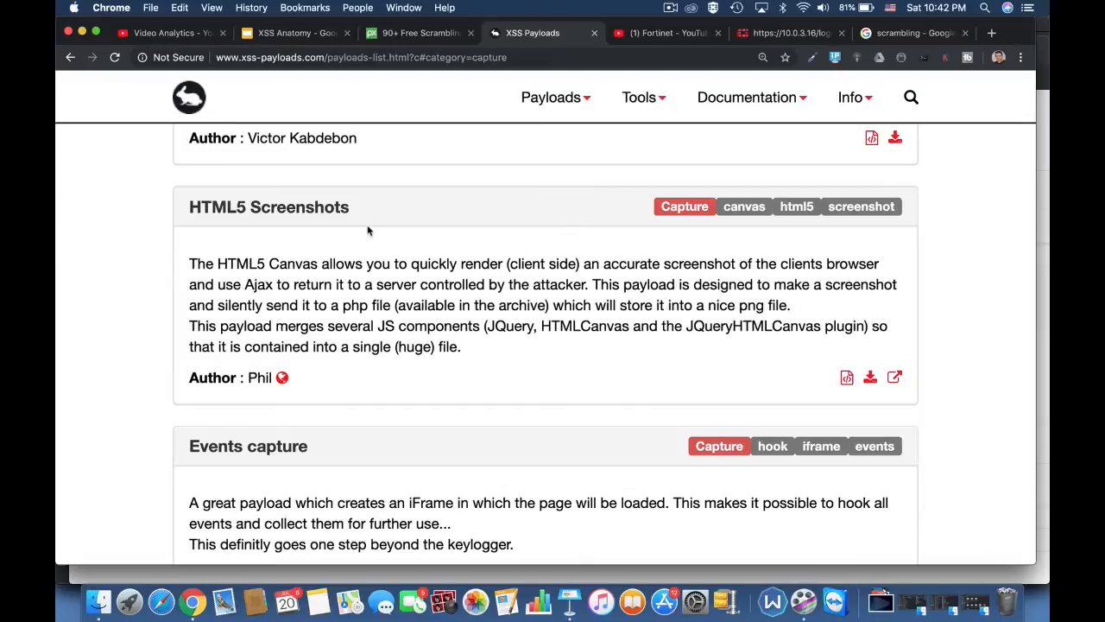
pyautogui.scroll(-10, 432, 346)
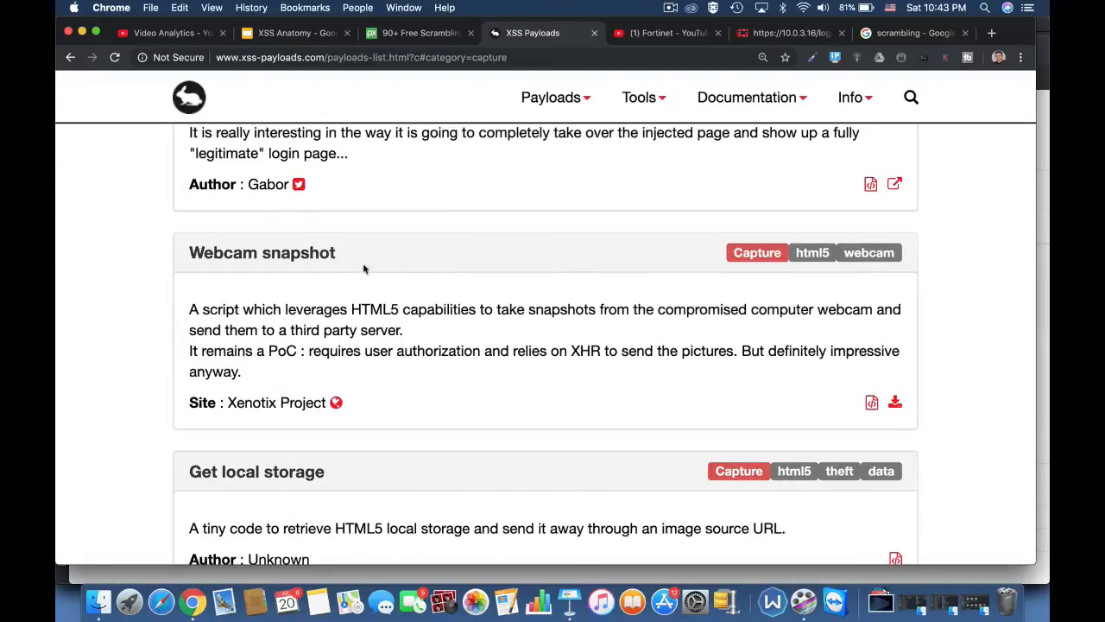
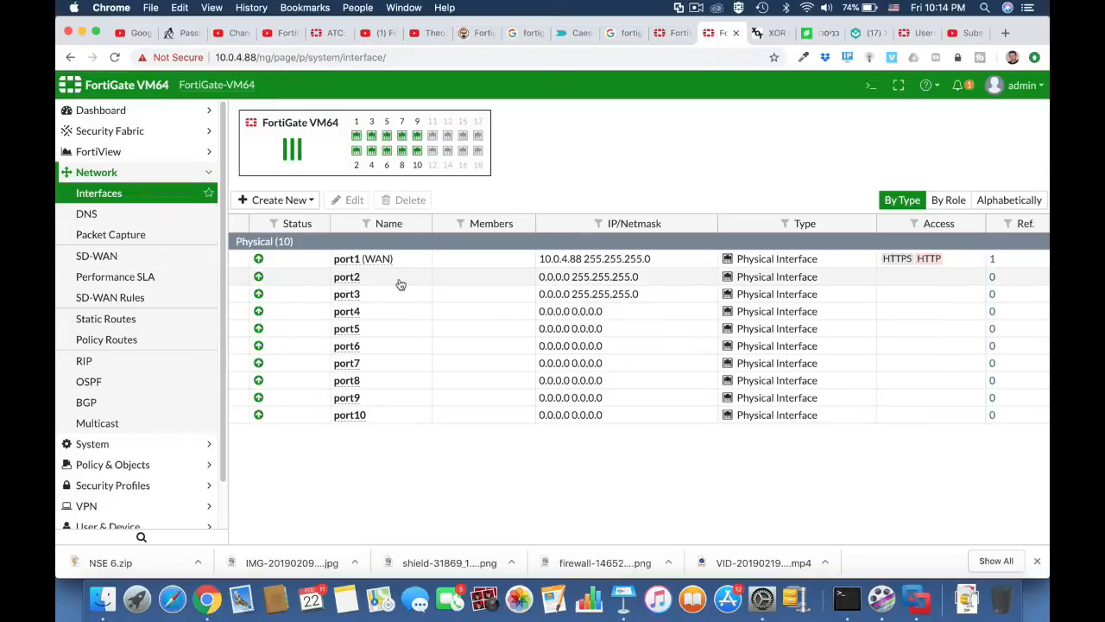
# Edit port2, giving it the alias marketing and the LAN role.
pyautogui.click(400, 284)
pyautogui.click(349, 199)
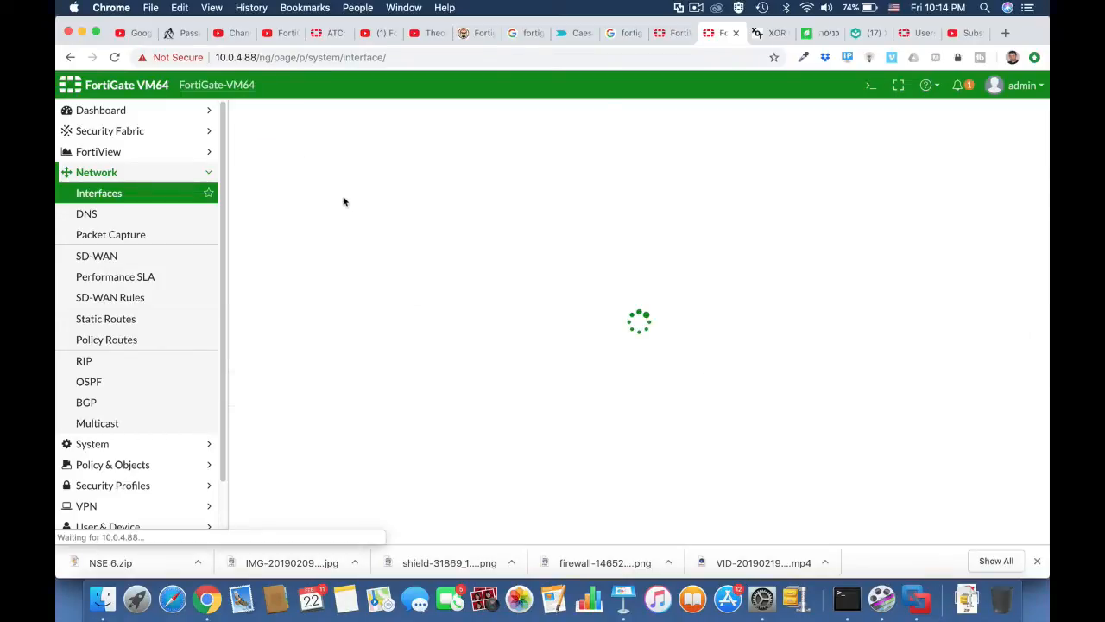
pyautogui.click(366, 163)
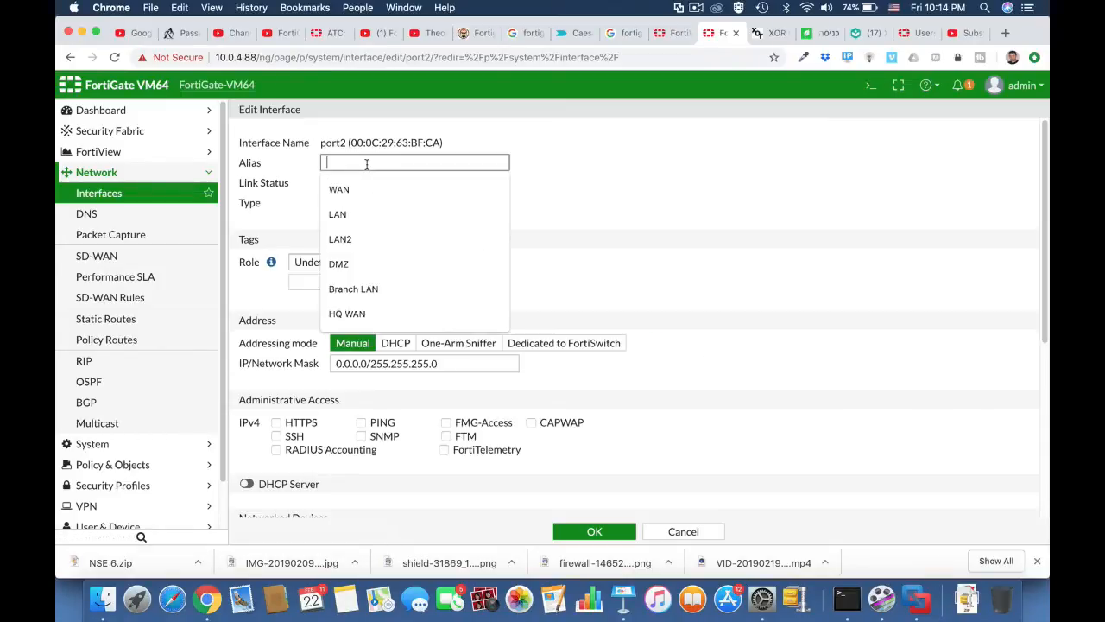
pyautogui.write('ma')
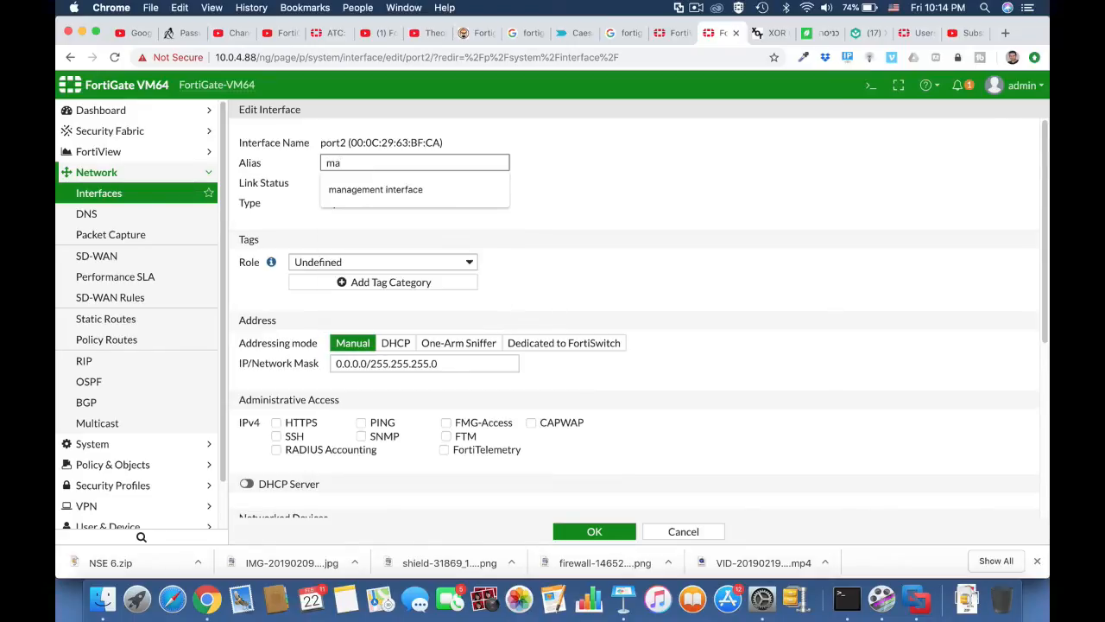
pyautogui.write('rketing')
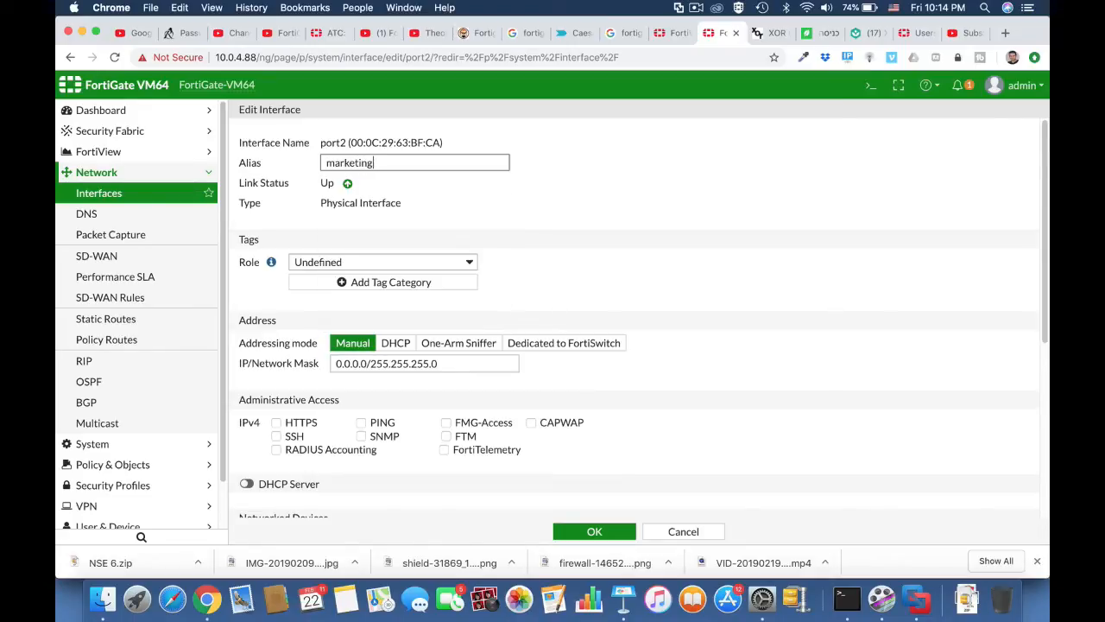
pyautogui.click(412, 260)
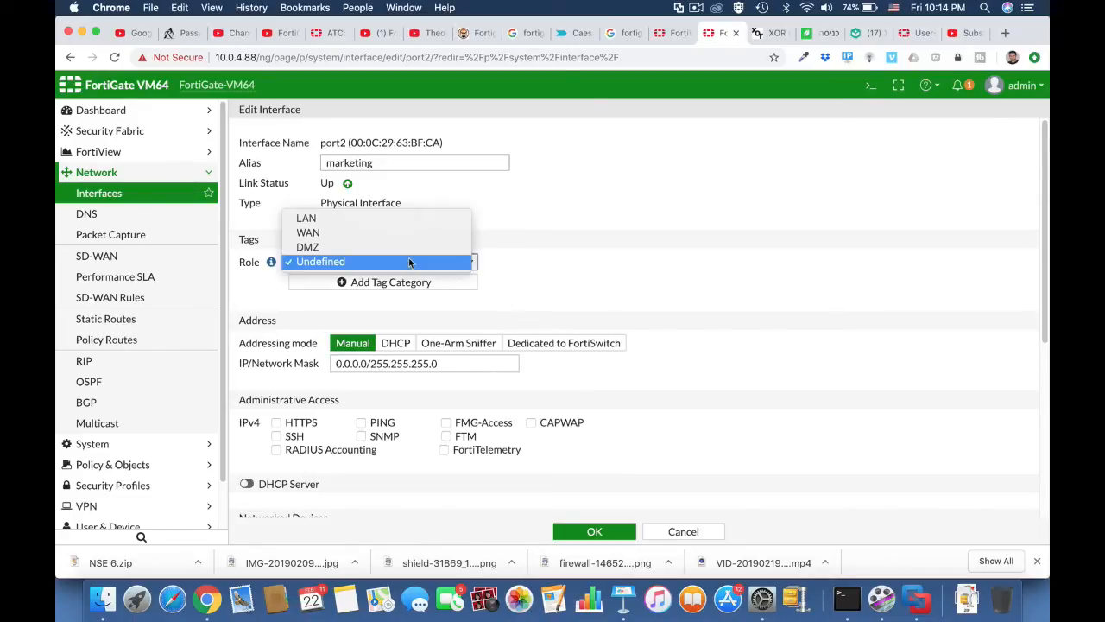
pyautogui.click(388, 218)
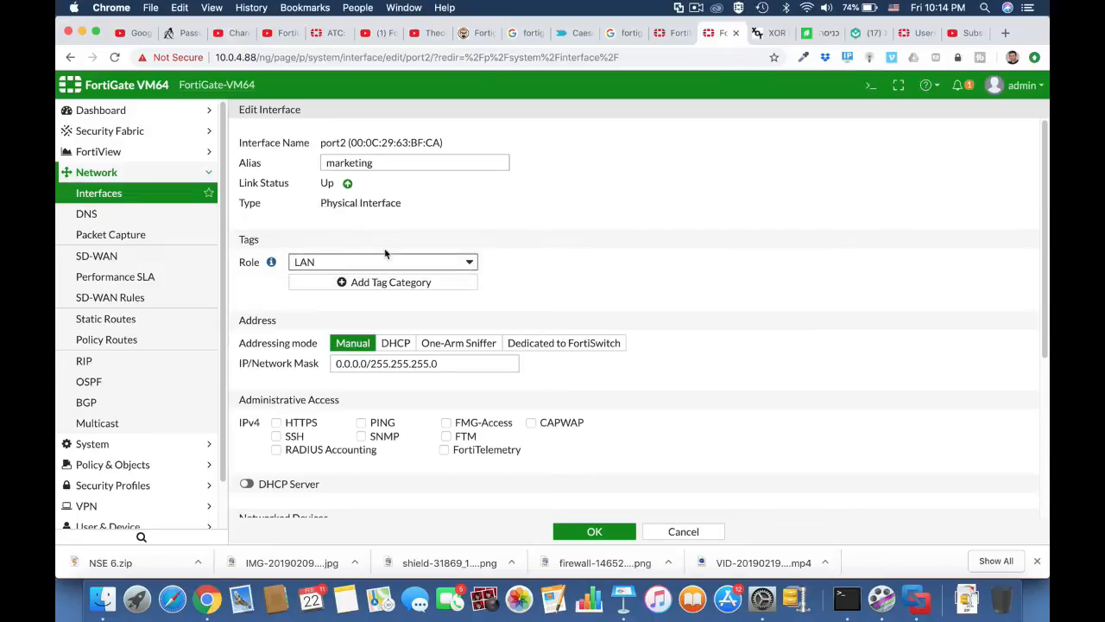
# Set port2's IP to 10.0.5.1, allow PING and HTTPS, enable its DHCP server, and save.
pyautogui.doubleClick(366, 364)
pyautogui.write('10.0.5.1')
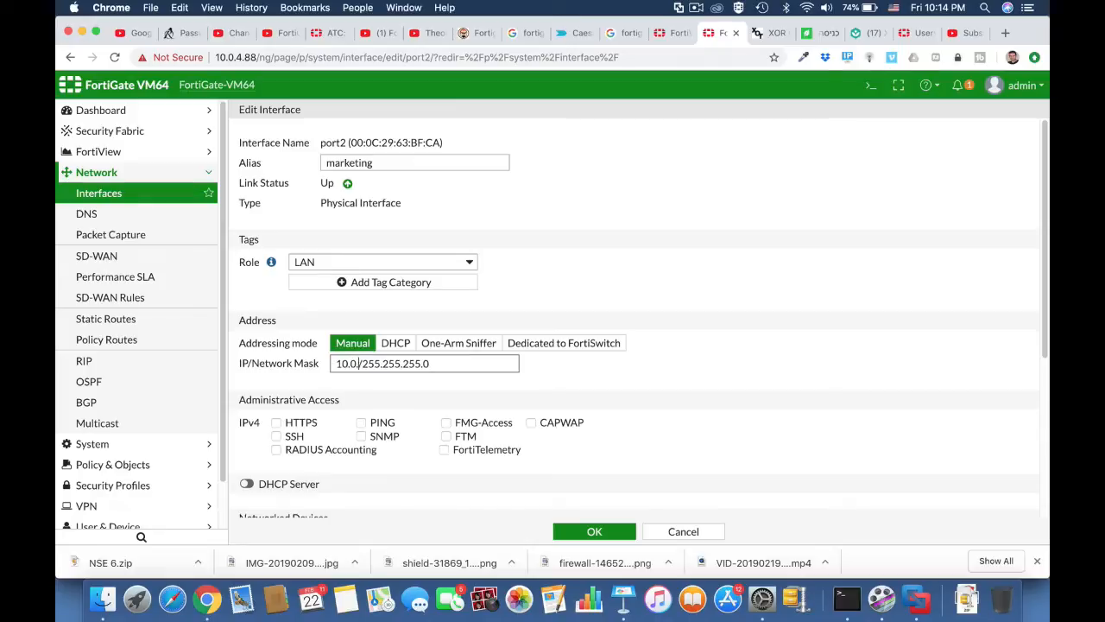
pyautogui.click(360, 423)
pyautogui.click(276, 423)
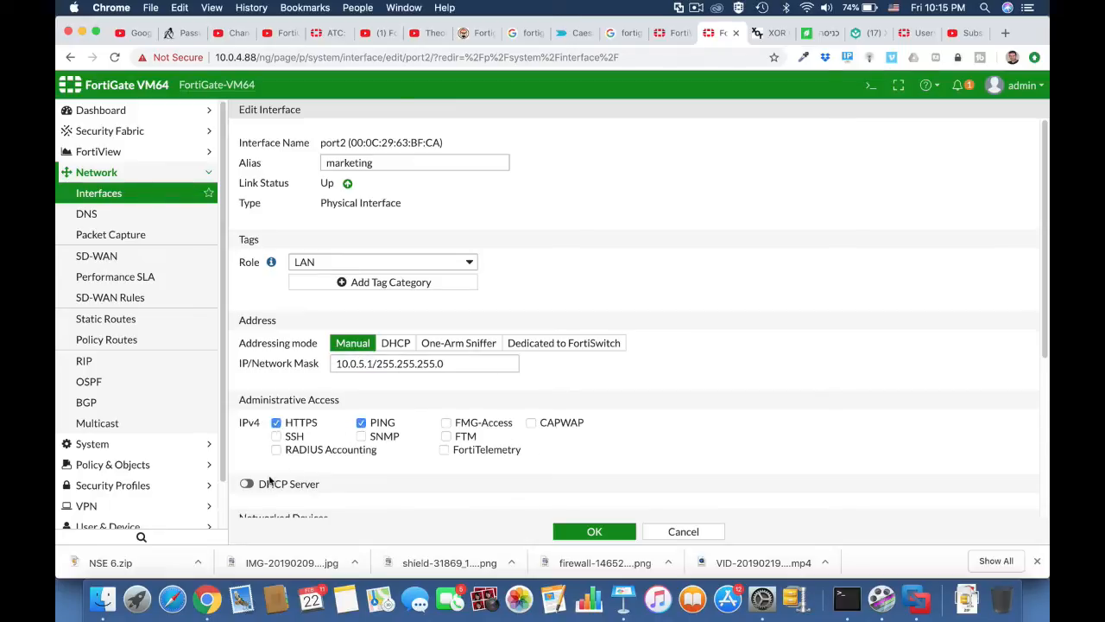
pyautogui.click(247, 483)
pyautogui.scroll(-5, 409, 457)
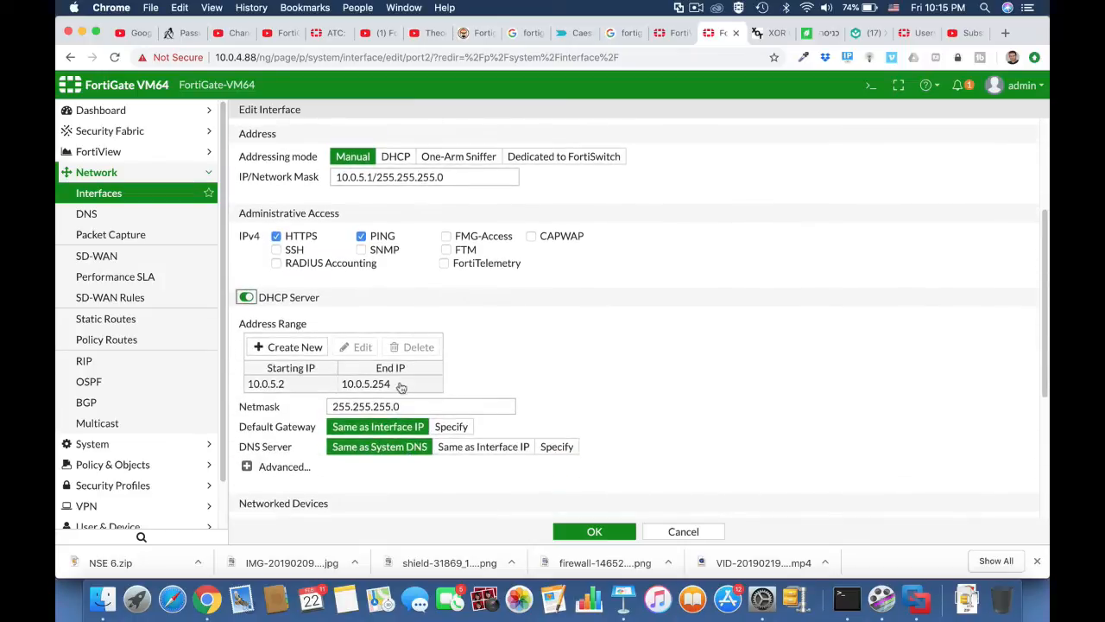
pyautogui.click(594, 531)
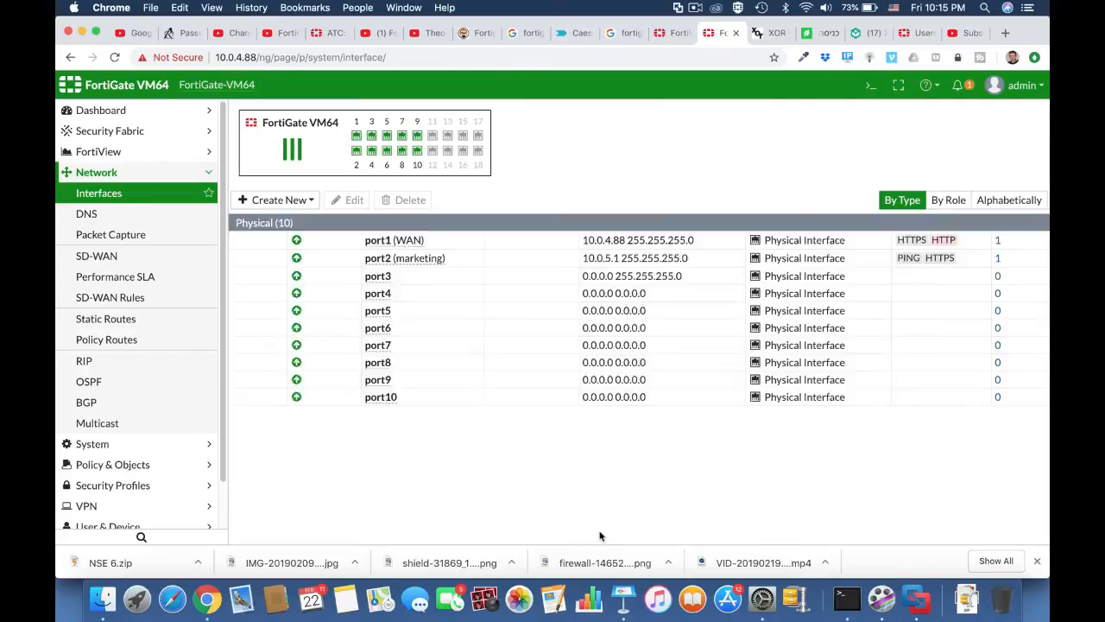
# Edit port3, giving it the alias Finance and the LAN role.
pyautogui.click(377, 294)
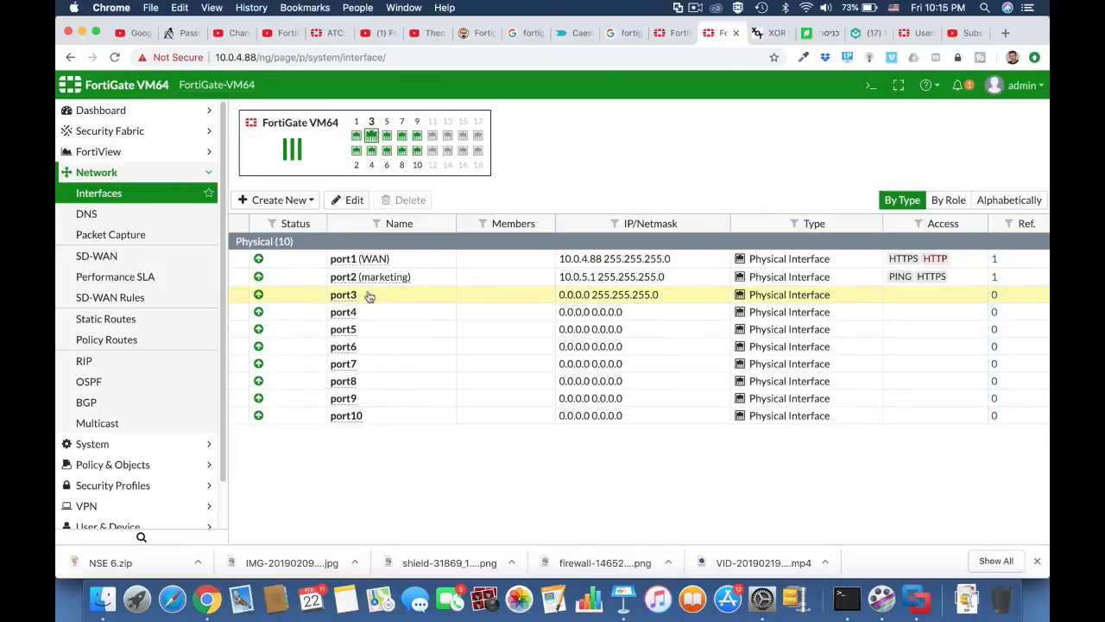
pyautogui.click(354, 200)
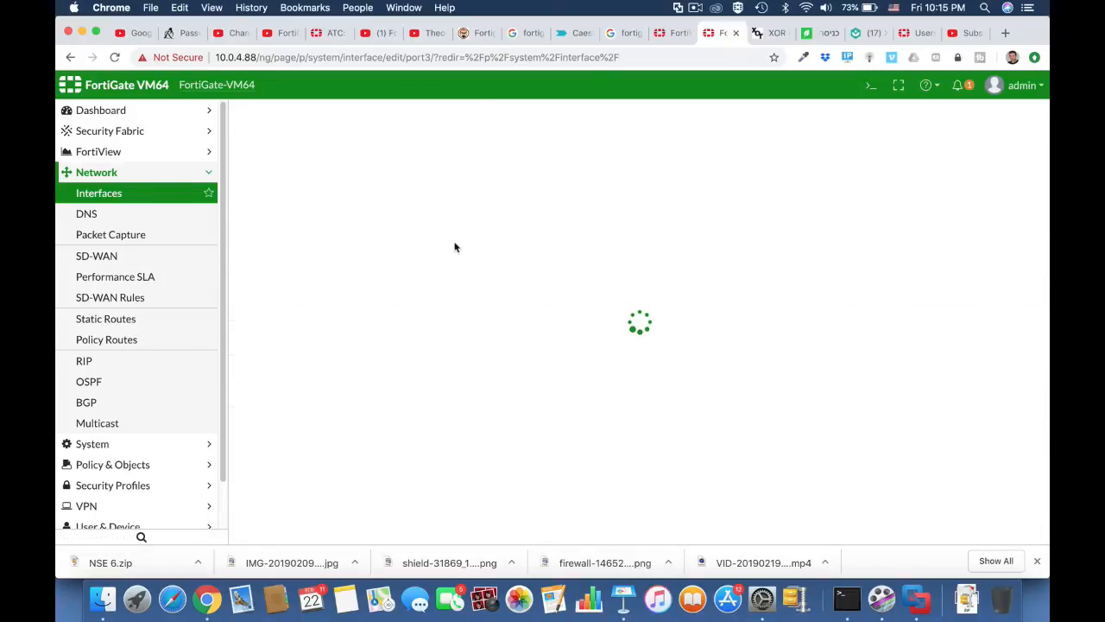
pyautogui.click(358, 161)
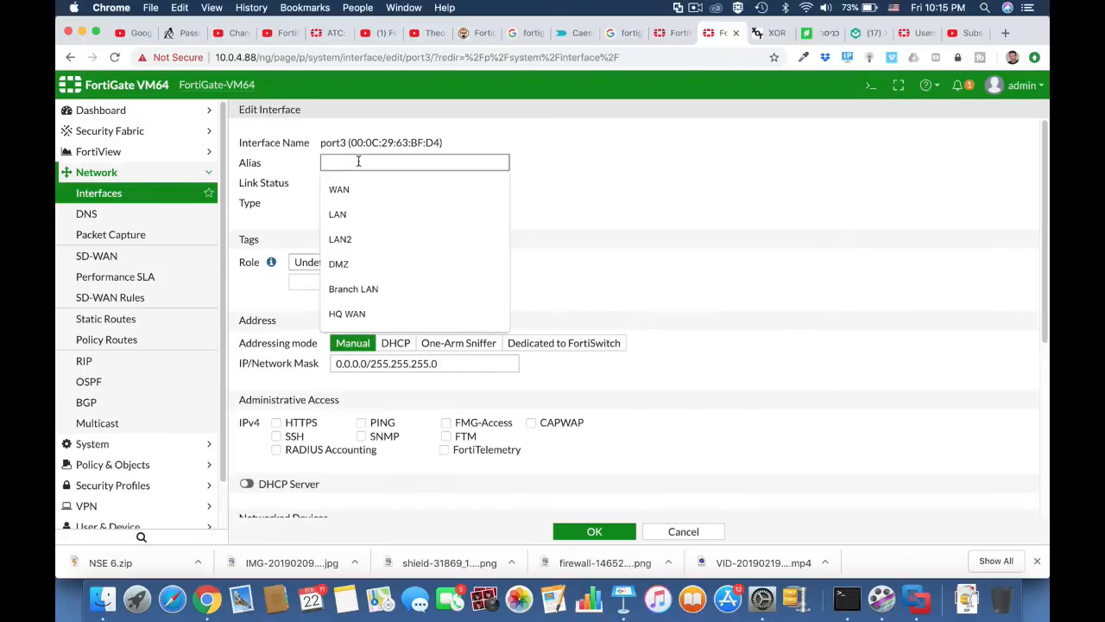
pyautogui.write('Finance')
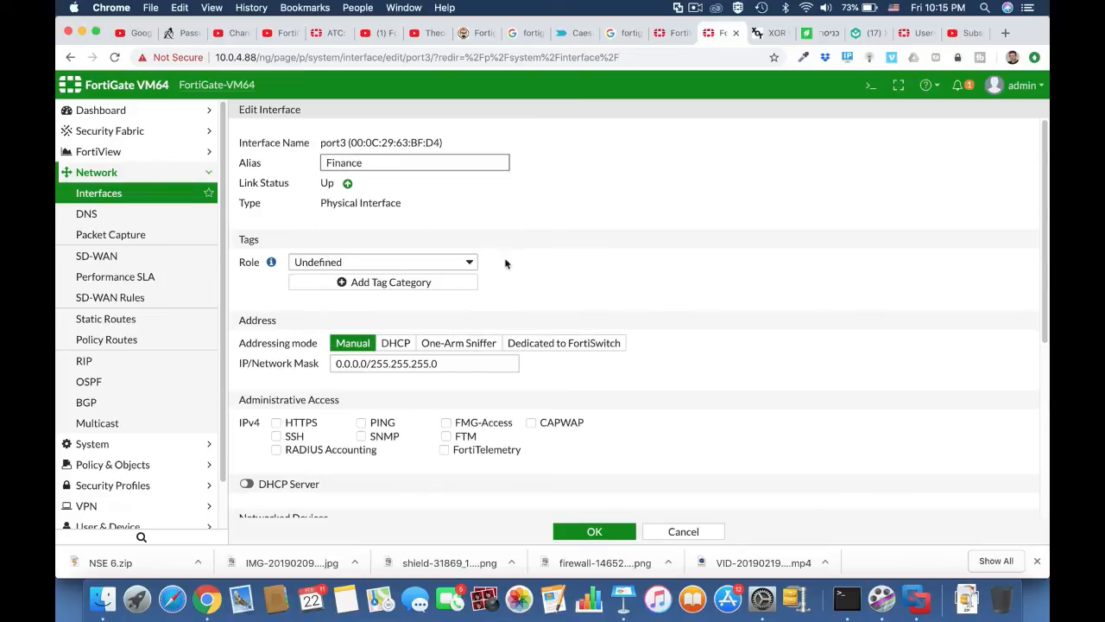
pyautogui.click(463, 259)
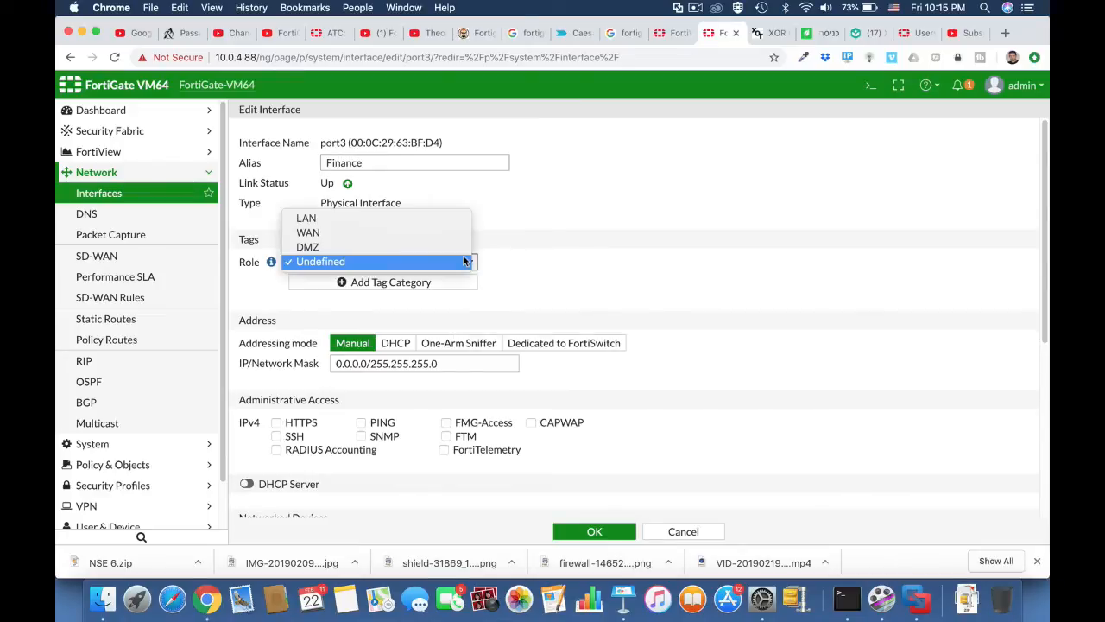
pyautogui.click(423, 220)
# Set port3's IP to 10.0.6.1, allow PING and HTTPS, enable DHCP server, and save.
pyautogui.doubleClick(367, 363)
pyautogui.write('10.0.6.1')
pyautogui.scroll(-4, 661, 403)
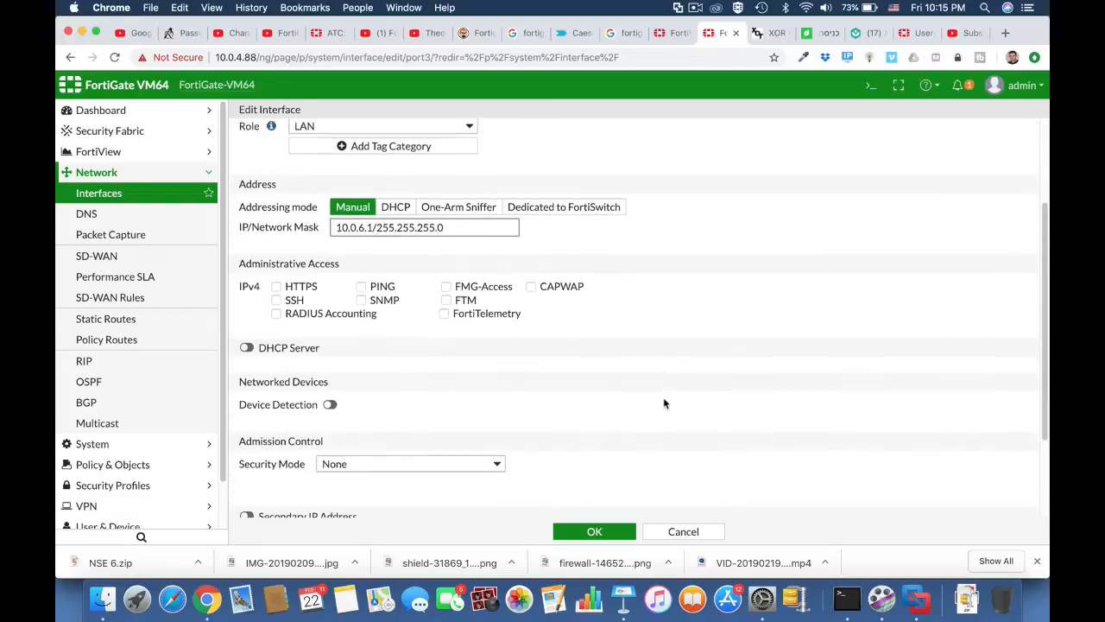
pyautogui.click(361, 260)
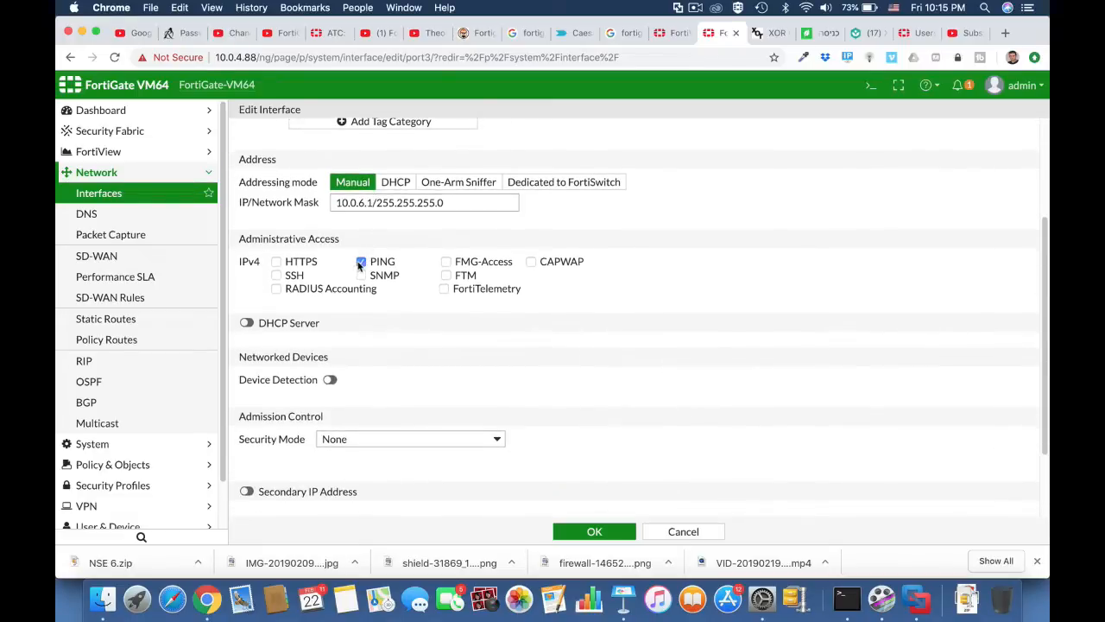
pyautogui.click(276, 262)
pyautogui.click(246, 322)
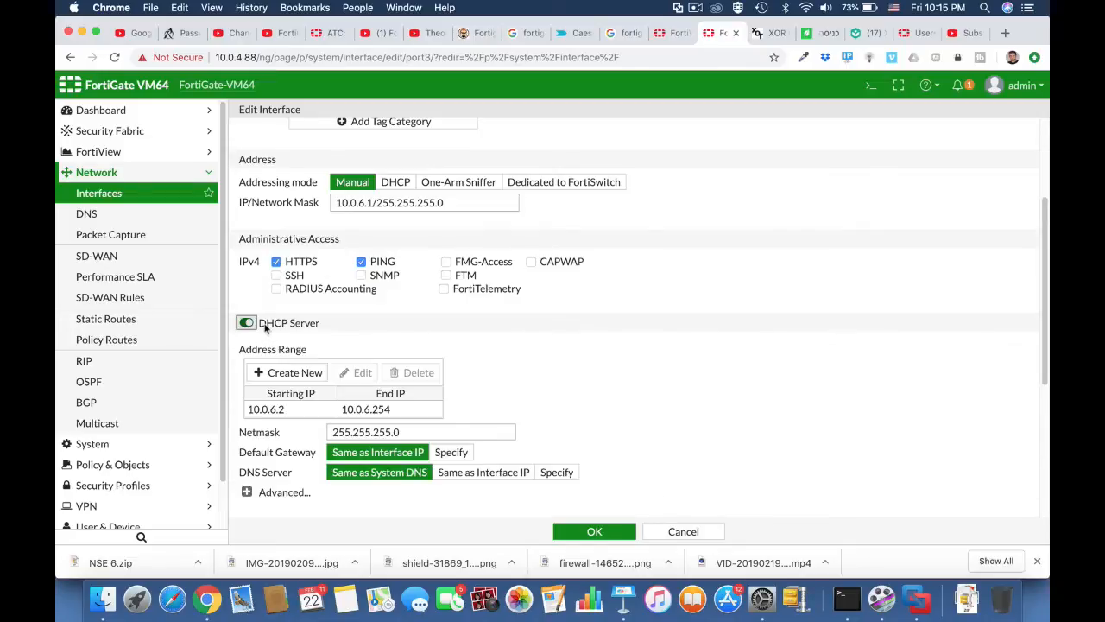
pyautogui.click(596, 531)
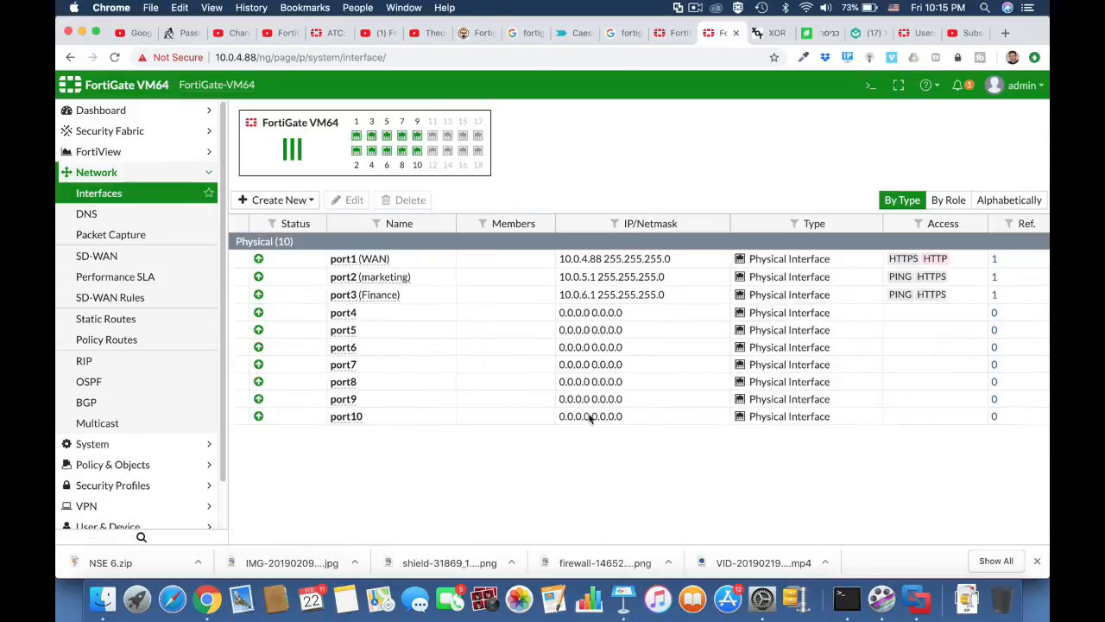
pyautogui.click(360, 315)
# Edit port4, giving it the alias I.T and the LAN role.
pyautogui.click(352, 202)
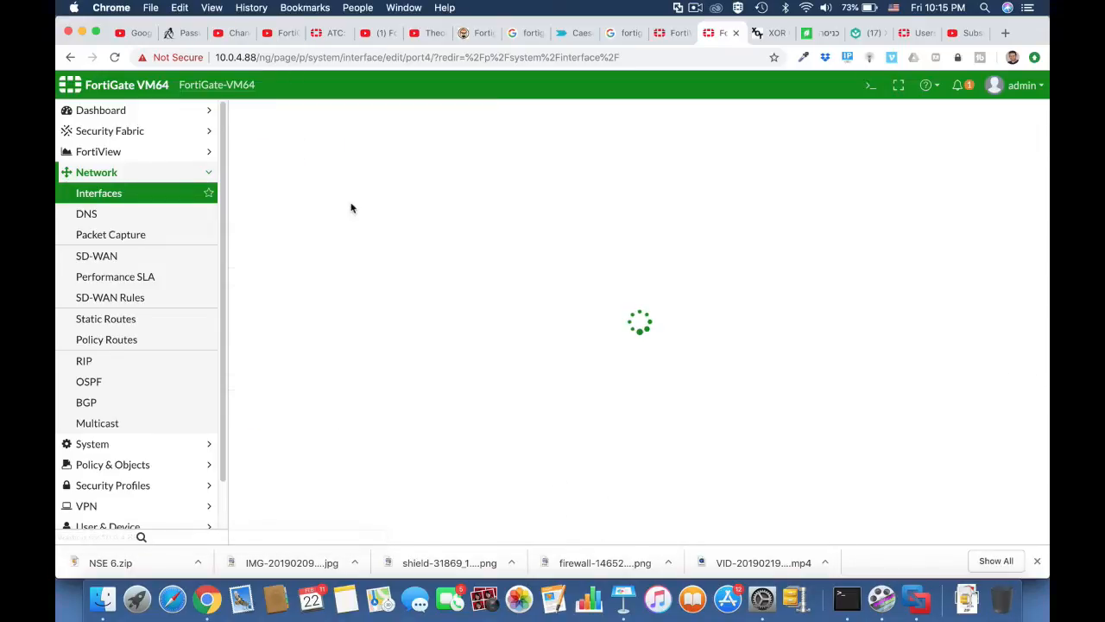
pyautogui.click(338, 162)
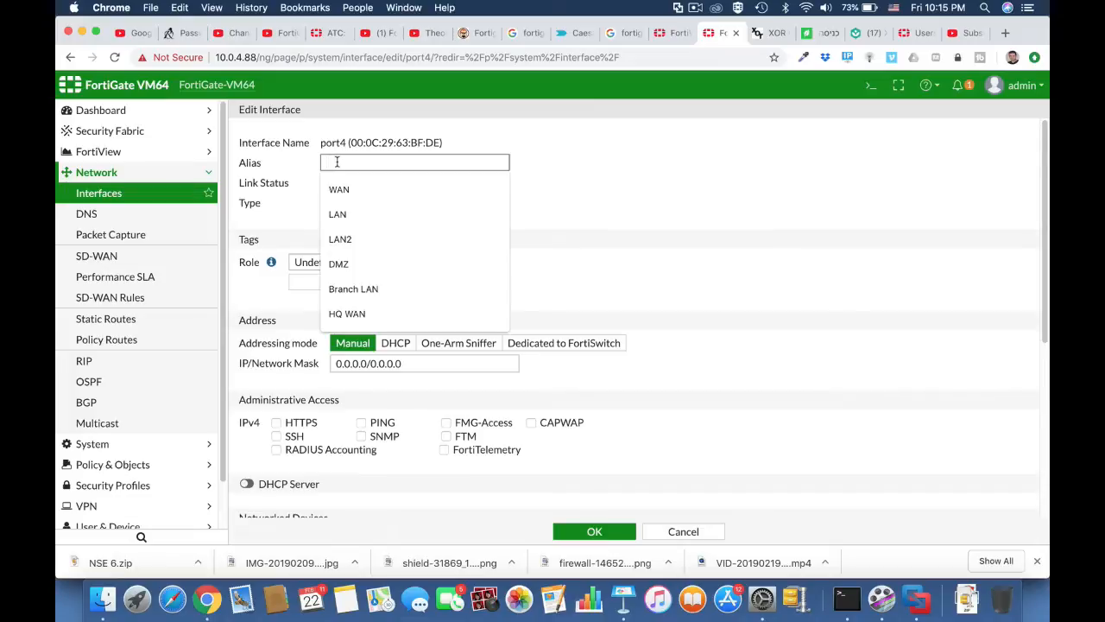
pyautogui.write('I.')
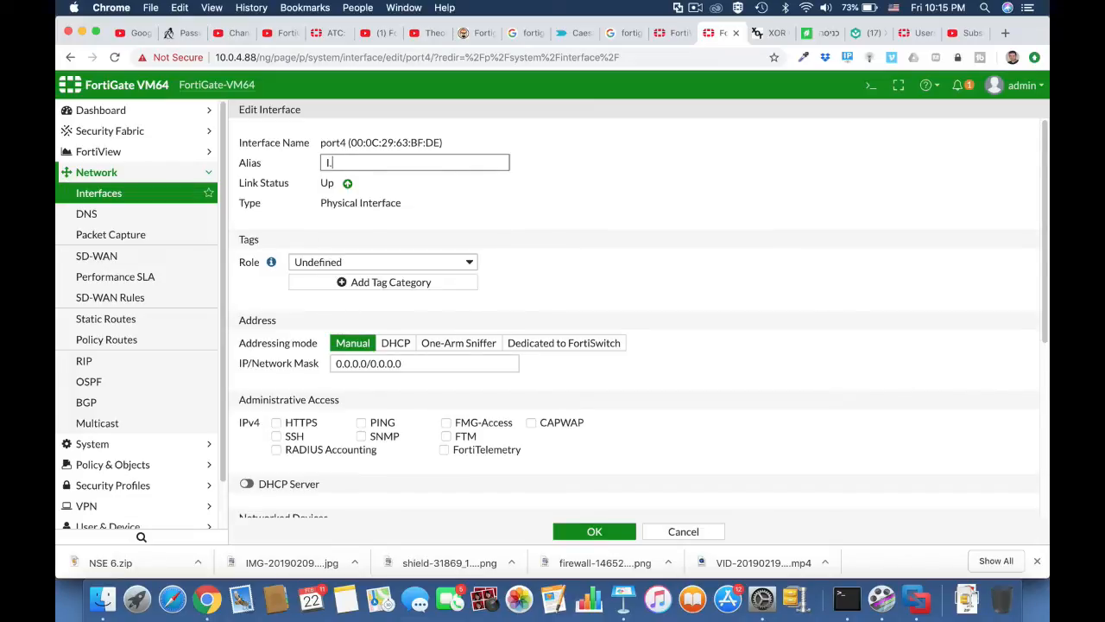
pyautogui.write('T')
pyautogui.click(397, 262)
pyautogui.click(376, 227)
# Address port4 as 10.0.7.1/24 with HTTPS and PING access and DHCP server enabled.
pyautogui.moveTo(367, 363); pyautogui.dragTo(316, 366)
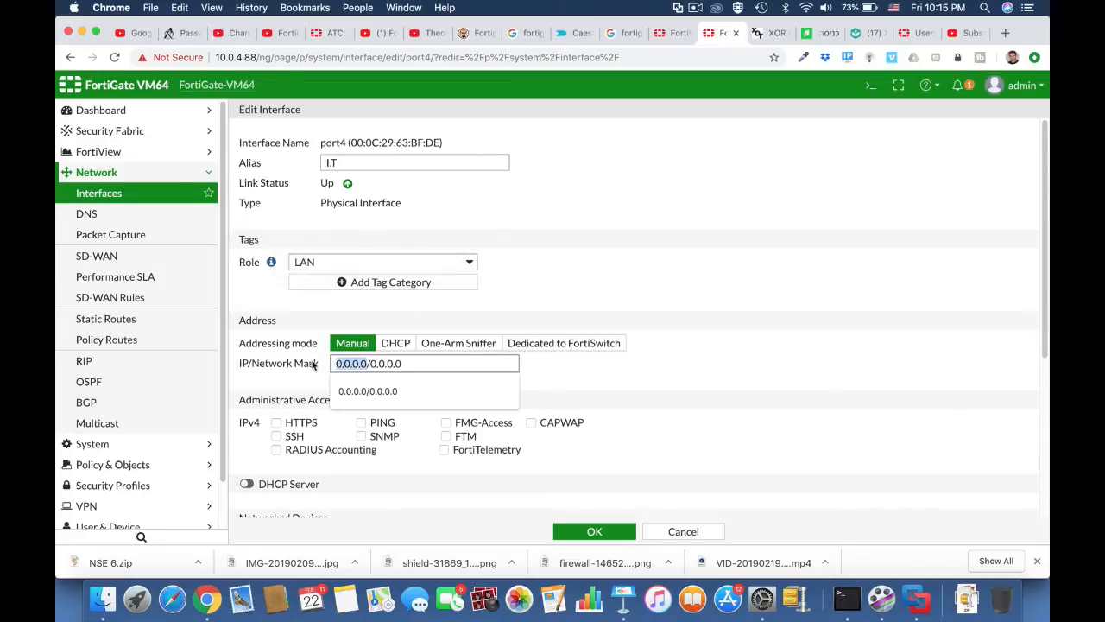
pyautogui.write('10.0.7.1')
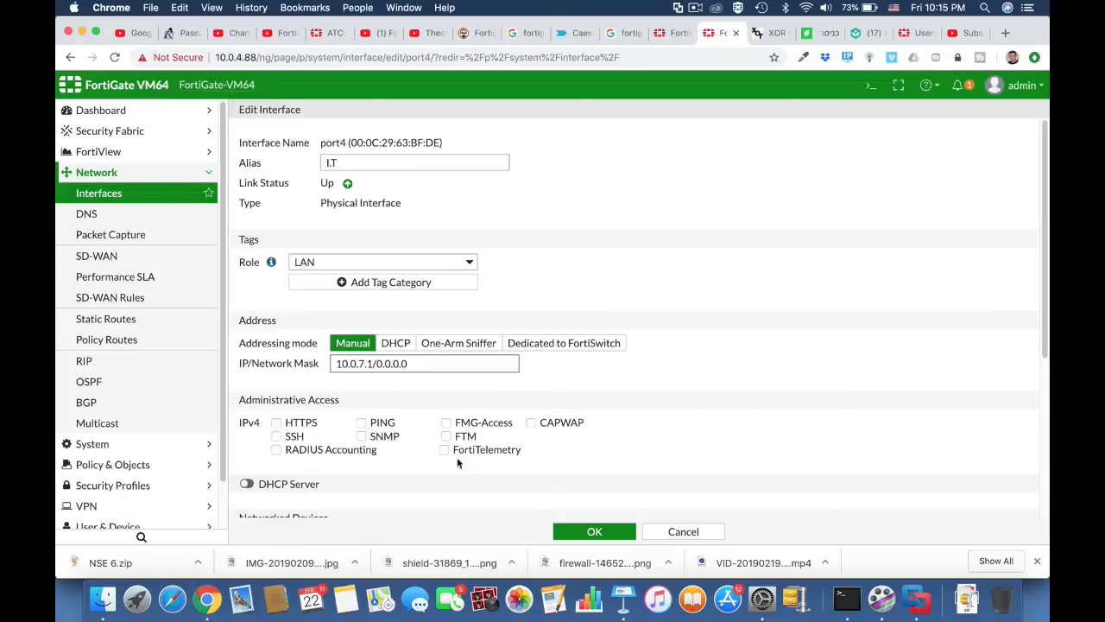
pyautogui.click(301, 427)
pyautogui.click(364, 426)
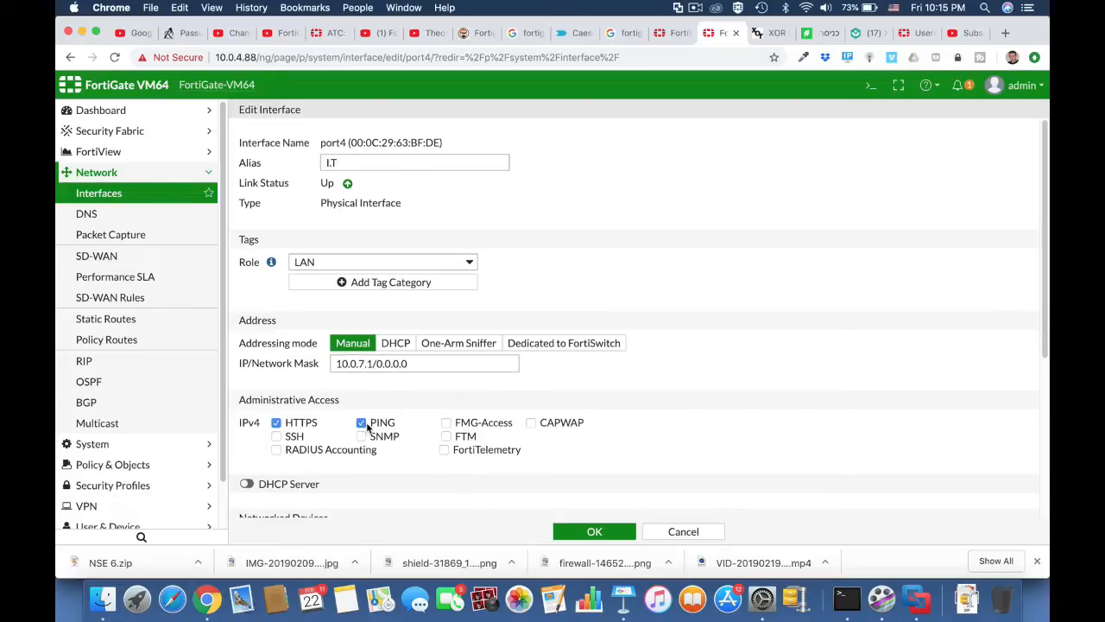
pyautogui.click(246, 483)
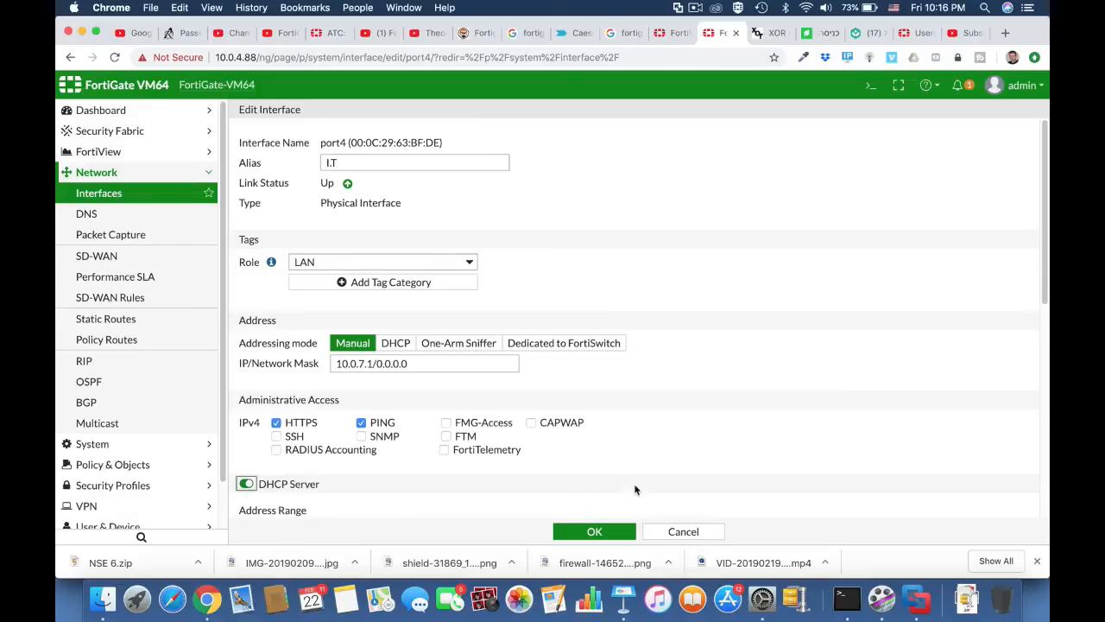
pyautogui.scroll(-5, 635, 490)
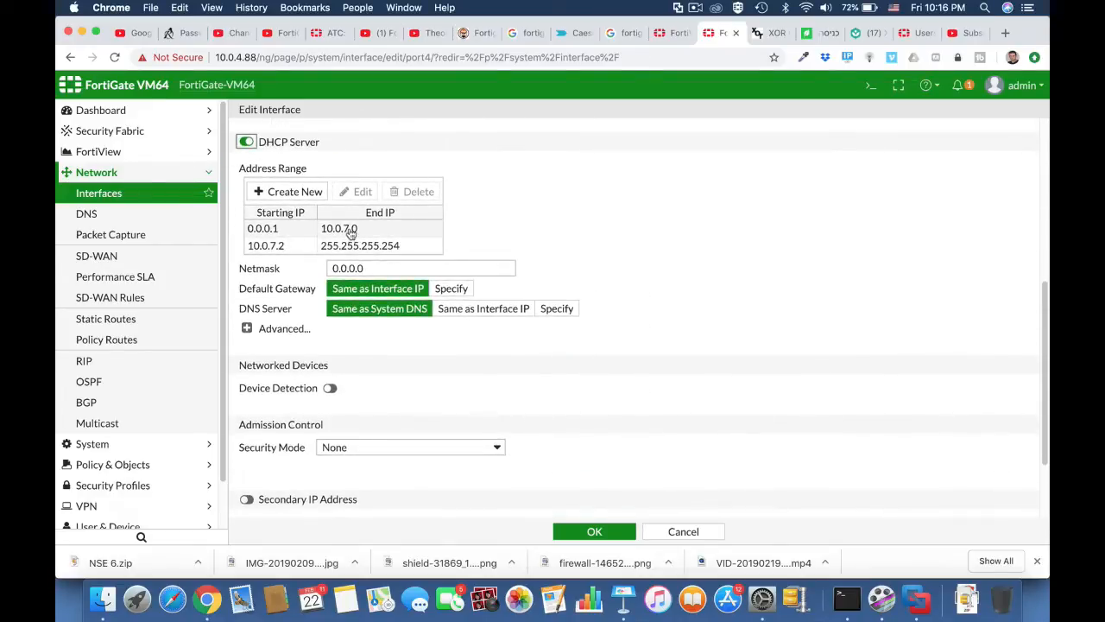
pyautogui.scroll(4, 363, 234)
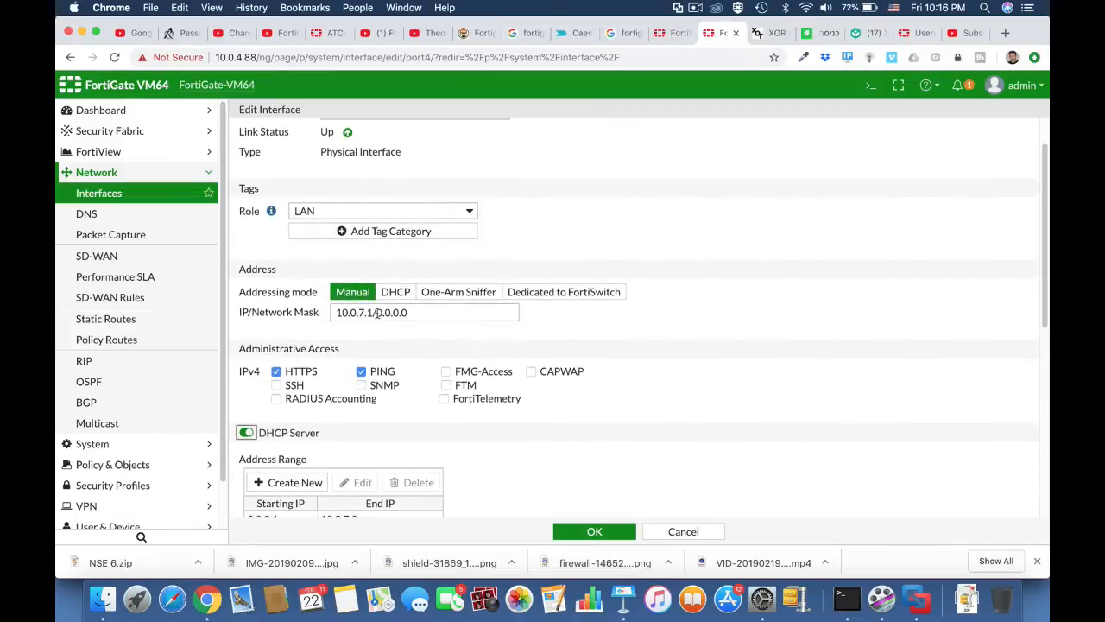
pyautogui.moveTo(377, 312); pyautogui.dragTo(434, 315)
pyautogui.write('24')
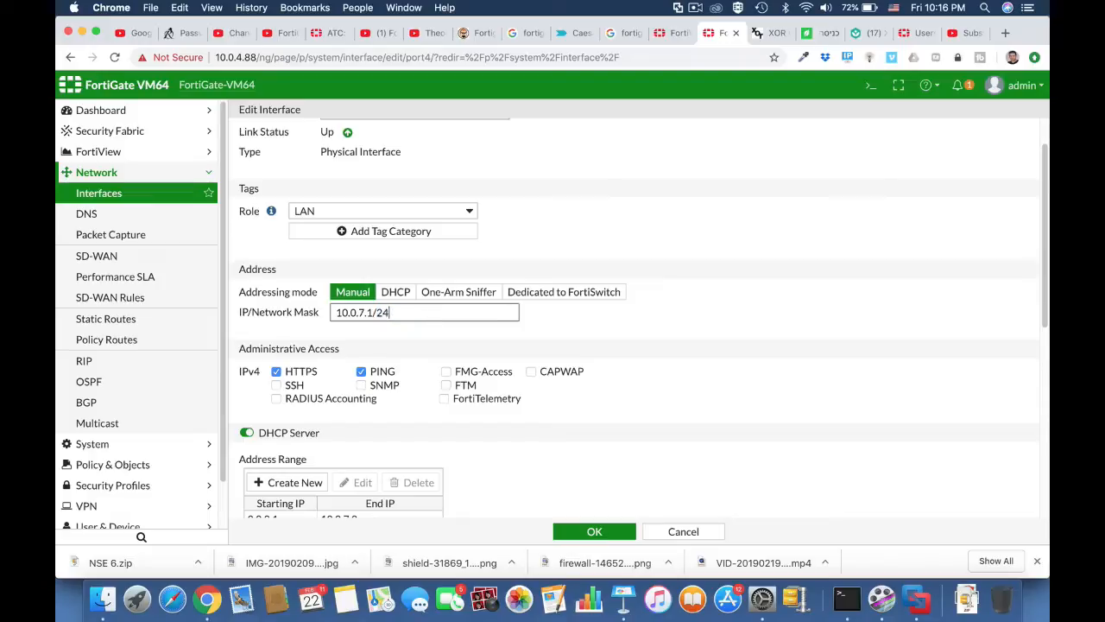
pyautogui.click(613, 360)
# Change the DHCP range end address to 10.0.7.55 and save port4.
pyautogui.scroll(-5, 475, 439)
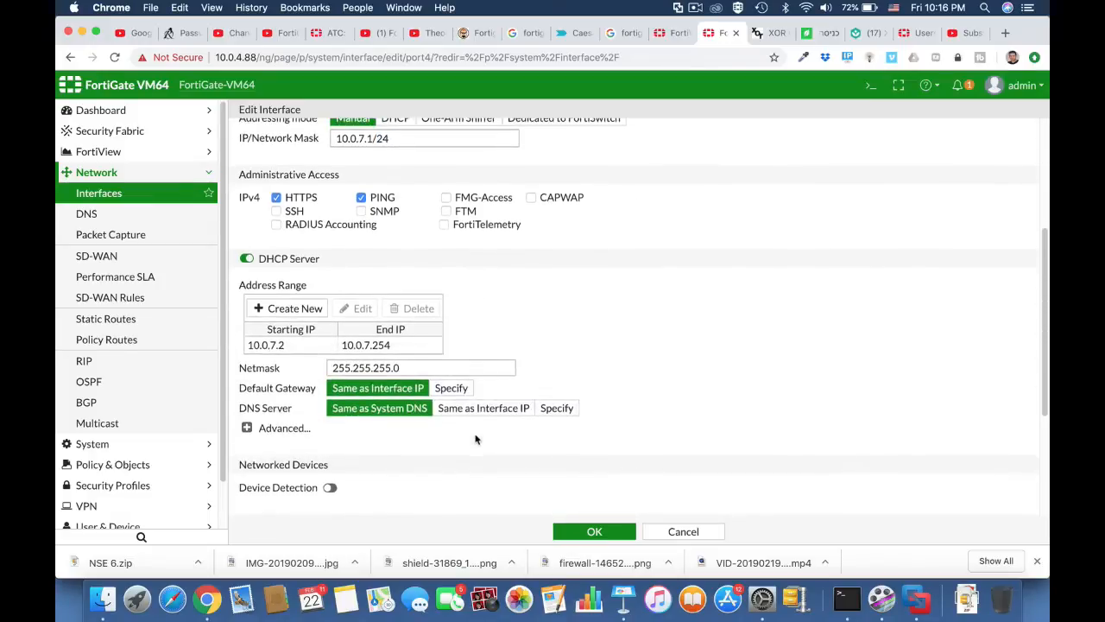
pyautogui.click(381, 346)
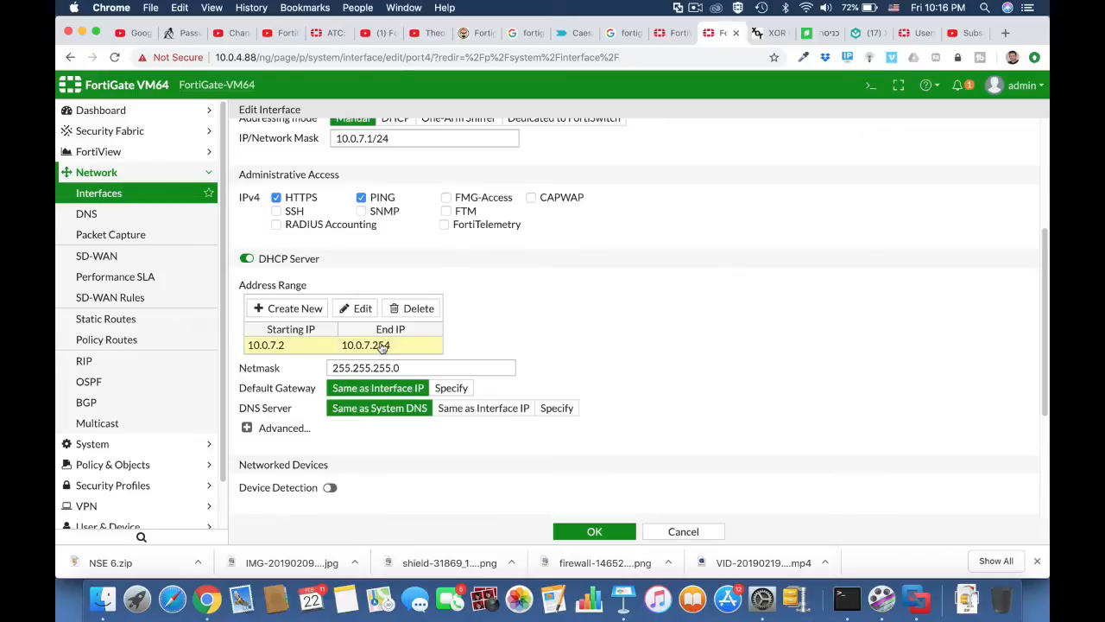
pyautogui.doubleClick(381, 349)
pyautogui.moveTo(451, 347); pyautogui.dragTo(473, 348)
pyautogui.write('55')
pyautogui.click(594, 530)
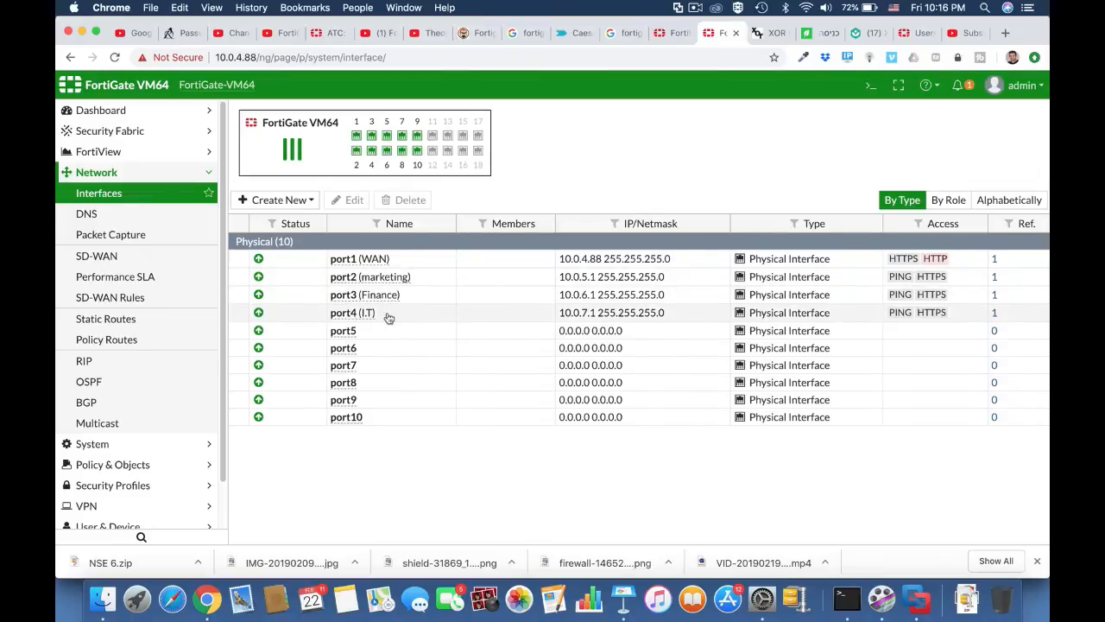
pyautogui.click(299, 202)
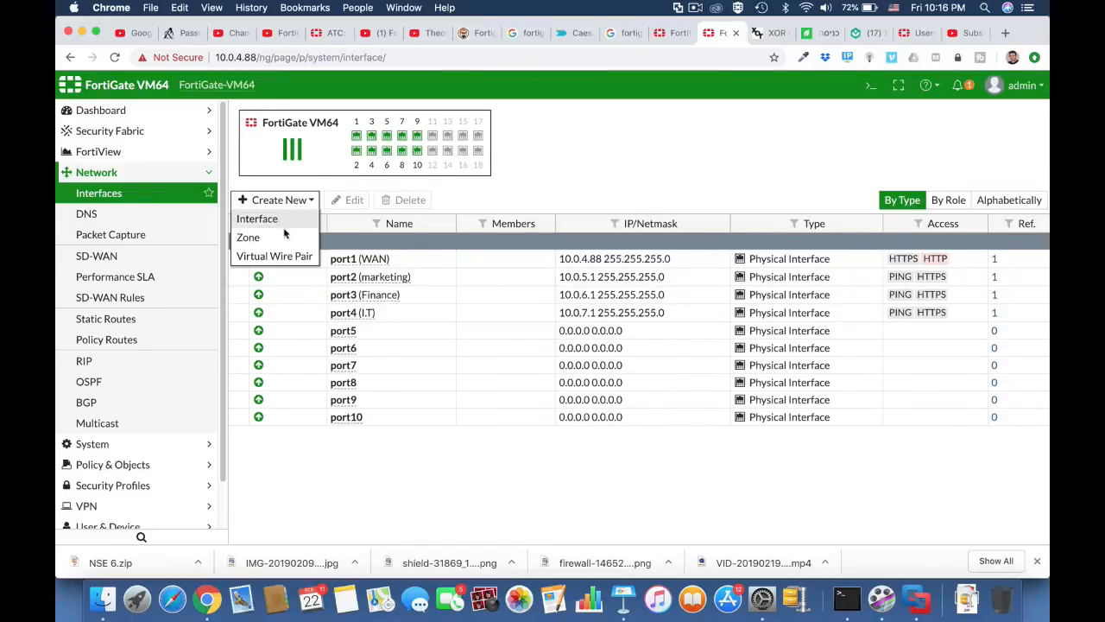
# Create the Company zone with marketing (port2), Finance (port3) and I.T (port4) as members.
pyautogui.click(281, 237)
pyautogui.click(383, 144)
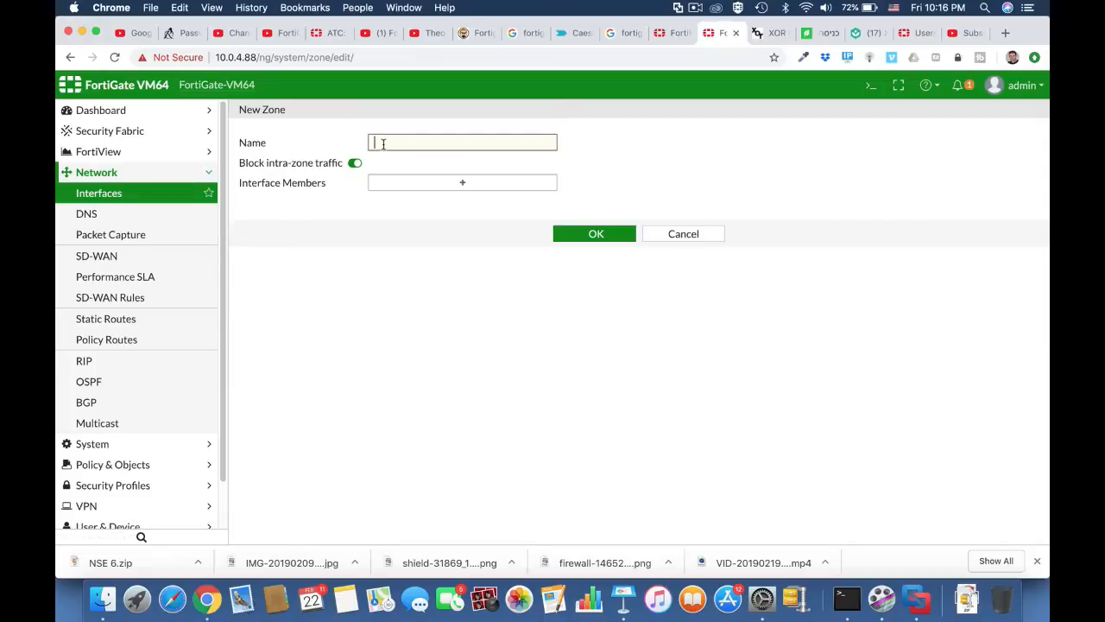
pyautogui.write('Company')
pyautogui.click(459, 184)
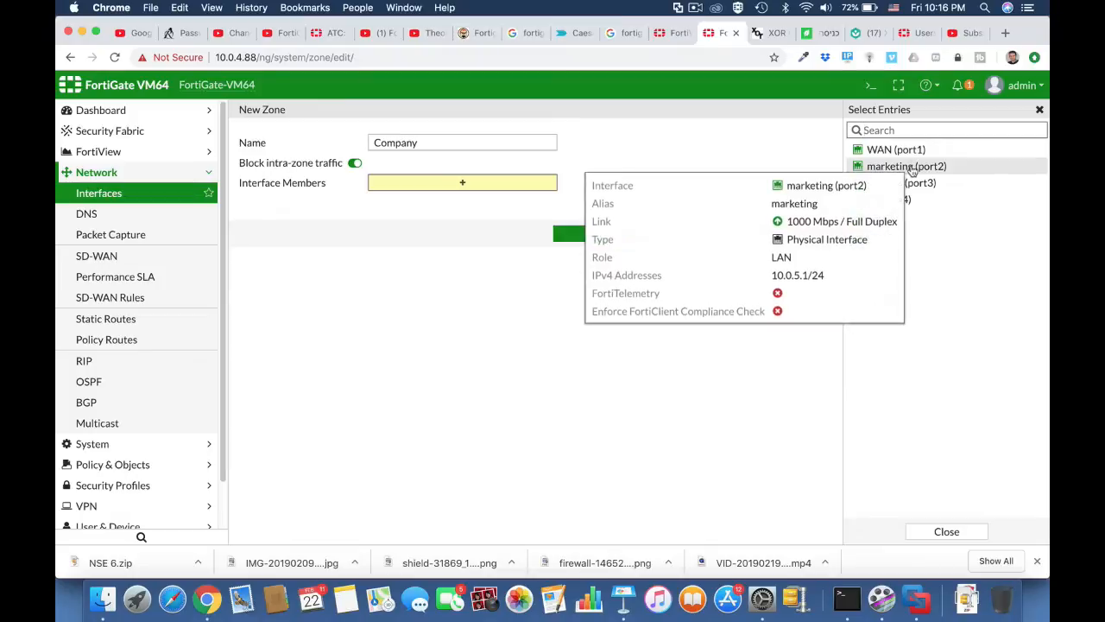
pyautogui.click(913, 170)
pyautogui.click(902, 183)
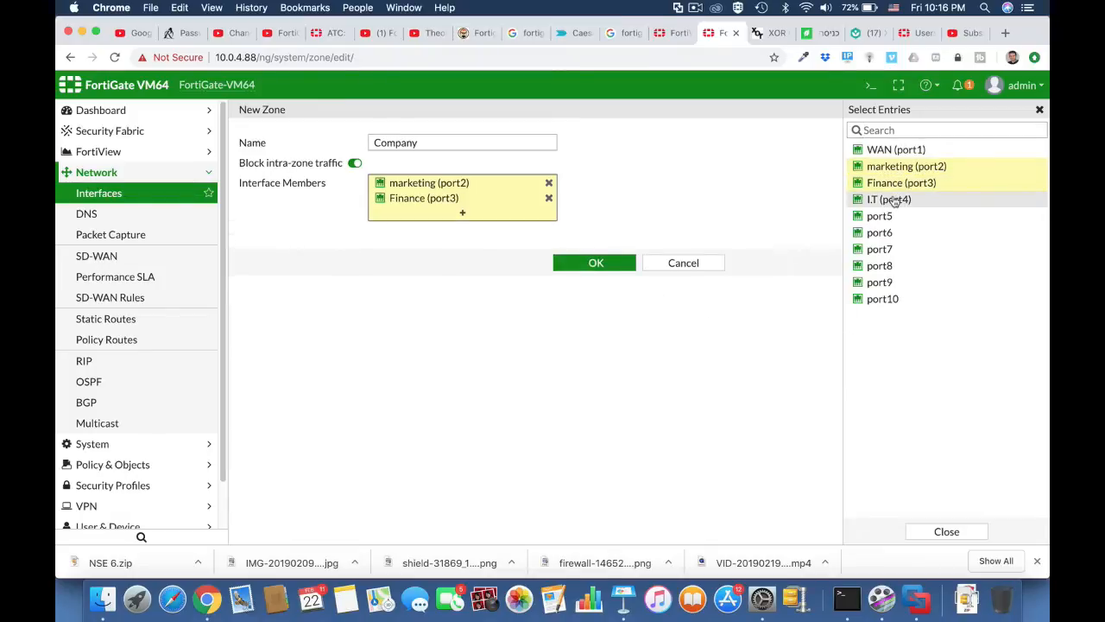
pyautogui.click(894, 199)
pyautogui.click(605, 278)
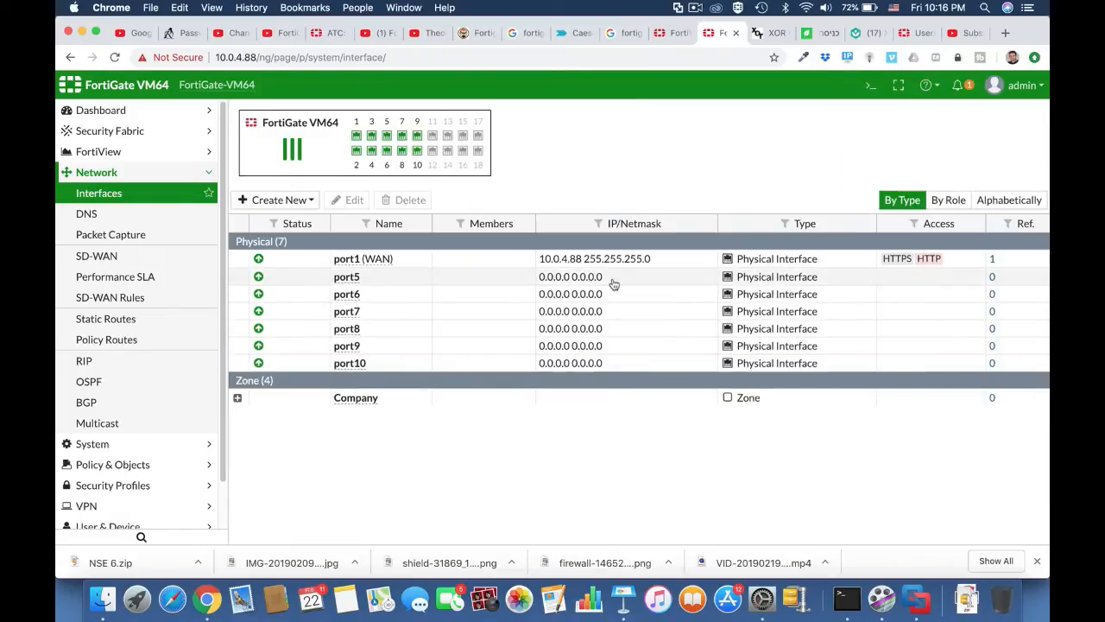
pyautogui.click(238, 398)
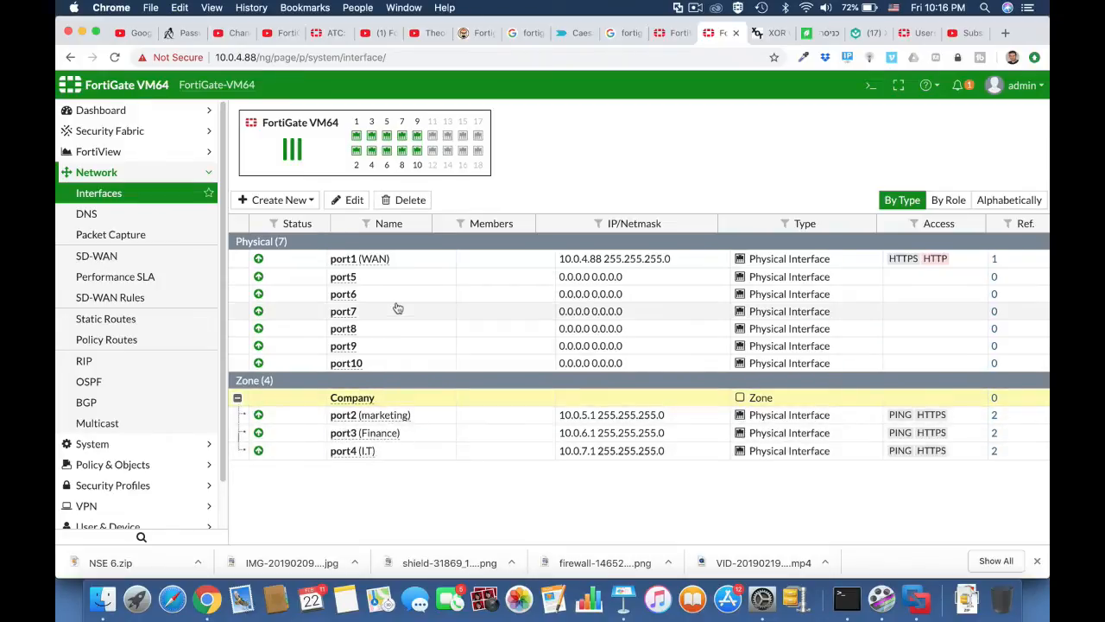
pyautogui.click(136, 318)
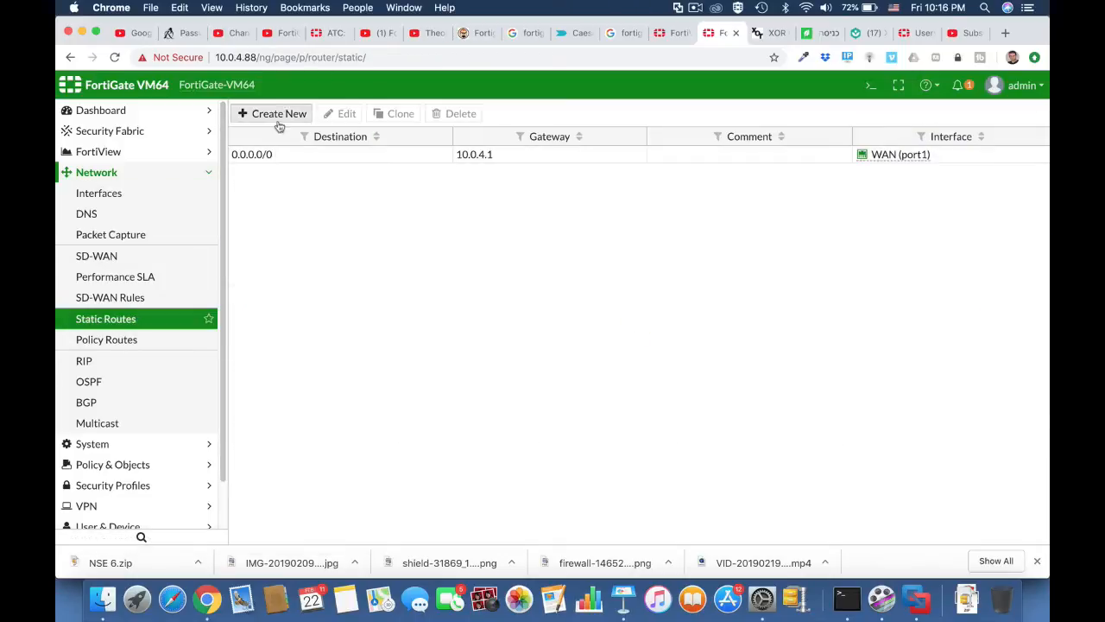
pyautogui.click(304, 156)
pyautogui.click(343, 114)
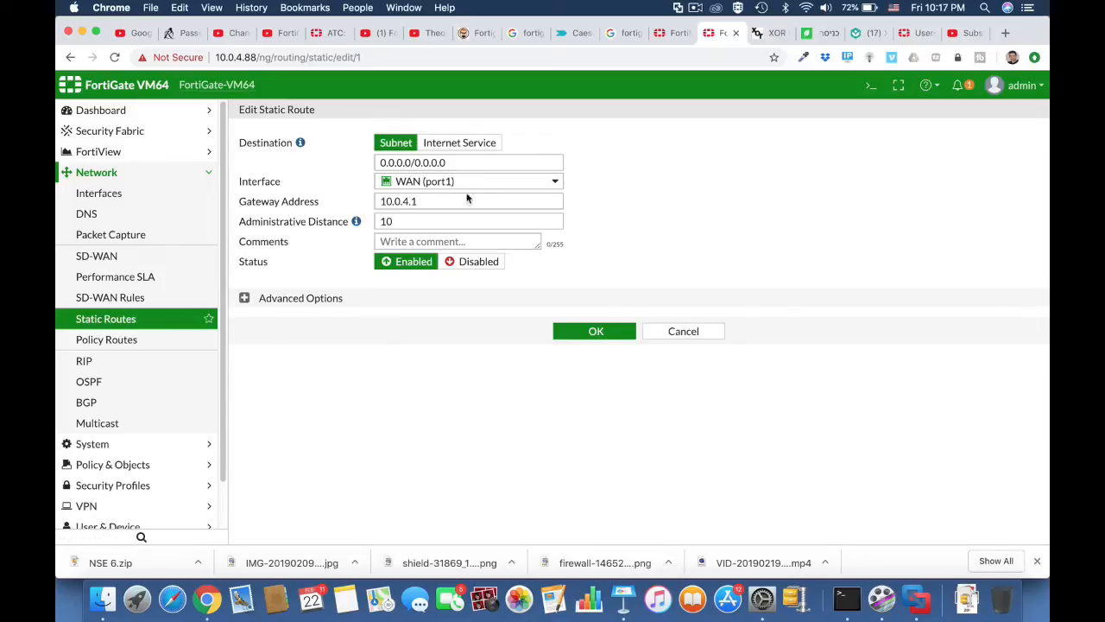
pyautogui.click(584, 333)
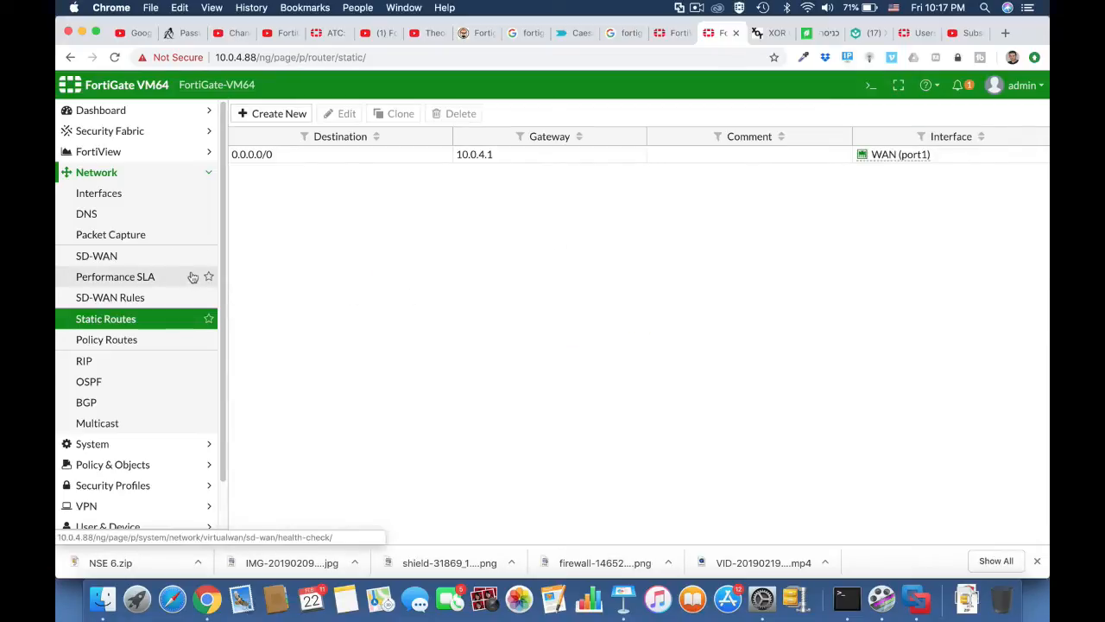
pyautogui.click(168, 199)
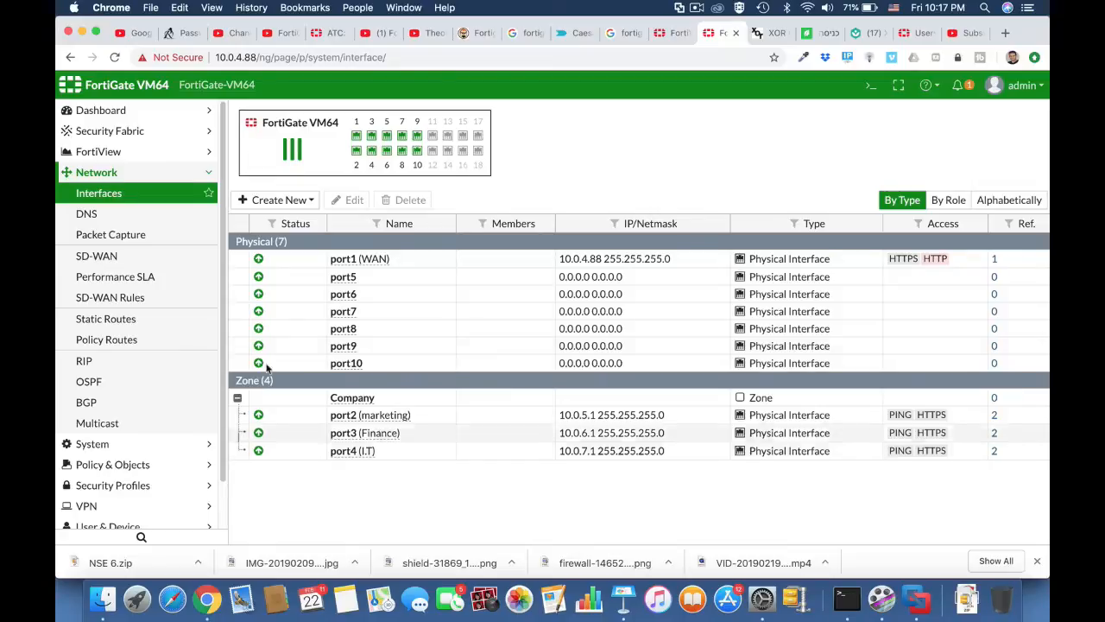
# Start a new IPv4 policy named 'Full acess' from Company to WAN (port1).
pyautogui.click(131, 465)
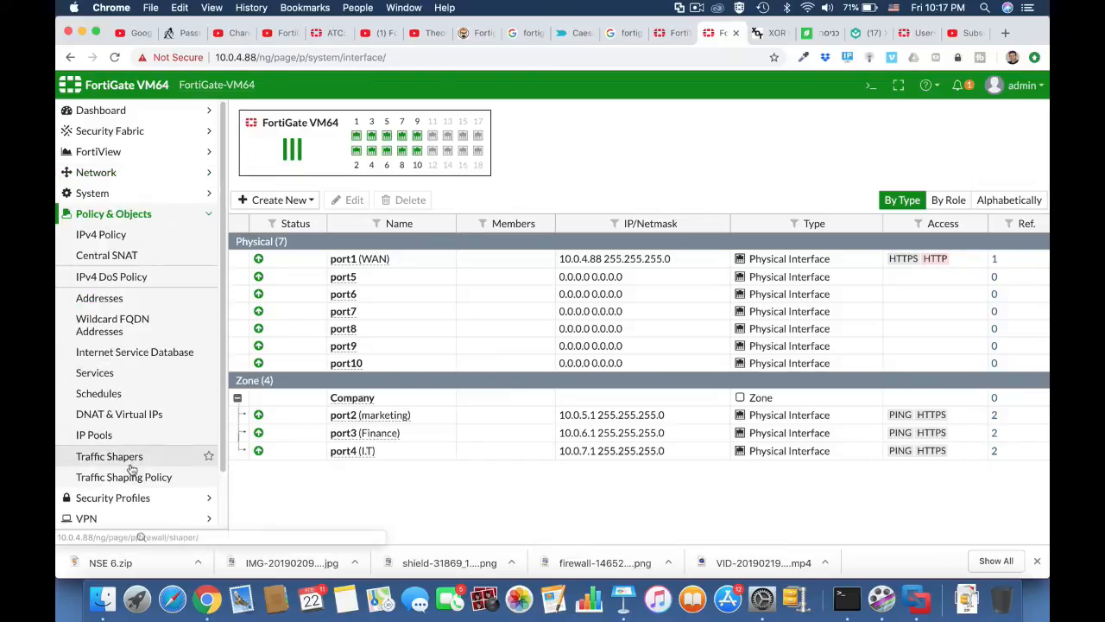
pyautogui.click(129, 234)
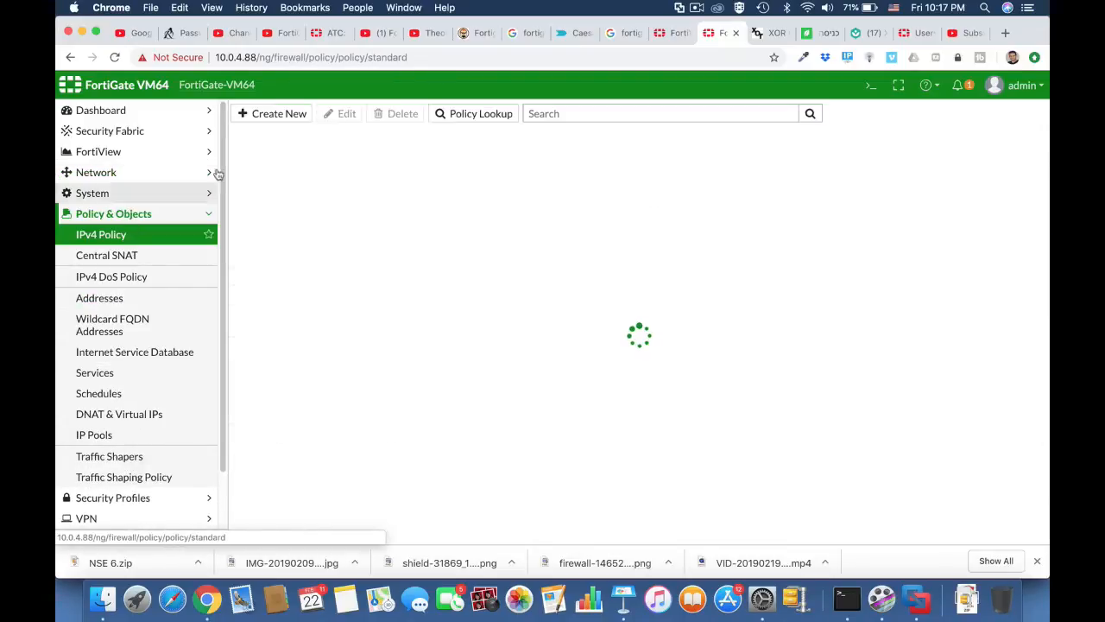
pyautogui.click(276, 114)
pyautogui.click(378, 152)
pyautogui.write('Full acess')
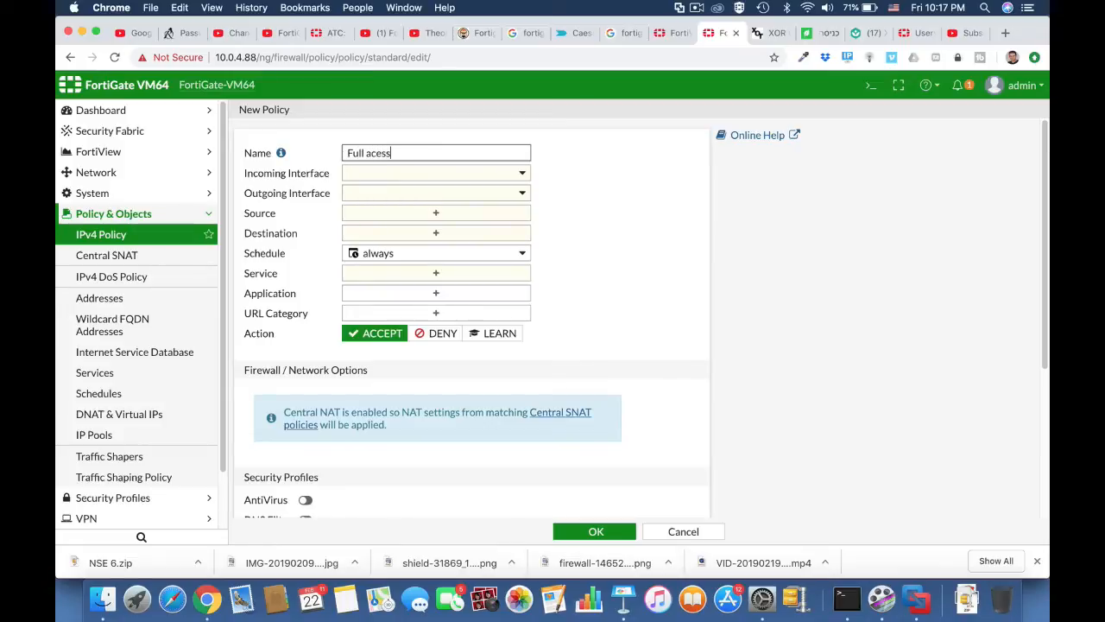
pyautogui.click(421, 177)
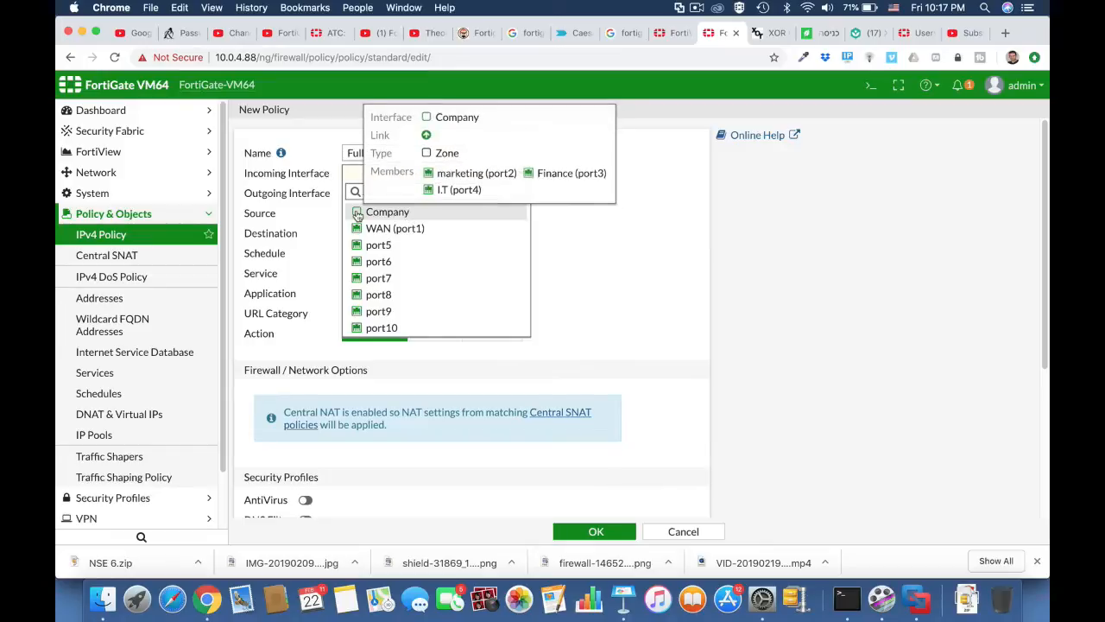
pyautogui.click(358, 214)
pyautogui.click(414, 198)
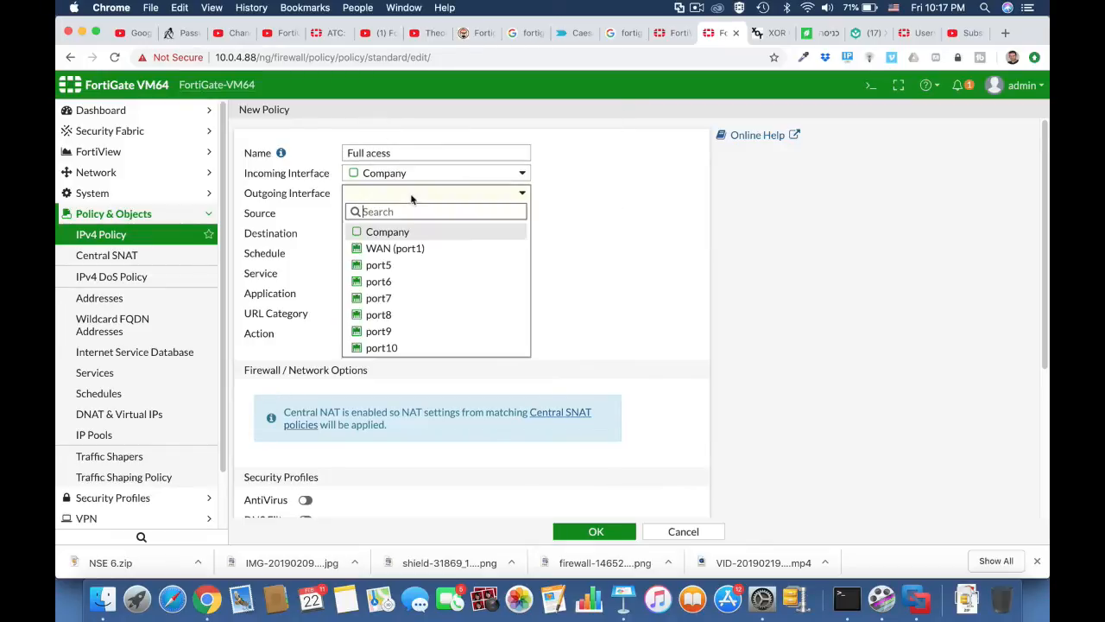
pyautogui.click(405, 248)
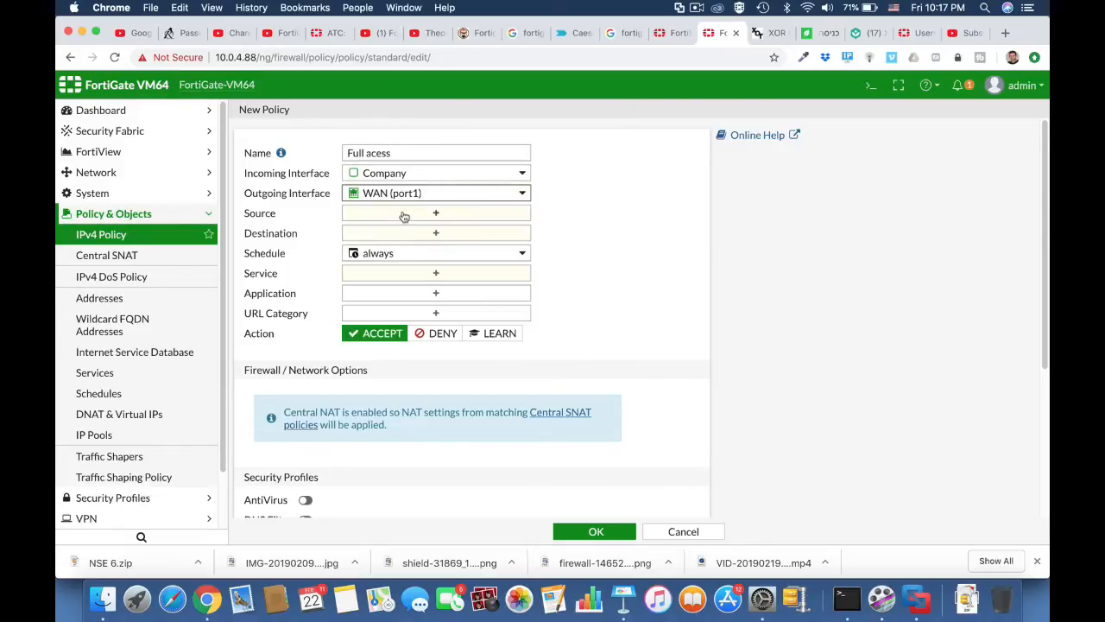
# Set source and destination to all, service ALL, enable AntiVirus, and save the policy.
pyautogui.click(406, 214)
pyautogui.click(724, 218)
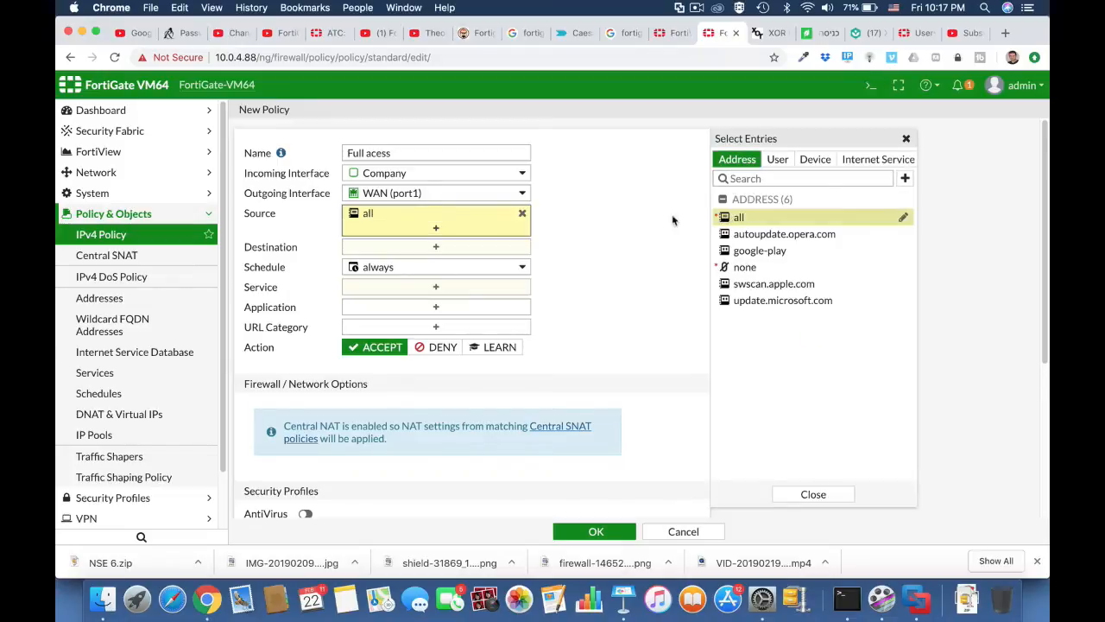
pyautogui.click(474, 250)
pyautogui.click(742, 218)
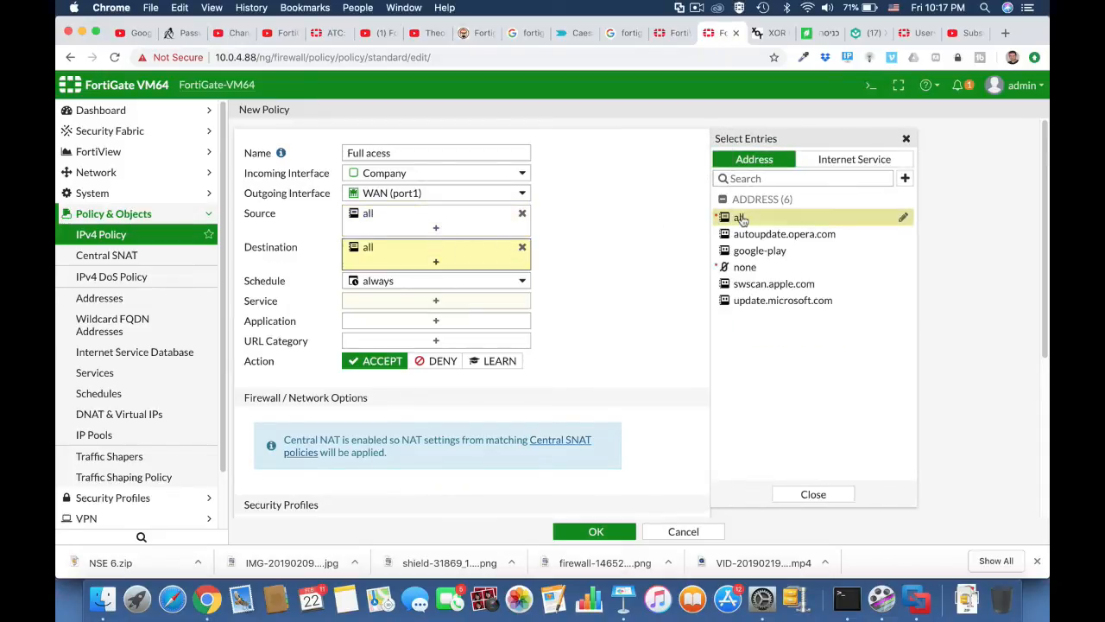
pyautogui.click(440, 309)
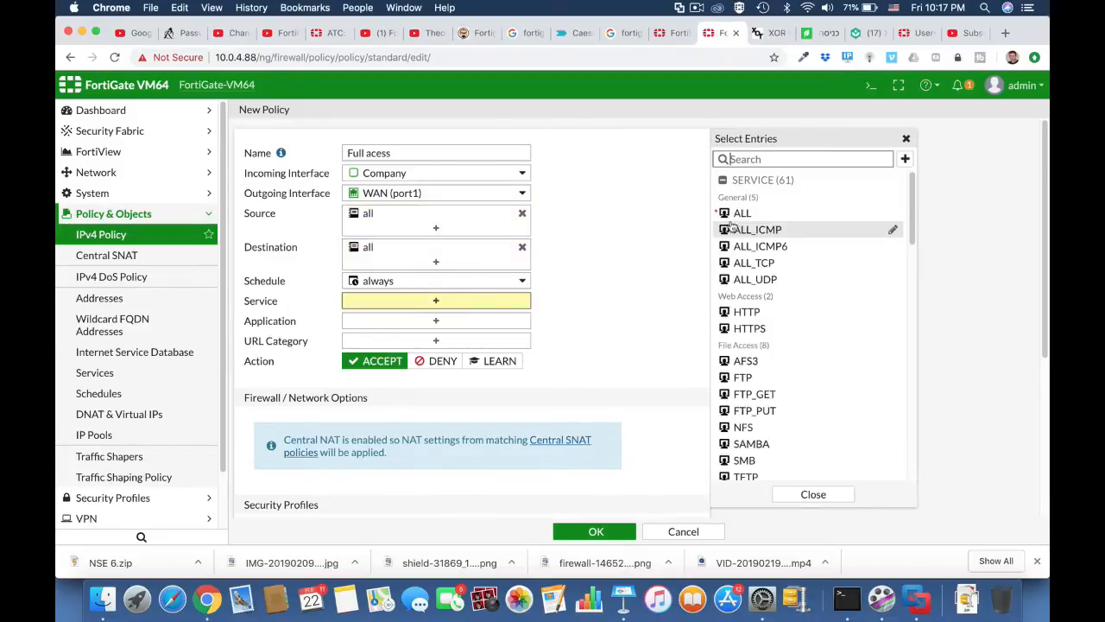
pyautogui.click(738, 215)
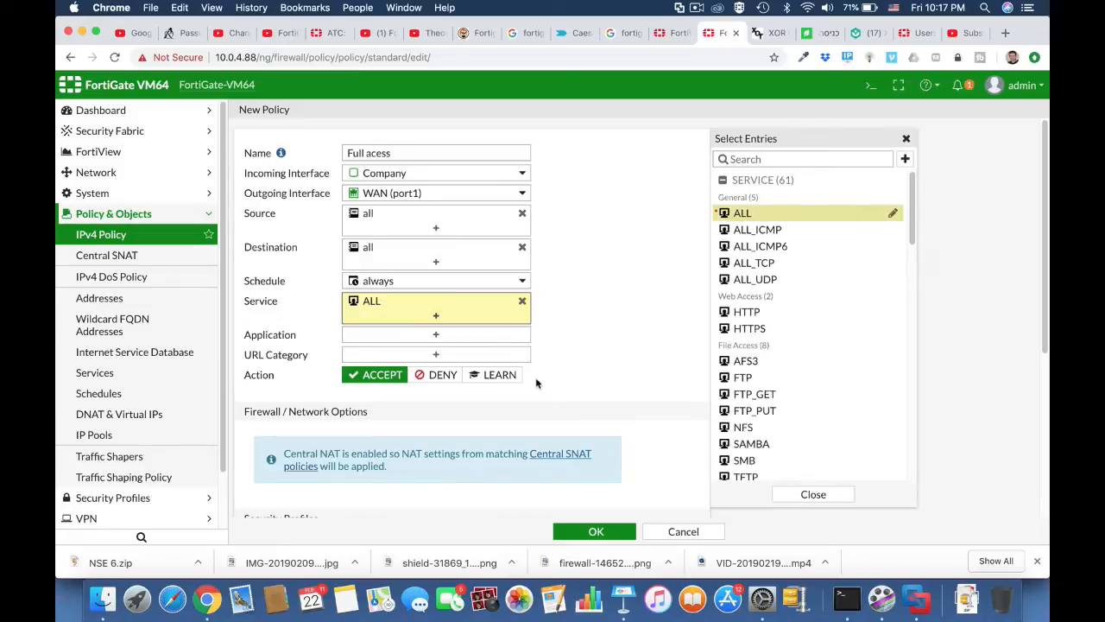
pyautogui.scroll(-6, 594, 393)
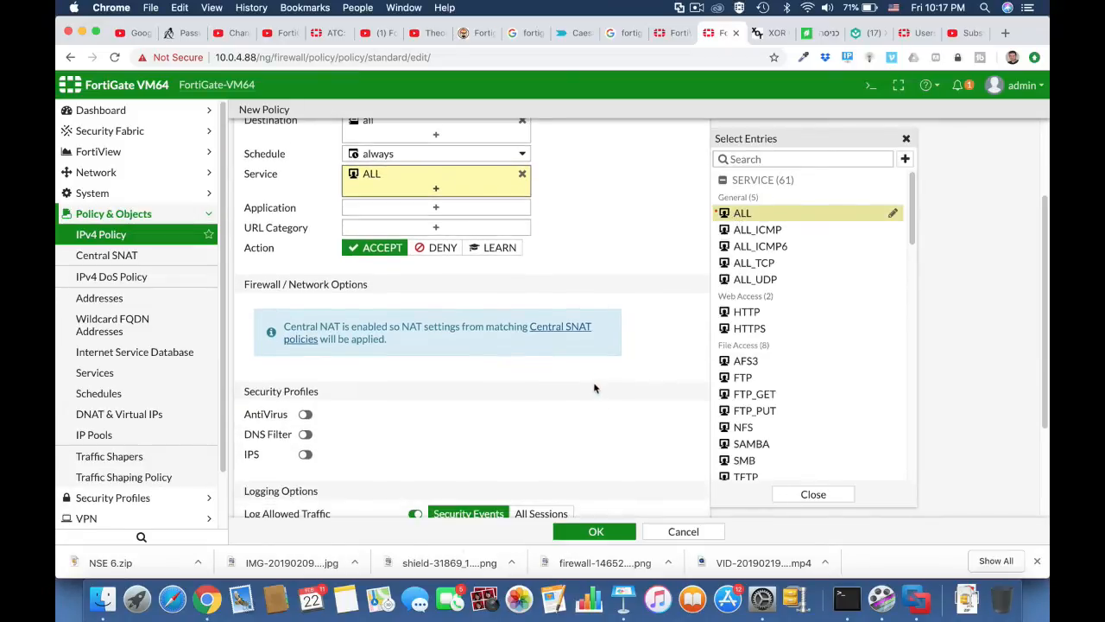
pyautogui.scroll(-1, 594, 383)
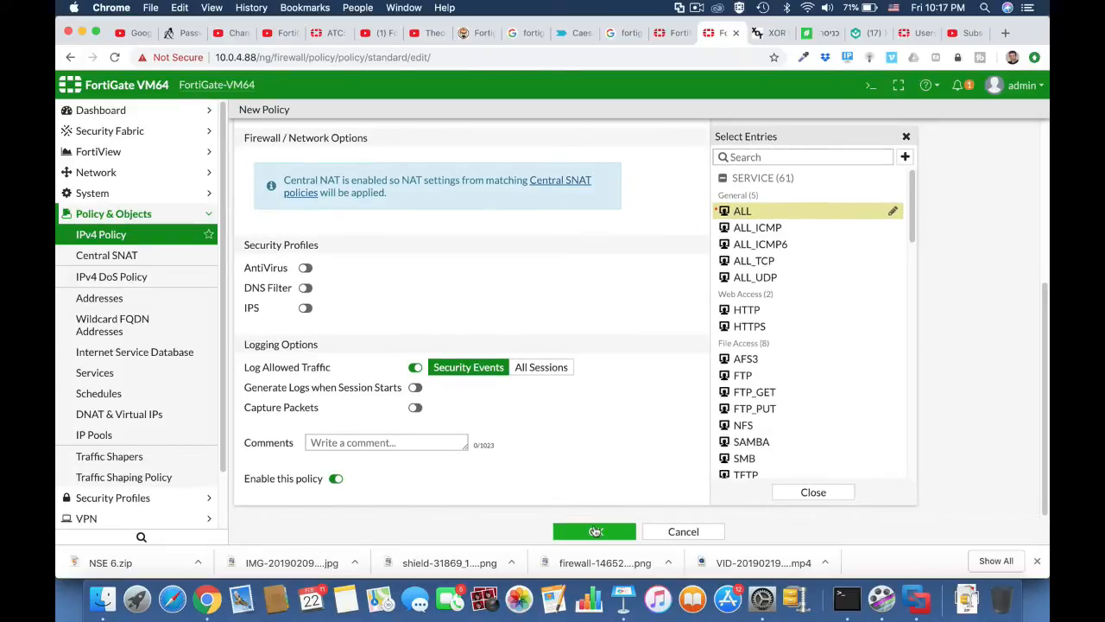
pyautogui.click(306, 269)
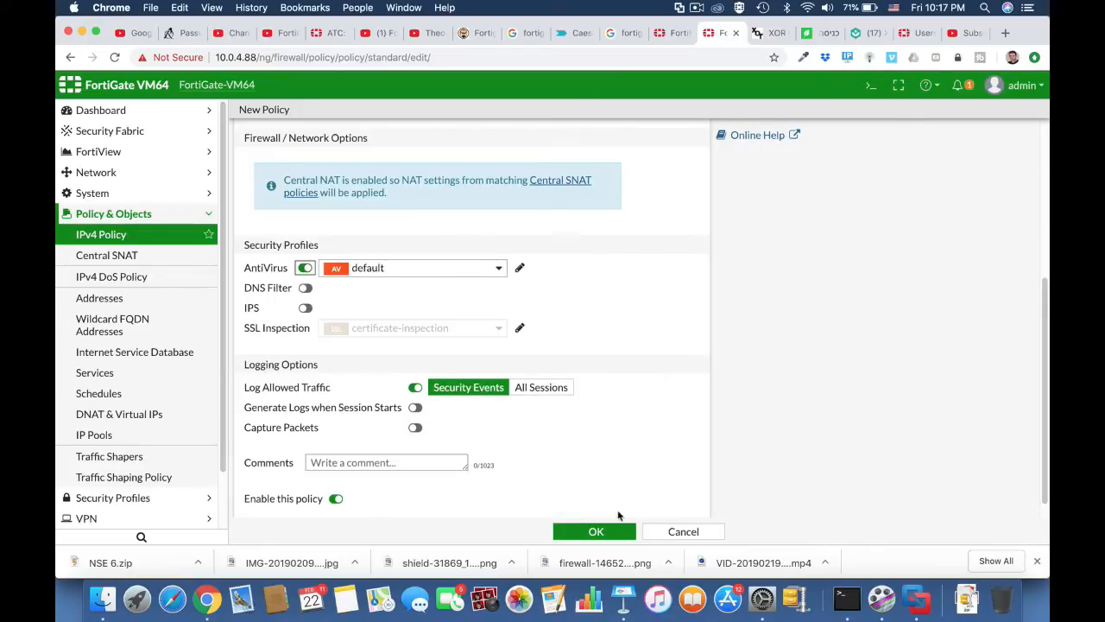
pyautogui.click(596, 532)
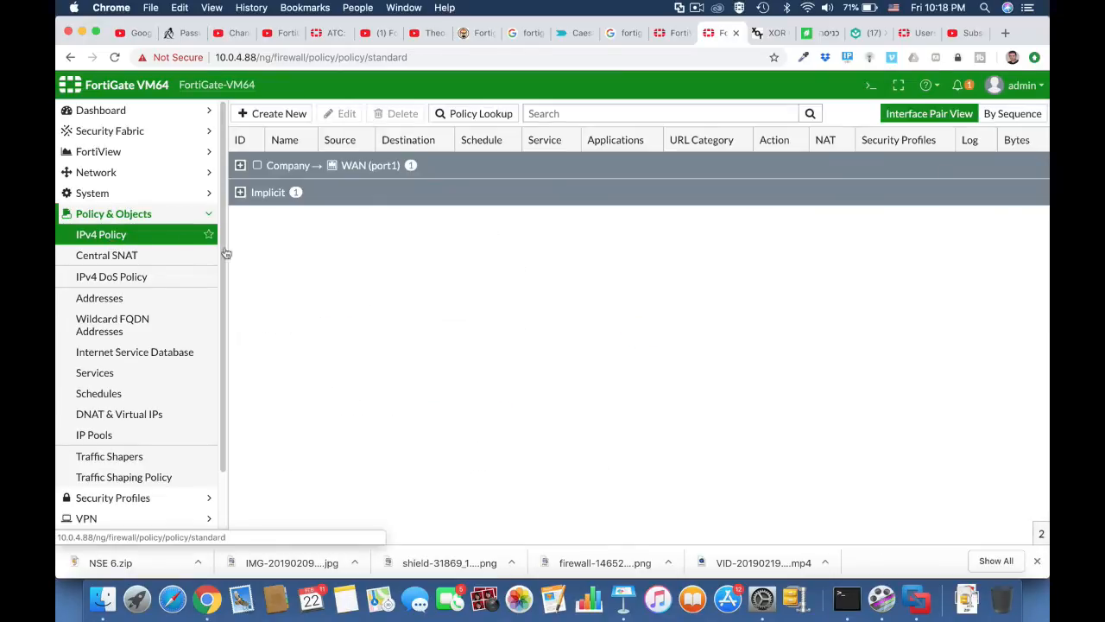
# Expand the Company → WAN (port1) section to reveal the 'Full acess' policy.
pyautogui.click(240, 165)
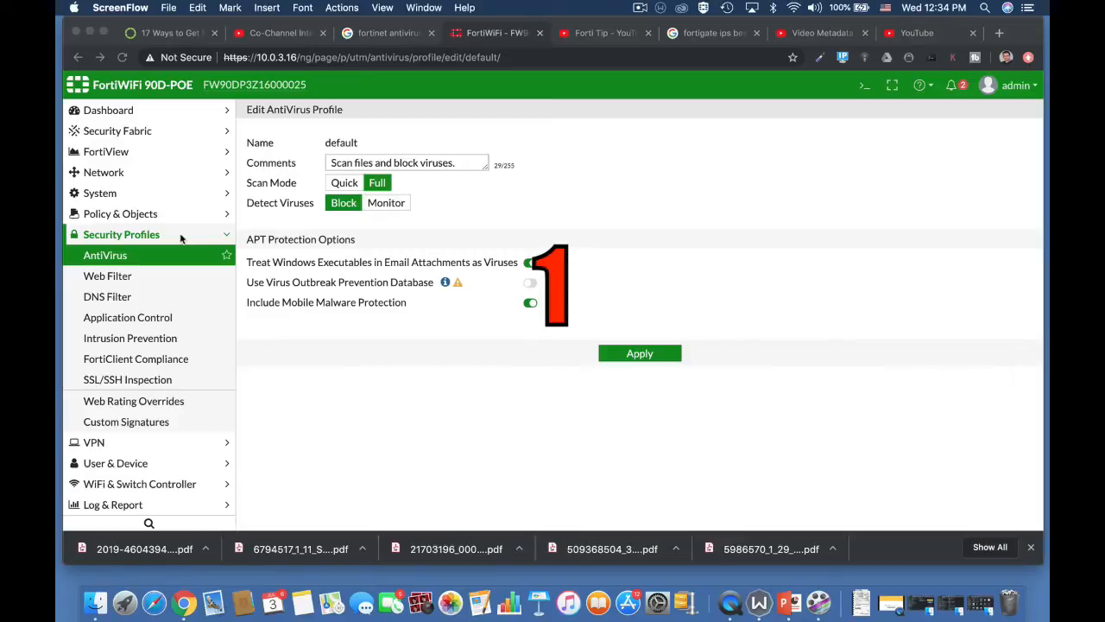
# Change the system inspection mode to proxy-based and apply it.
pyautogui.click(104, 193)
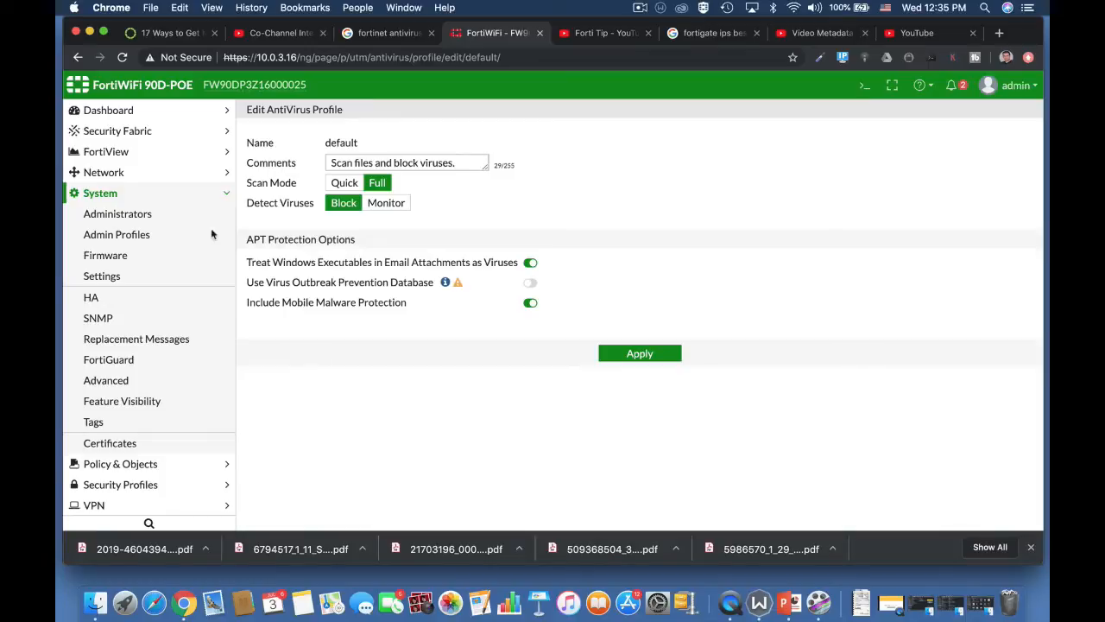
pyautogui.click(138, 277)
pyautogui.scroll(-5, 505, 485)
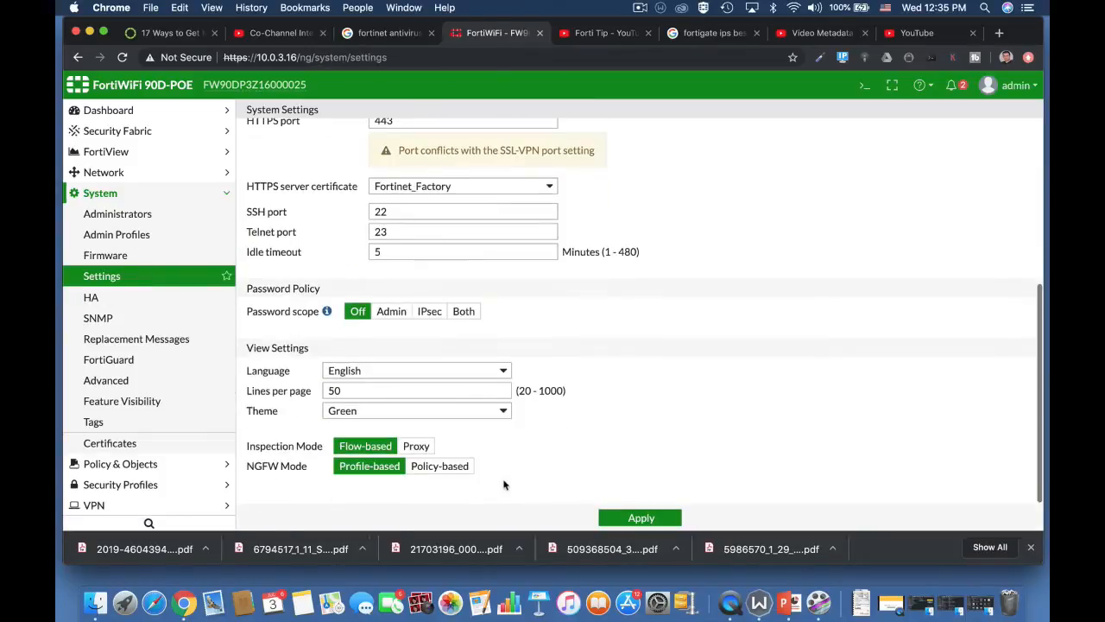
pyautogui.click(418, 445)
pyautogui.click(639, 517)
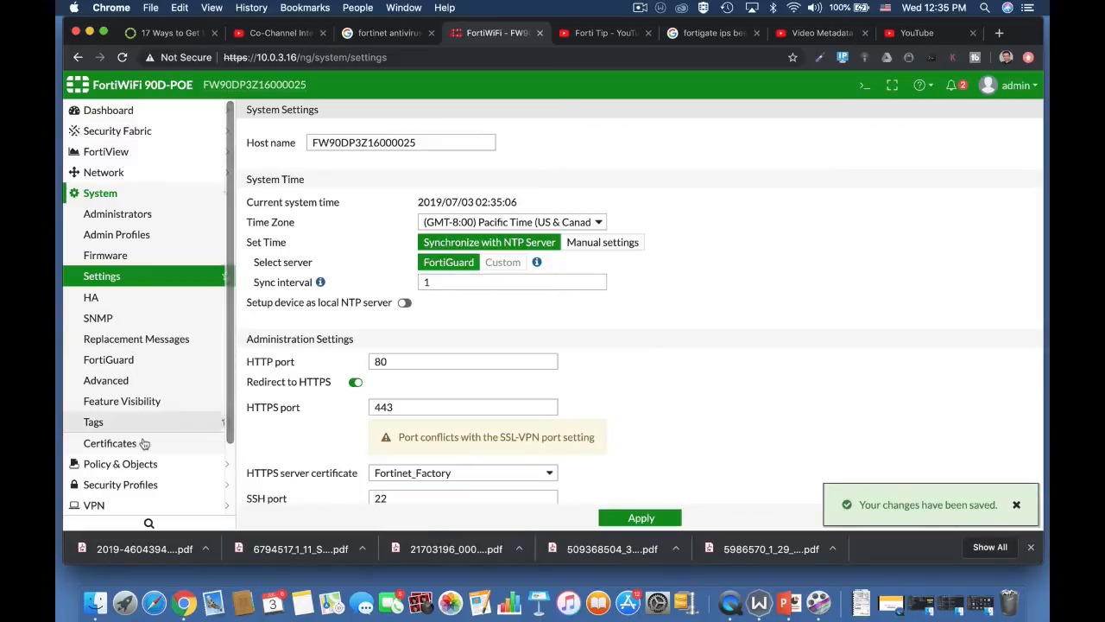
# Reopen the default AntiVirus profile and bring up the CLI Console.
pyautogui.click(138, 484)
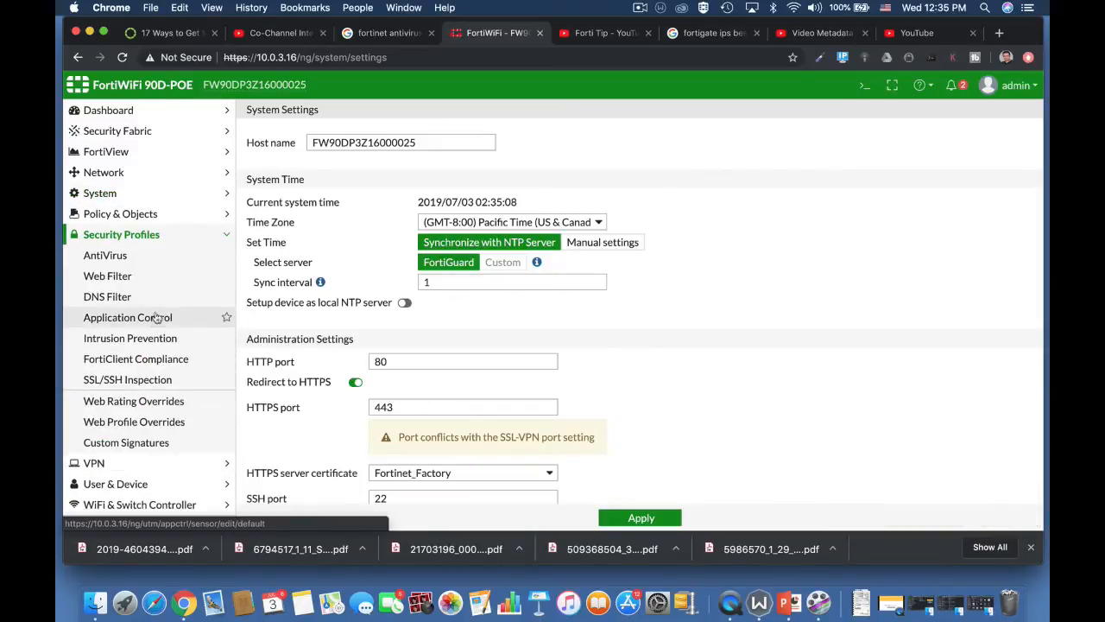
pyautogui.click(136, 256)
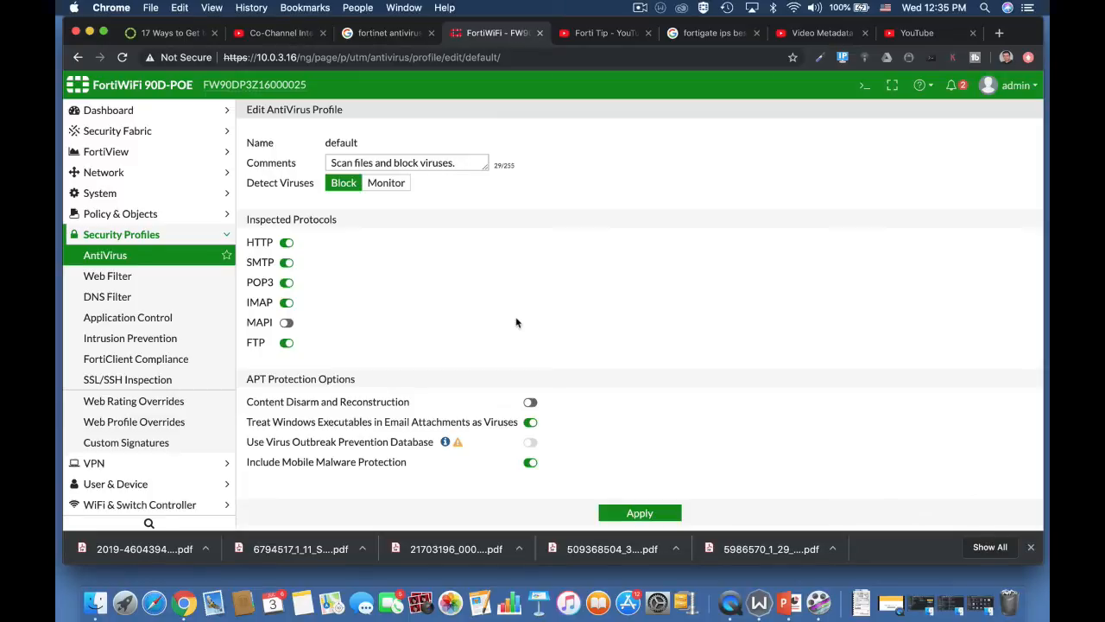
pyautogui.click(864, 85)
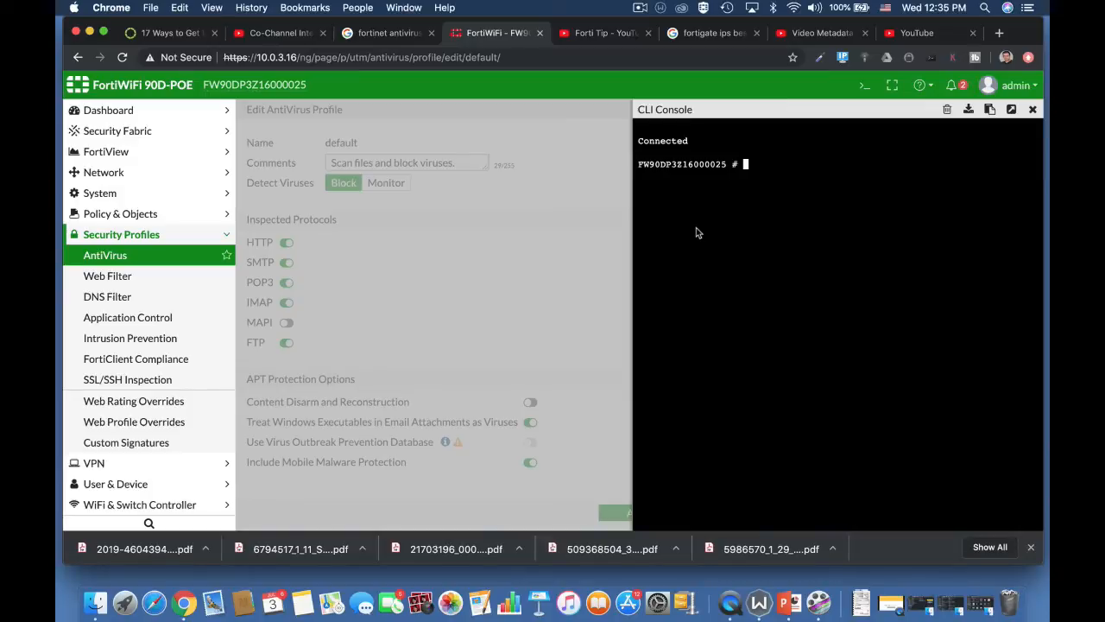
# In the CLI, enter 'config antivirus settings', set default-db to normal, then exit.
pyautogui.write('config an')
pyautogui.press('Tab')
pyautogui.write('se')
pyautogui.press('Tab')
pyautogui.press('Return')
pyautogui.write('set')
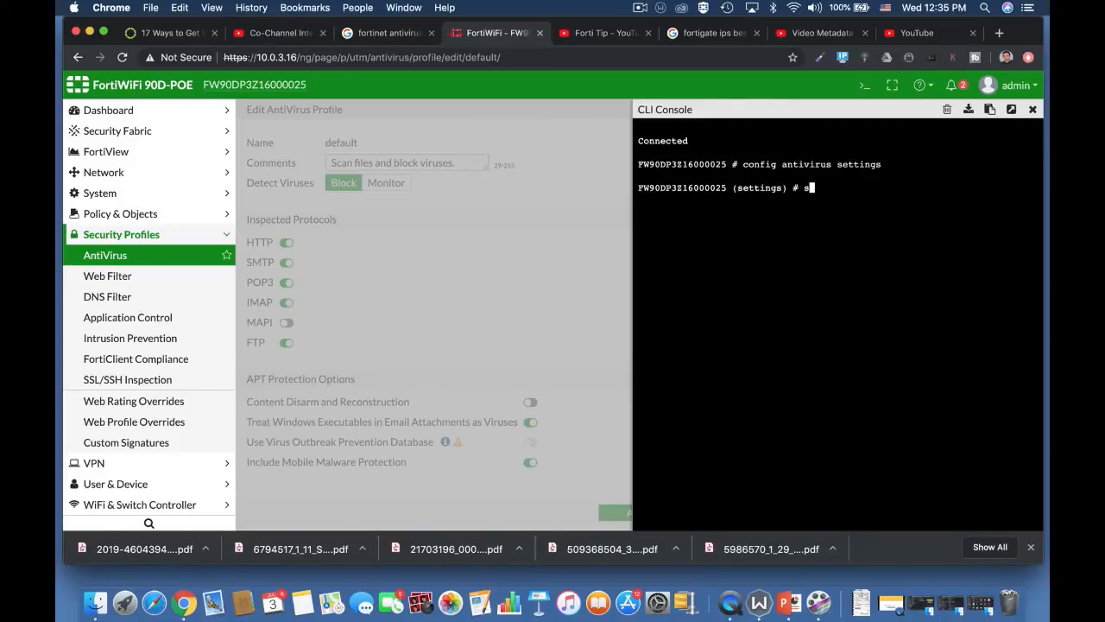
pyautogui.write(' default-db extended')
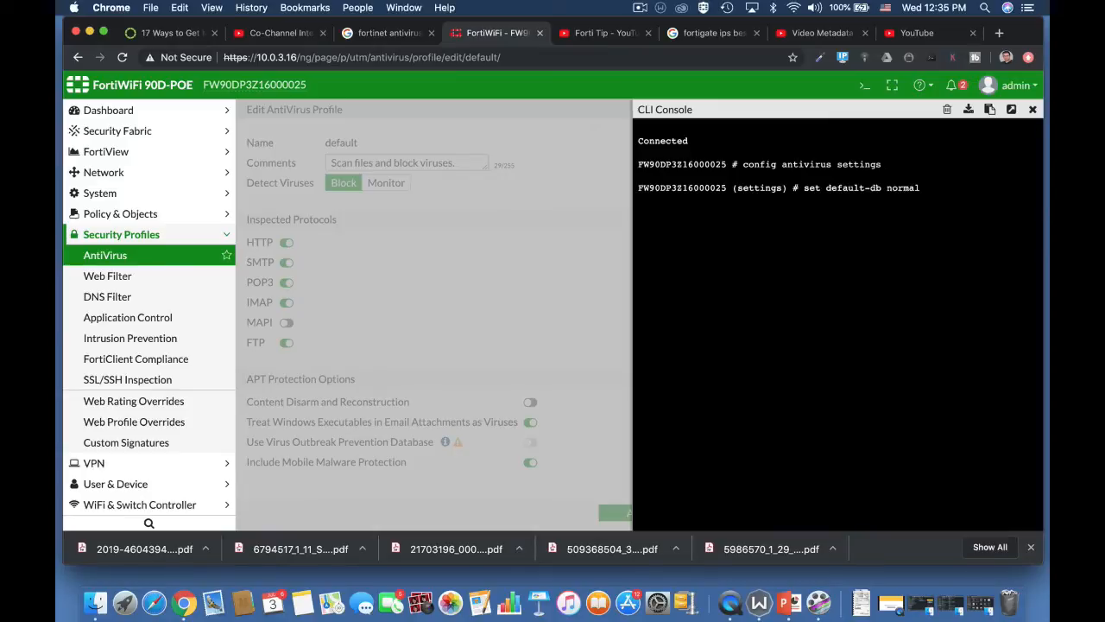
pyautogui.press('Tab')
pyautogui.press('Tab')
pyautogui.press('Tab')
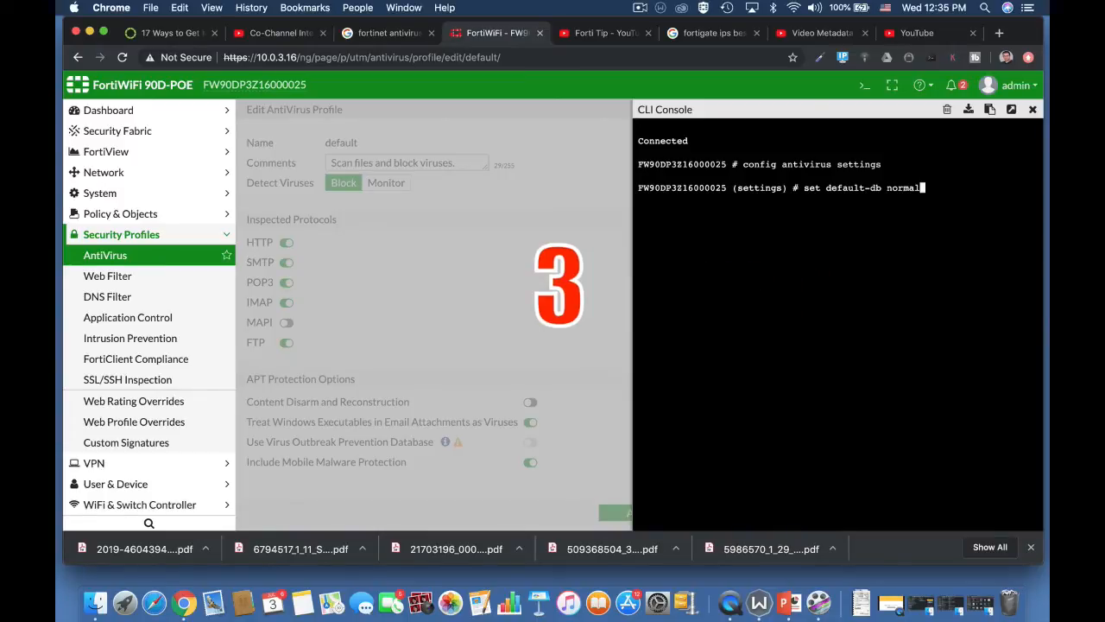
pyautogui.hotkey('ctrl', 'c')
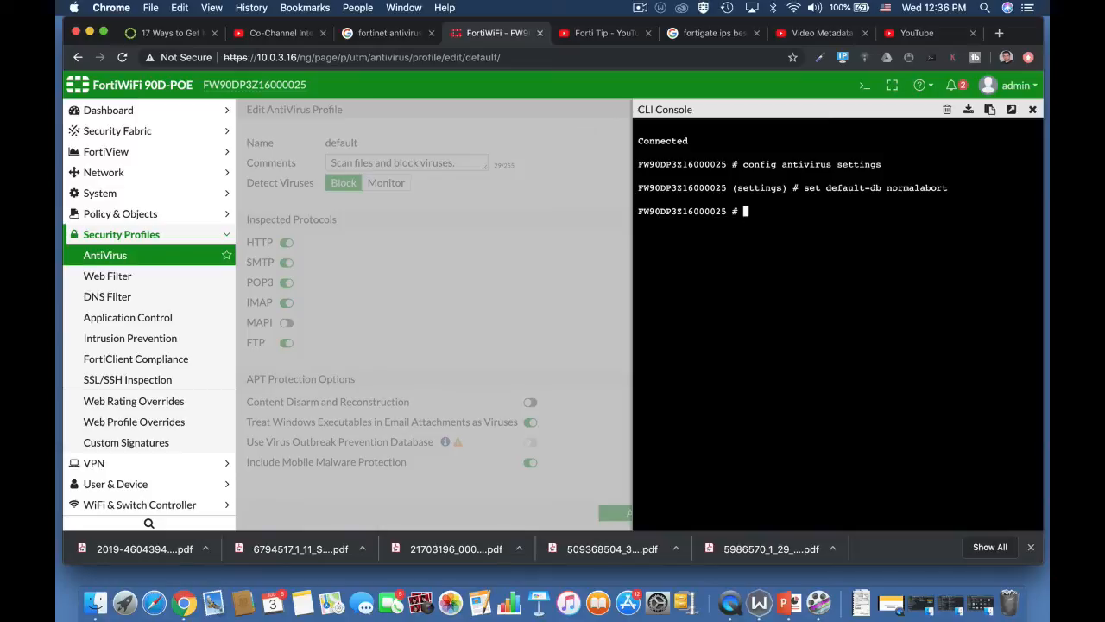
# In 'config antivirus settings', run 'set grayware enable'.
pyautogui.write('config')
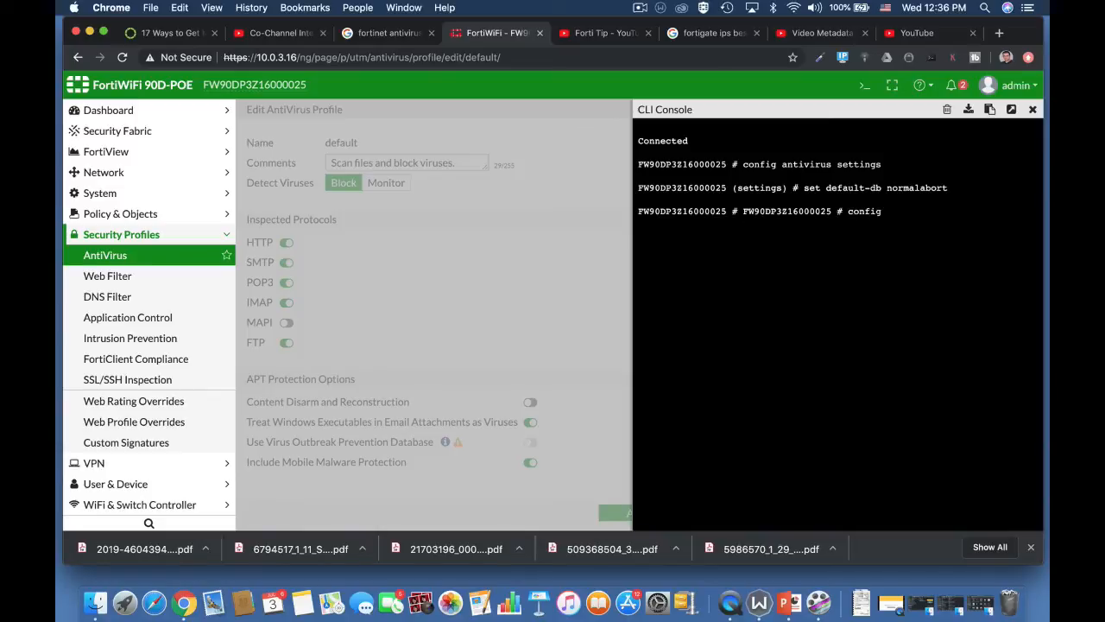
pyautogui.write('an')
pyautogui.press('Tab')
pyautogui.write('s')
pyautogui.press('Tab')
pyautogui.press('Return')
pyautogui.write('set g')
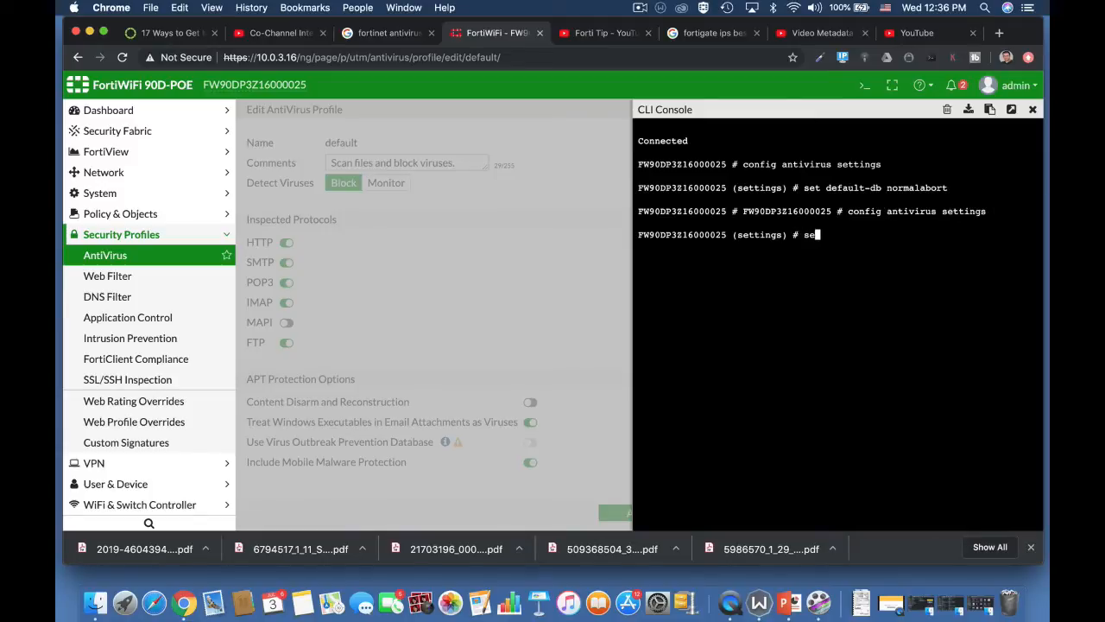
pyautogui.press('Tab')
pyautogui.write('e')
pyautogui.press('Tab')
pyautogui.press('BackSpace')
pyautogui.press('BackSpace')
pyautogui.press('BackSpace')
pyautogui.press('BackSpace')
pyautogui.press('BackSpace')
pyautogui.press('BackSpace')
pyautogui.press('BackSpace')
pyautogui.write('disable')
pyautogui.press('BackSpace')
pyautogui.press('BackSpace')
pyautogui.press('BackSpace')
pyautogui.press('BackSpace')
pyautogui.press('BackSpace')
pyautogui.press('BackSpace')
pyautogui.write('enable')
pyautogui.press('Return')
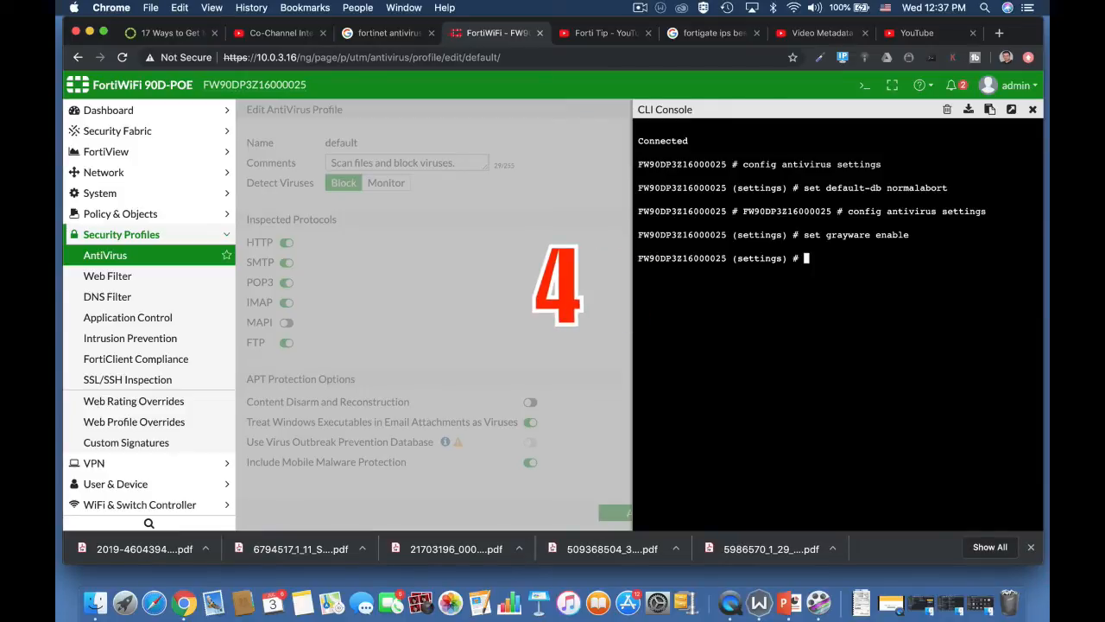
# Abort out of antivirus settings and begin typing 'config antivirus' again.
pyautogui.write('config ')
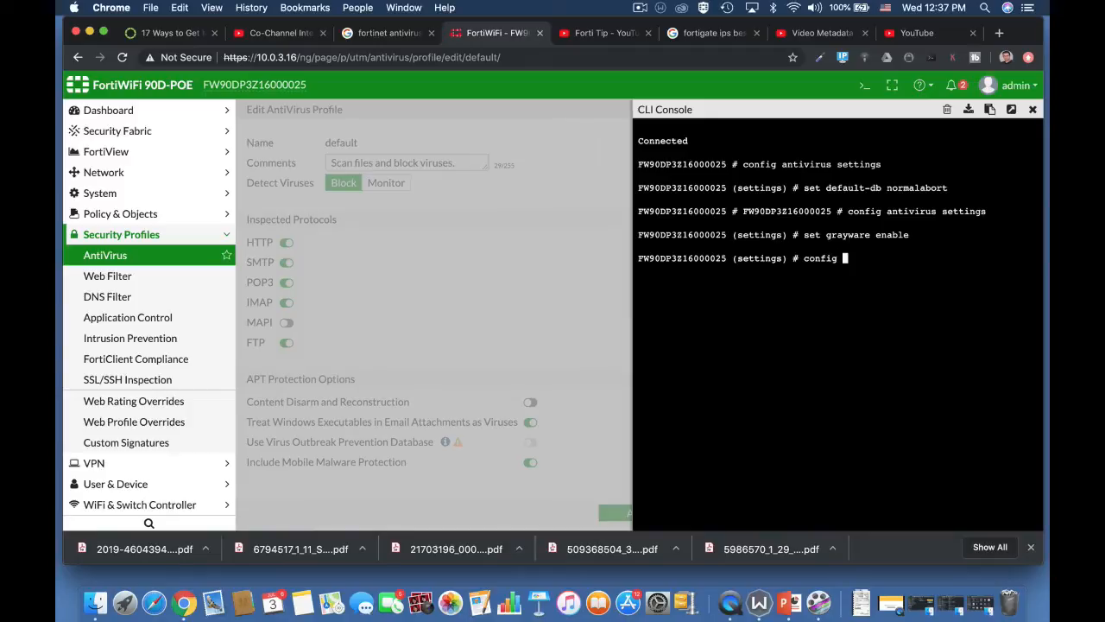
pyautogui.write('ant')
pyautogui.press('Tab')
pyautogui.press('BackSpace')
pyautogui.press('BackSpace')
pyautogui.press('BackSpace')
pyautogui.press('BackSpace')
pyautogui.press('BackSpace')
pyautogui.press('BackSpace')
pyautogui.press('BackSpace')
pyautogui.press('BackSpace')
pyautogui.press('BackSpace')
pyautogui.press('BackSpace')
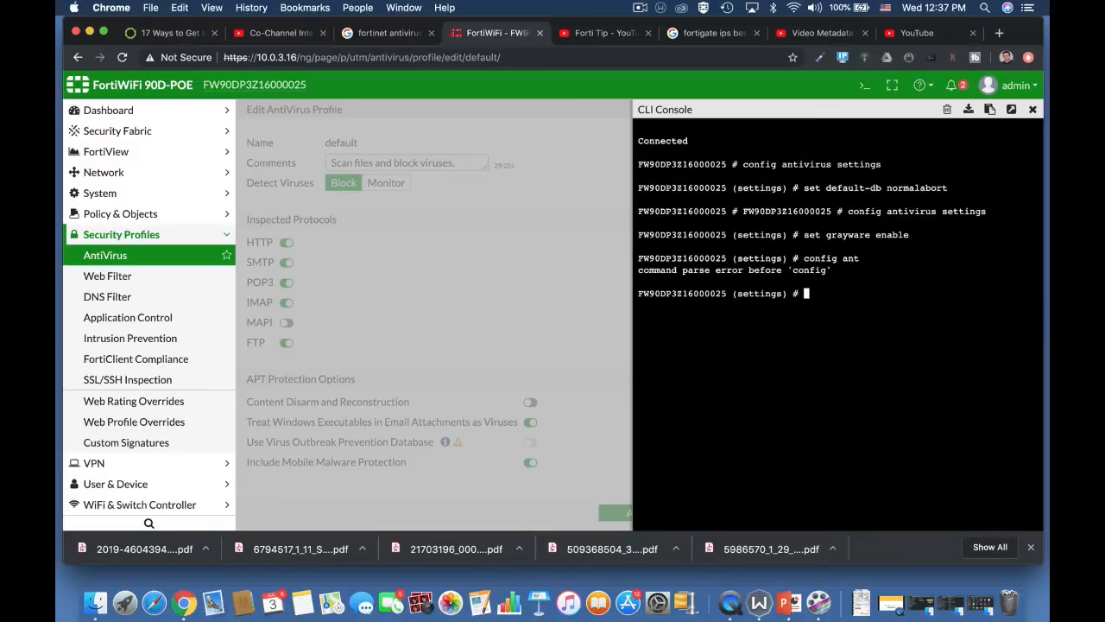
pyautogui.write('abort')
pyautogui.press('Return')
pyautogui.press('Return')
pyautogui.press('Return')
pyautogui.write('config antivirus')
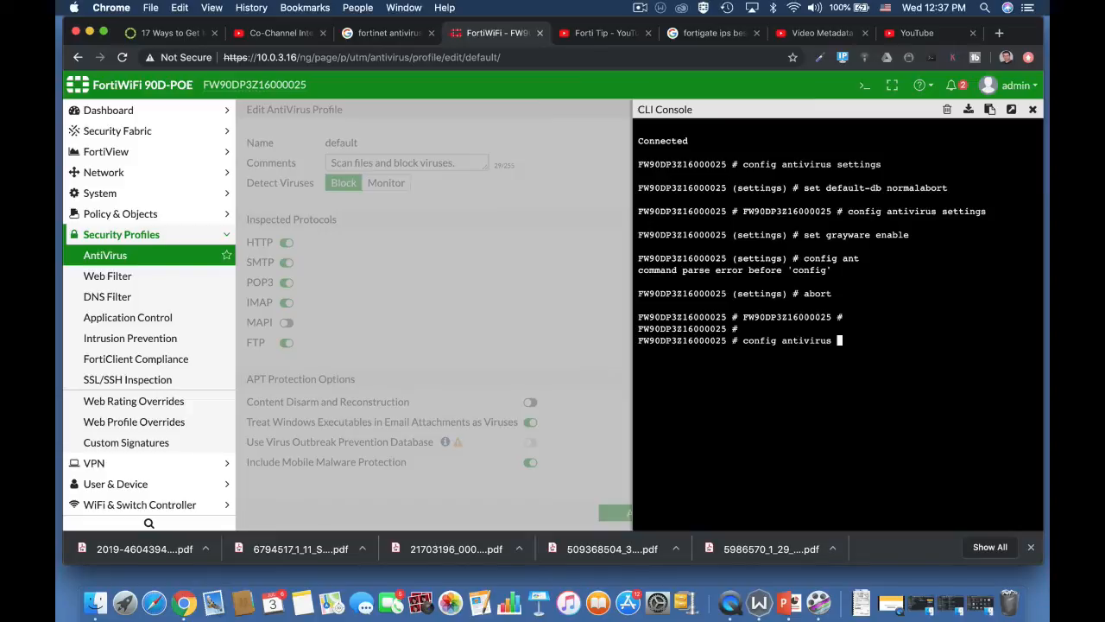
# Enter 'config antivirus heuristic' and set the heuristic mode to block.
pyautogui.press('Tab')
pyautogui.press('Return')
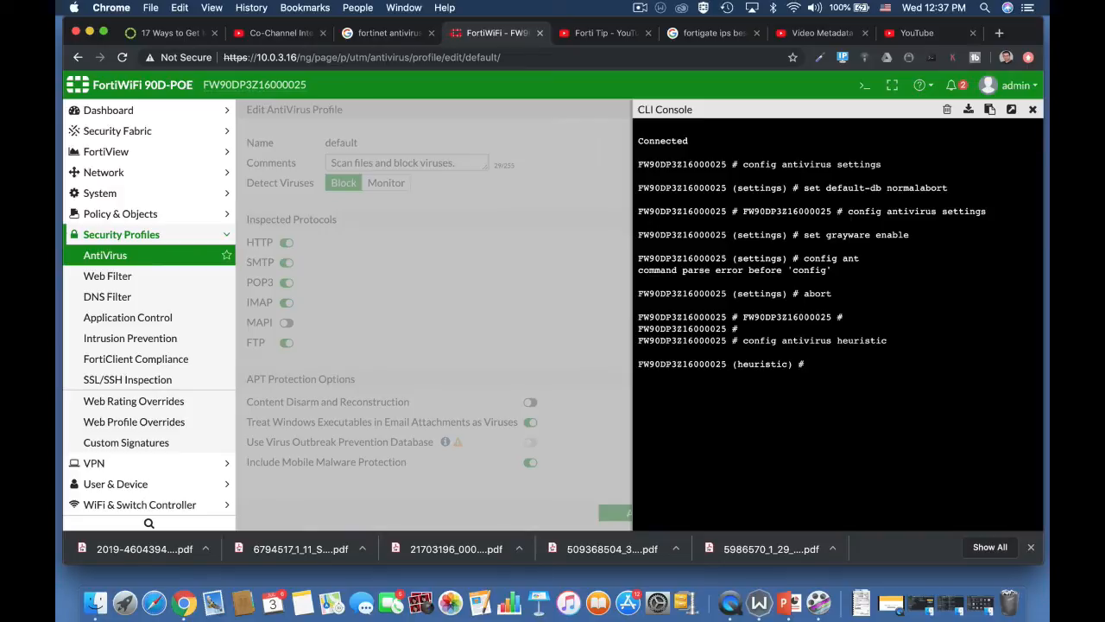
pyautogui.write('set mode pass')
pyautogui.press('Tab')
pyautogui.press('Tab')
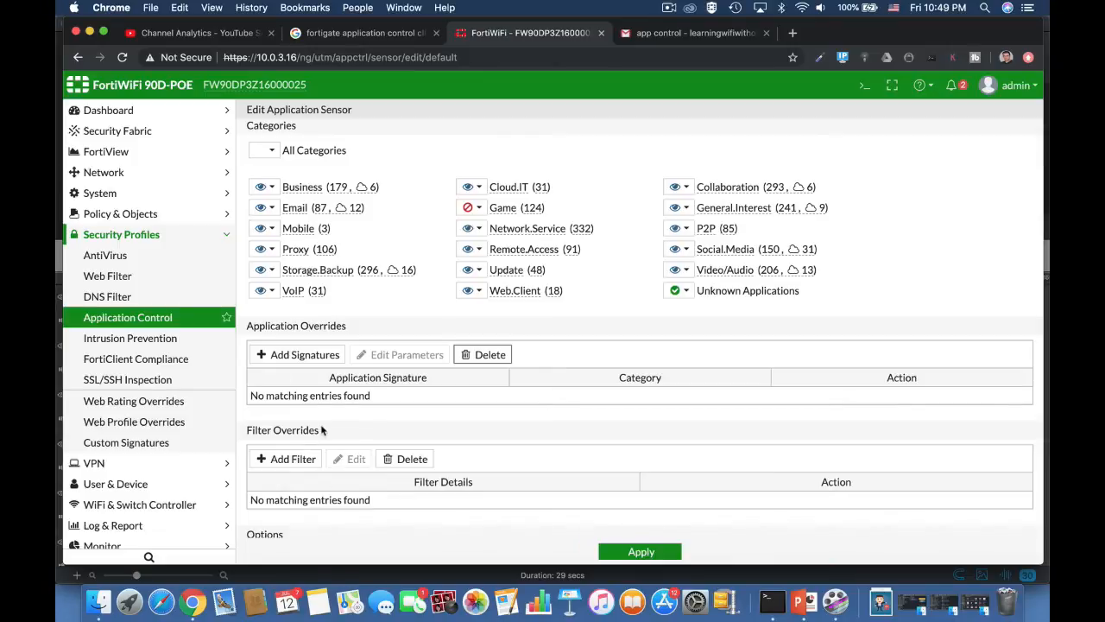
# Drop an attempted Behavior filter override and keep the Game category set to Block.
pyautogui.click(292, 458)
pyautogui.click(409, 136)
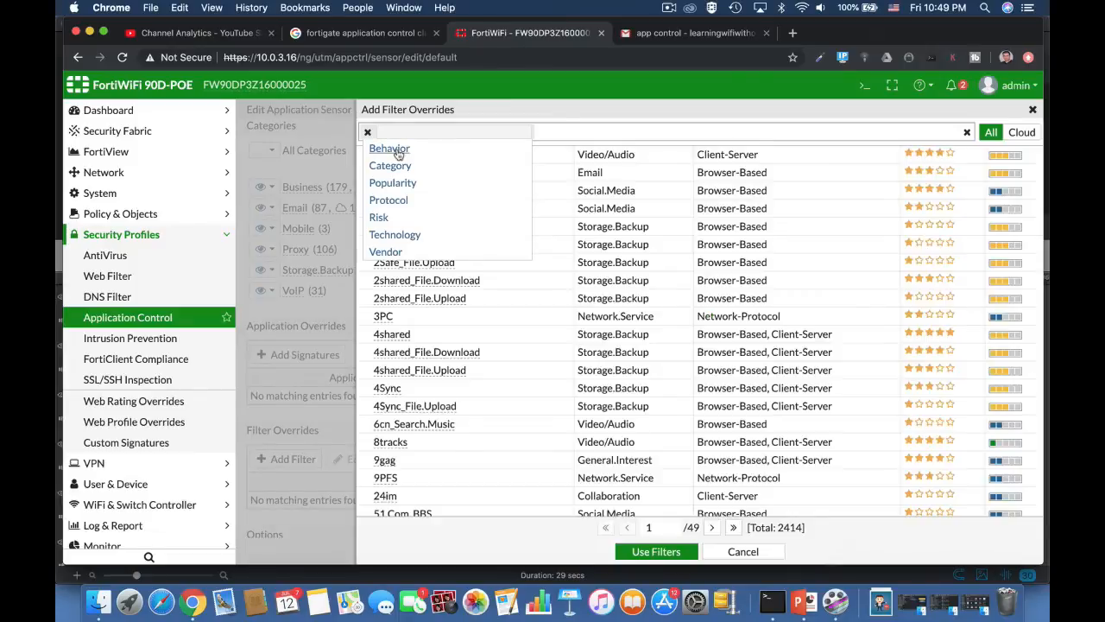
pyautogui.click(389, 150)
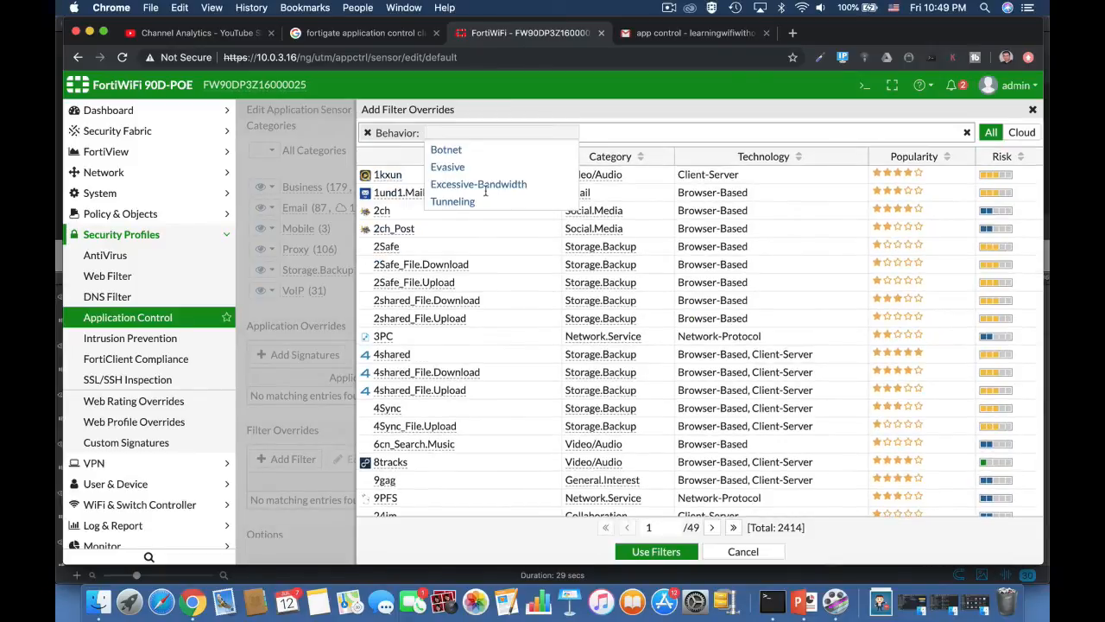
pyautogui.click(730, 552)
pyautogui.click(730, 552)
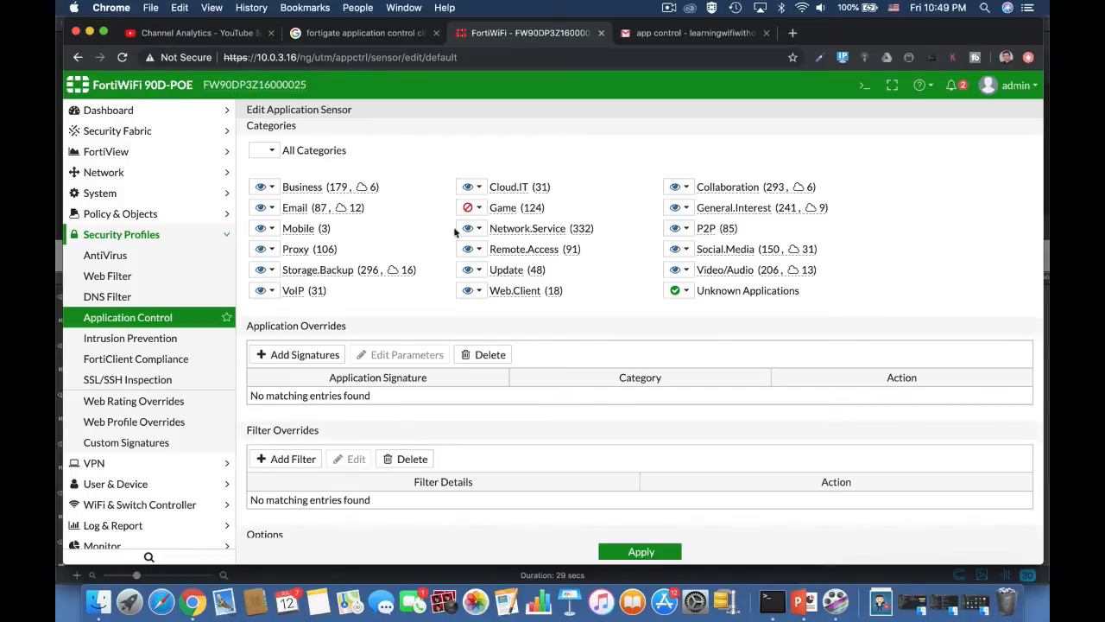
pyautogui.click(479, 209)
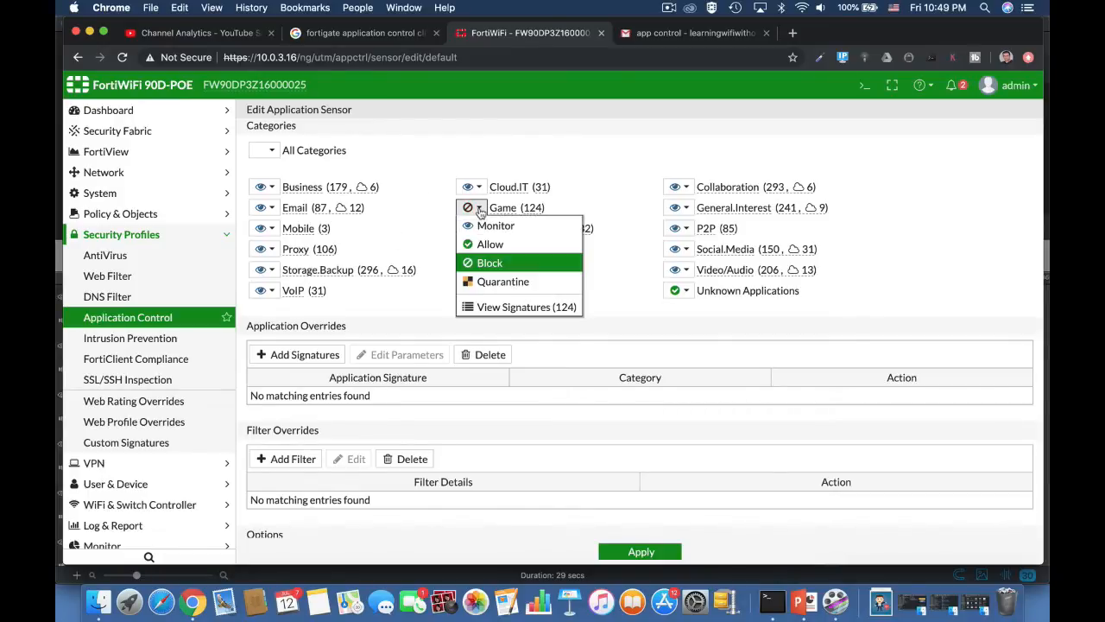
pyautogui.click(479, 210)
# Add the Battlefield.Game signature, found with the name filter 'bat', as an application override.
pyautogui.click(304, 355)
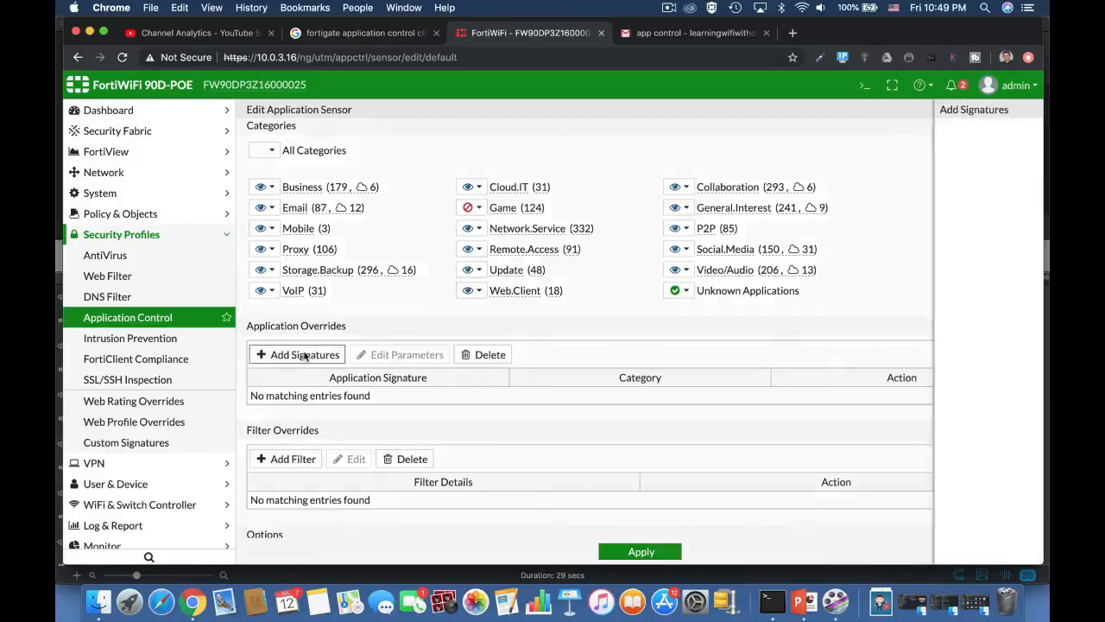
pyautogui.click(459, 131)
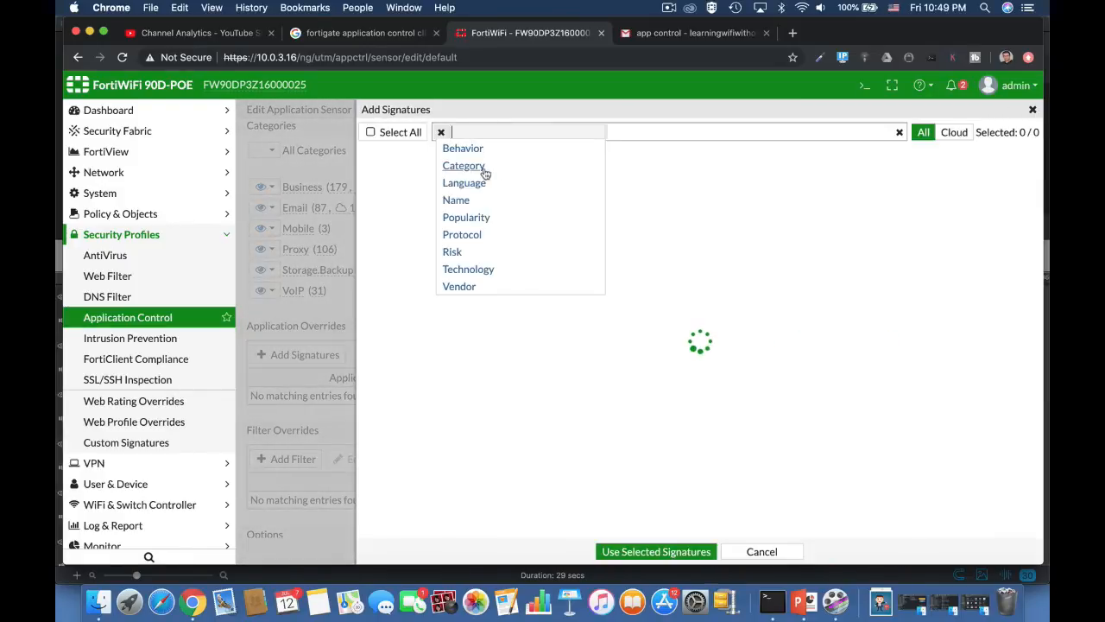
pyautogui.click(458, 200)
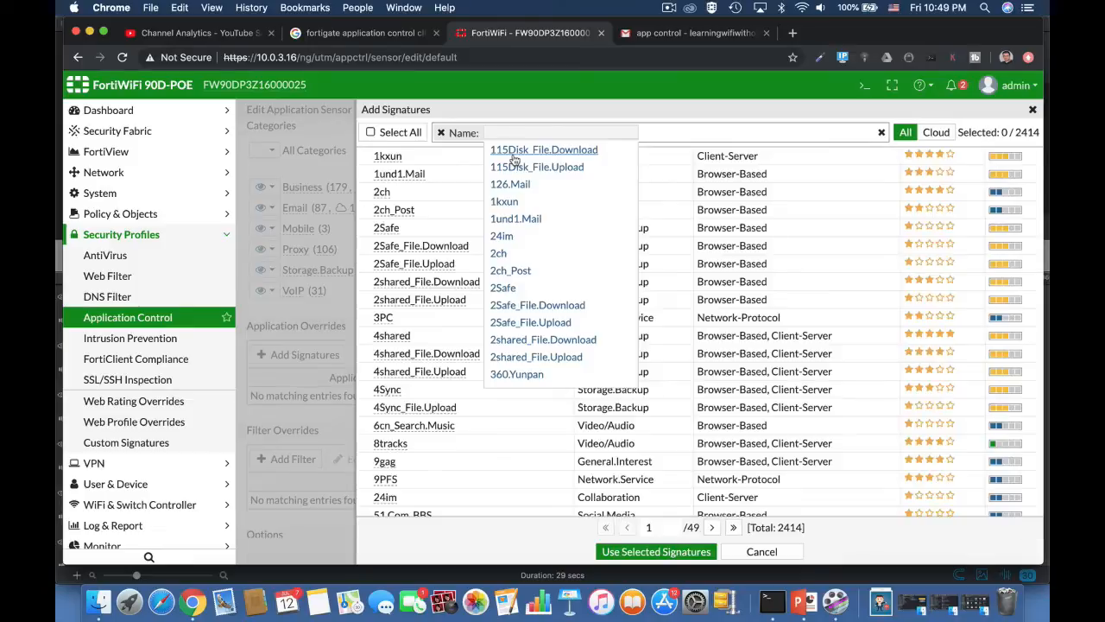
pyautogui.write('bat')
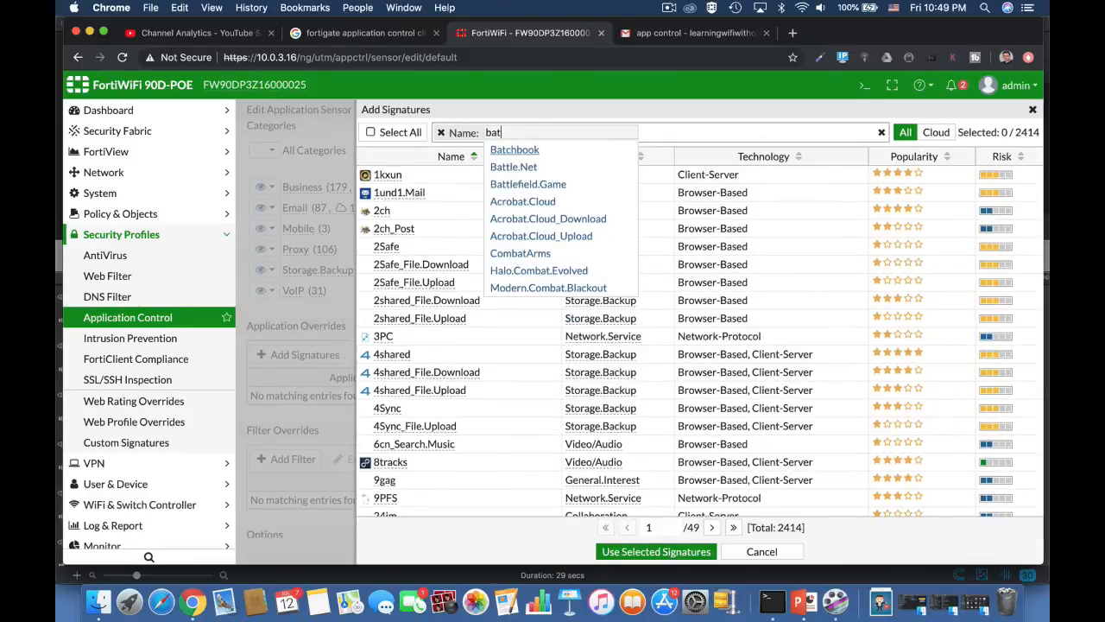
pyautogui.click(543, 184)
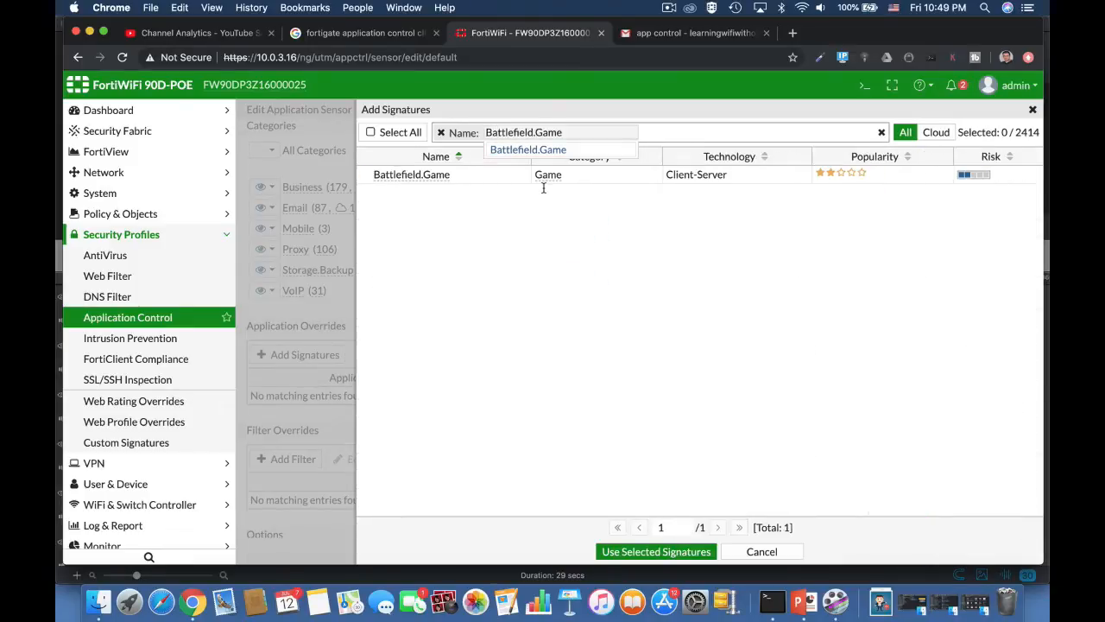
pyautogui.click(635, 243)
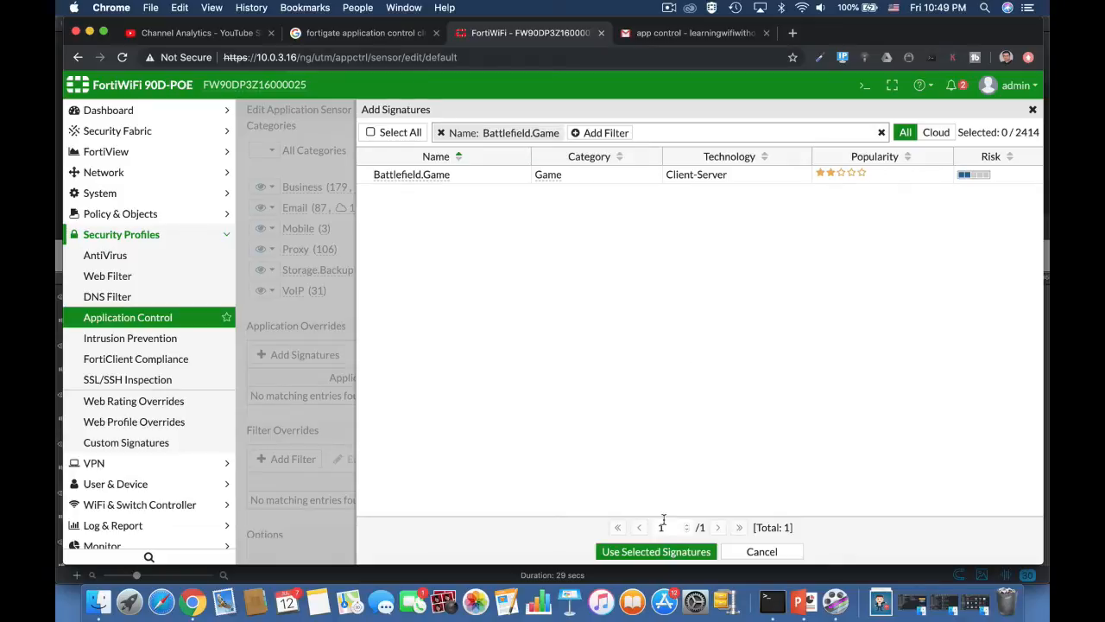
pyautogui.click(411, 173)
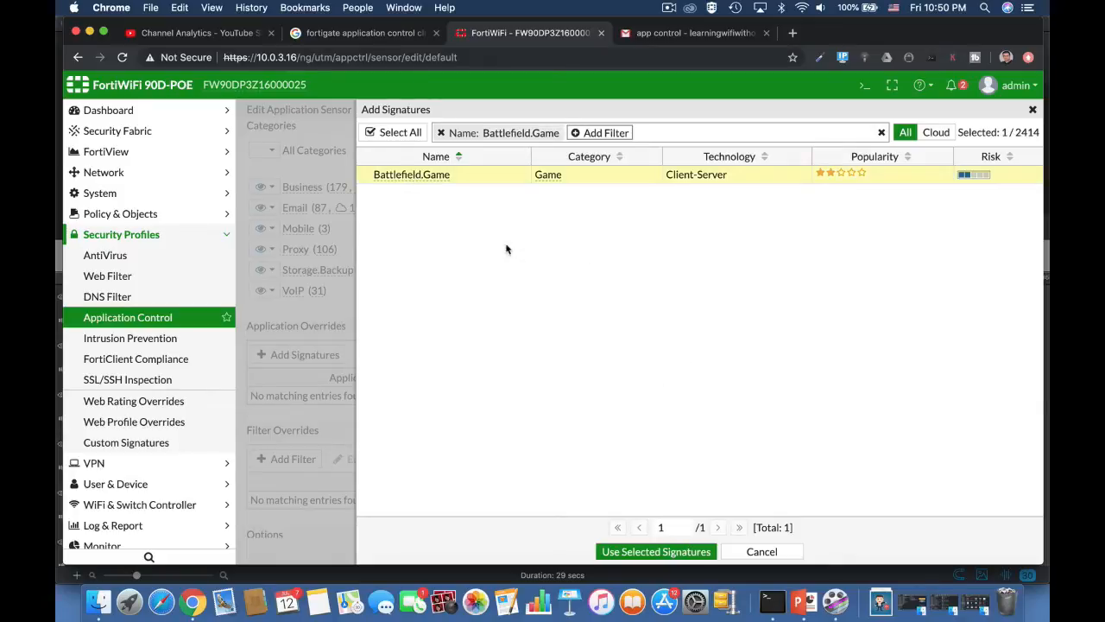
pyautogui.click(656, 552)
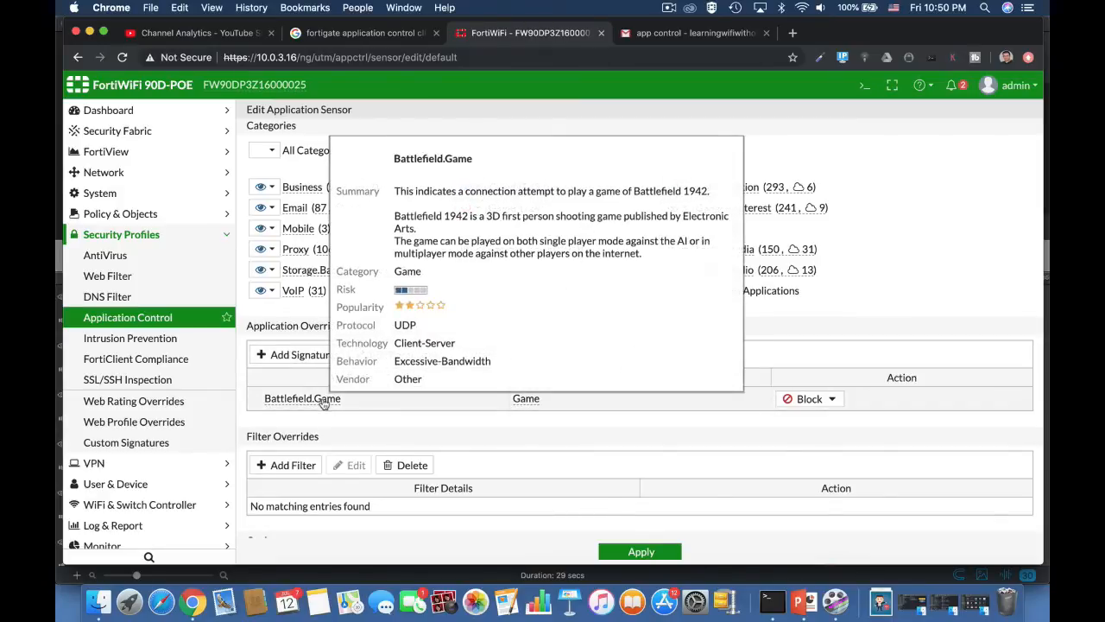
# Set the Battlefield.Game override's action to Monitor instead of Allow.
pyautogui.click(809, 400)
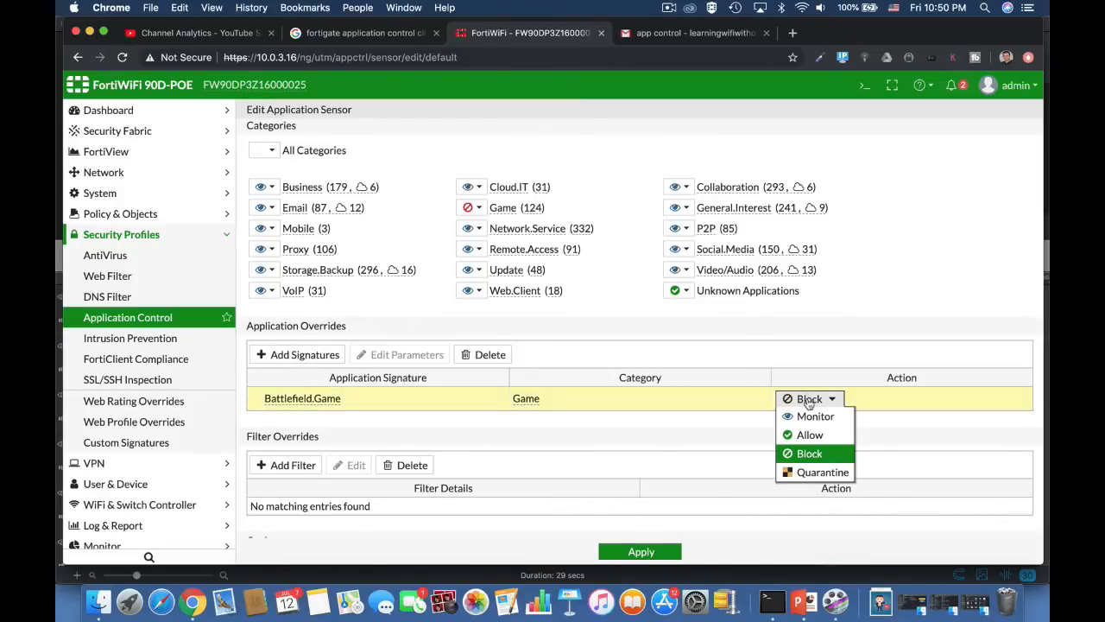
pyautogui.click(808, 435)
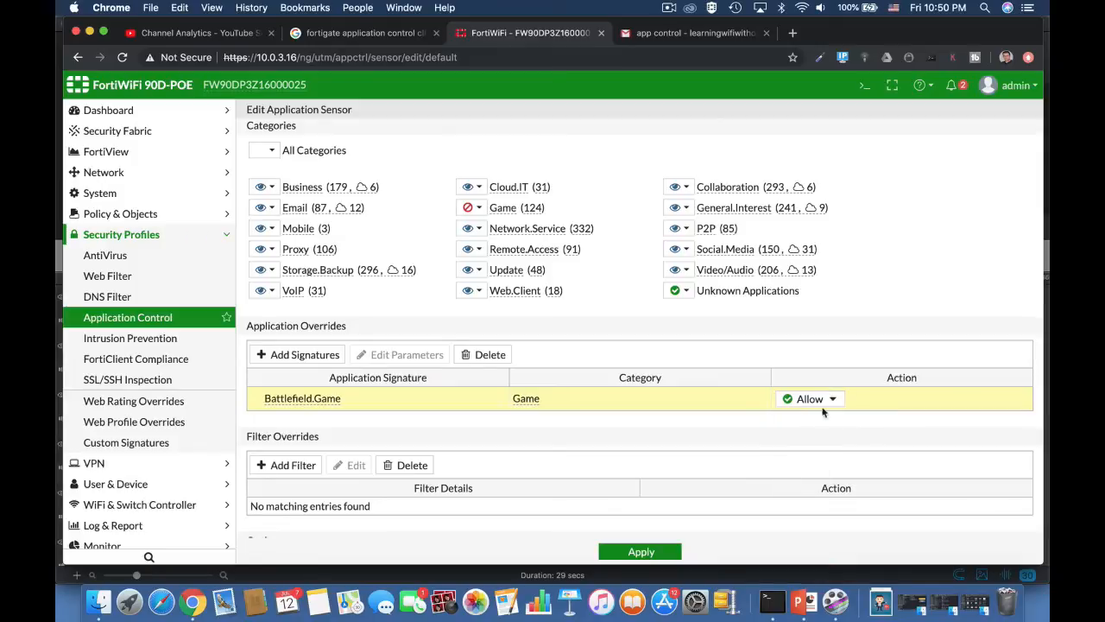
pyautogui.click(807, 399)
pyautogui.click(804, 416)
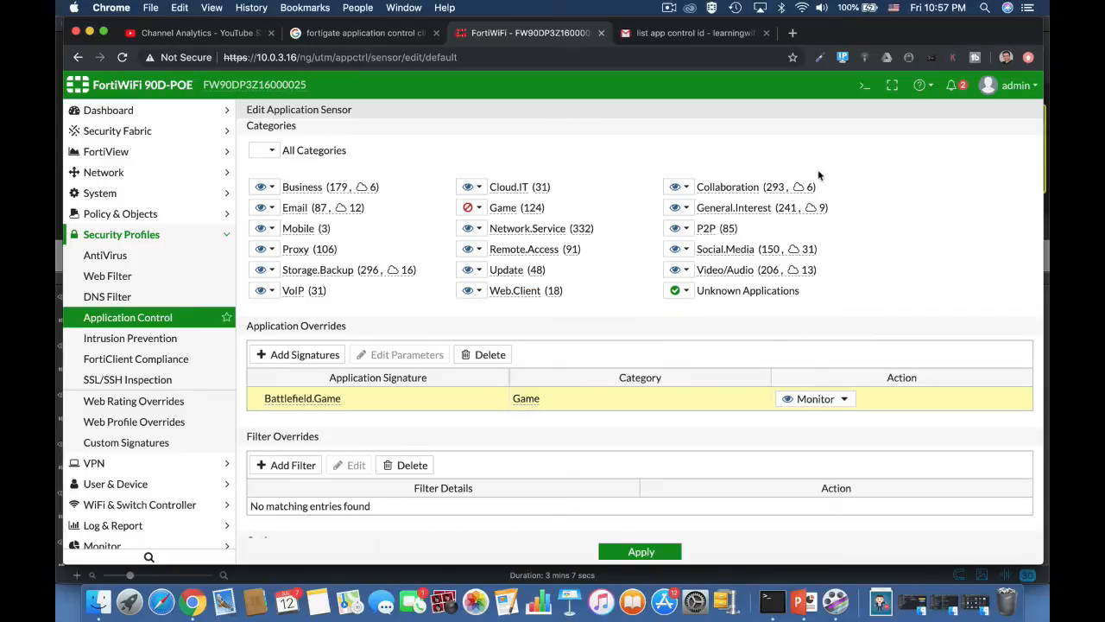
# In the CLI console, run 'config application list' and 'edit 0'.
pyautogui.click(864, 85)
pyautogui.write('config application ')
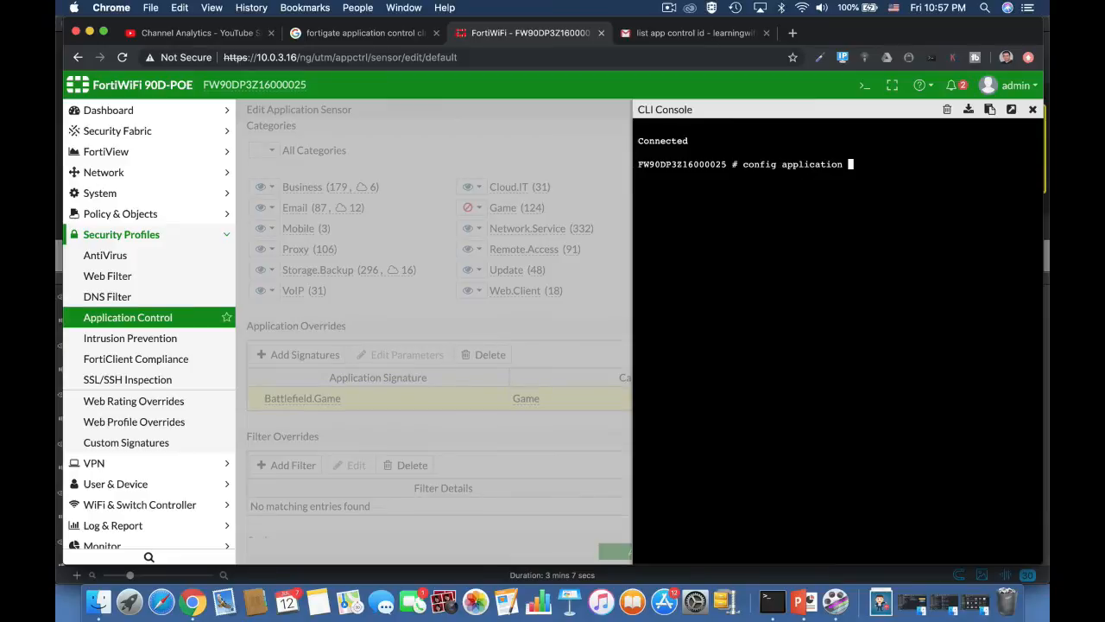
pyautogui.write('list')
pyautogui.press('Return')
pyautogui.write('e')
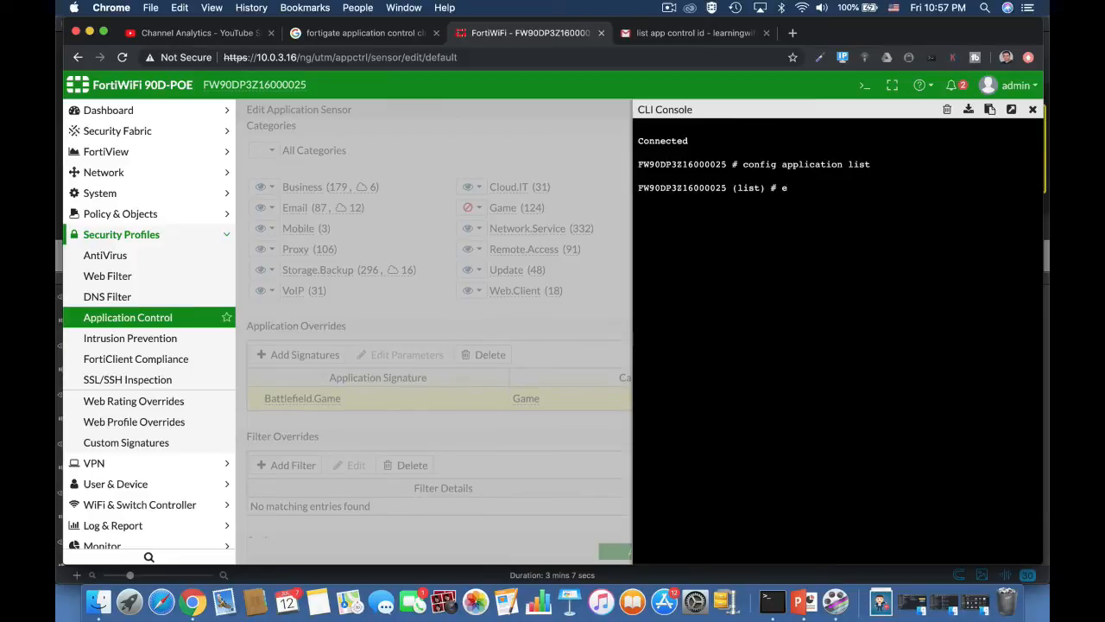
pyautogui.write('dit 0')
pyautogui.press('Return')
# Edit entry 0 under config entries, list application IDs with 'set application?', then close the console.
pyautogui.write('con')
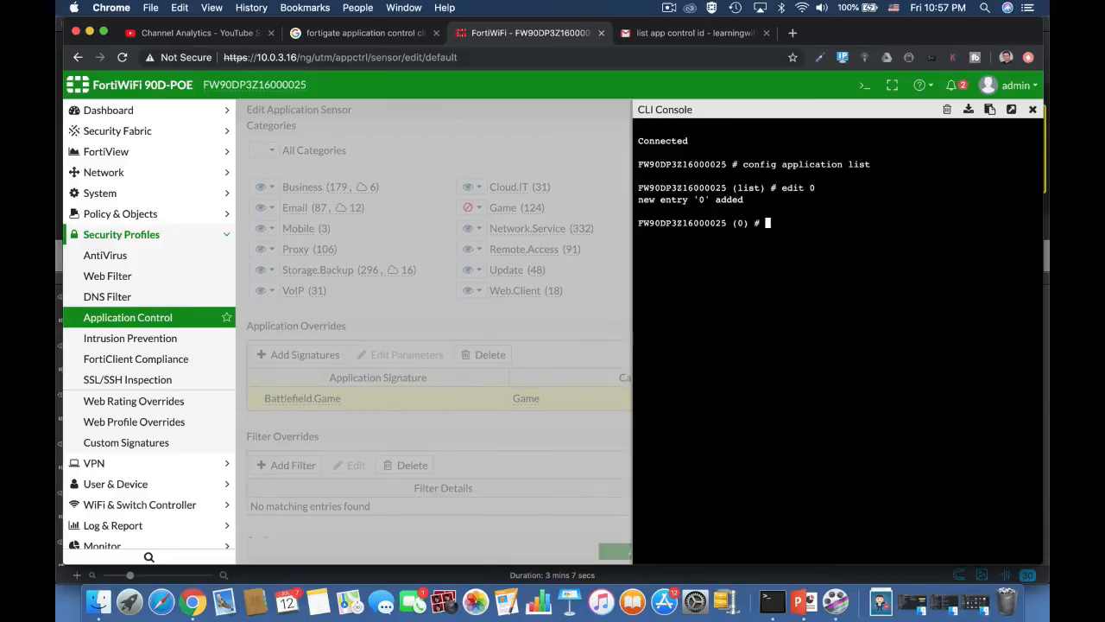
pyautogui.write('fig entries')
pyautogui.press('Return')
pyautogui.write('edi')
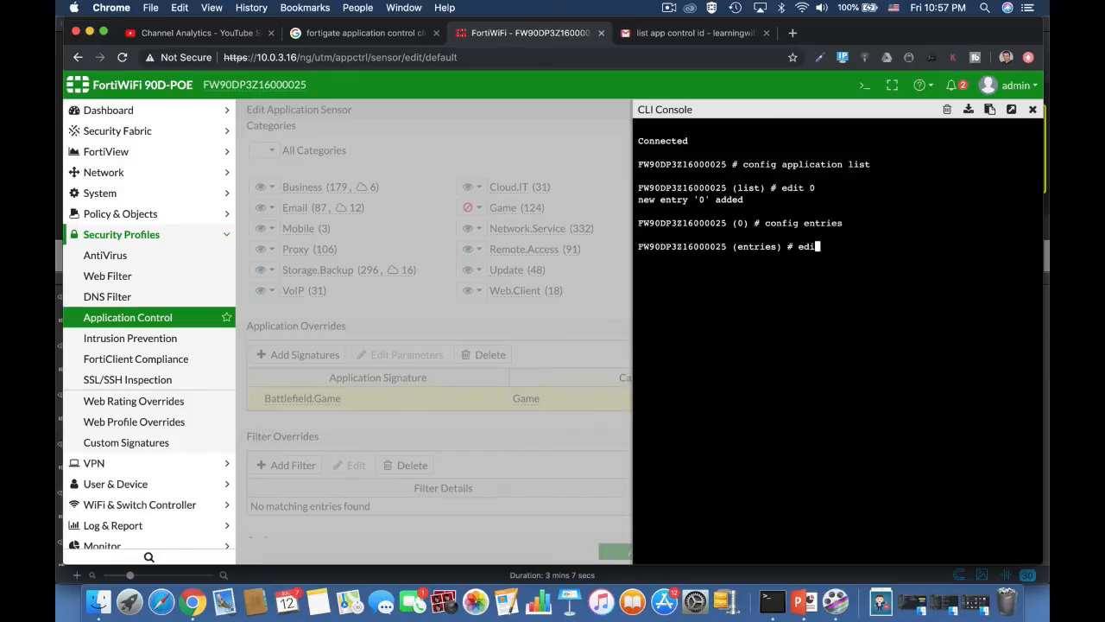
pyautogui.write('t 0')
pyautogui.press('Return')
pyautogui.write('set application')
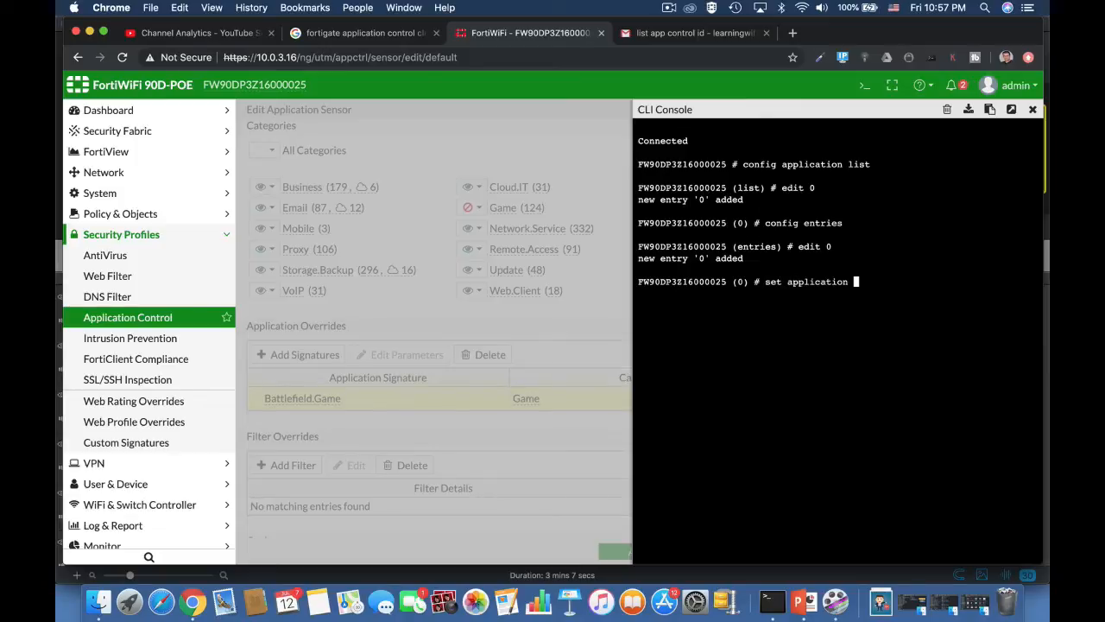
pyautogui.write('?')
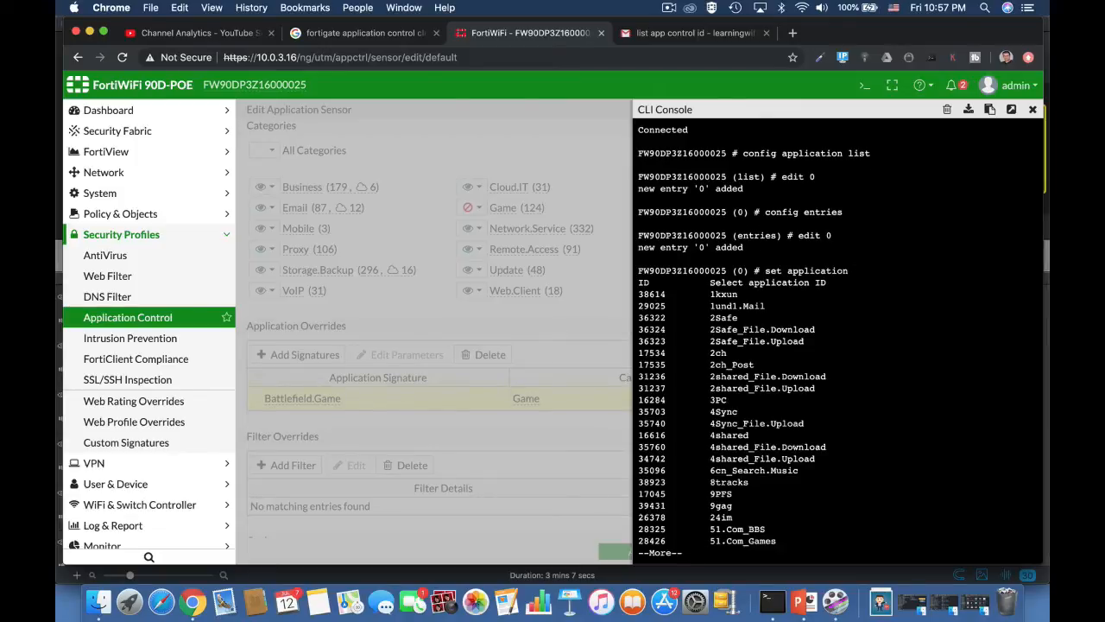
pyautogui.press('space')
pyautogui.press('space')
pyautogui.press('space')
pyautogui.press('space')
pyautogui.press('space')
pyautogui.press('space')
pyautogui.press('space')
pyautogui.press('space')
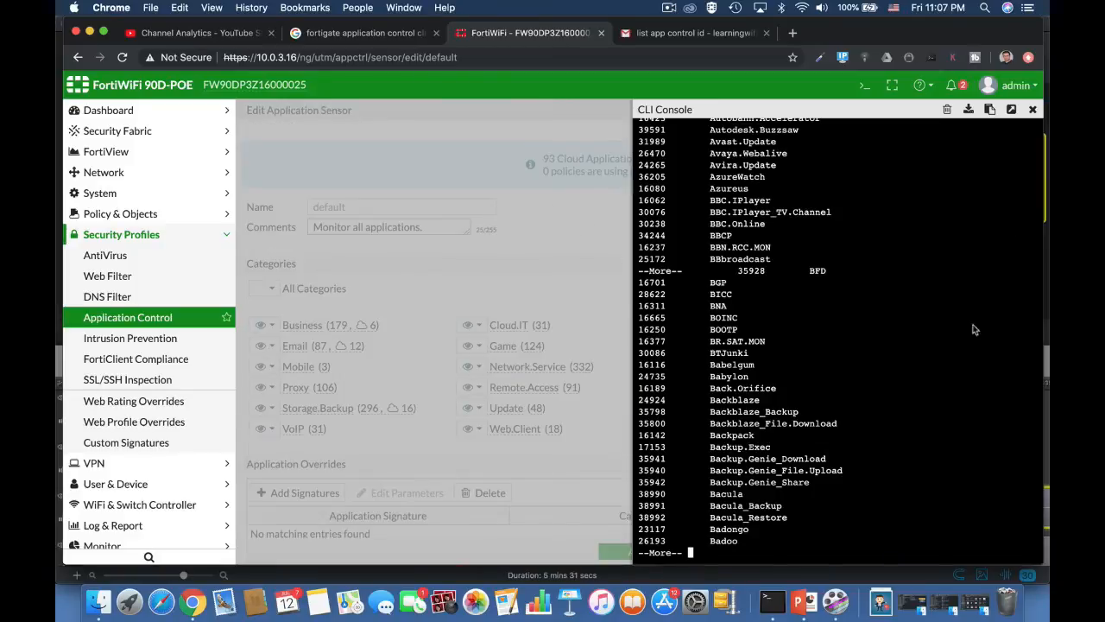
pyautogui.click(1032, 109)
# Start a new application sensor named Gaming.
pyautogui.click(984, 110)
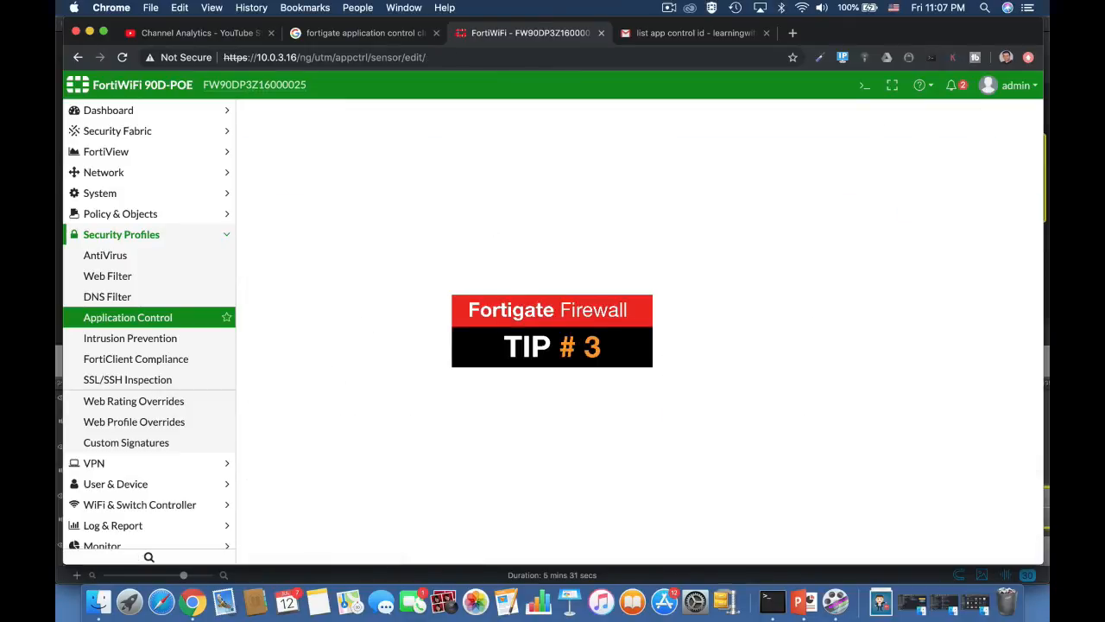
pyautogui.click(330, 201)
pyautogui.write('Fame')
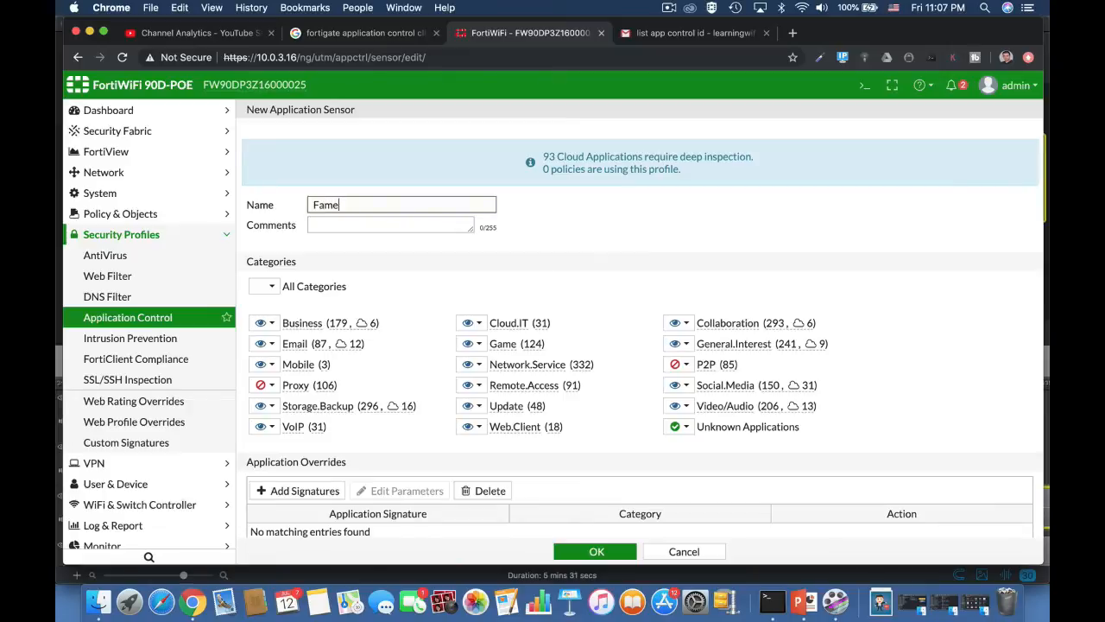
pyautogui.write('ng')
pyautogui.moveTo(316, 205); pyautogui.dragTo(303, 209)
pyautogui.write('G')
pyautogui.scroll(-5, 484, 448)
# Add Battlefield.Game, filtered by name 'batt', as an override set to Allow.
pyautogui.click(301, 299)
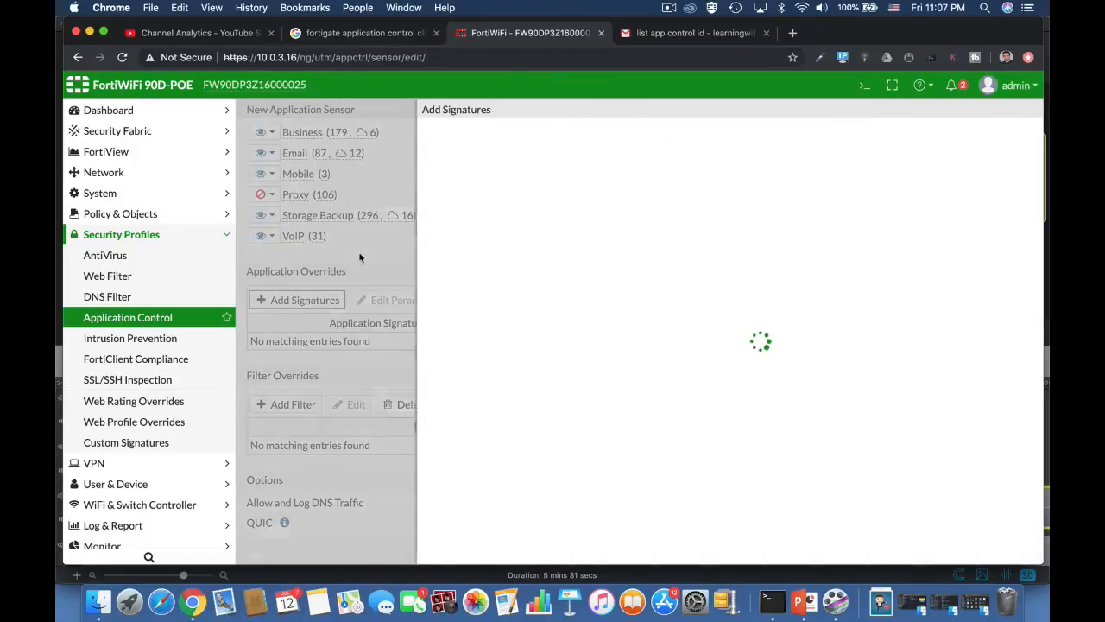
pyautogui.click(475, 133)
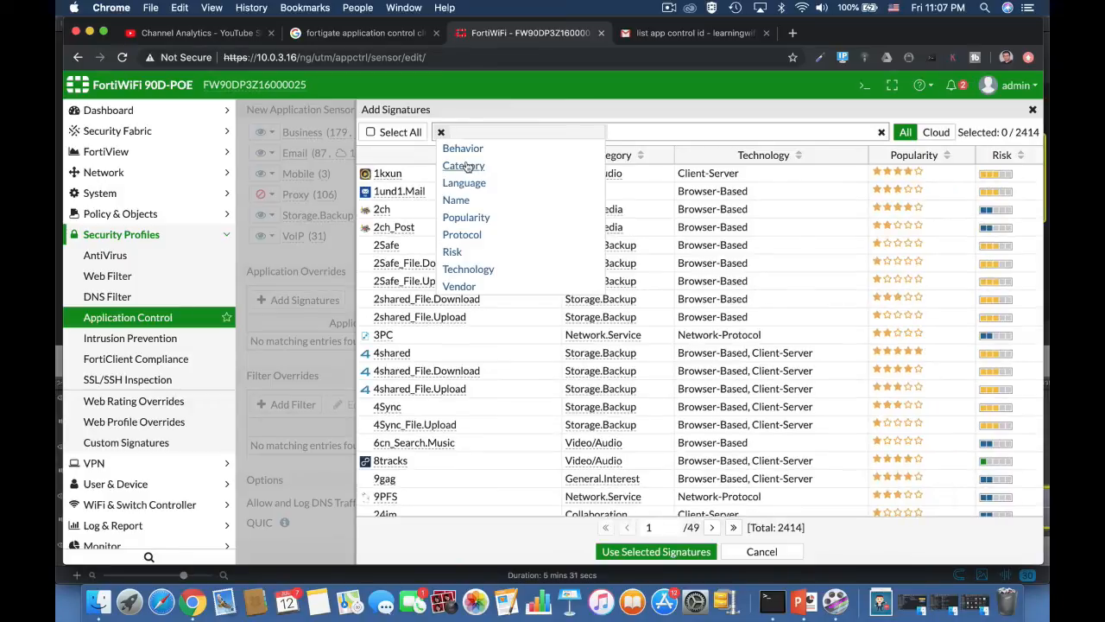
pyautogui.click(456, 199)
pyautogui.write('batt')
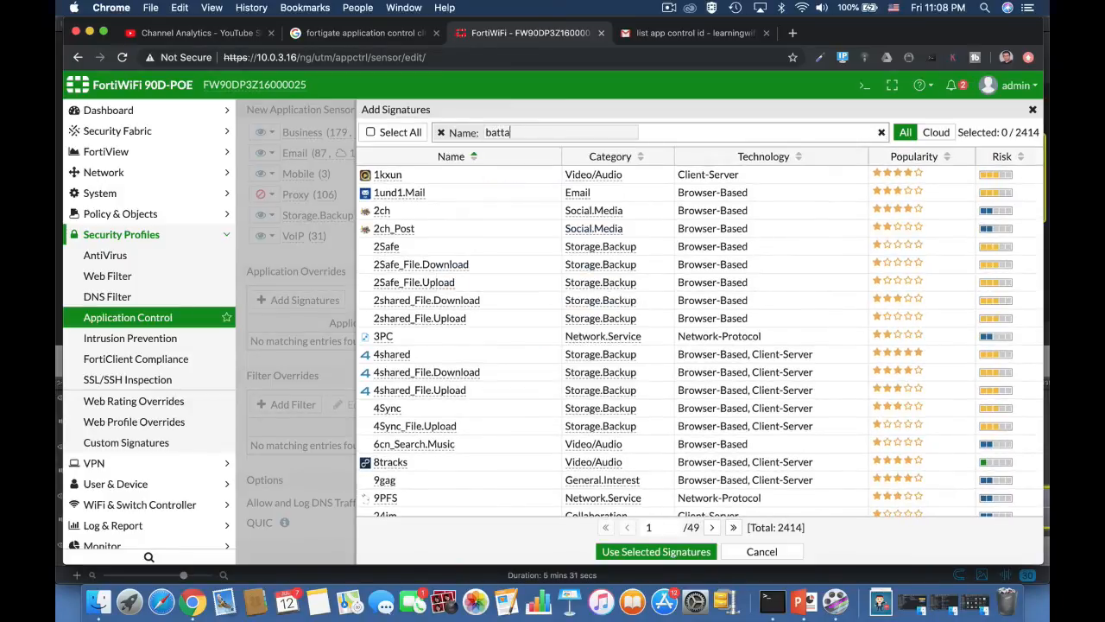
pyautogui.click(501, 167)
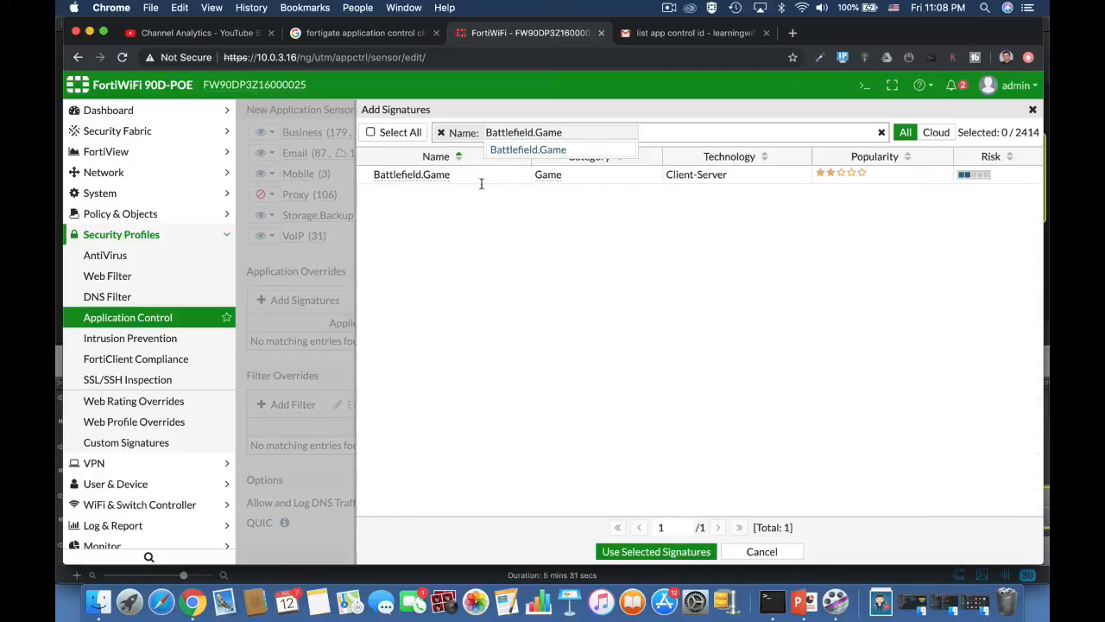
pyautogui.click(433, 177)
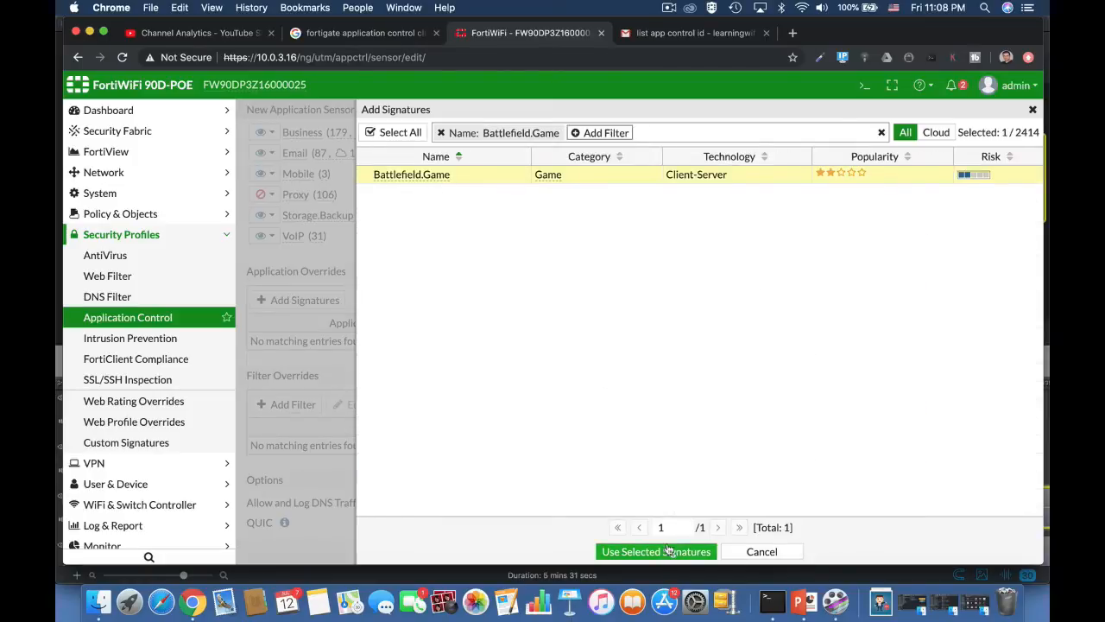
pyautogui.click(691, 550)
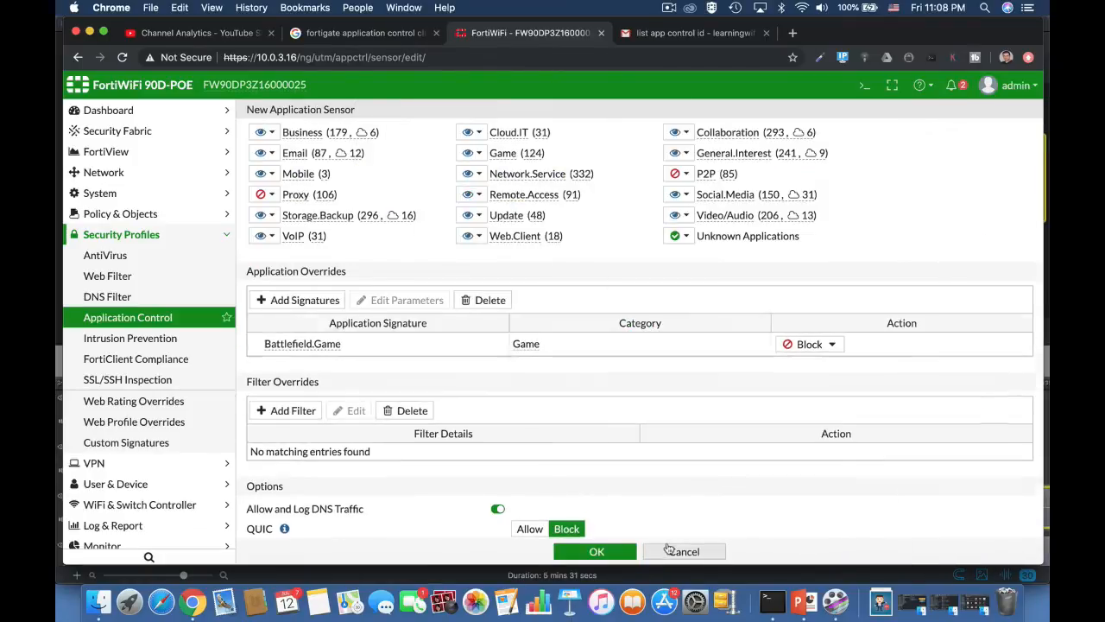
pyautogui.click(809, 344)
pyautogui.click(807, 379)
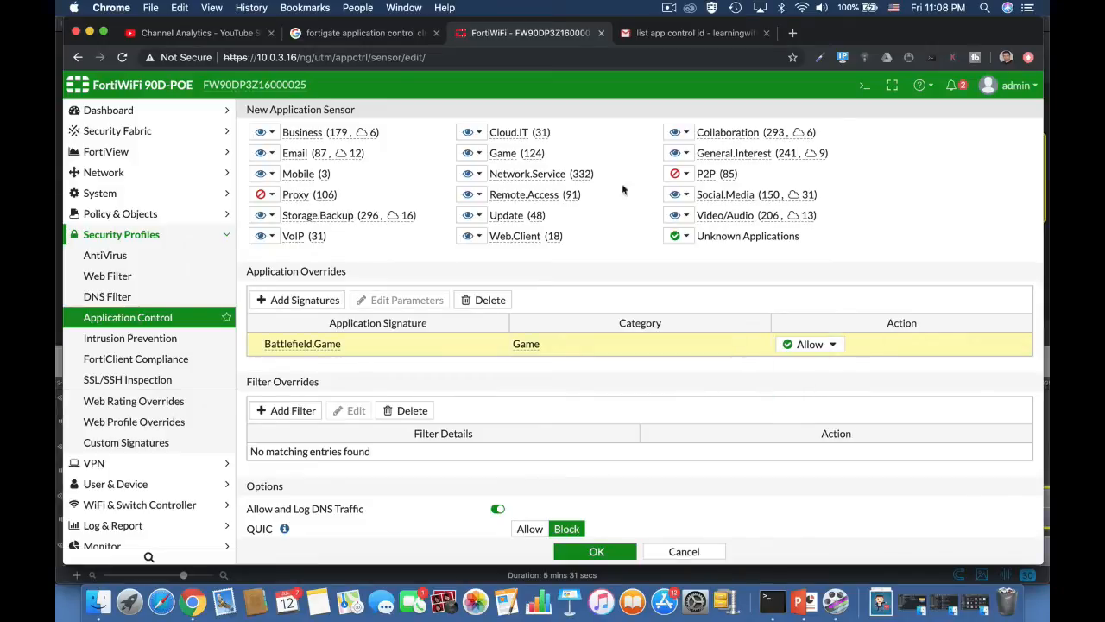
# Block the Game category and save the Gaming sensor.
pyautogui.click(477, 156)
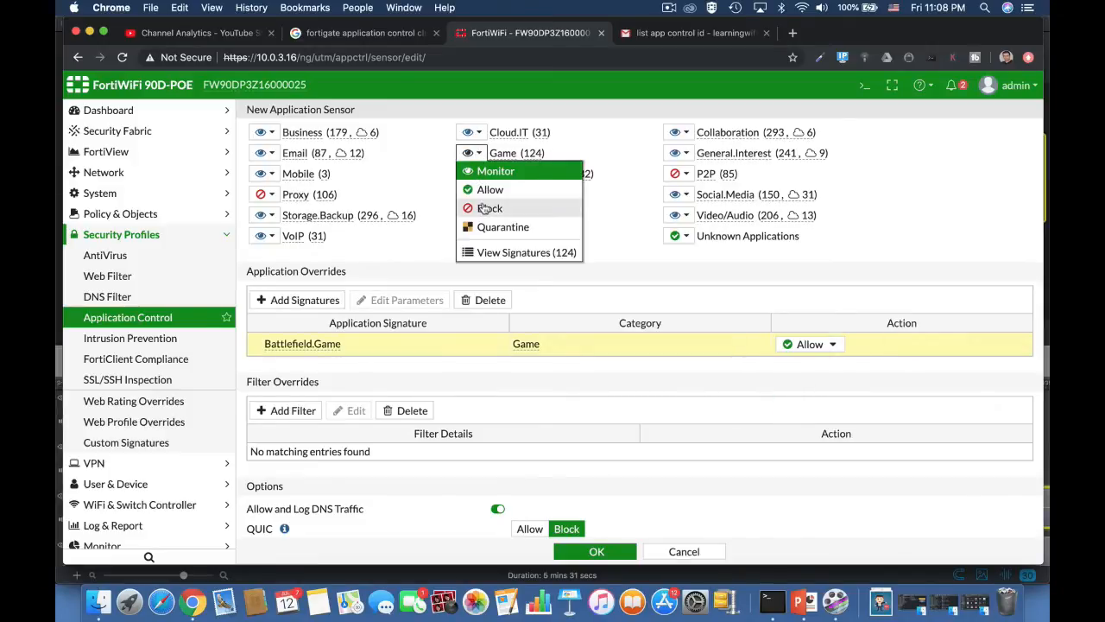
pyautogui.click(485, 208)
pyautogui.click(596, 553)
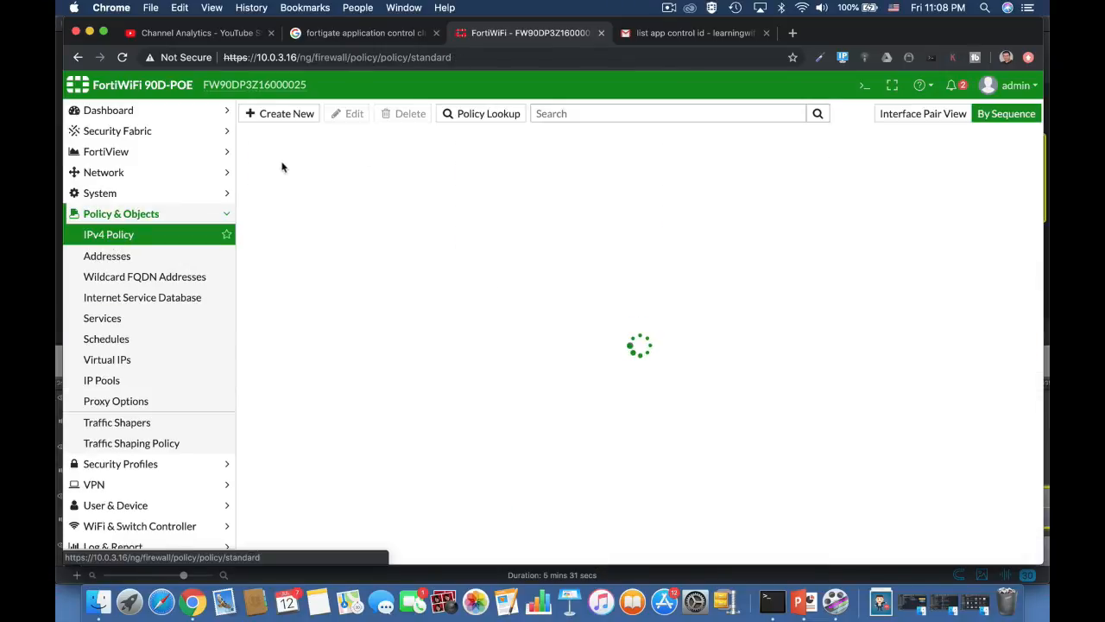
# Draft a new IPv4 policy with Application Control set to Gaming, then go to Application Control profiles.
pyautogui.click(308, 117)
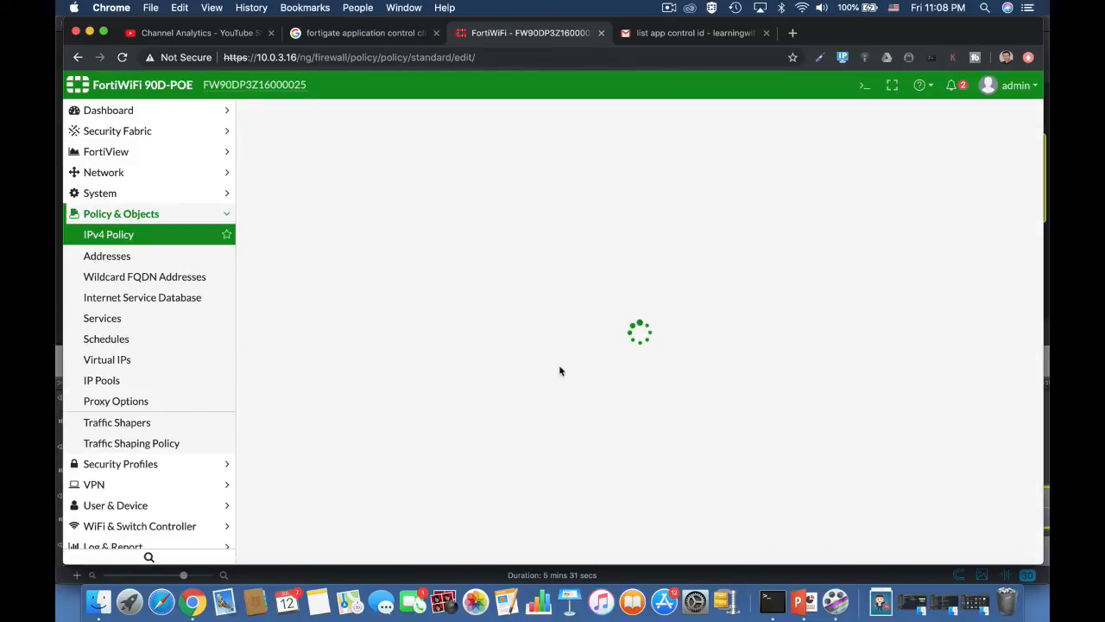
pyautogui.scroll(-3, 449, 471)
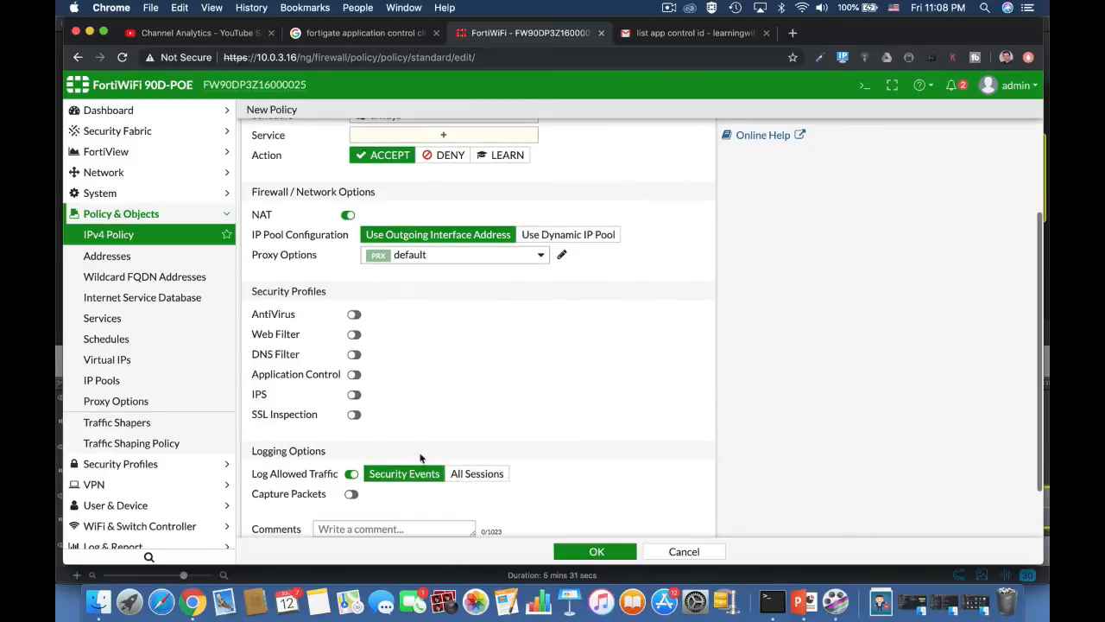
pyautogui.click(353, 374)
pyautogui.click(416, 374)
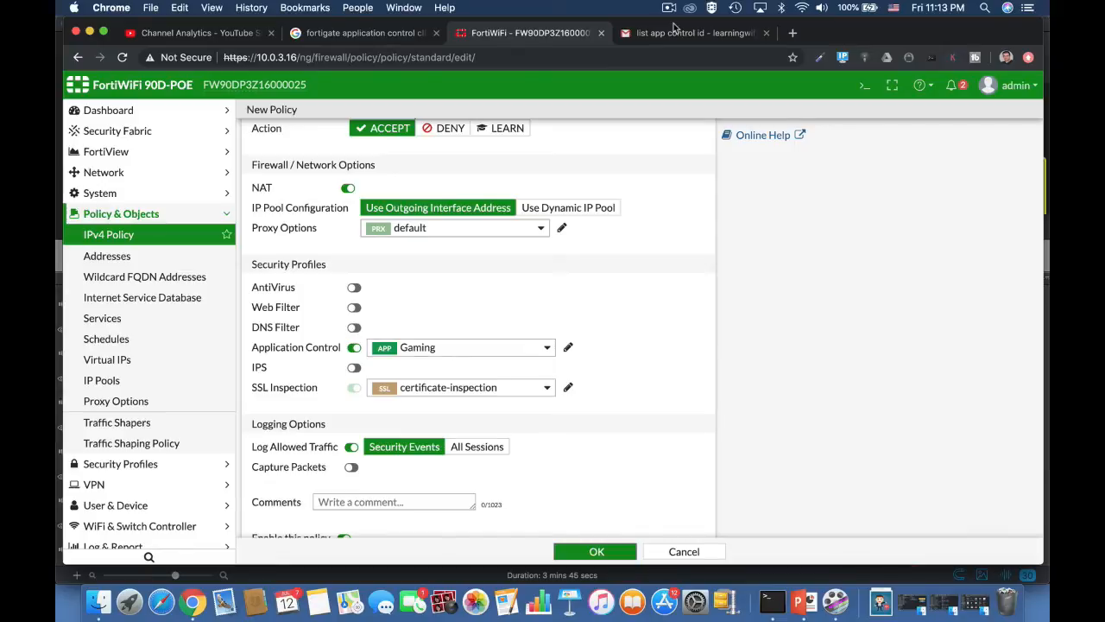
pyautogui.click(151, 463)
pyautogui.click(149, 317)
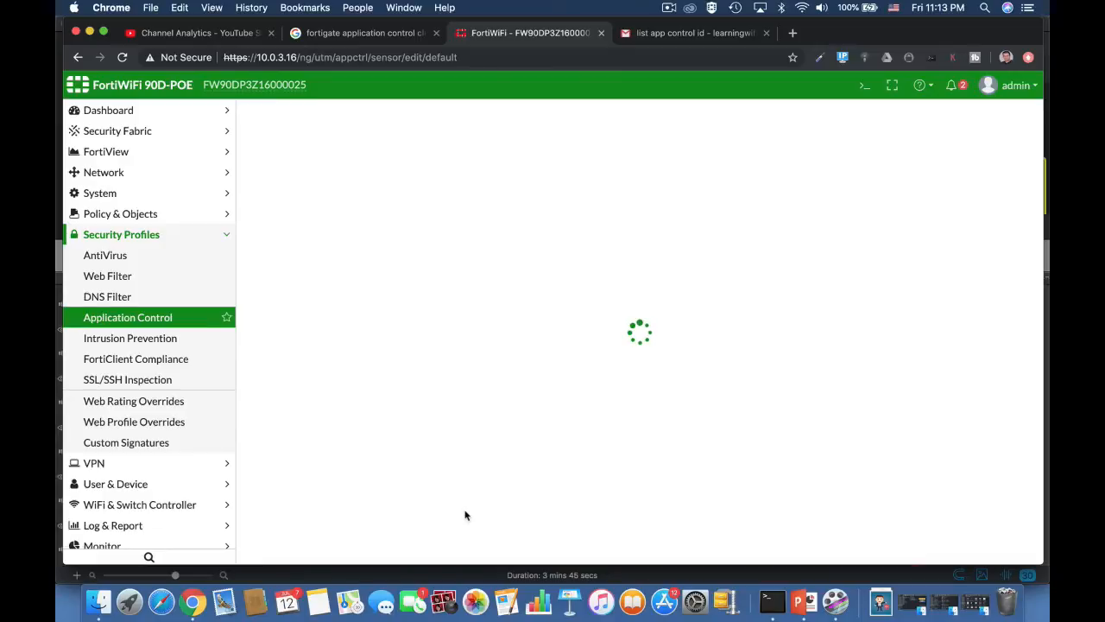
pyautogui.scroll(-5, 465, 515)
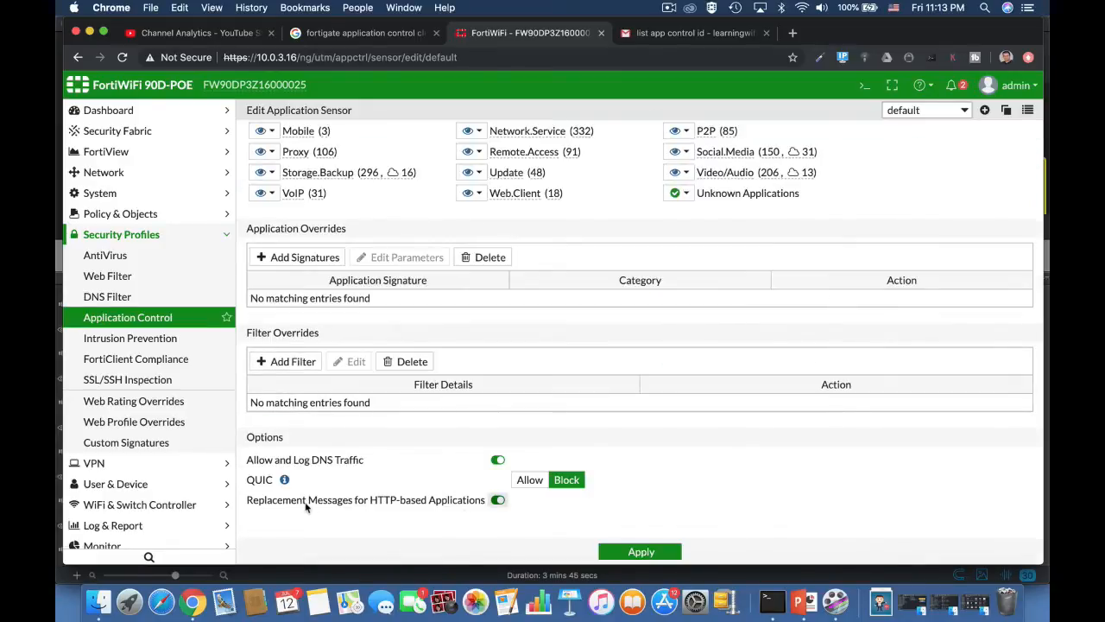
pyautogui.click(497, 500)
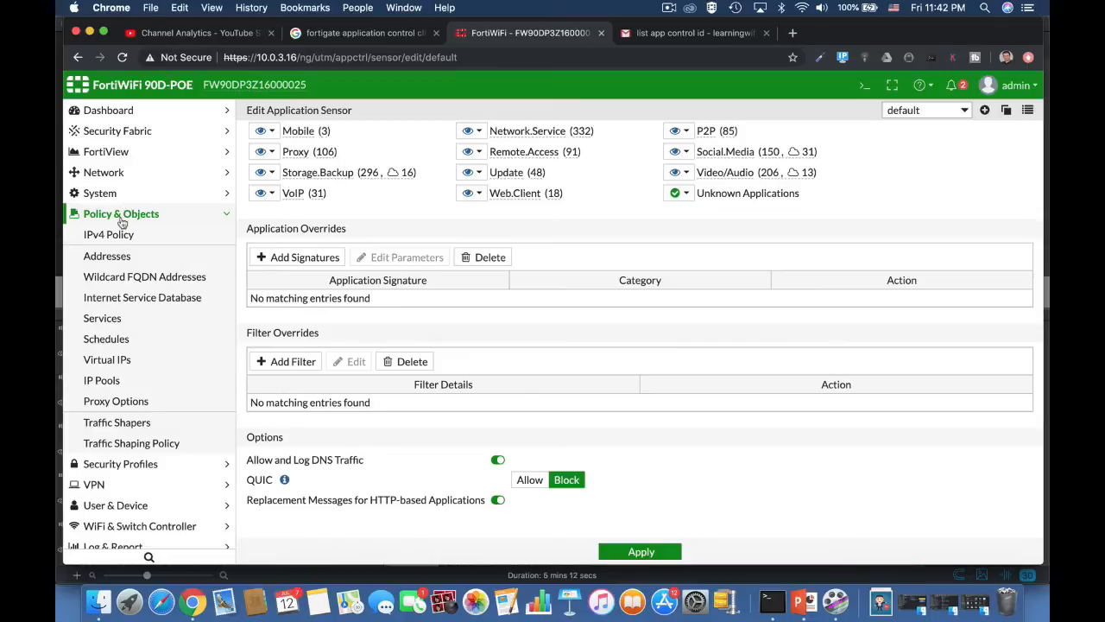
# Make the new traffic shaping policy match the Video/Audio application category.
pyautogui.click(142, 425)
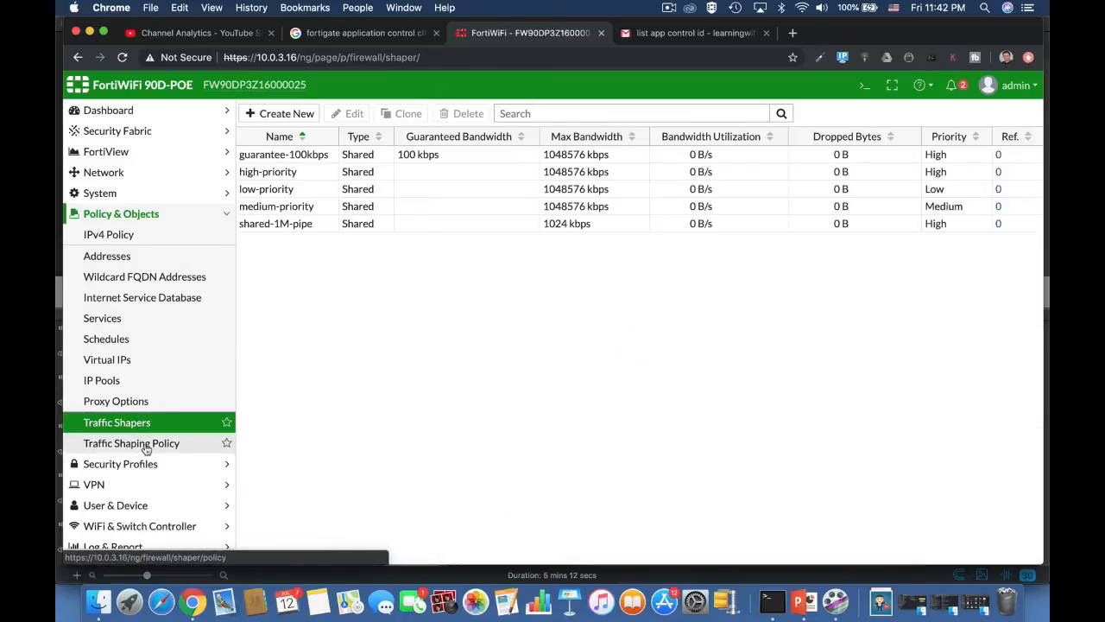
pyautogui.click(138, 444)
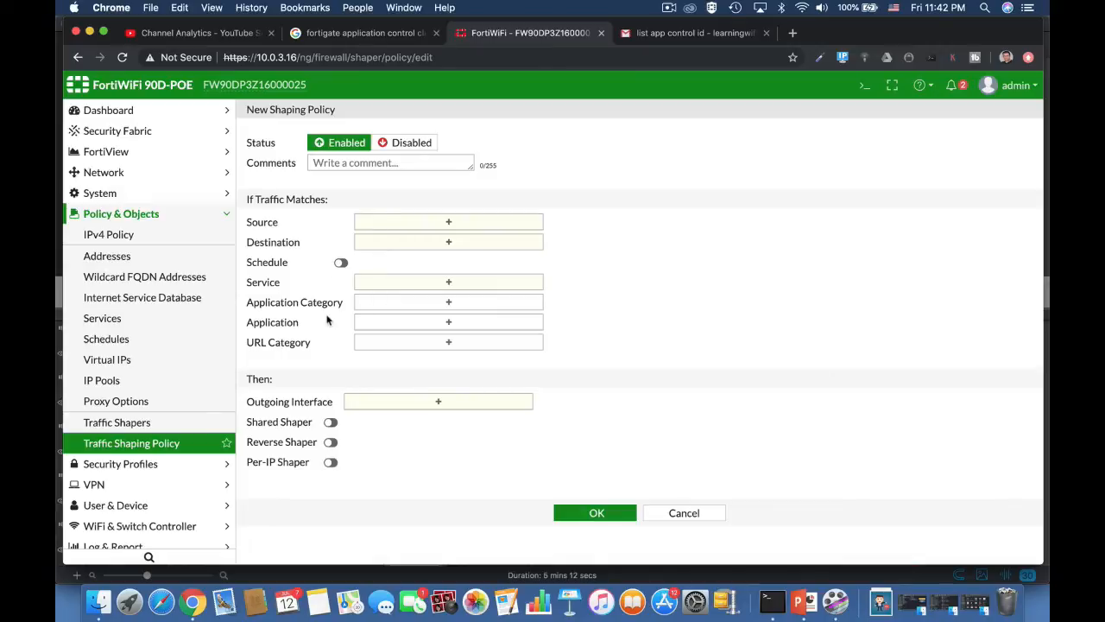
pyautogui.click(380, 304)
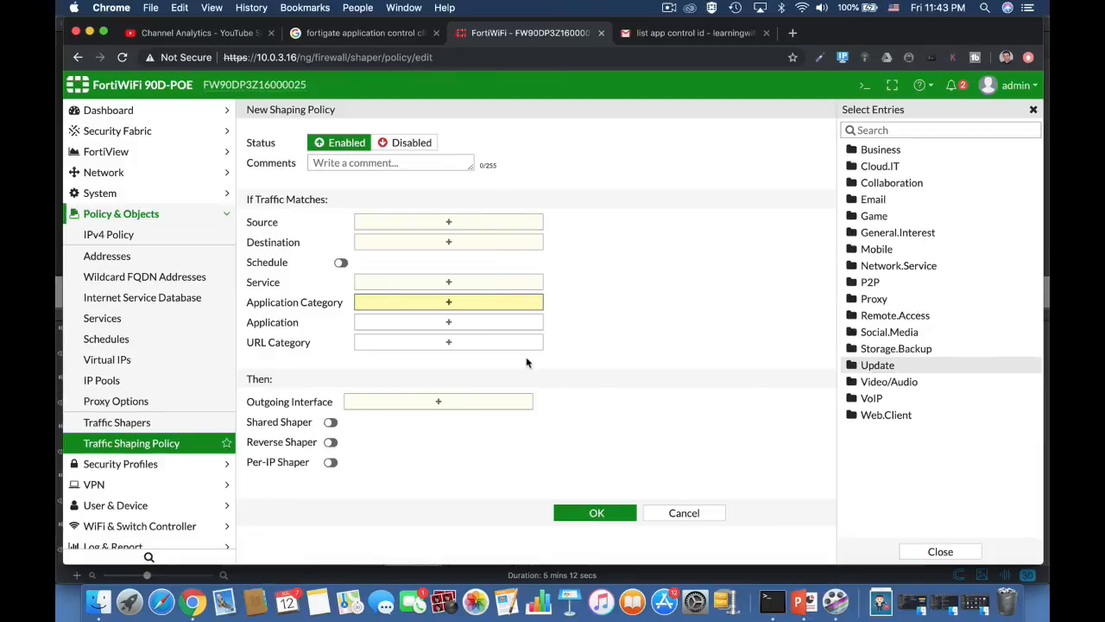
pyautogui.click(859, 384)
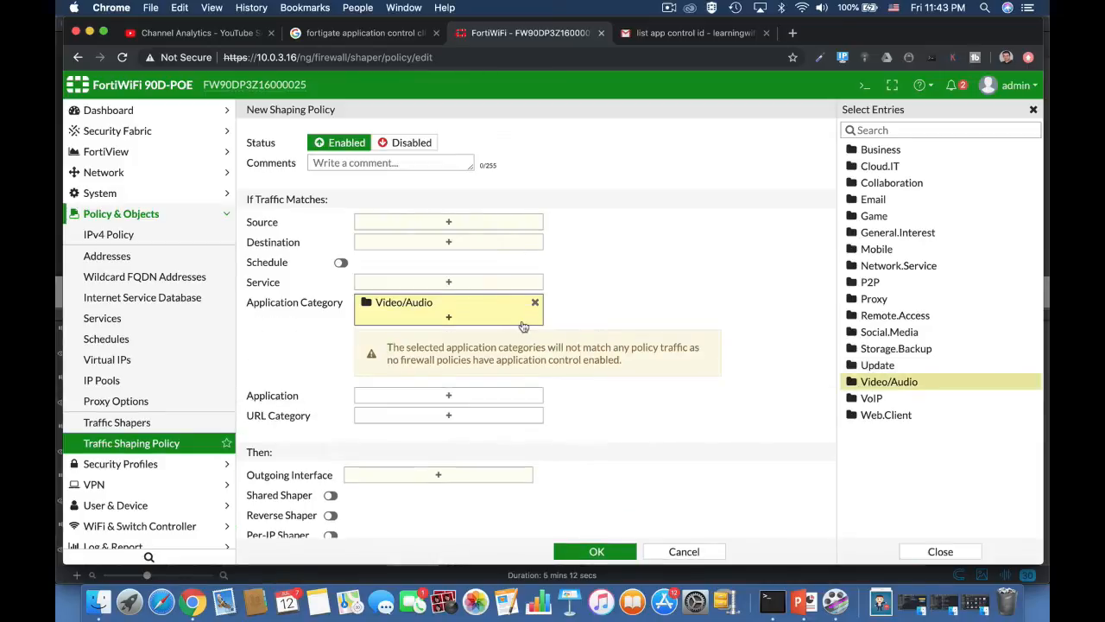
# Search the application list for Netflix using 'netf'.
pyautogui.click(479, 400)
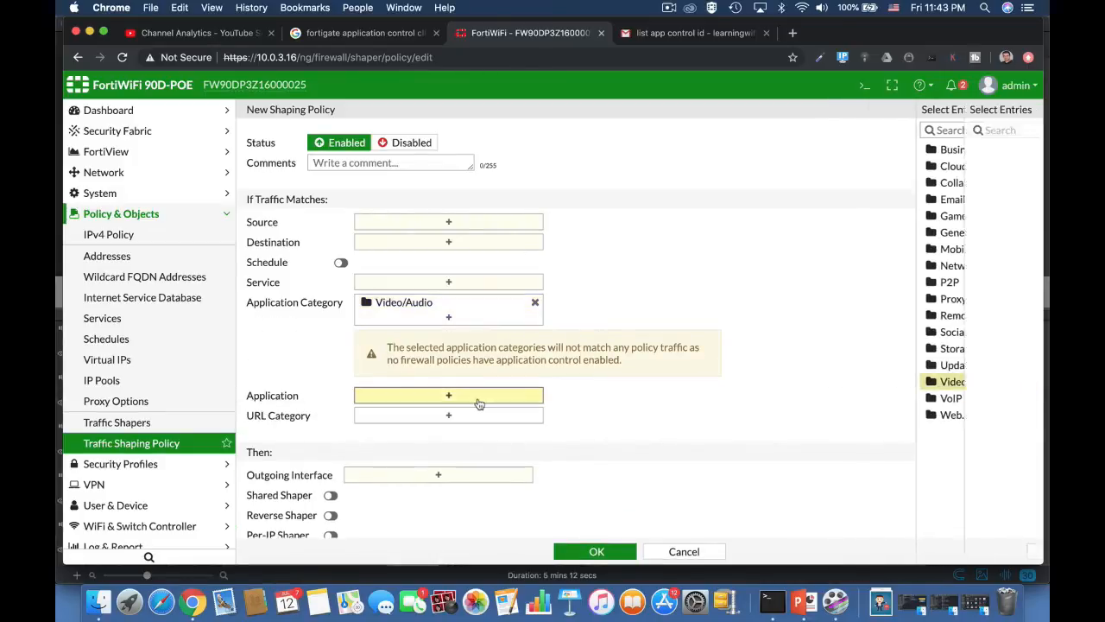
pyautogui.click(870, 126)
pyautogui.write('netf')
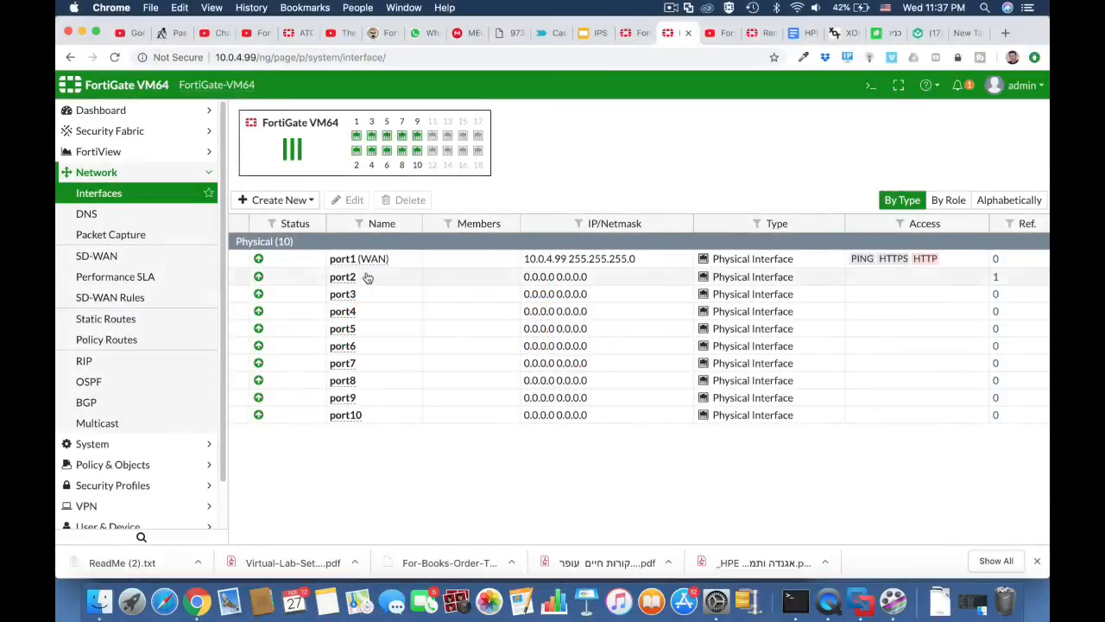
# Give port2 the alias LAN, the LAN role and address 10.0.5.1/255.255.255.0.
pyautogui.click(374, 282)
pyautogui.click(345, 200)
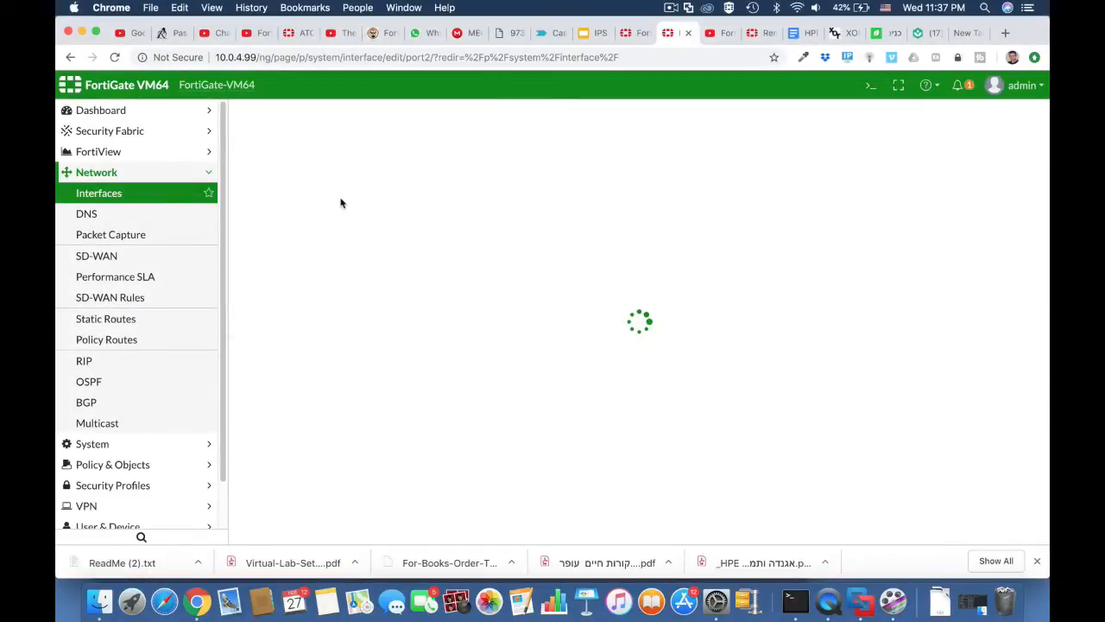
pyautogui.click(496, 165)
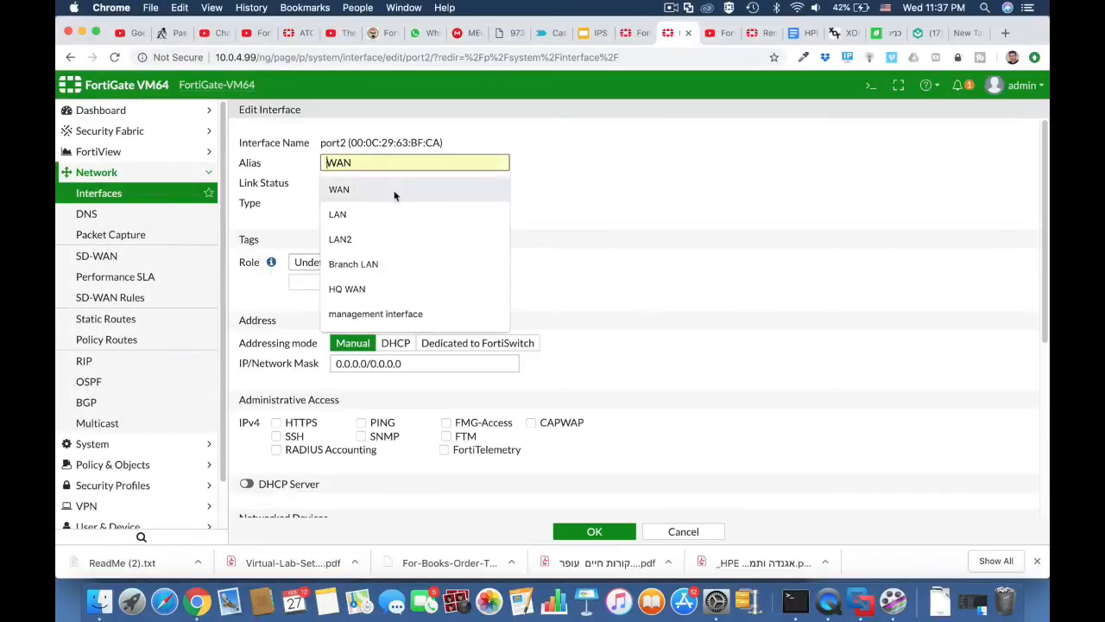
pyautogui.click(385, 214)
pyautogui.click(373, 262)
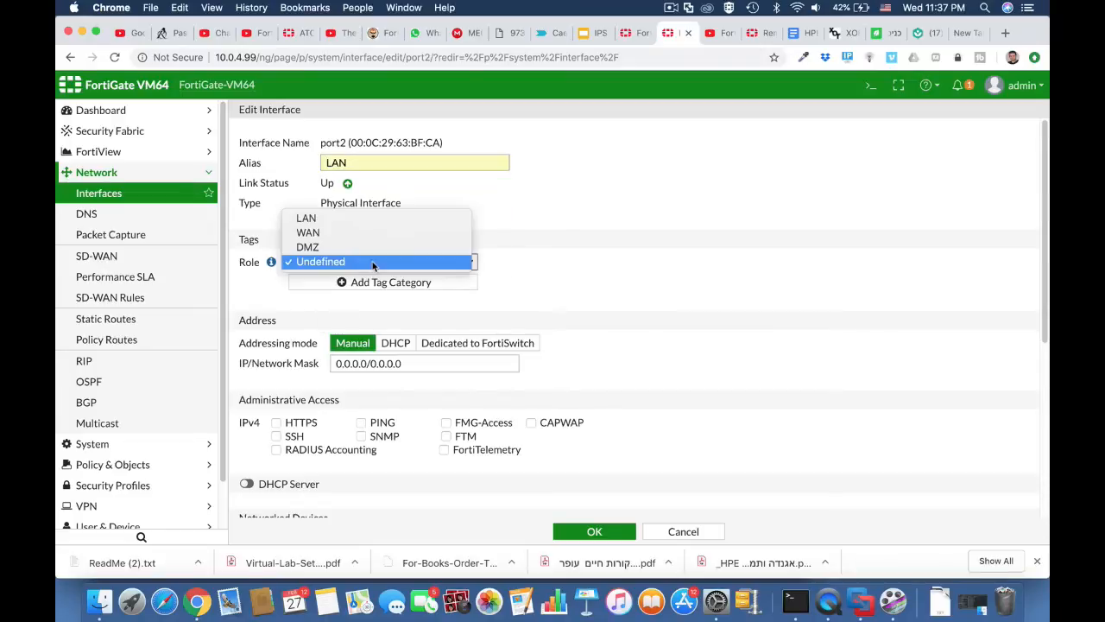
pyautogui.click(365, 218)
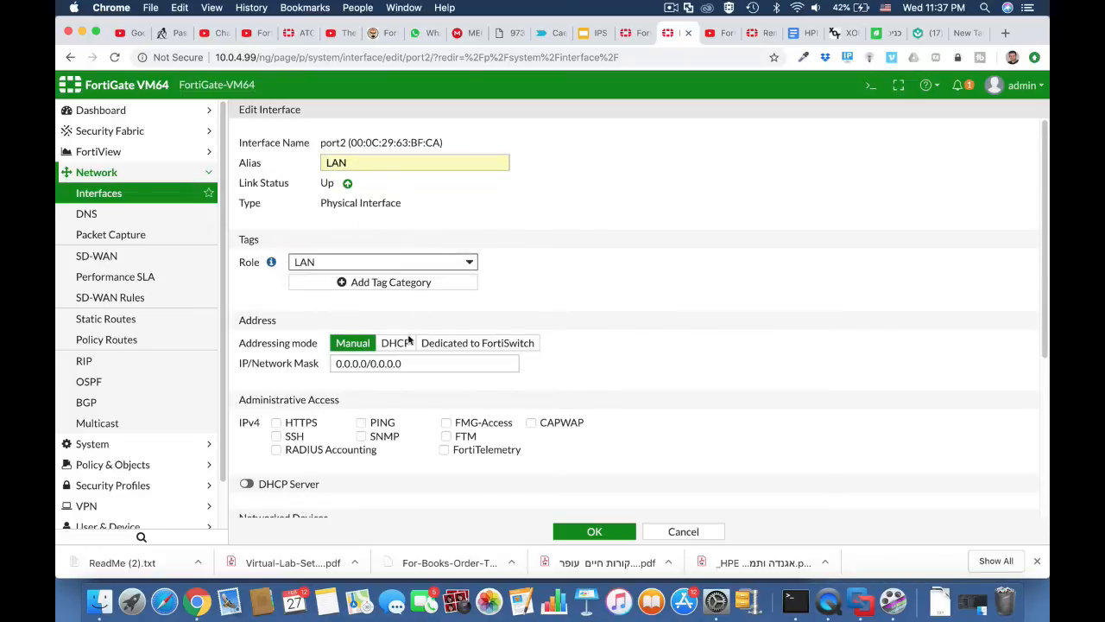
pyautogui.doubleClick(364, 363)
pyautogui.write('10.0.5.1')
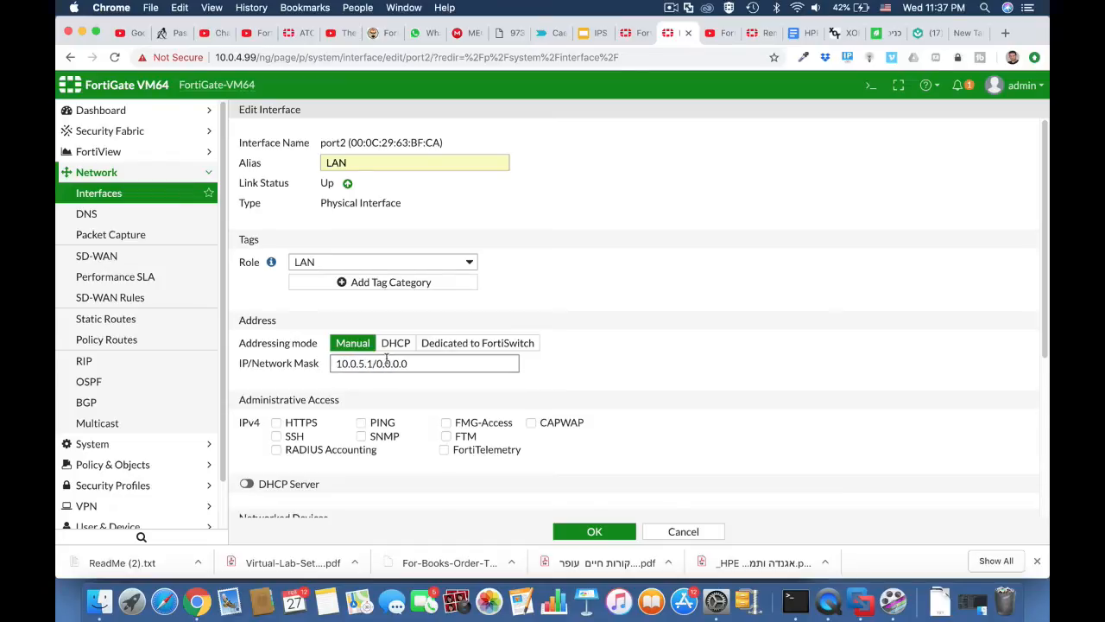
pyautogui.moveTo(376, 363); pyautogui.dragTo(433, 363)
pyautogui.write('25')
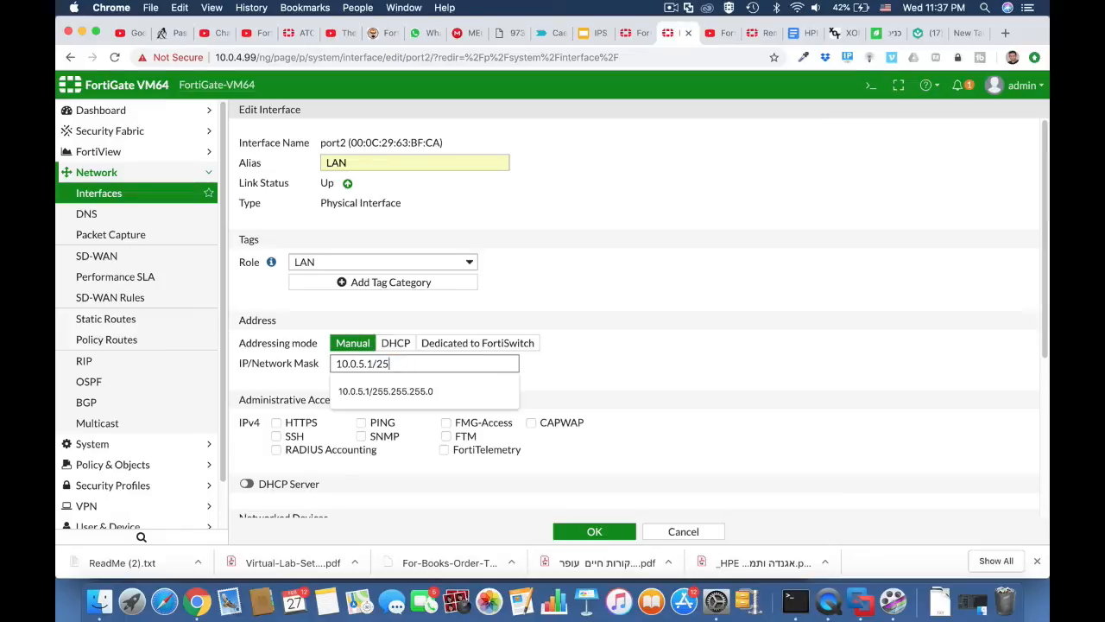
pyautogui.write('5.255.255.0')
pyautogui.click(553, 376)
# Allow PING, HTTPS and SSH access on port2, enable its DHCP server, and save.
pyautogui.click(385, 423)
pyautogui.click(302, 422)
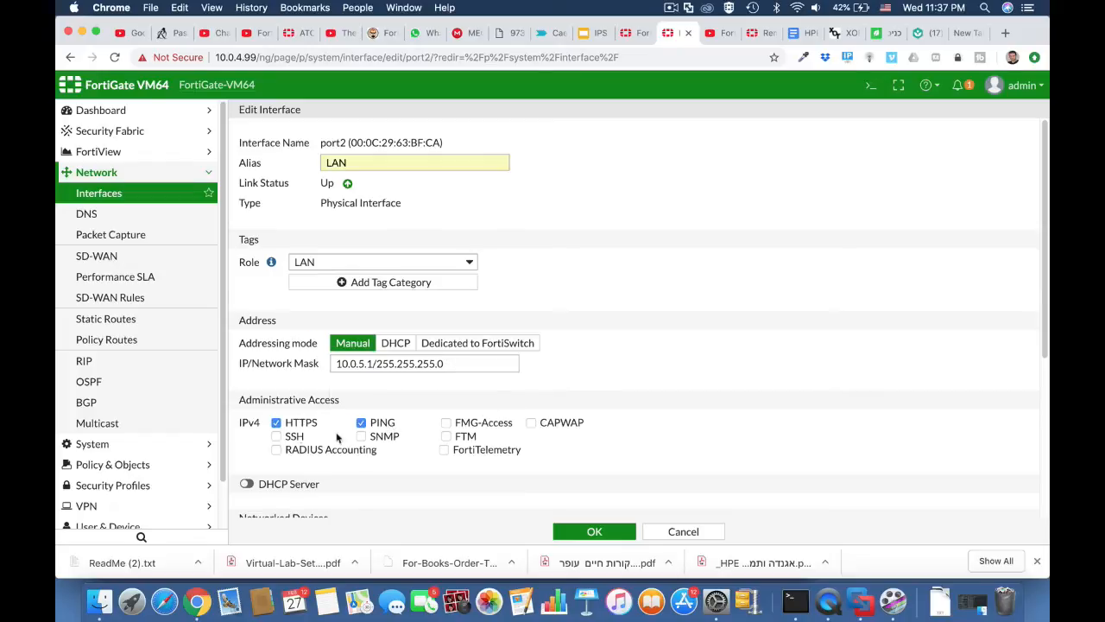
pyautogui.click(277, 436)
pyautogui.scroll(-5, 365, 455)
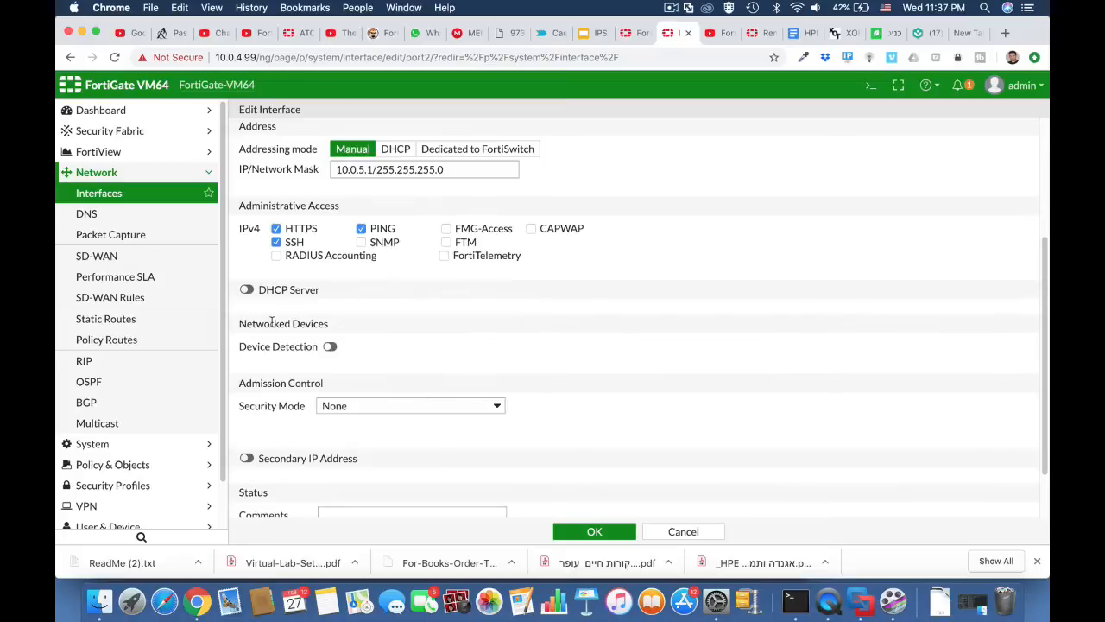
pyautogui.click(248, 290)
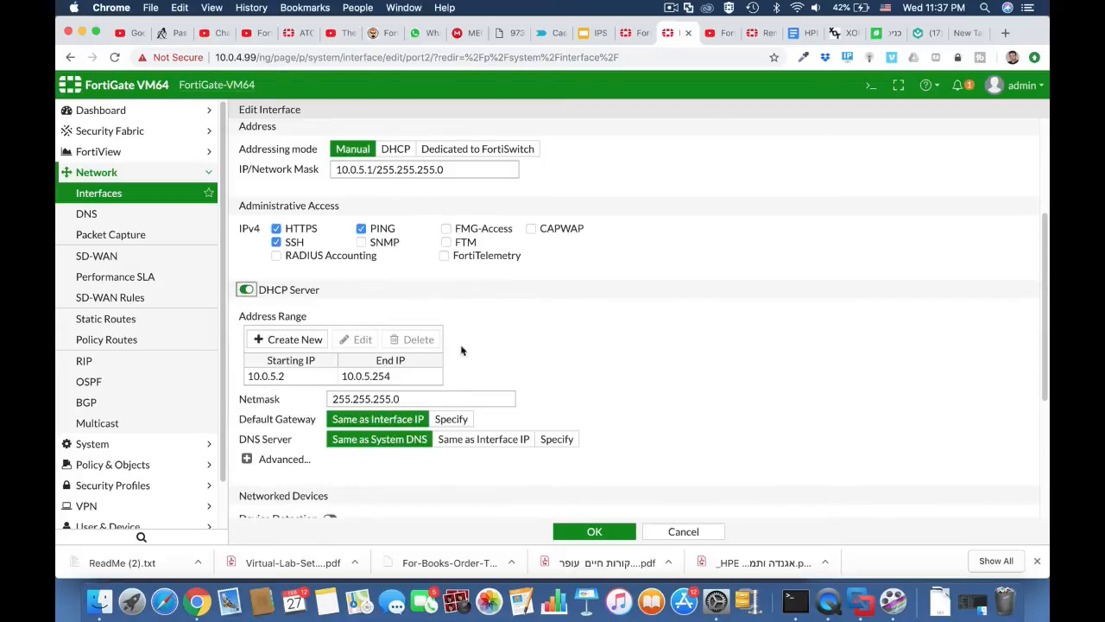
pyautogui.click(595, 532)
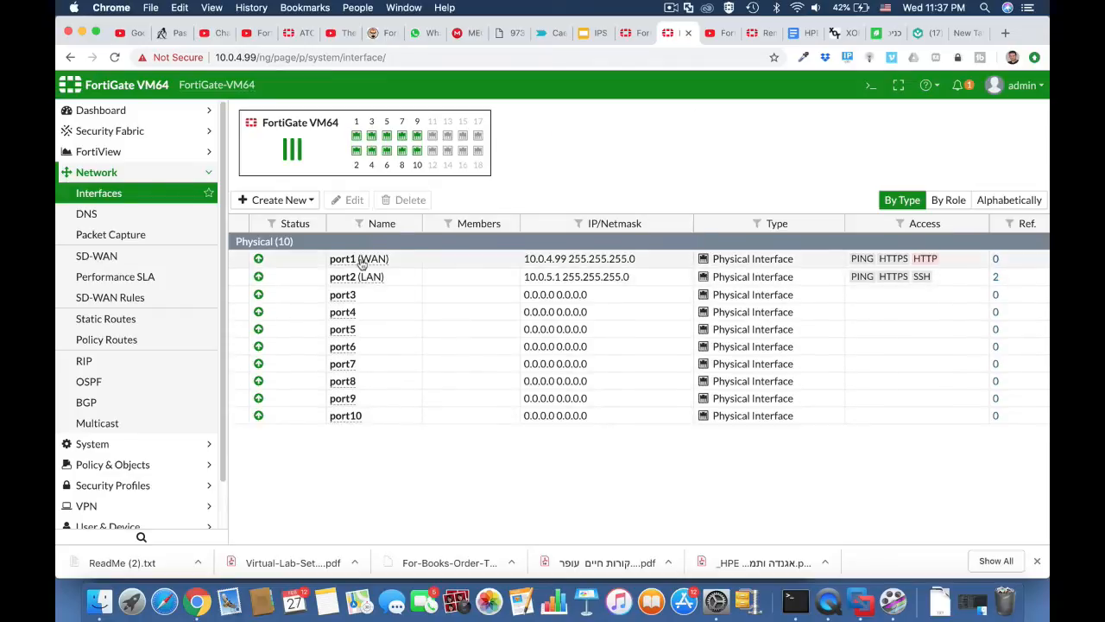
# Start a new IPv4 policy named 'full acess'.
pyautogui.click(157, 465)
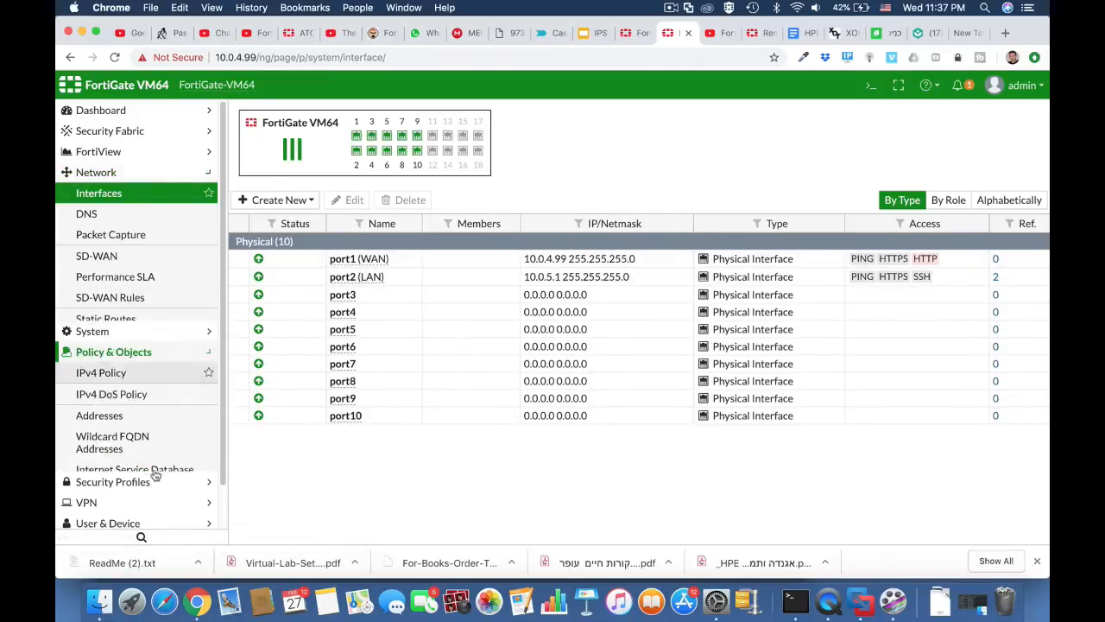
pyautogui.click(167, 238)
pyautogui.click(279, 113)
pyautogui.click(369, 153)
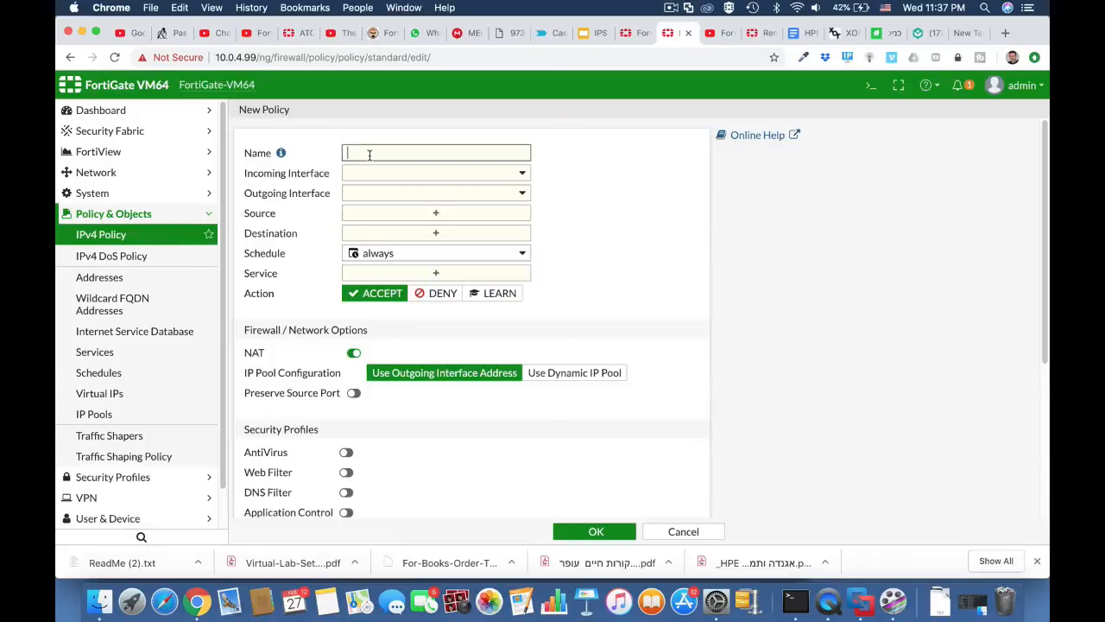
pyautogui.write('full acess')
# Route LAN (port2) to WAN (port1) with source and destination all and service ALL.
pyautogui.click(404, 176)
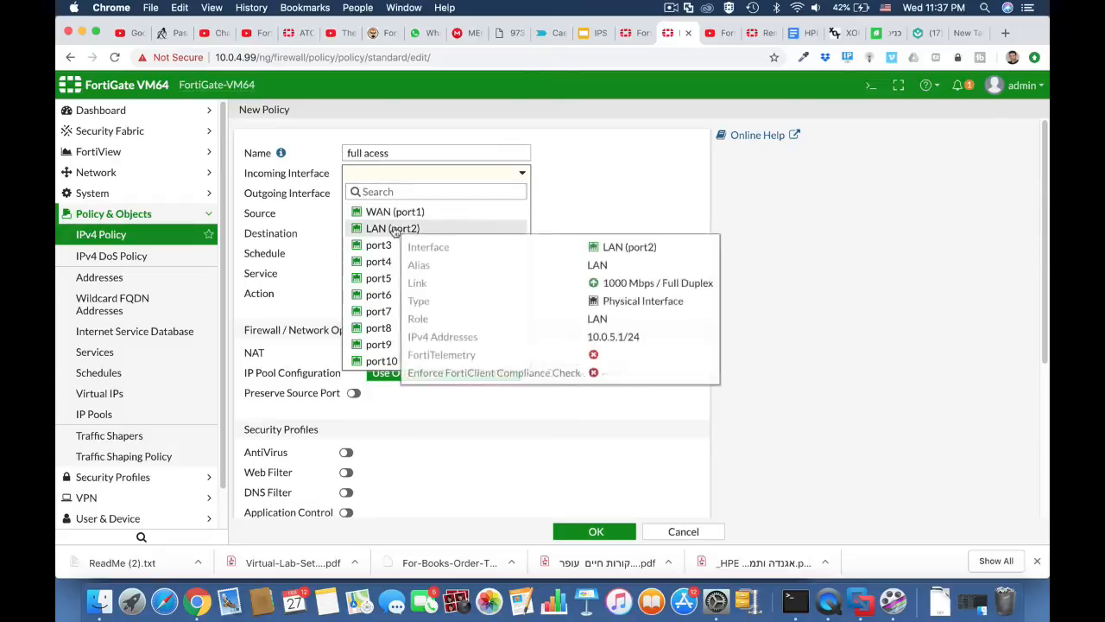
pyautogui.click(396, 223)
pyautogui.click(395, 197)
pyautogui.click(394, 233)
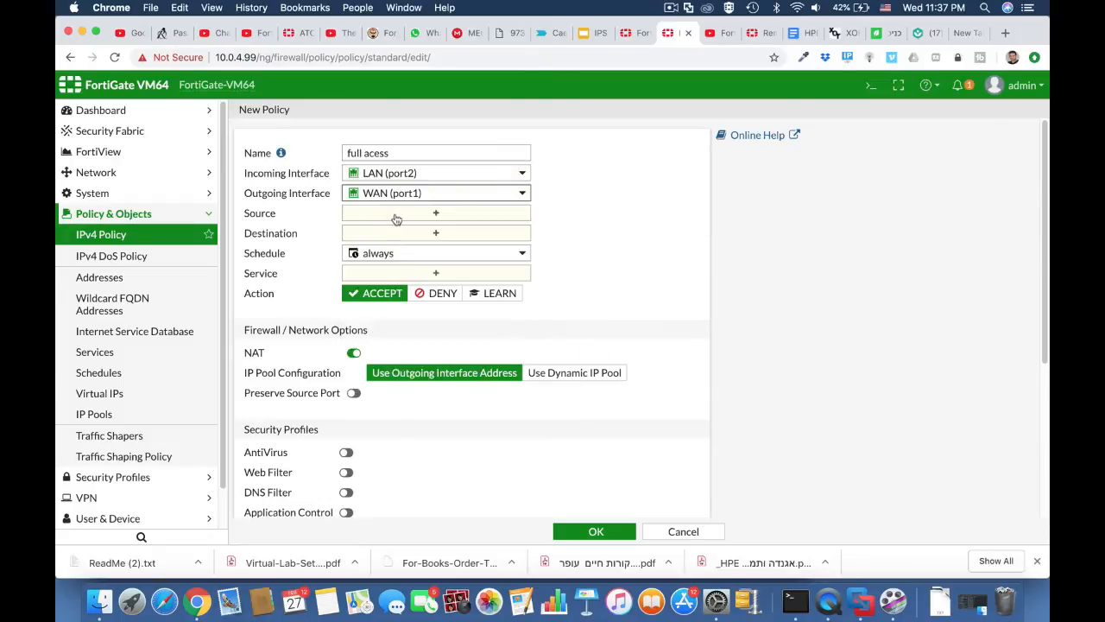
pyautogui.click(396, 218)
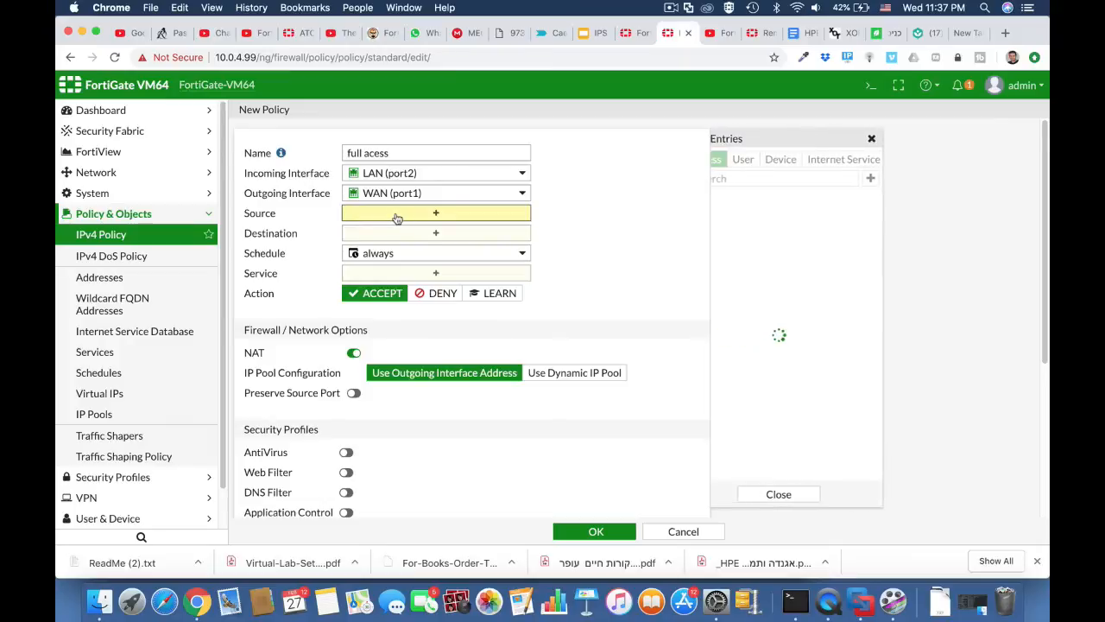
pyautogui.click(738, 217)
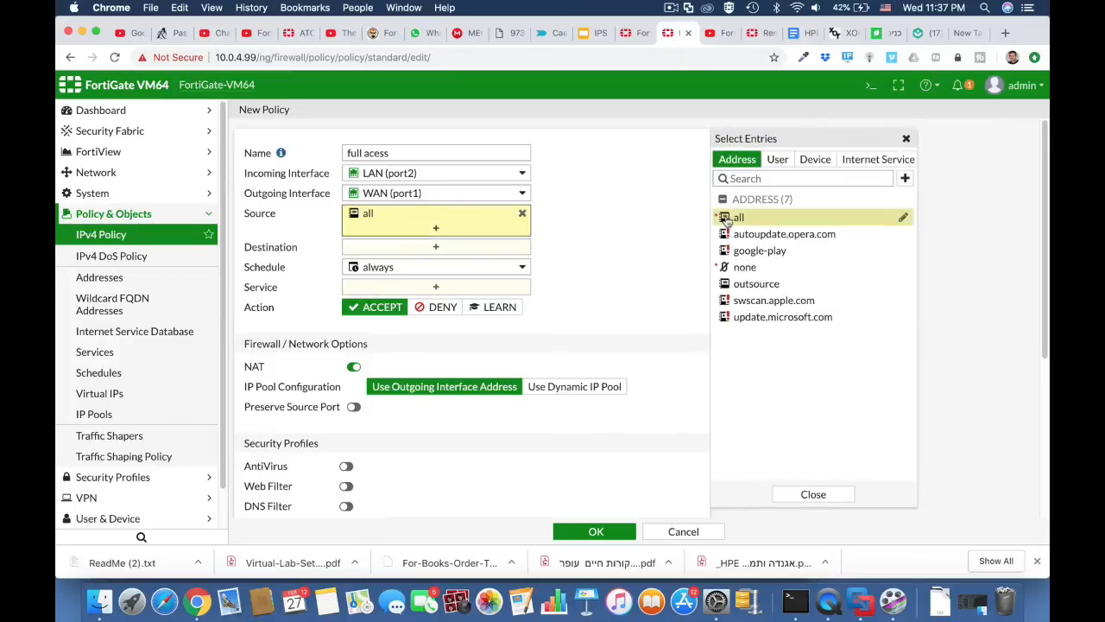
pyautogui.click(462, 252)
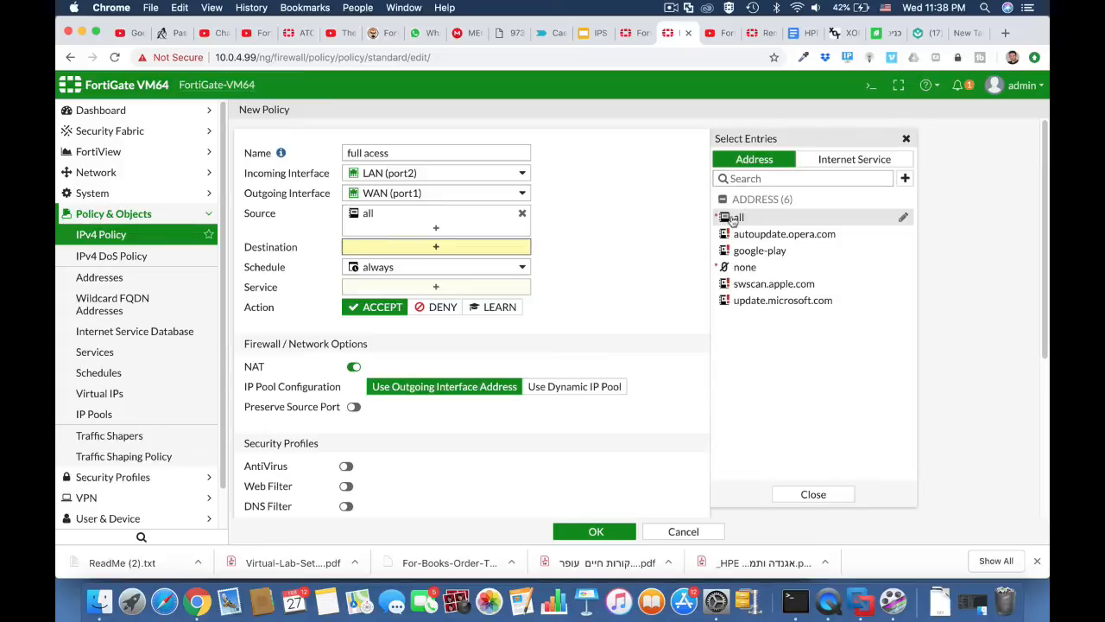
pyautogui.click(734, 220)
pyautogui.click(461, 303)
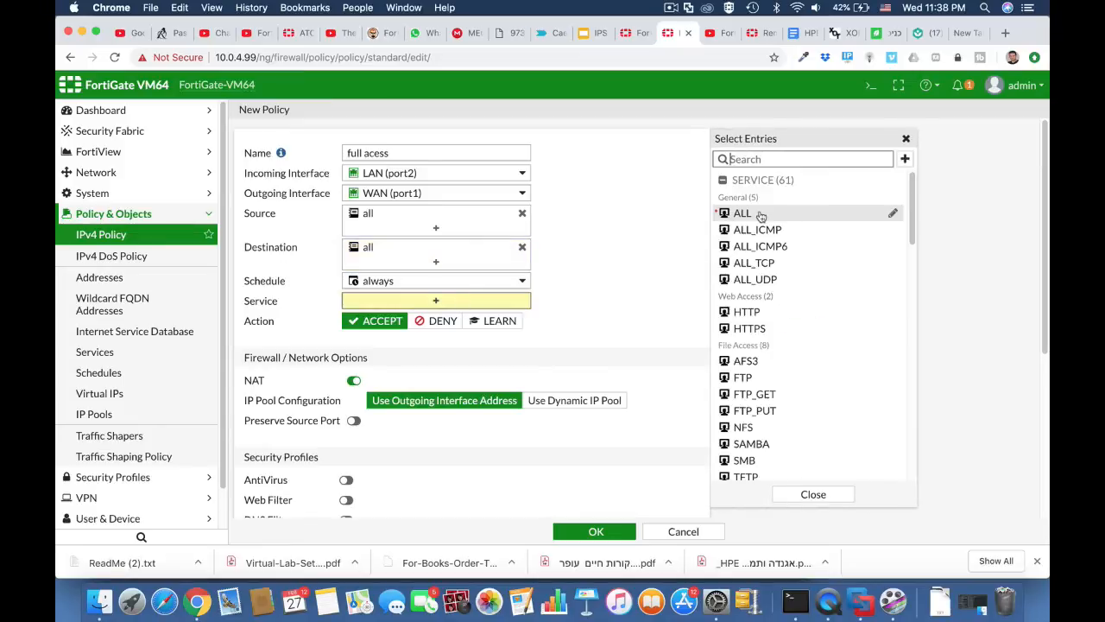
pyautogui.click(738, 213)
# Enable the default AntiVirus profile and save the policy.
pyautogui.scroll(-3, 598, 367)
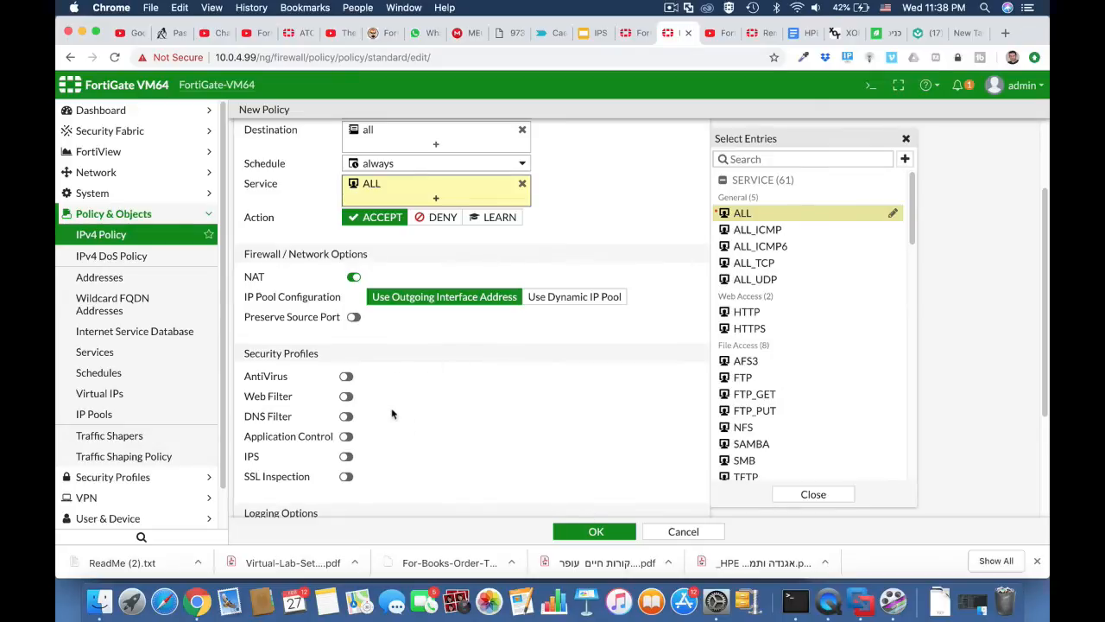
pyautogui.click(346, 377)
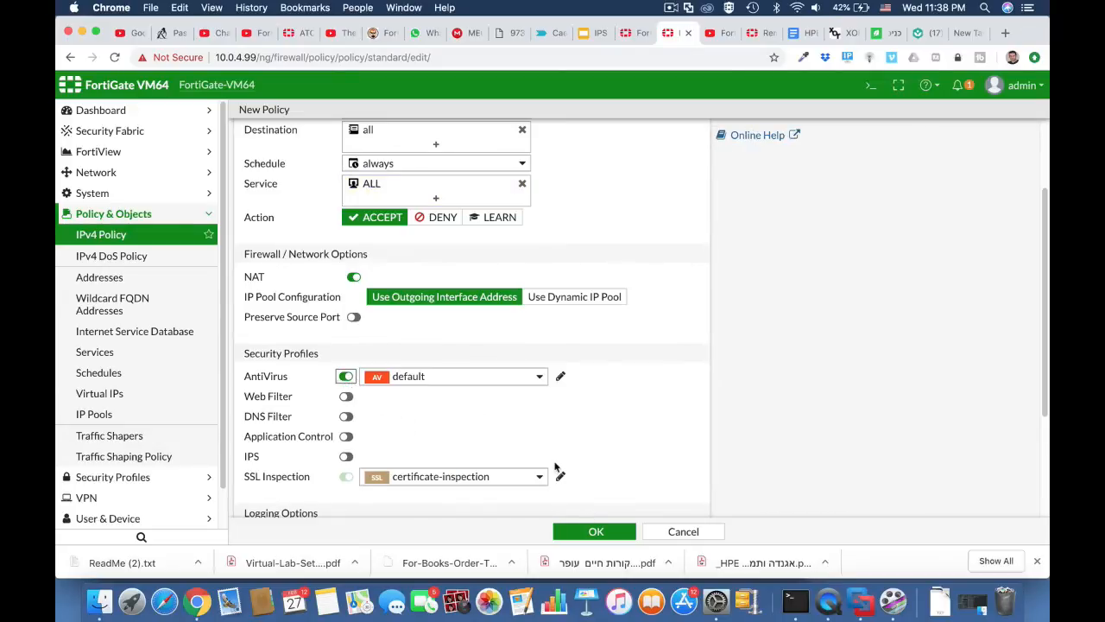
pyautogui.click(596, 531)
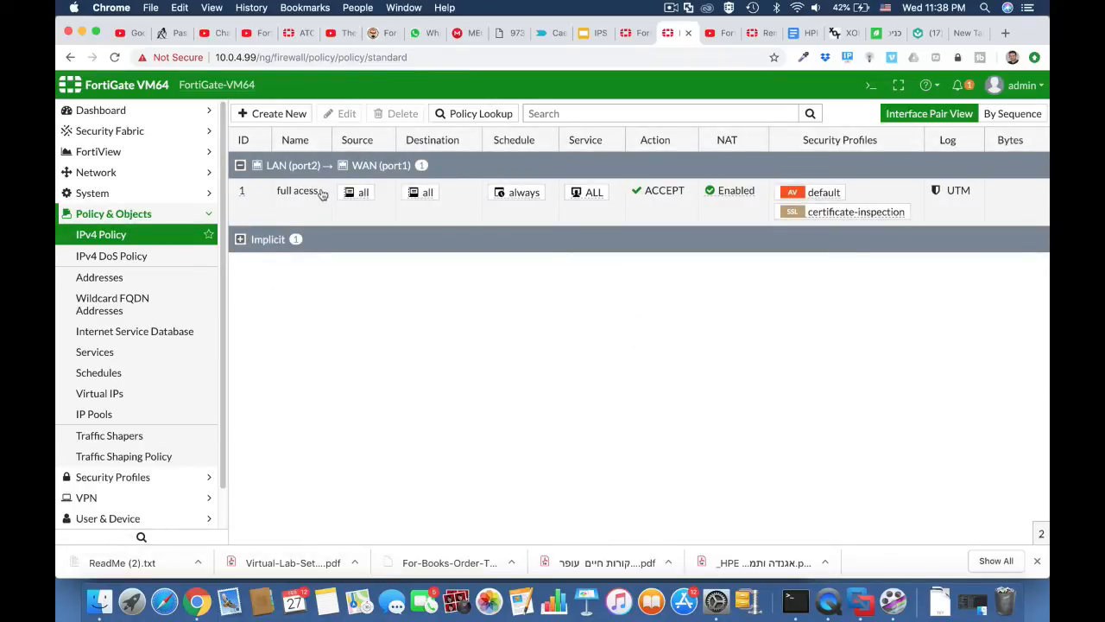
# Start a new interface named Vlan 10 with VLAN ID 10 and alias outsource.
pyautogui.click(132, 175)
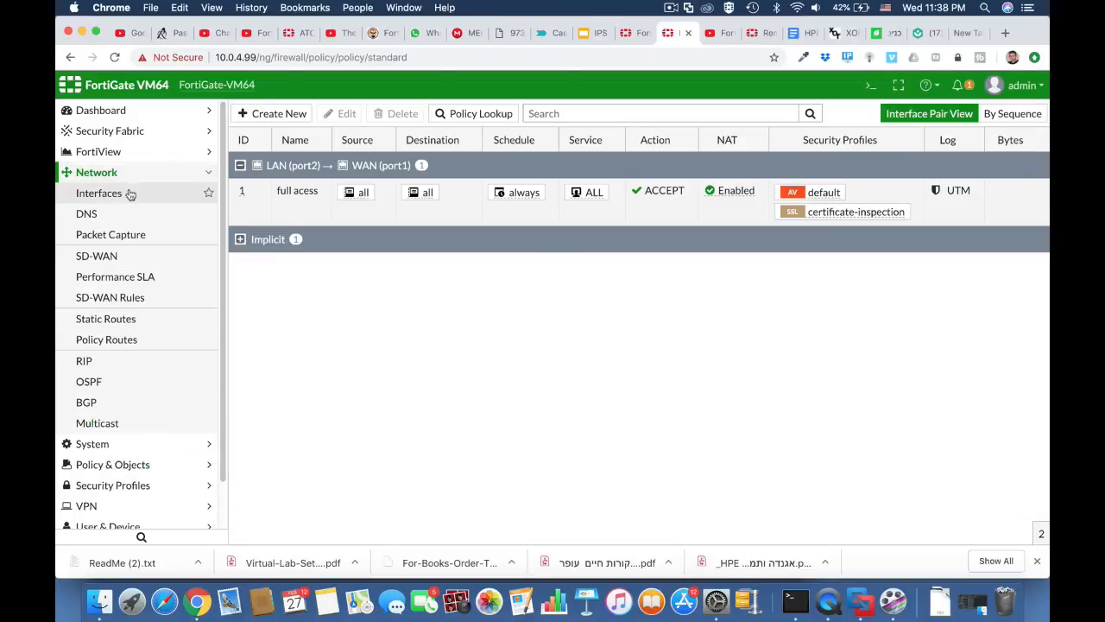
pyautogui.click(130, 194)
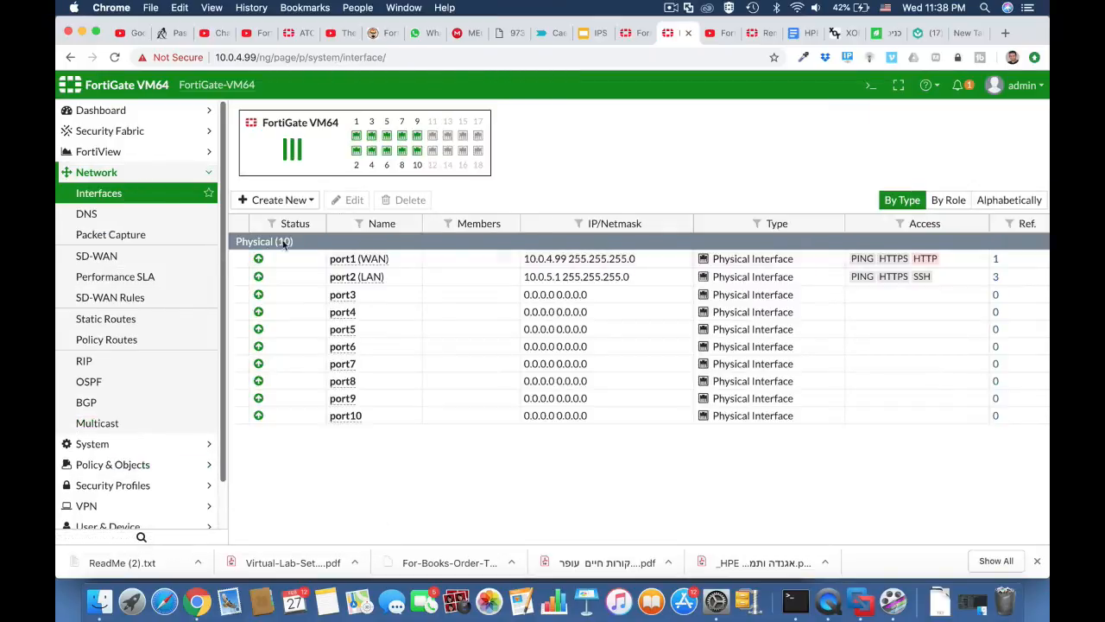
pyautogui.click(293, 203)
pyautogui.click(283, 221)
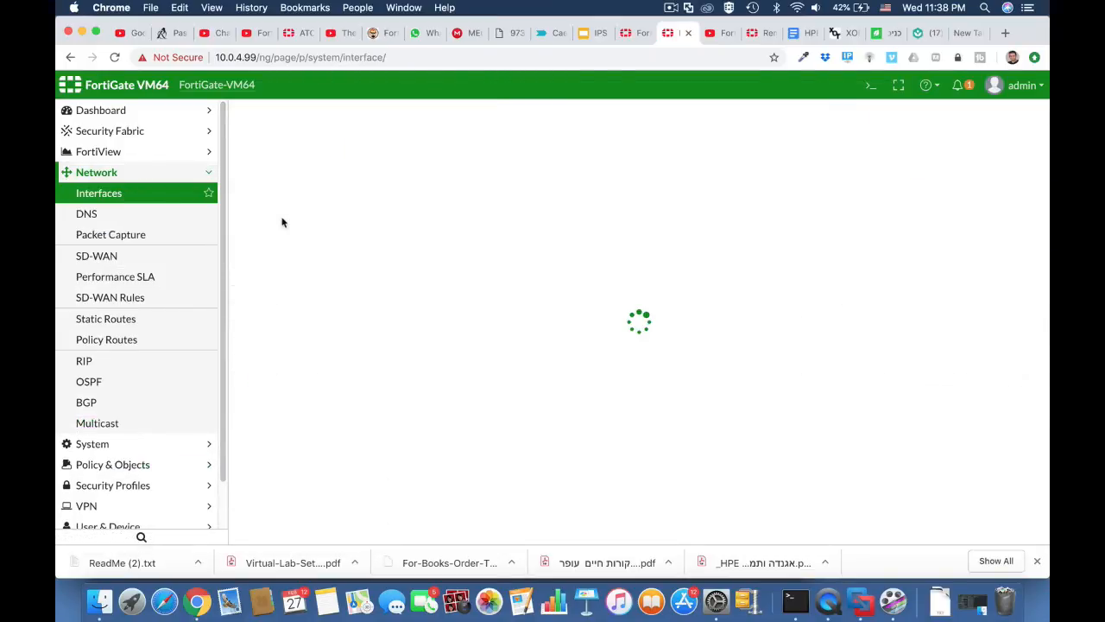
pyautogui.click(347, 142)
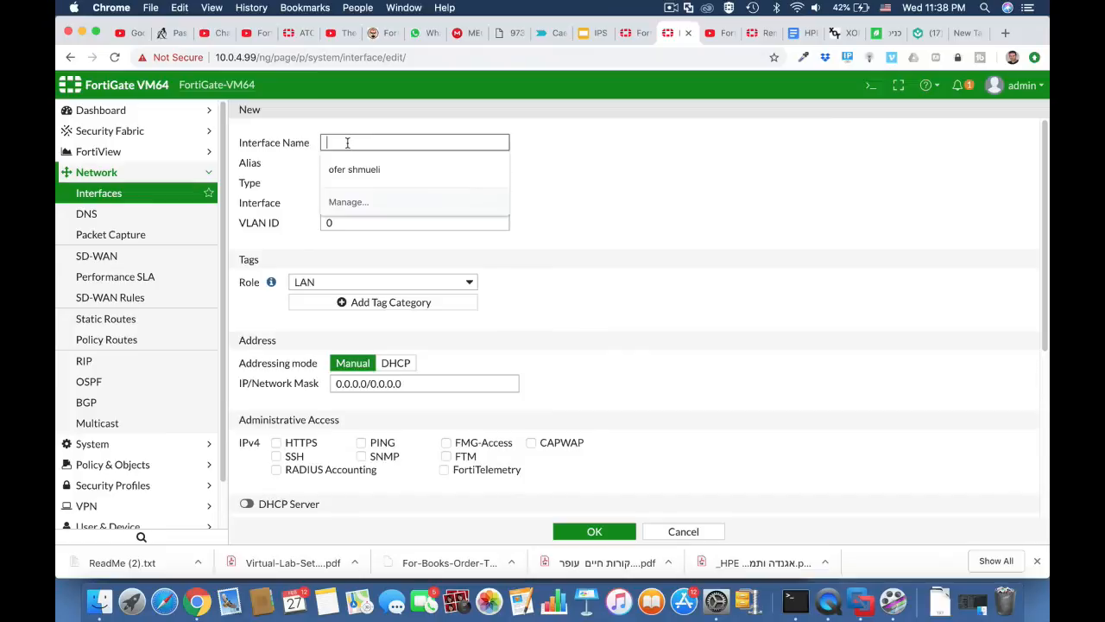
pyautogui.write('v')
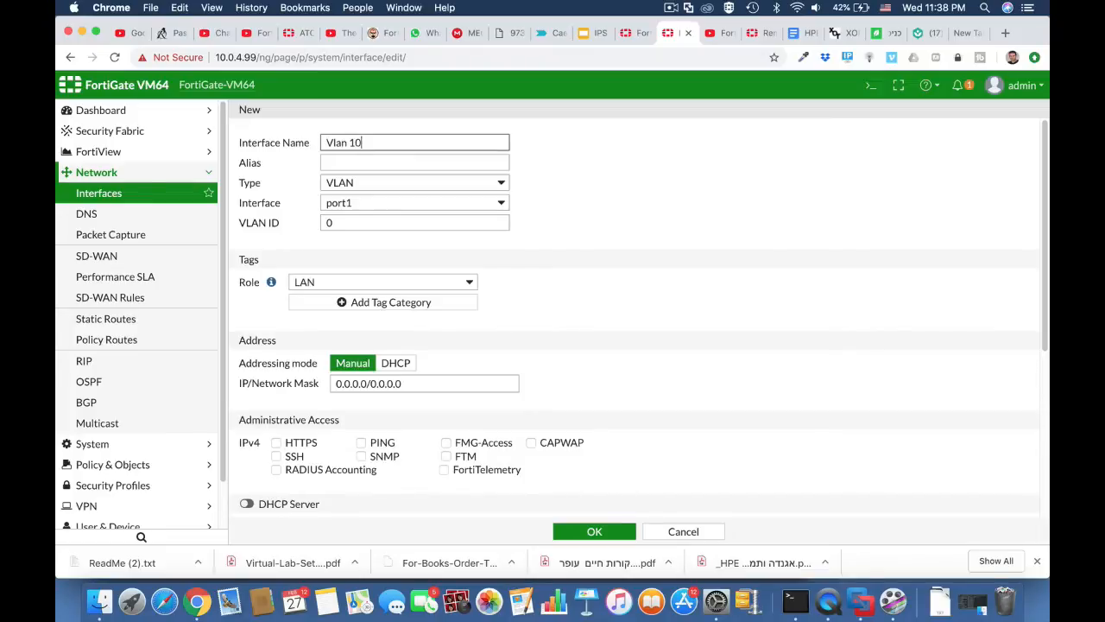
pyautogui.moveTo(354, 224); pyautogui.dragTo(308, 225)
pyautogui.write('1')
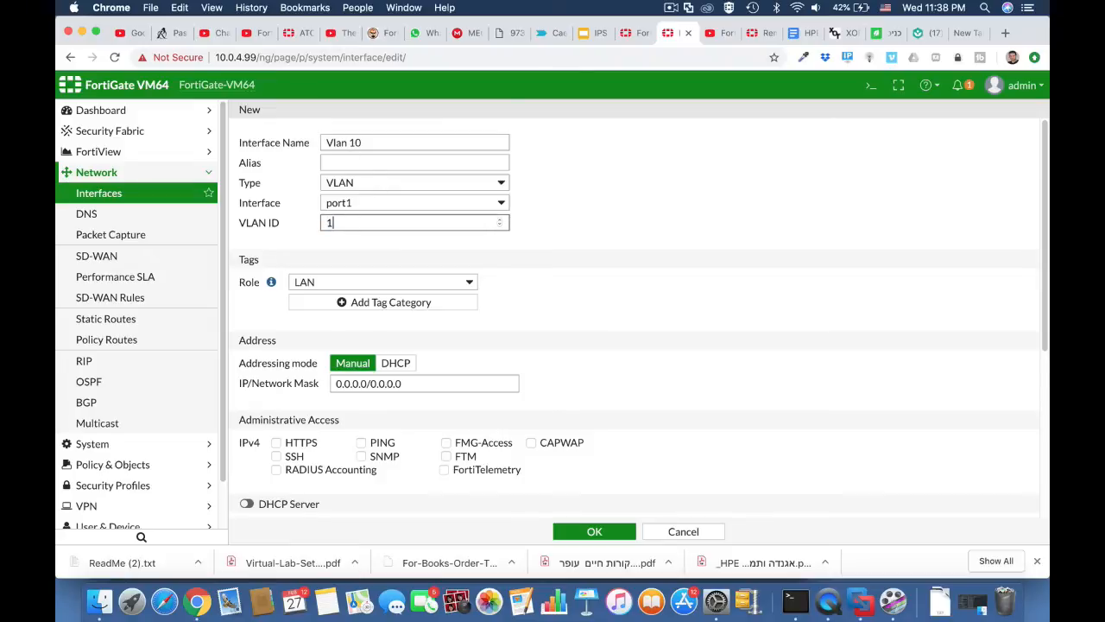
pyautogui.click(351, 162)
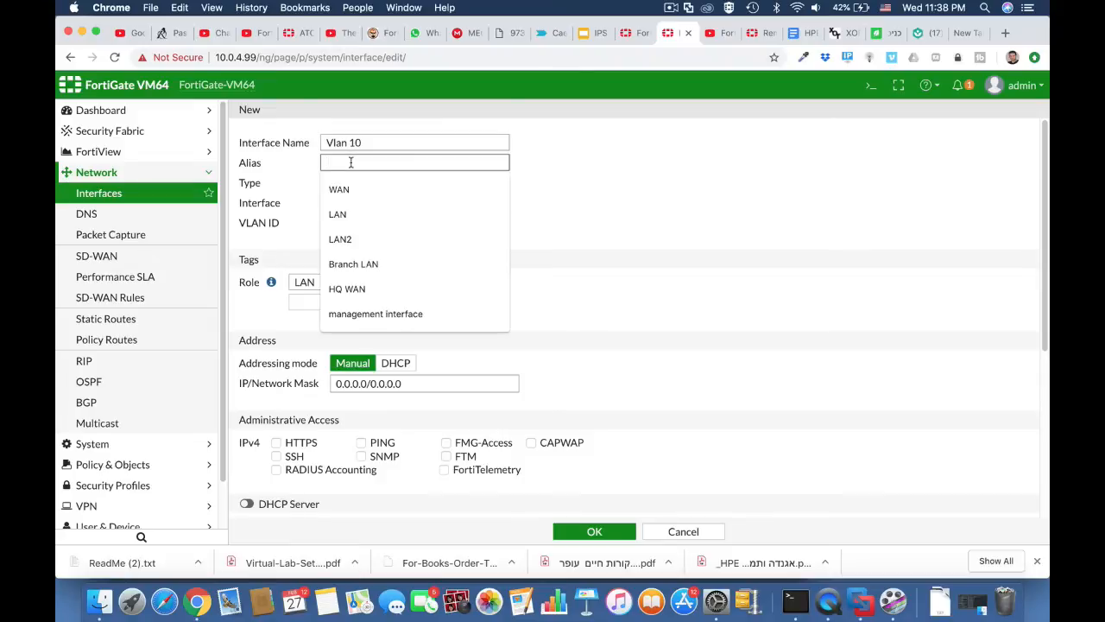
pyautogui.write('outsource')
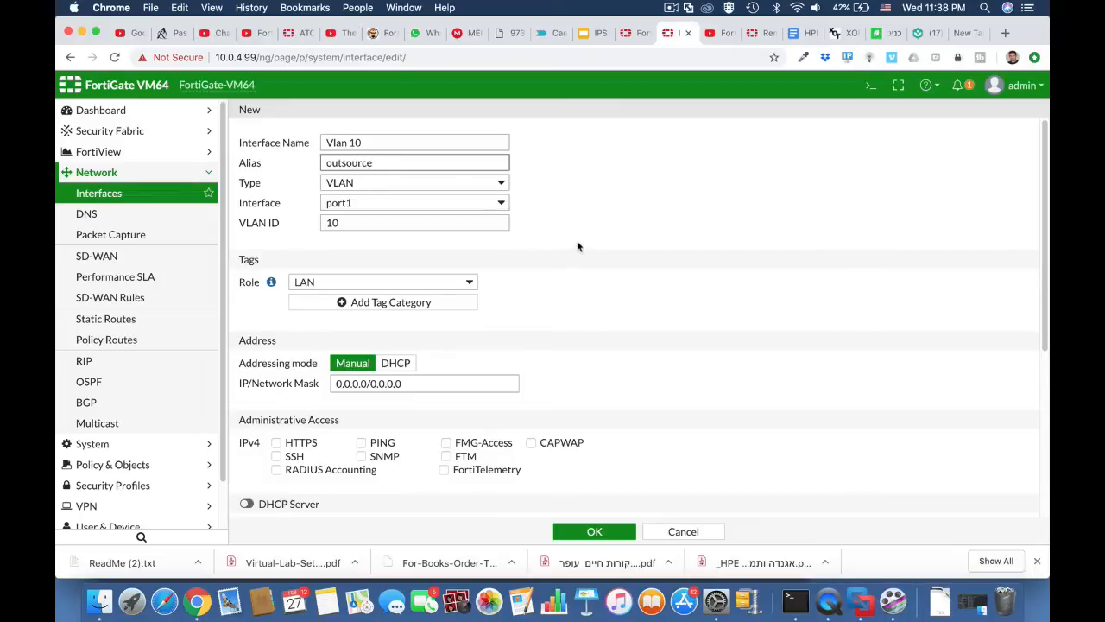
# Attach the VLAN to port2 and address it 10.0.10.1/255.255.255.0.
pyautogui.click(493, 210)
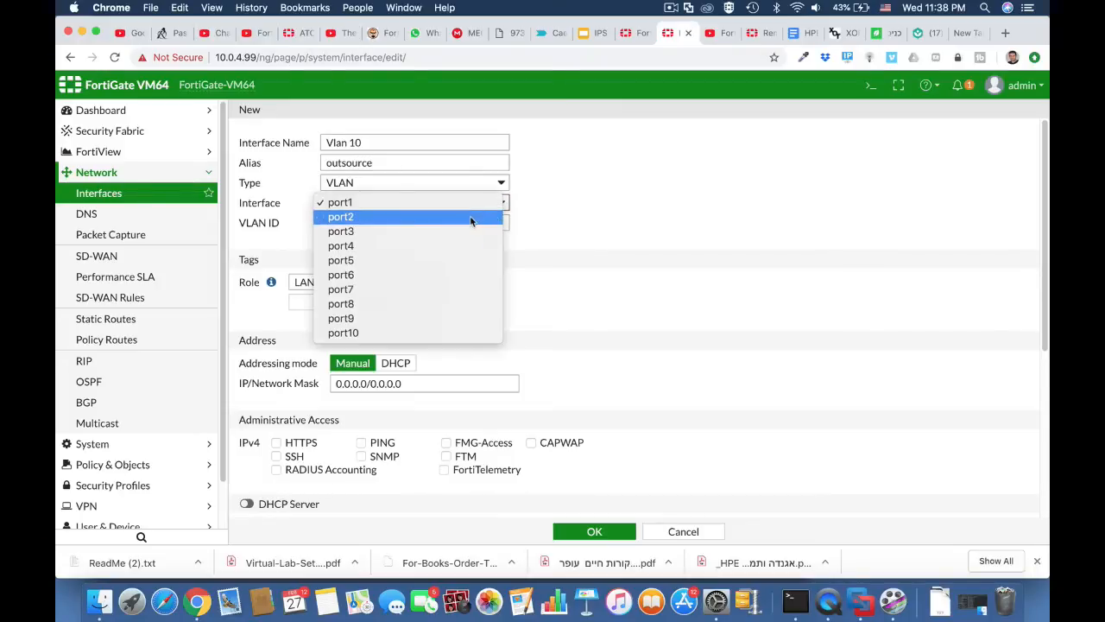
pyautogui.click(481, 217)
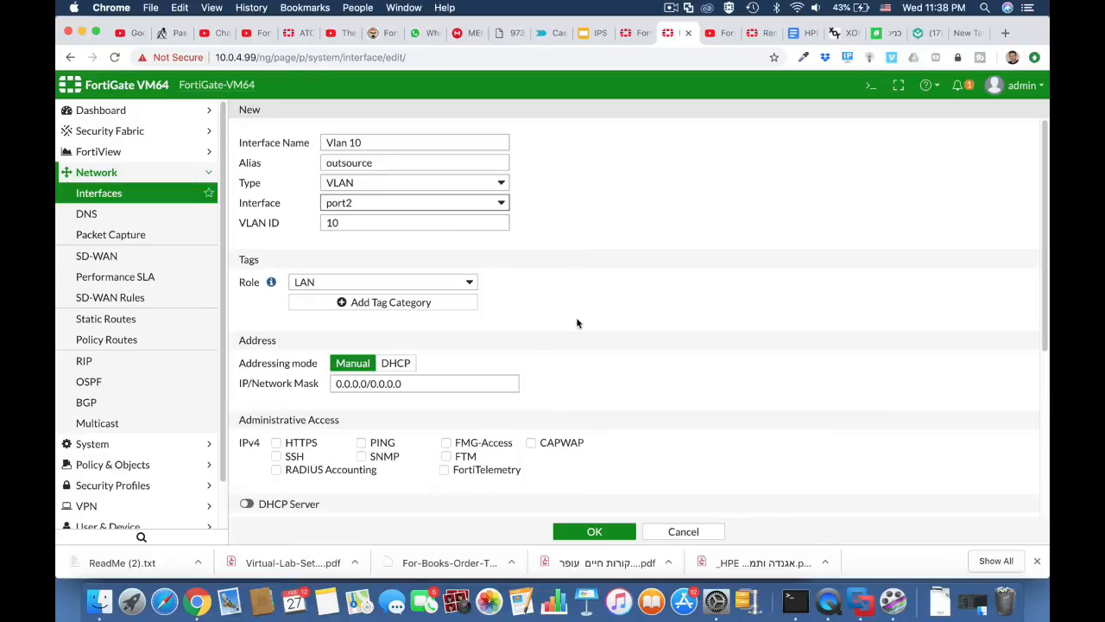
pyautogui.scroll(-2, 577, 323)
pyautogui.doubleClick(368, 332)
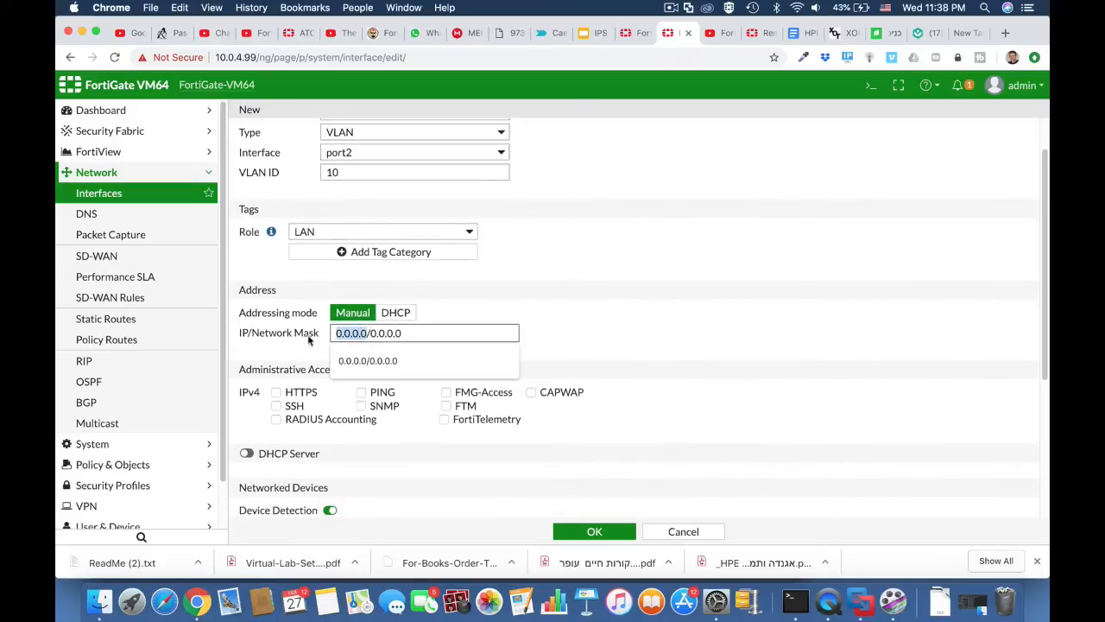
pyautogui.write('10.1')
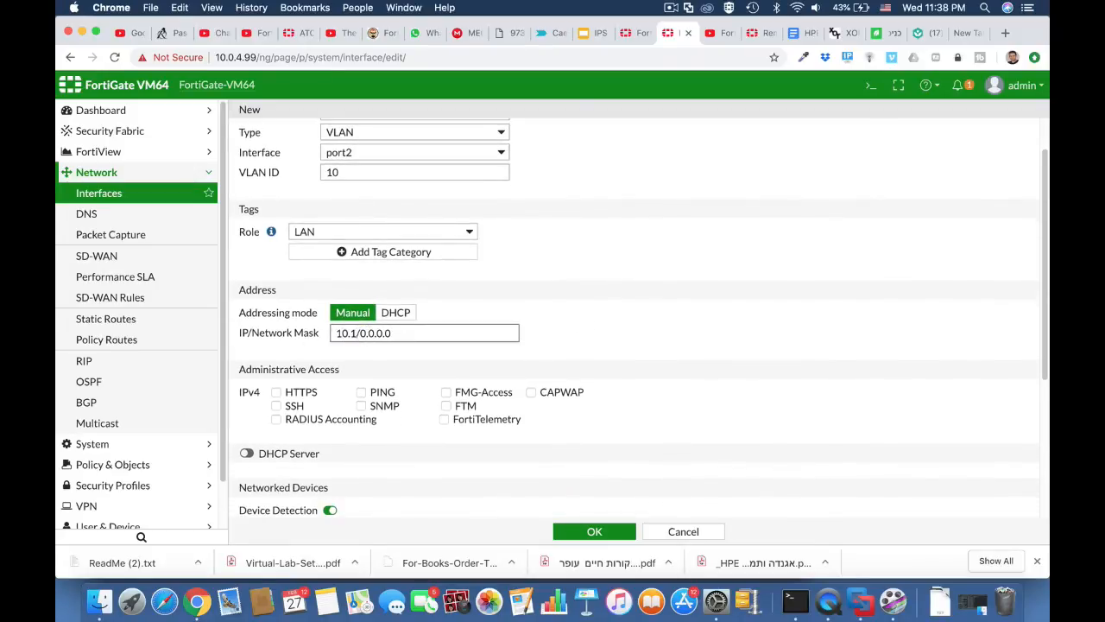
pyautogui.press('BackSpace')
pyautogui.write('0.10.1')
pyautogui.moveTo(384, 334); pyautogui.dragTo(458, 337)
pyautogui.write('255.255.255')
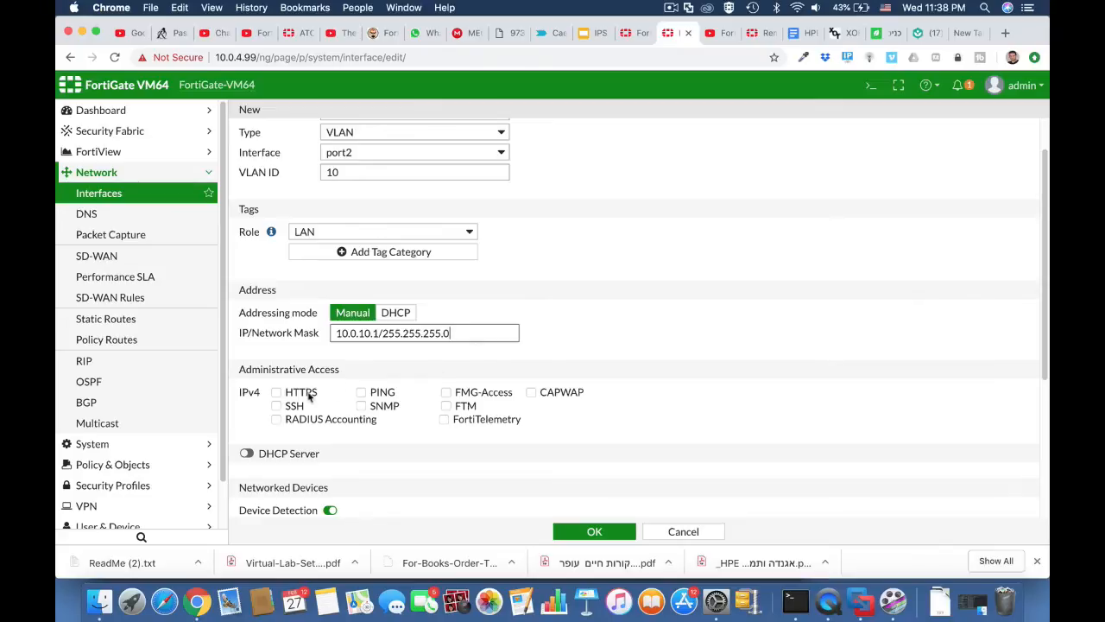
# Allow HTTPS and SSH access, enable DHCP with range 10.0.10.2–10.0.10.50, and save.
pyautogui.click(309, 393)
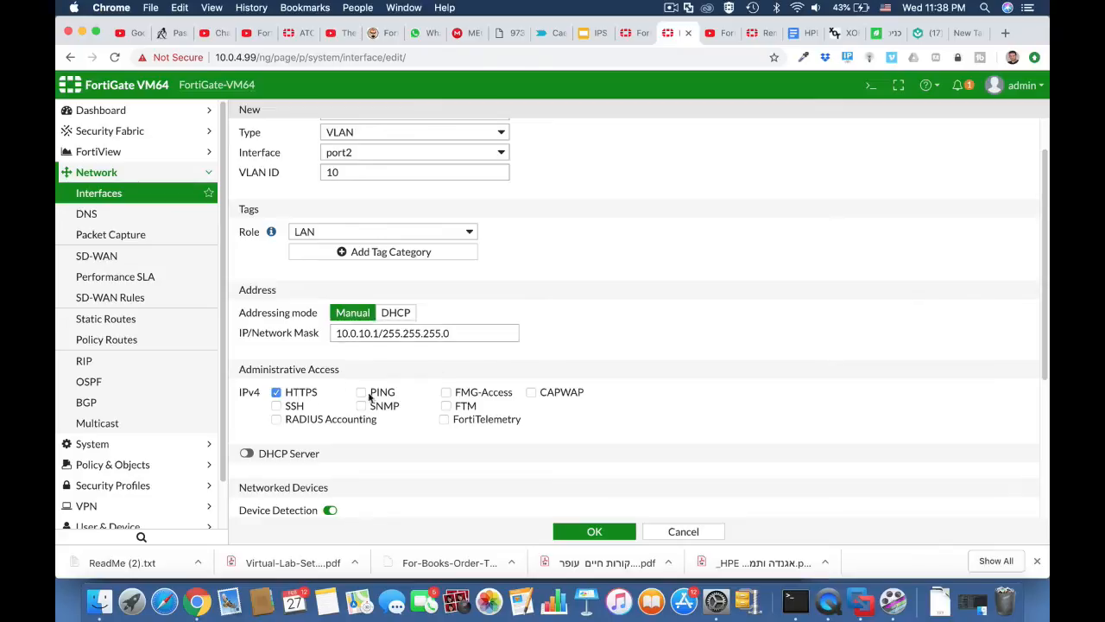
pyautogui.click(279, 407)
pyautogui.click(244, 453)
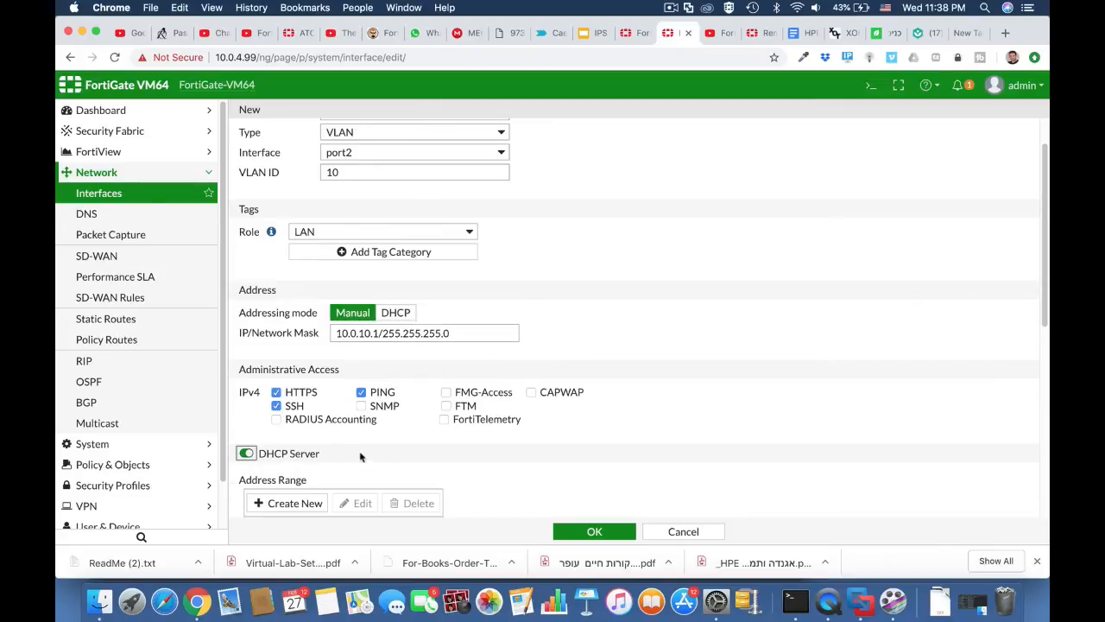
pyautogui.scroll(-5, 354, 455)
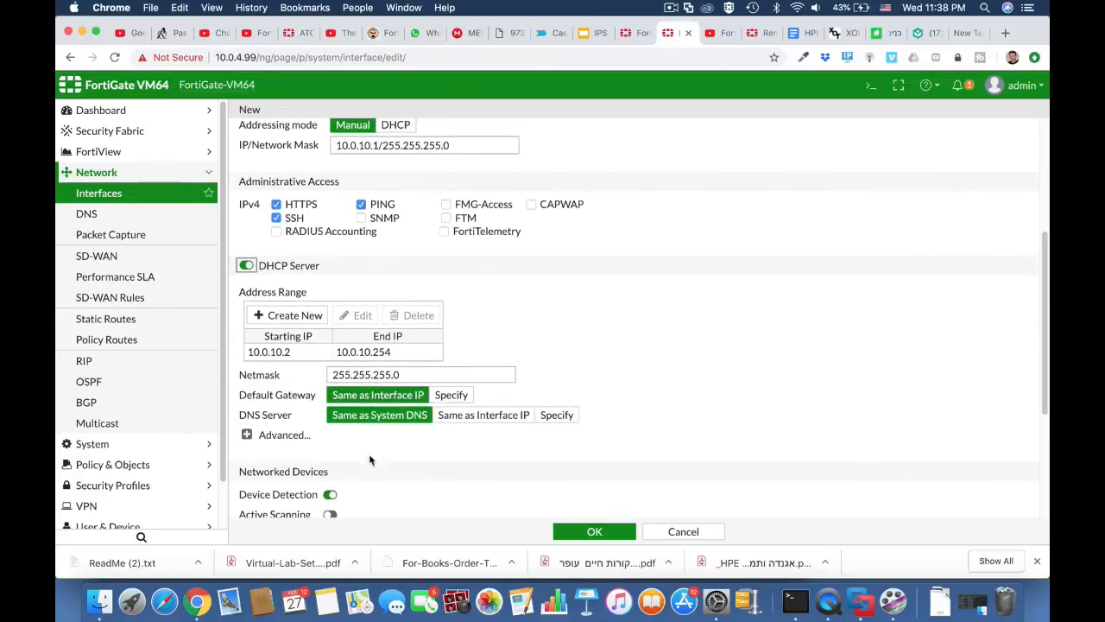
pyautogui.click(382, 353)
pyautogui.click(382, 353)
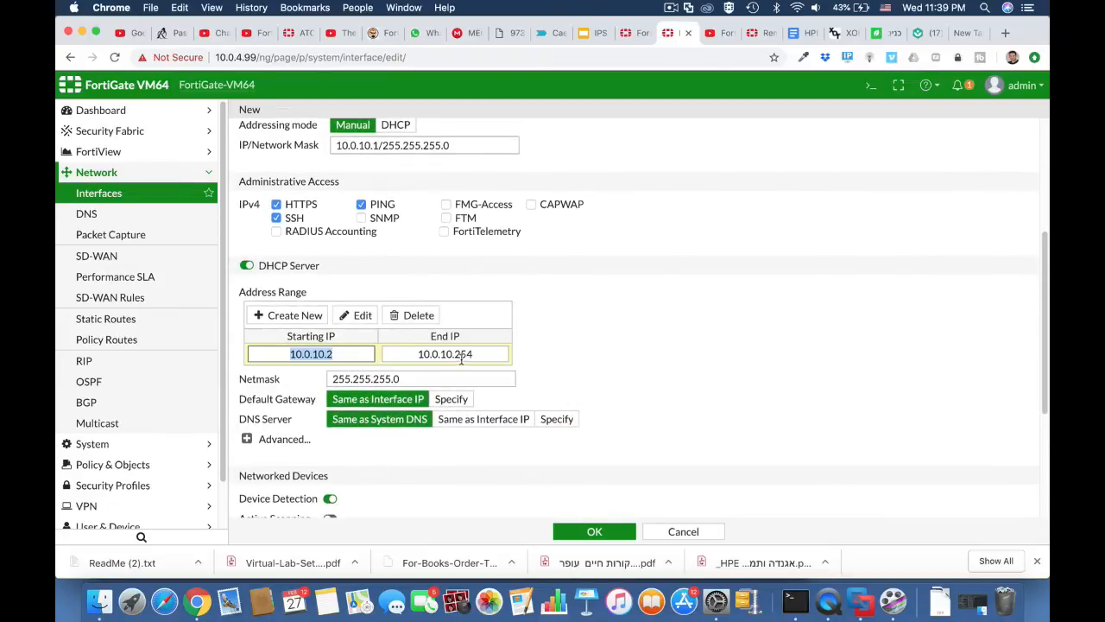
pyautogui.moveTo(456, 354); pyautogui.dragTo(479, 354)
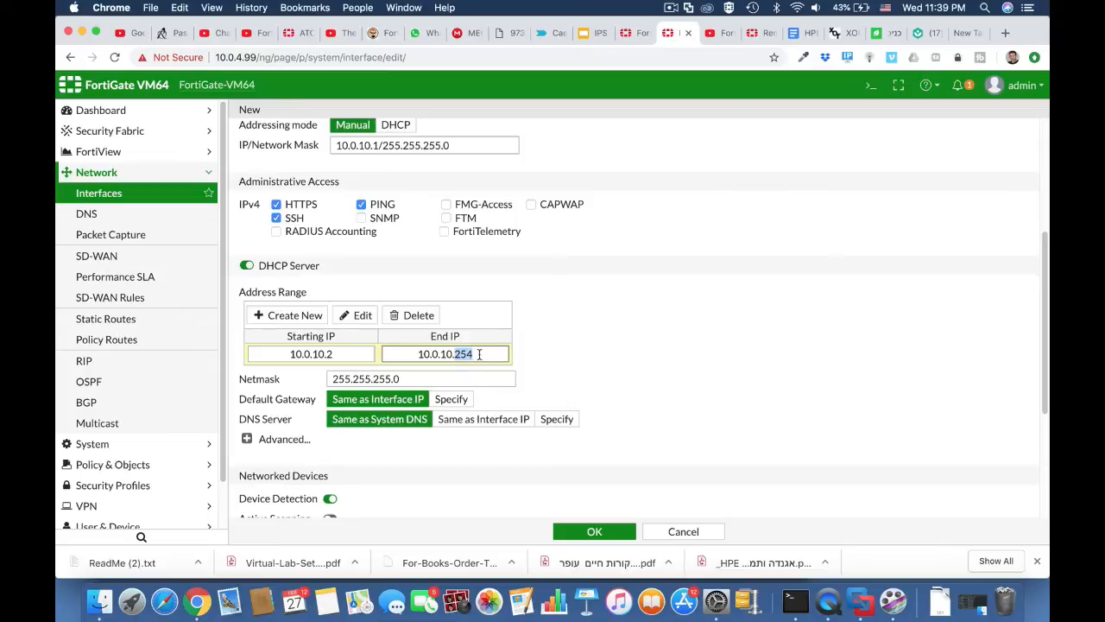
pyautogui.write('50')
pyautogui.click(592, 528)
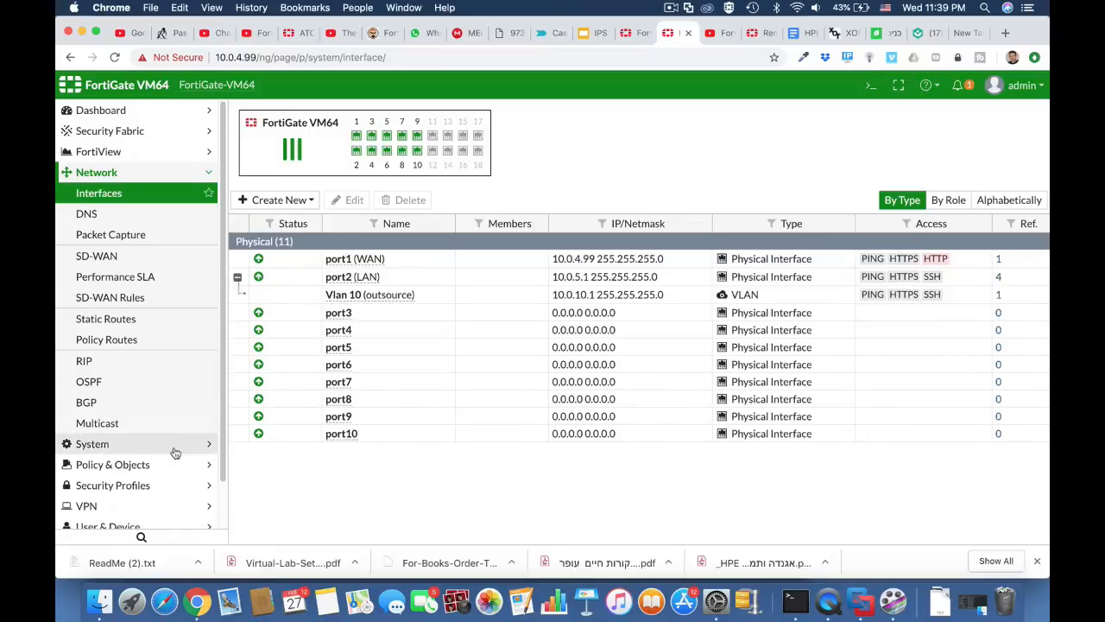
# Go to Policy & Objects > Addresses, briefly rechecking the Interfaces list on the way.
pyautogui.click(133, 465)
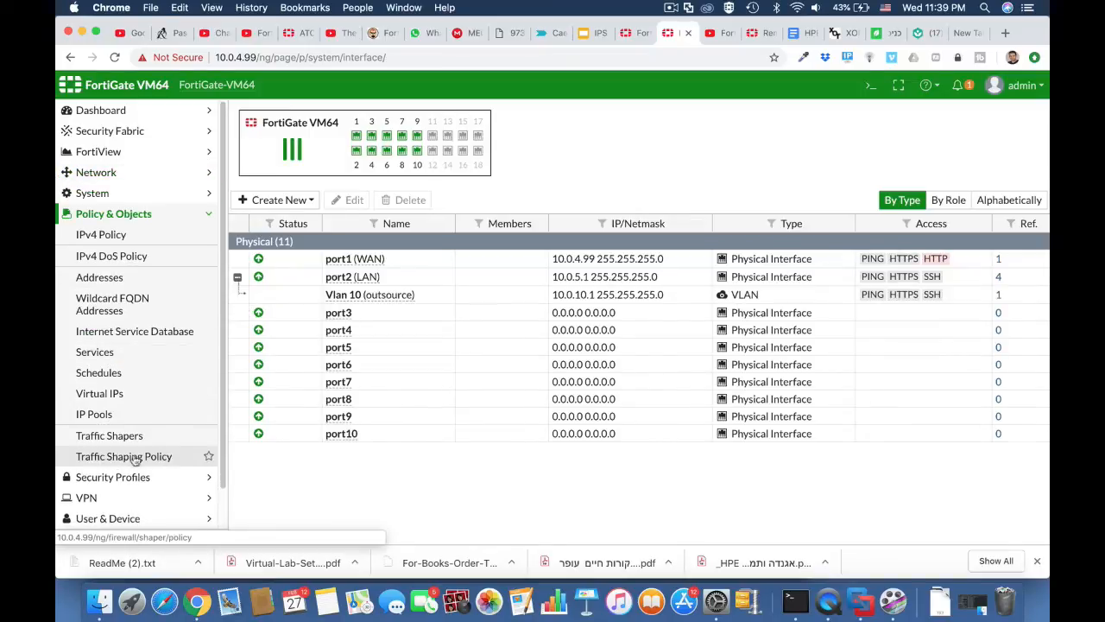
pyautogui.click(130, 235)
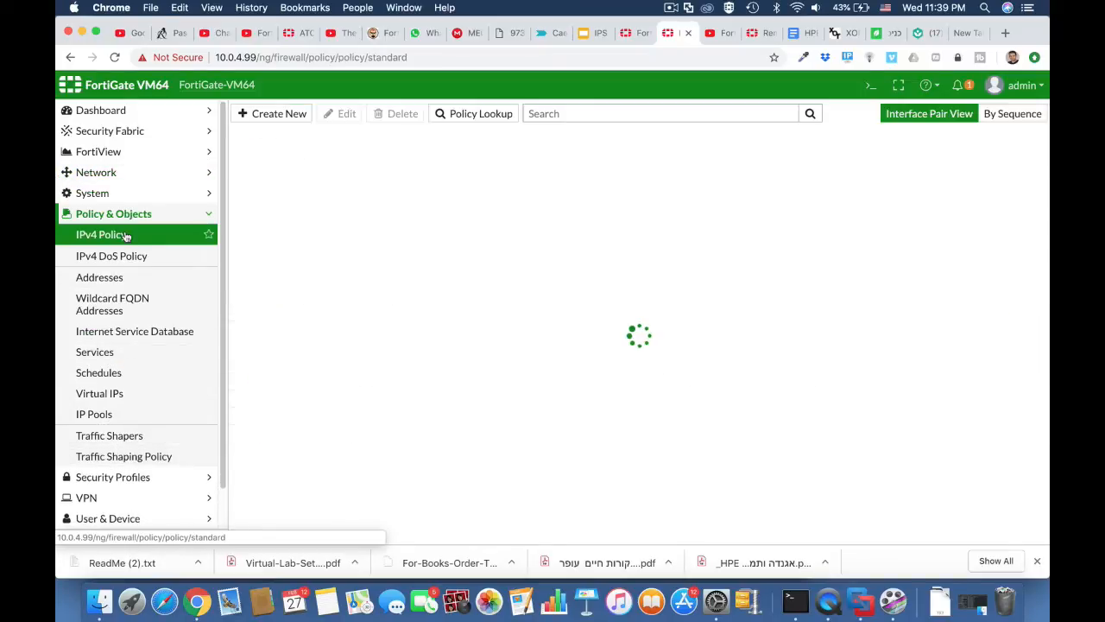
pyautogui.click(114, 276)
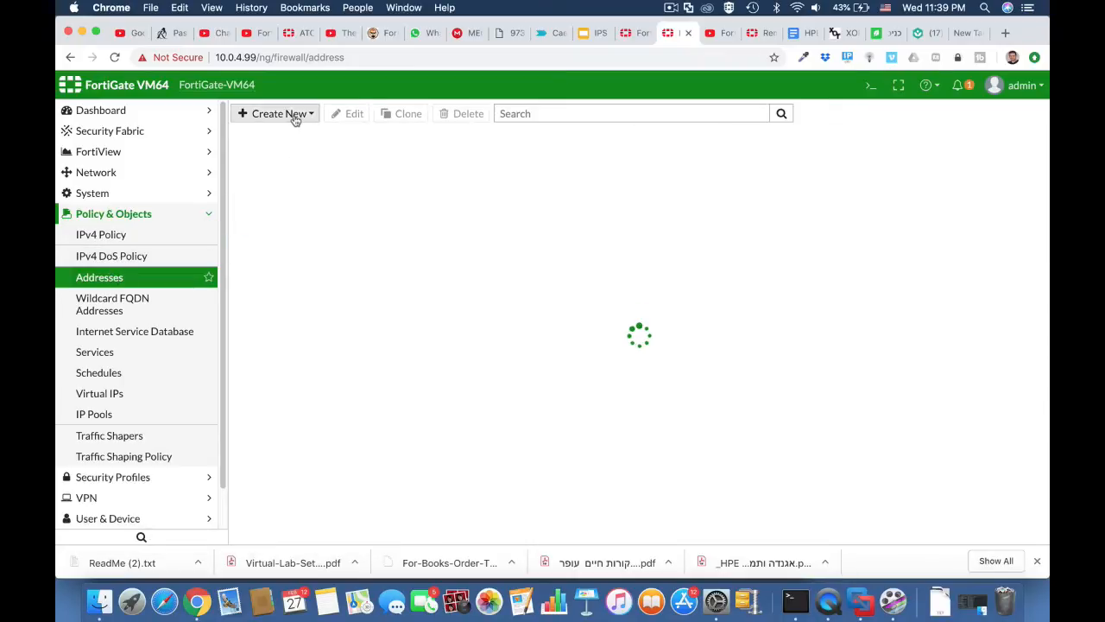
pyautogui.click(142, 176)
pyautogui.click(140, 194)
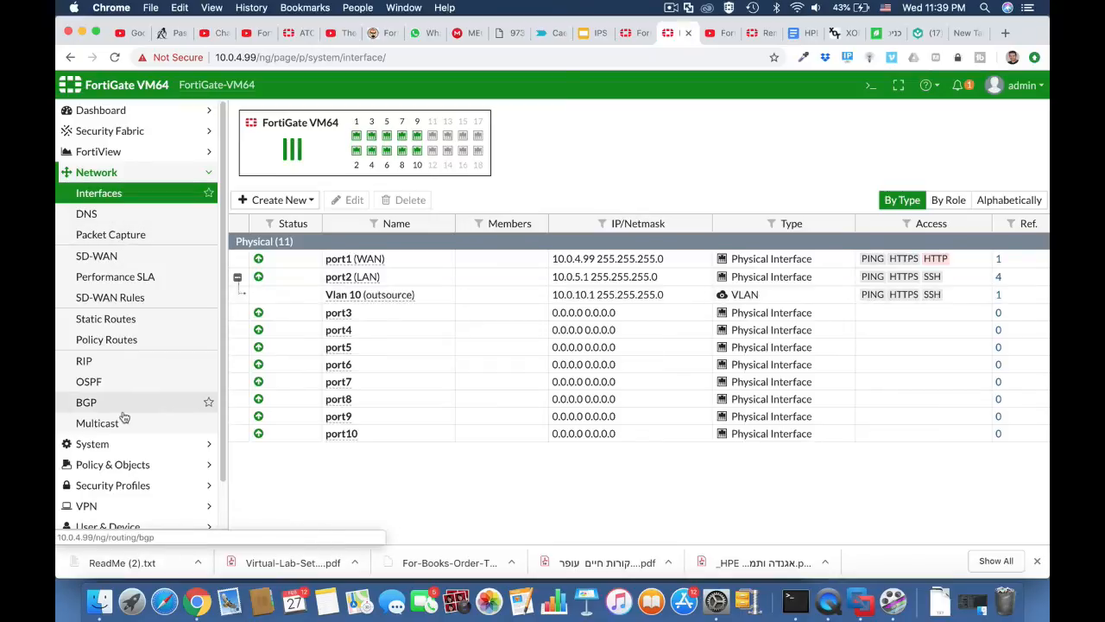
pyautogui.click(134, 463)
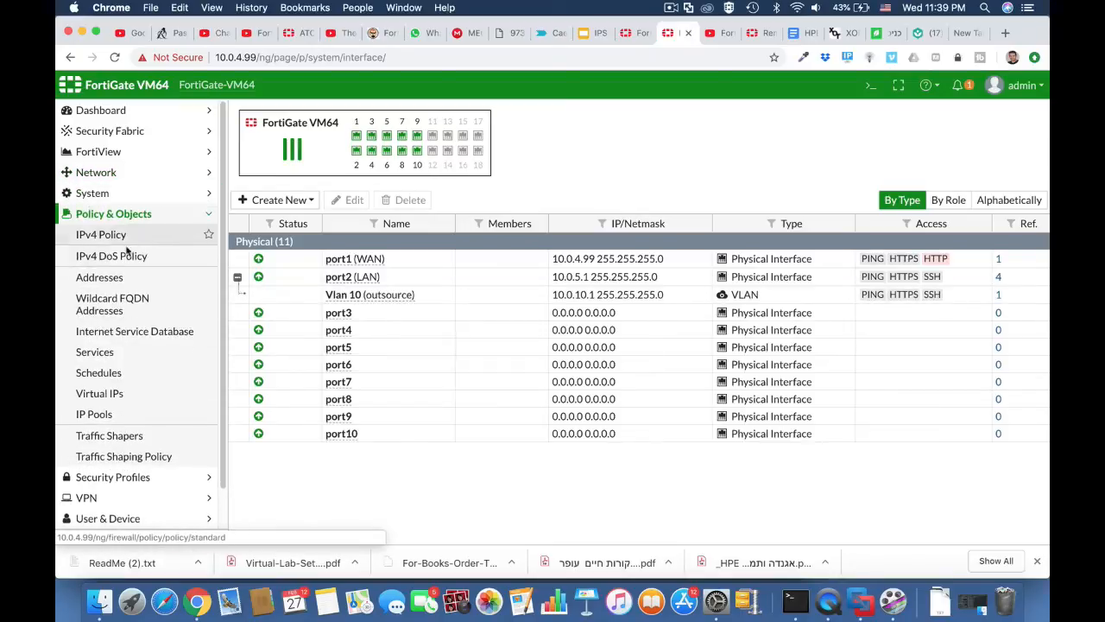
pyautogui.click(115, 277)
# Start a new address named outsource with subnet 10.0.10.0/24 on LAN (port2).
pyautogui.click(307, 114)
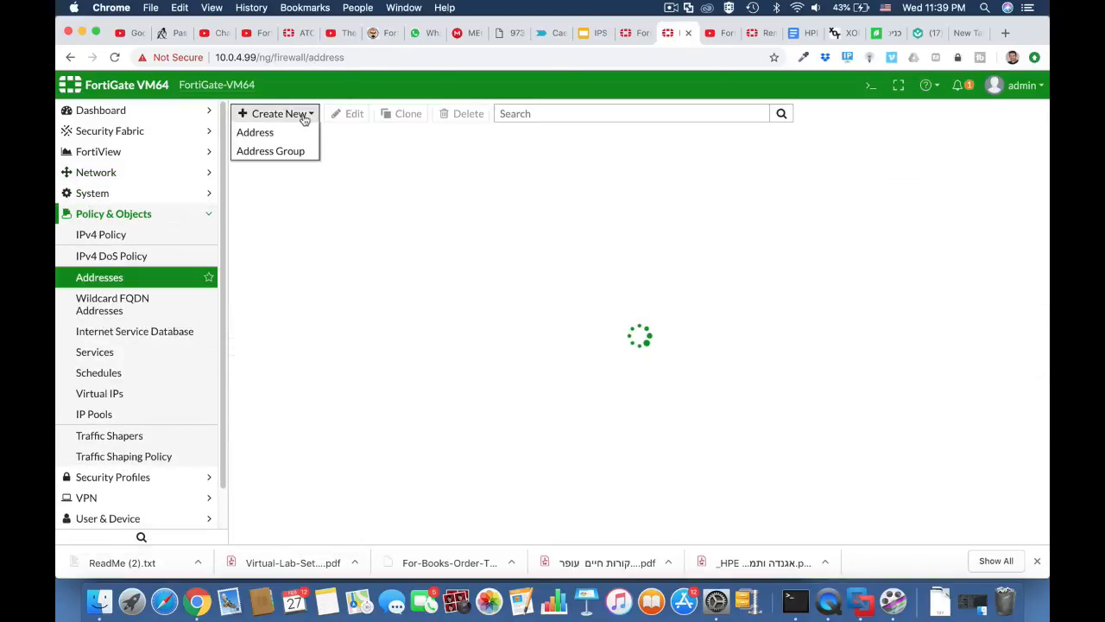
pyautogui.click(296, 132)
pyautogui.click(422, 141)
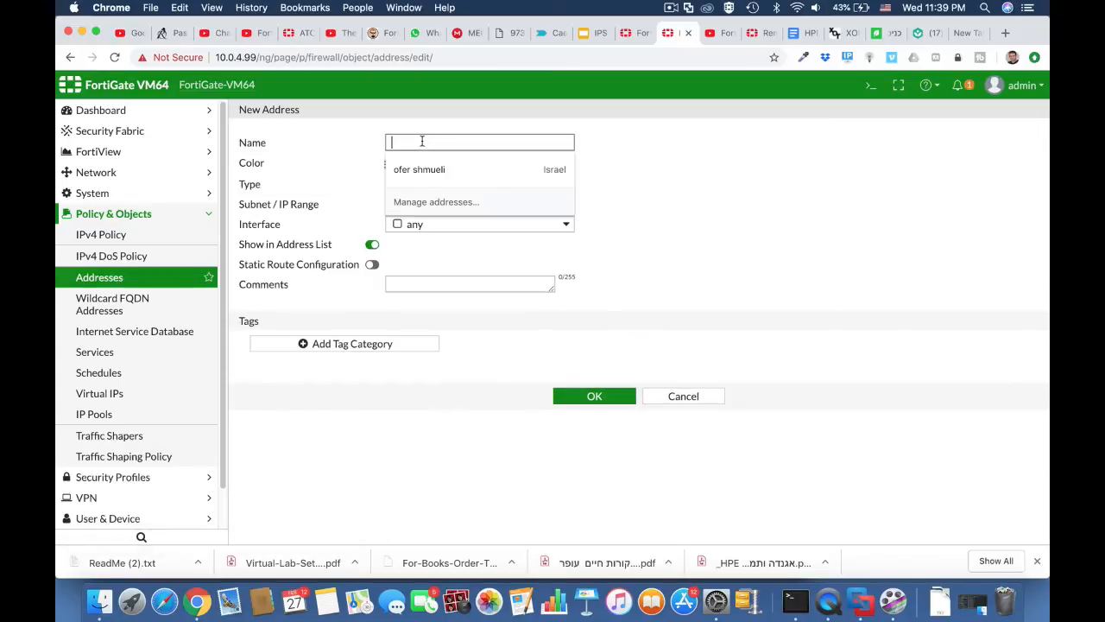
pyautogui.write('outsource')
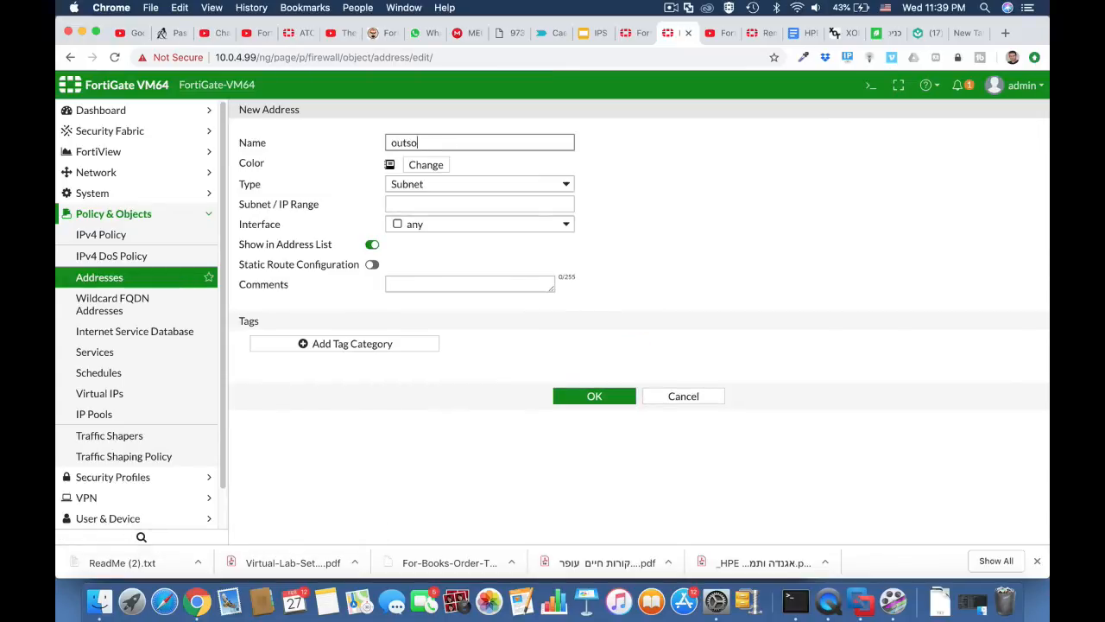
pyautogui.click(445, 203)
pyautogui.write('10.0.')
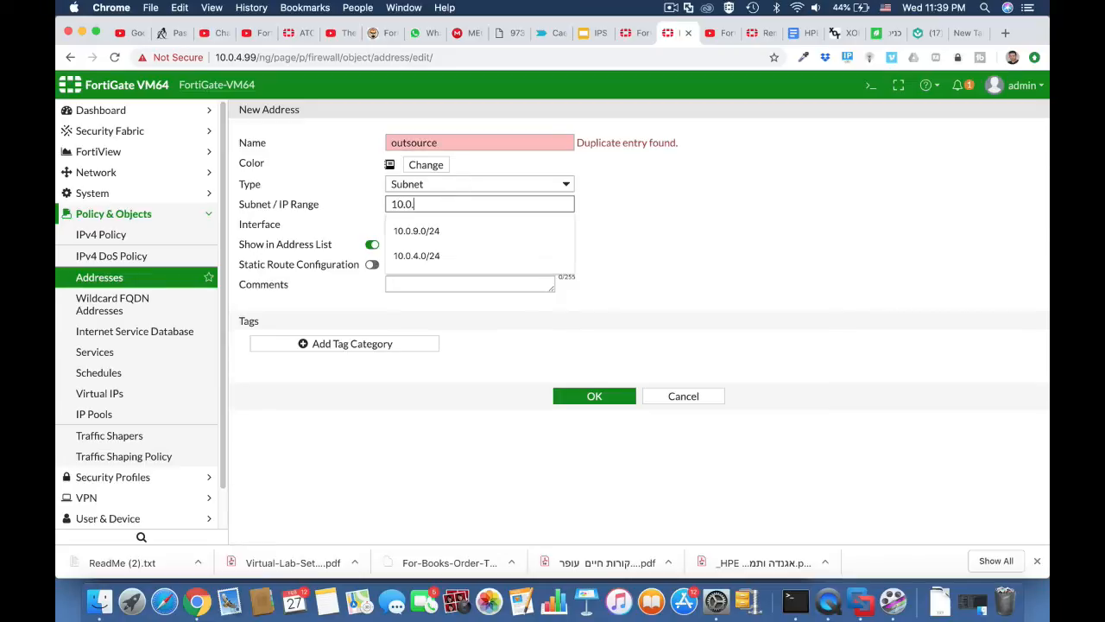
pyautogui.write('10.0/24')
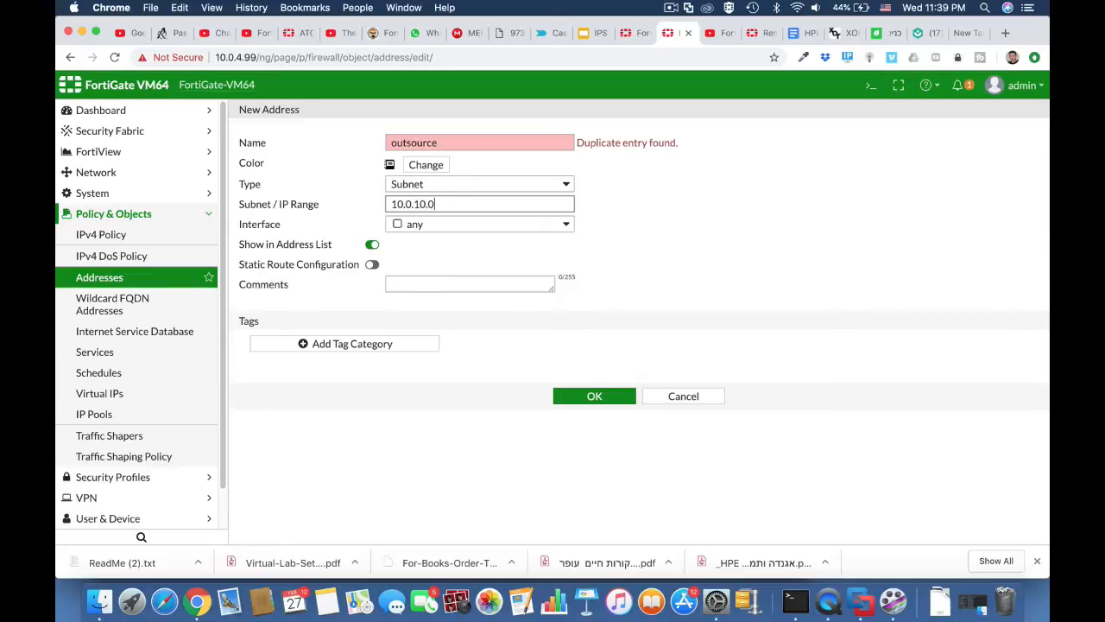
pyautogui.click(559, 227)
pyautogui.click(484, 280)
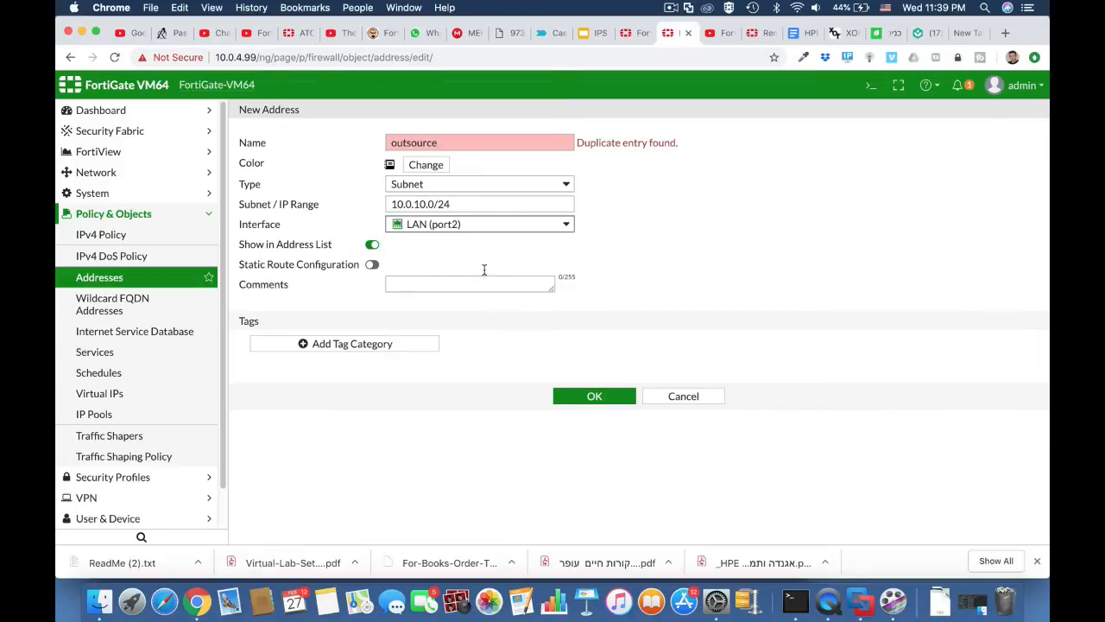
# Capitalize the name to Outsource, save the address, and expand the full address list.
pyautogui.click(442, 142)
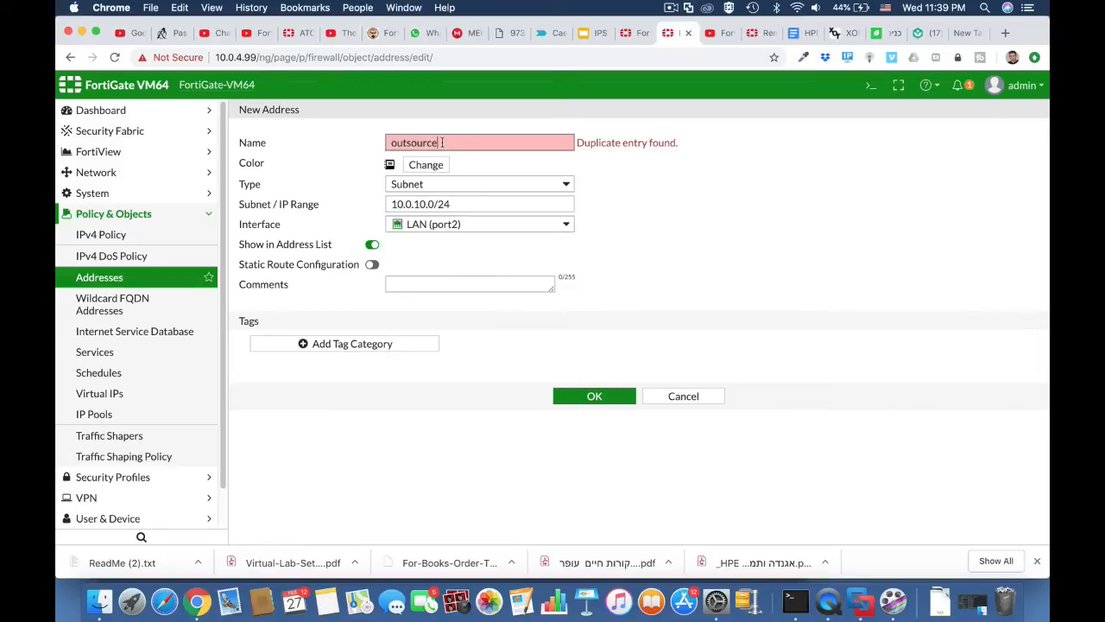
pyautogui.click(390, 144)
pyautogui.write('O')
pyautogui.press('Delete')
pyautogui.click(603, 167)
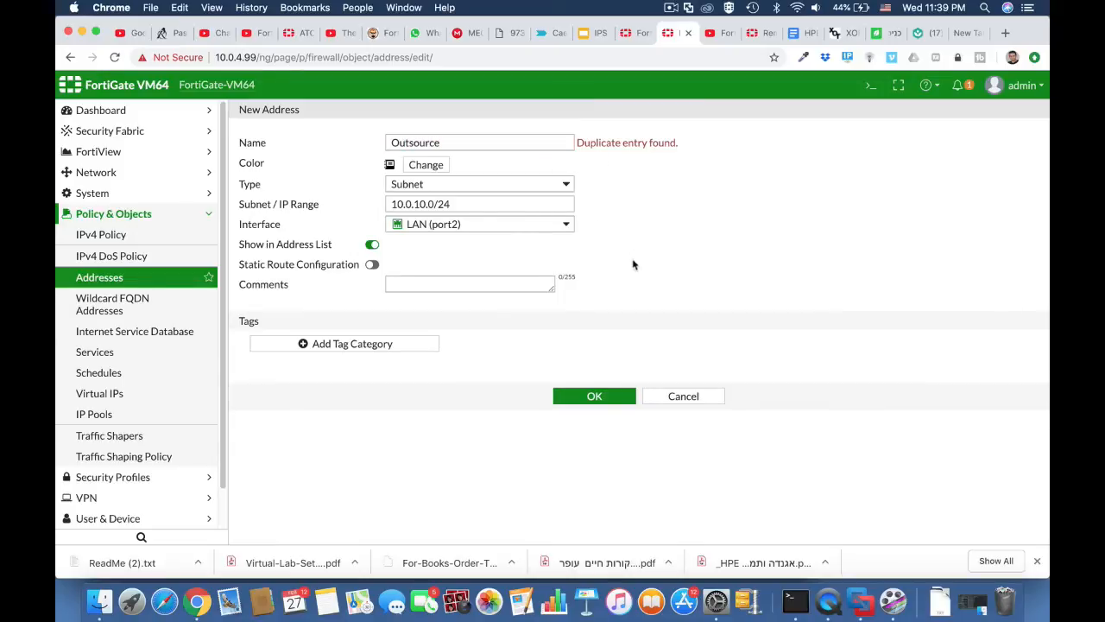
pyautogui.click(594, 397)
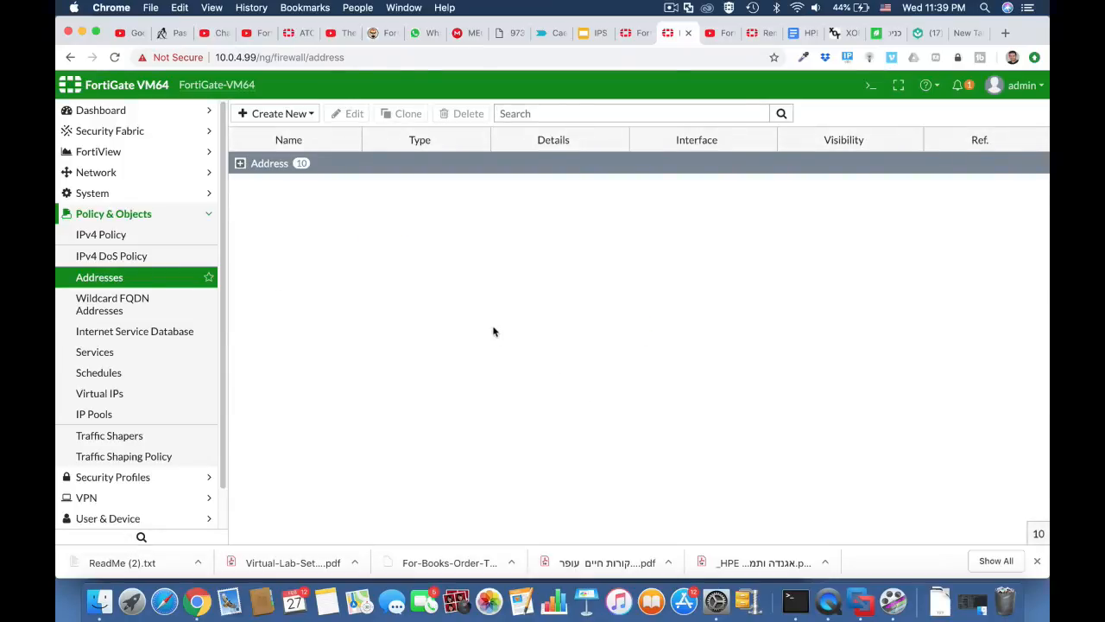
pyautogui.click(241, 164)
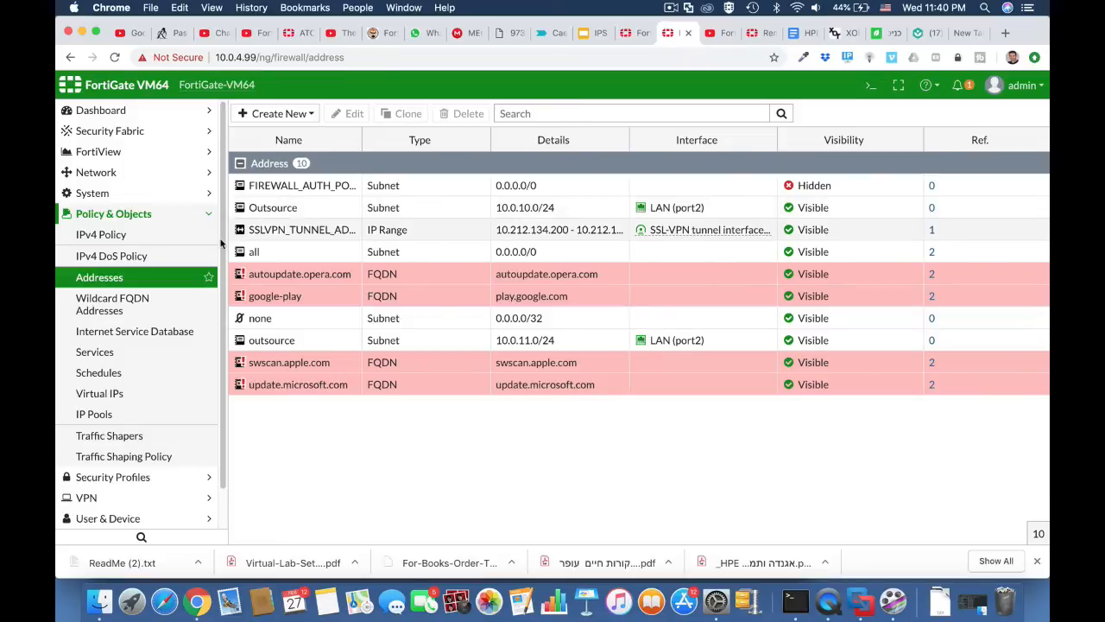
# Start a new web filter profile named outsource_block_social.
pyautogui.click(164, 235)
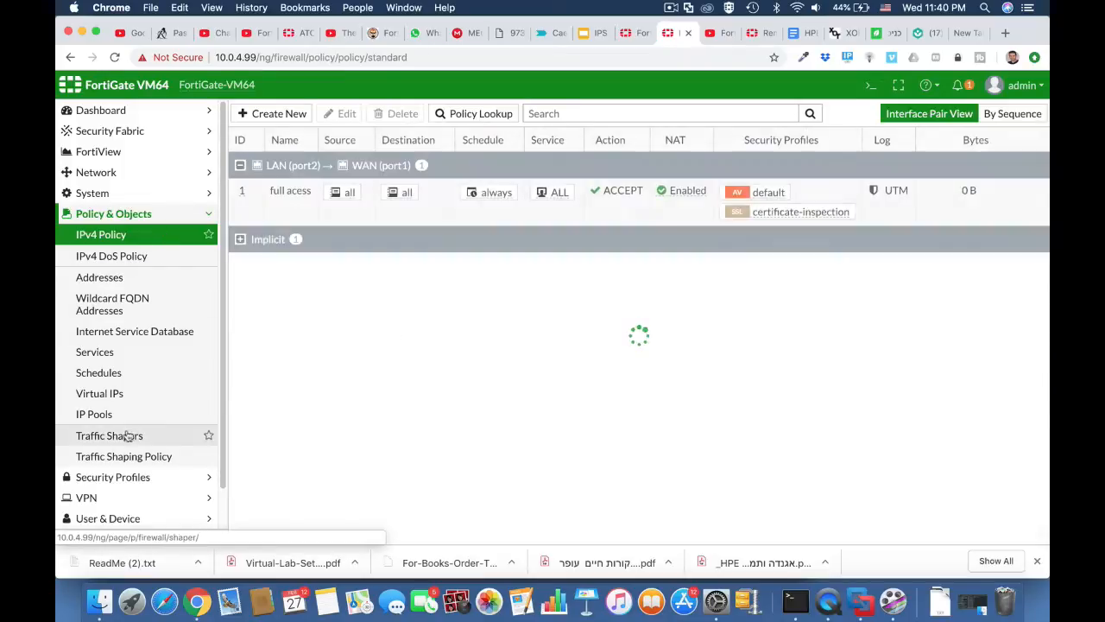
pyautogui.click(129, 477)
pyautogui.click(129, 279)
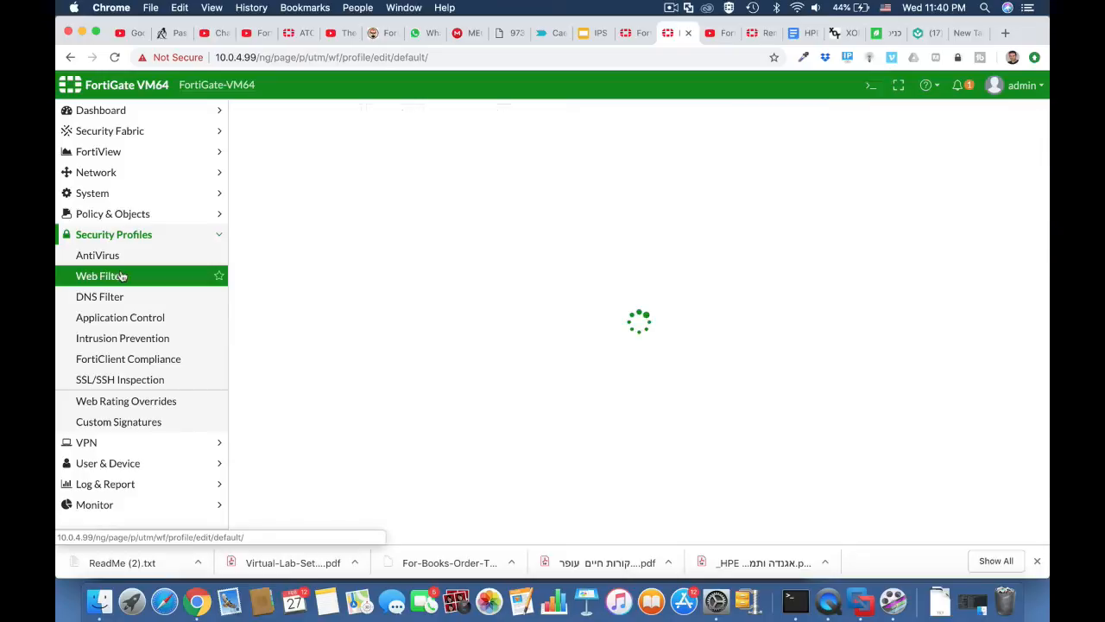
pyautogui.click(407, 140)
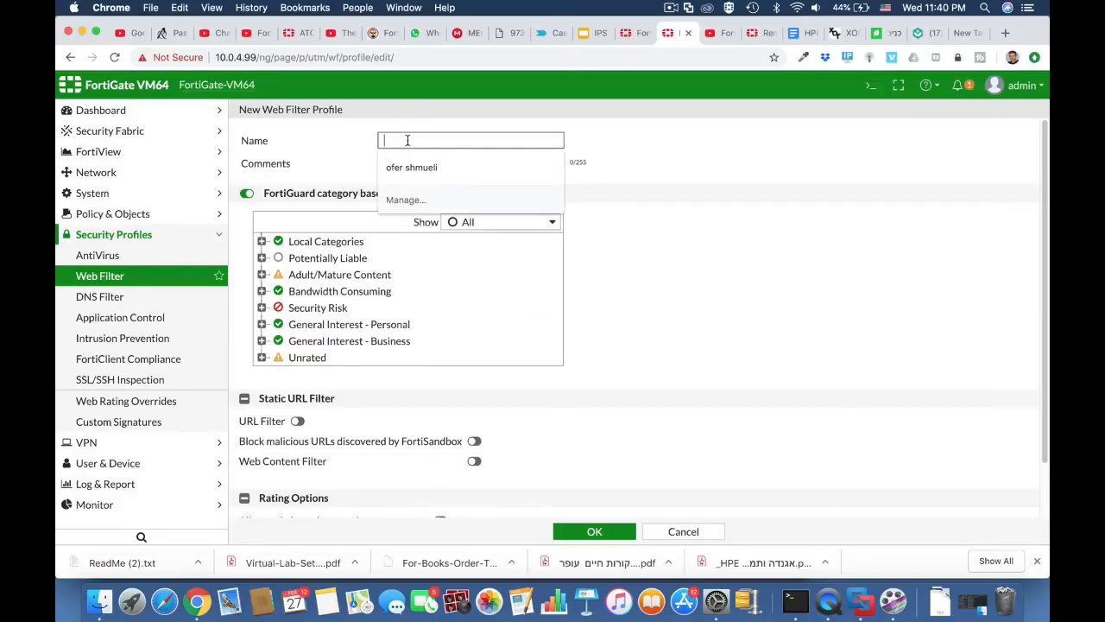
pyautogui.write('outso')
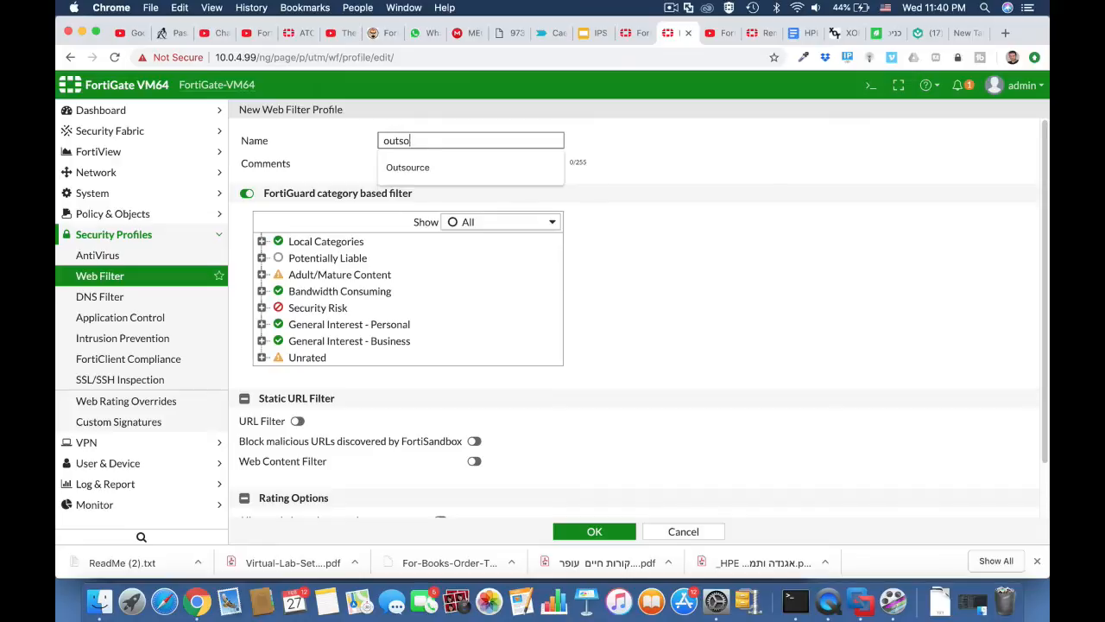
pyautogui.write('urce_block_social')
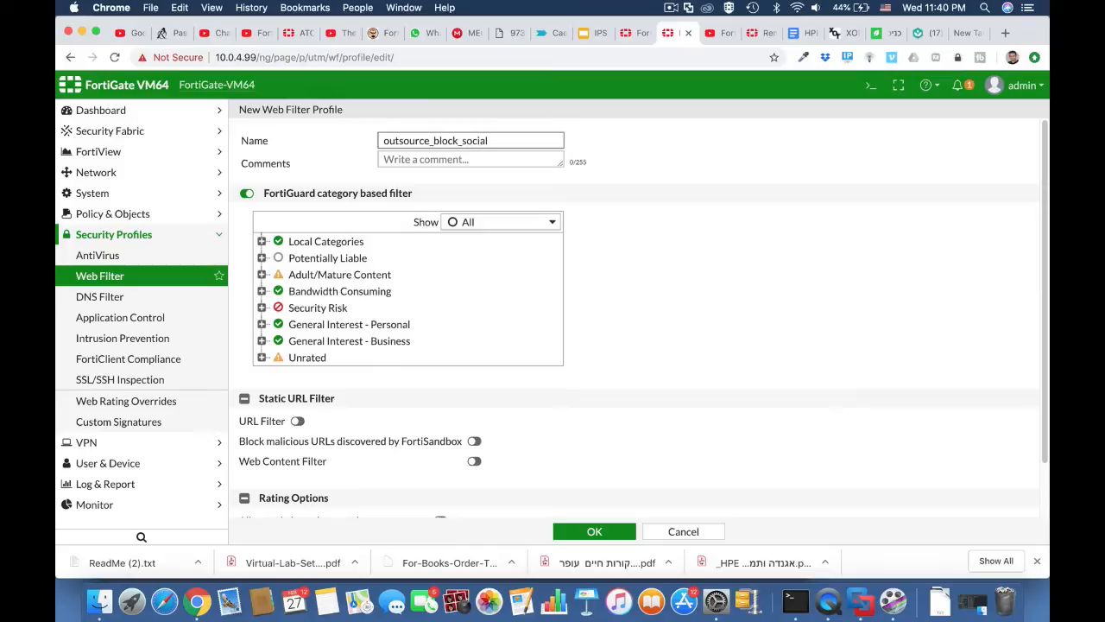
pyautogui.click(622, 252)
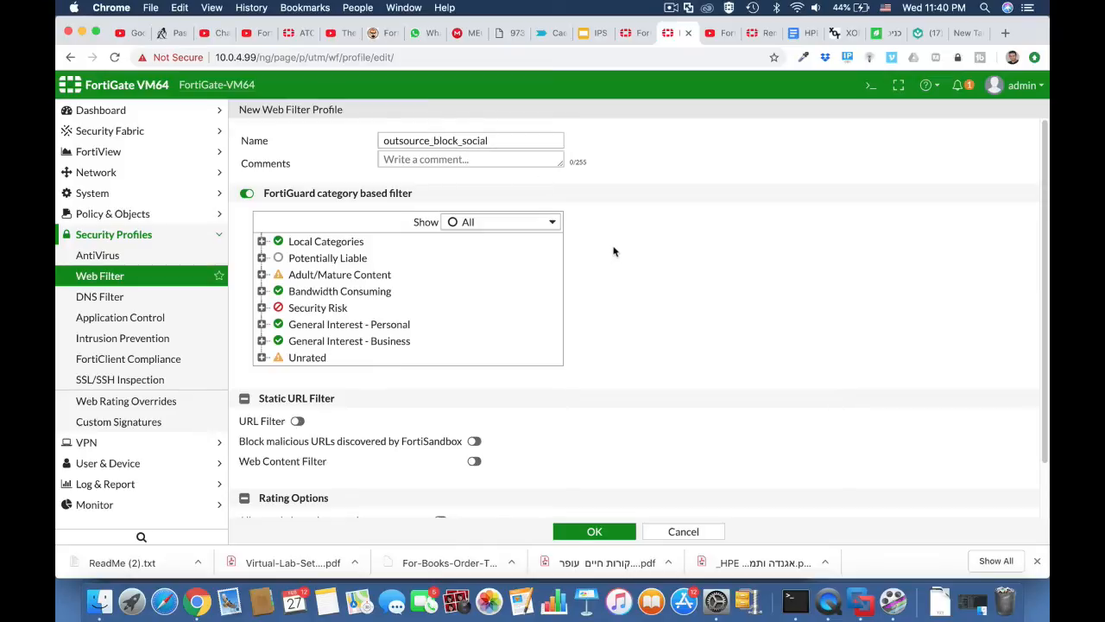
# Set the Social Networking category to Block and save the profile.
pyautogui.click(263, 325)
pyautogui.scroll(-6, 346, 405)
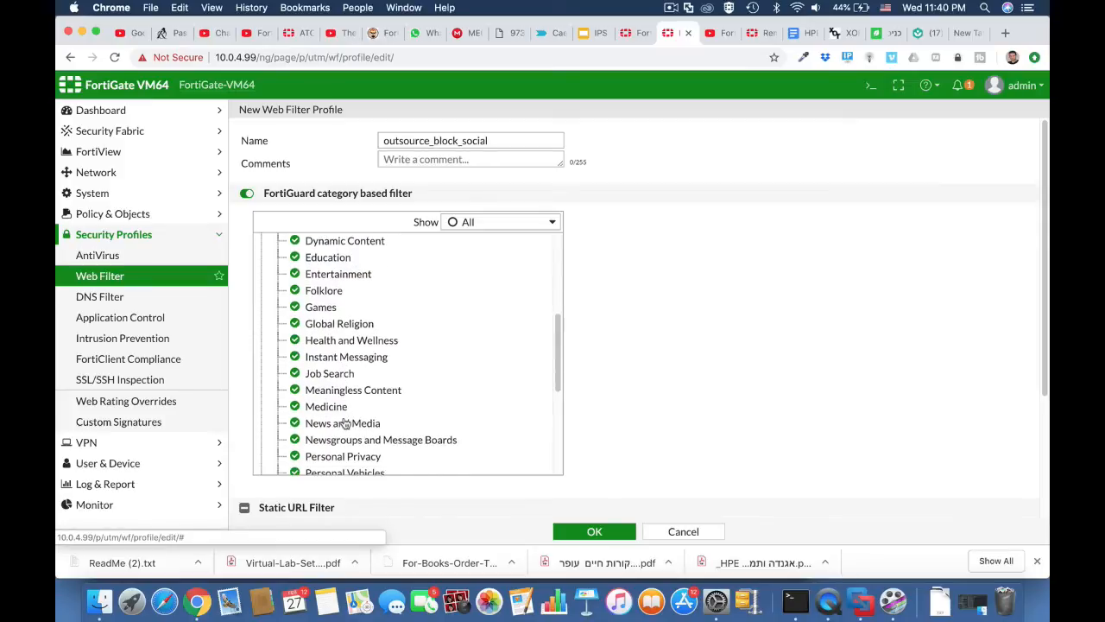
pyautogui.scroll(-5, 345, 421)
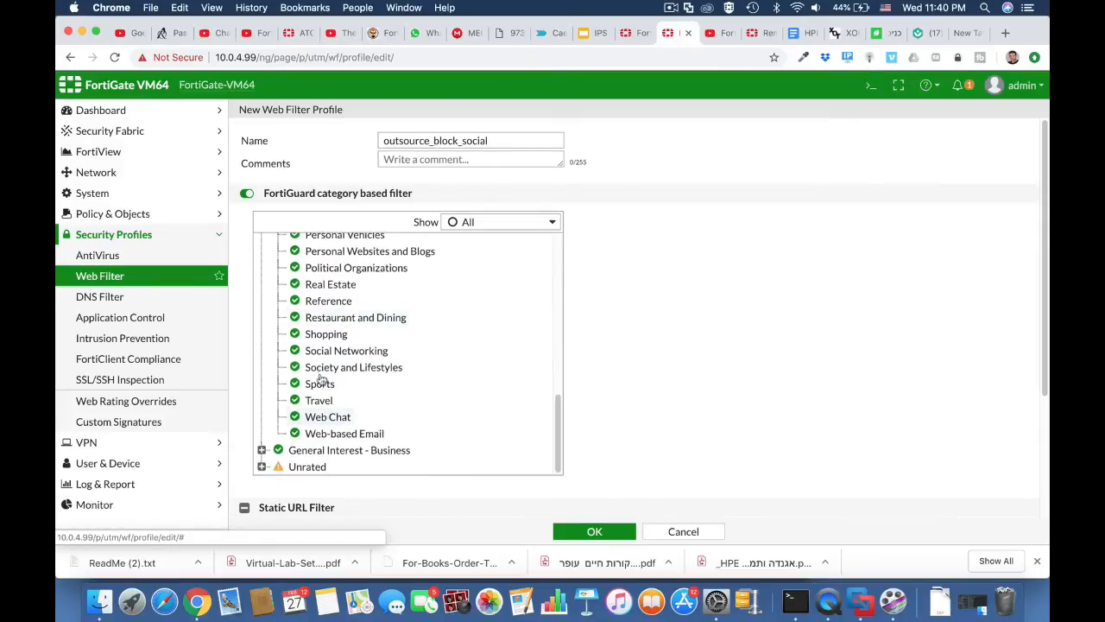
pyautogui.rightClick(295, 354)
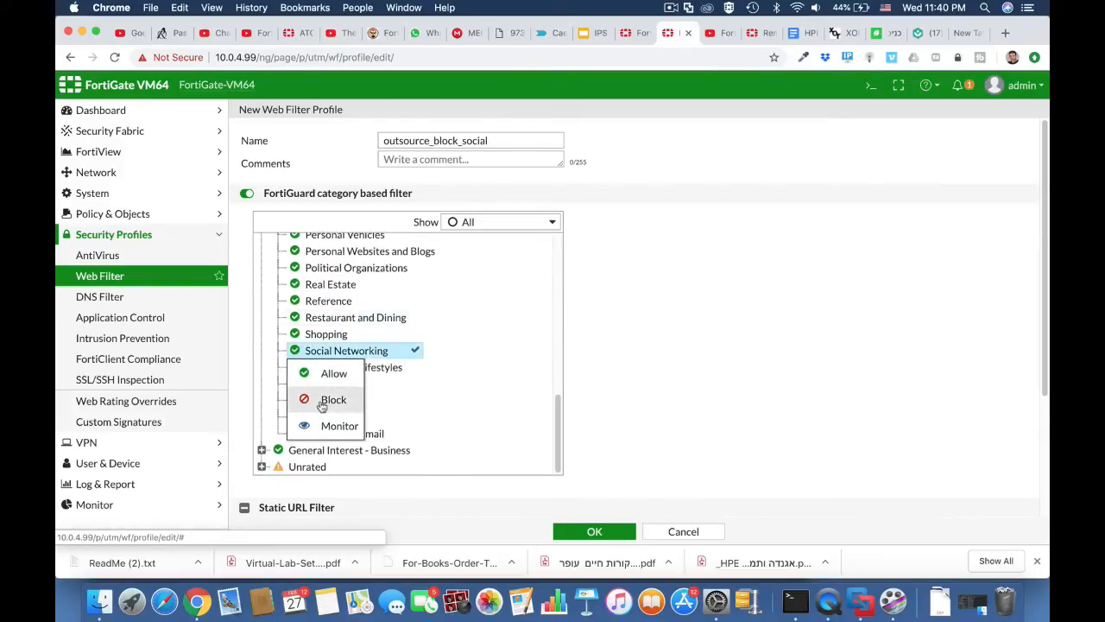
pyautogui.click(318, 401)
pyautogui.click(604, 532)
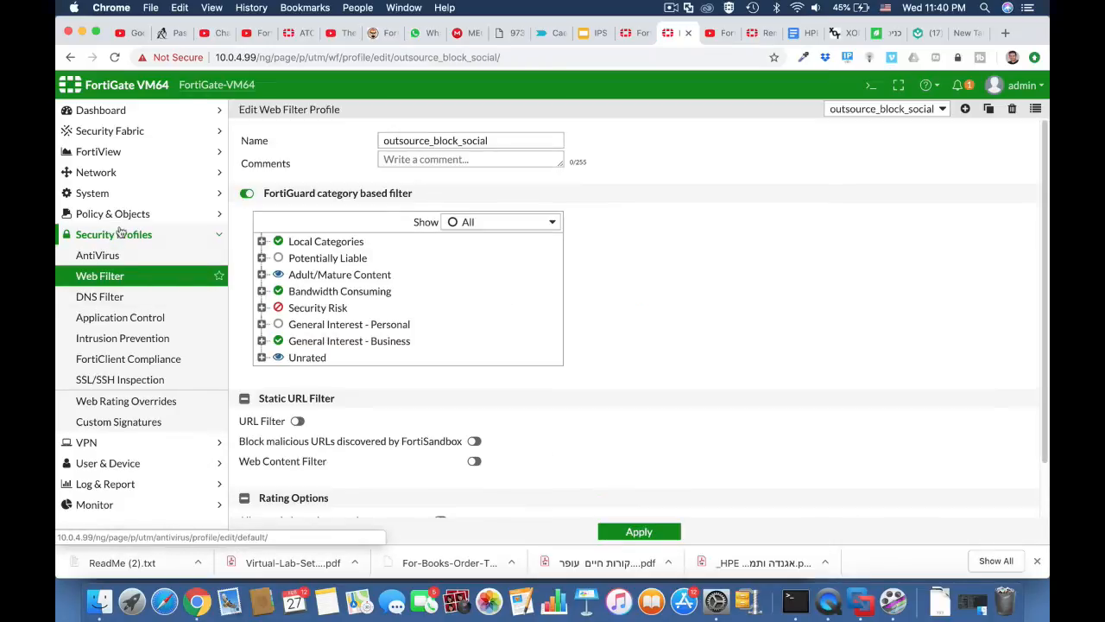
pyautogui.click(120, 215)
# Start policy outsource from LAN (port2) to WAN (port1), source Outsource, destination all.
pyautogui.click(115, 234)
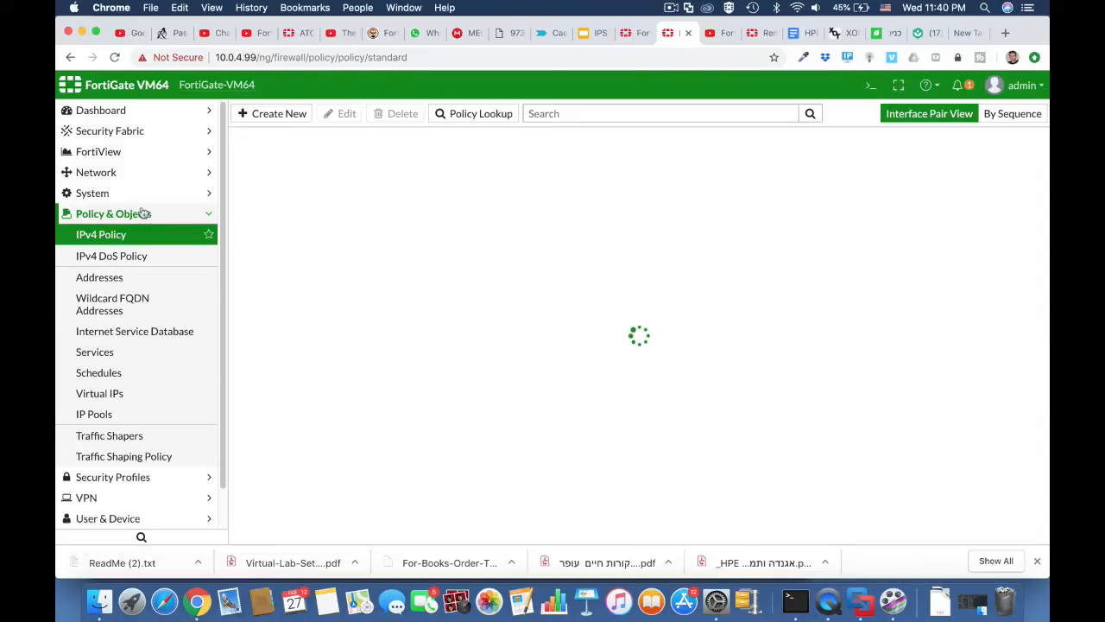
pyautogui.click(279, 114)
pyautogui.click(364, 155)
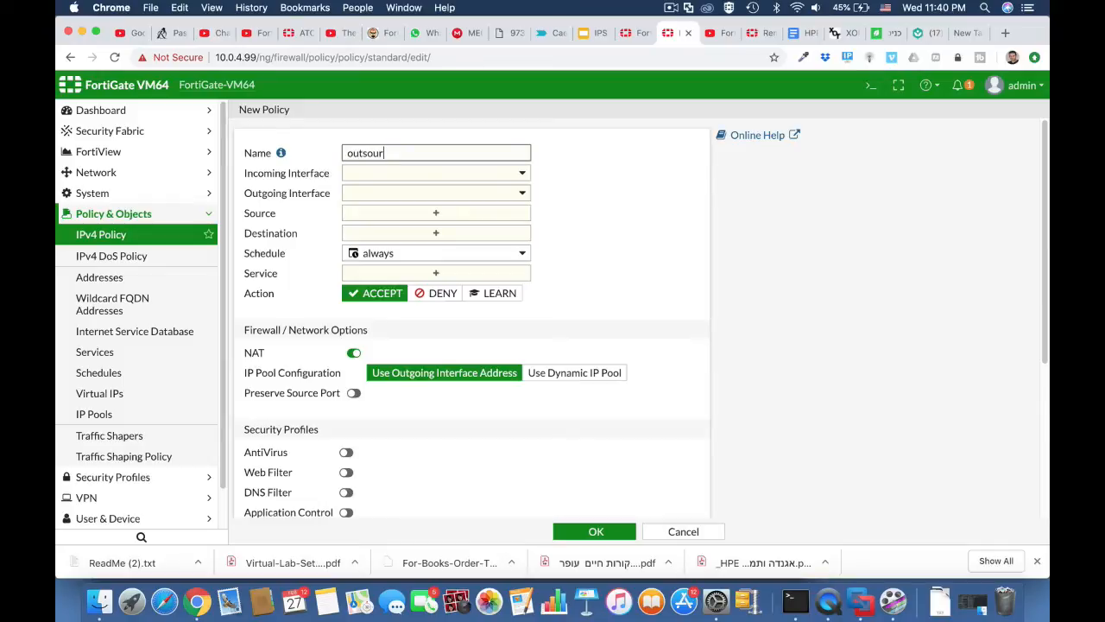
pyautogui.click(378, 175)
pyautogui.click(380, 227)
pyautogui.click(382, 195)
pyautogui.click(381, 233)
pyautogui.click(389, 214)
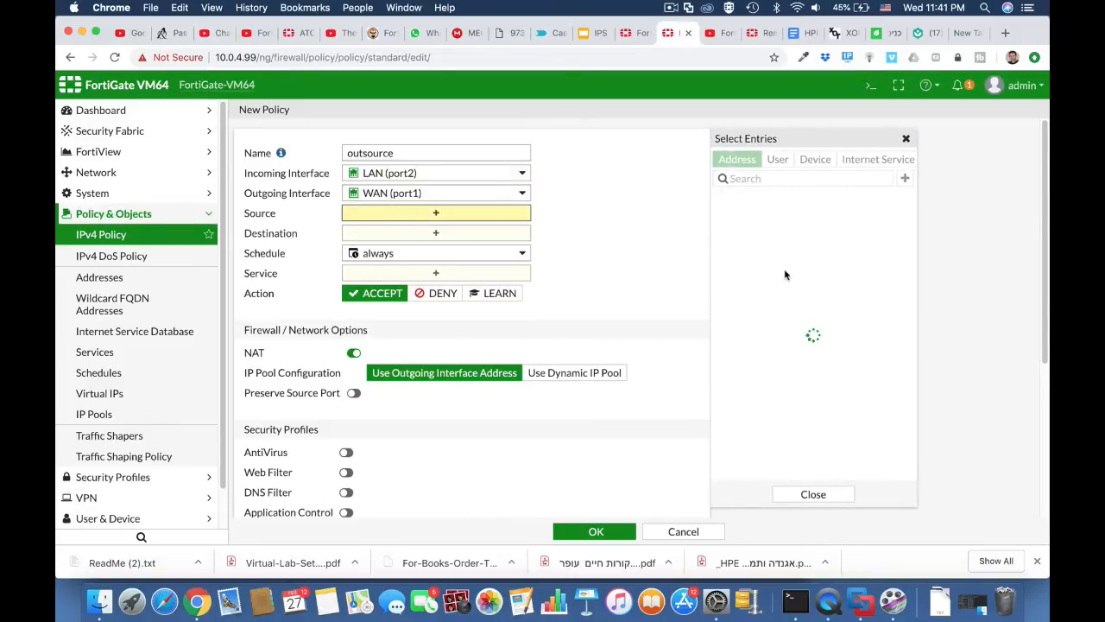
pyautogui.click(771, 284)
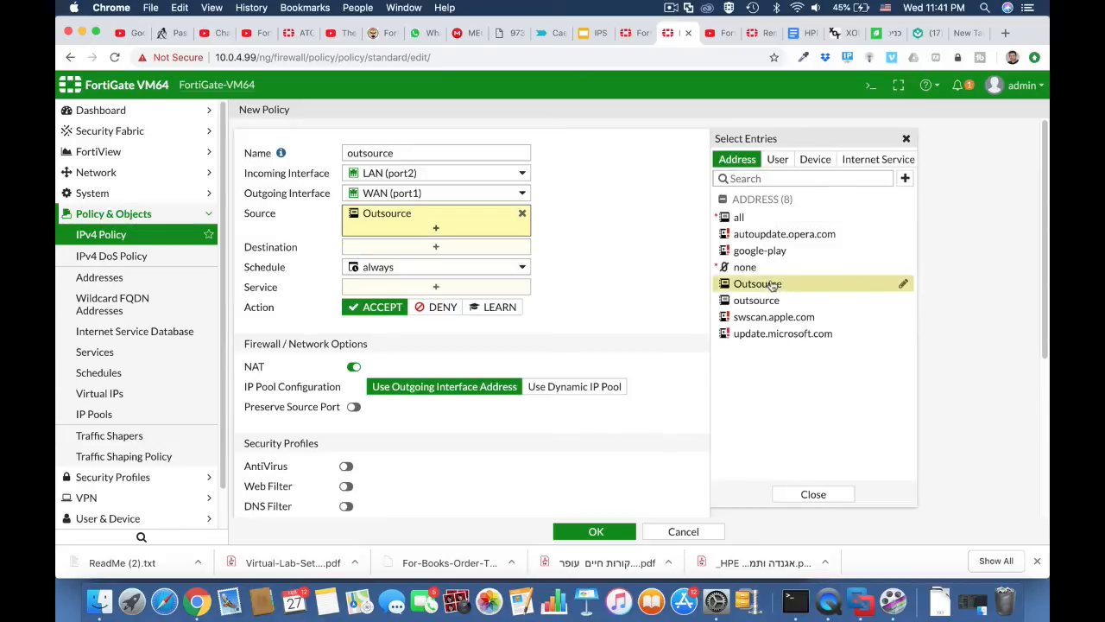
pyautogui.click(469, 247)
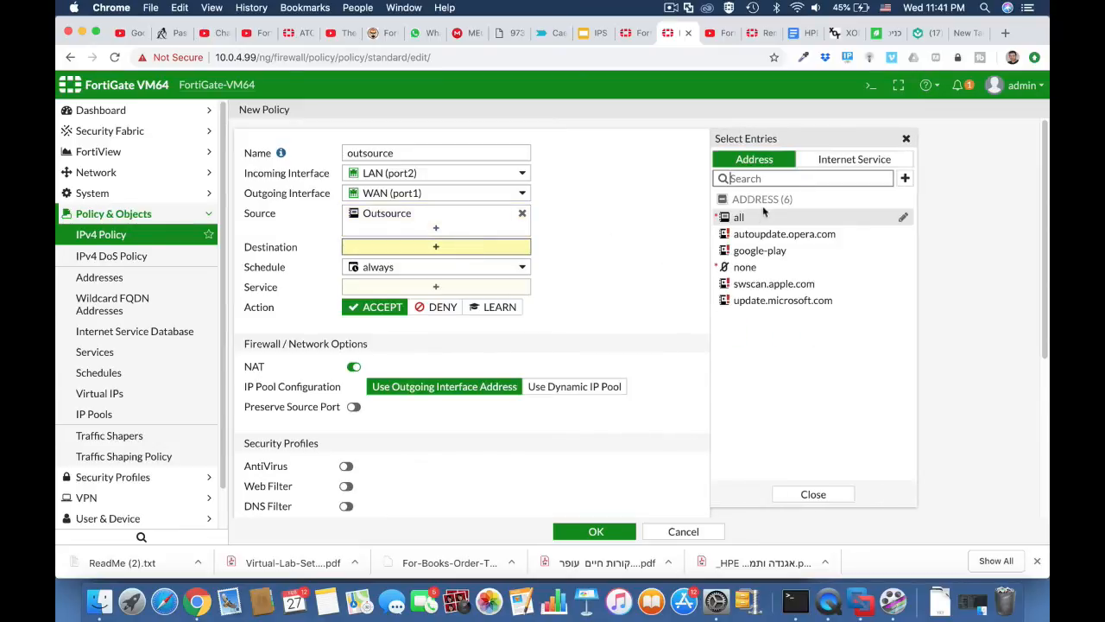
pyautogui.click(740, 217)
# Allow ALL services, apply outsource_block_social web filter, save, and move it above full acess.
pyautogui.click(492, 304)
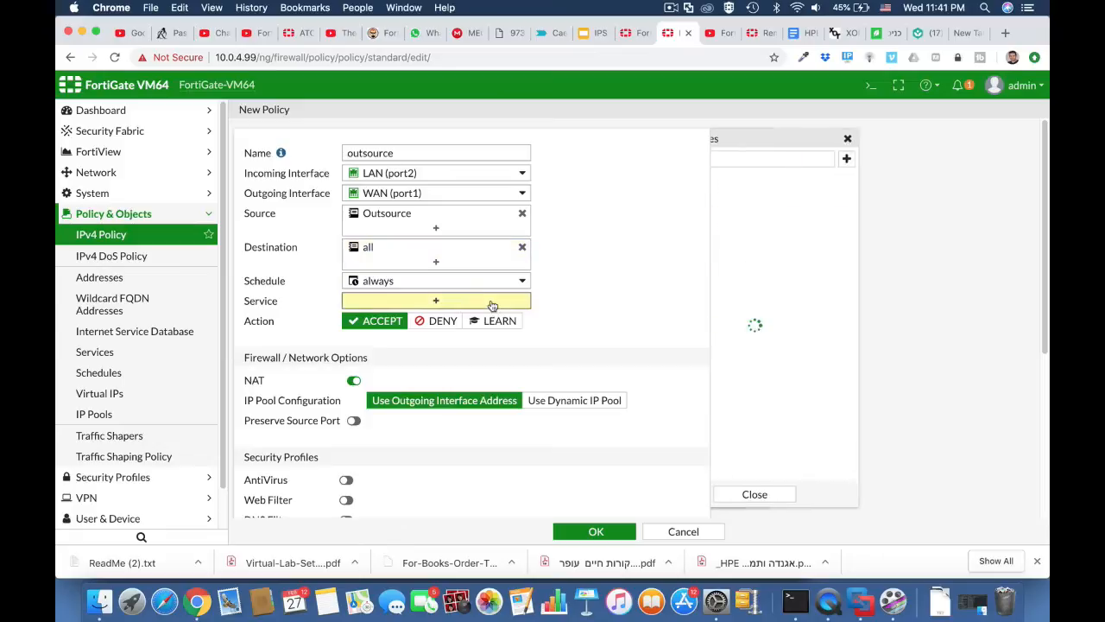
pyautogui.click(741, 213)
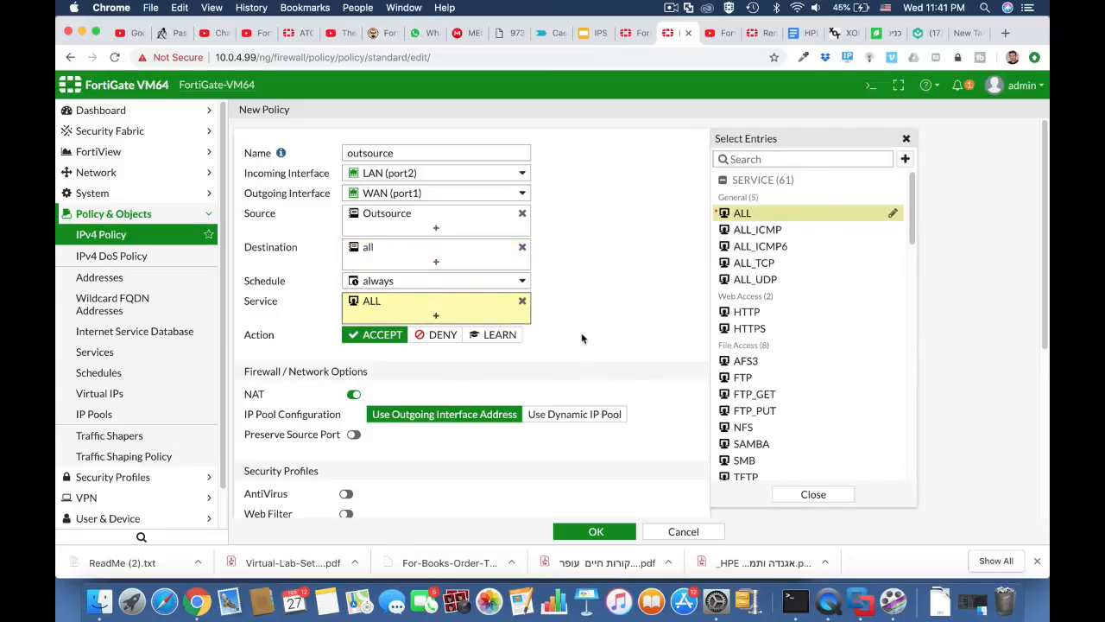
pyautogui.scroll(-5, 582, 338)
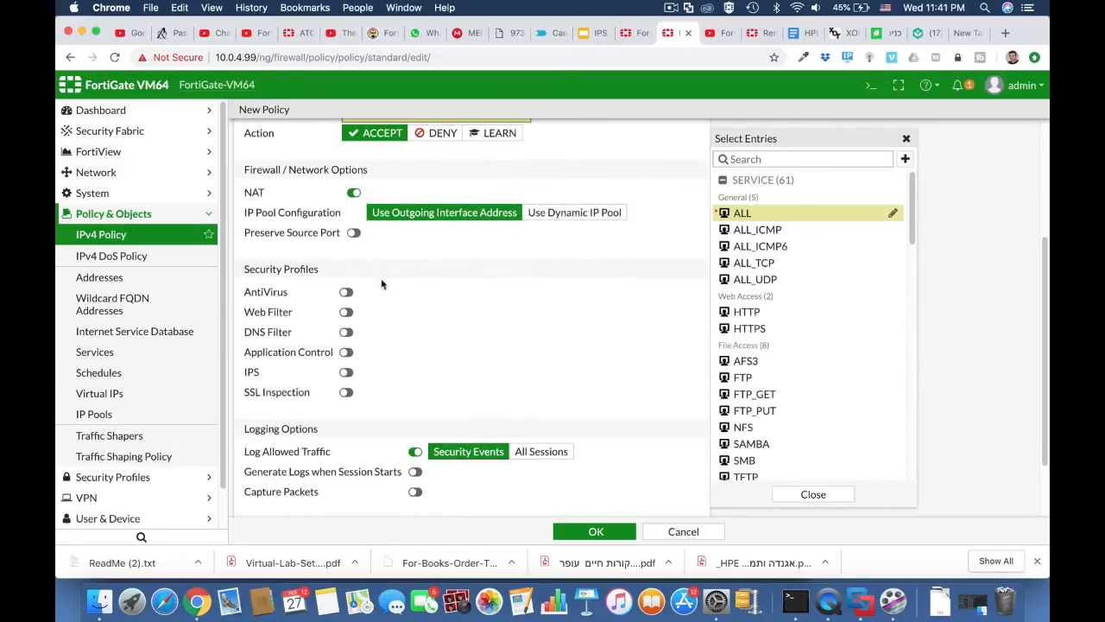
pyautogui.click(346, 312)
pyautogui.click(418, 316)
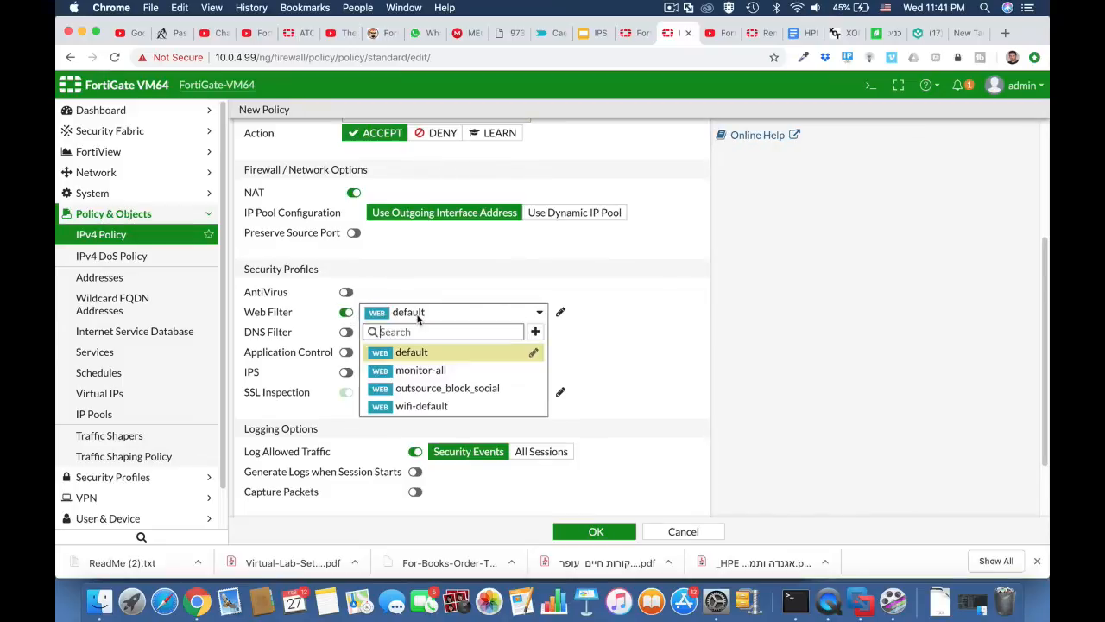
pyautogui.click(431, 389)
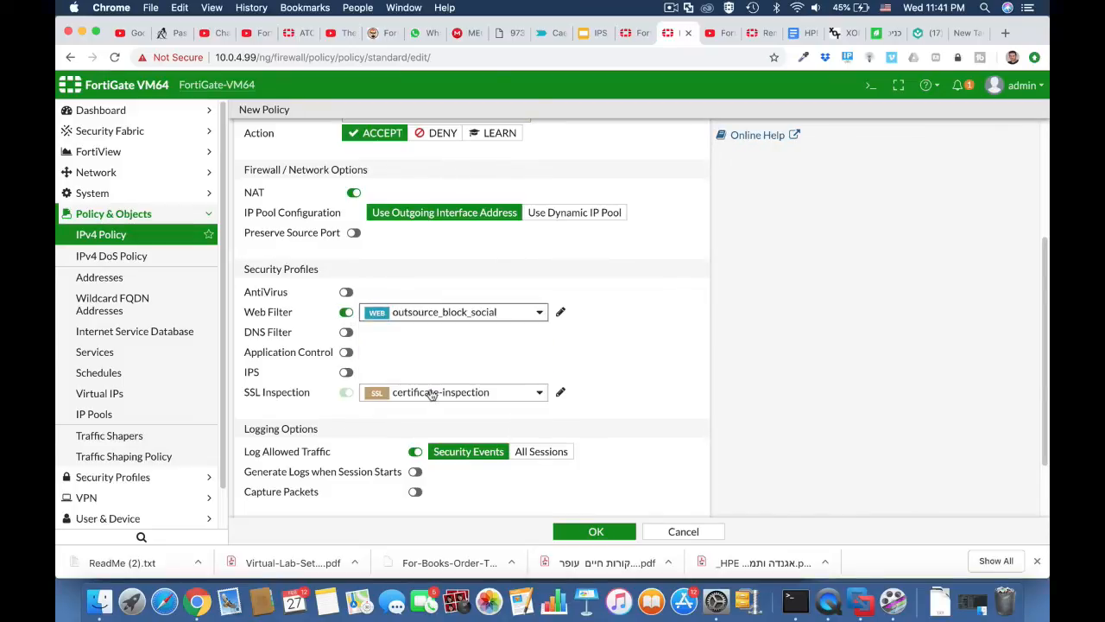
pyautogui.click(590, 532)
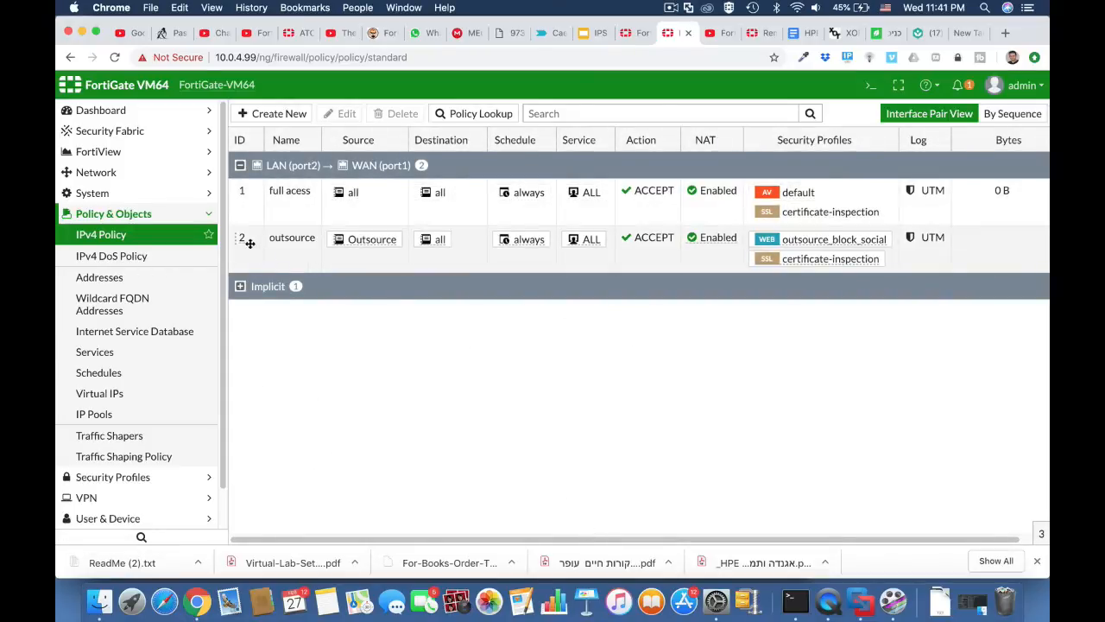
pyautogui.moveTo(242, 242); pyautogui.dragTo(244, 196)
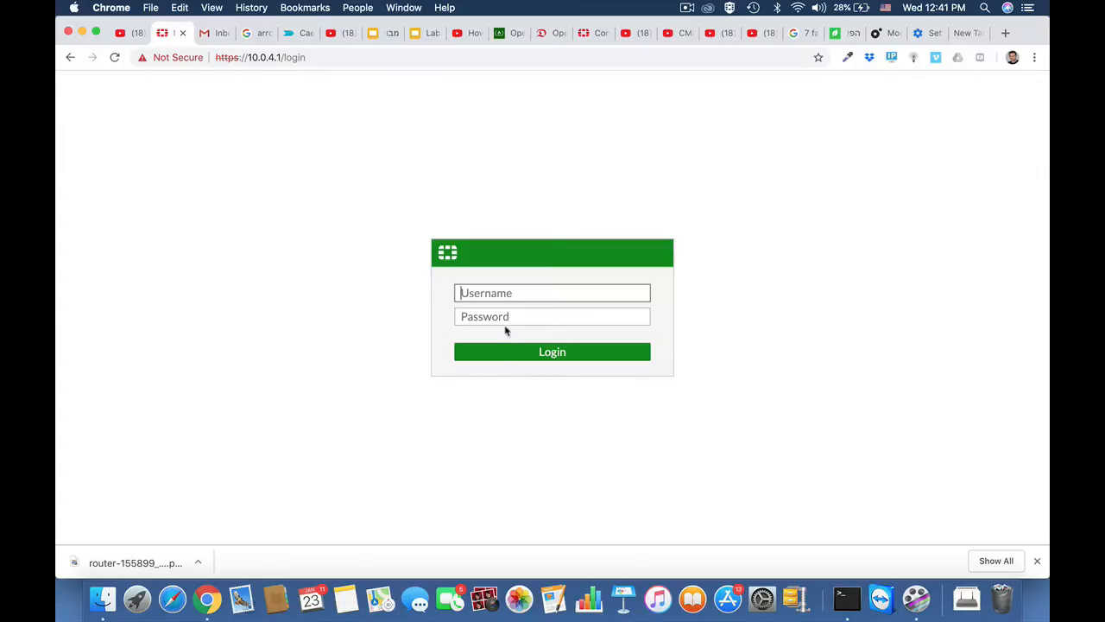
# Log in as admin, postpone the password, file system and FortiCare prompts, and open Application Control.
pyautogui.write('admin')
pyautogui.press('Return')
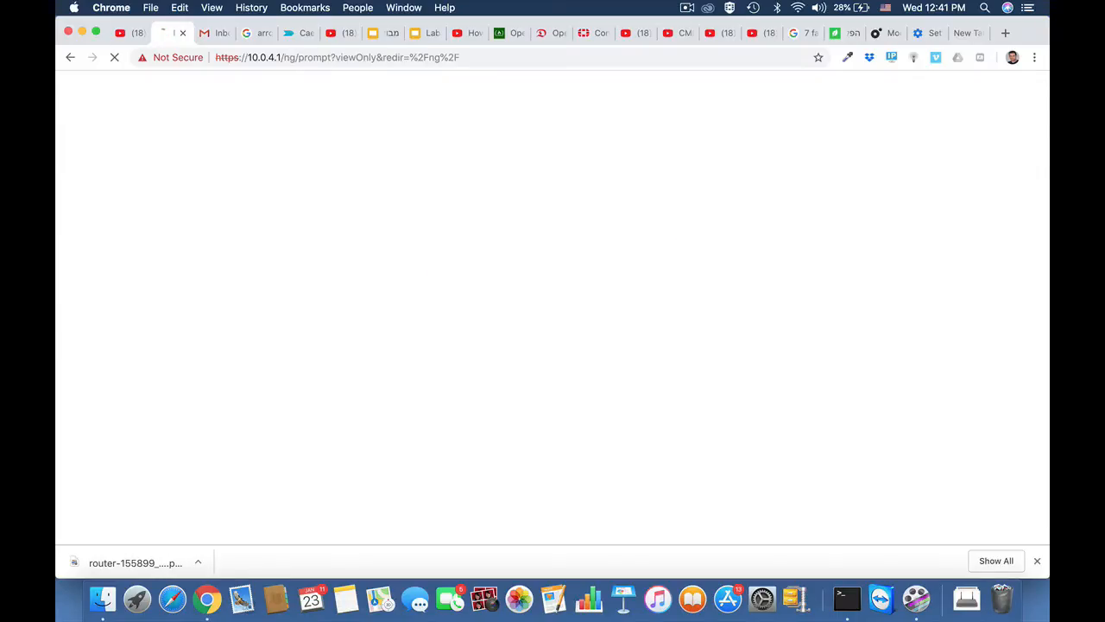
pyautogui.click(642, 356)
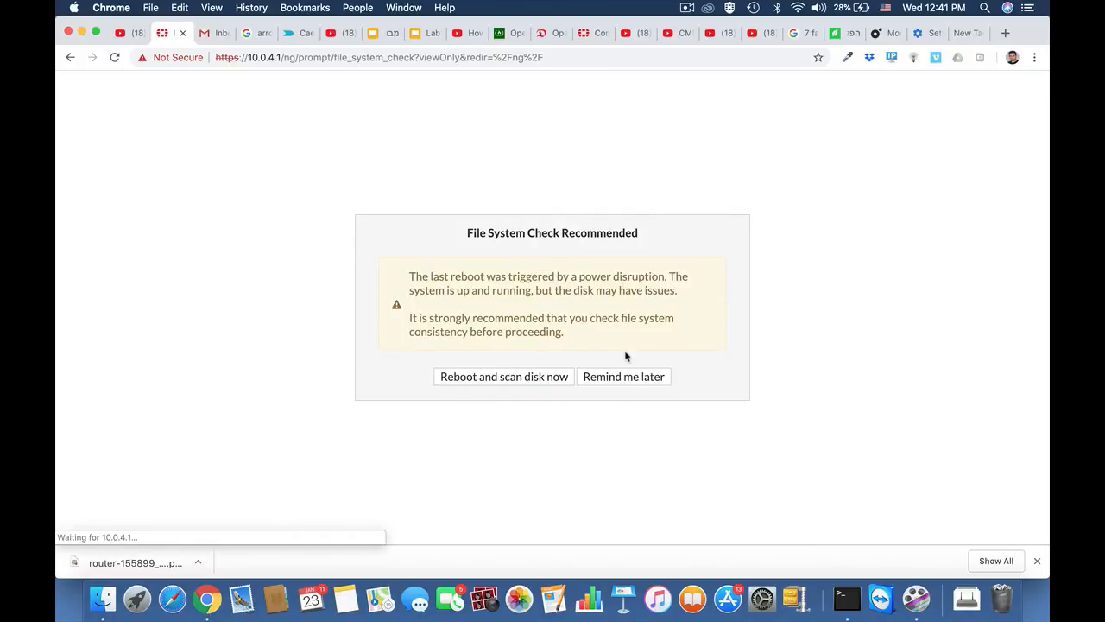
pyautogui.click(626, 375)
pyautogui.click(610, 359)
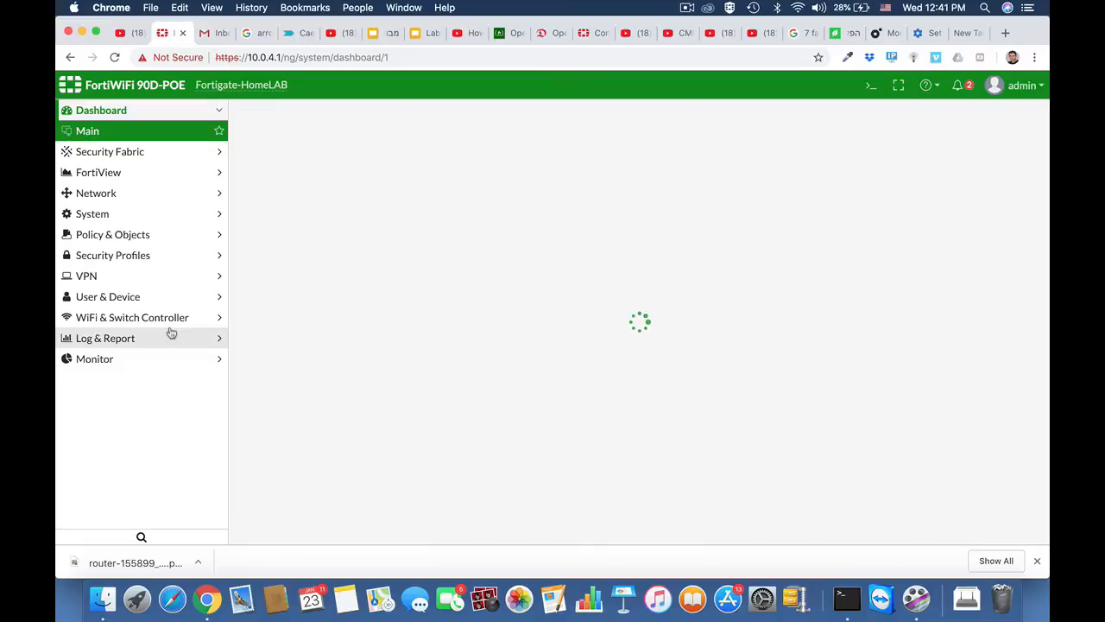
pyautogui.click(118, 254)
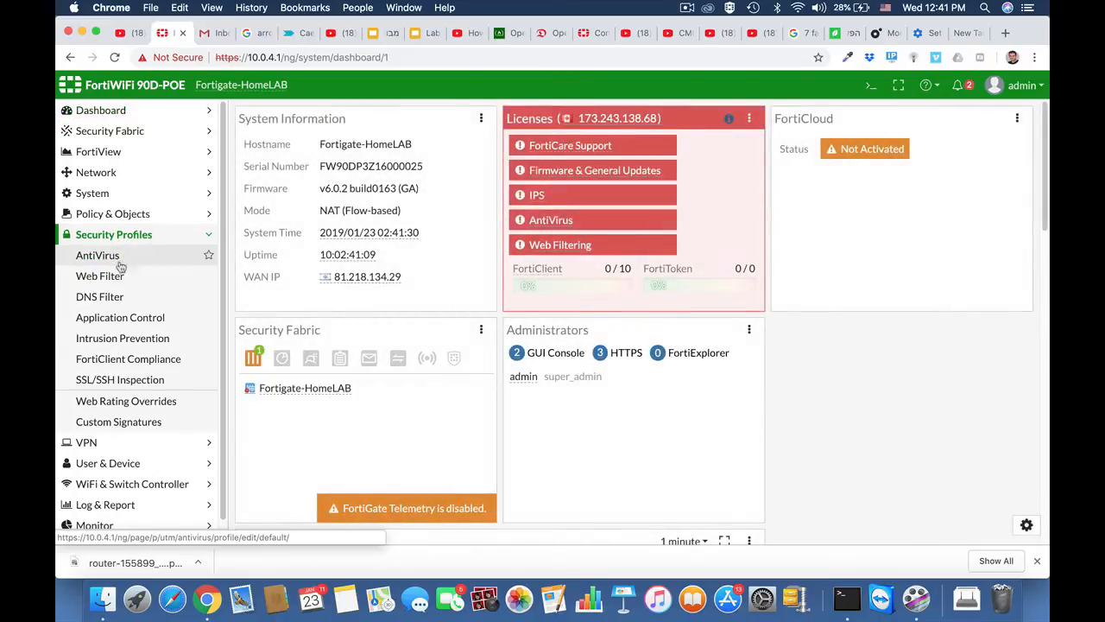
pyautogui.click(117, 320)
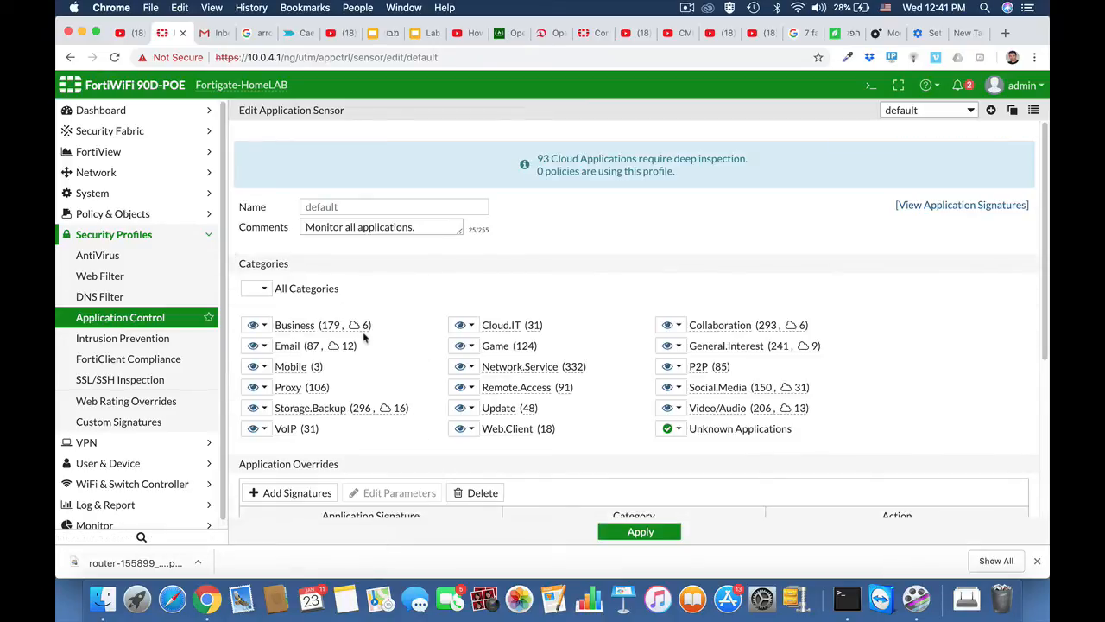
# Inspect the action choices for the Business and Remote.Access categories.
pyautogui.click(266, 326)
pyautogui.click(472, 388)
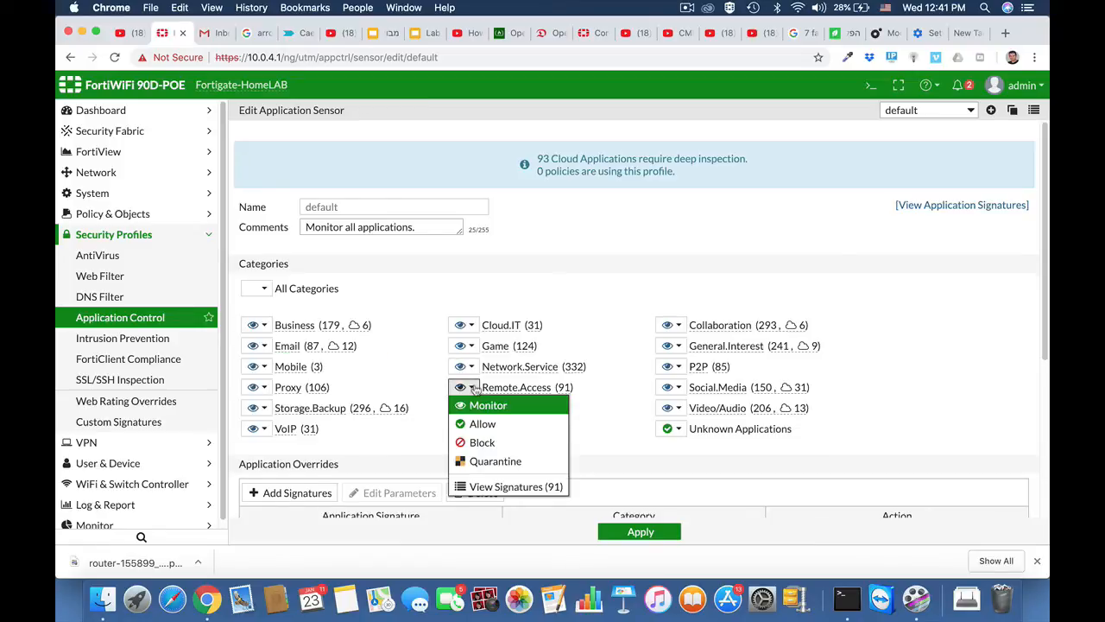
pyautogui.click(606, 313)
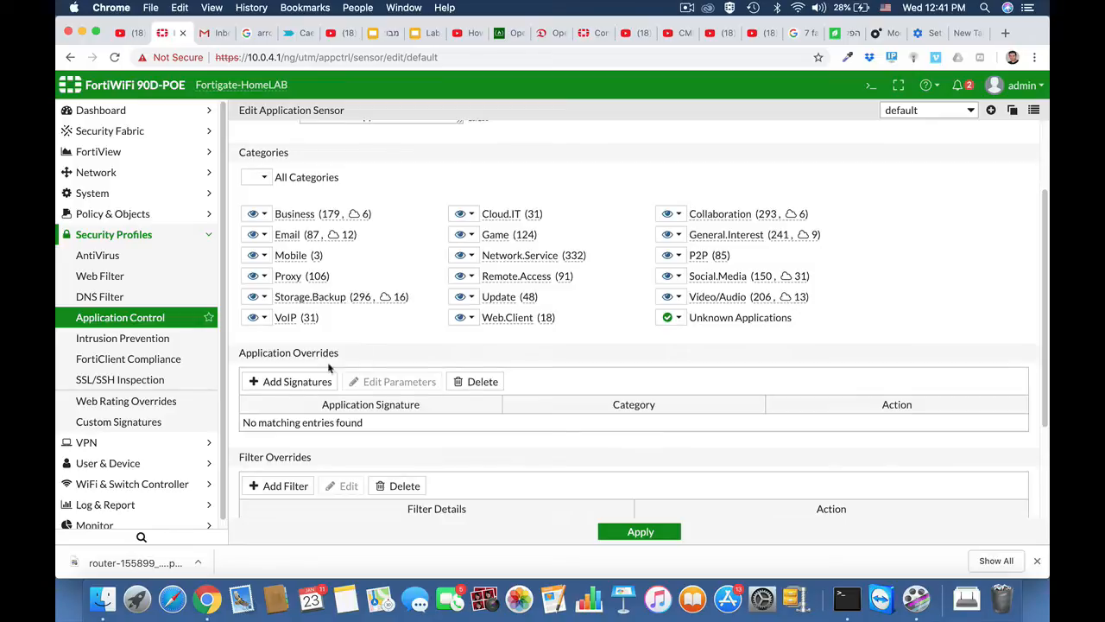
# Add Teamviewer, Teamviewer_CallReceive and Teamviewer_CallRequest signatures as overrides, filtered by name 'team'.
pyautogui.click(281, 385)
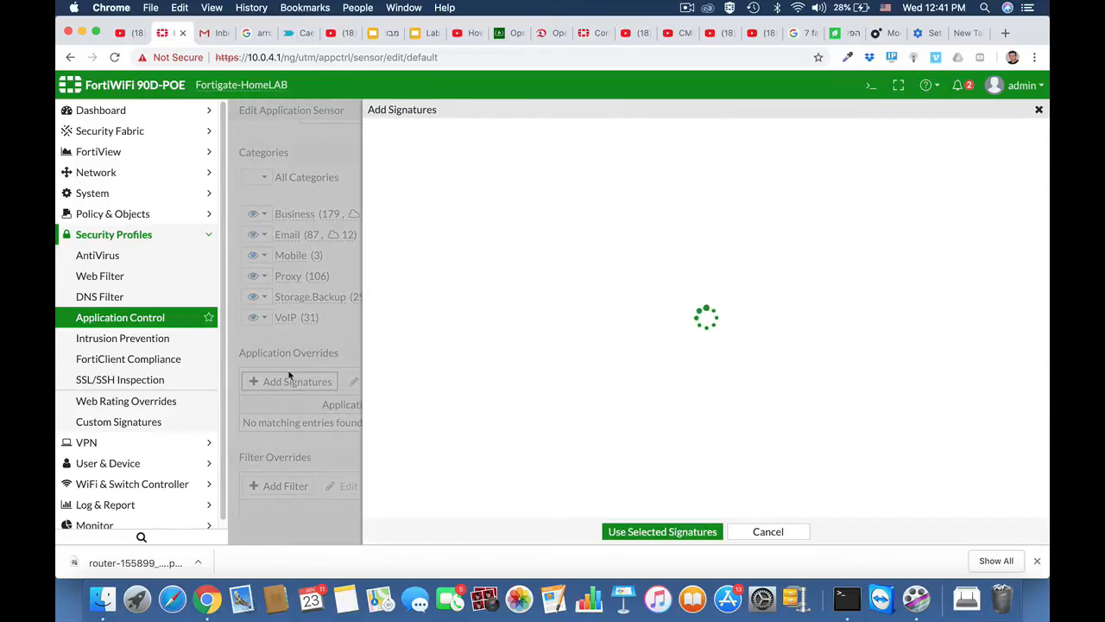
pyautogui.click(475, 133)
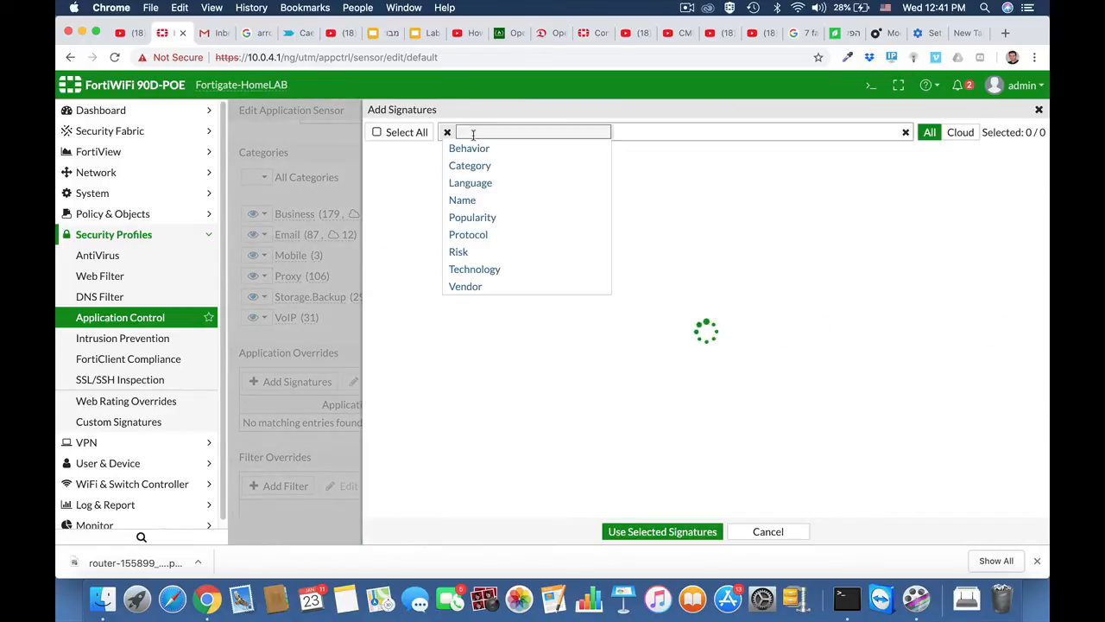
pyautogui.click(462, 200)
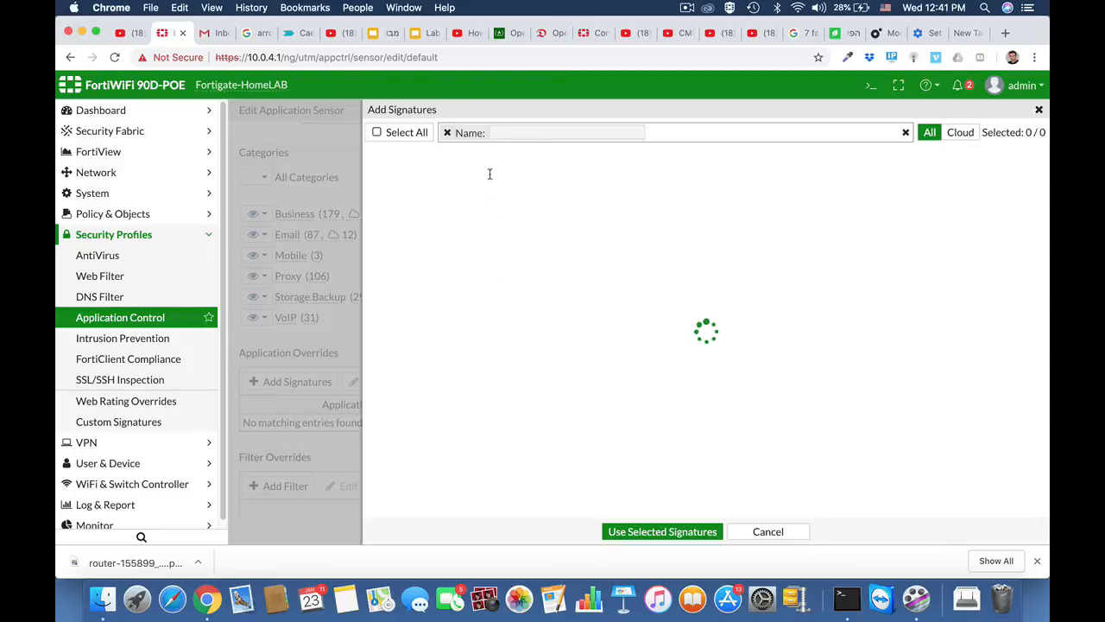
pyautogui.write('team')
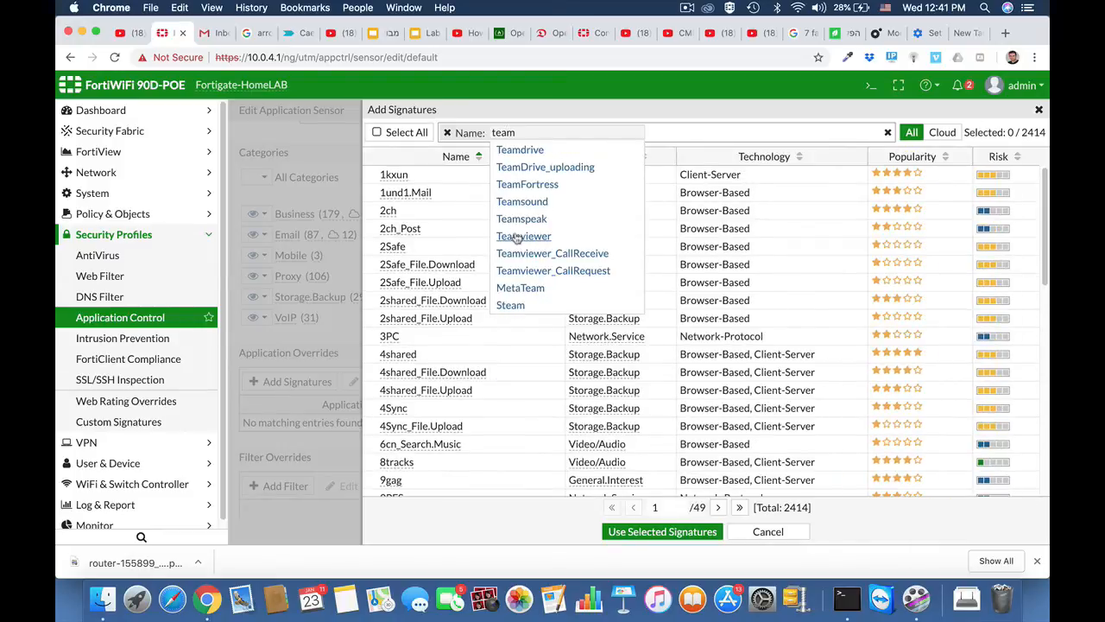
pyautogui.click(518, 237)
pyautogui.click(480, 248)
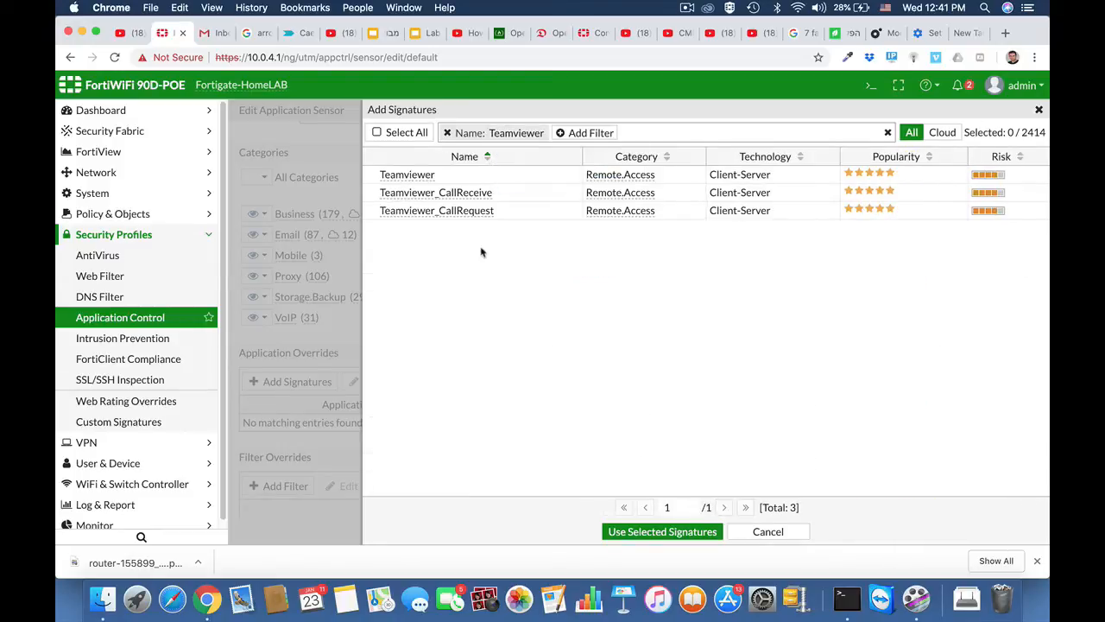
pyautogui.click(423, 178)
pyautogui.click(423, 195)
pyautogui.click(422, 213)
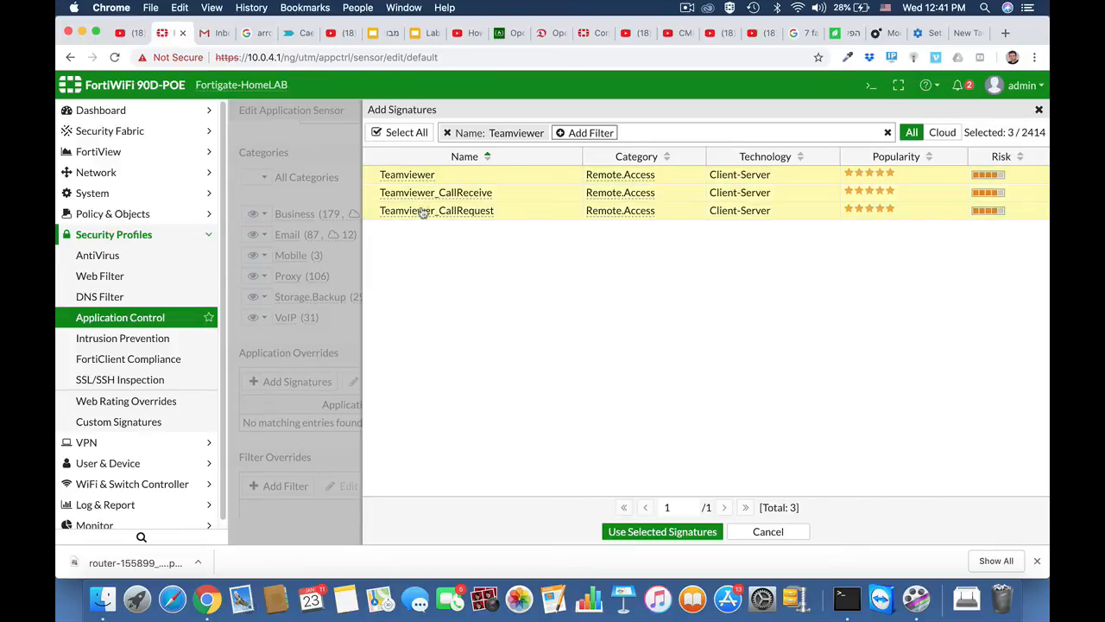
pyautogui.click(643, 532)
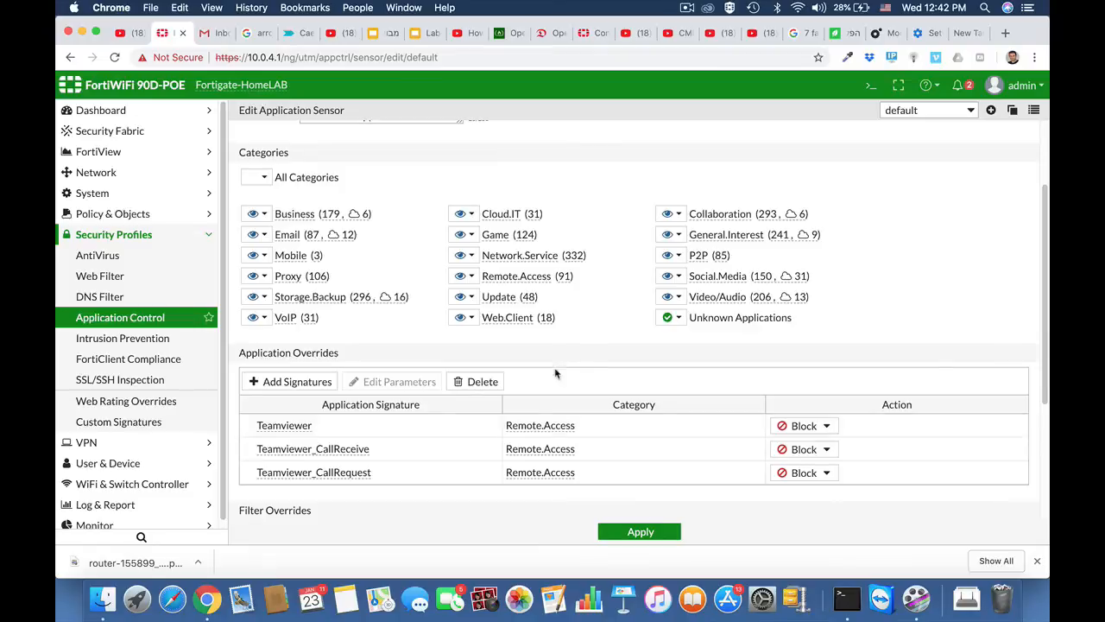
# Keep Block as the Teamviewer override action and apply the sensor changes.
pyautogui.scroll(-3, 596, 366)
pyautogui.click(824, 321)
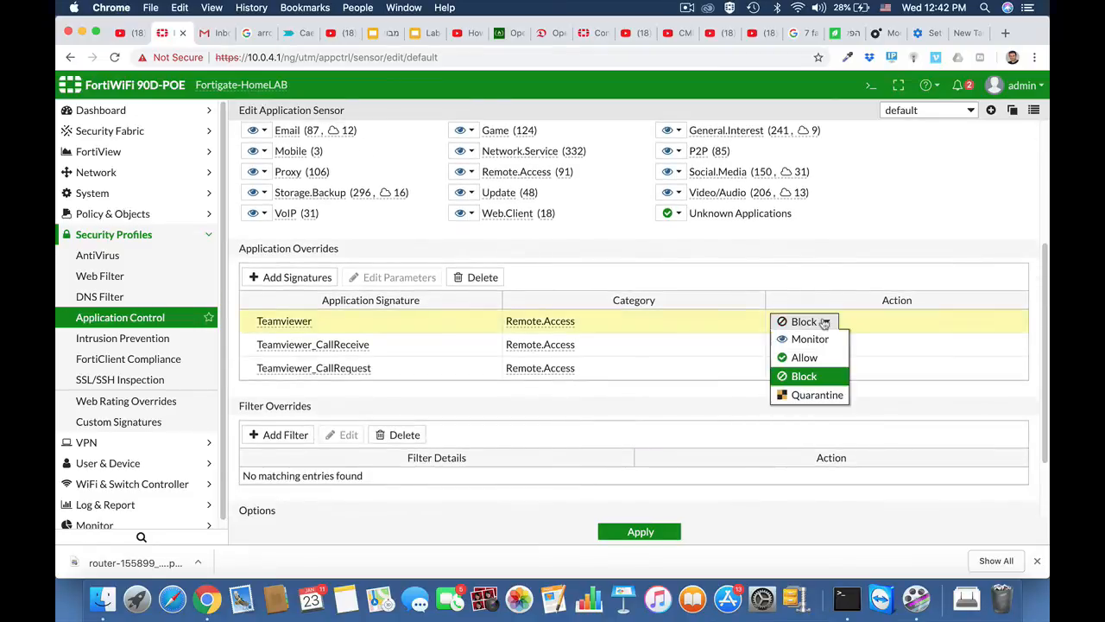
pyautogui.click(812, 376)
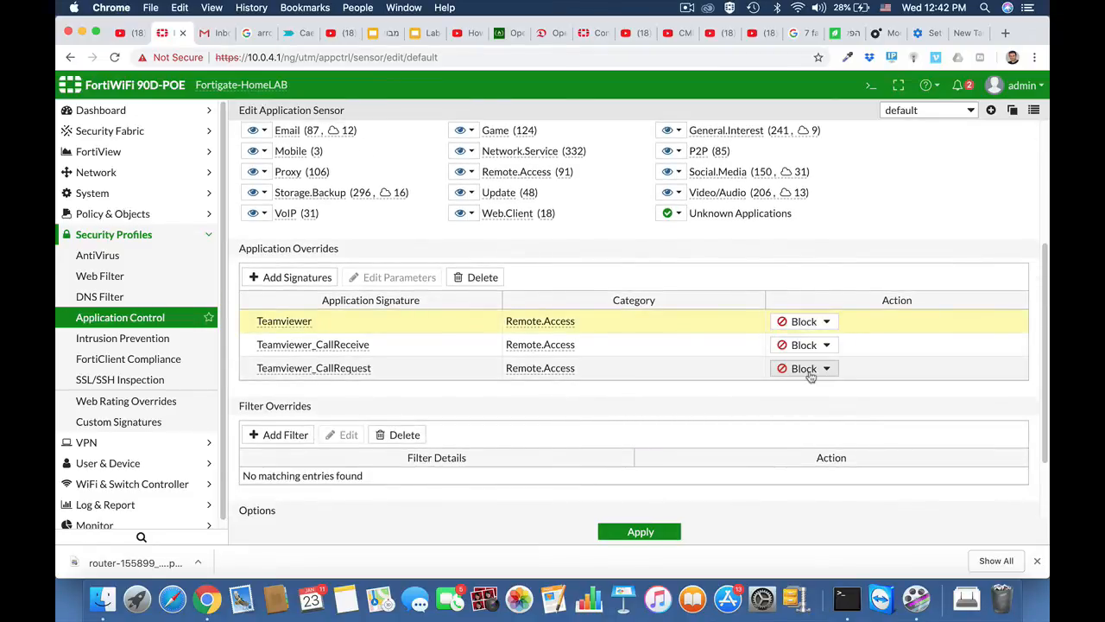
pyautogui.click(639, 531)
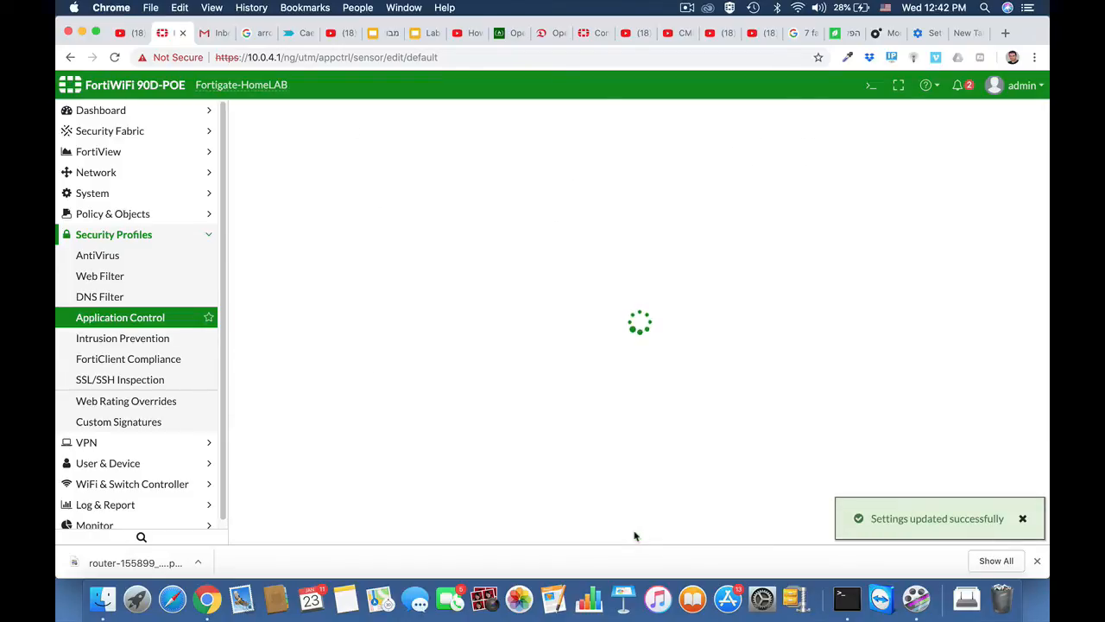
# Edit policy ruckus2wan to enable Application Control with the BLOCKYTEAMV profile and save.
pyautogui.click(144, 215)
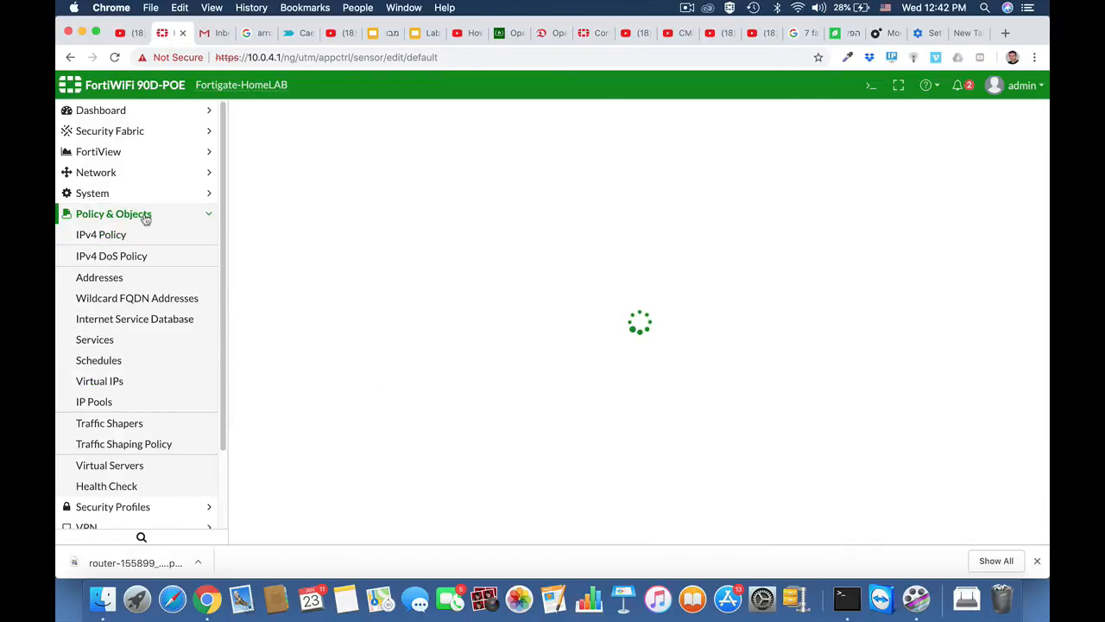
pyautogui.click(123, 236)
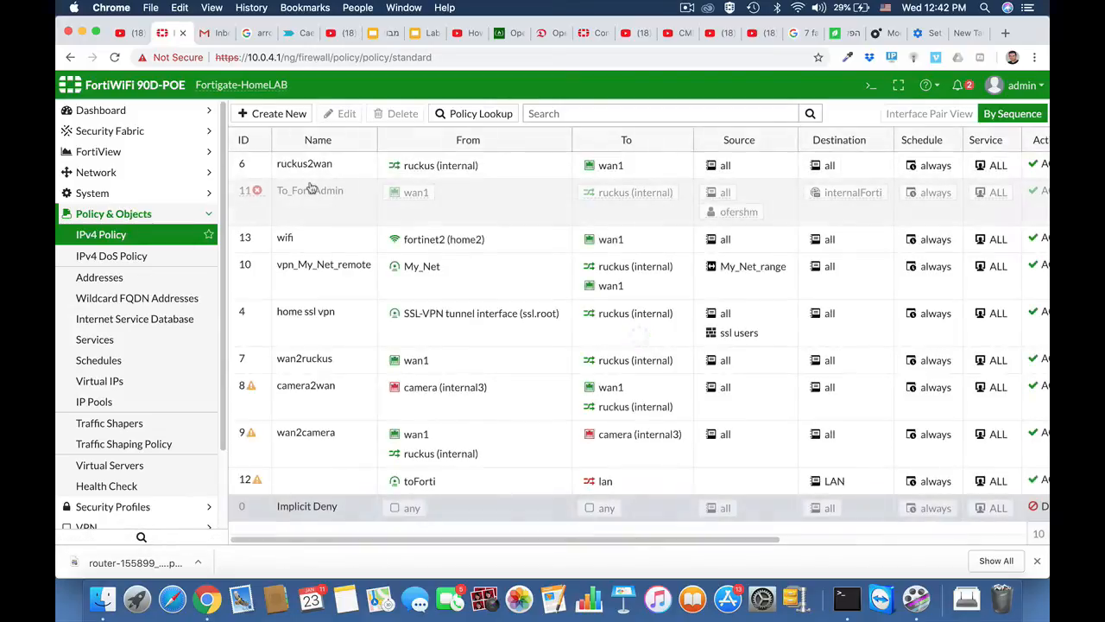
pyautogui.click(304, 172)
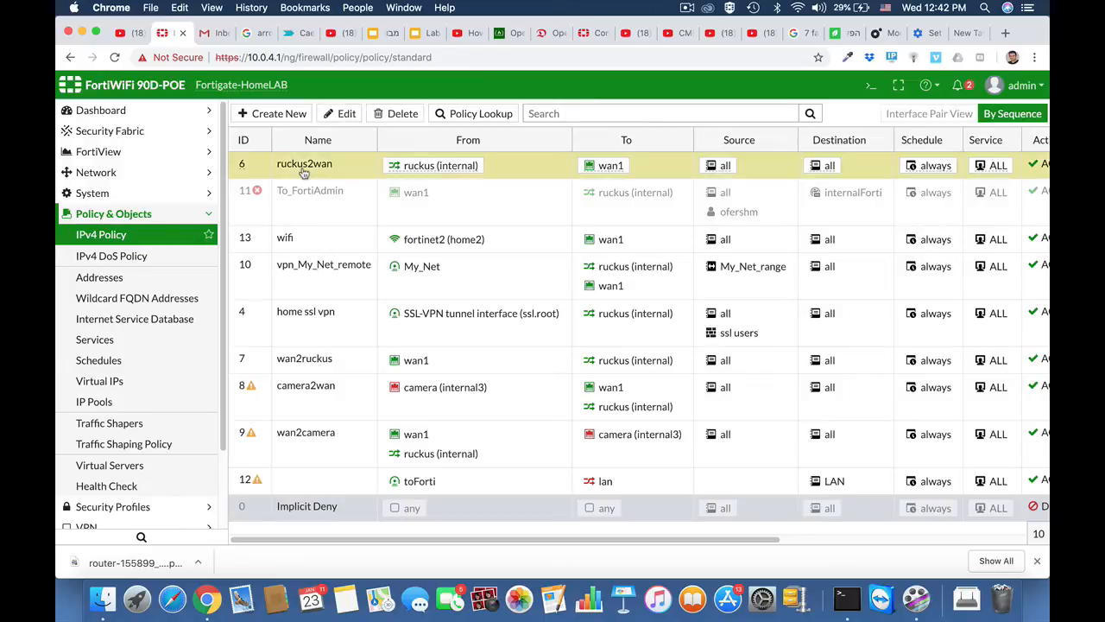
pyautogui.click(352, 119)
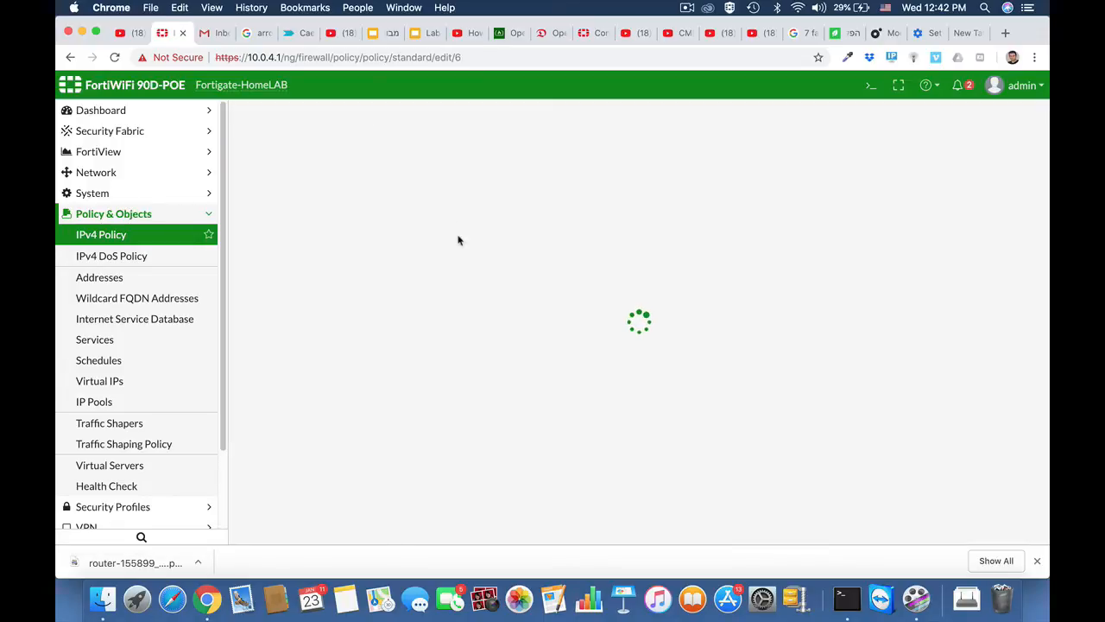
pyautogui.scroll(-5, 569, 328)
pyautogui.scroll(-1, 569, 327)
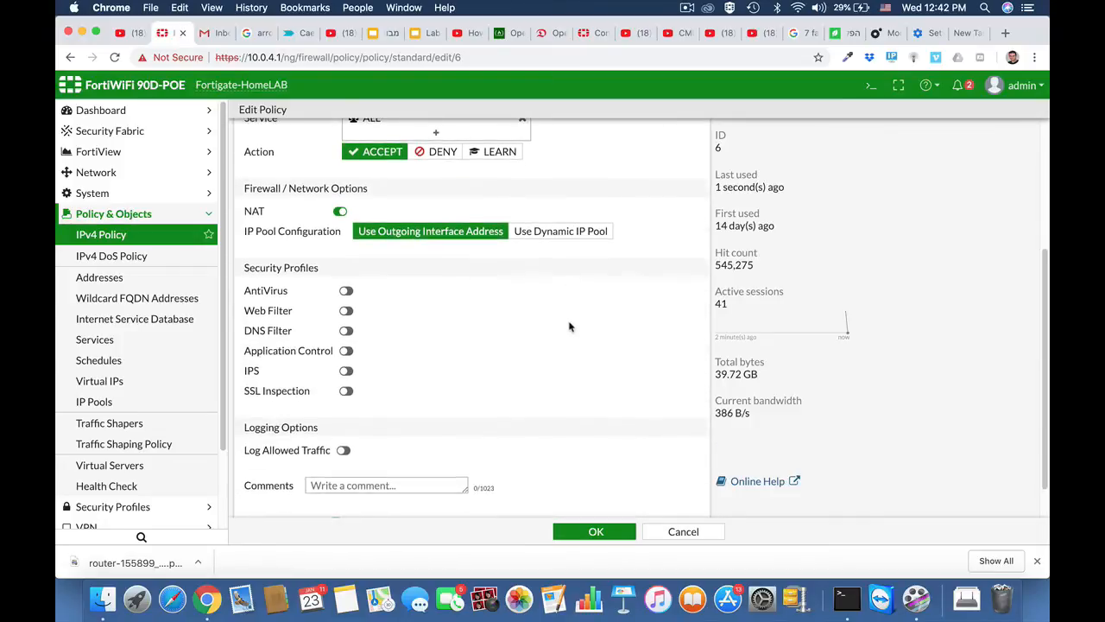
pyautogui.click(345, 350)
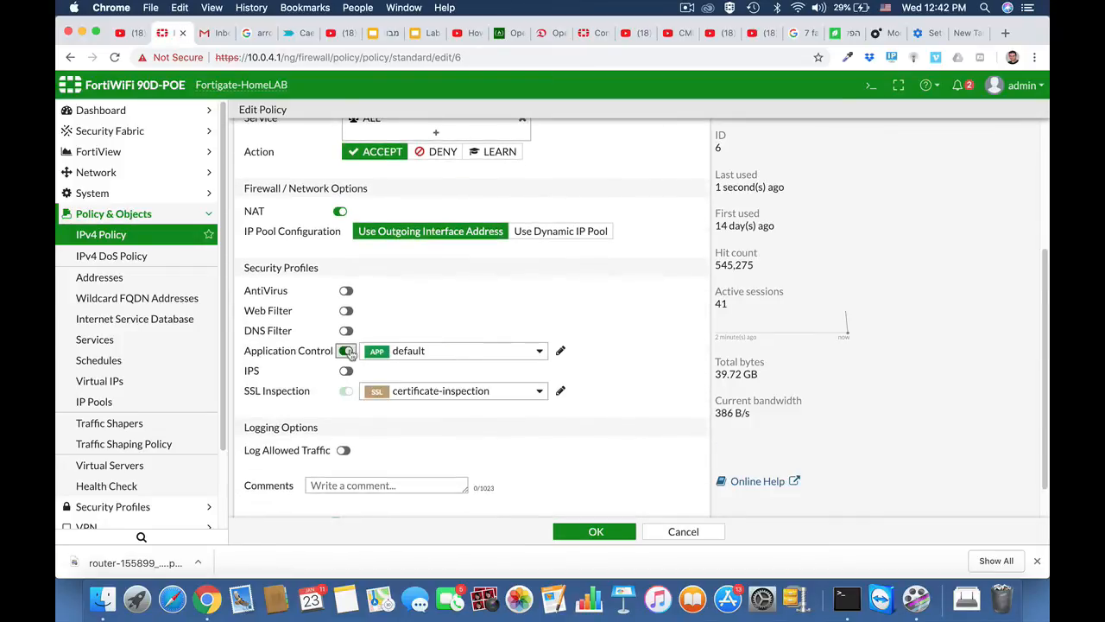
pyautogui.click(417, 350)
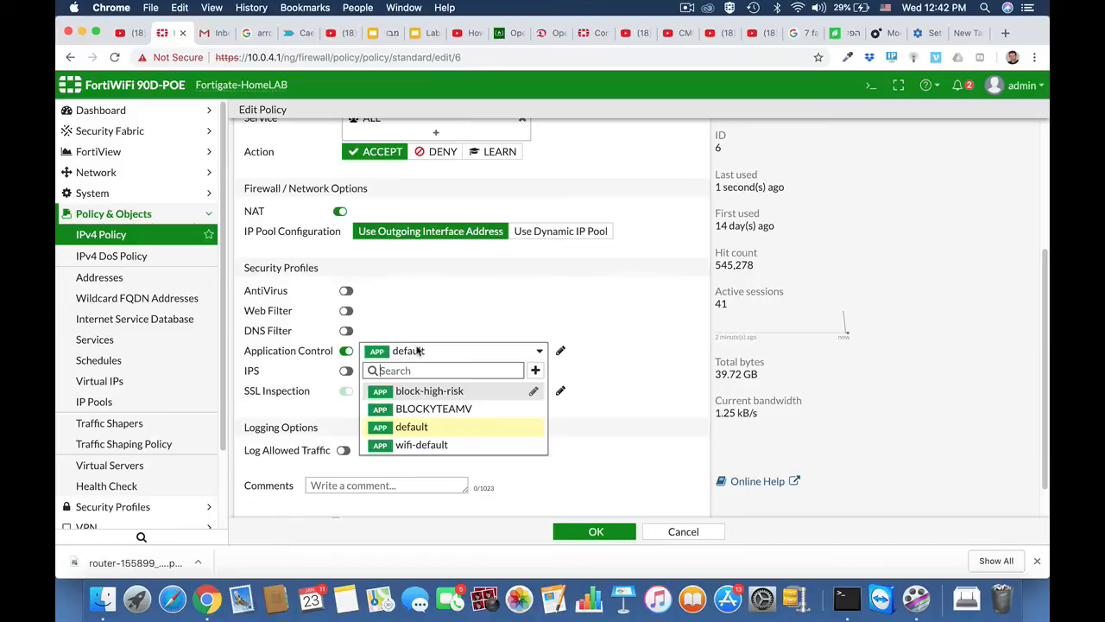
pyautogui.click(419, 408)
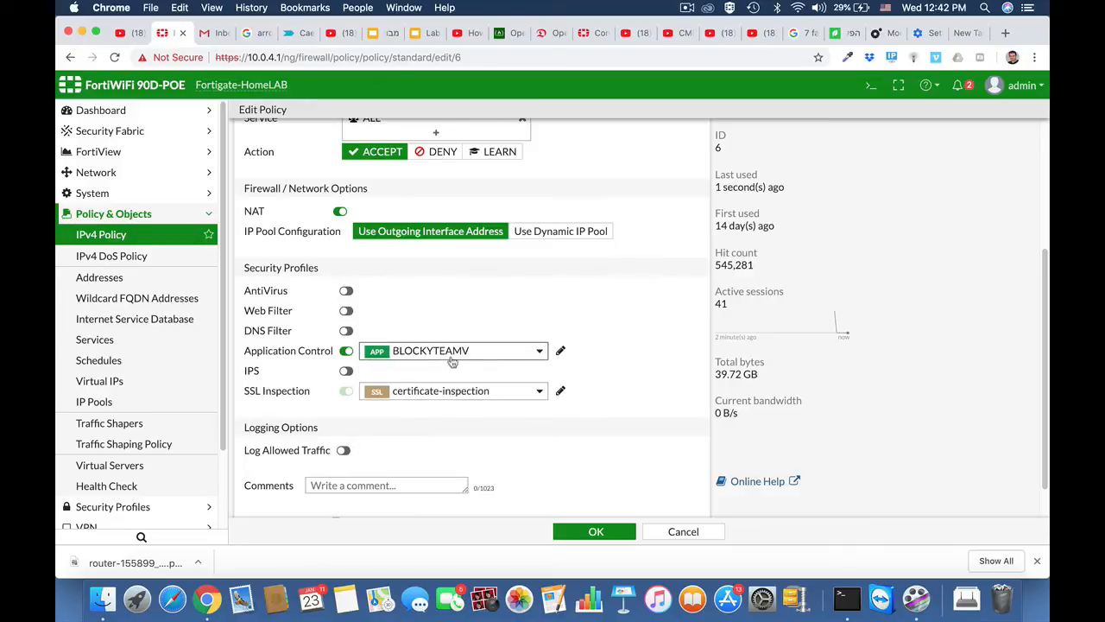
pyautogui.click(587, 532)
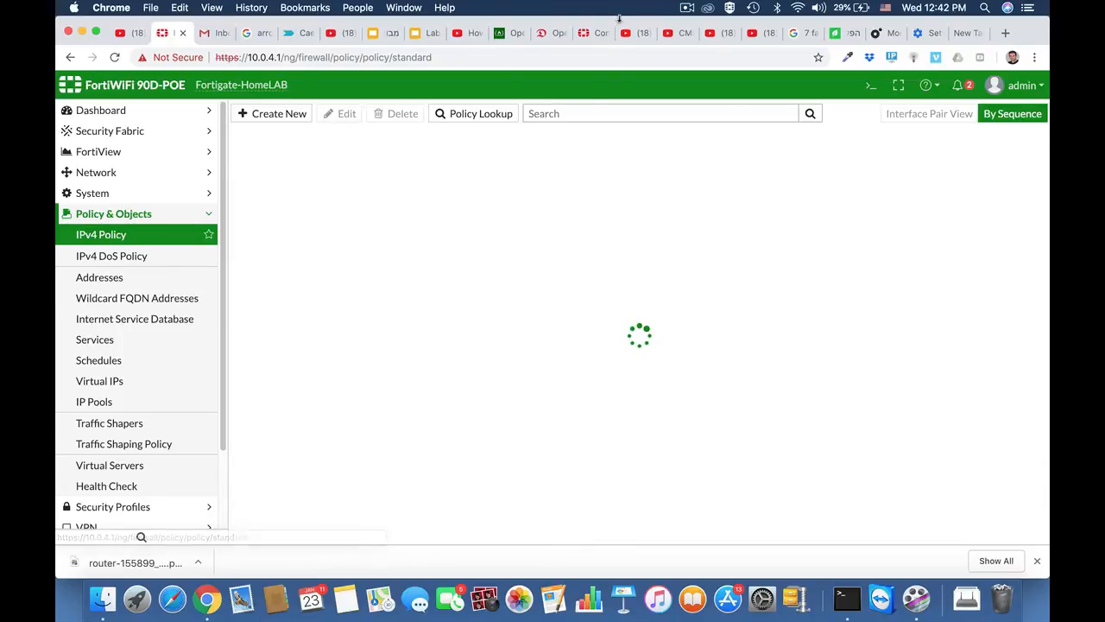
# Return to the FortiWiFi System Settings page and scroll to the inspection options.
pyautogui.click(687, 7)
pyautogui.click(691, 38)
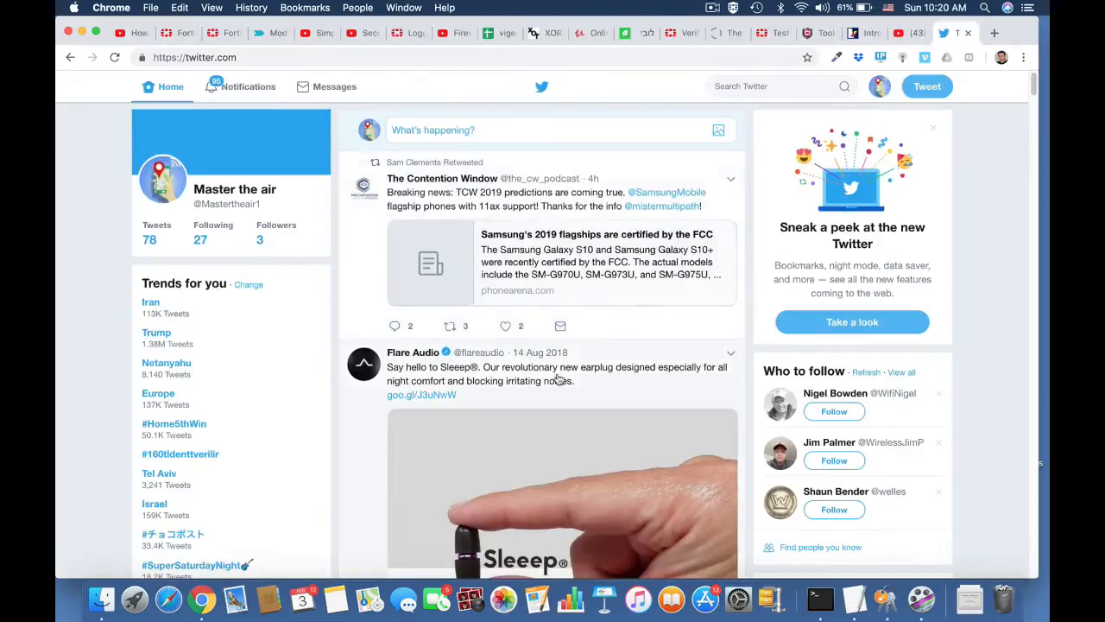
pyautogui.scroll(-2, 559, 380)
pyautogui.scroll(-10, 559, 380)
pyautogui.scroll(-2, 558, 373)
pyautogui.scroll(10, 558, 373)
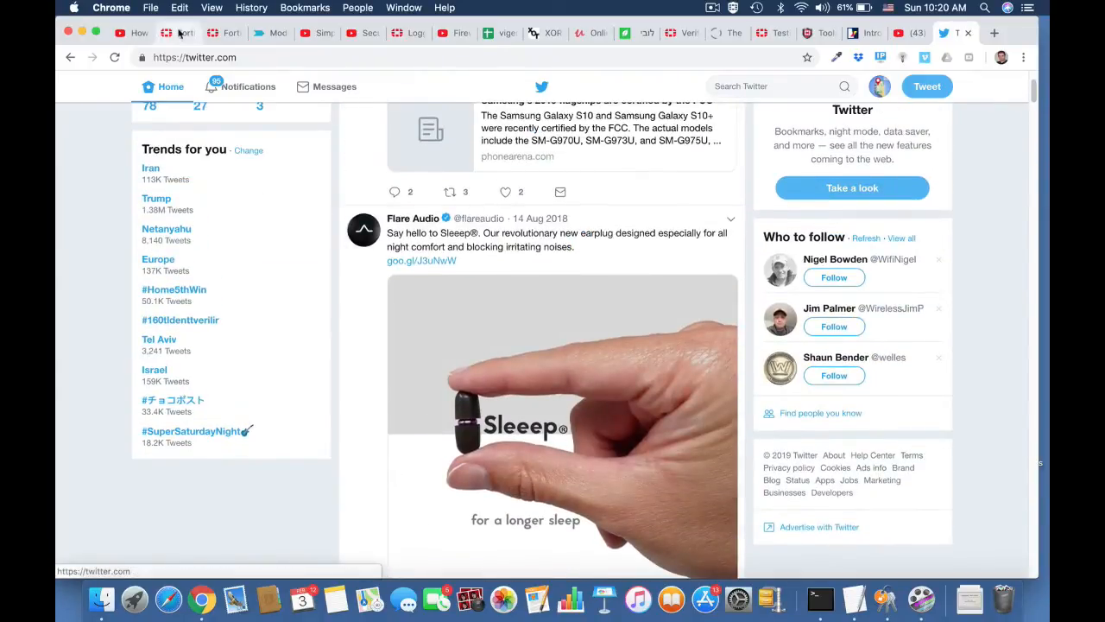
pyautogui.click(179, 33)
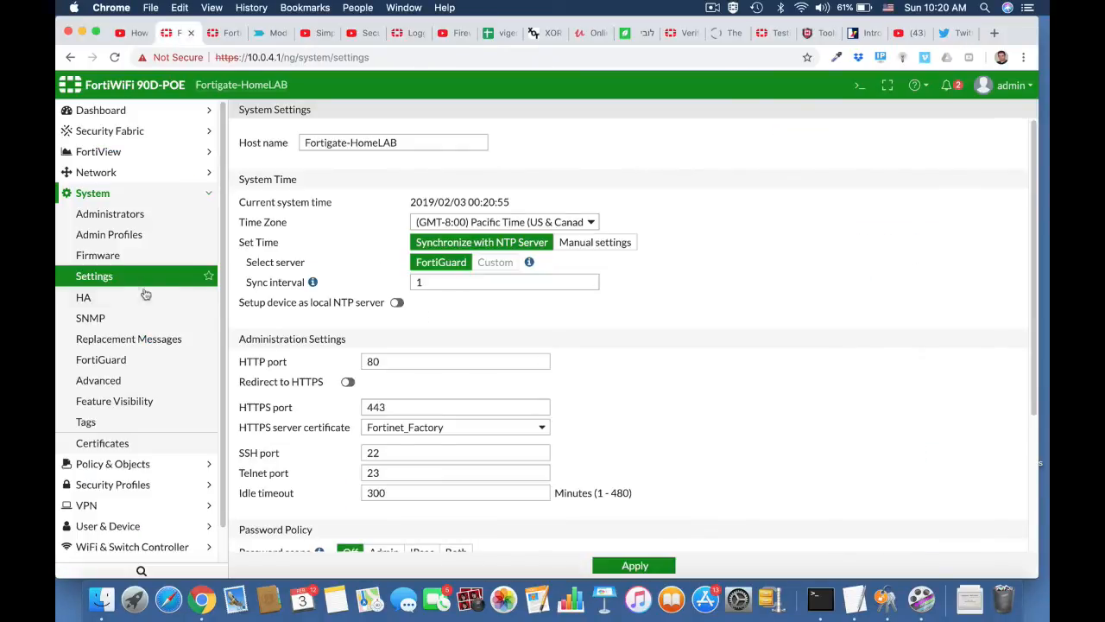
pyautogui.click(121, 196)
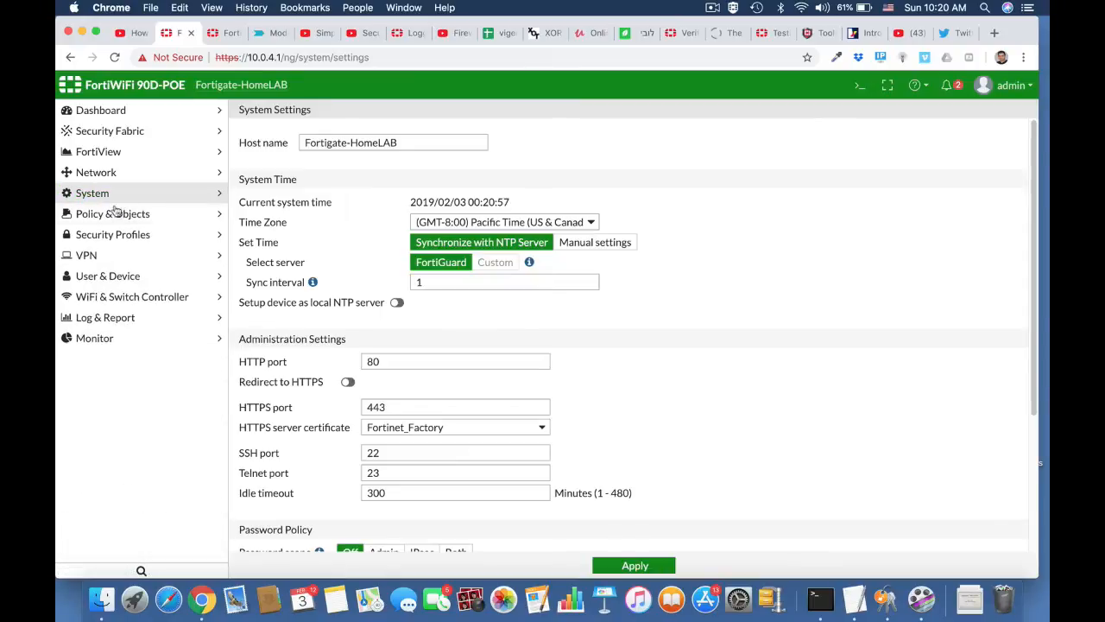
pyautogui.click(114, 196)
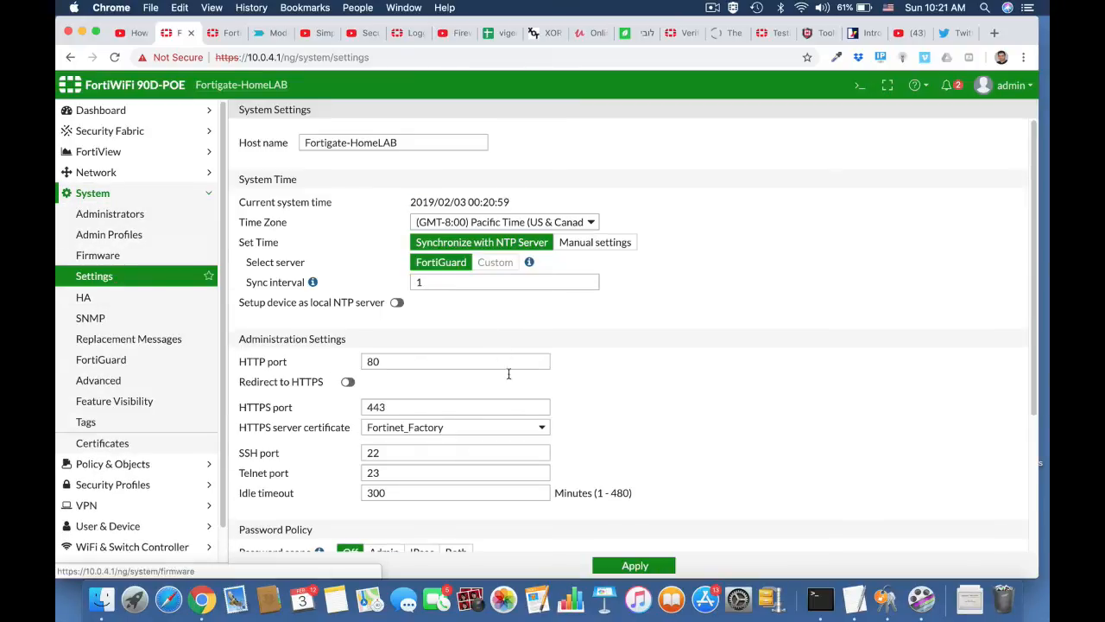
pyautogui.scroll(-5, 438, 432)
# Switch to policy-based NGFW mode with certificate-inspection for SSL/SSH, and apply.
pyautogui.click(436, 515)
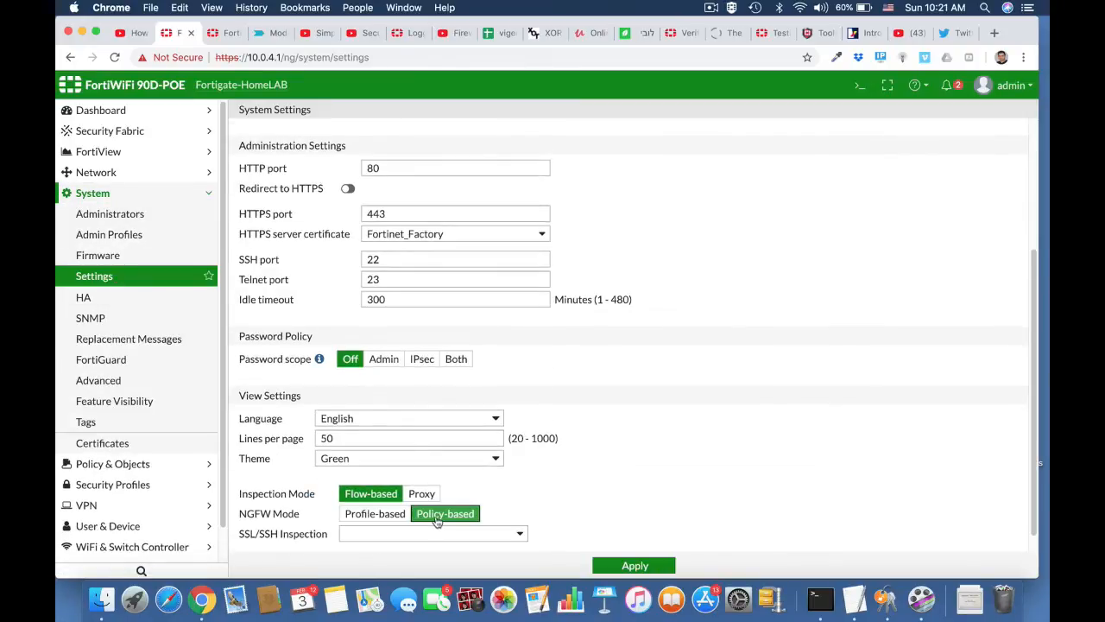
pyautogui.rightClick(520, 538)
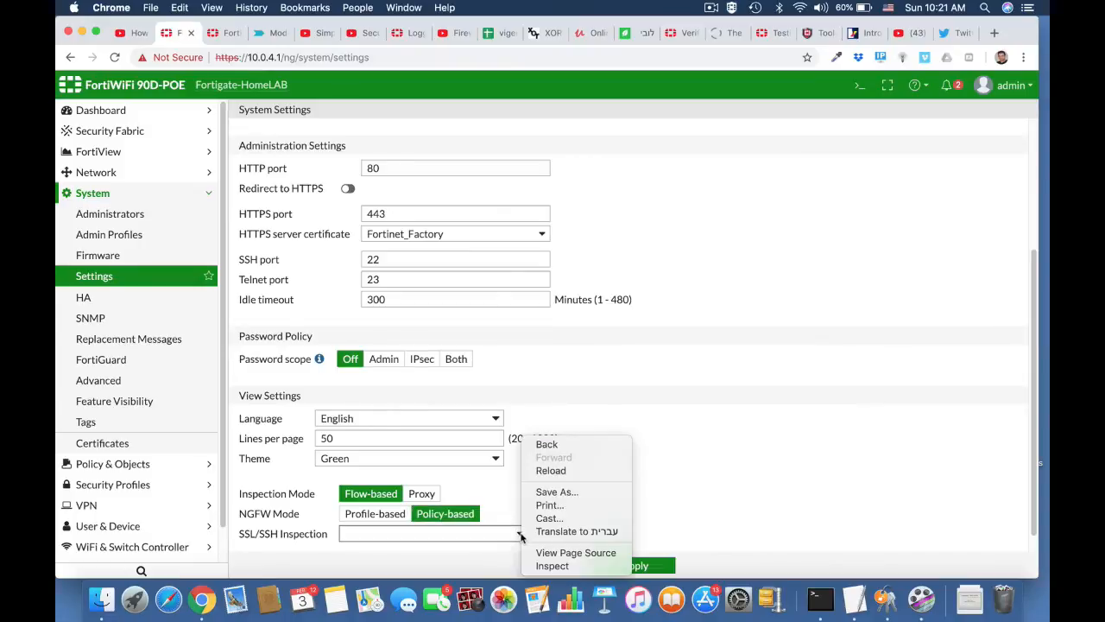
pyautogui.click(495, 534)
pyautogui.click(498, 535)
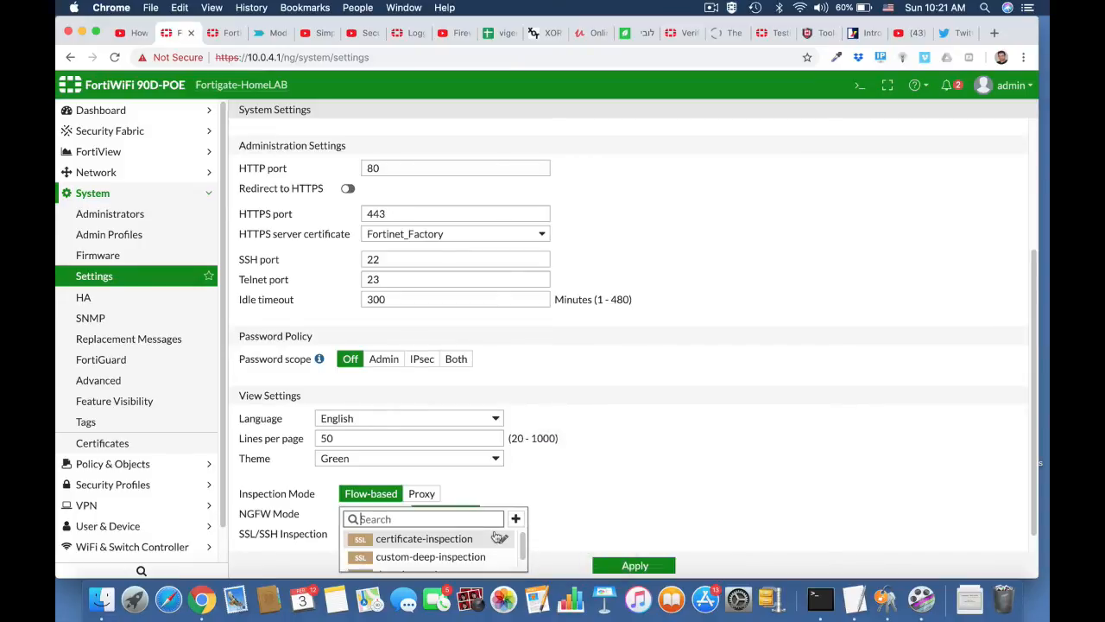
pyautogui.click(469, 539)
pyautogui.scroll(-1, 664, 503)
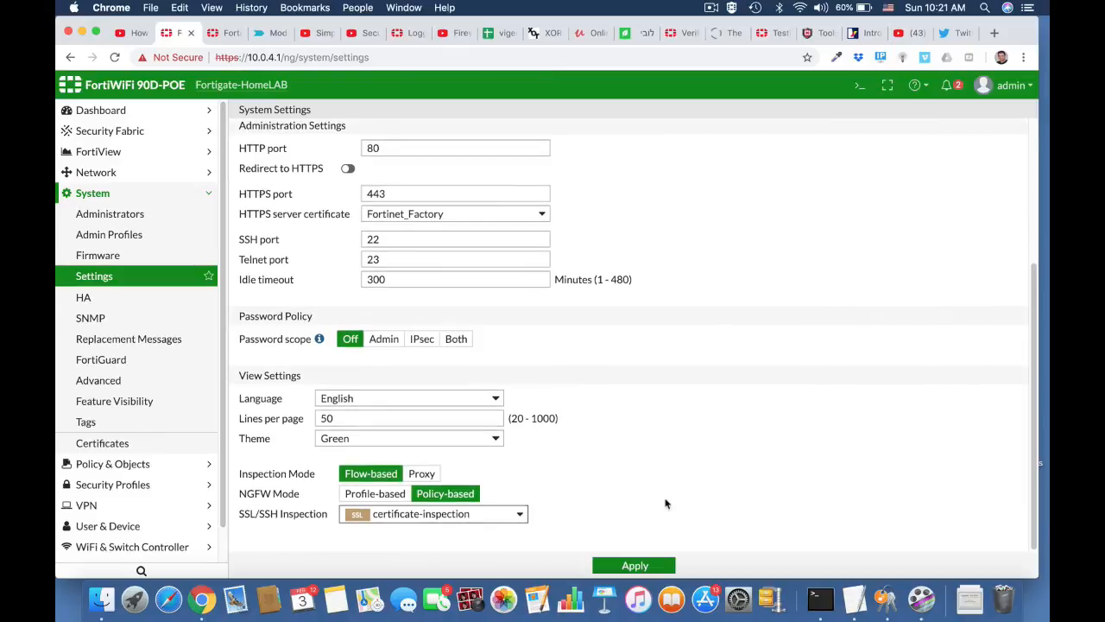
pyautogui.click(635, 566)
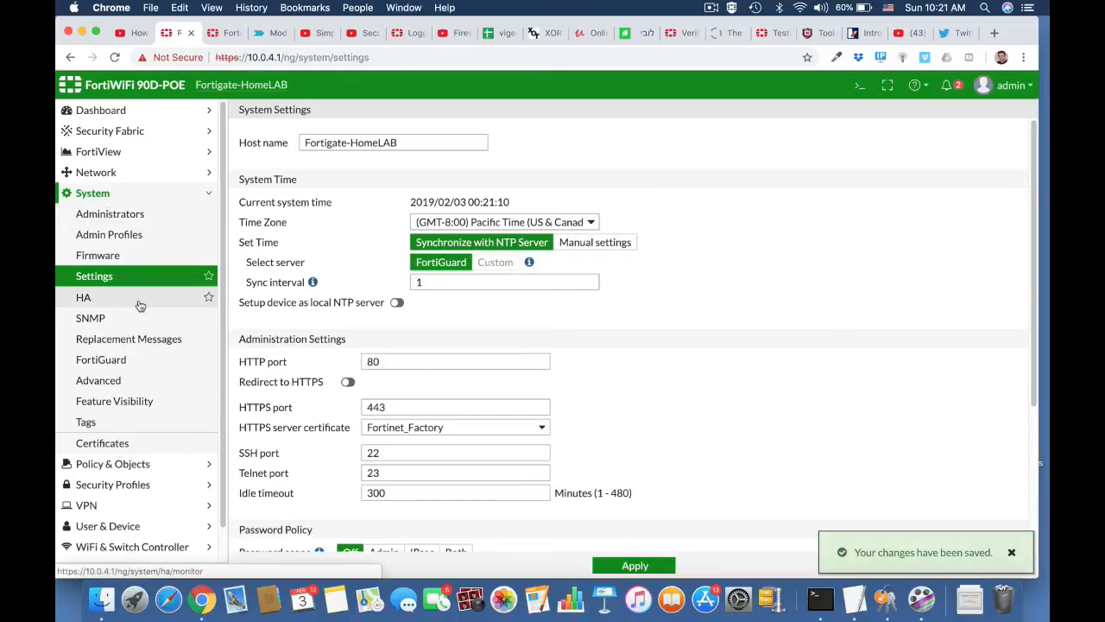
pyautogui.click(107, 175)
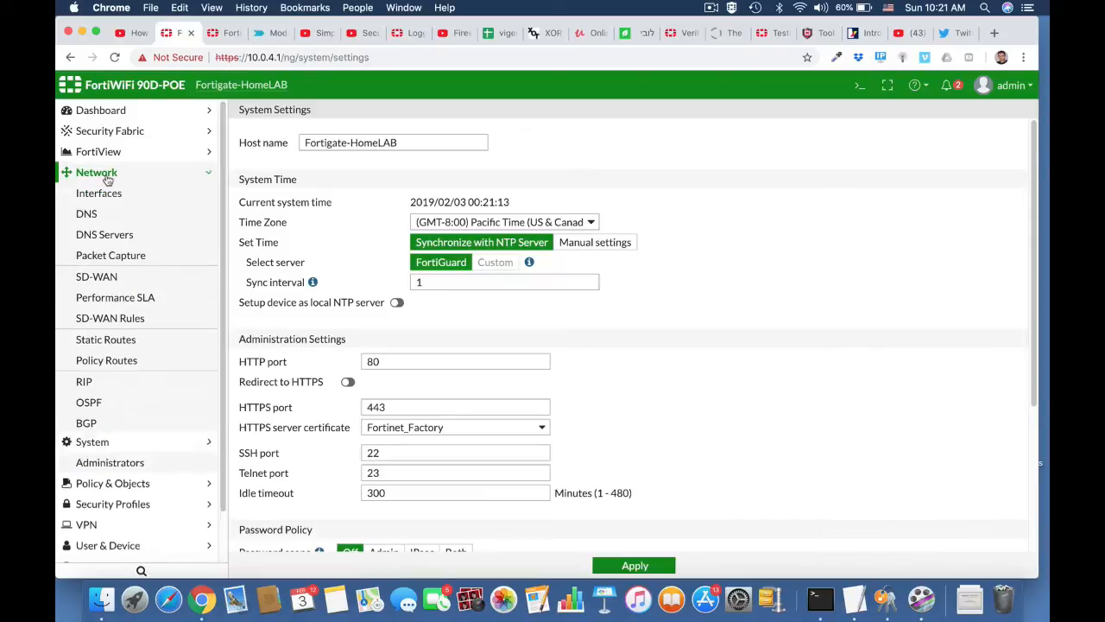
# Start a new central SNAT policy from LAN (internal) to wan1.
pyautogui.click(138, 484)
pyautogui.click(118, 257)
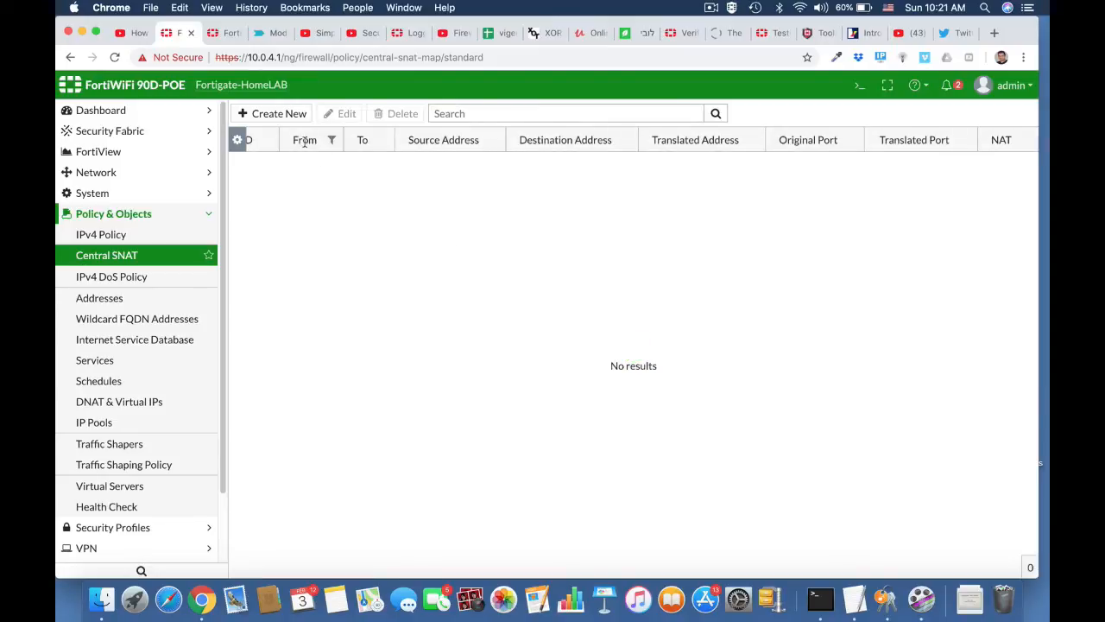
pyautogui.click(276, 113)
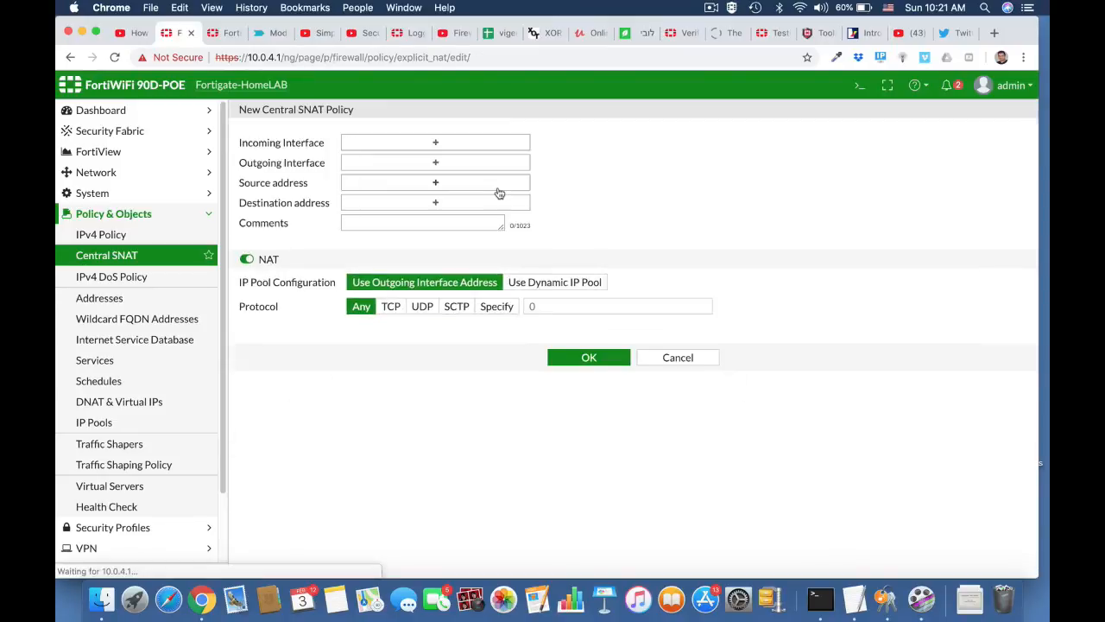
pyautogui.click(459, 144)
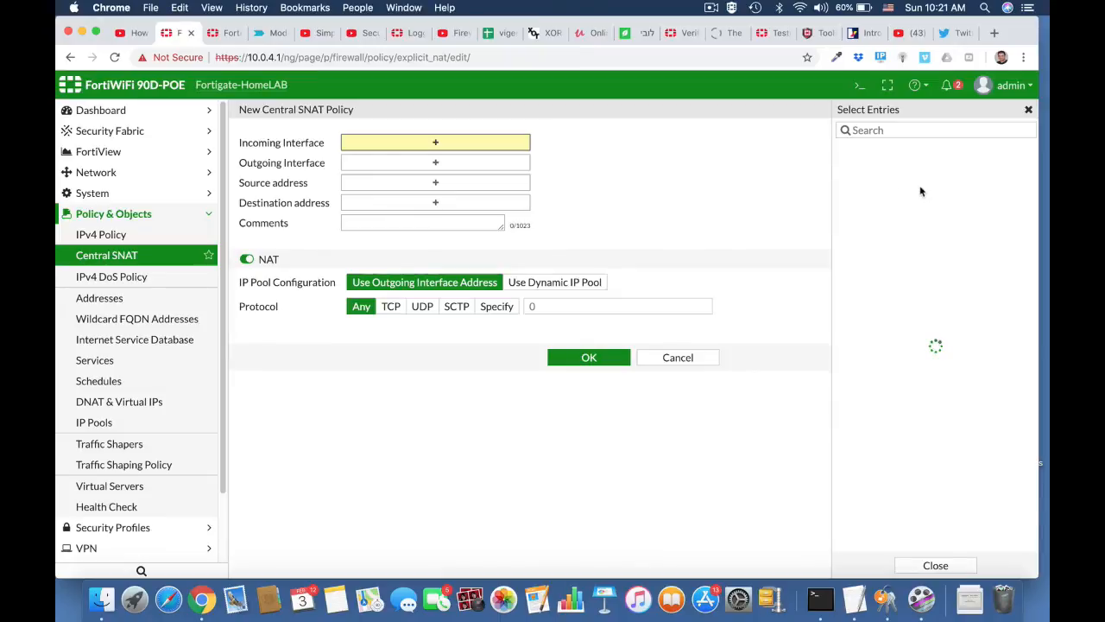
pyautogui.click(898, 169)
pyautogui.click(520, 178)
pyautogui.click(896, 249)
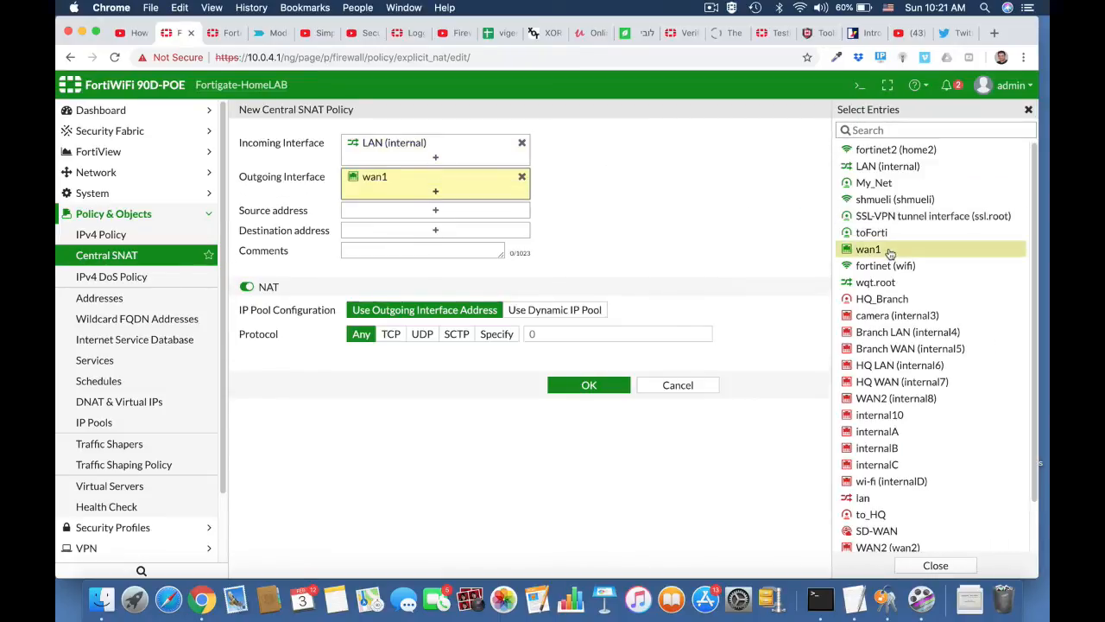
# Set source and destination addresses to all and save the SNAT policy.
pyautogui.click(456, 210)
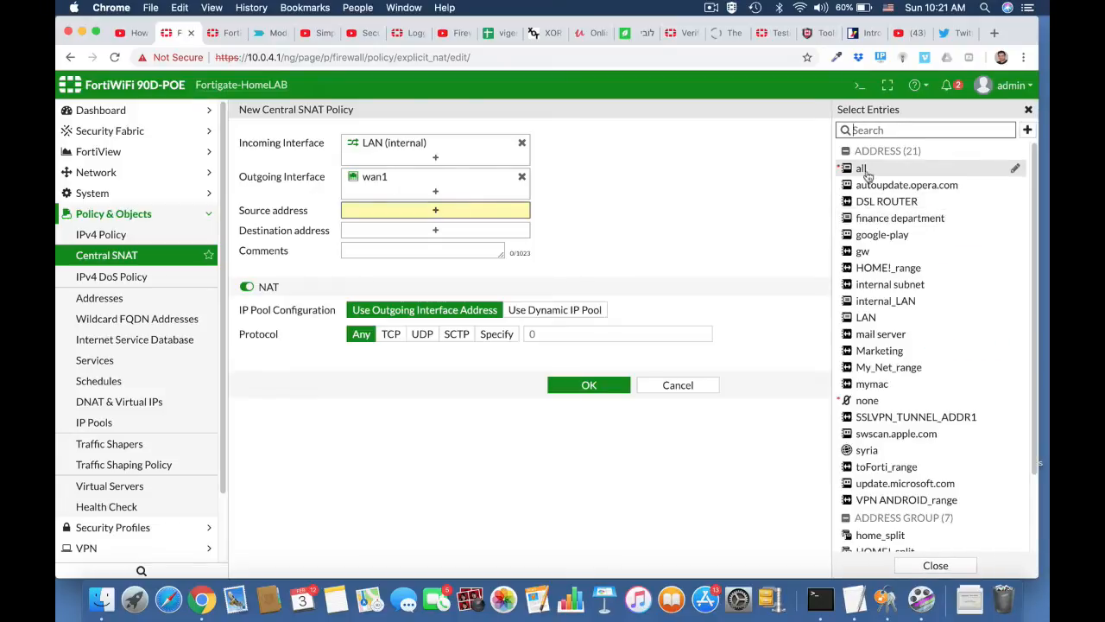
pyautogui.click(863, 168)
pyautogui.click(472, 242)
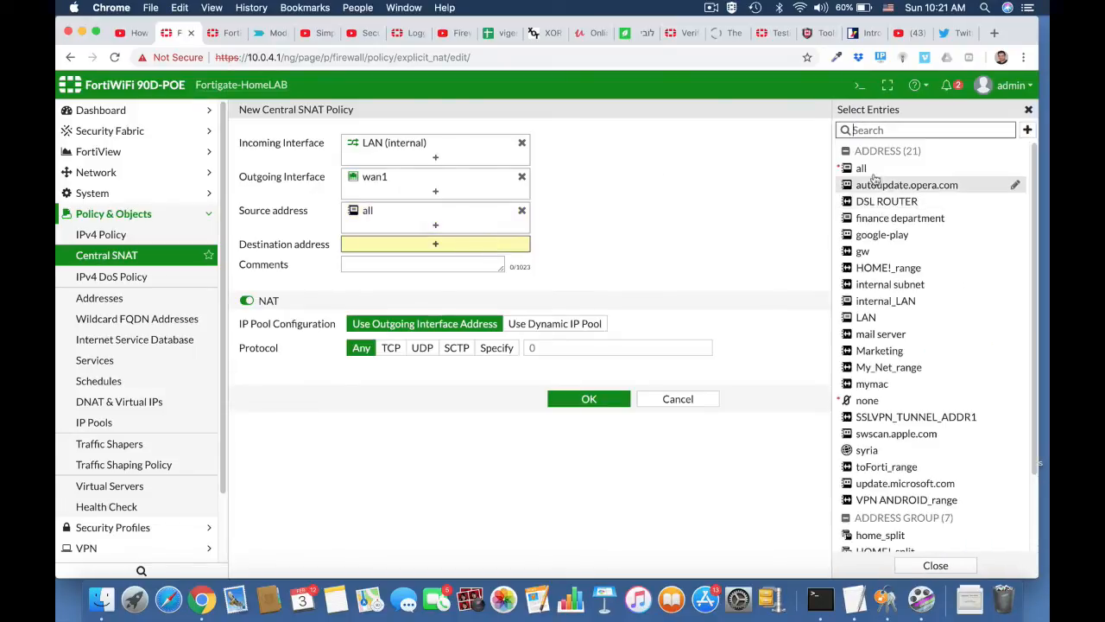
pyautogui.click(861, 169)
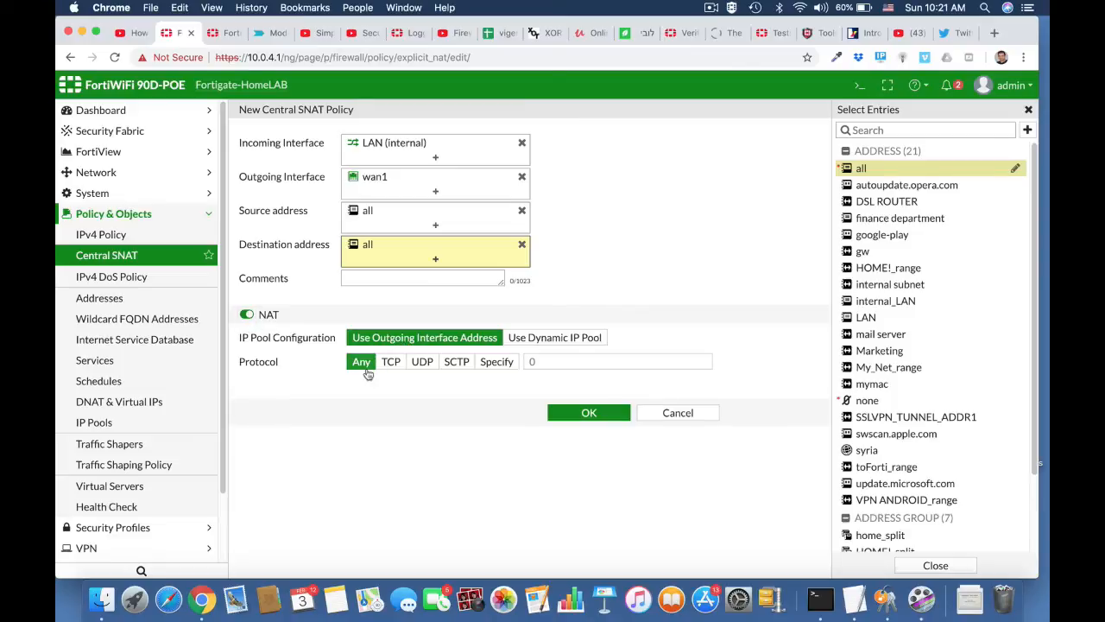
pyautogui.click(590, 414)
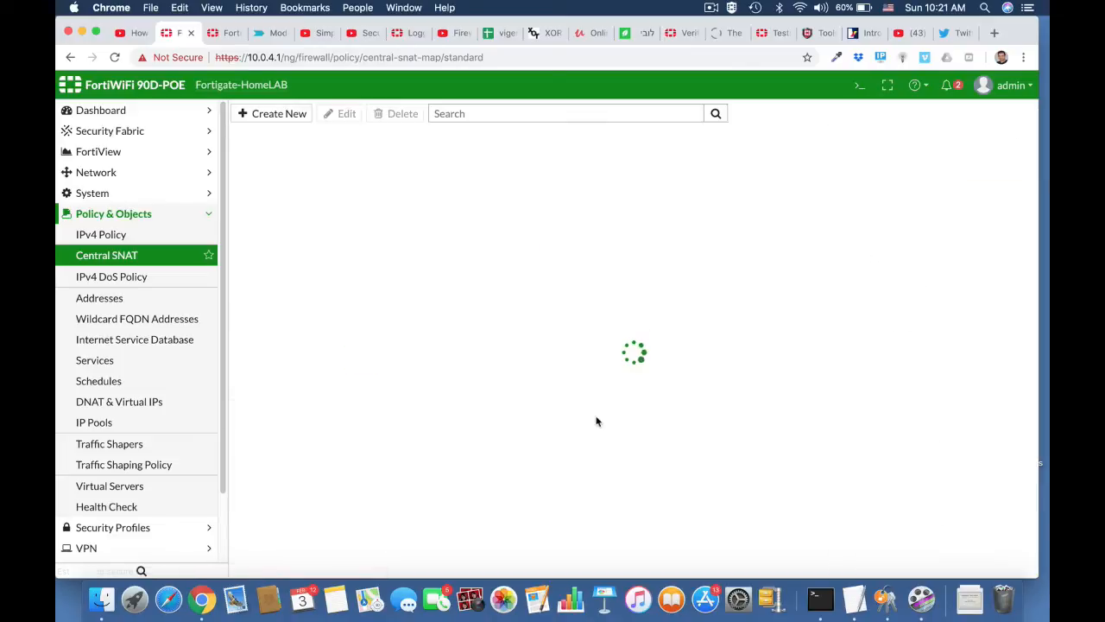
pyautogui.click(156, 235)
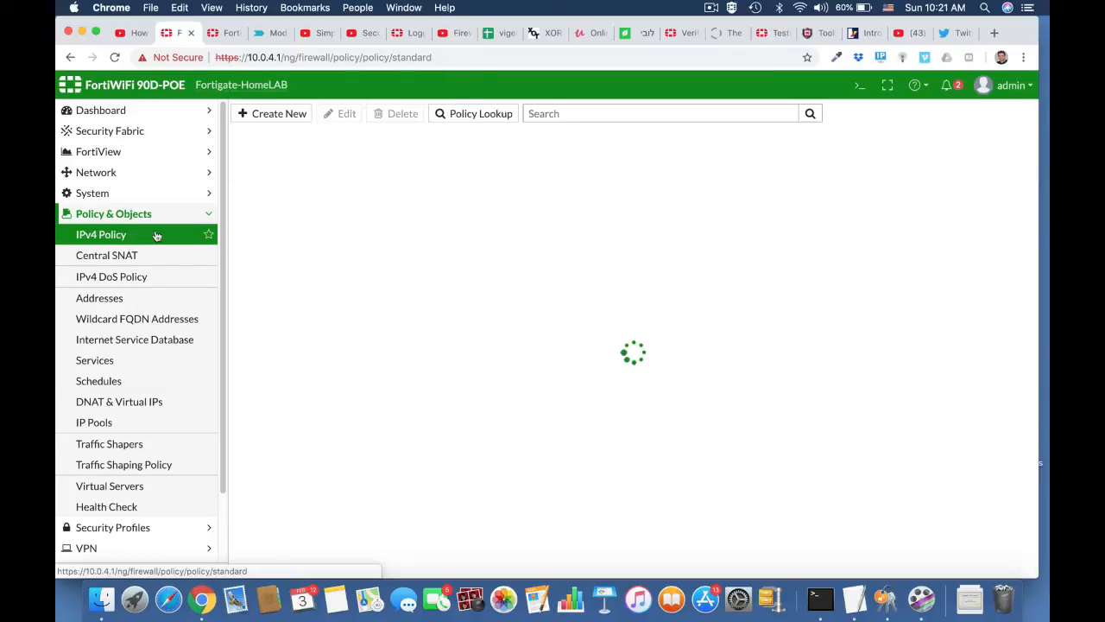
# Start policy Block_Twitter from LAN (internal) to wan1, all addresses, service ALL.
pyautogui.click(297, 117)
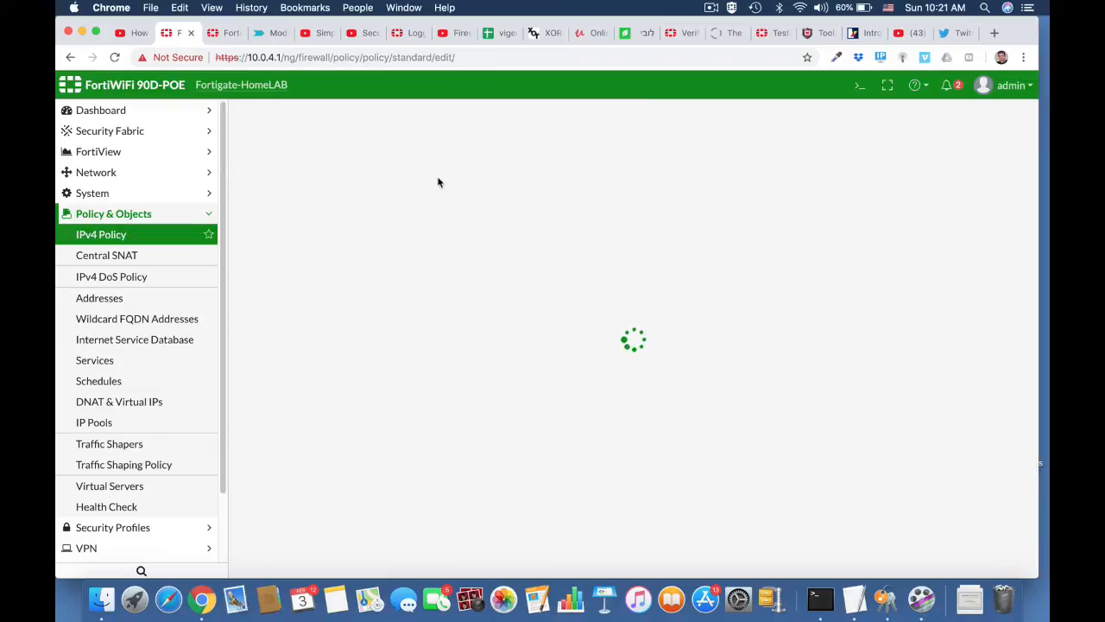
pyautogui.click(410, 152)
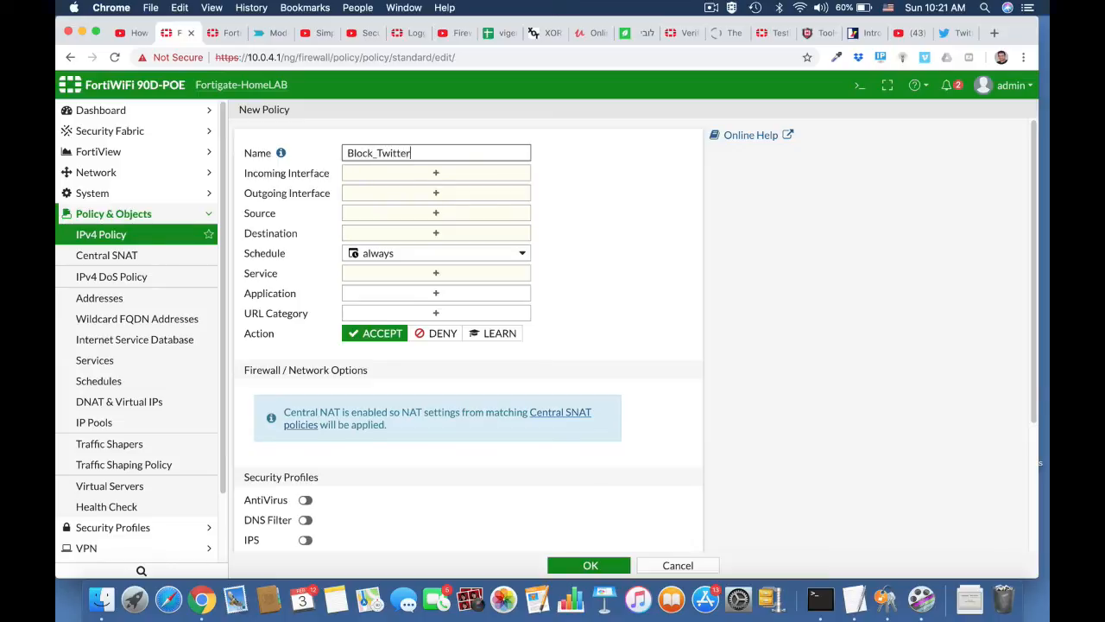
pyautogui.click(448, 173)
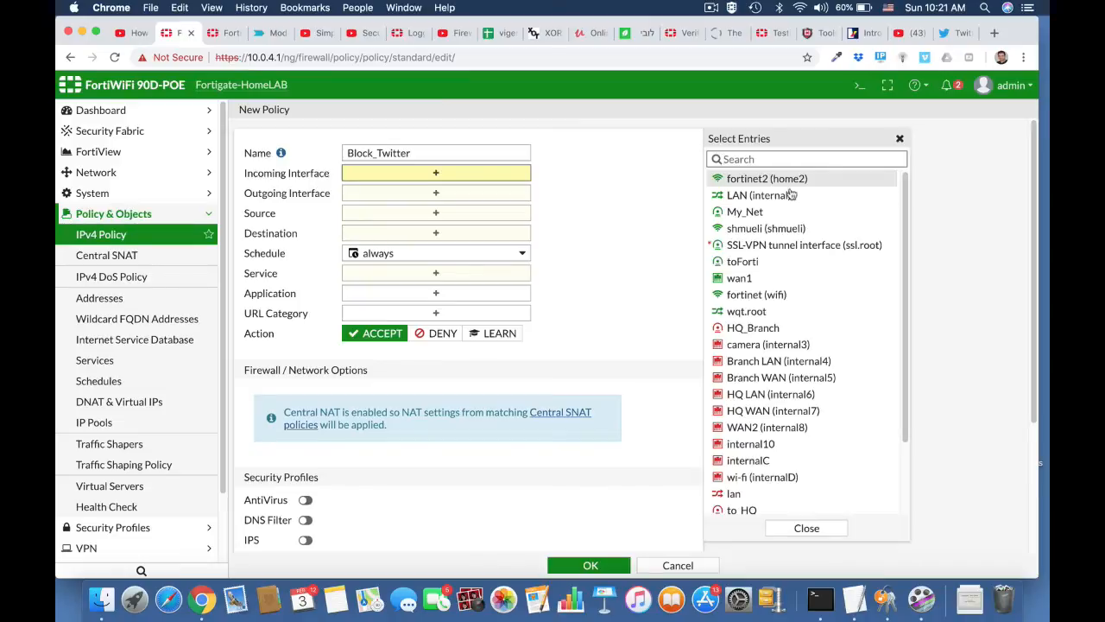
pyautogui.click(768, 195)
pyautogui.click(498, 212)
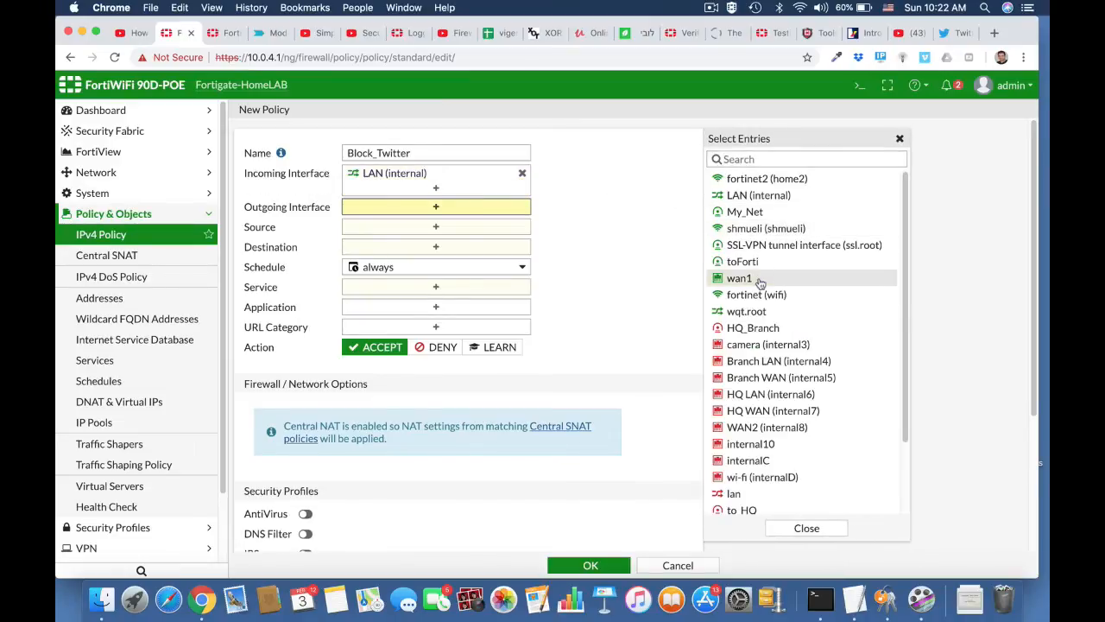
pyautogui.click(740, 278)
pyautogui.click(513, 247)
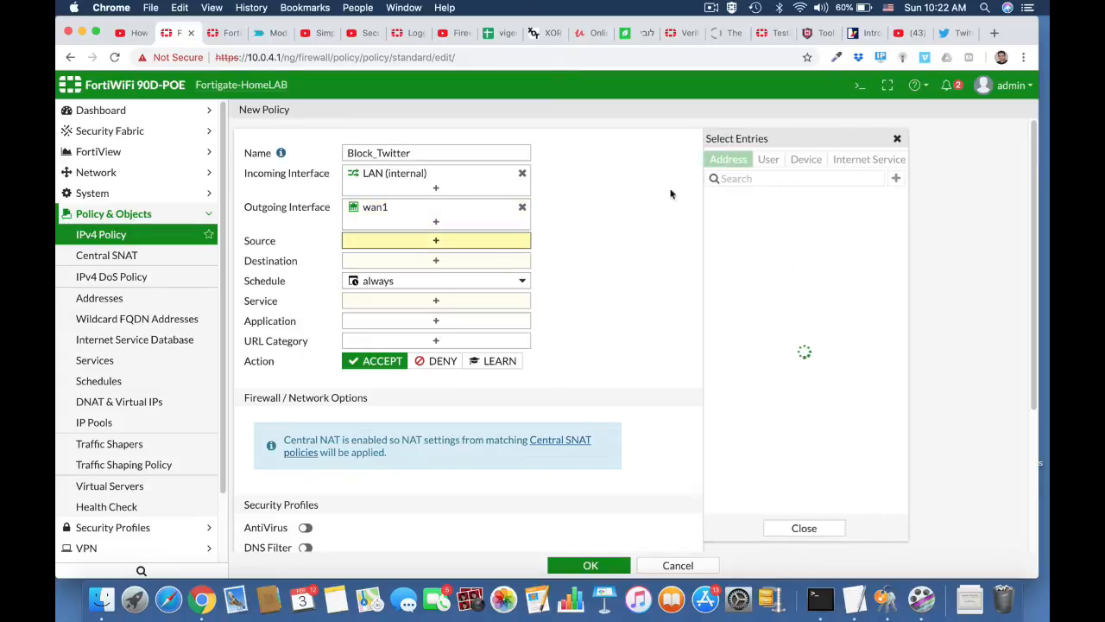
pyautogui.click(732, 217)
pyautogui.click(435, 274)
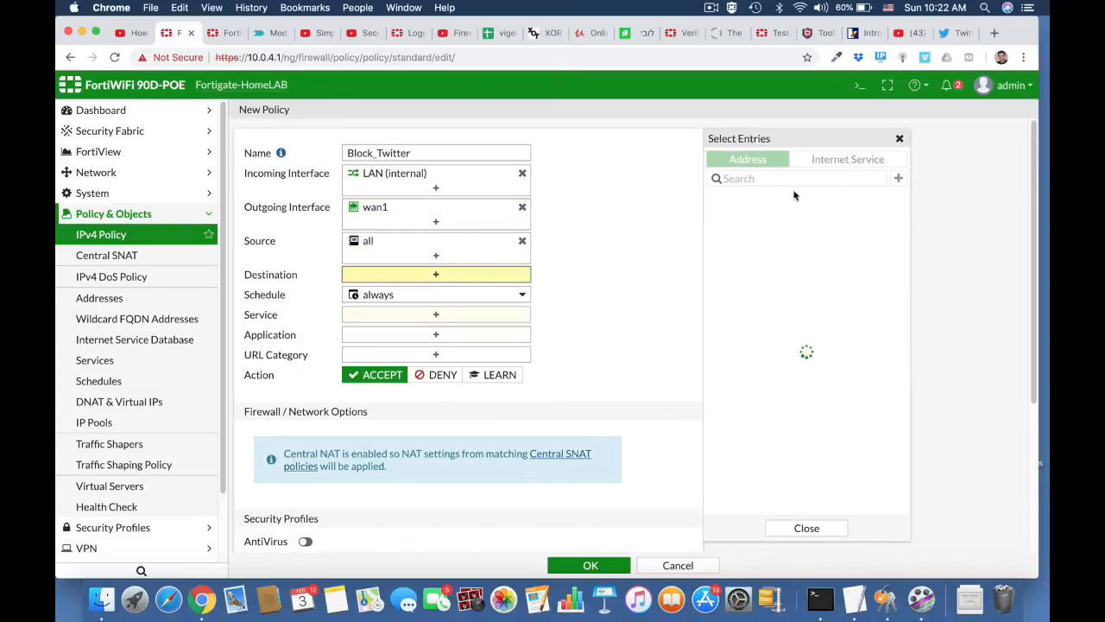
pyautogui.click(732, 217)
pyautogui.click(438, 330)
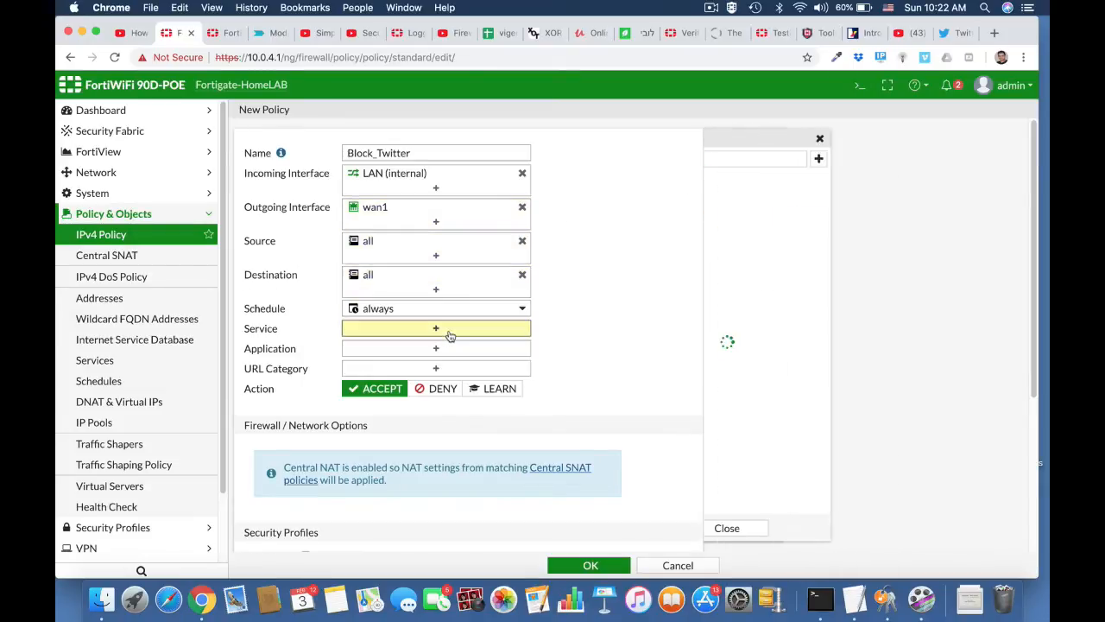
pyautogui.click(725, 213)
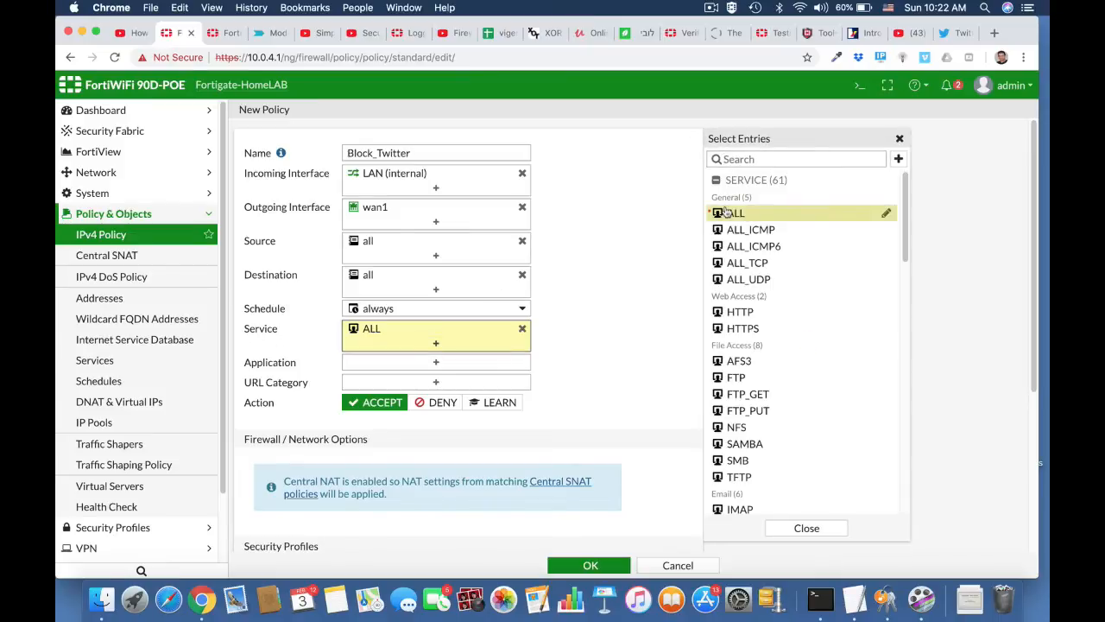
# Add Twitter, Twitter_Login and Twitter_Post, set action Deny, log violation traffic, and save.
pyautogui.click(435, 362)
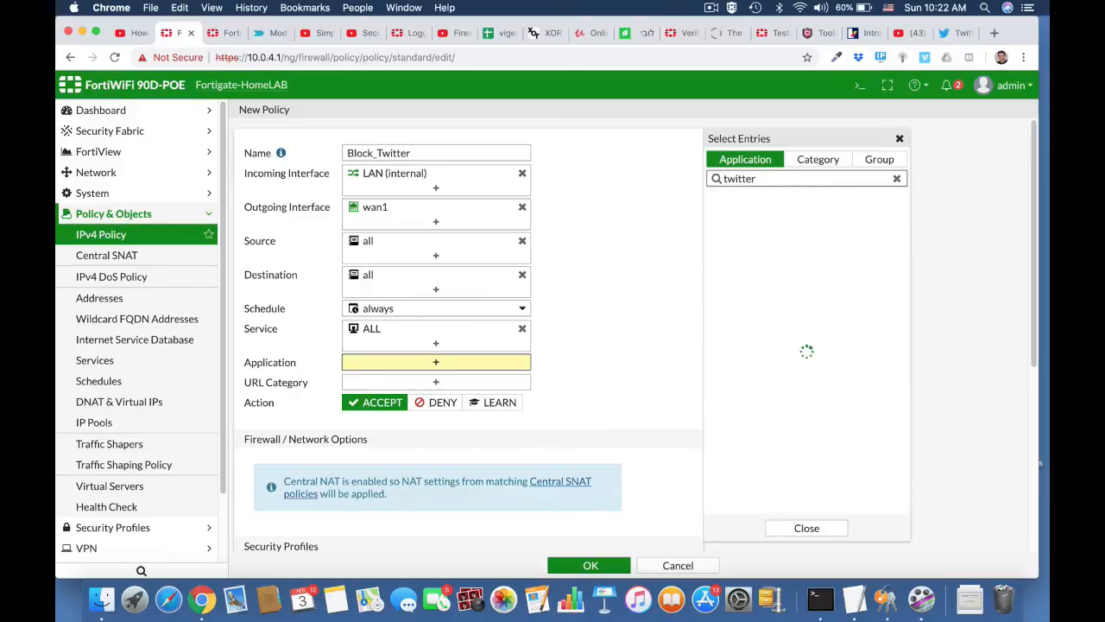
pyautogui.click(744, 233)
pyautogui.click(752, 253)
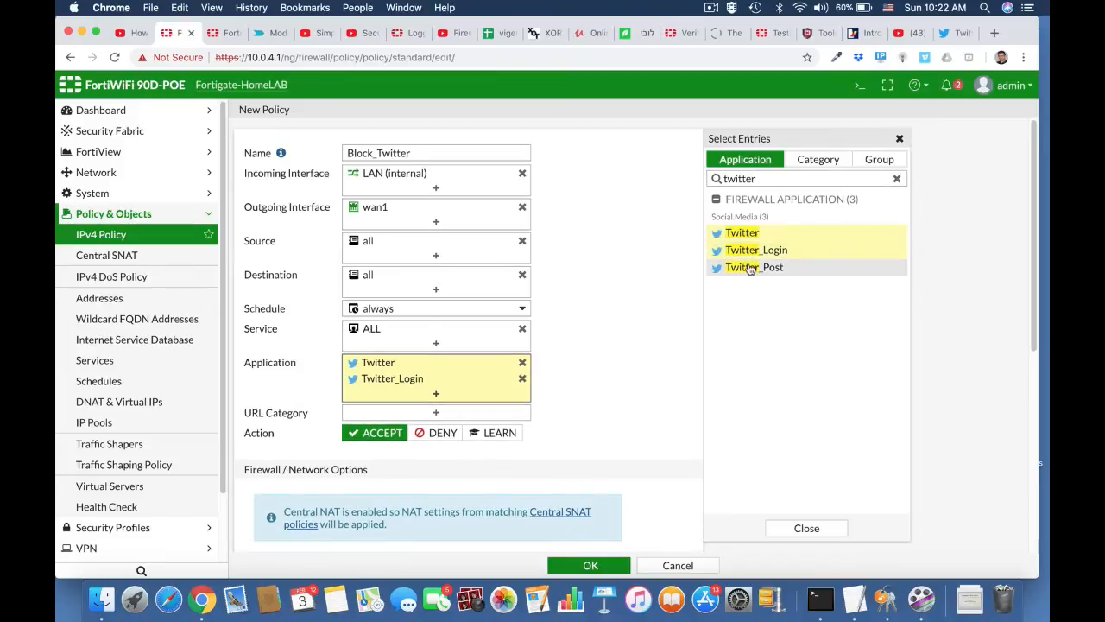
pyautogui.click(746, 268)
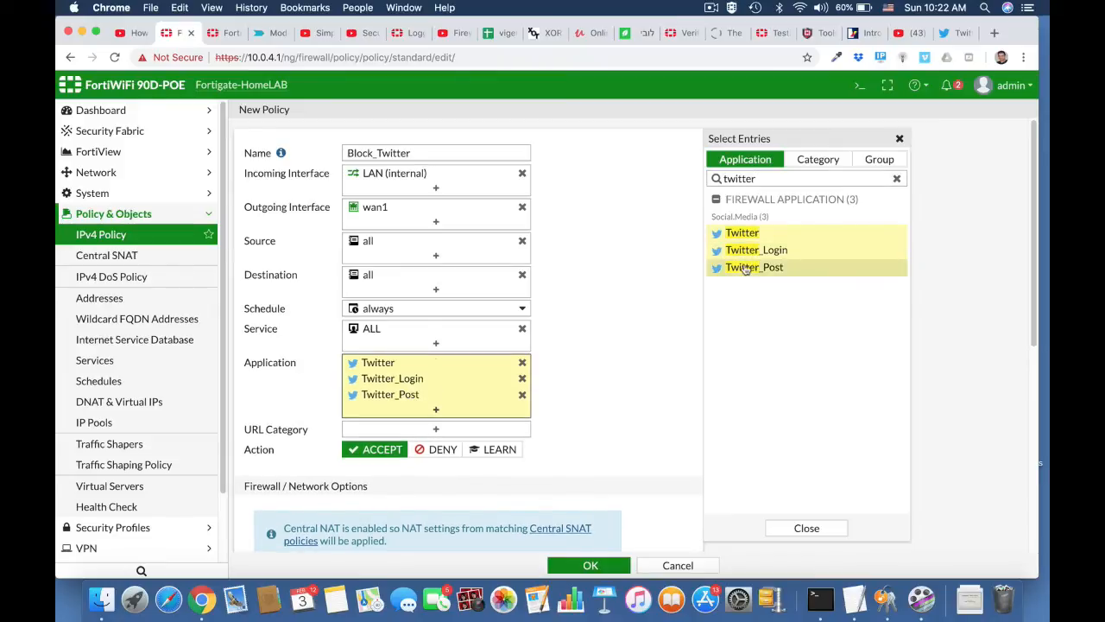
pyautogui.click(441, 449)
pyautogui.scroll(-5, 586, 470)
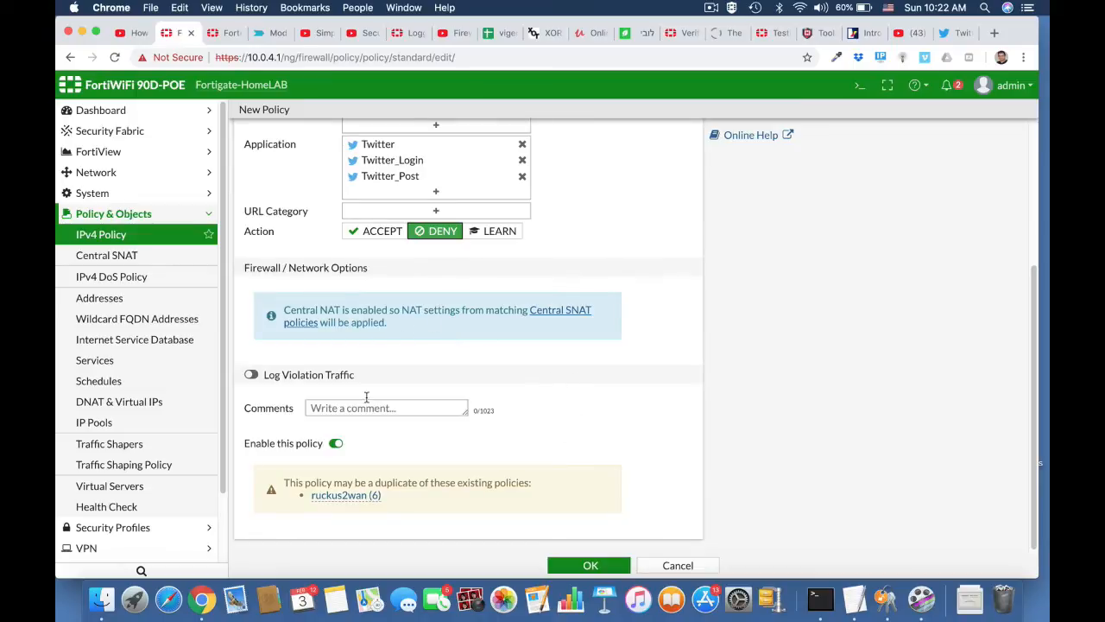
pyautogui.click(251, 375)
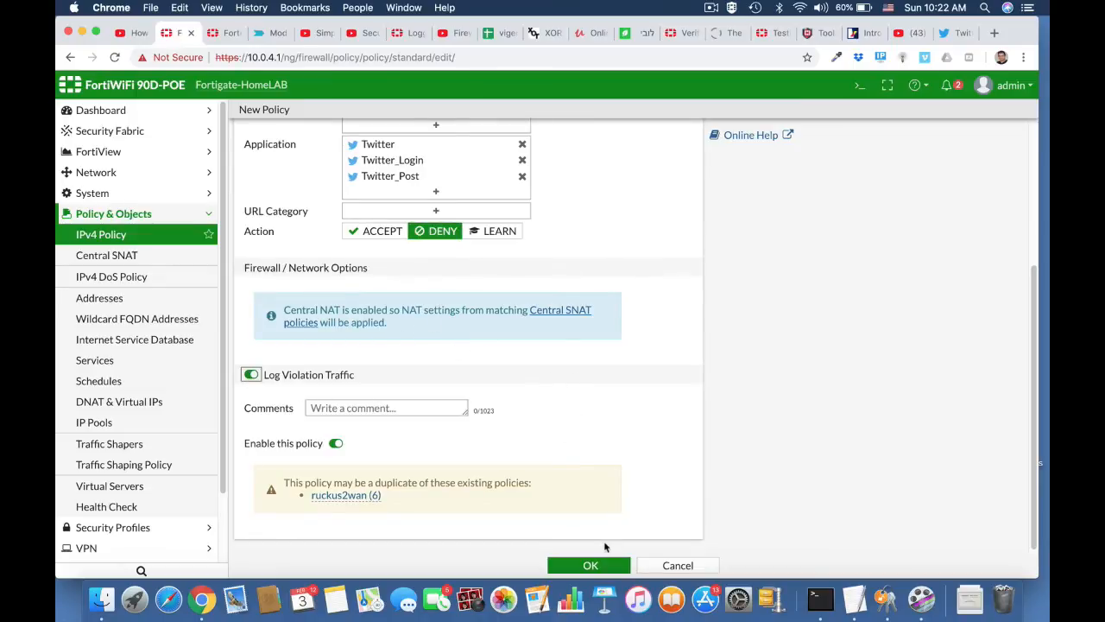
pyautogui.click(606, 565)
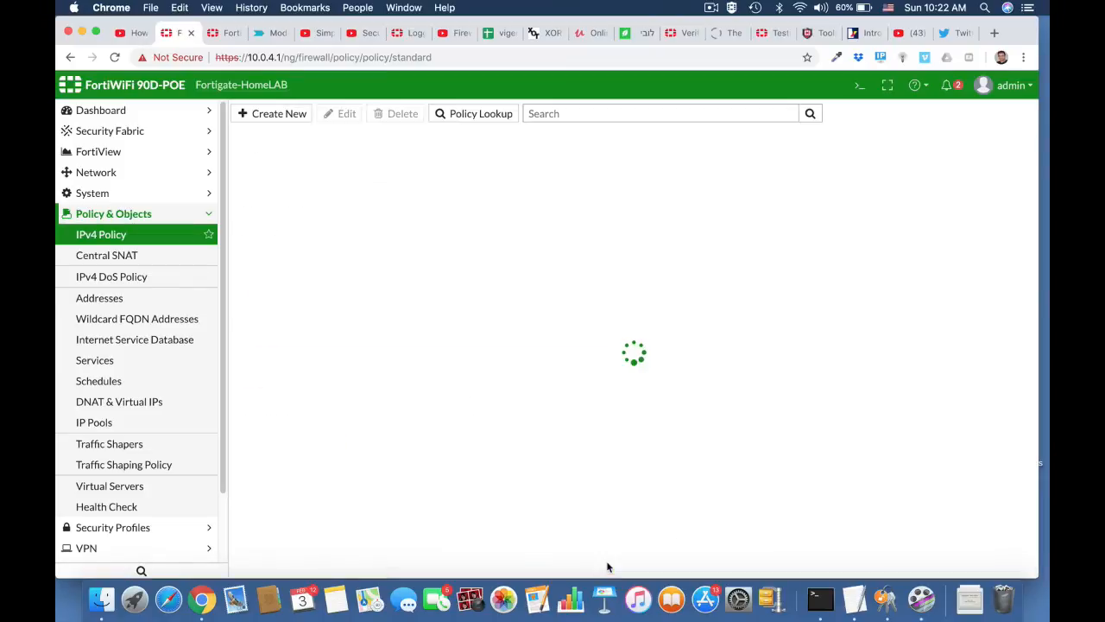
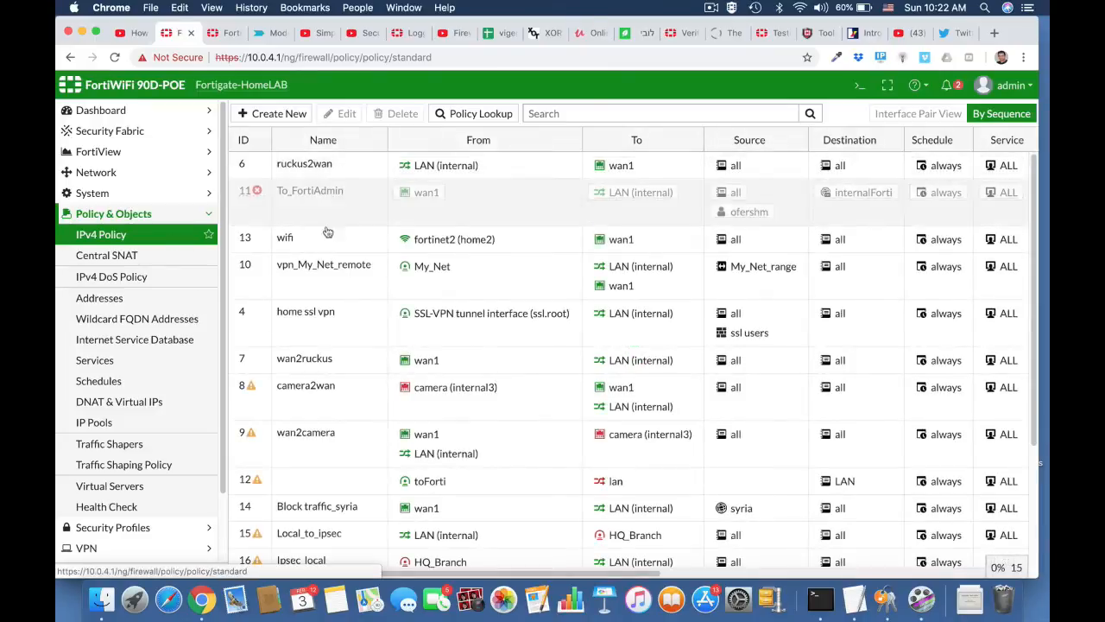
# Drag the Block_Twitter policy (ID 18) to the top of the IPv4 Policy list.
pyautogui.scroll(-5, 359, 437)
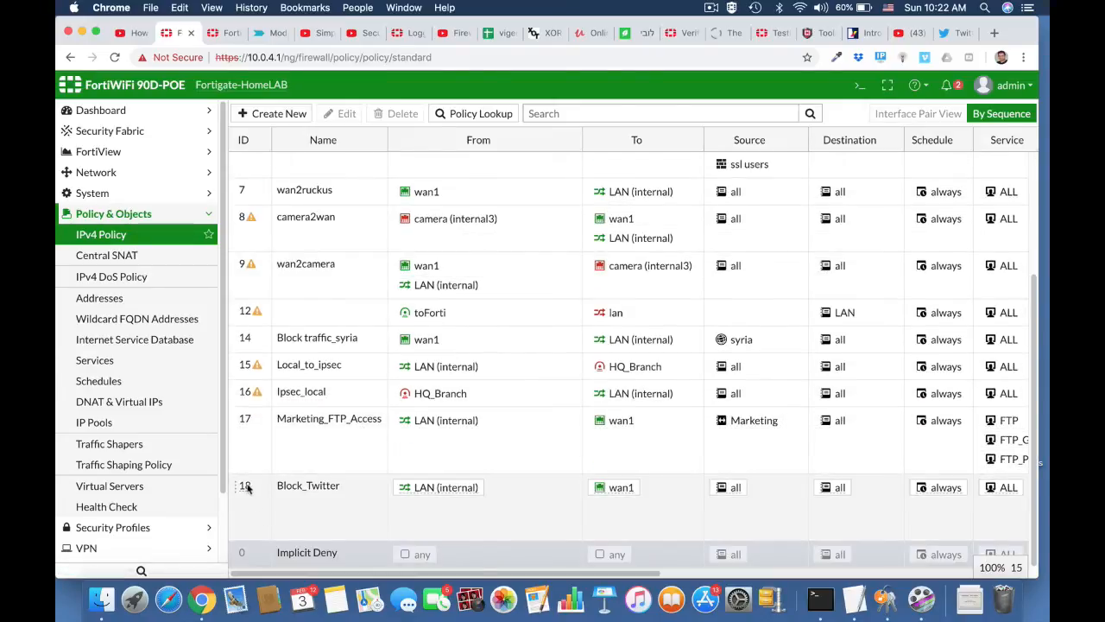
pyautogui.moveTo(246, 488); pyautogui.dragTo(245, 160)
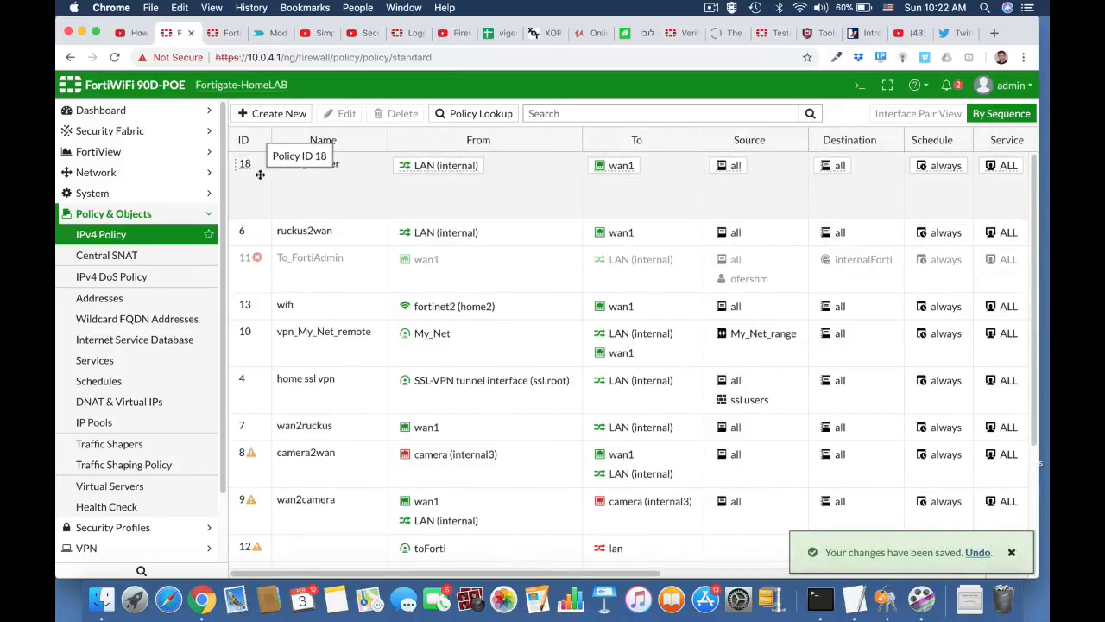
pyautogui.click(486, 60)
# Reload the policy page, close the Twitter tab, and restart Chrome with a new tab.
pyautogui.press('Return')
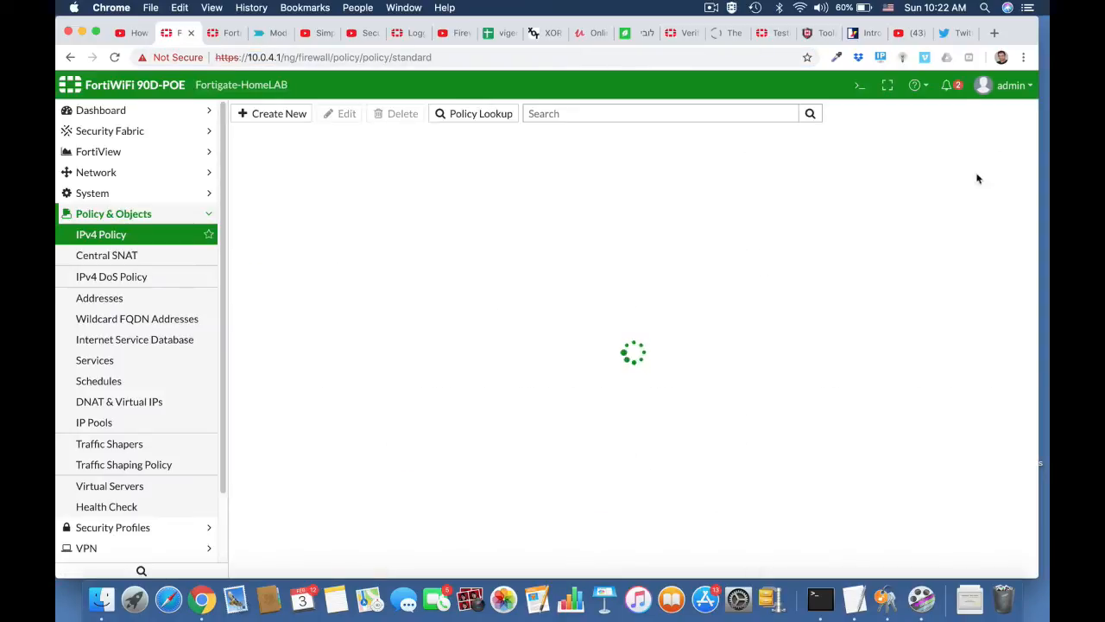
pyautogui.click(959, 35)
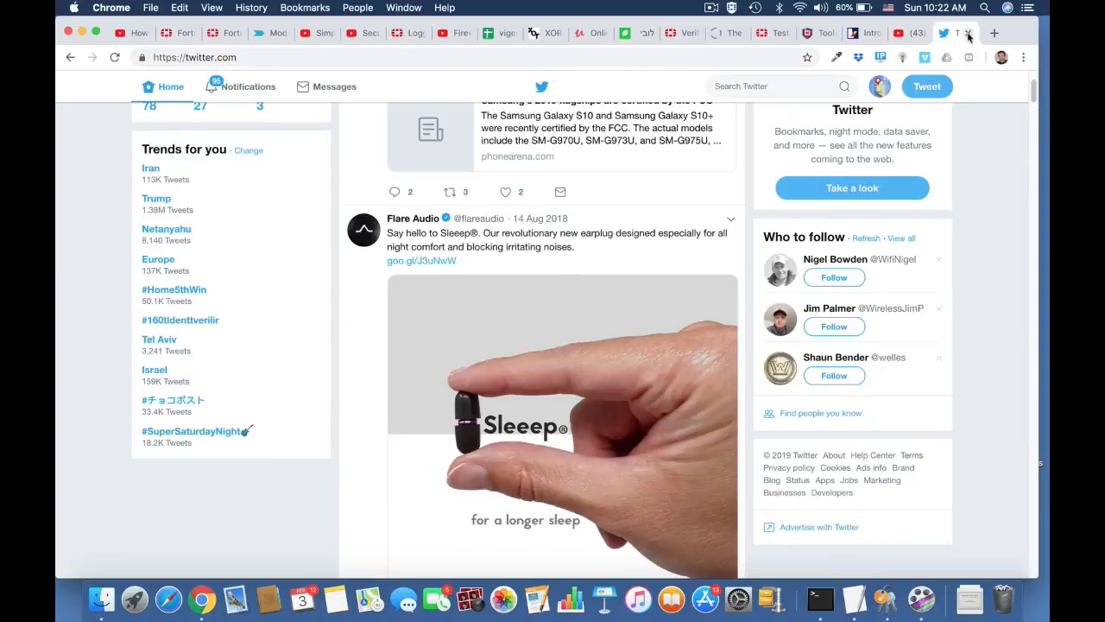
pyautogui.click(968, 35)
pyautogui.press('super+q')
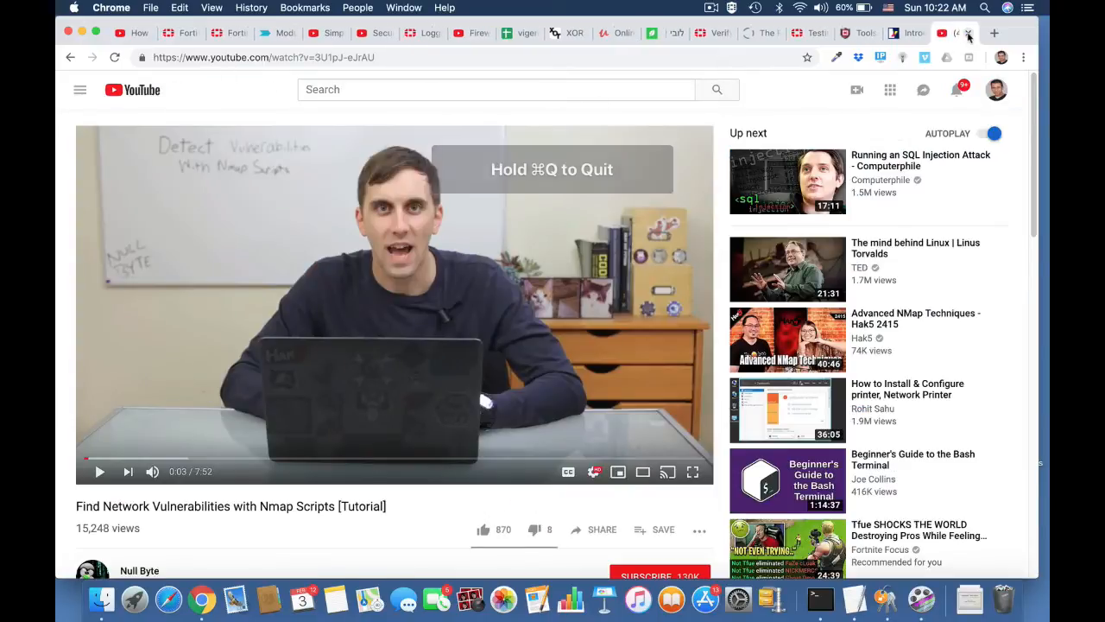
pyautogui.press('super+q')
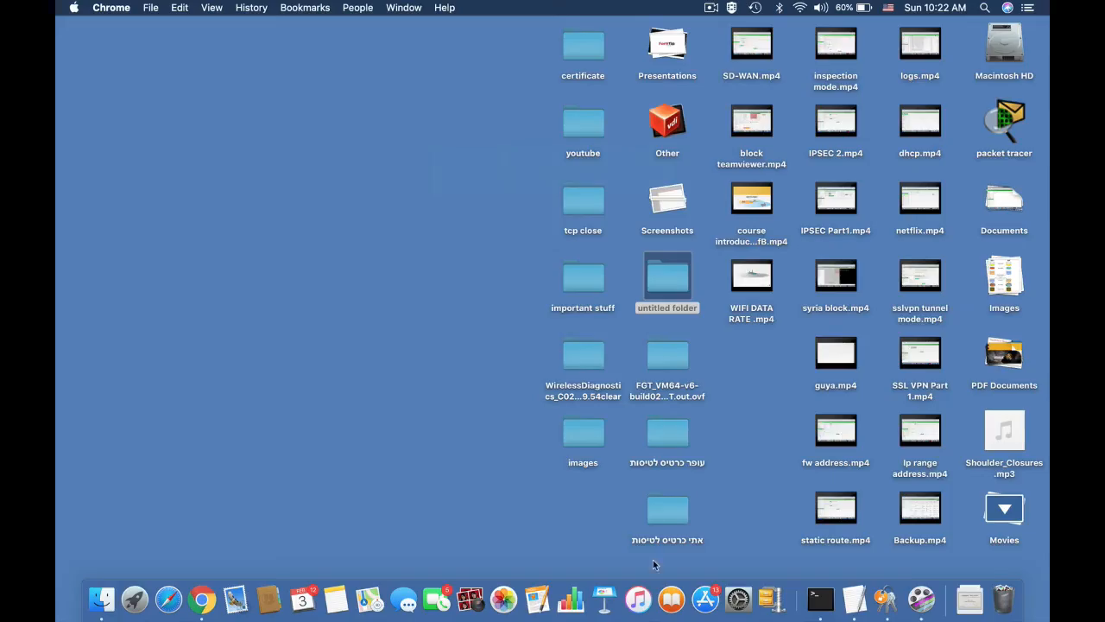
pyautogui.click(201, 599)
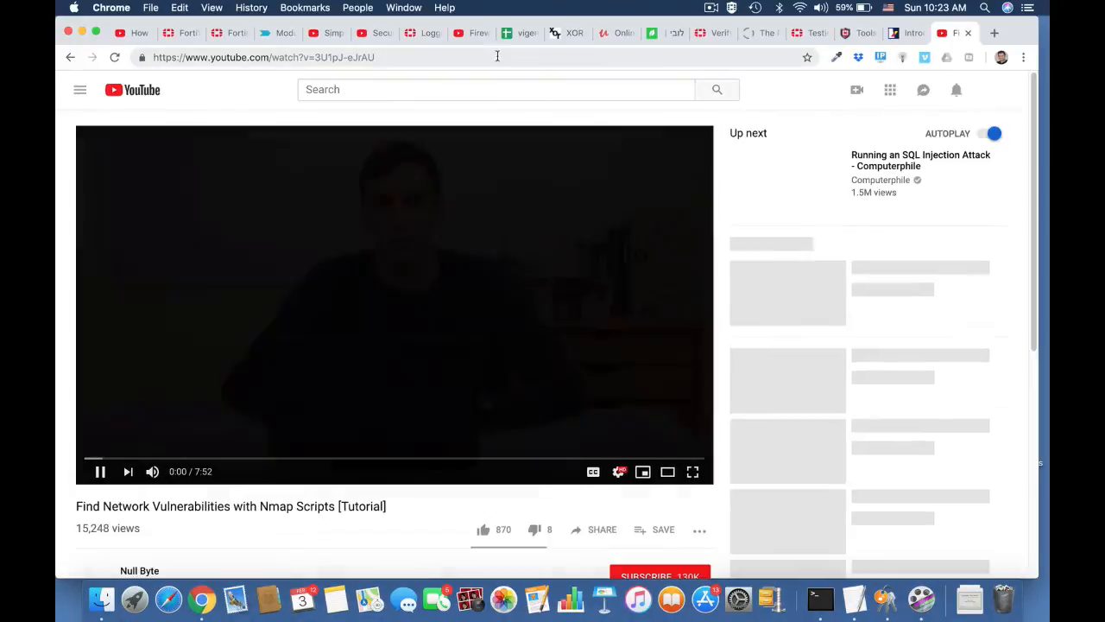
pyautogui.press('super+t')
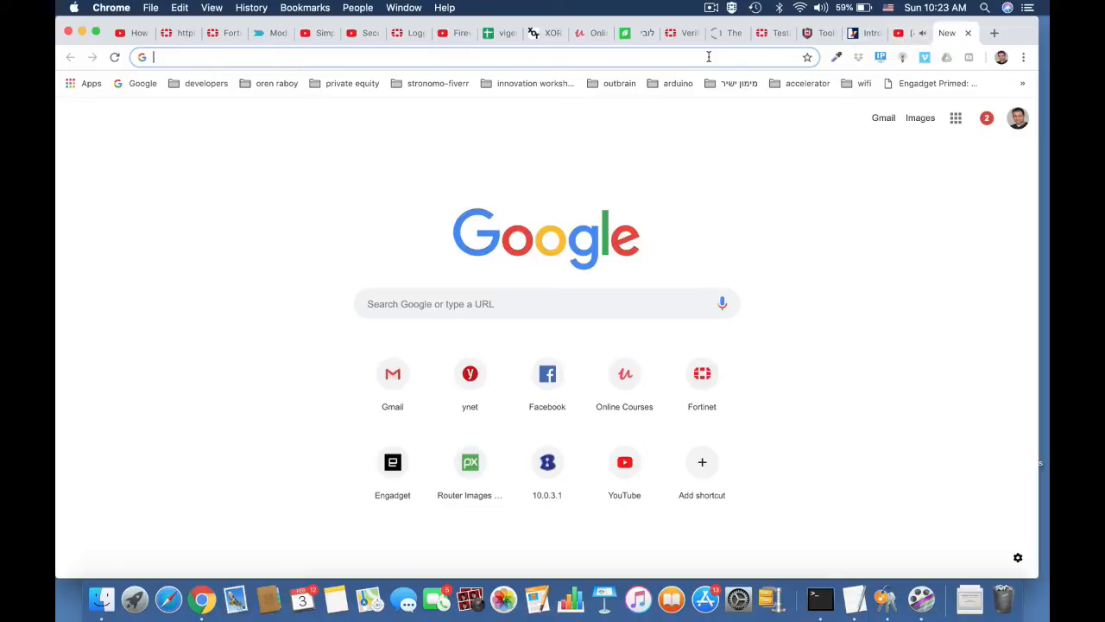
# Search Google for 'twitter' and open the Twitter site from the results.
pyautogui.write('twii')
pyautogui.write('t')
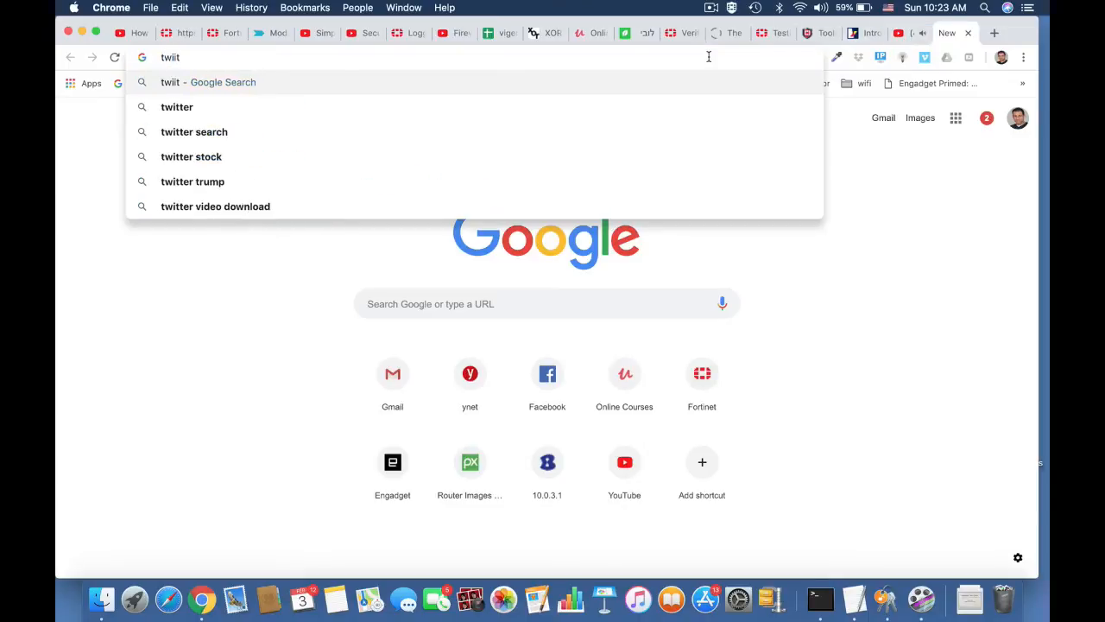
pyautogui.press('Down')
pyautogui.press('Return')
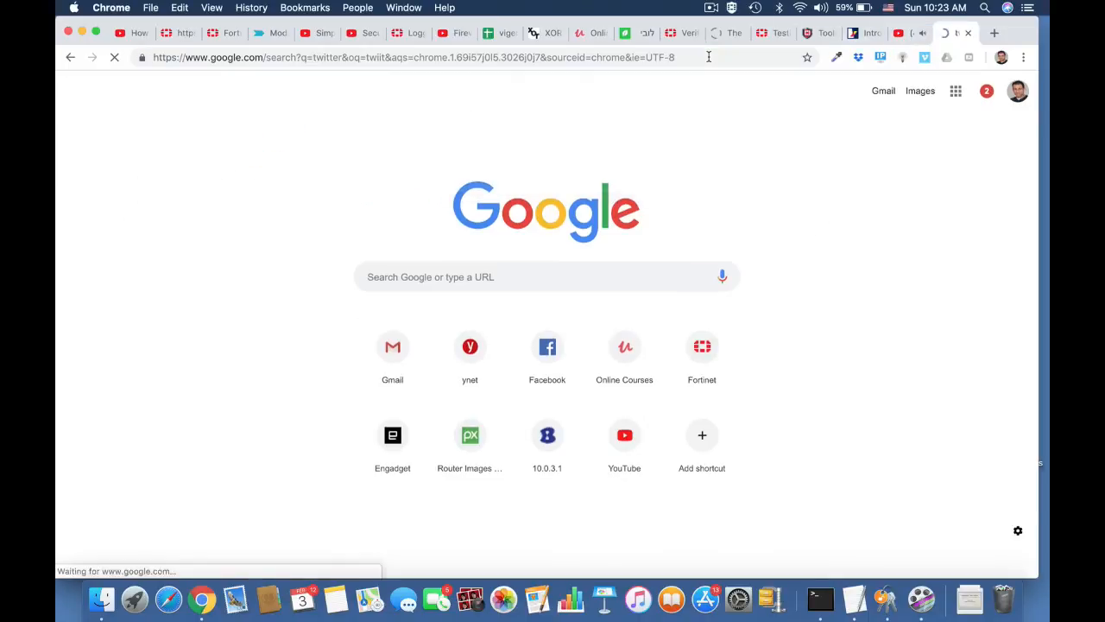
pyautogui.click(282, 201)
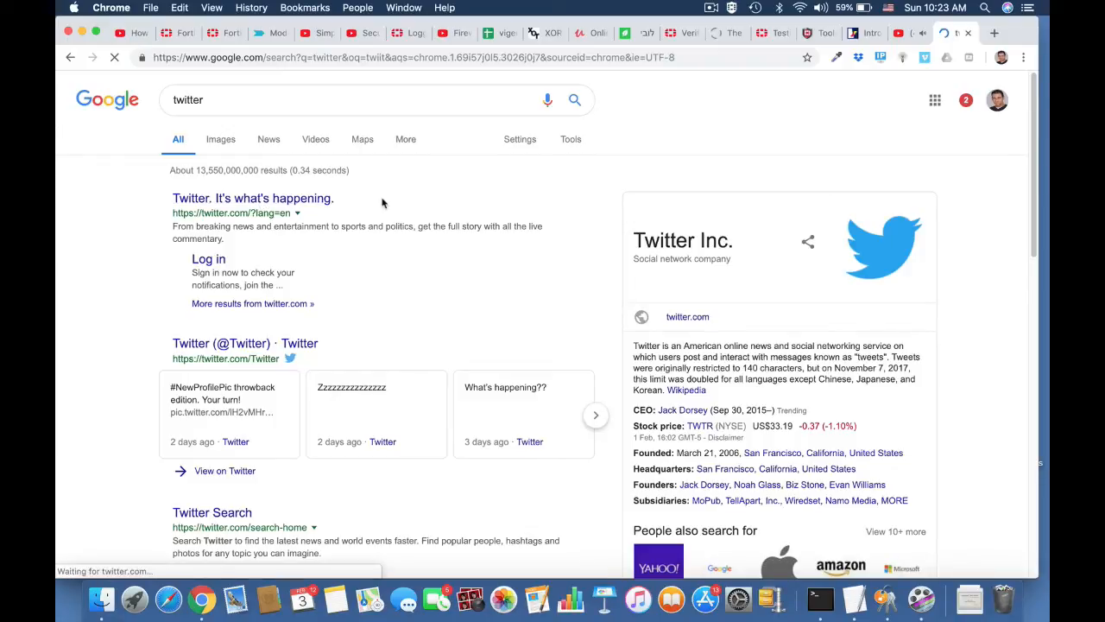
# Enter twitter.com in the address bar to test whether it is blocked.
pyautogui.click(511, 57)
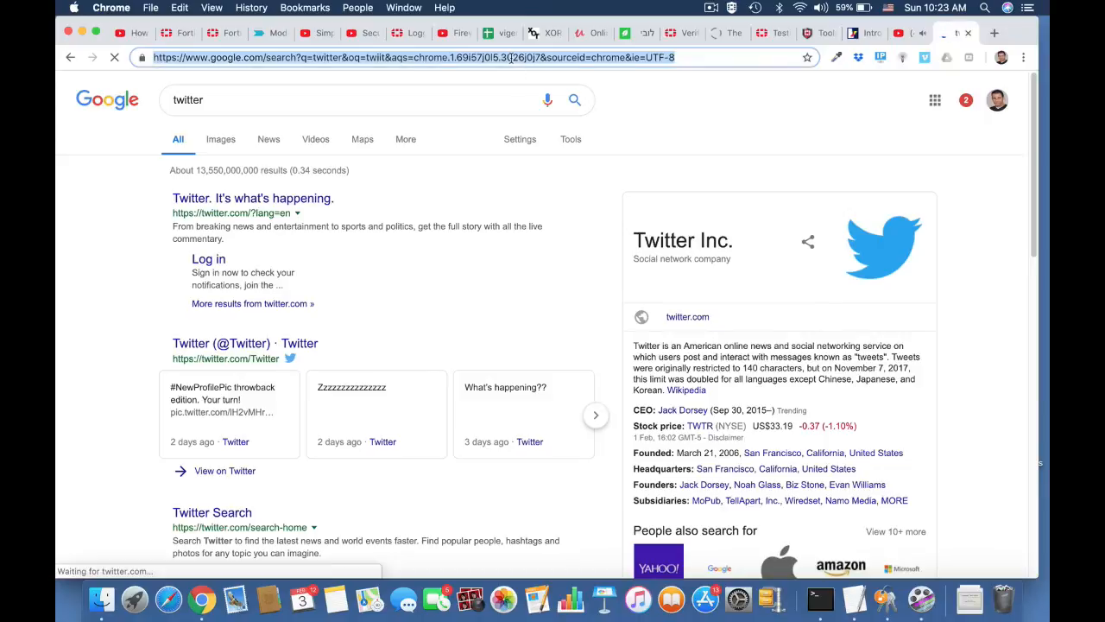
pyautogui.write('twitter')
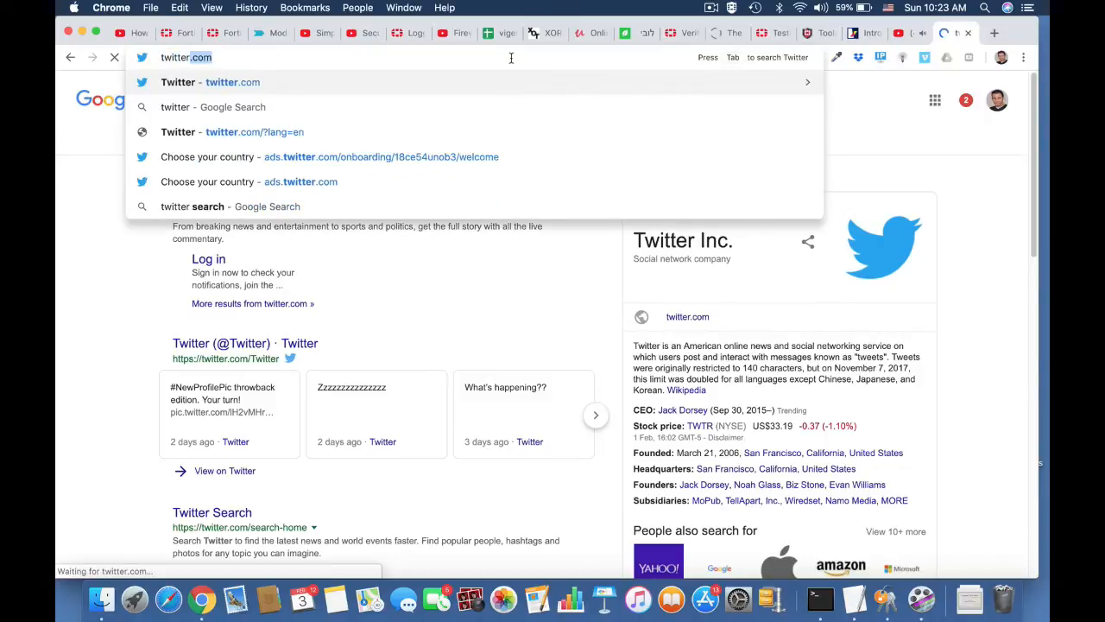
pyautogui.press('Down')
pyautogui.press('Up')
pyautogui.press('Return')
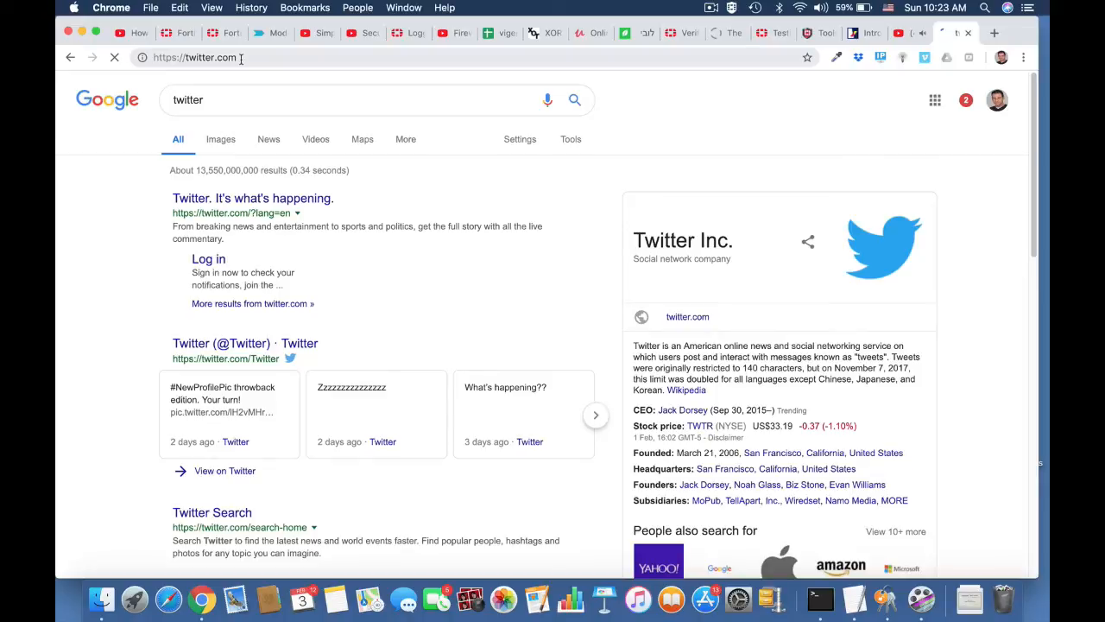
# Back in FortiGate, open the Application Control log under Log & Report.
pyautogui.click(179, 32)
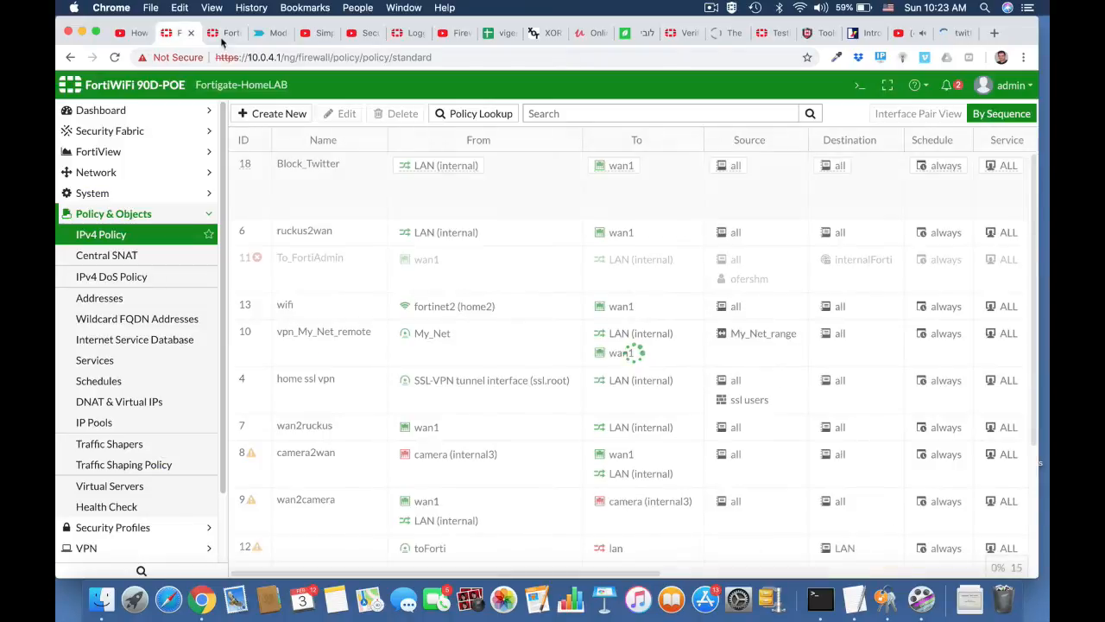
pyautogui.scroll(-2, 155, 432)
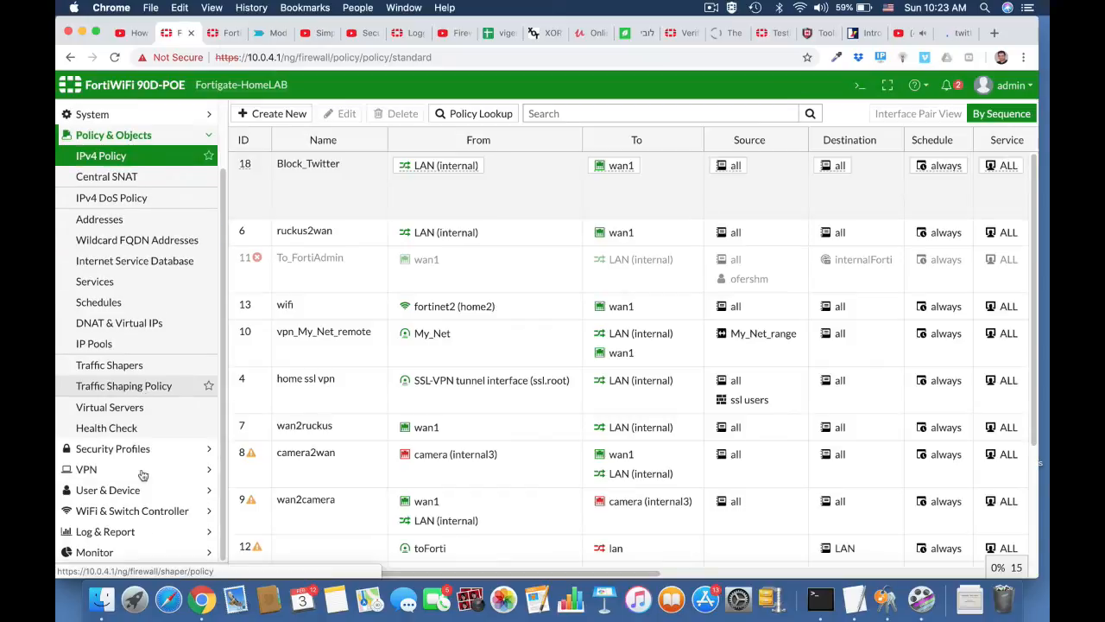
pyautogui.click(122, 533)
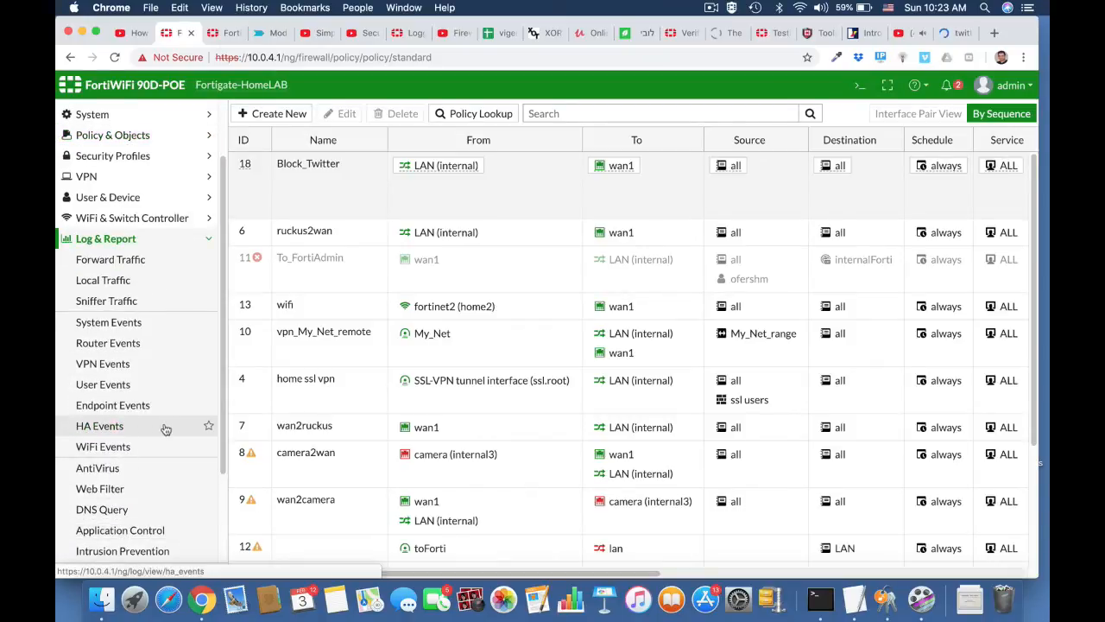
pyautogui.click(152, 532)
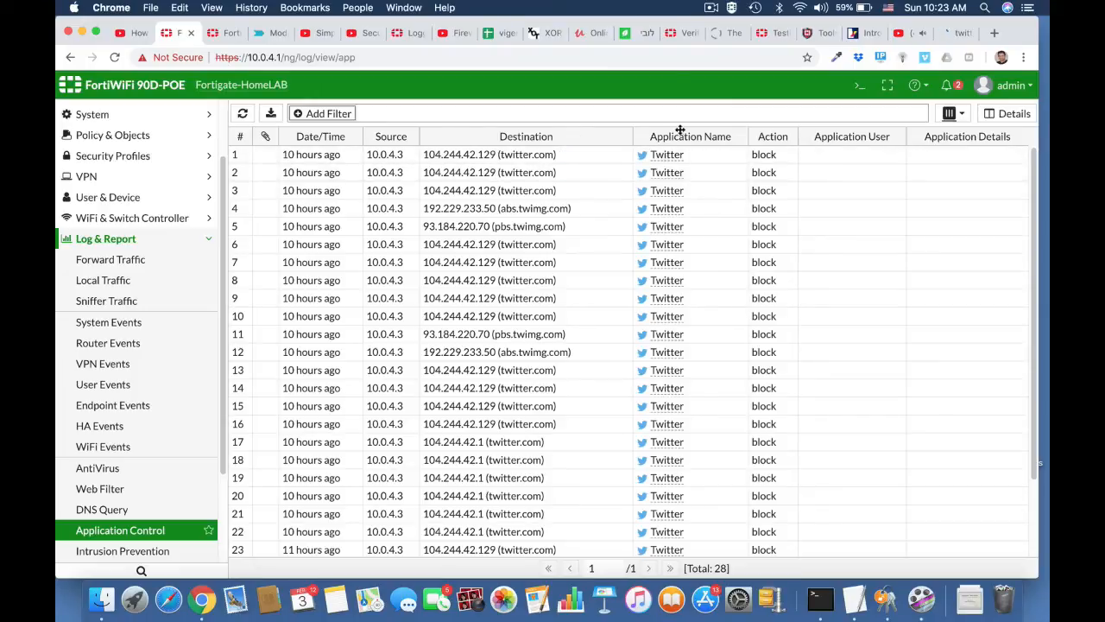
pyautogui.click(714, 7)
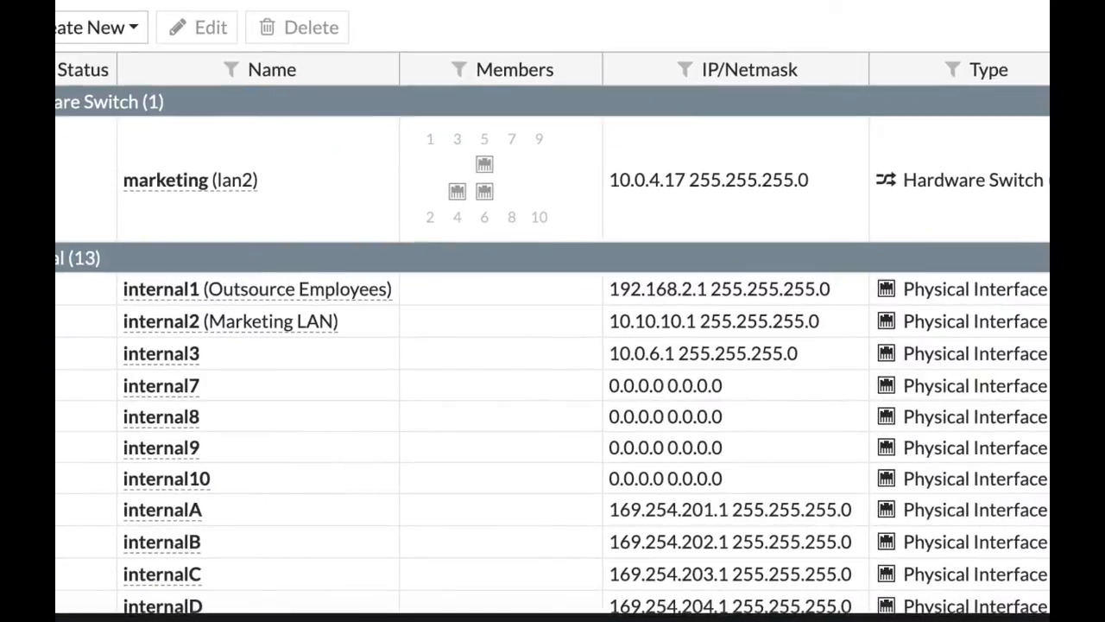
# Create a Guest-type user group OutsourceEMP with a 4-hour account expiration.
pyautogui.moveTo(353, 306)
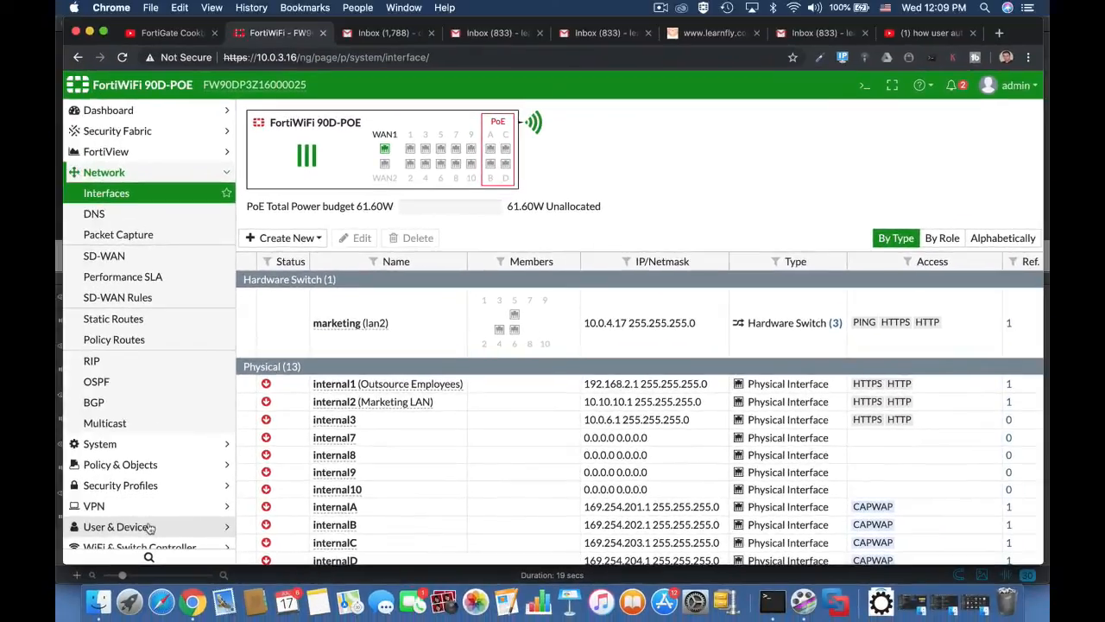
pyautogui.click(150, 526)
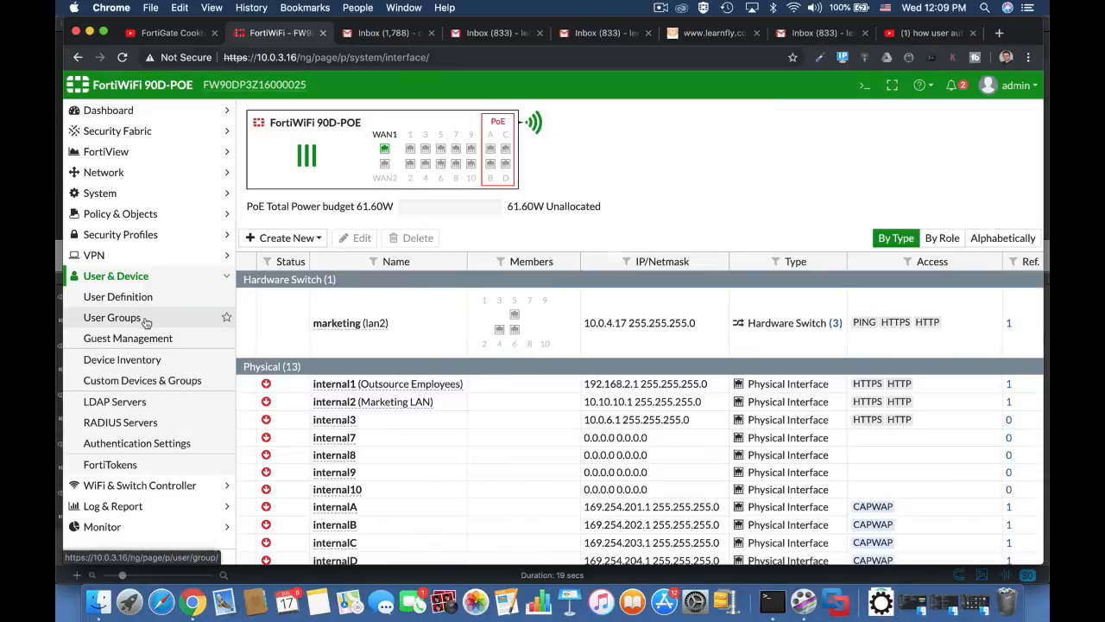
pyautogui.click(149, 320)
pyautogui.click(281, 113)
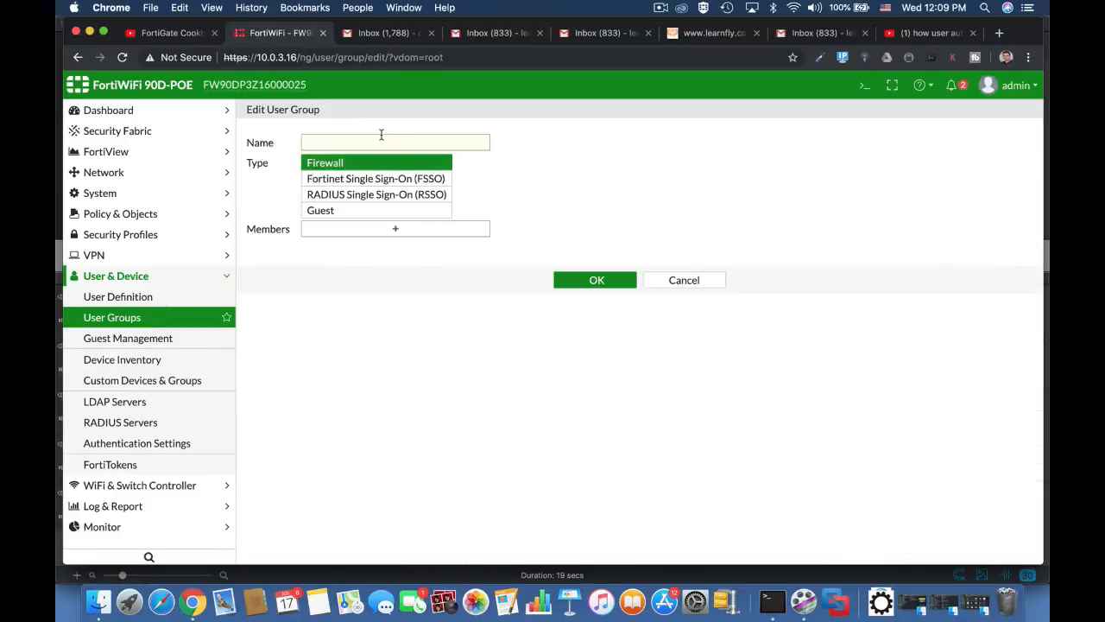
pyautogui.write('OutsourceEMP')
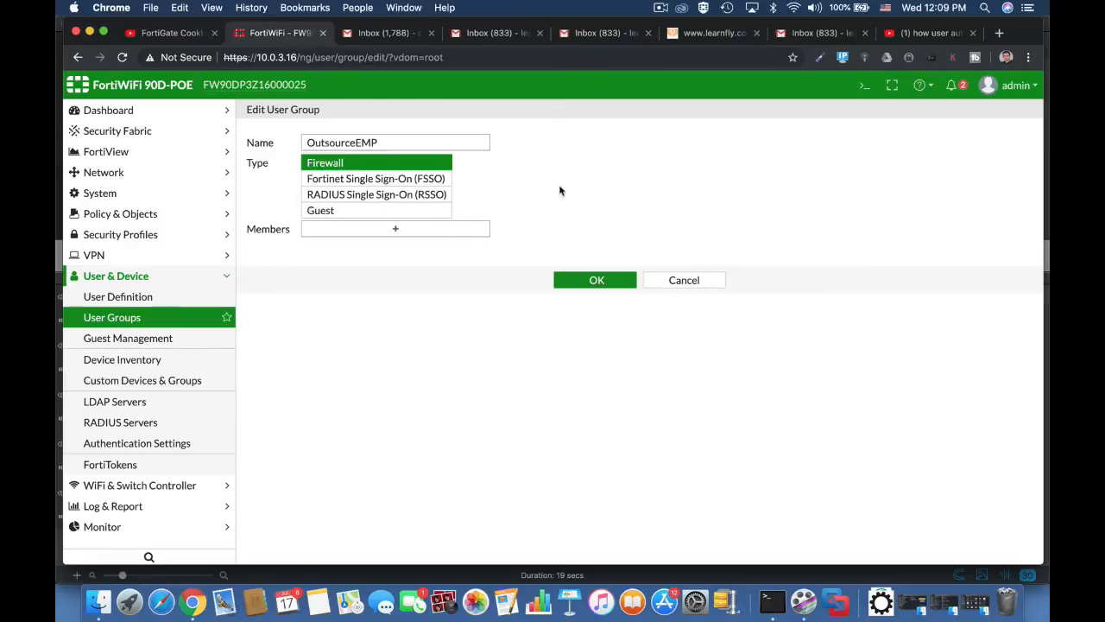
pyautogui.click(405, 210)
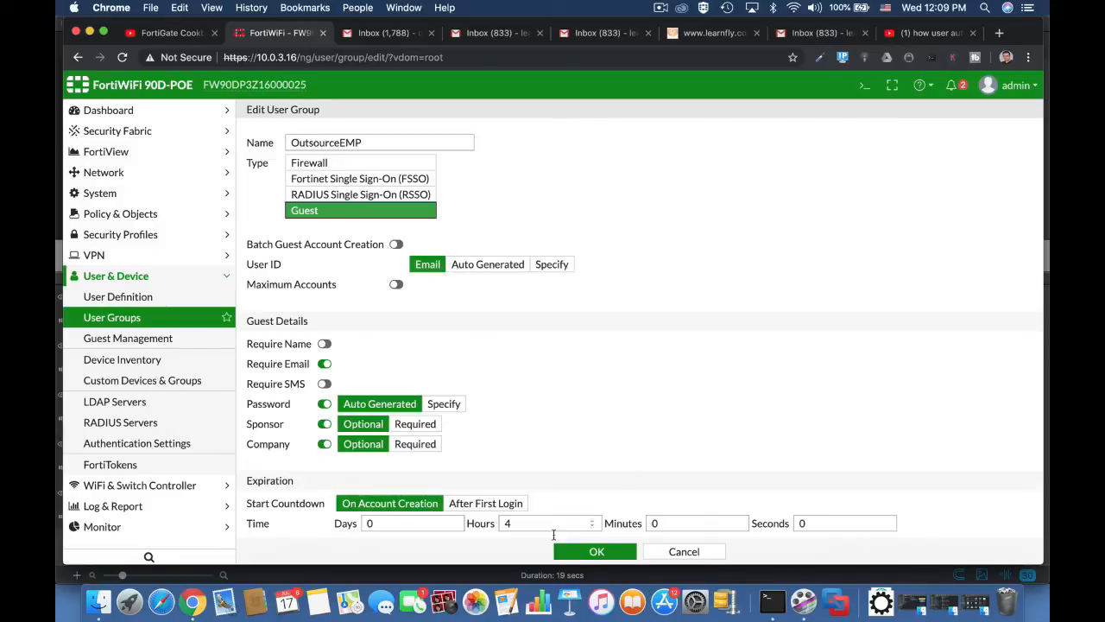
pyautogui.click(502, 521)
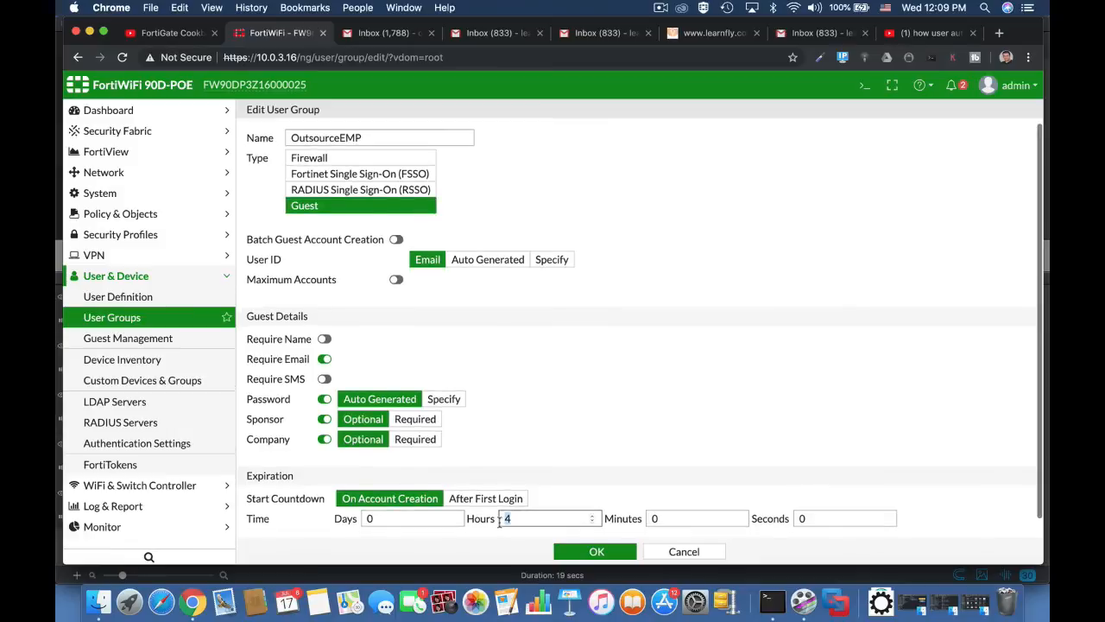
pyautogui.click(601, 553)
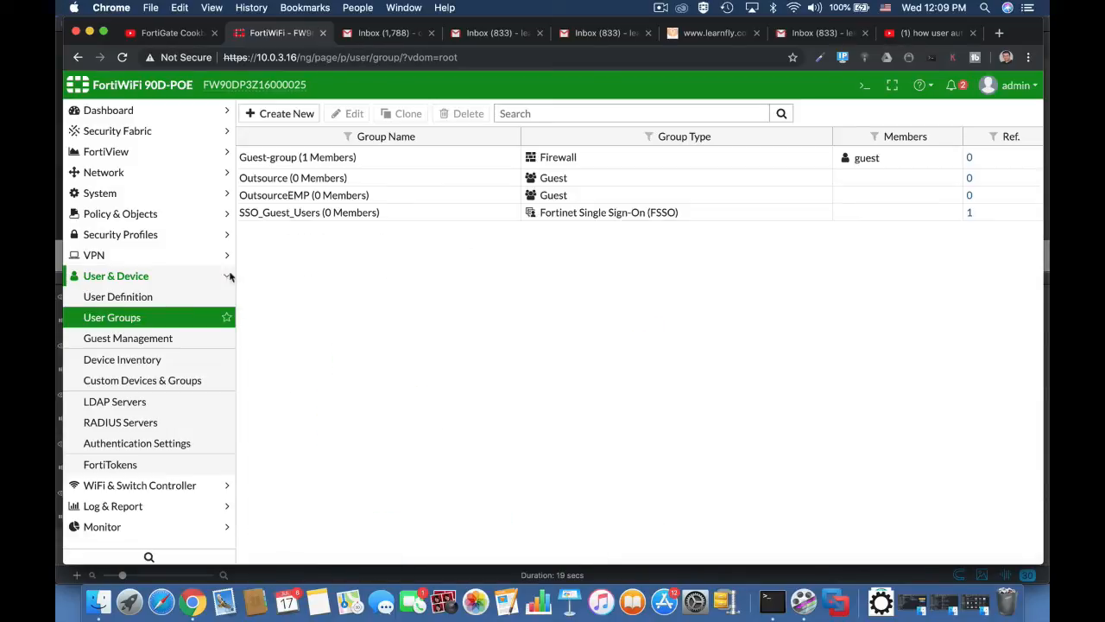
# Start a new regular administrator, entering its username and password.
pyautogui.click(143, 194)
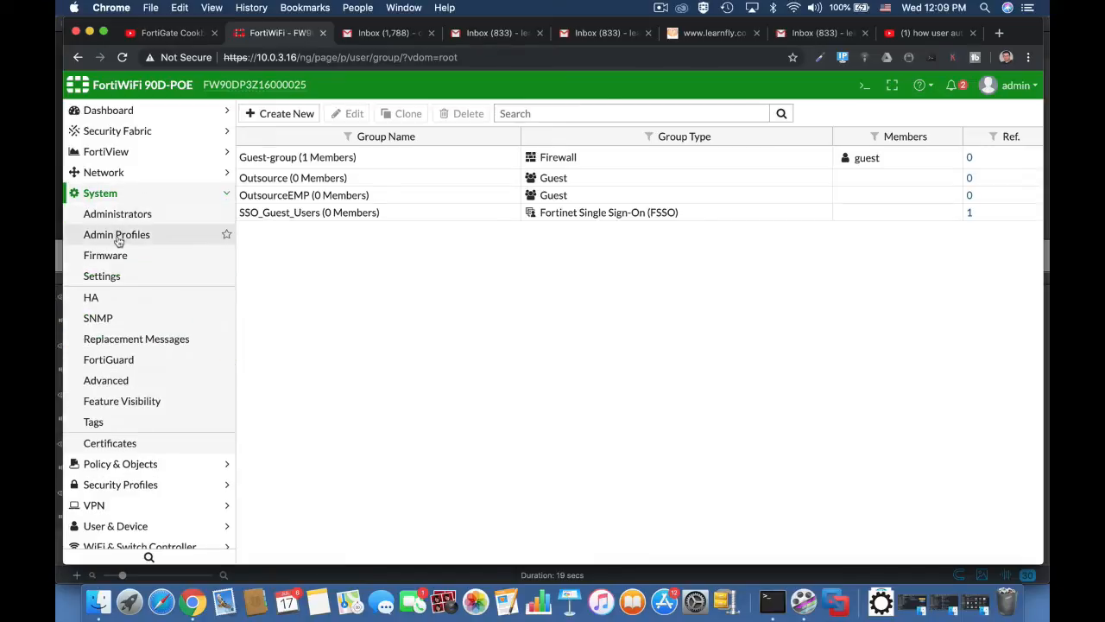
pyautogui.click(117, 216)
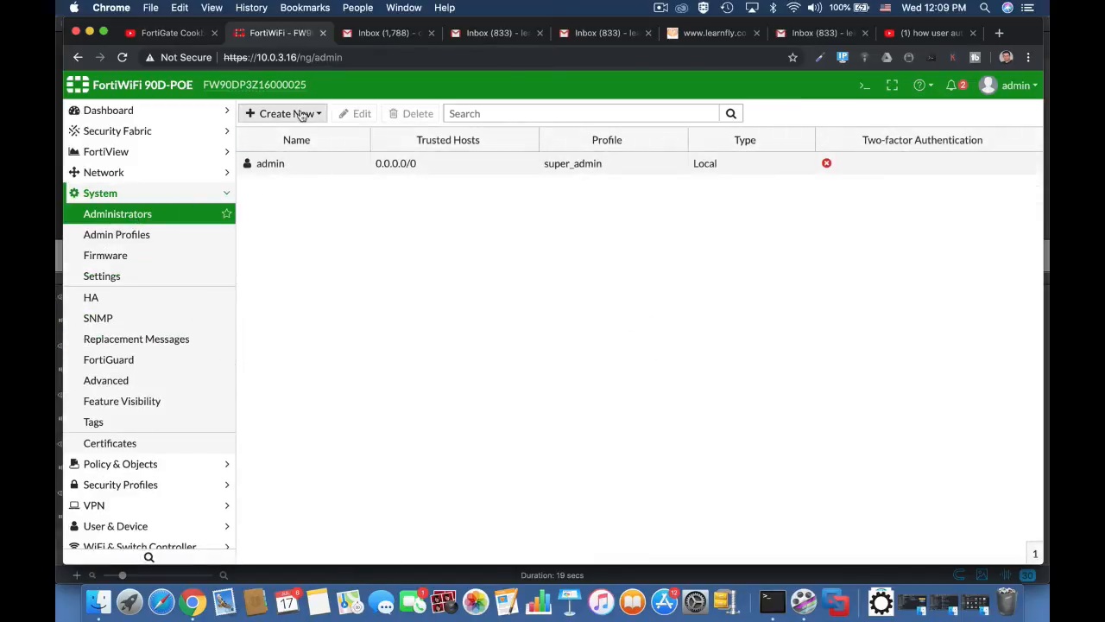
pyautogui.click(301, 114)
pyautogui.click(272, 130)
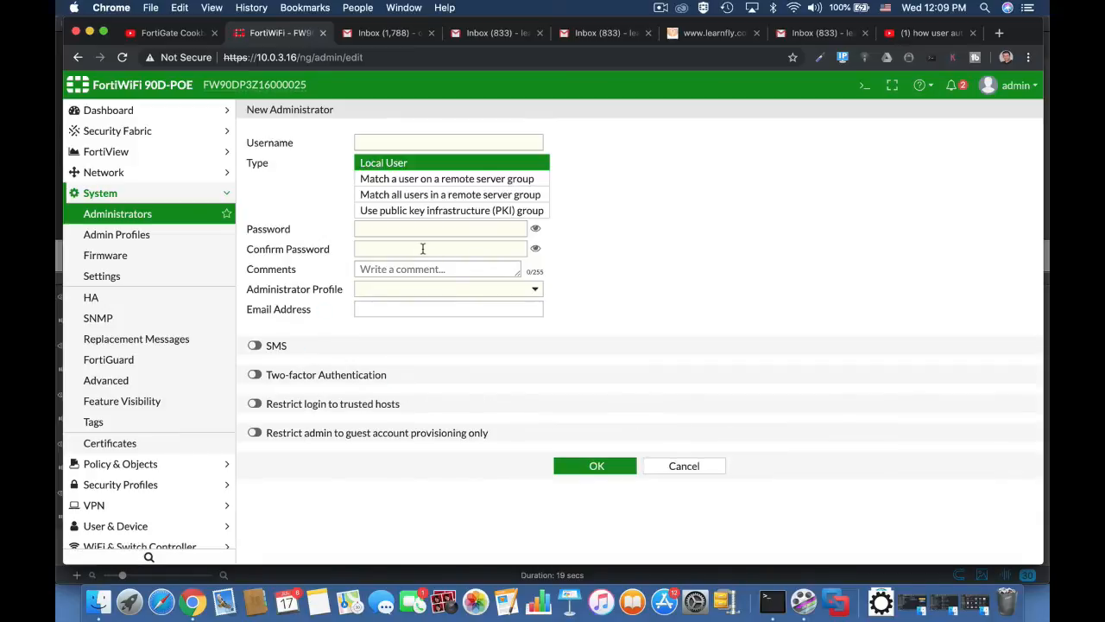
pyautogui.click(384, 142)
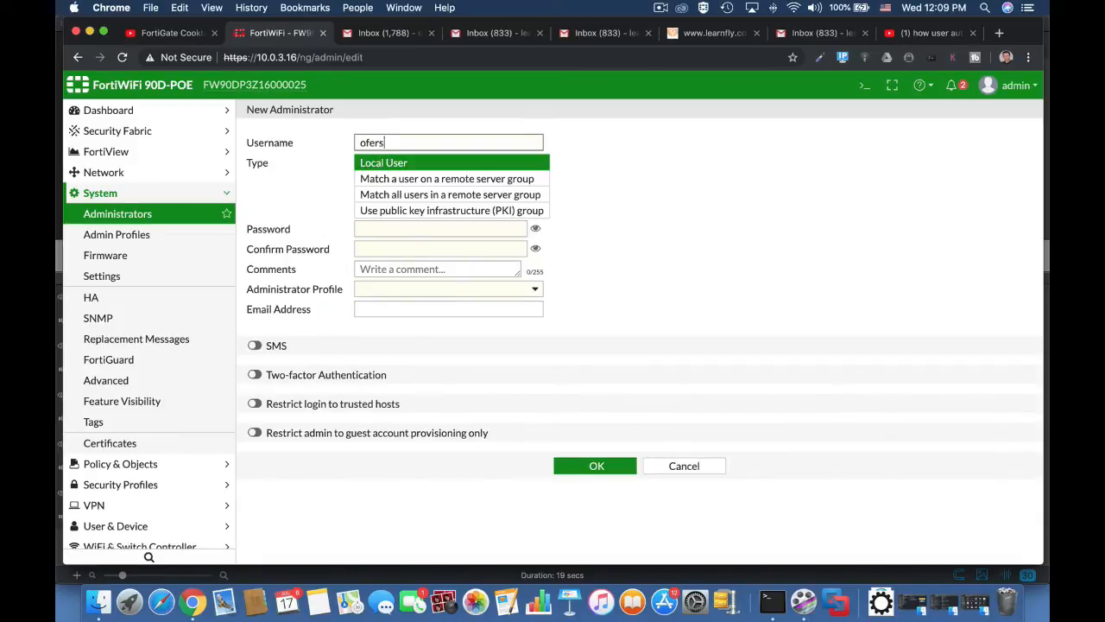
pyautogui.click(629, 223)
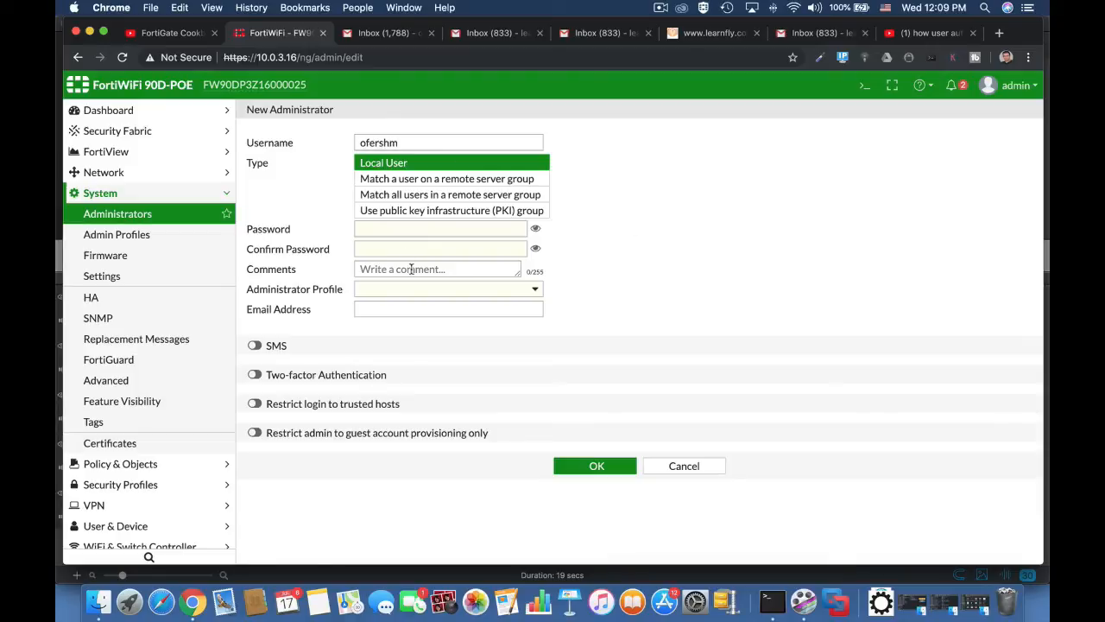
pyautogui.click(418, 229)
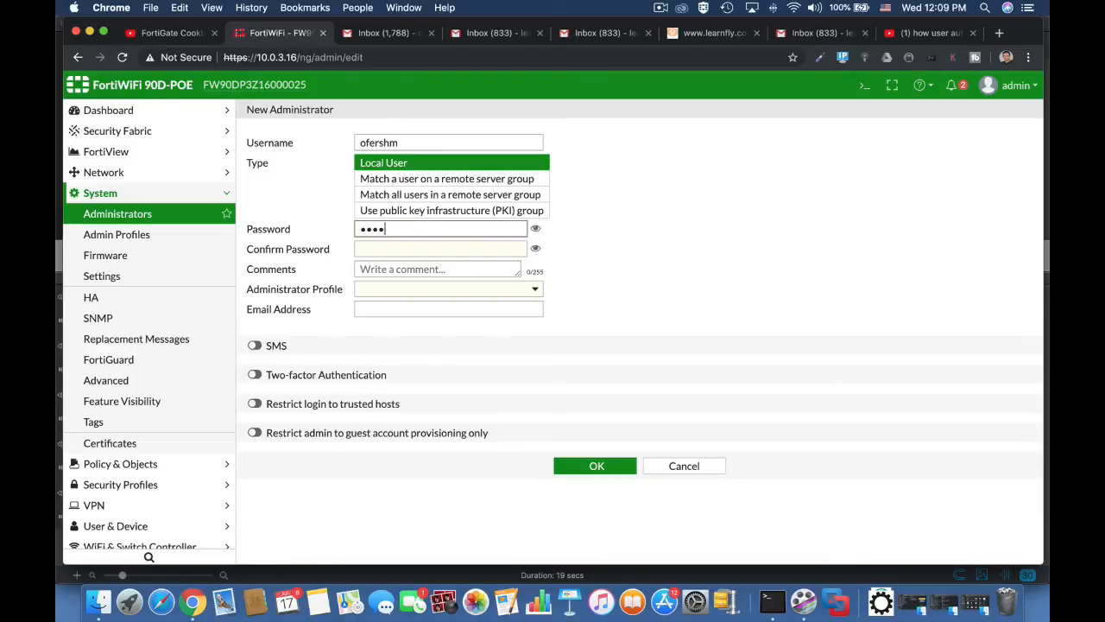
pyautogui.click(407, 251)
pyautogui.write('••••••')
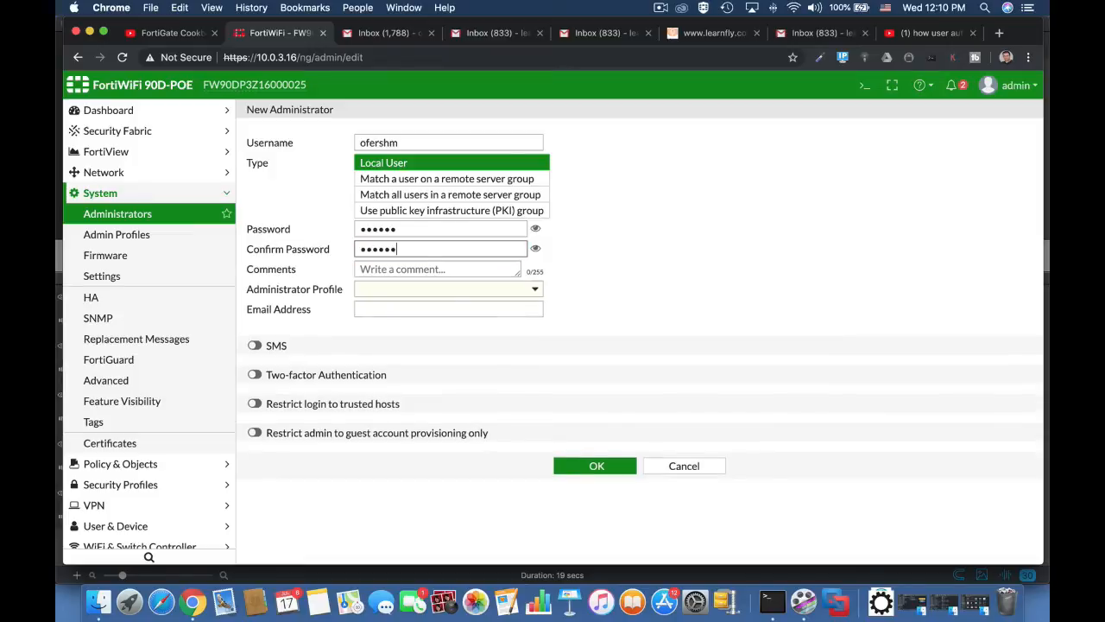
# Restrict the admin to guest account provisioning for OutsourceEMP and save it.
pyautogui.click(254, 432)
pyautogui.click(423, 439)
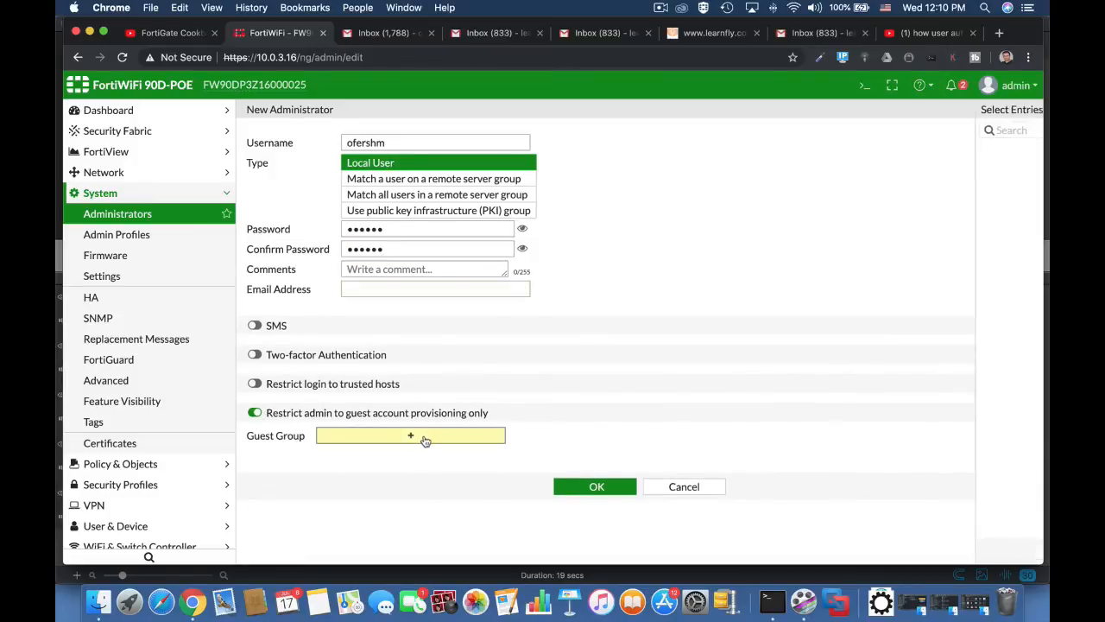
pyautogui.click(914, 182)
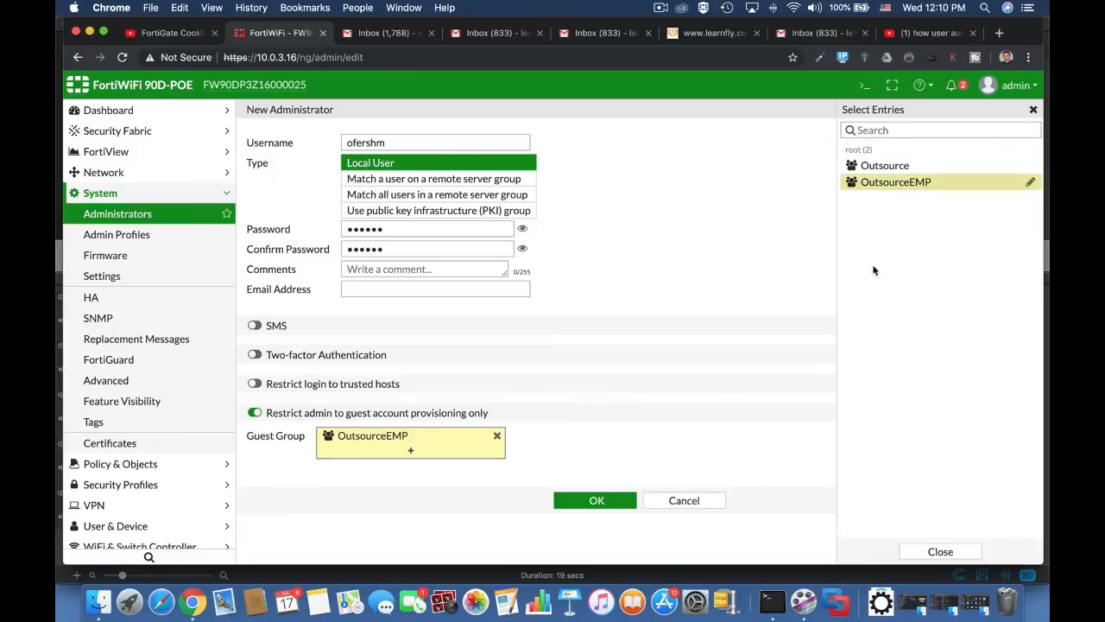
pyautogui.click(597, 500)
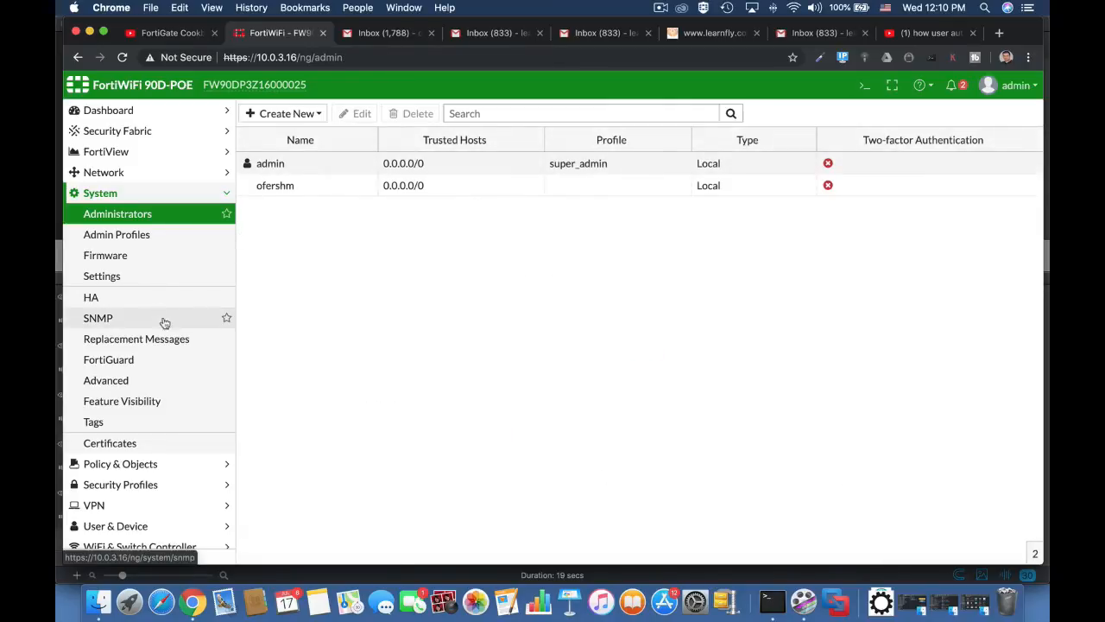
# Edit the internal1 interface and keep its security mode set to Captive Portal.
pyautogui.click(151, 177)
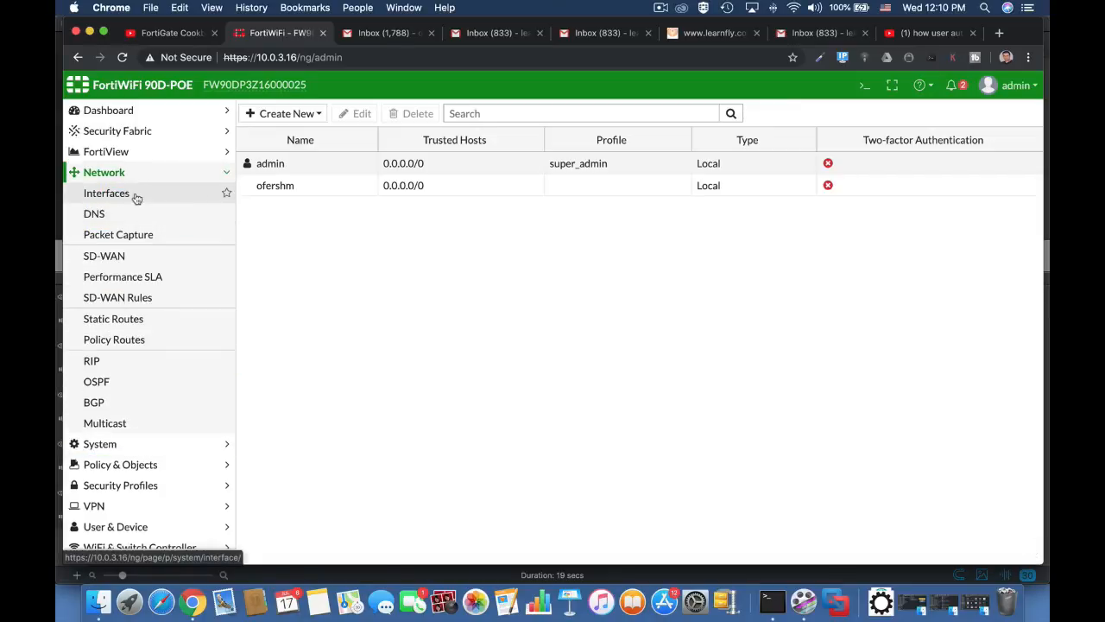
pyautogui.click(136, 195)
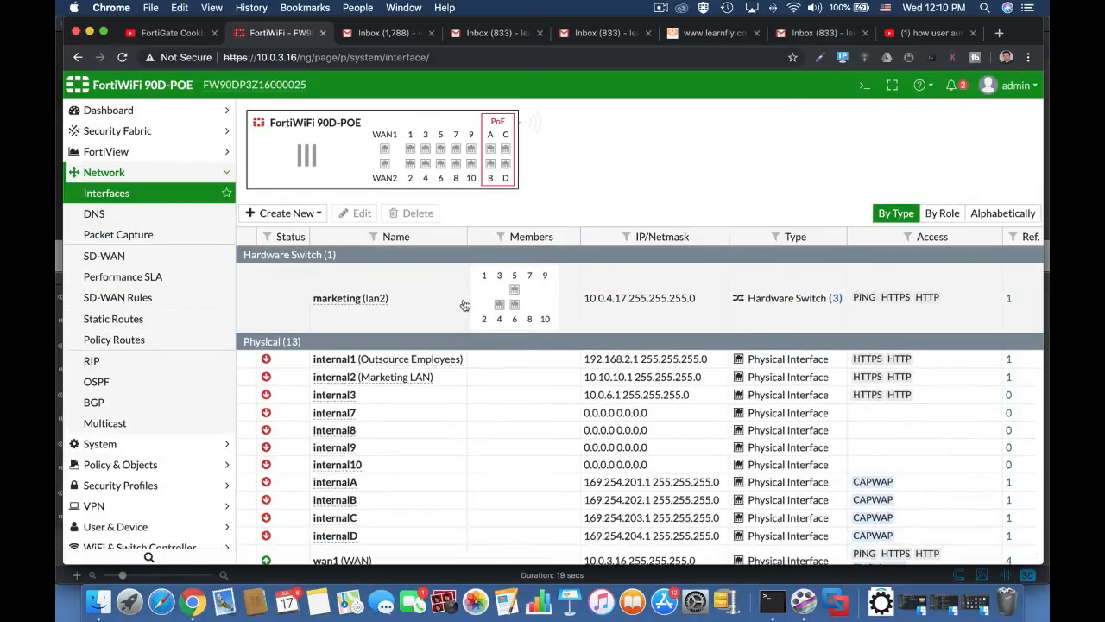
pyautogui.click(428, 364)
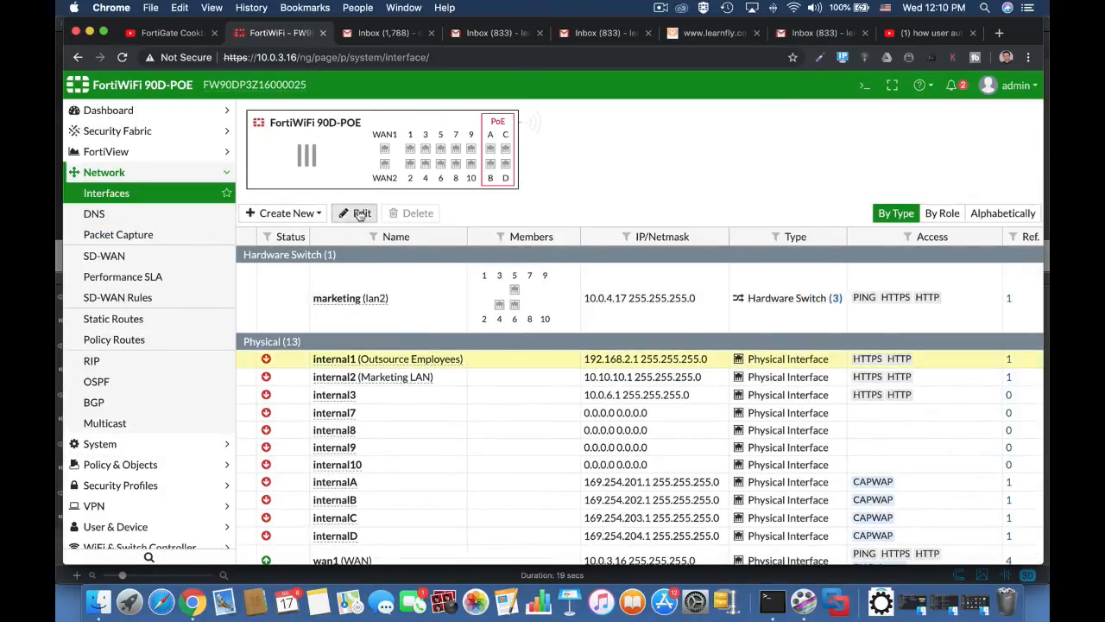
pyautogui.click(356, 213)
pyautogui.scroll(-10, 478, 436)
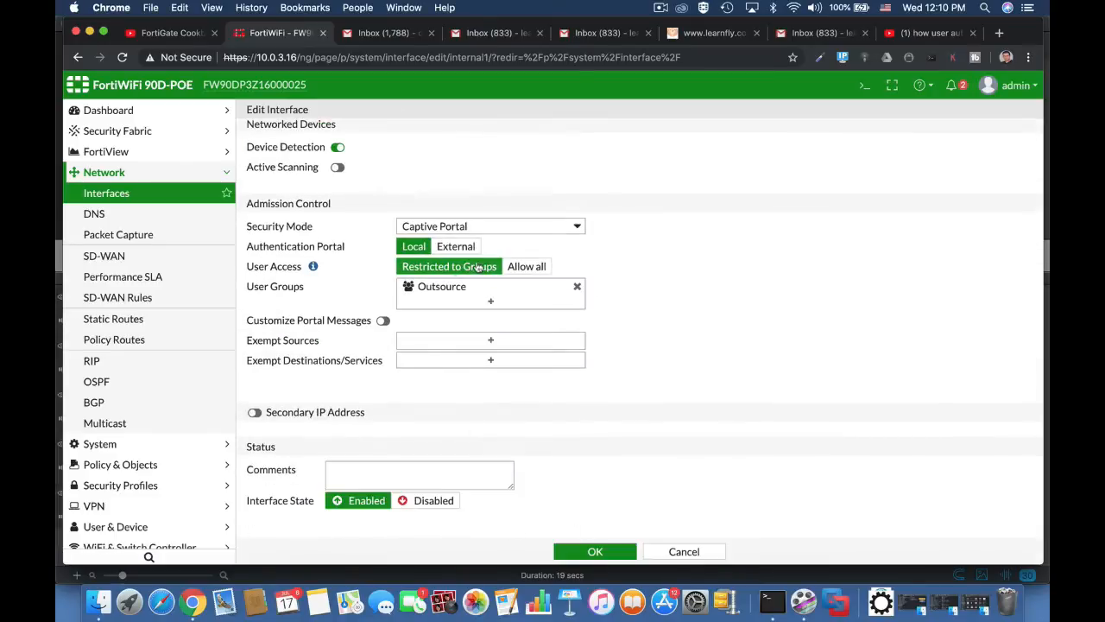
pyautogui.click(471, 226)
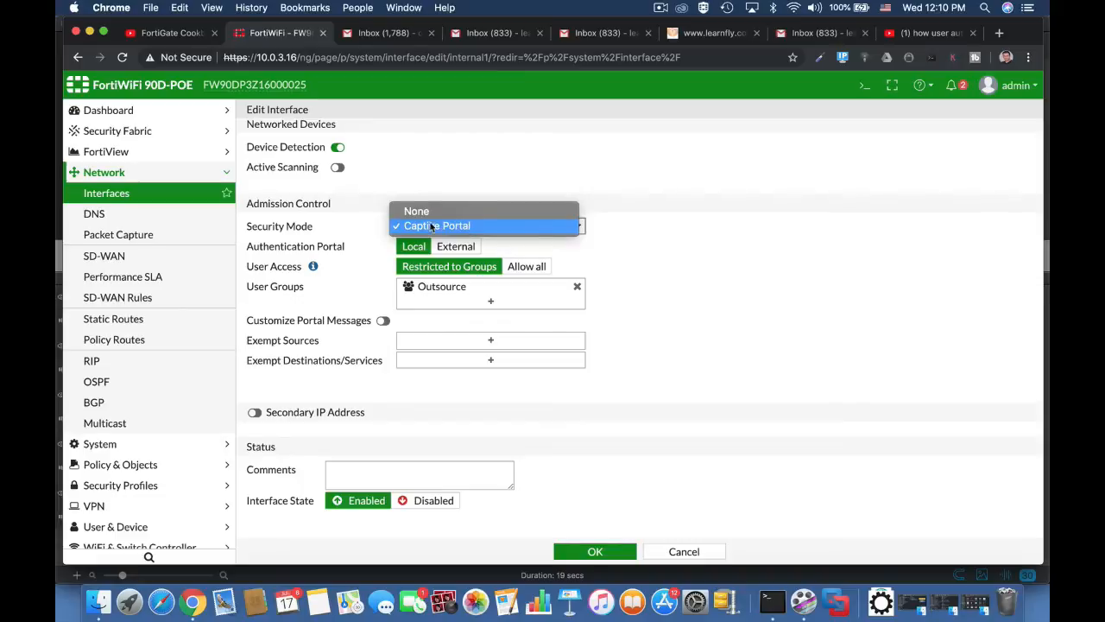
pyautogui.click(427, 212)
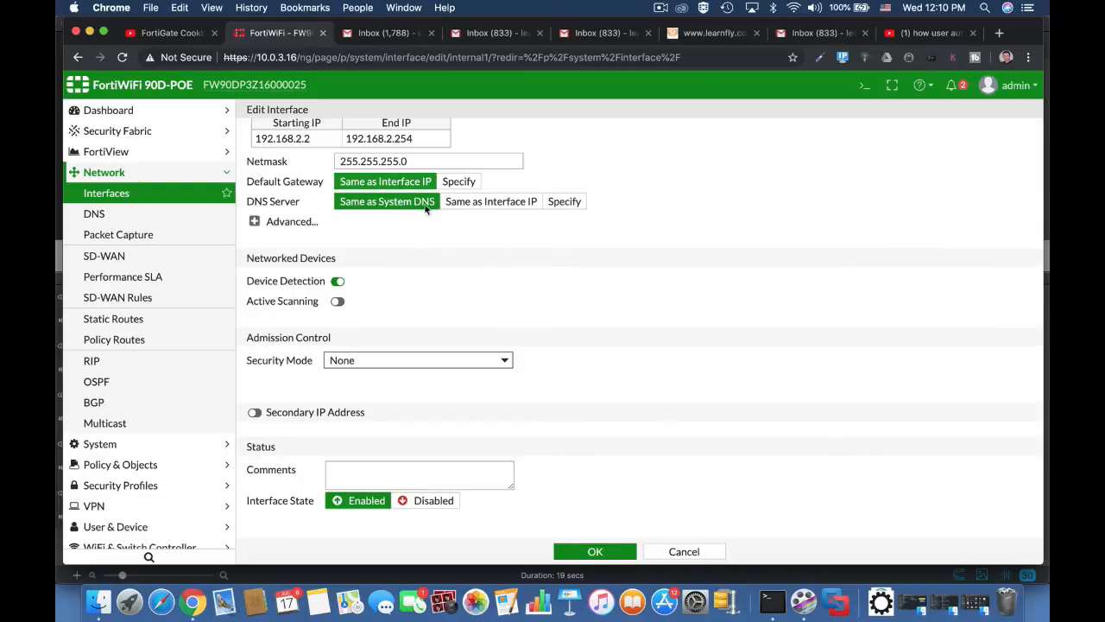
pyautogui.click(403, 359)
pyautogui.click(398, 380)
# Replace the Outsource portal user group with OutsourceEMP and save internal1.
pyautogui.scroll(-4, 553, 382)
pyautogui.click(490, 302)
pyautogui.click(918, 182)
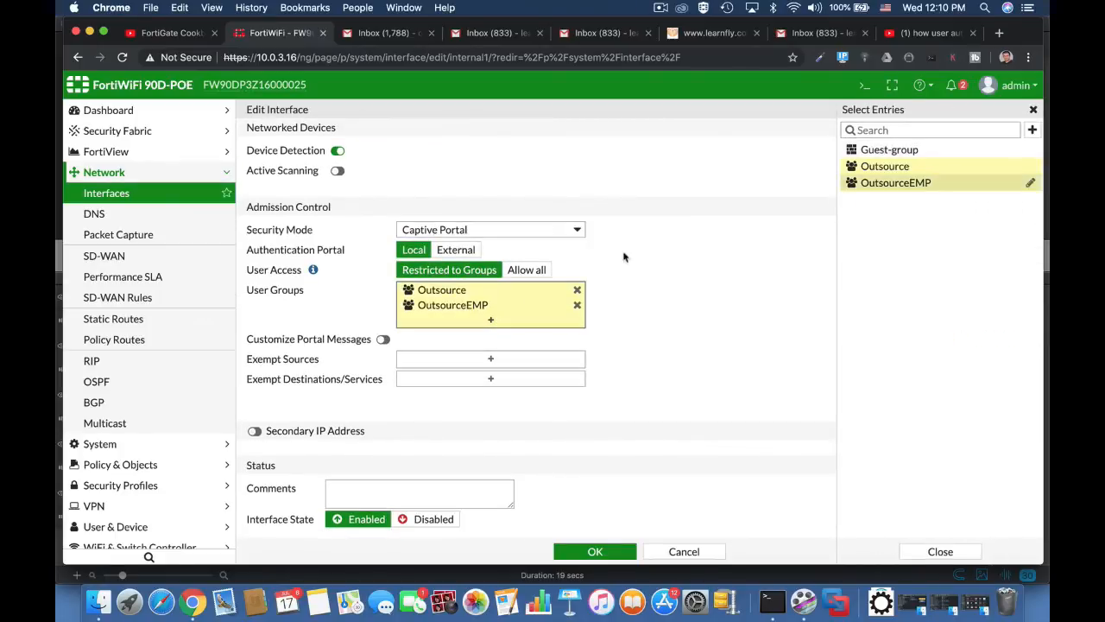
pyautogui.click(577, 290)
pyautogui.click(671, 303)
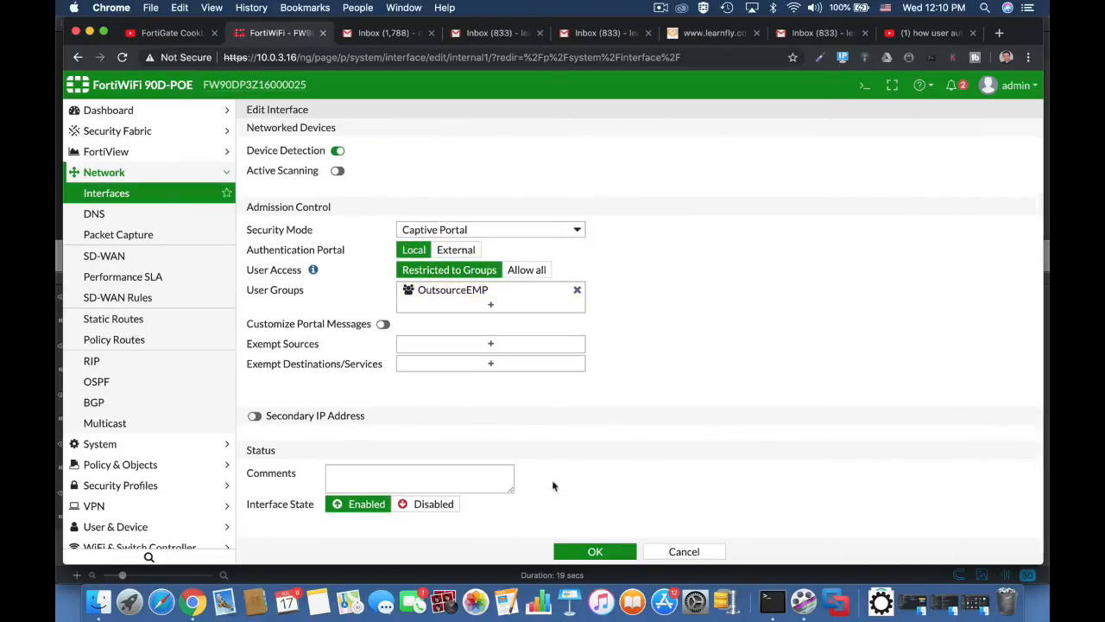
pyautogui.click(595, 552)
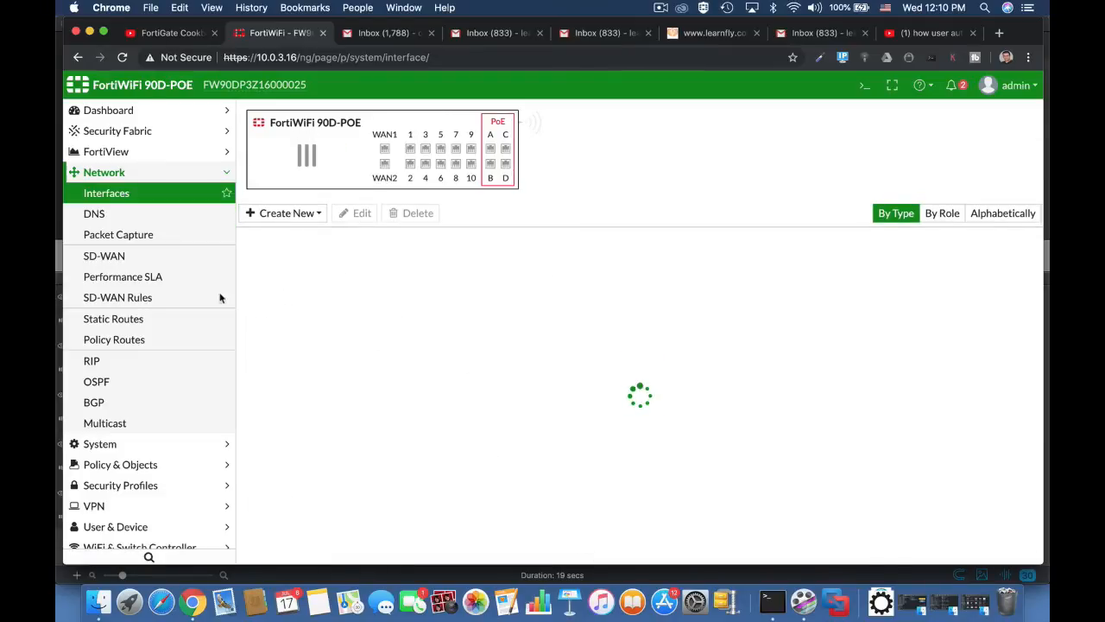
# Start IPv4 policy 'outsource emp' from Outsource Employees (internal1) to WAN (wan1).
pyautogui.click(168, 466)
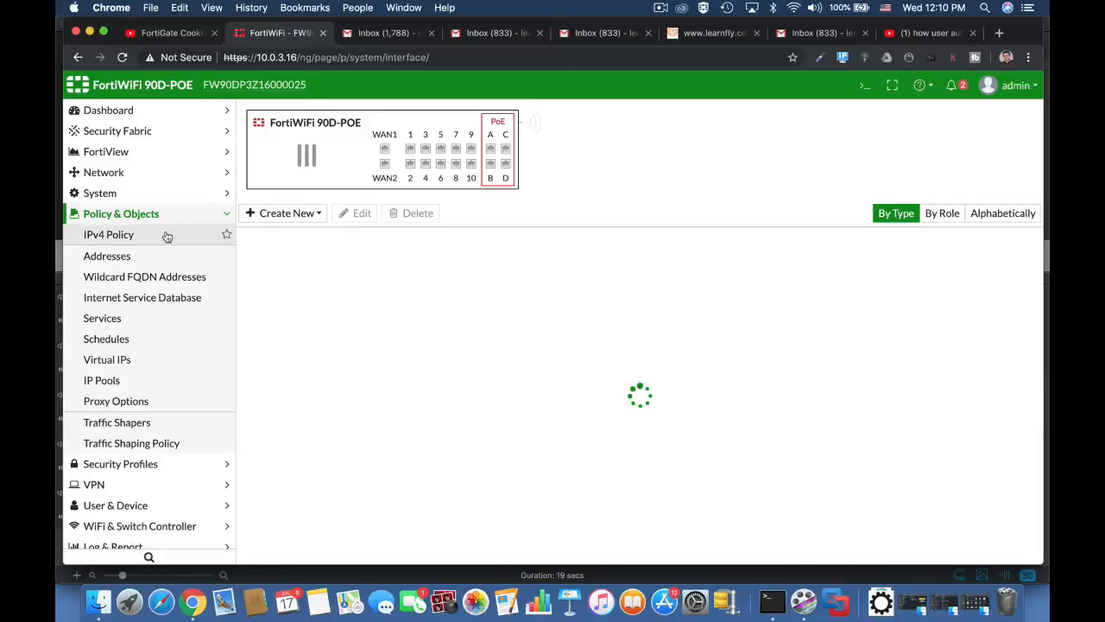
pyautogui.click(167, 236)
pyautogui.click(424, 152)
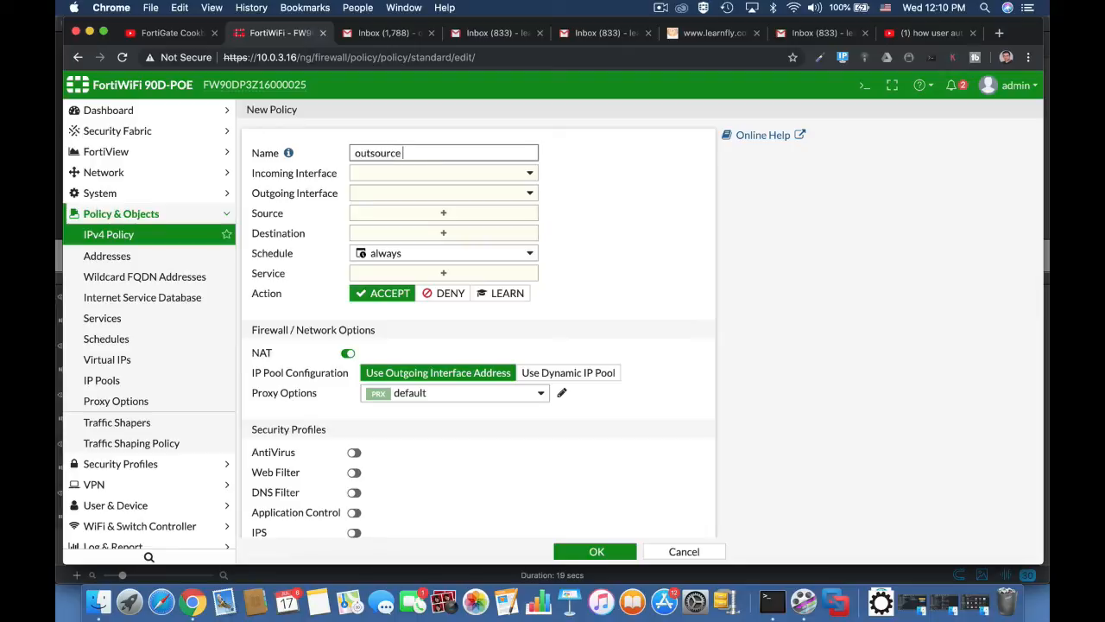
pyautogui.write('outsource emp')
pyautogui.click(452, 173)
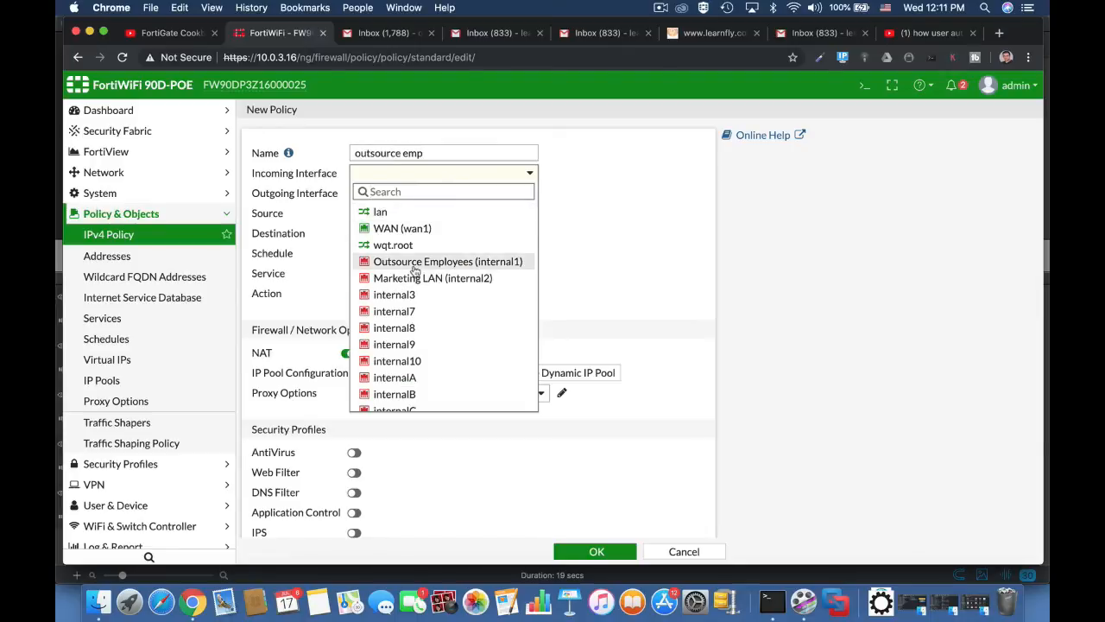
pyautogui.click(414, 262)
pyautogui.click(441, 195)
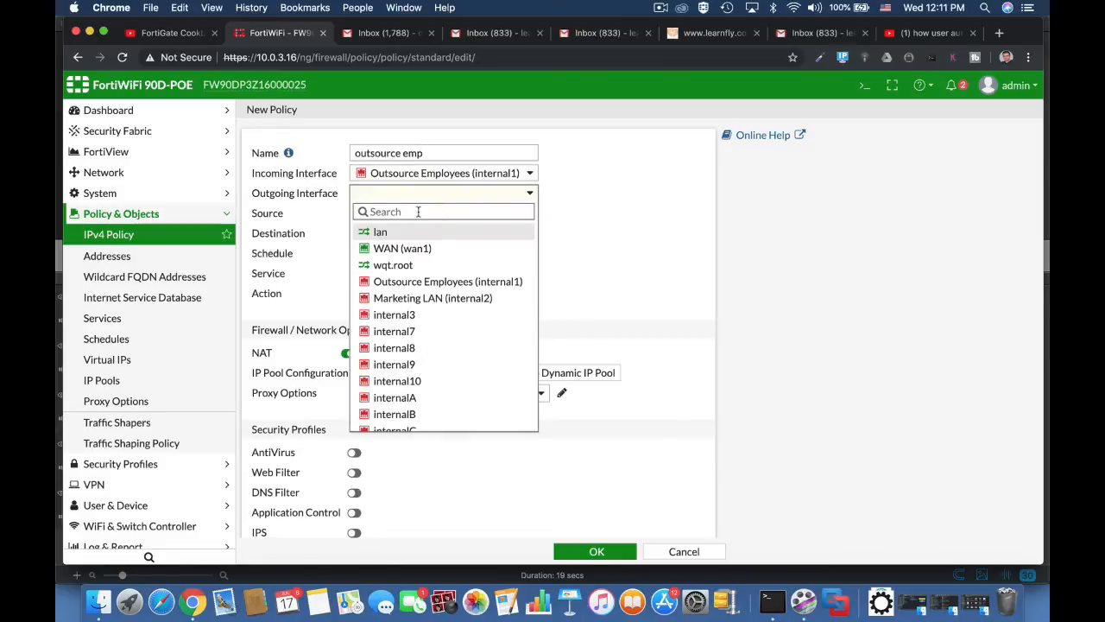
pyautogui.click(397, 249)
# Set source all plus OutsourceEMP, destination all, service ALL, and save the policy.
pyautogui.click(424, 213)
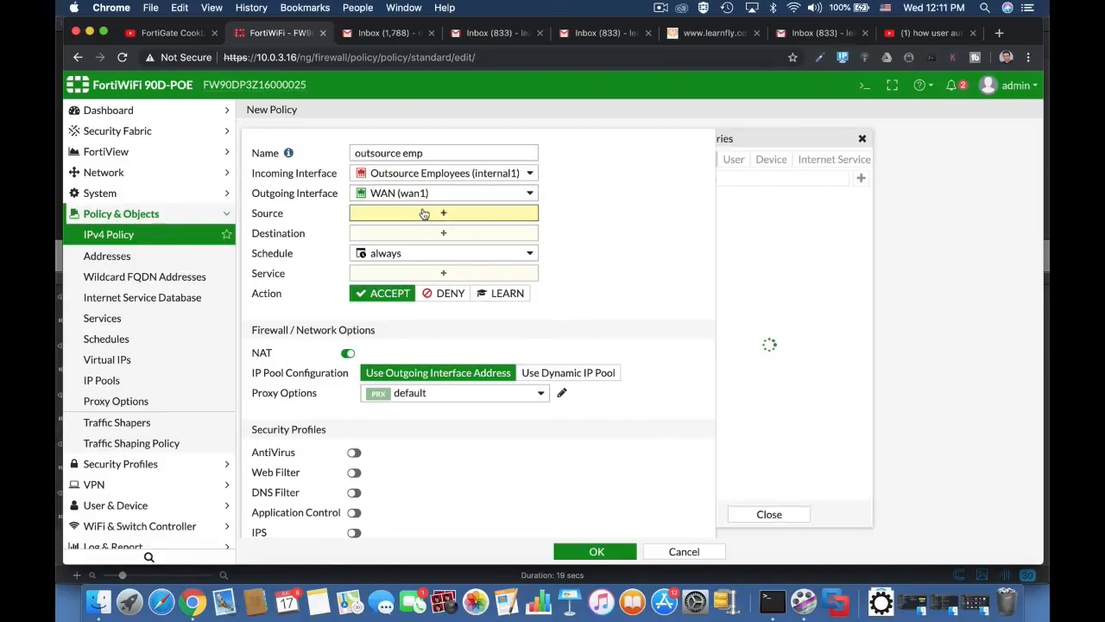
pyautogui.click(796, 217)
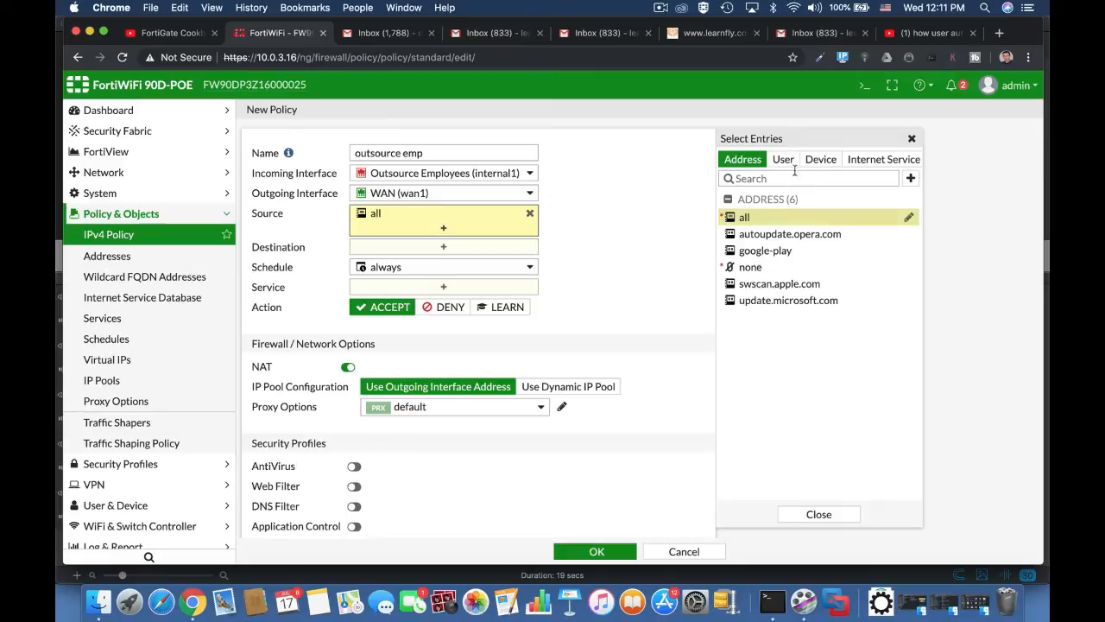
pyautogui.click(784, 160)
pyautogui.click(799, 319)
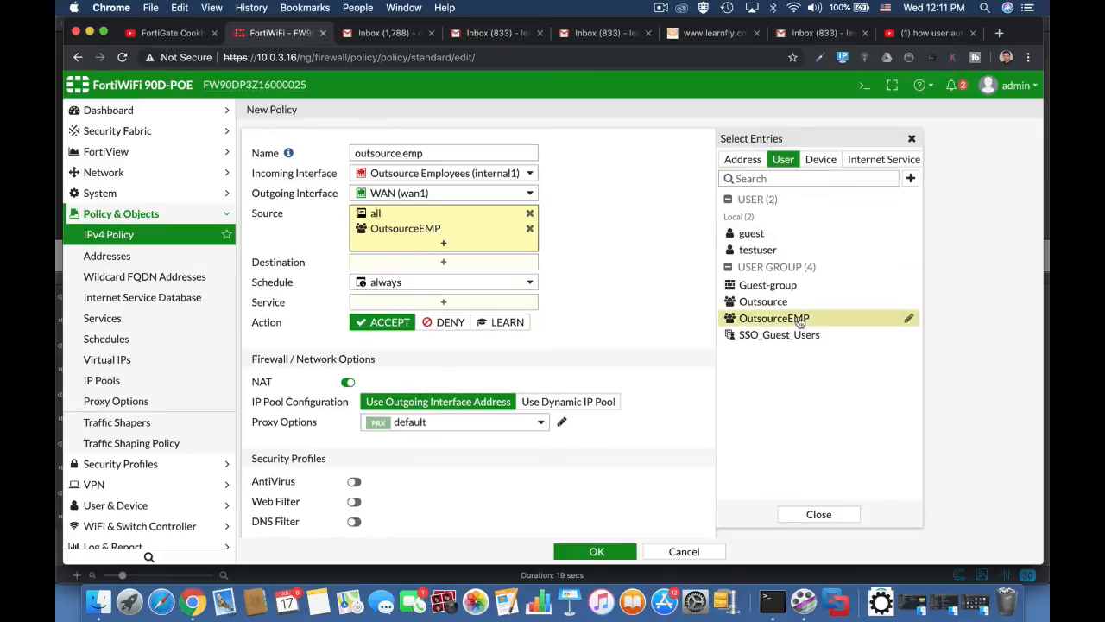
pyautogui.click(481, 271)
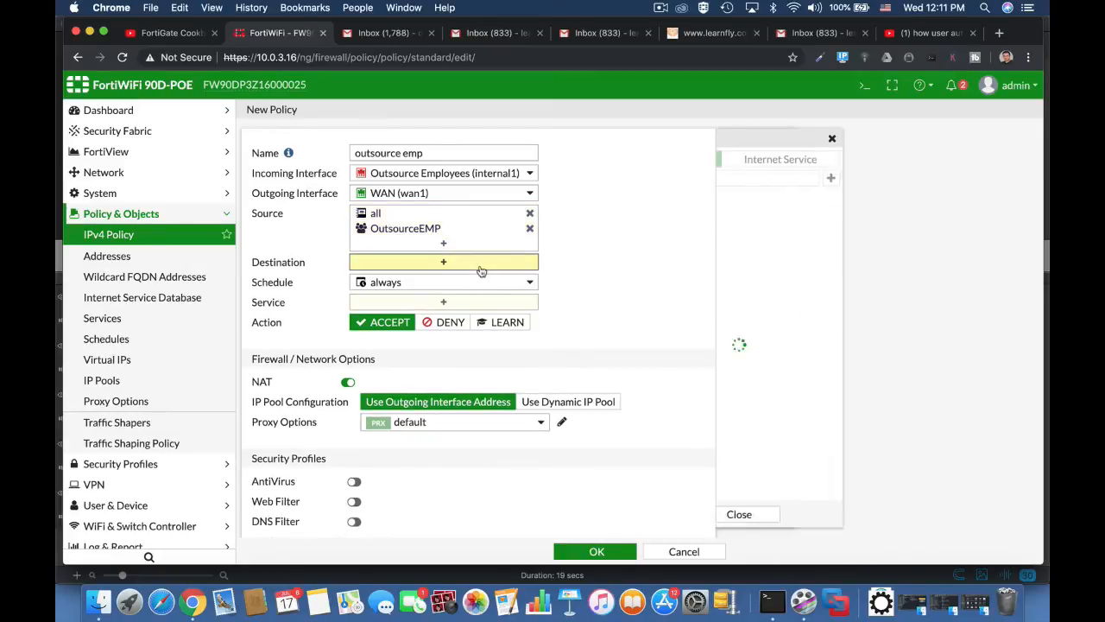
pyautogui.click(738, 217)
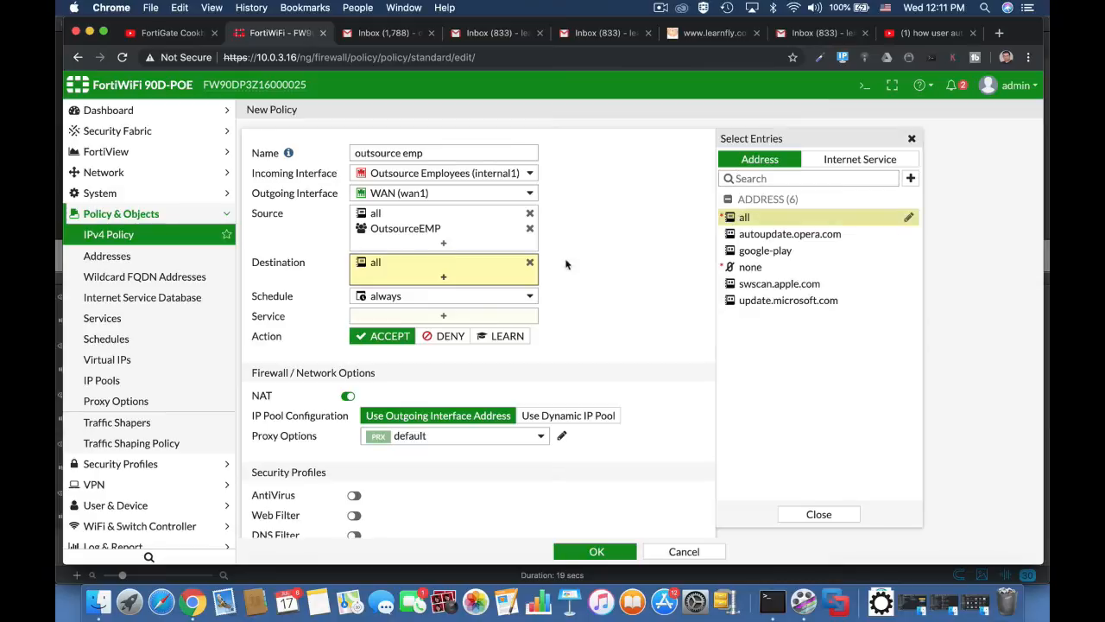
pyautogui.click(434, 321)
pyautogui.click(732, 213)
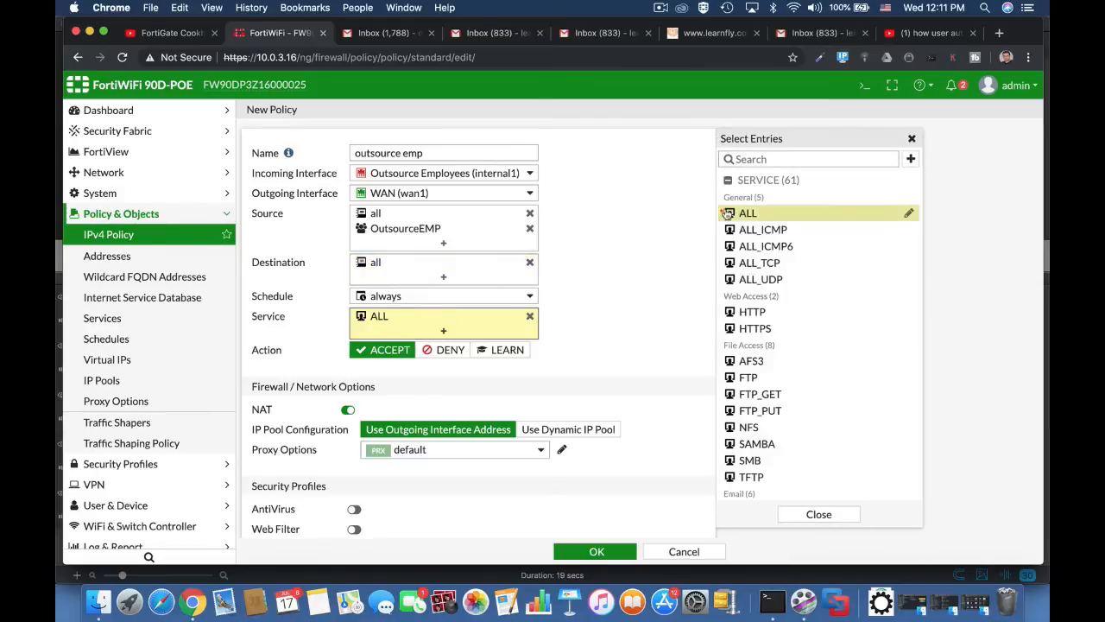
pyautogui.click(579, 544)
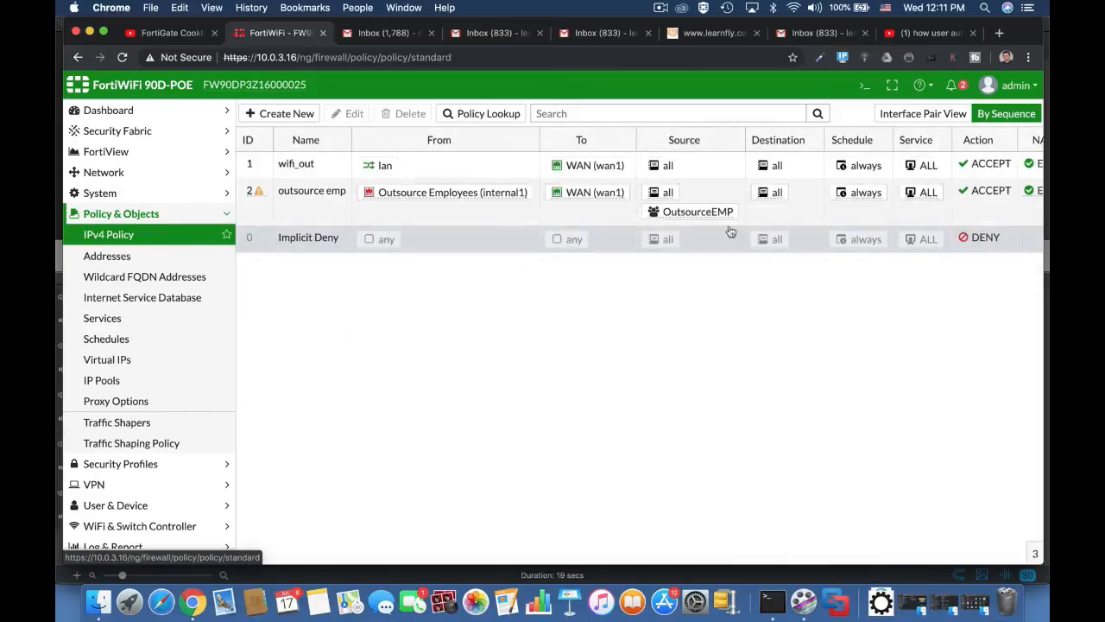
pyautogui.click(1015, 84)
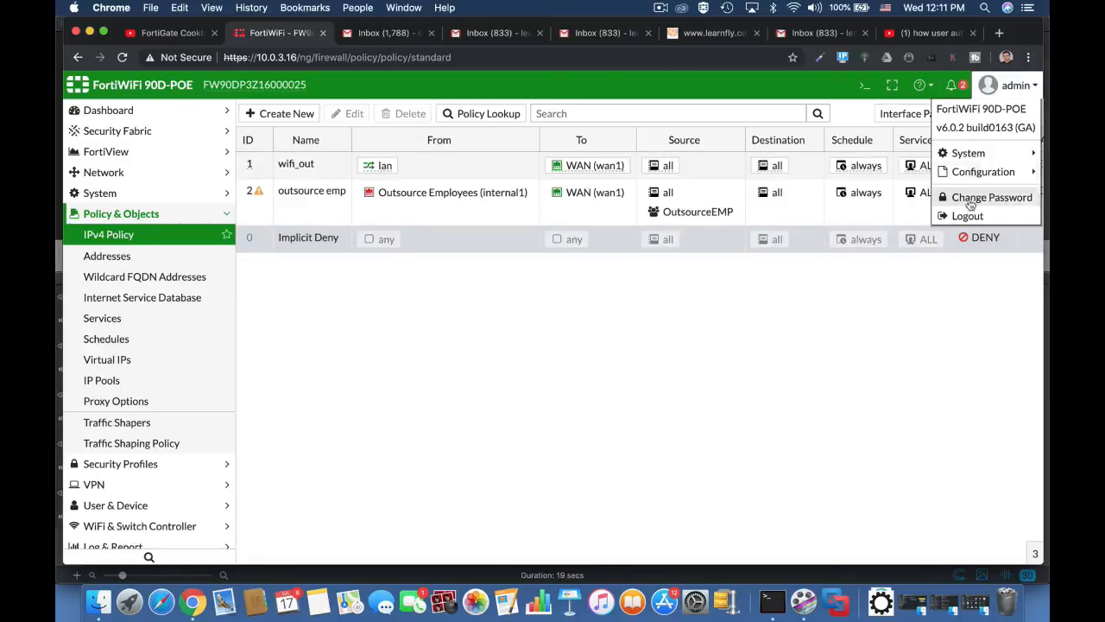
# Log out of admin and sign in with the sponsor account.
pyautogui.click(969, 218)
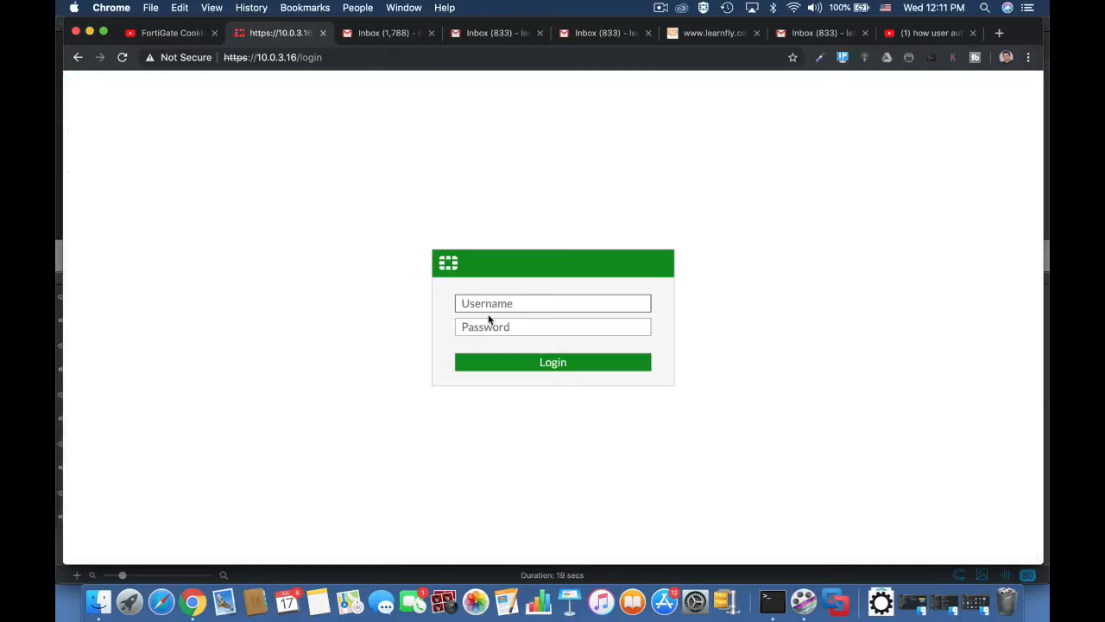
pyautogui.write('ofer')
pyautogui.write('shm')
pyautogui.press('Tab')
pyautogui.write('•••')
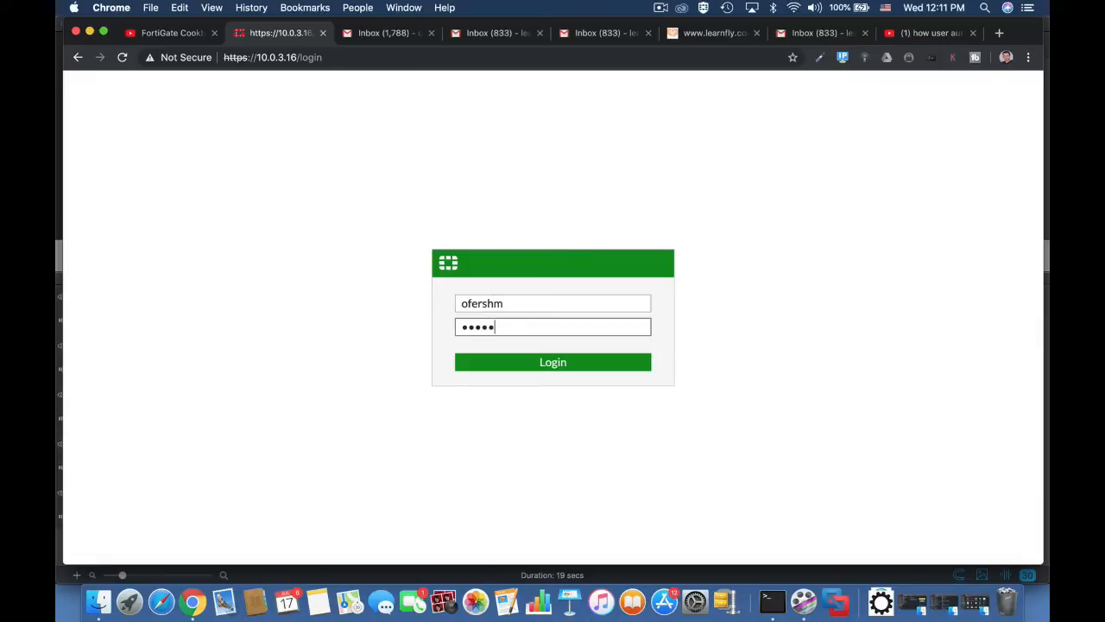
pyautogui.press('Return')
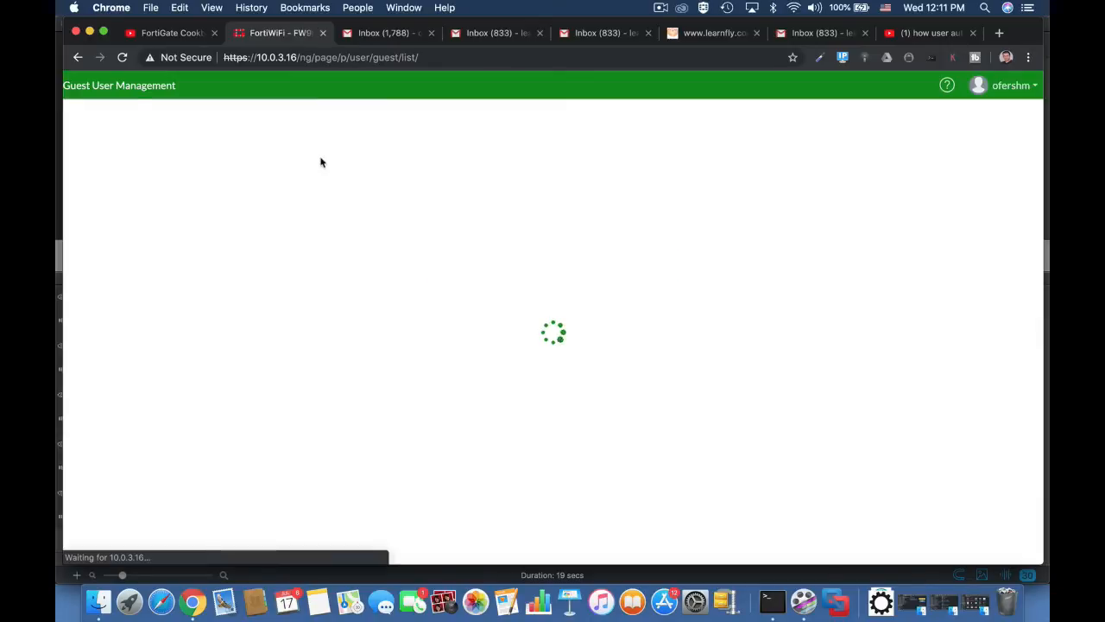
# Create a guest user with the suggested email address and select its generated password.
pyautogui.click(179, 113)
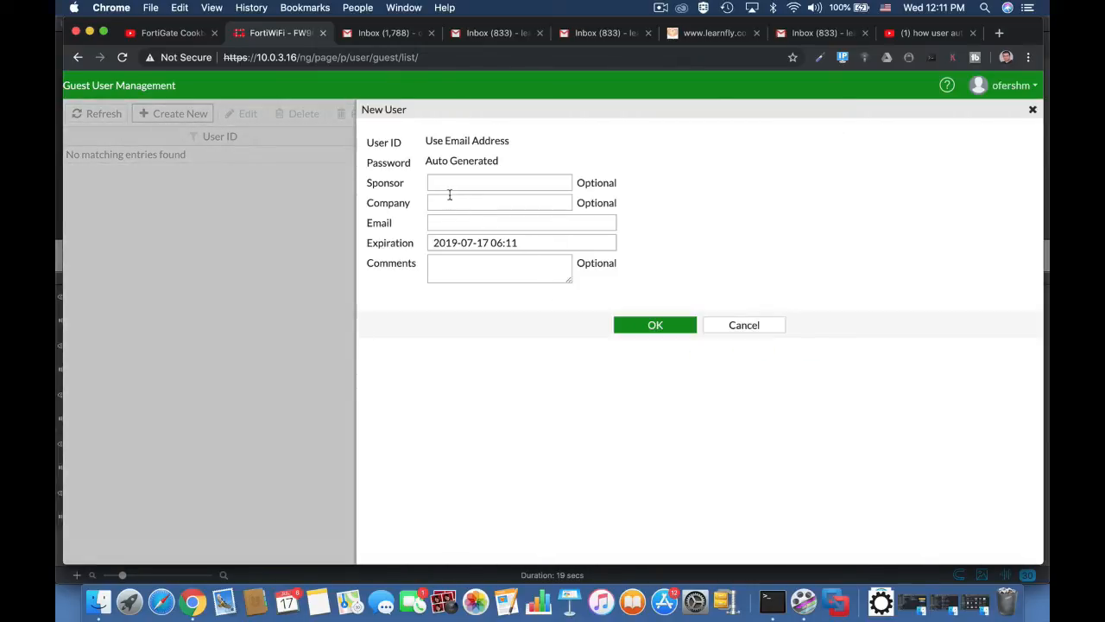
pyautogui.click(445, 221)
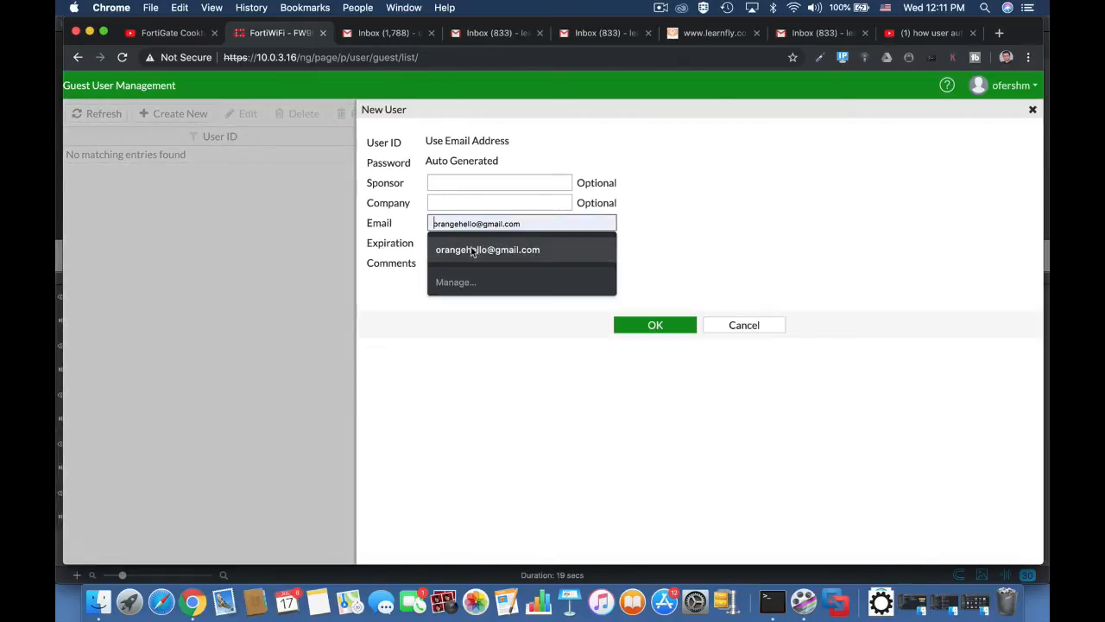
pyautogui.click(471, 248)
pyautogui.click(661, 330)
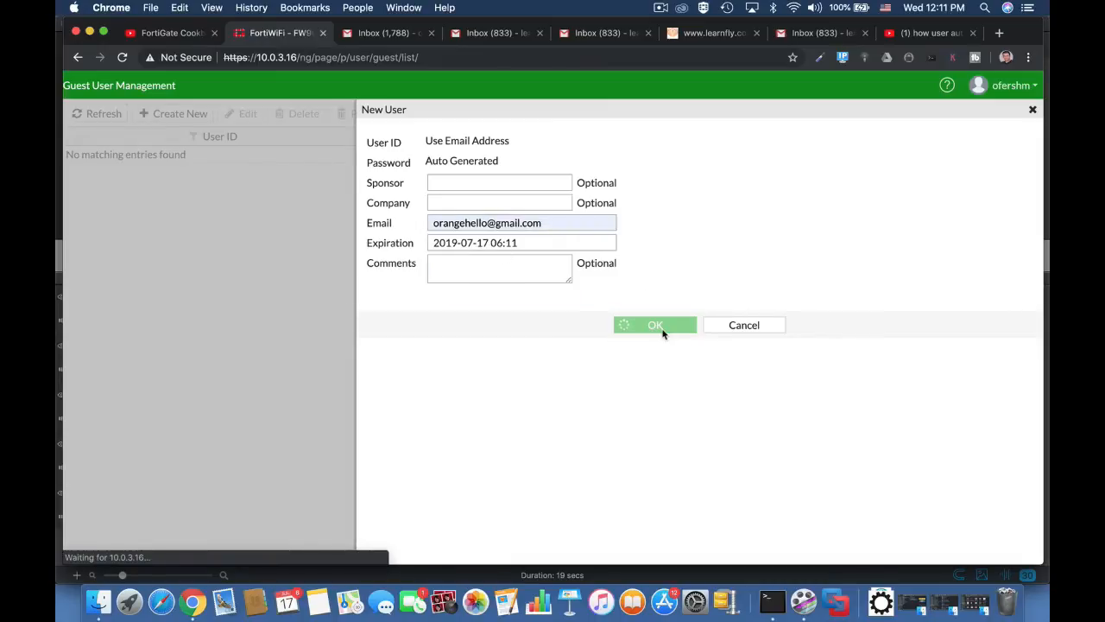
pyautogui.moveTo(474, 217); pyautogui.dragTo(423, 219)
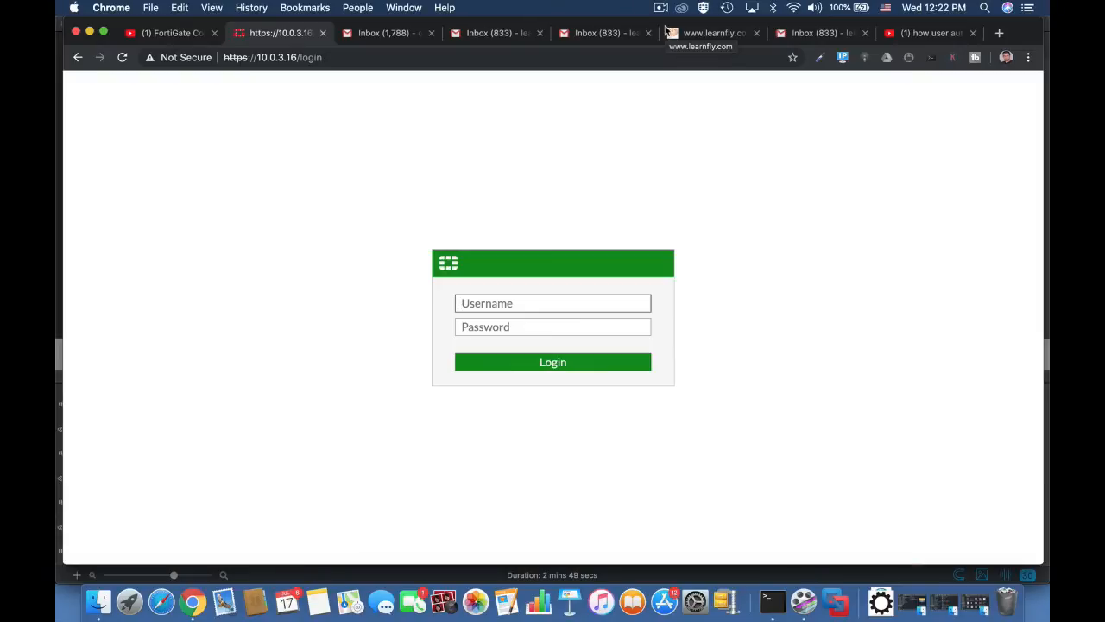
# Sign in as admin and postpone the password, file system and FortiCare prompts.
pyautogui.write('admin')
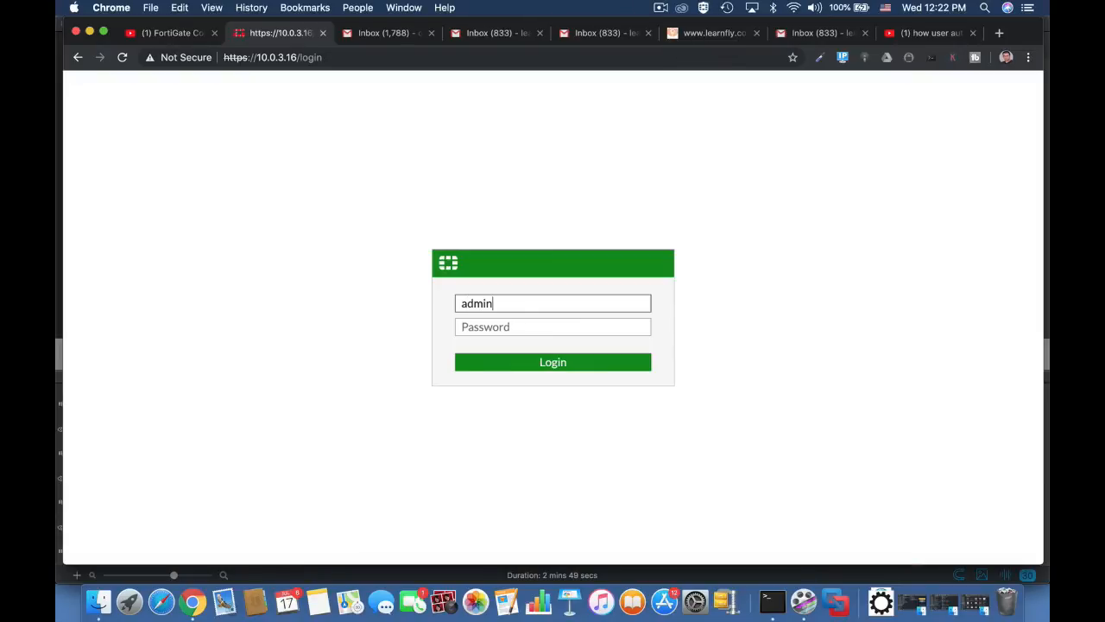
pyautogui.press('Return')
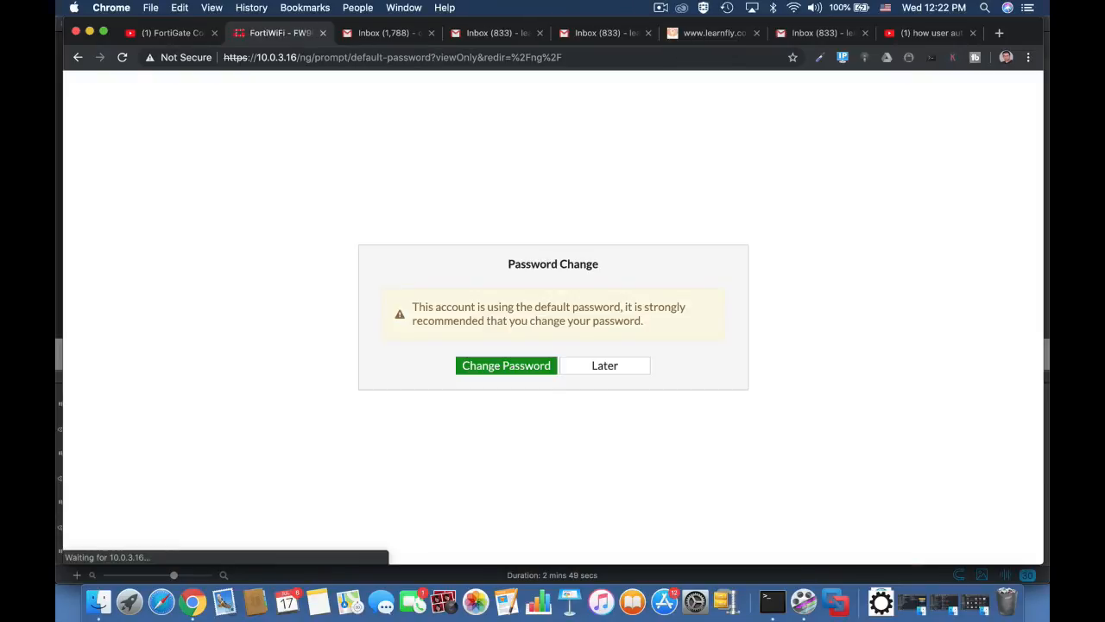
pyautogui.click(634, 373)
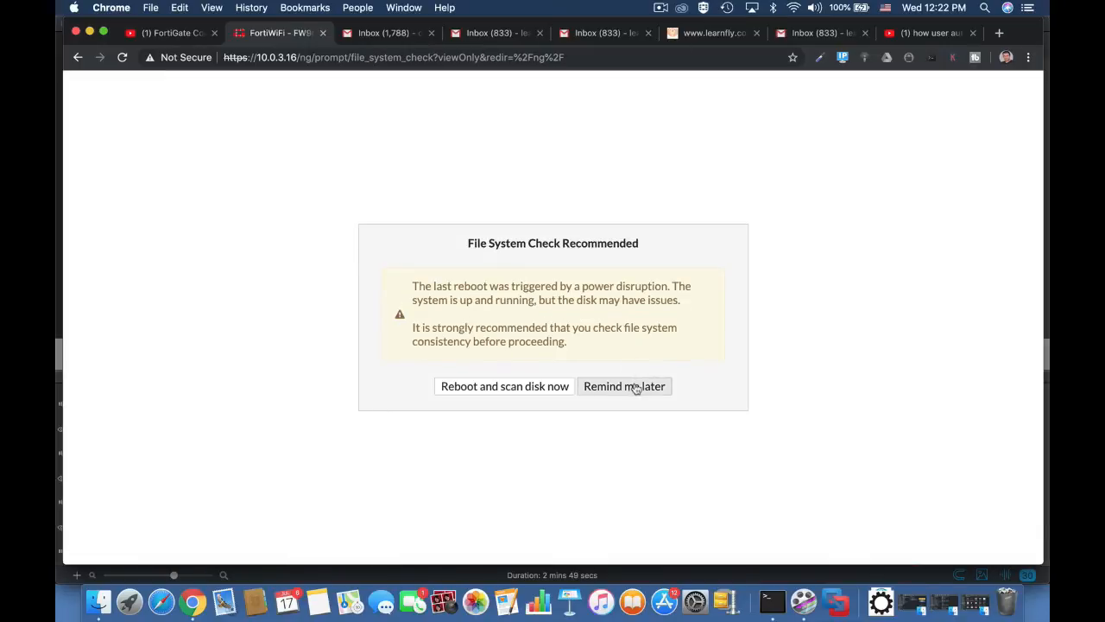
pyautogui.click(633, 387)
pyautogui.click(618, 373)
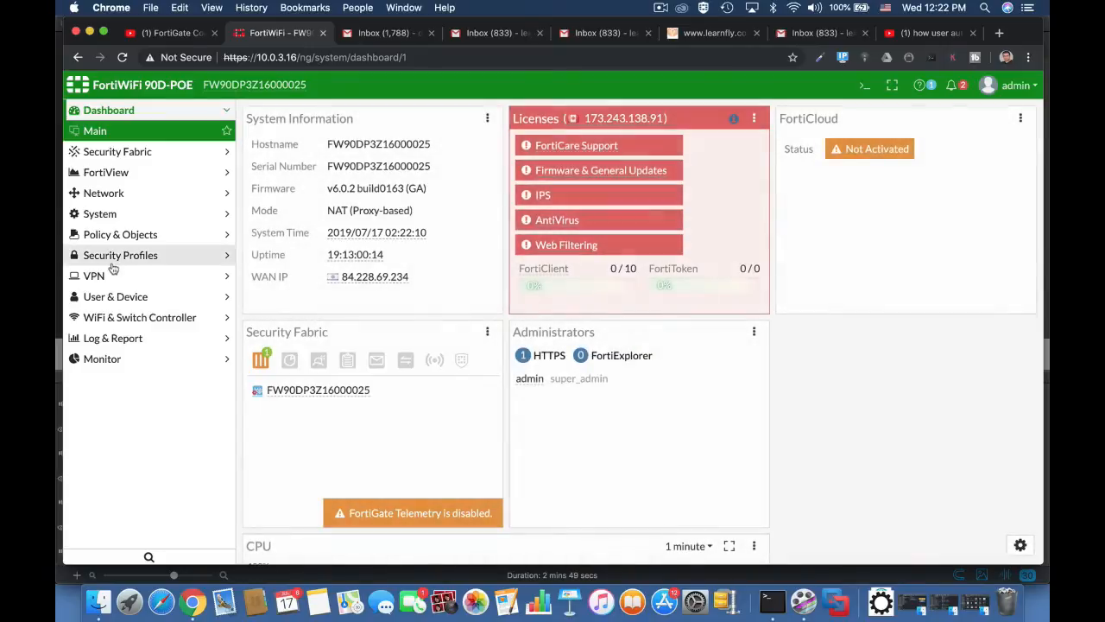
# Open User Groups and select the OutsourceEMP group.
pyautogui.click(112, 296)
pyautogui.click(121, 319)
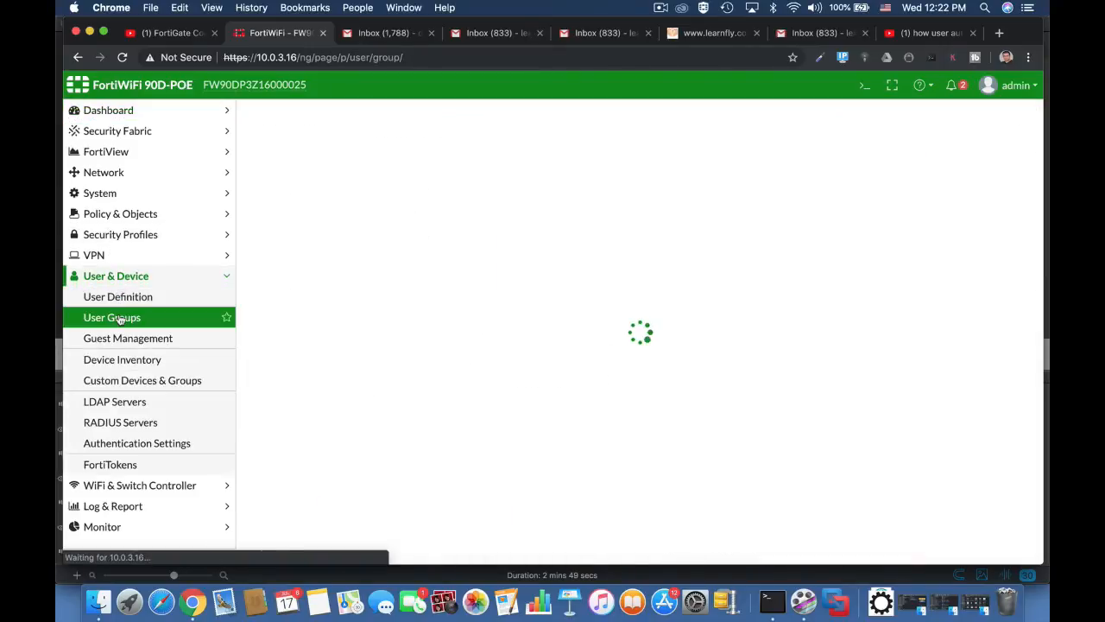
pyautogui.click(311, 203)
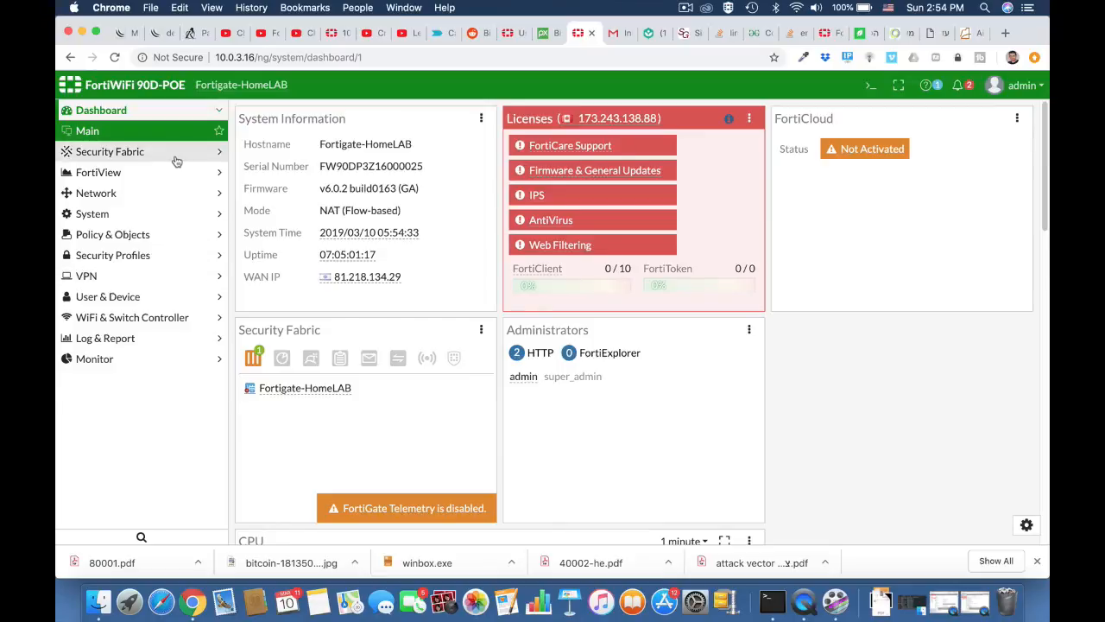
# Start a new user group named technicians of Guest type.
pyautogui.click(107, 298)
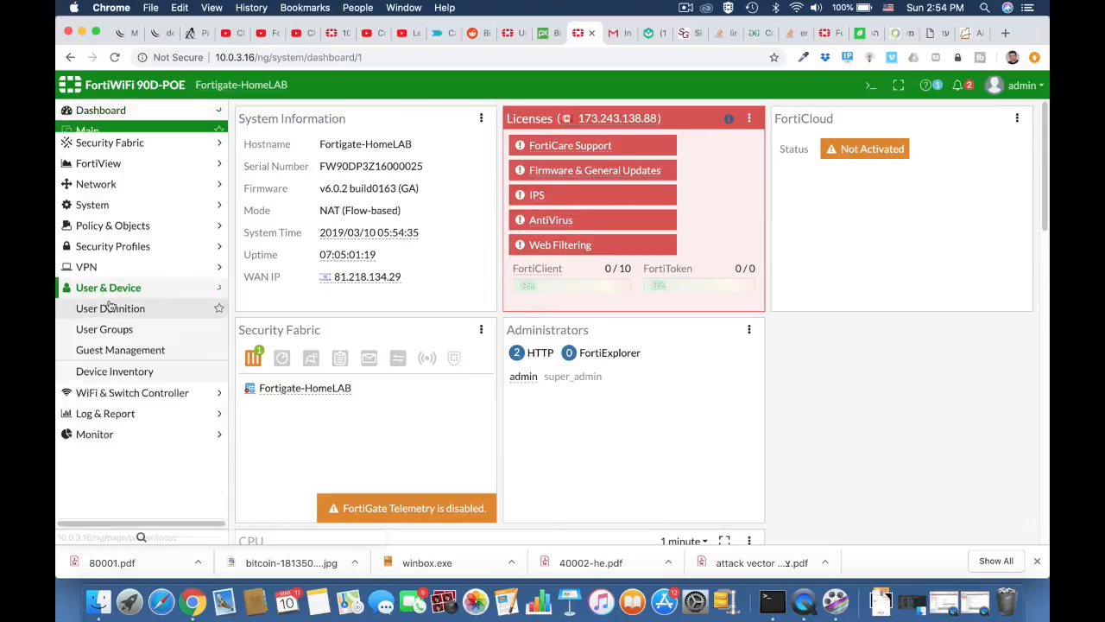
pyautogui.click(105, 317)
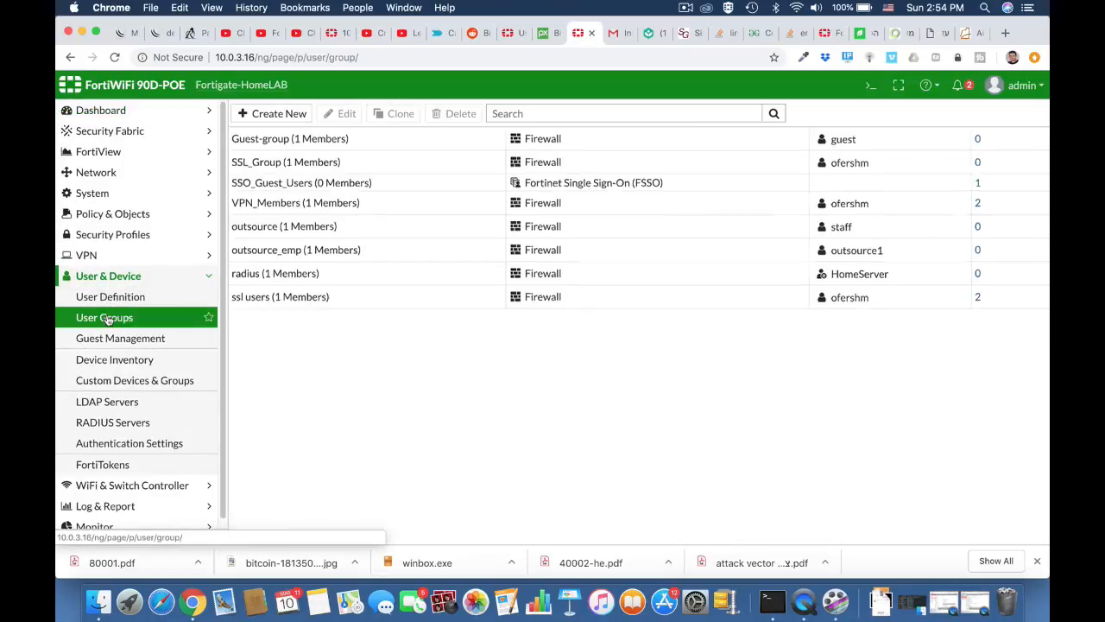
pyautogui.click(273, 116)
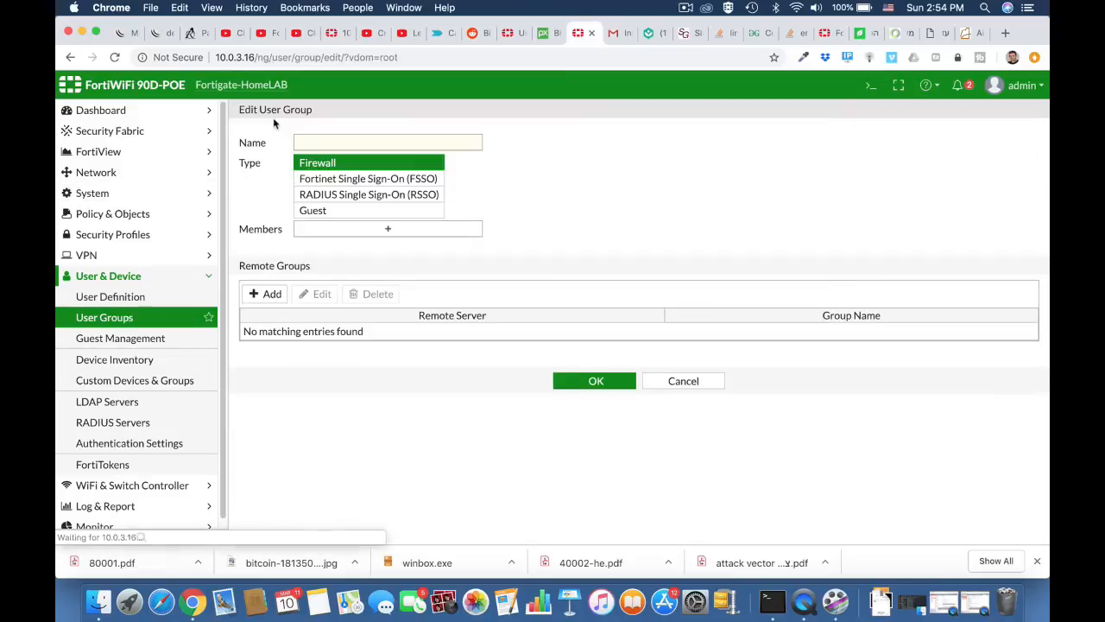
pyautogui.click(318, 140)
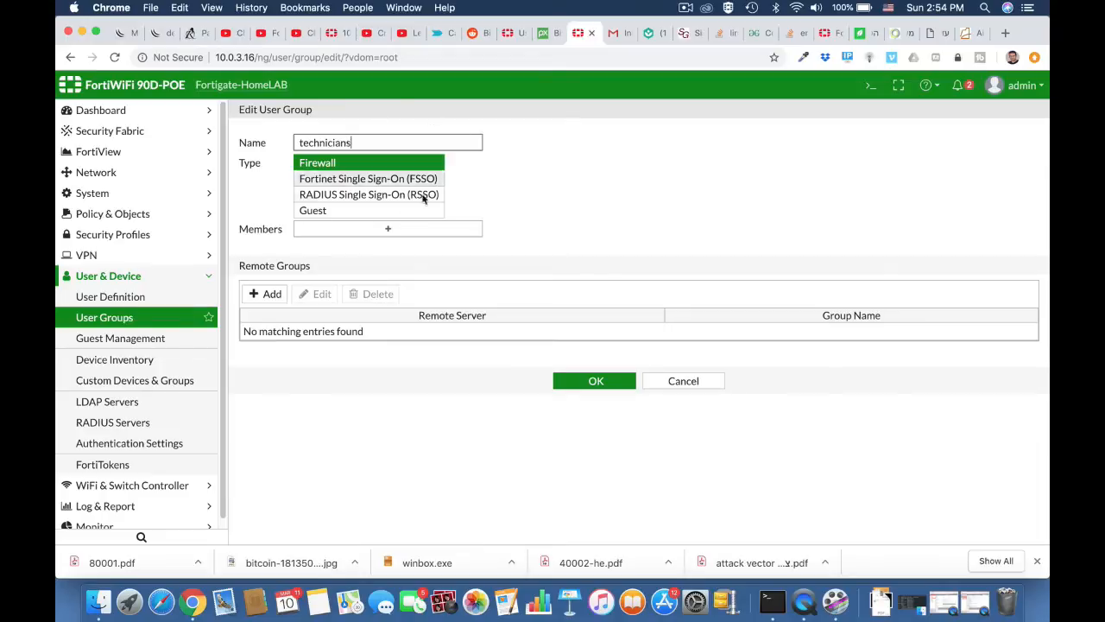
pyautogui.click(360, 216)
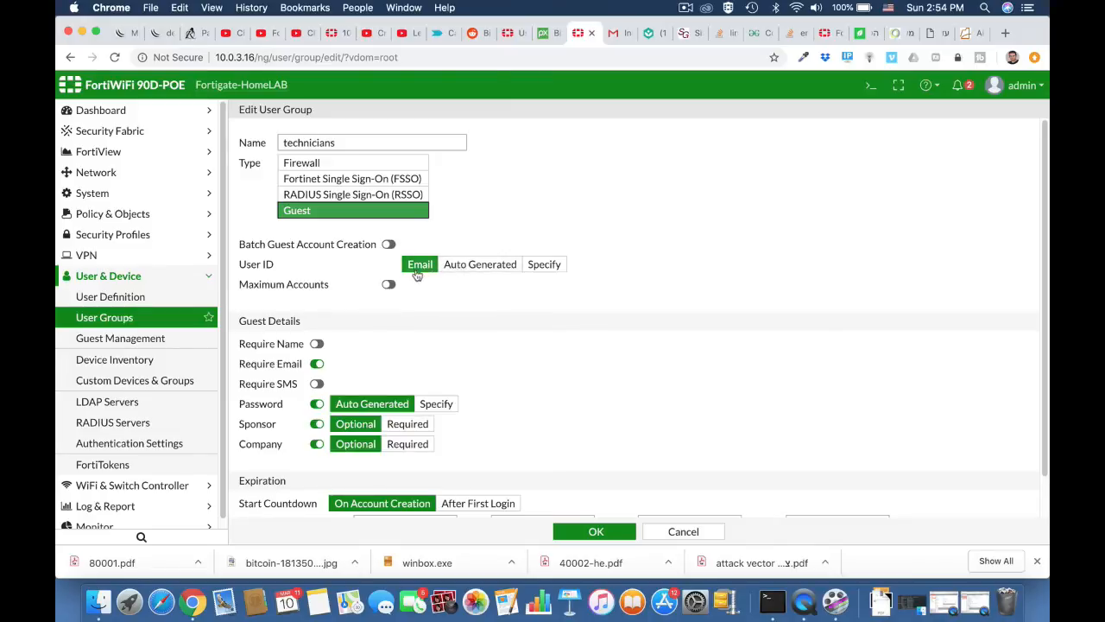
# Require guest names, drop company and sponsor fields, set 12-hour expiry, and save.
pyautogui.scroll(-2, 372, 329)
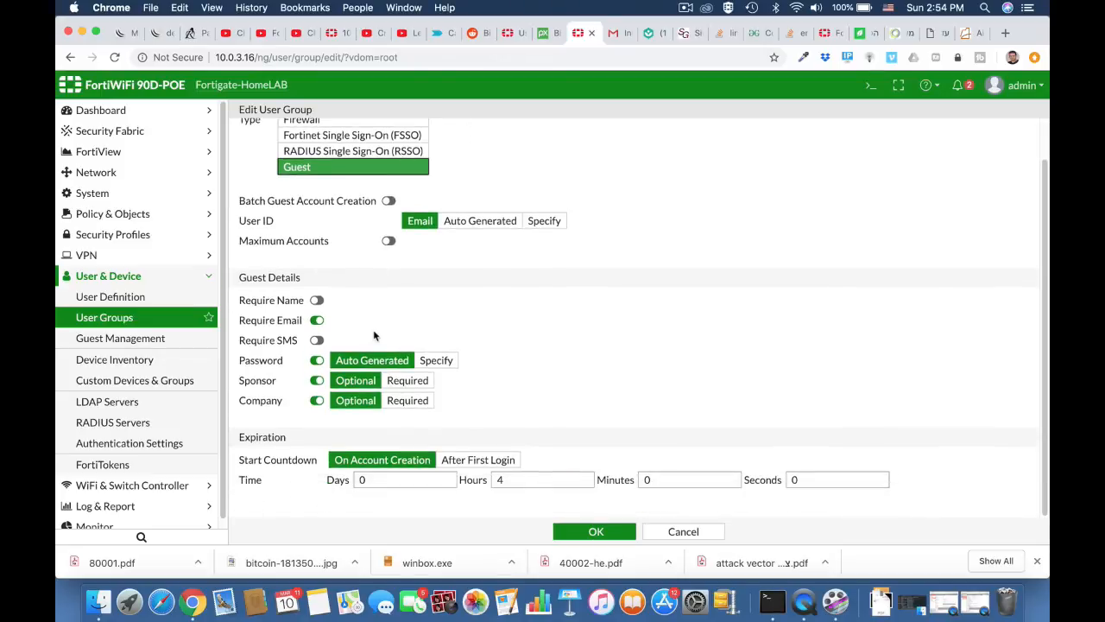
pyautogui.click(317, 299)
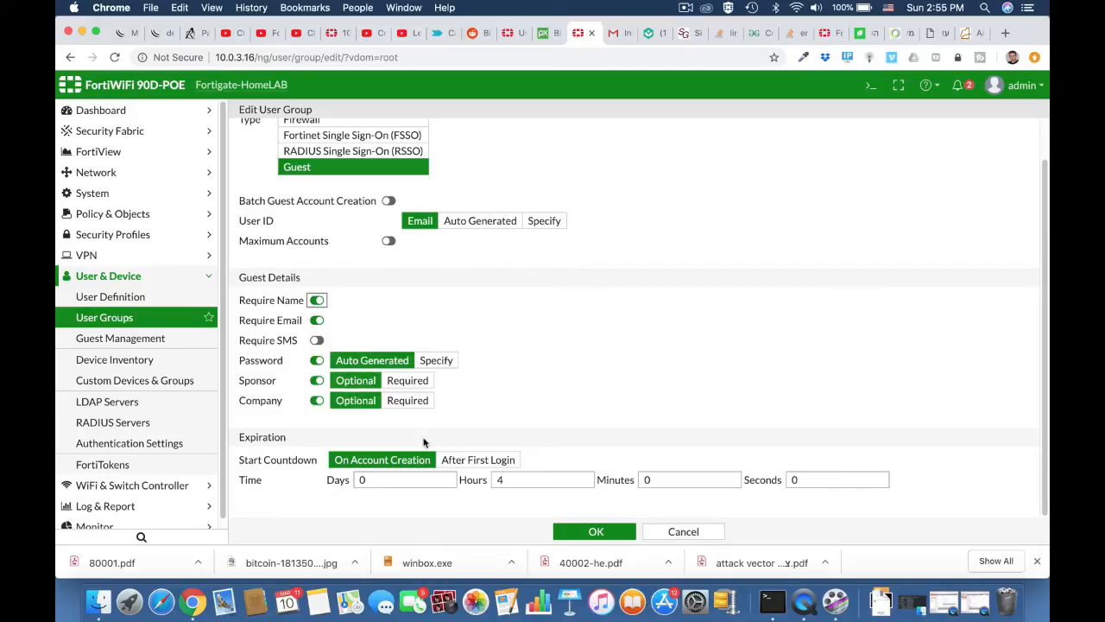
pyautogui.click(316, 402)
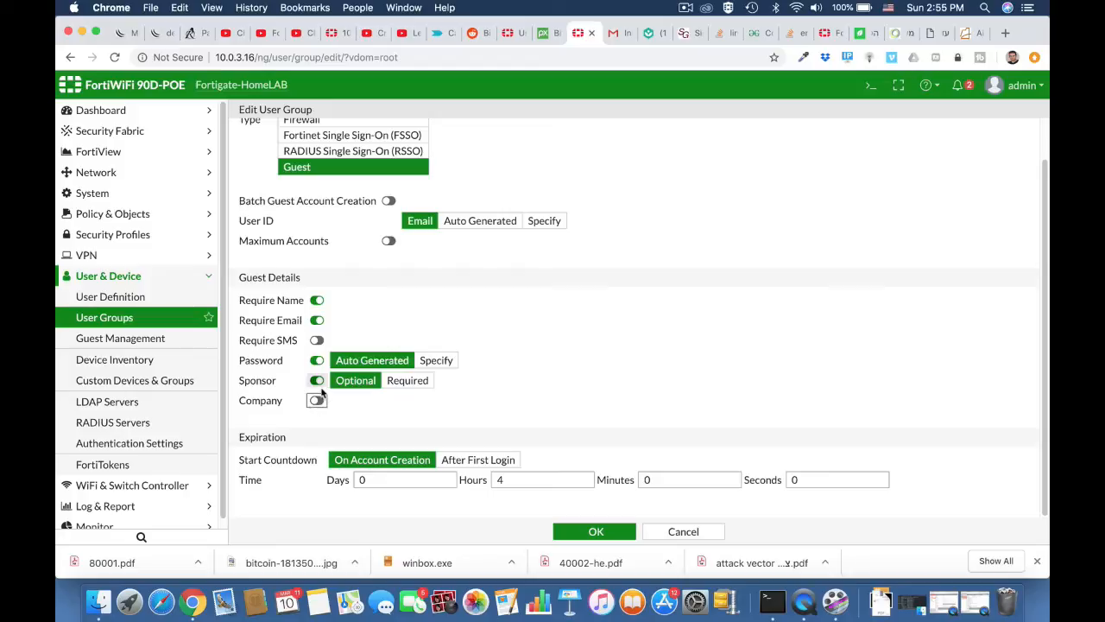
pyautogui.click(317, 381)
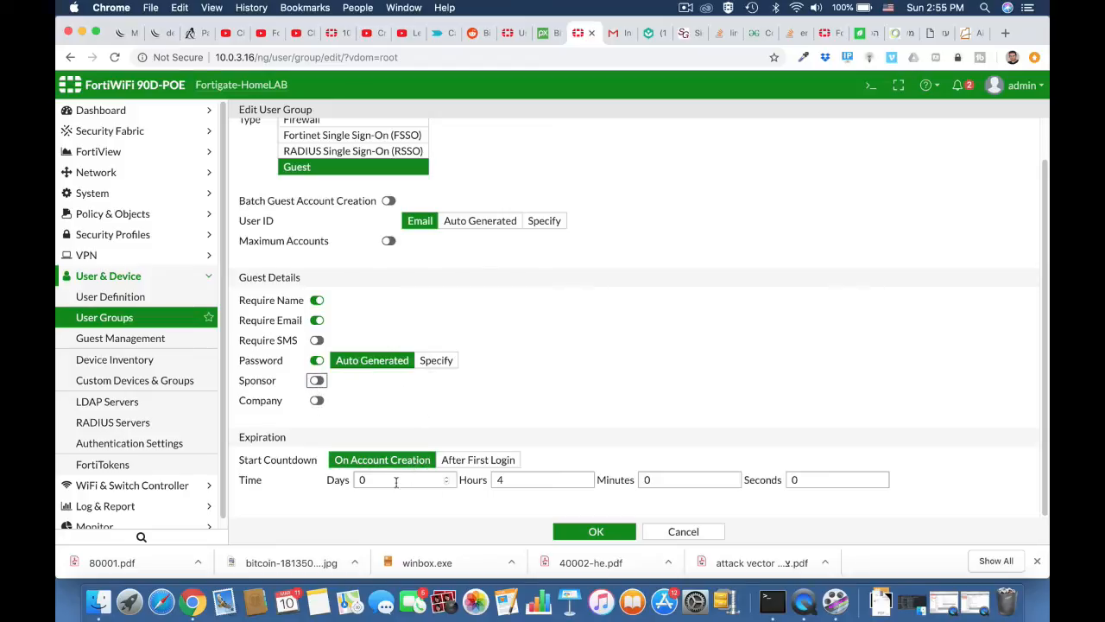
pyautogui.doubleClick(507, 481)
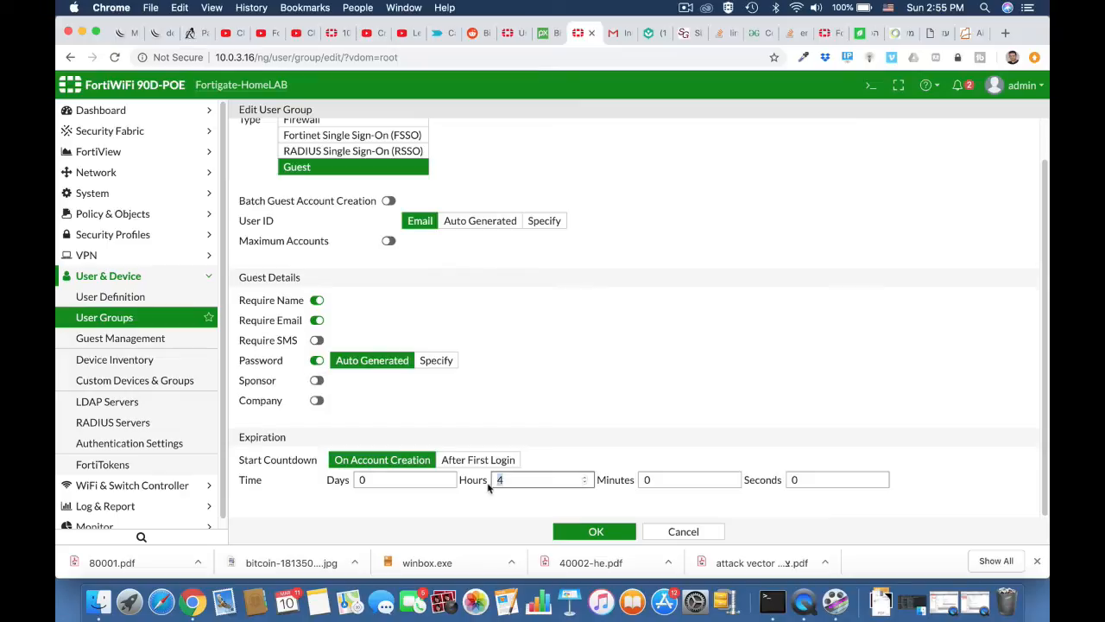
pyautogui.write('12')
pyautogui.scroll(2, 637, 373)
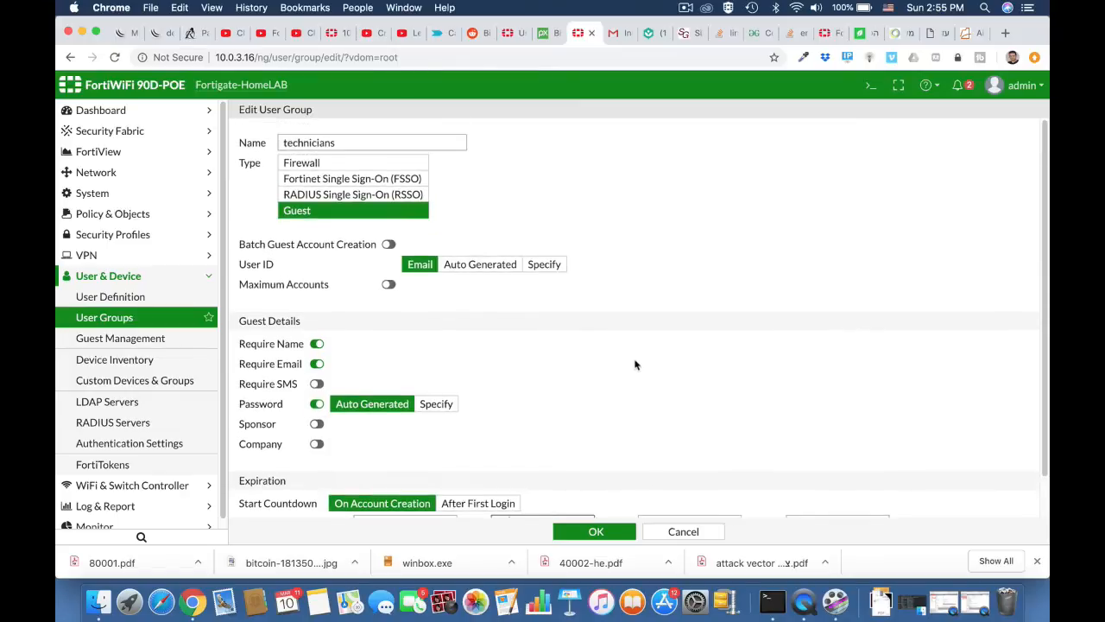
pyautogui.scroll(-2, 634, 364)
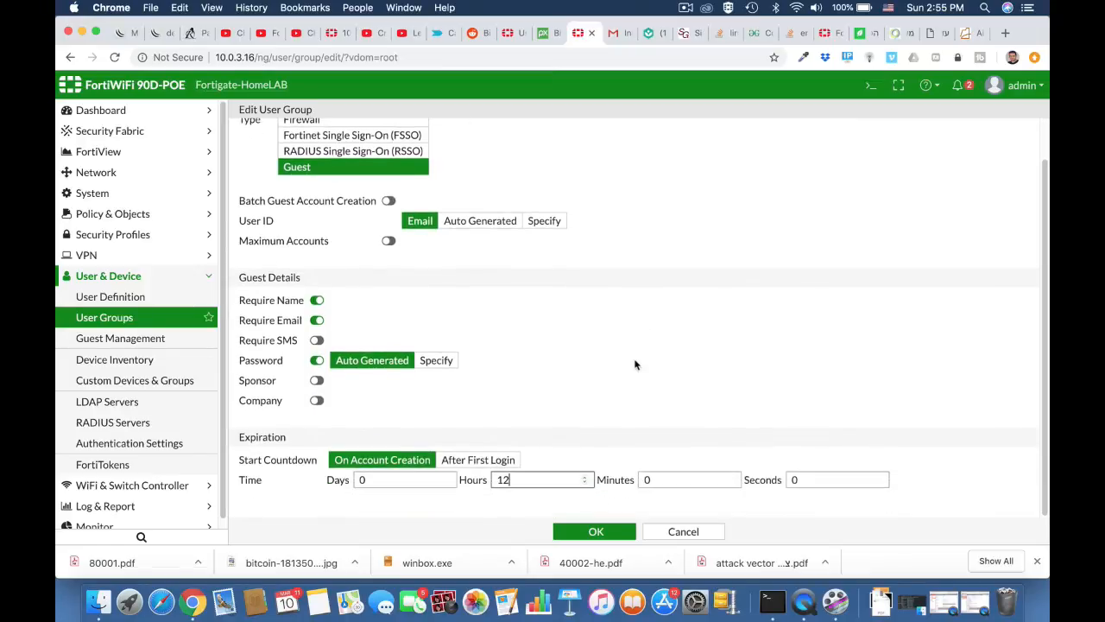
pyautogui.click(594, 531)
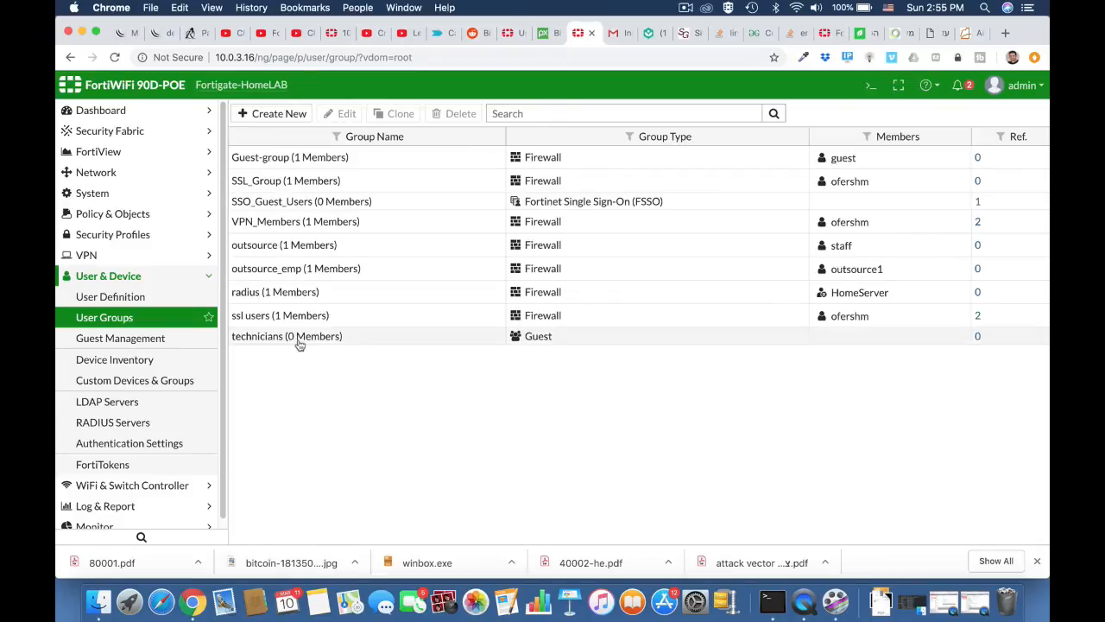
pyautogui.click(161, 338)
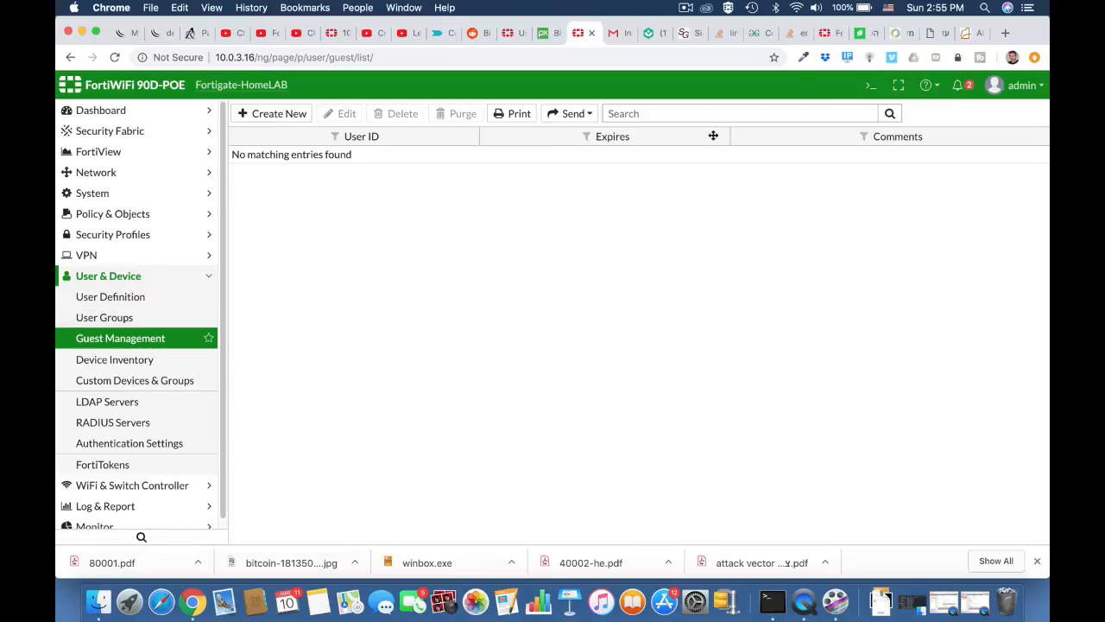
# Create a new guest user, entering the guest's name and accepting the suggested e-mail address.
pyautogui.click(288, 116)
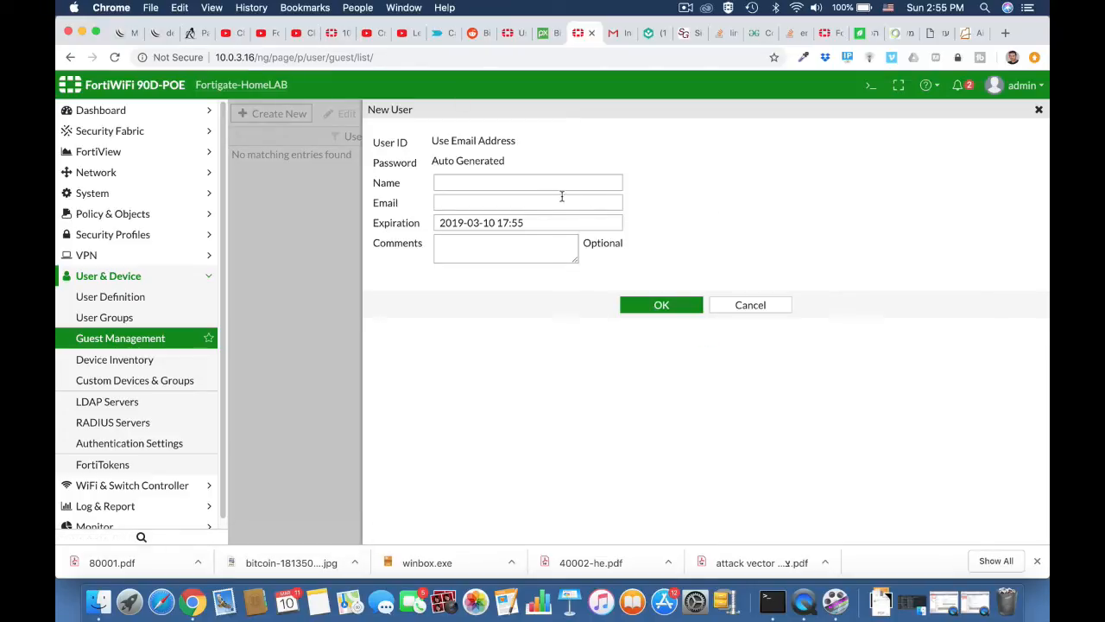
pyautogui.click(510, 182)
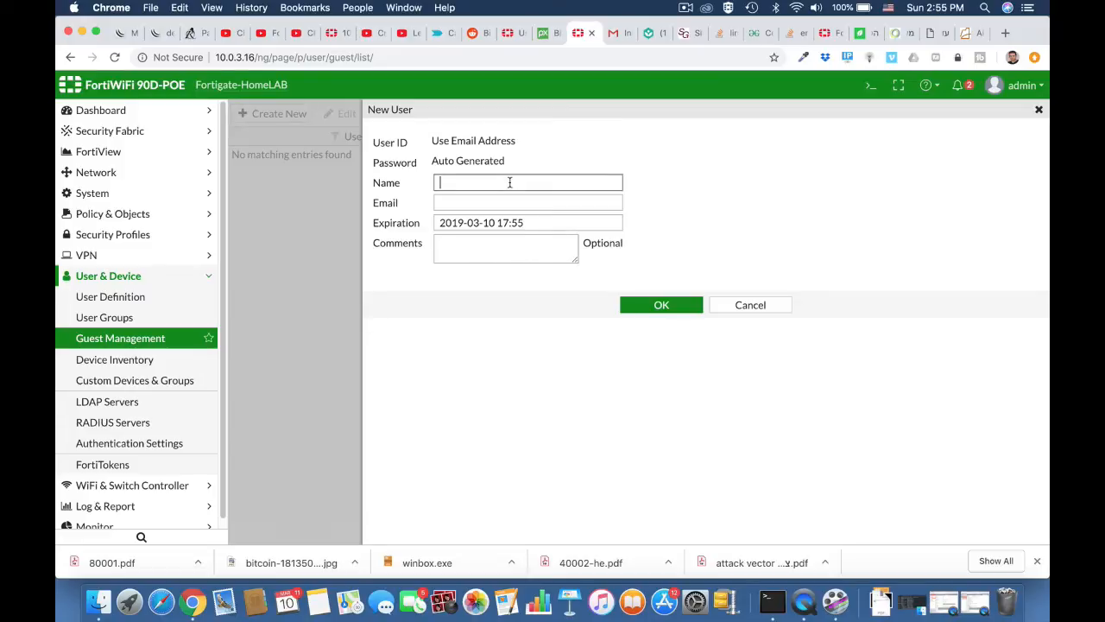
pyautogui.write('ofer')
pyautogui.click(512, 202)
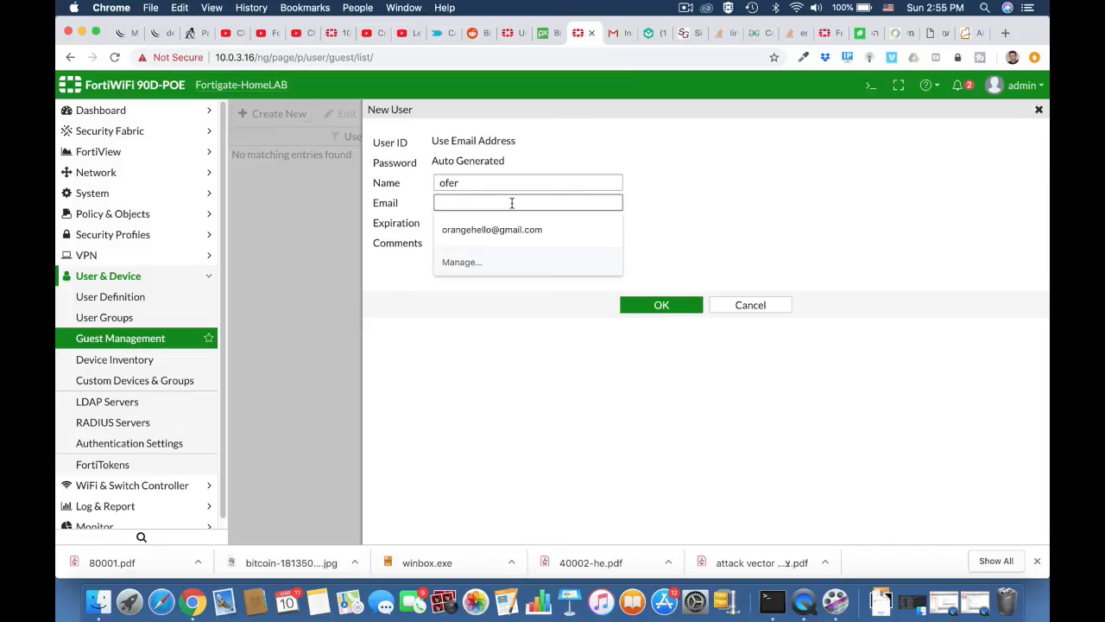
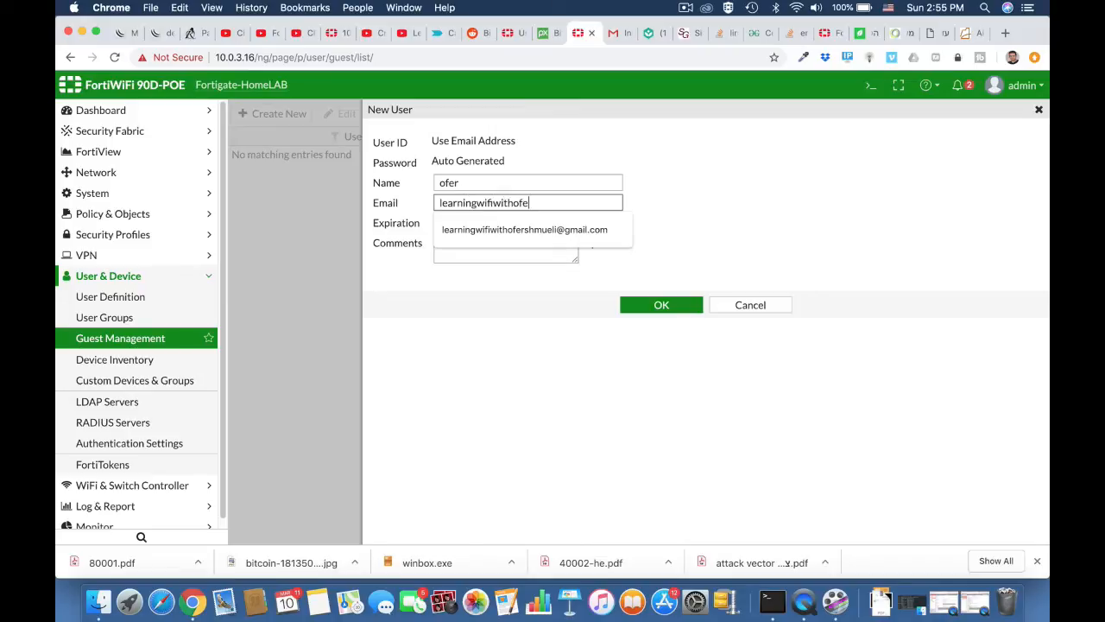
pyautogui.press('Down')
pyautogui.press('Return')
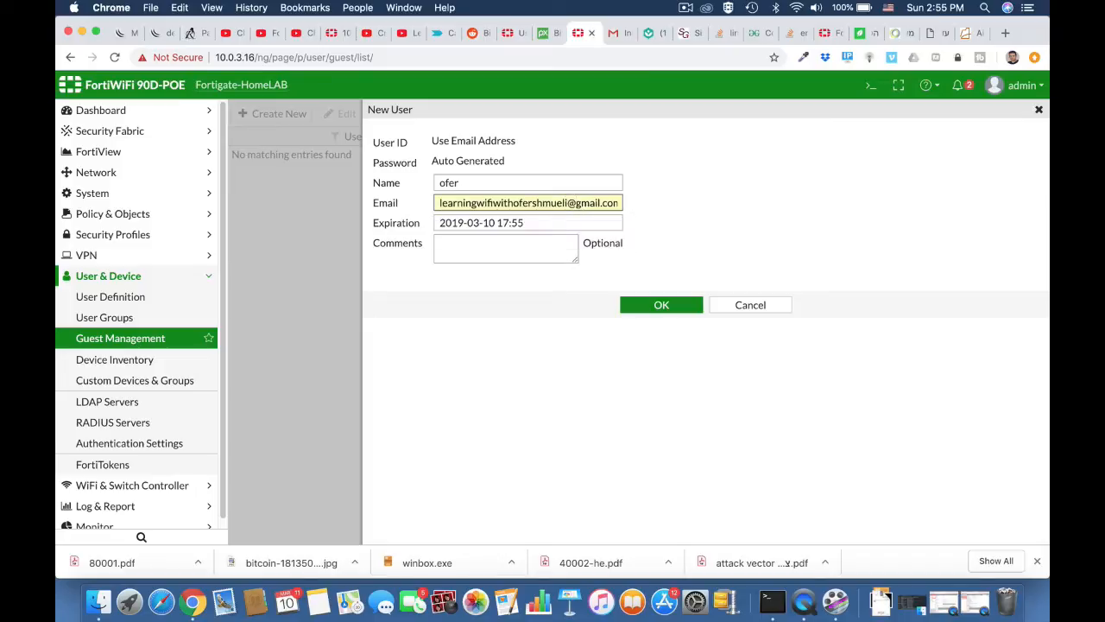
pyautogui.click(643, 304)
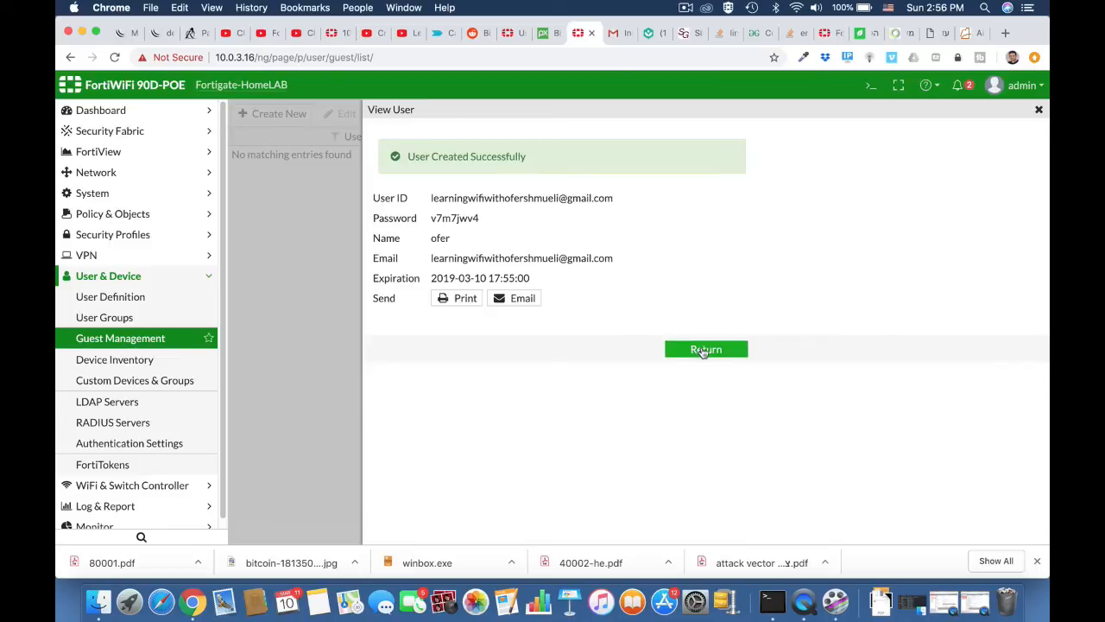
# Copy the generated guest password, then review User Groups and go to Network > Interfaces.
pyautogui.doubleClick(456, 217)
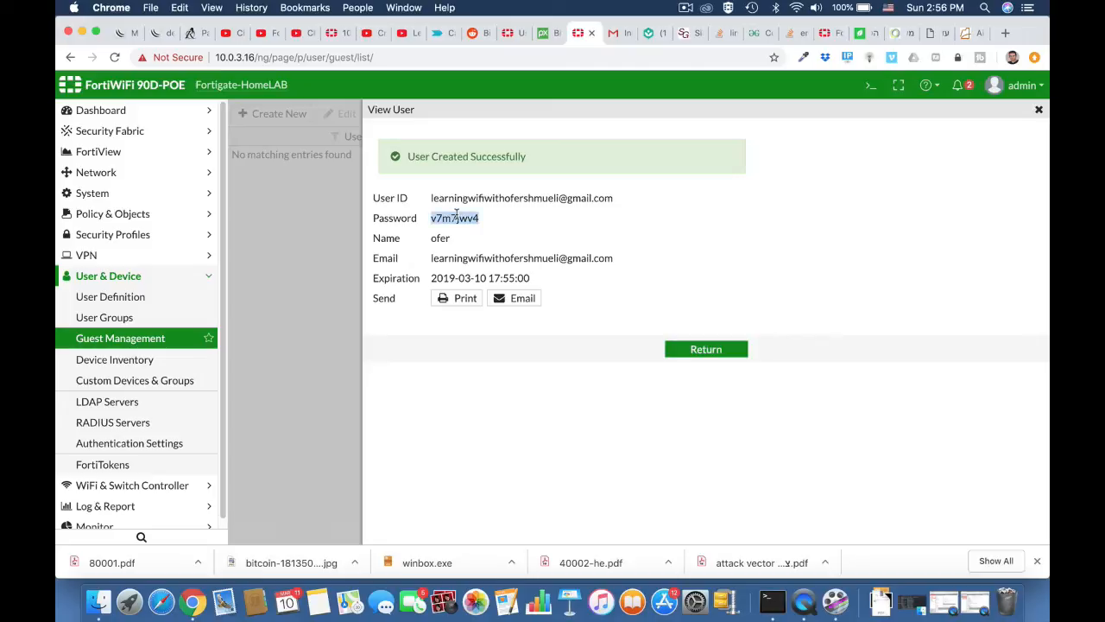
pyautogui.click(706, 352)
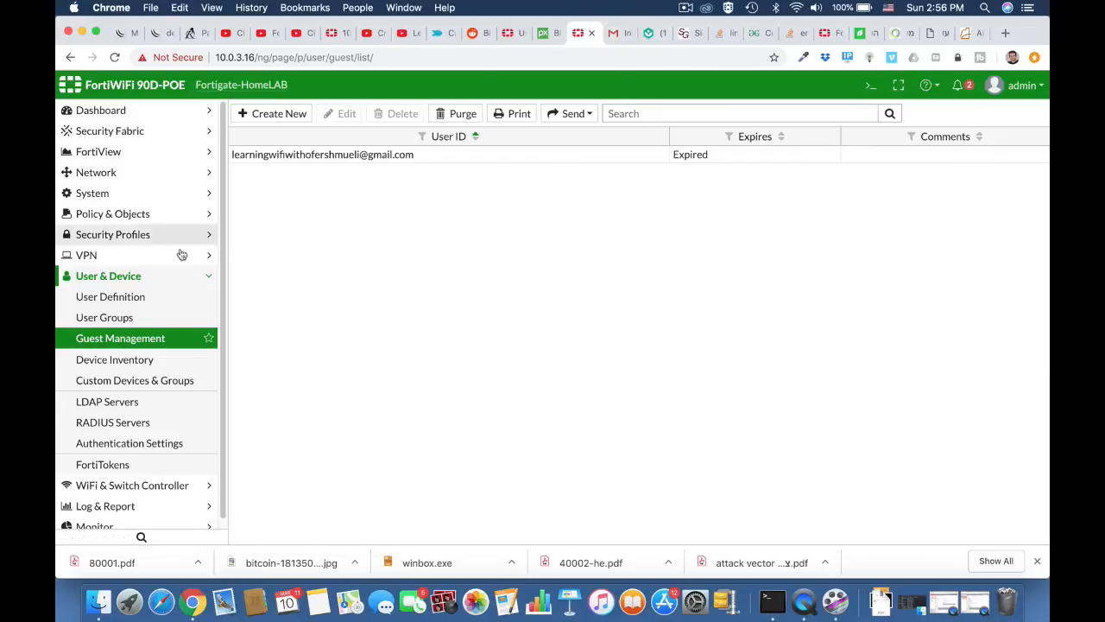
pyautogui.click(128, 317)
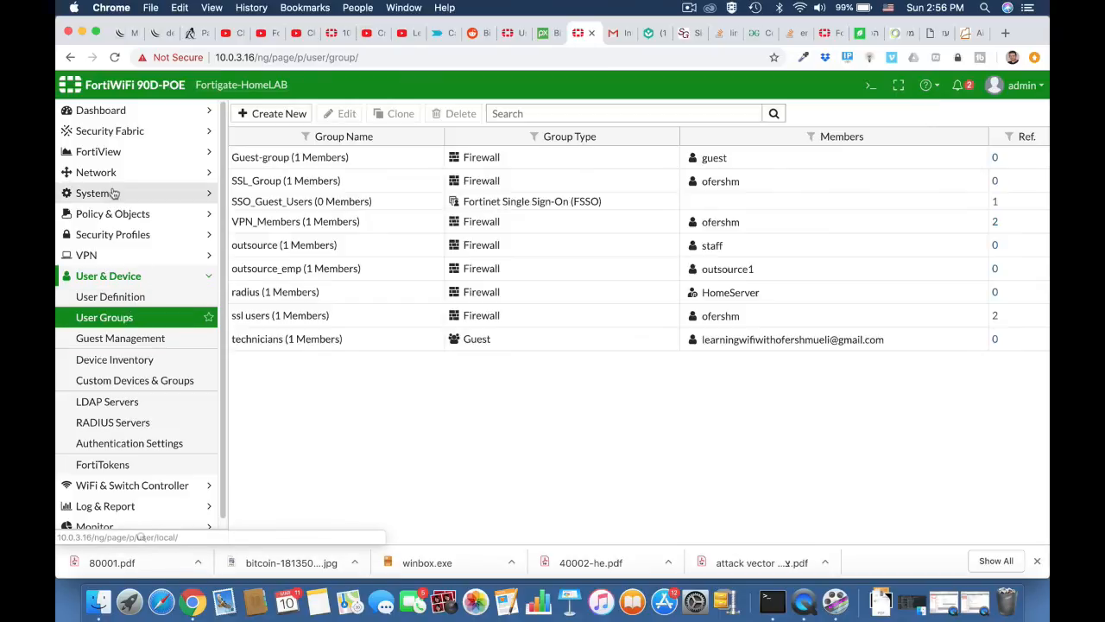
pyautogui.click(111, 214)
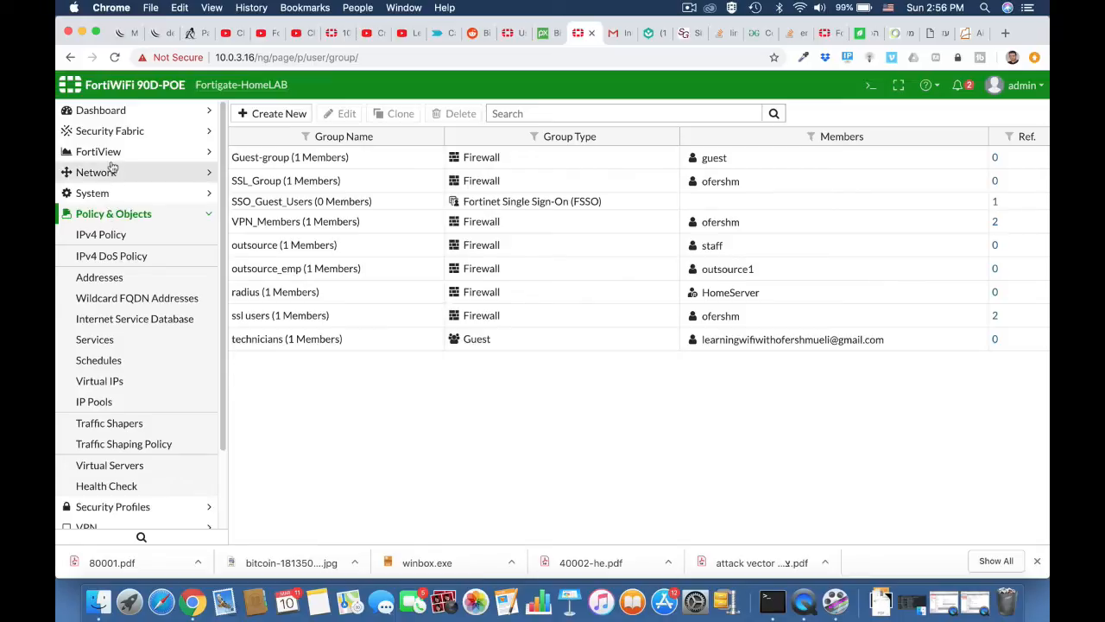
pyautogui.click(111, 172)
pyautogui.click(104, 195)
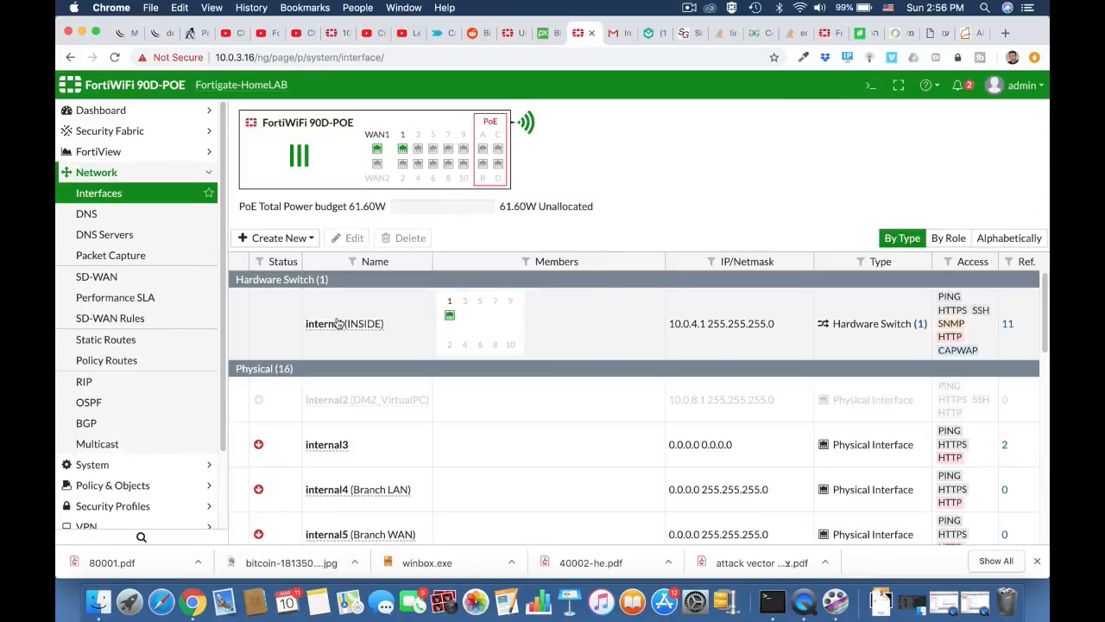
# Set the internal (INSIDE) interface's security mode to Captive Portal, restricted to the technicians group.
pyautogui.doubleClick(352, 321)
pyautogui.scroll(-10, 354, 248)
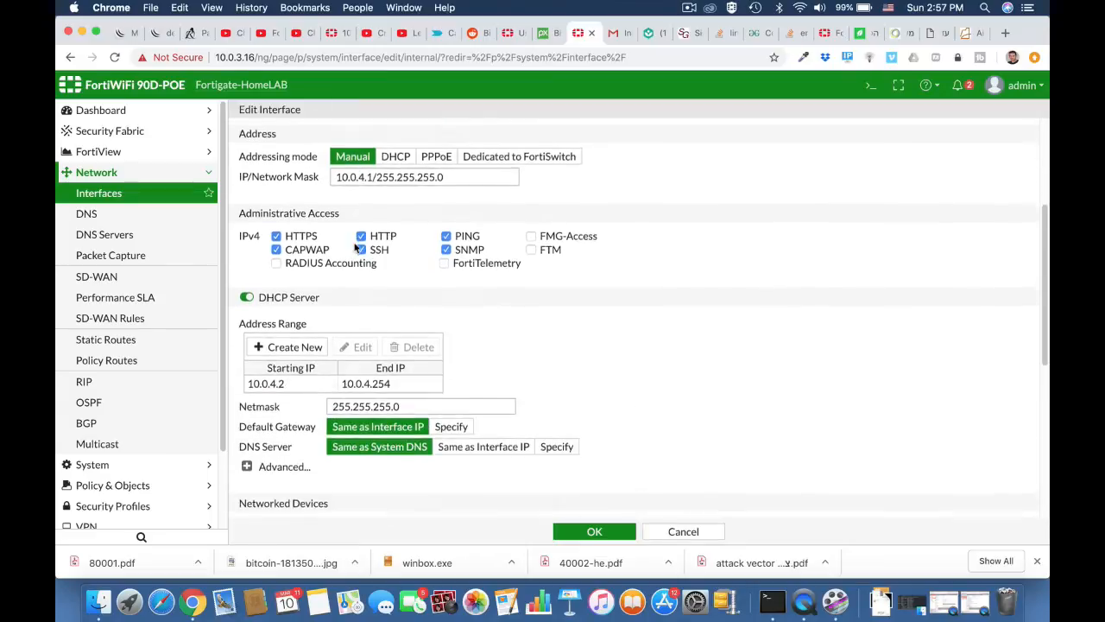
pyautogui.scroll(-5, 354, 248)
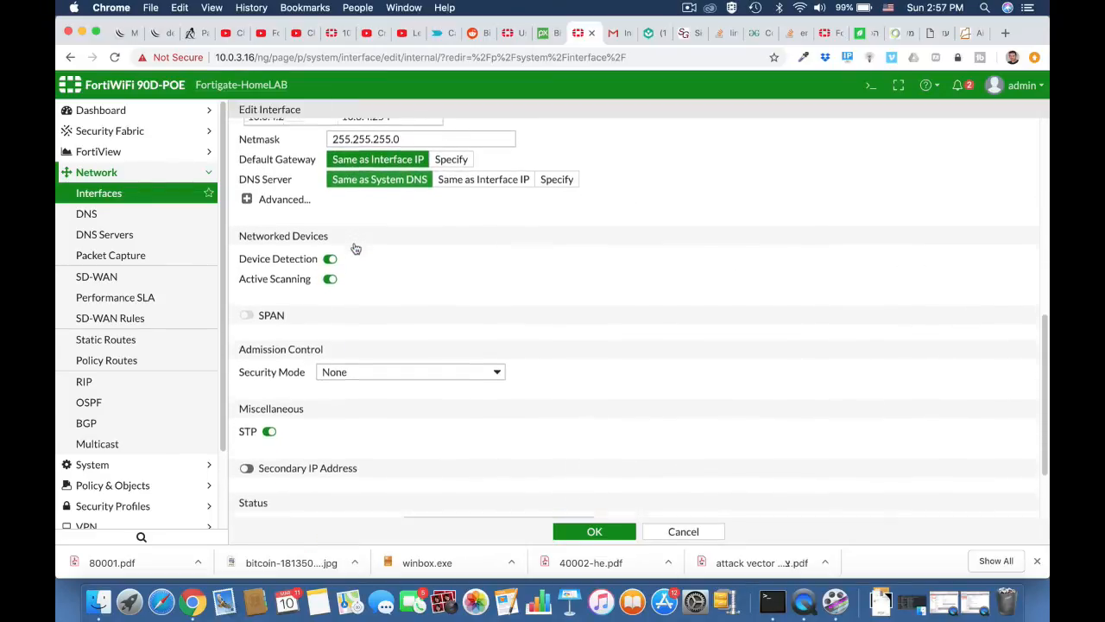
pyautogui.click(354, 277)
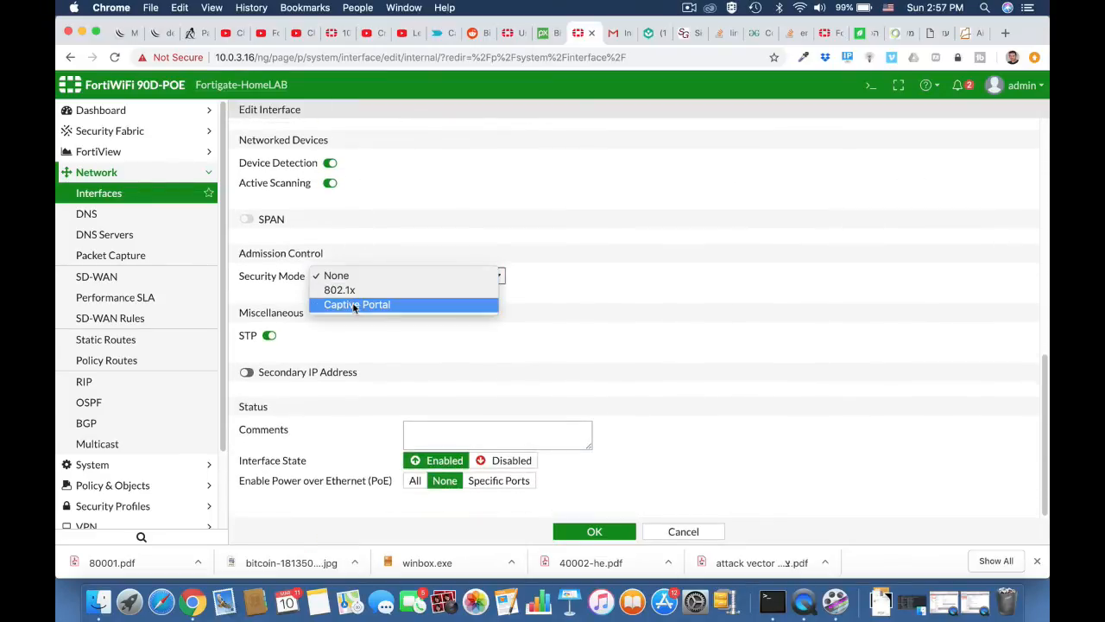
pyautogui.click(352, 303)
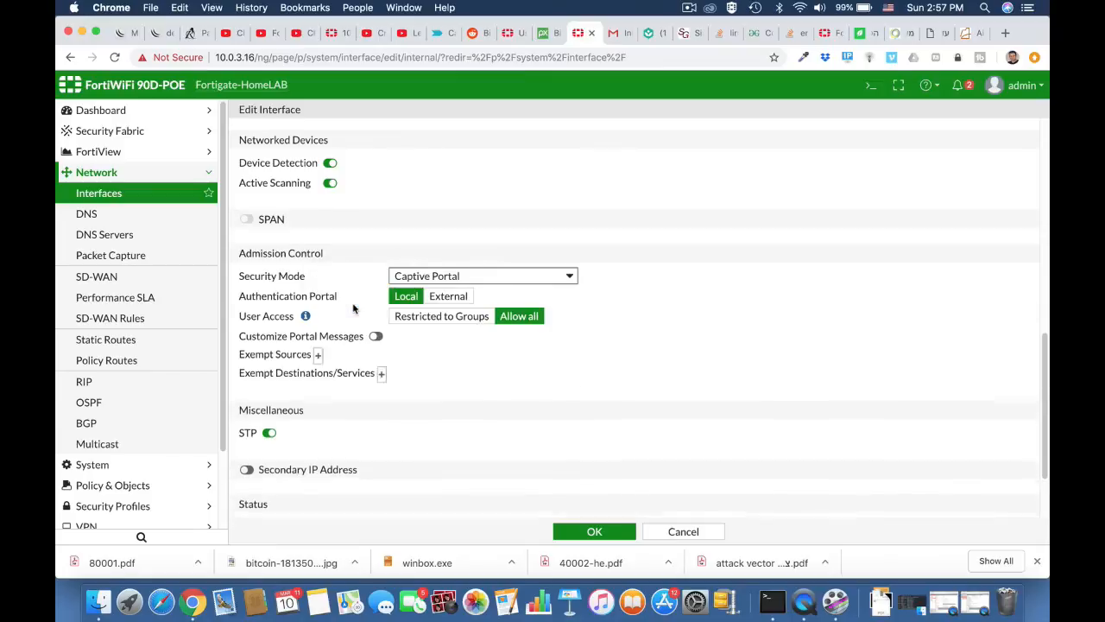
pyautogui.click(434, 326)
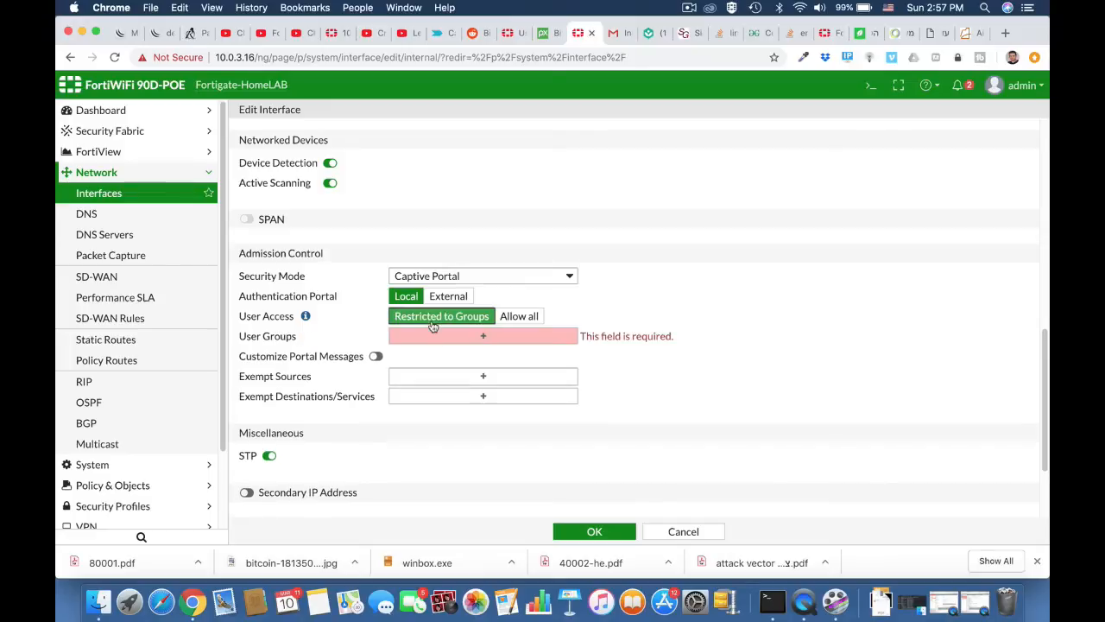
pyautogui.click(486, 336)
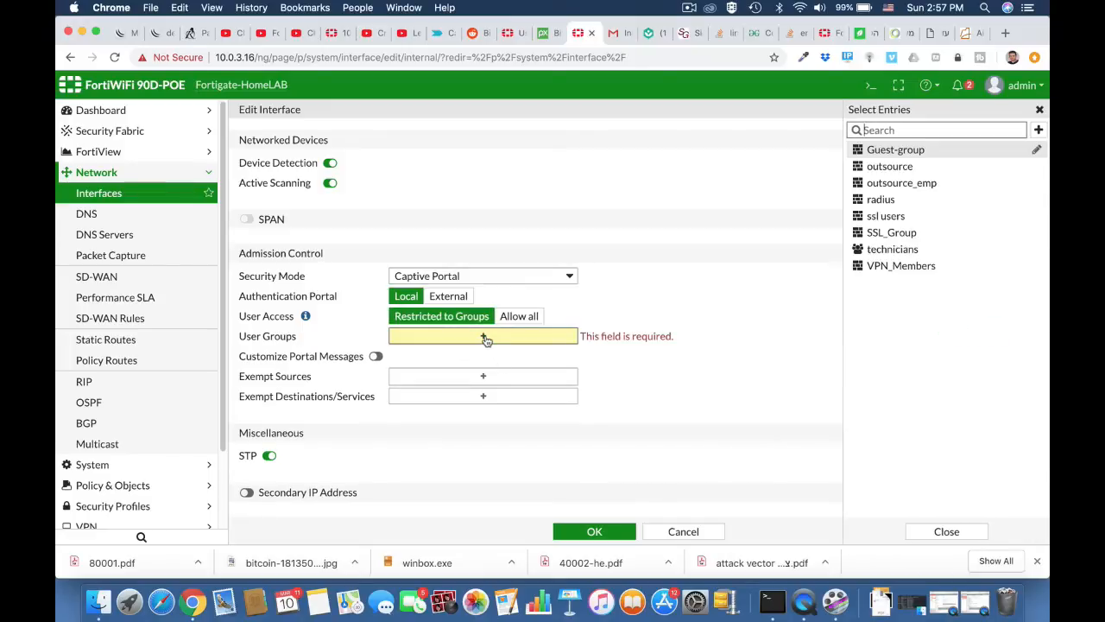
pyautogui.click(890, 253)
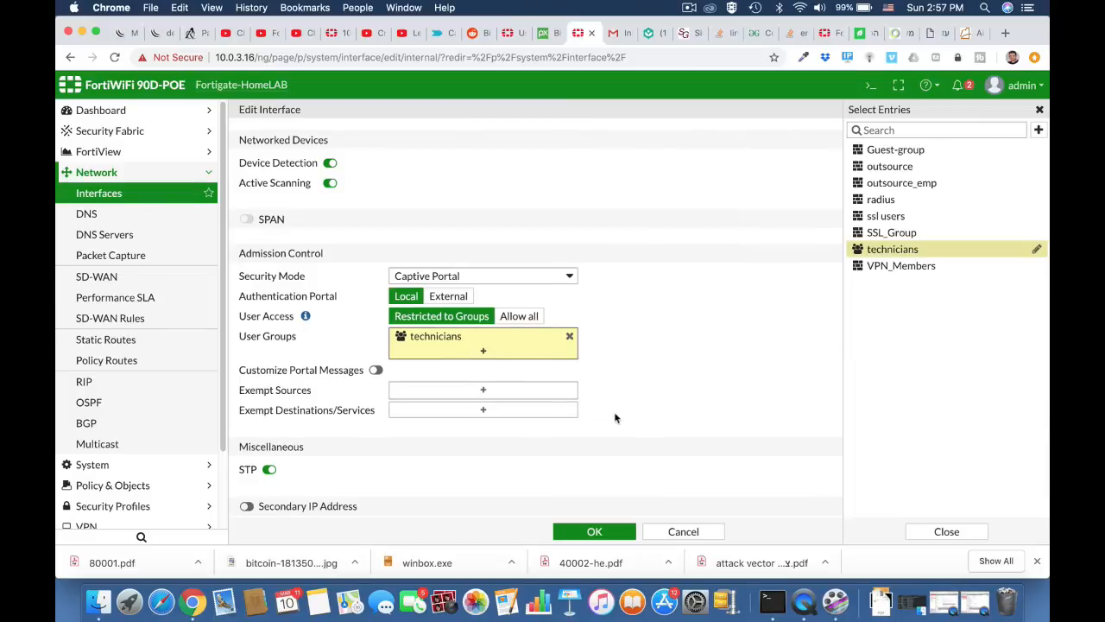
# Enable Customize Portal Messages, close the messages editor, and save the interface settings.
pyautogui.scroll(-3, 615, 418)
pyautogui.click(376, 295)
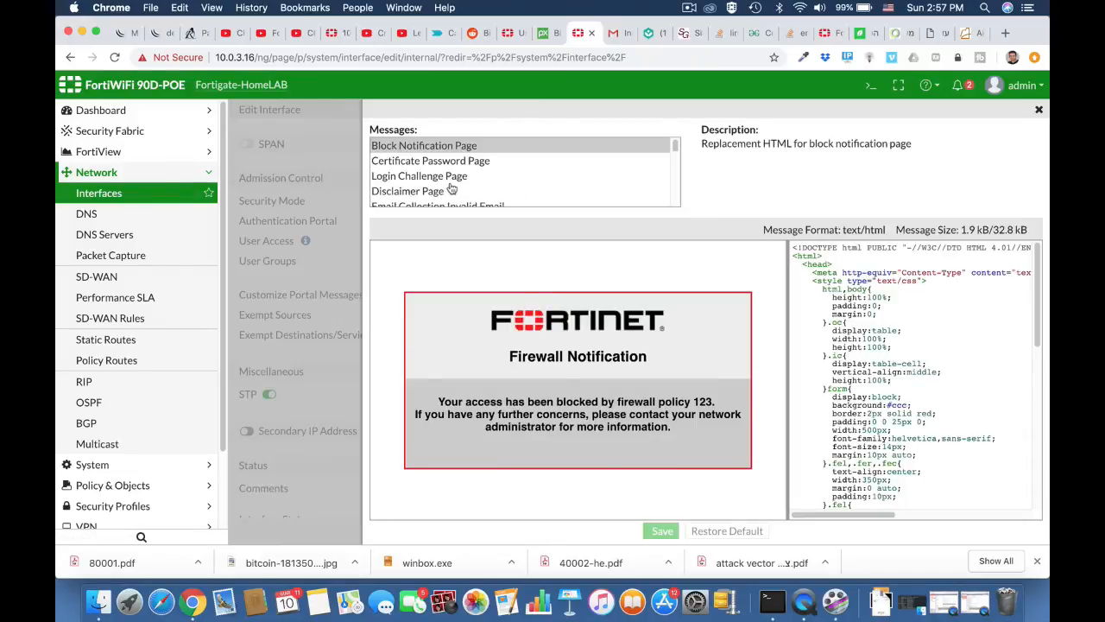
pyautogui.scroll(-2, 450, 187)
pyautogui.scroll(-4, 449, 188)
pyautogui.scroll(2, 450, 187)
pyautogui.scroll(2, 449, 187)
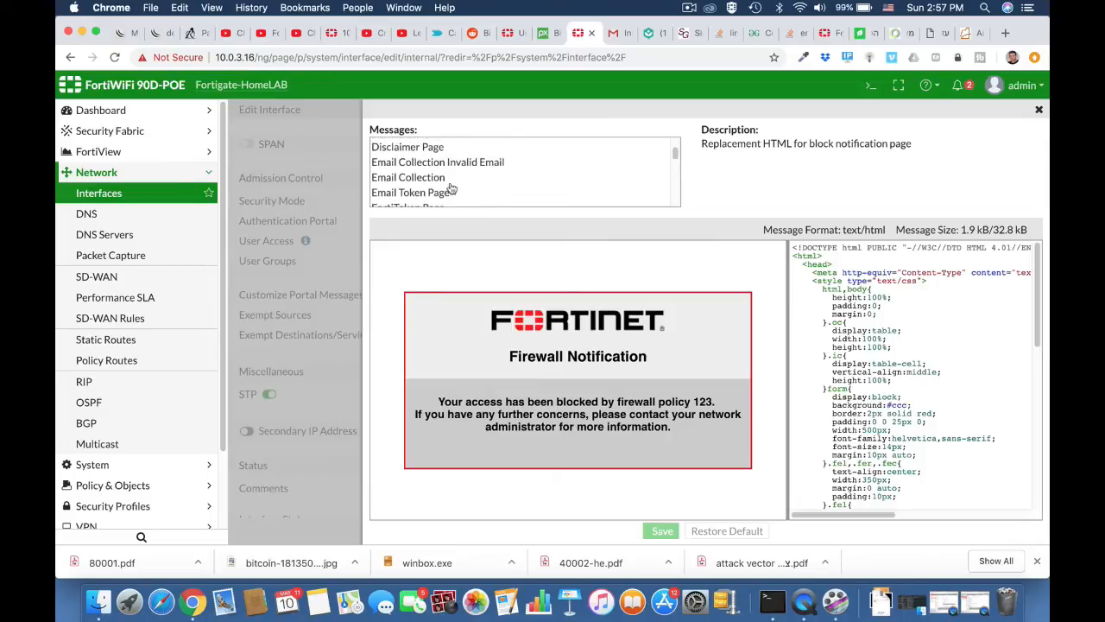
pyautogui.scroll(3, 450, 187)
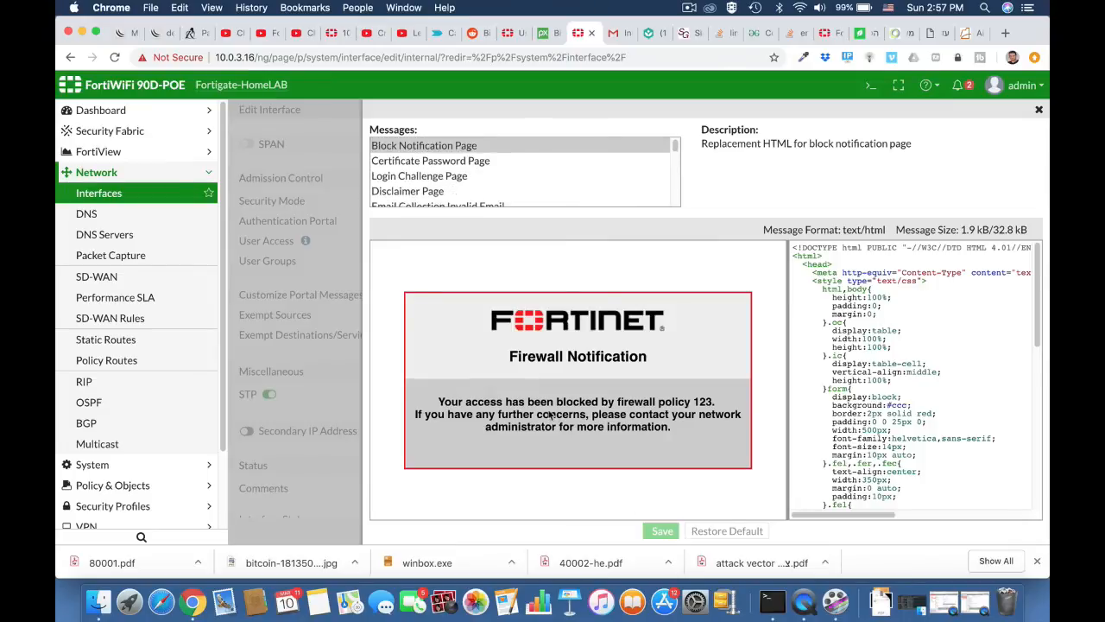
pyautogui.click(1040, 112)
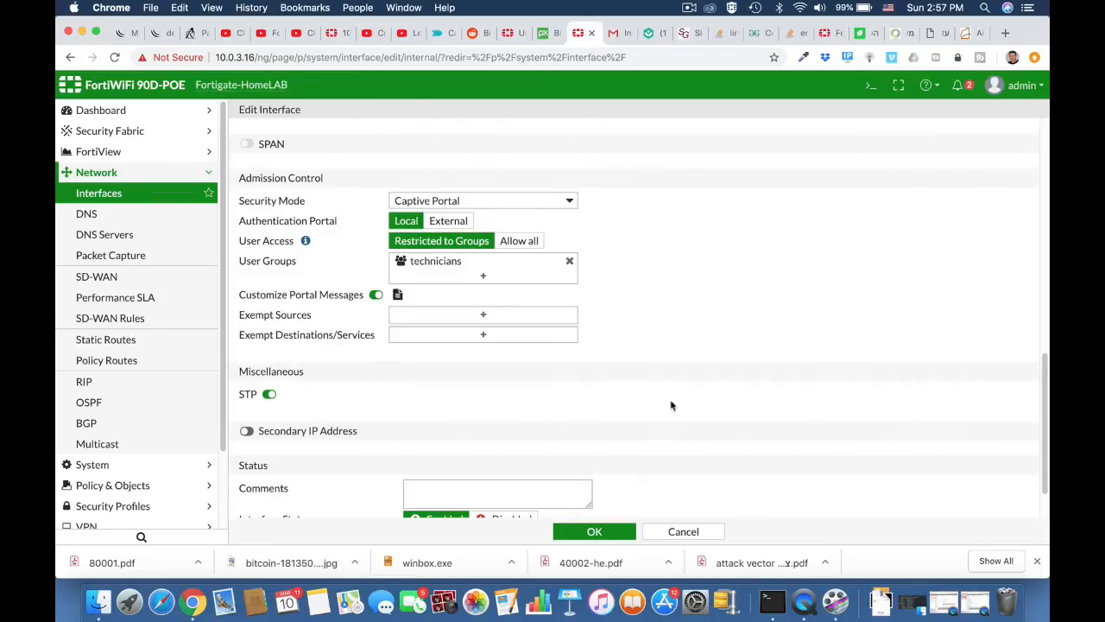
pyautogui.scroll(-2, 671, 405)
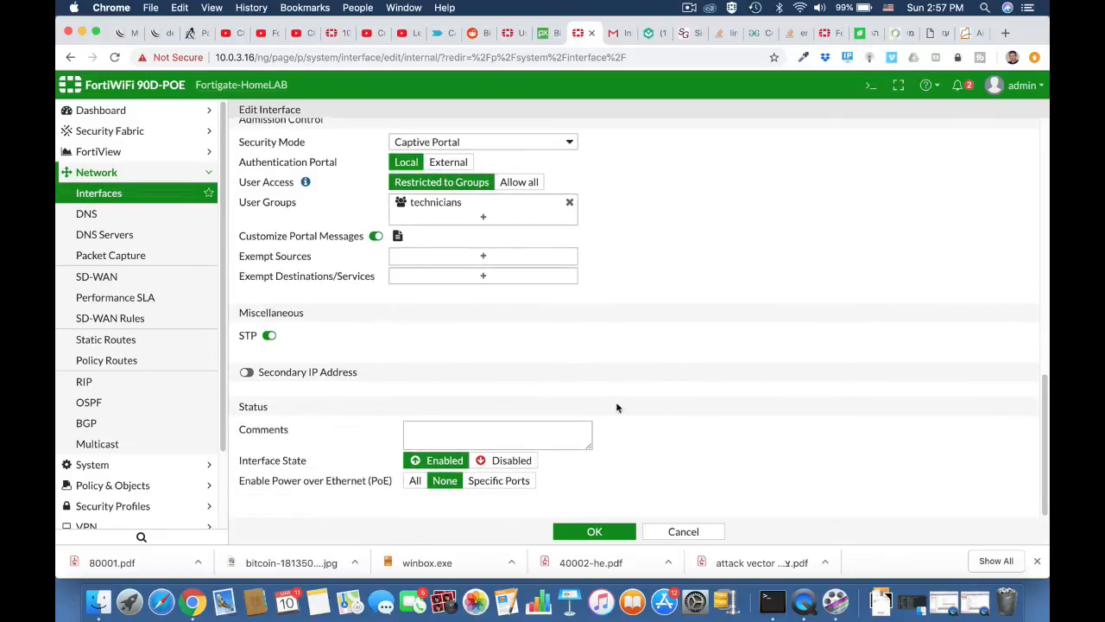
pyautogui.click(595, 532)
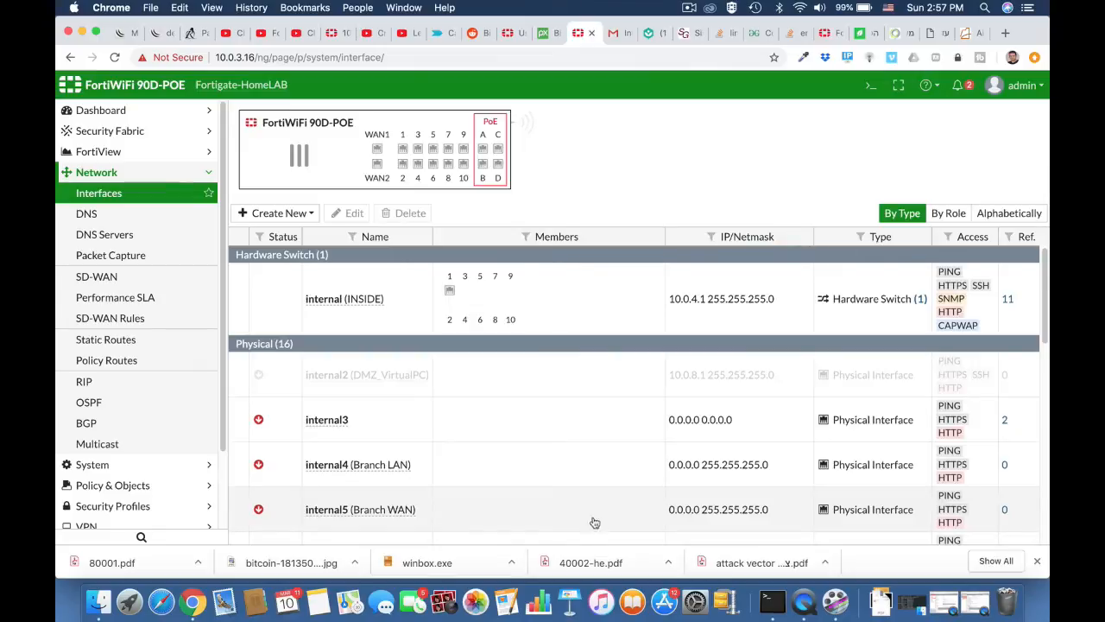
# In the Gmail tab, load ynet.co.il to trigger the captive portal login page.
pyautogui.click(615, 33)
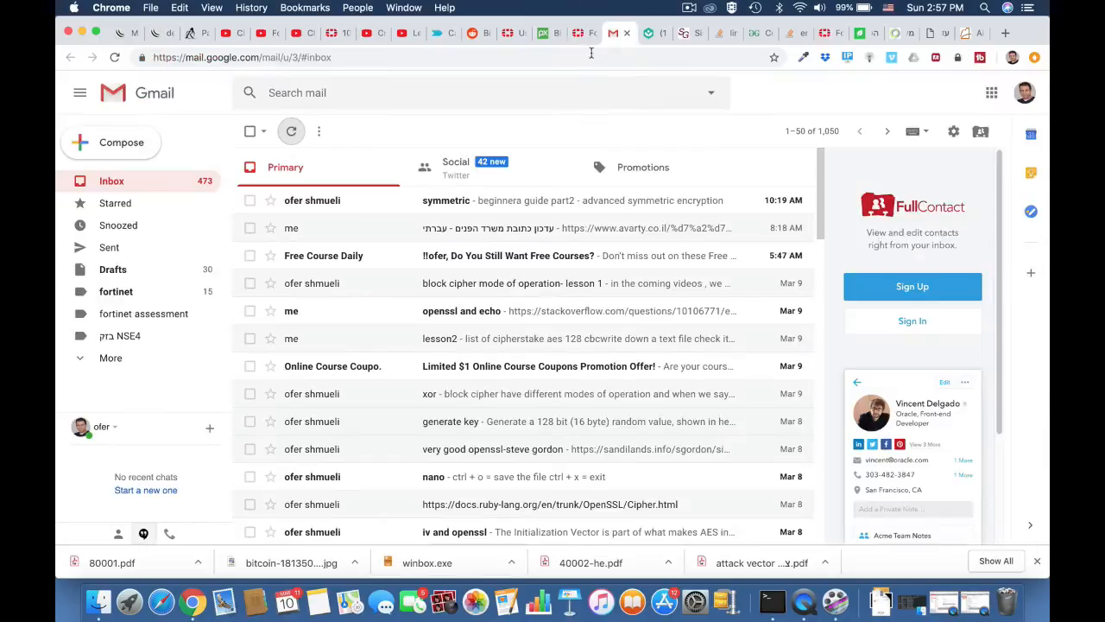
pyautogui.click(586, 57)
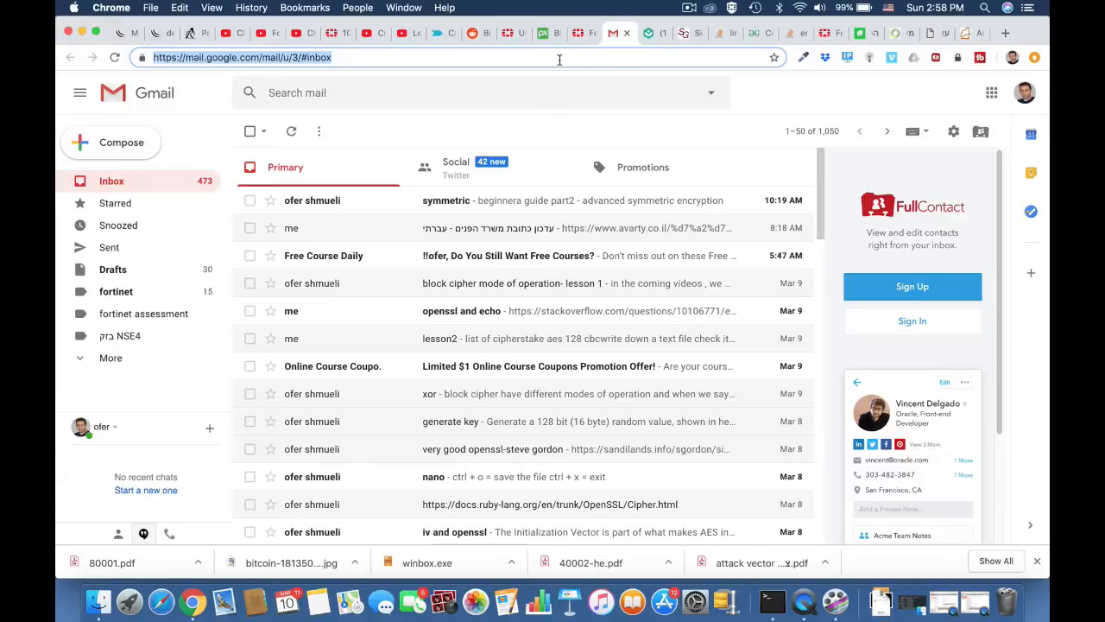
pyautogui.write('ynet.co.il')
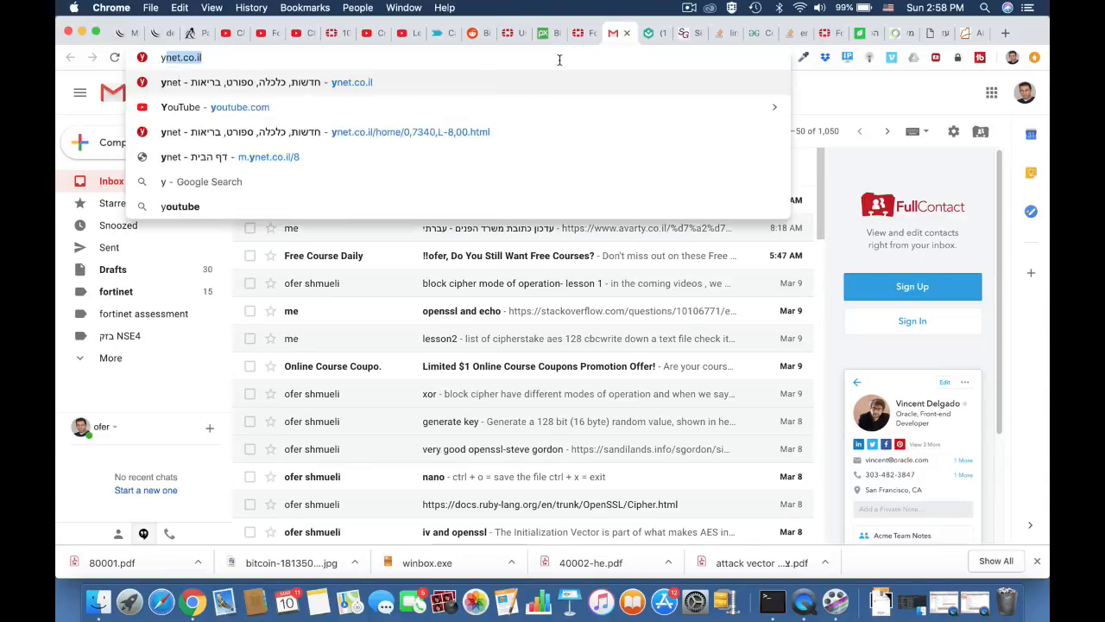
pyautogui.press('Return')
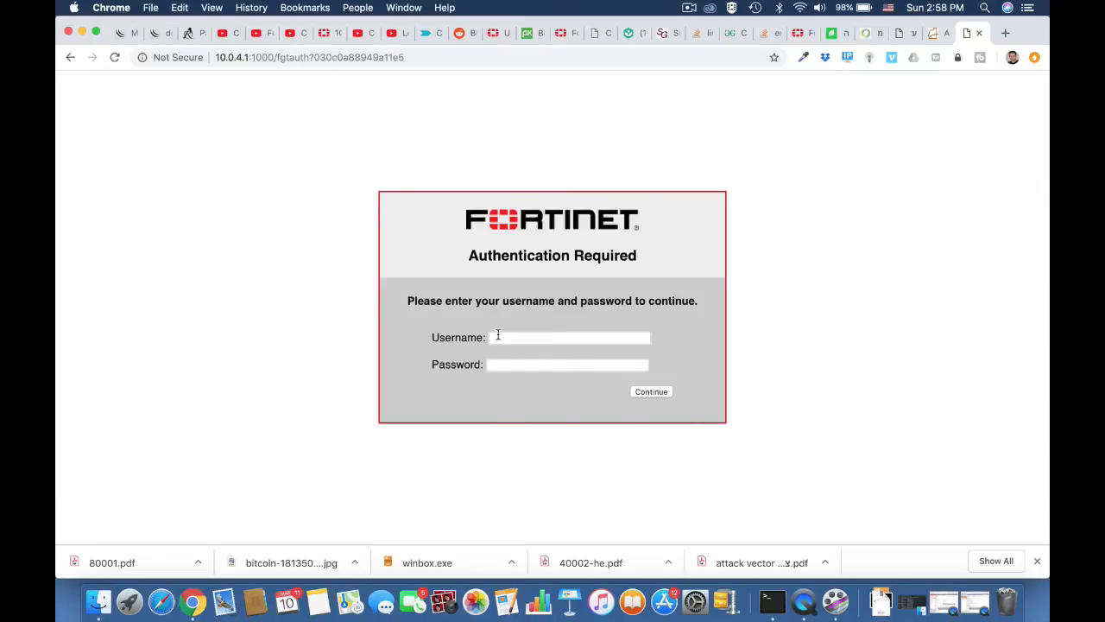
# Fill in the saved e-mail username and password at the Fortinet login and continue.
pyautogui.click(498, 337)
pyautogui.write('ofer')
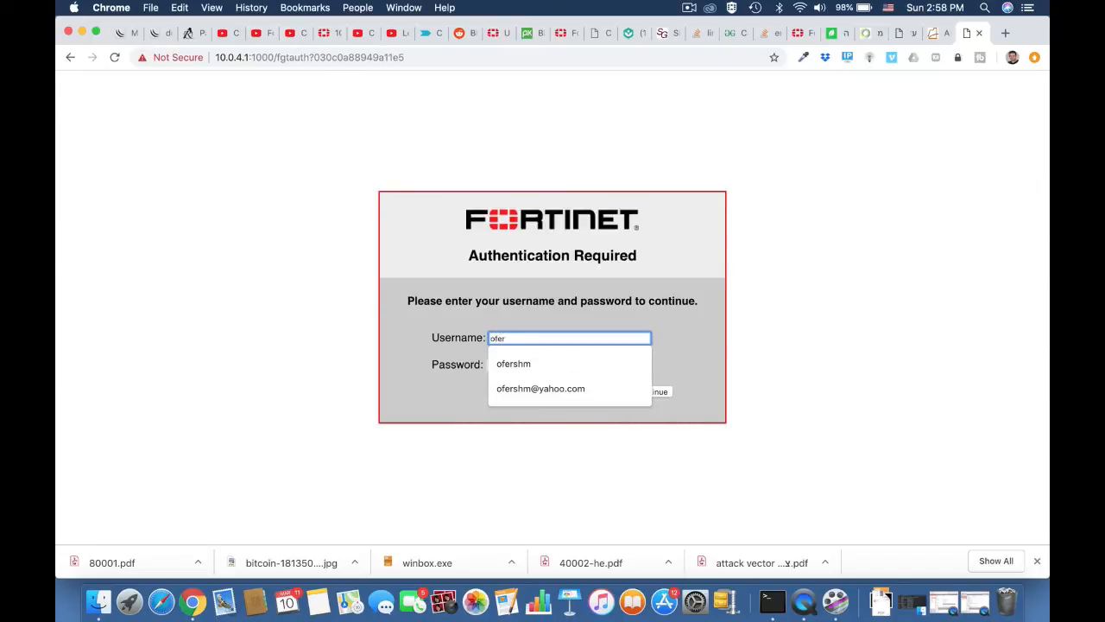
pyautogui.click(336, 385)
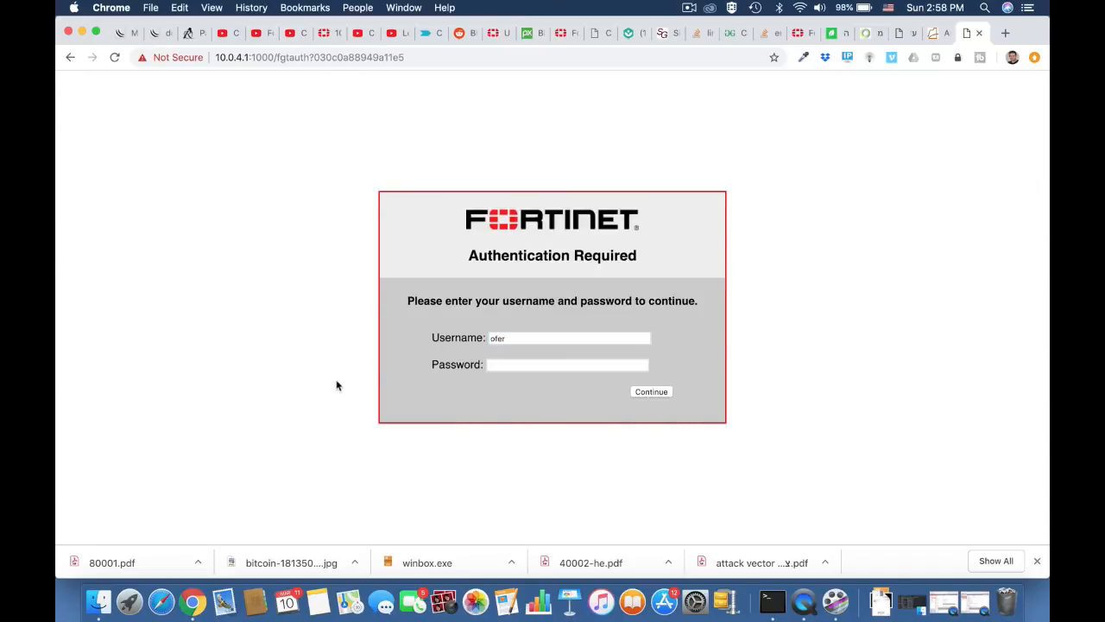
pyautogui.click(508, 365)
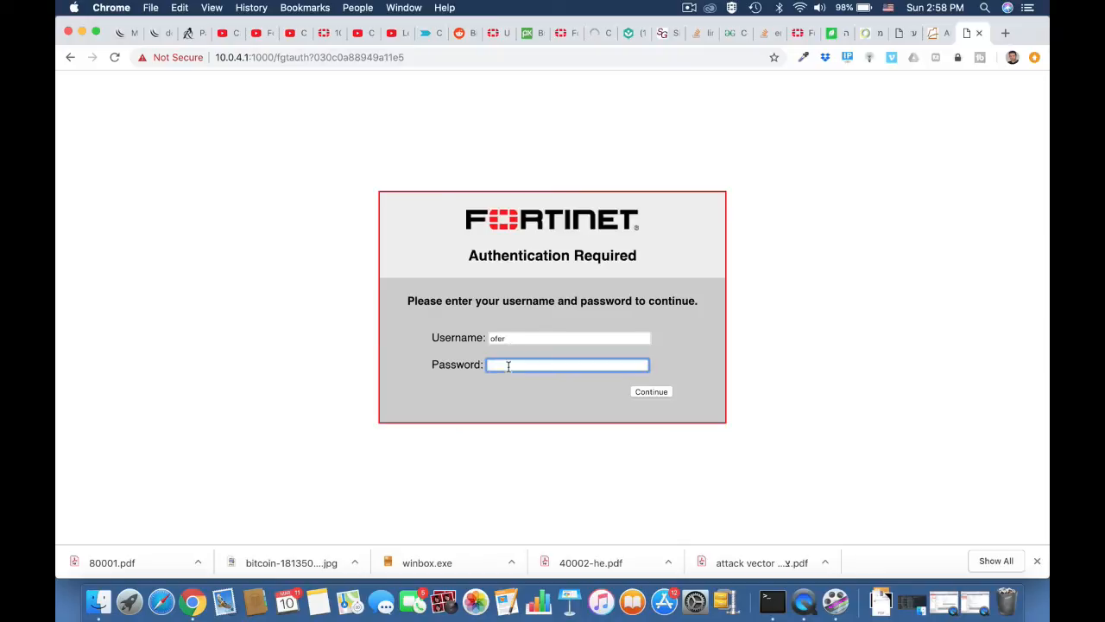
pyautogui.doubleClick(509, 338)
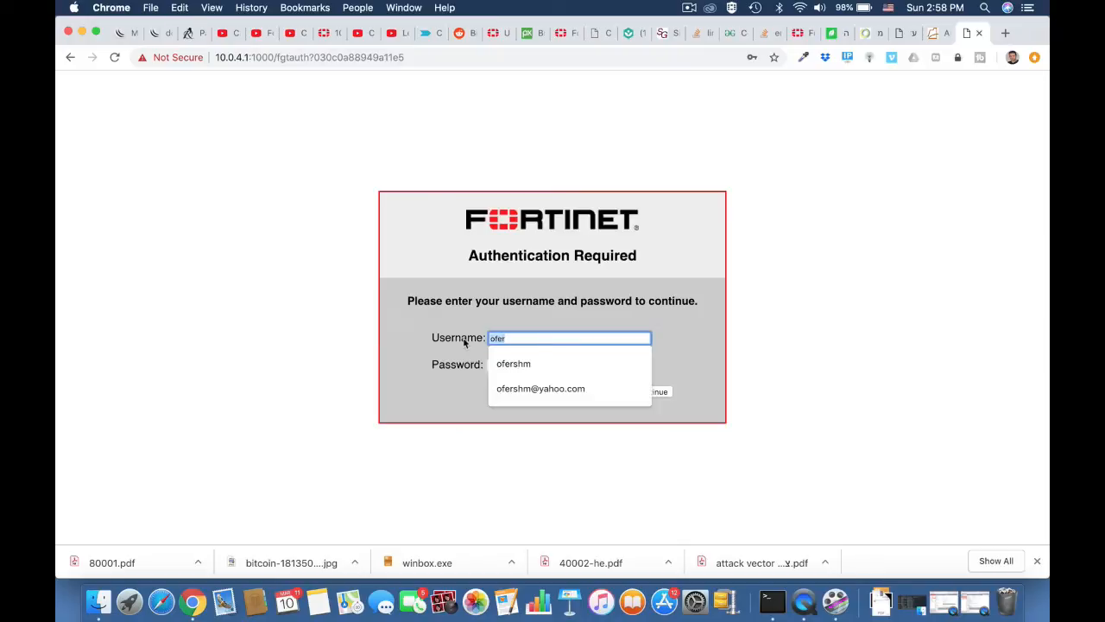
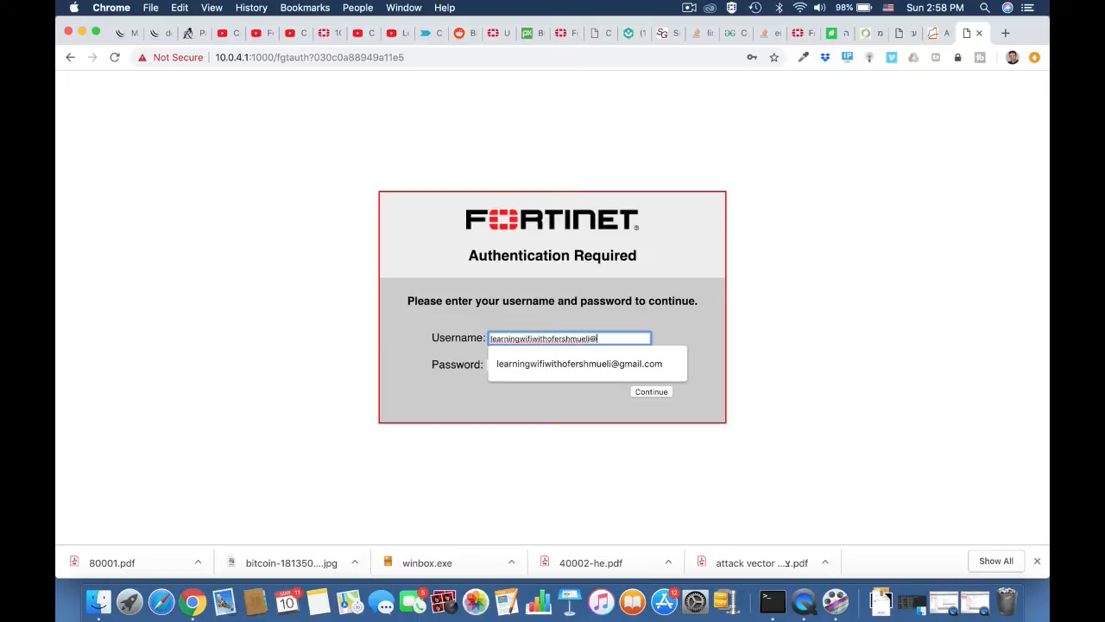
pyautogui.click(521, 363)
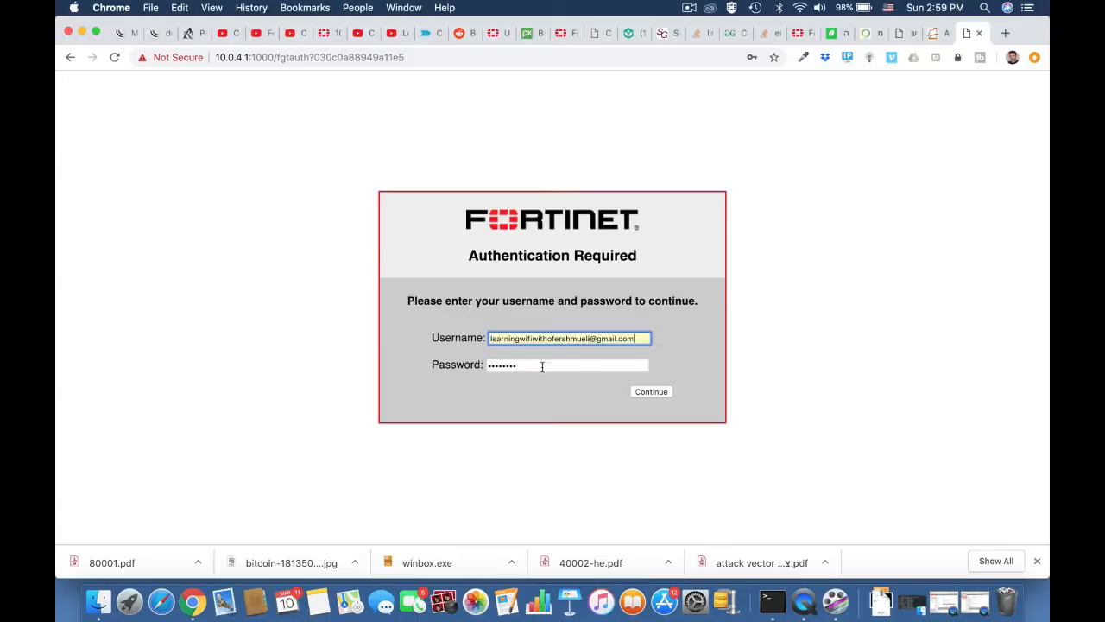
pyautogui.click(649, 392)
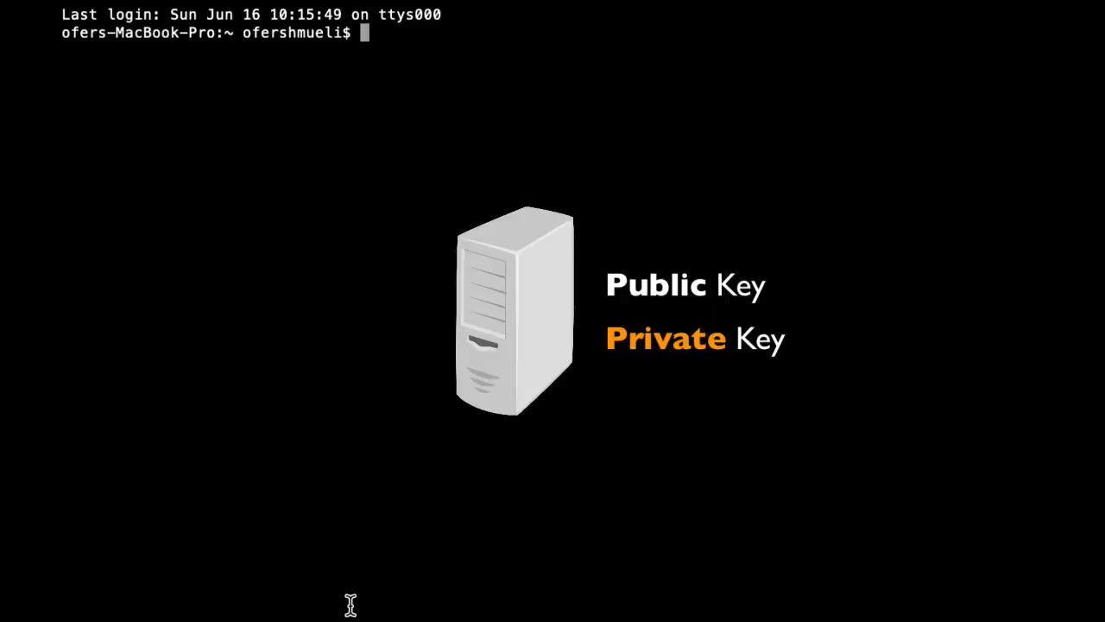
# Run openssl genrsa -out fortikey.pem 2048 to create the RSA private key.
pyautogui.write('openssl ')
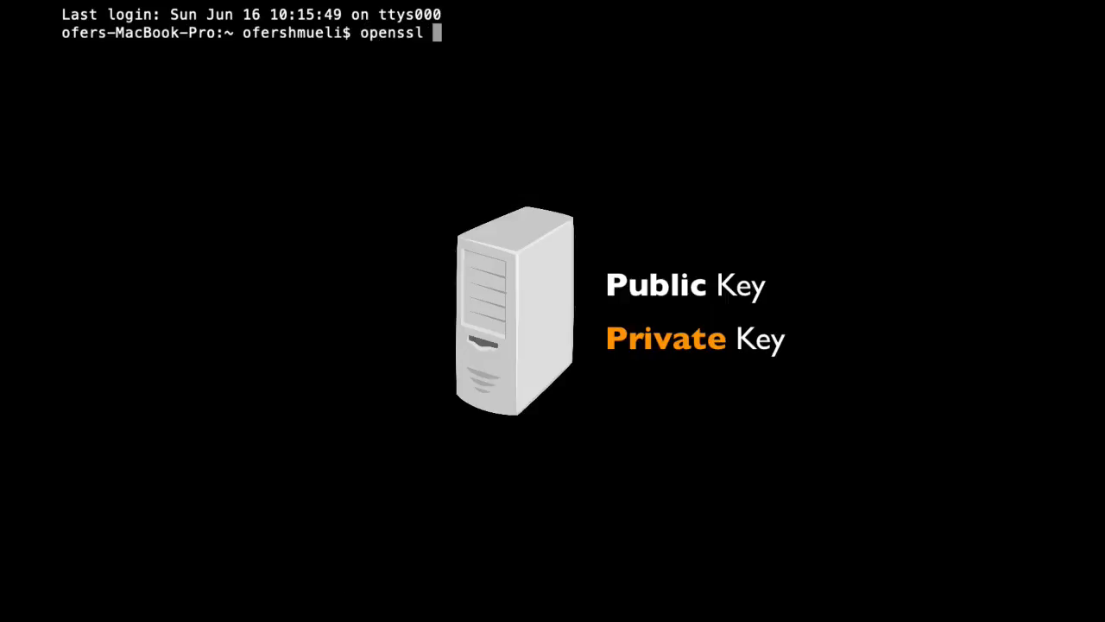
pyautogui.write('genrsa ')
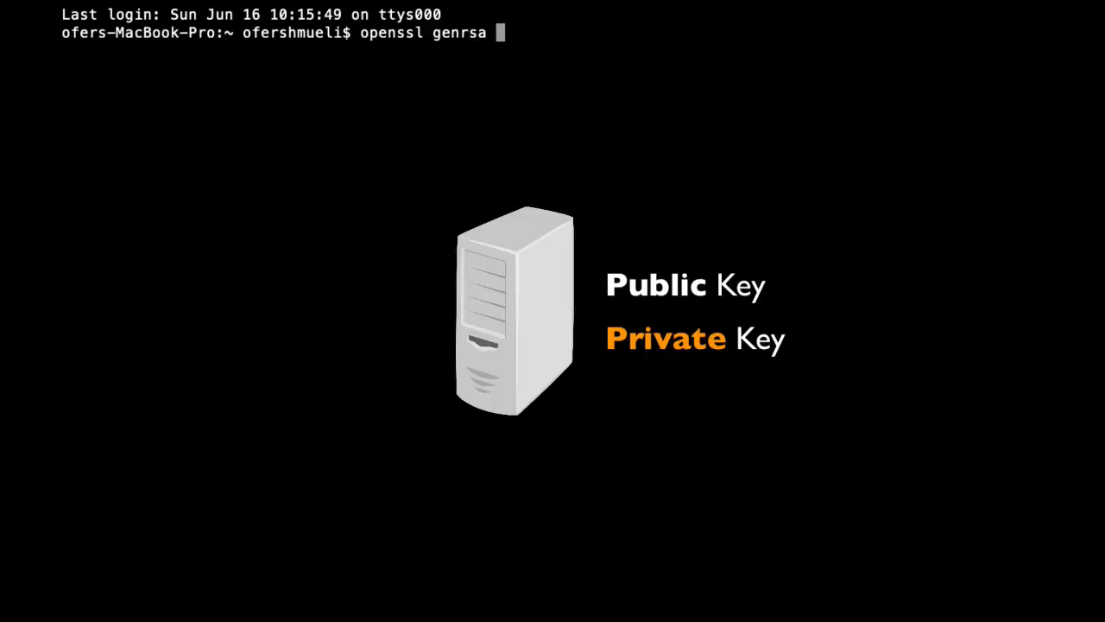
pyautogui.write('-out for')
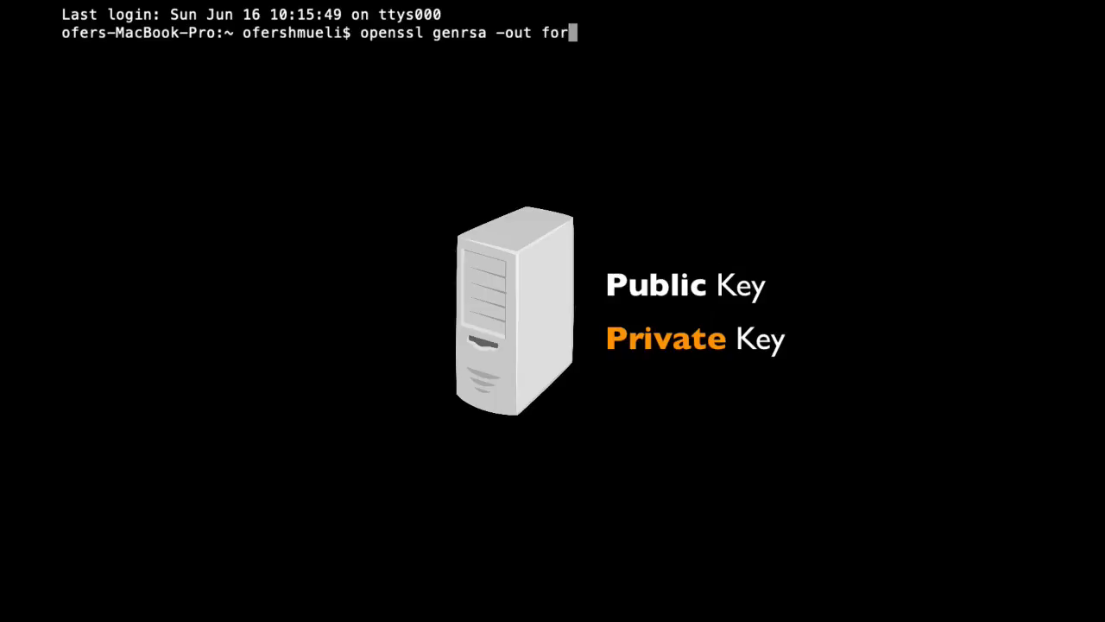
pyautogui.write('tikey.')
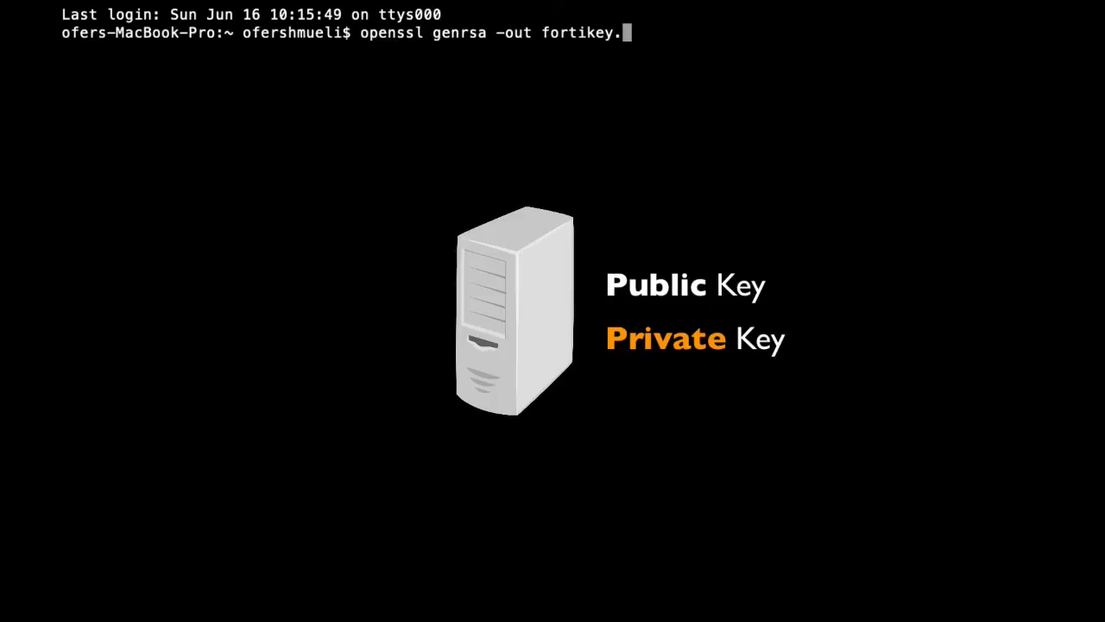
pyautogui.write('pem 2048')
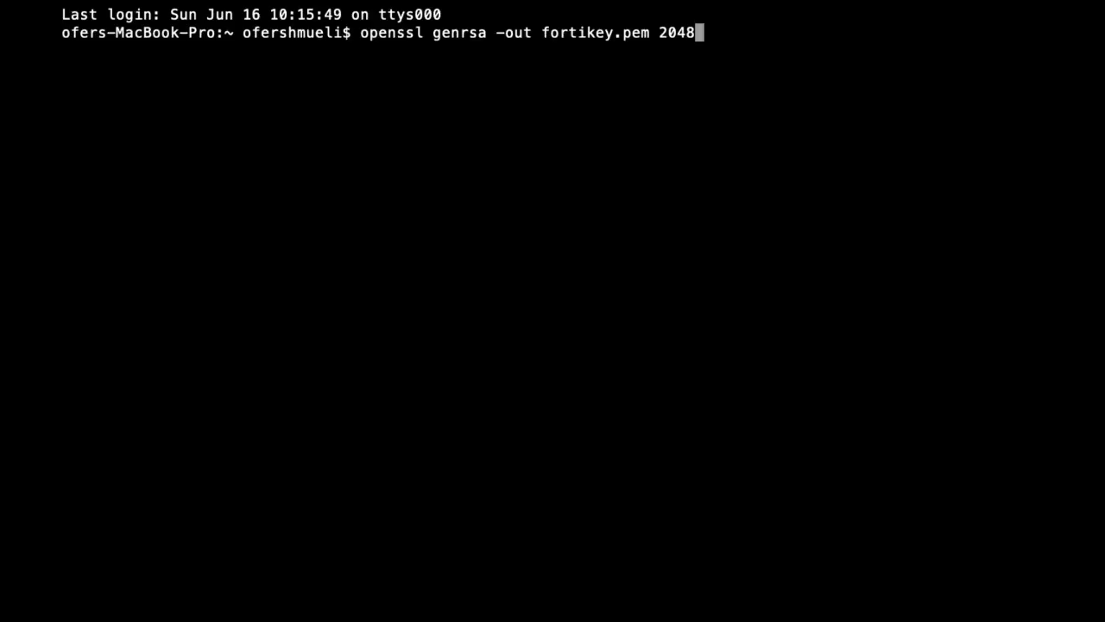
pyautogui.press('Return')
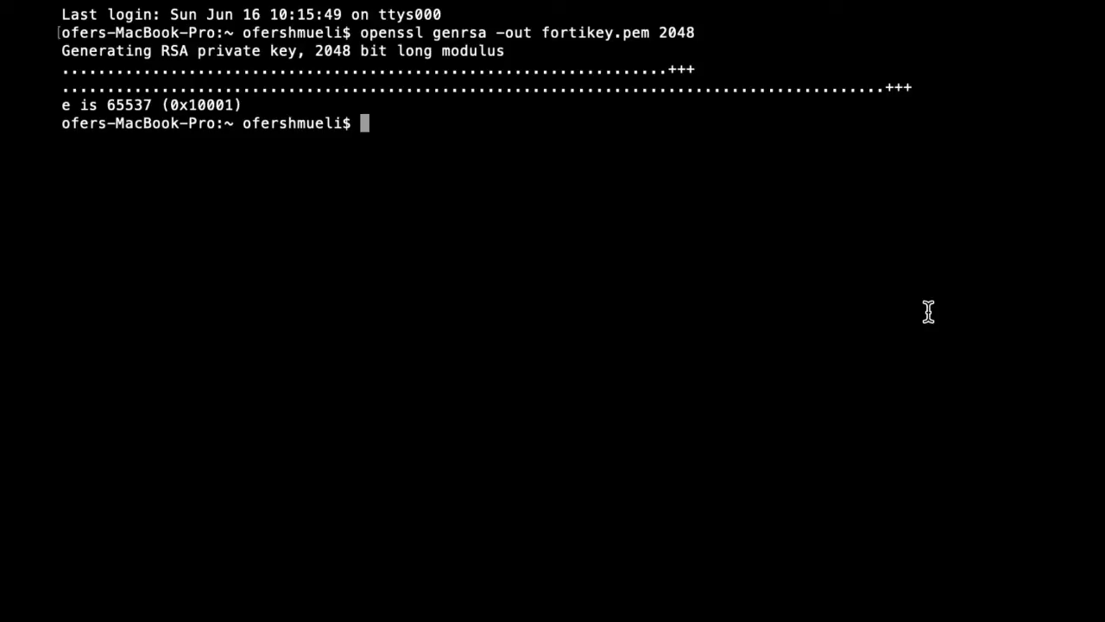
# Run openssl rsa -in fortikey.pem -pubout > mykey.pub, then enter cat mykey.pub.
pyautogui.write('openssl ')
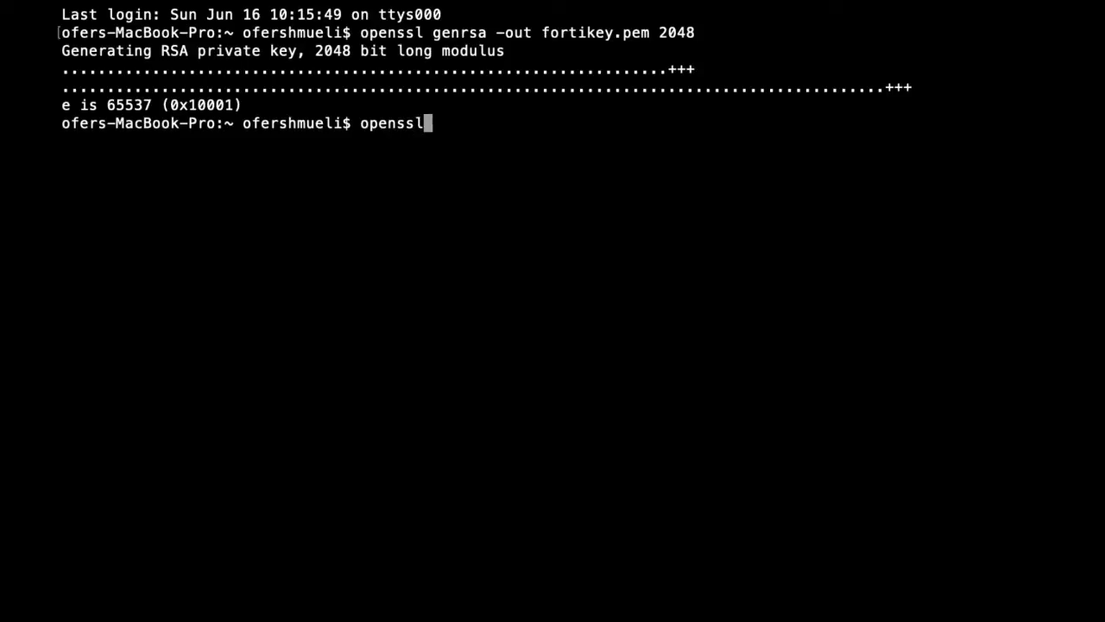
pyautogui.write('rsa -in')
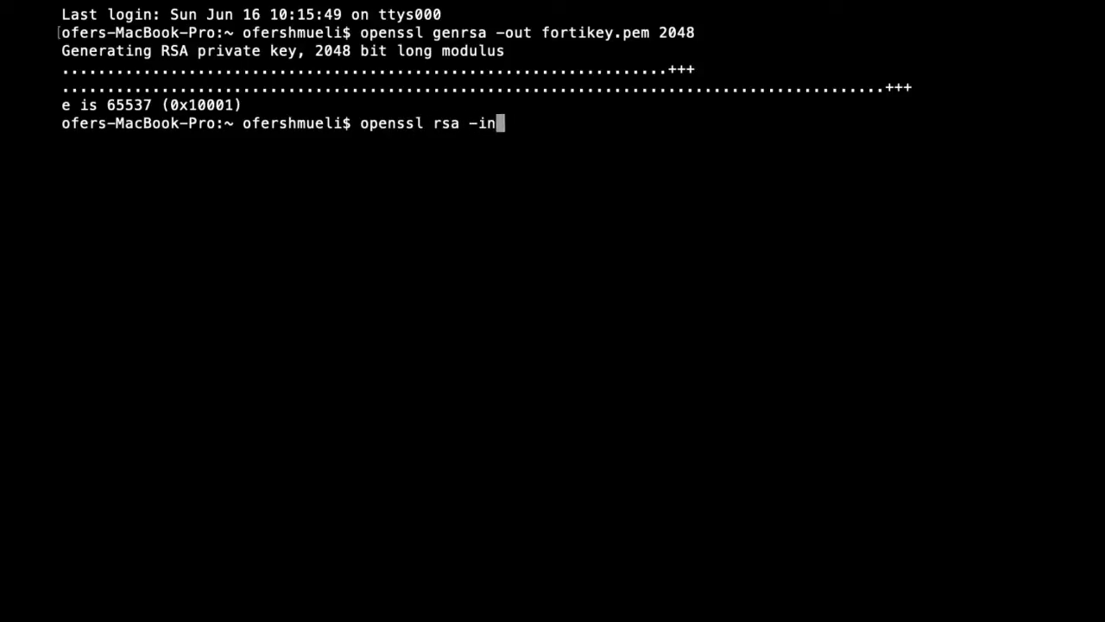
pyautogui.write(' forti')
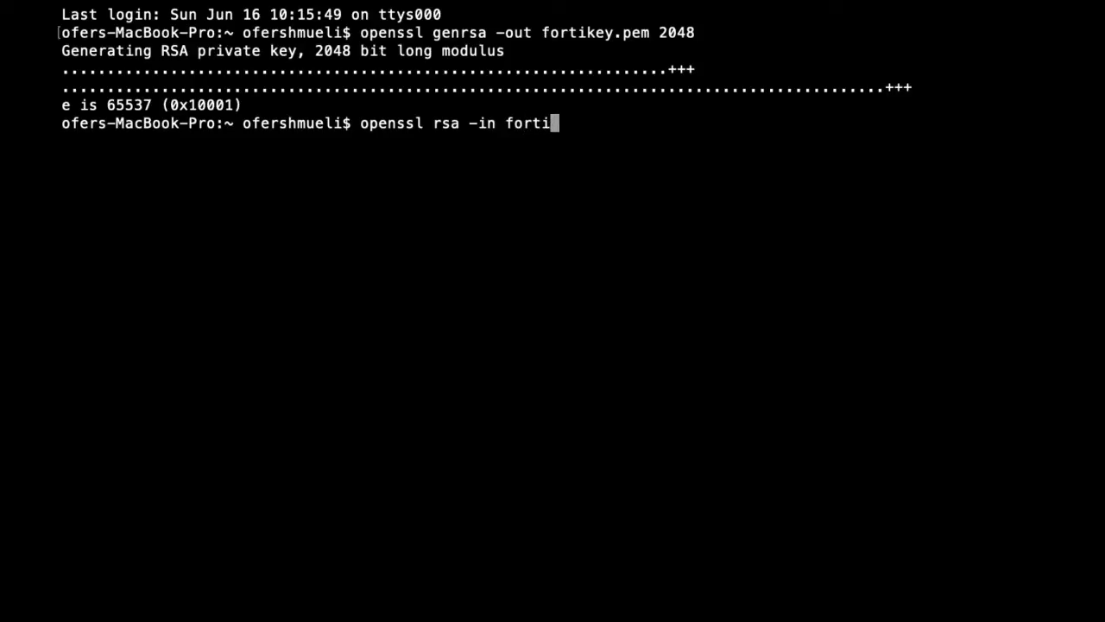
pyautogui.write('key.pem ')
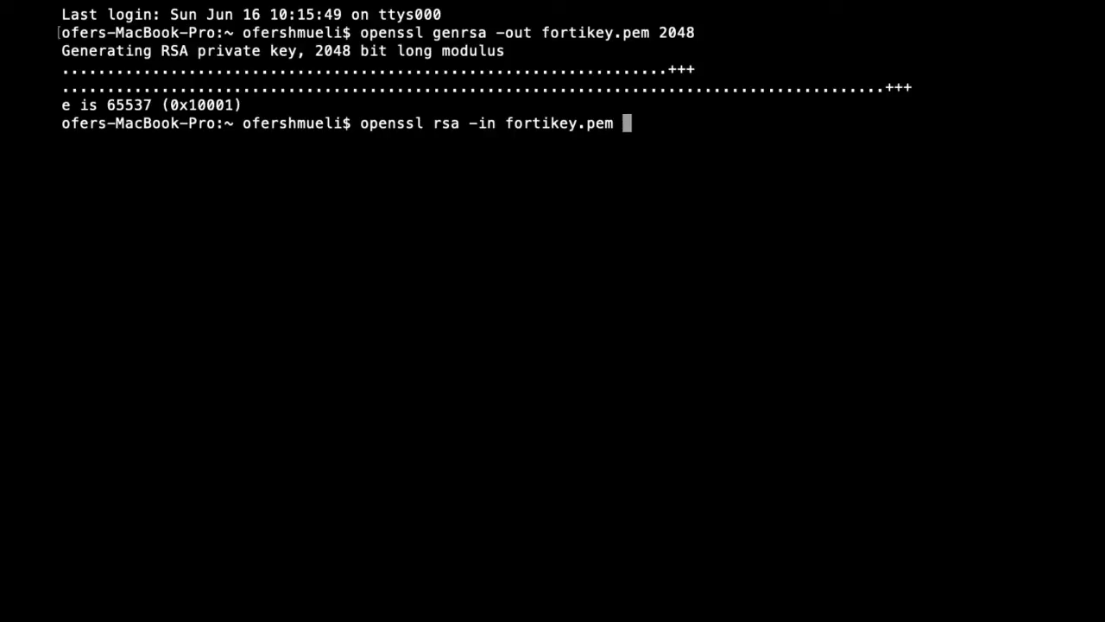
pyautogui.write('-pubout')
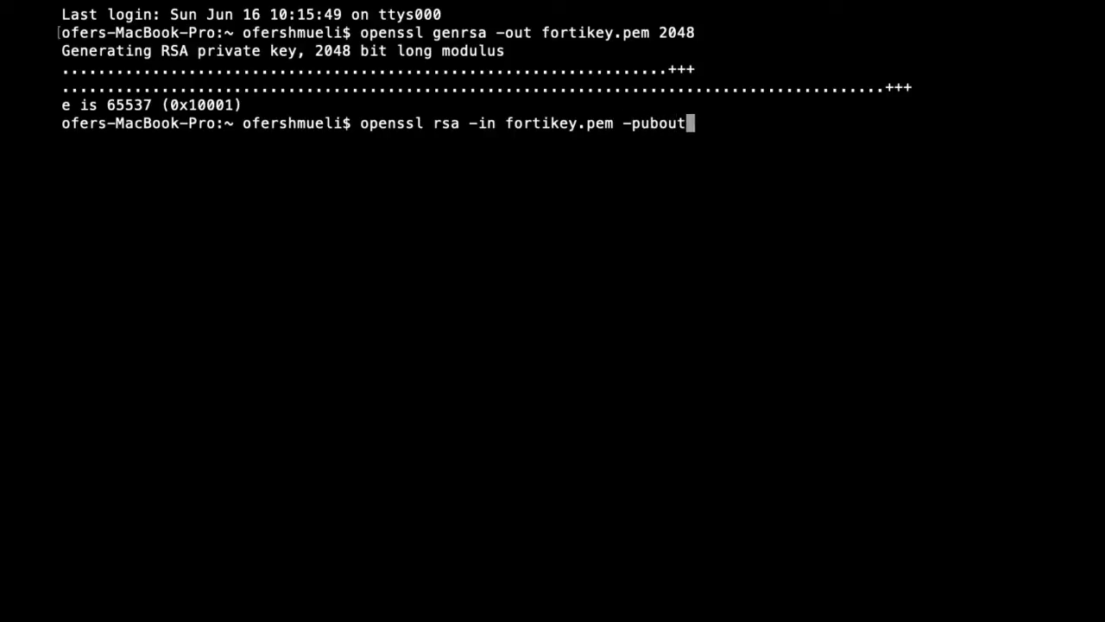
pyautogui.write(' > mykey.pub')
pyautogui.press('Return')
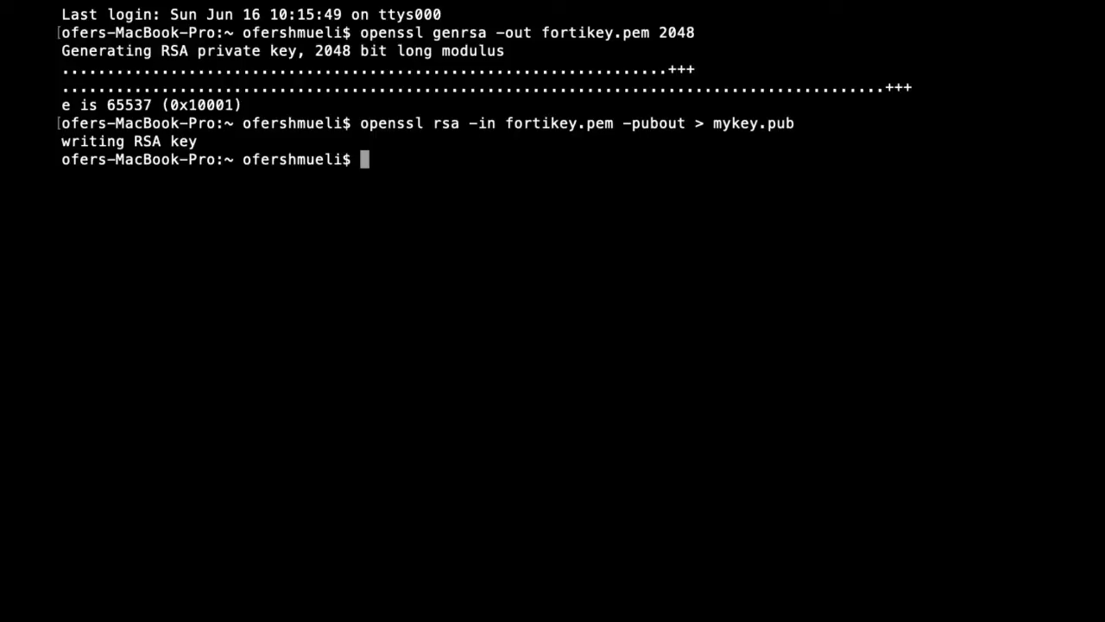
pyautogui.write('cat mykey.pub')
# Run cat mykey.pub to print its BEGIN/END PUBLIC KEY block.
pyautogui.press('Return')
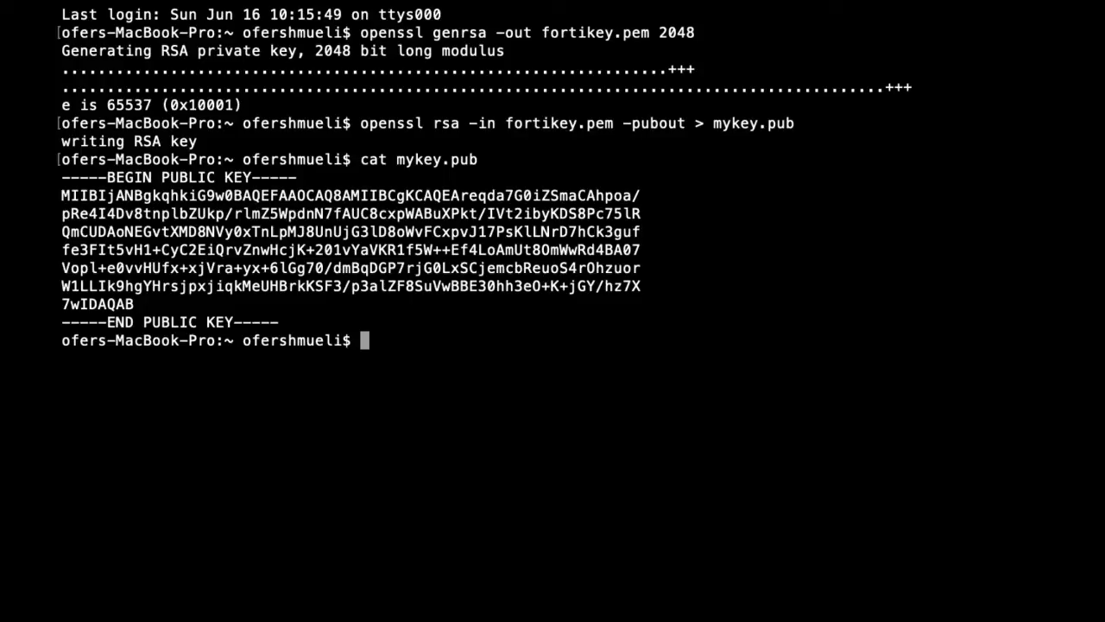
# Open fortikey.pem with less to read the private key.
pyautogui.write('less for')
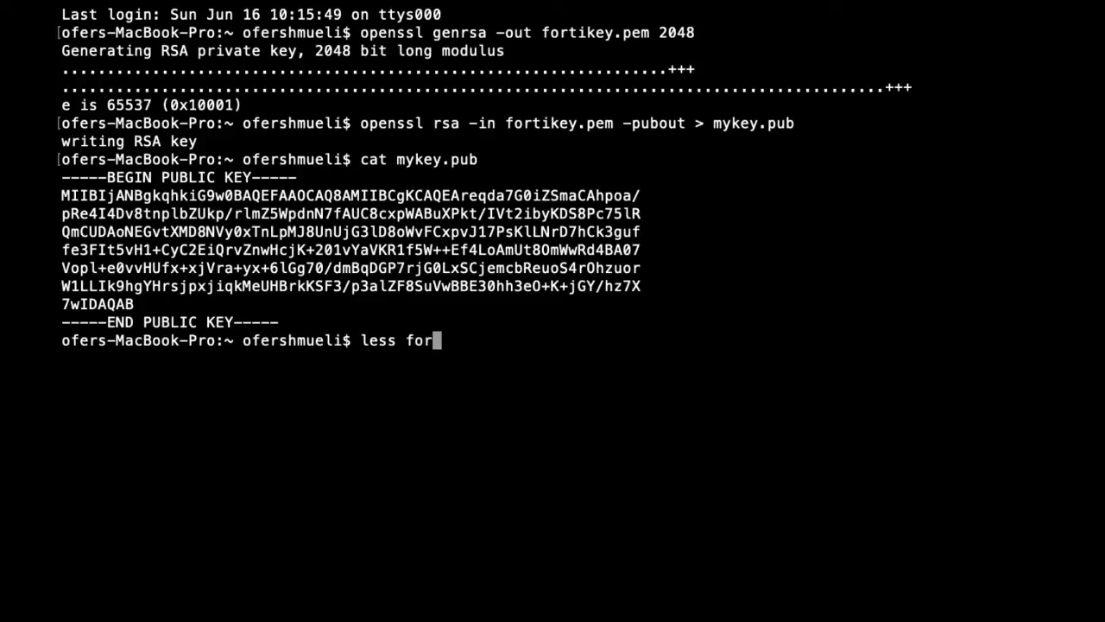
pyautogui.write('tikey.pem')
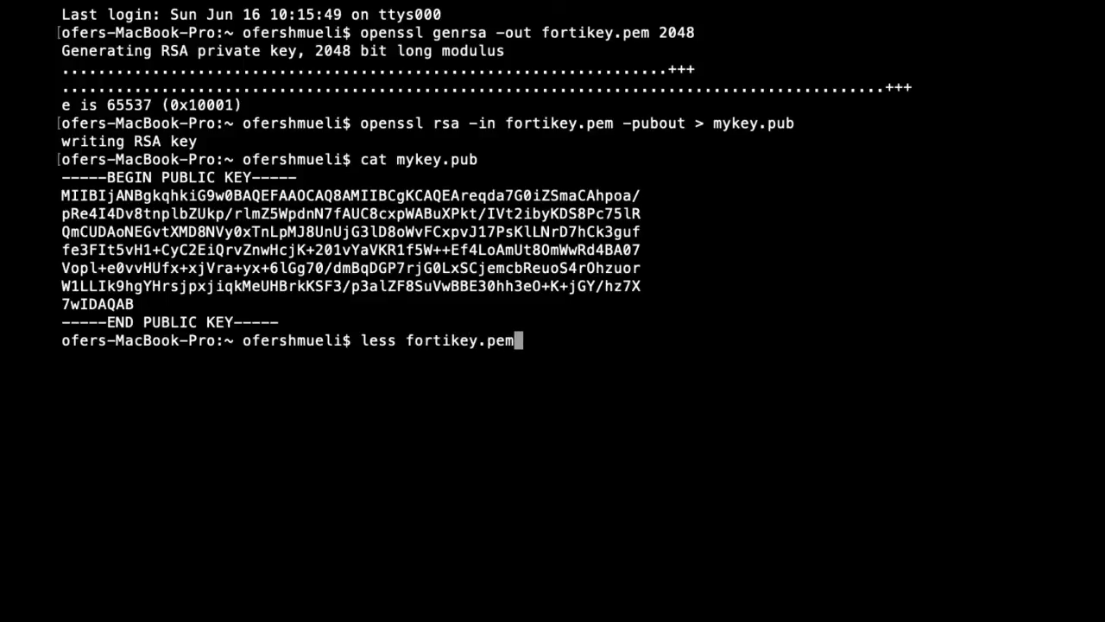
pyautogui.press('Return')
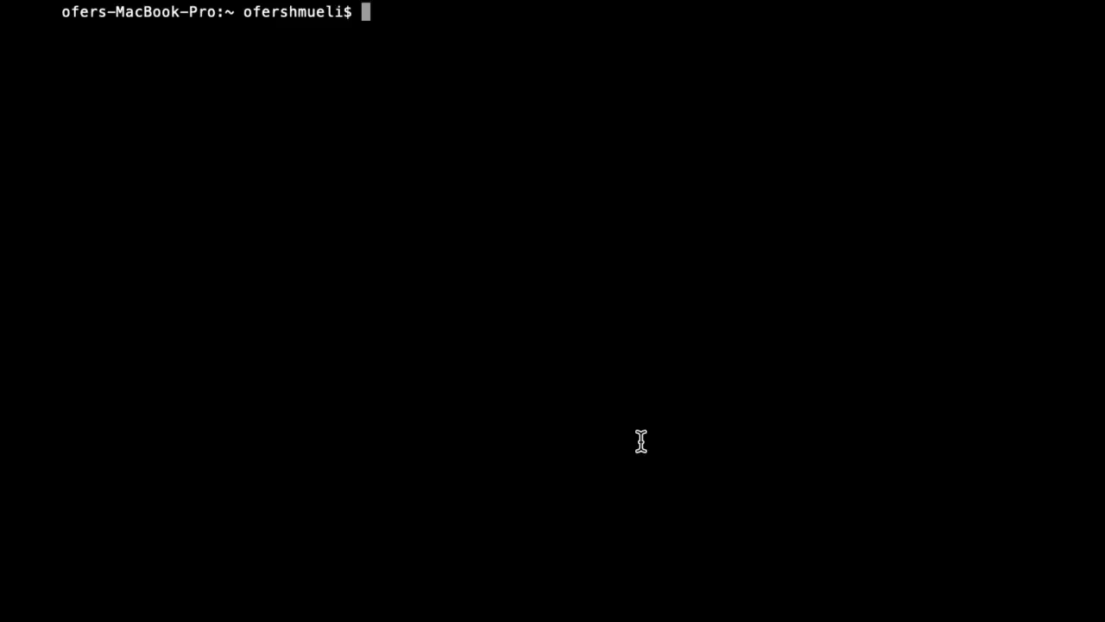
# Run echo -n i have a secret message | openssl md5 to get its MD5 hash.
pyautogui.write('ope')
pyautogui.press('BackSpace')
pyautogui.press('BackSpace')
pyautogui.press('BackSpace')
pyautogui.write('echo -n ')
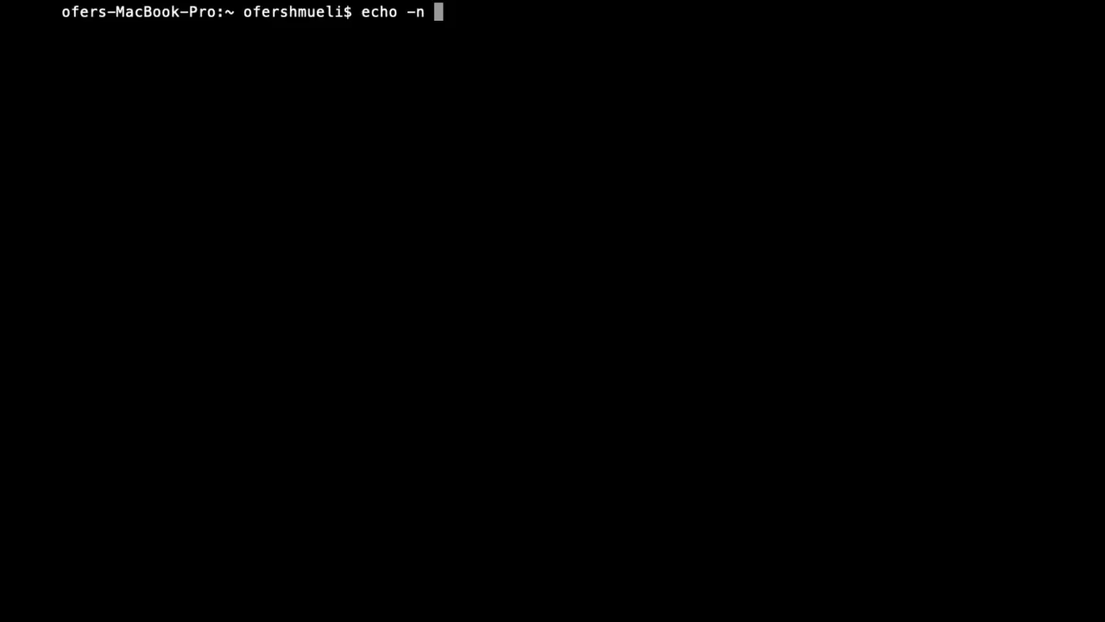
pyautogui.write('i have a sec')
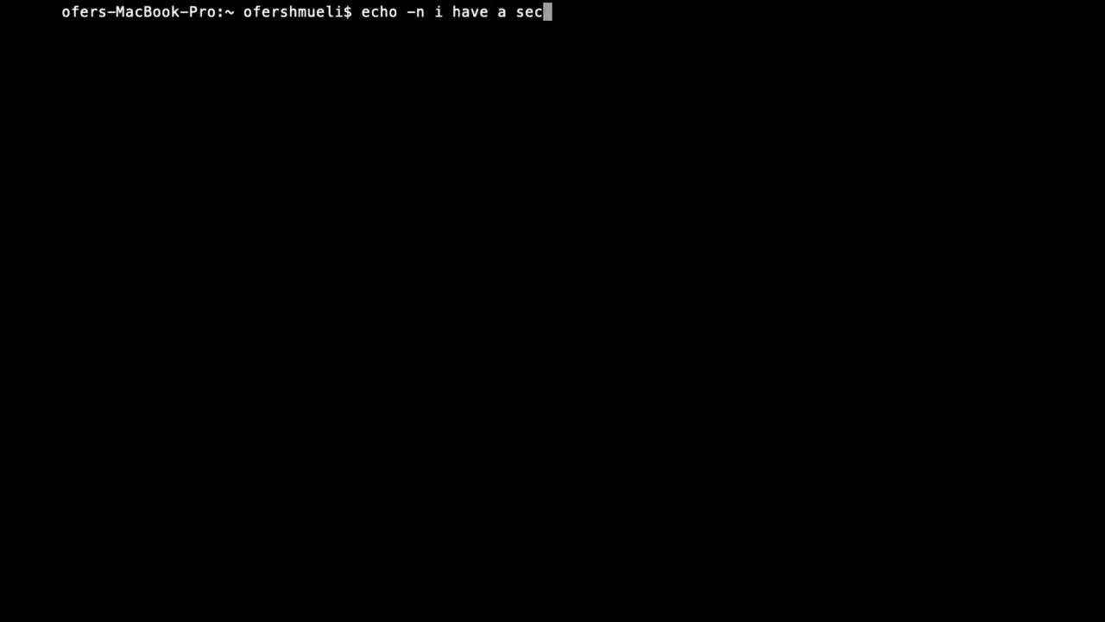
pyautogui.write('ret messag')
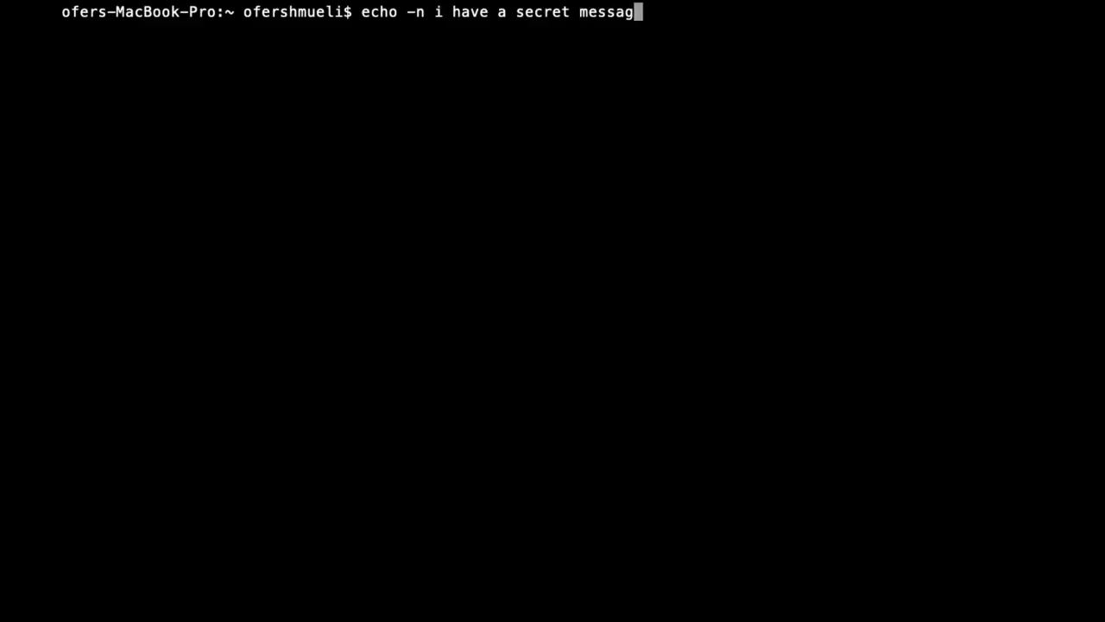
pyautogui.write('e | openssl ')
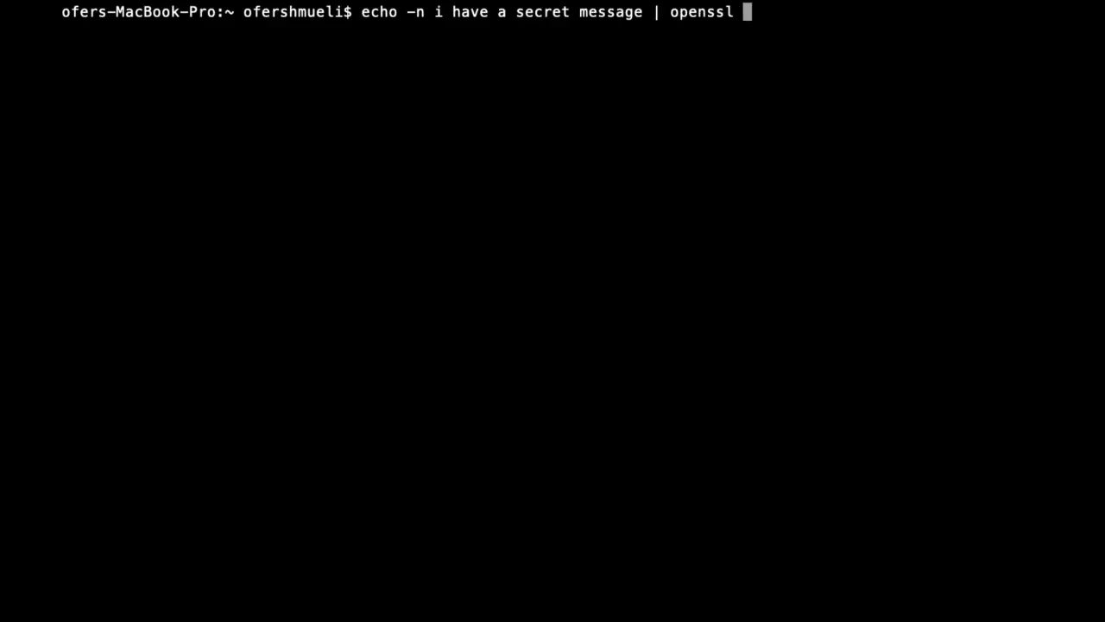
pyautogui.write('md5')
pyautogui.press('Return')
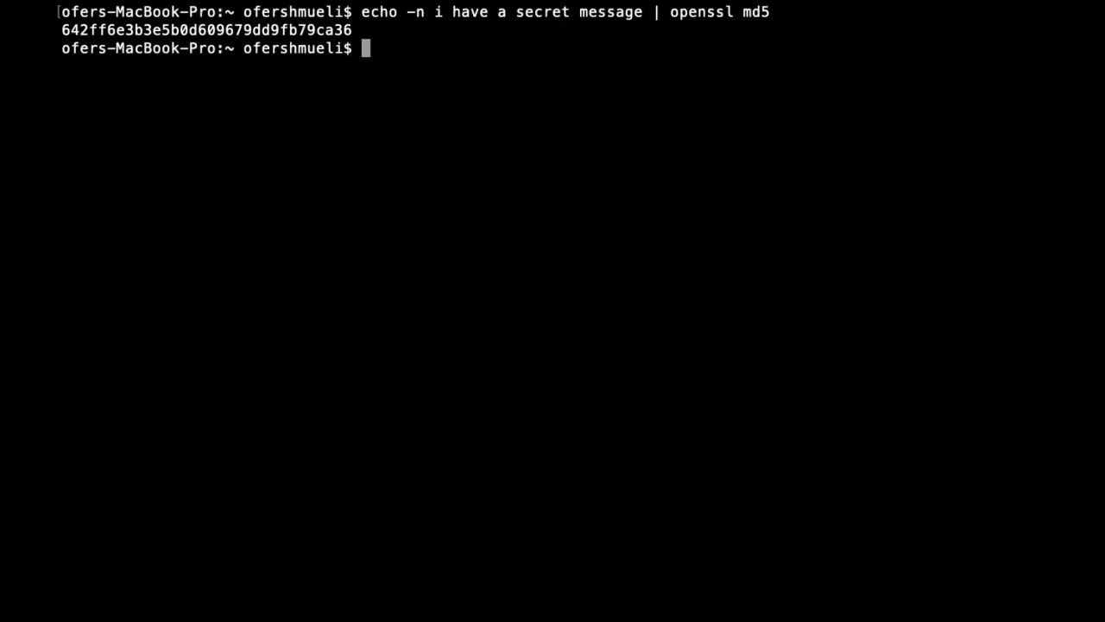
# Hash the misspelled 'messagae' with MD5, then rerun the original message's MD5 hash.
pyautogui.write('clear')
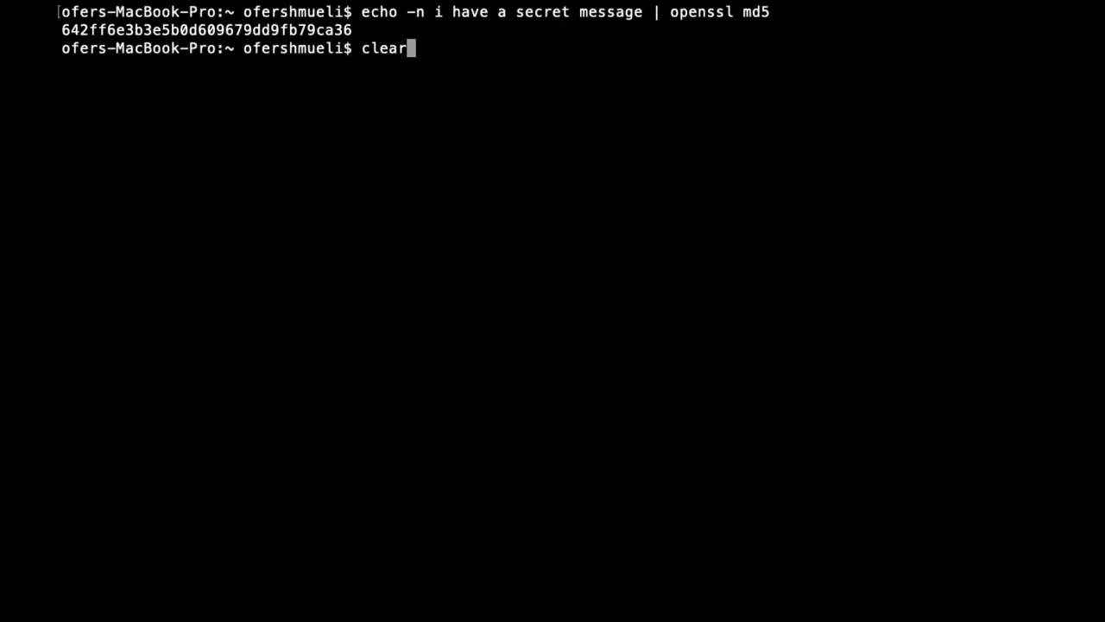
pyautogui.press('Up')
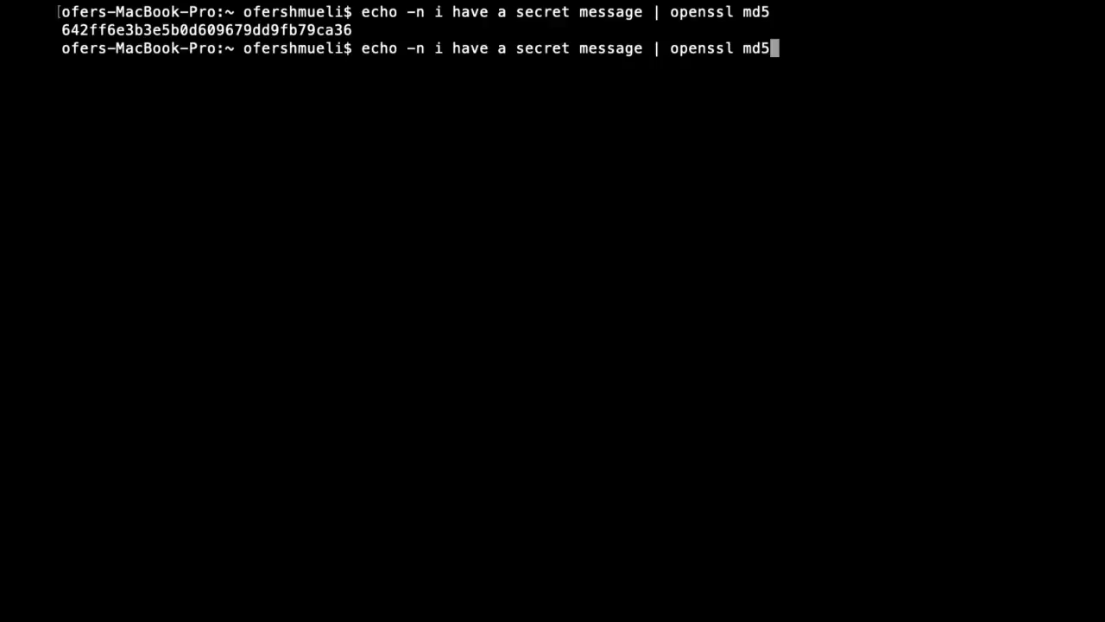
pyautogui.press('Left')
pyautogui.press('Left')
pyautogui.press('Left')
pyautogui.press('Left')
pyautogui.press('Left')
pyautogui.press('Left')
pyautogui.press('Left')
pyautogui.press('Left')
pyautogui.press('Left')
pyautogui.press('Left')
pyautogui.press('Left')
pyautogui.press('Left')
pyautogui.press('Left')
pyautogui.press('Left')
pyautogui.press('Left')
pyautogui.write('a')
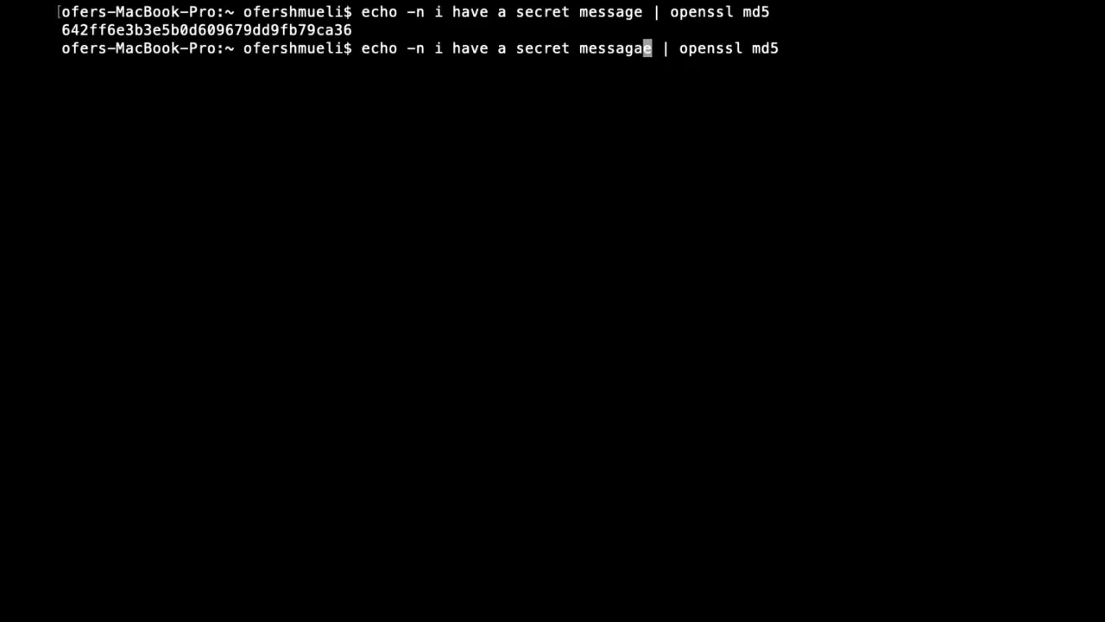
pyautogui.press('Return')
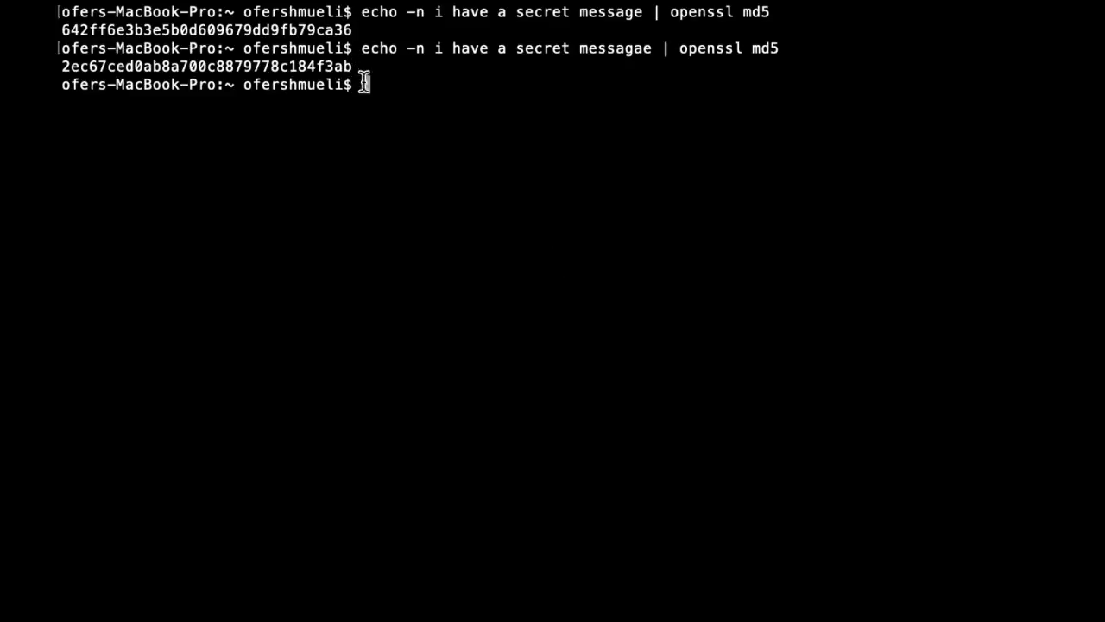
pyautogui.press('Up')
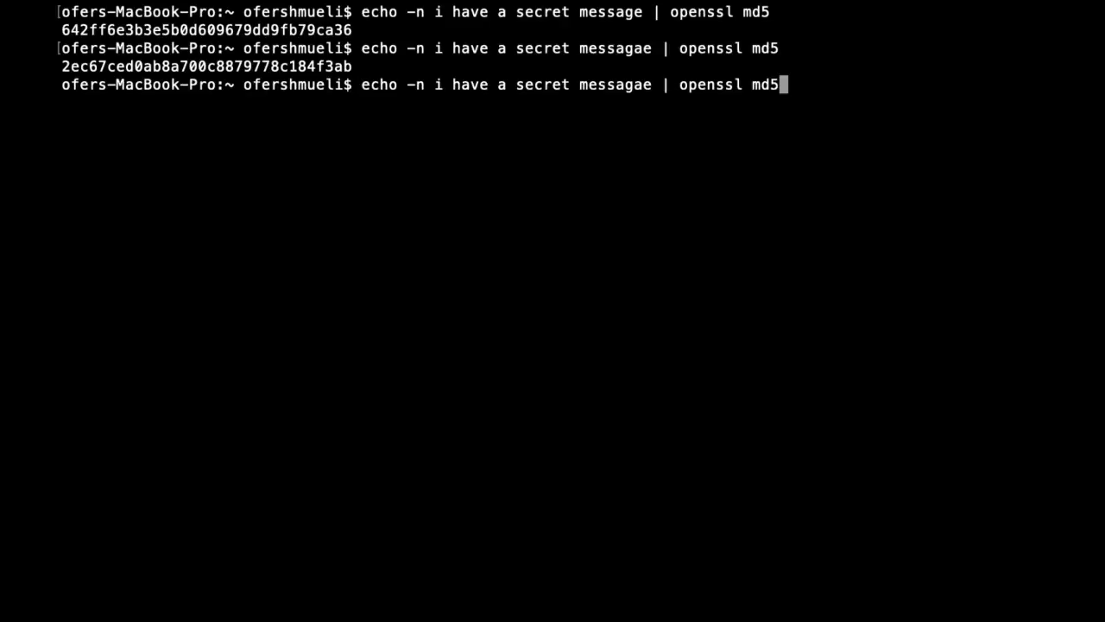
pyautogui.press('Up')
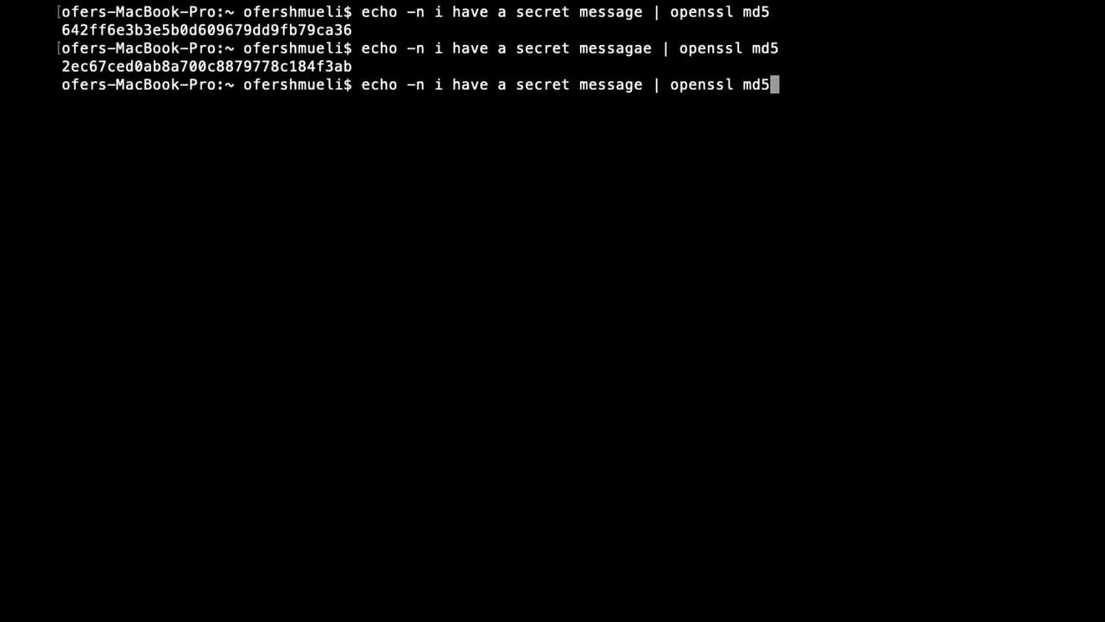
pyautogui.press('Return')
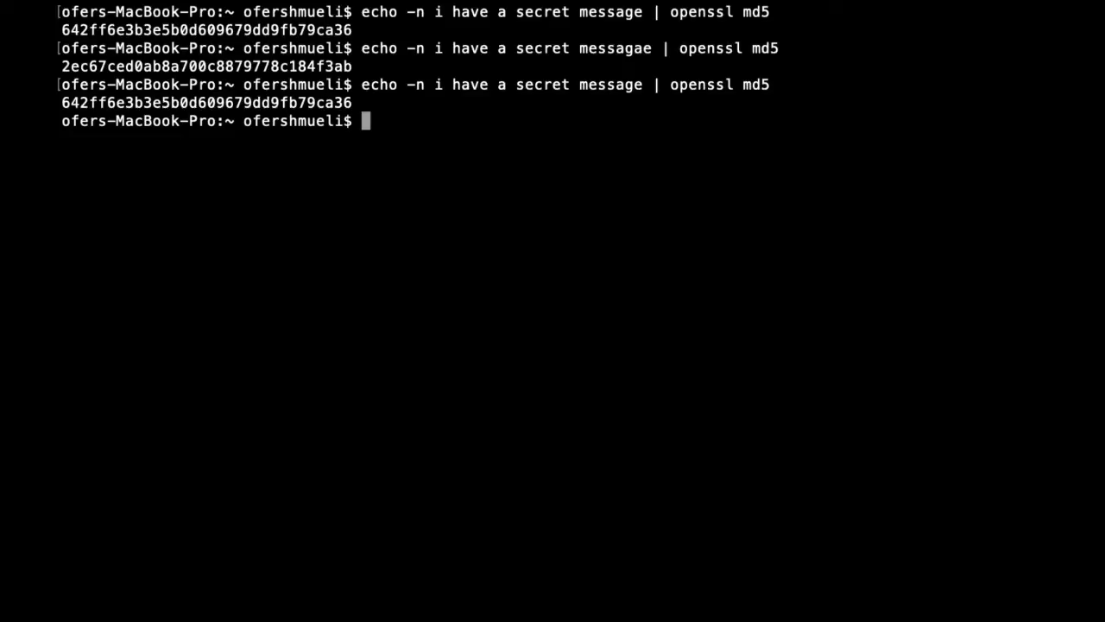
# Rerun the message hash using openssl sha256 instead of md5.
pyautogui.press('Up')
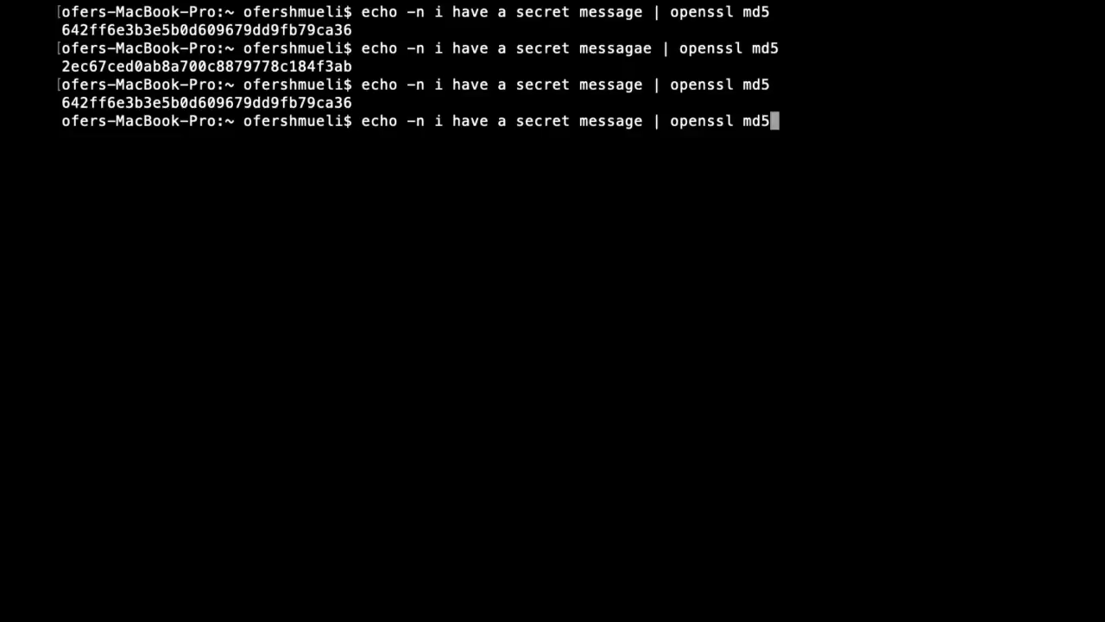
pyautogui.press('BackSpace')
pyautogui.press('BackSpace')
pyautogui.press('BackSpace')
pyautogui.write('sha256')
pyautogui.press('Return')
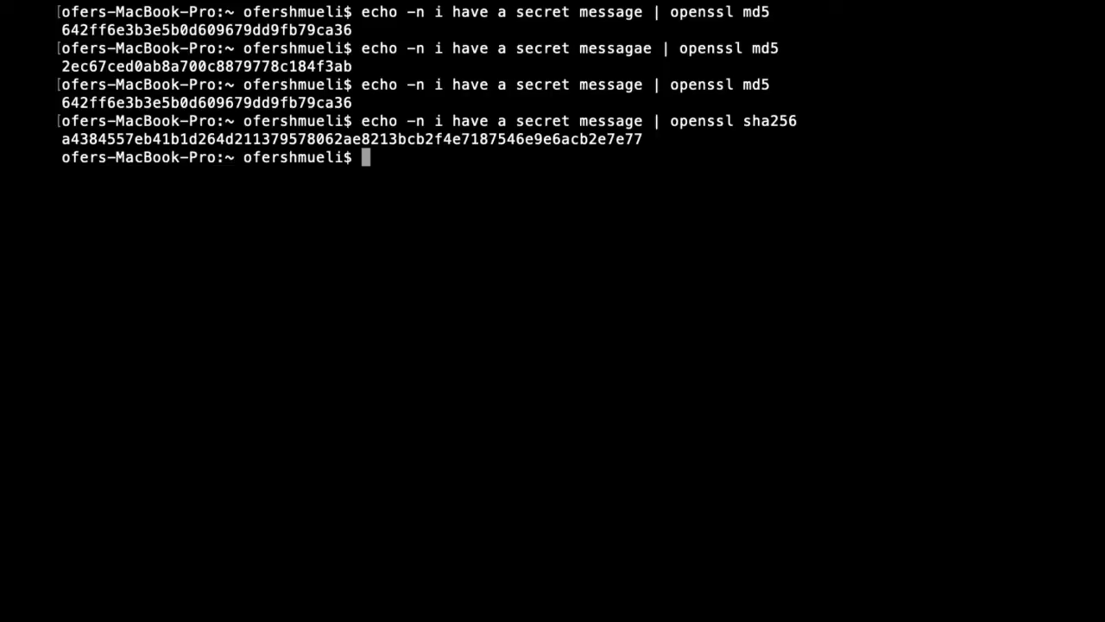
# Change the hash command from sha256 to sha512 and rerun it on the message.
pyautogui.press('Up')
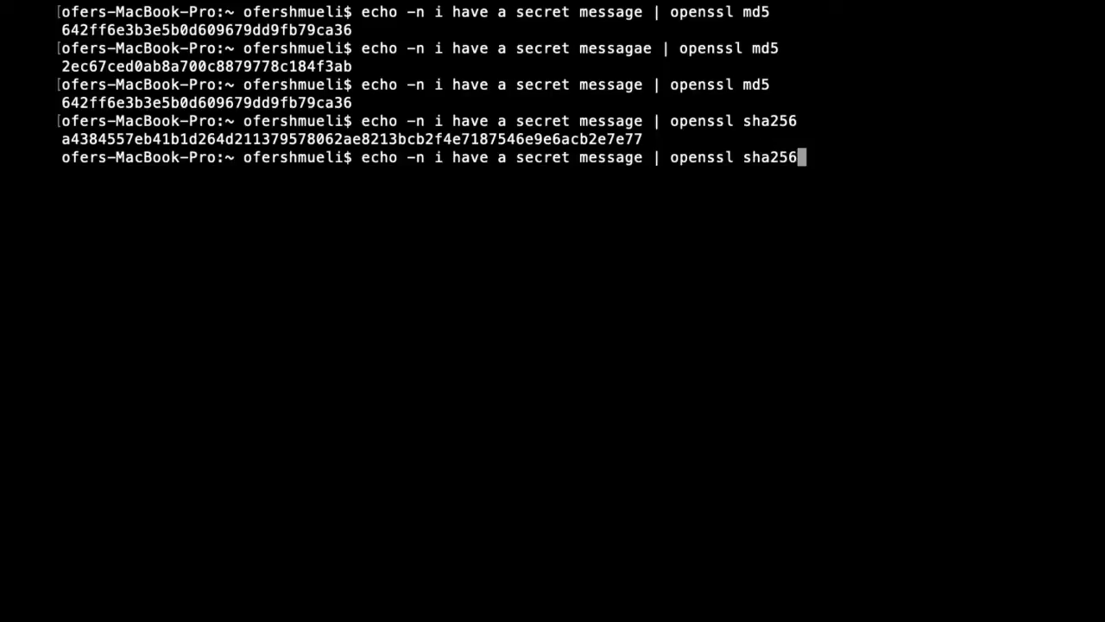
pyautogui.press('BackSpace')
pyautogui.press('BackSpace')
pyautogui.press('BackSpace')
pyautogui.write('512')
pyautogui.press('Return')
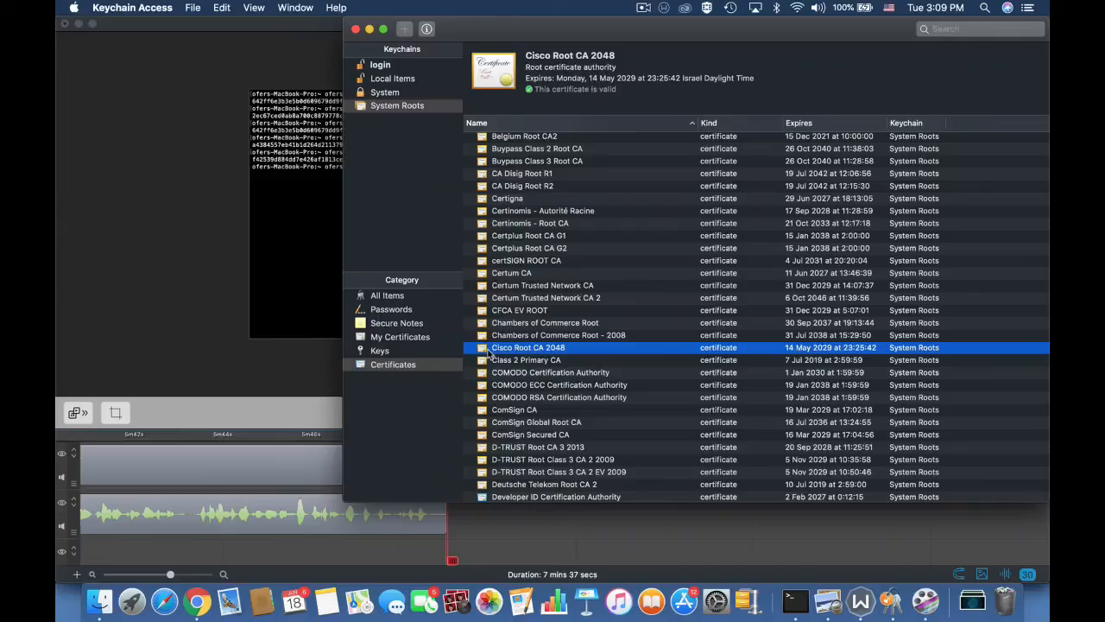
# Open Get Info for Cisco Root CA 2048 and highlight SHA-1 in its signature algorithm.
pyautogui.rightClick(490, 348)
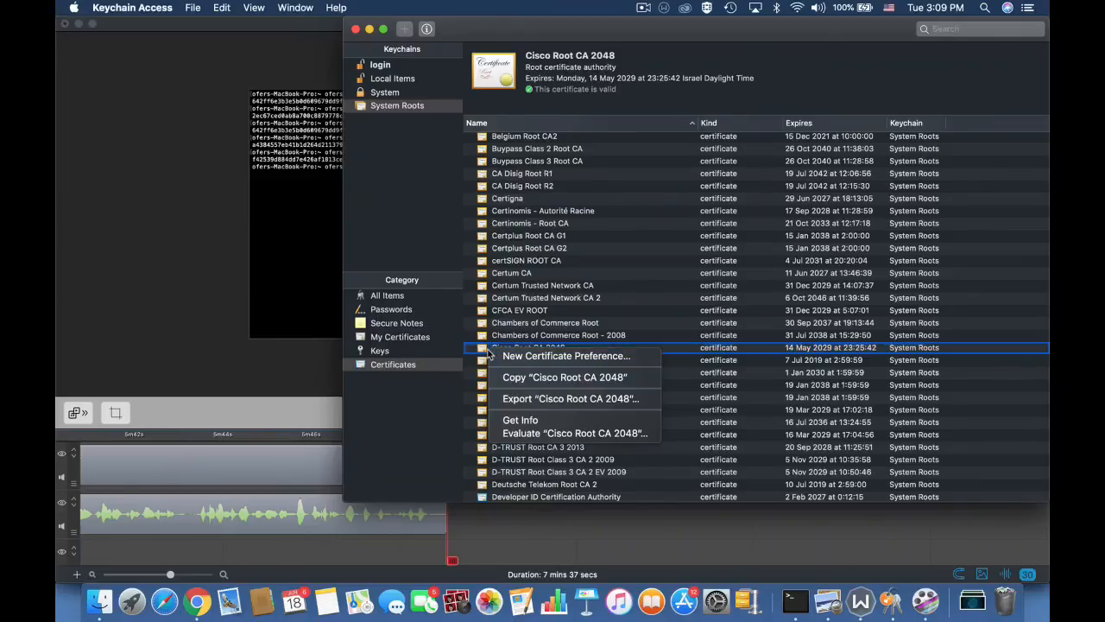
pyautogui.click(521, 420)
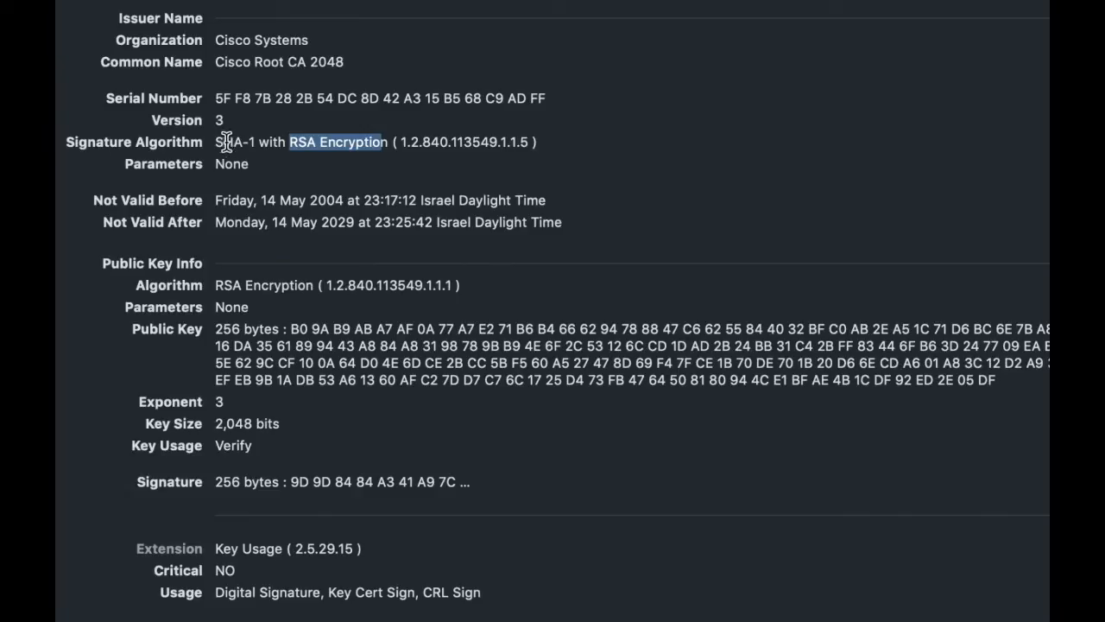
pyautogui.moveTo(216, 144); pyautogui.dragTo(253, 143)
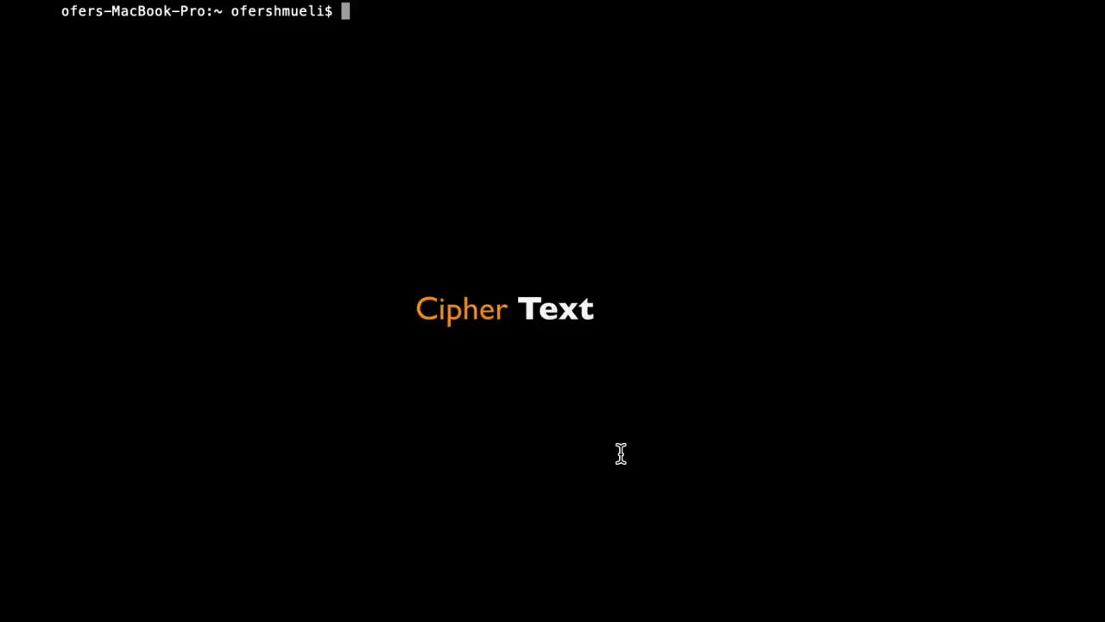
# Create a file named fortinet containing 'fortinet secret key' in nano and print it.
pyautogui.write('nano')
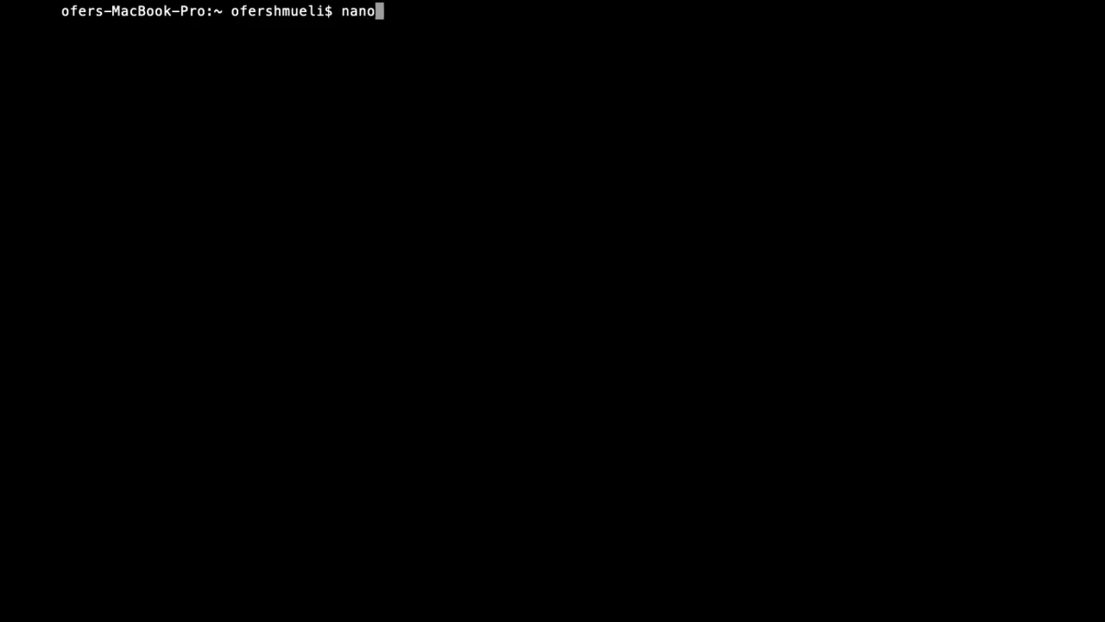
pyautogui.press('Return')
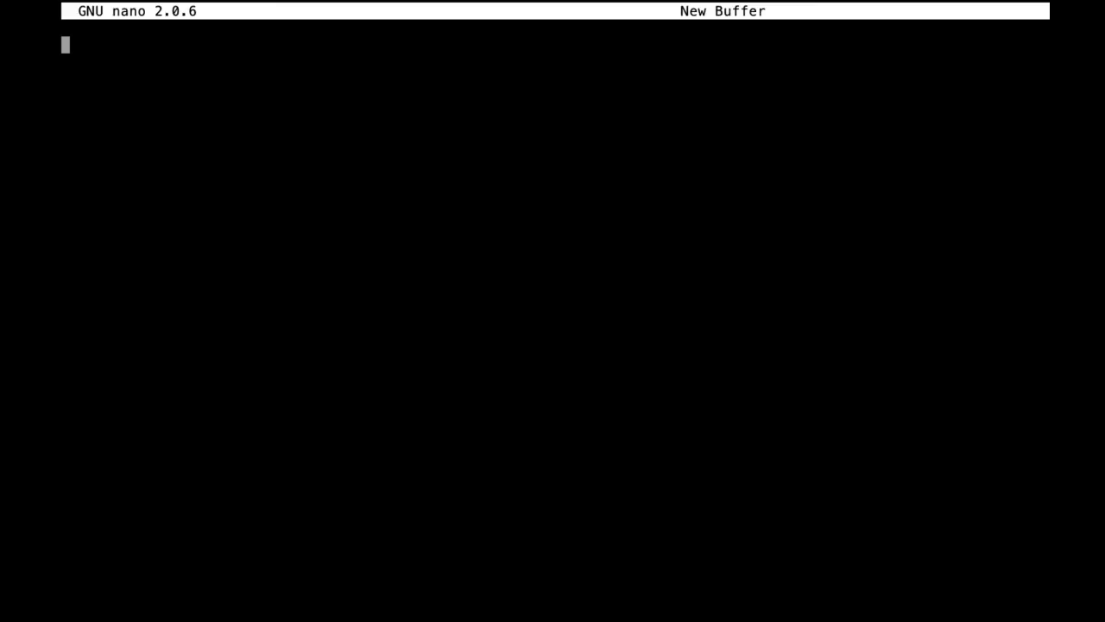
pyautogui.write('fortinet')
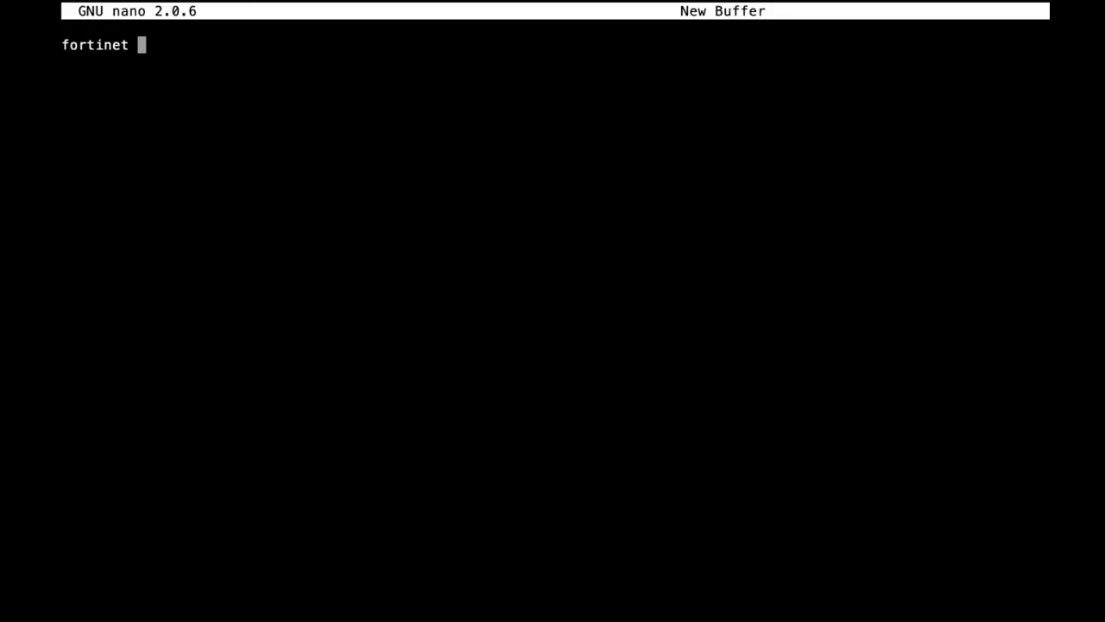
pyautogui.press('BackSpace')
pyautogui.write('secret key')
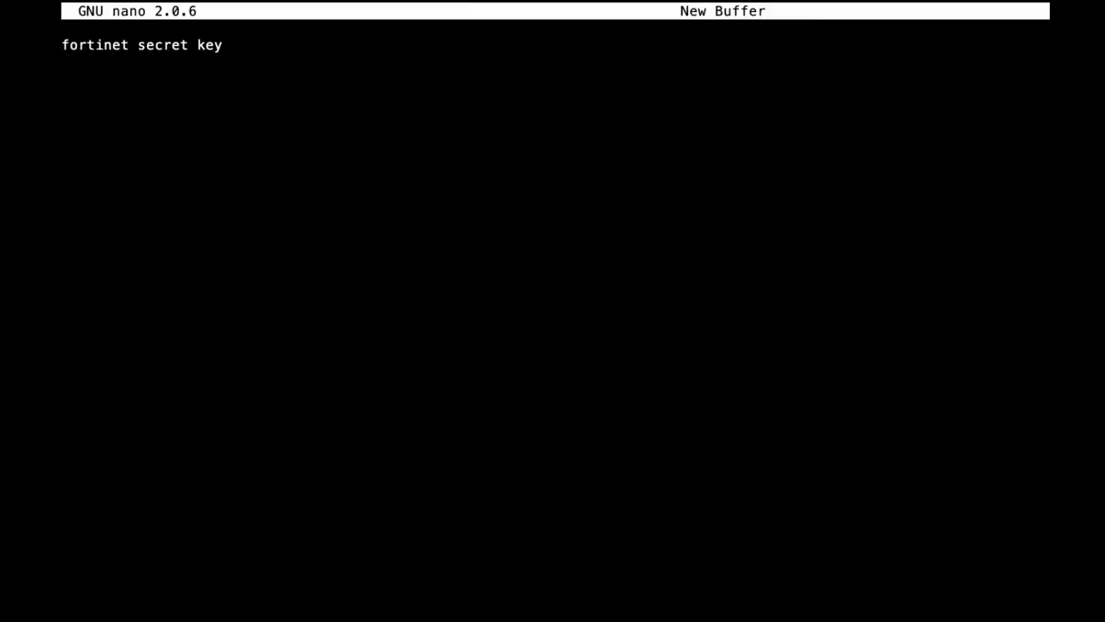
pyautogui.hotkey('ctrl', 'x')
pyautogui.write('n')
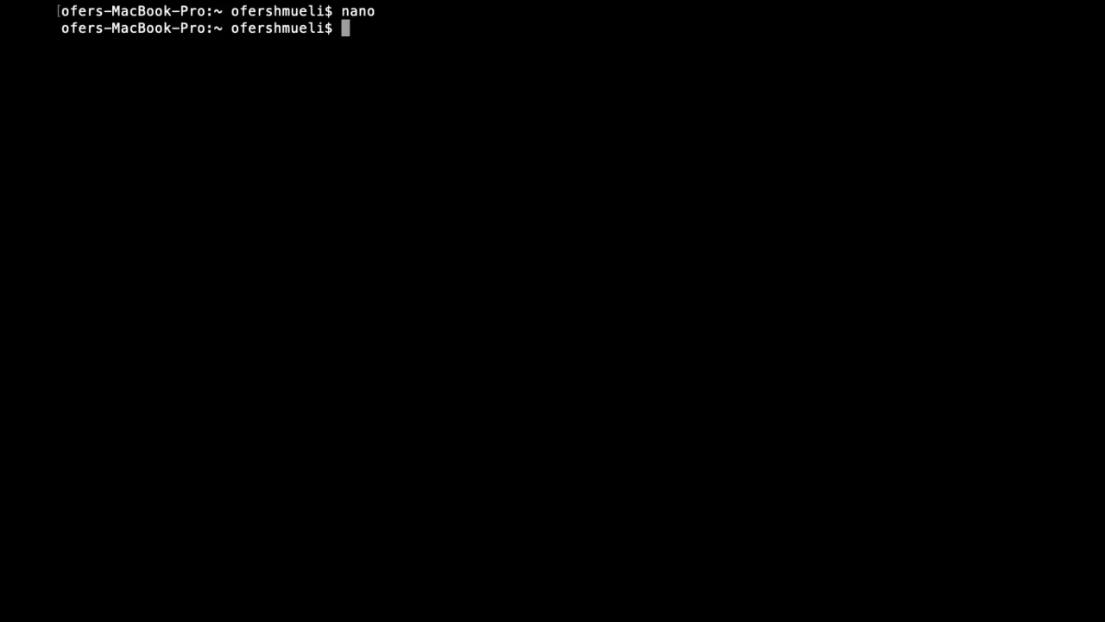
pyautogui.write('cat forti')
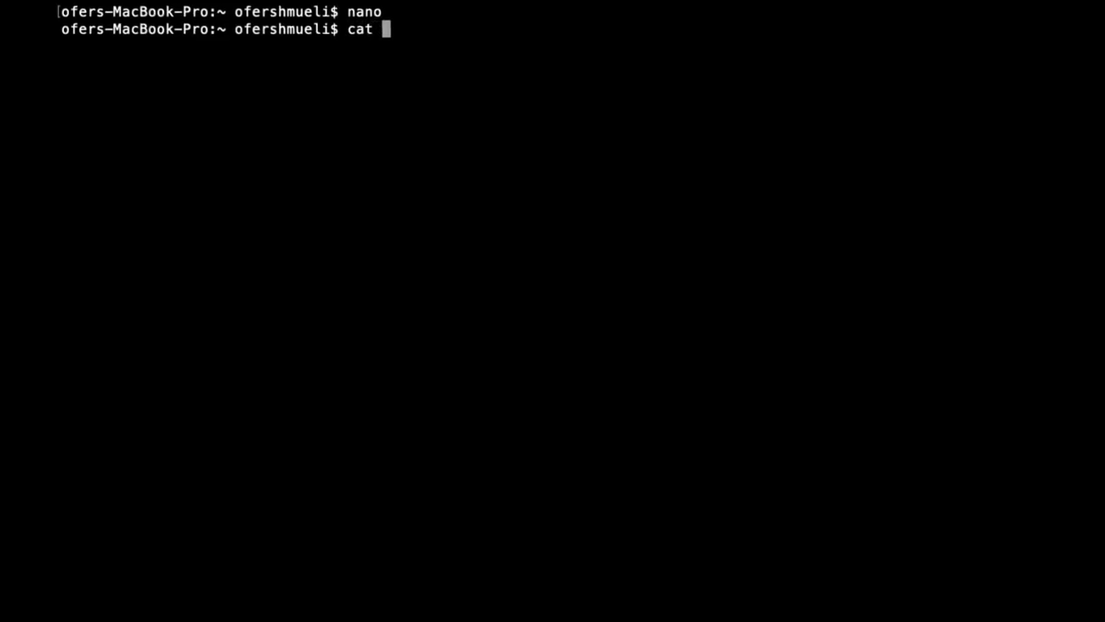
pyautogui.write('net')
pyautogui.press('Return')
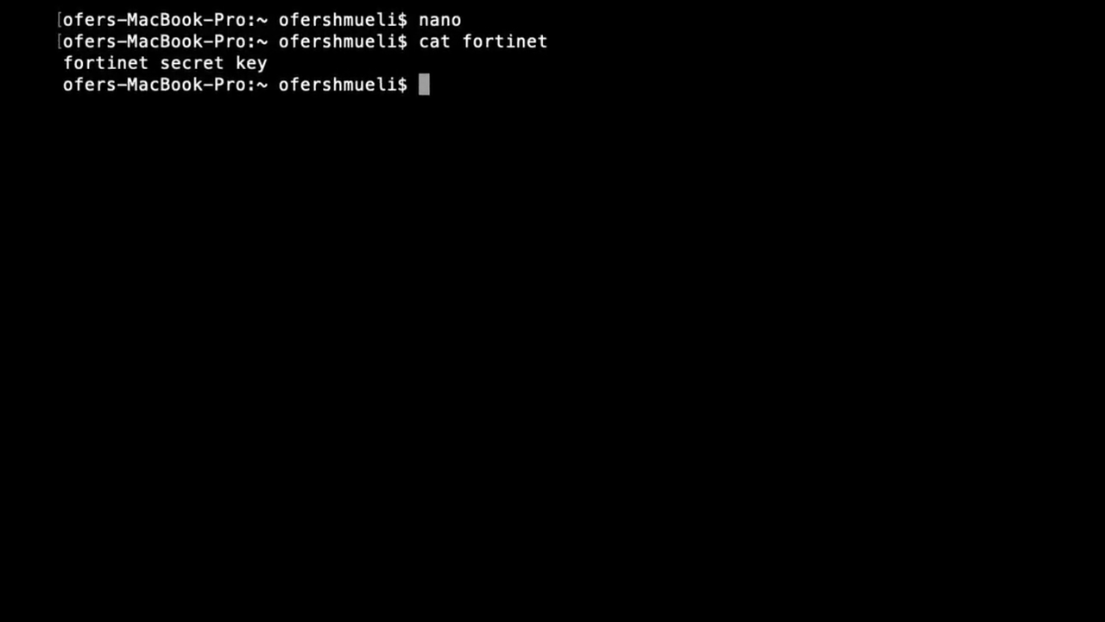
# Encrypt fortinet with openssl aes128 into cipherfortinet using a password, then cat the ciphertext.
pyautogui.write('openssl ')
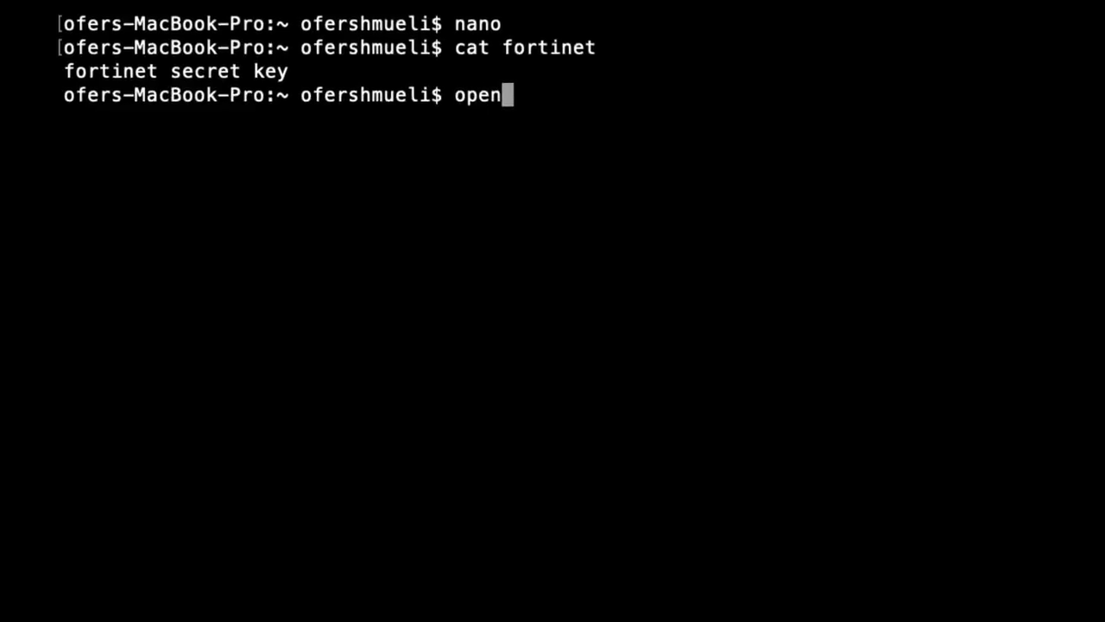
pyautogui.write('aes')
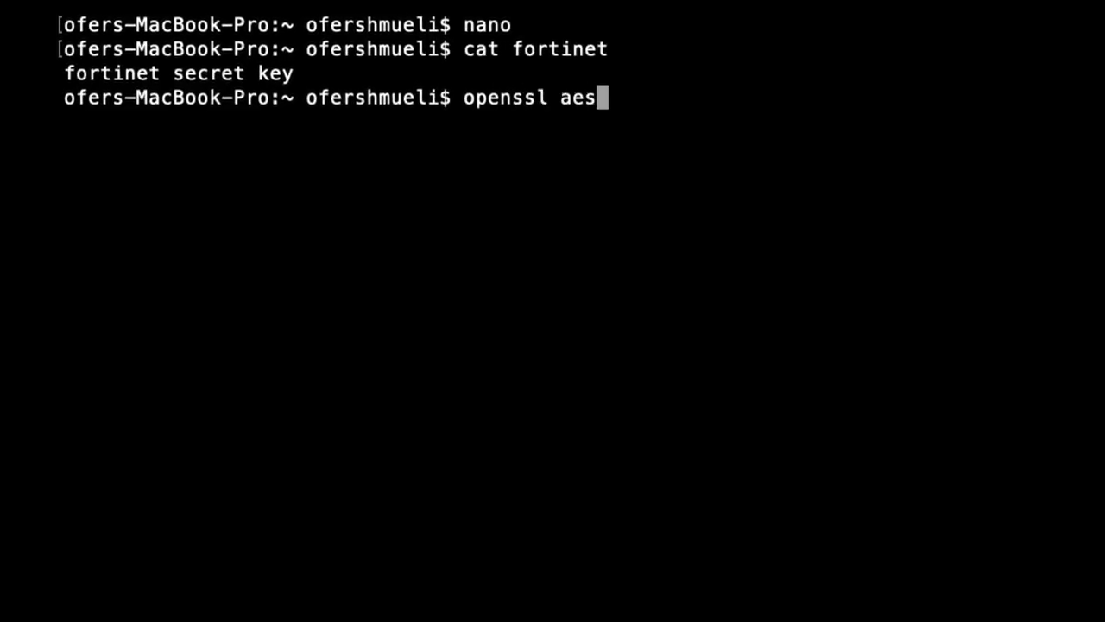
pyautogui.write('128')
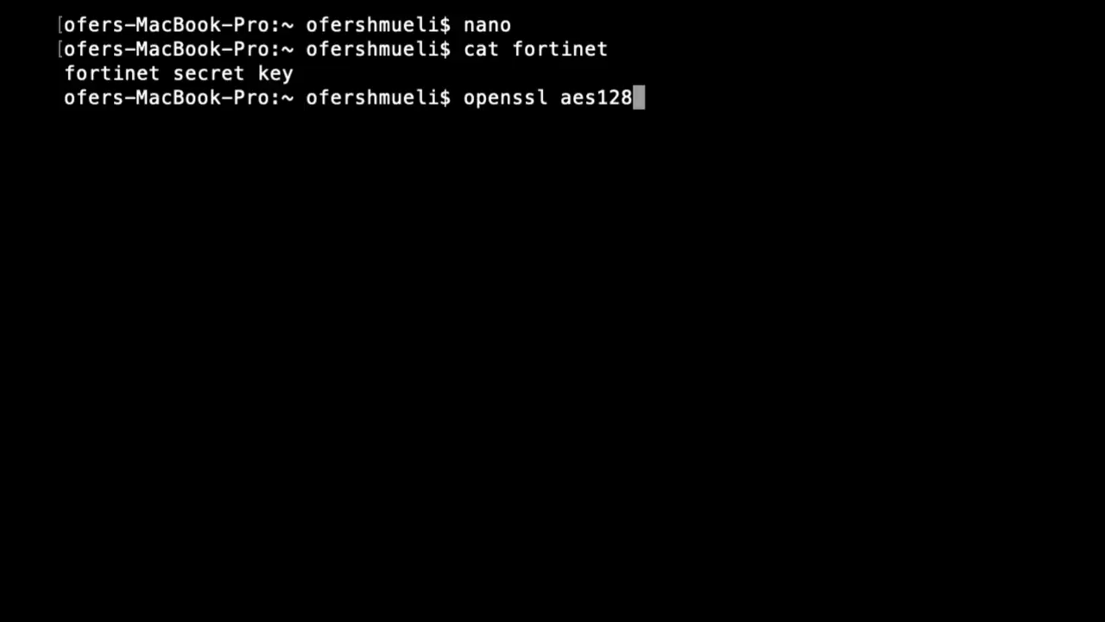
pyautogui.write('-in fortinet')
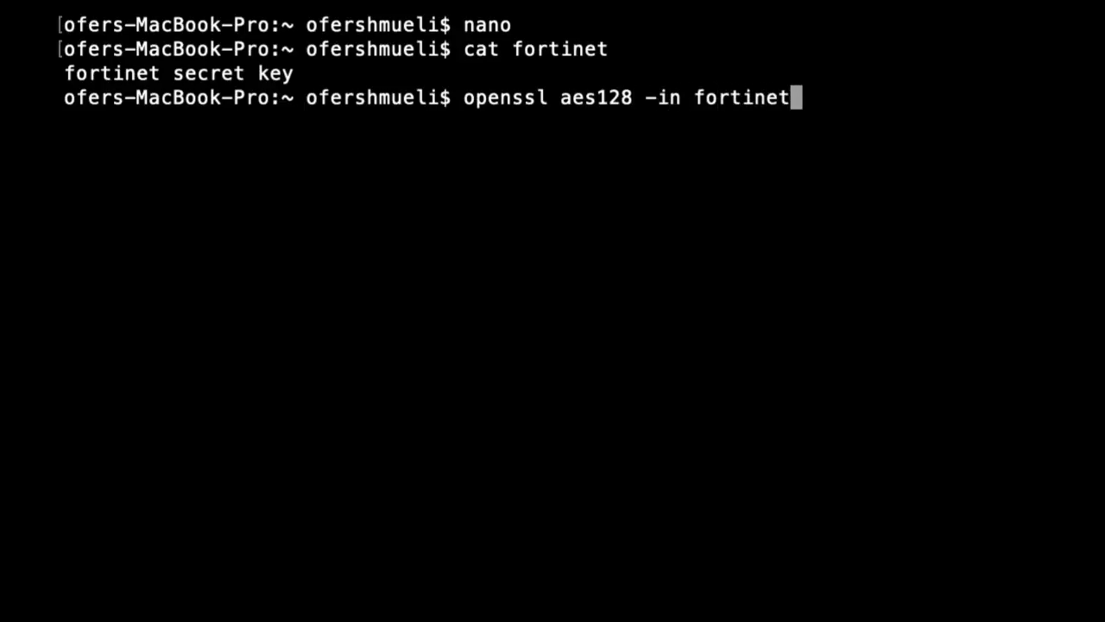
pyautogui.write(' -out ')
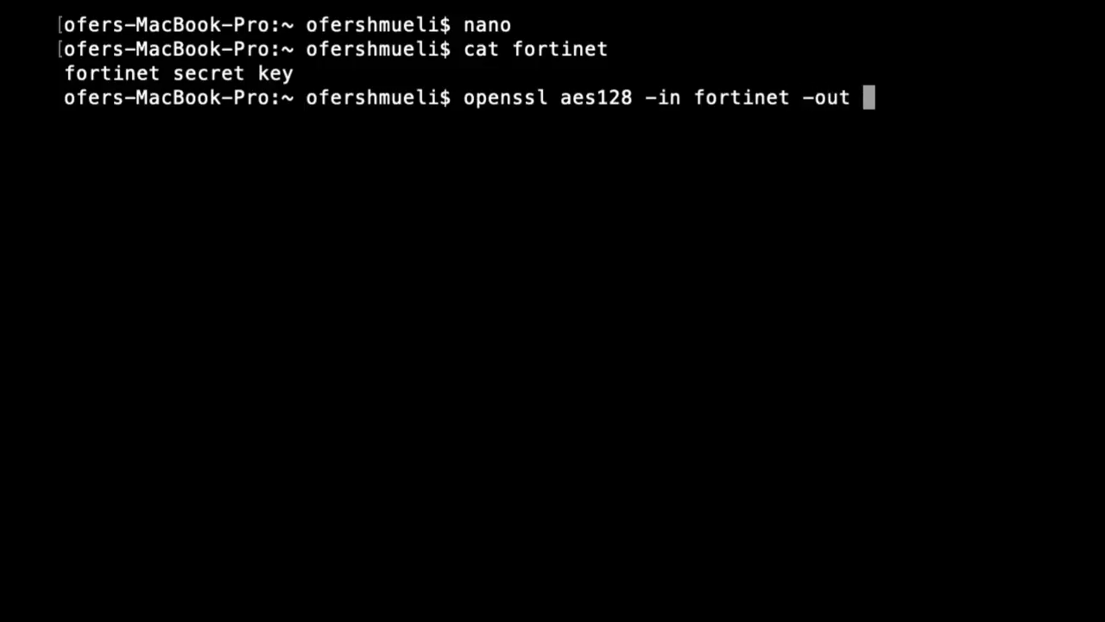
pyautogui.write('cip')
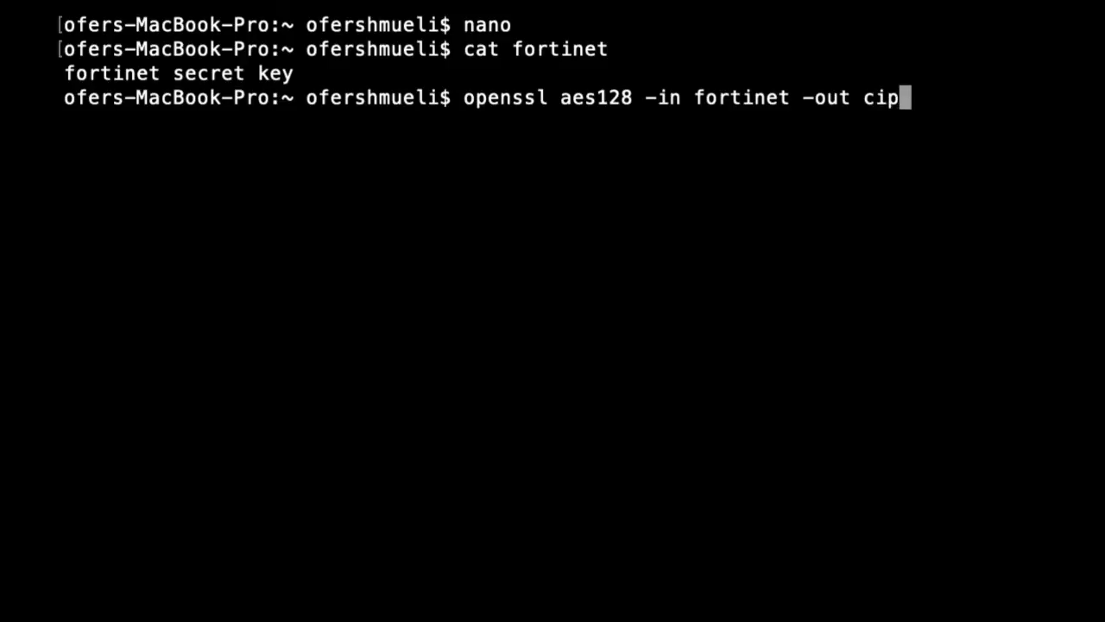
pyautogui.write('herfortinet')
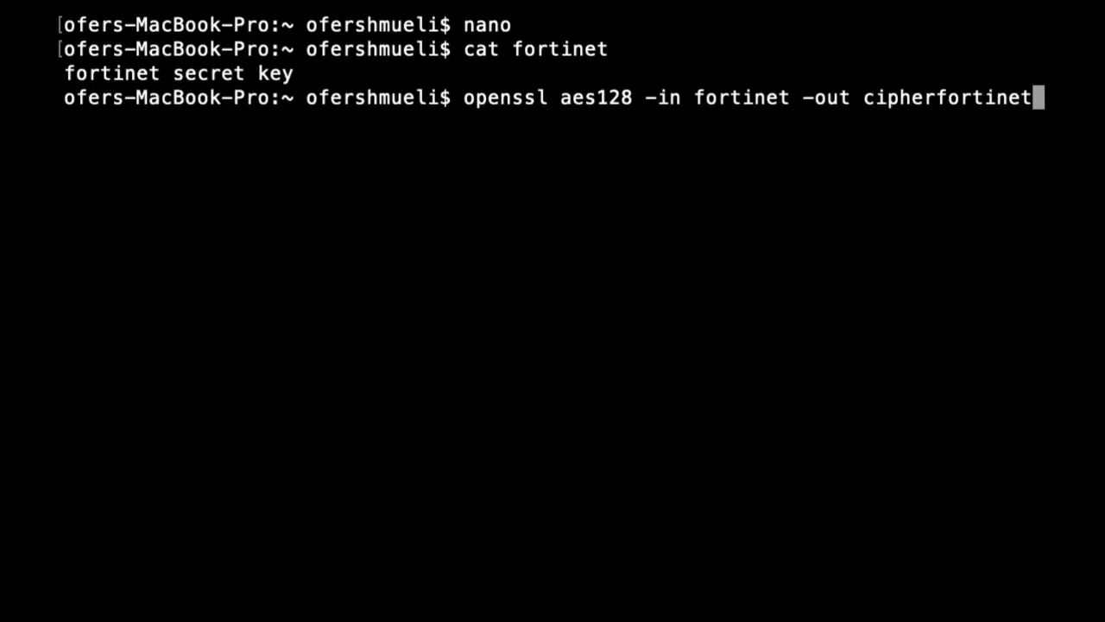
pyautogui.press('Return')
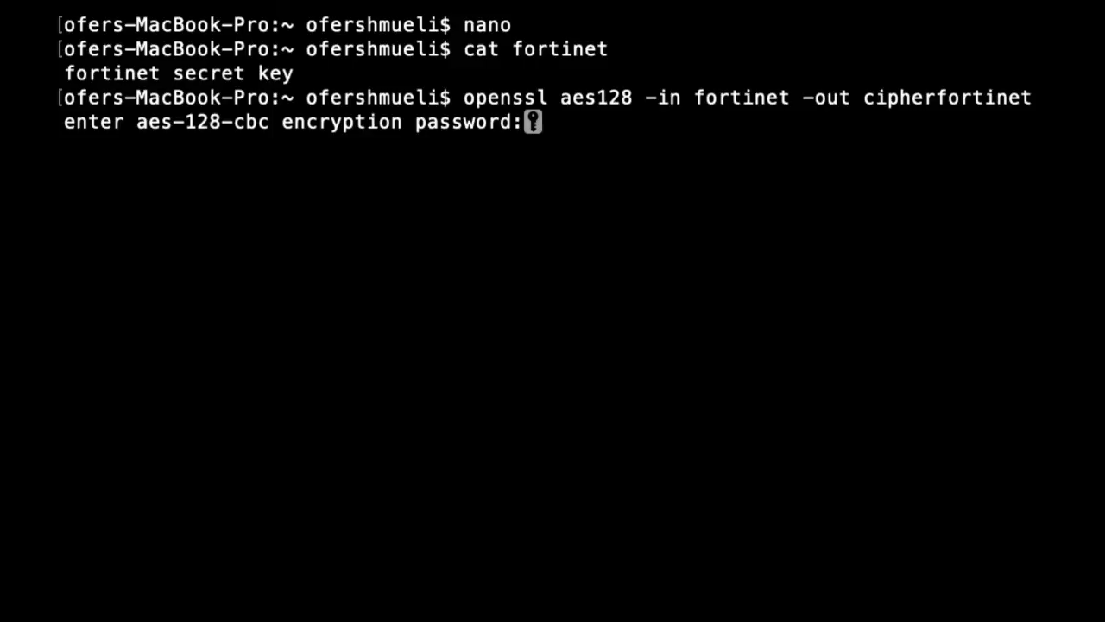
pyautogui.press('Return')
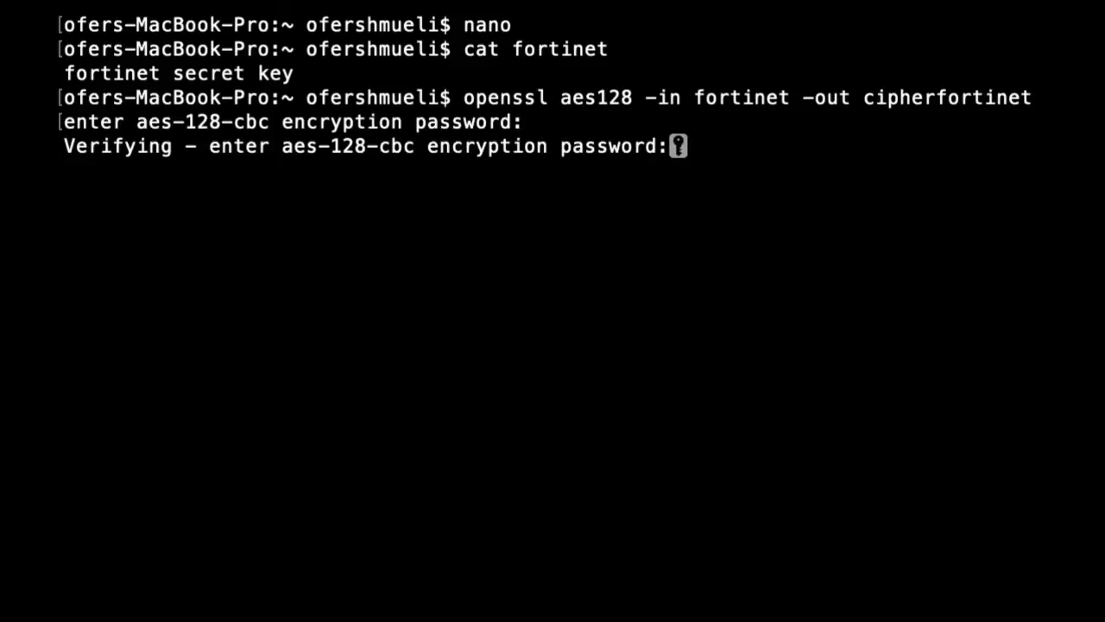
pyautogui.press('Return')
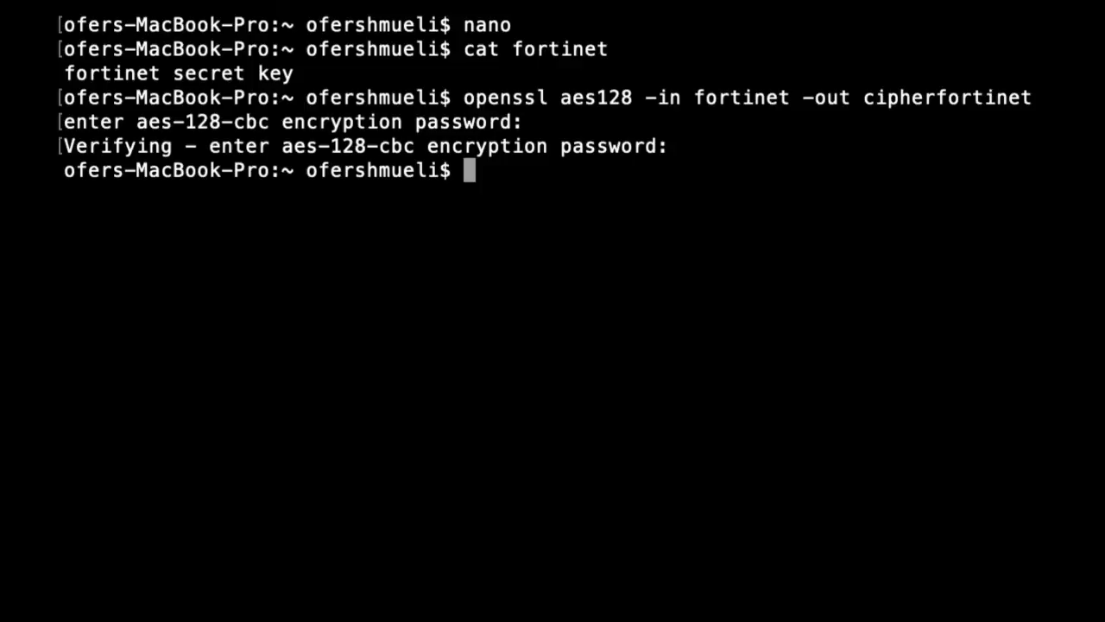
pyautogui.write('cat ')
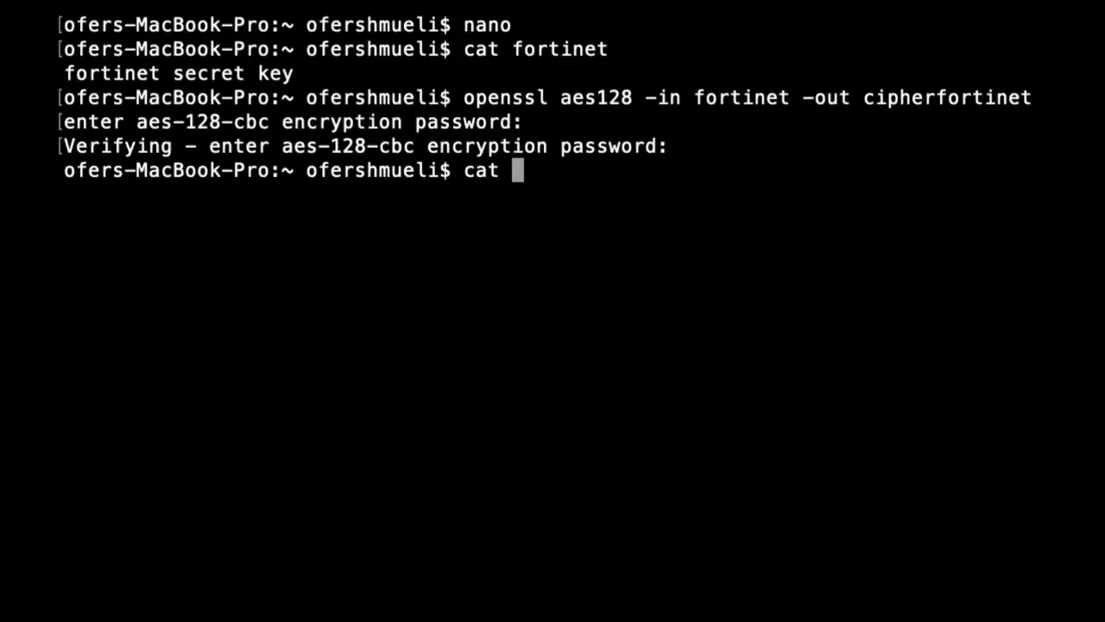
pyautogui.write('ciphe')
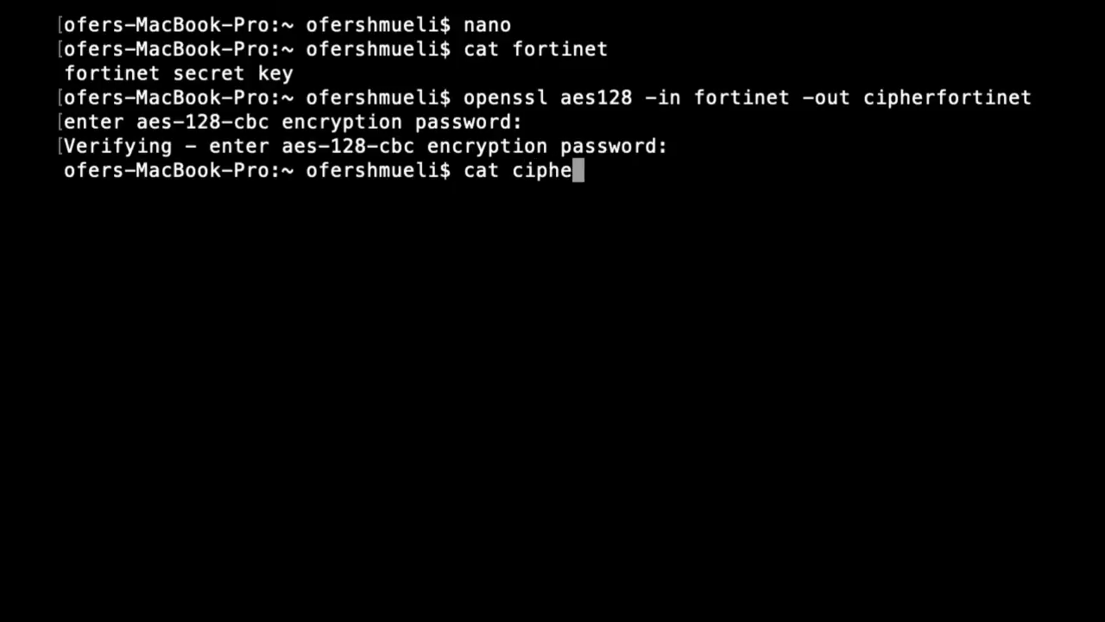
pyautogui.write('rfortinet')
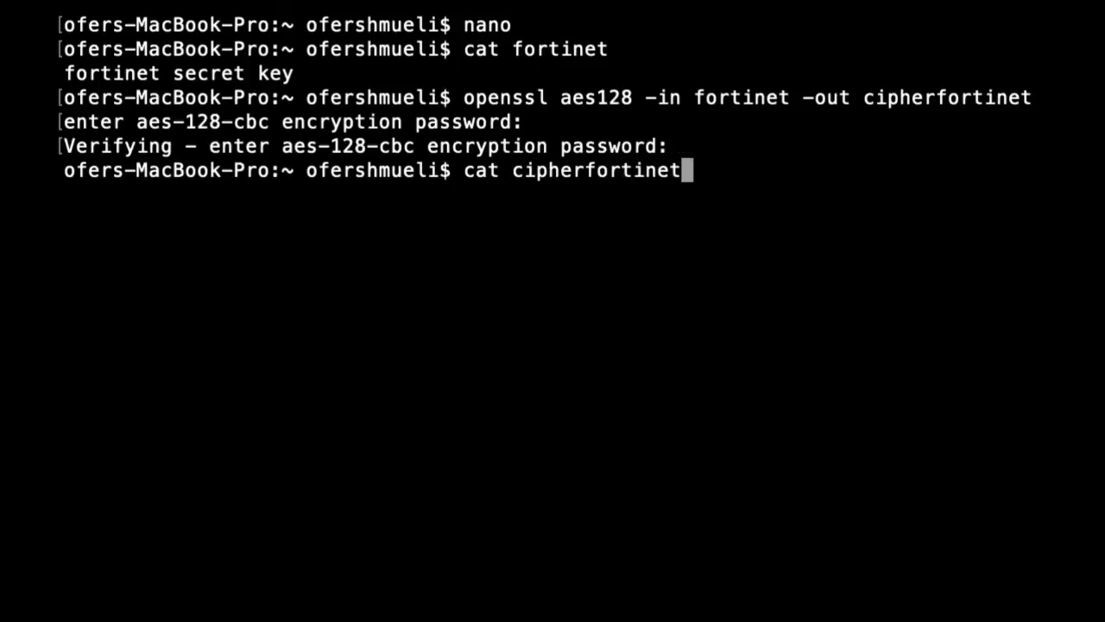
pyautogui.press('Return')
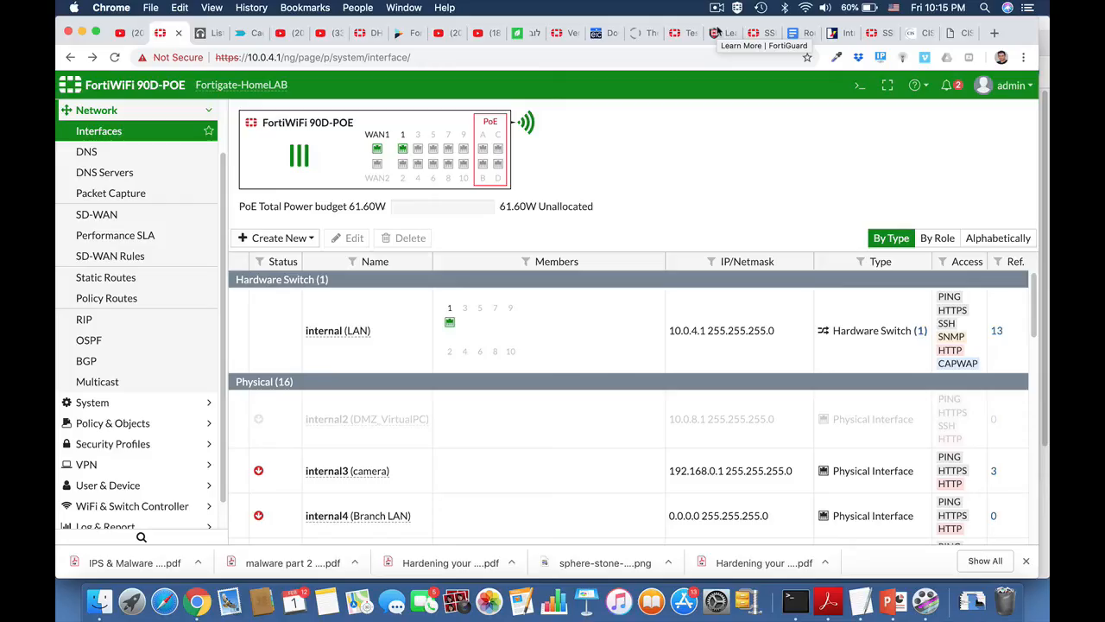
# Open interface internal10 for editing and give it the alias 'Finance LAN'.
pyautogui.scroll(-7, 469, 448)
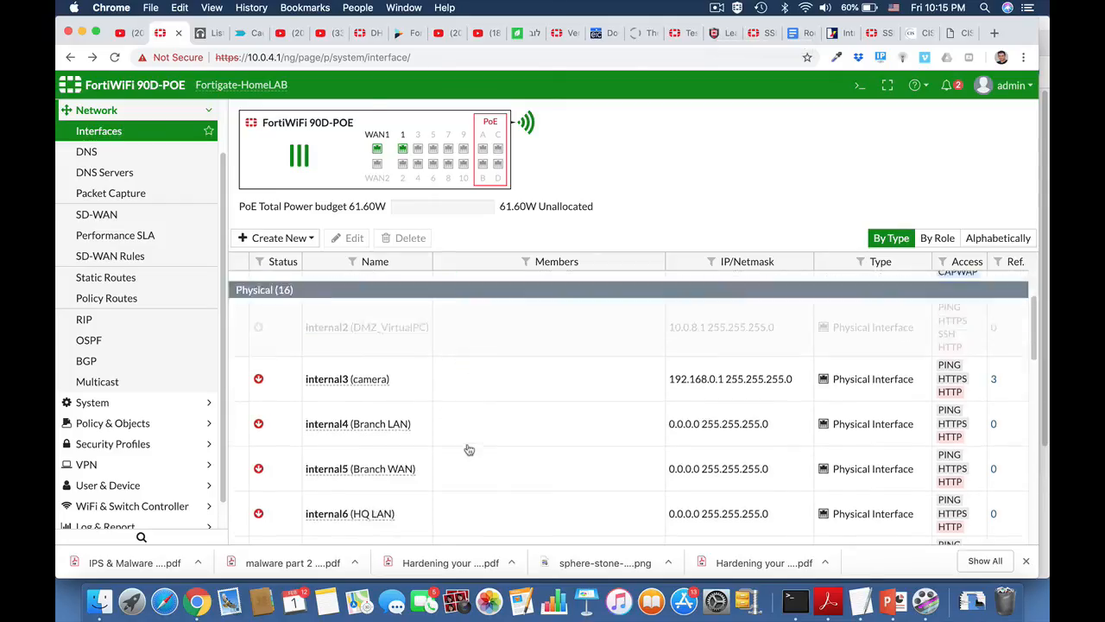
pyautogui.scroll(-1, 471, 434)
pyautogui.click(346, 391)
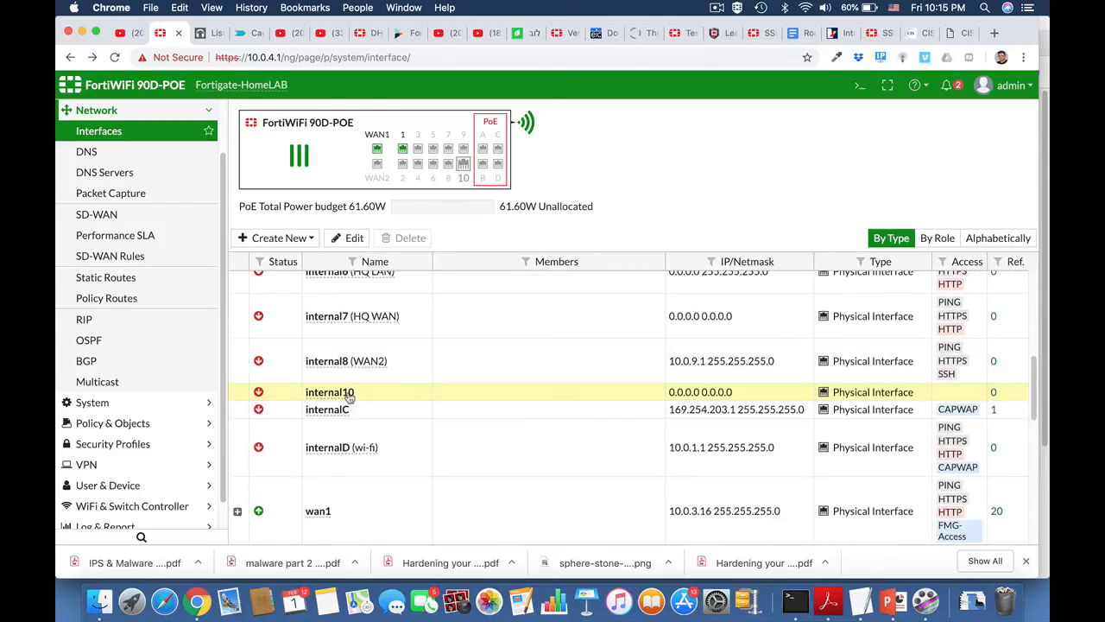
pyautogui.click(353, 241)
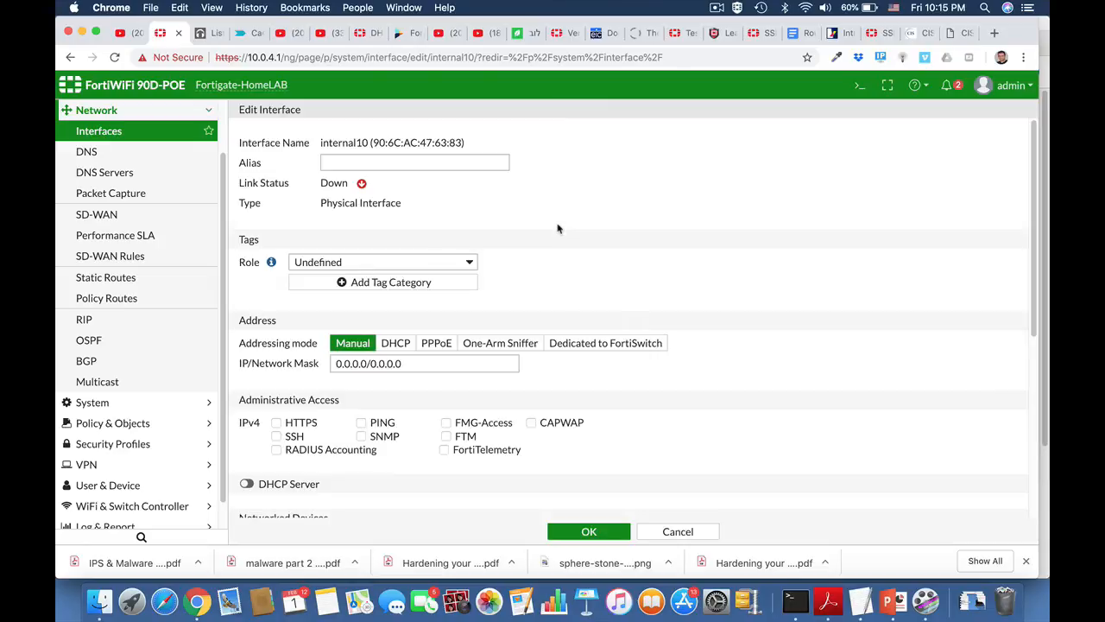
pyautogui.click(432, 164)
pyautogui.write('LAN')
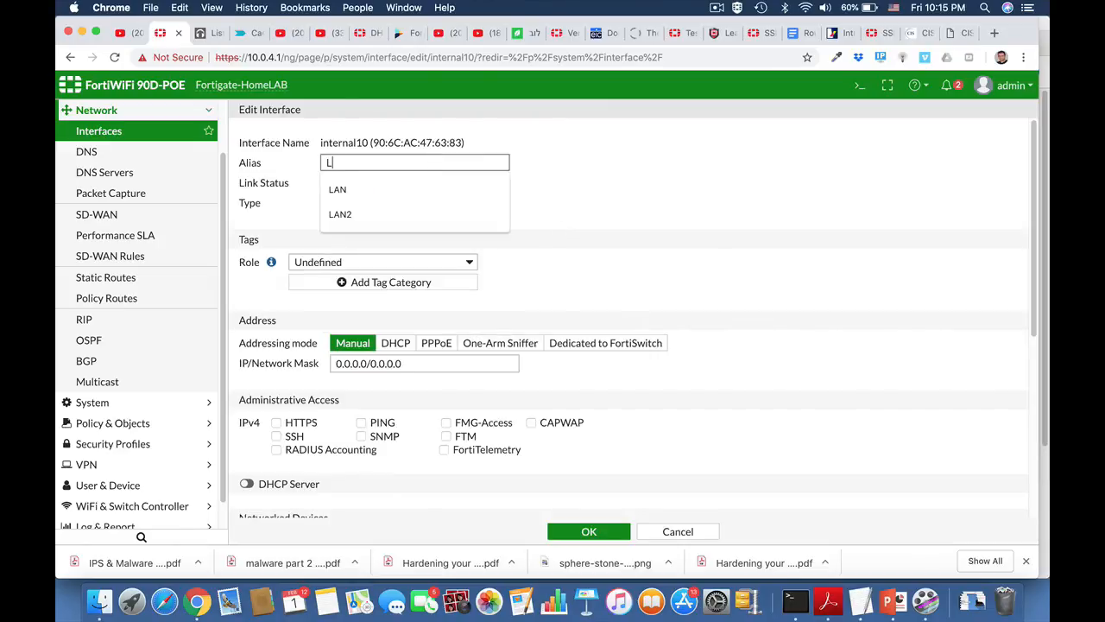
pyautogui.press('BackSpace')
pyautogui.press('BackSpace')
pyautogui.press('BackSpace')
pyautogui.write('Finance')
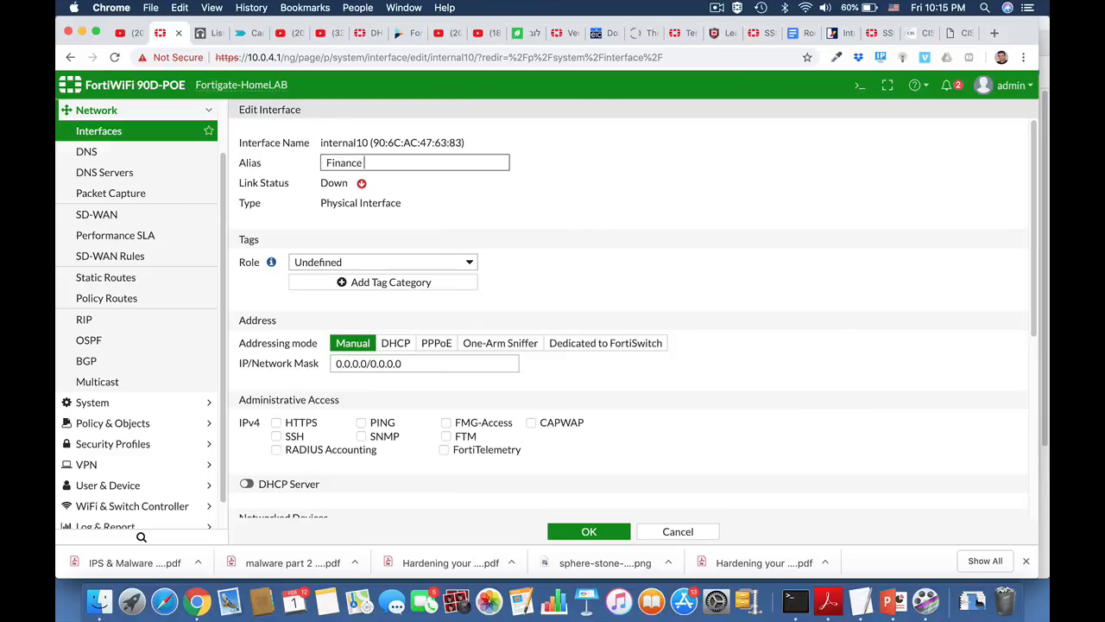
pyautogui.write(' LAN')
# Set role LAN, address 10.10.10.1/24, and allow SSH and HTTPS administrative access.
pyautogui.scroll(-3, 533, 280)
pyautogui.click(431, 186)
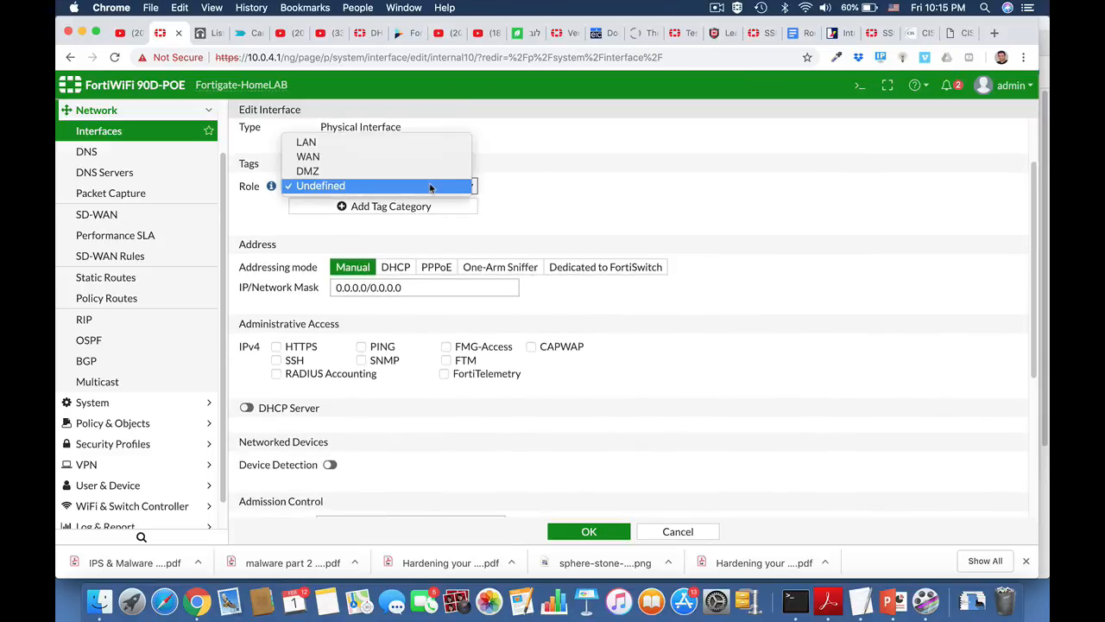
pyautogui.click(390, 143)
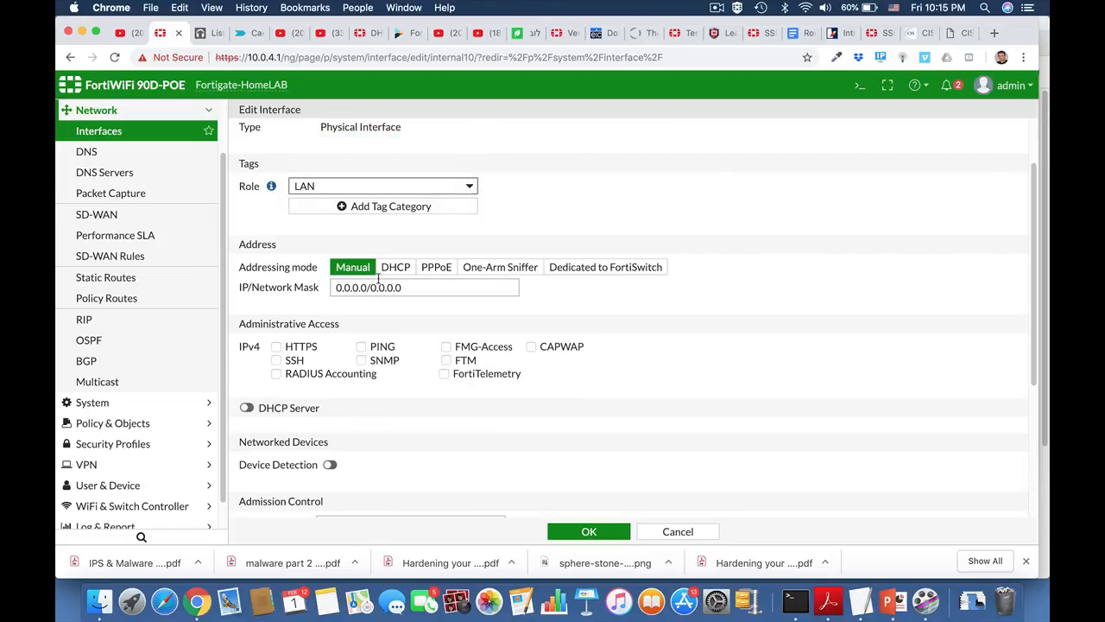
pyautogui.doubleClick(338, 288)
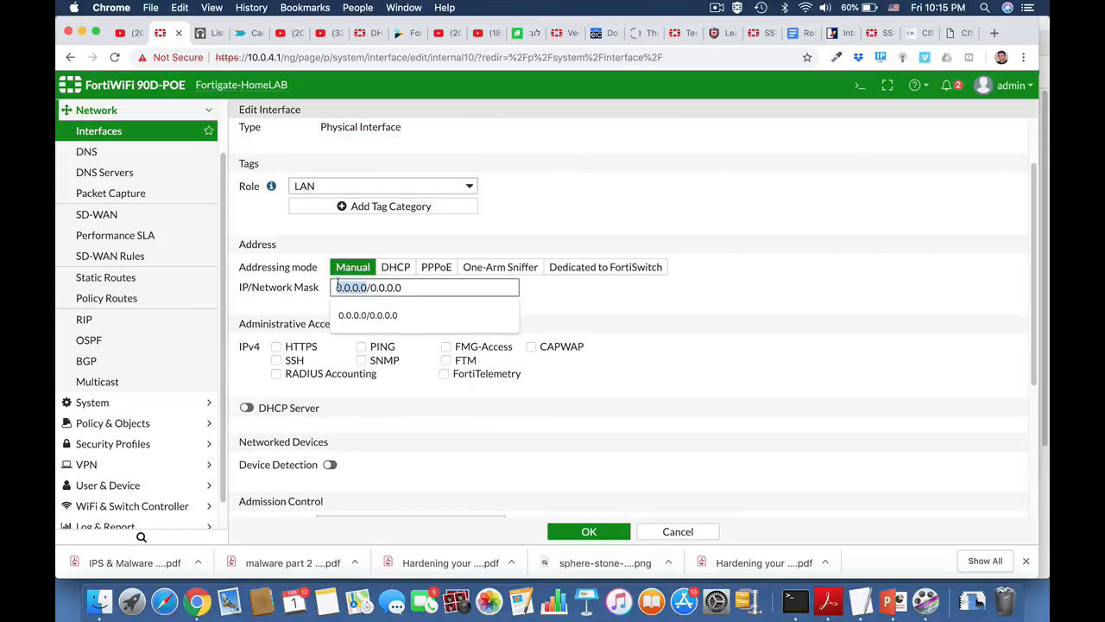
pyautogui.write('10.10.10.1')
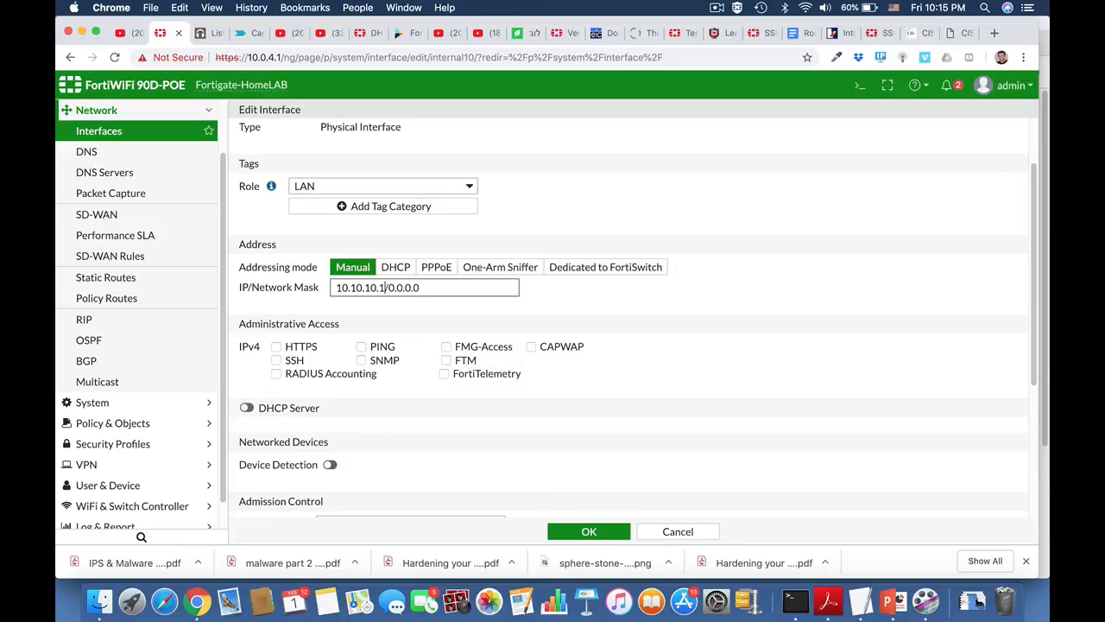
pyautogui.moveTo(388, 289); pyautogui.dragTo(477, 295)
pyautogui.write('24')
pyautogui.click(290, 362)
pyautogui.click(280, 348)
# Enable the DHCP server on internal10 with the address range ending at 10.10.10.25.
pyautogui.scroll(-3, 375, 431)
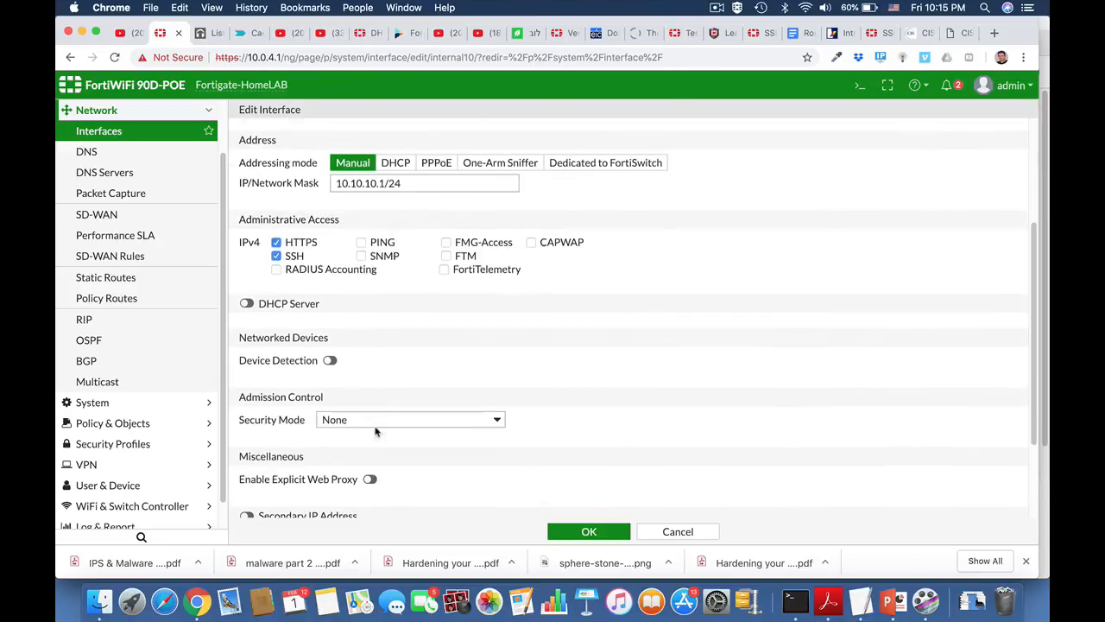
pyautogui.click(247, 304)
pyautogui.scroll(-1, 401, 354)
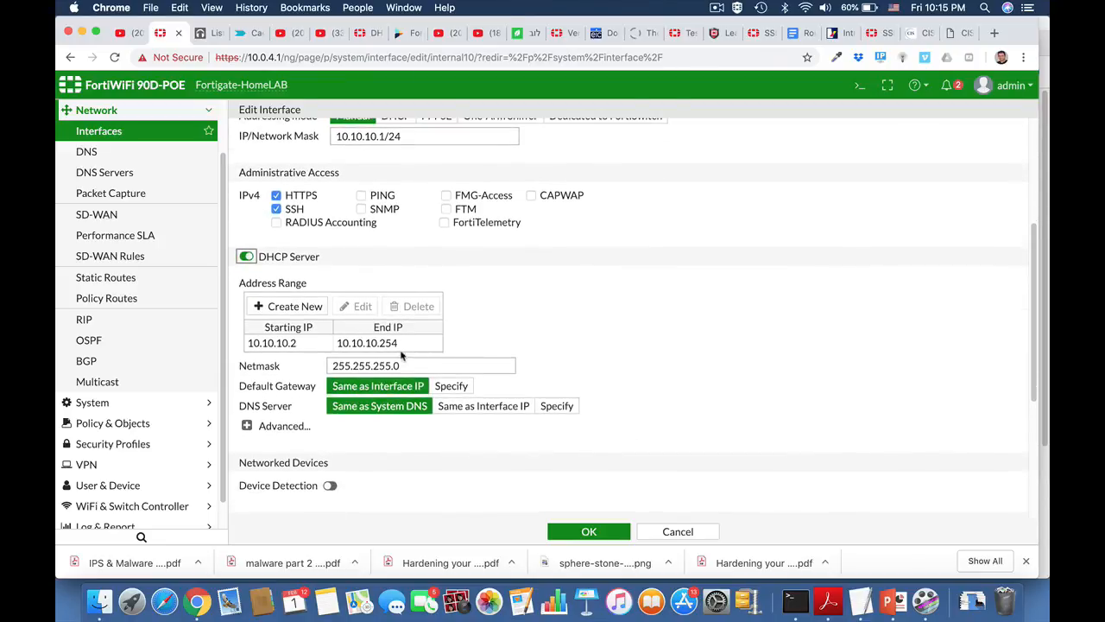
pyautogui.click(367, 341)
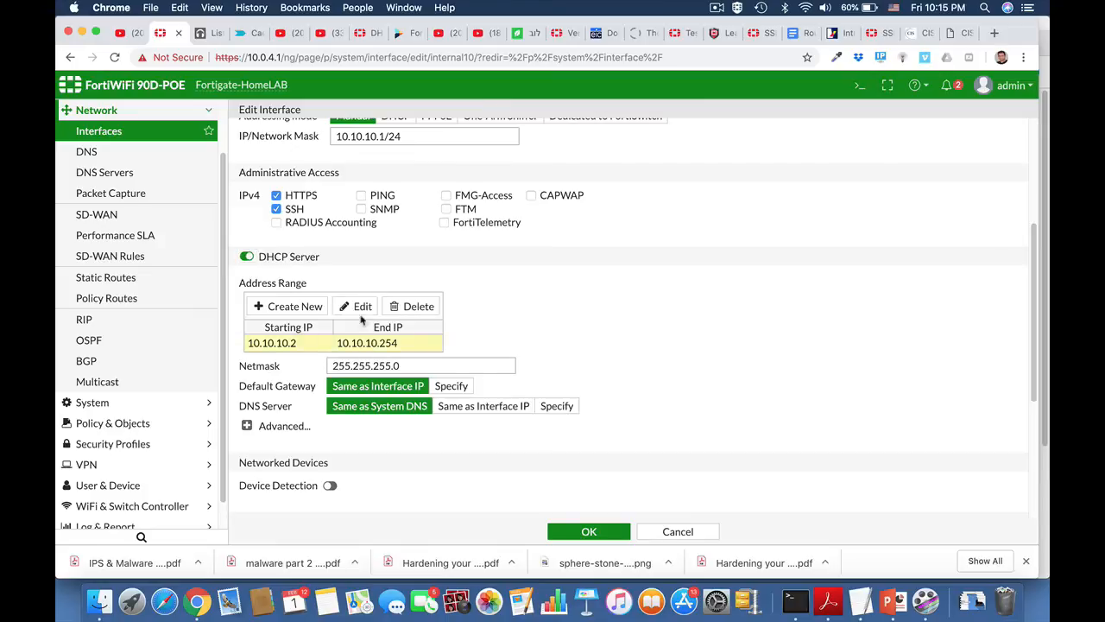
pyautogui.click(363, 305)
pyautogui.click(473, 344)
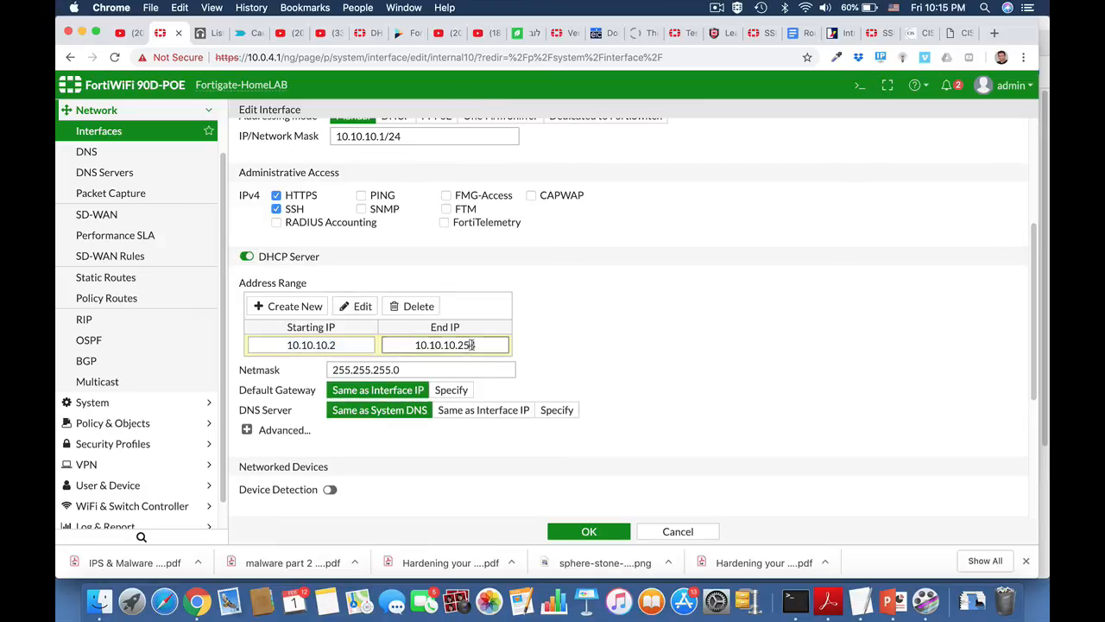
pyautogui.press('BackSpace')
pyautogui.scroll(-2, 604, 363)
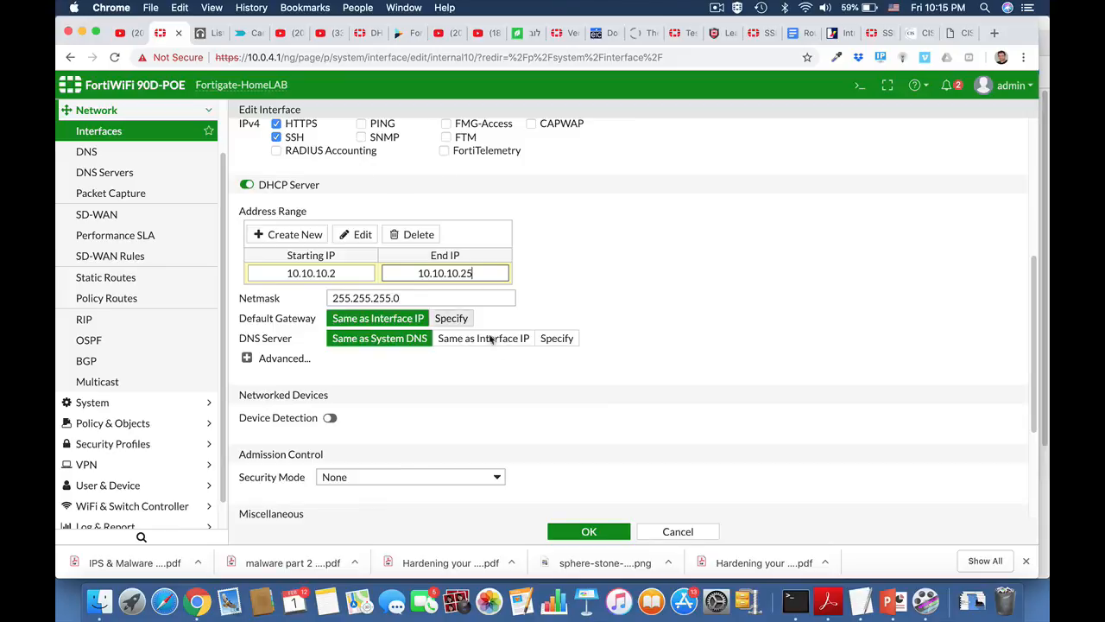
# Set the DHCP server to hand out 8.8.8.8 as the DNS server.
pyautogui.click(553, 344)
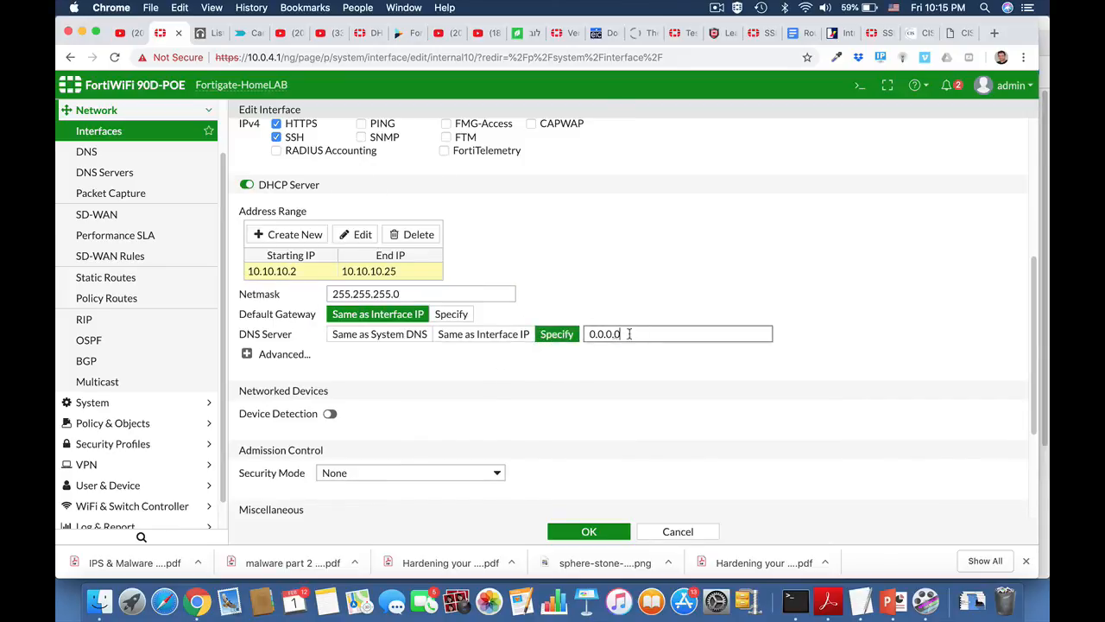
pyautogui.moveTo(630, 334); pyautogui.dragTo(583, 336)
pyautogui.write('8.8')
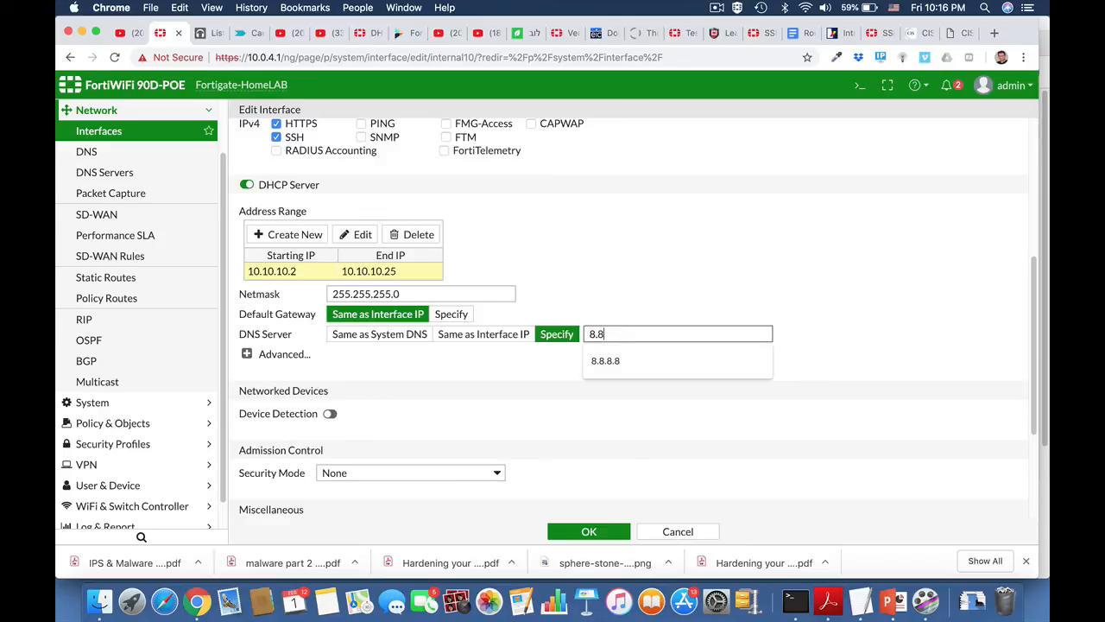
pyautogui.write('.8.8')
pyautogui.click(843, 353)
# Add an additional DHCP option row under the advanced options, keeping Time Server.
pyautogui.click(247, 354)
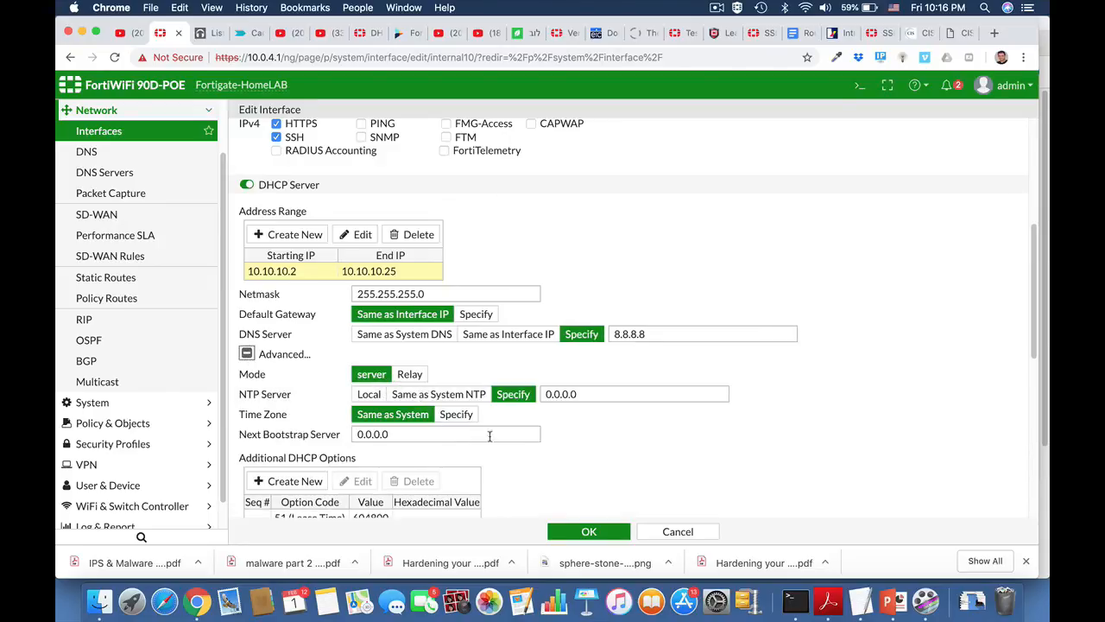
pyautogui.scroll(-3, 502, 447)
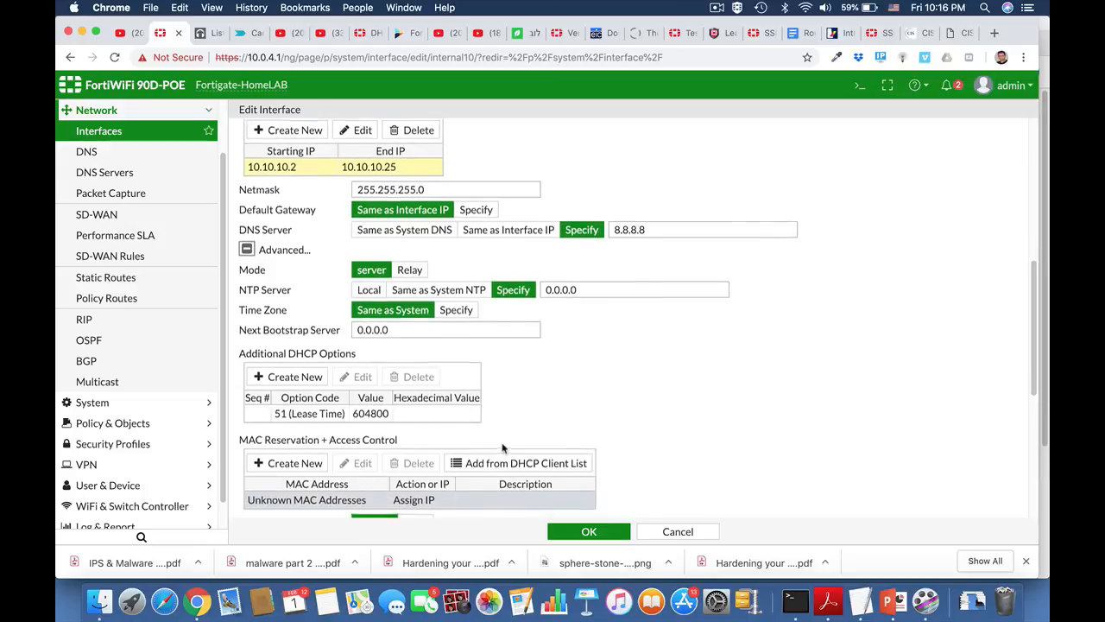
pyautogui.click(291, 380)
pyautogui.click(338, 435)
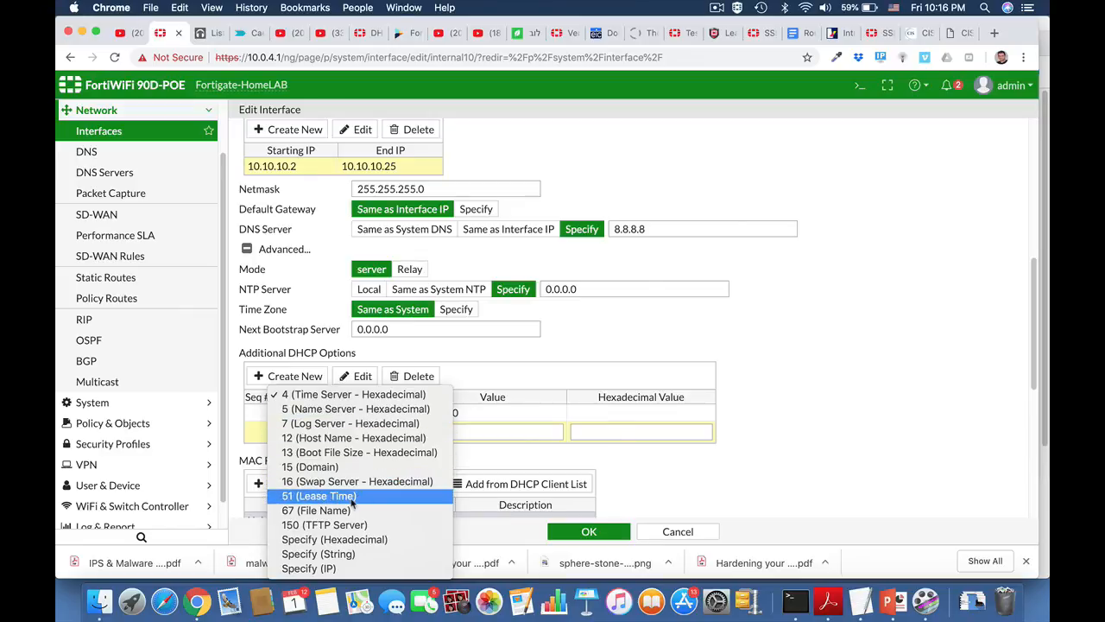
pyautogui.click(725, 440)
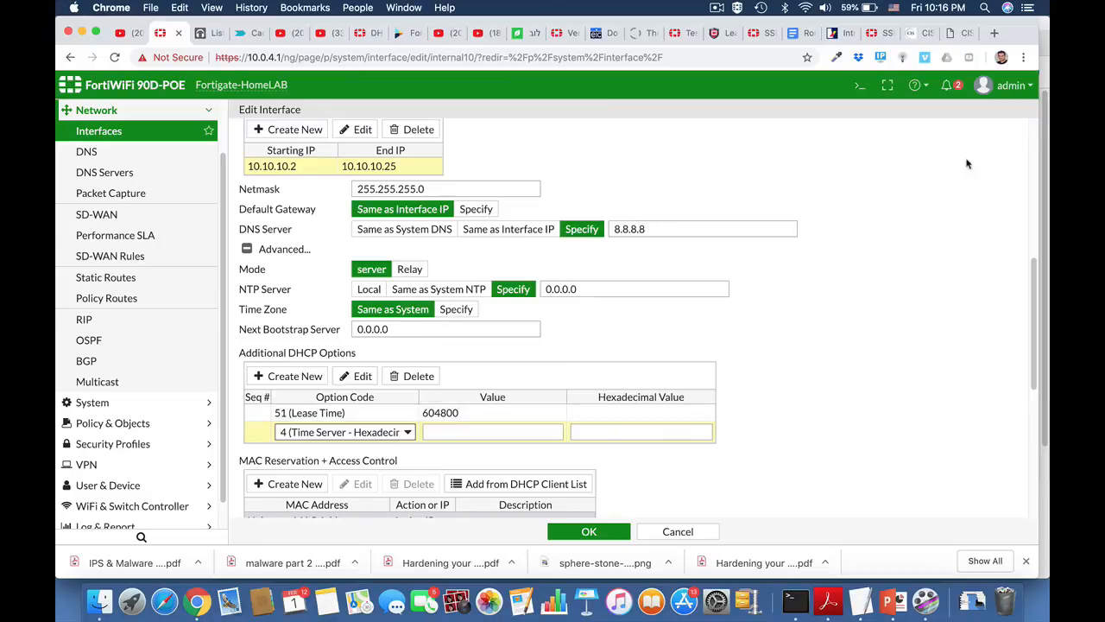
pyautogui.click(859, 85)
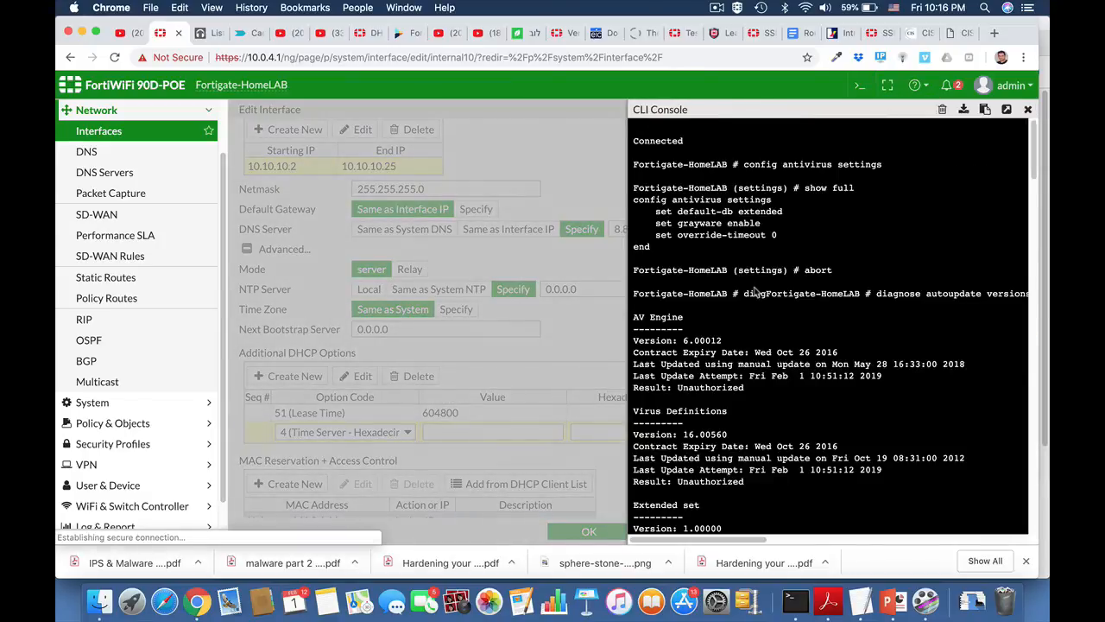
# Set DHCP server 1's lease-time to 40320 via the CLI, commit with end, and close the console.
pyautogui.write('config system ')
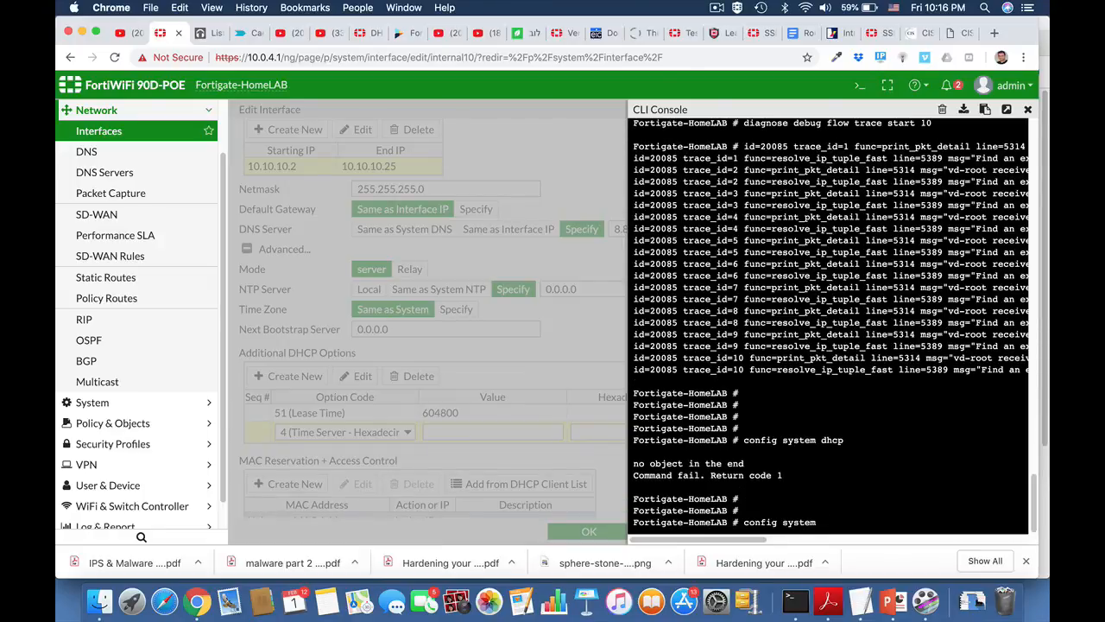
pyautogui.write('dhcp server')
pyautogui.press('Return')
pyautogui.press('Return')
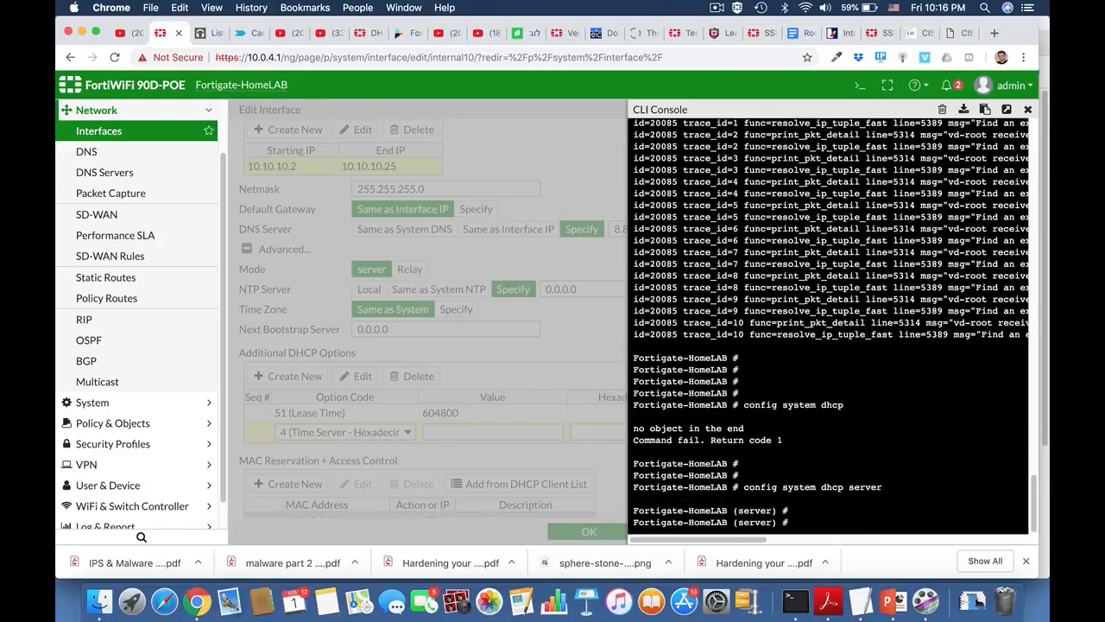
pyautogui.write('edit 1')
pyautogui.press('Return')
pyautogui.write('s')
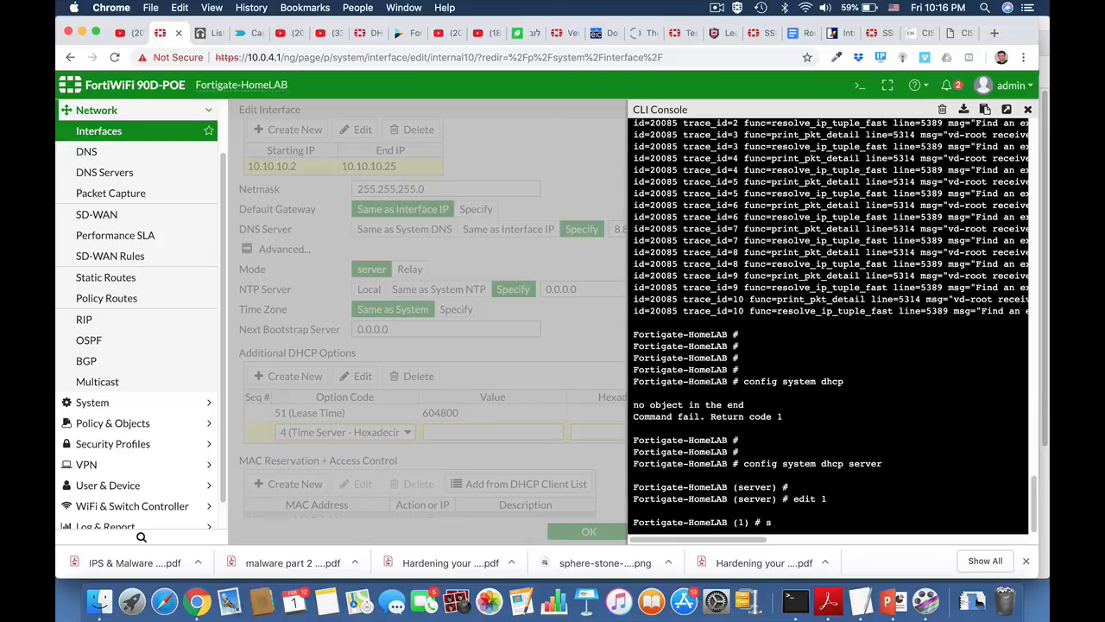
pyautogui.write('et lease-time 40320')
pyautogui.press('Return')
pyautogui.write('end')
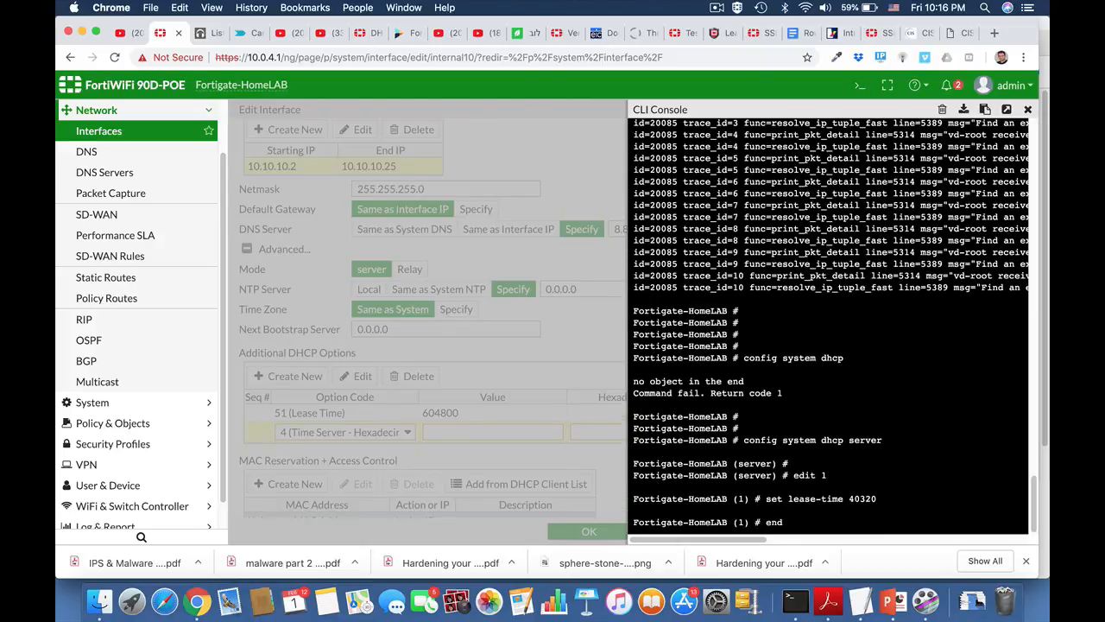
pyautogui.press('Return')
pyautogui.press('Return')
pyautogui.press('Return')
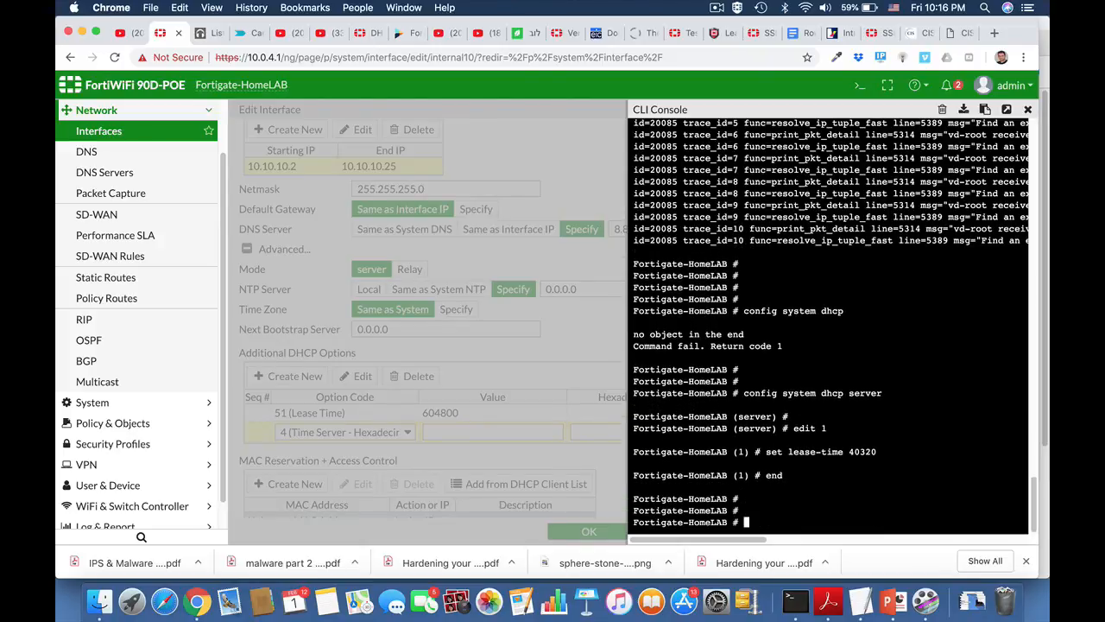
pyautogui.click(1026, 110)
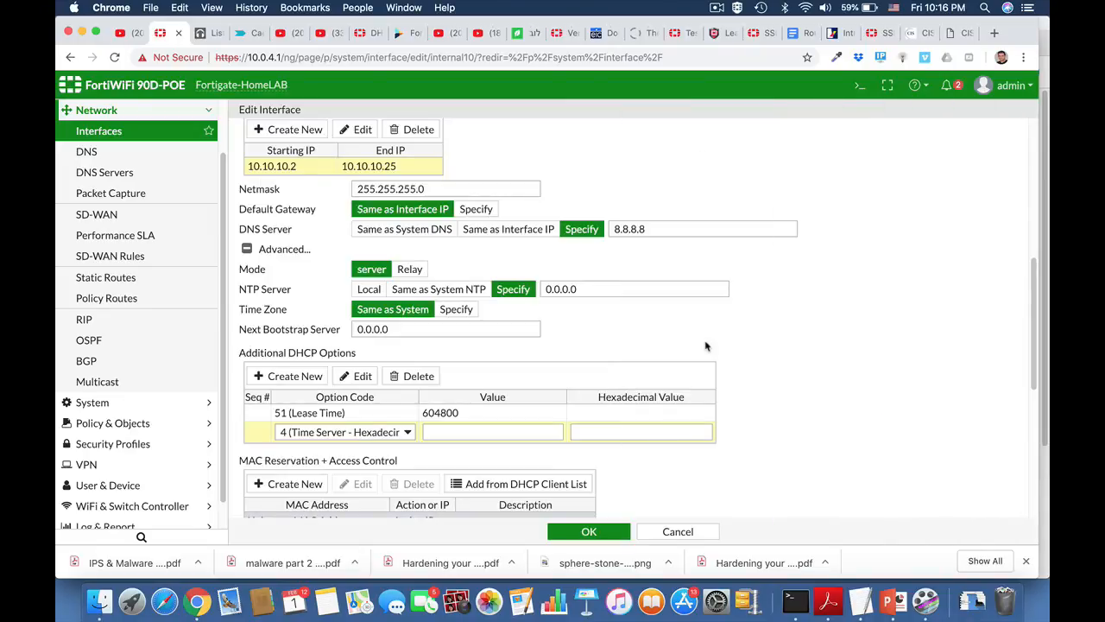
# Add a new MAC reservation entry whose action stays Reserve IP.
pyautogui.scroll(-1, 705, 347)
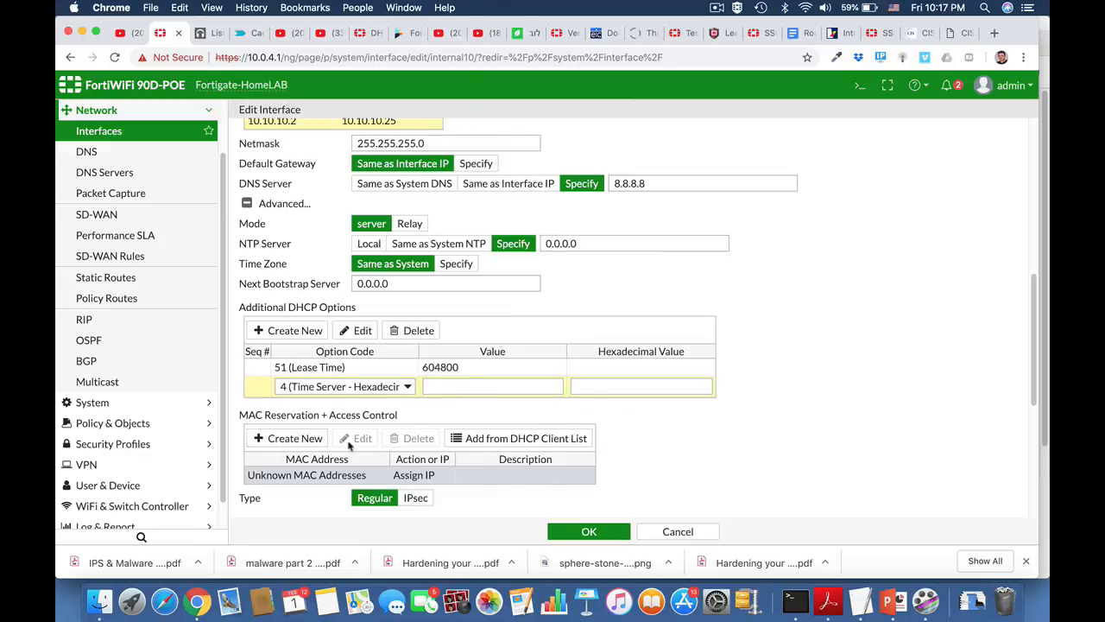
pyautogui.click(315, 439)
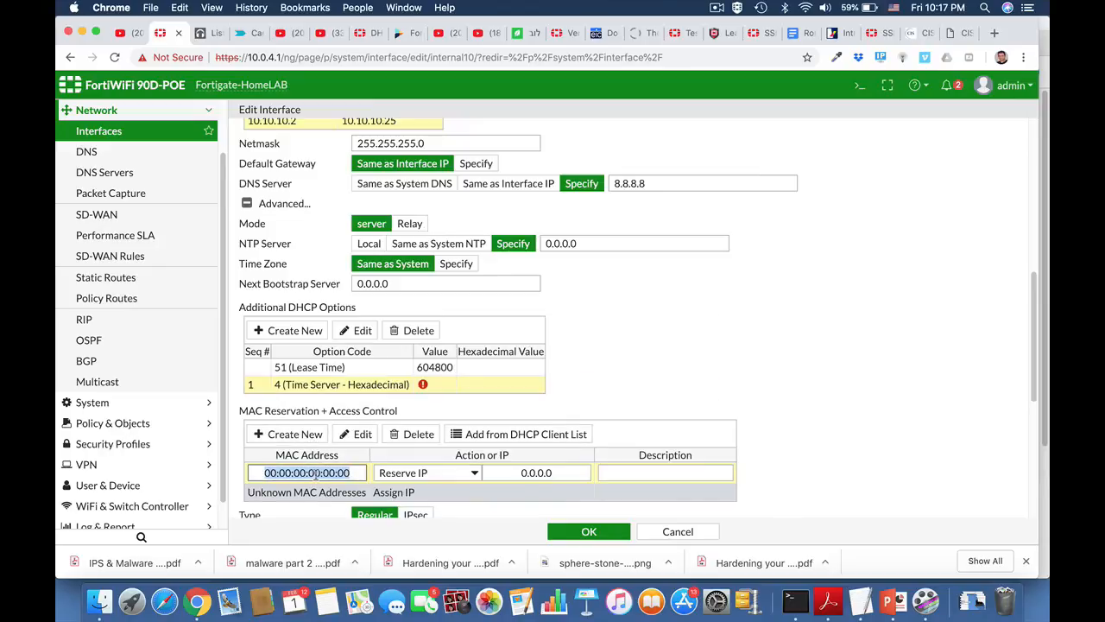
pyautogui.click(417, 475)
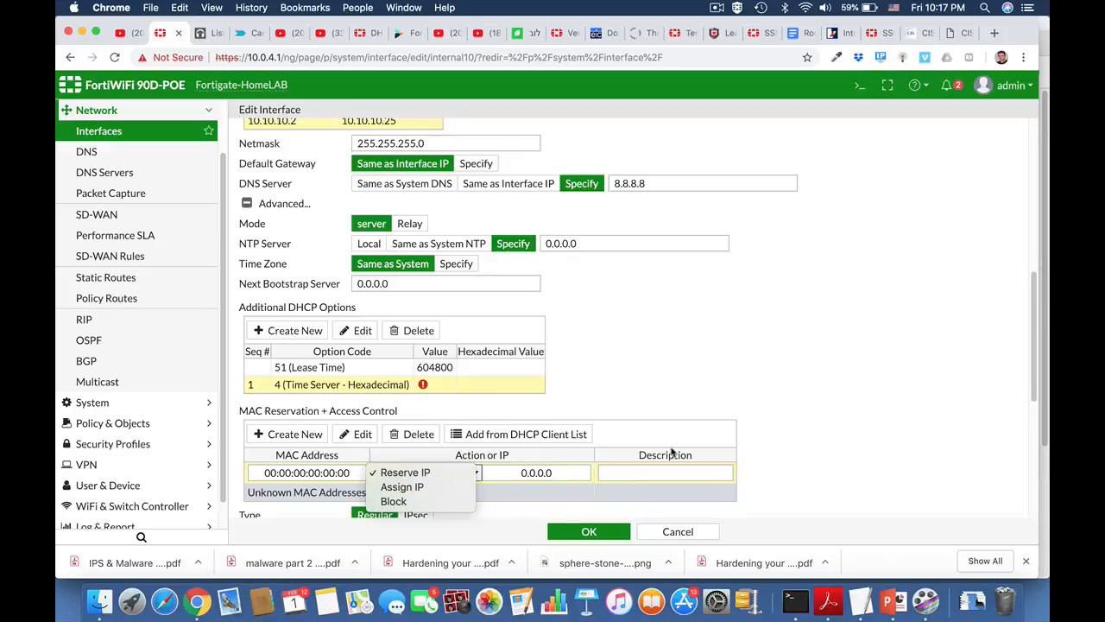
pyautogui.click(763, 470)
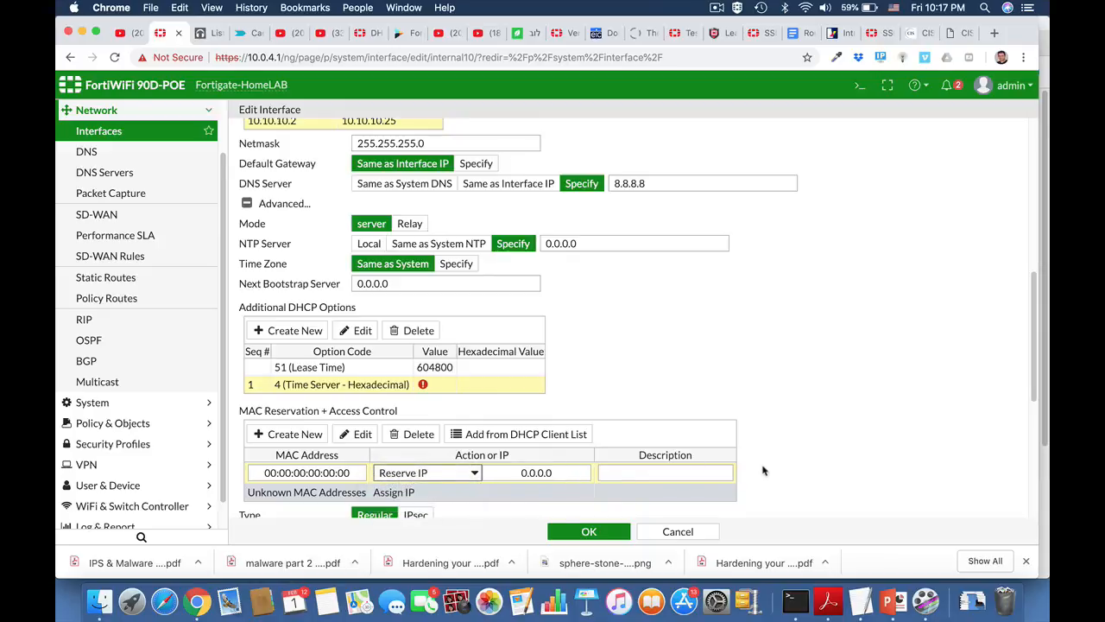
pyautogui.scroll(-4, 763, 470)
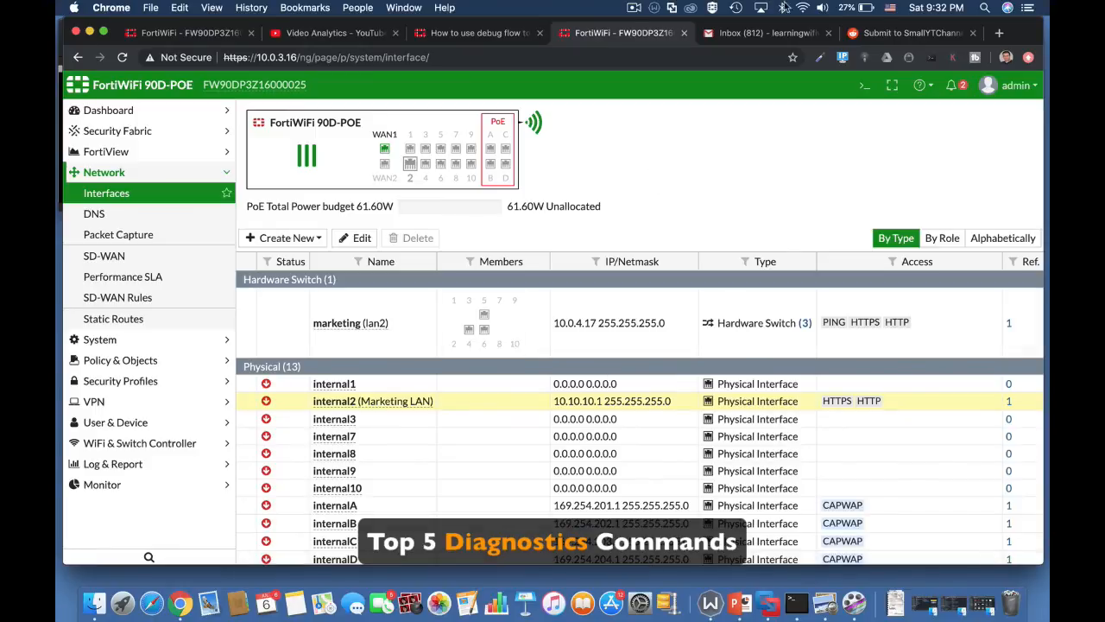
# Run 'get system status' in the CLI console.
pyautogui.click(864, 84)
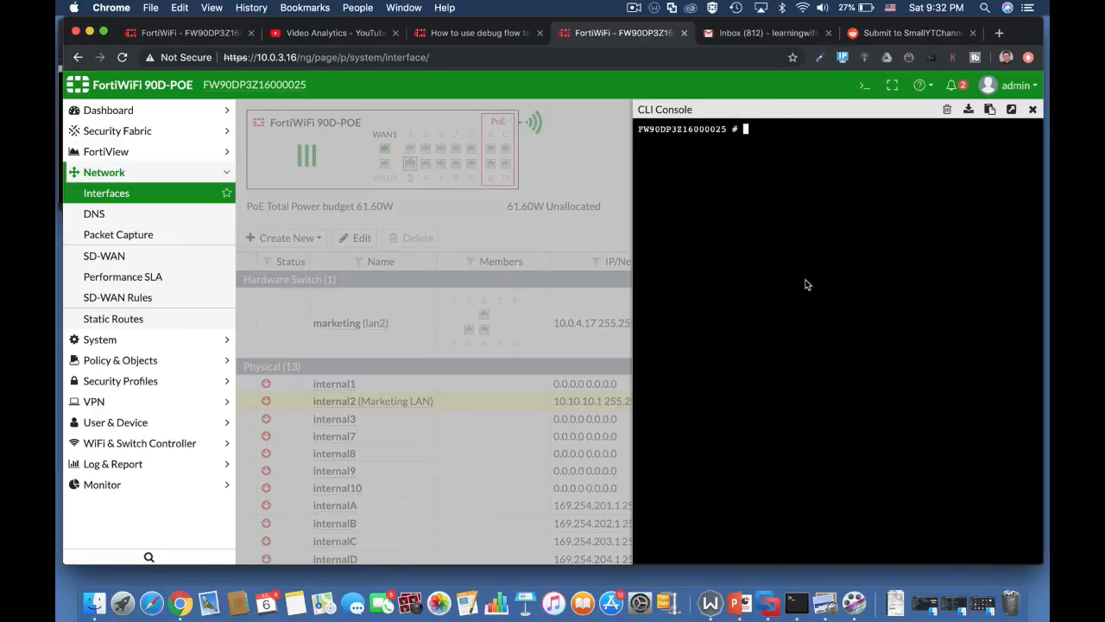
pyautogui.write('get switch-controller')
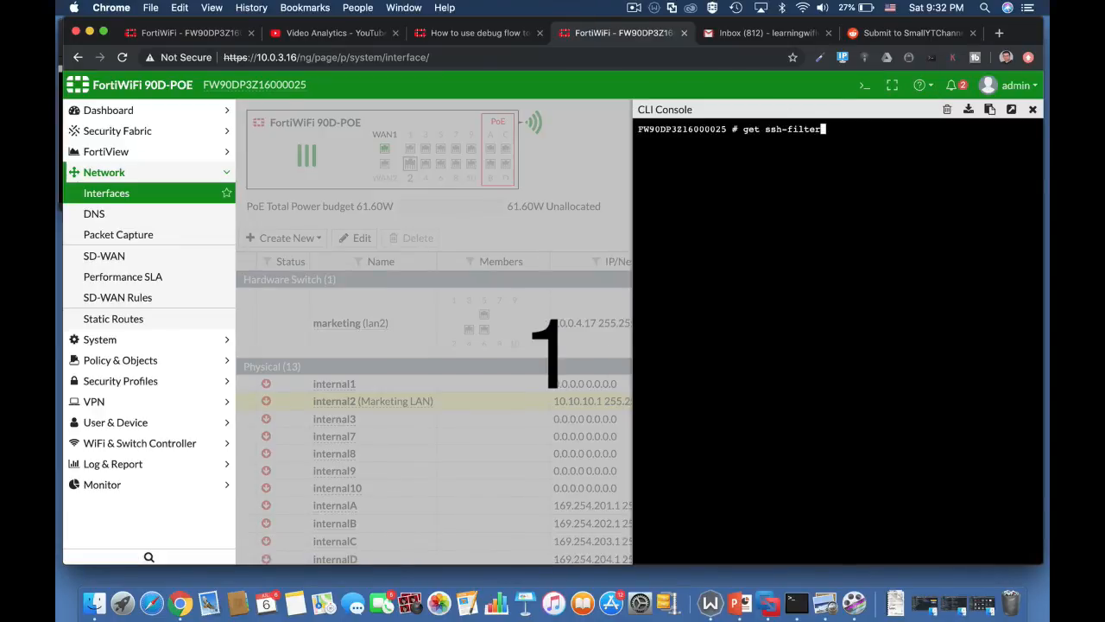
pyautogui.hotkey('ctrl', 'w')
pyautogui.write('sy')
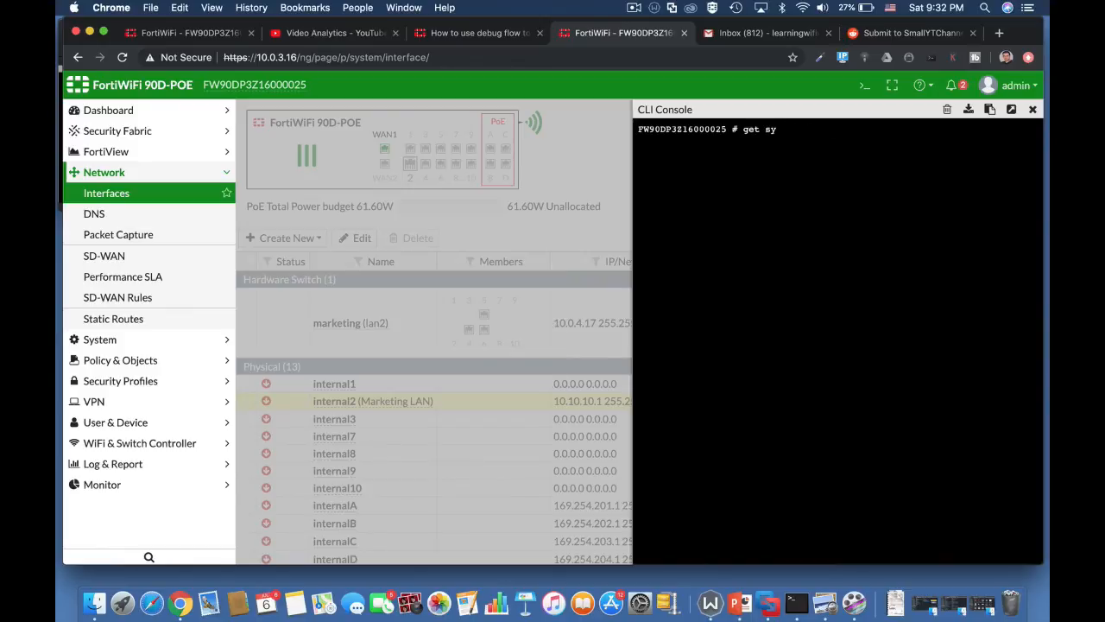
pyautogui.write('stem  status')
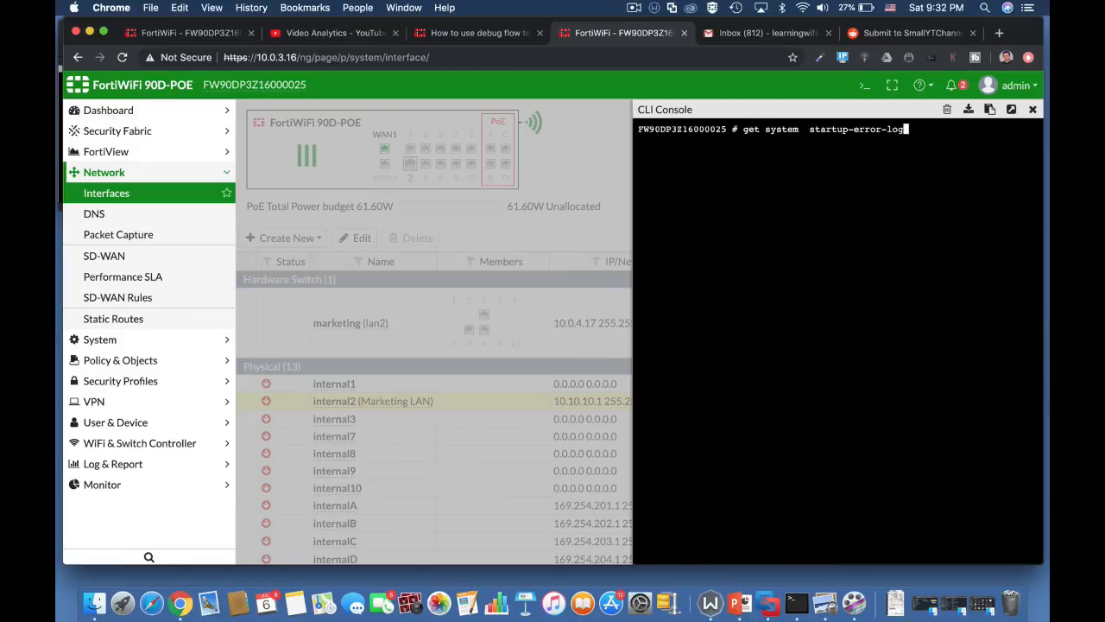
pyautogui.press('Return')
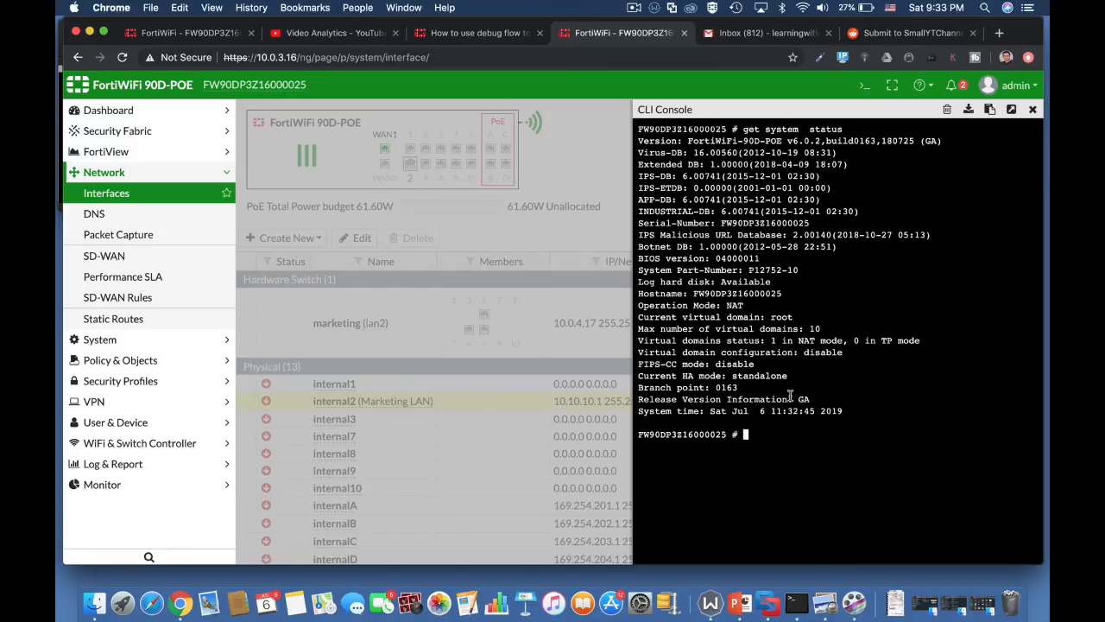
# Highlight the HA mode and virtual domain count lines in the status output.
pyautogui.moveTo(732, 377); pyautogui.dragTo(791, 379)
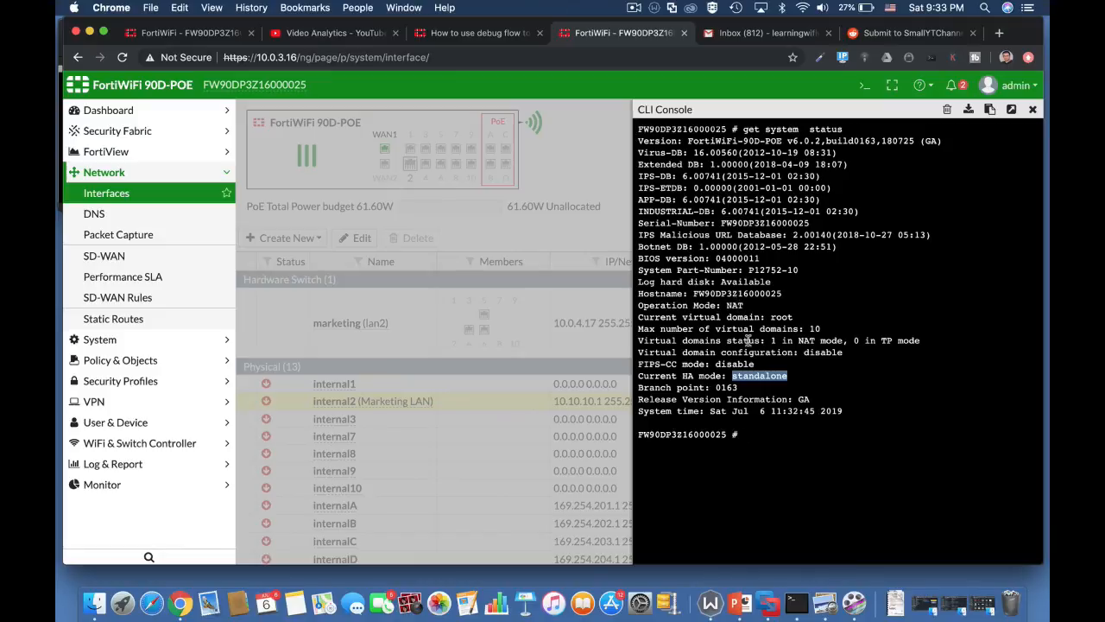
pyautogui.click(774, 341)
pyautogui.doubleClick(770, 340)
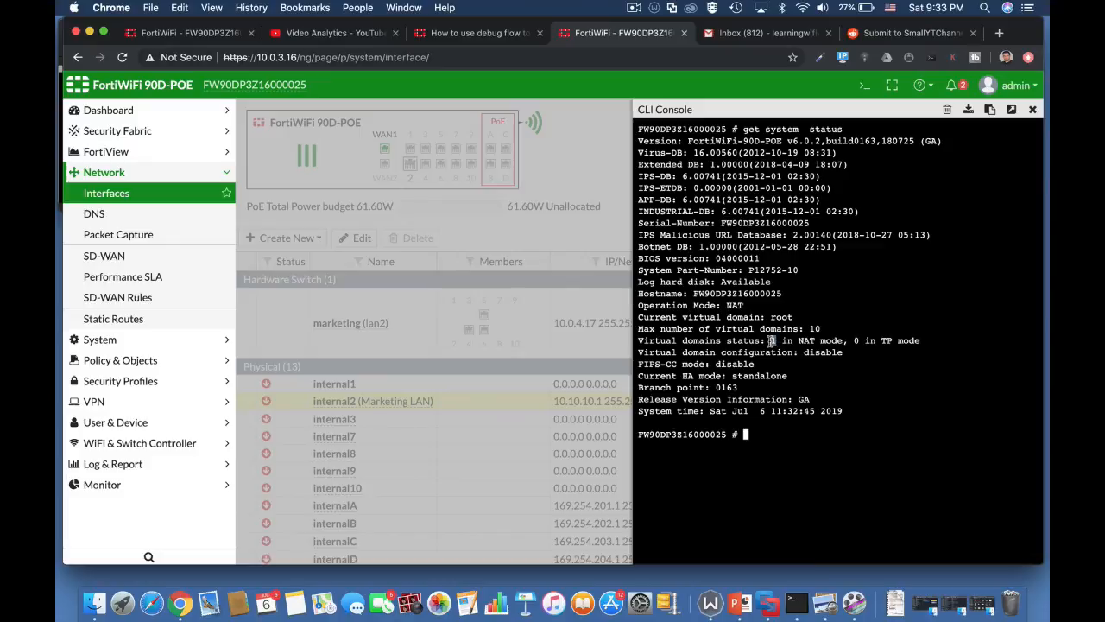
pyautogui.click(745, 435)
# Run 'get hardware nic wan1', correcting the initial 'wan' query.
pyautogui.write('get')
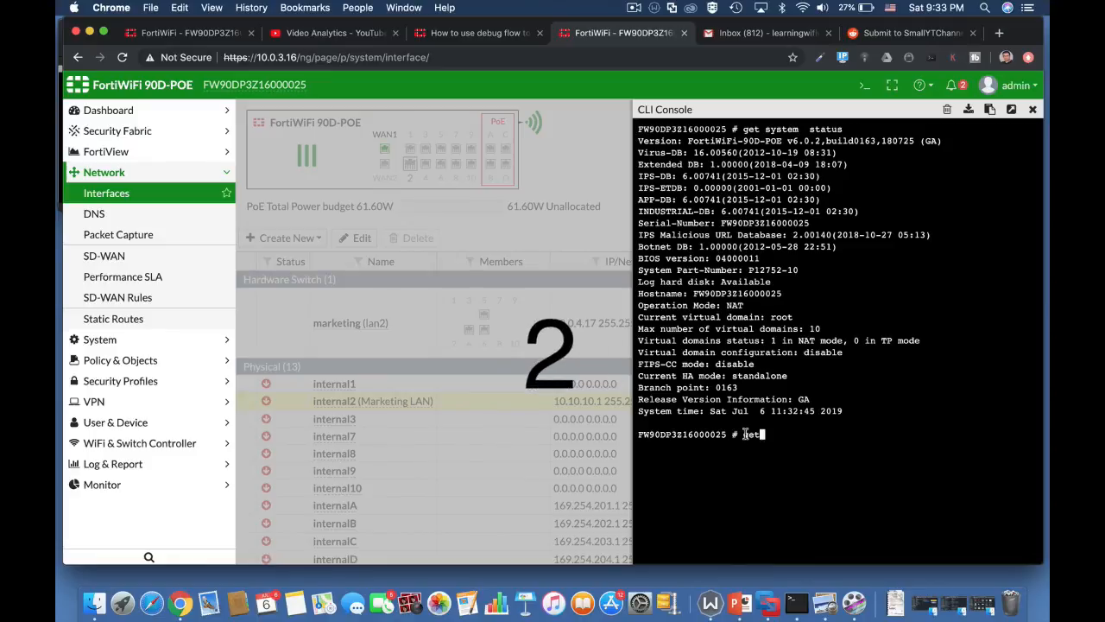
pyautogui.write(' hardware nic')
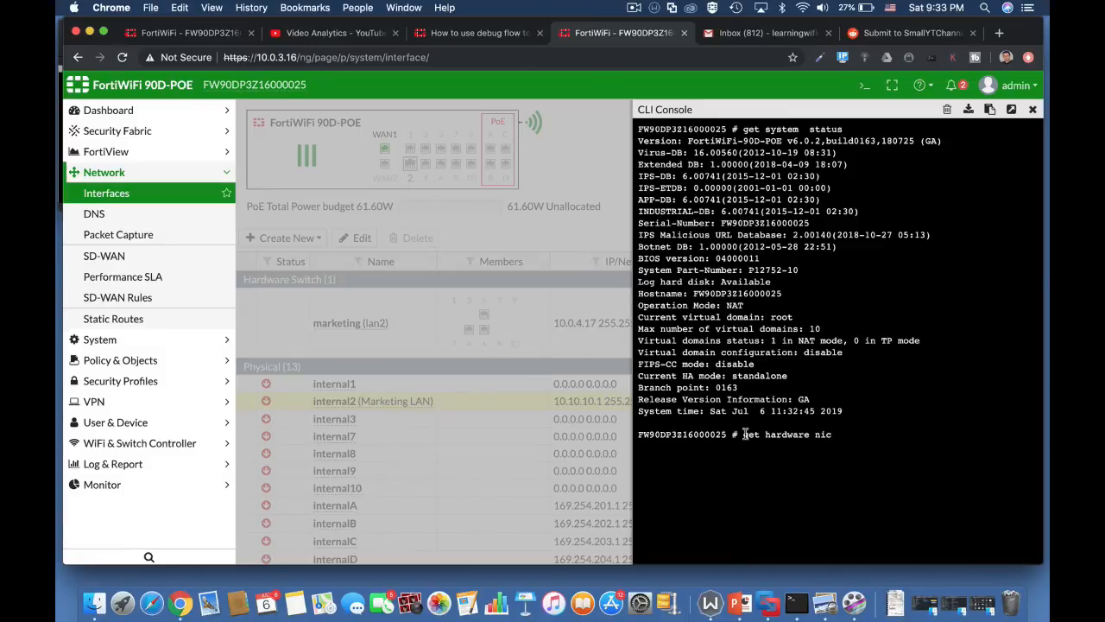
pyautogui.write(' wan')
pyautogui.press('Return')
pyautogui.press('Up')
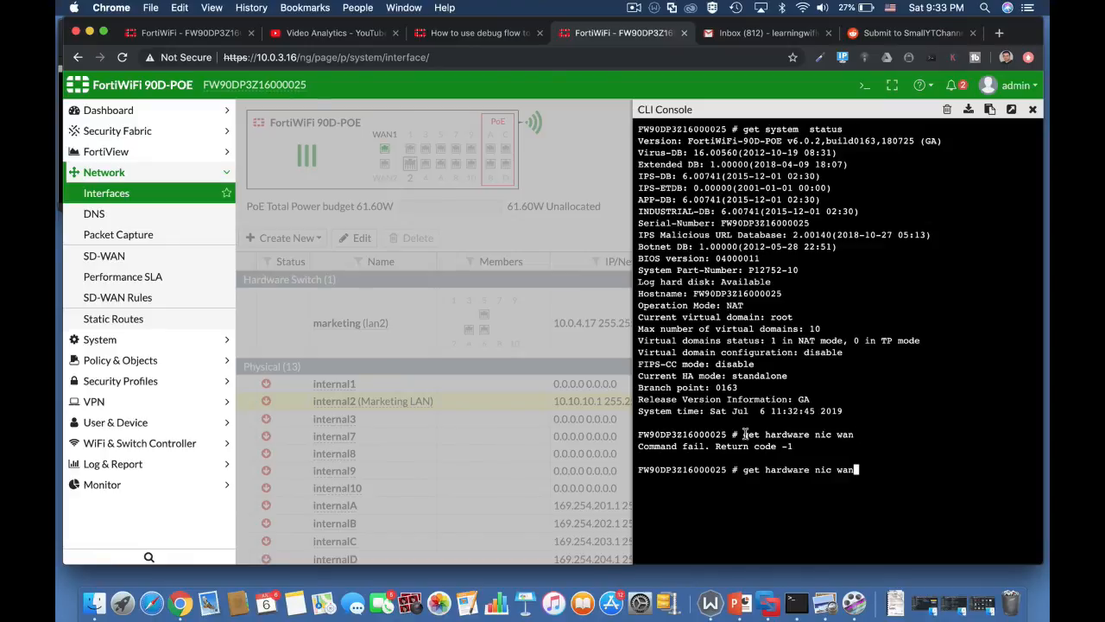
pyautogui.write('1')
pyautogui.press('Return')
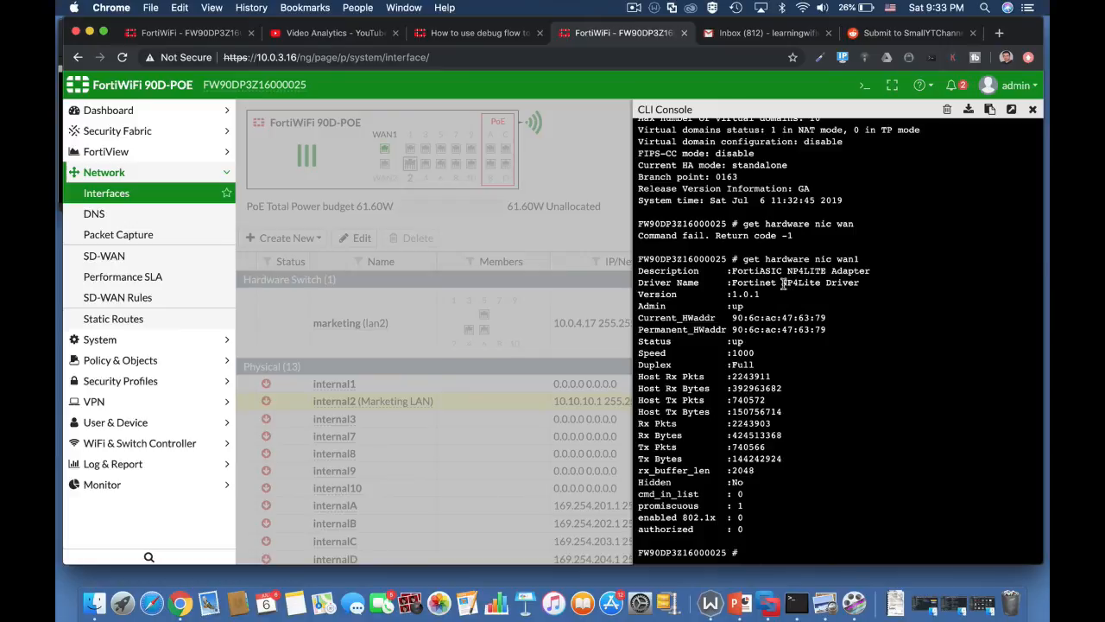
# Highlight the NP4 driver, status up and 1000 speed values in the output.
pyautogui.moveTo(783, 282); pyautogui.dragTo(799, 286)
pyautogui.moveTo(745, 343); pyautogui.dragTo(722, 342)
pyautogui.moveTo(755, 353); pyautogui.dragTo(731, 353)
# Run 'get system performance status' and highlight the total memory and average sessions figures.
pyautogui.write('get spamfilter')
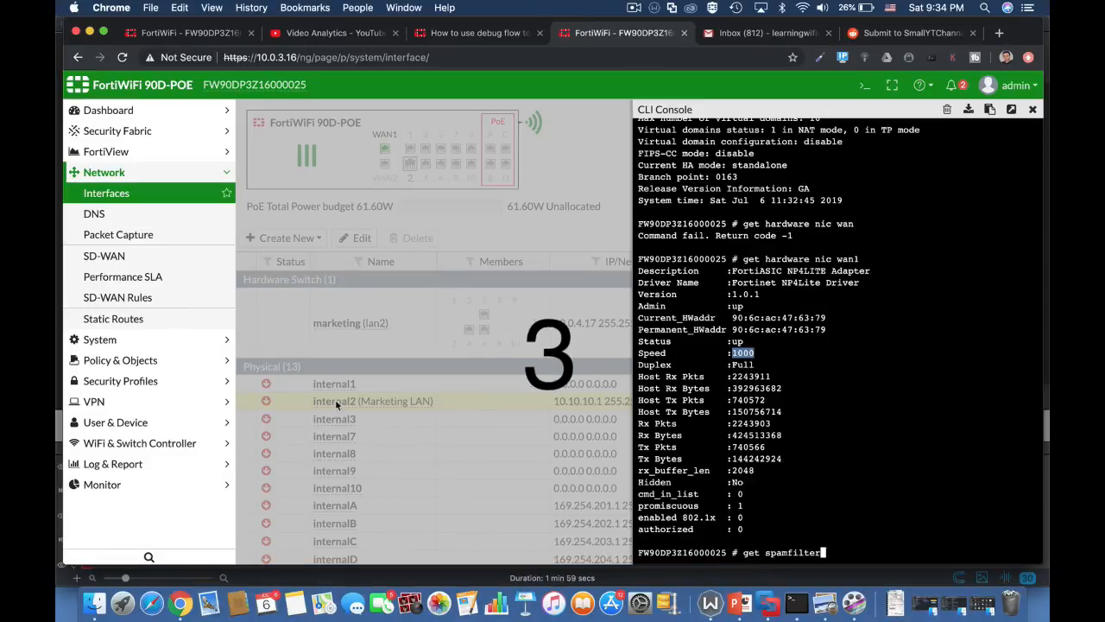
pyautogui.press('Tab')
pyautogui.press('Tab')
pyautogui.press('Tab')
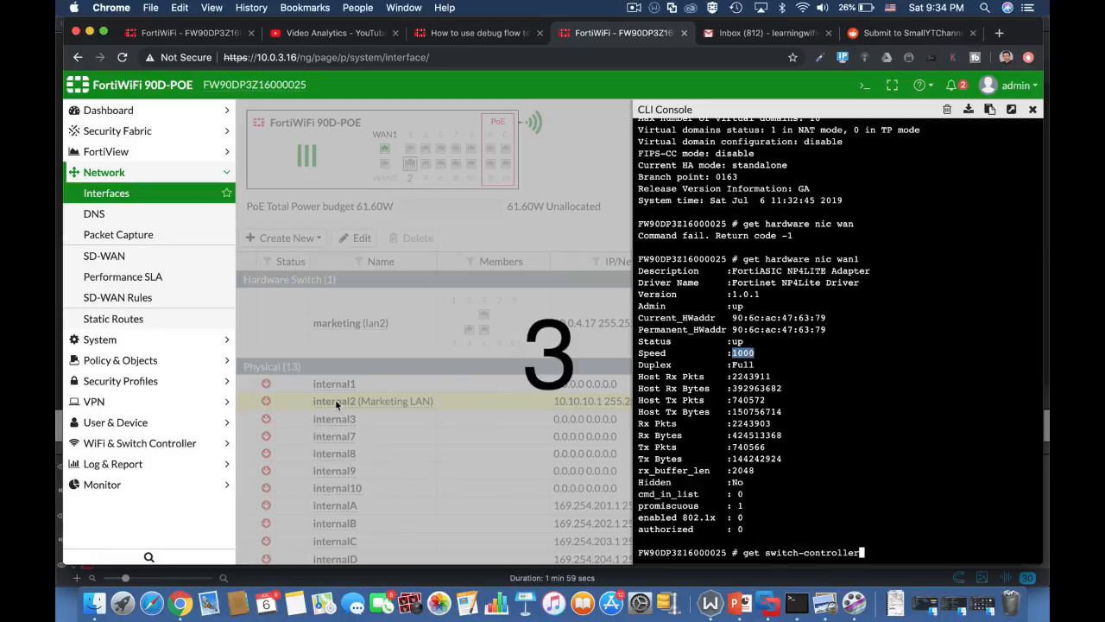
pyautogui.write('pe')
pyautogui.press('Tab')
pyautogui.write('status')
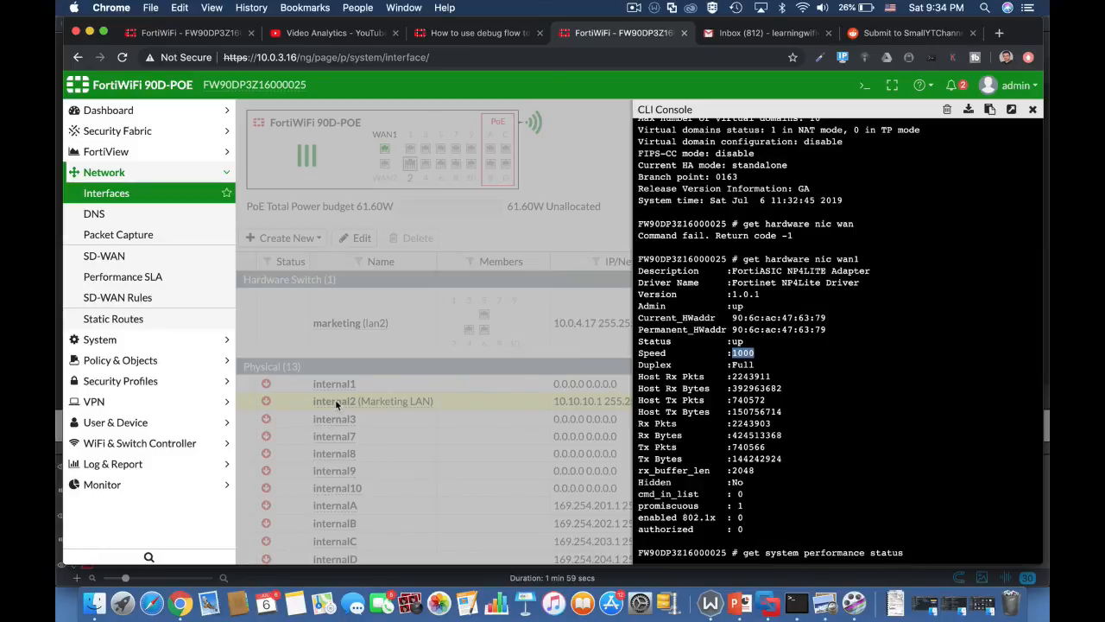
pyautogui.press('Return')
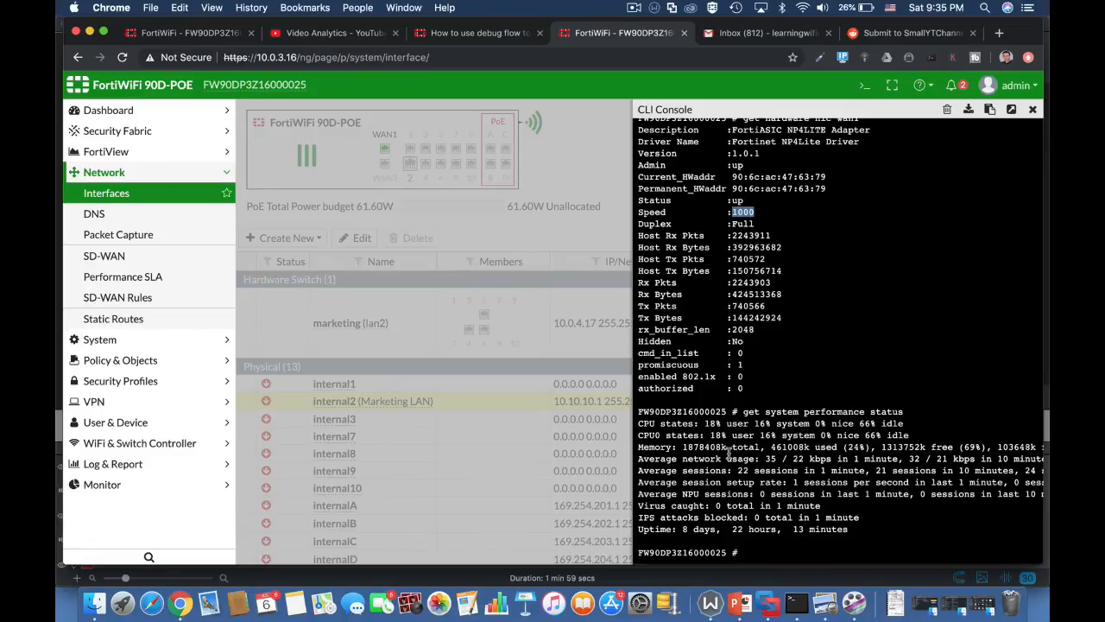
pyautogui.moveTo(687, 447); pyautogui.dragTo(740, 453)
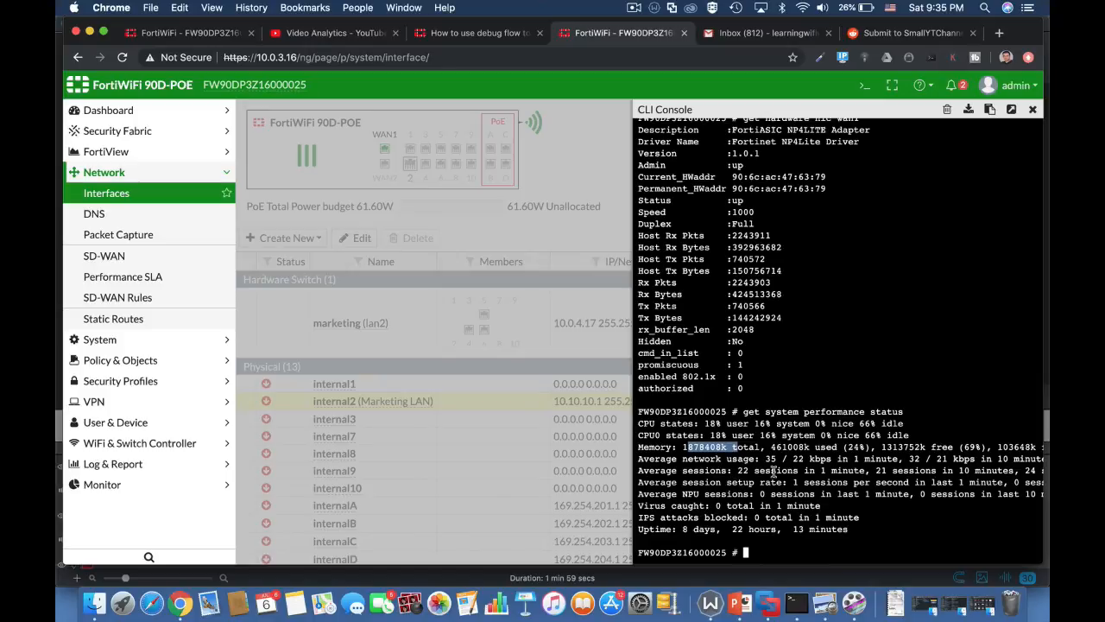
pyautogui.moveTo(738, 471); pyautogui.dragTo(865, 471)
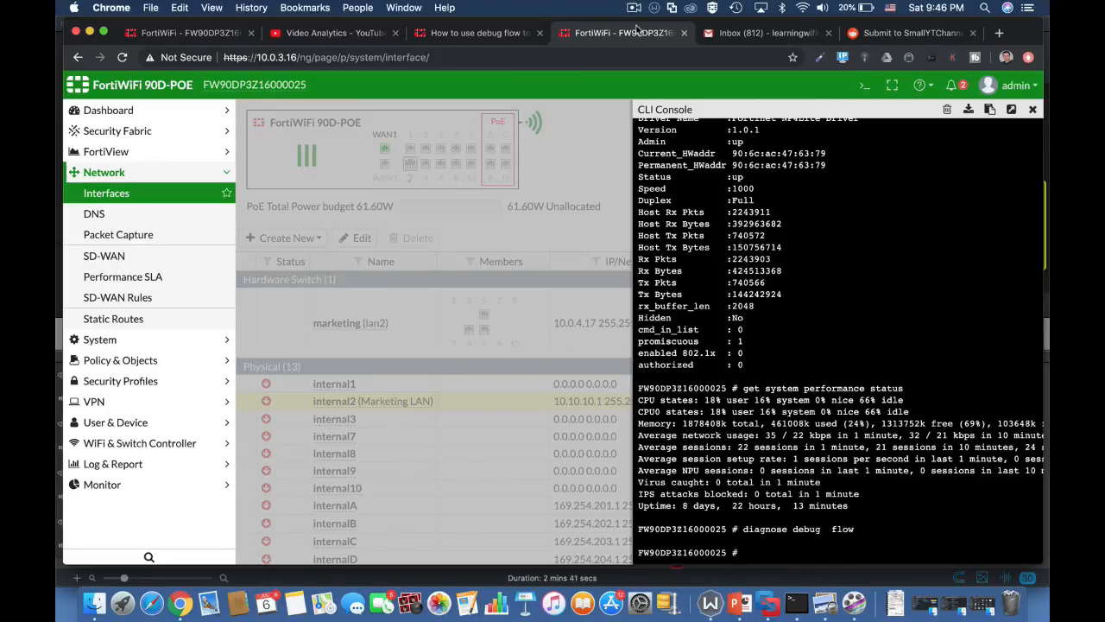
# Turn on debug output with 'diagnose debug enable'.
pyautogui.write('diagnose debug')
pyautogui.write('flow')
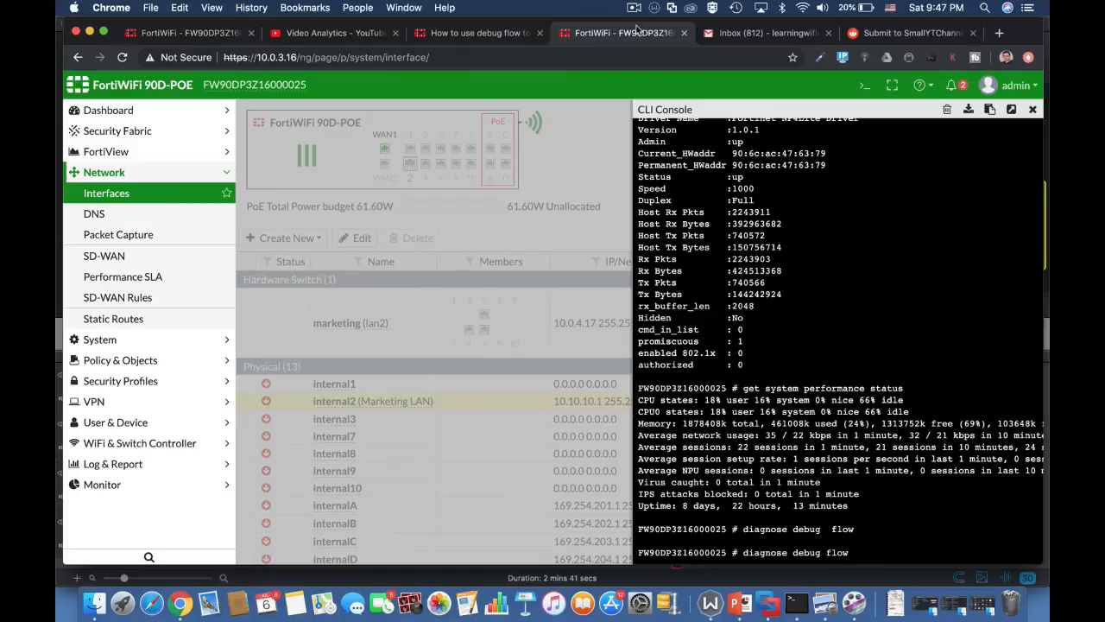
pyautogui.write(' enab')
pyautogui.press('BackSpace')
pyautogui.press('BackSpace')
pyautogui.press('BackSpace')
pyautogui.press('BackSpace')
pyautogui.press('BackSpace')
pyautogui.press('BackSpace')
pyautogui.press('BackSpace')
pyautogui.press('BackSpace')
pyautogui.press('BackSpace')
pyautogui.write('enable')
pyautogui.press('Return')
# Filter flow debugging to address 10.0.3.16 and type 'diagnose debug flow trace start 10'.
pyautogui.write('diagnose debug flow ')
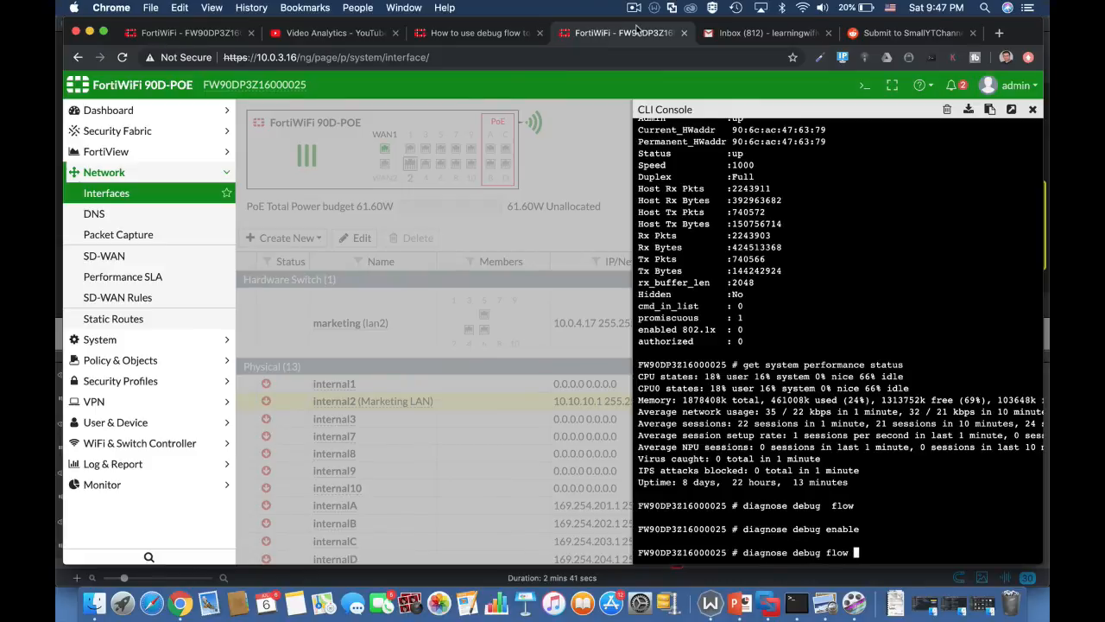
pyautogui.write('filter a')
pyautogui.write('ddr 10.0.3.16')
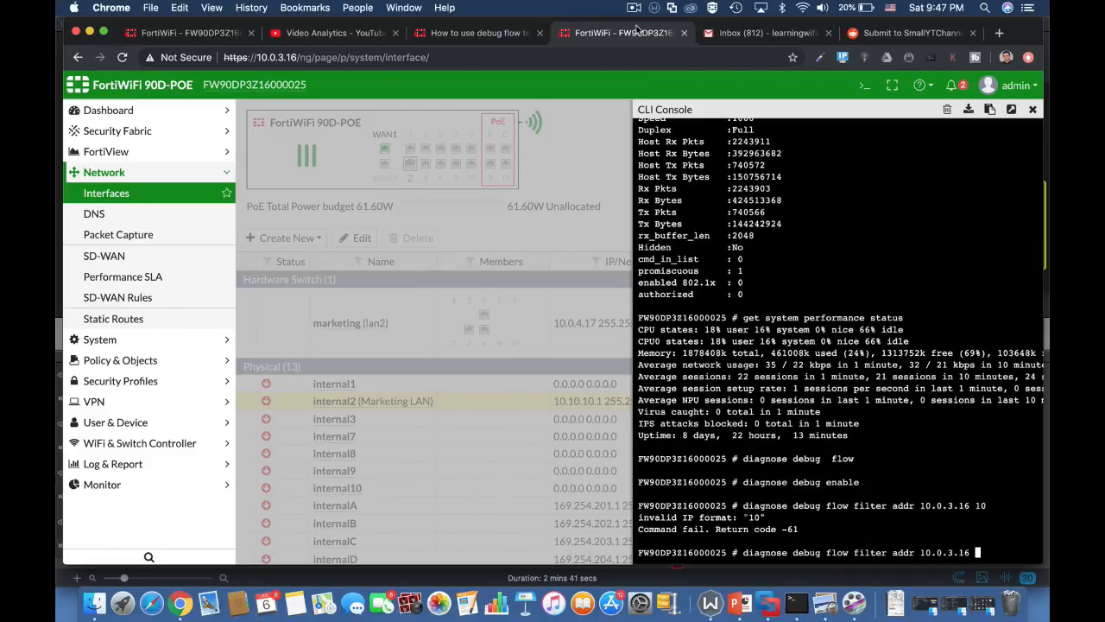
pyautogui.press('Return')
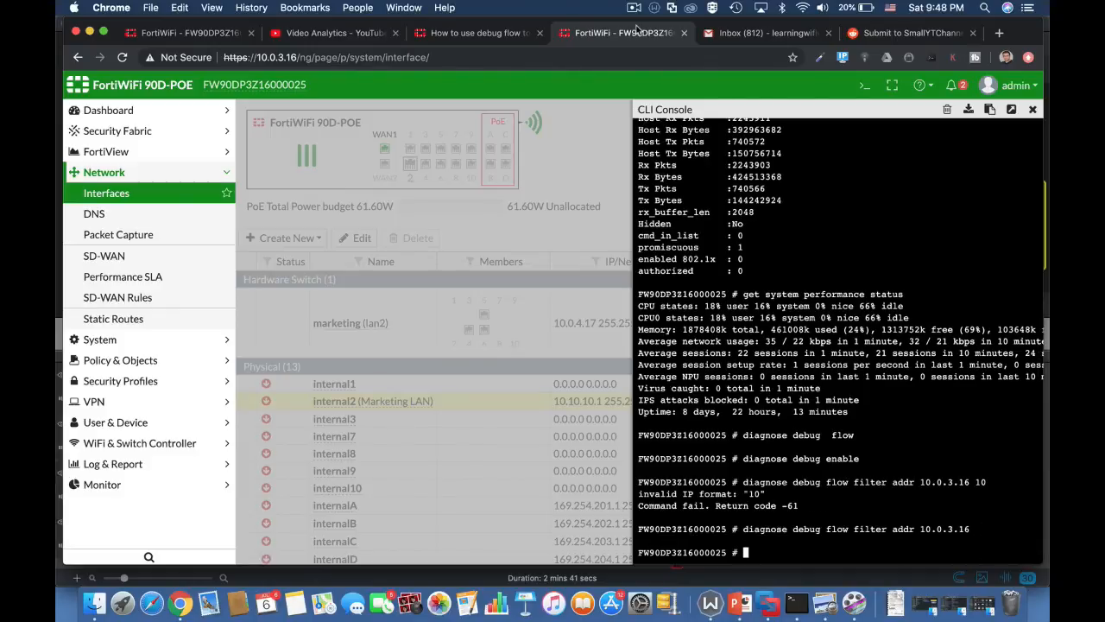
pyautogui.write('diagnose debug flow trace start 10')
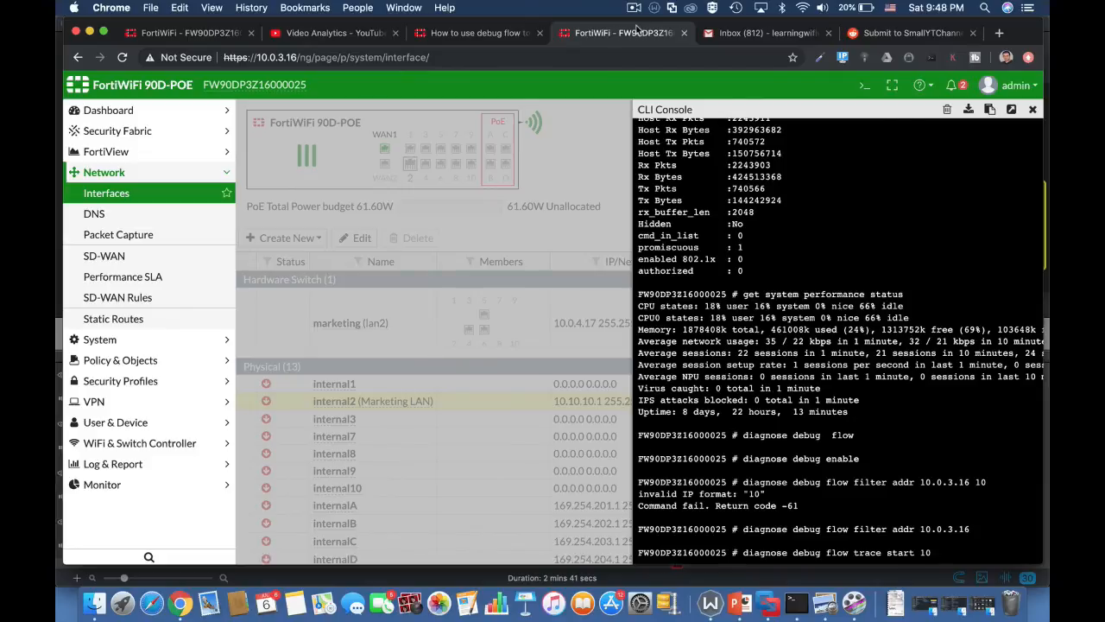
# Start the 10-packet flow trace and mark source 10.0.3.16, port 443 and destination 10.0.3.139.
pyautogui.press('Return')
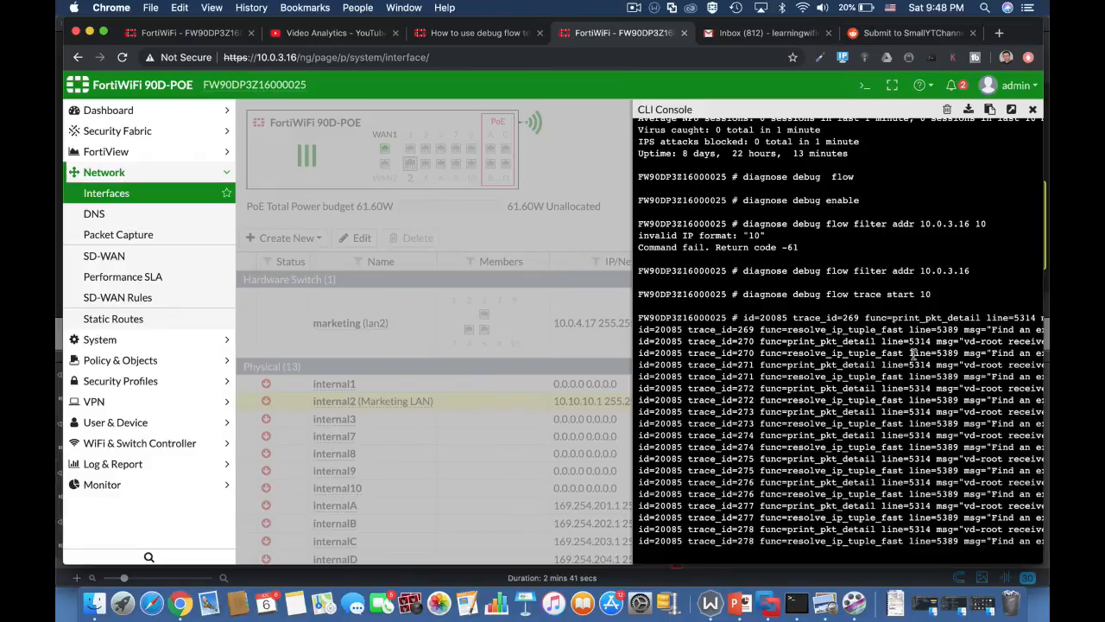
pyautogui.hscroll(5, 913, 352)
pyautogui.hscroll(3, 913, 352)
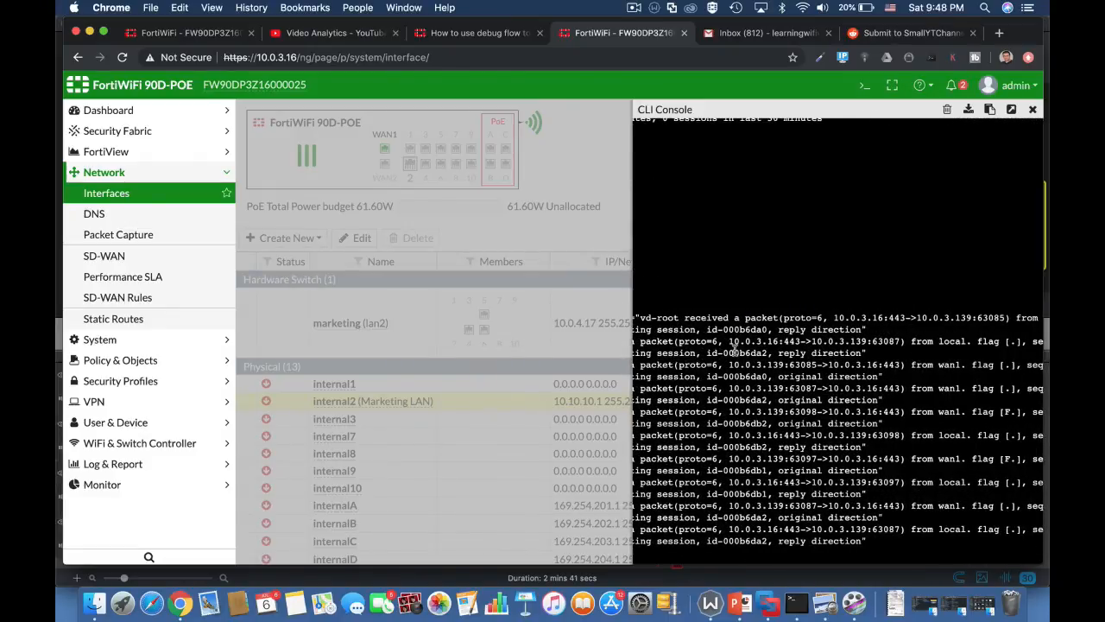
pyautogui.moveTo(728, 341); pyautogui.dragTo(779, 342)
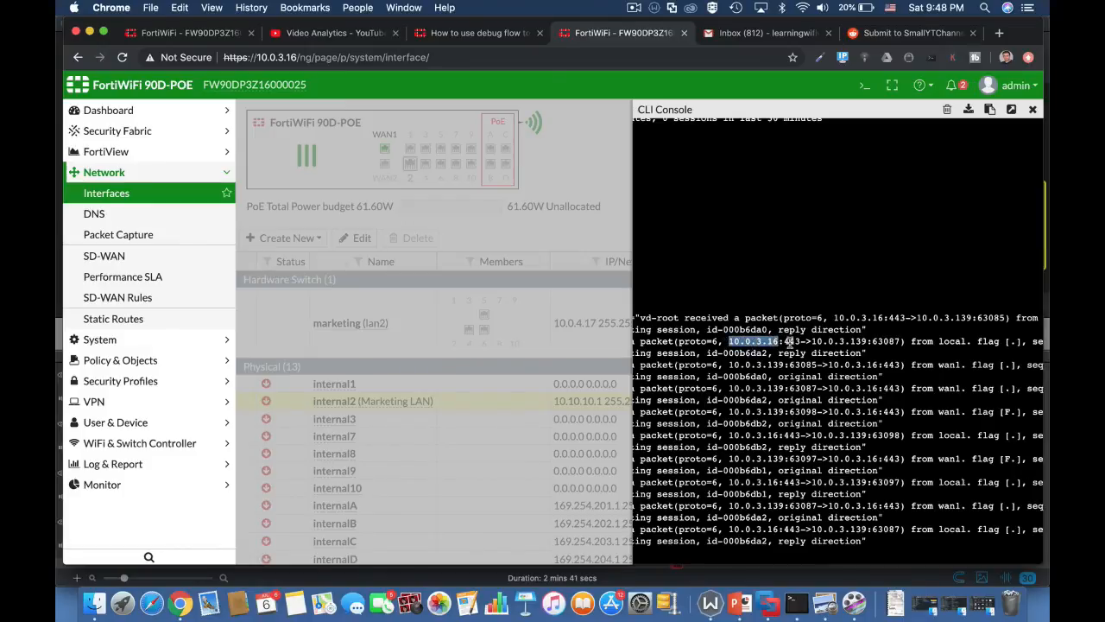
pyautogui.moveTo(827, 341); pyautogui.dragTo(854, 342)
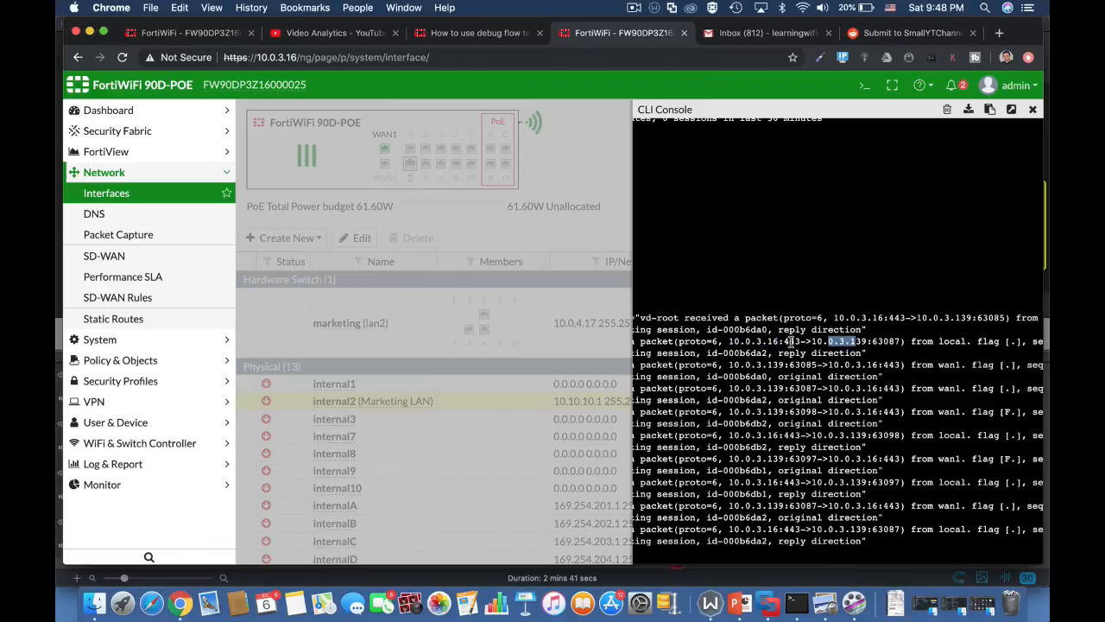
pyautogui.moveTo(783, 342); pyautogui.dragTo(796, 343)
pyautogui.hscroll(2, 943, 366)
pyautogui.hscroll(5, 943, 366)
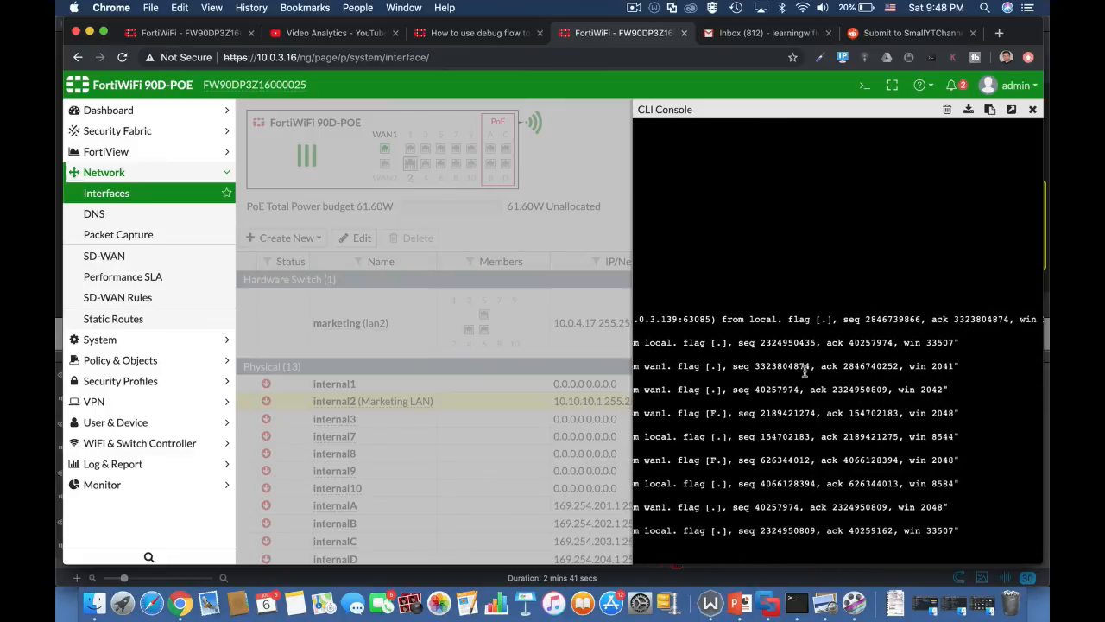
pyautogui.hscroll(-7, 753, 400)
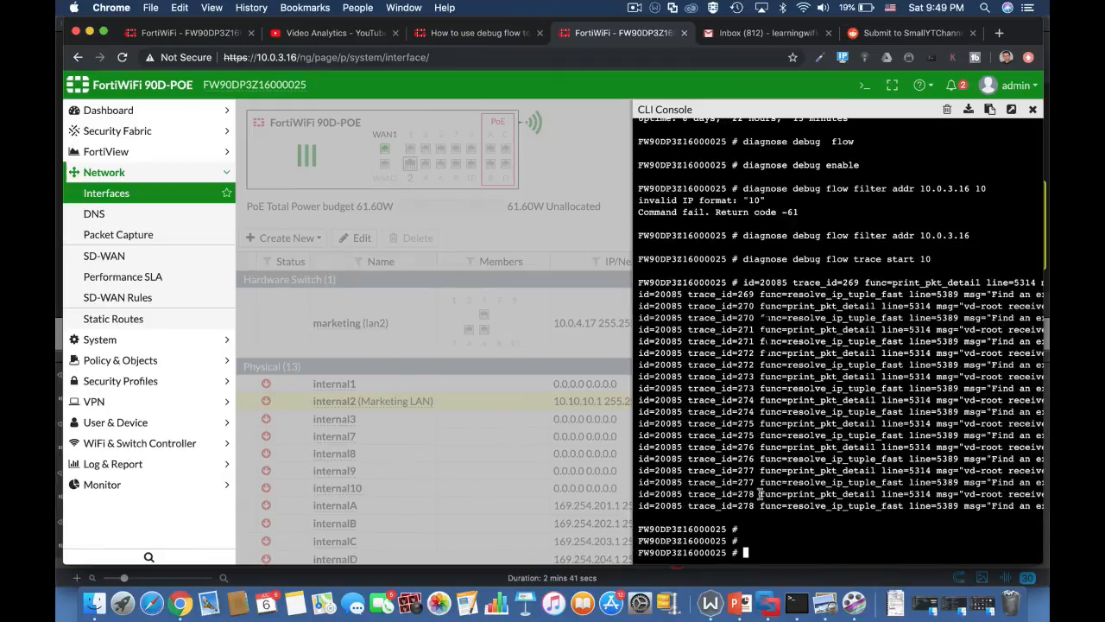
# Run 'diagnose sys session list' in the CLI console to list all current sessions.
pyautogui.write('diagnose')
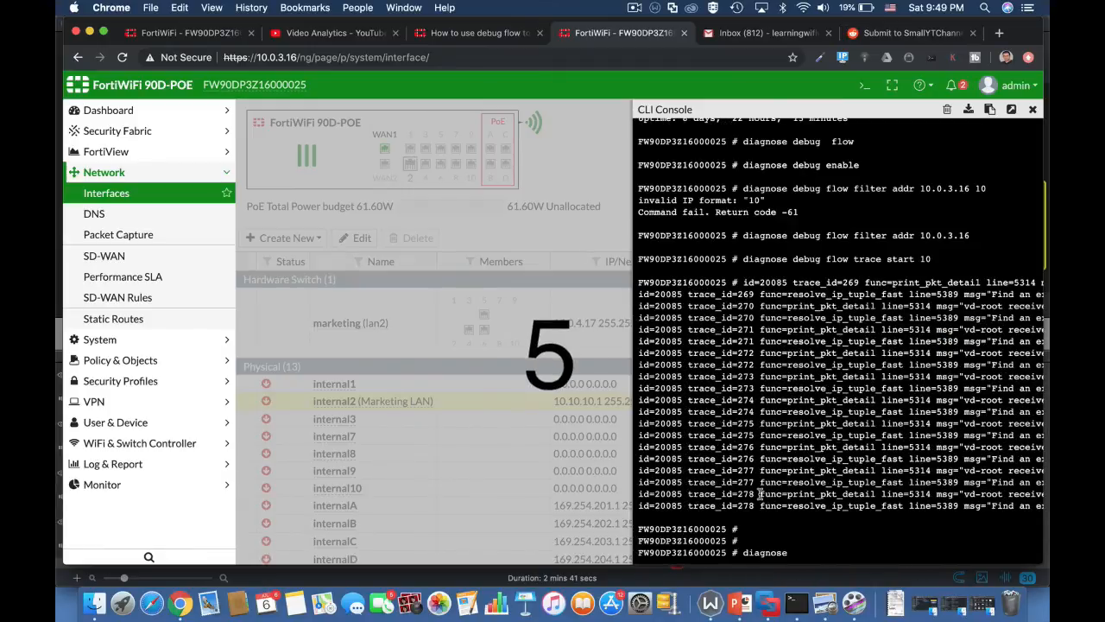
pyautogui.write(' sys sessionl')
pyautogui.press('BackSpace')
pyautogui.press('BackSpace')
pyautogui.write('list')
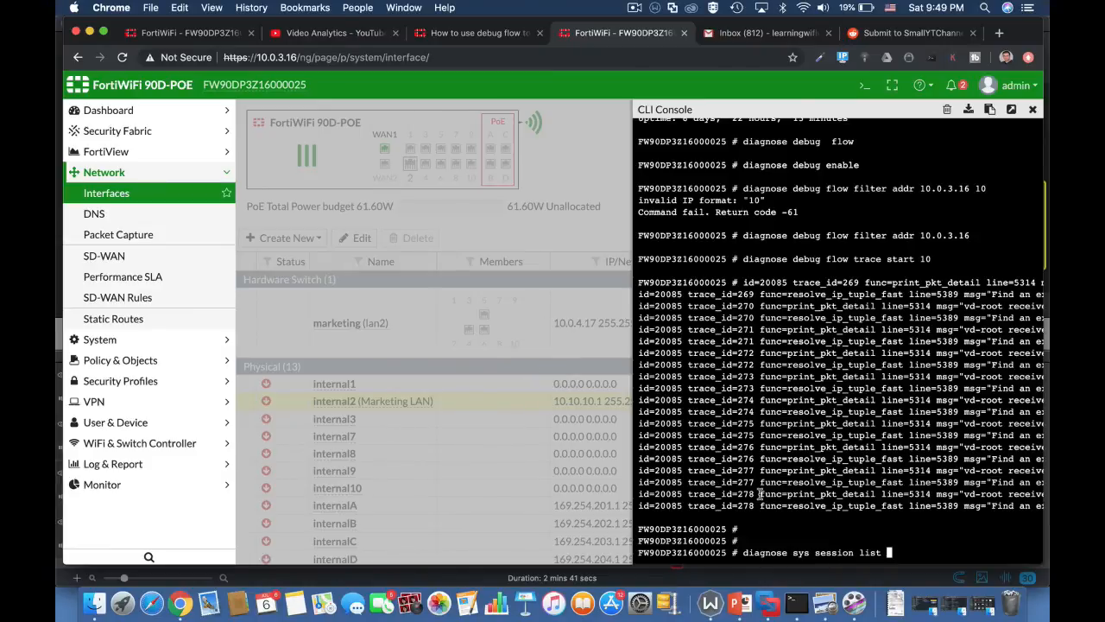
pyautogui.press('Return')
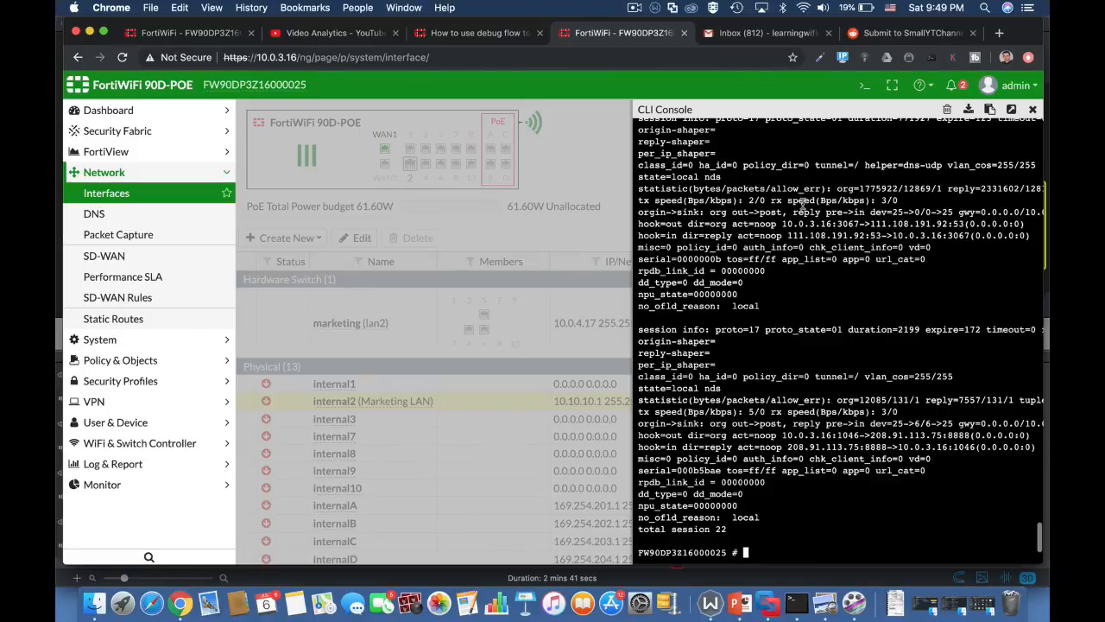
# Rerun the session list piped through '| grep 10.0.3.16' to show only matching sessions.
pyautogui.write('diagnose sys session list')
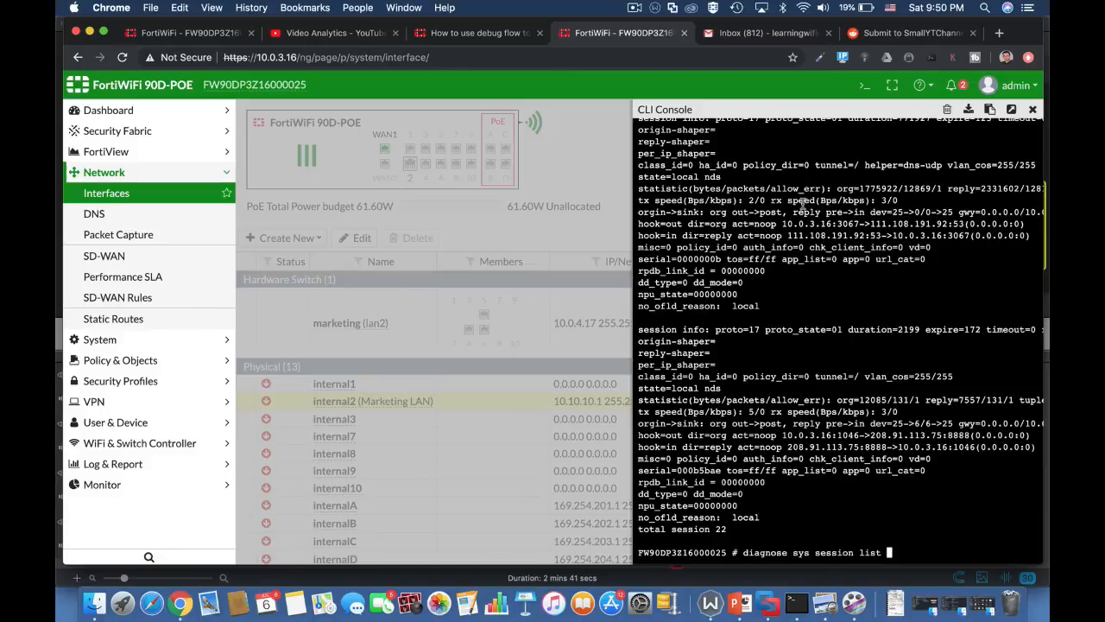
pyautogui.write('| grep 10.0.3.16')
pyautogui.press('Return')
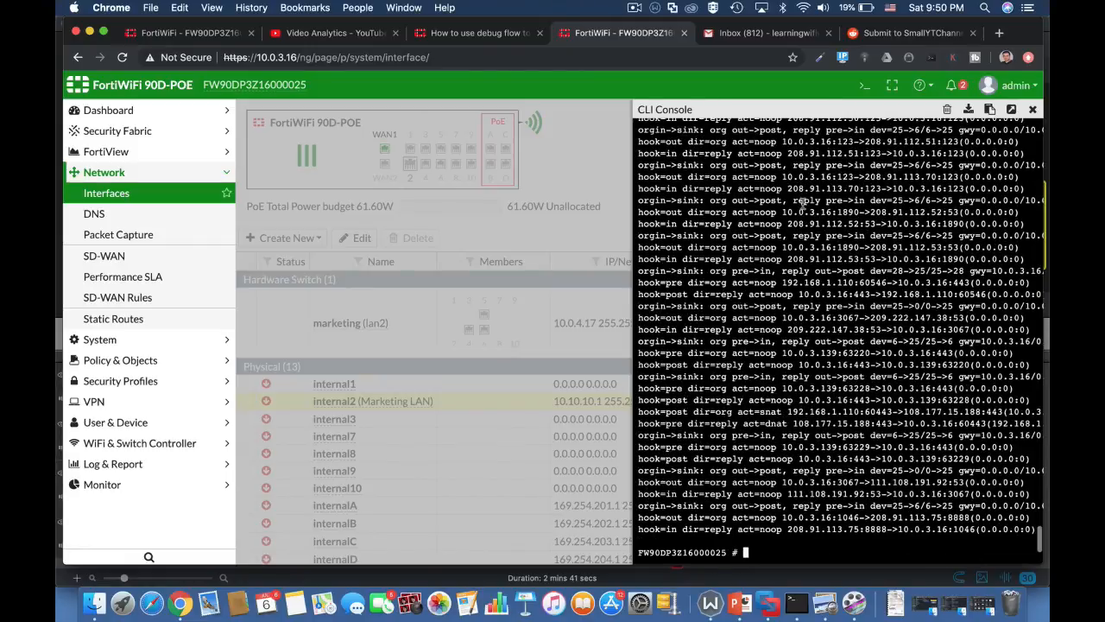